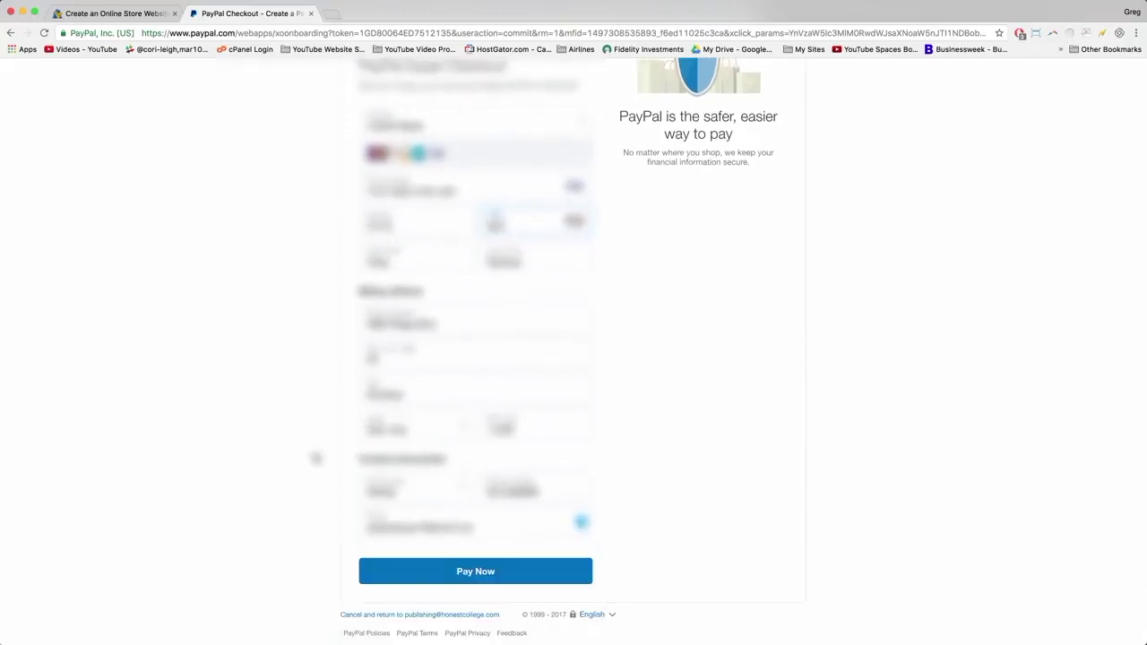
Step: Pay the $2.00 USD PayPal checkout, then start a fresh browser tab
click(479, 578)
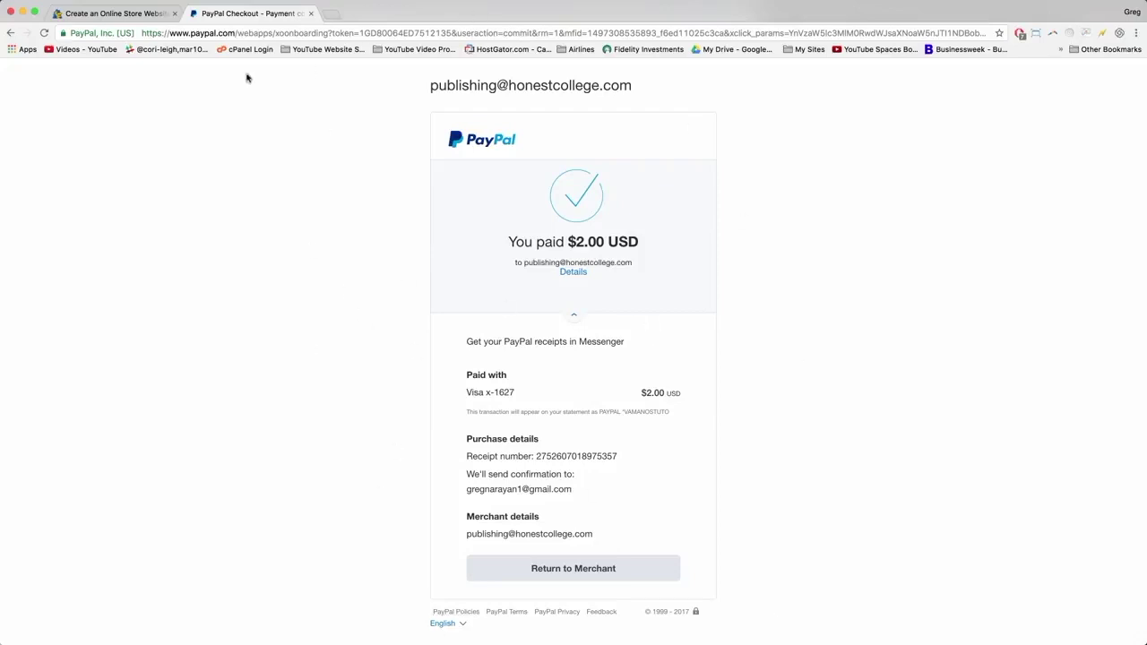
click(331, 16)
Step: Open Gmail's PayPal 'Payment received' email for the $2.00 payment, then another new tab
text(gmail.com)
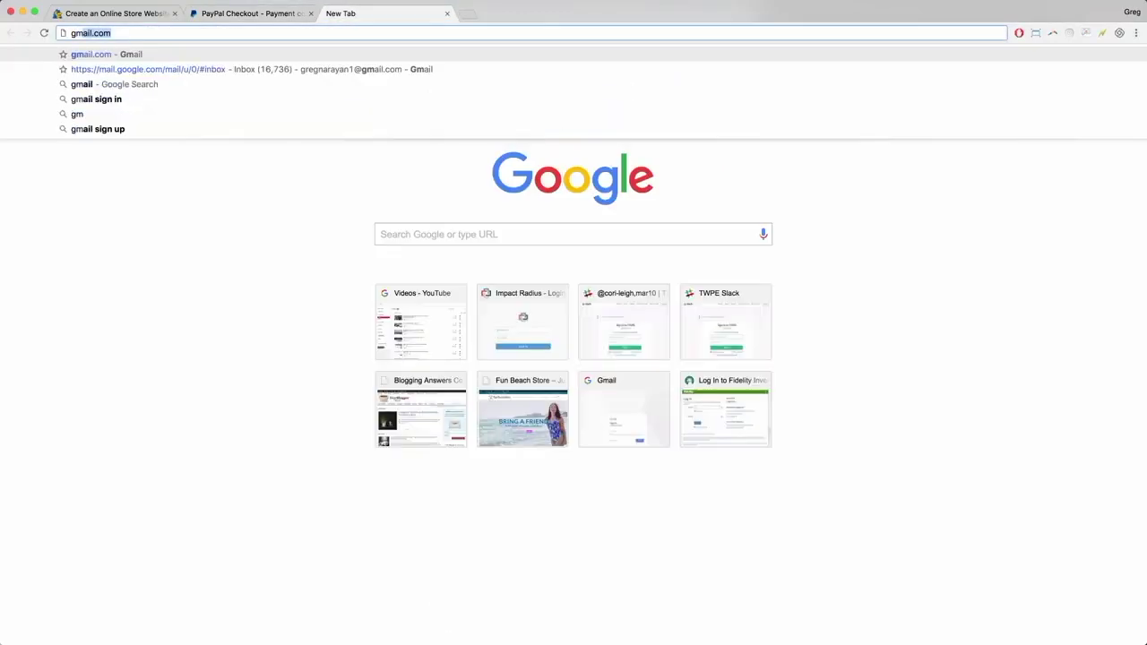
key(Return)
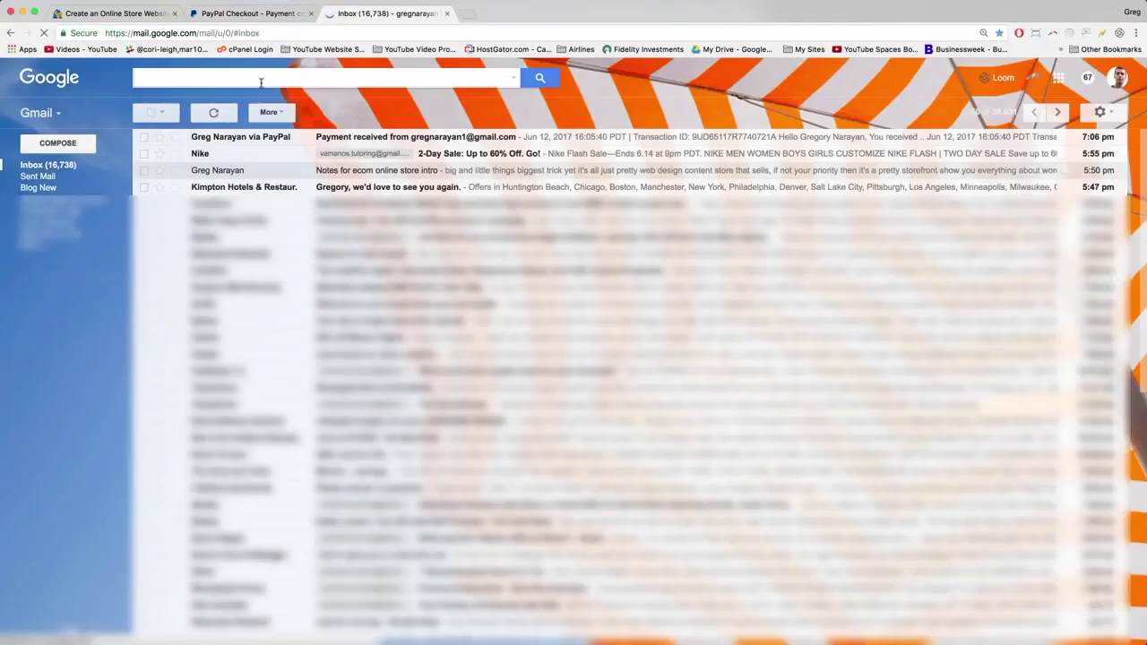
click(365, 140)
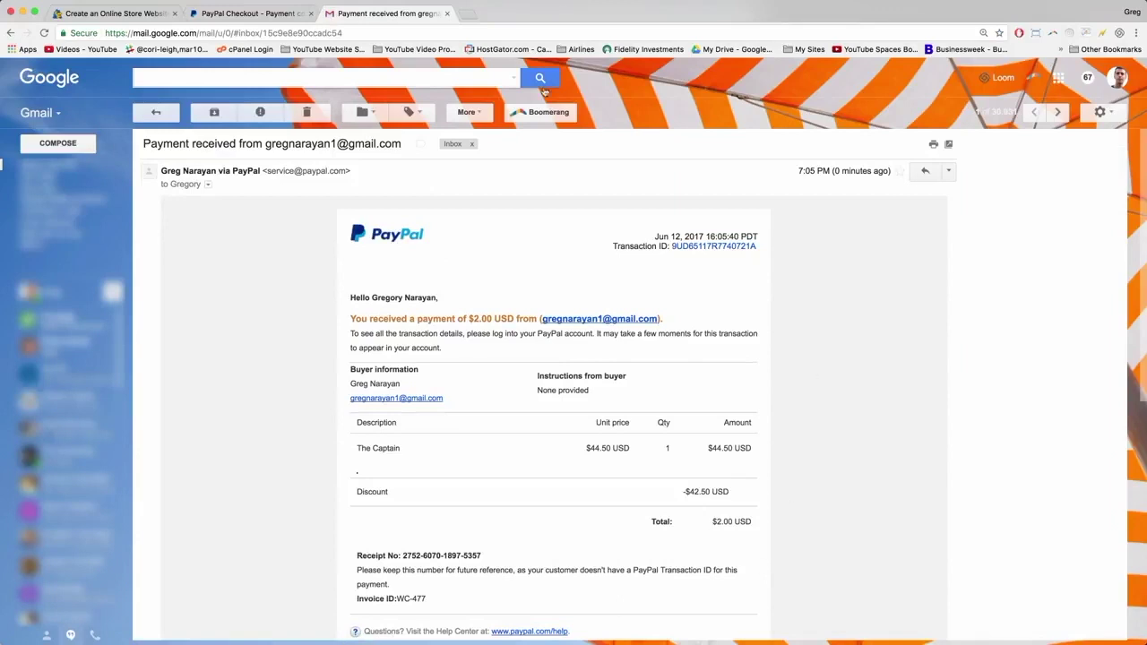
click(464, 12)
Step: Log into PayPal and check the $1.64 available balance
text(paypal.)
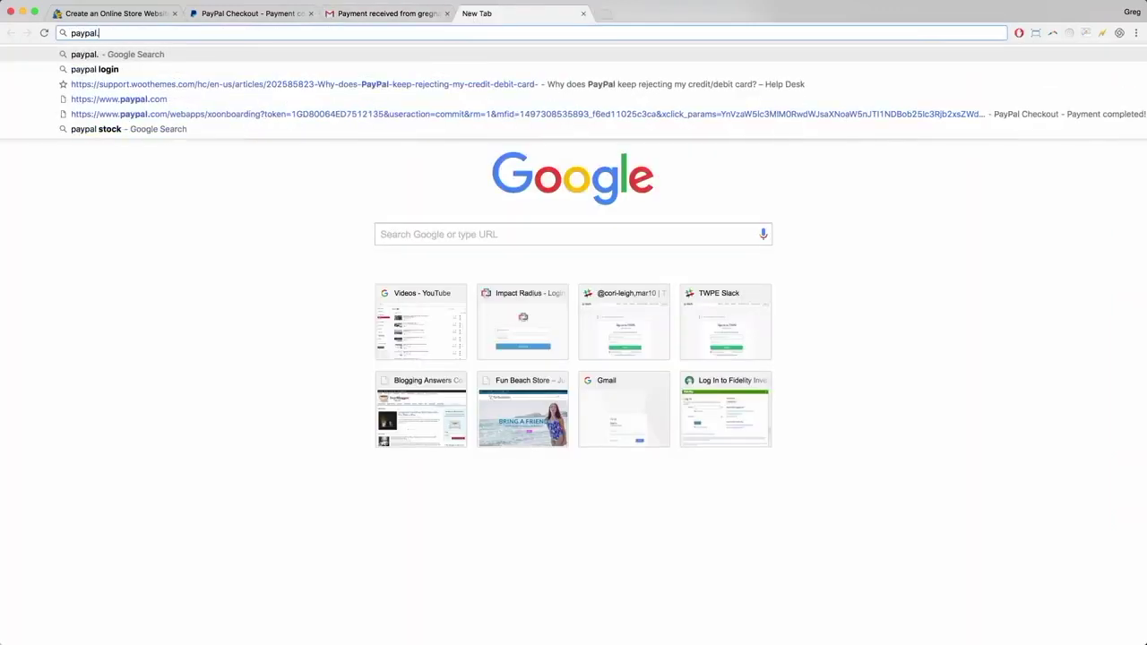
key(Return)
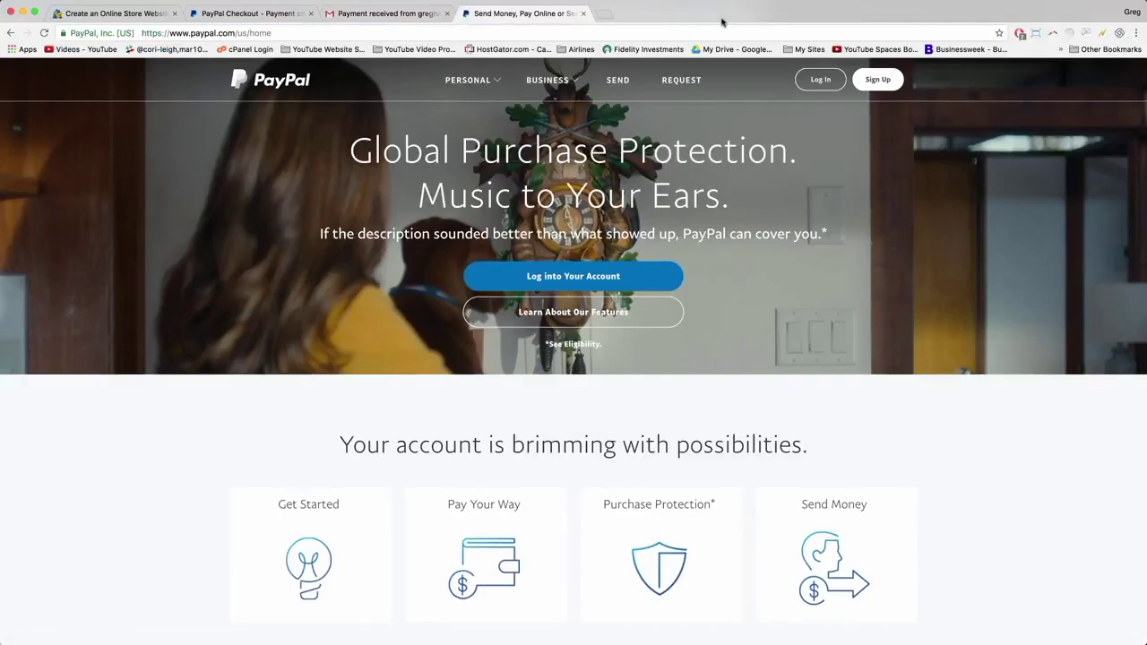
click(564, 276)
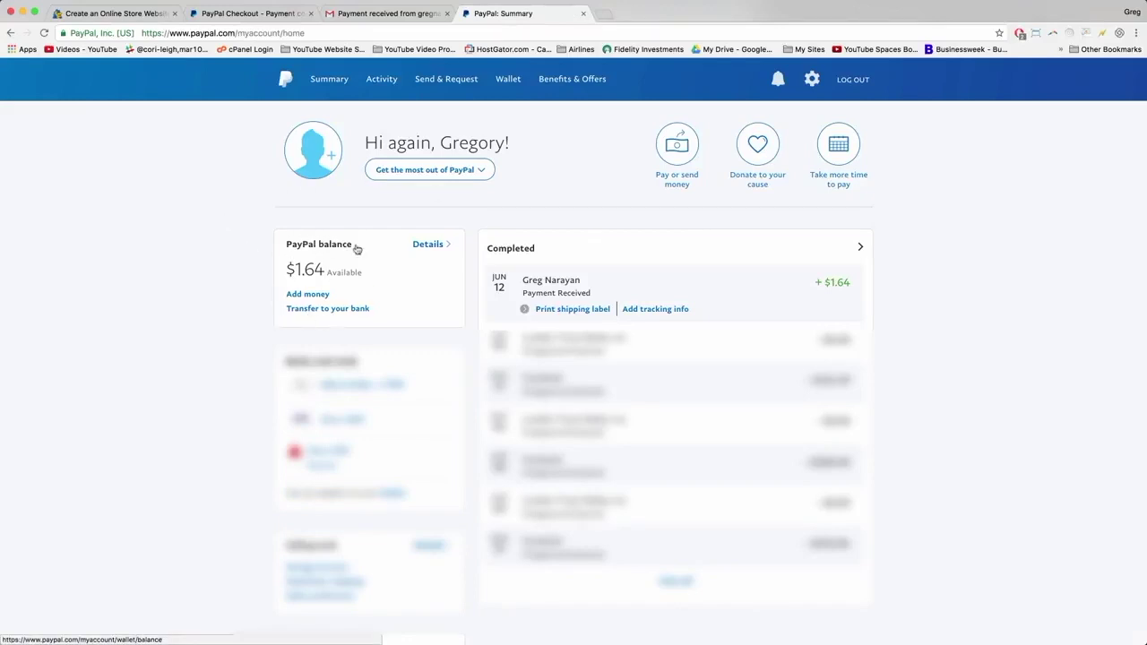
drag(289, 270, 364, 273)
click(386, 278)
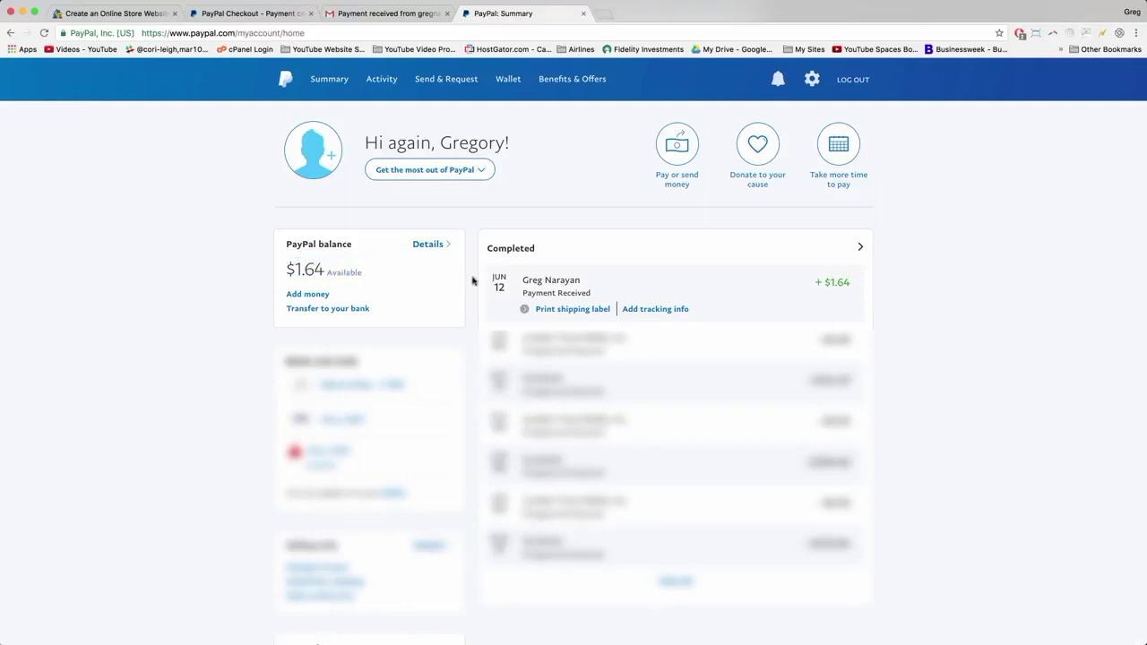
Step: Expand the June 12 payment and note the $42.50 discount, $2.00 total and $1.64 net
click(672, 290)
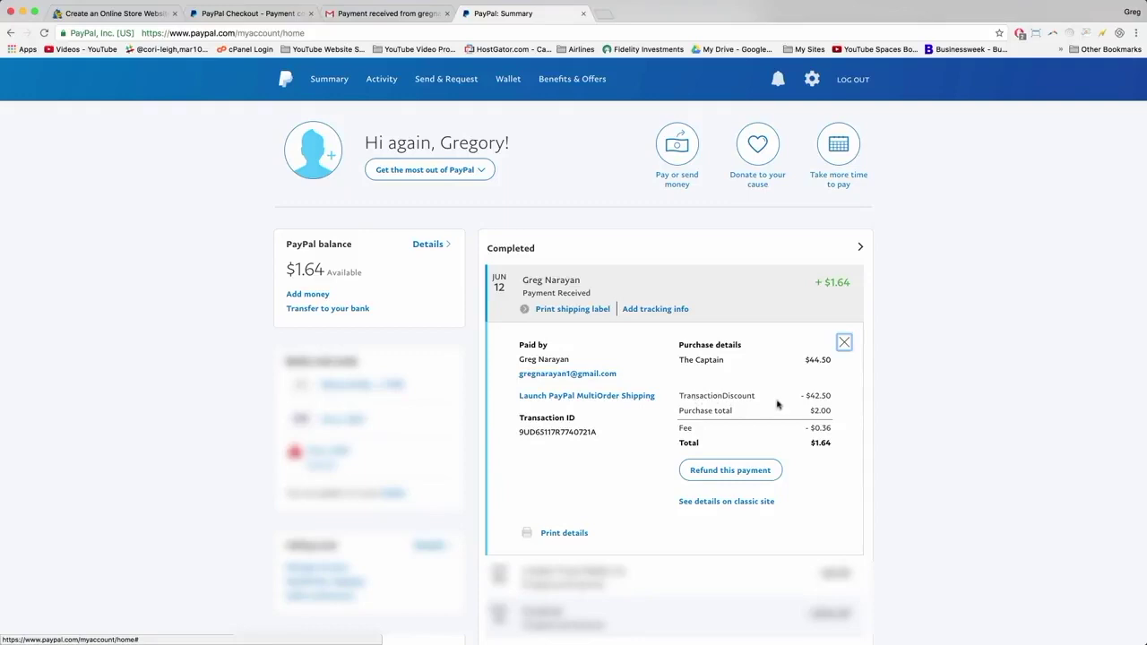
drag(803, 395, 832, 395)
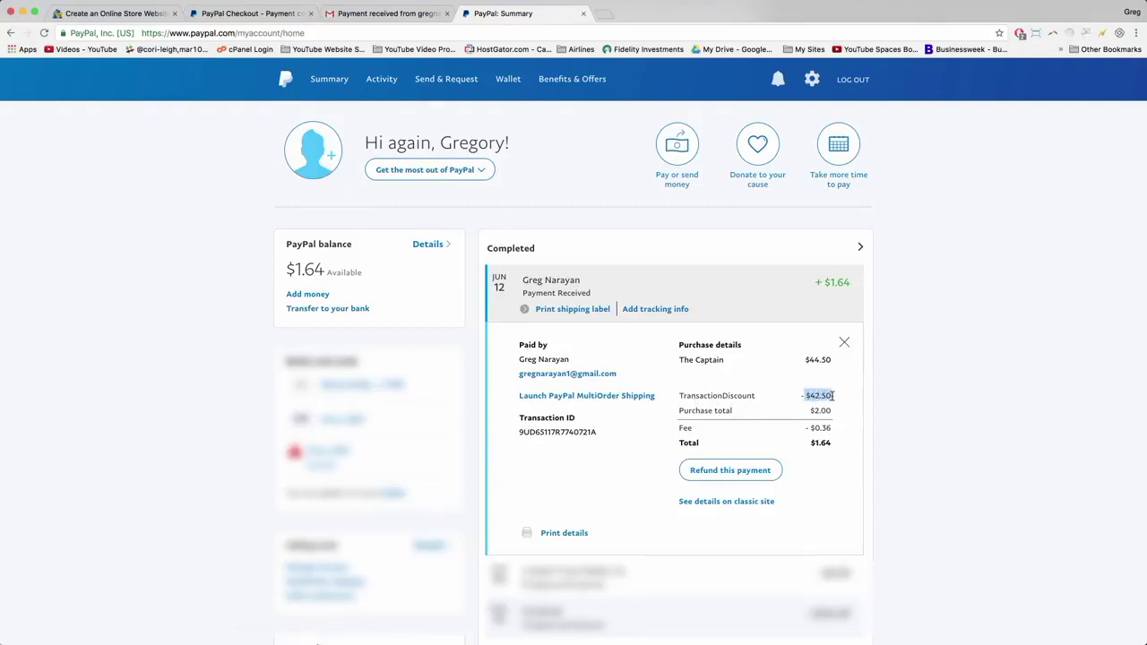
click(819, 395)
drag(810, 408, 833, 407)
click(833, 409)
drag(810, 443, 833, 444)
click(833, 445)
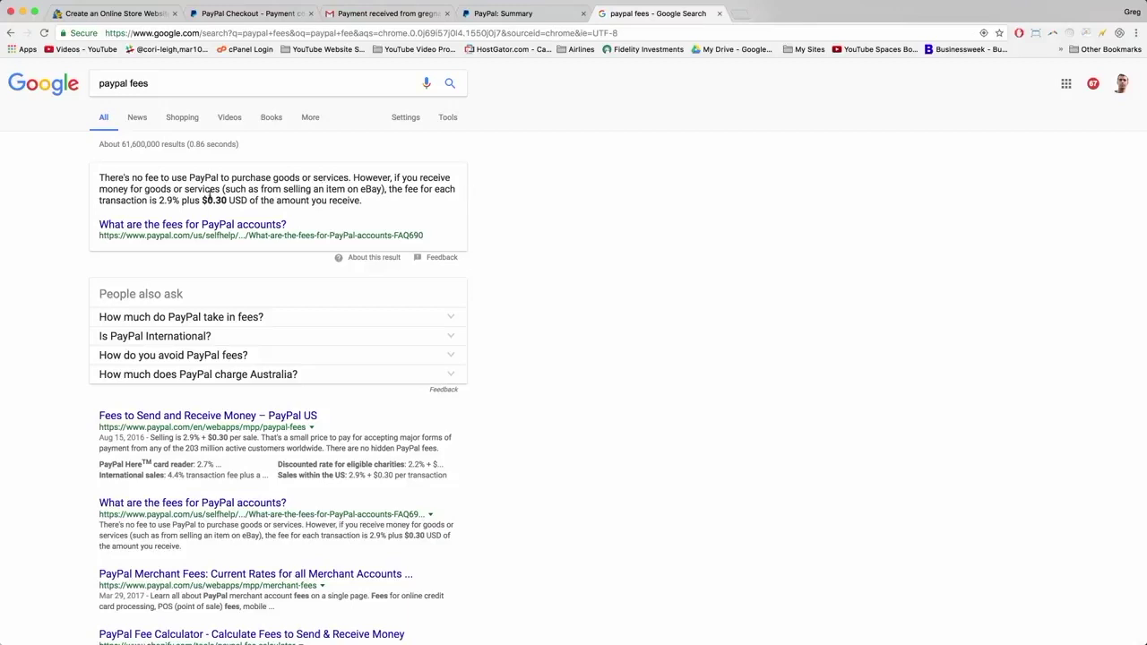
Step: Note PayPal's 2.9% plus $0.30 fee rate, then recheck the $2.00 purchase total
drag(160, 200, 231, 200)
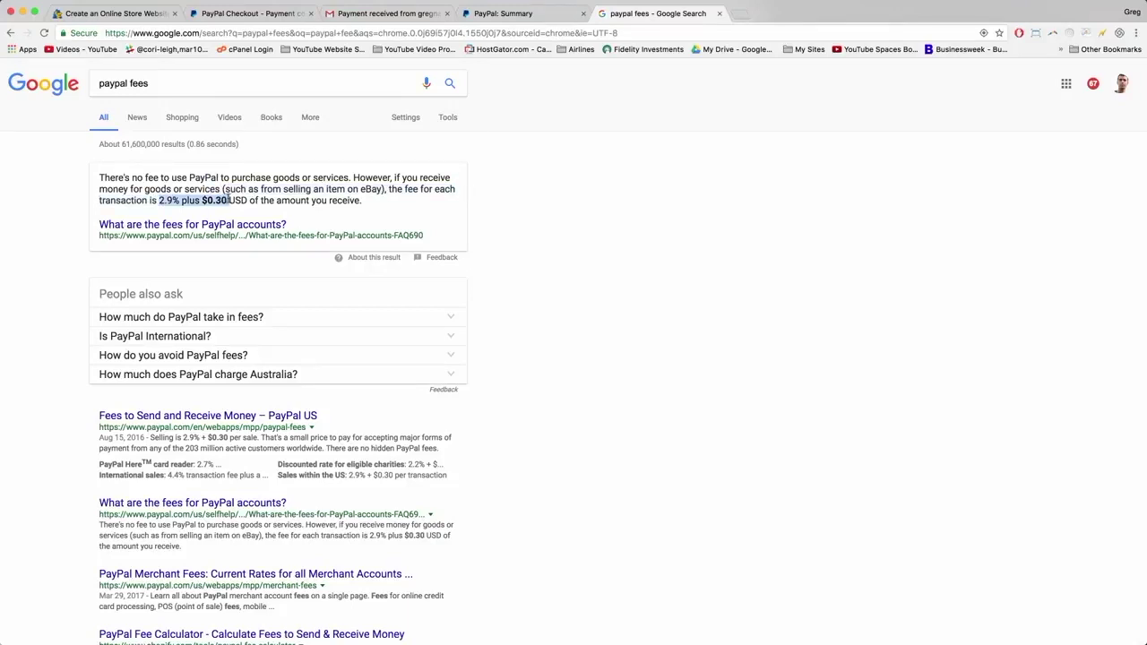
click(370, 170)
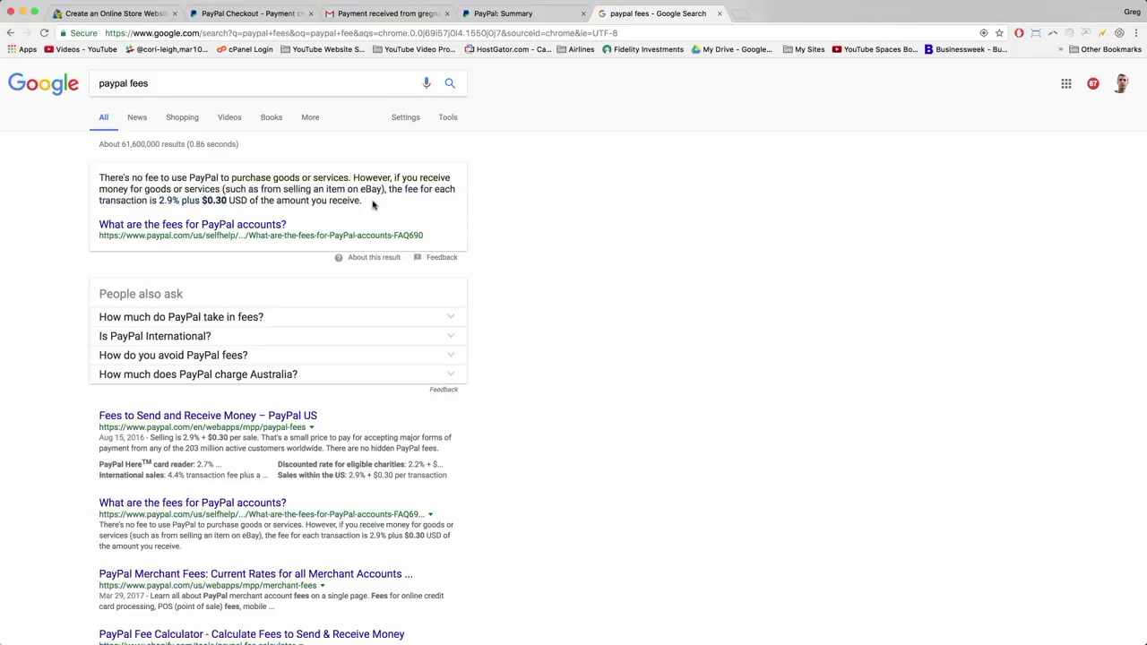
click(535, 13)
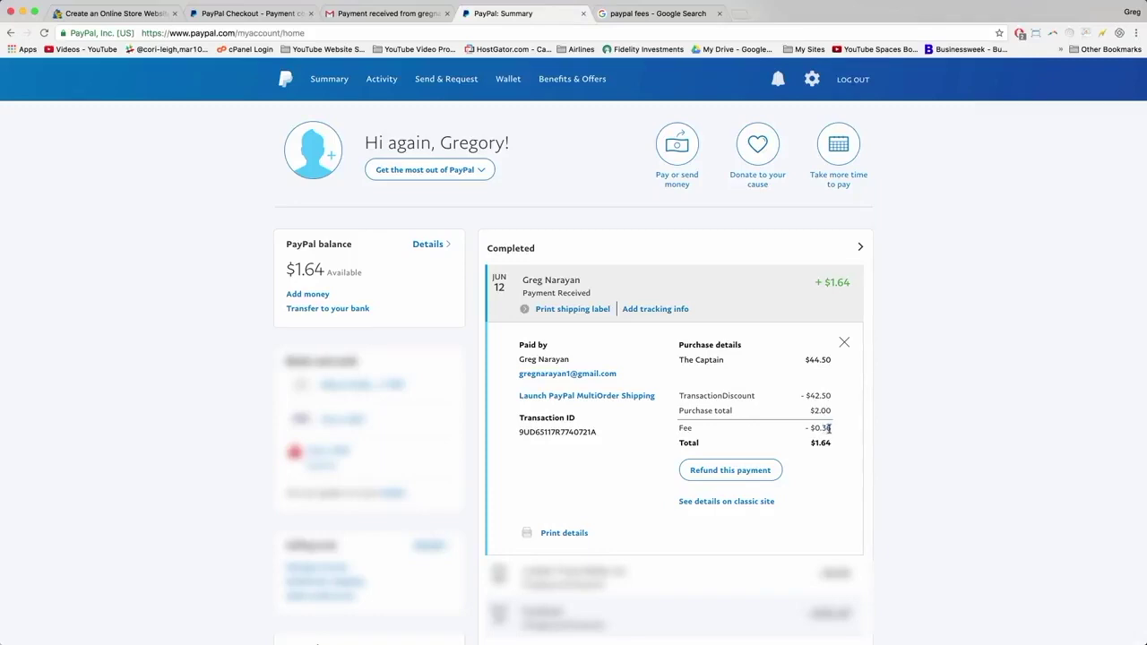
drag(830, 409, 814, 410)
click(843, 431)
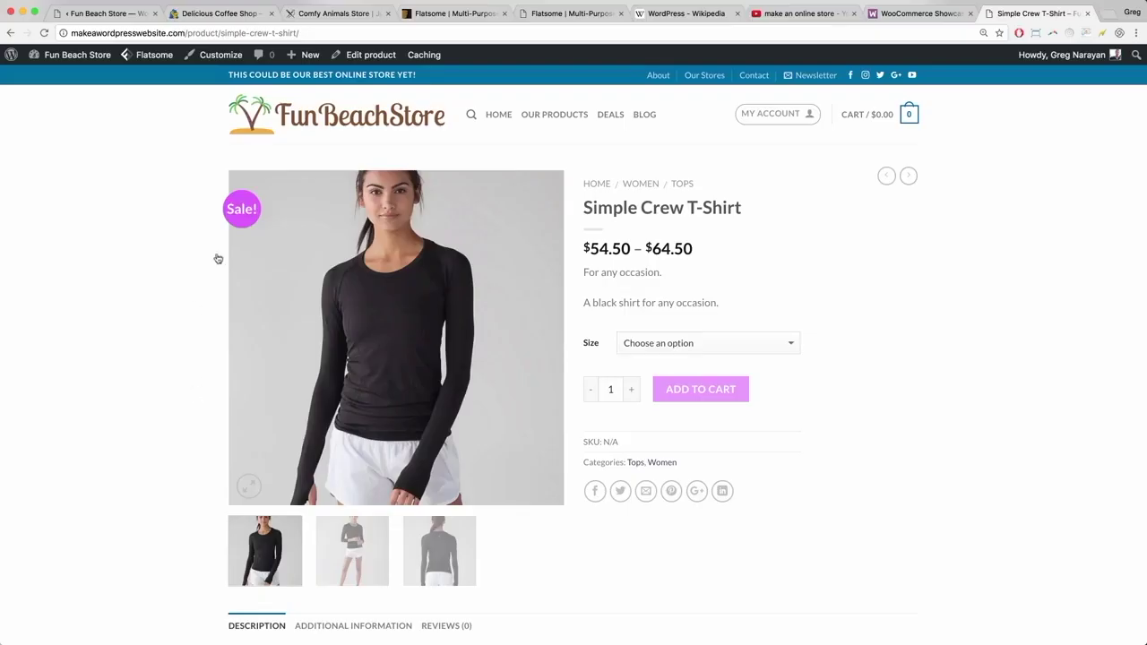
Step: Browse through the enlarged Simple Crew T-Shirt product photos
click(376, 300)
click(373, 303)
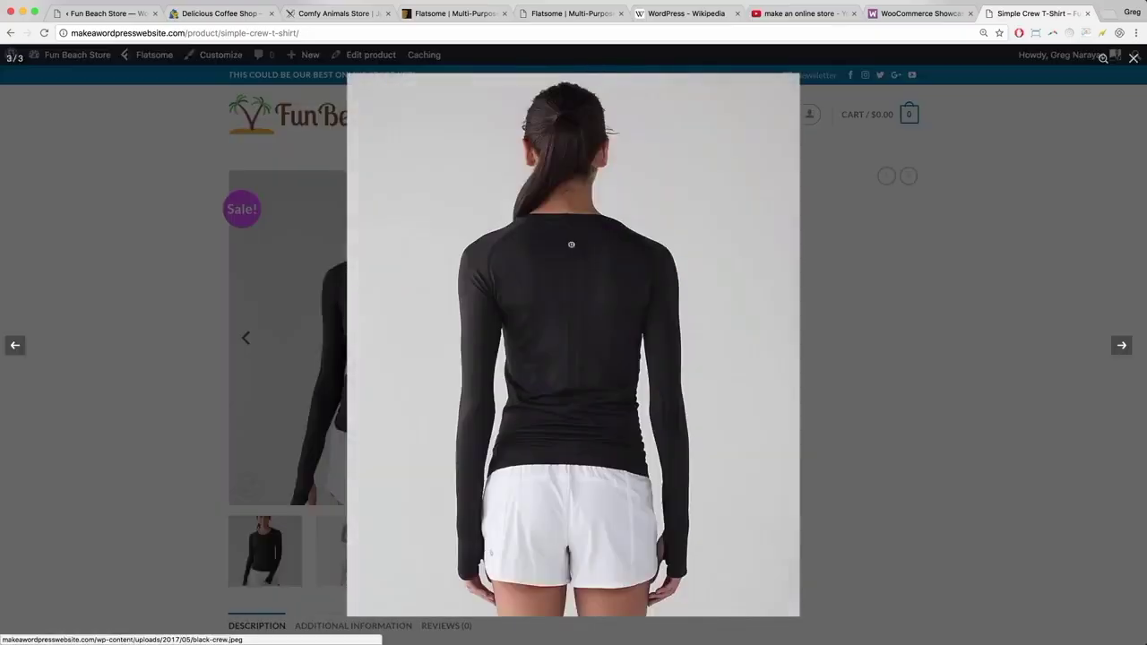
click(373, 303)
click(48, 353)
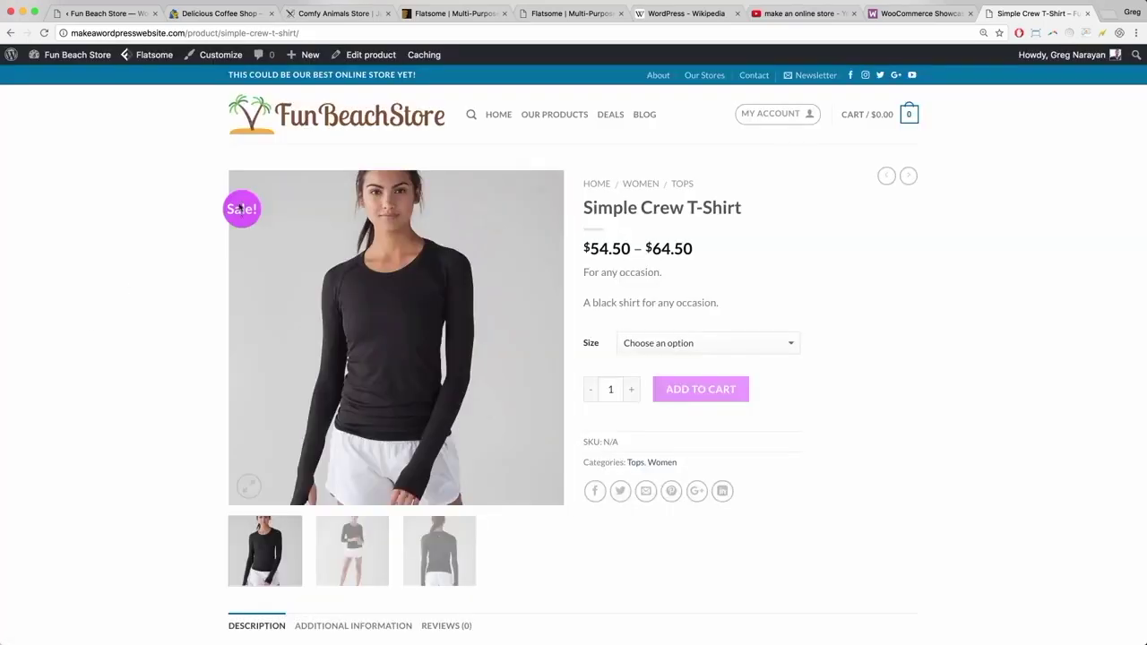
Step: Add a Large Simple Crew T-Shirt to the cart and view the $67.00 total
click(663, 341)
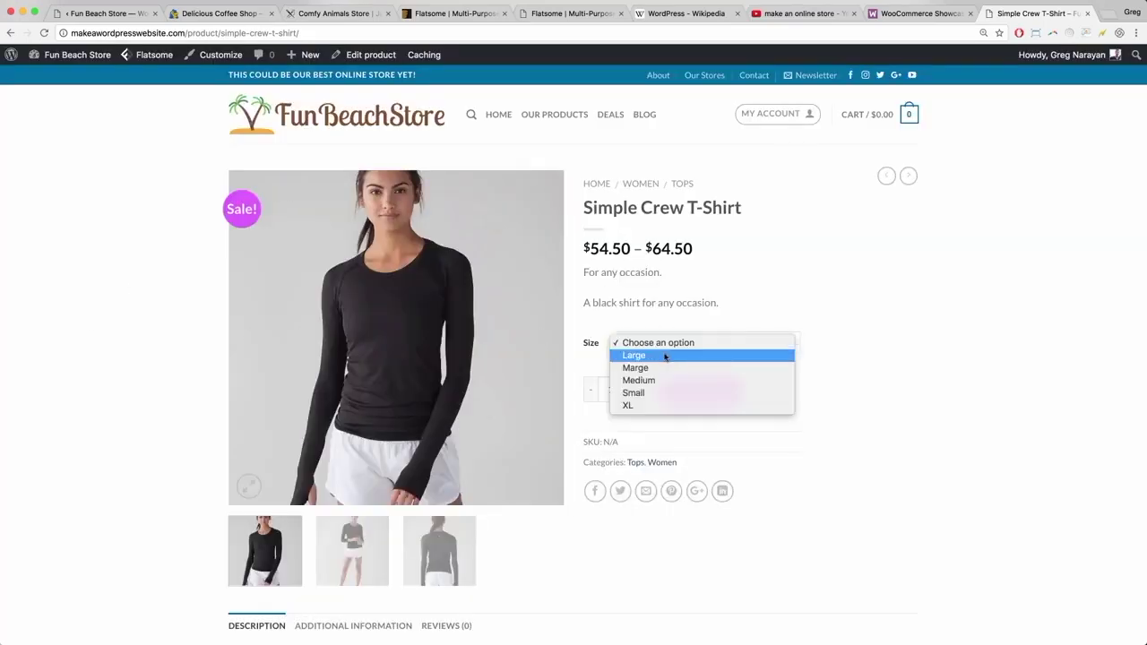
click(664, 356)
click(683, 417)
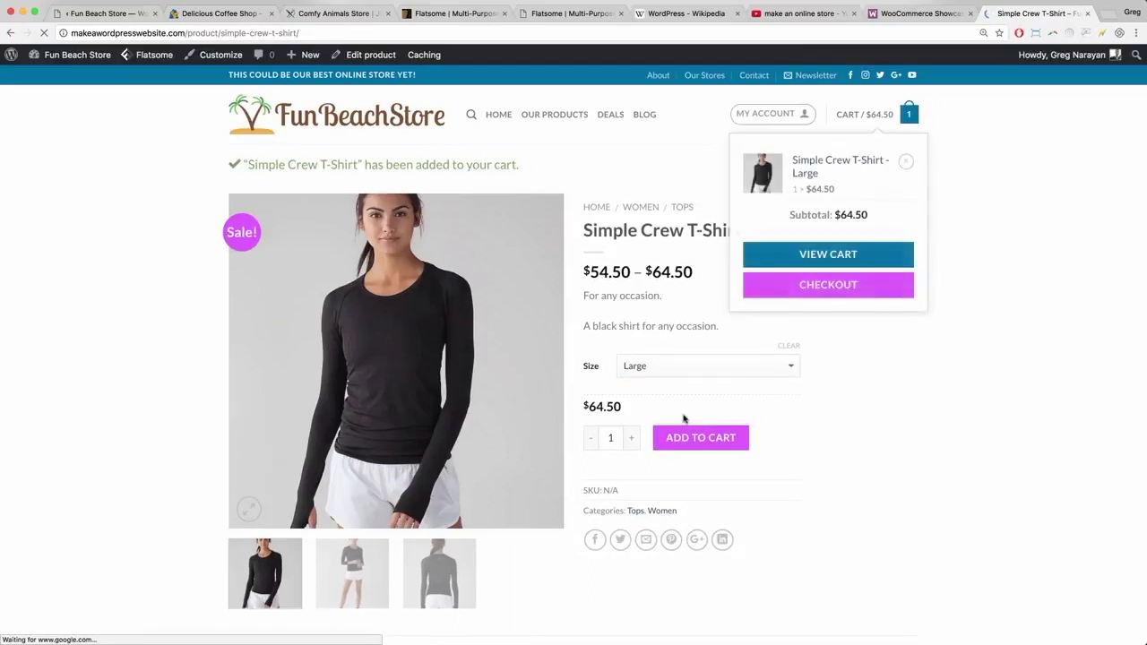
click(816, 257)
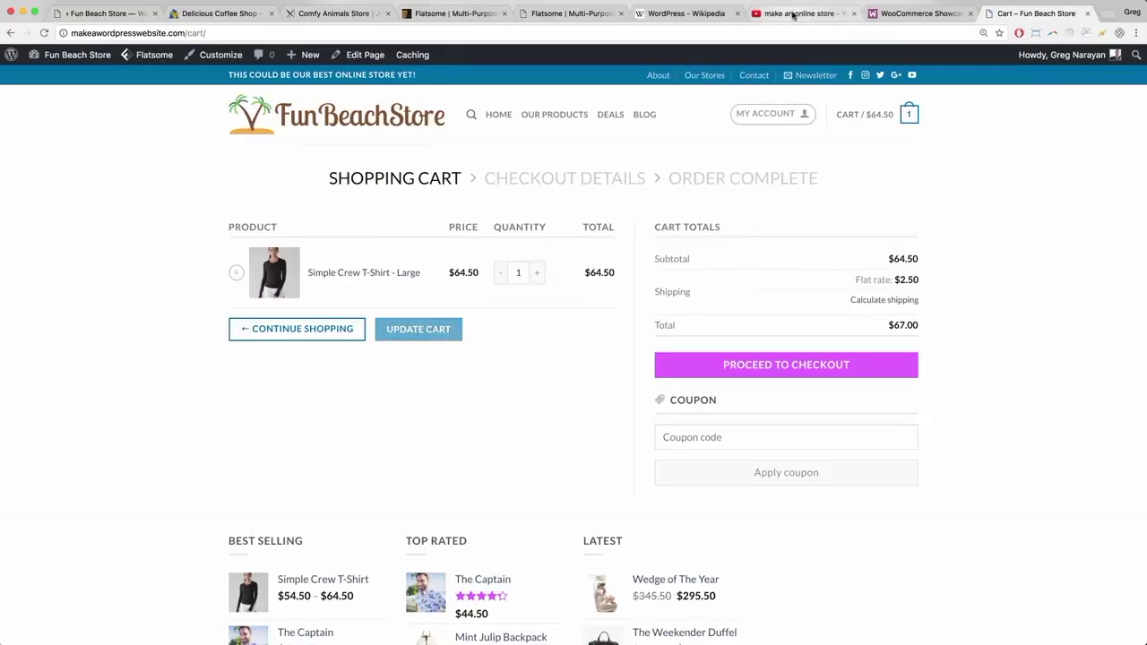
click(793, 13)
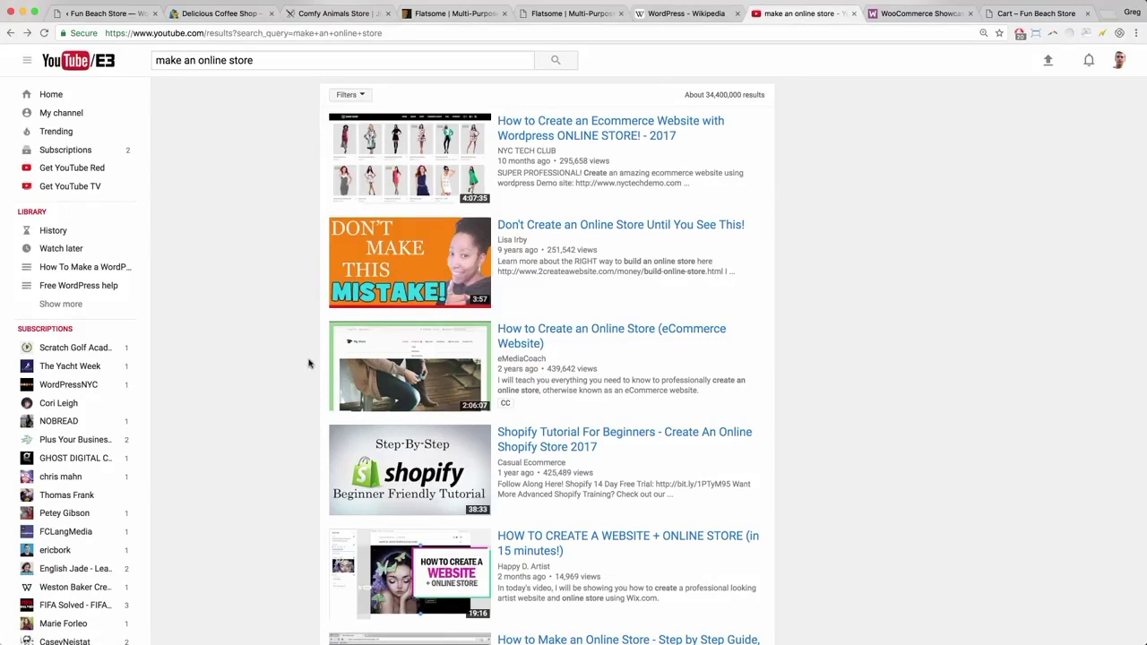
Step: Open fatherfigure.co in a new tab and go to its Our Story page
scroll(308, 363, down, 3)
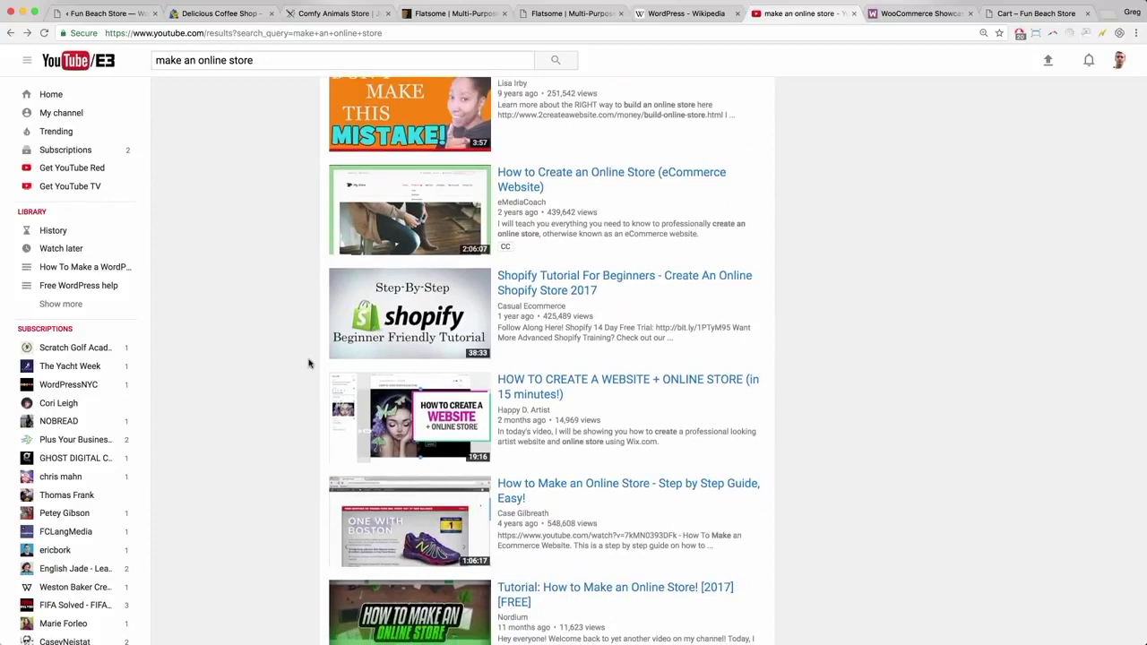
key(ctrl+t)
text(fatherfigure.co)
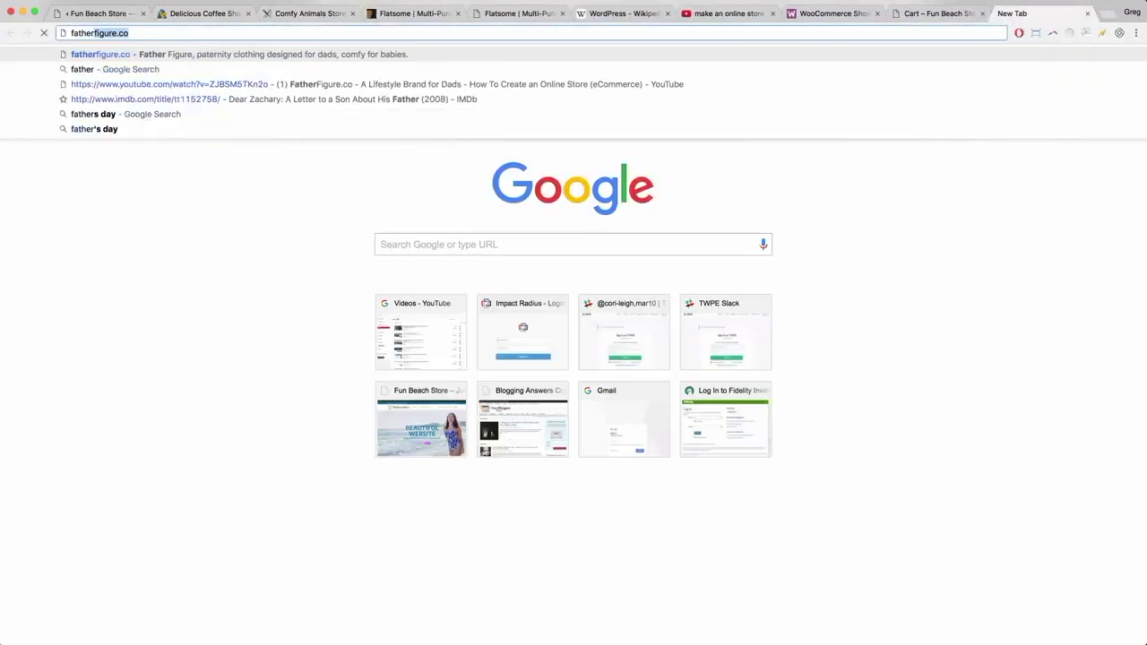
key(Return)
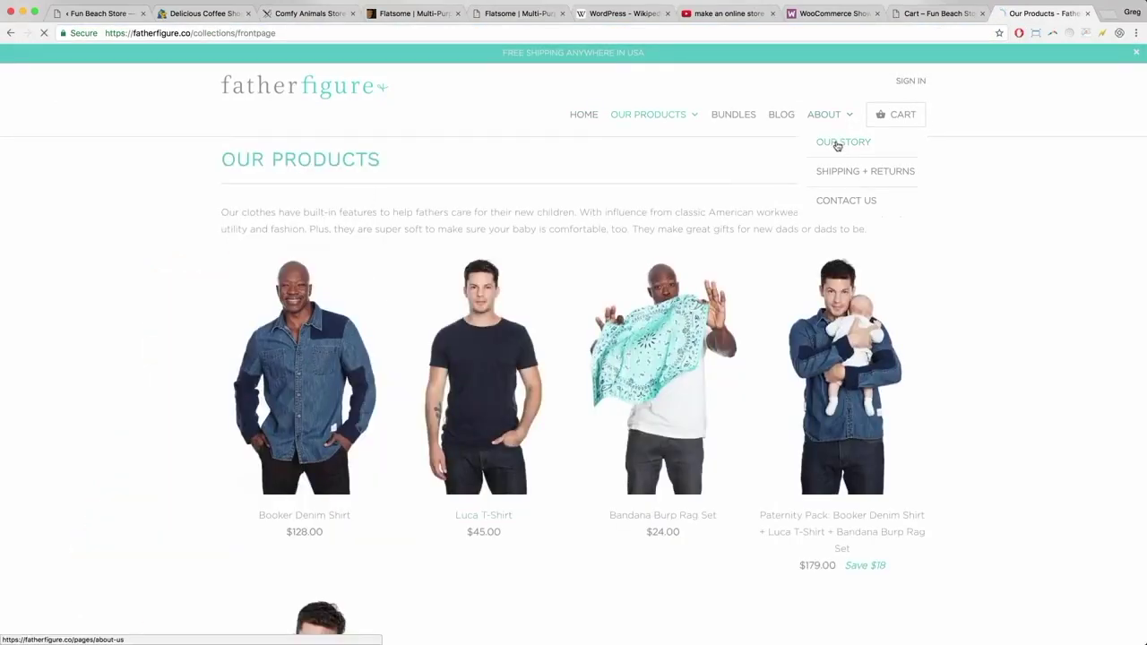
click(835, 143)
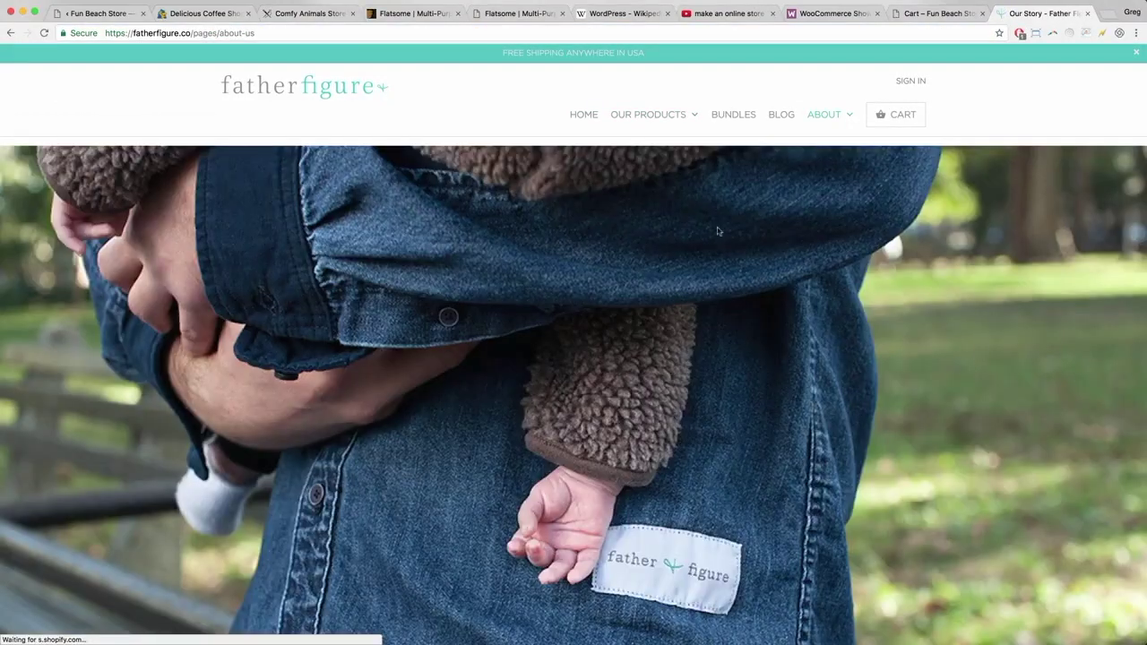
Step: Read through the Father Figure Our Story page, then return to the Dear Blogger article
scroll(547, 310, down, 5)
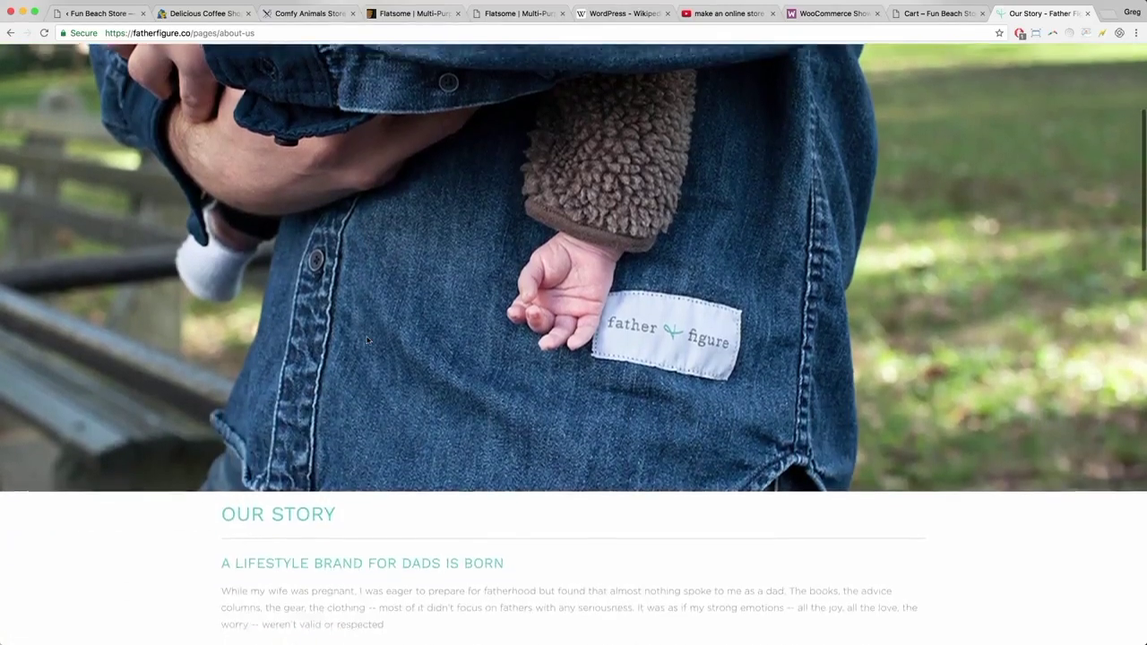
scroll(367, 339, down, 3)
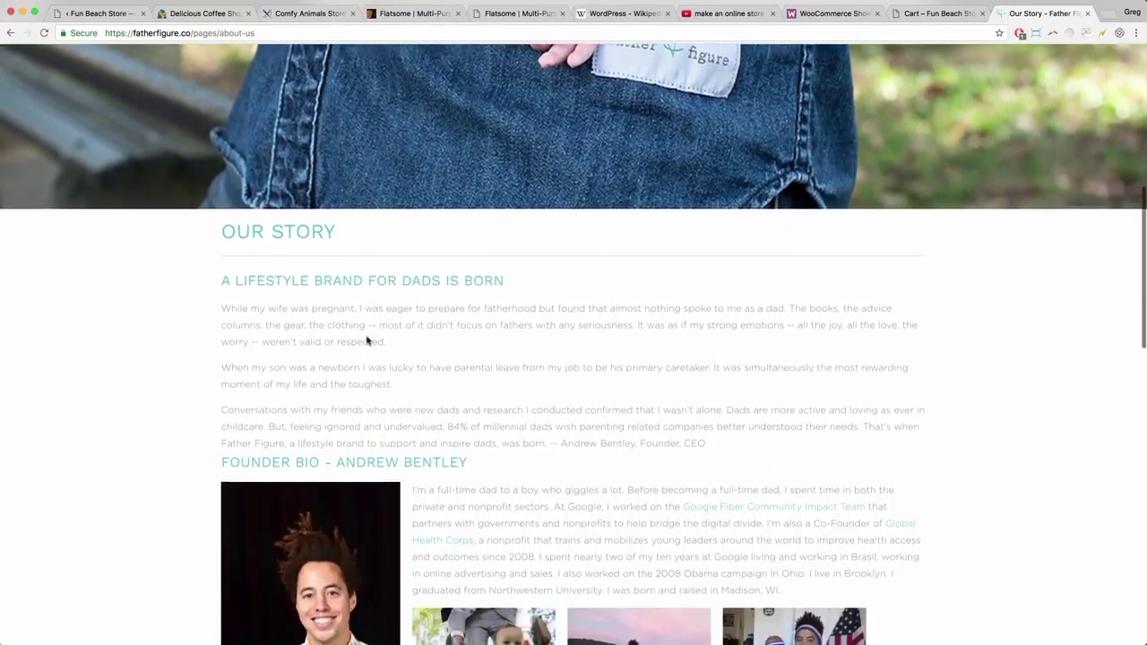
scroll(367, 340, down, 2)
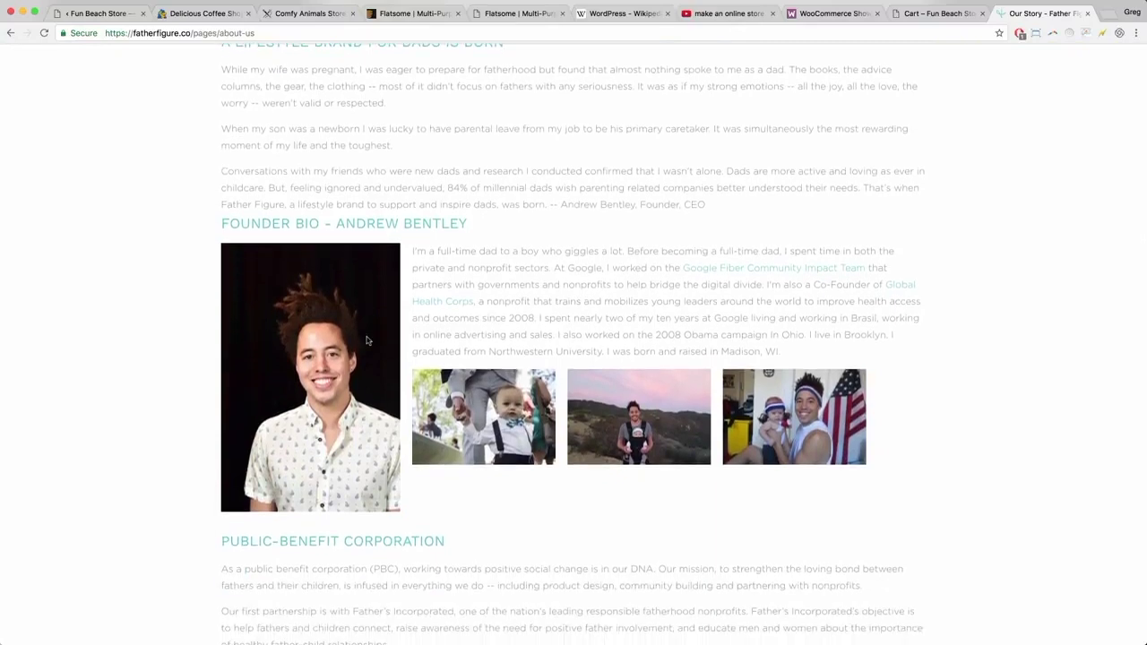
scroll(366, 339, down, 2)
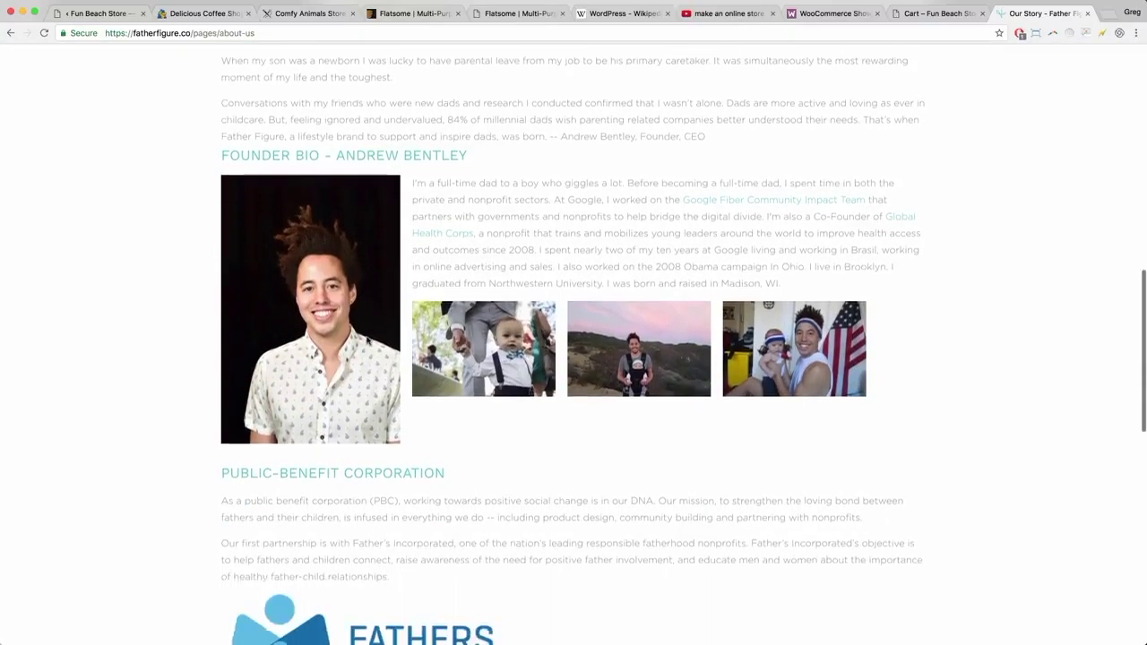
scroll(366, 340, down, 5)
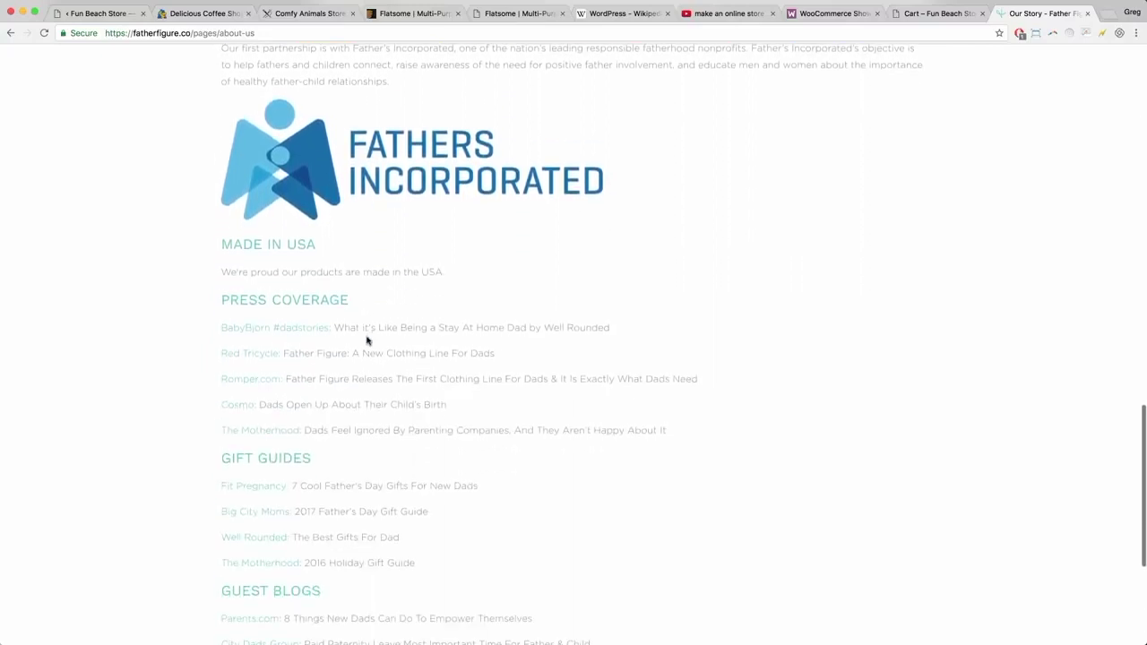
scroll(367, 340, down, 3)
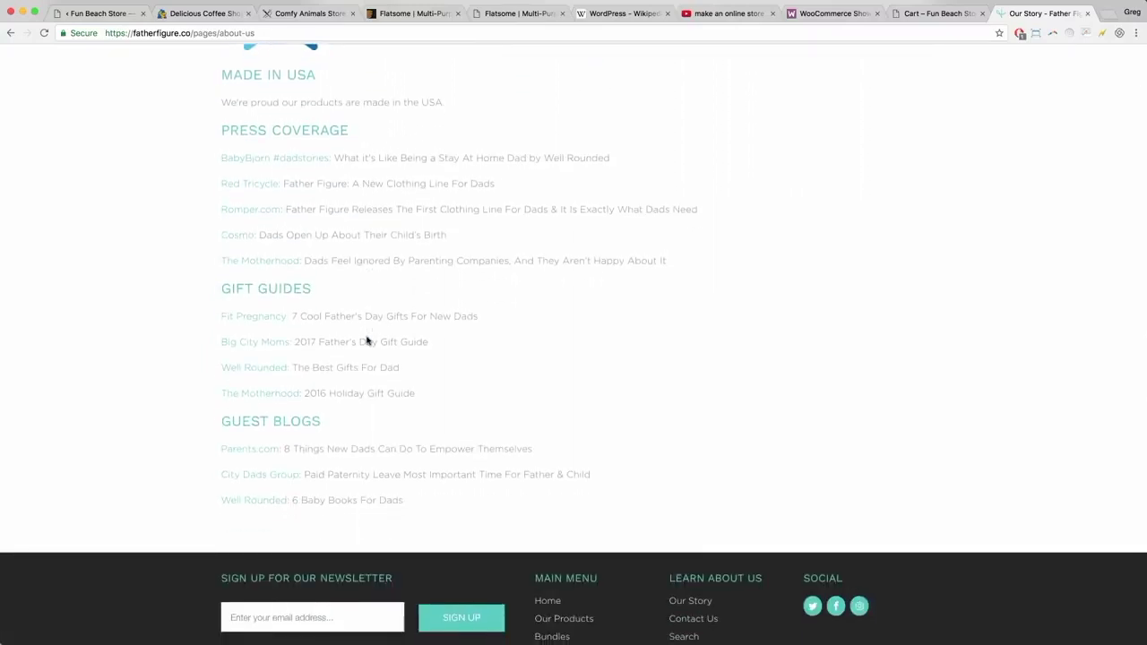
scroll(367, 340, up, 1)
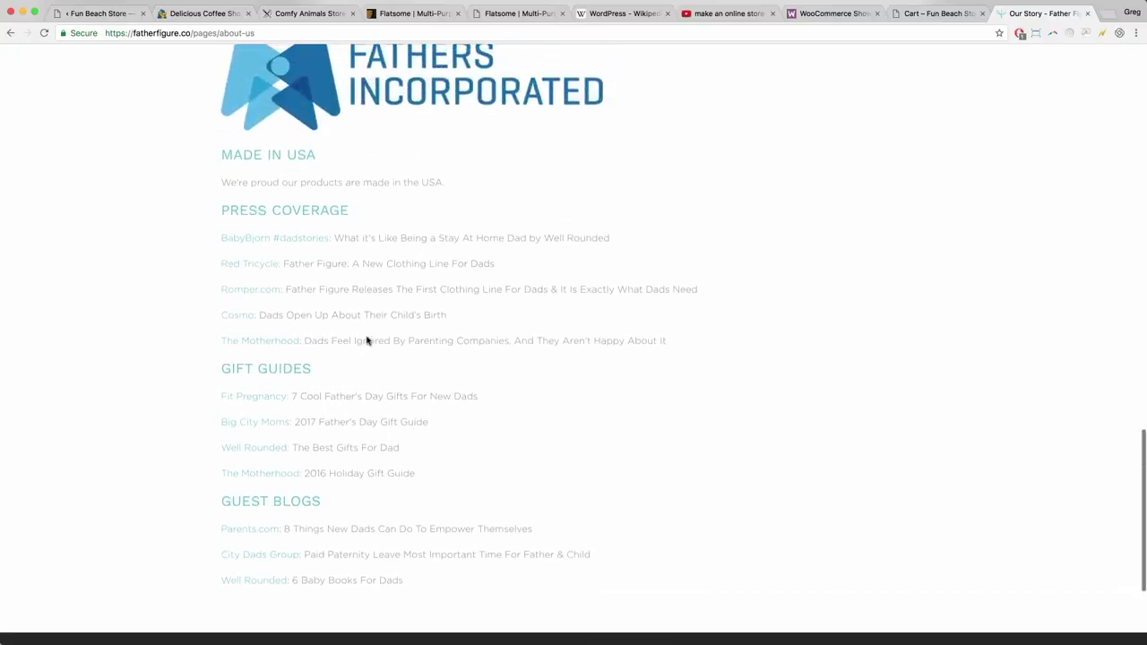
scroll(302, 361, up, 10)
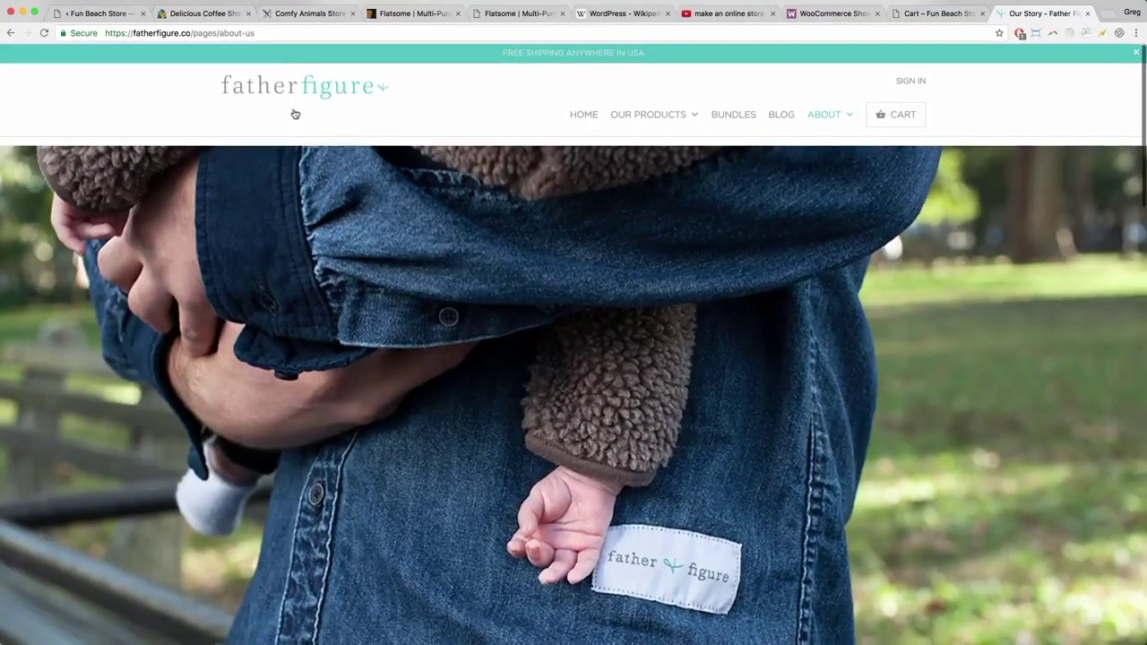
click(266, 84)
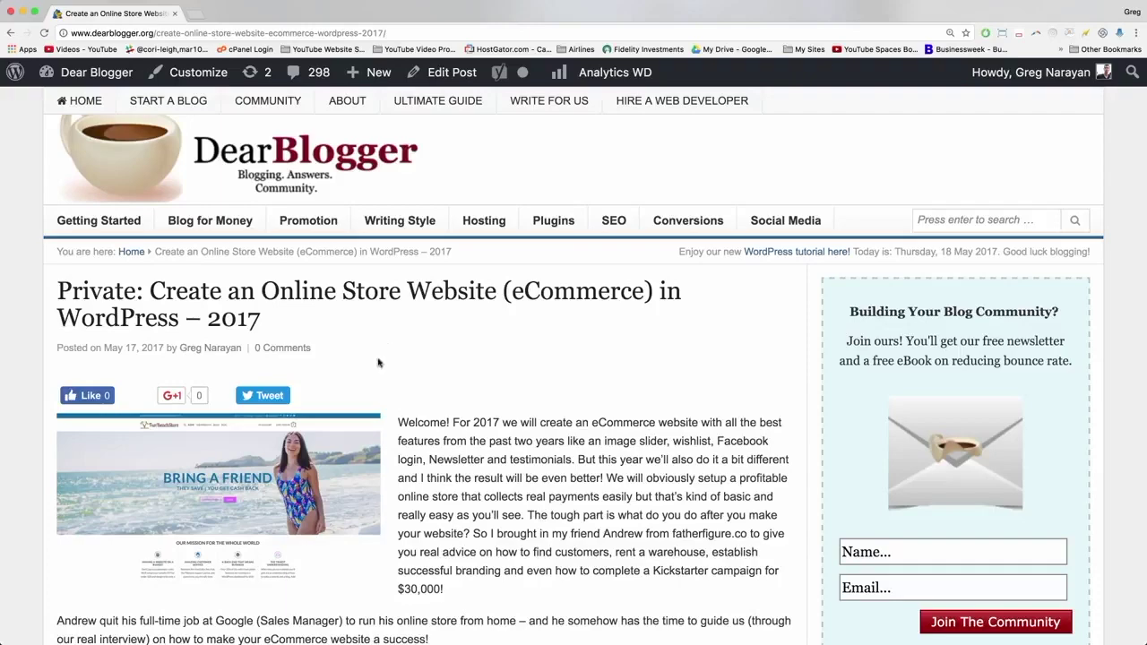
scroll(454, 331, down, 3)
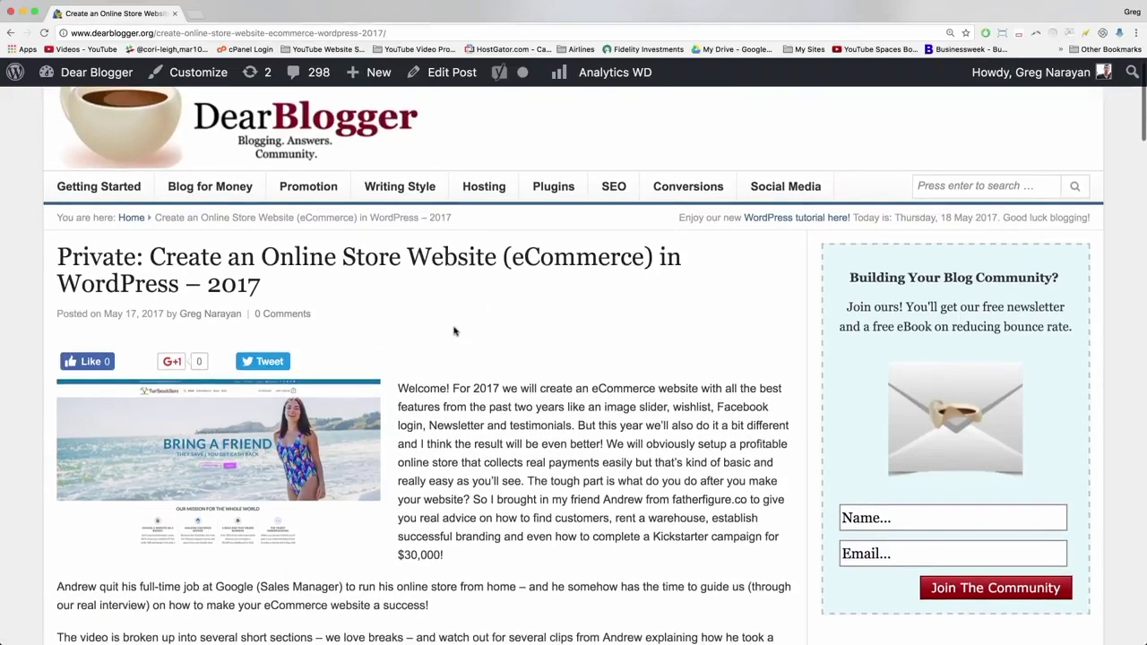
scroll(454, 332, up, 3)
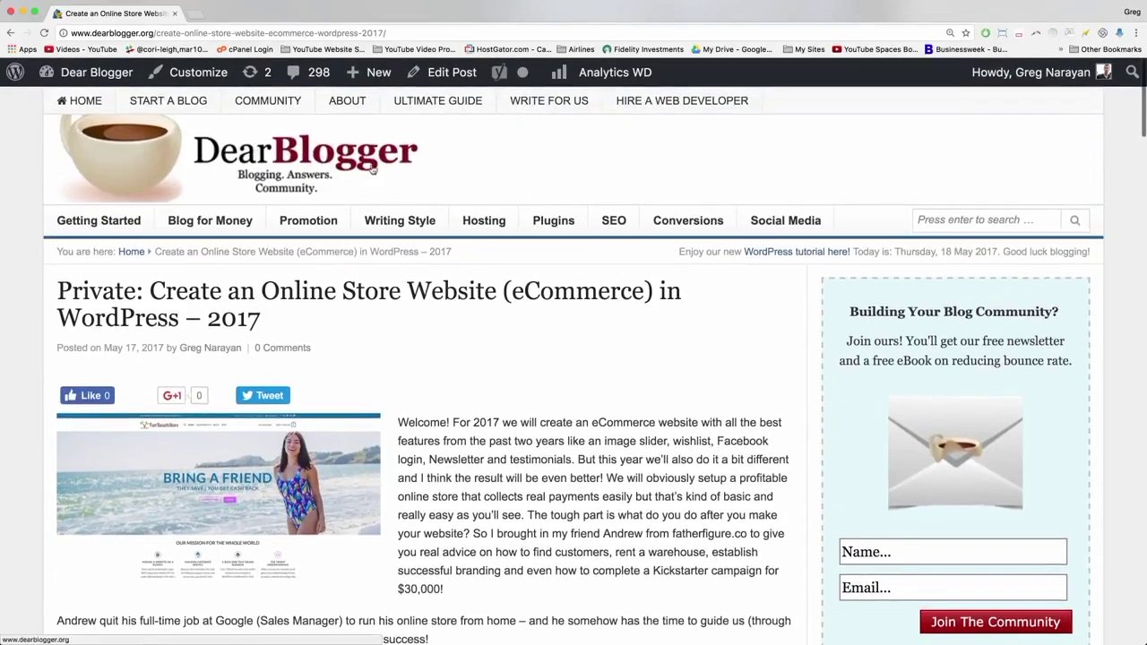
drag(451, 425, 397, 424)
click(449, 425)
scroll(449, 425, down, 4)
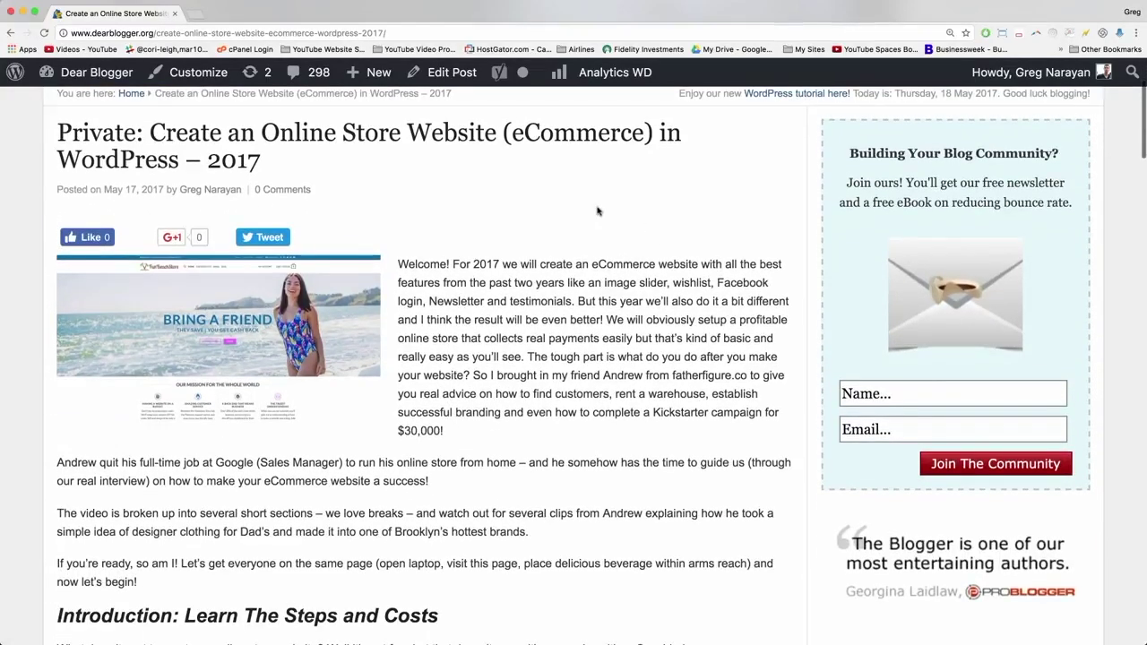
scroll(599, 213, down, 2)
double_click(618, 313)
double_click(677, 313)
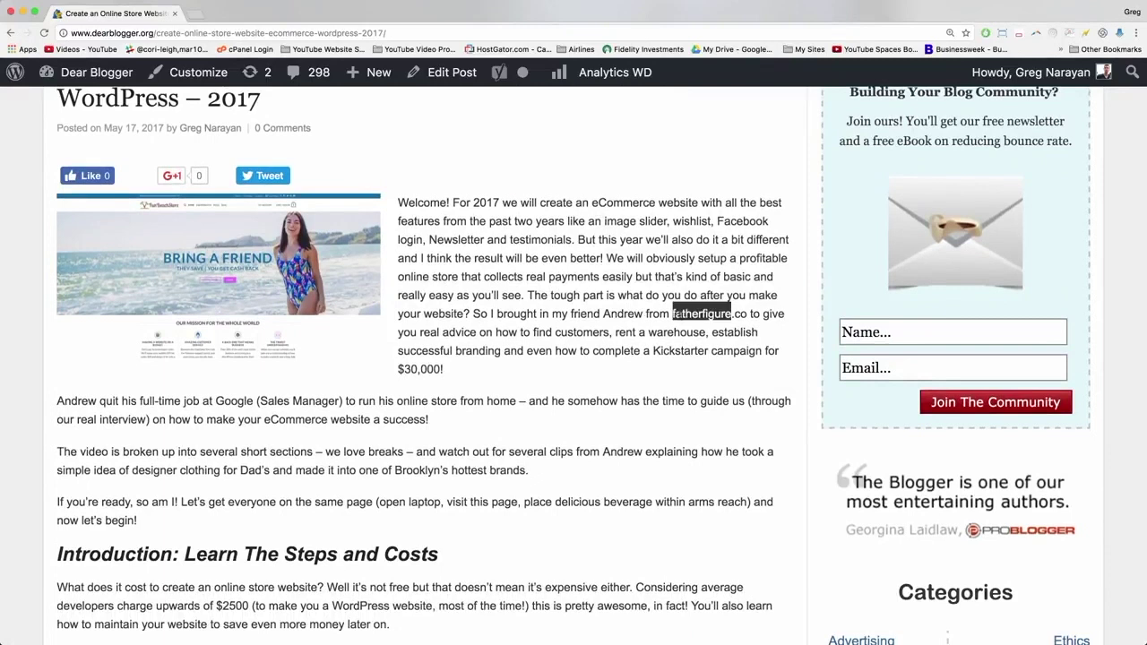
click(489, 353)
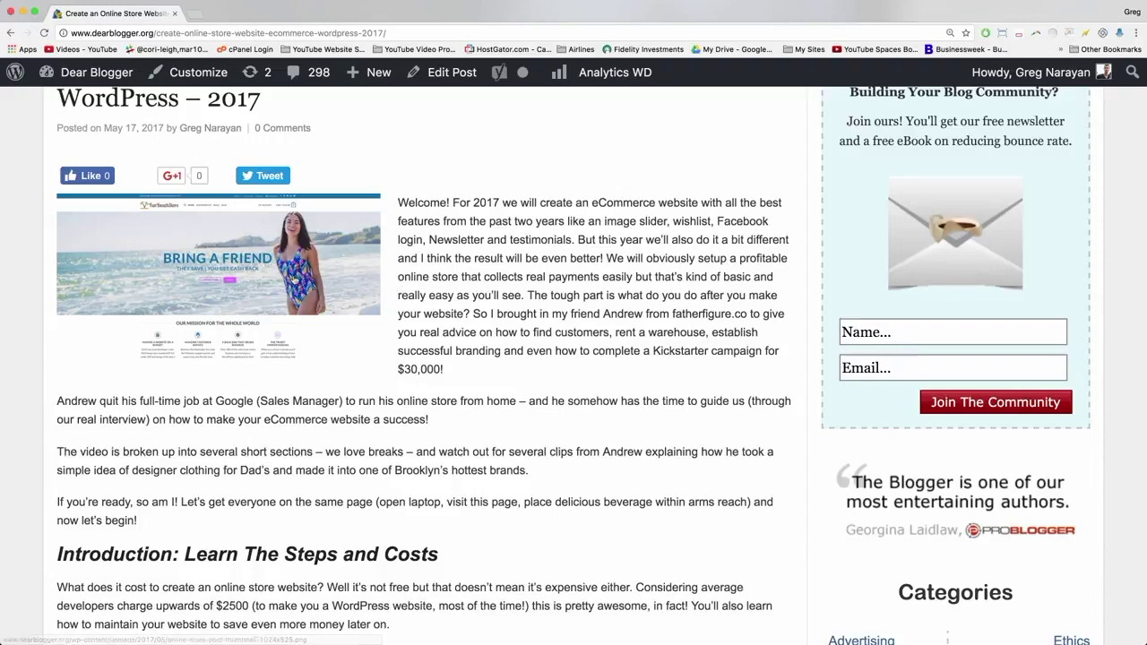
click(294, 278)
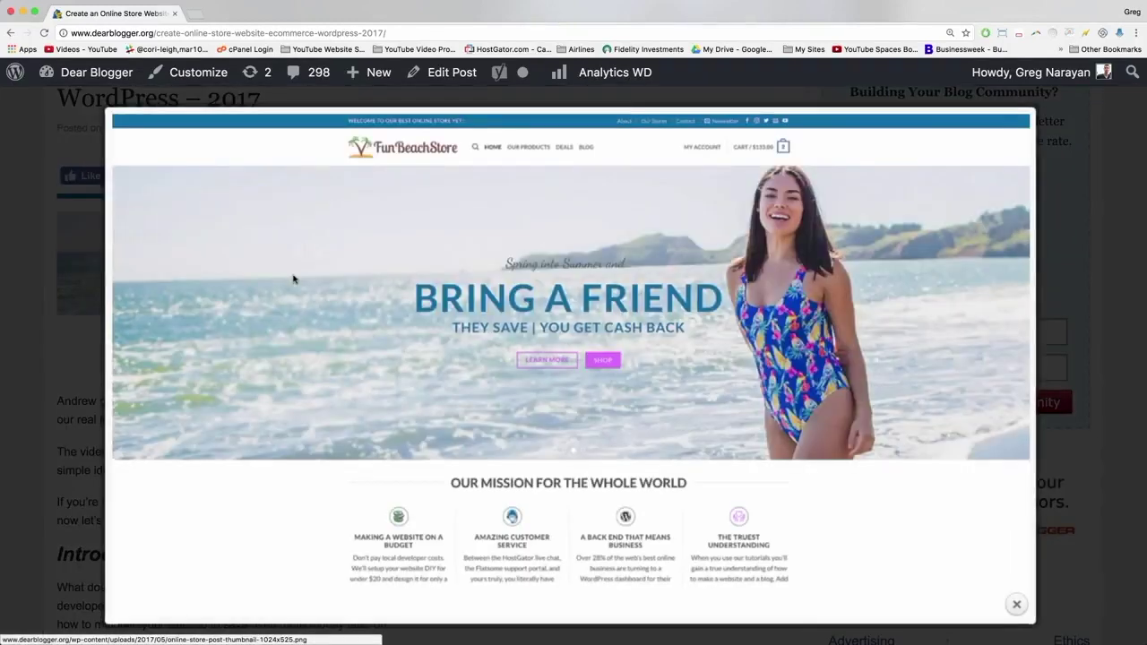
click(52, 383)
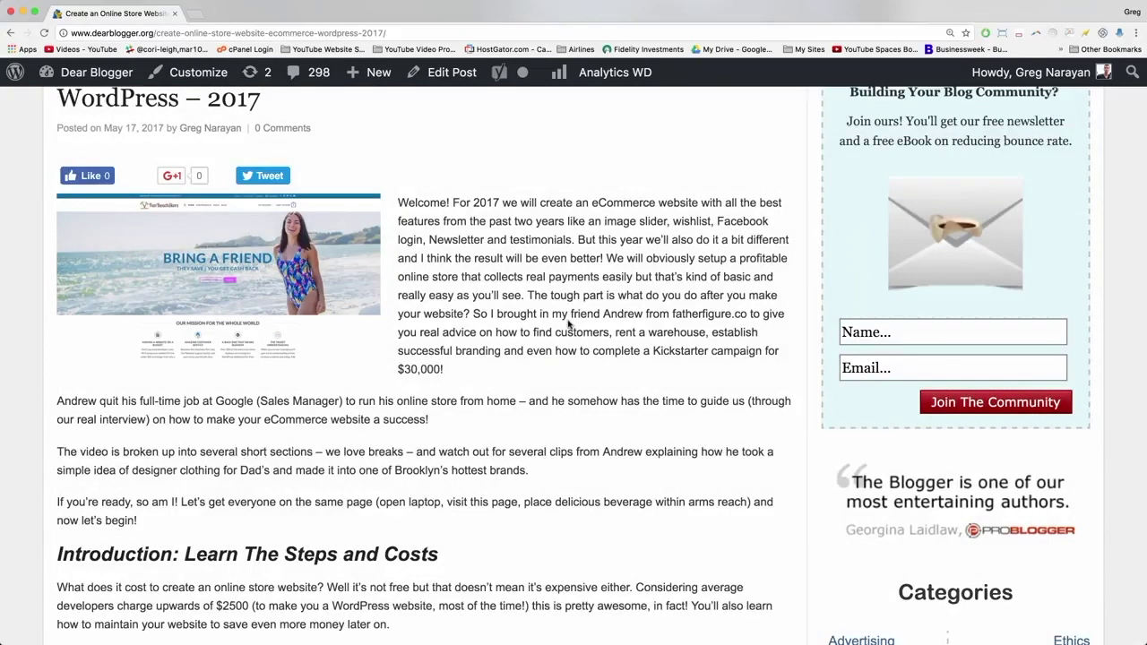
scroll(567, 324, up, 3)
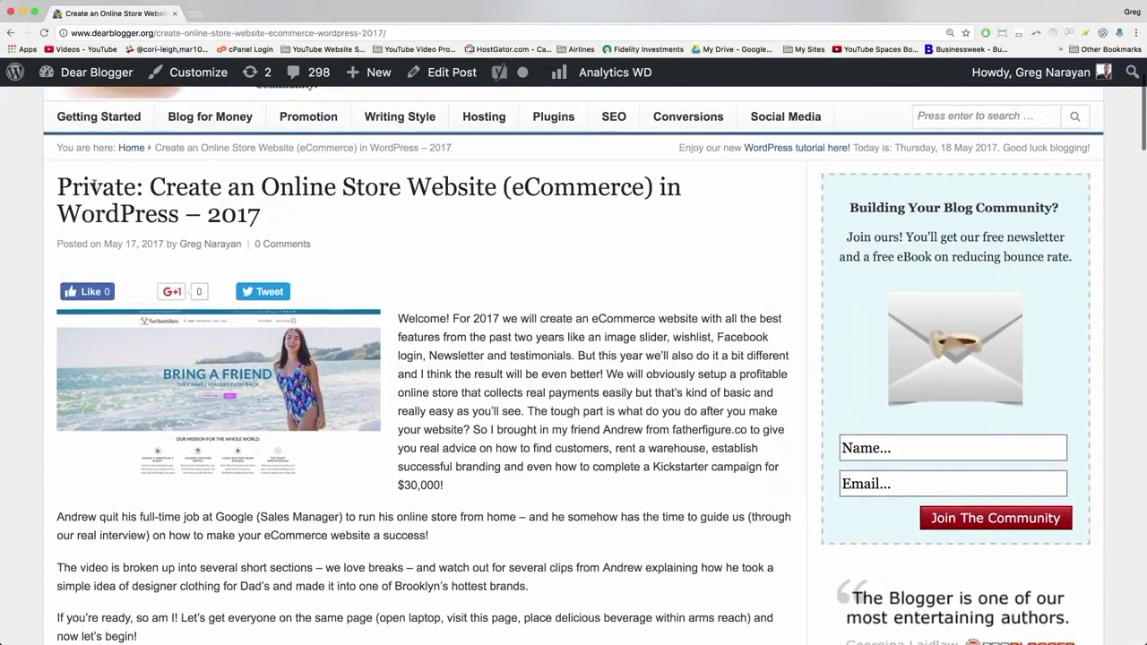
drag(143, 188, 59, 186)
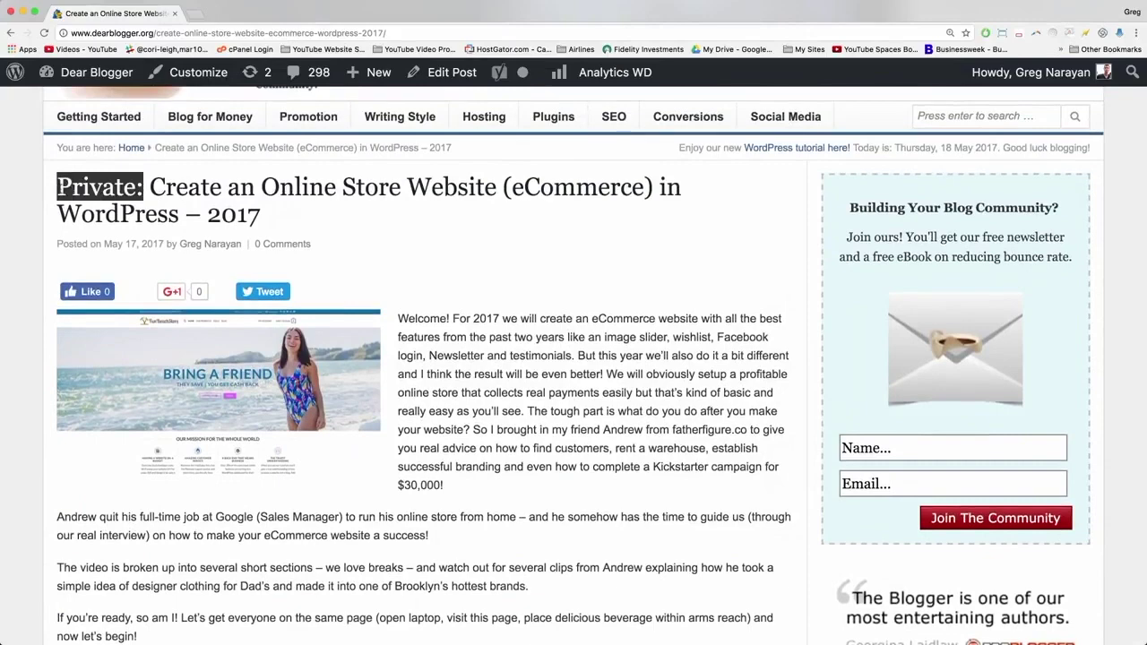
click(147, 184)
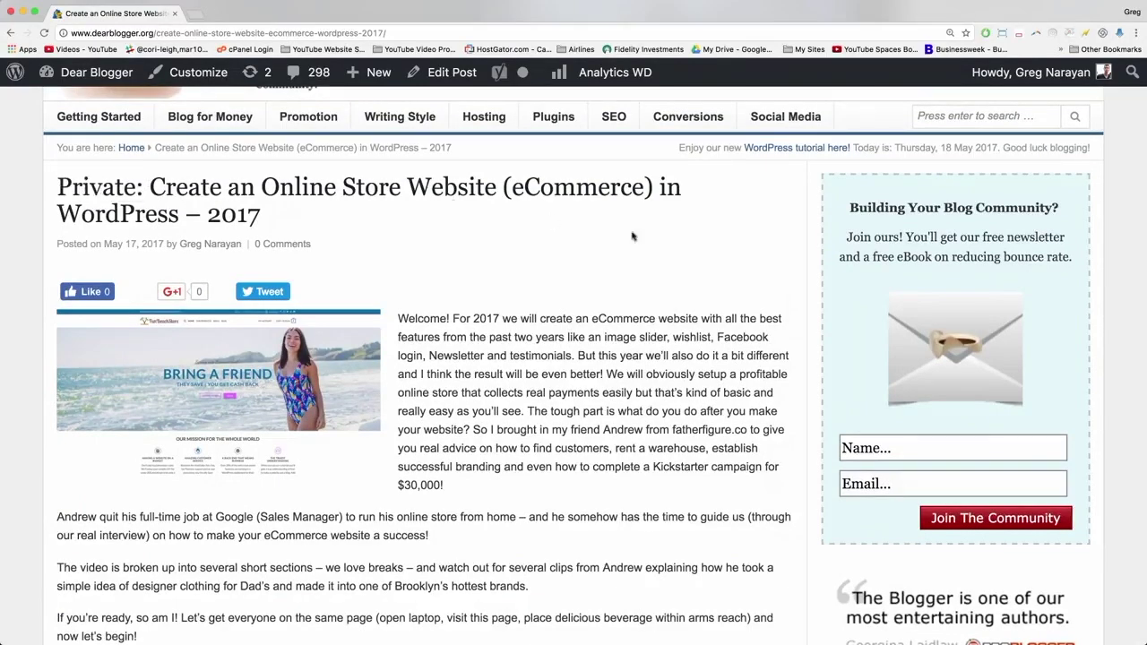
scroll(463, 370, down, 5)
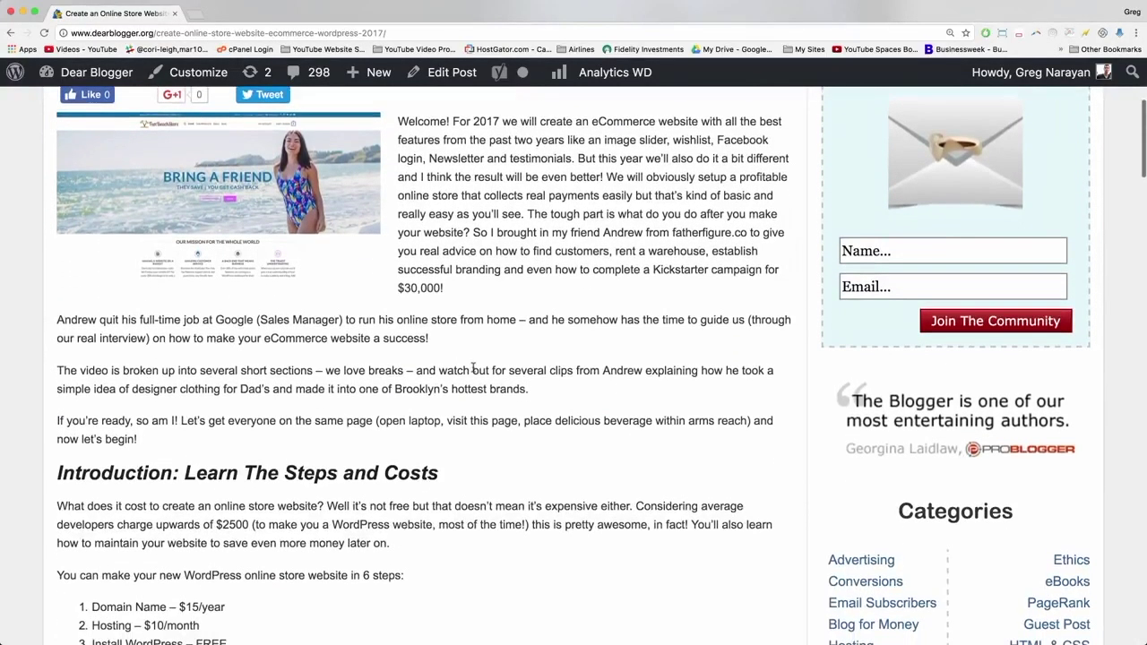
scroll(473, 368, down, 8)
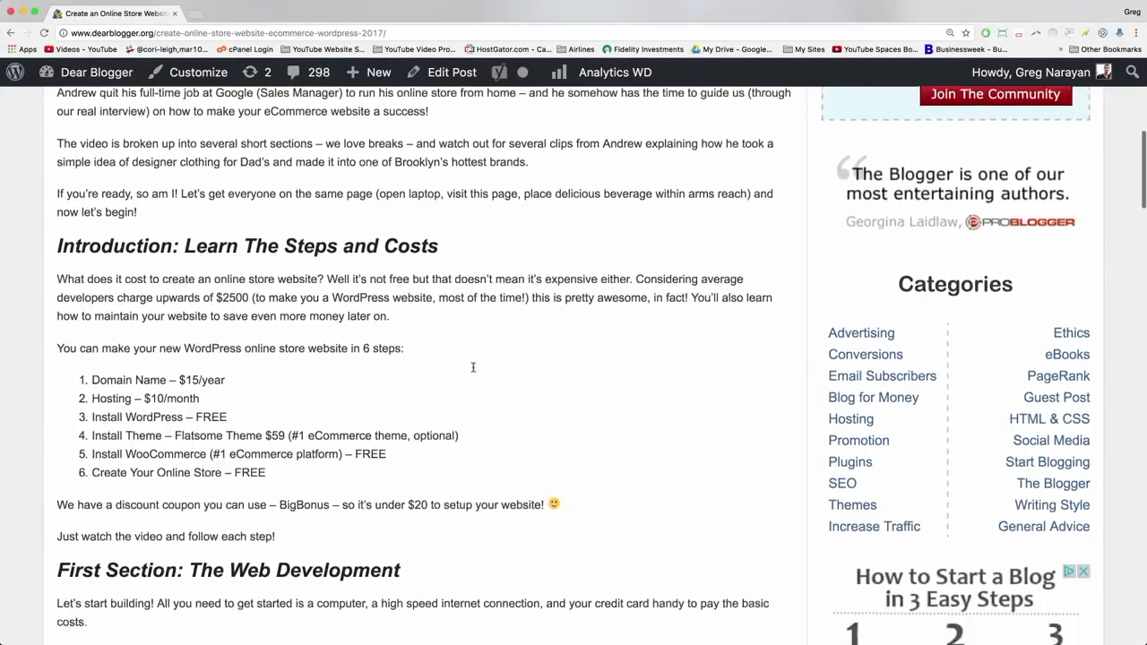
scroll(473, 367, down, 2)
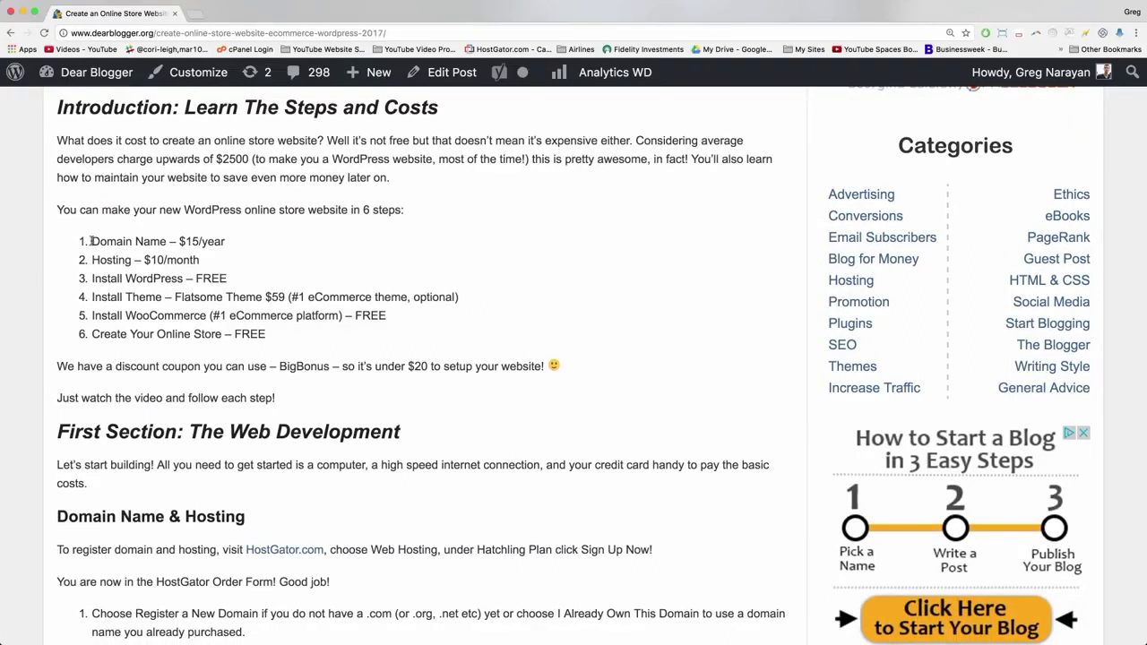
drag(91, 241, 167, 242)
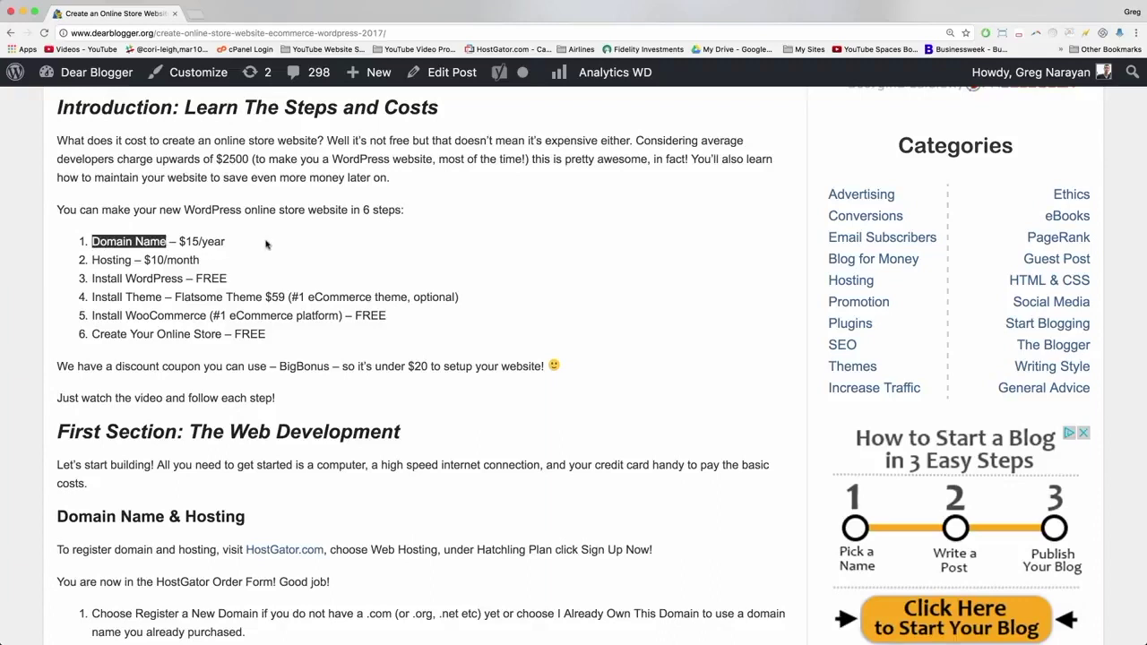
click(266, 243)
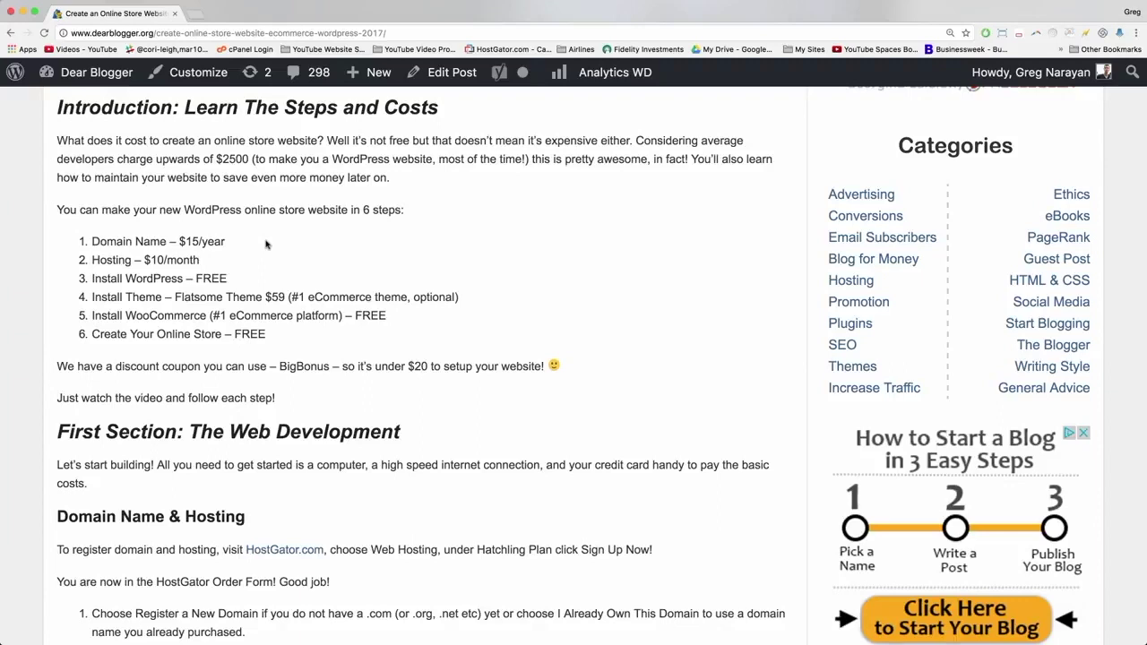
click(153, 33)
click(153, 33)
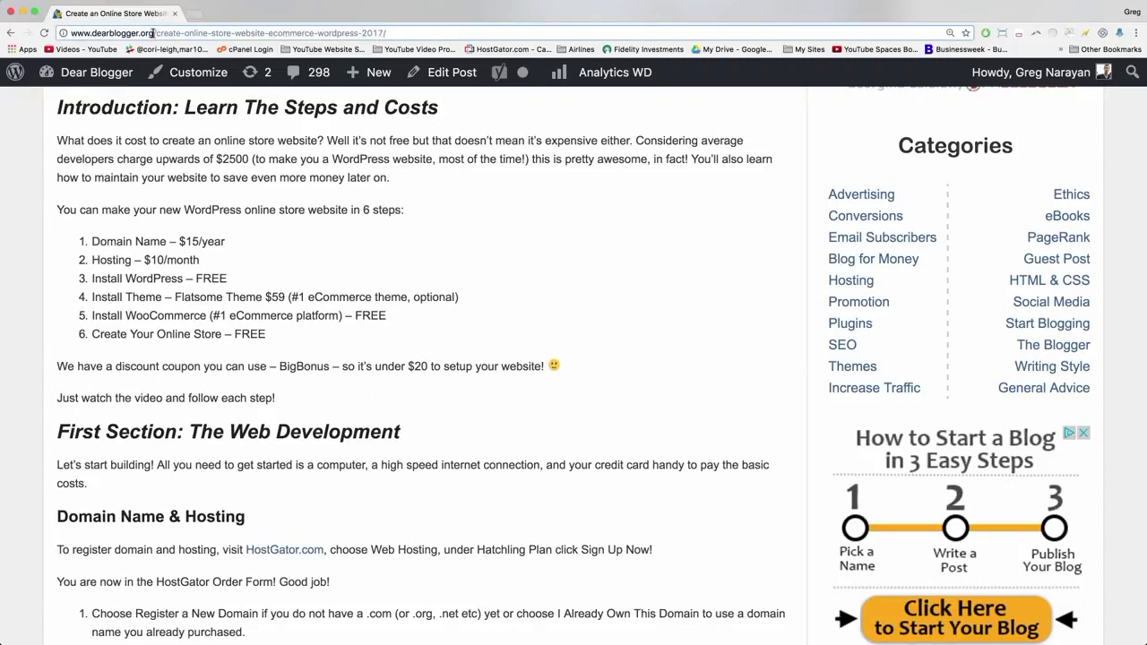
click(232, 259)
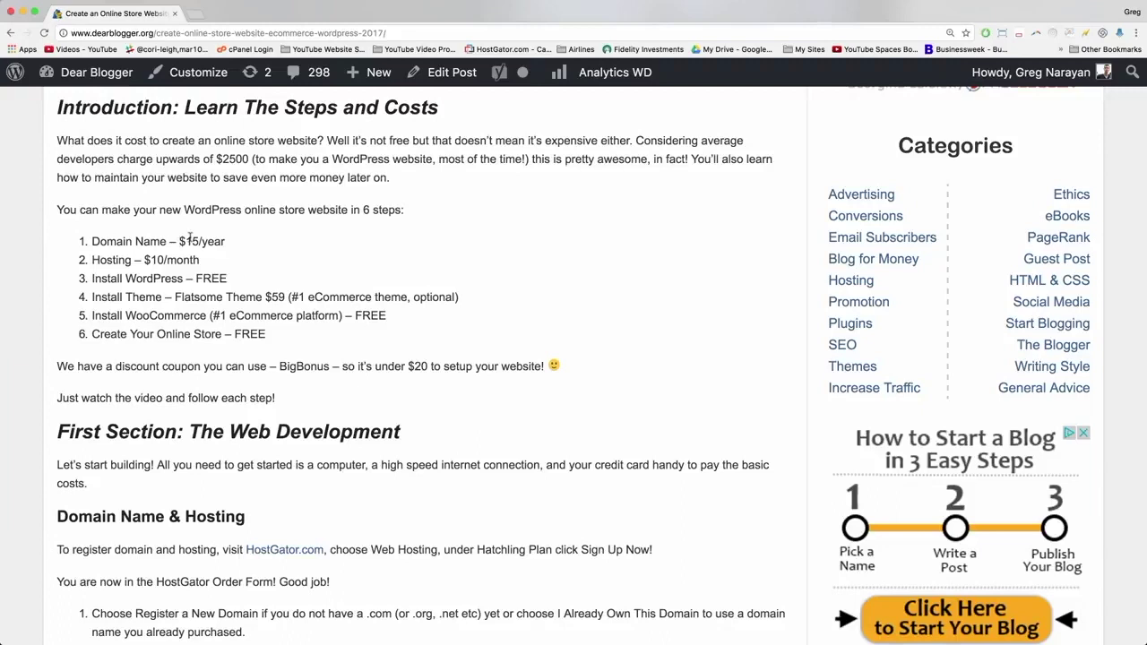
drag(236, 243, 89, 244)
click(89, 244)
drag(92, 260, 133, 260)
click(106, 254)
drag(145, 260, 200, 260)
double_click(112, 260)
double_click(178, 279)
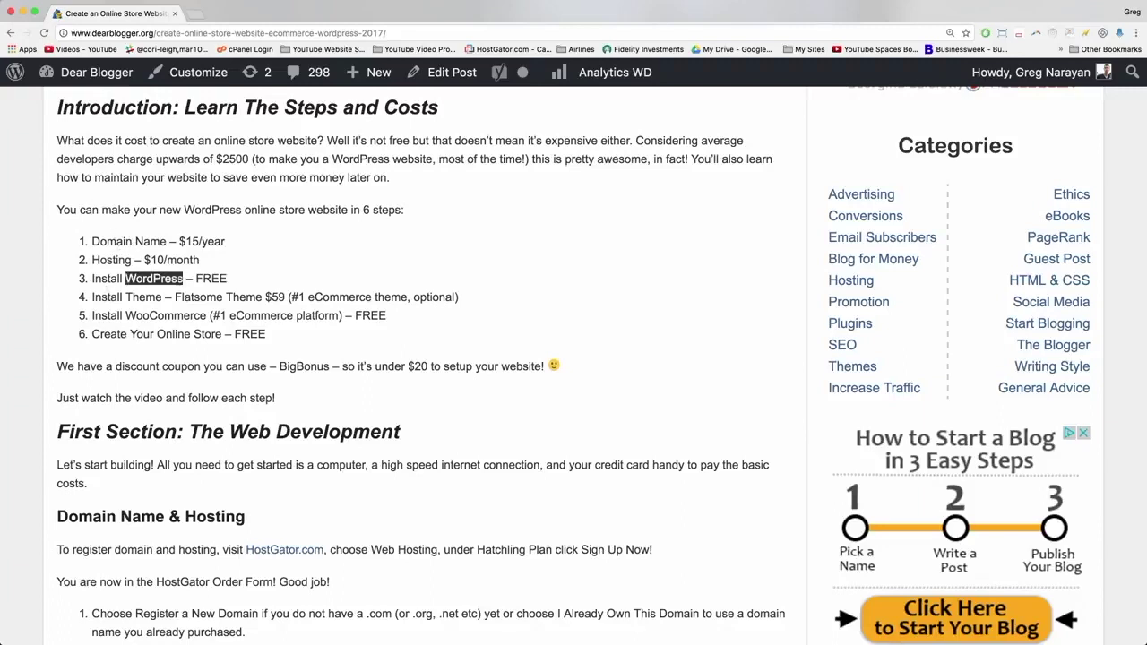
double_click(212, 279)
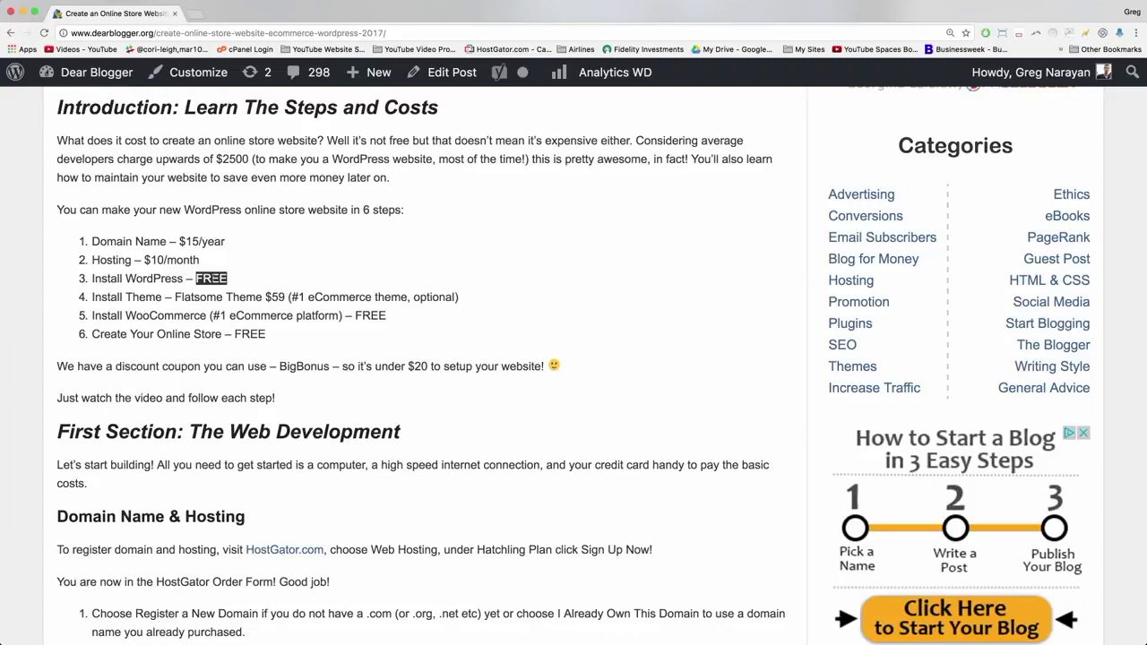
click(239, 283)
drag(92, 296, 163, 297)
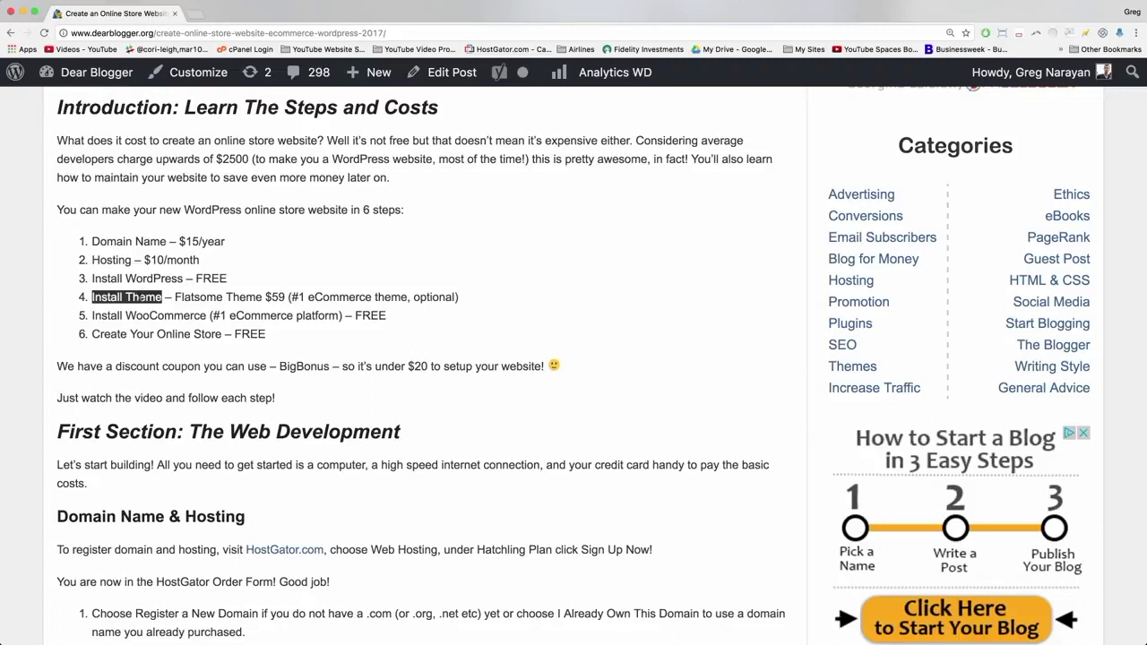
click(140, 295)
drag(177, 296, 262, 292)
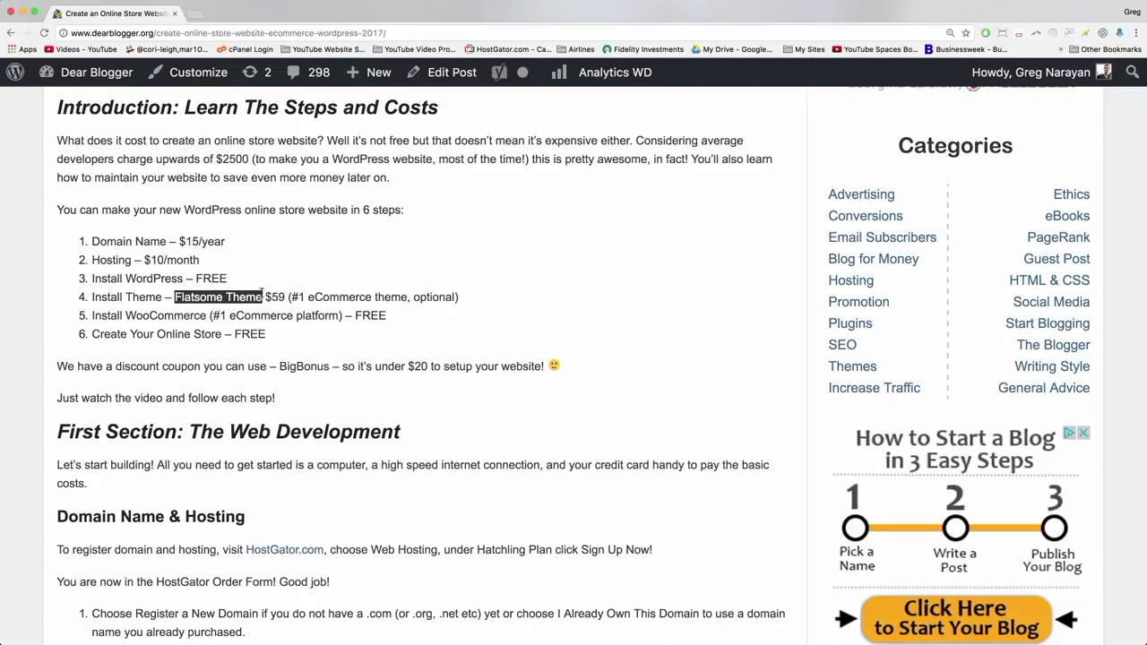
click(292, 301)
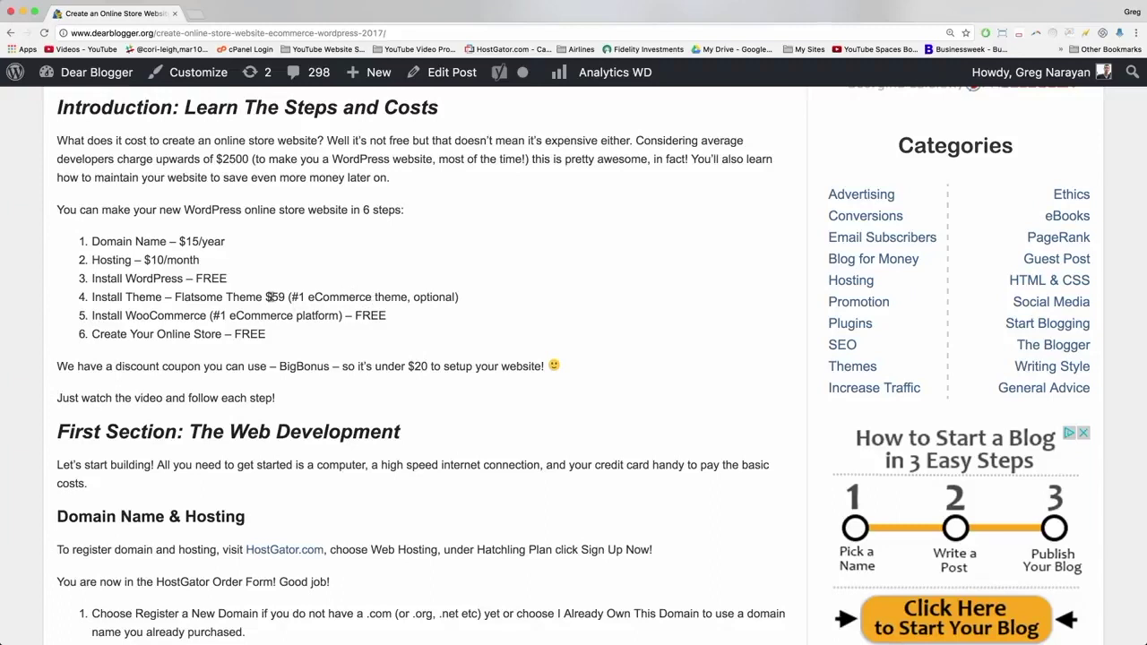
double_click(269, 297)
click(266, 294)
drag(284, 297, 265, 296)
double_click(420, 296)
click(437, 299)
drag(233, 281, 80, 242)
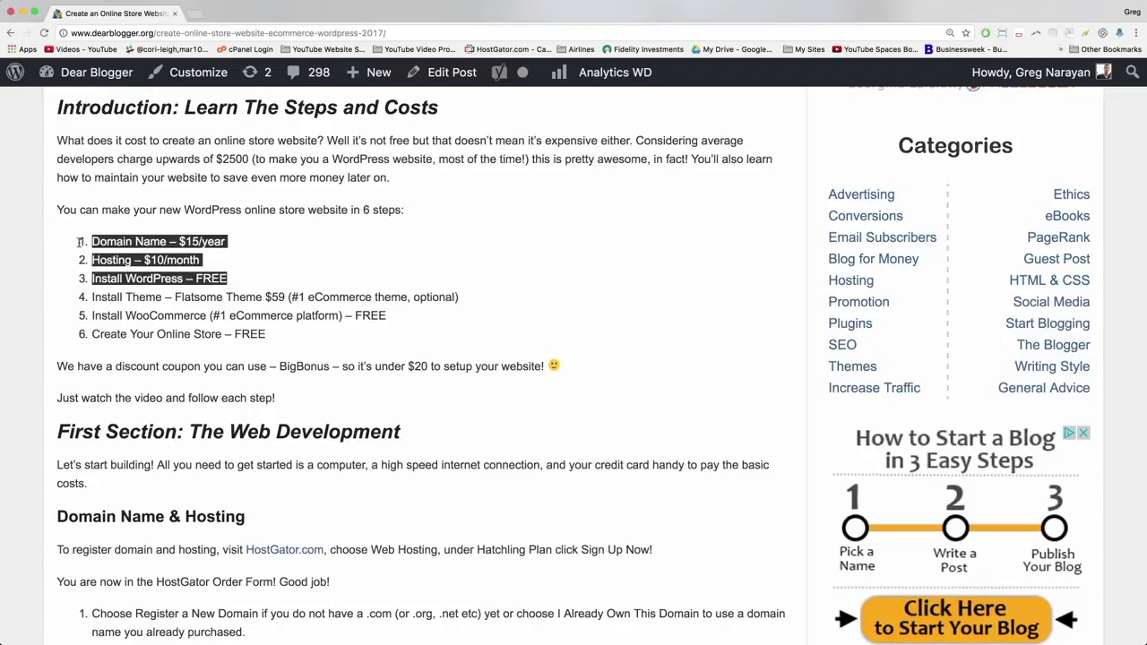
click(301, 314)
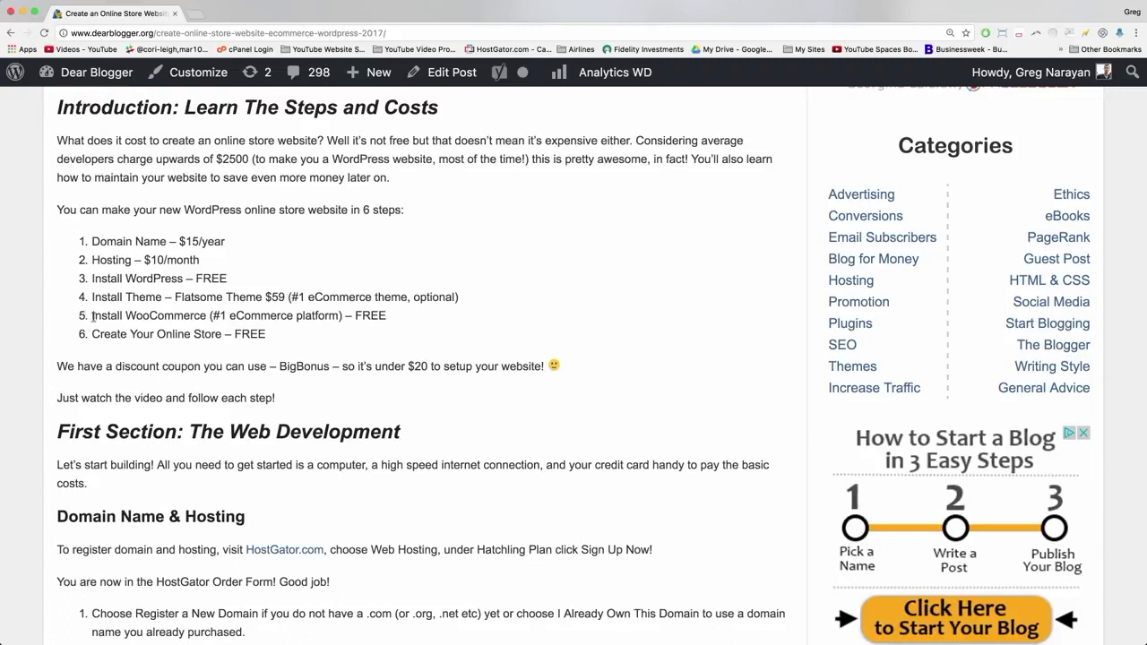
drag(92, 316, 206, 311)
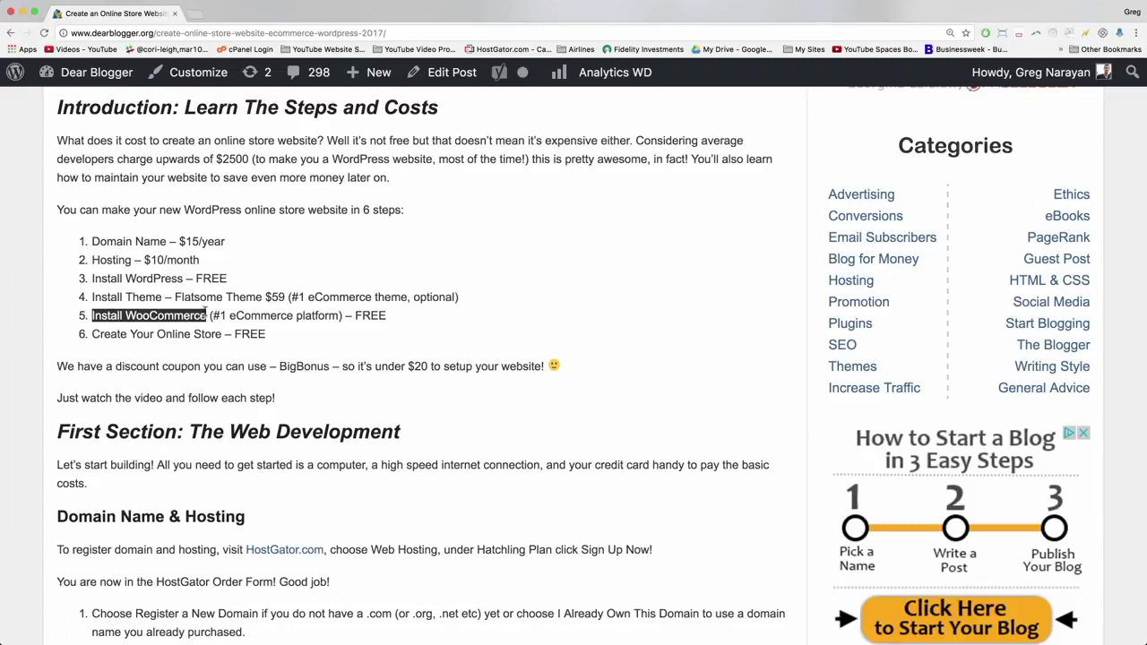
click(297, 314)
double_click(366, 315)
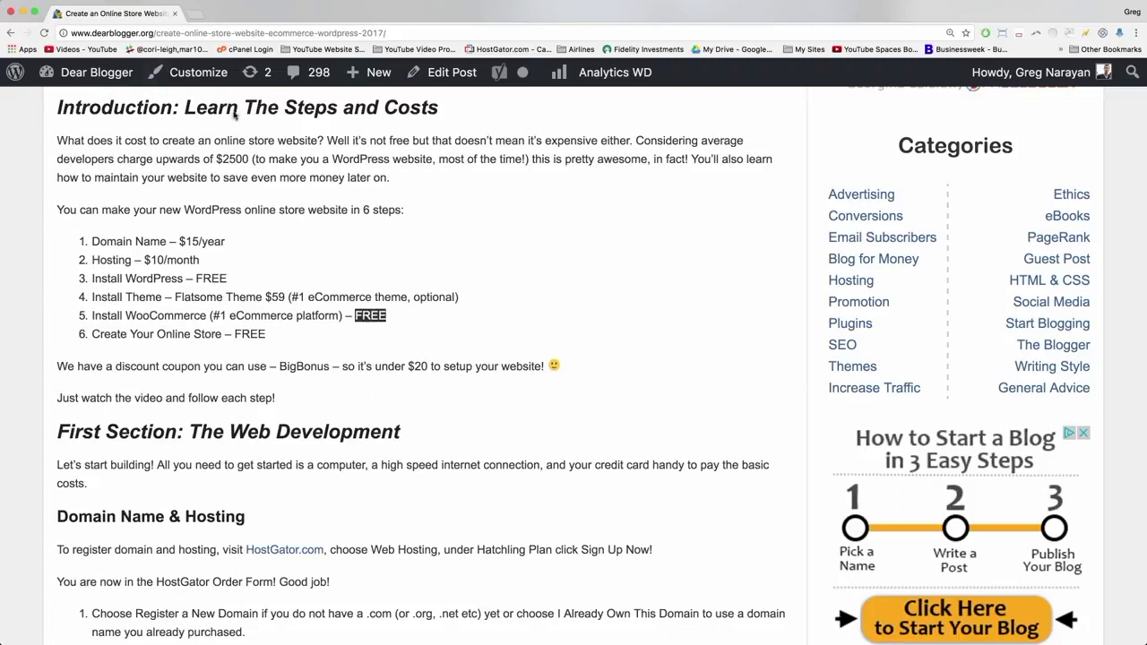
click(89, 334)
drag(90, 334, 193, 334)
click(269, 332)
triple_click(272, 332)
click(272, 331)
double_click(257, 366)
double_click(299, 366)
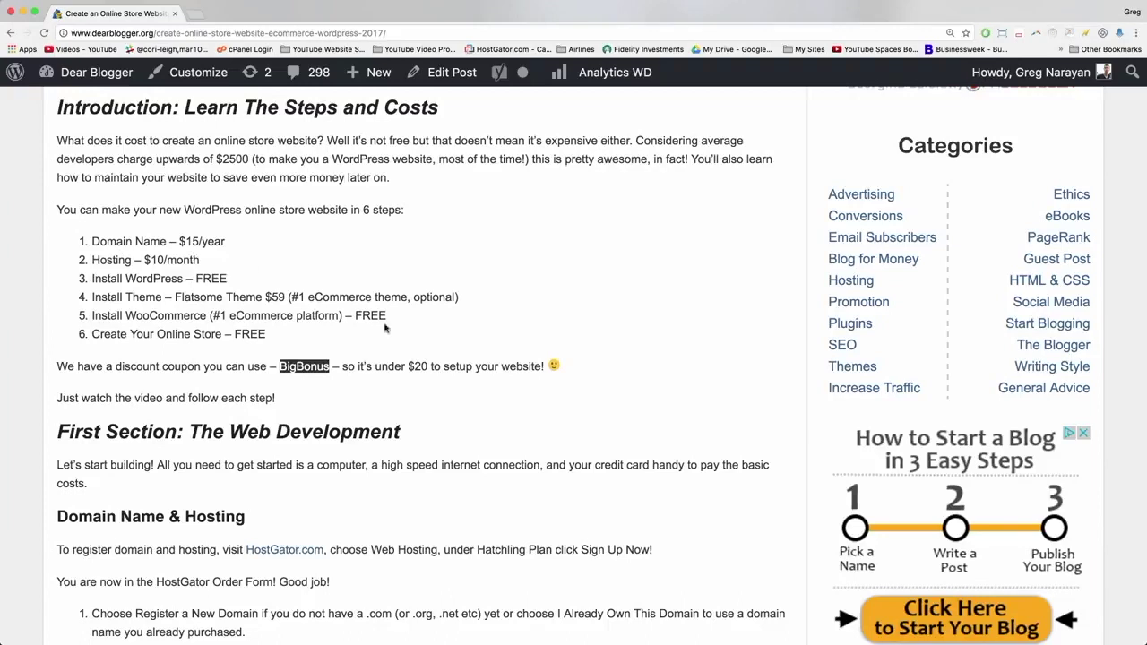
click(415, 365)
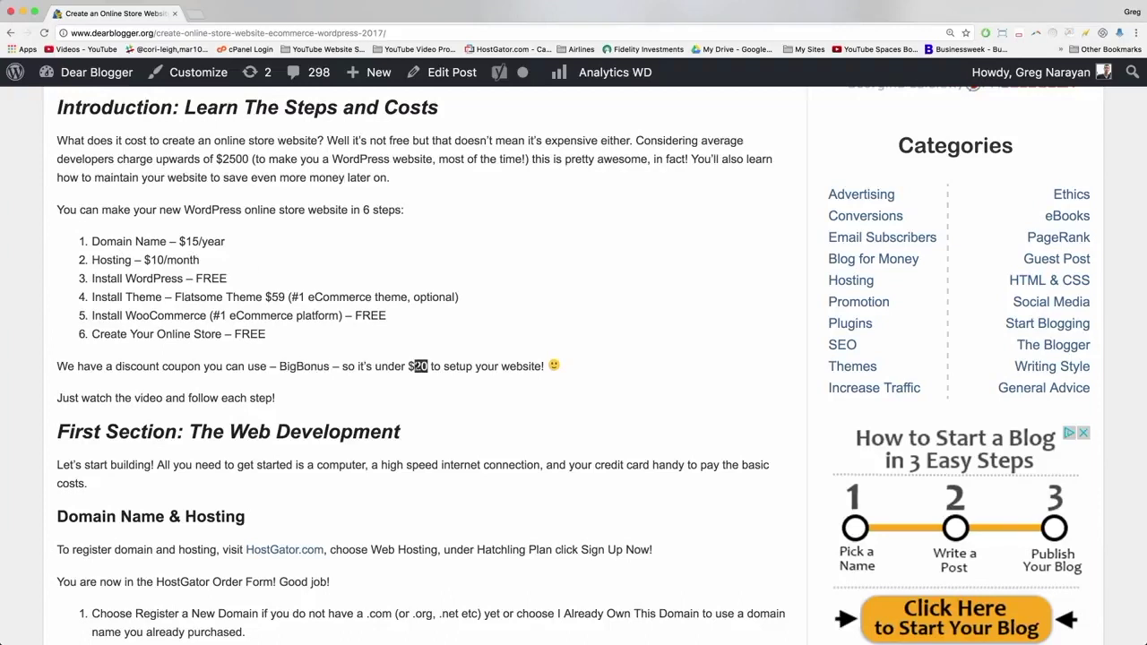
double_click(522, 367)
click(543, 365)
scroll(269, 333, down, 5)
scroll(269, 332, down, 3)
scroll(269, 332, down, 1)
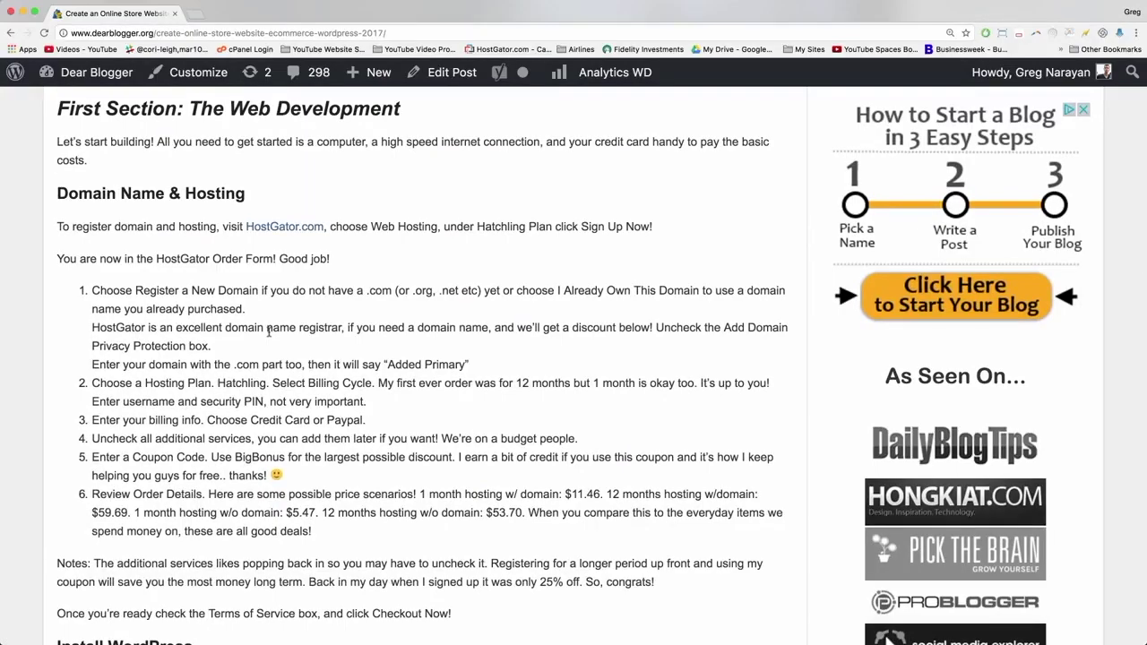
scroll(269, 333, up, 12)
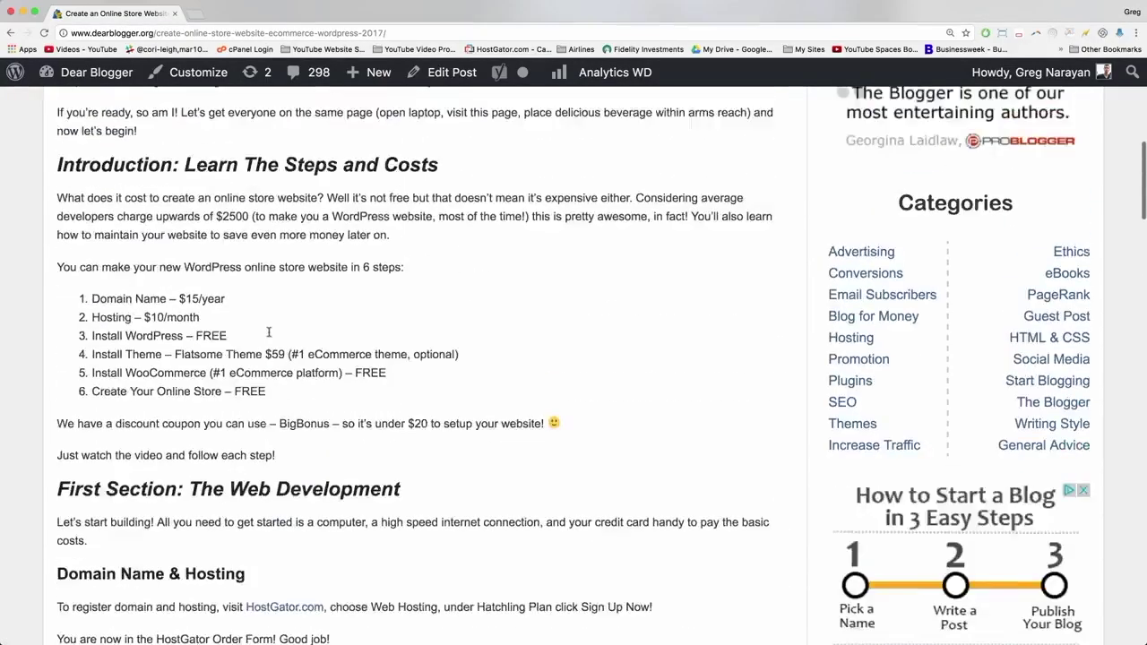
scroll(269, 332, down, 2)
scroll(269, 332, down, 12)
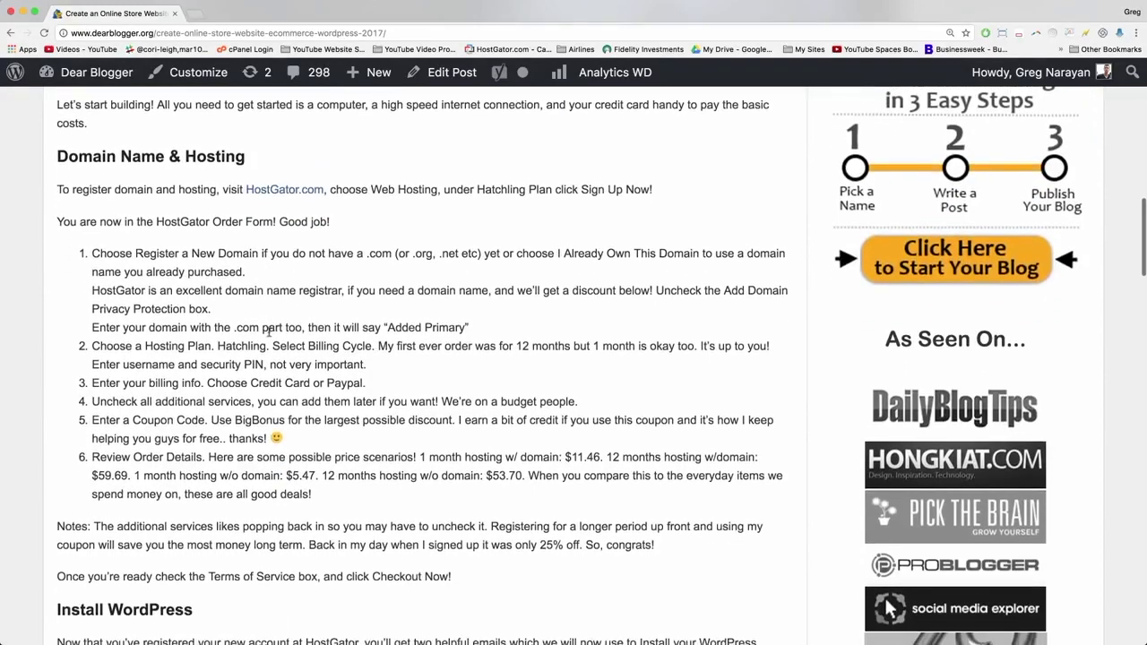
scroll(379, 143, up, 1)
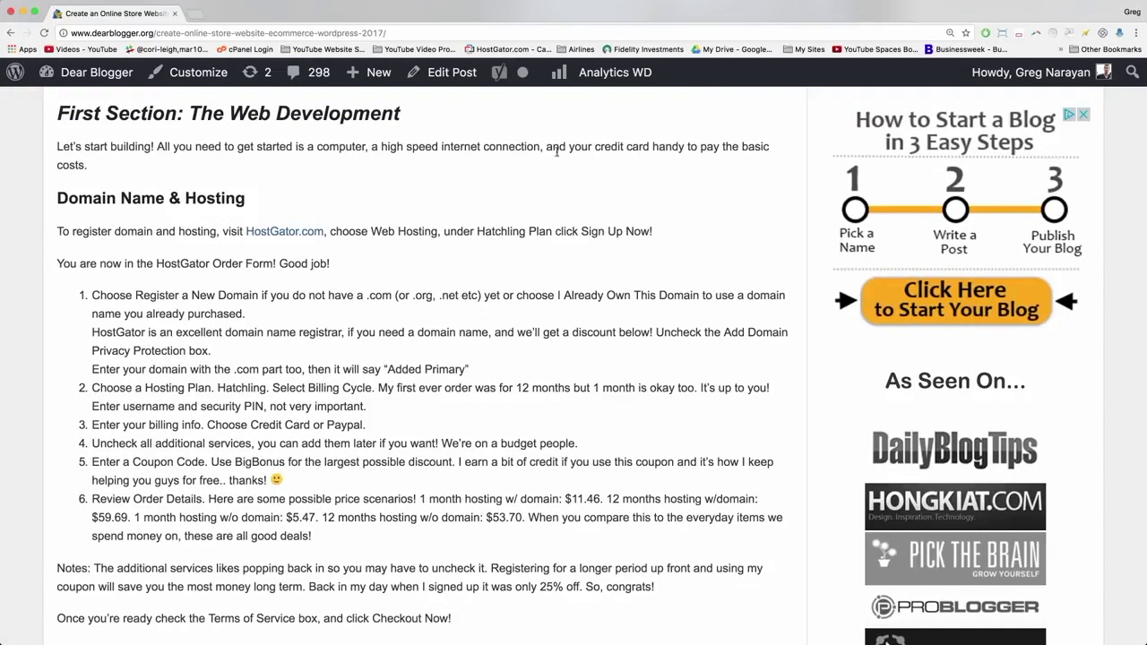
double_click(636, 149)
double_click(748, 146)
click(212, 162)
double_click(117, 231)
click(192, 231)
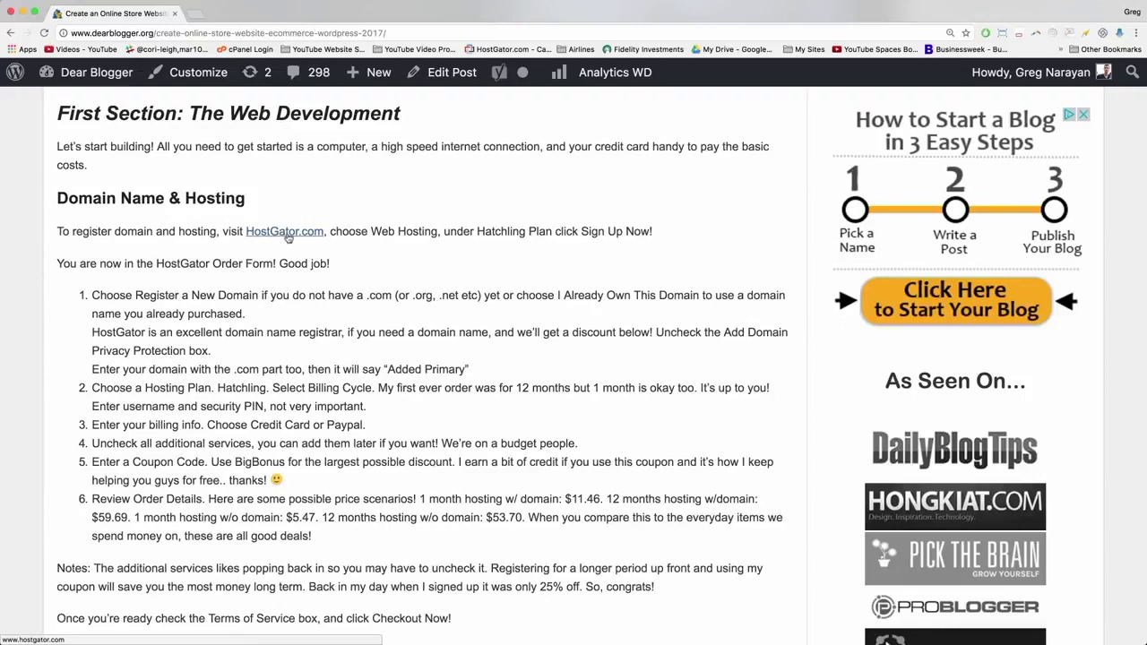
scroll(203, 243, up, 5)
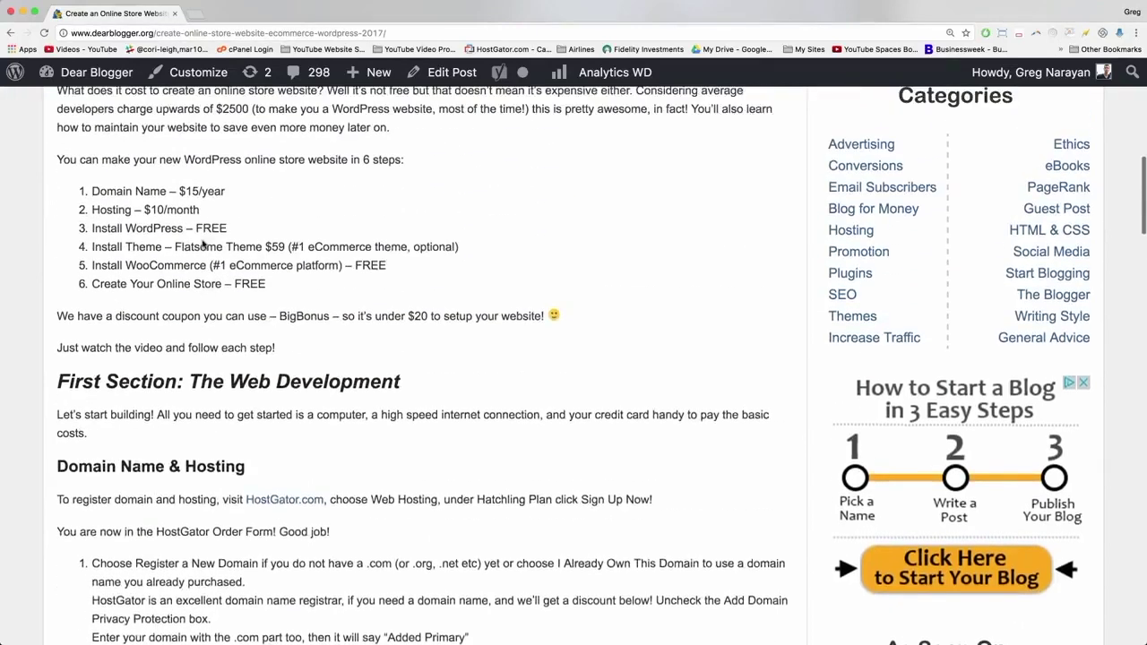
drag(200, 262, 77, 242)
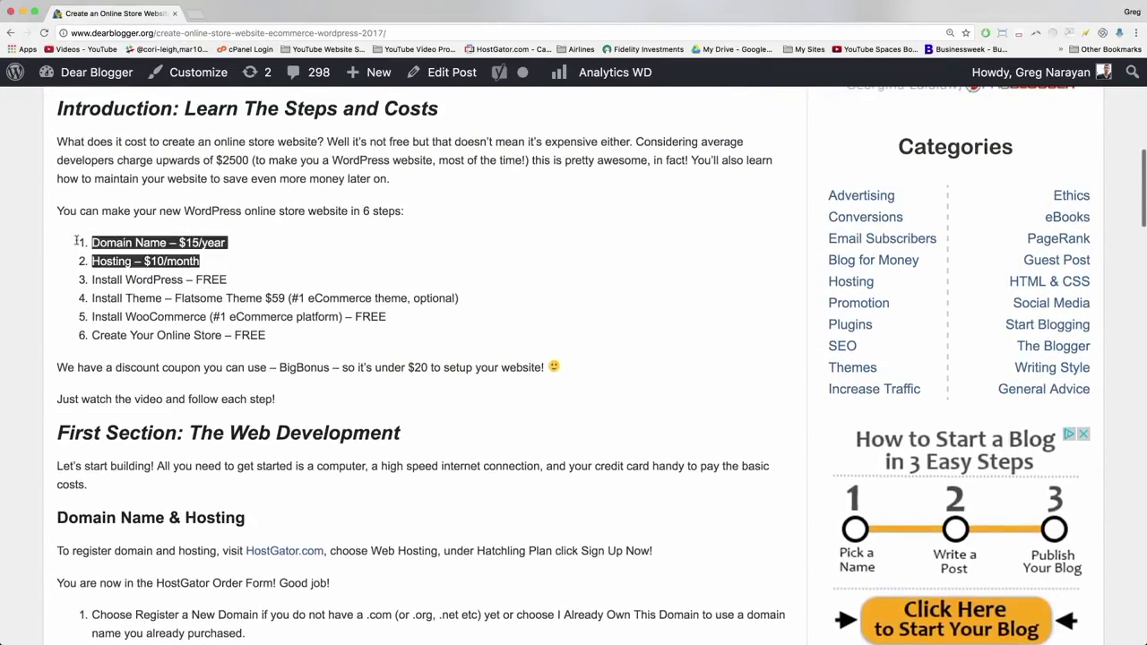
click(220, 265)
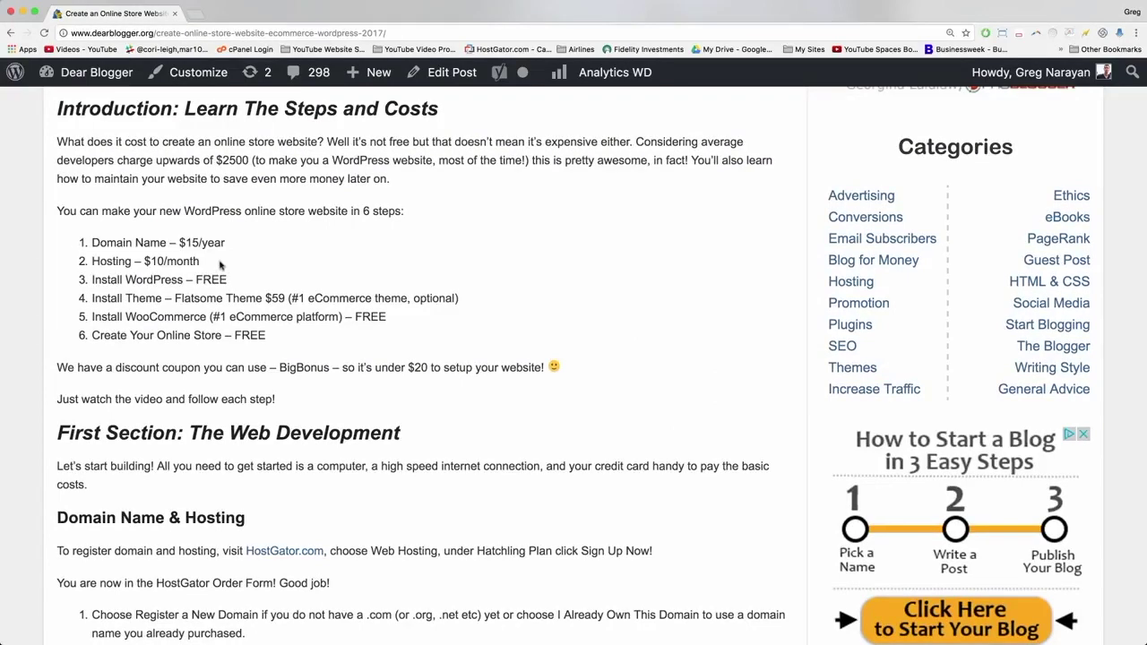
scroll(220, 265, down, 4)
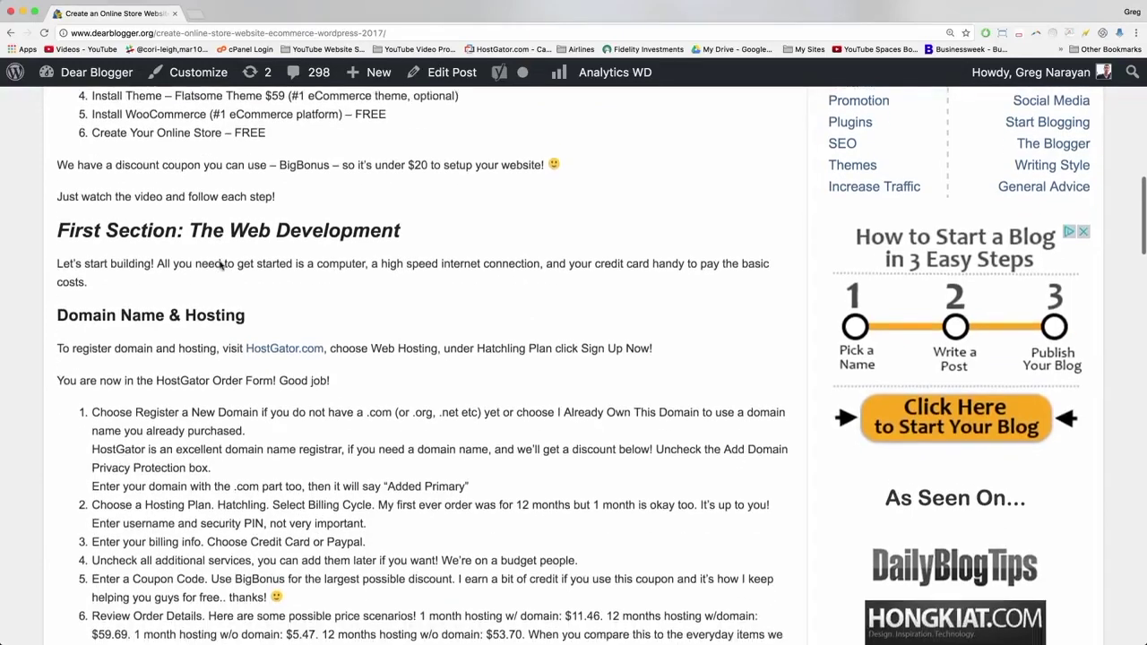
scroll(221, 265, down, 1)
scroll(221, 265, up, 1)
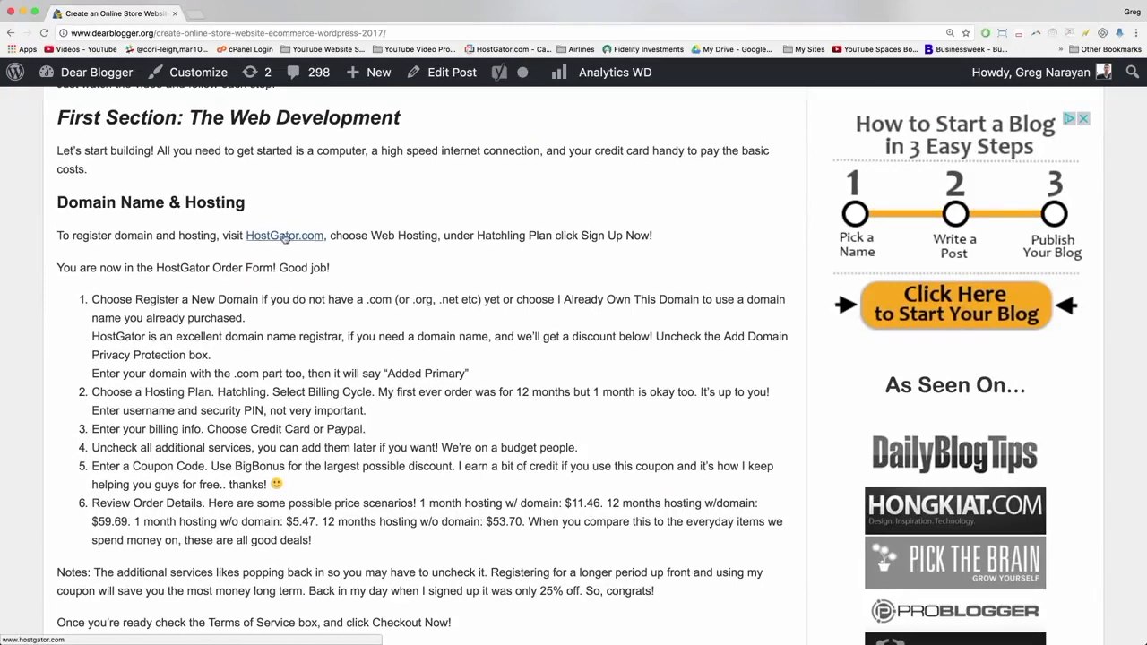
Step: Open HostGator.com from the article link and browse its $2.75/mo hosting plan cards
click(307, 235)
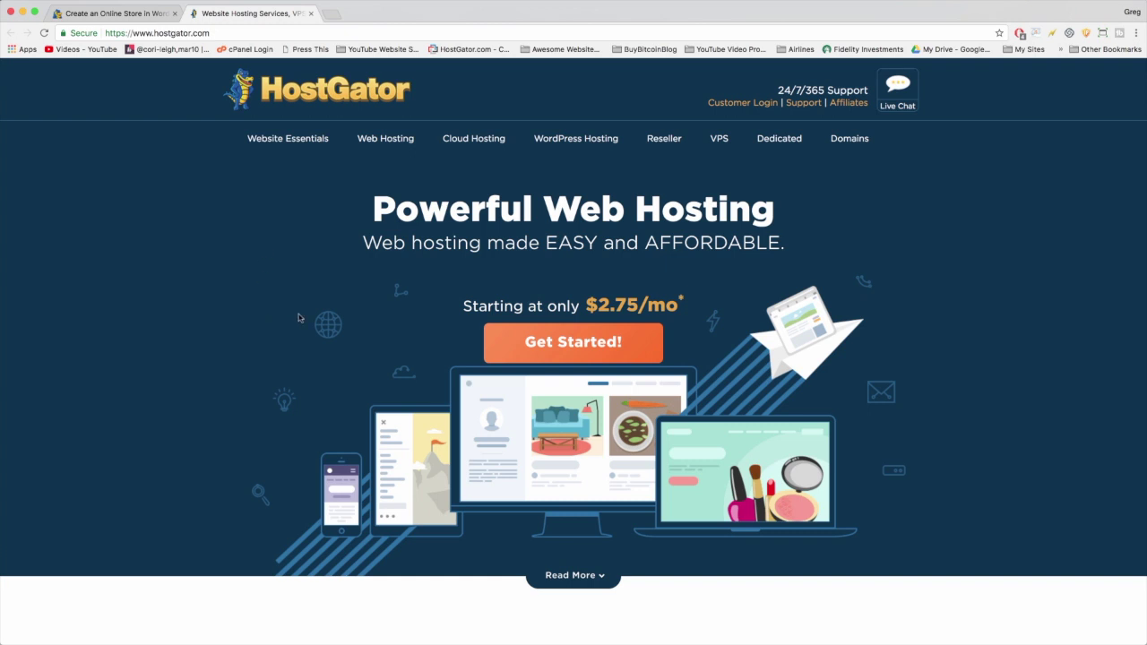
scroll(273, 273, down, 5)
scroll(274, 273, down, 7)
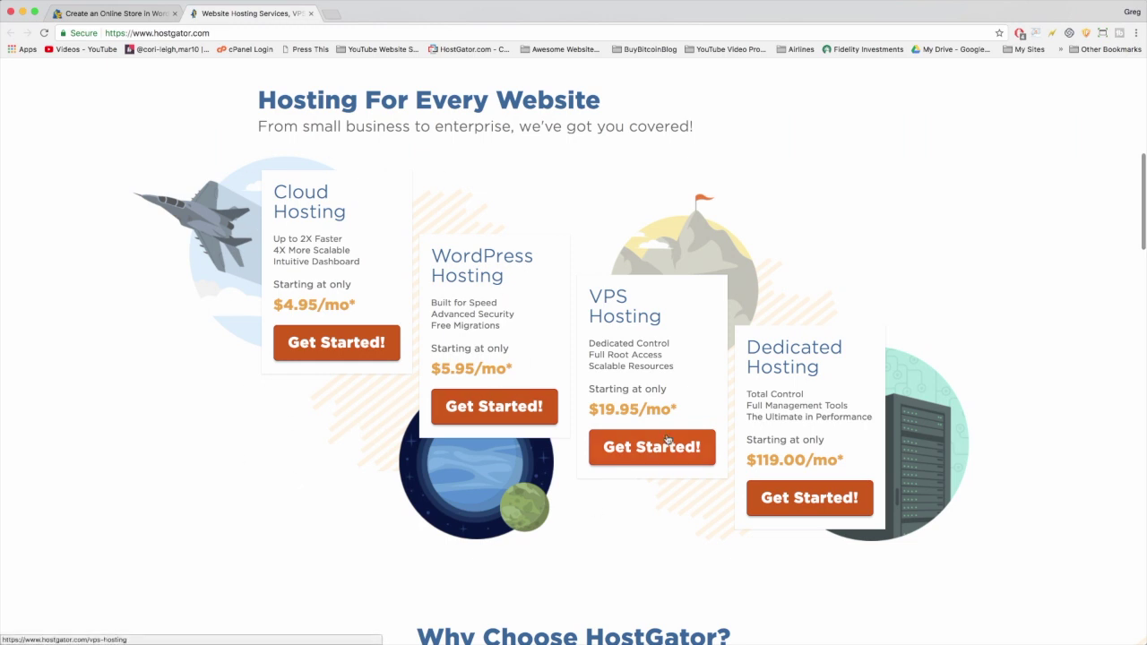
scroll(346, 535, up, 2)
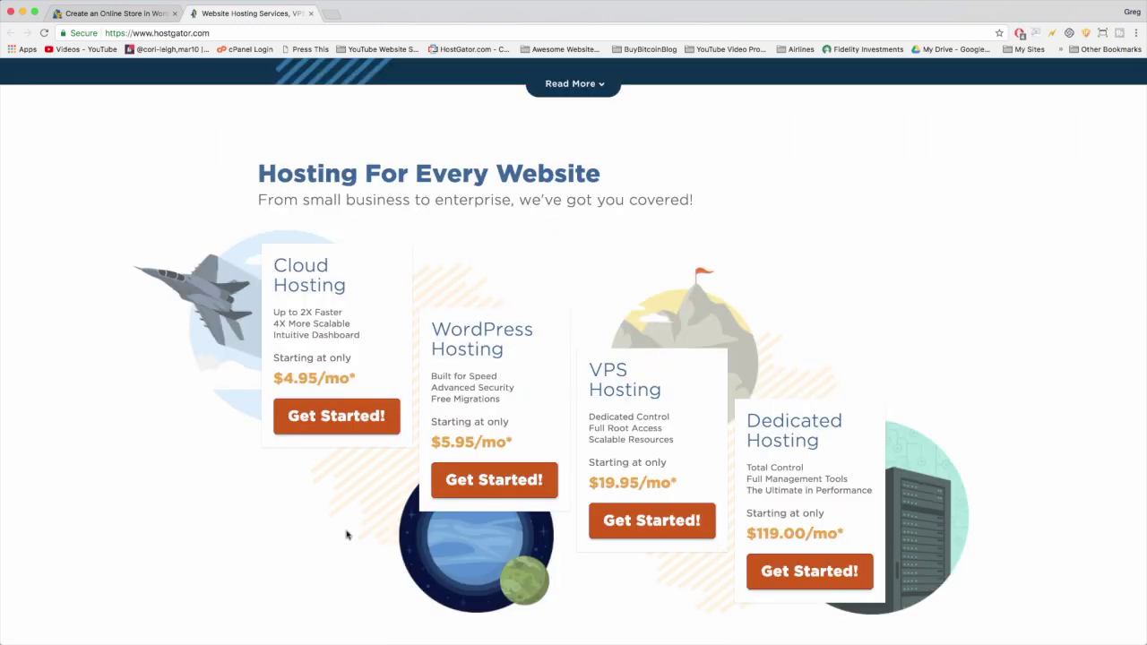
scroll(346, 535, up, 5)
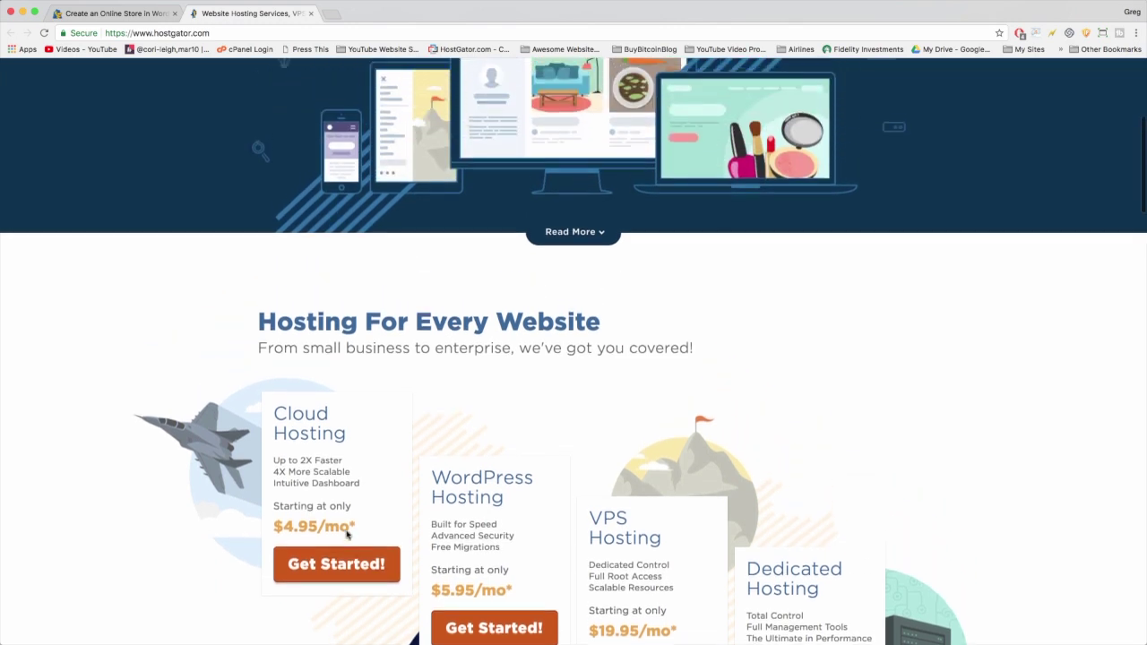
scroll(346, 534, up, 5)
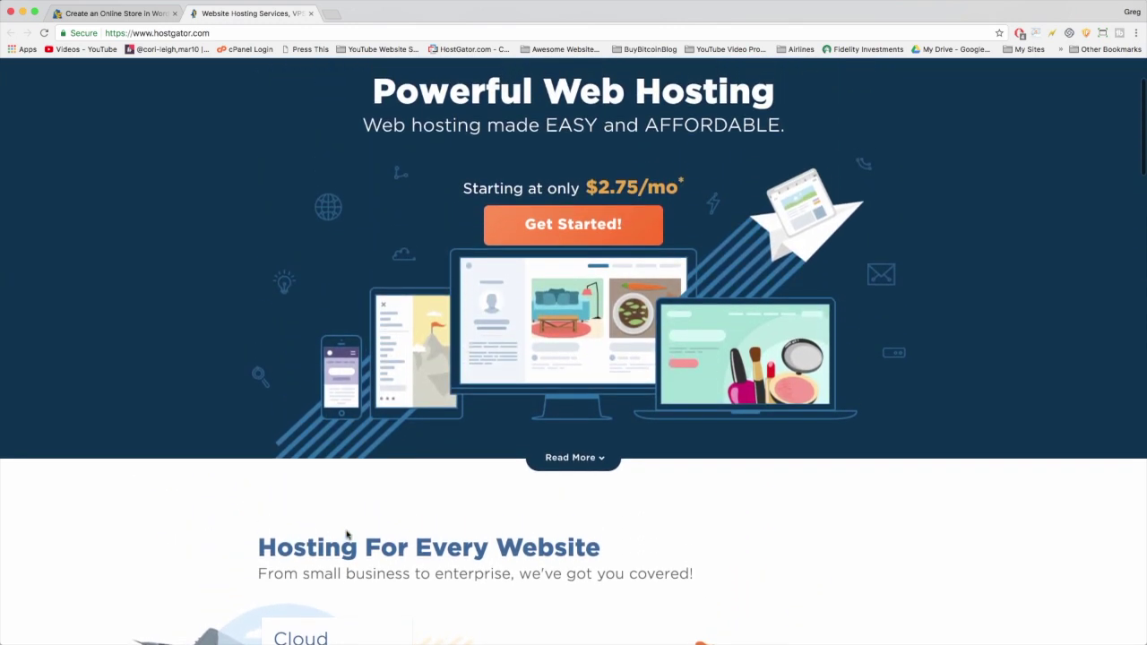
scroll(347, 535, up, 2)
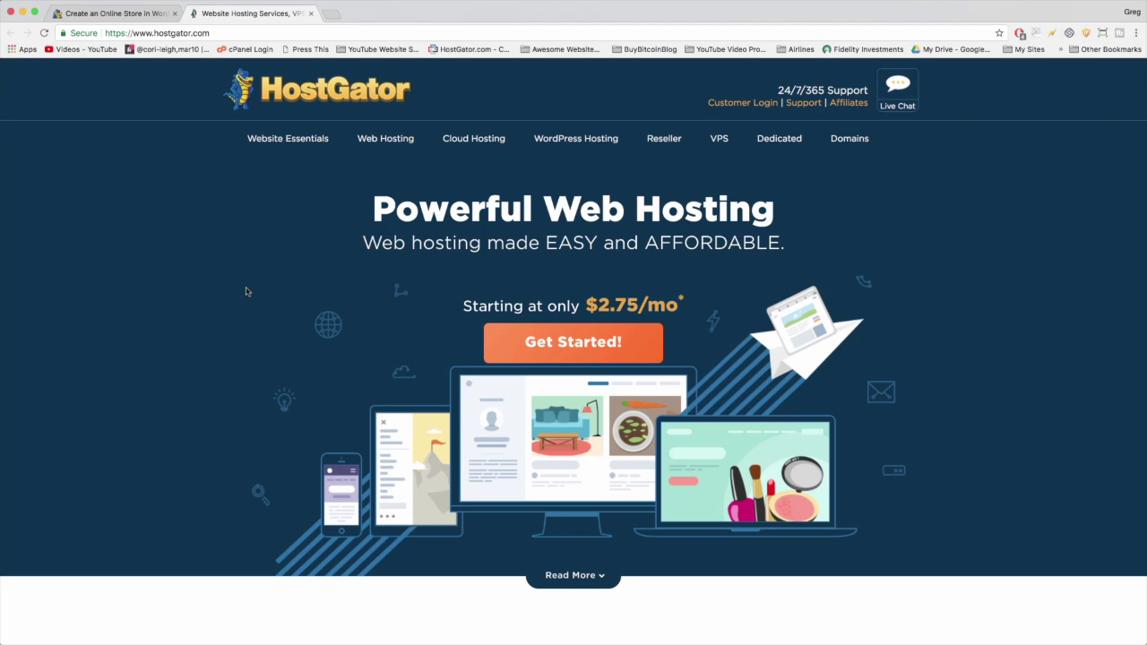
scroll(283, 368, down, 6)
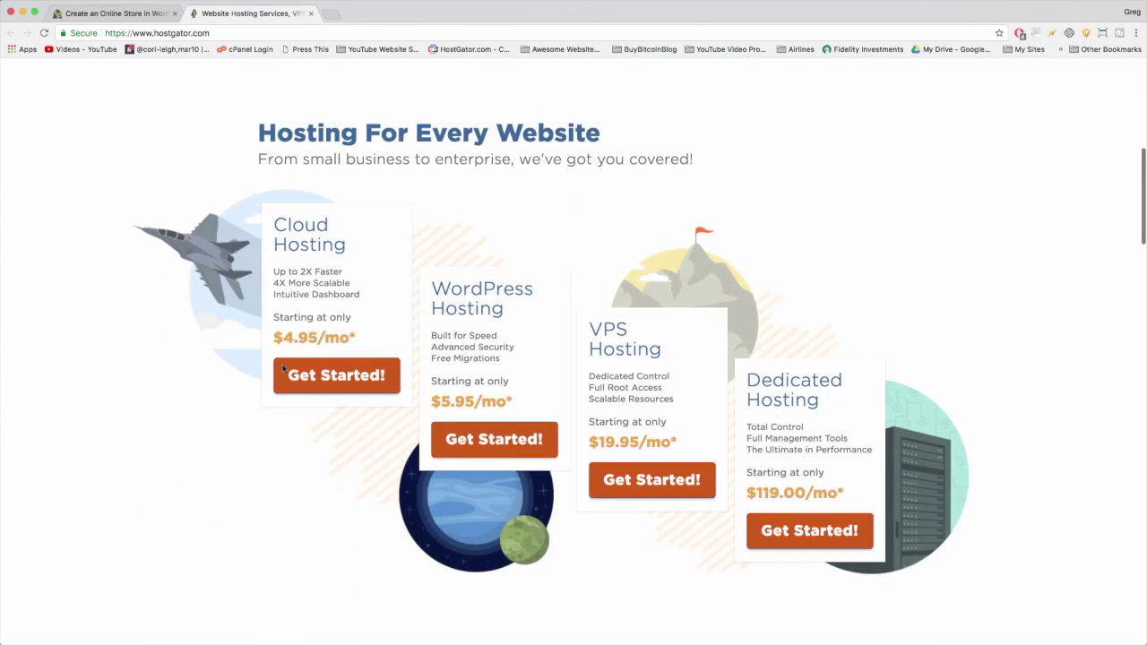
scroll(283, 368, up, 6)
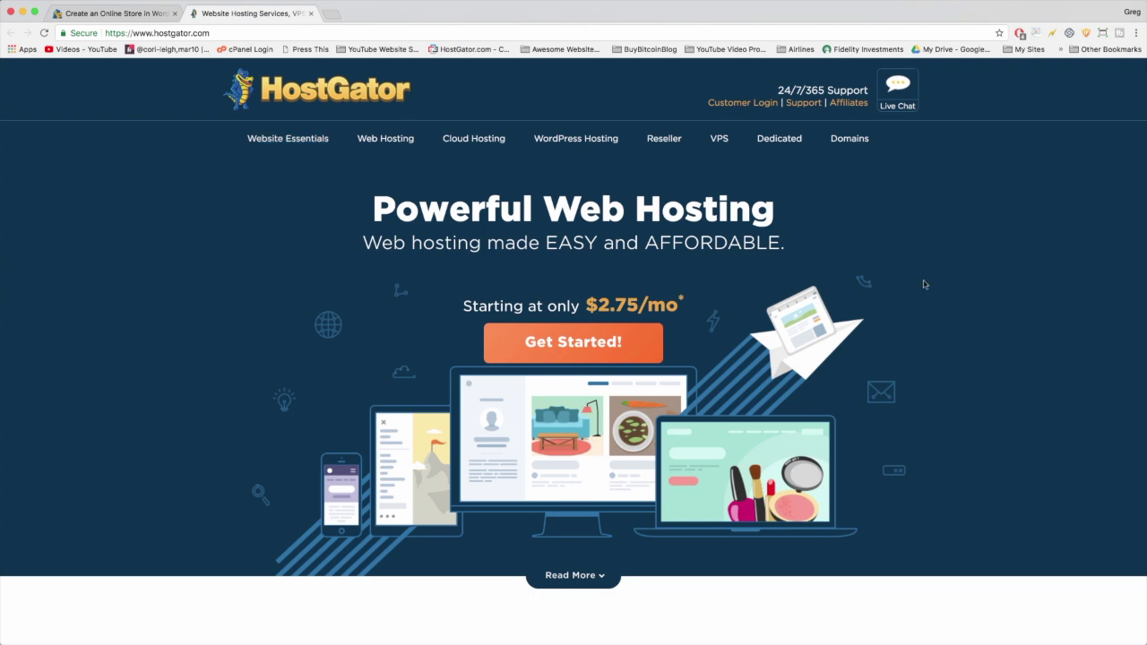
click(899, 86)
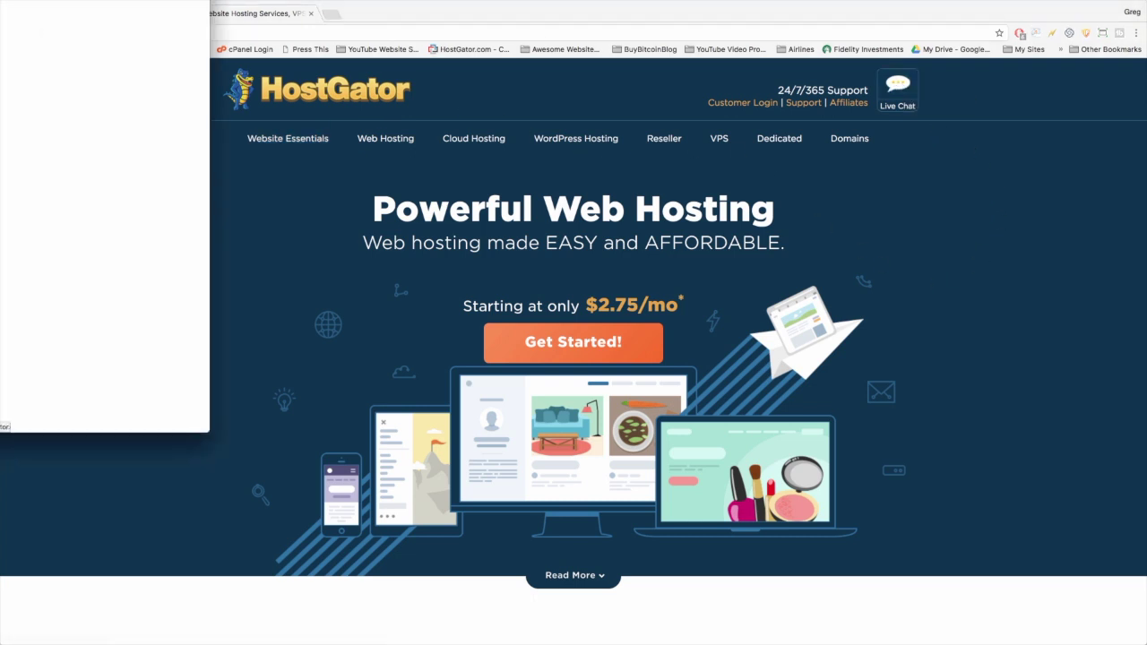
drag(176, 17, 585, 84)
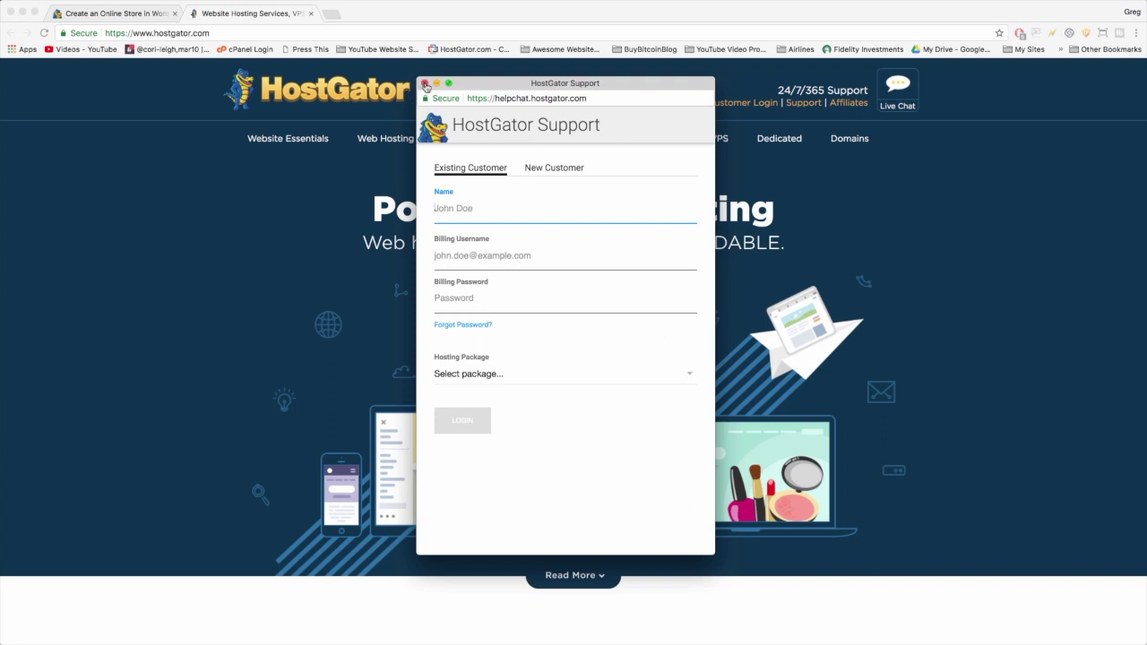
click(426, 84)
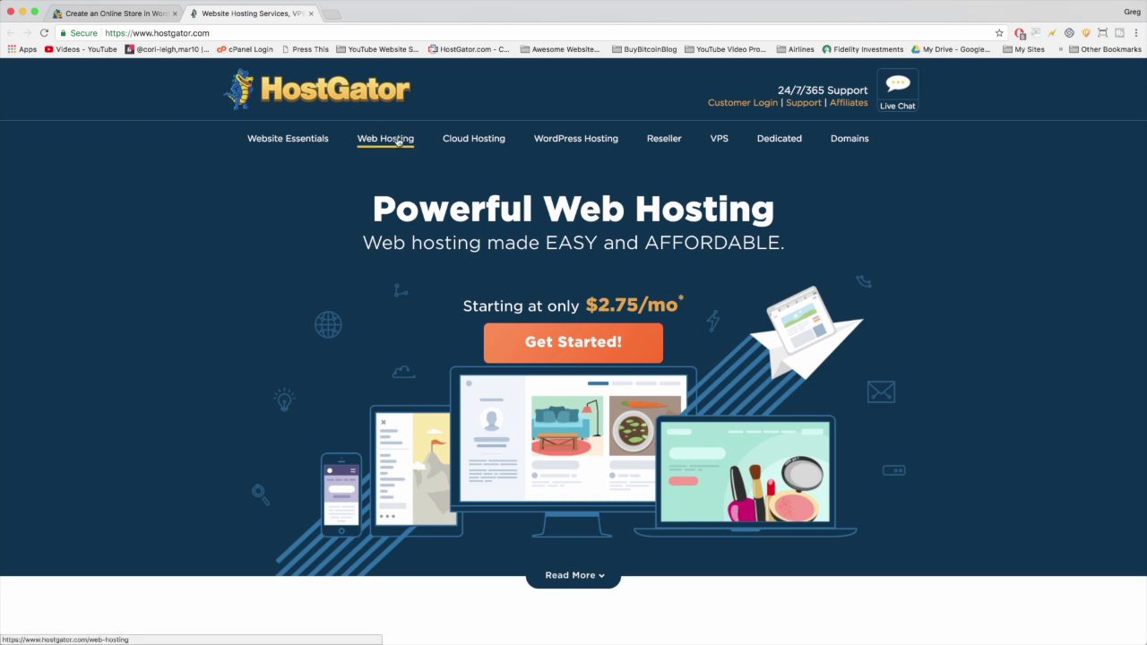
Step: Compare the Hatchling, Baby and Business web hosting plans, then sign up for Hatchling
click(398, 140)
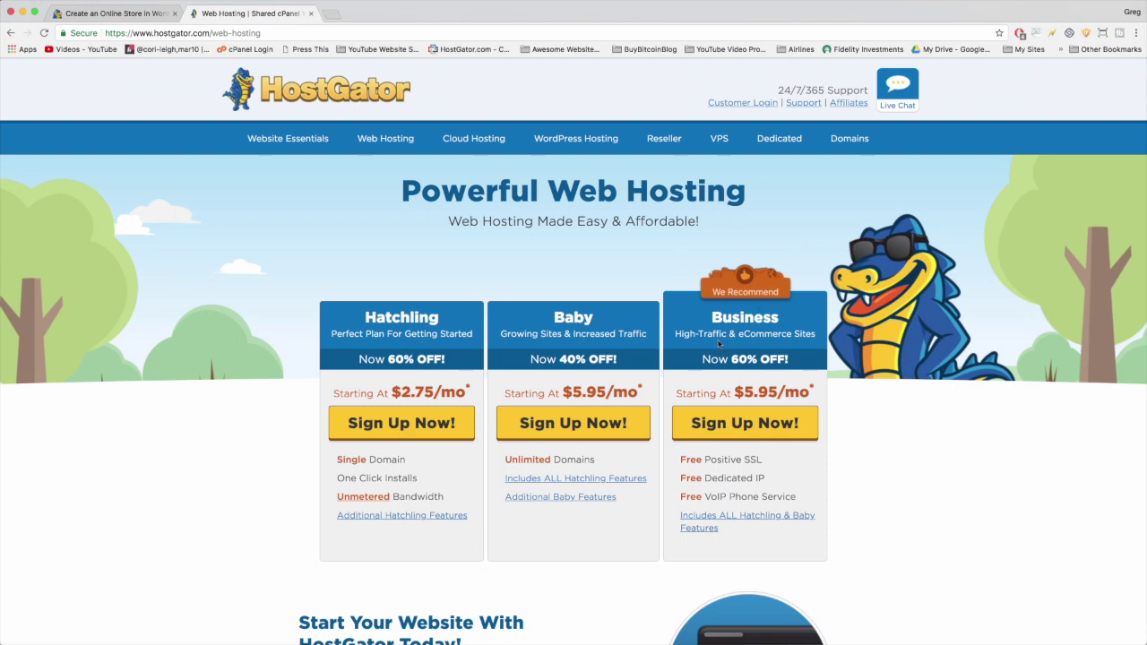
drag(674, 334, 814, 333)
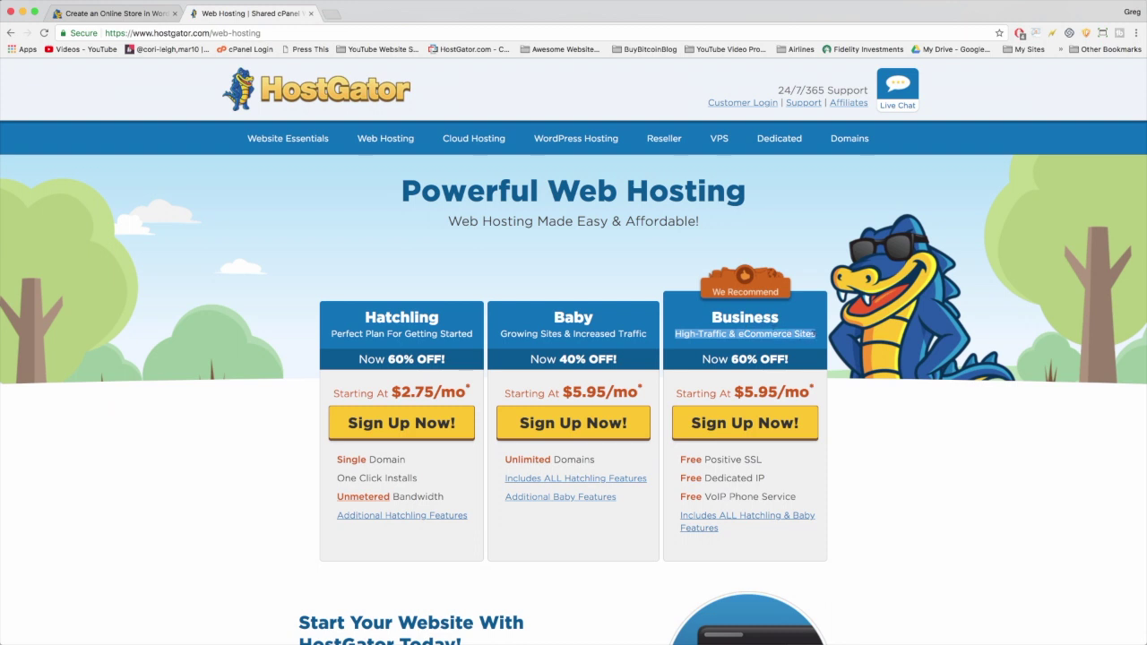
click(877, 456)
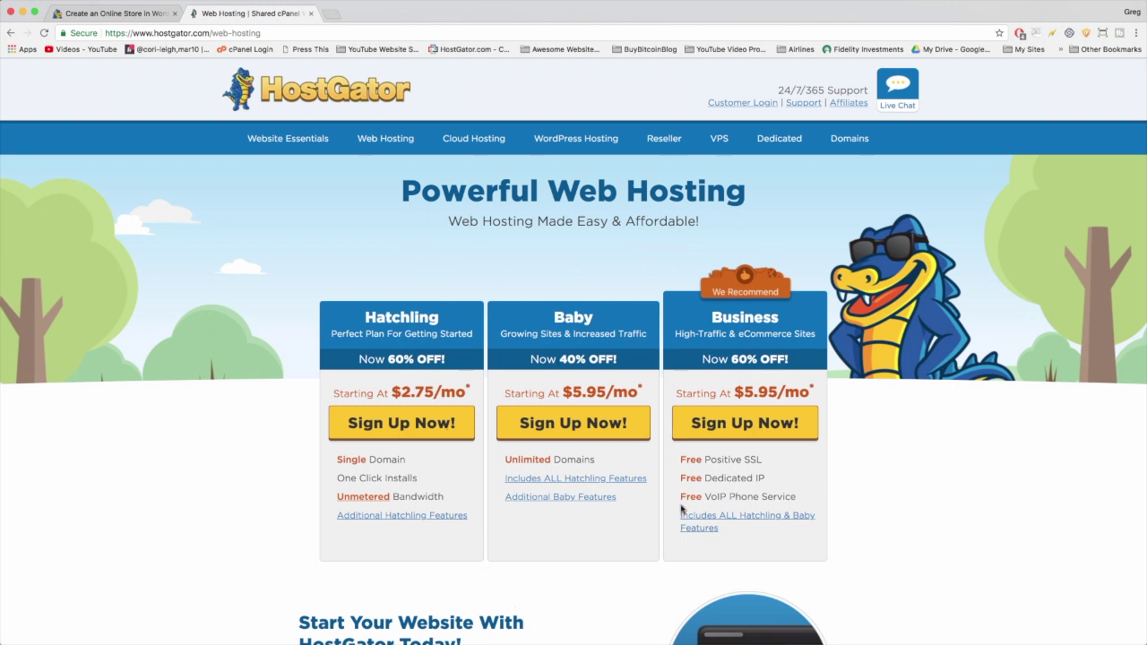
drag(679, 496, 793, 496)
click(800, 499)
drag(607, 462, 502, 456)
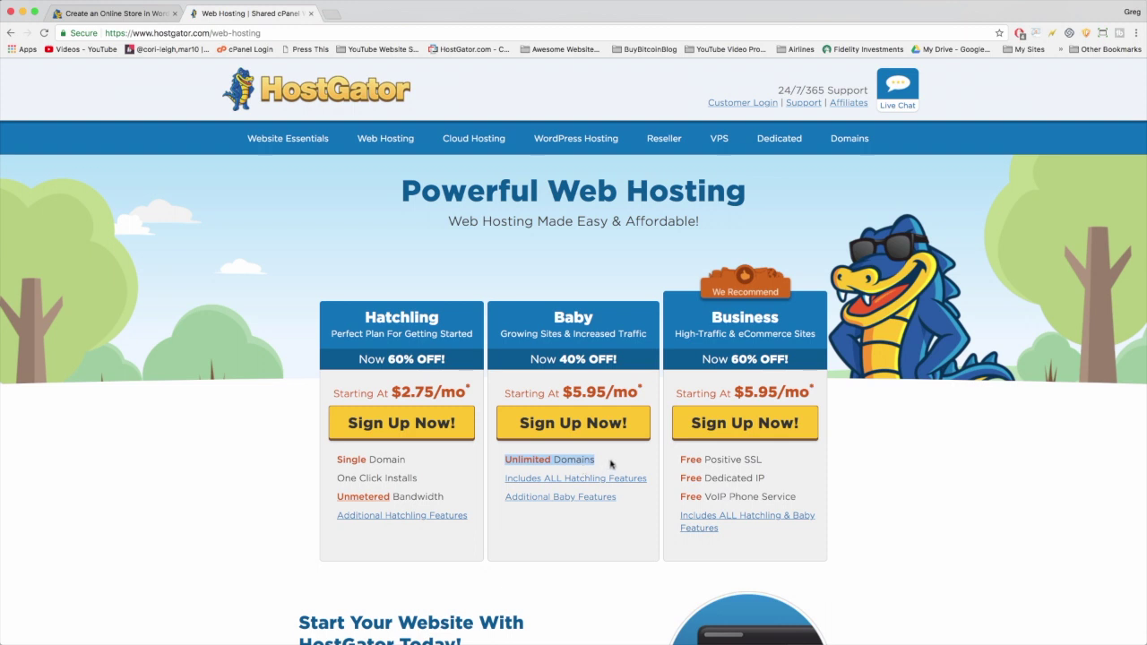
click(601, 464)
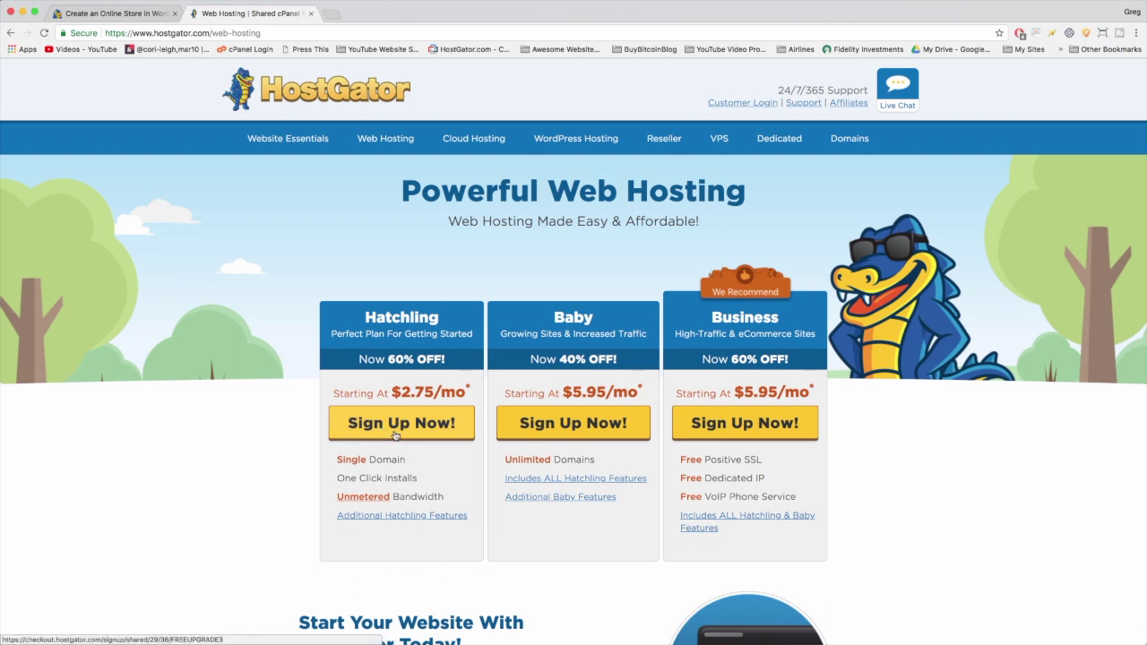
click(395, 434)
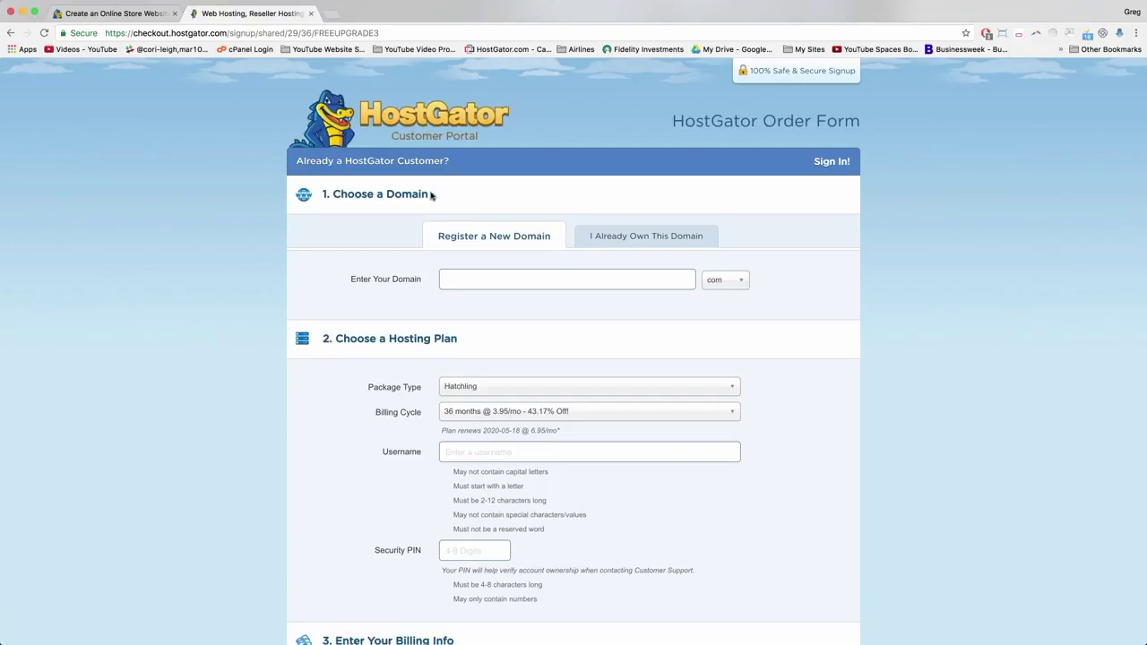
Step: Check the tutorial's note on the HostGator Order Form, then return to the order form
click(112, 14)
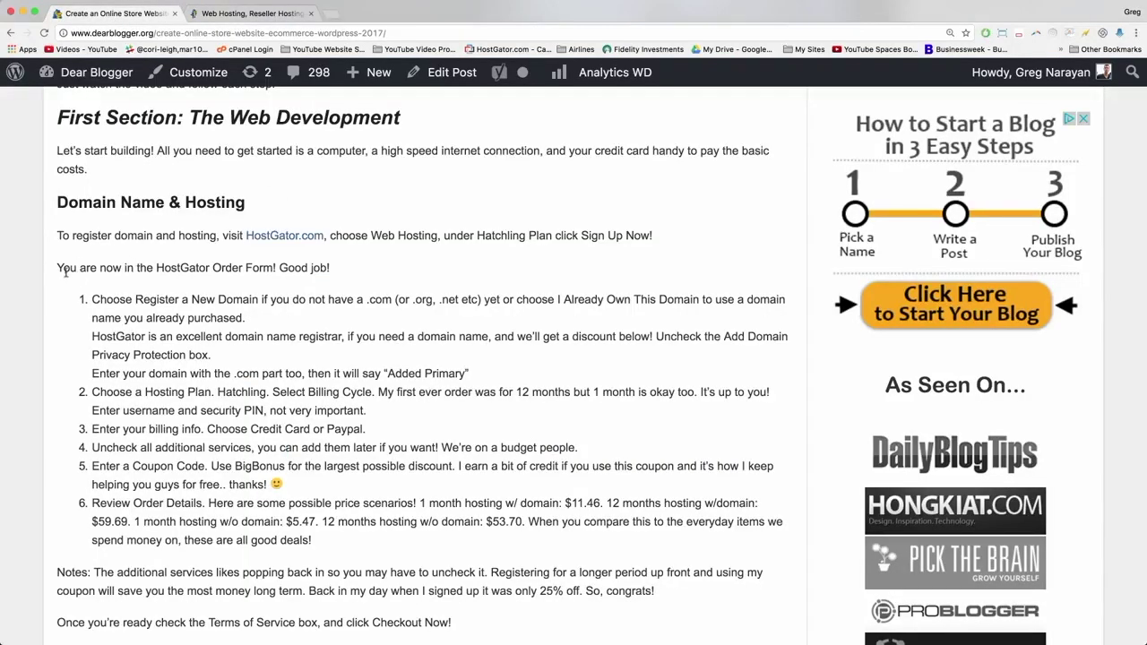
drag(57, 267, 333, 267)
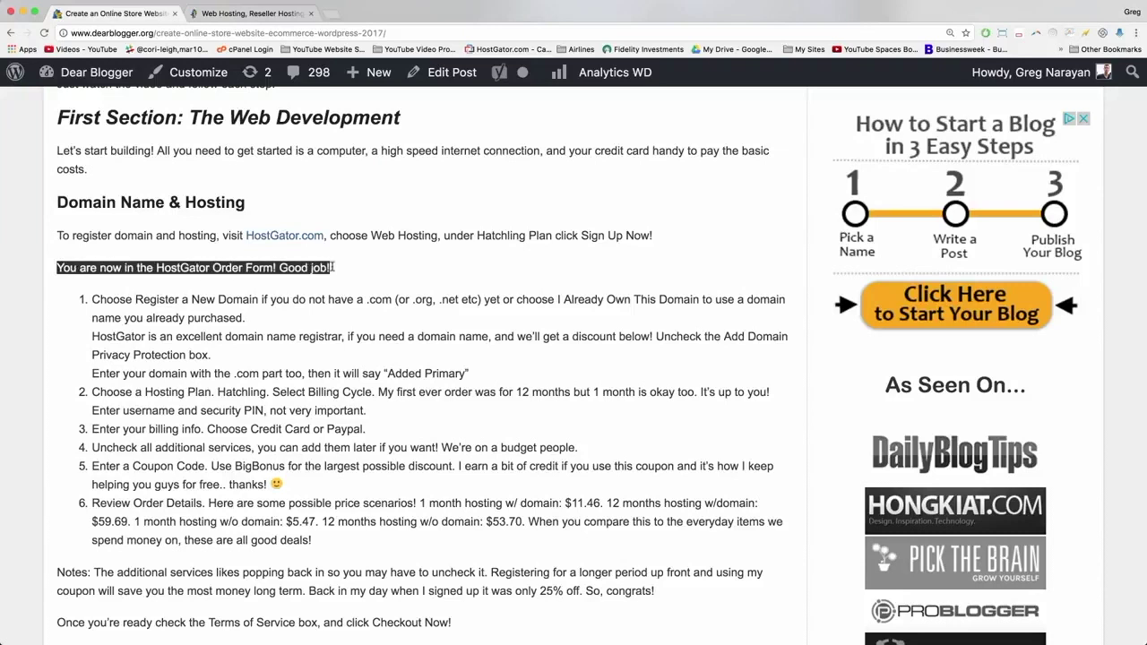
click(333, 266)
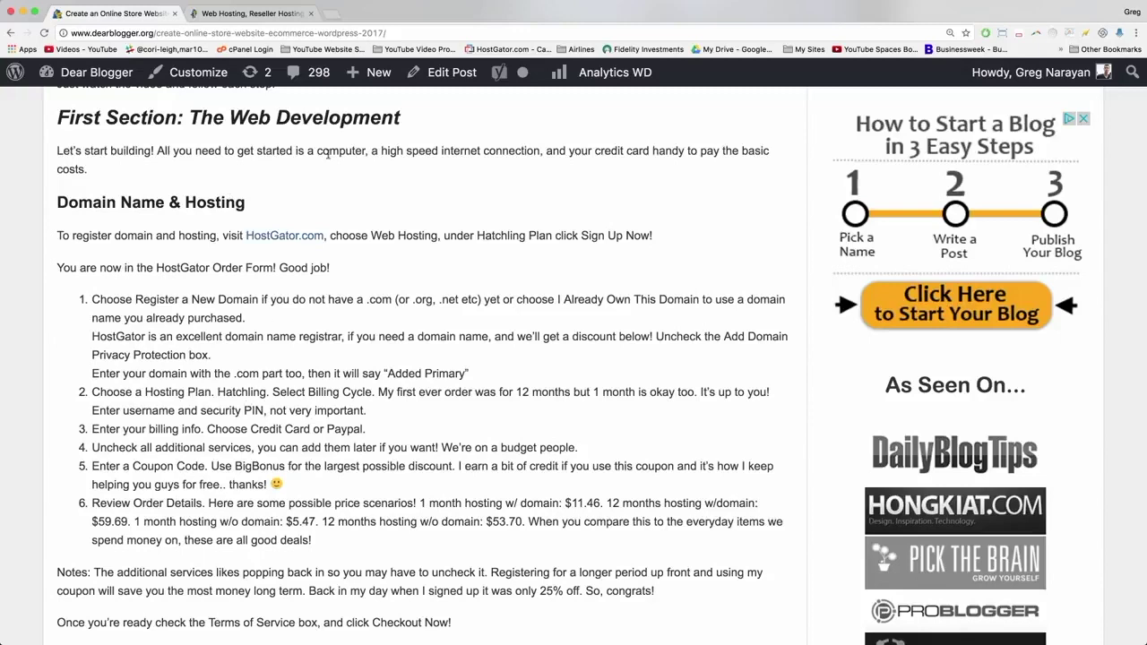
click(252, 13)
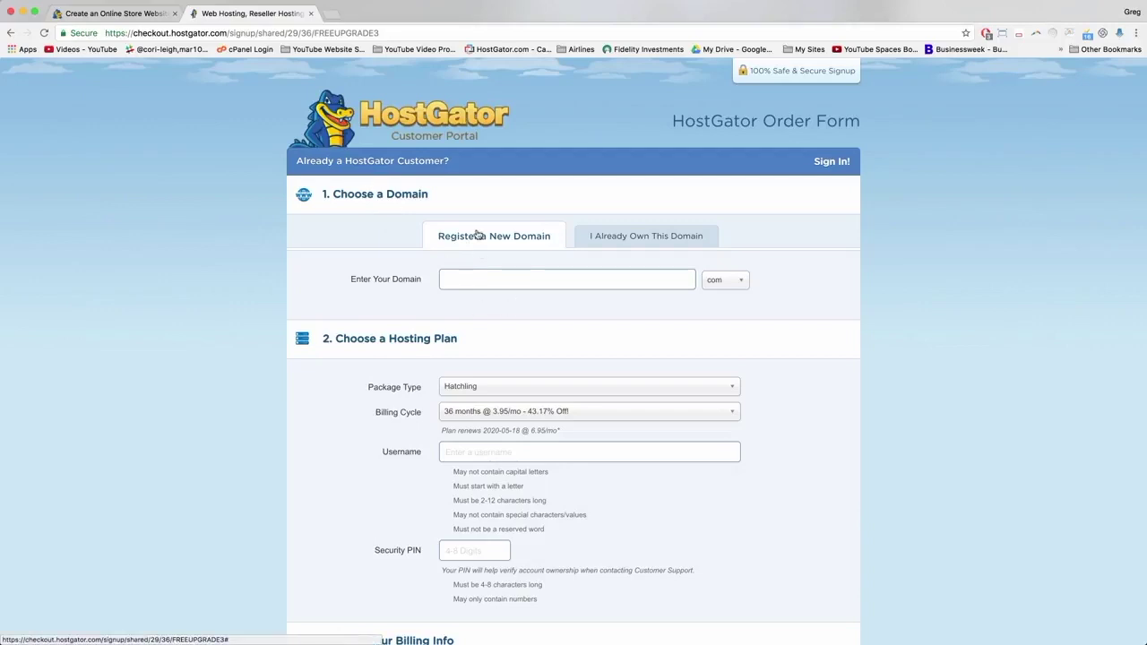
Step: Check whether makeawordpresswebsite.com is available as a new .com domain
click(629, 239)
click(578, 277)
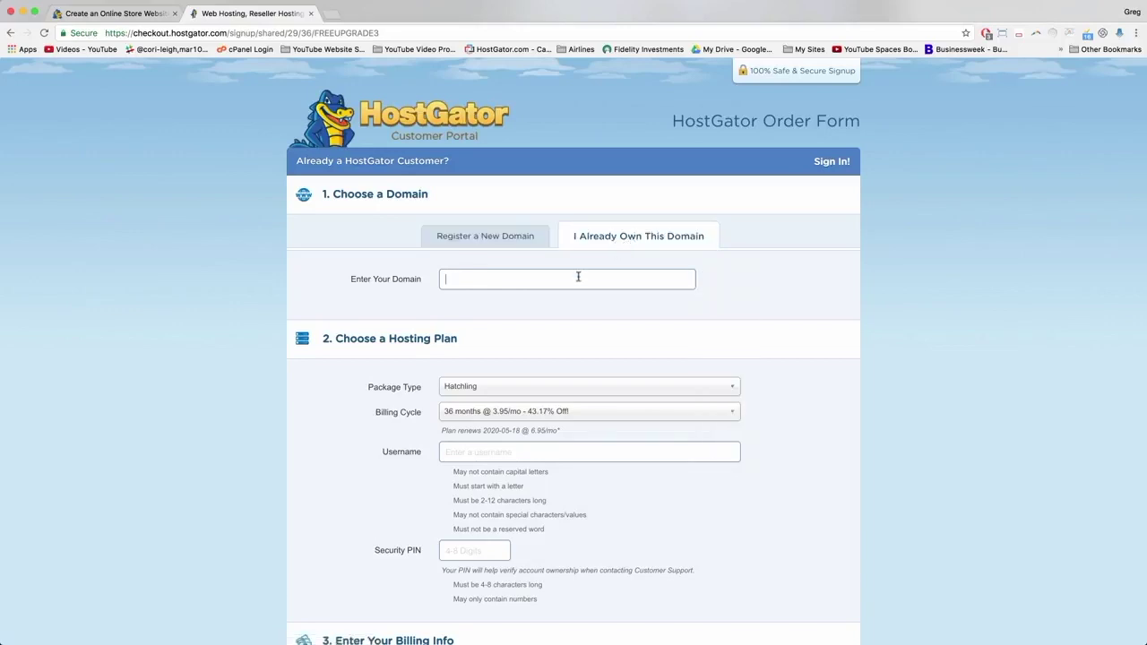
text(makeawordpresswebsite.com)
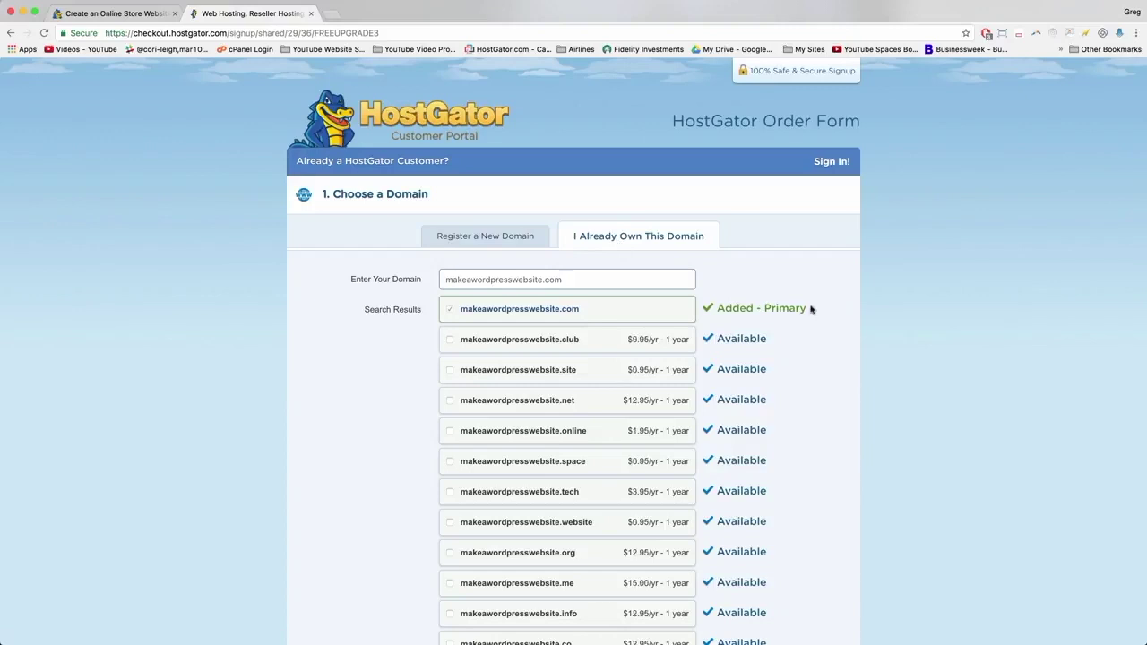
click(470, 235)
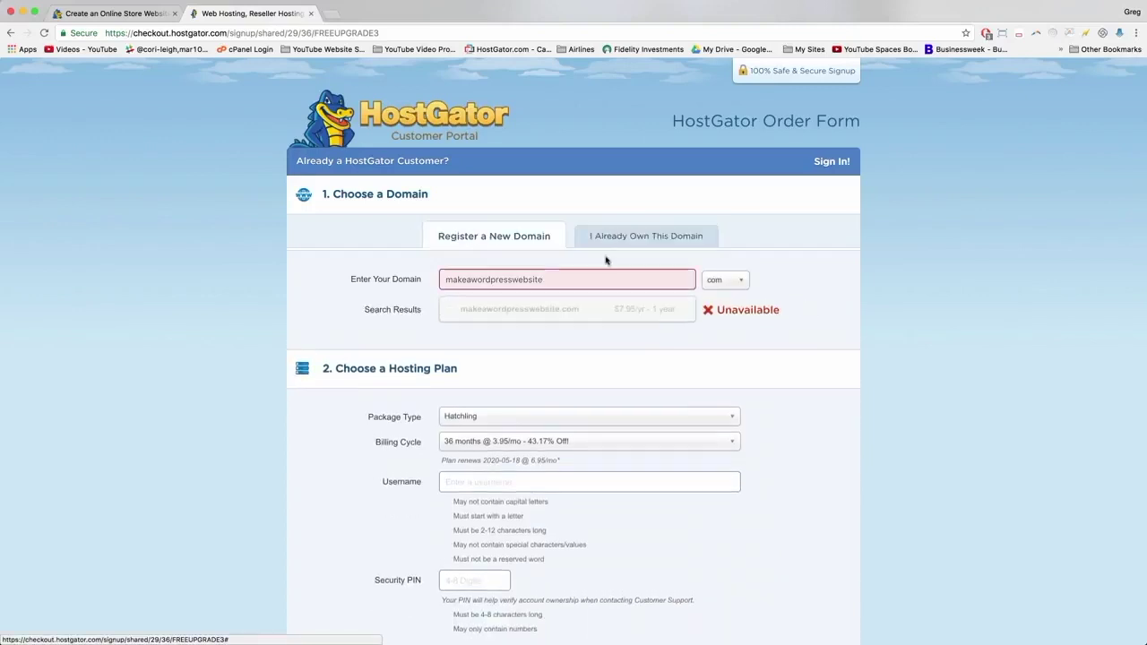
click(460, 280)
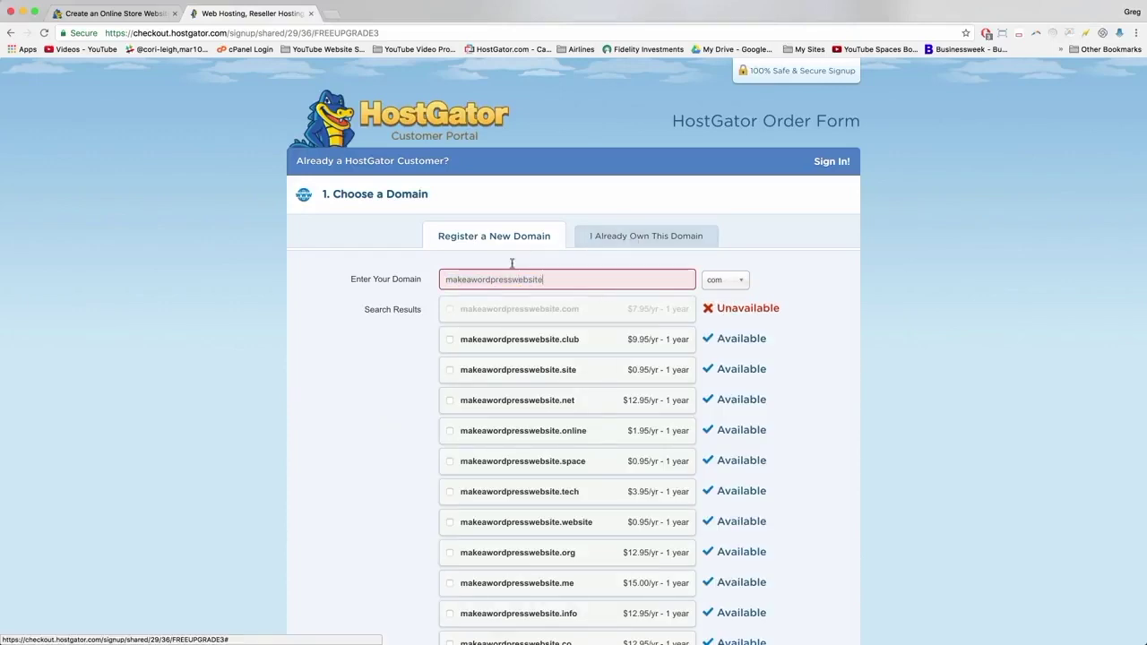
click(133, 11)
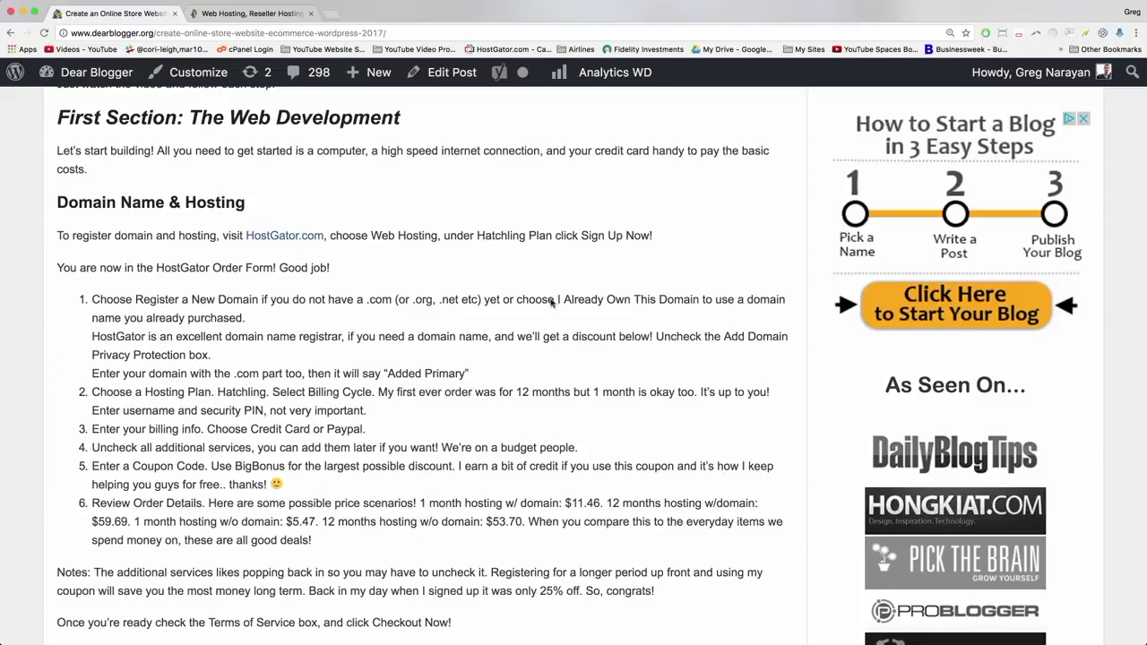
click(264, 13)
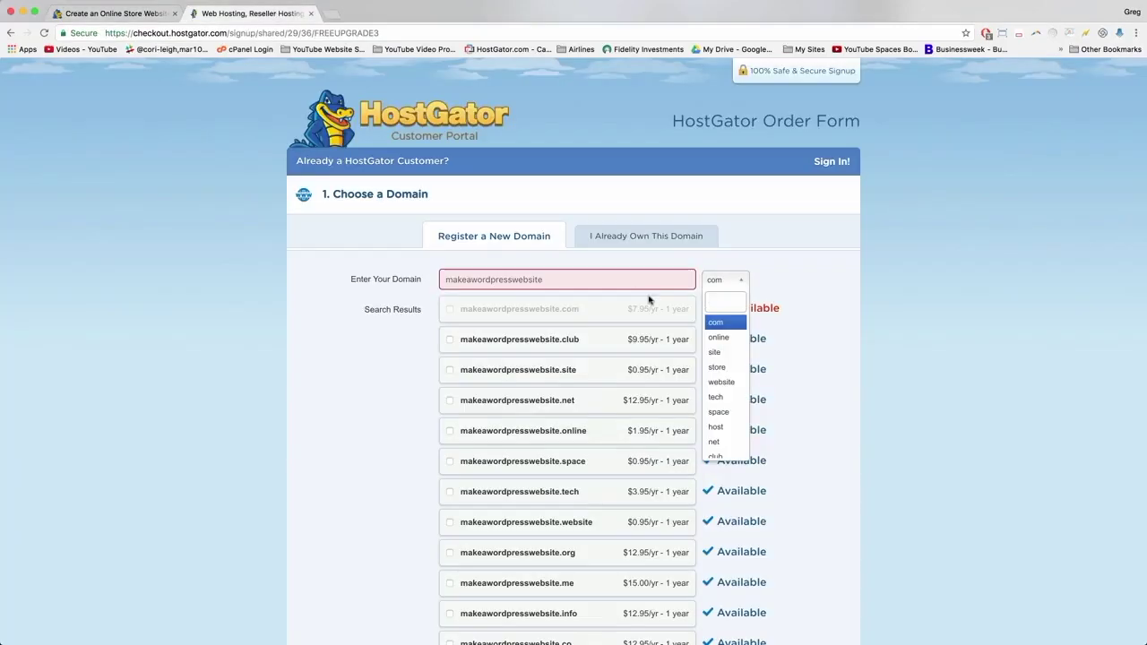
click(816, 317)
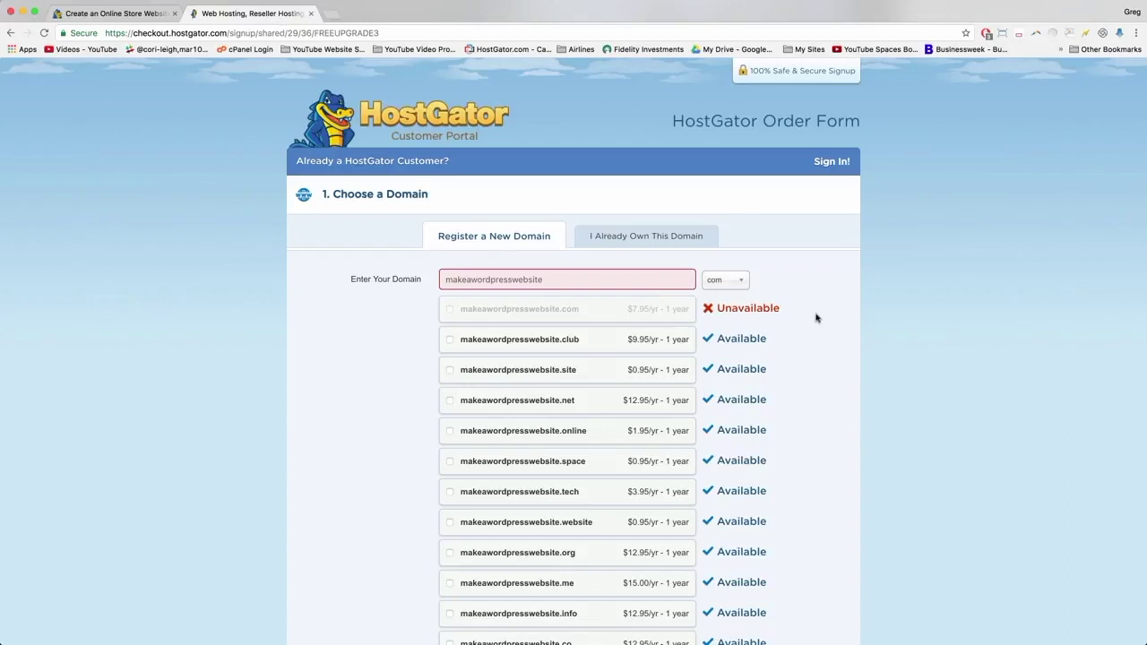
Step: Append 's' to register makeawordpresswebsites.com as the primary domain at $12.95/yr
click(654, 235)
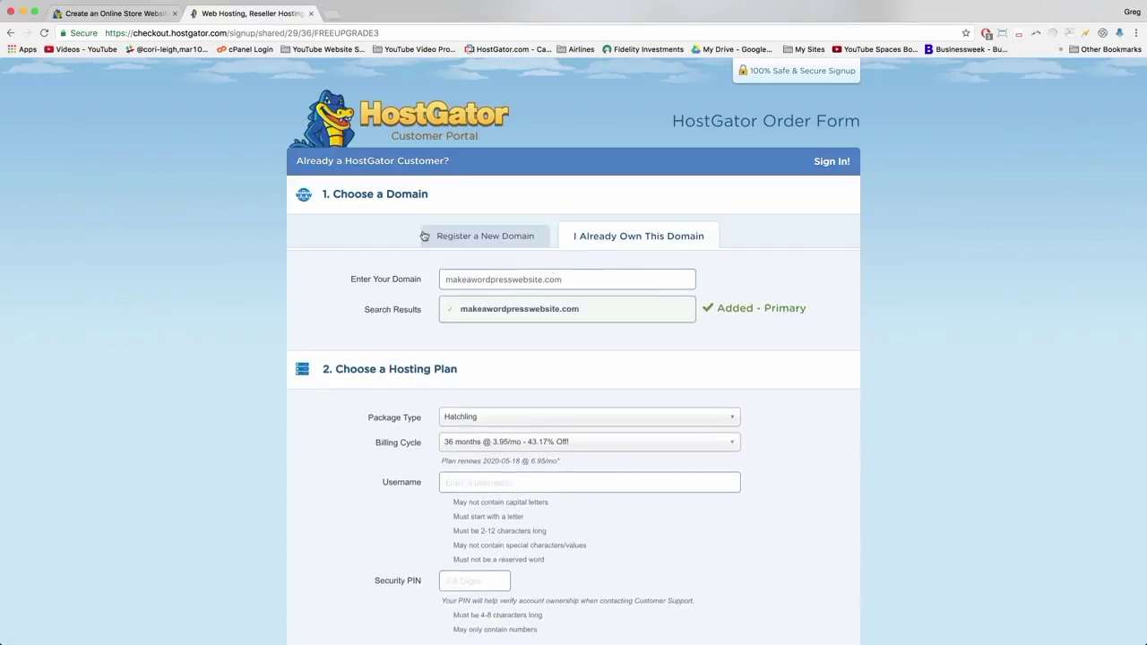
scroll(421, 285, down, 1)
scroll(421, 285, down, 7)
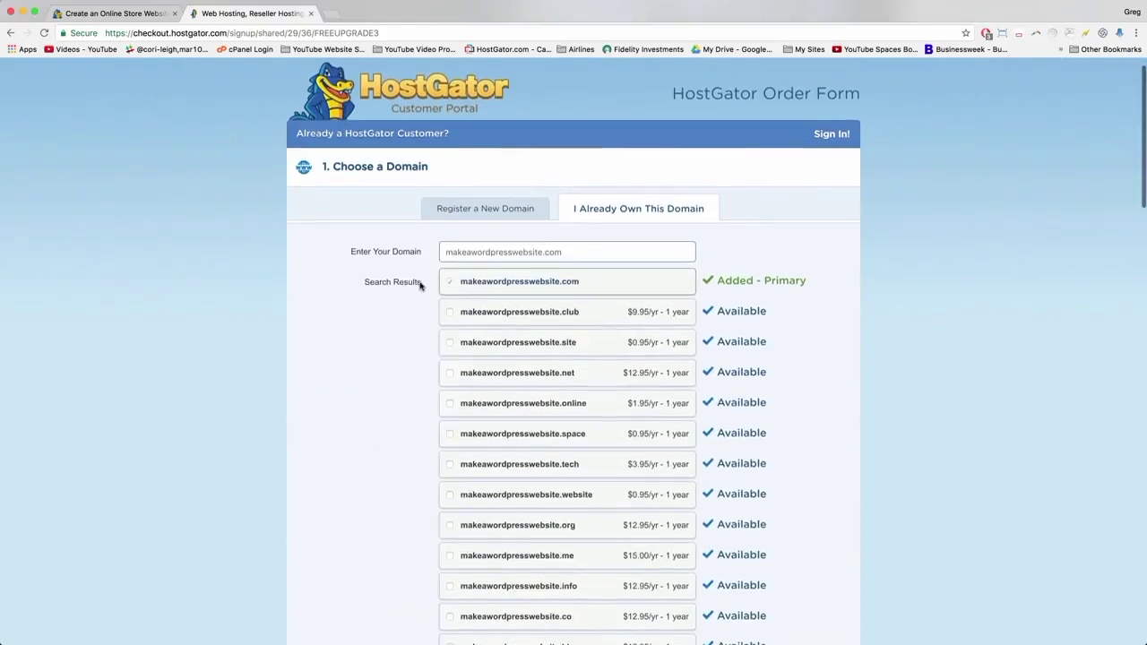
scroll(421, 269, up, 4)
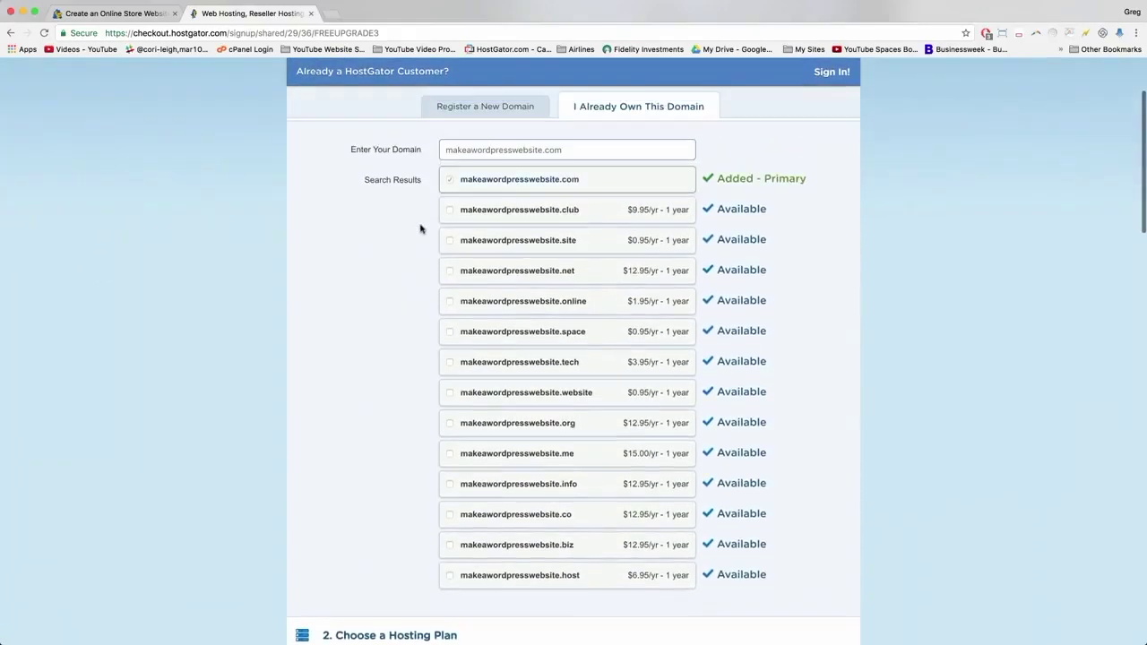
click(500, 108)
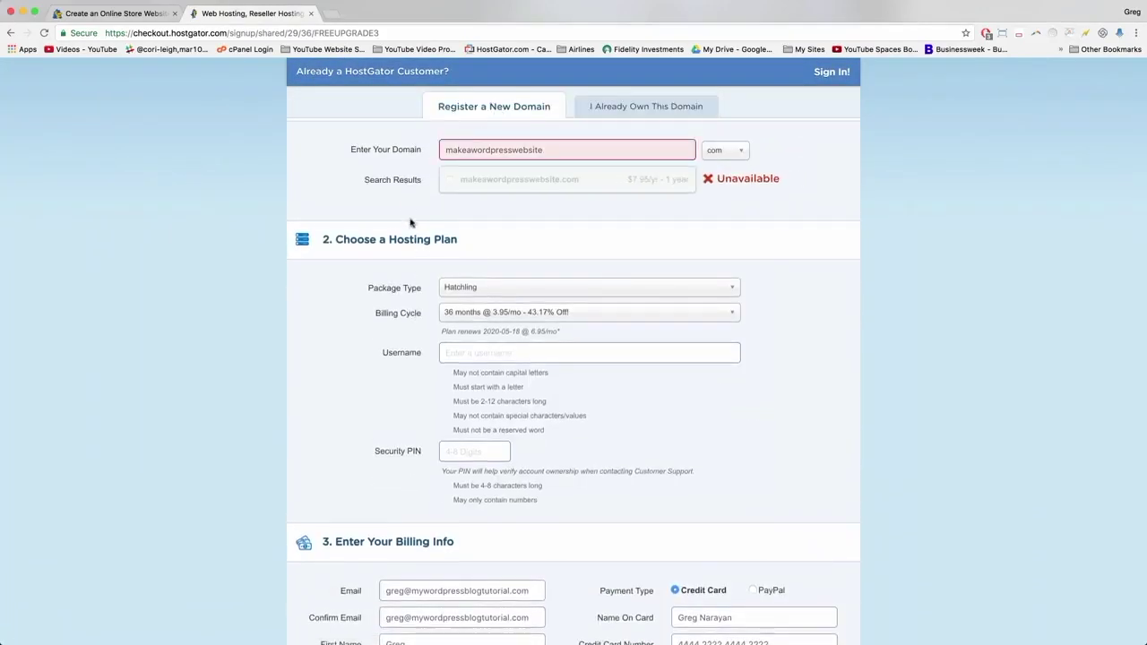
scroll(409, 355, up, 2)
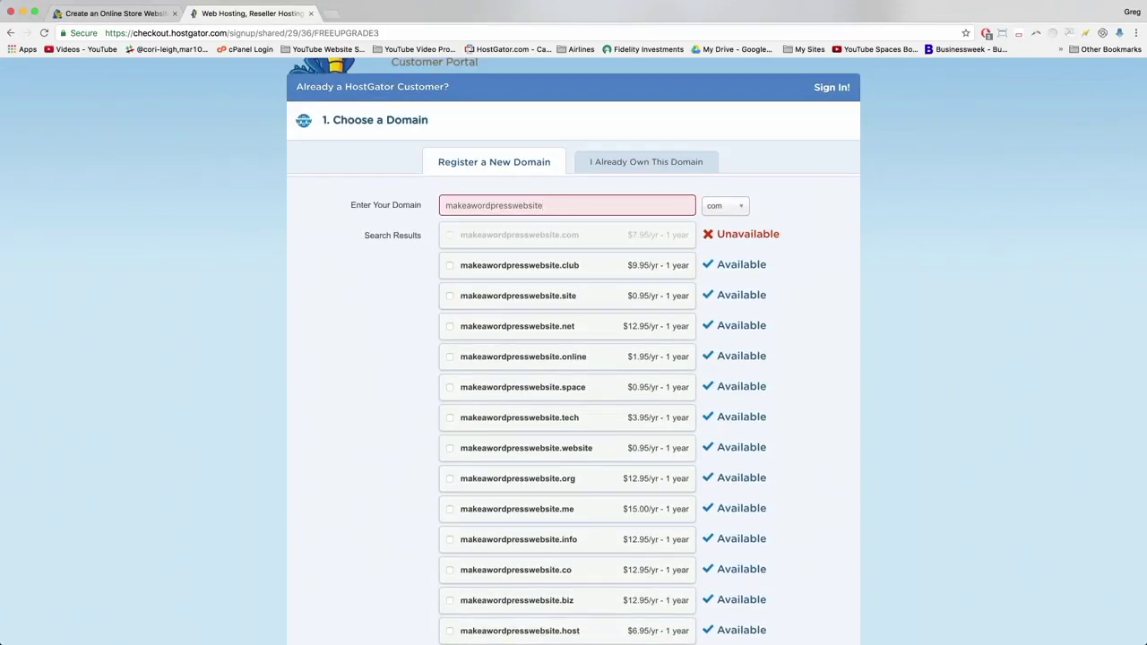
text(s)
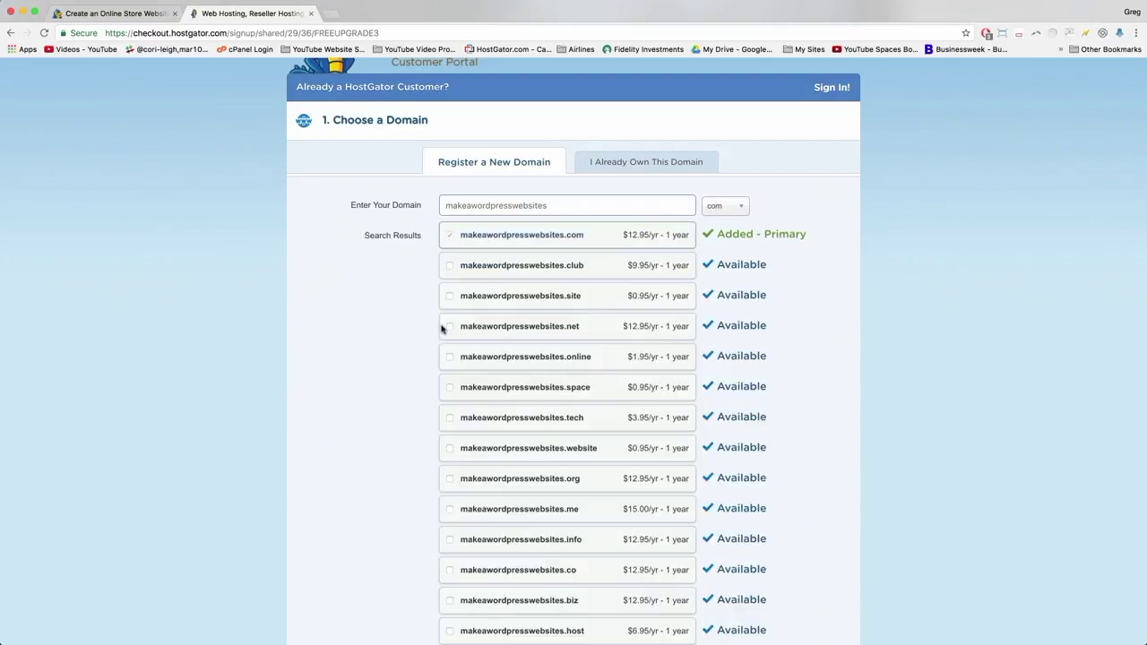
scroll(417, 338, down, 5)
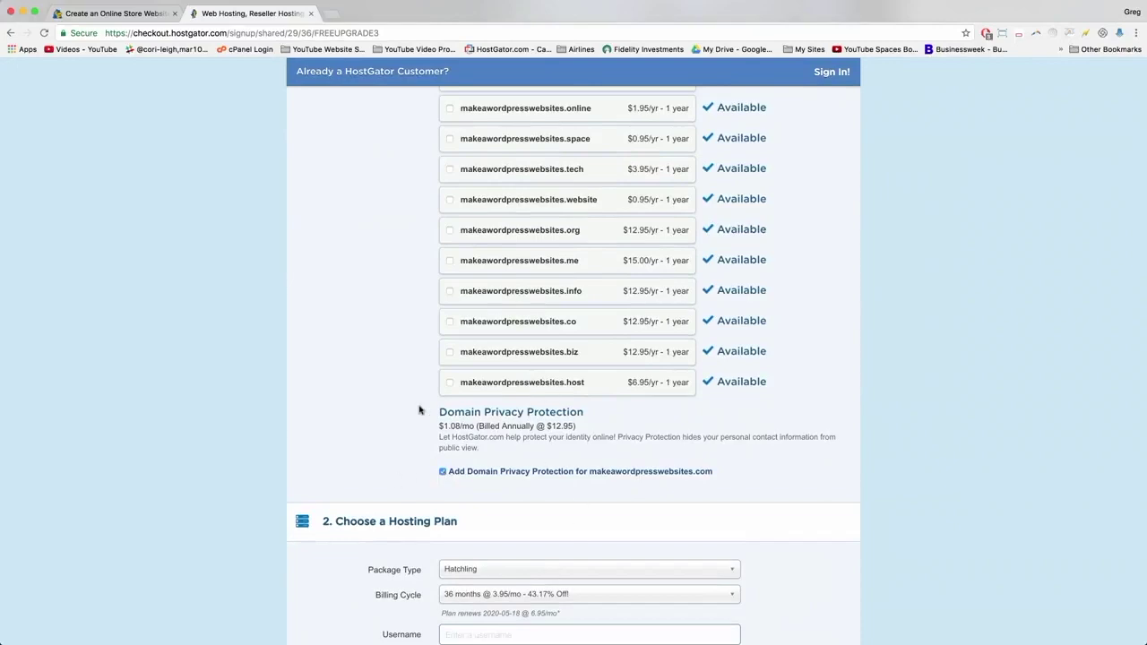
scroll(417, 405, up, 7)
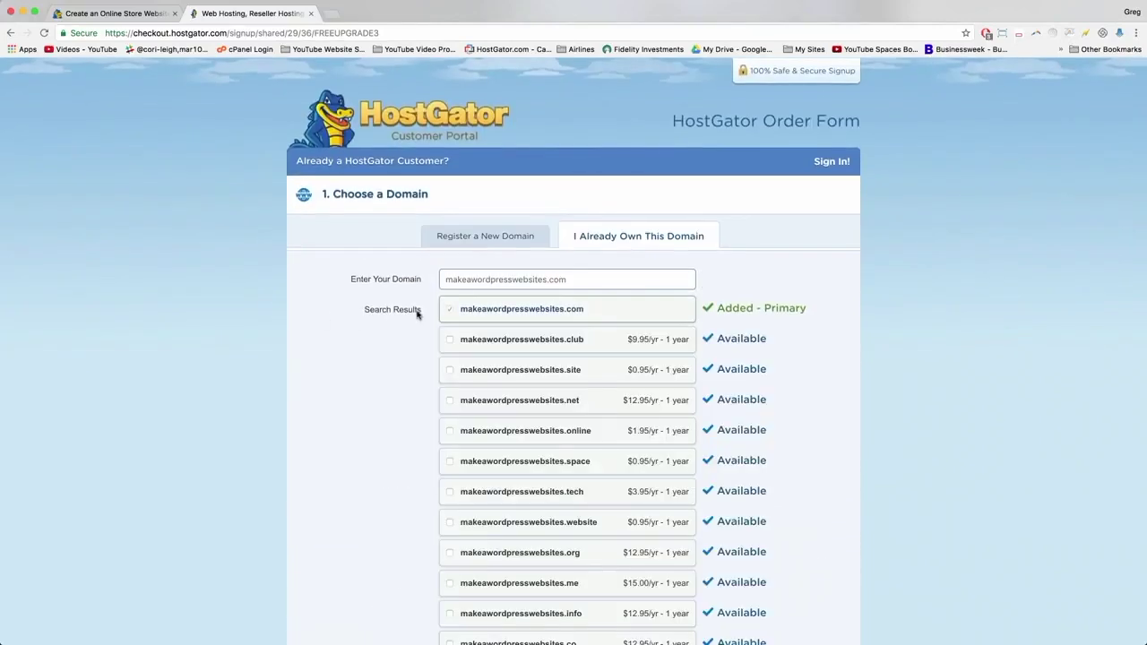
scroll(418, 315, down, 10)
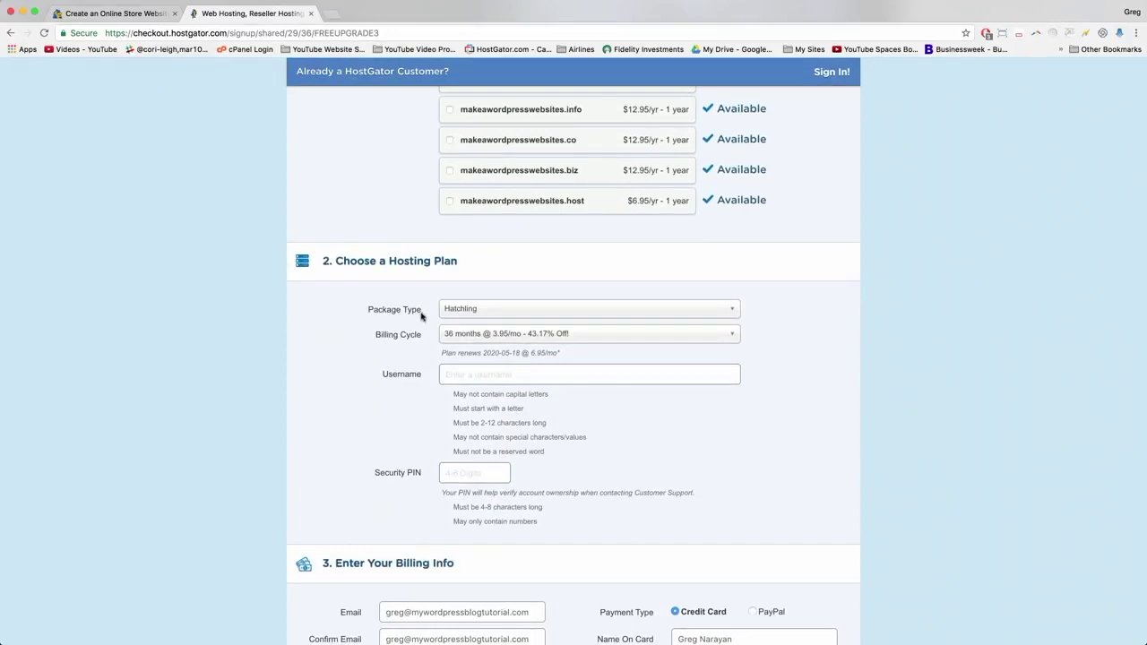
Step: Keep the Hatchling package and set the billing cycle to 1 month at $10.95/mo
click(498, 310)
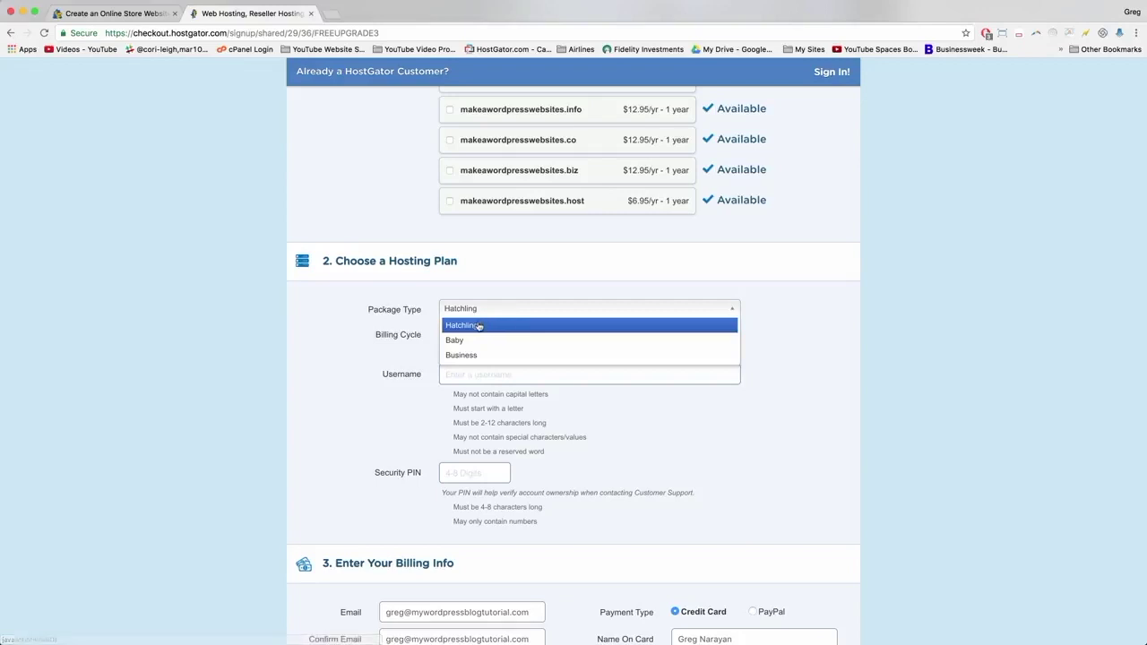
click(479, 325)
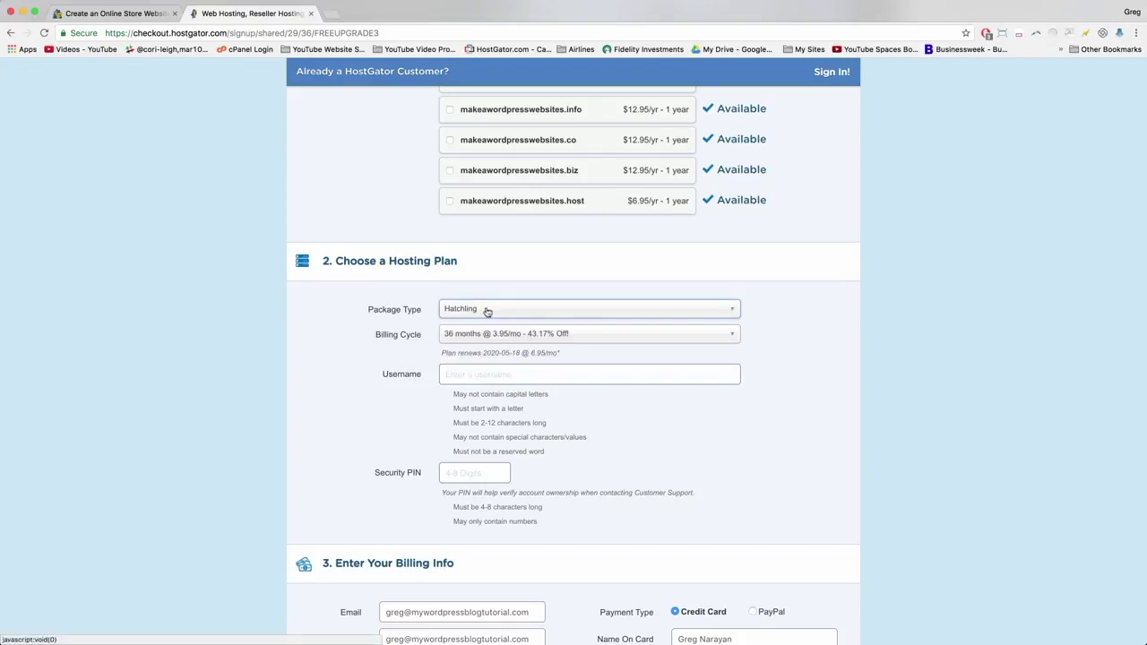
click(564, 334)
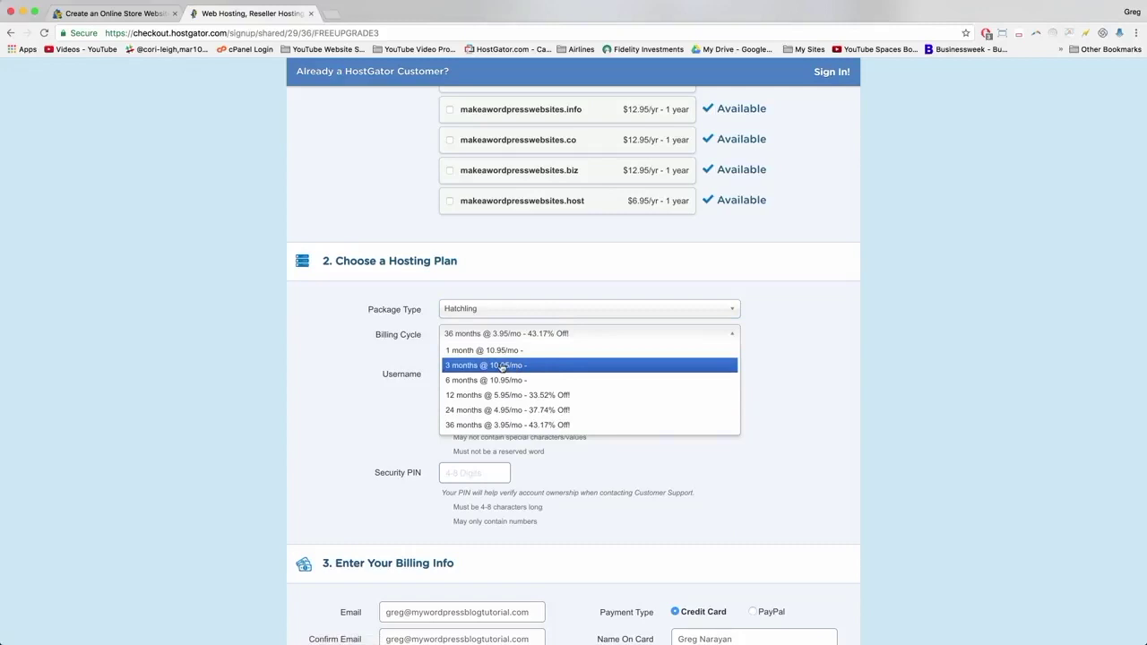
click(459, 395)
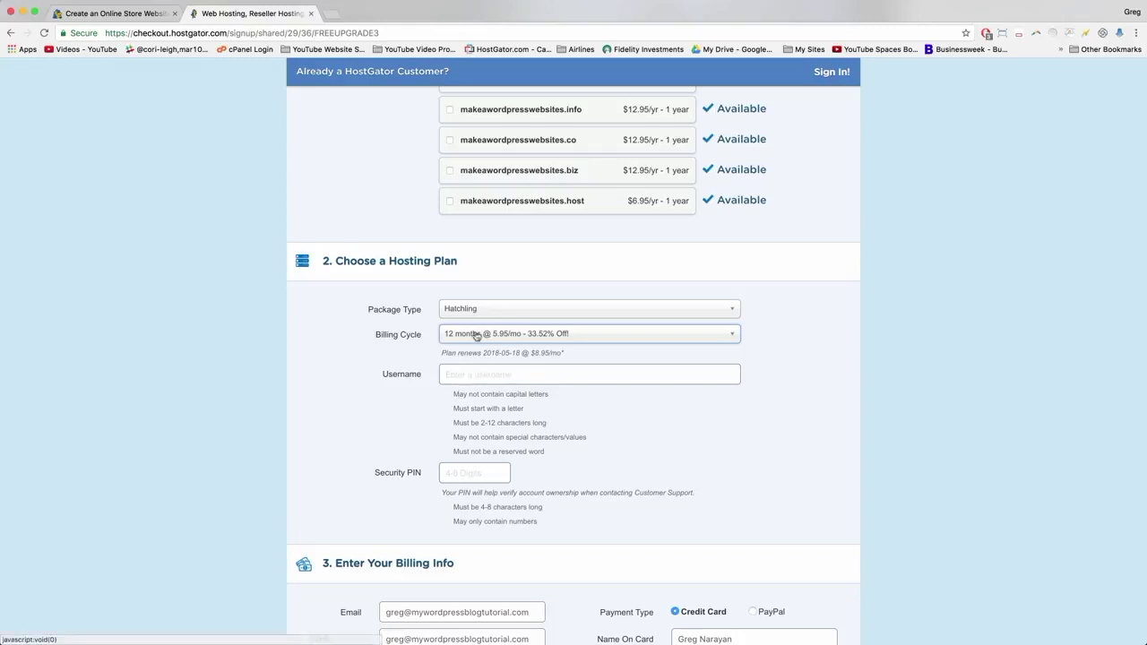
click(527, 334)
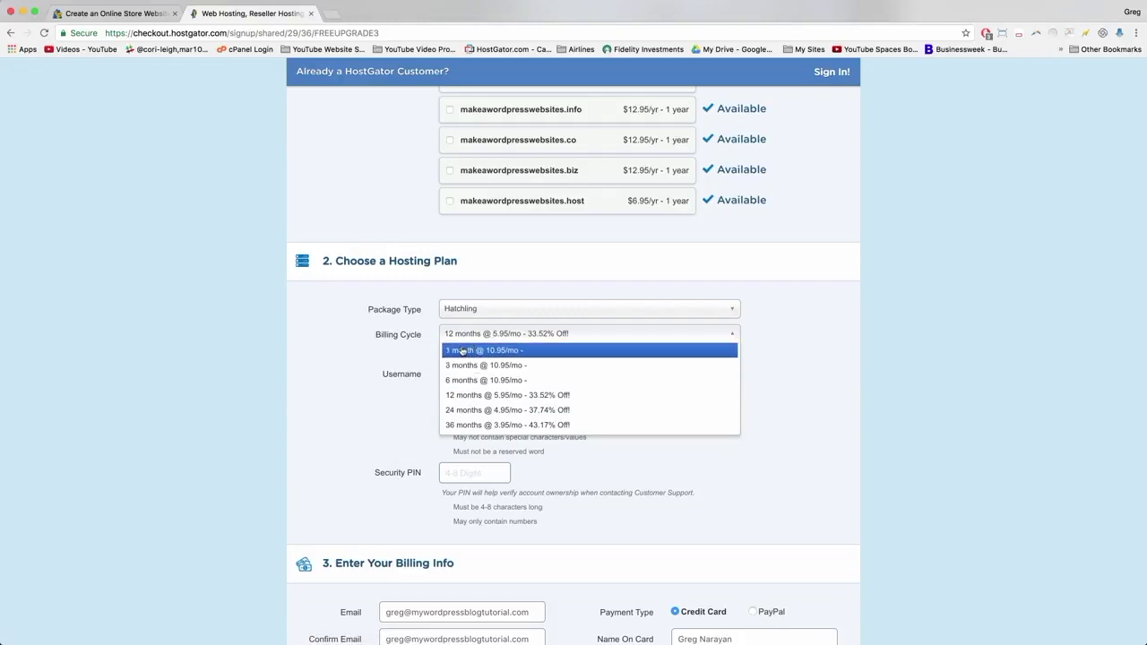
scroll(461, 351, down, 4)
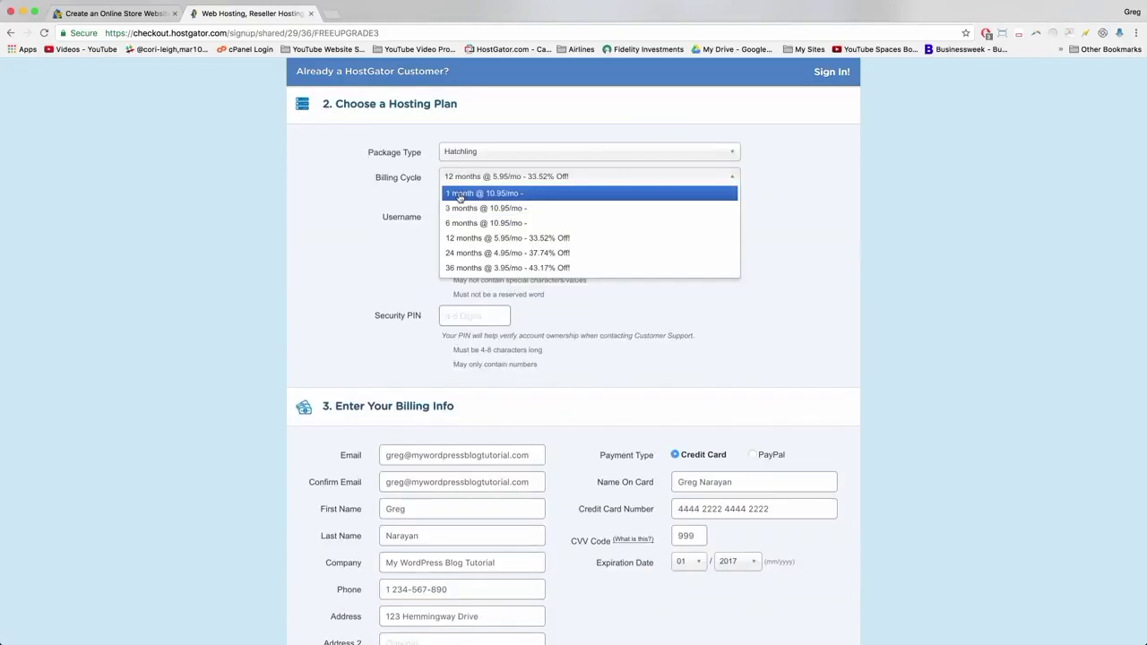
click(479, 194)
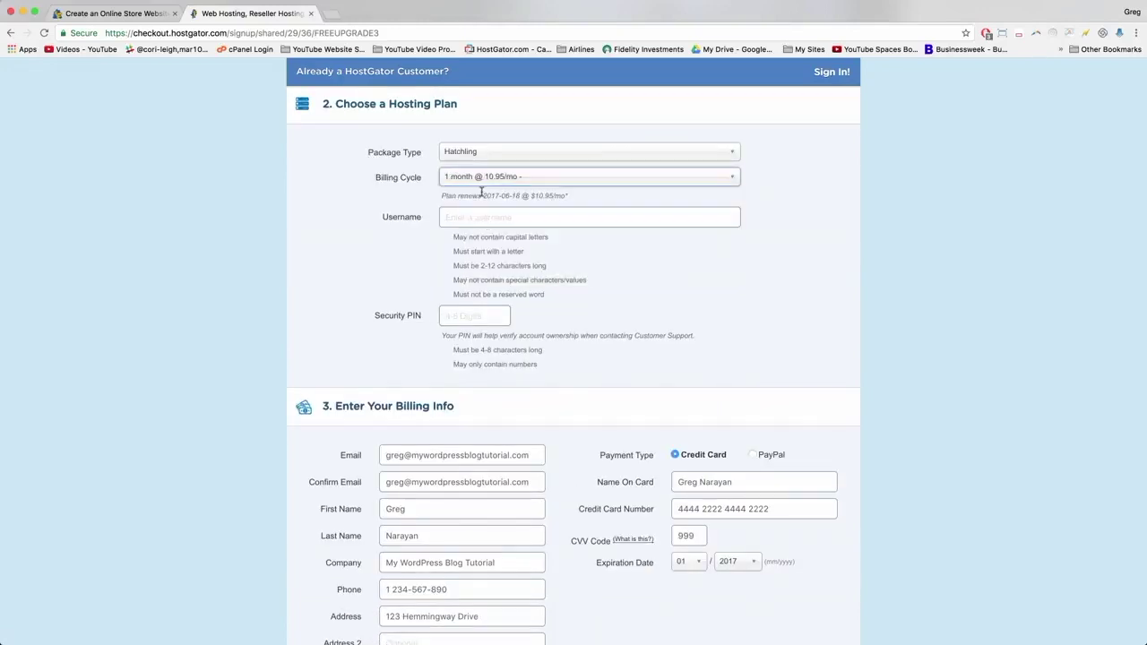
scroll(352, 189, down, 1)
scroll(352, 189, up, 1)
Step: Enter the account username and a 4-digit security PIN
click(444, 212)
text(gnarayan)
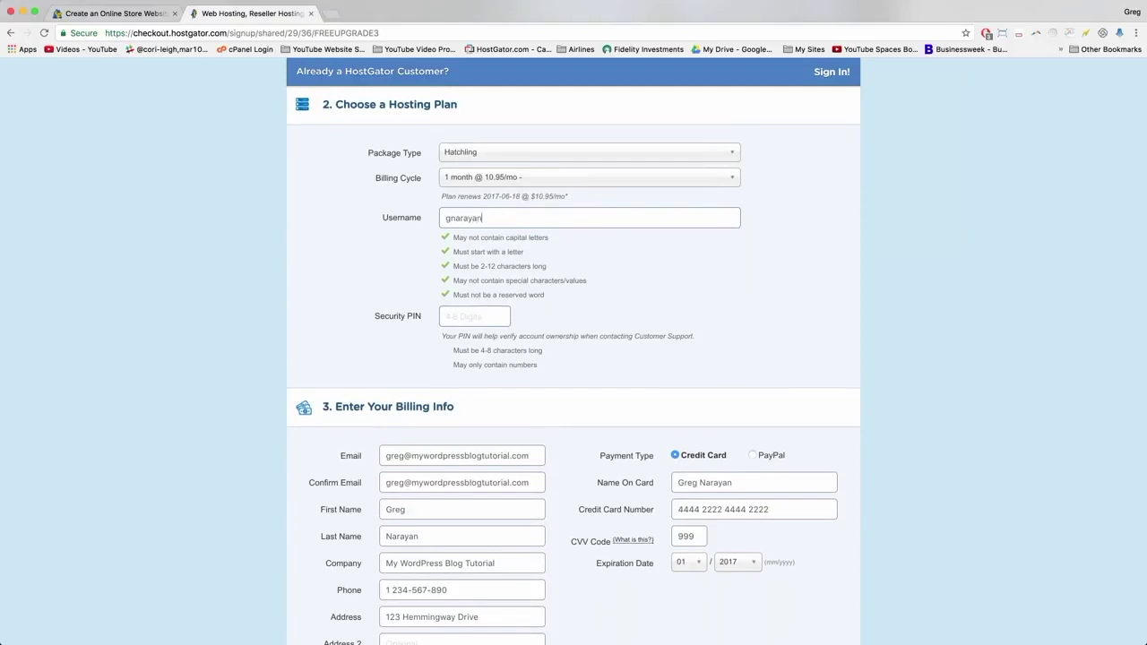
click(466, 315)
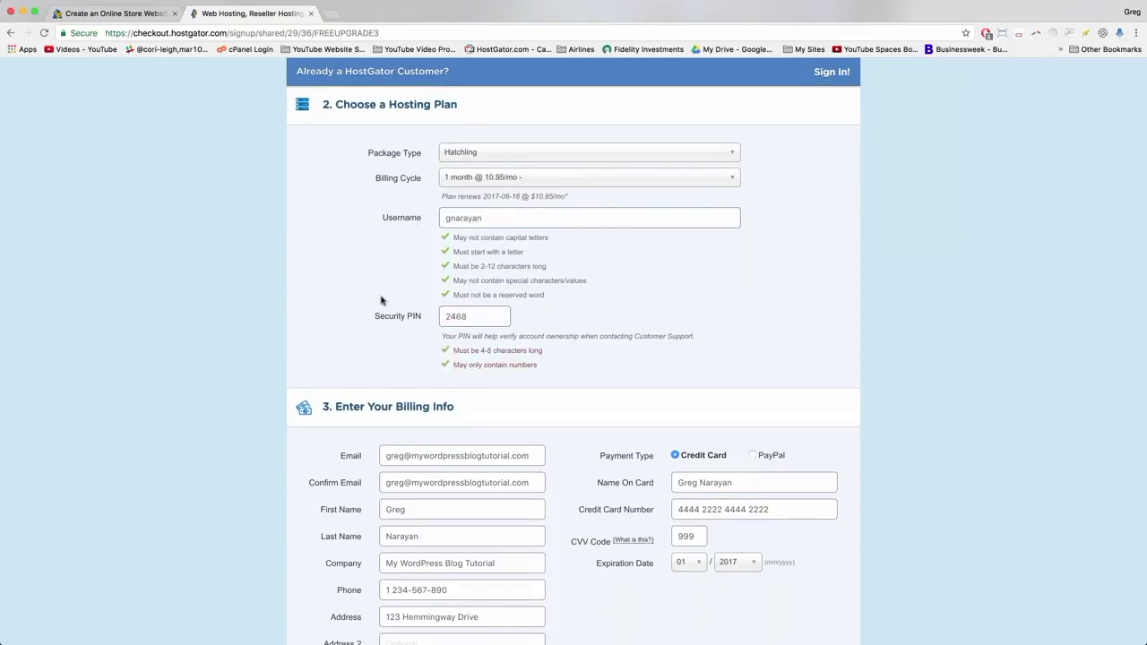
scroll(381, 300, down, 5)
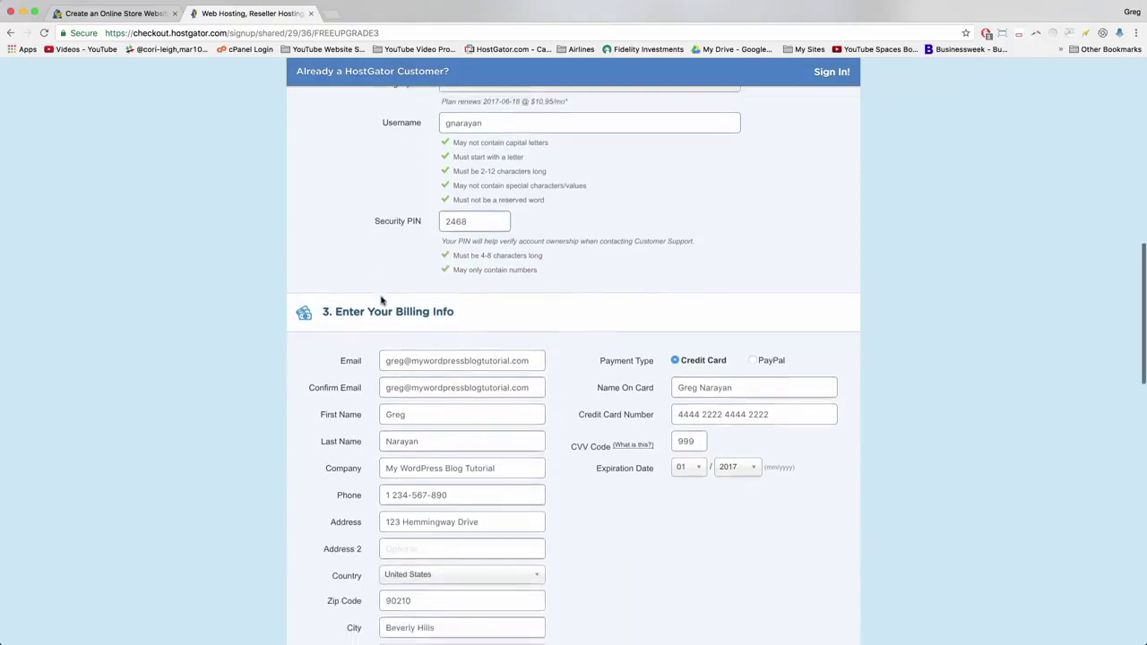
scroll(381, 300, down, 2)
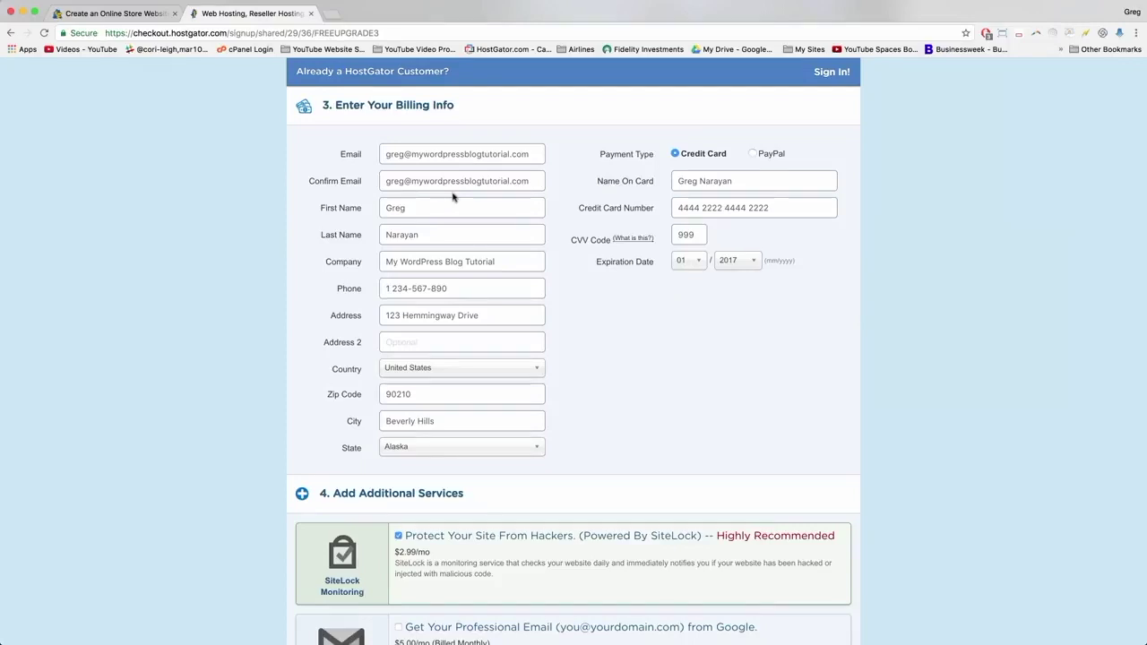
scroll(452, 196, down, 5)
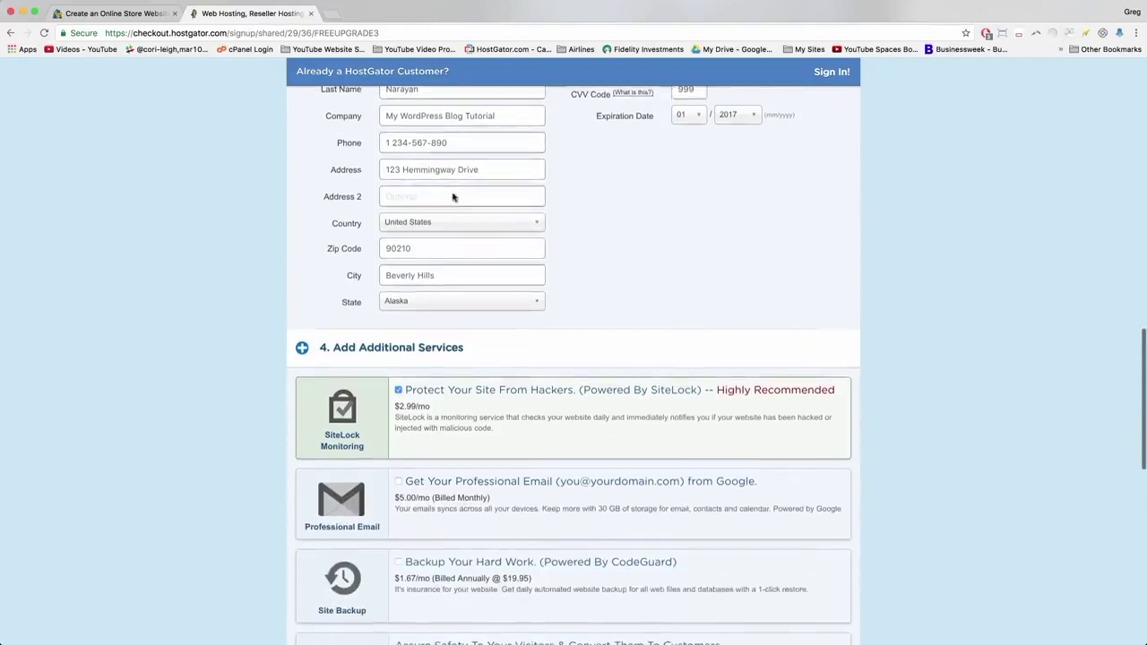
scroll(452, 196, down, 3)
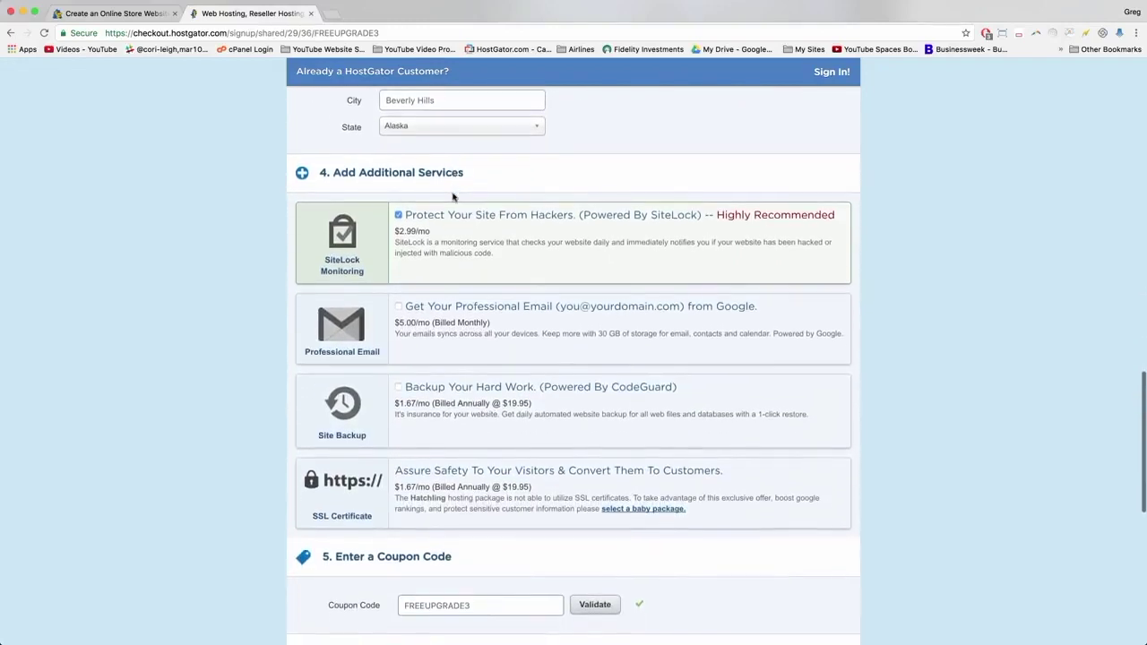
scroll(452, 197, down, 1)
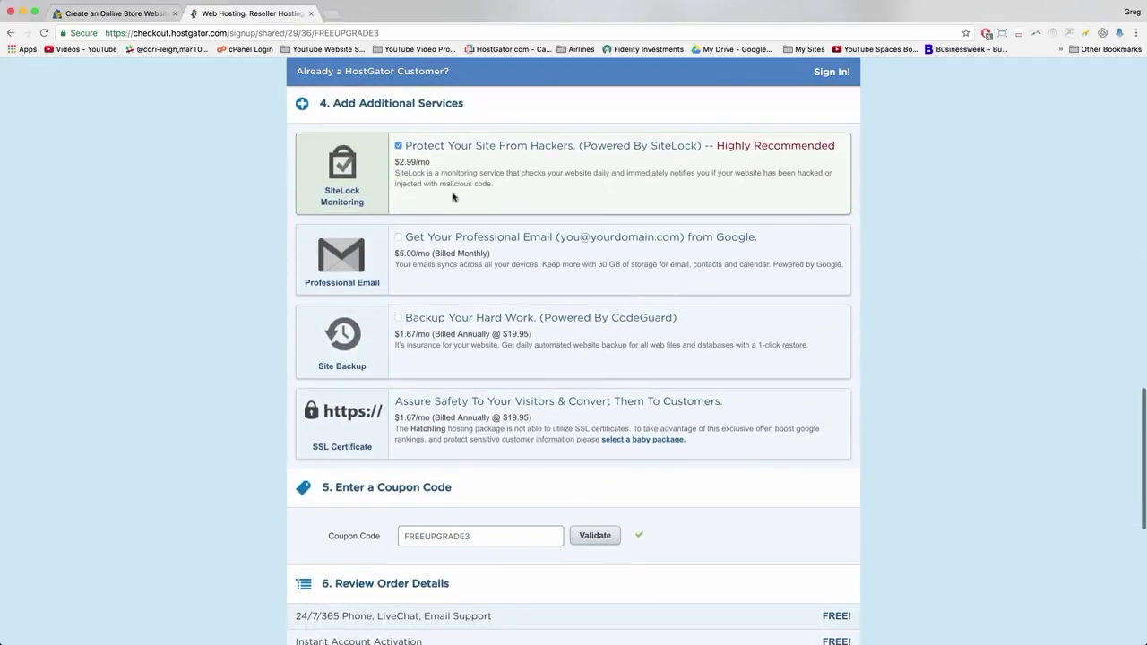
click(398, 146)
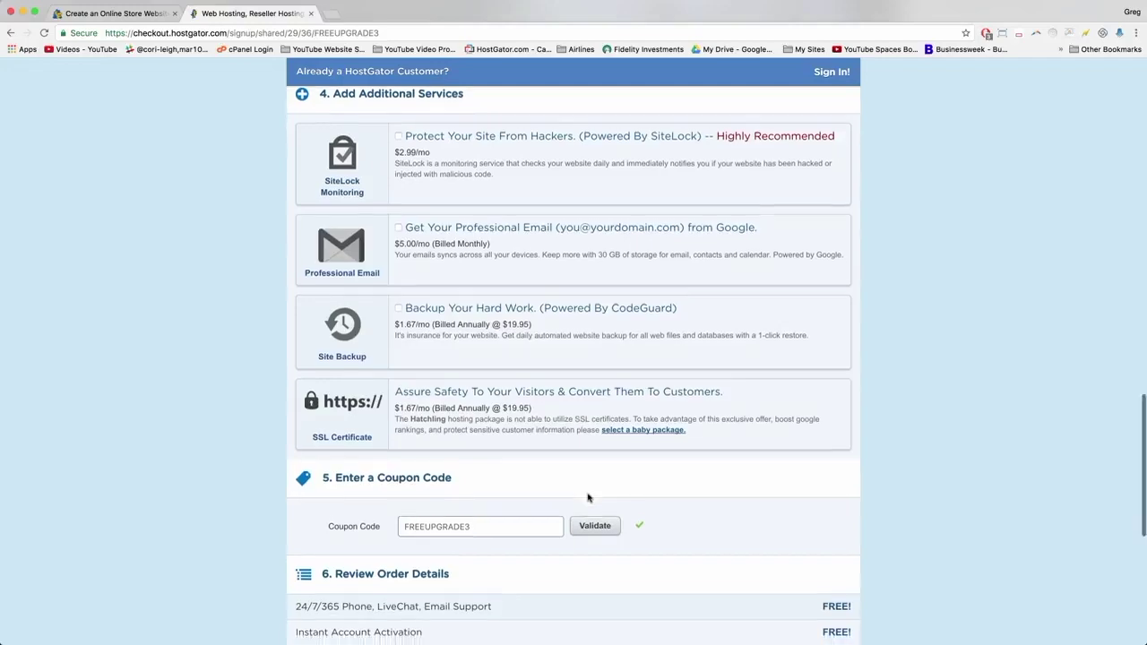
scroll(588, 497, down, 3)
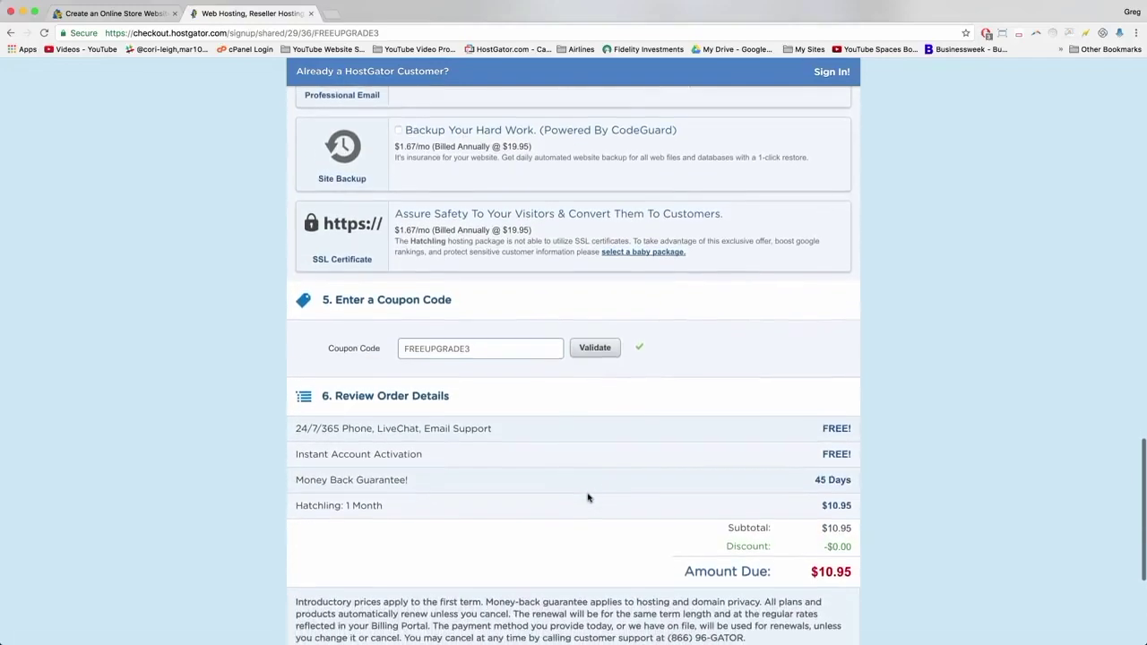
scroll(588, 497, down, 3)
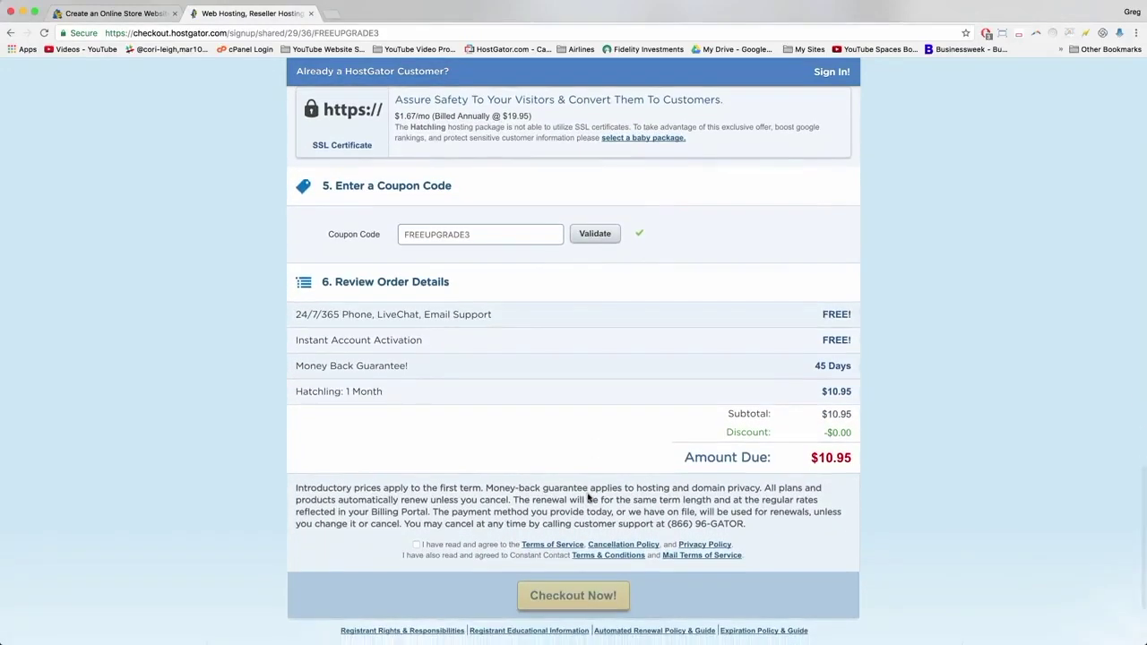
scroll(588, 497, down, 1)
scroll(588, 497, down, 2)
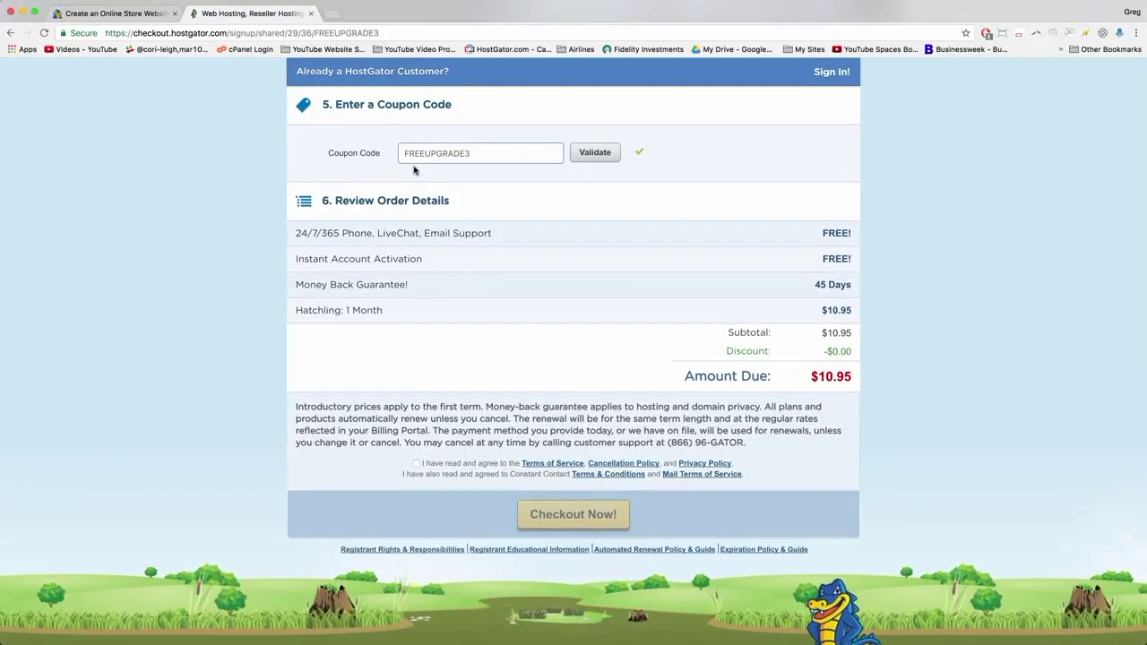
double_click(438, 154)
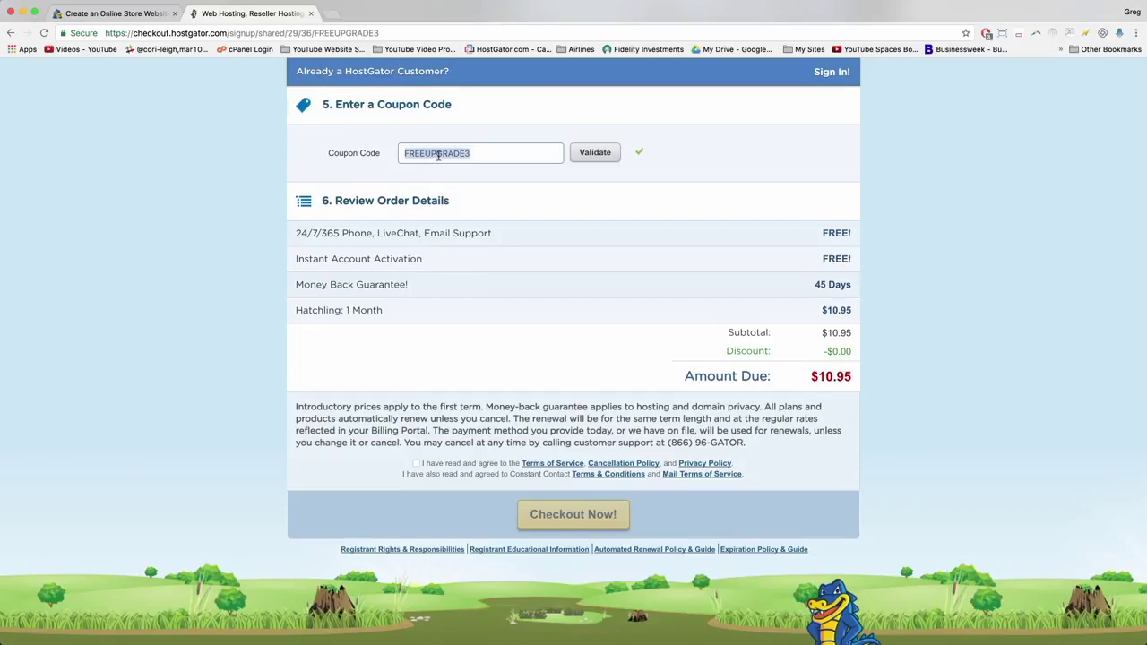
click(482, 153)
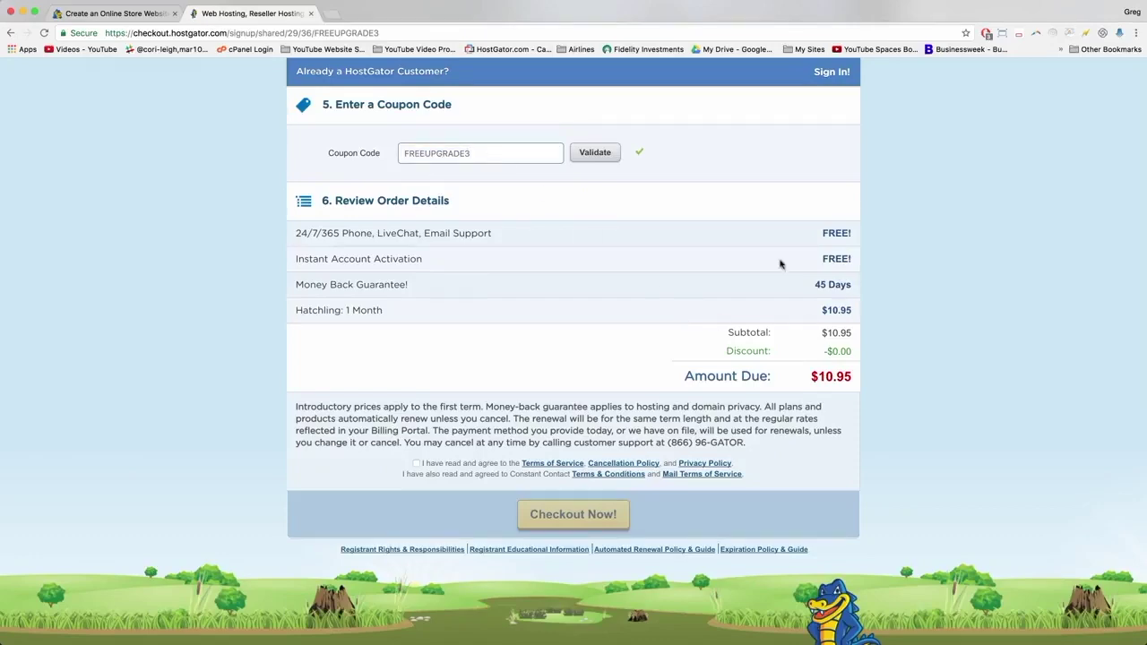
scroll(750, 279, up, 10)
scroll(747, 277, up, 4)
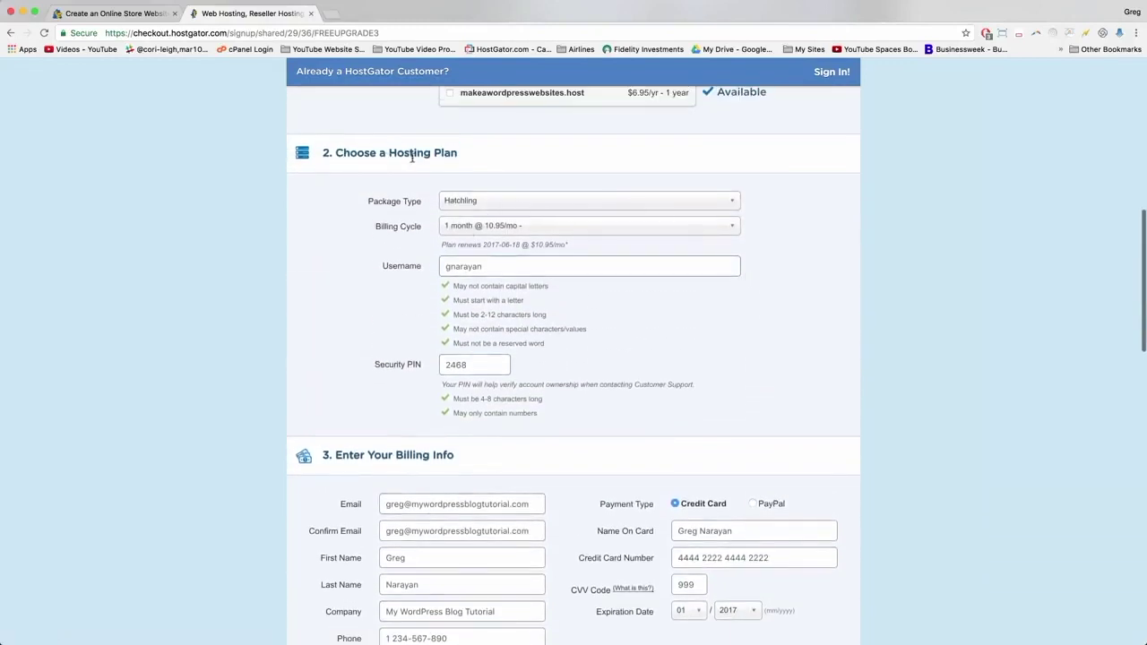
click(543, 225)
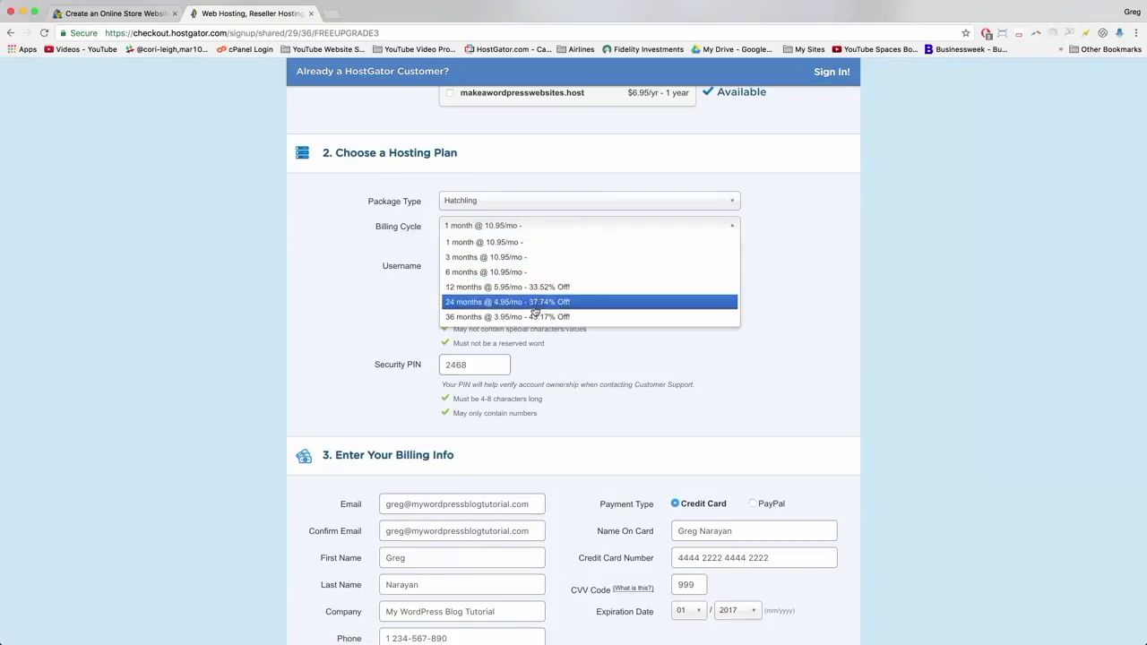
click(388, 314)
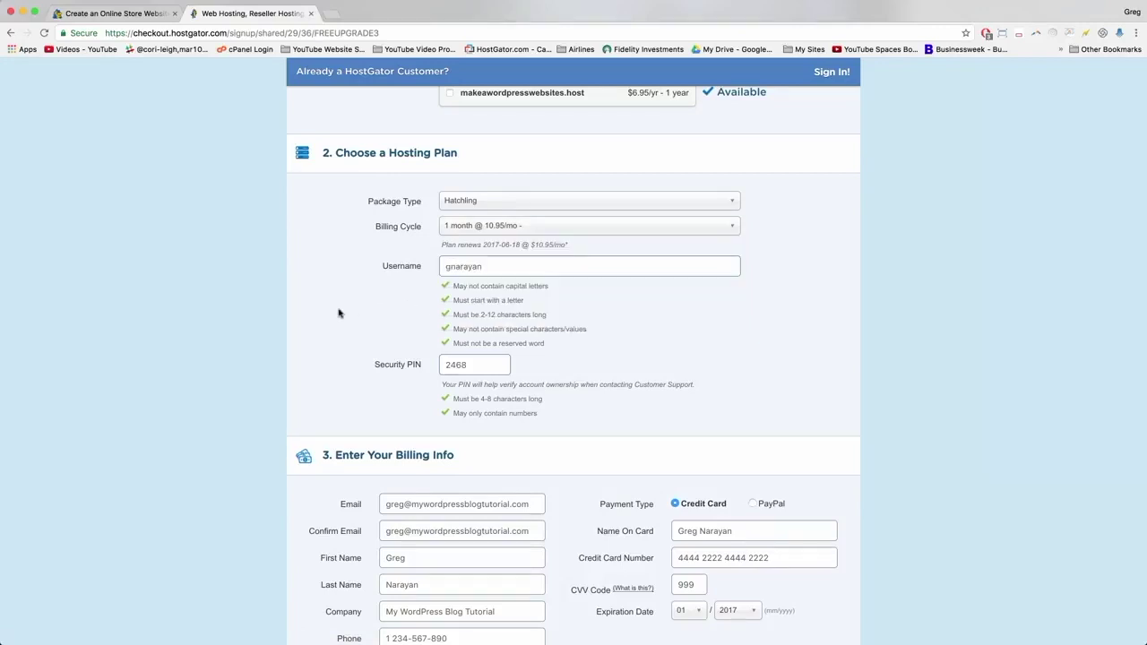
scroll(339, 312, down, 10)
scroll(339, 312, down, 6)
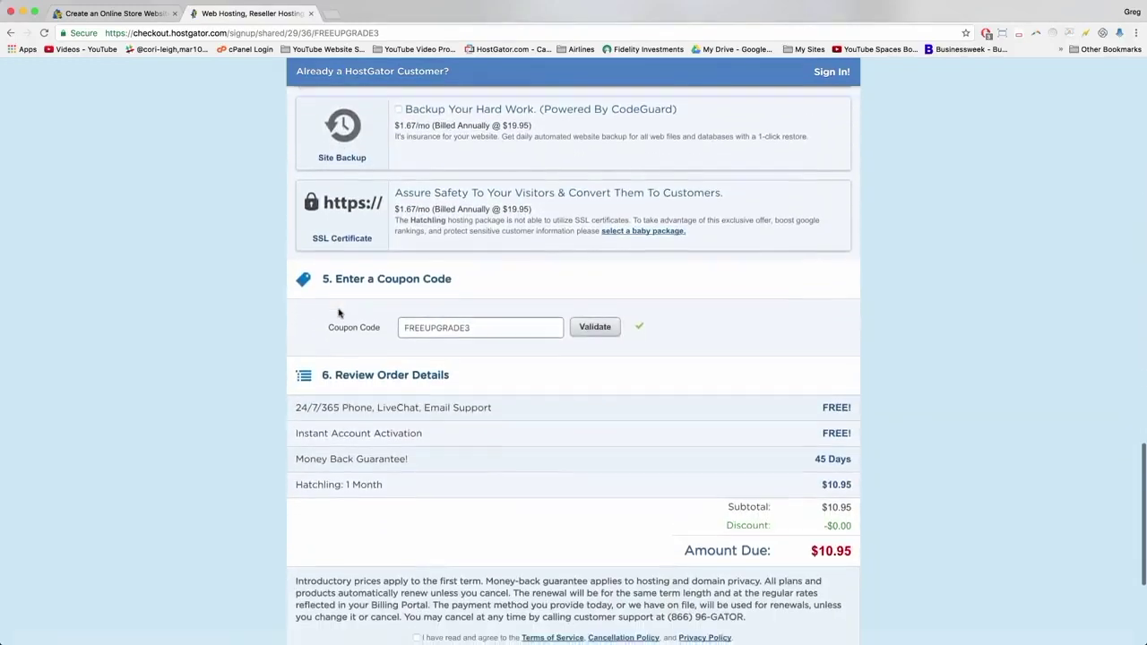
scroll(339, 312, down, 1)
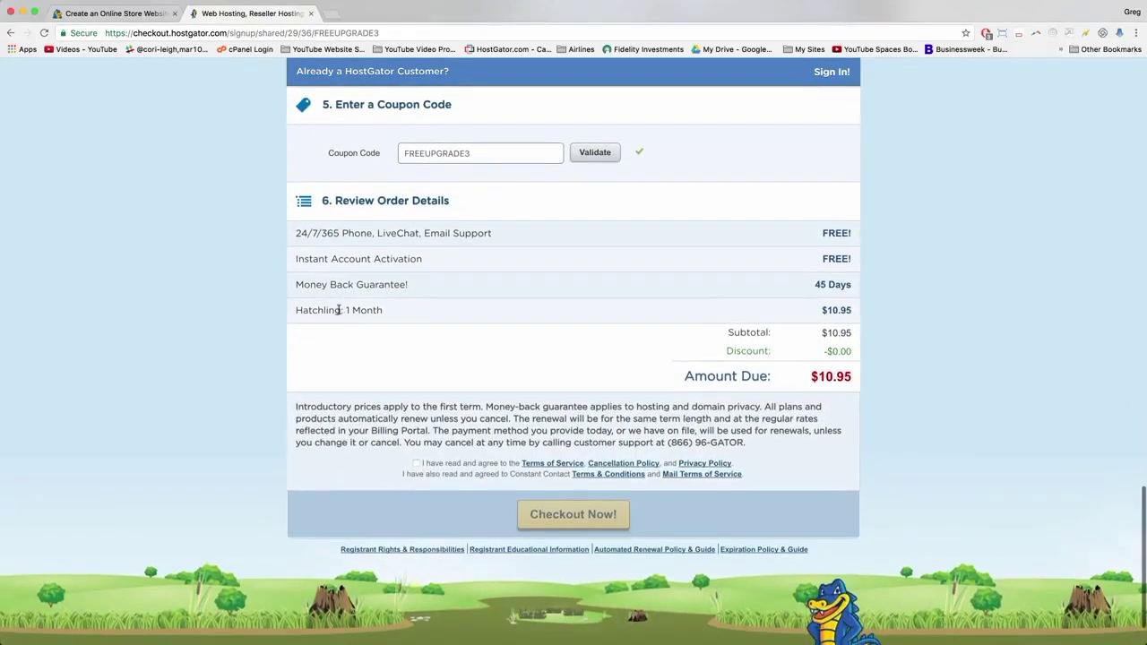
Step: Replace coupon FREEUPGRADE3 with BigBonus and validate it
double_click(440, 153)
key(BackSpace)
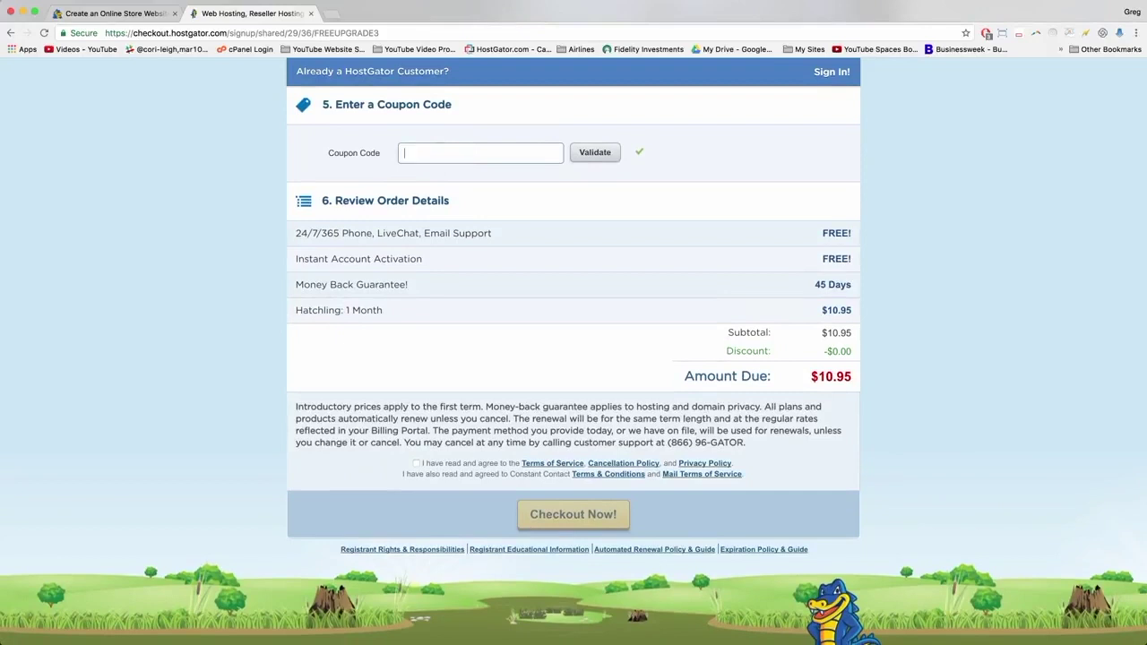
text(BigBonus)
double_click(420, 155)
click(437, 154)
click(593, 154)
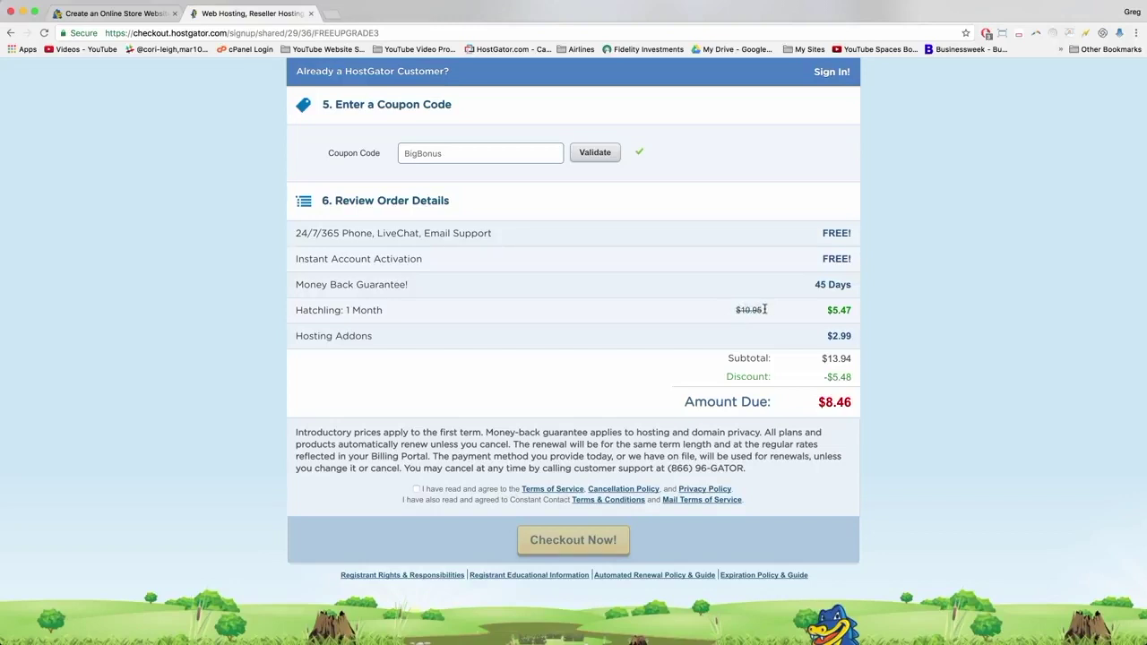
Step: Check the discounted $5.47 Hatchling price and the discounted billing cycle options
drag(826, 310, 849, 310)
click(802, 321)
scroll(802, 321, up, 15)
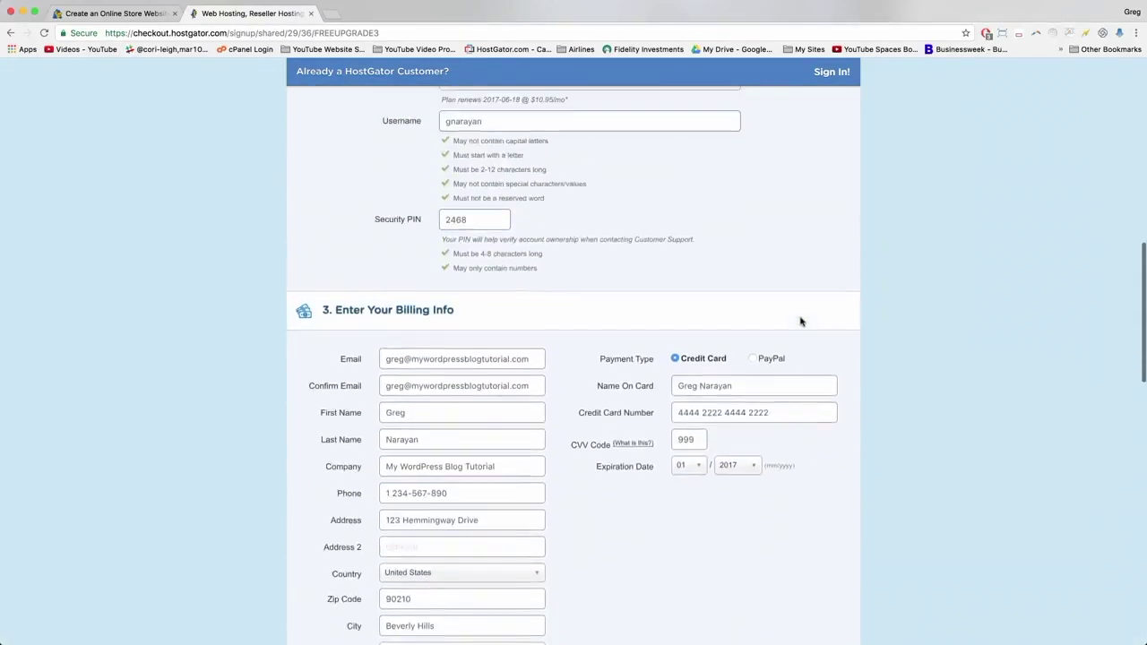
scroll(802, 322, up, 1)
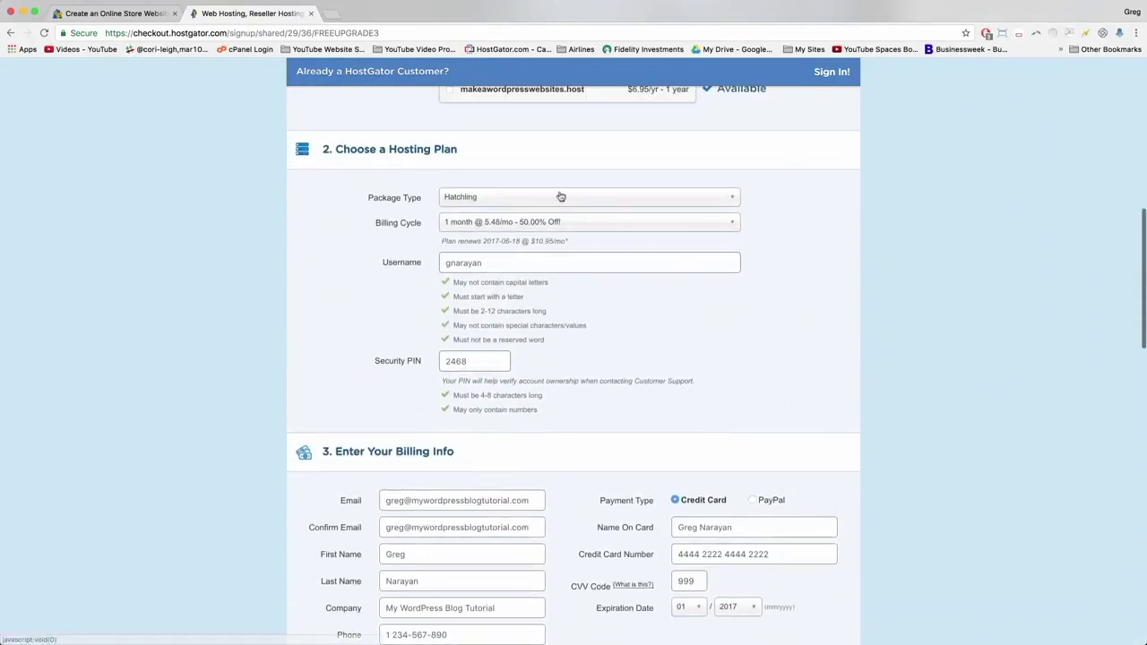
click(625, 218)
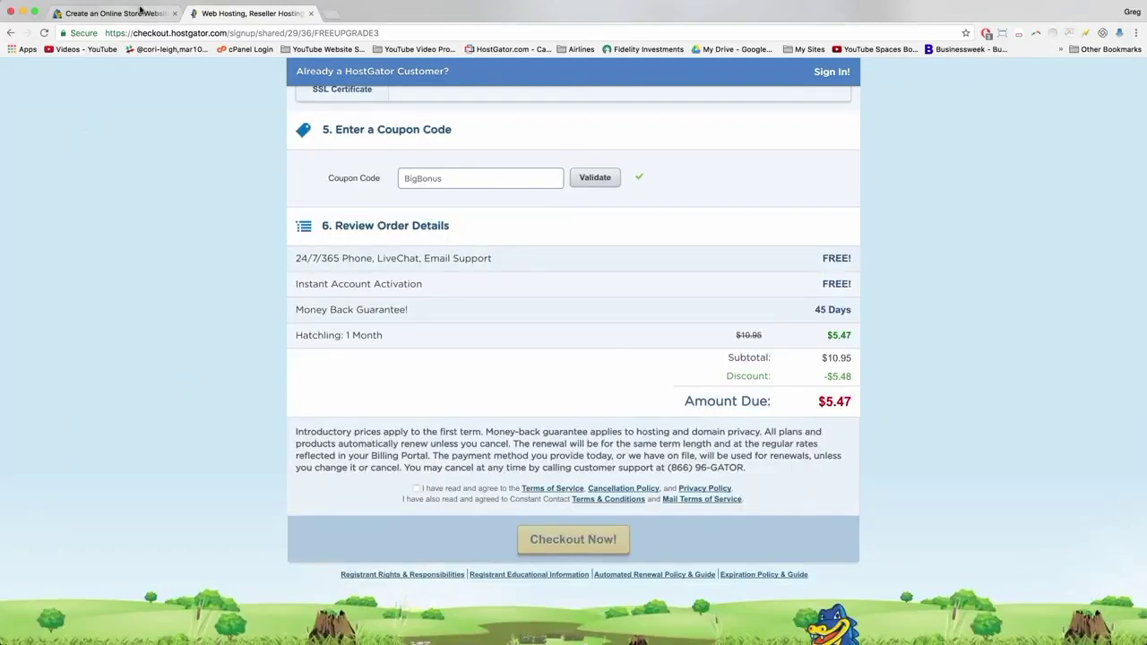
click(139, 12)
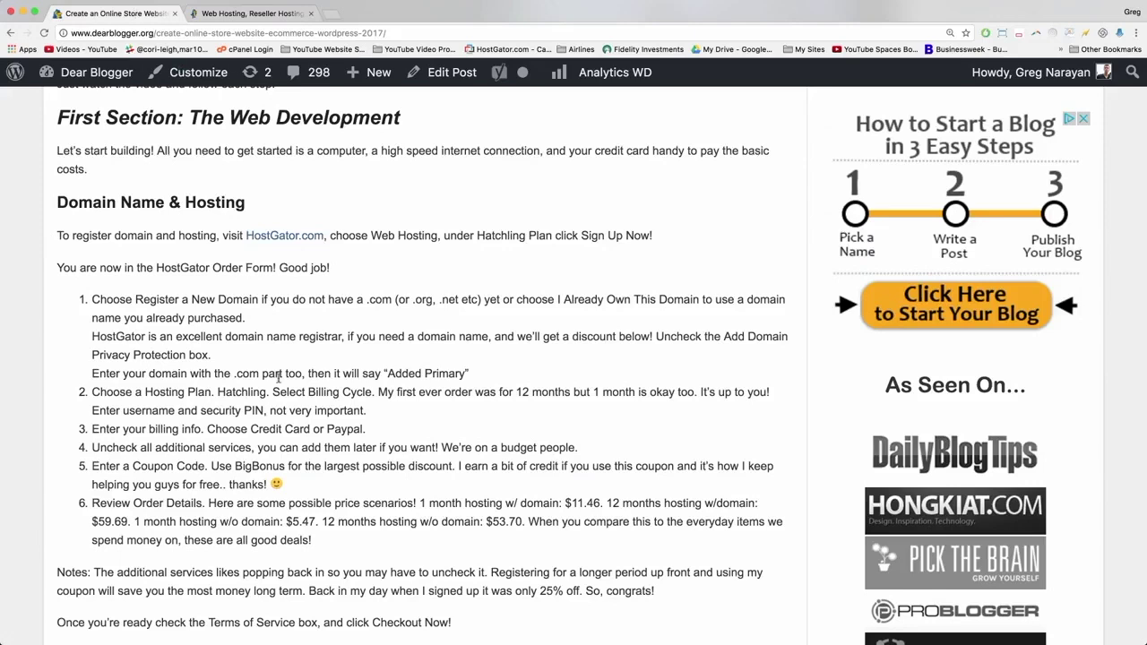
scroll(399, 535, down, 1)
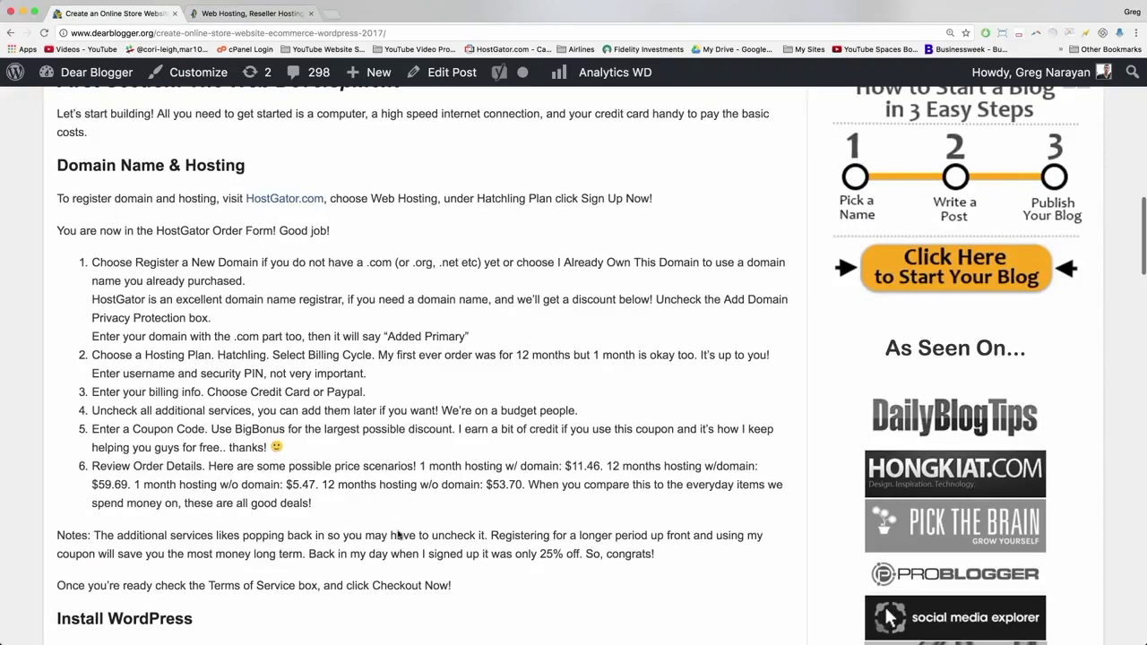
scroll(399, 535, up, 1)
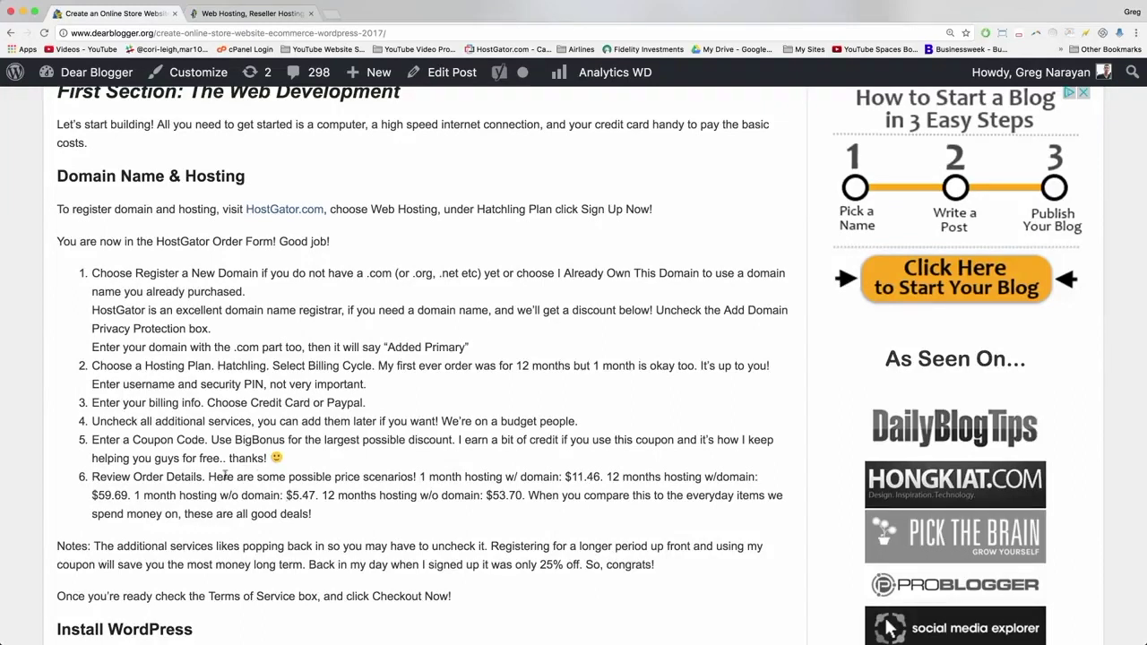
key(ctrl+Tab)
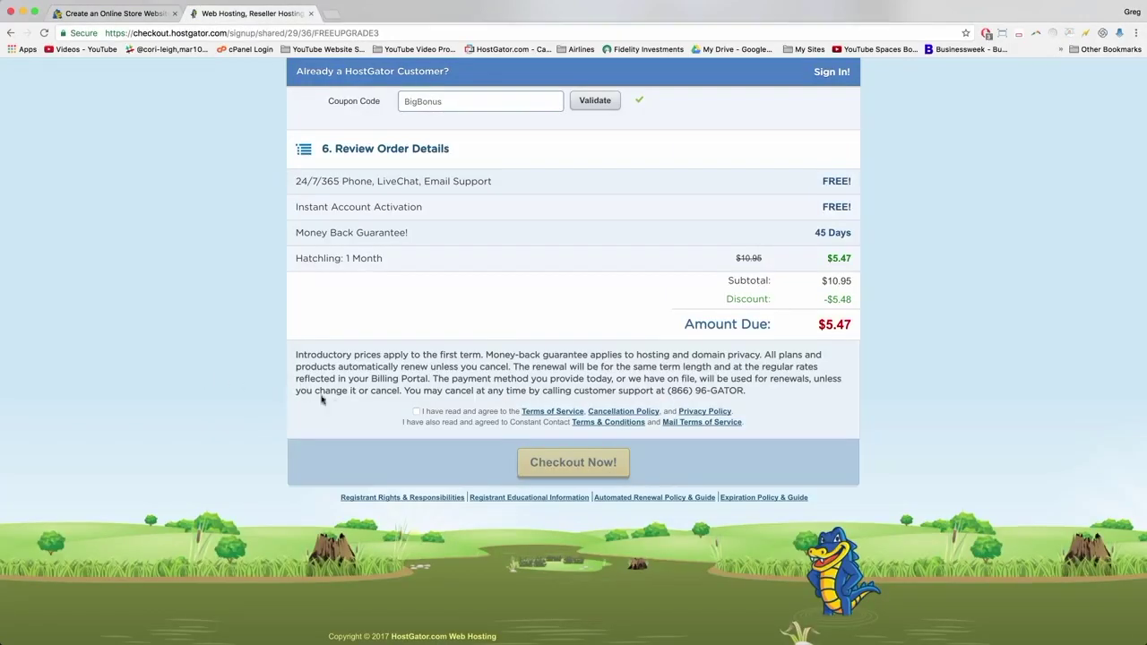
Step: Accept the Terms of Service and place the hosting order with Checkout Now!
click(416, 412)
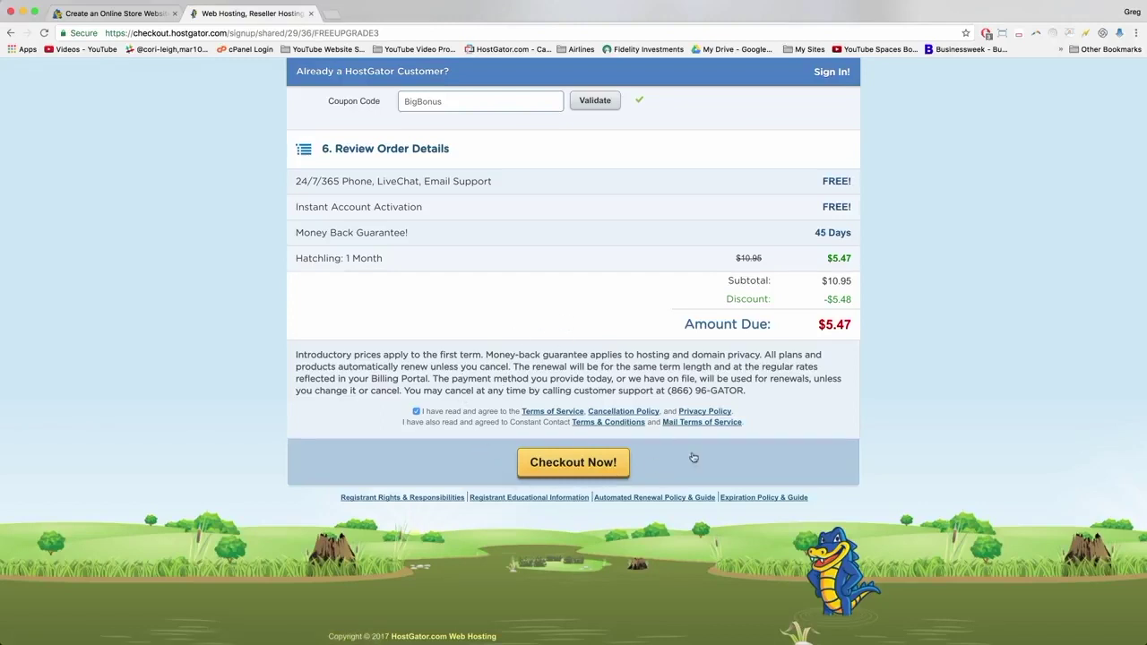
scroll(514, 352, down, 1)
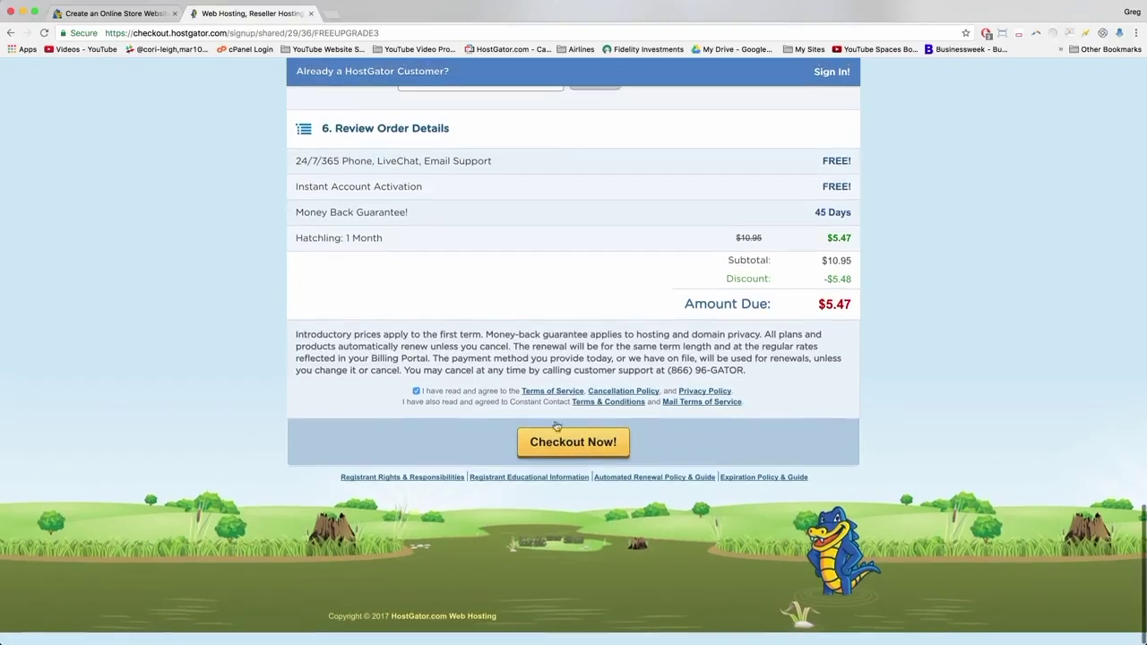
click(573, 441)
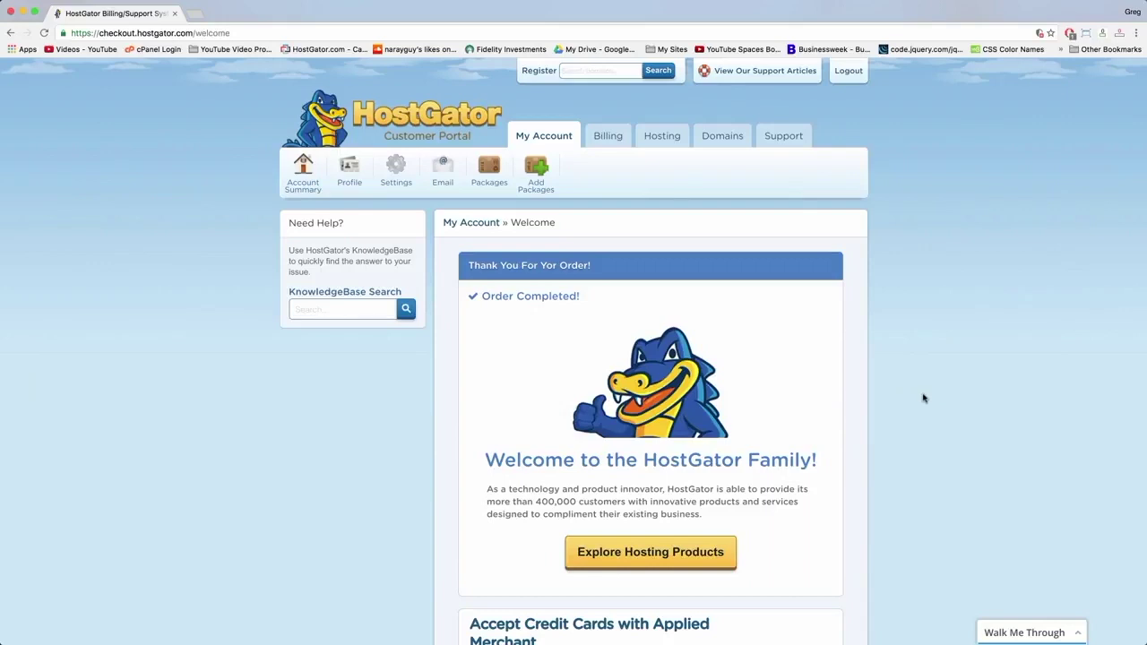
Step: Scroll down the HostGator Welcome page
scroll(924, 398, down, 5)
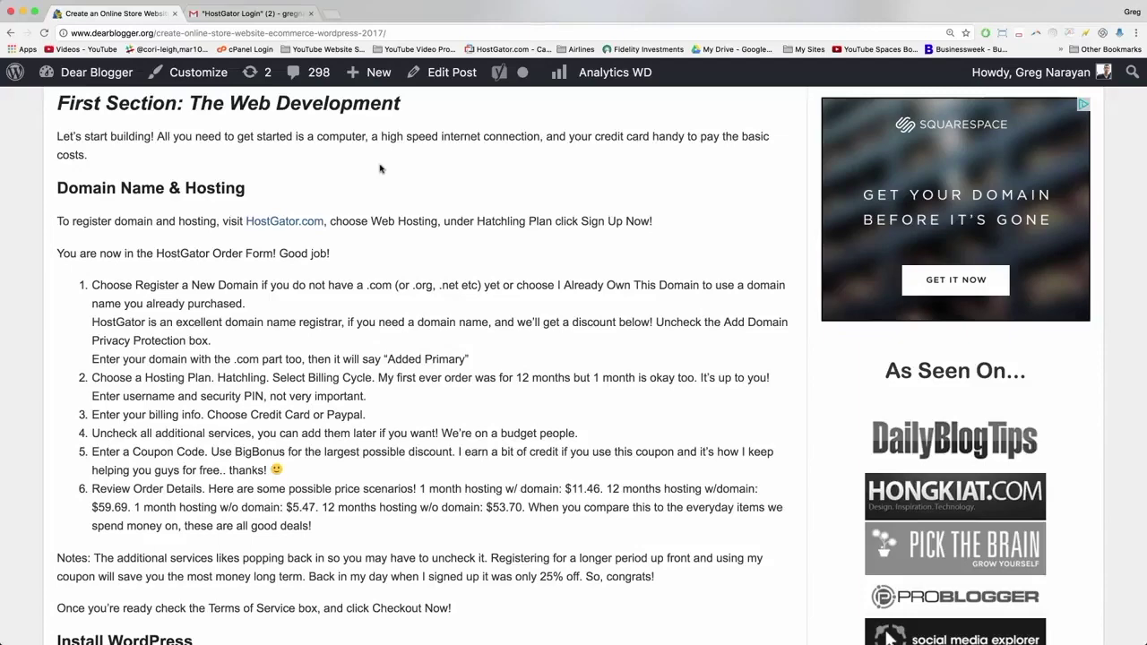
Step: Scroll to the Install WordPress section and switch to Gmail's HostGator Login emails
scroll(362, 218, down, 4)
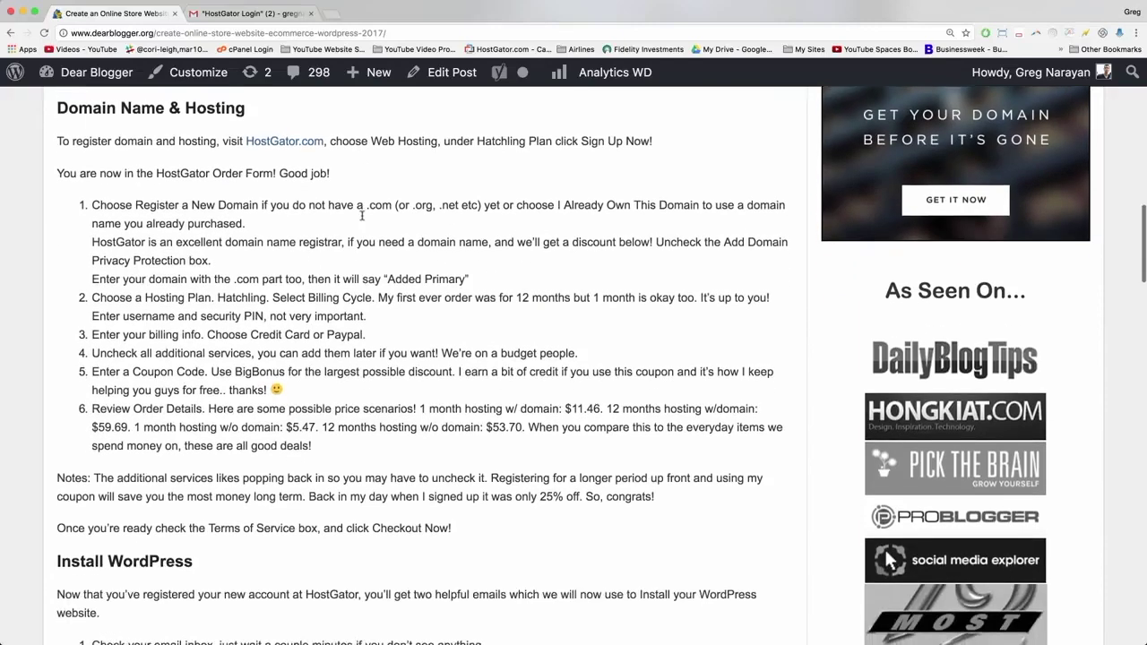
scroll(362, 218, down, 5)
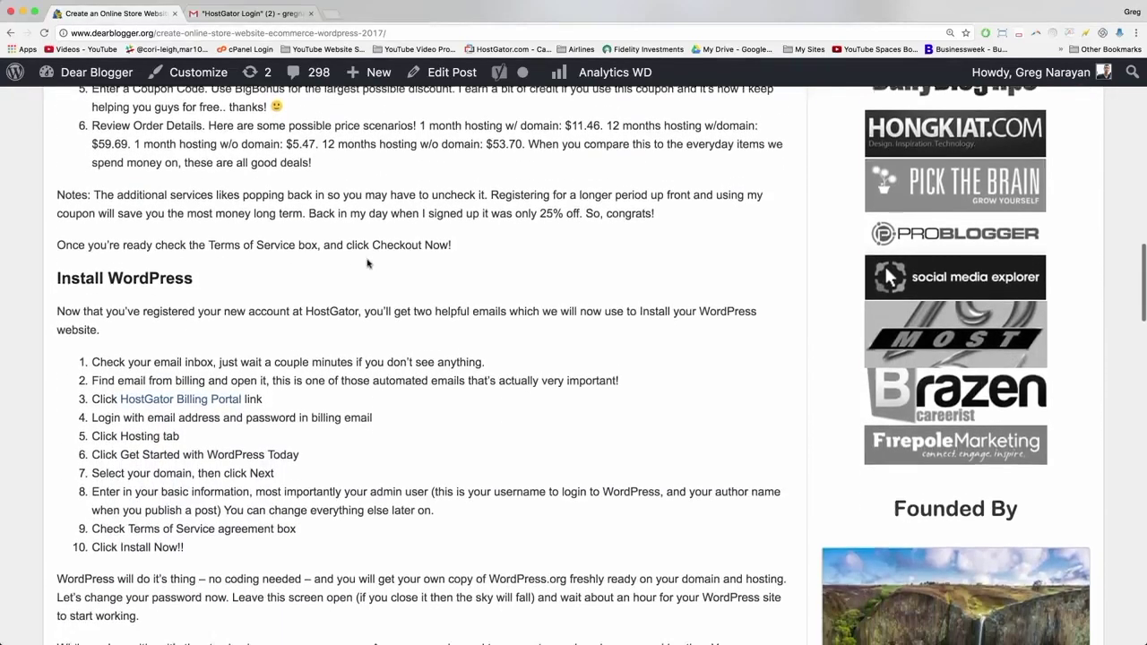
scroll(366, 262, down, 3)
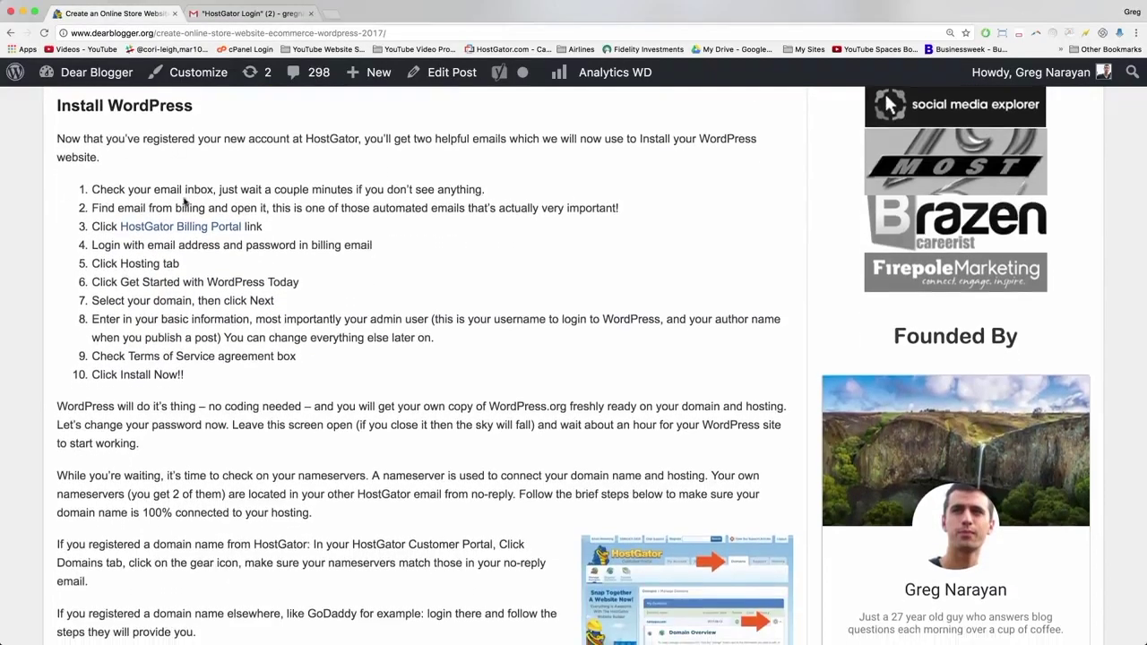
click(260, 14)
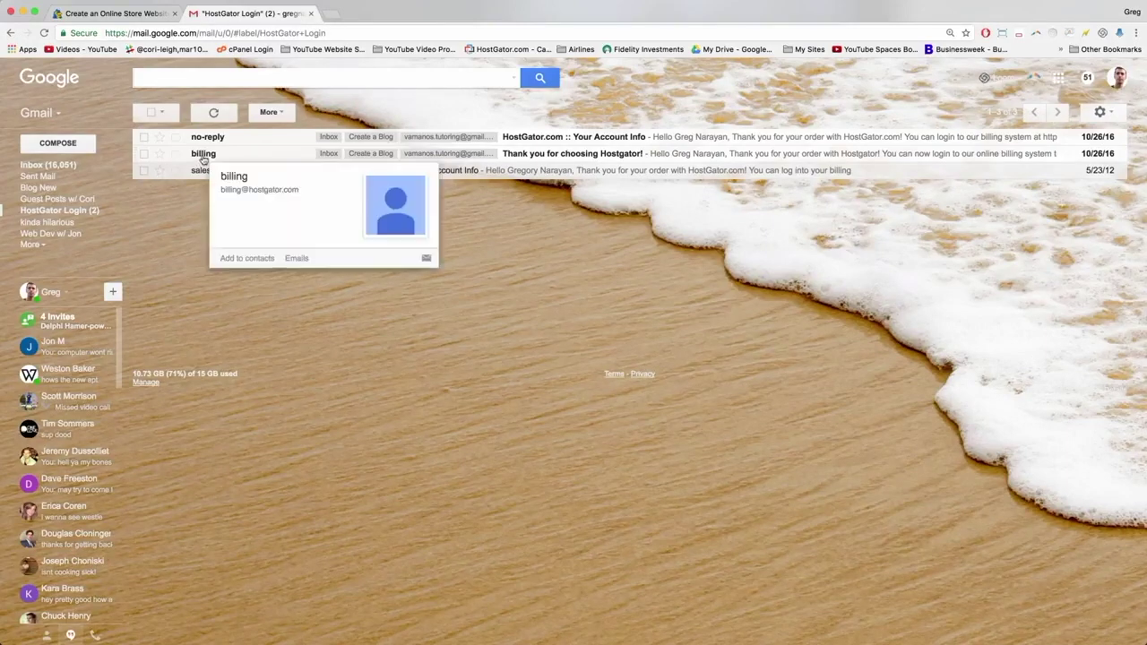
Step: Follow the Billing Portal link in the 'Thank you for choosing Hostgator!' email
click(203, 159)
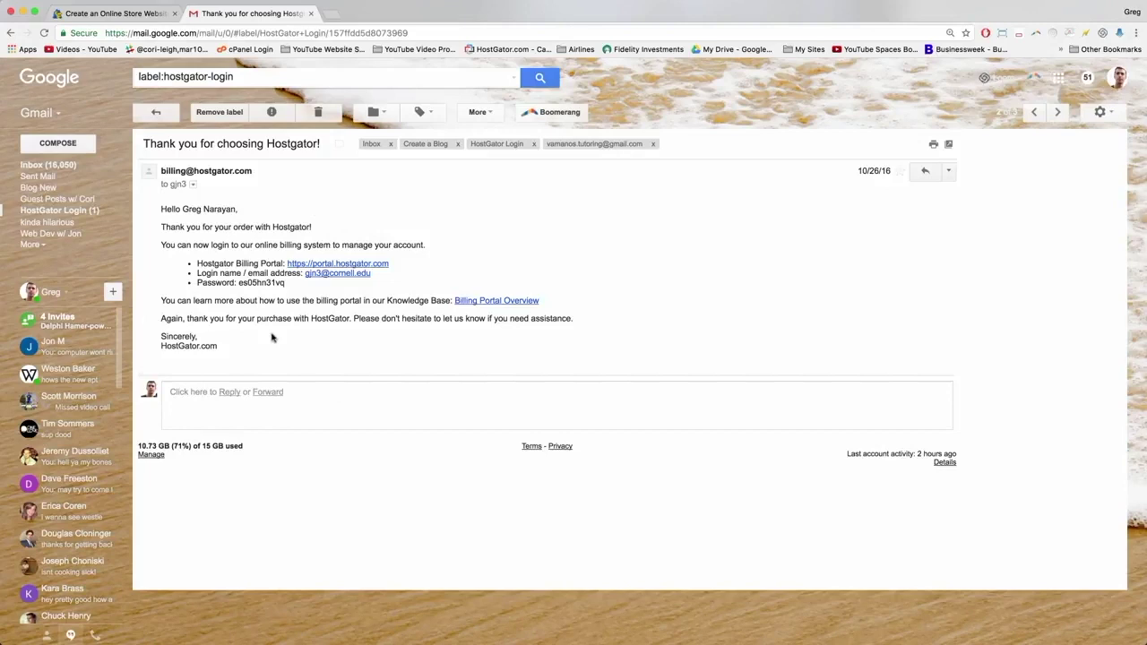
click(299, 265)
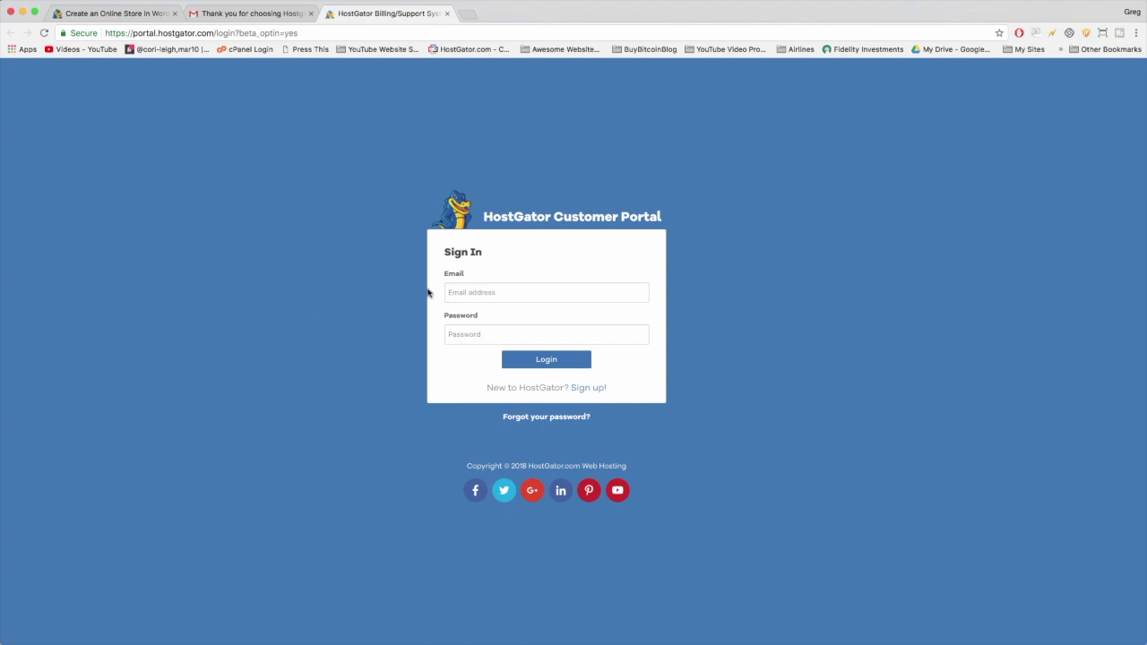
Step: Log in to the Customer Portal with the billing e-mail address and account password
click(463, 287)
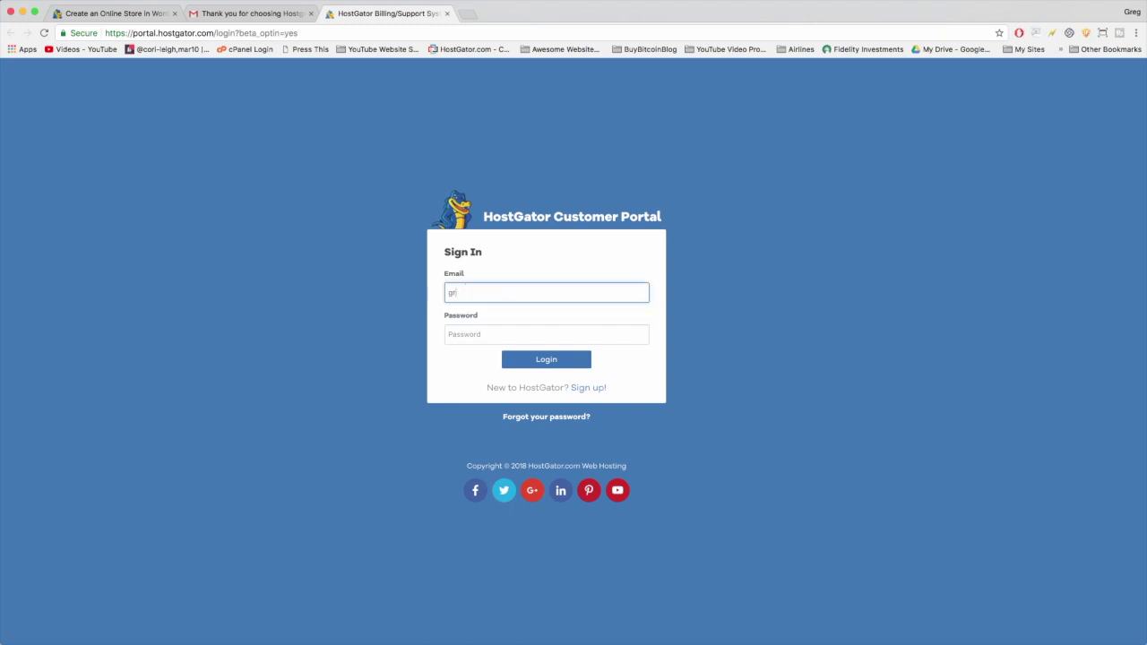
key(Tab)
text(••••••)
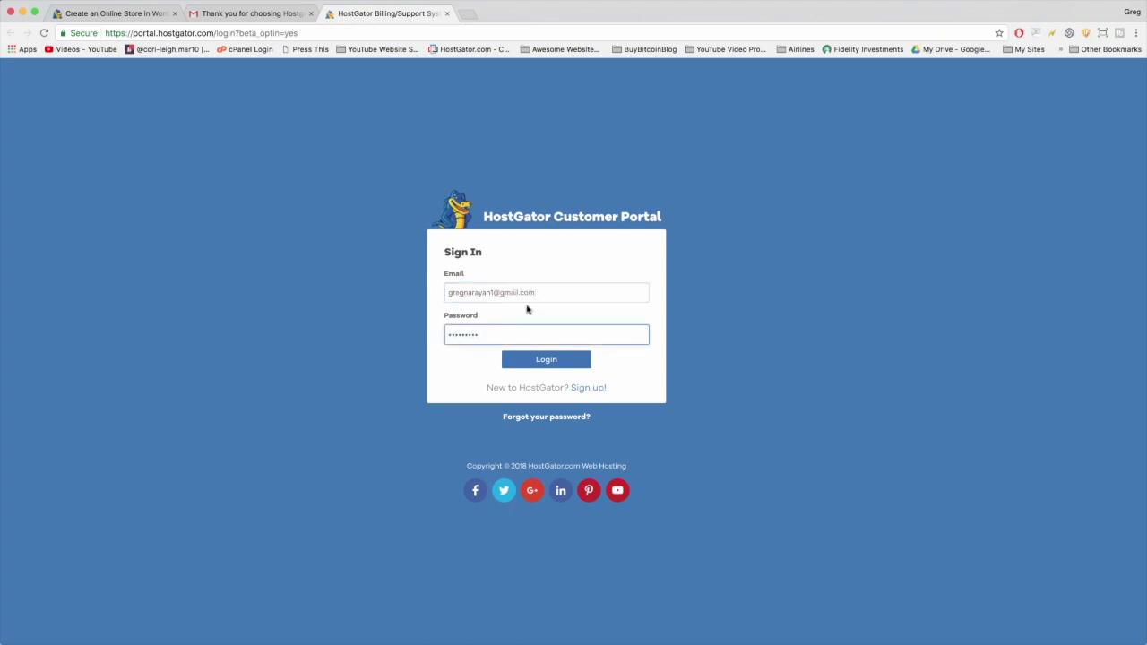
click(544, 363)
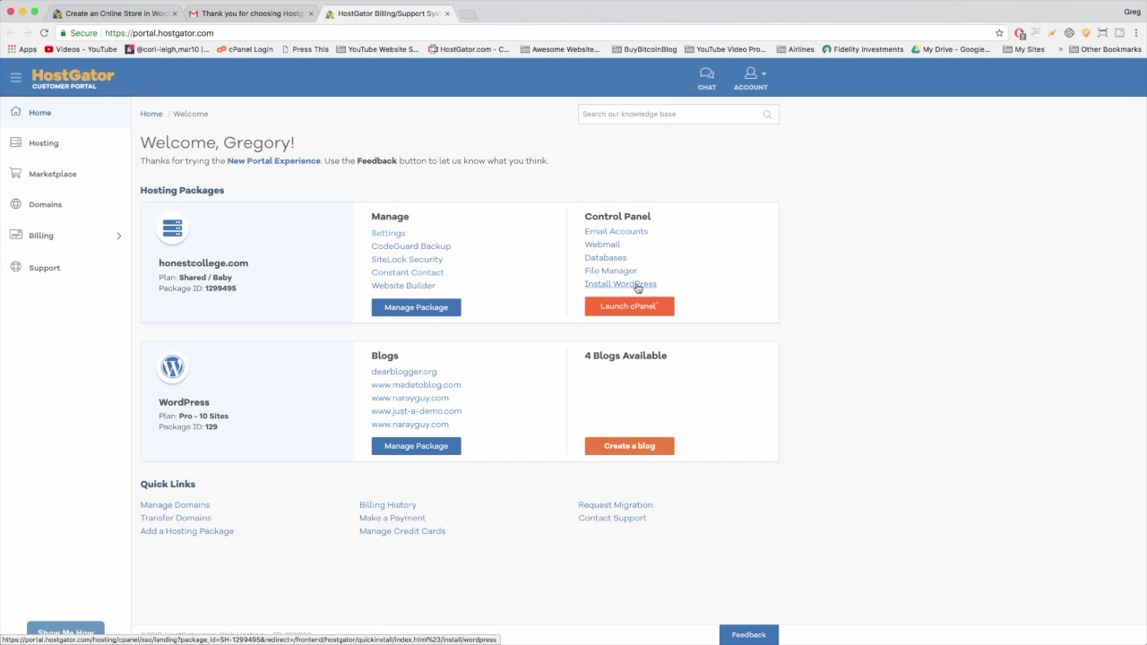
Step: Try Install WordPress under Control Panel, then return to the HostGator Billing tab
click(636, 285)
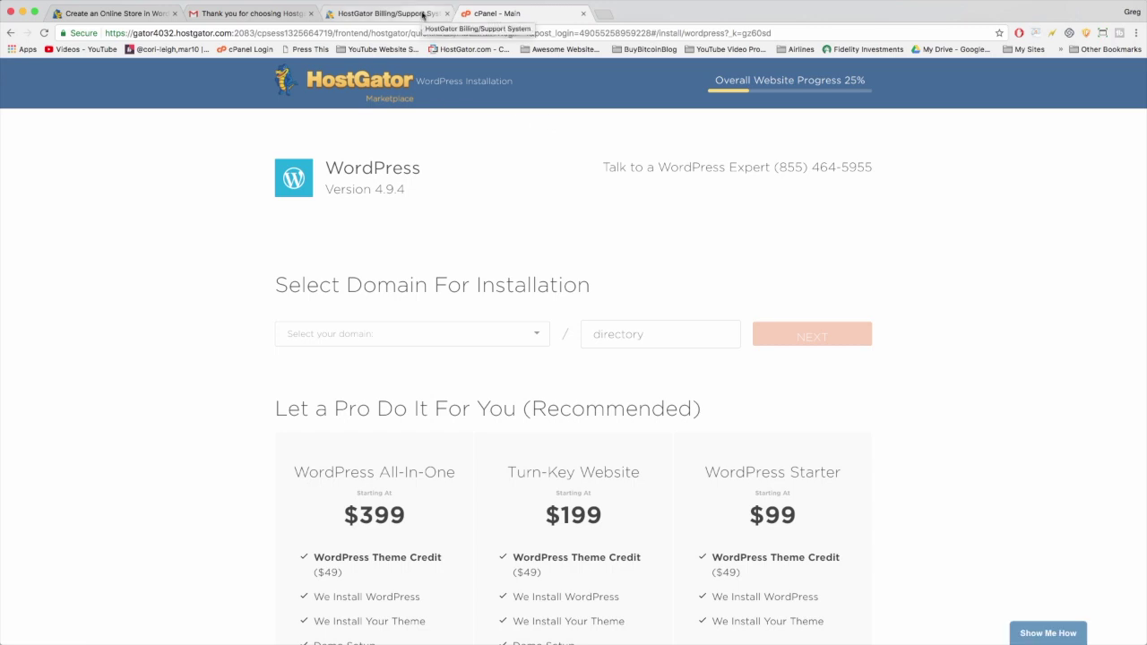
click(422, 14)
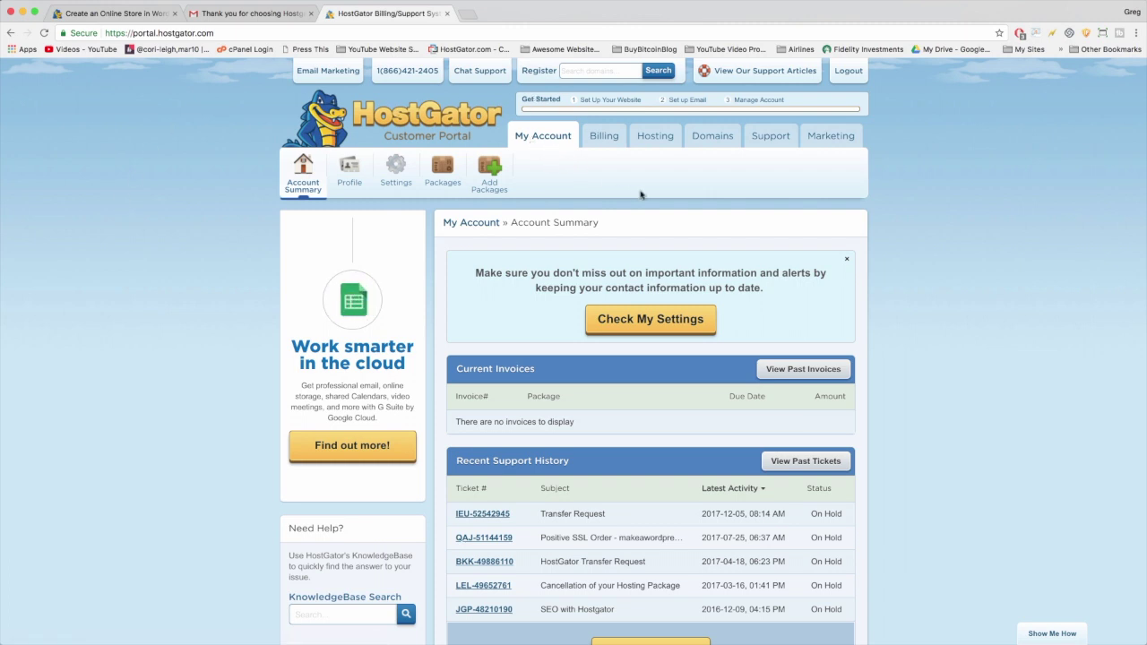
Step: From the Hosting section, launch Get Started with WordPress Today under Special Offers
click(659, 143)
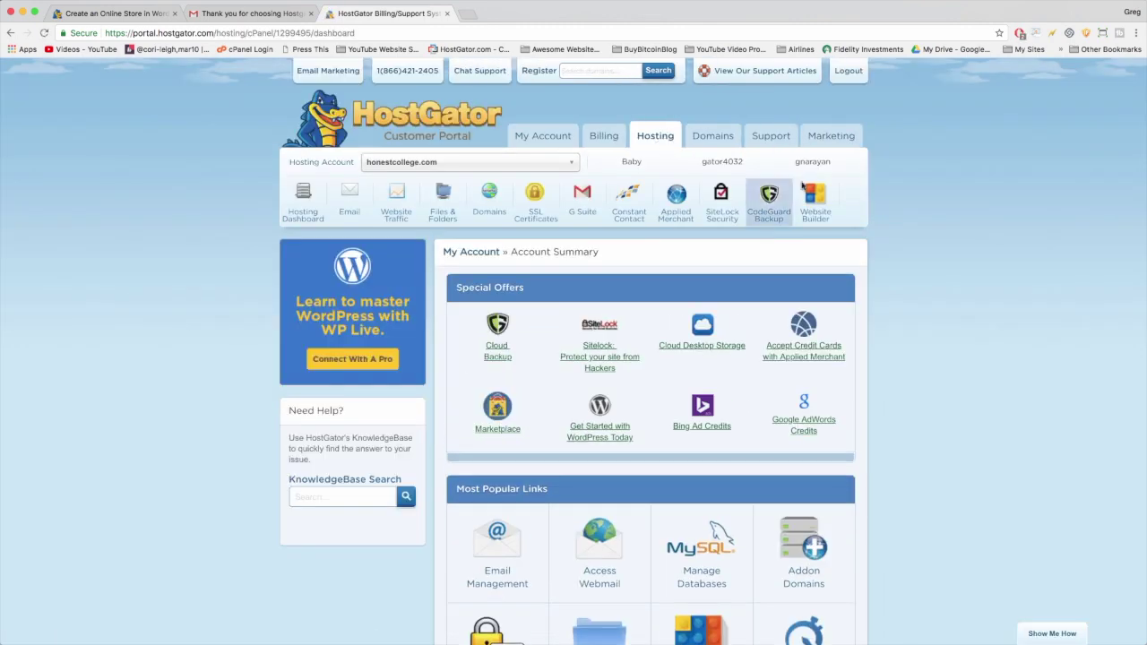
scroll(892, 231, down, 3)
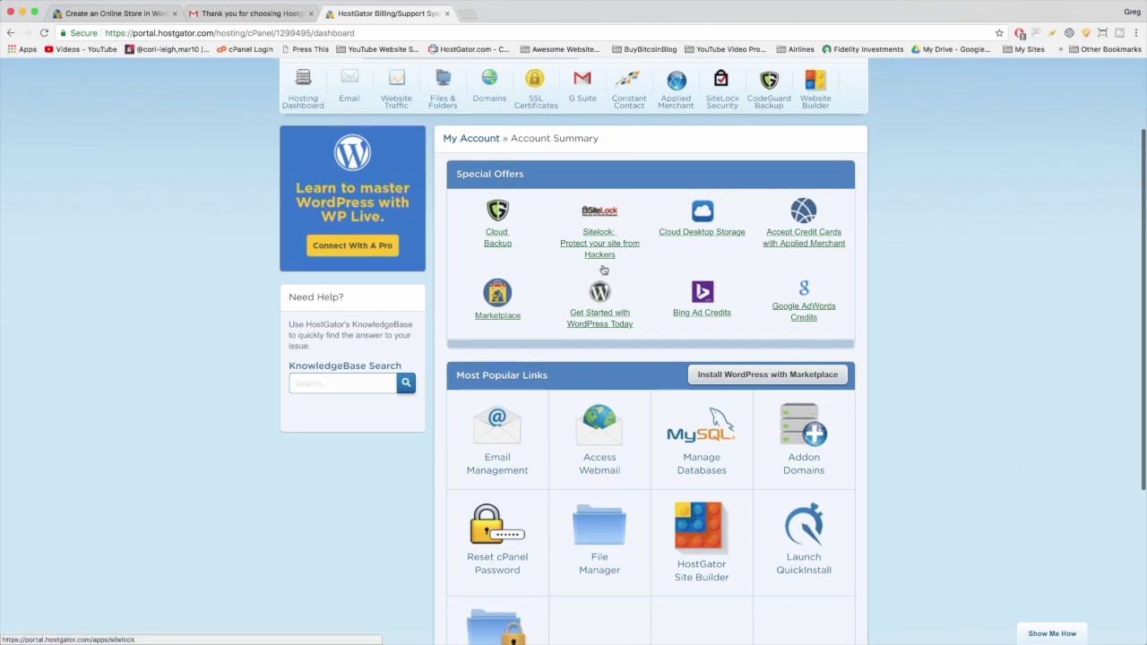
click(599, 317)
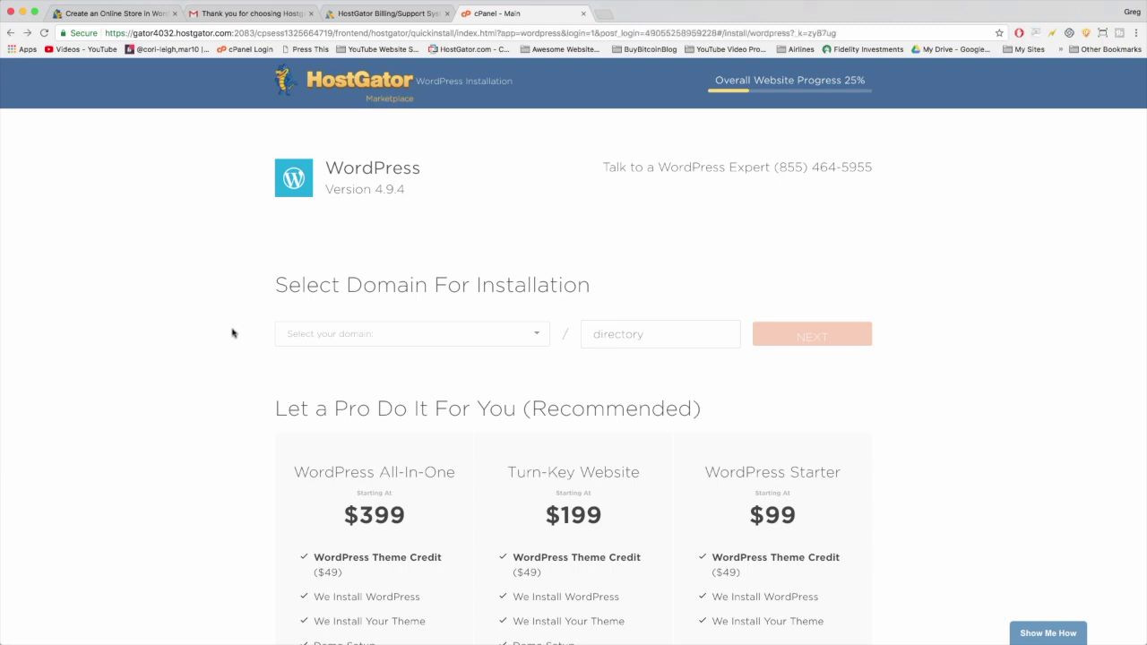
Step: Select makeawordpresswebsite.com as the WordPress install domain
drag(274, 285, 578, 305)
click(596, 301)
click(533, 336)
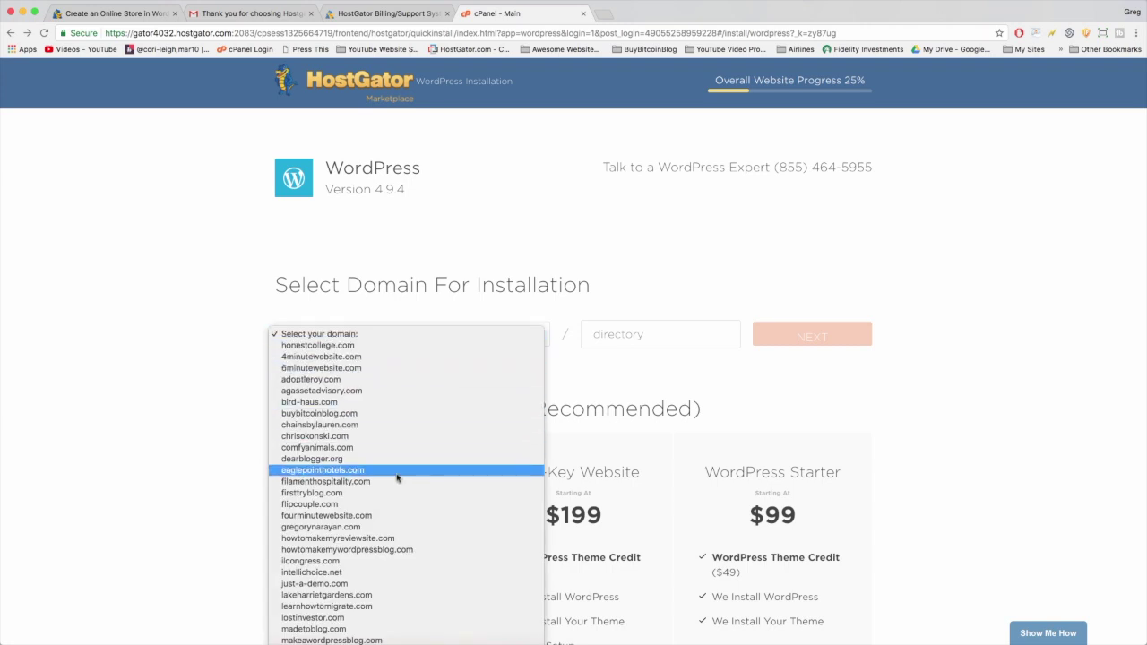
scroll(397, 477, down, 5)
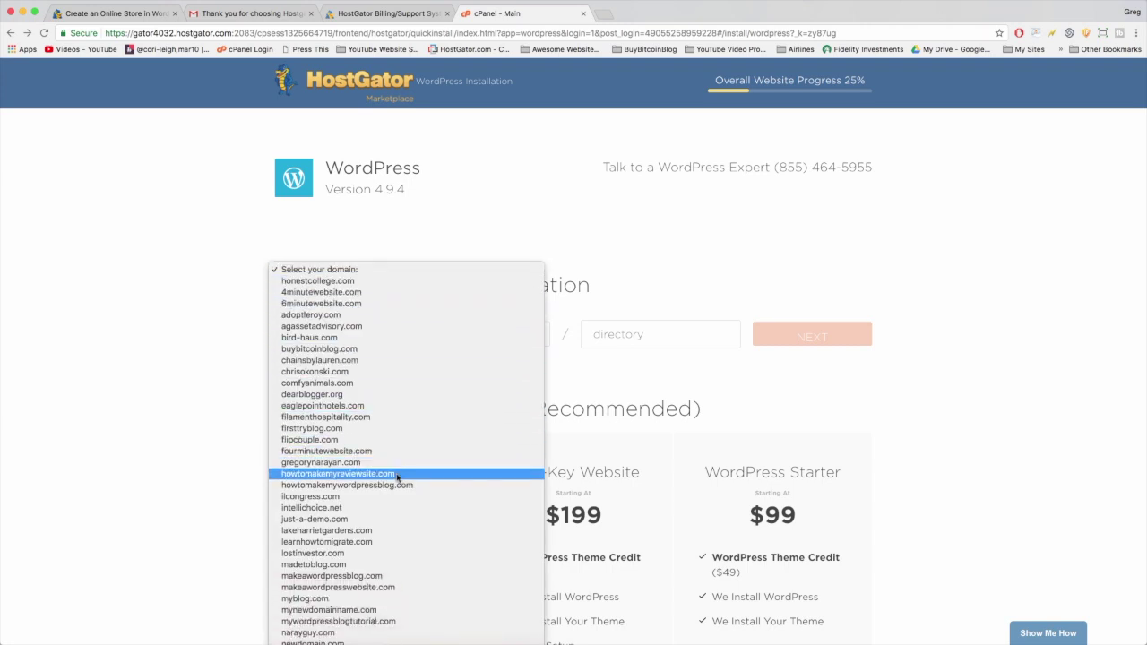
scroll(397, 477, down, 2)
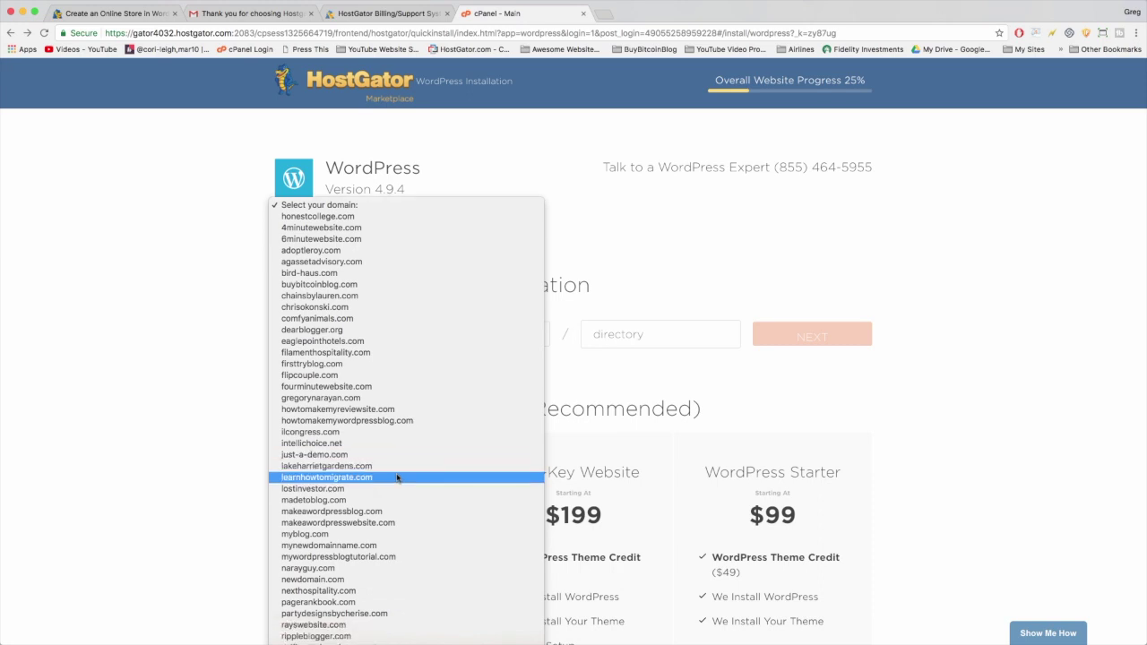
scroll(397, 477, down, 4)
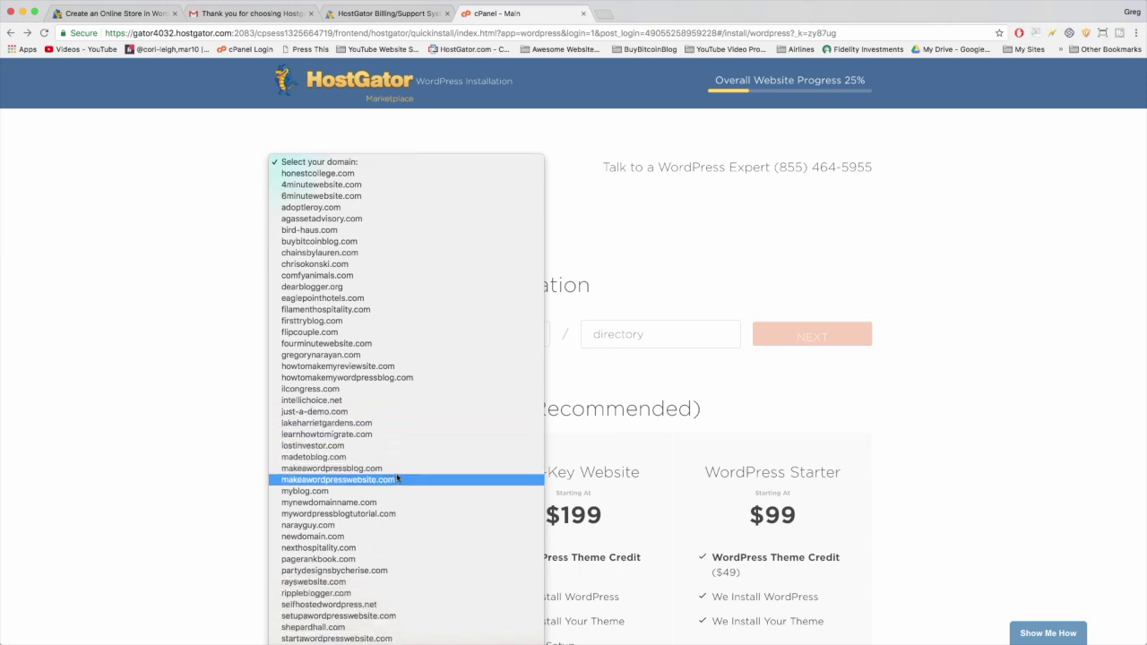
click(357, 481)
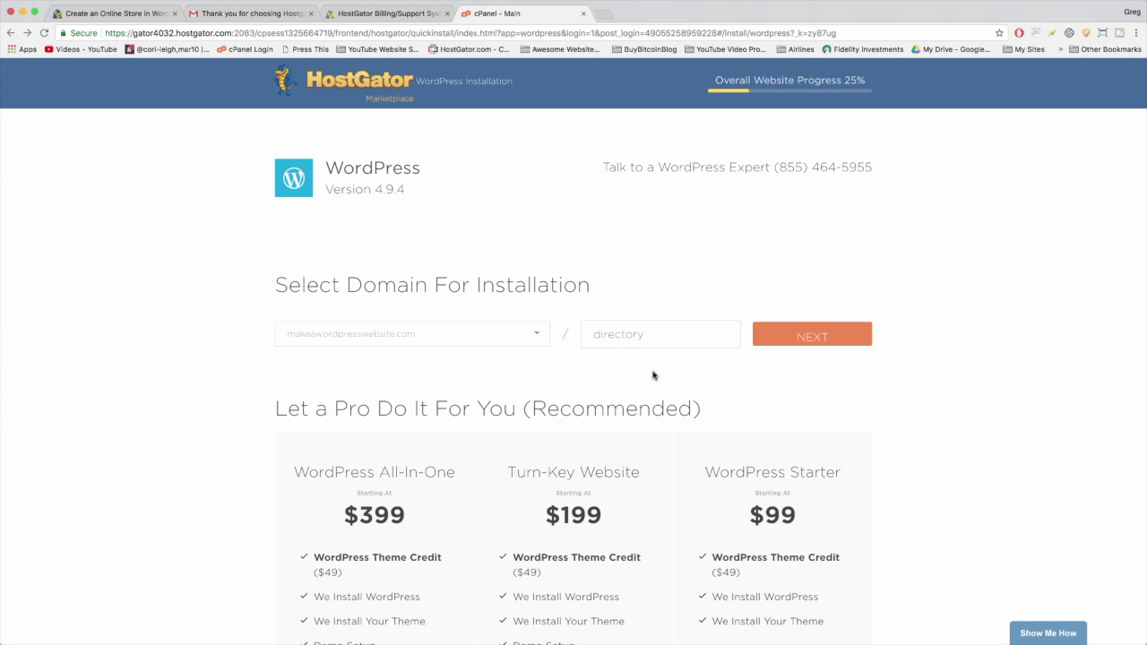
Step: Leave the install directory blank and continue to the install settings
scroll(653, 376, down, 3)
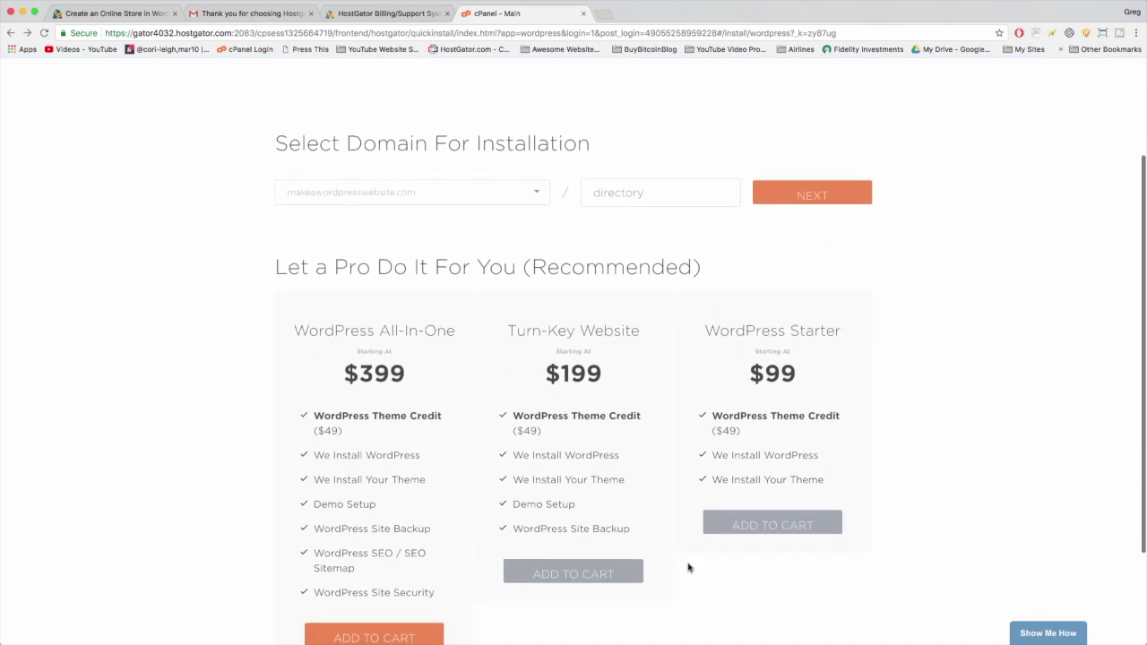
scroll(594, 541, down, 1)
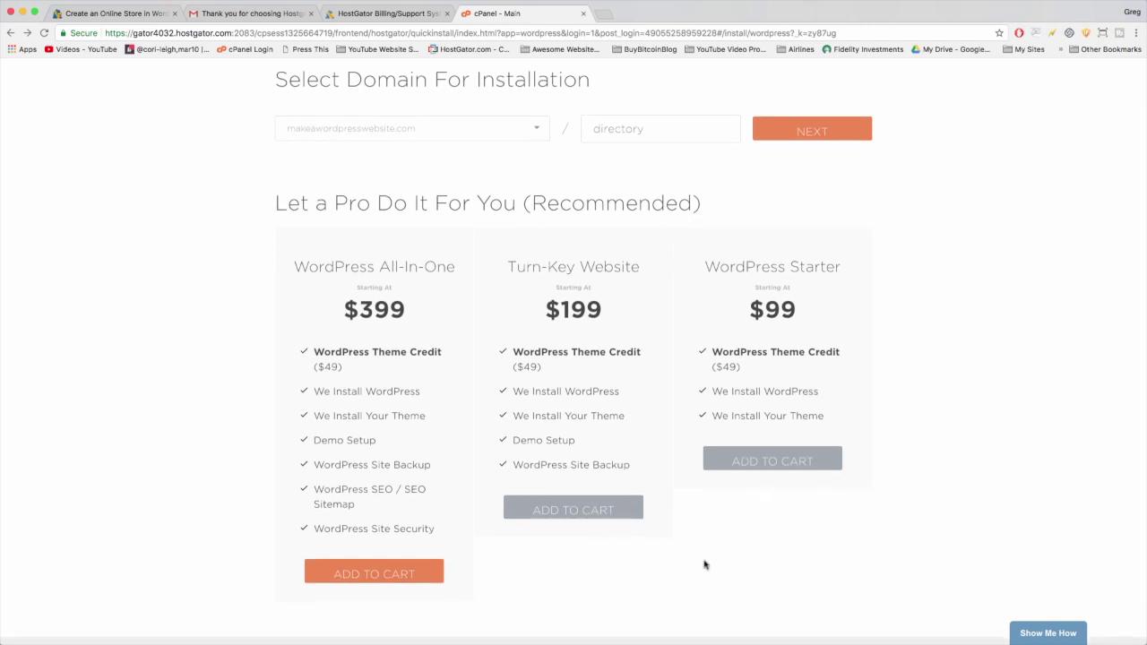
scroll(704, 564, down, 1)
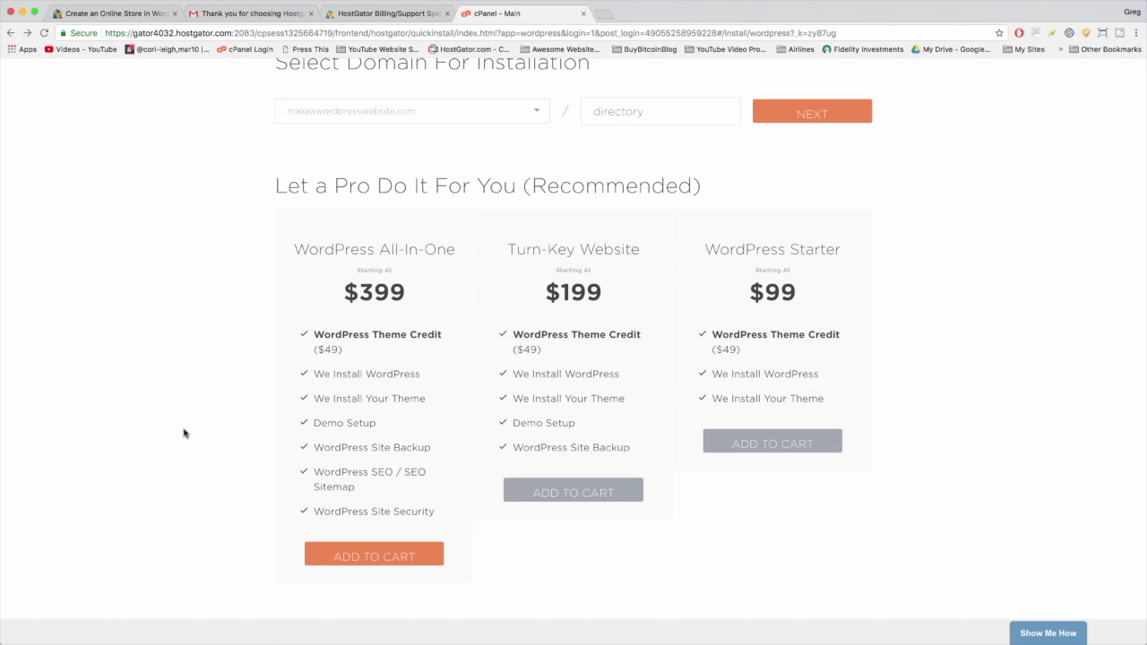
scroll(184, 434, up, 5)
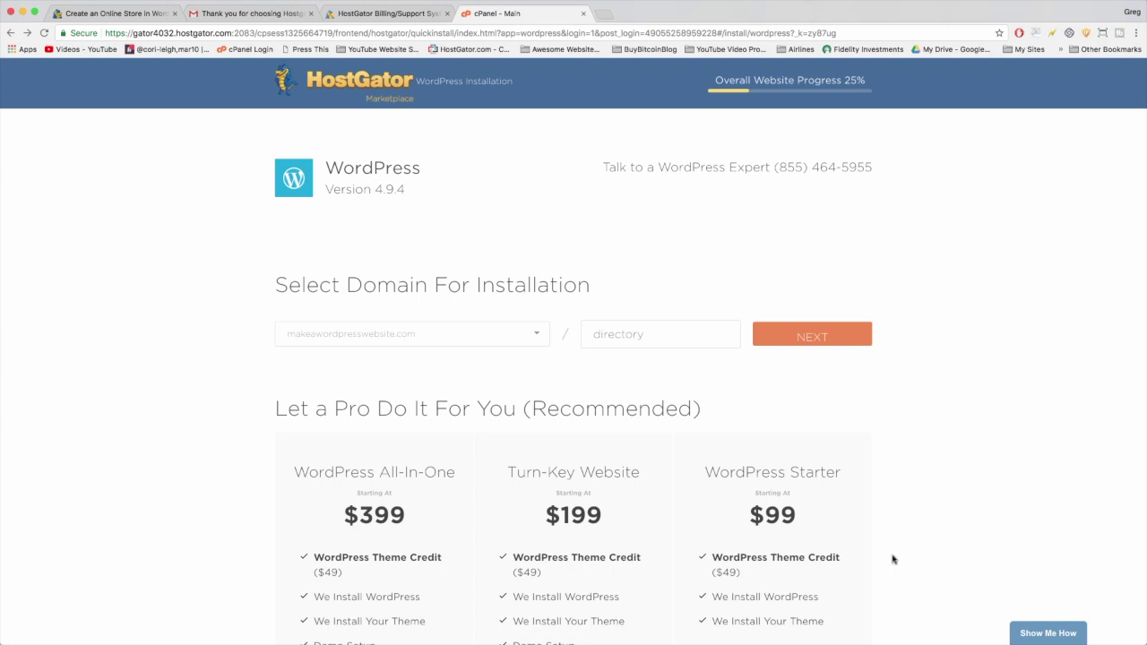
scroll(892, 559, down, 4)
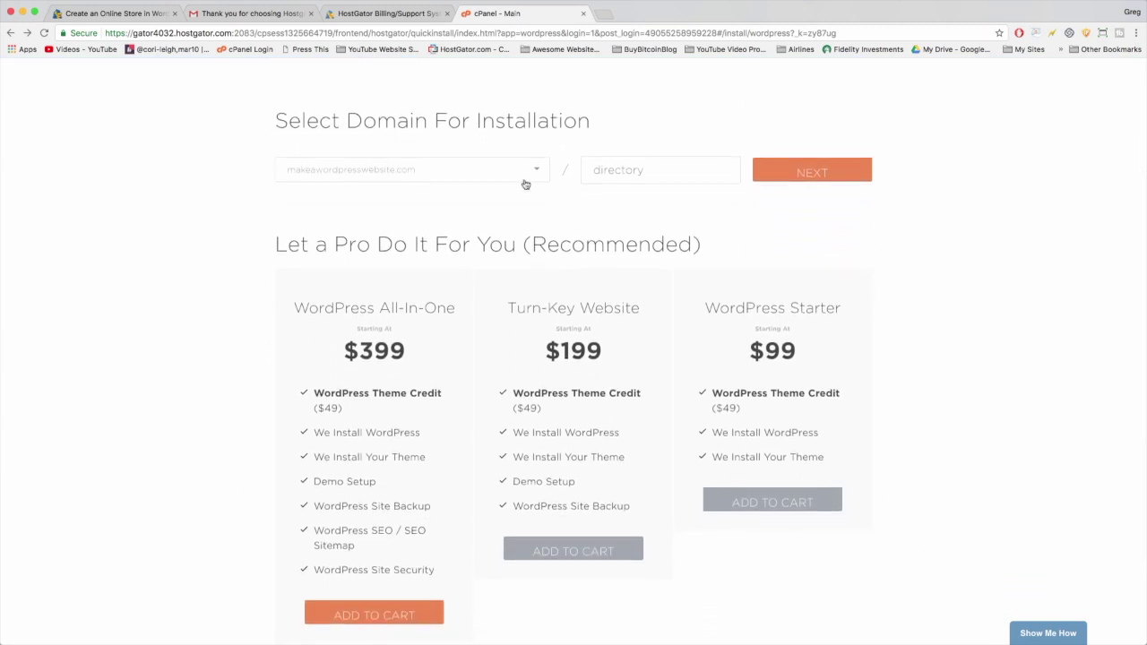
scroll(440, 263, down, 1)
scroll(459, 259, up, 4)
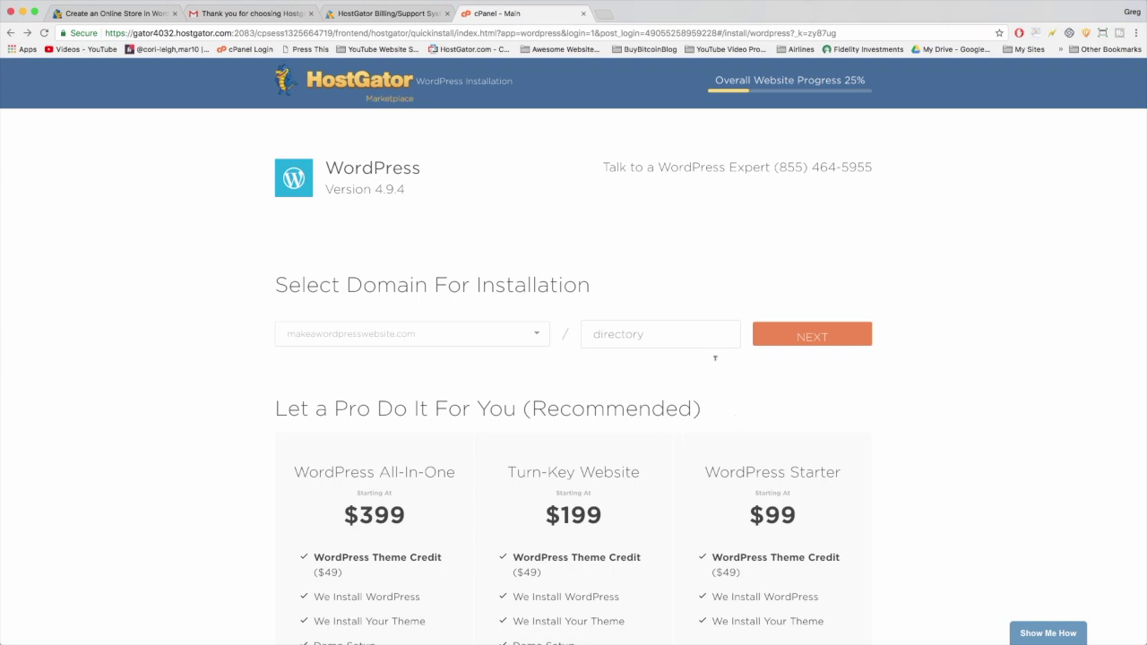
click(812, 338)
Step: Install WordPress titled 'Fun Beach Store' with the admin's username, name and e-mail, accepting the terms
click(306, 315)
text(Fun )
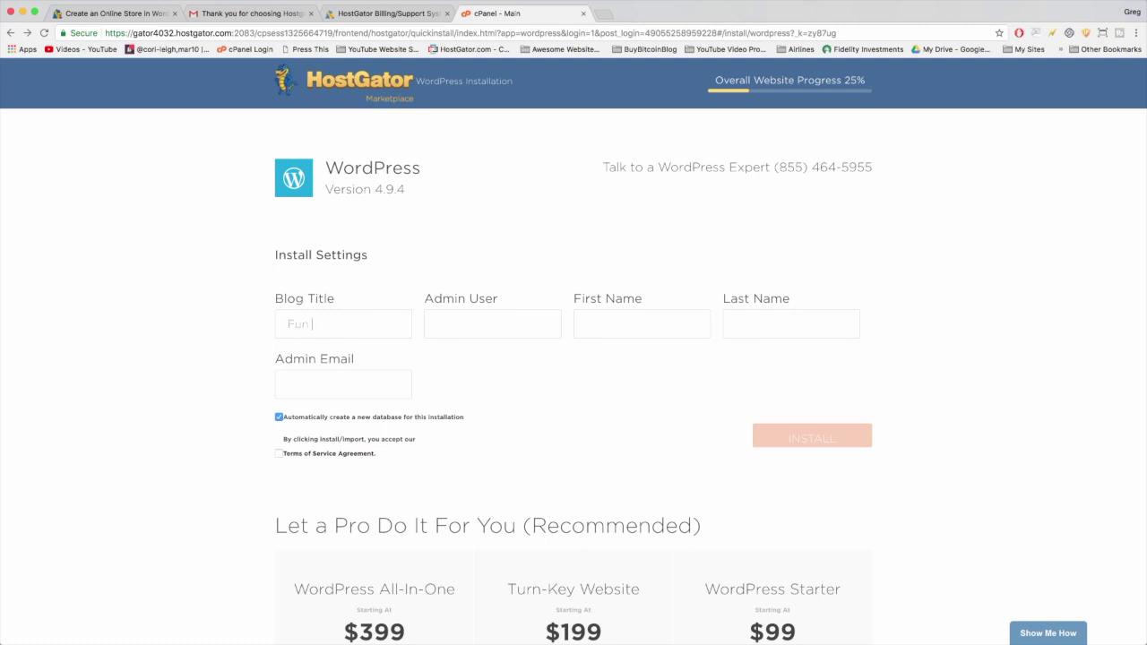
text(Beach StoreGreg)
click(581, 323)
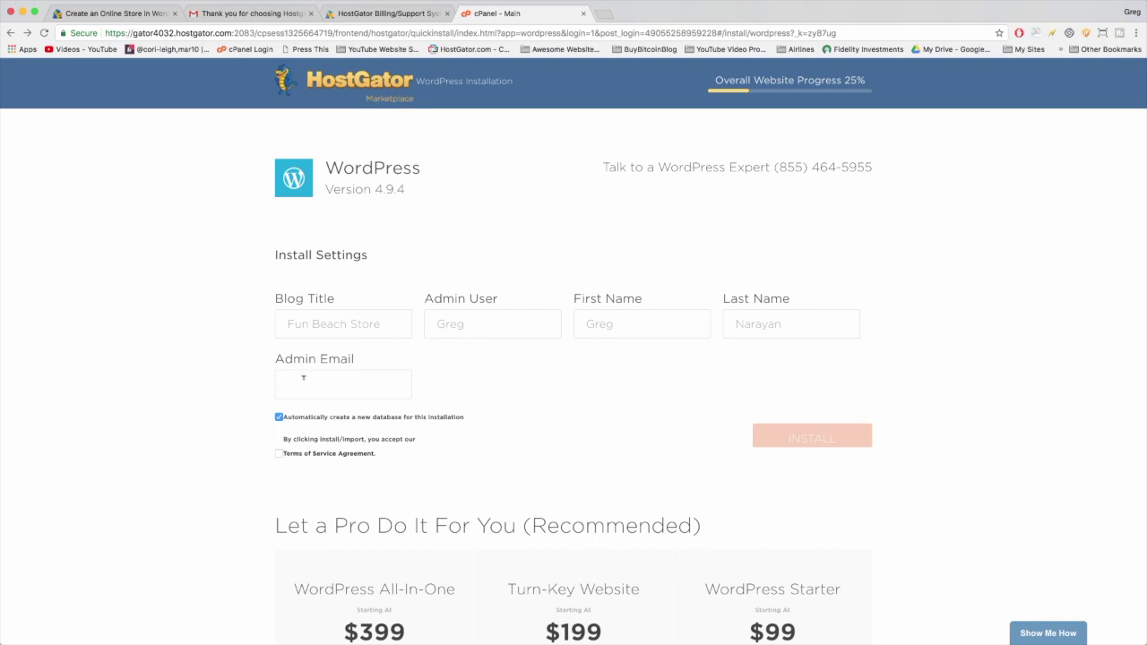
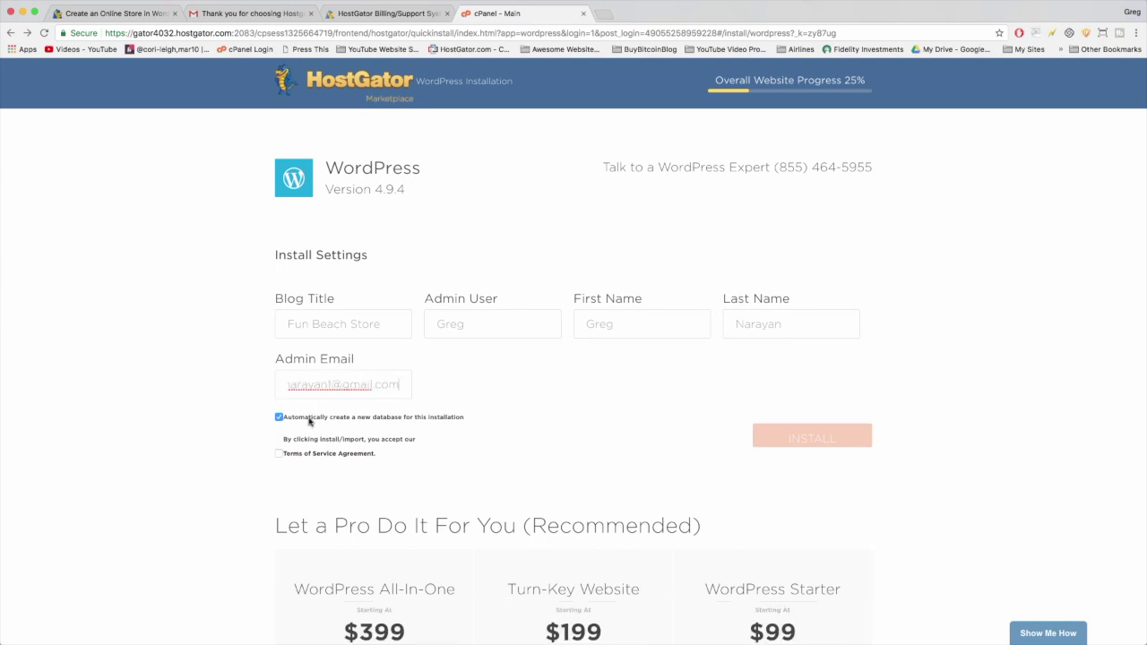
click(279, 454)
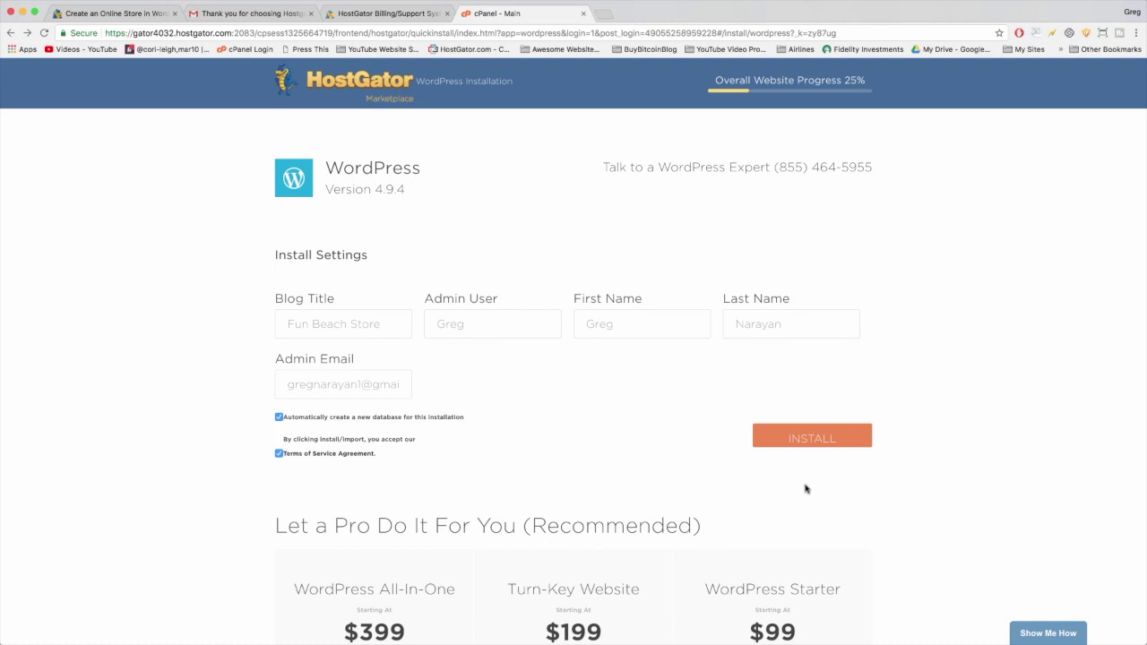
click(808, 438)
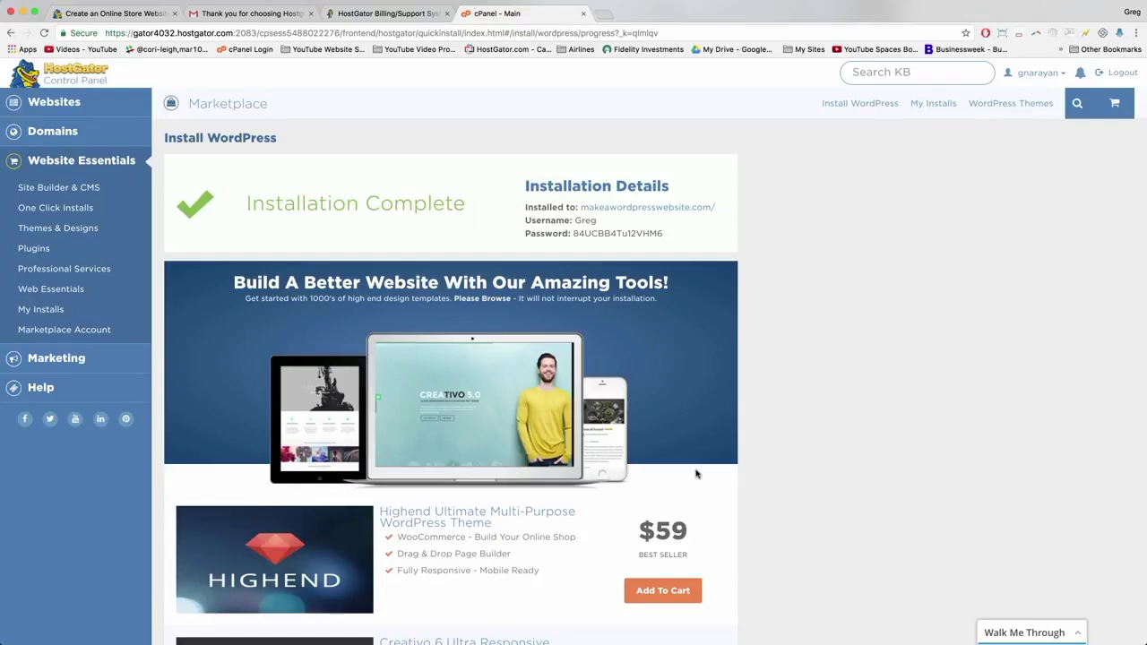
Step: Return to the Dear Blogger tutorial's post-install notes on passwords and nameservers
click(126, 12)
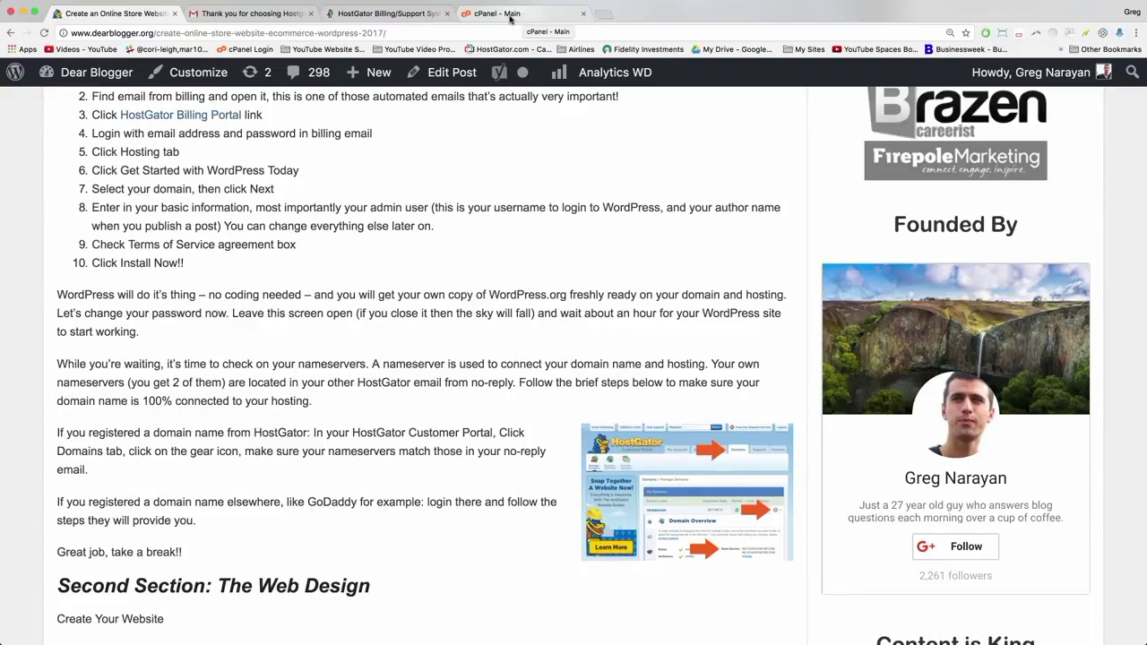
Step: Review the Installation Complete details in cPanel, then return to the tutorial article
click(365, 11)
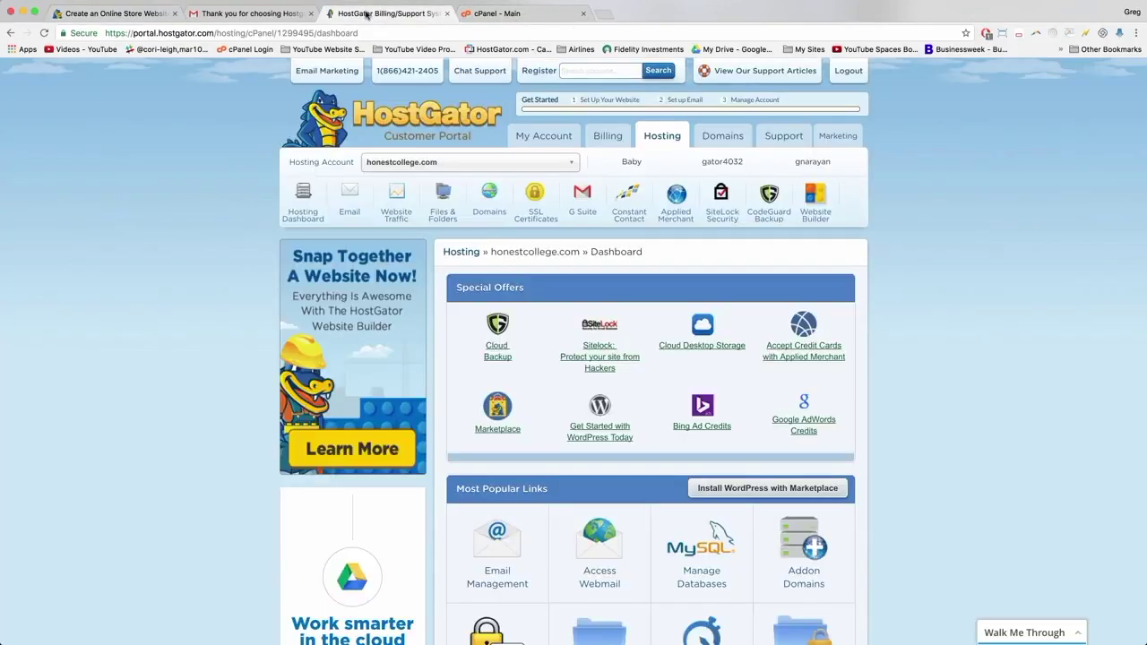
click(504, 12)
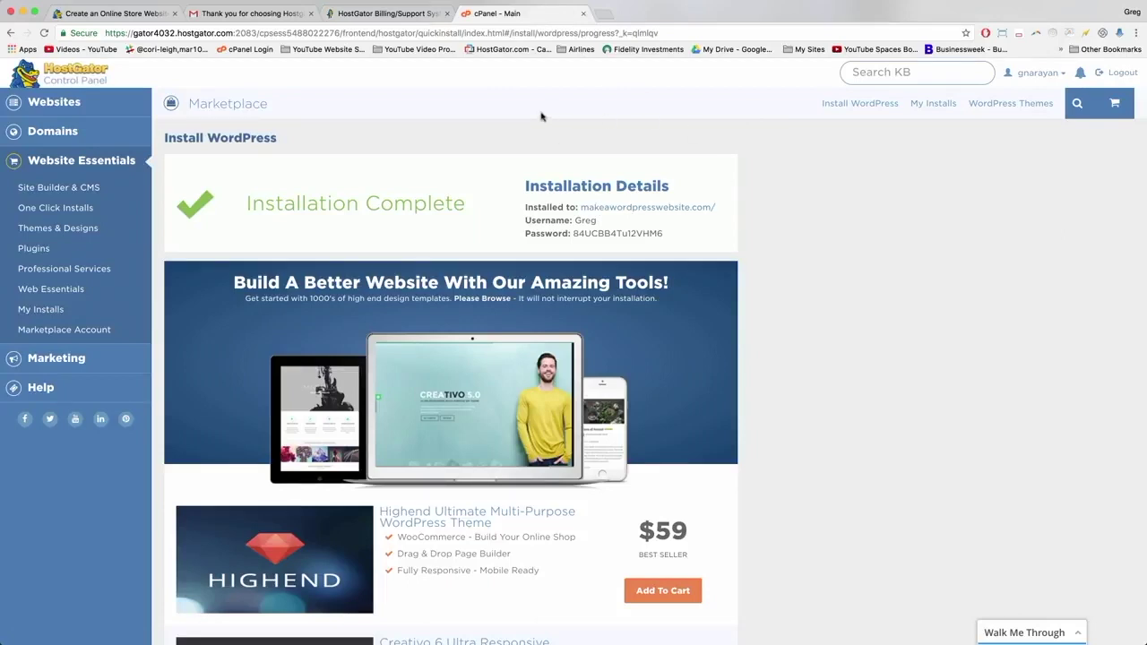
click(124, 15)
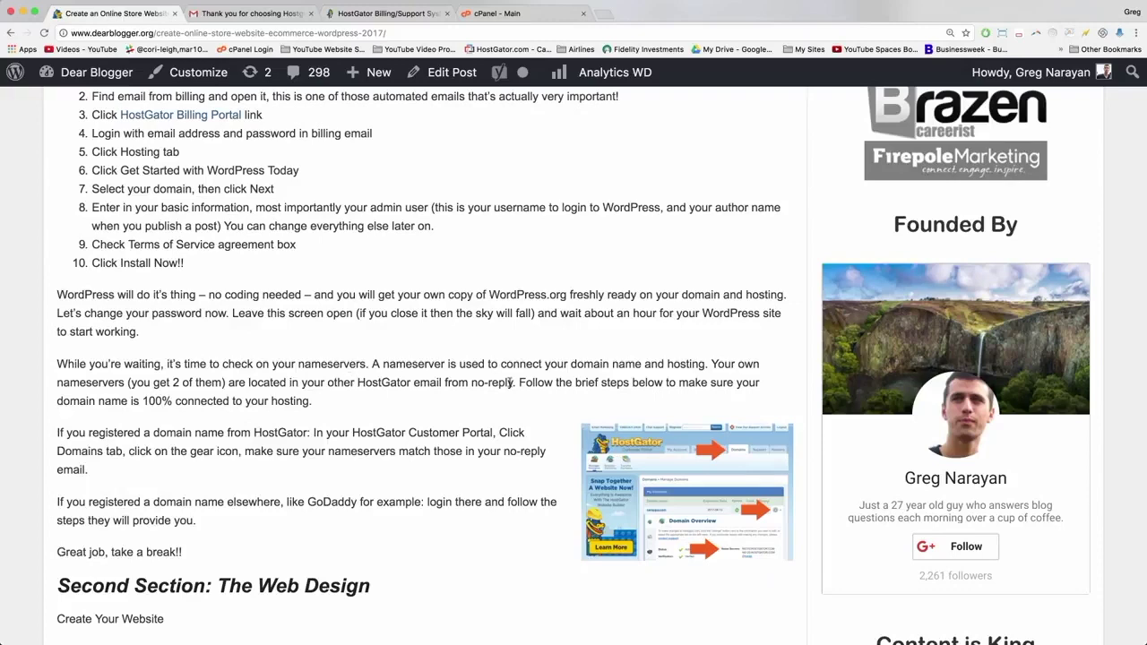
Step: Bring up the HostGator billing email in Gmail and move its tab to the first position
drag(511, 383, 470, 383)
click(513, 385)
click(244, 13)
drag(260, 12, 142, 15)
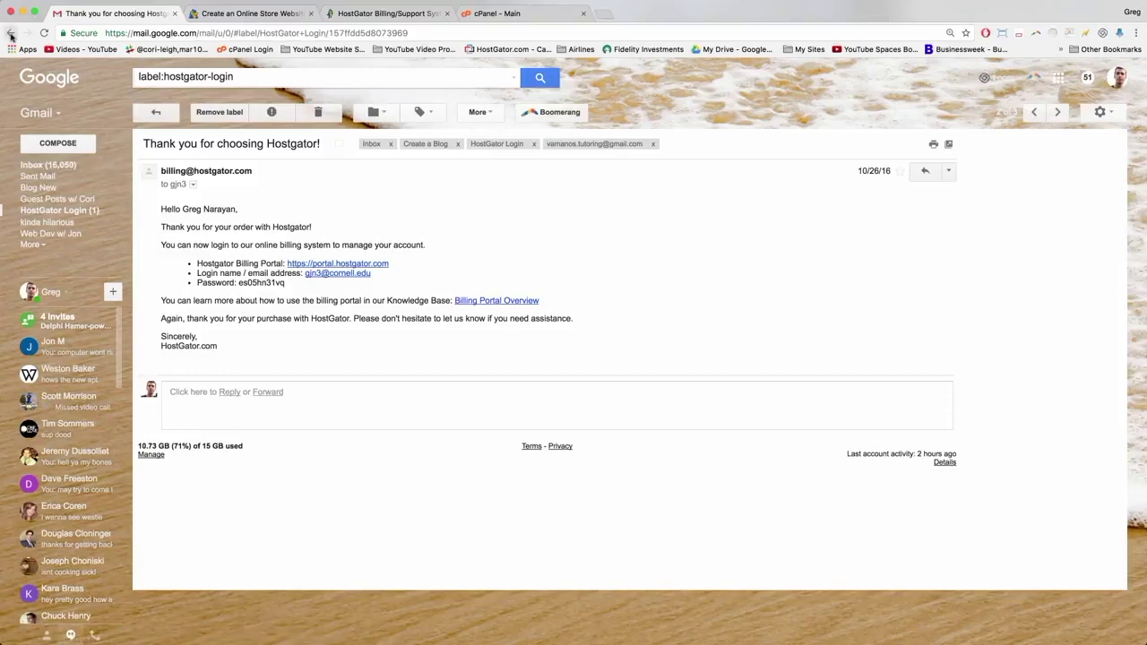
Step: Copy the two nameserver lines from the HostGator account info email
click(10, 32)
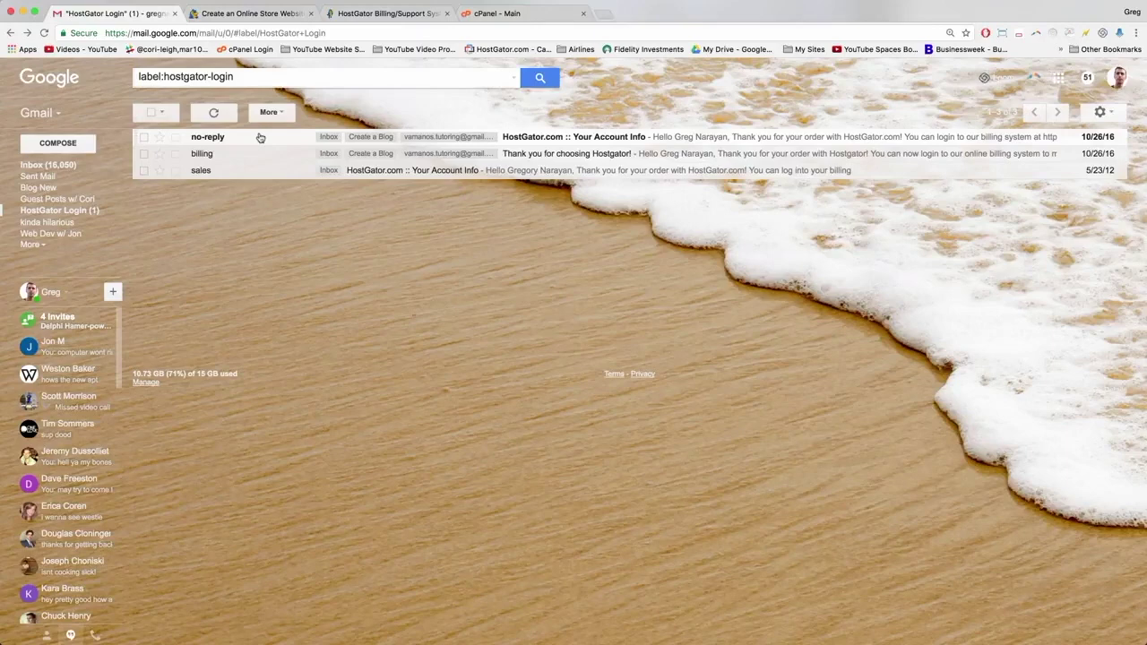
click(260, 137)
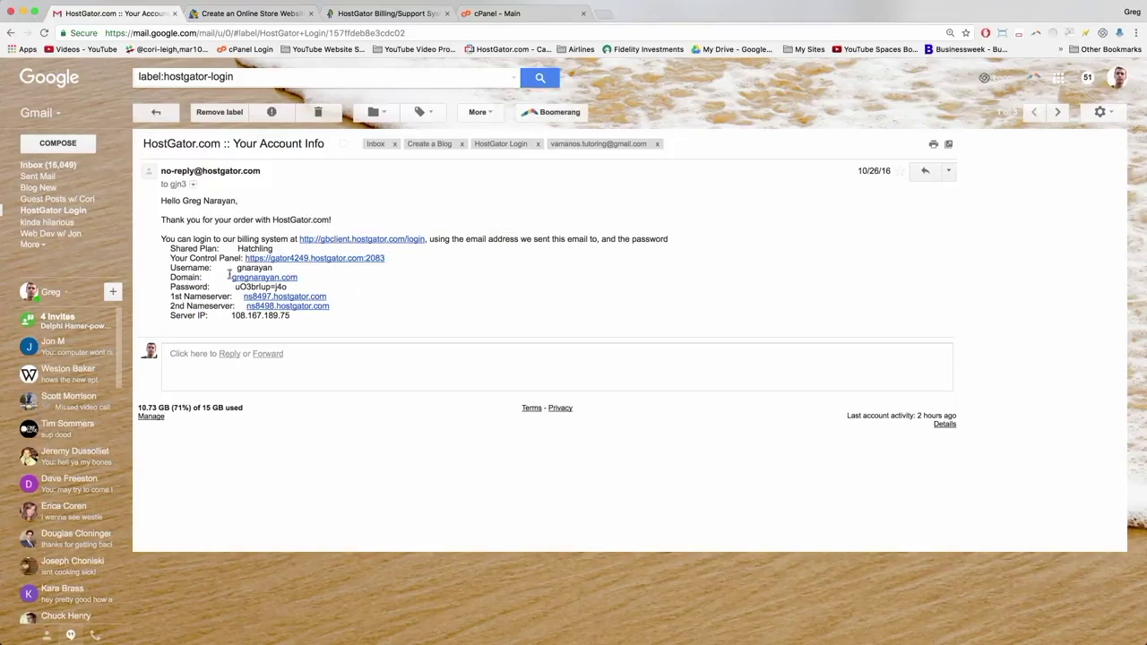
drag(339, 307, 164, 297)
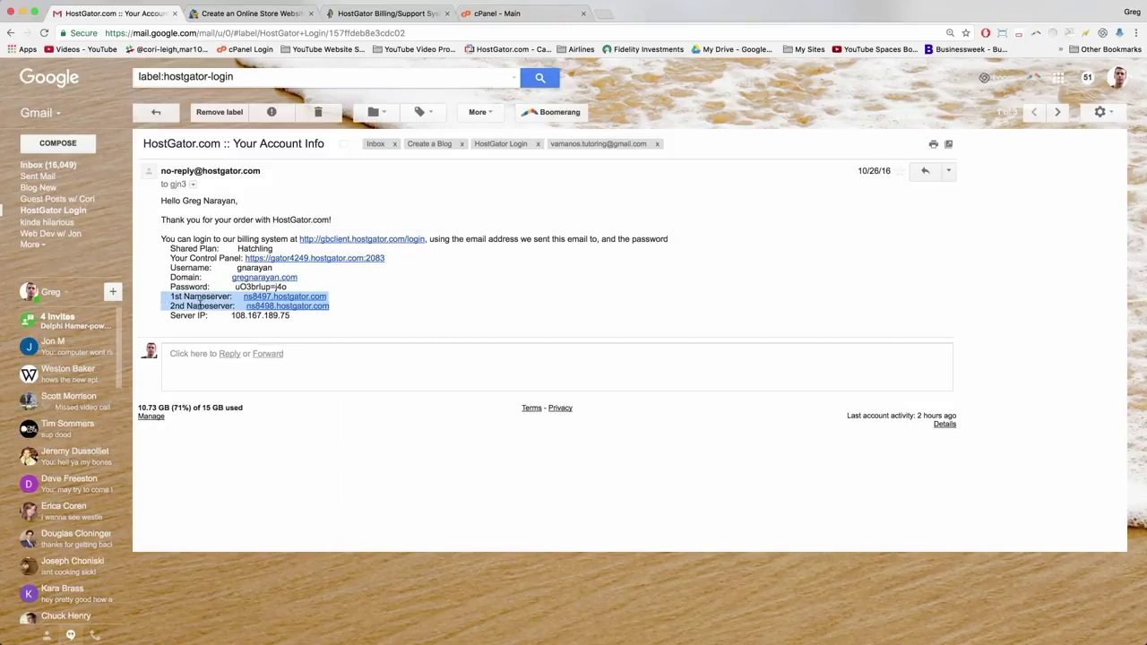
right_click(199, 303)
click(218, 329)
click(550, 280)
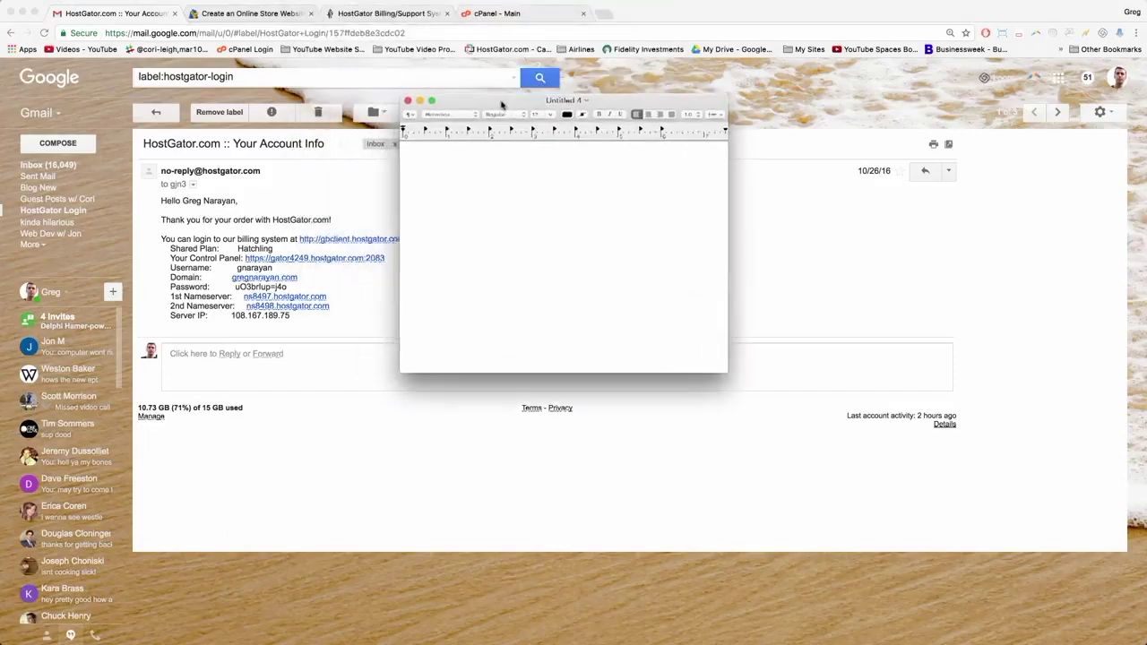
Step: Paste the nameservers into a blank TextEdit note, then go back to the blog tutorial tab
right_click(496, 173)
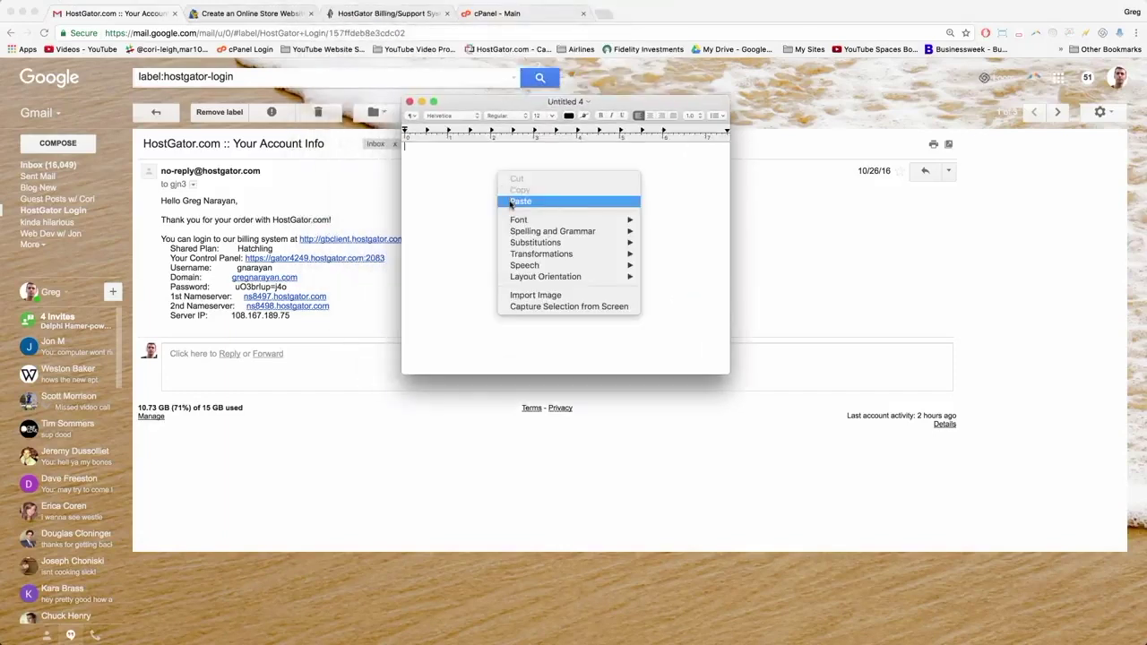
click(511, 202)
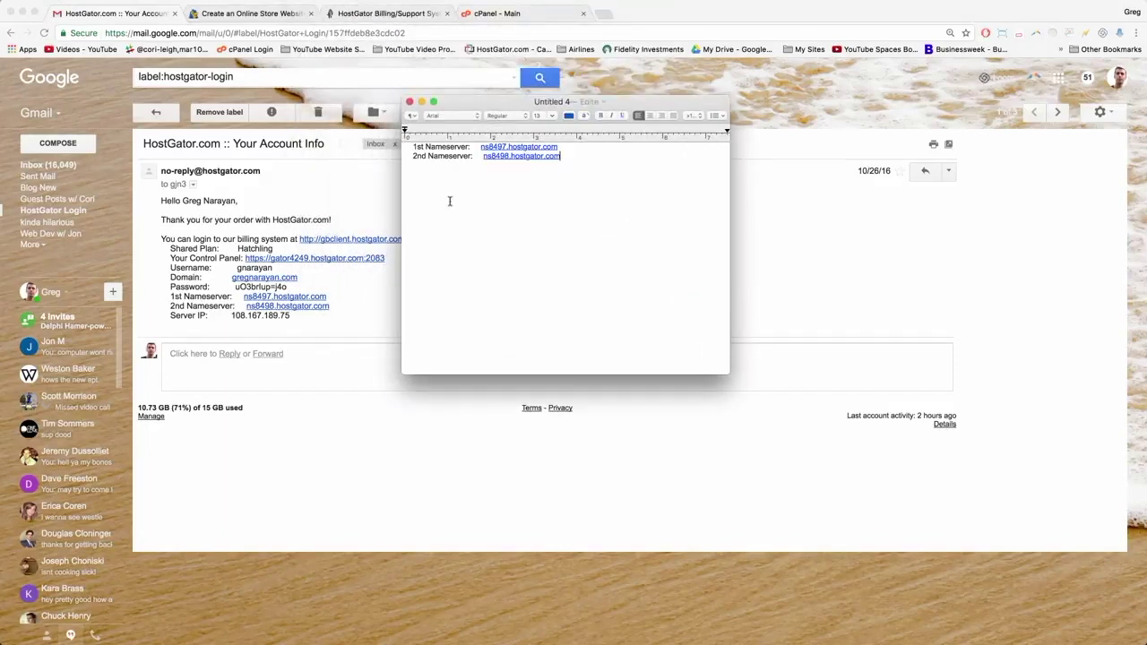
click(367, 199)
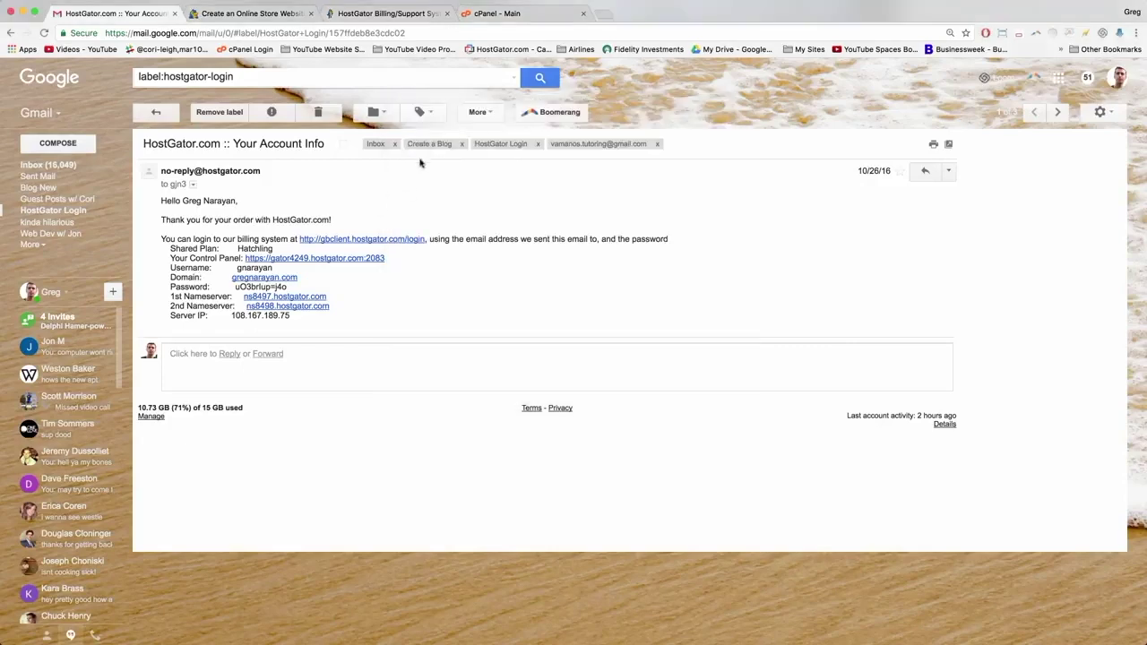
key(ctrl+Tab)
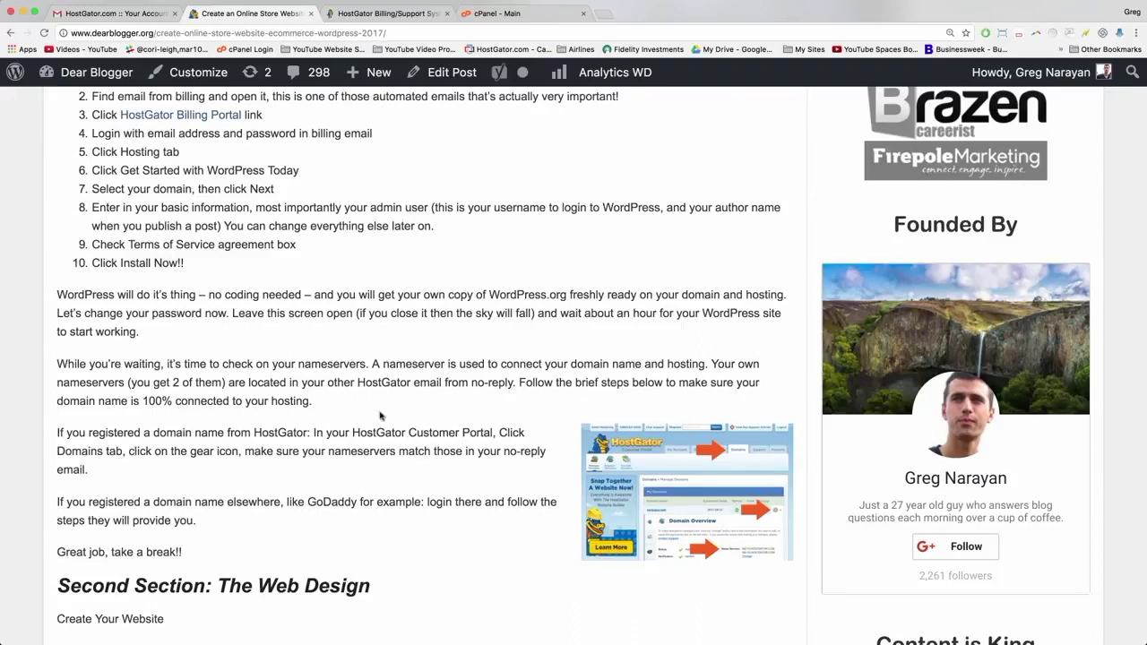
Step: View the tutorial's nameserver screenshot, then open the Domains page in the HostGator portal
click(670, 458)
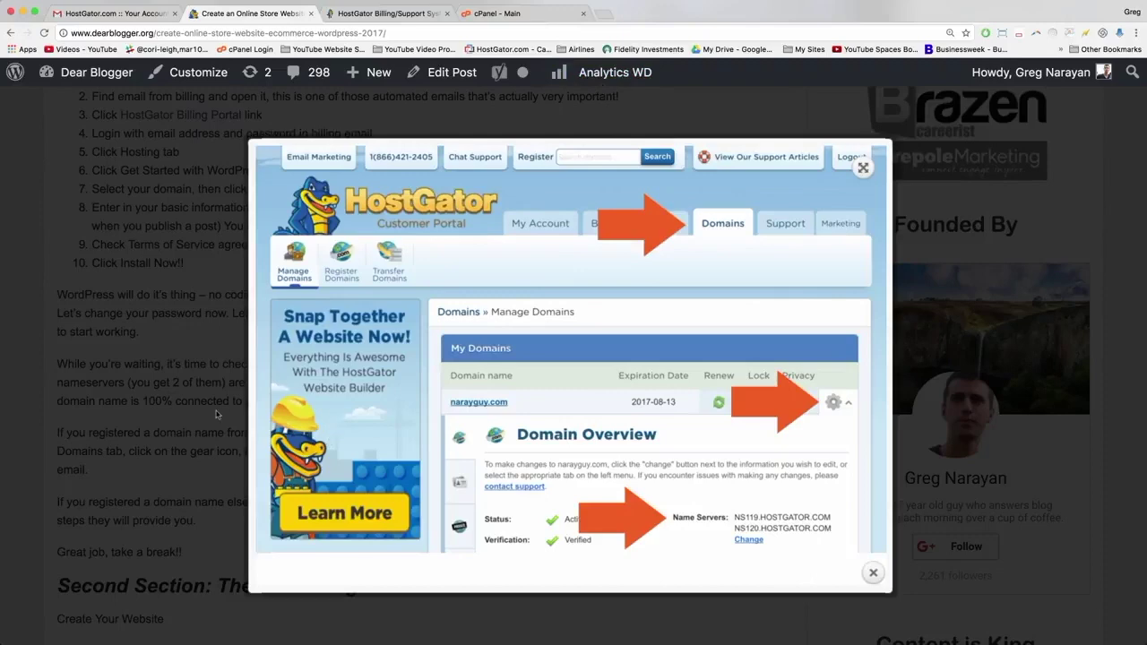
click(220, 324)
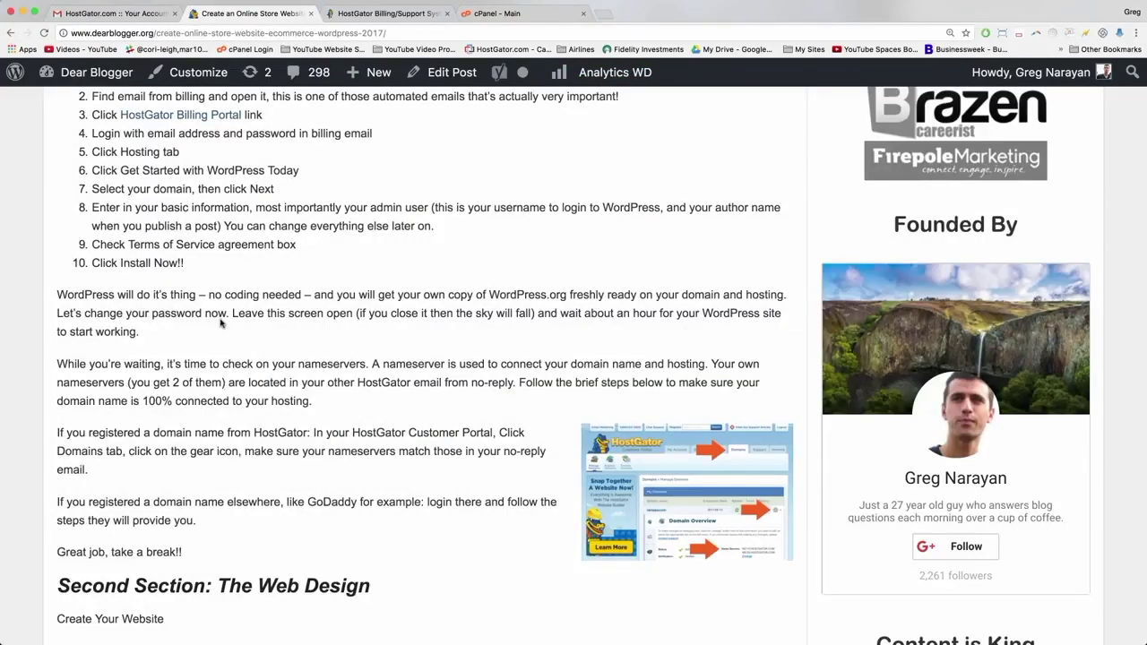
click(390, 14)
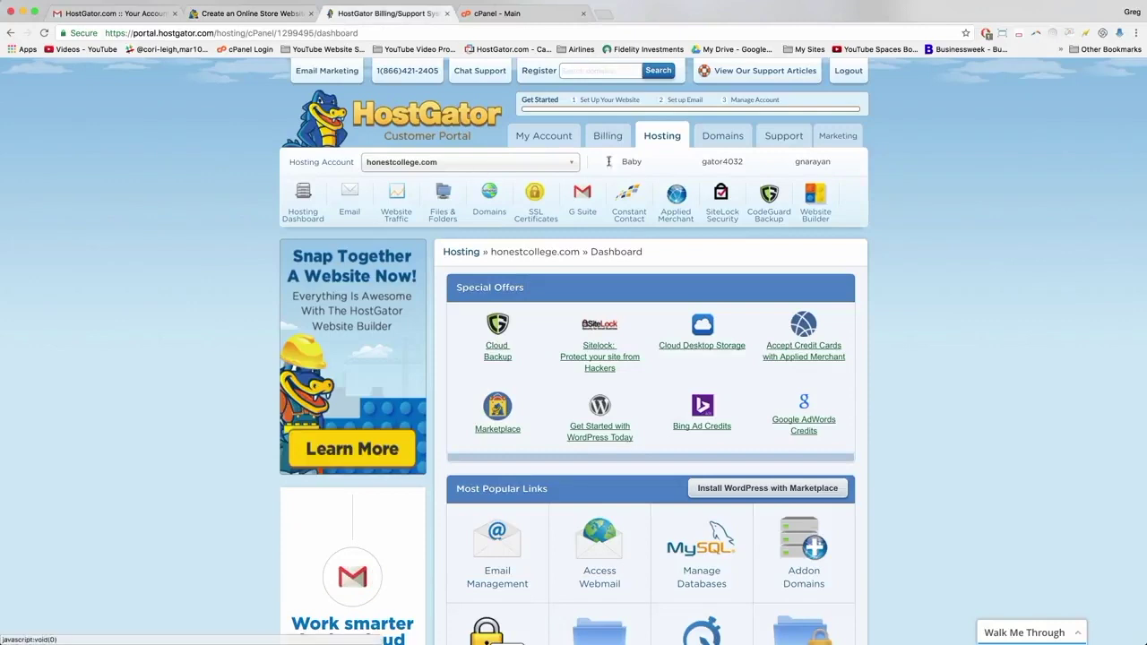
click(718, 141)
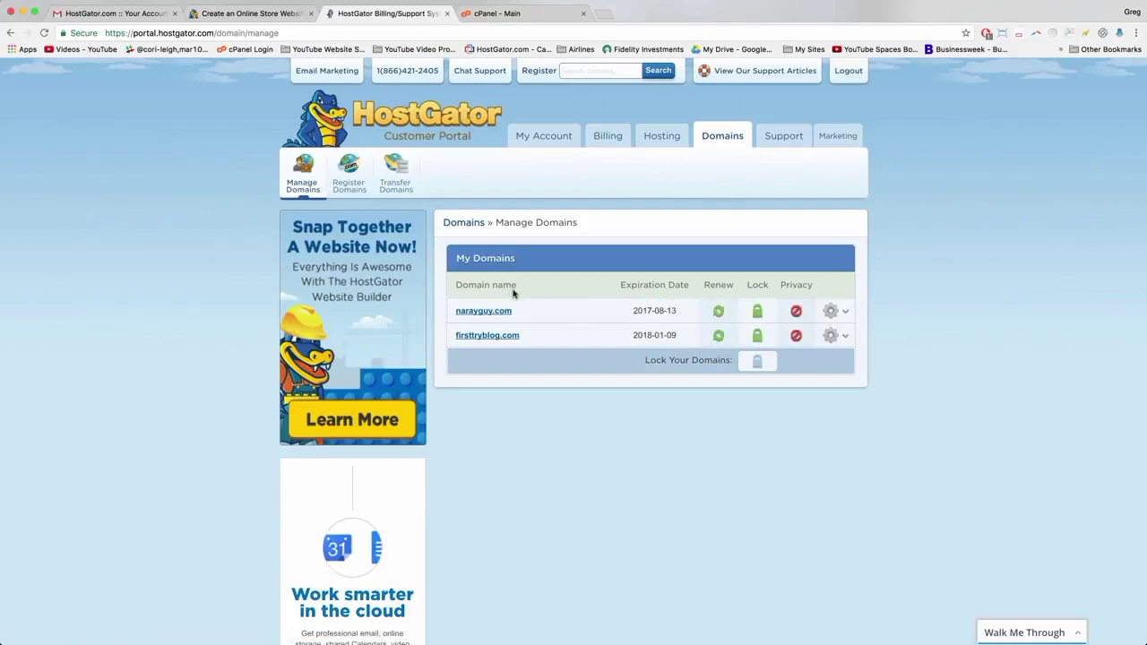
Step: Expand narayguy.com's details and compare its ns119/ns120 nameservers with the account email's
click(845, 311)
scroll(712, 339, down, 3)
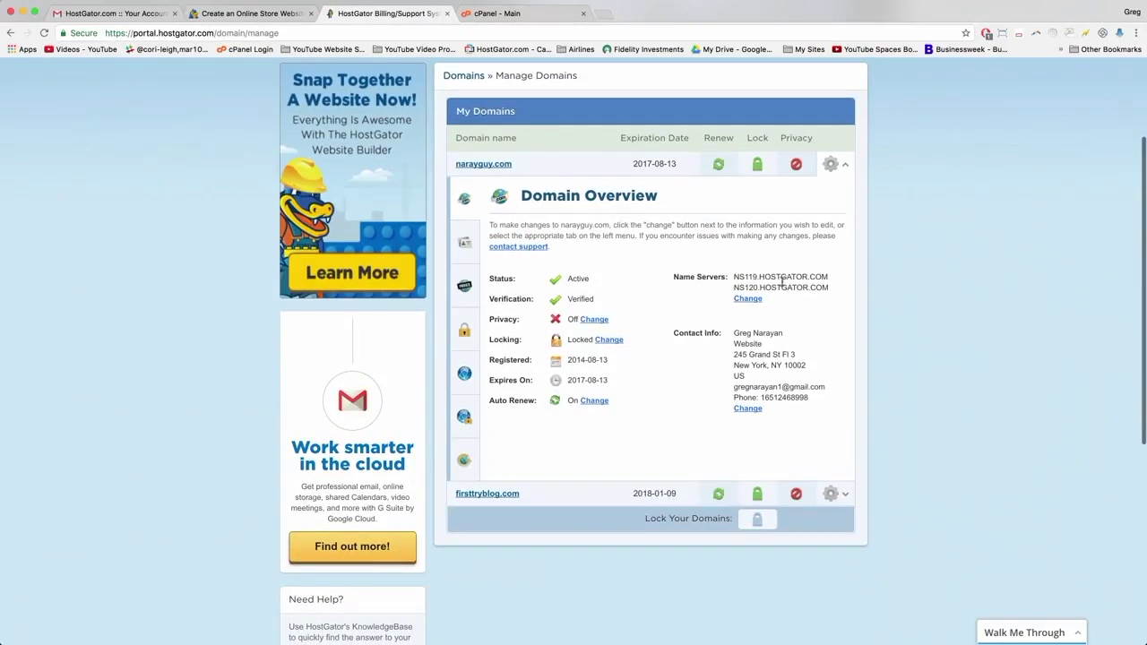
click(112, 13)
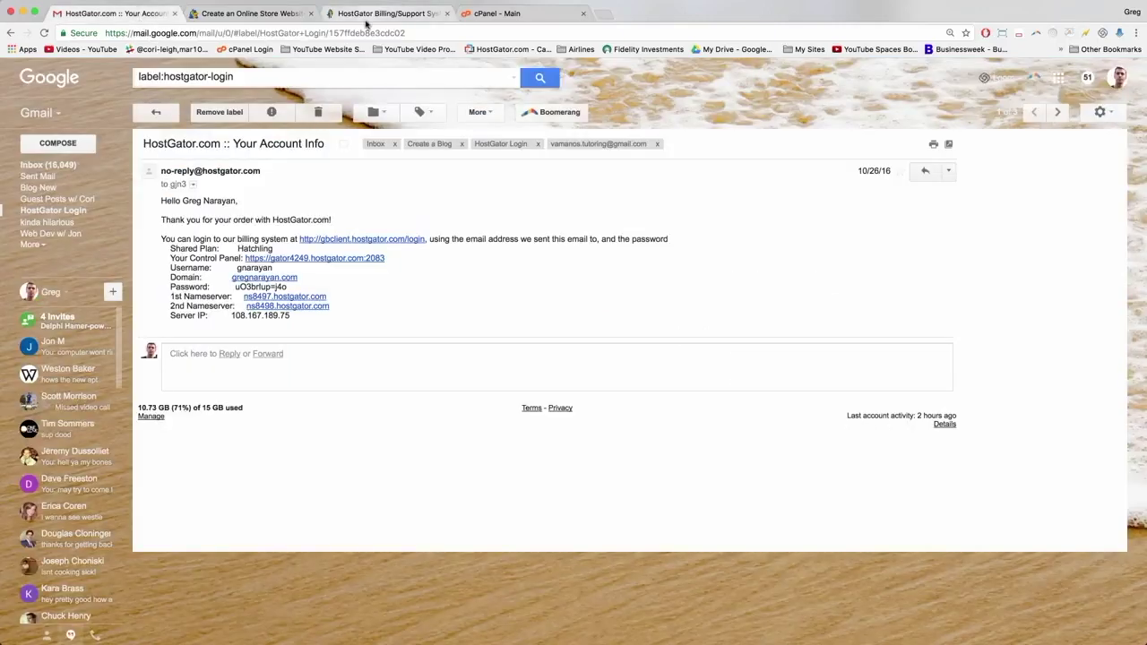
click(395, 14)
Step: Open narayguy.com's Name Servers form and replace Name Server 1 with ns8497.hostgator.com from the note
click(748, 299)
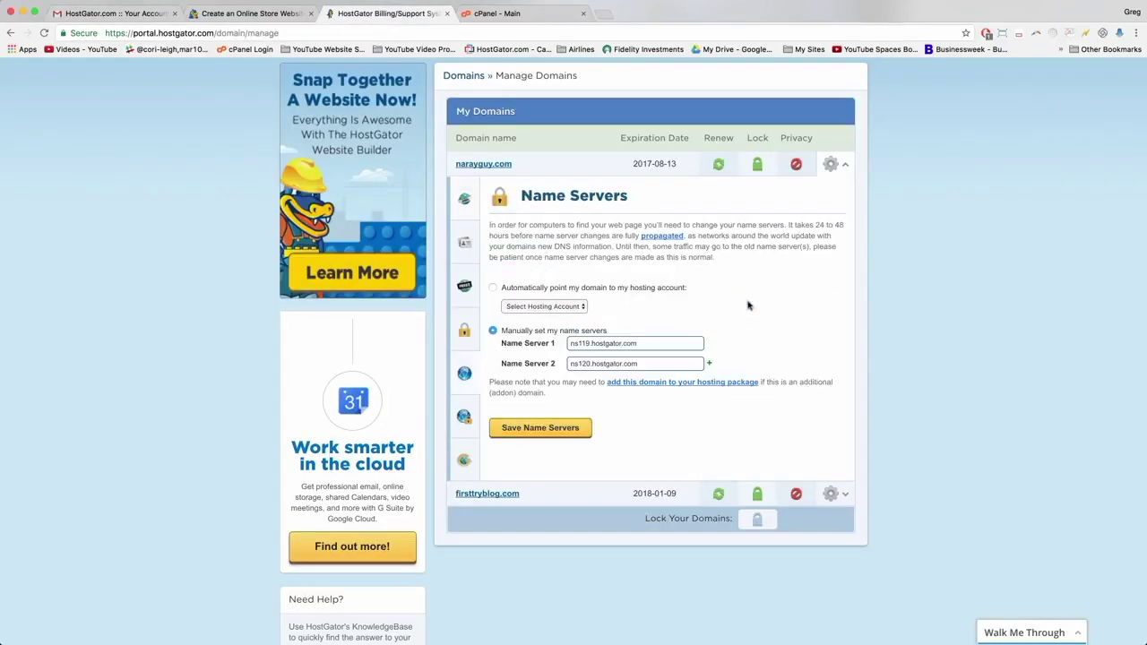
drag(641, 343, 549, 347)
drag(645, 363, 577, 364)
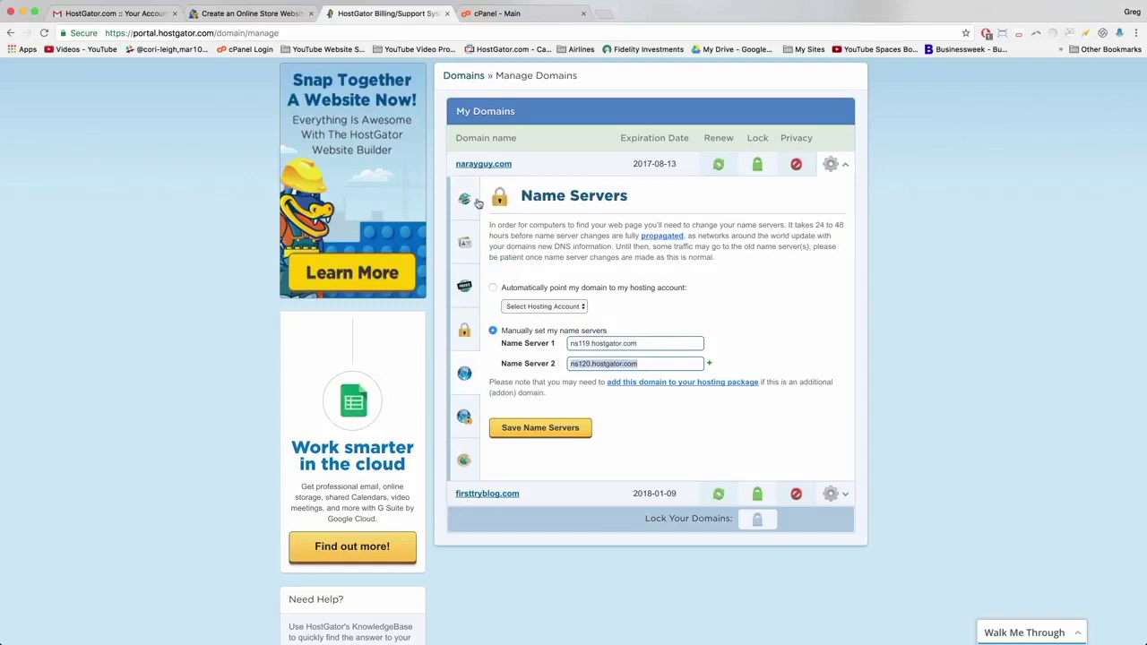
click(112, 15)
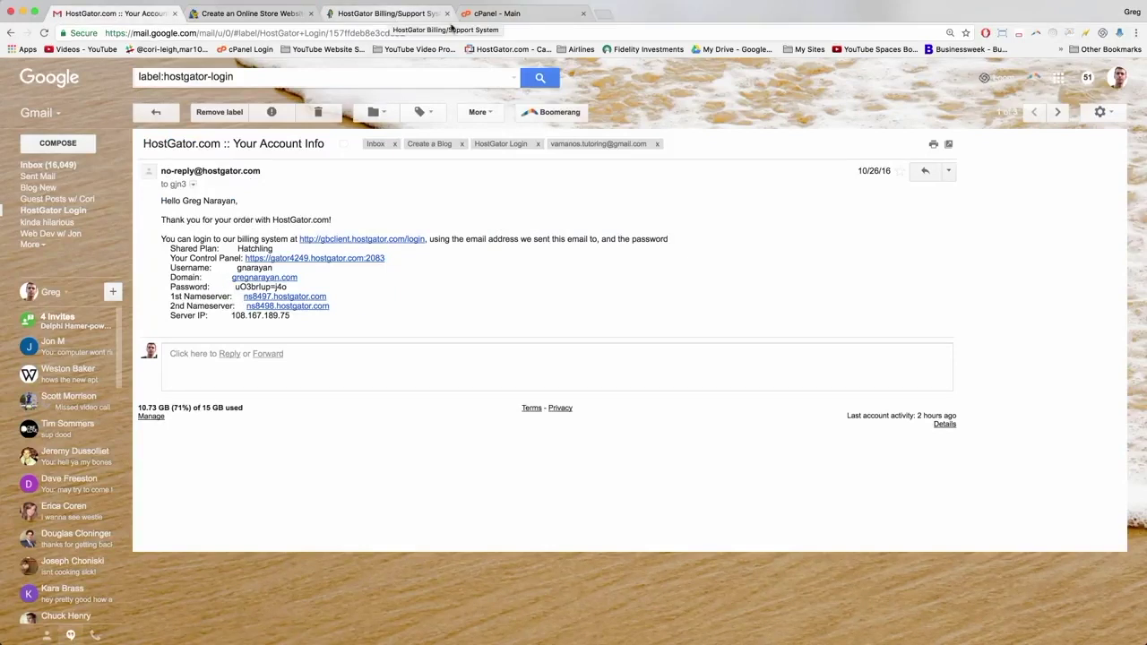
key(super+Tab)
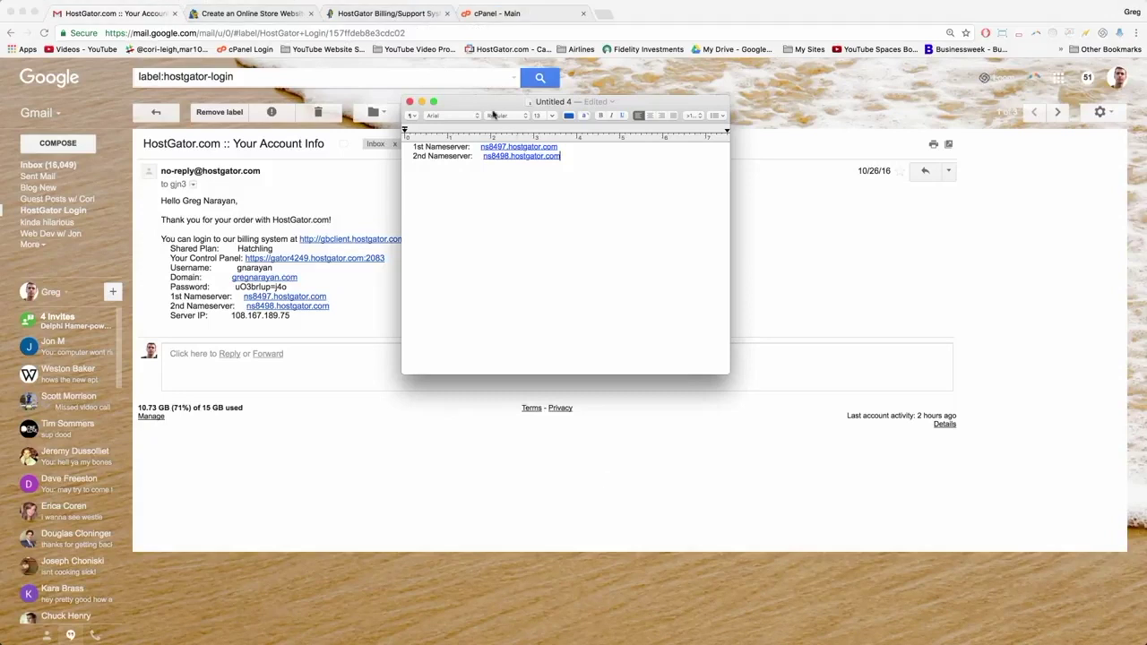
drag(564, 147, 485, 145)
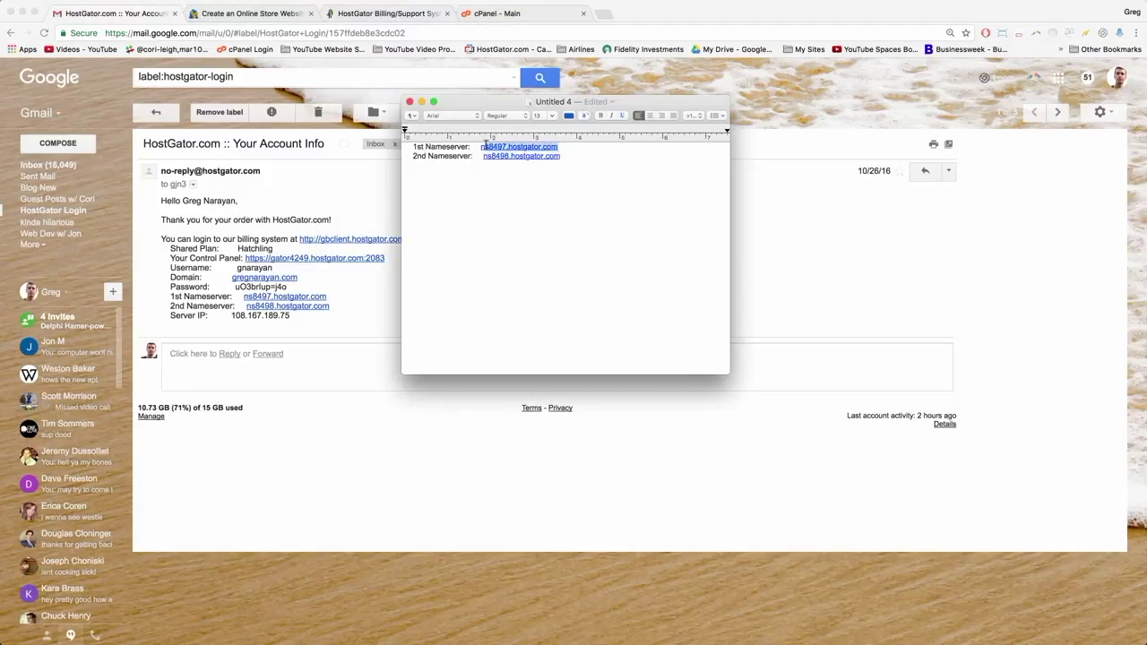
right_click(491, 146)
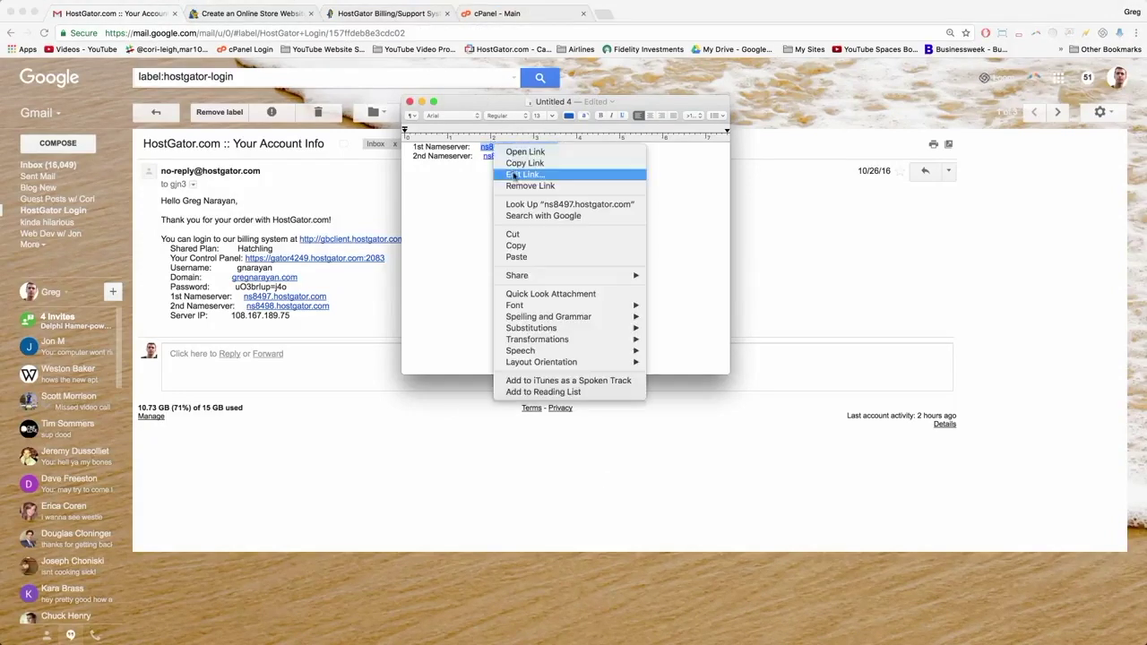
click(519, 242)
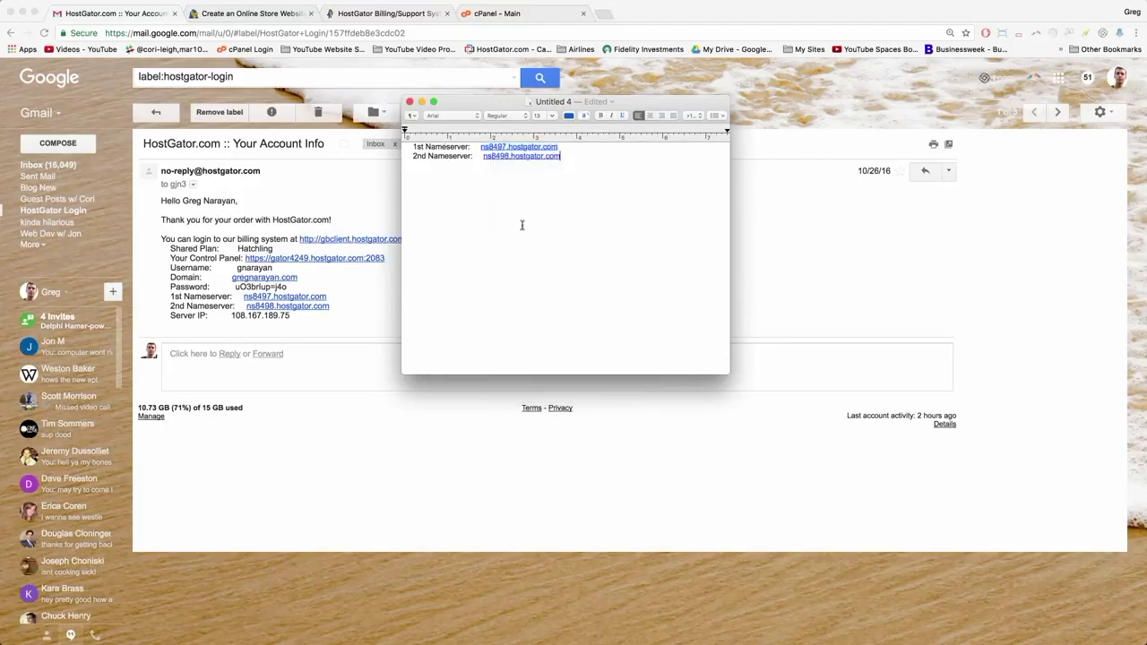
click(419, 14)
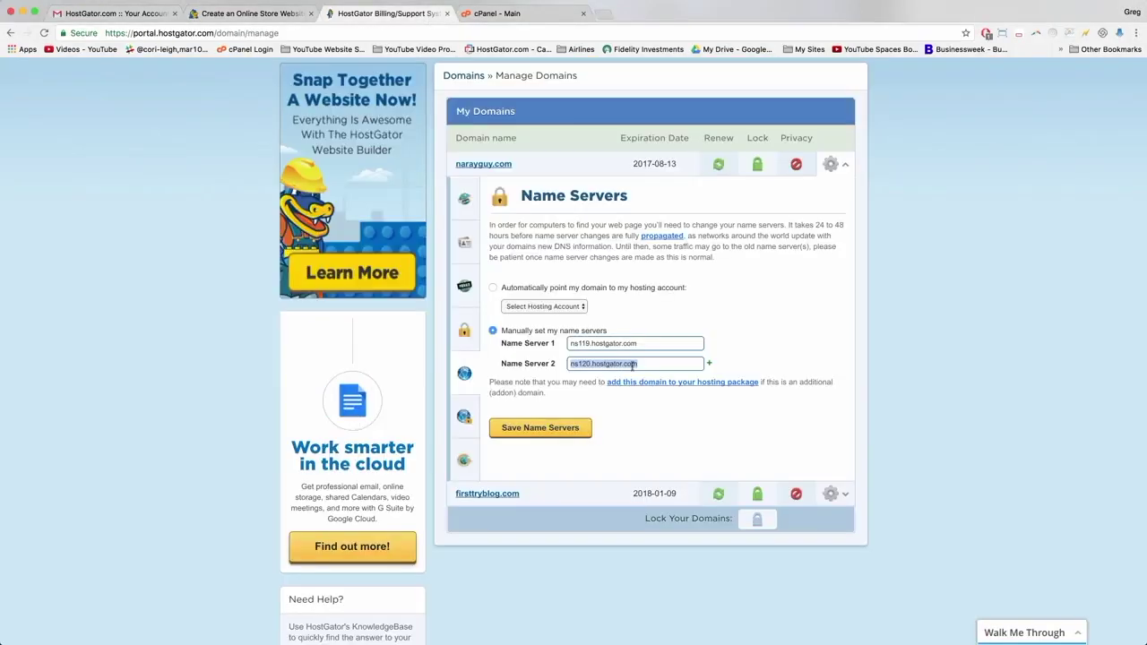
triple_click(601, 349)
right_click(601, 350)
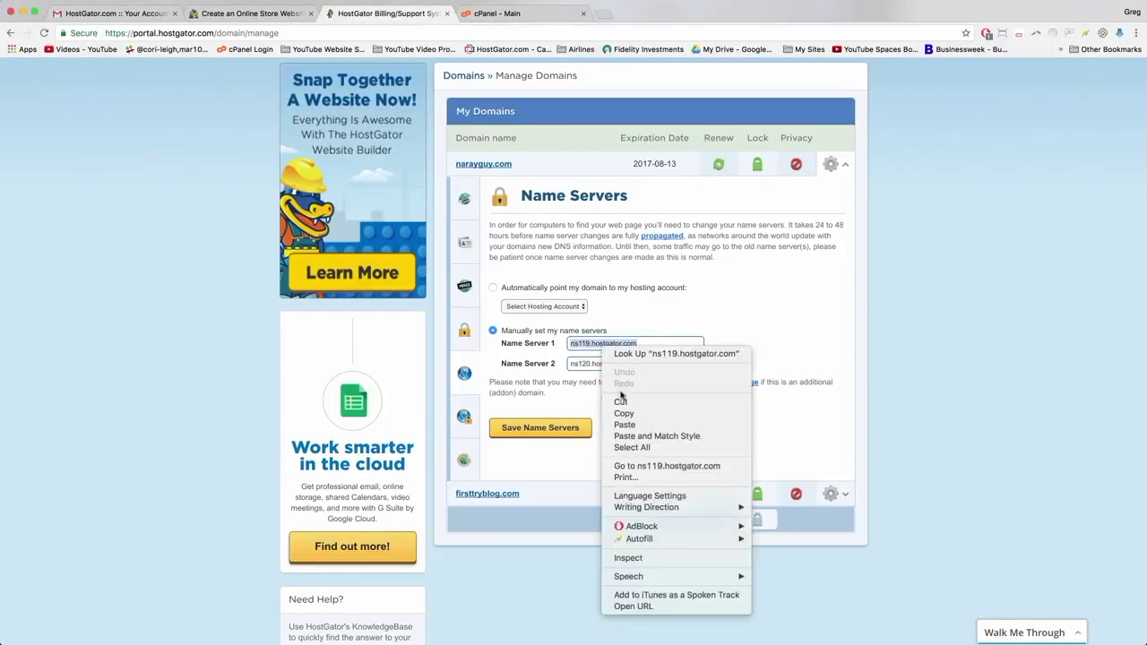
click(618, 422)
Step: Replace Name Server 2 with ns8498.hostgator.com copied from the note
triple_click(586, 360)
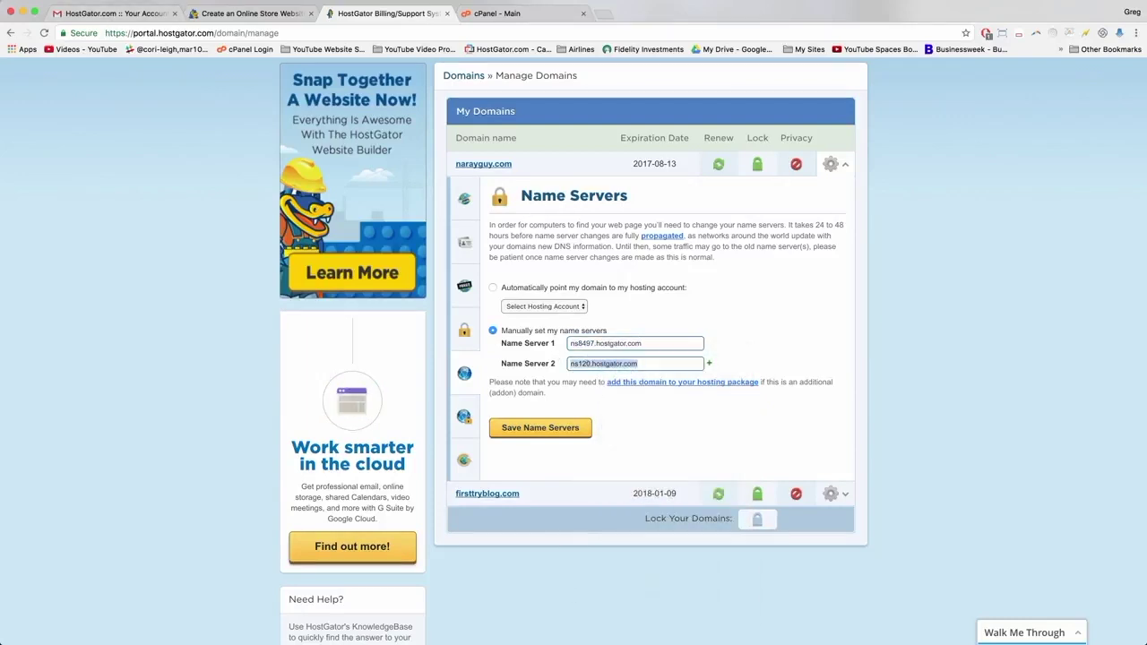
key(super+Tab)
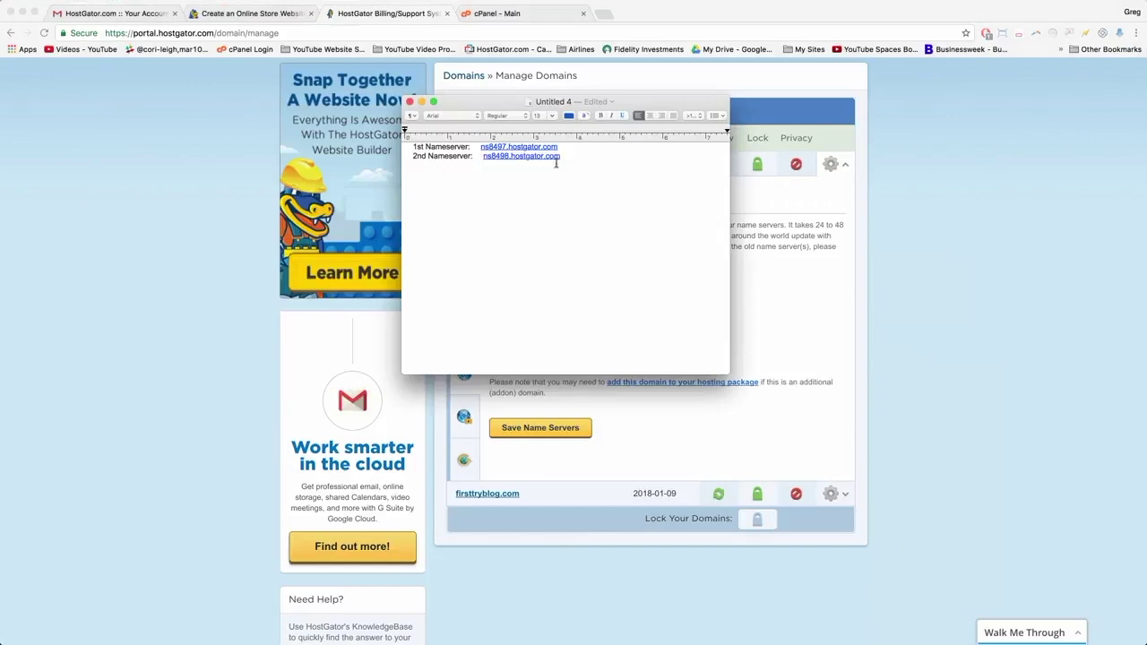
drag(566, 158, 482, 157)
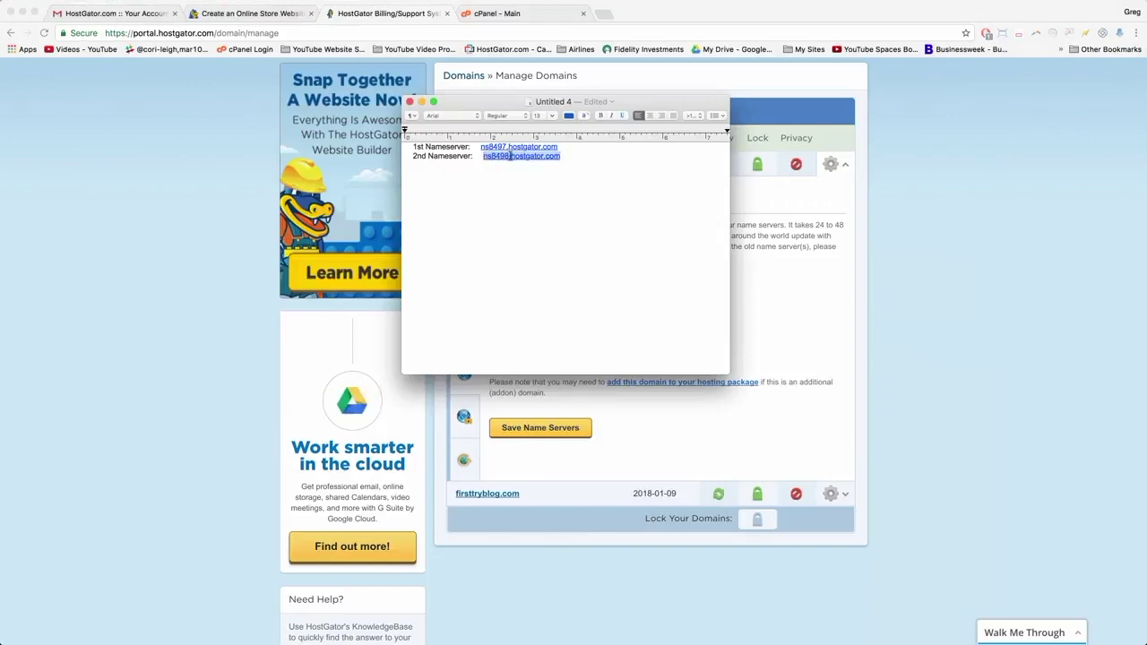
right_click(509, 156)
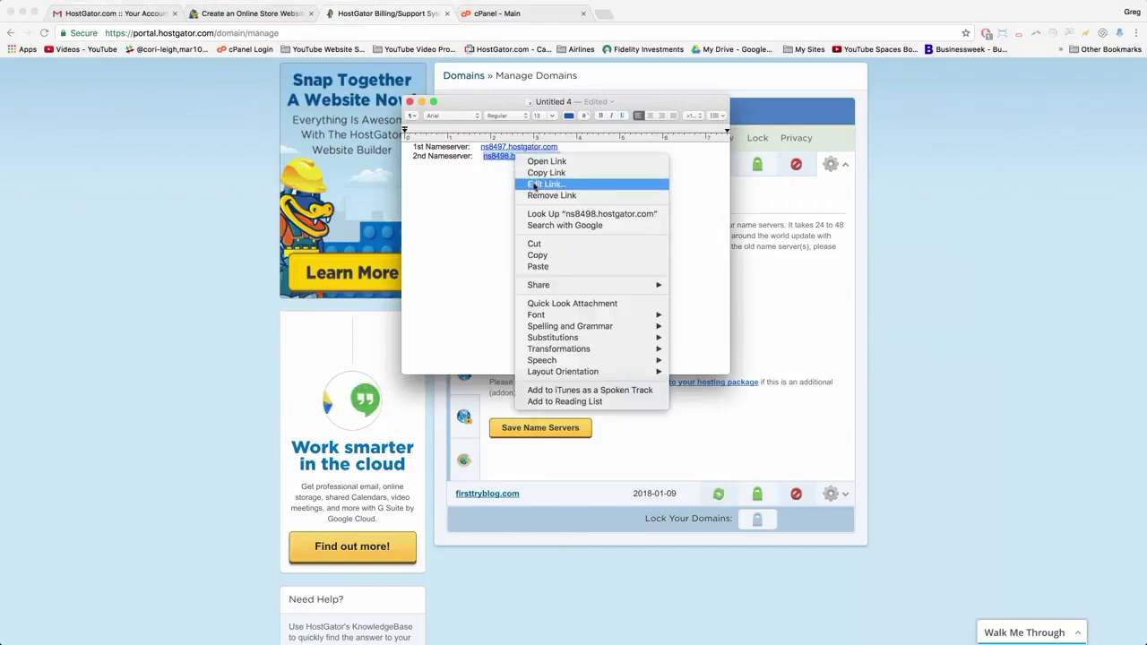
click(537, 256)
key(super+Tab)
right_click(631, 362)
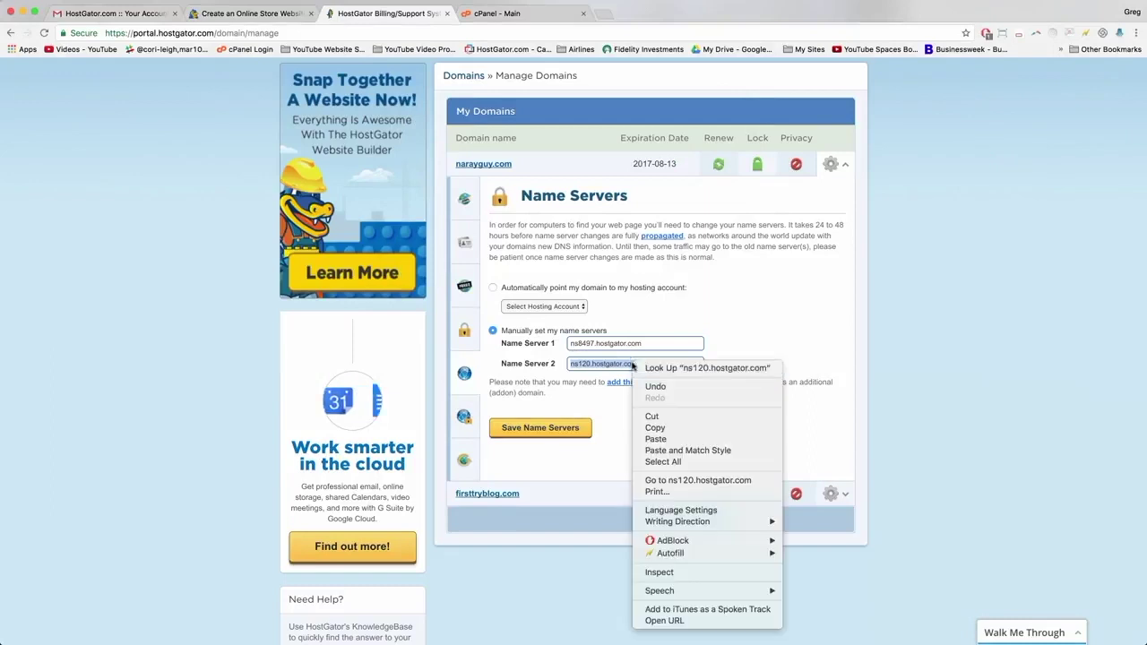
click(661, 438)
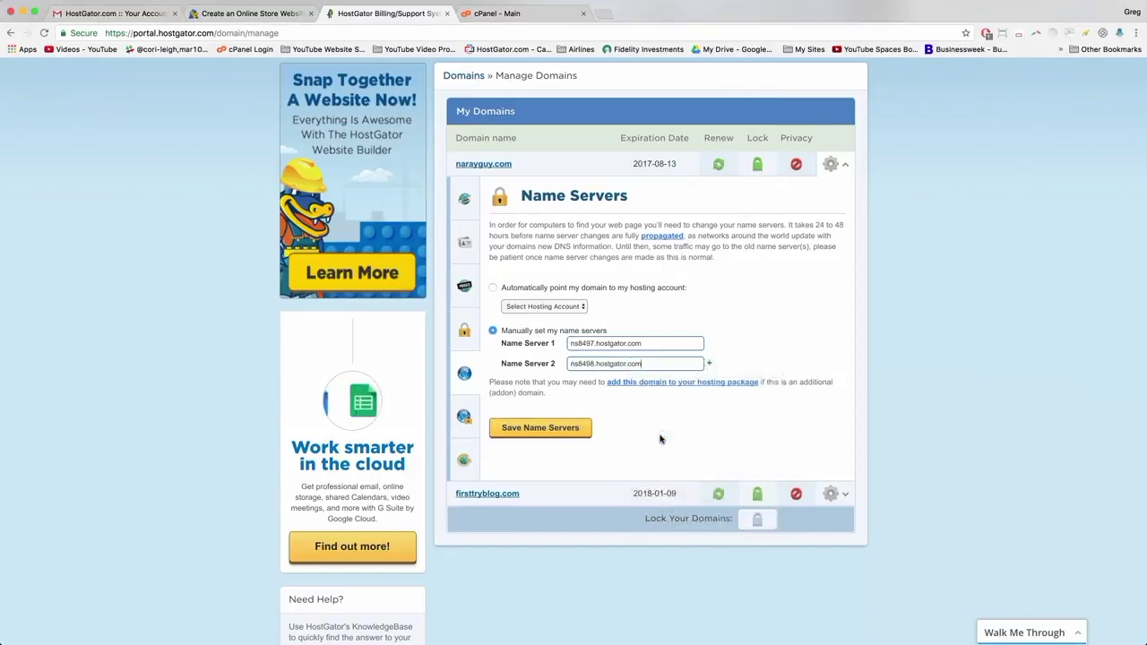
Step: Save the new name servers, collapse the domain panel, and return to the tutorial
click(542, 430)
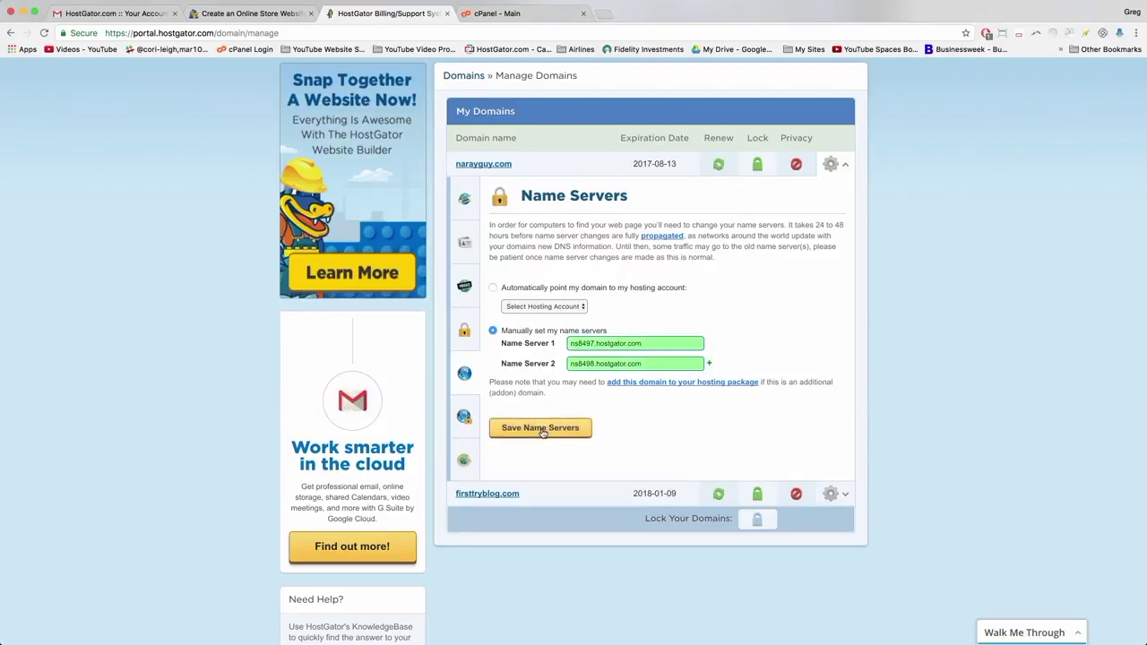
click(836, 164)
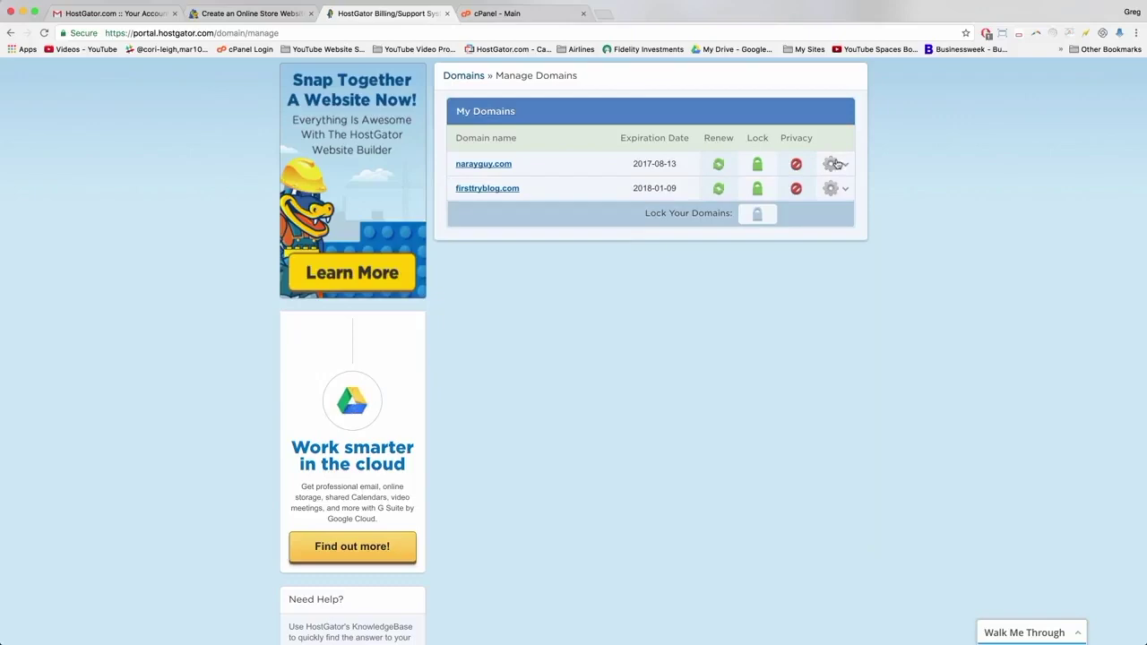
click(279, 12)
Step: Recheck the tutorial's nameserver step against the HostGator portal and account email, then open a new tab
scroll(433, 358, down, 2)
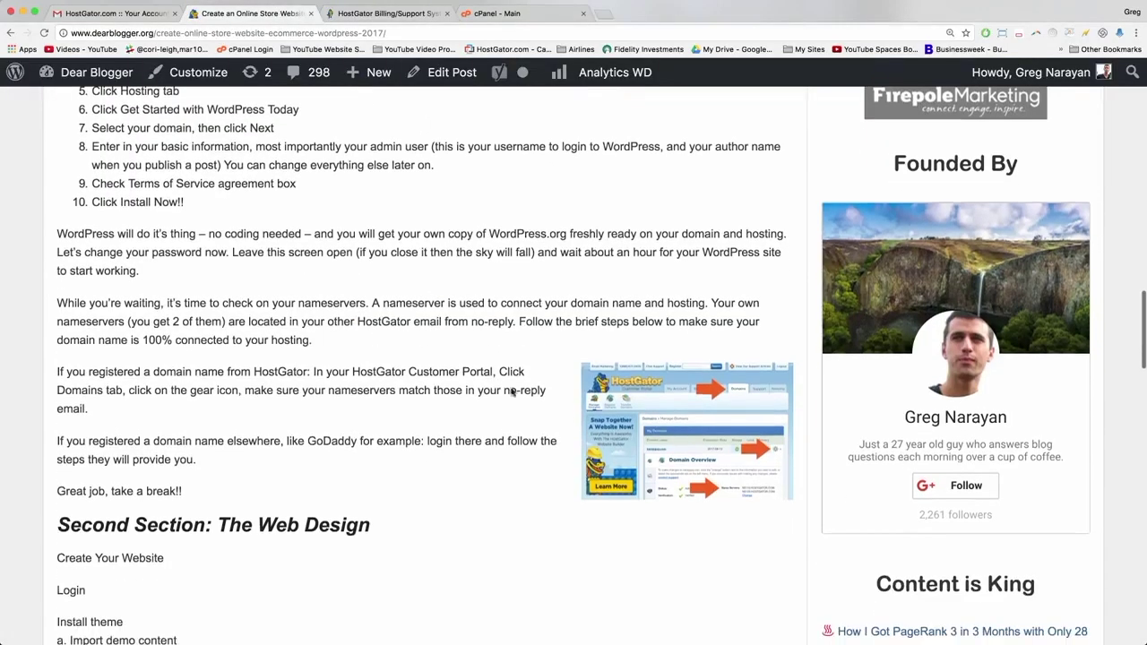
click(665, 445)
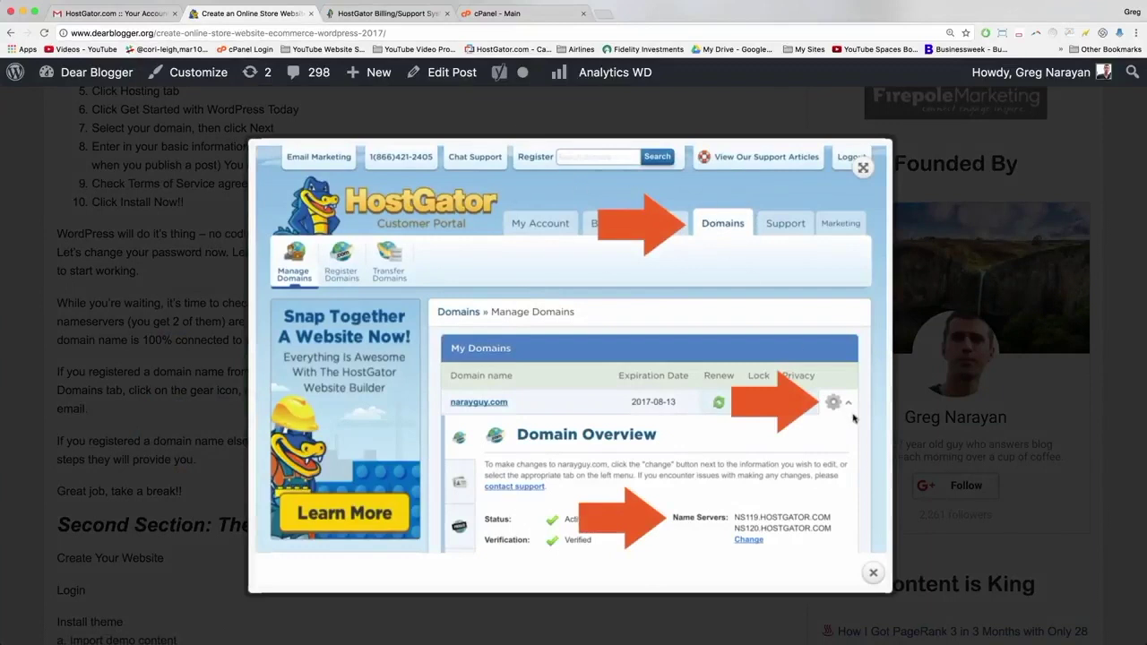
click(177, 421)
key(ctrl+Tab)
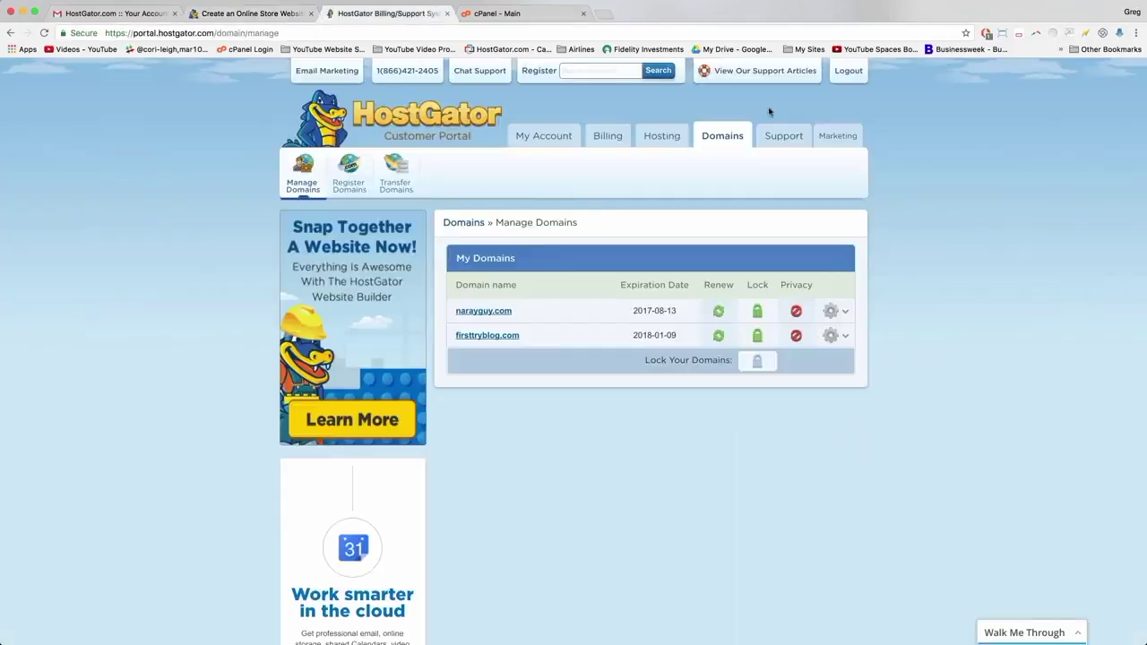
click(240, 14)
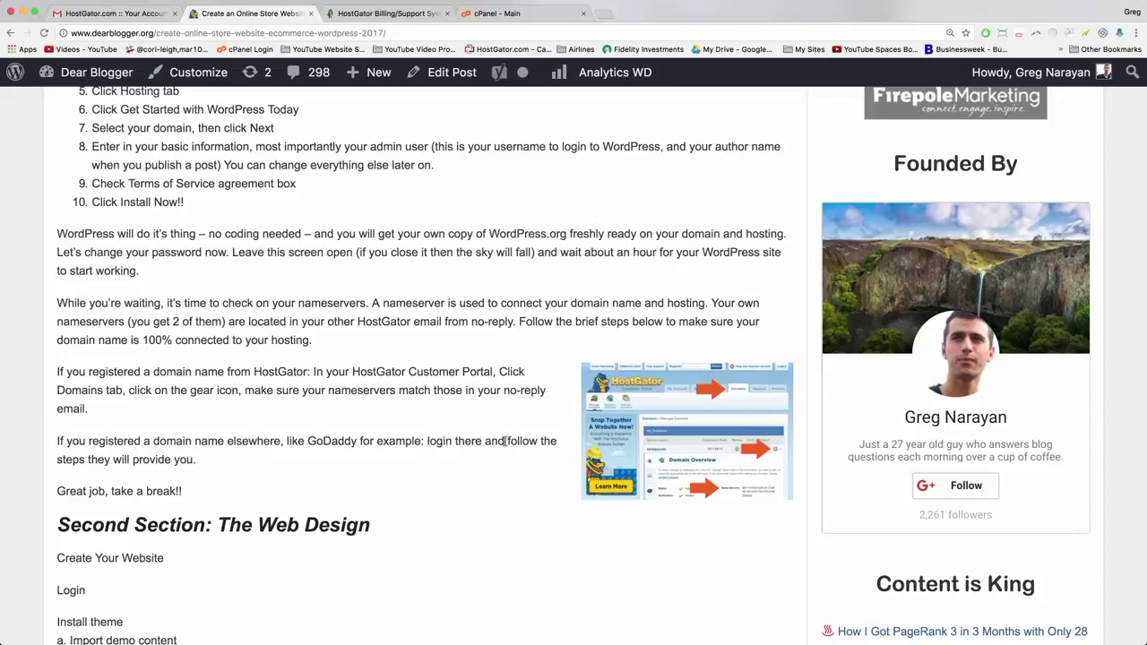
click(115, 16)
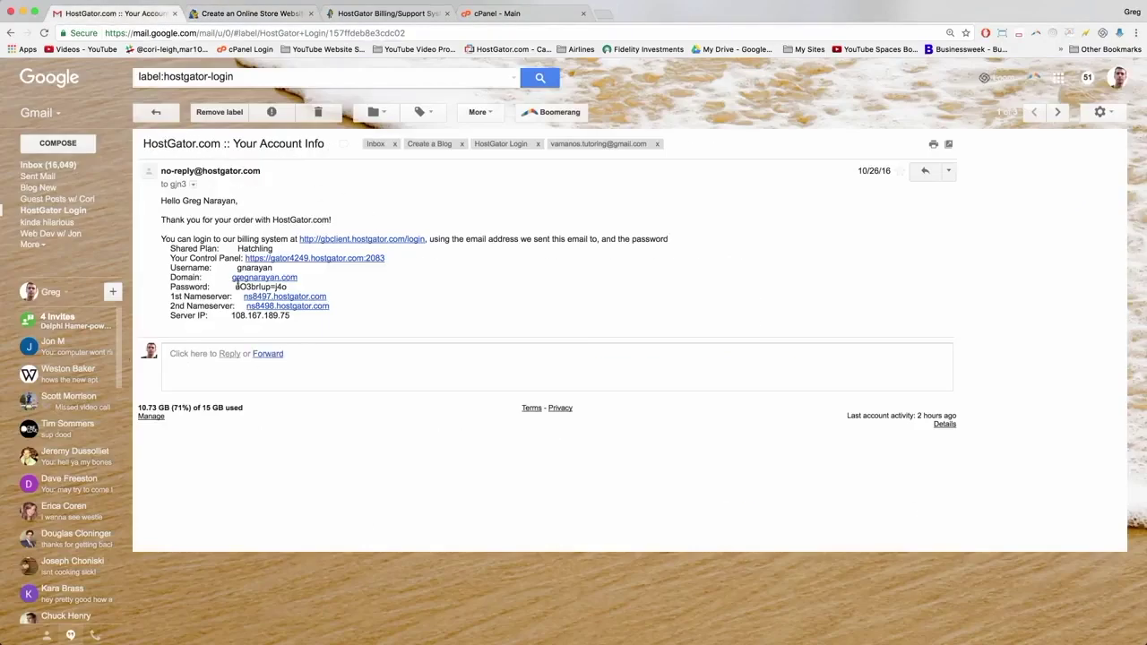
click(249, 15)
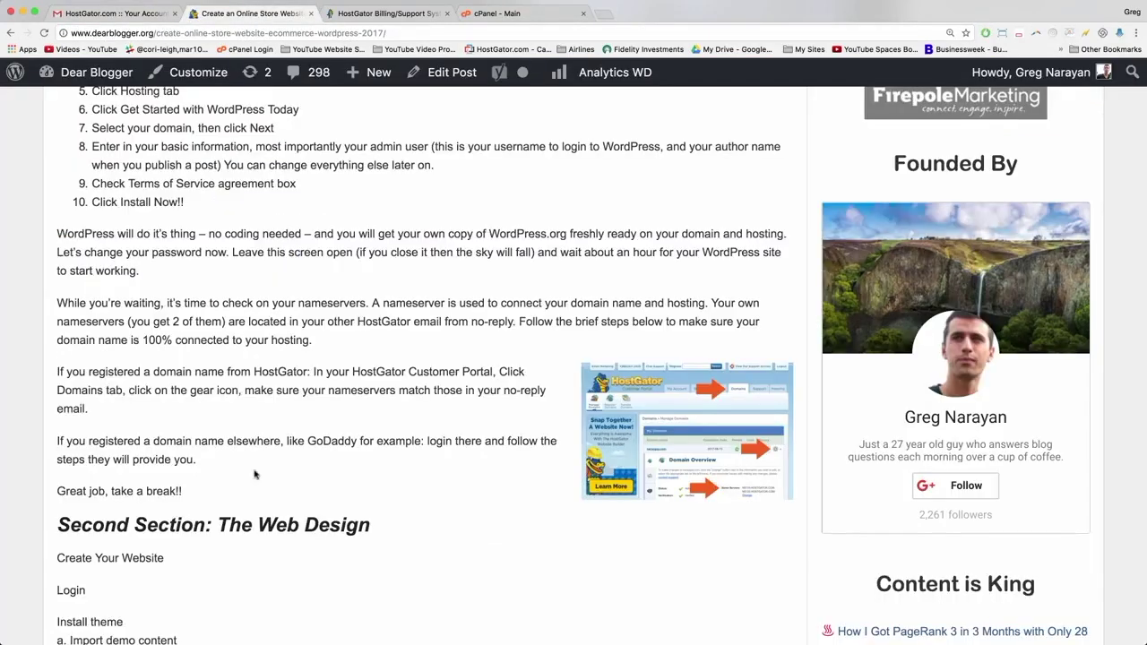
click(610, 17)
Step: Go to godaddy.com and open DNS management for makeawordpressblog.com
text(godaddy.com)
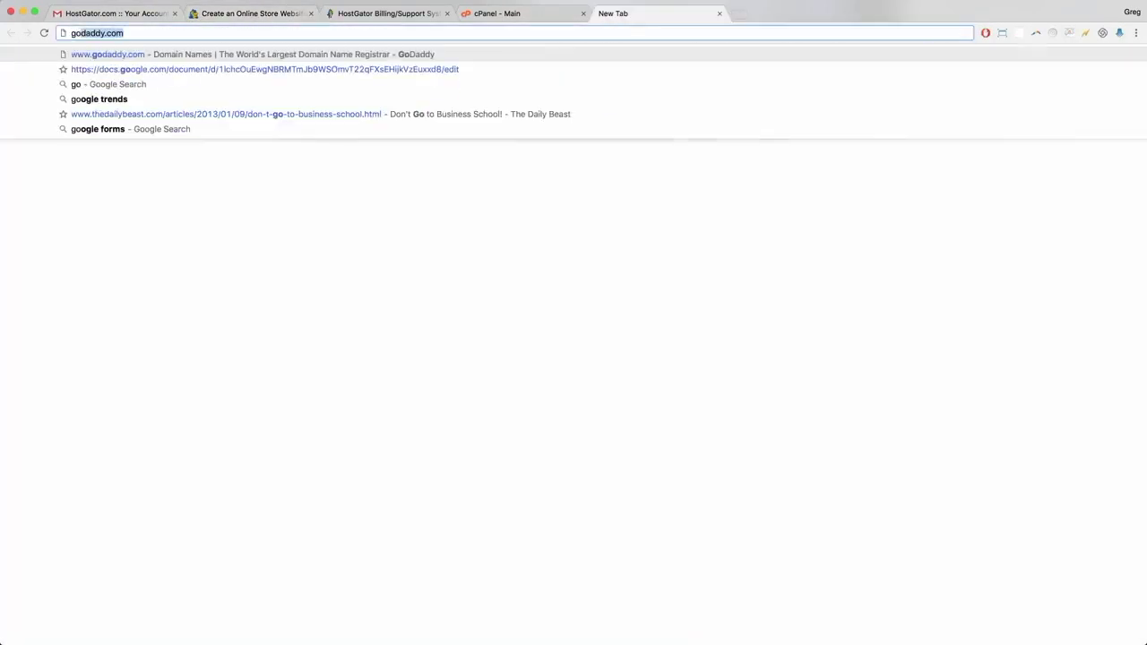
key(Return)
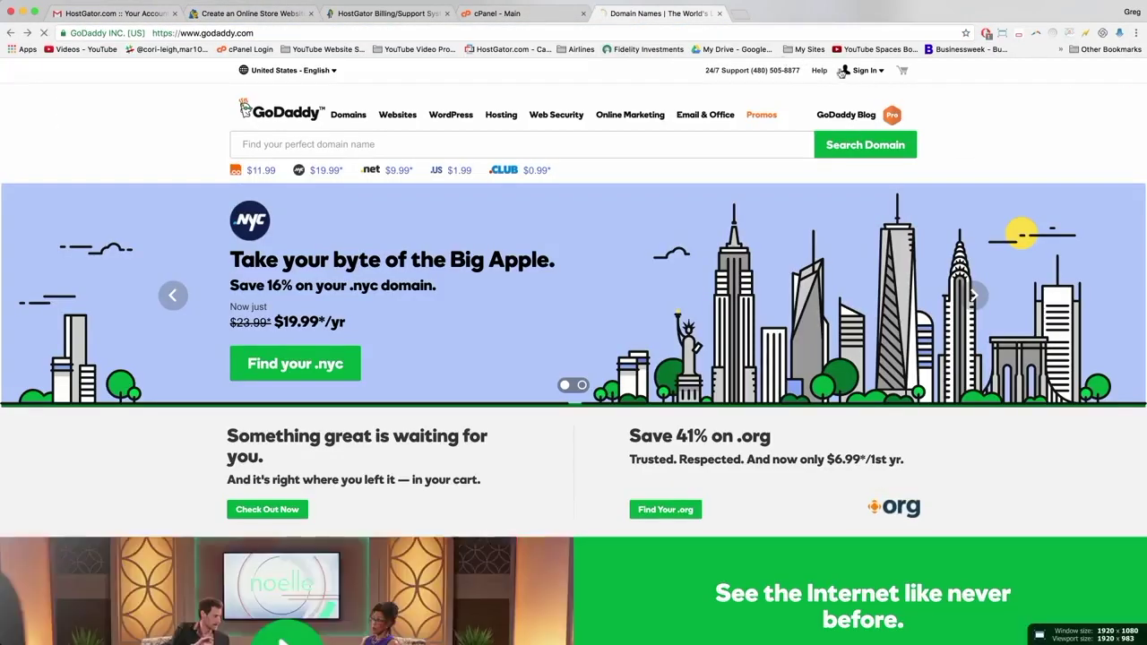
click(813, 71)
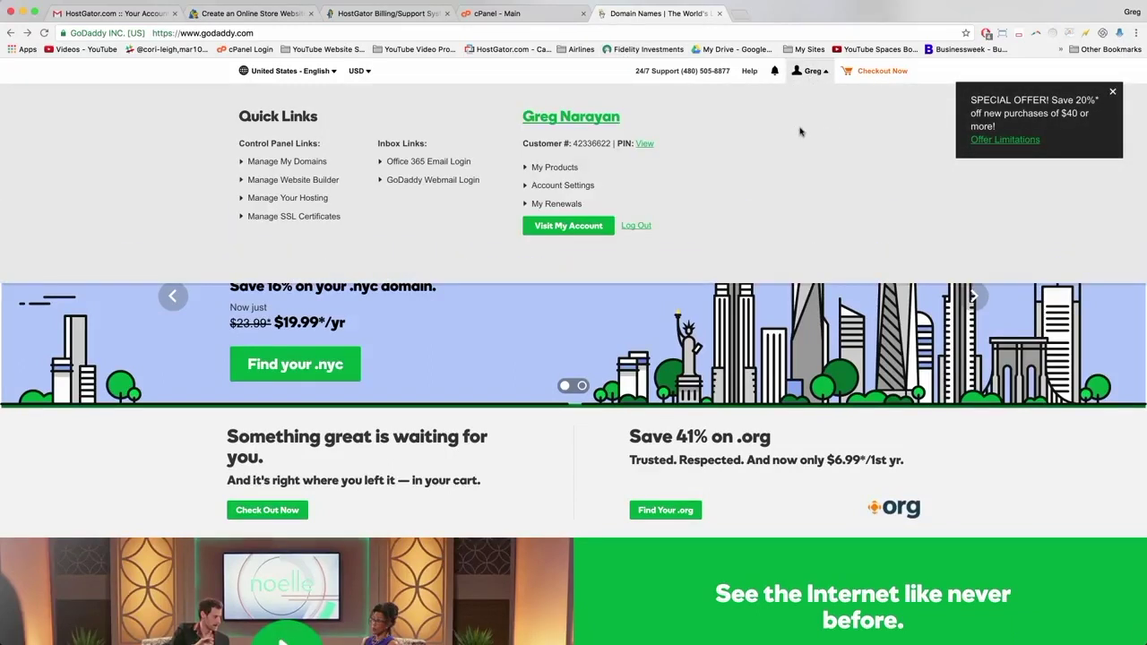
click(279, 169)
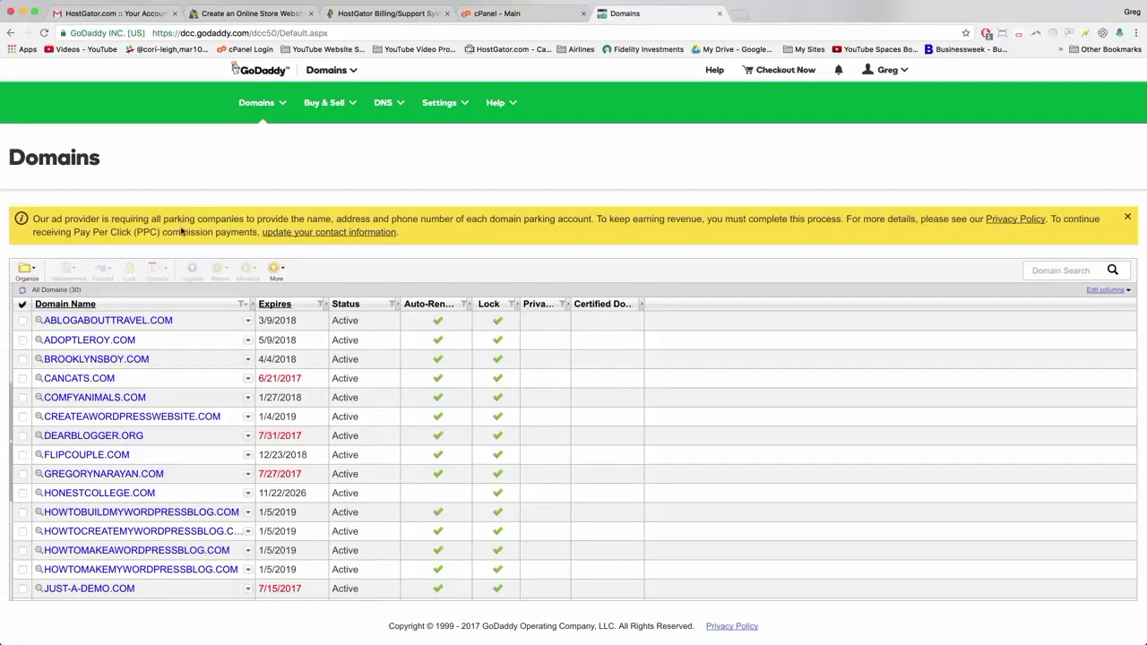
scroll(184, 371, down, 5)
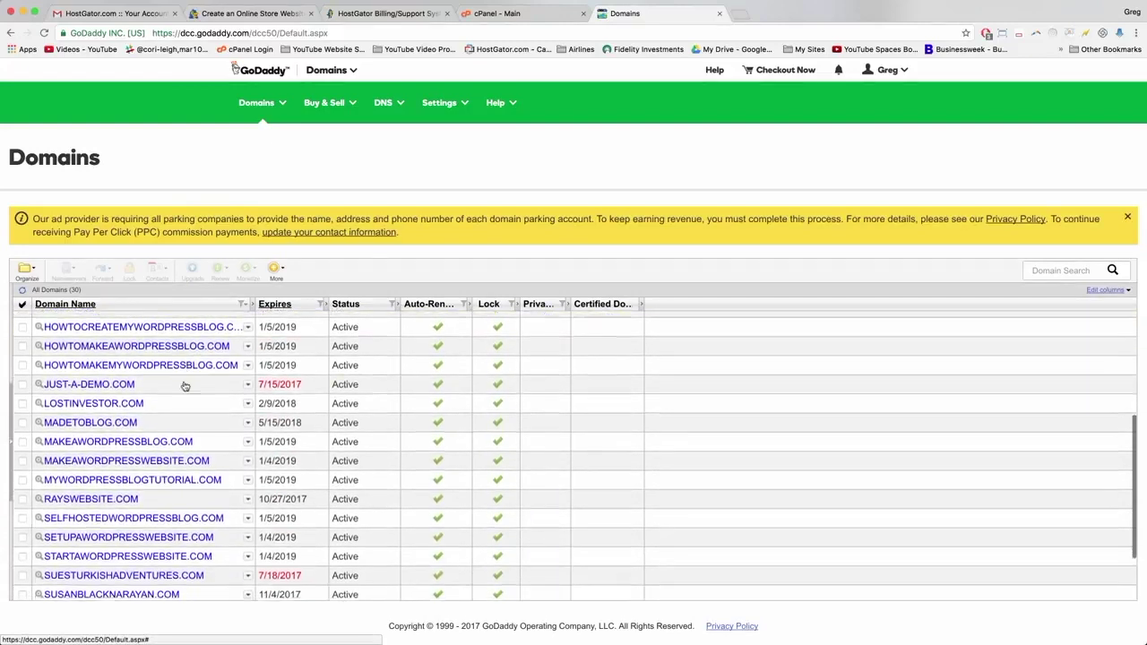
click(175, 445)
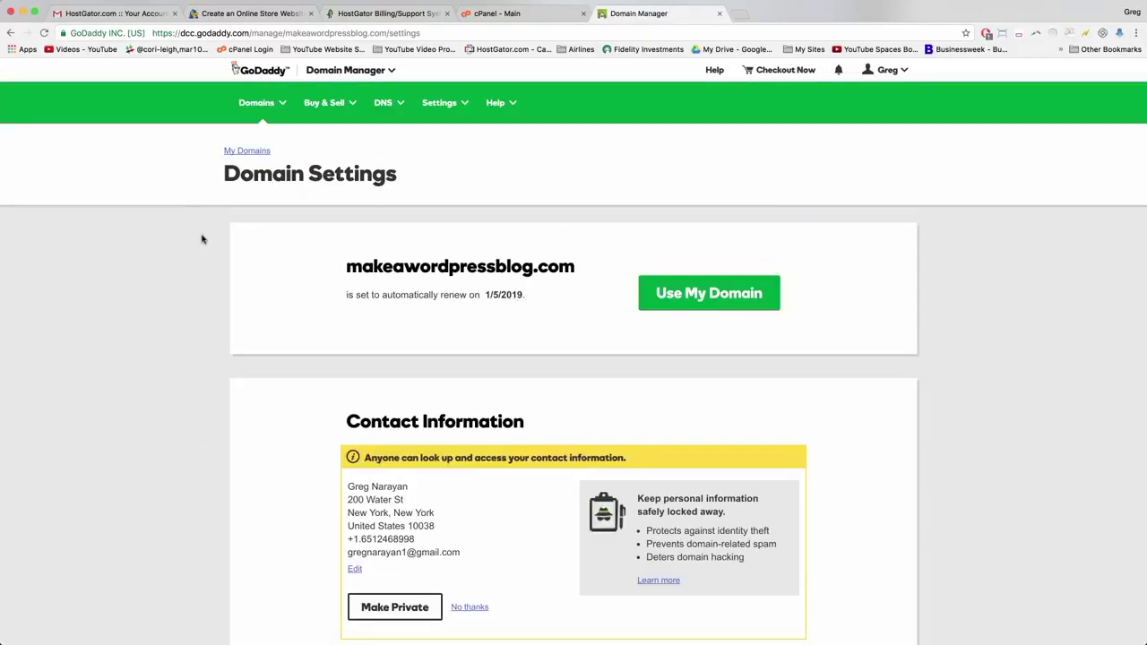
scroll(203, 239, down, 10)
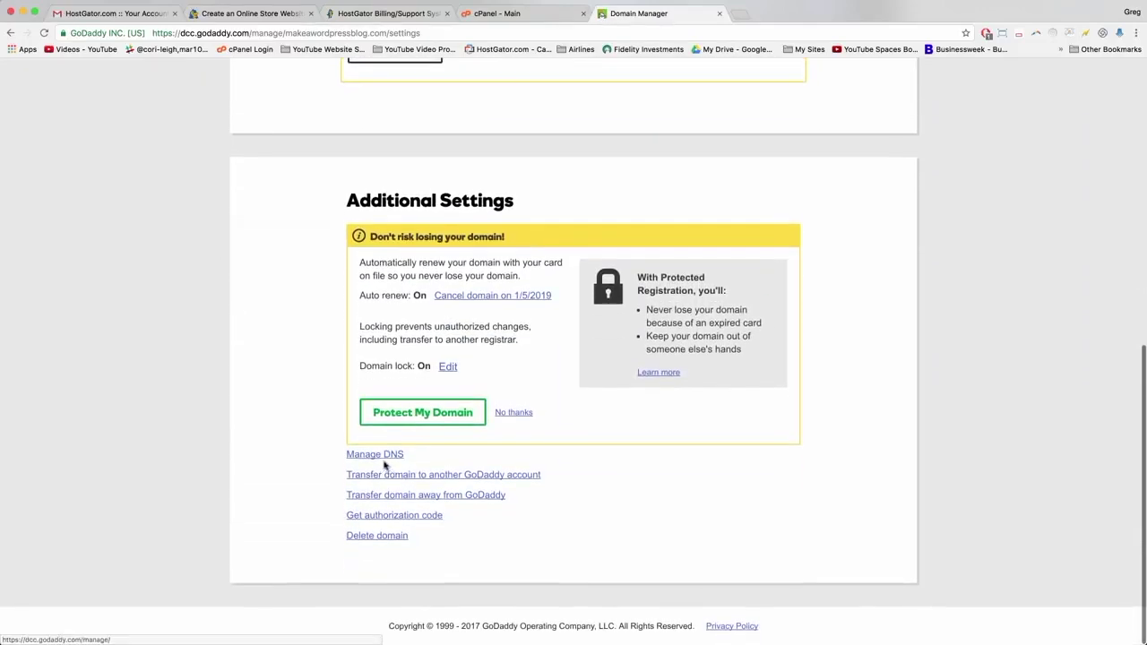
click(376, 455)
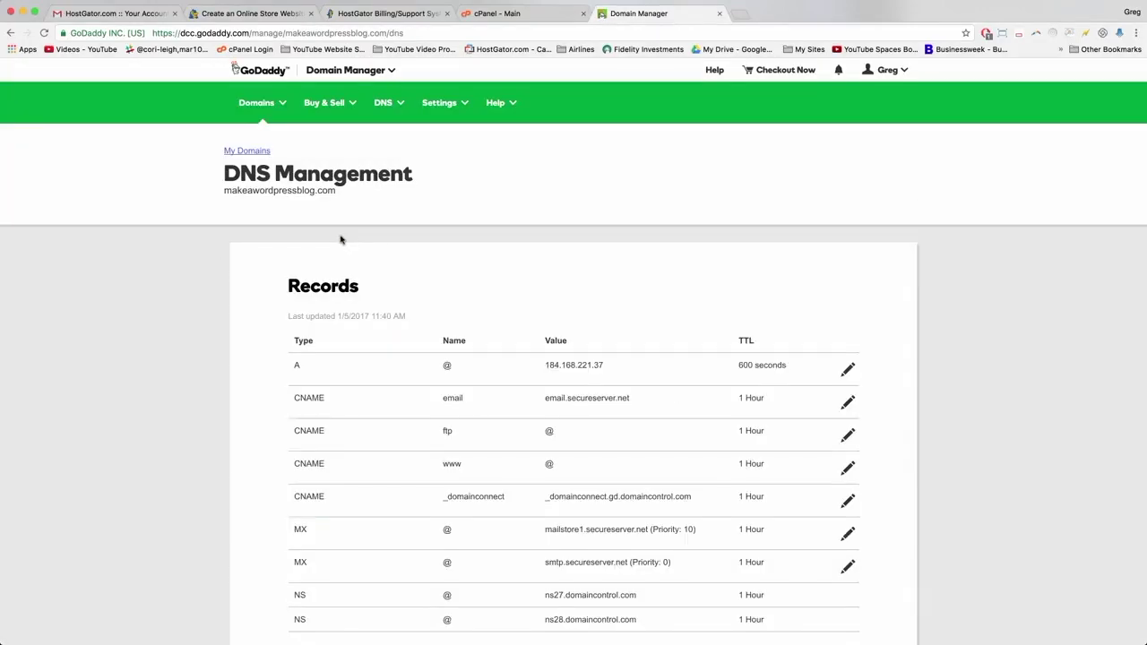
Step: Switch makeawordpressblog.com's nameserver type to Custom, leaving both nameserver fields empty
scroll(341, 240, down, 10)
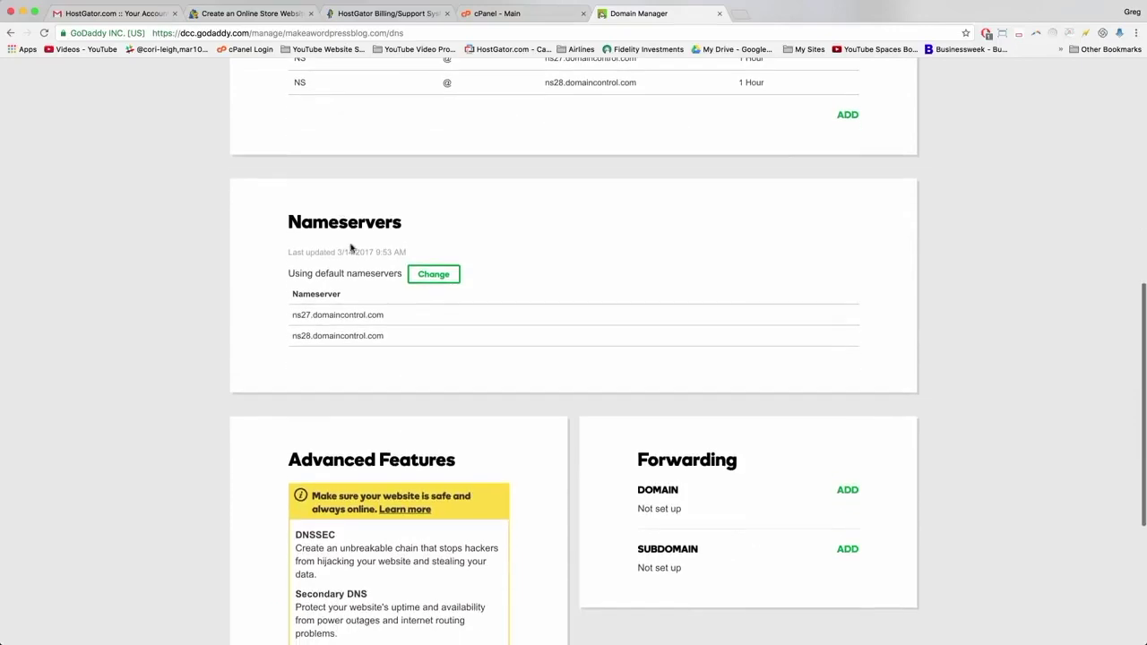
scroll(346, 274, up, 10)
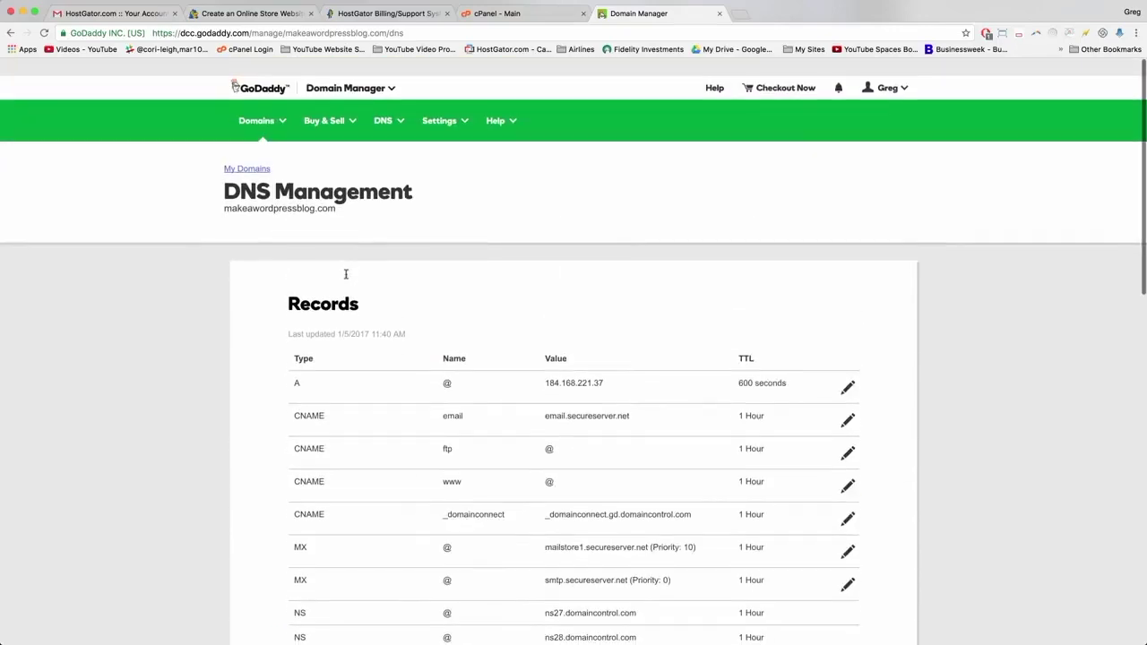
scroll(346, 274, down, 8)
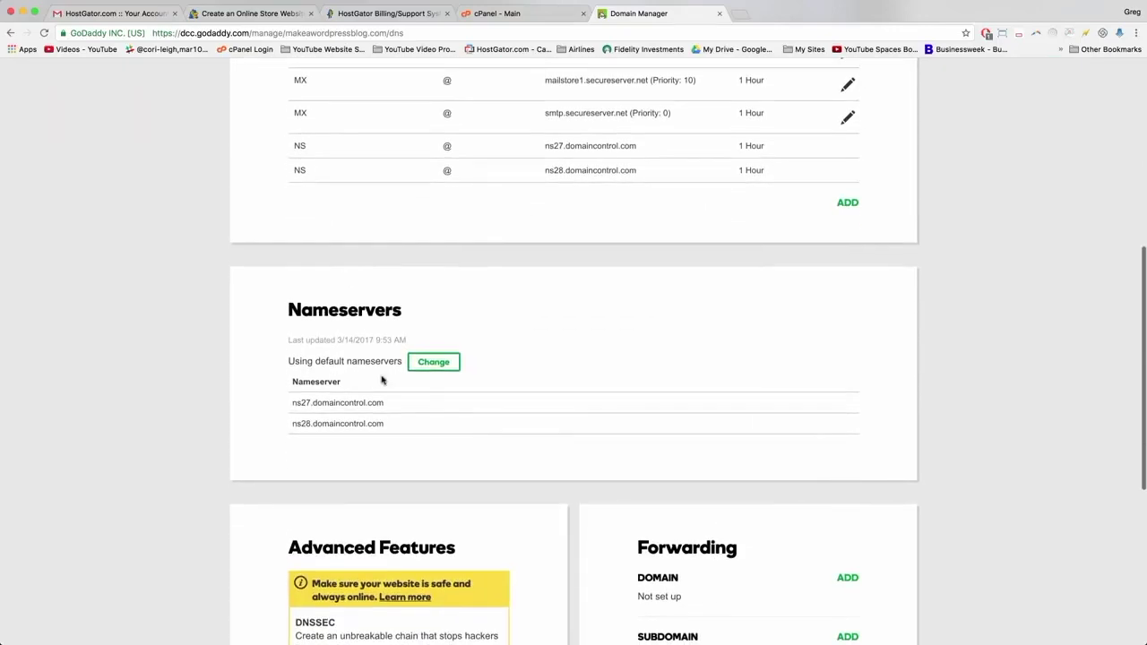
click(430, 364)
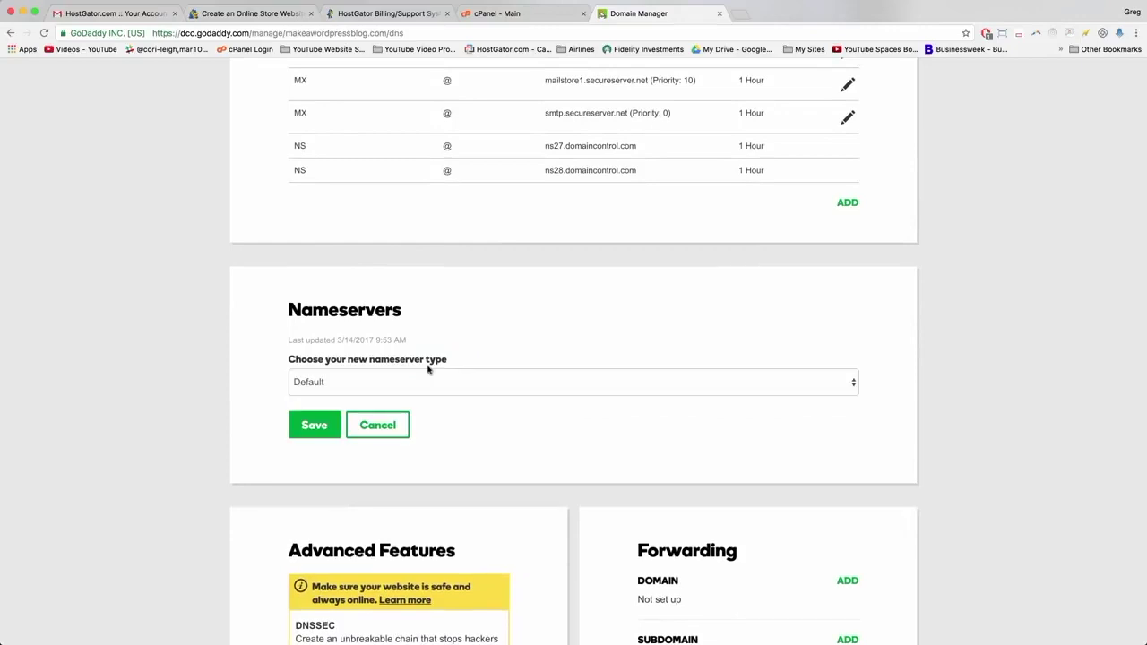
click(426, 384)
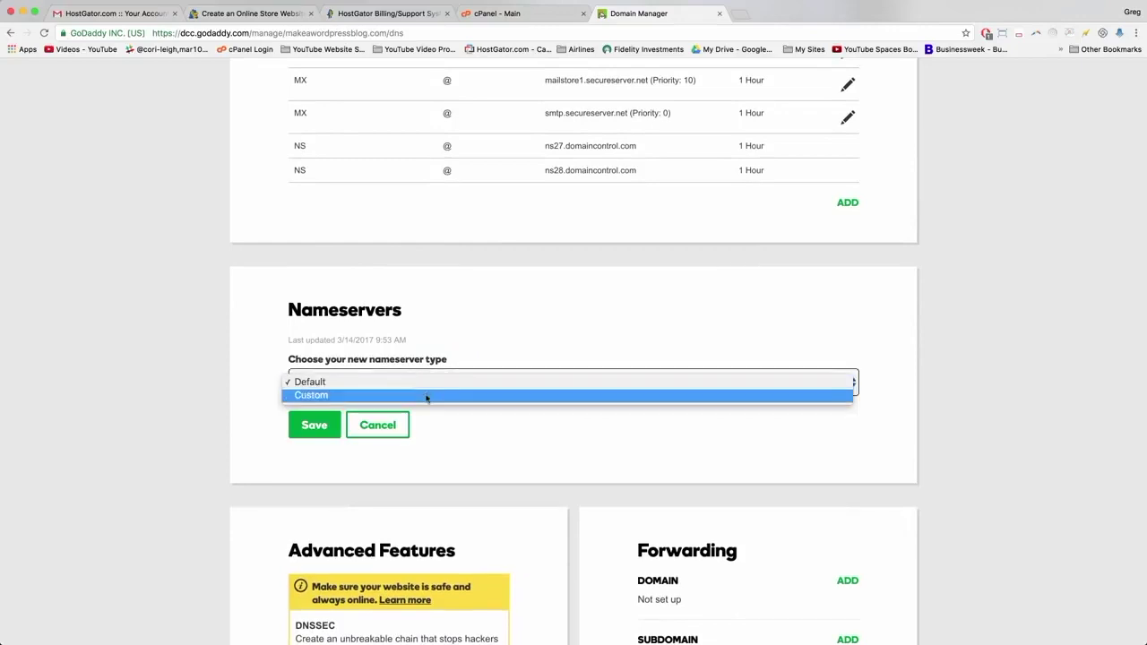
click(426, 395)
click(374, 446)
scroll(373, 443, down, 3)
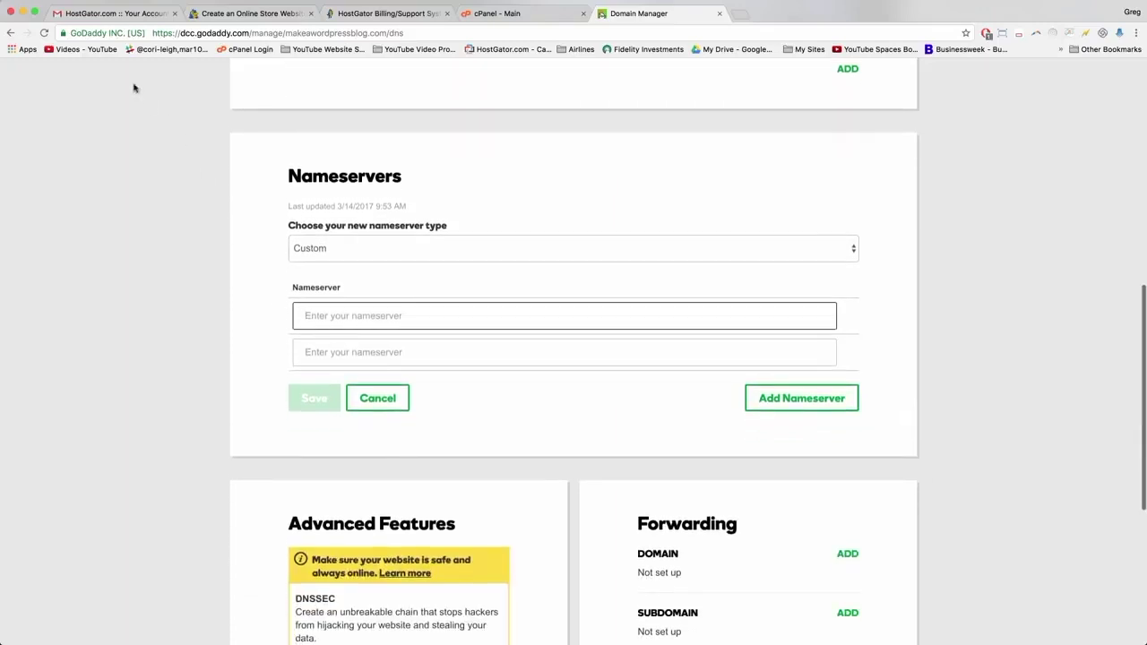
click(93, 16)
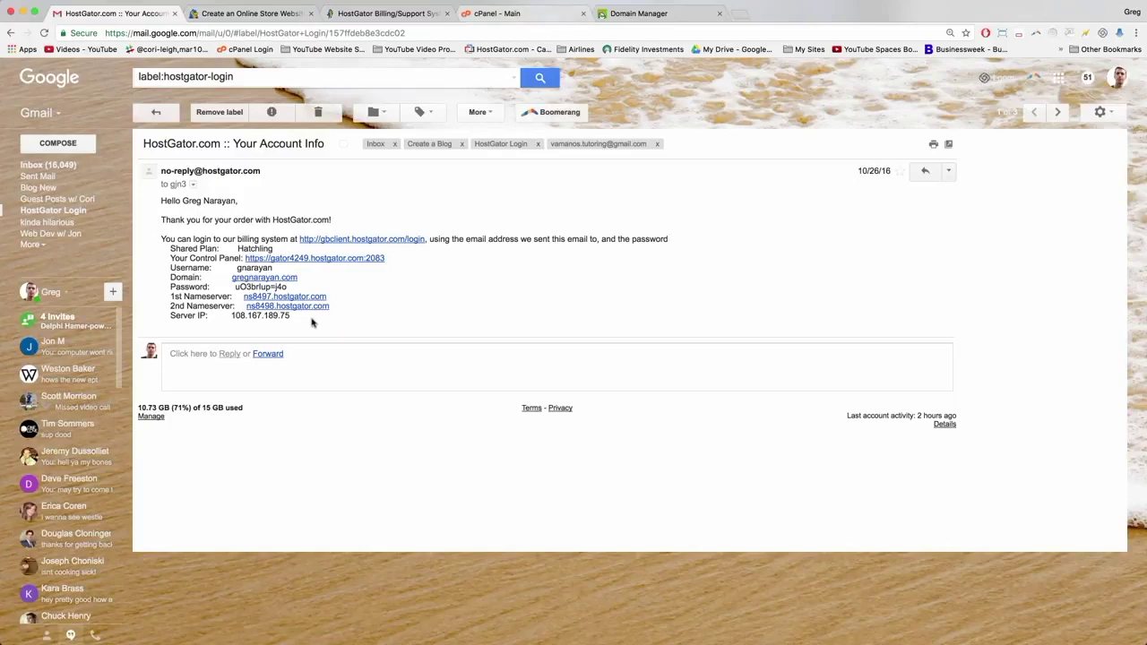
Step: Select ns8497.hostgator.com in the HostGator email, then return to the tutorial
drag(337, 297, 242, 296)
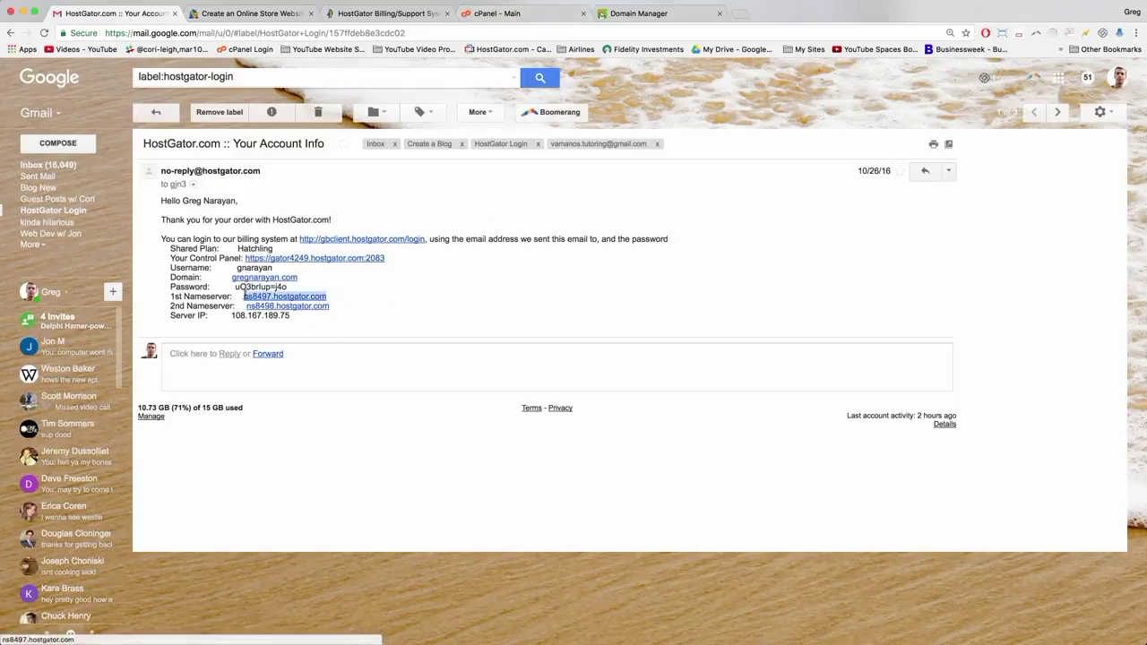
click(220, 13)
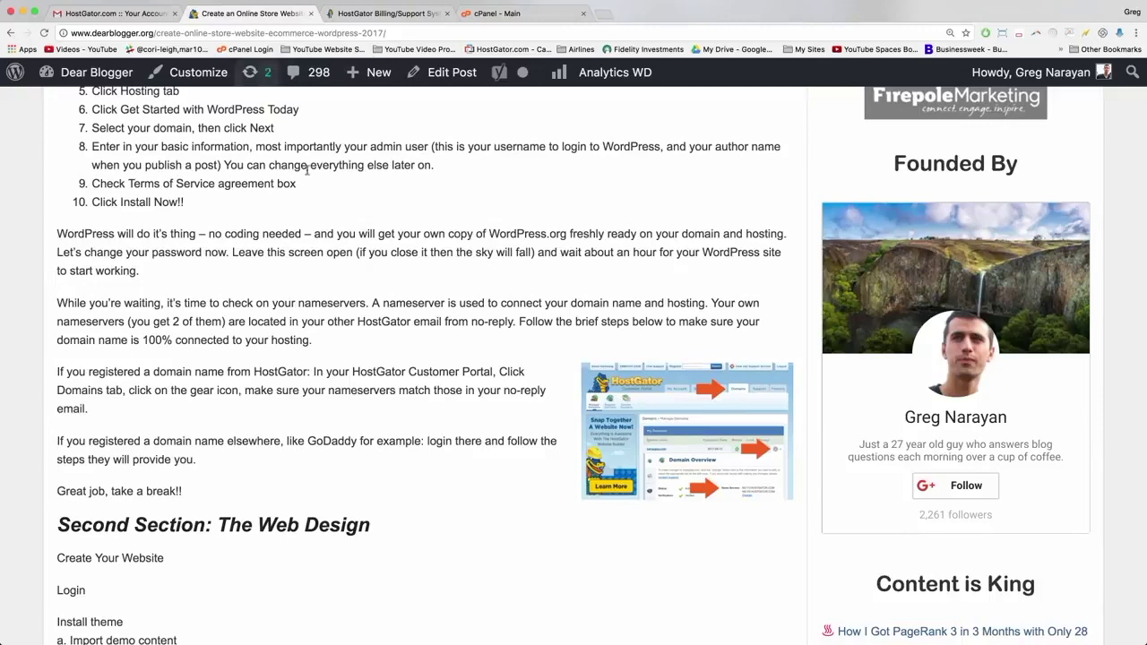
Step: Return to cPanel's WordPress Installation Complete page for makeawordpresswebsite.com
click(482, 13)
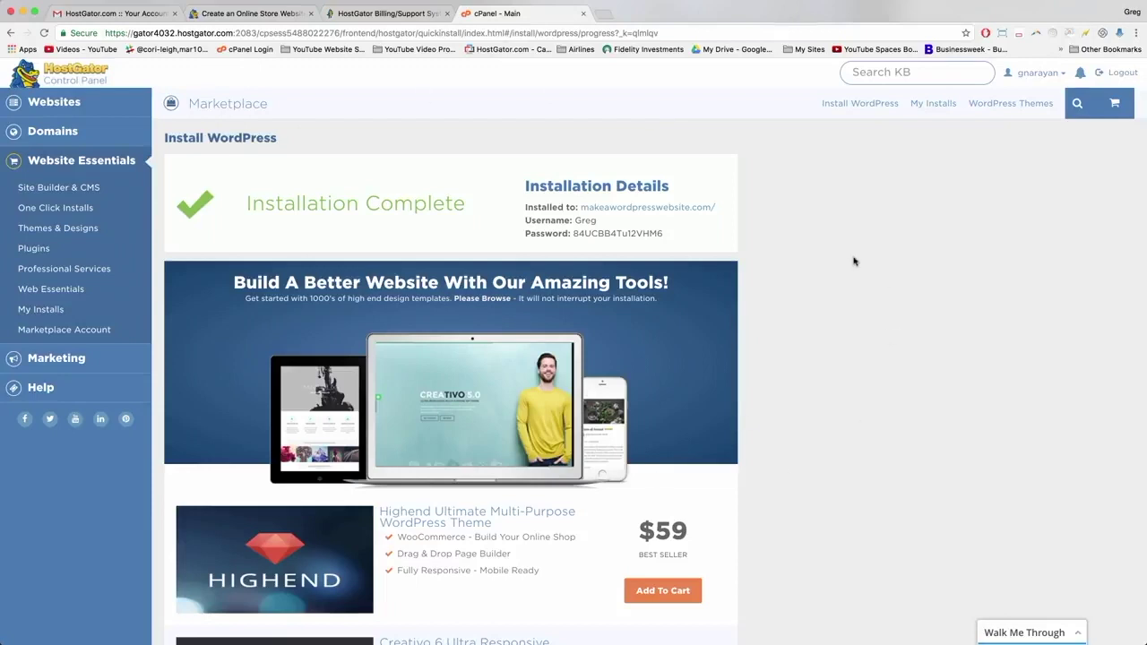
Step: Open My Installs and find the makeawordpresswebsite.com WordPress install
click(934, 106)
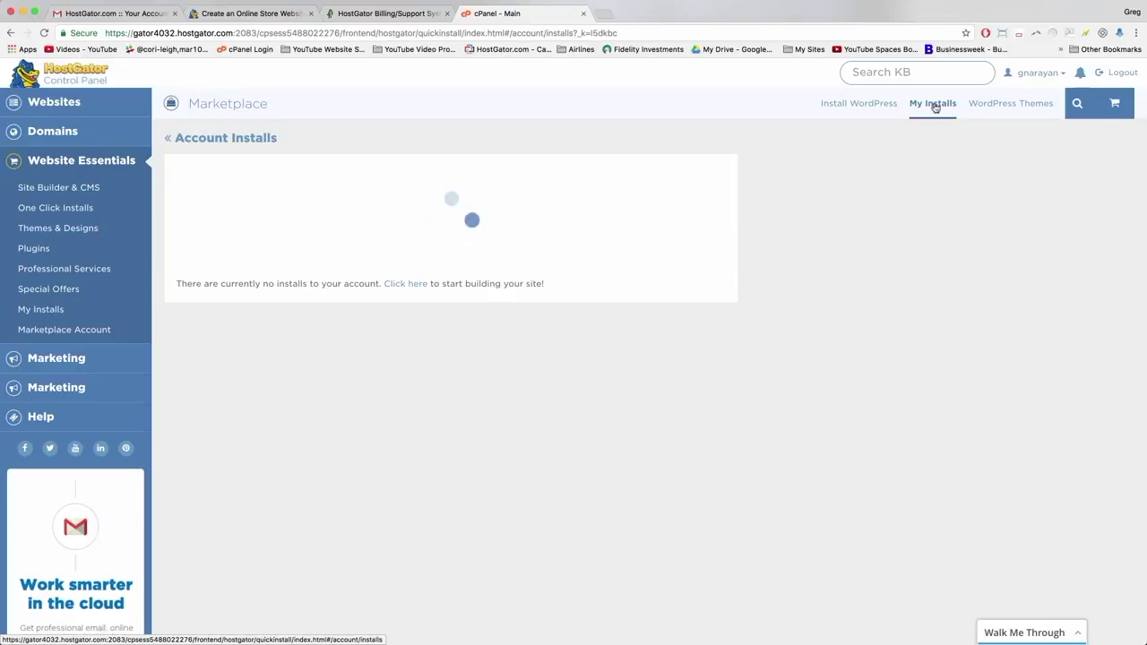
scroll(760, 290, down, 10)
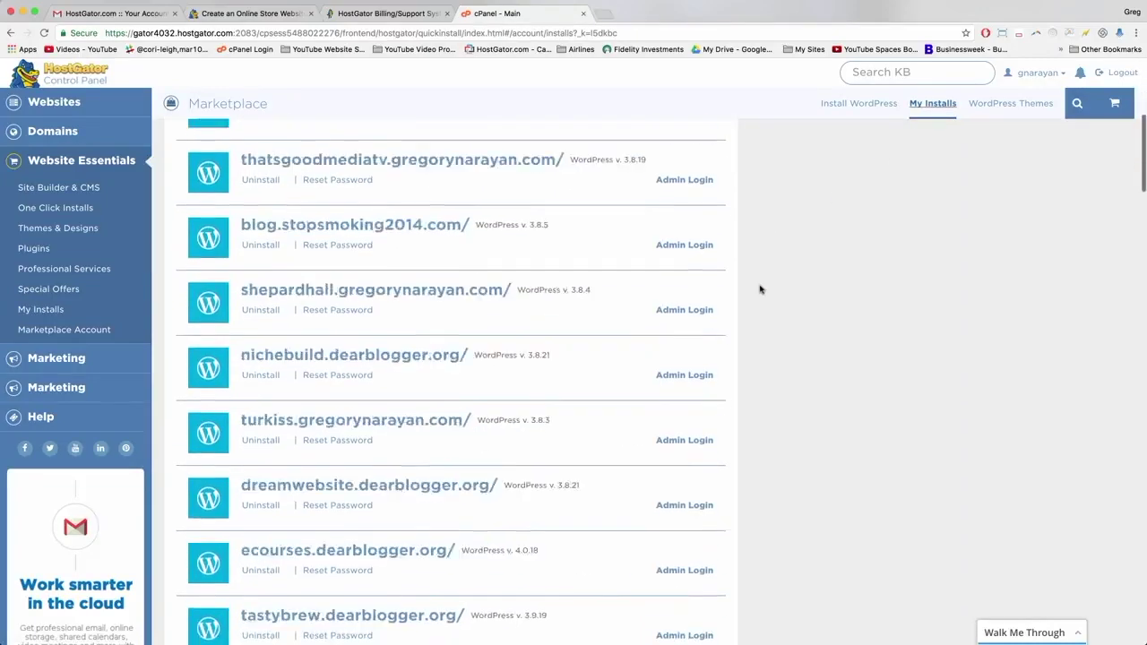
scroll(759, 289, down, 15)
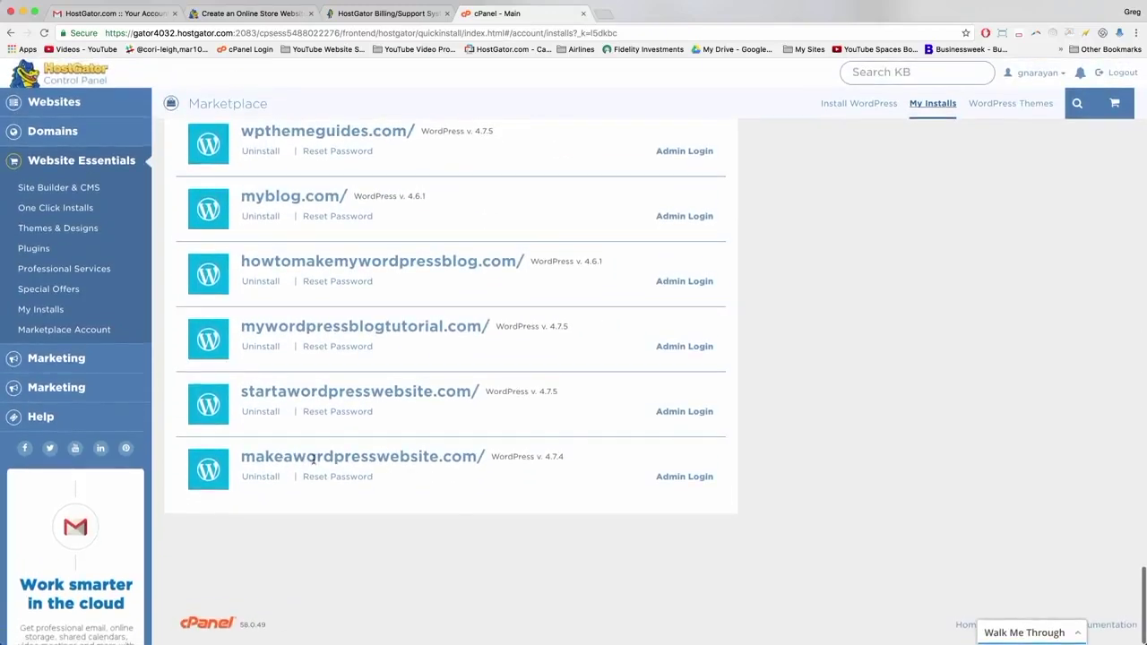
Step: Reset the makeawordpresswebsite.com admin user's password with a new password and update it
click(337, 477)
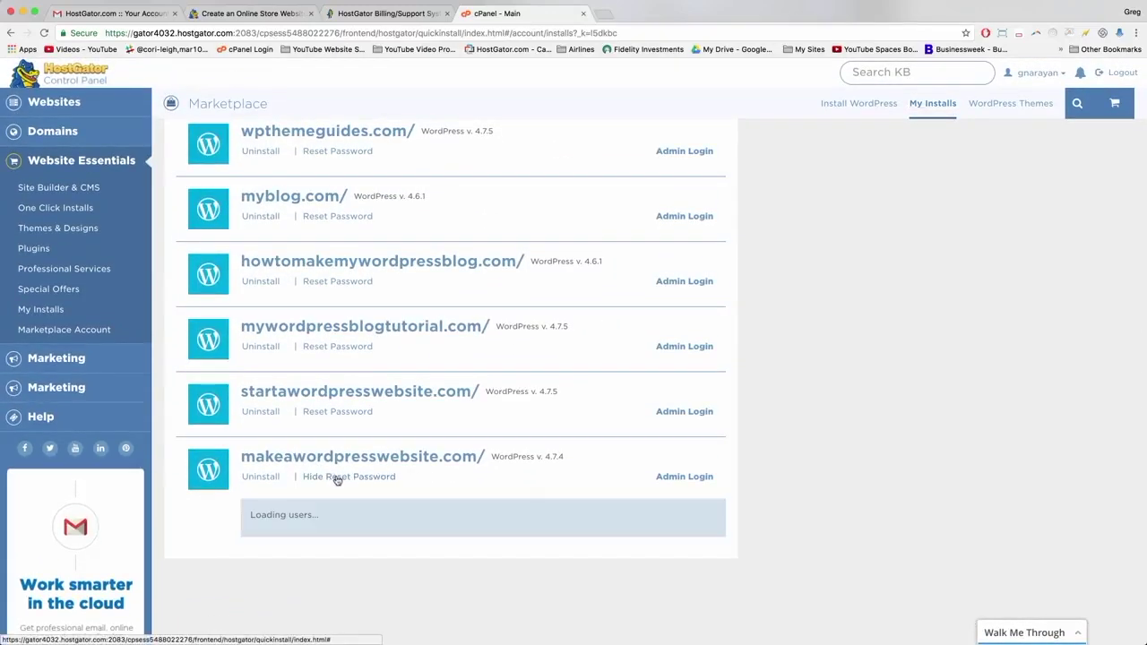
click(352, 539)
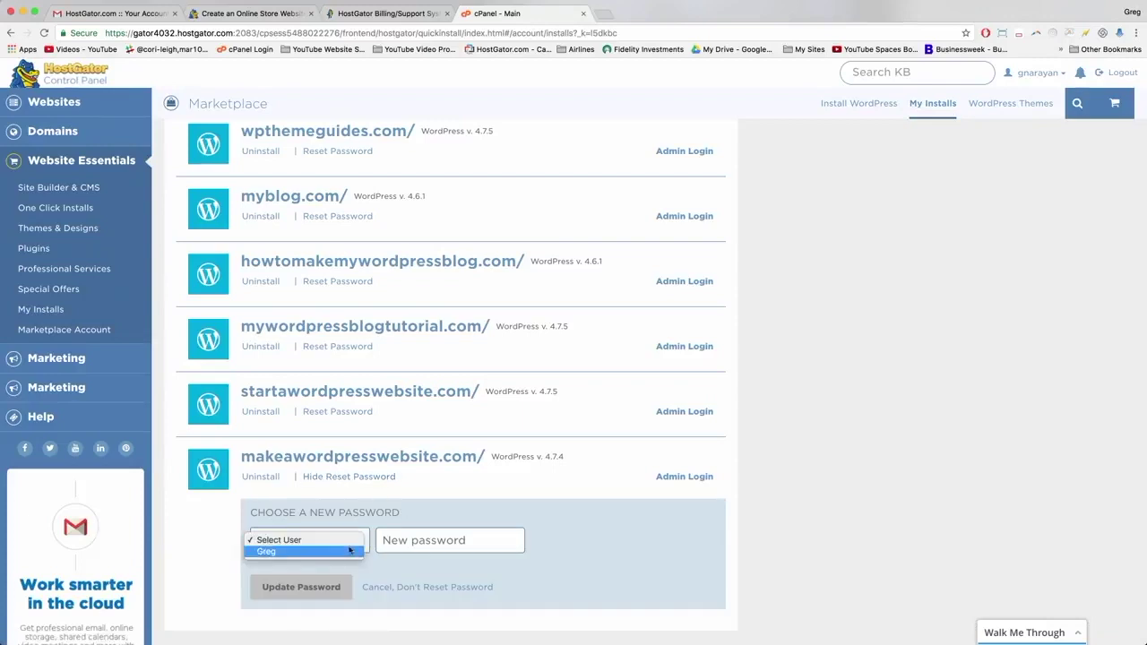
click(349, 553)
click(416, 541)
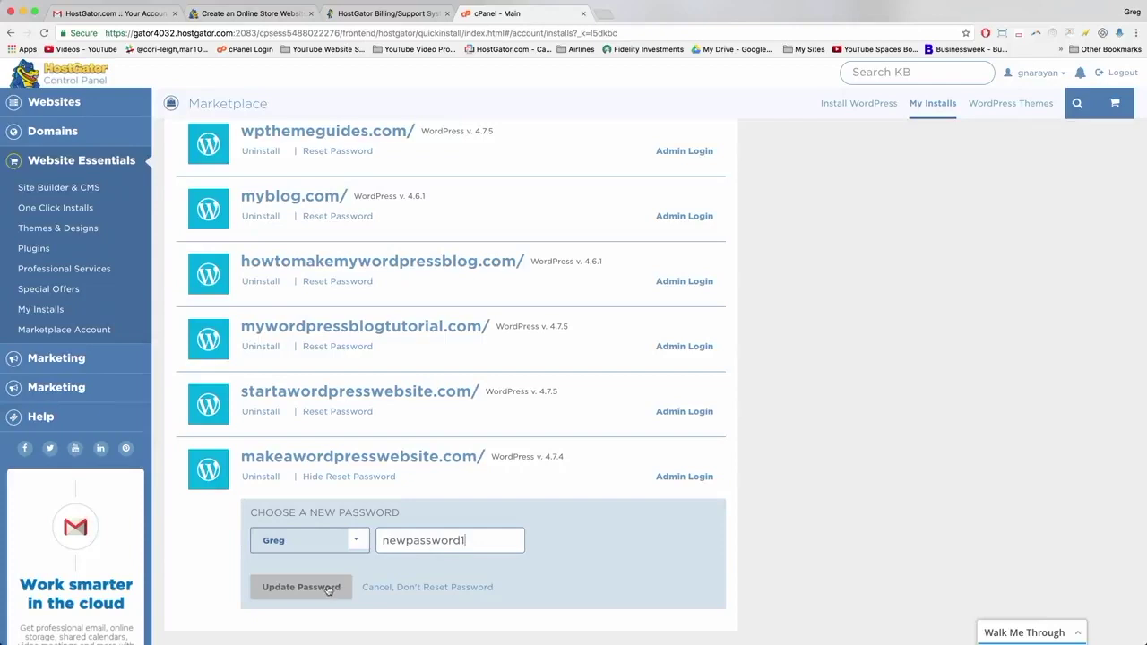
click(328, 588)
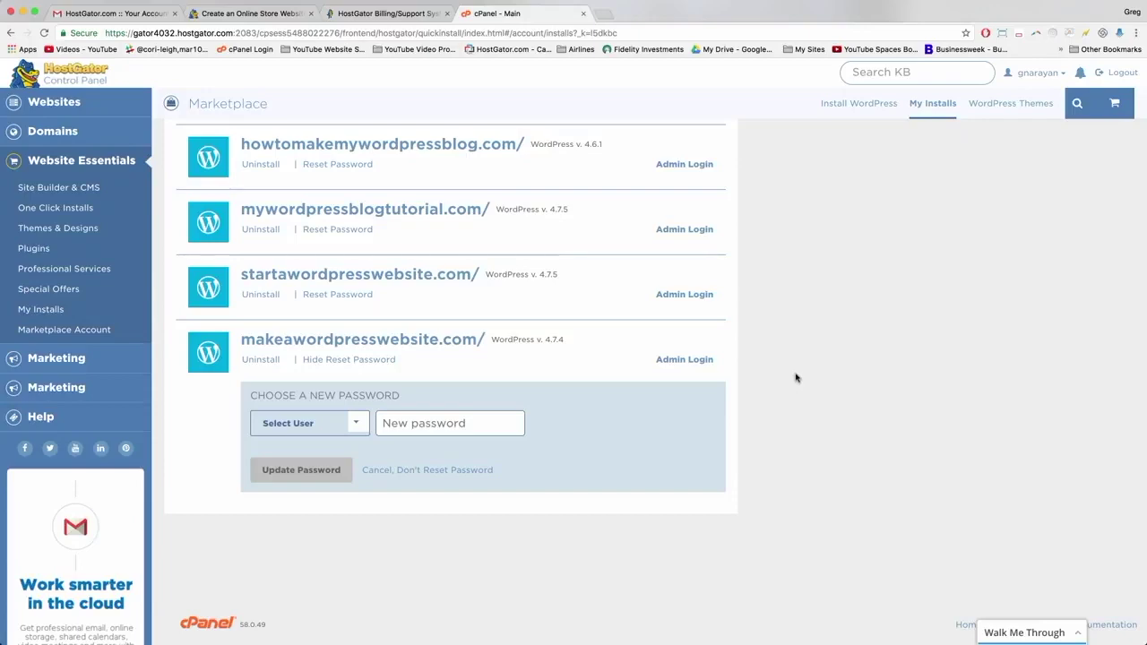
scroll(794, 378, up, 20)
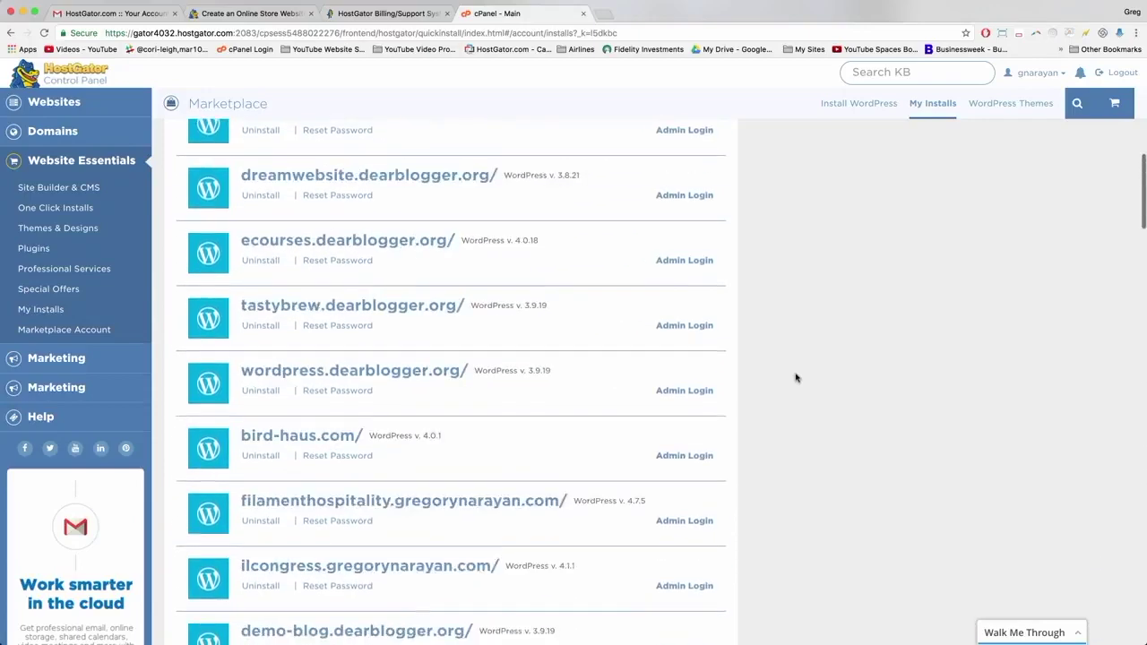
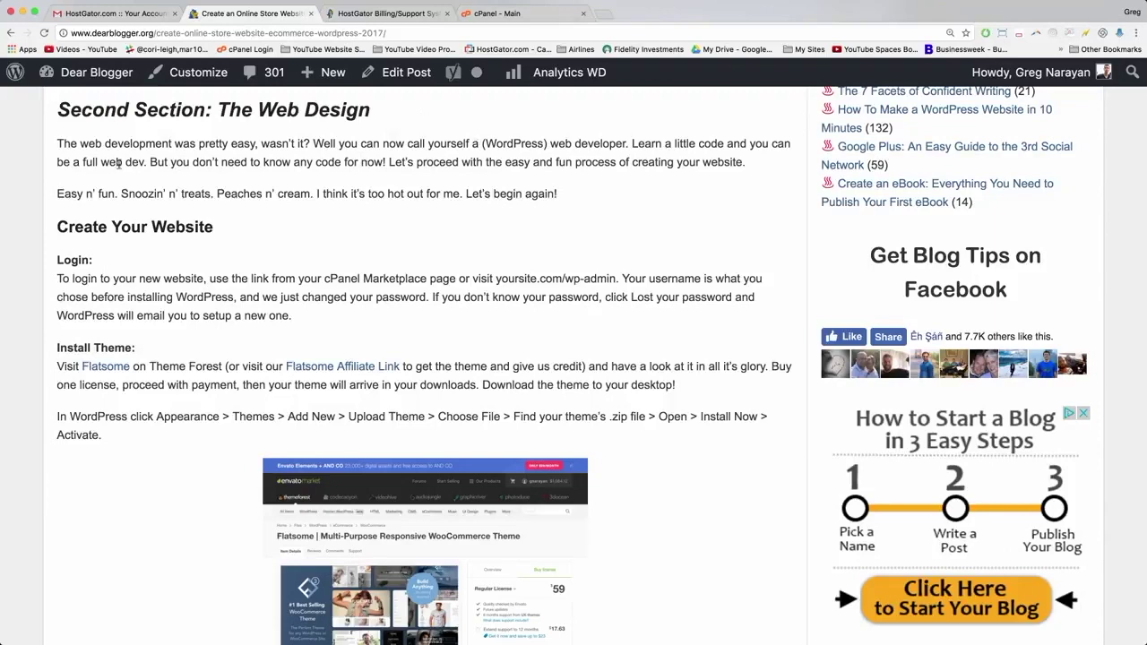
Step: Read past the article's 'full web dev' passage, then switch to the cPanel installs tab
drag(143, 166, 80, 163)
click(387, 197)
scroll(223, 224, down, 1)
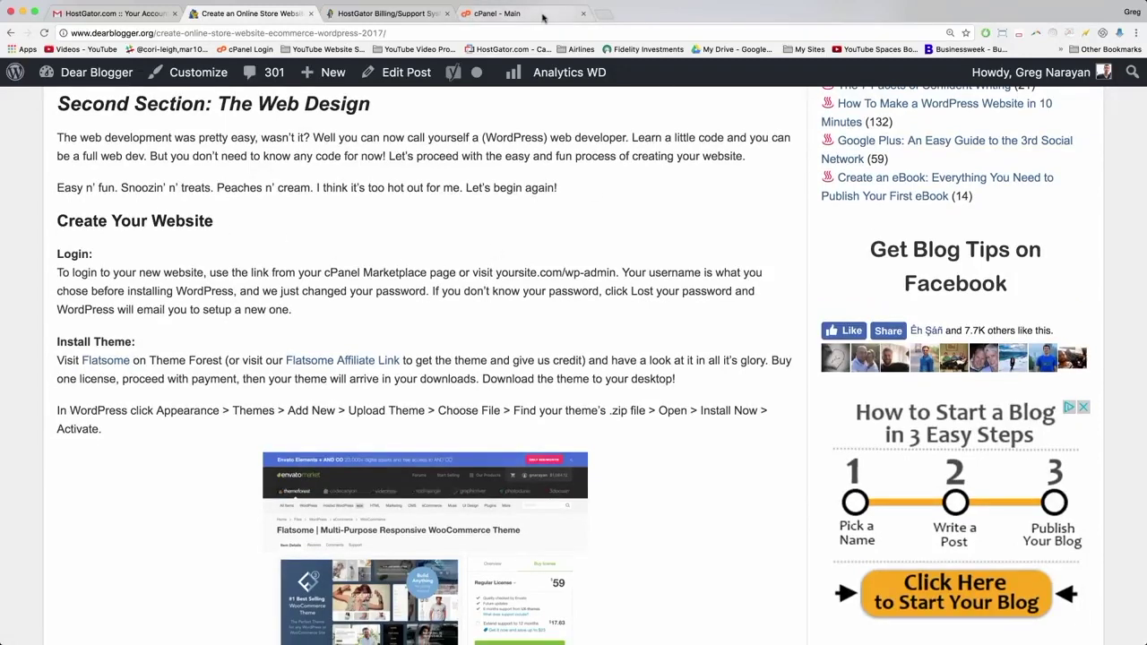
click(542, 17)
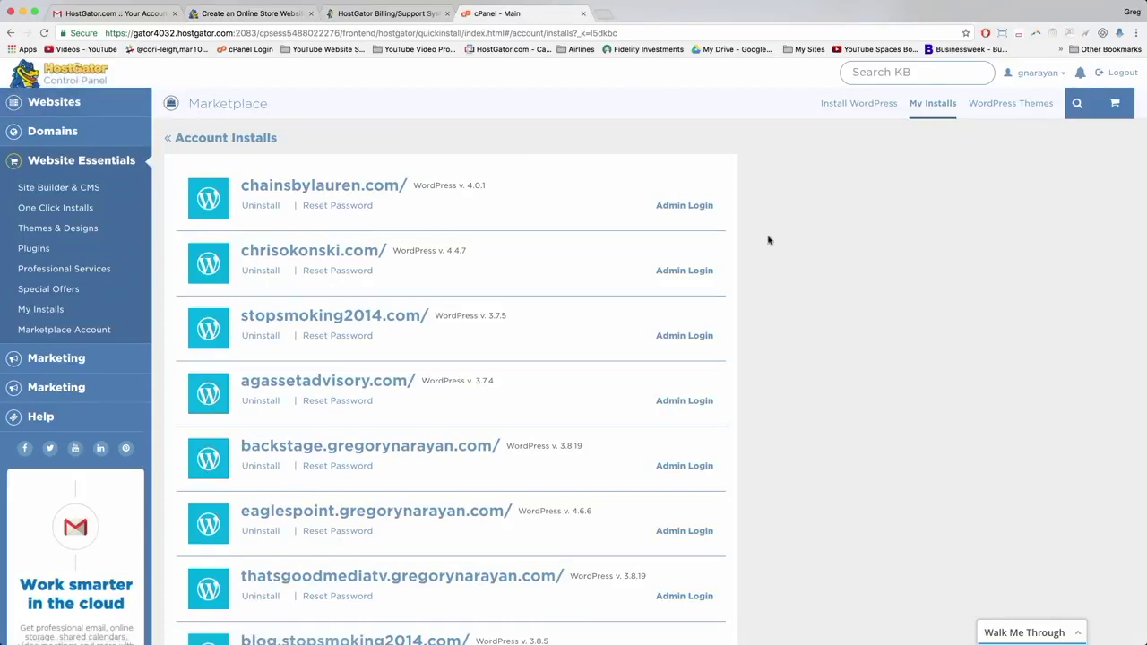
Step: Open Admin Login for makeawordpresswebsite.com from My Installs, then return to the article
scroll(767, 240, down, 15)
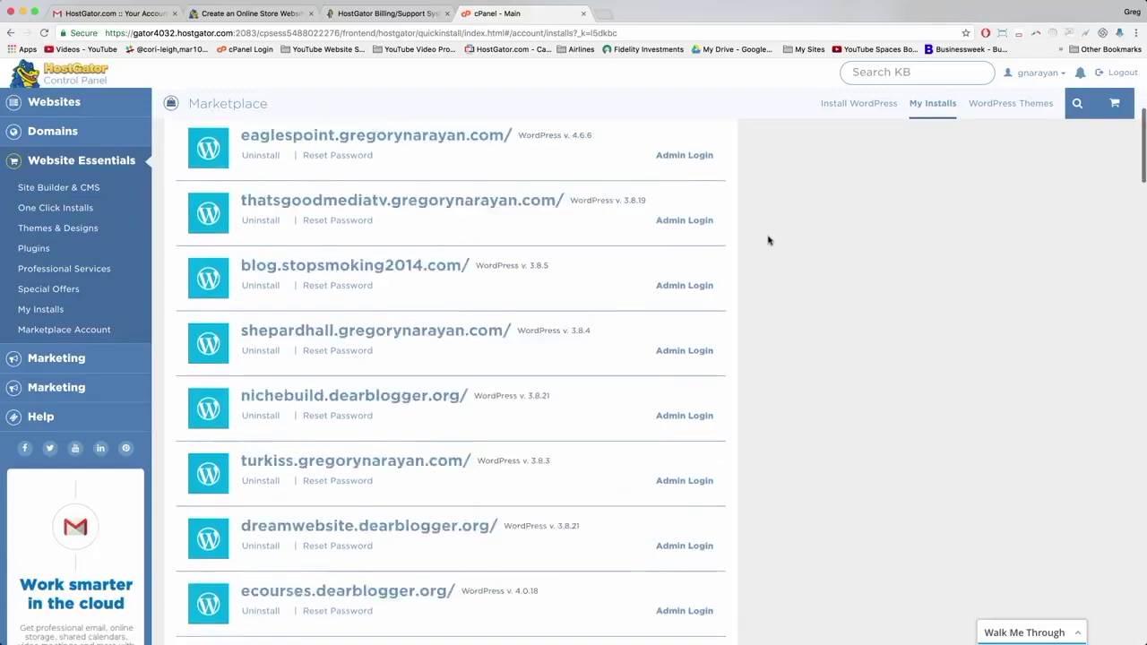
scroll(768, 240, down, 15)
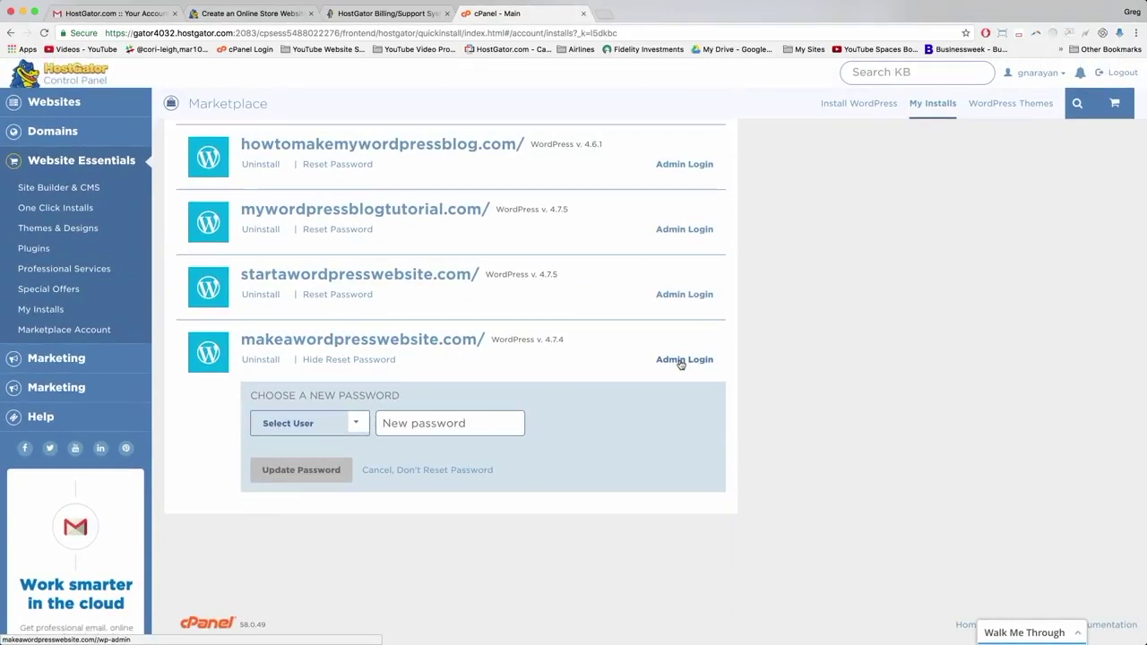
click(675, 361)
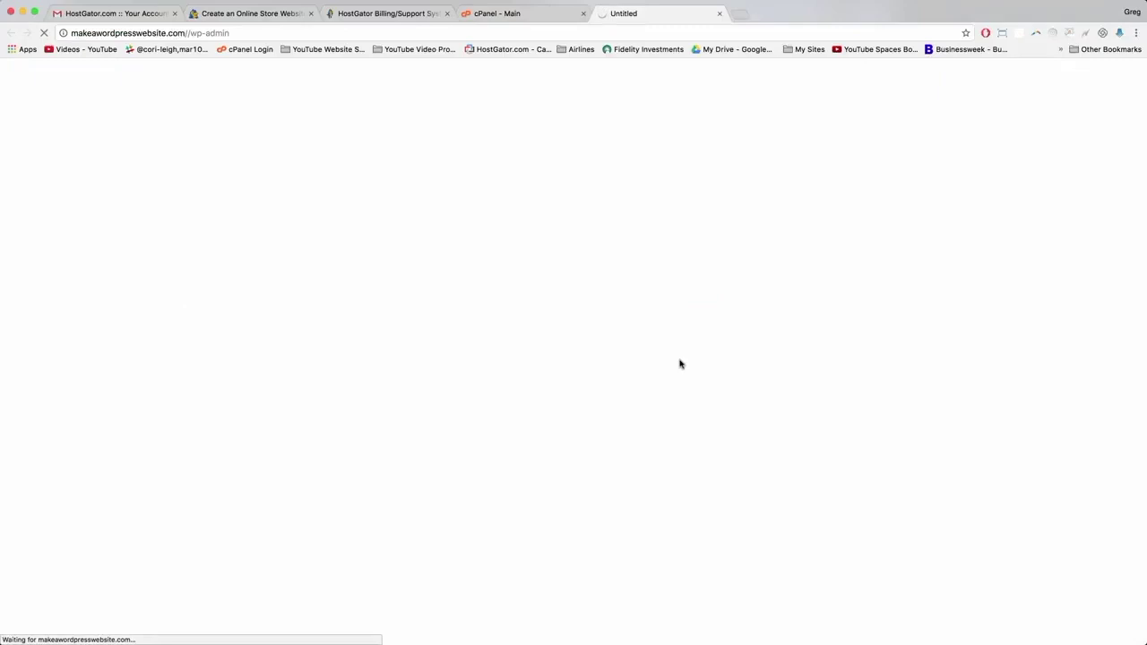
click(228, 16)
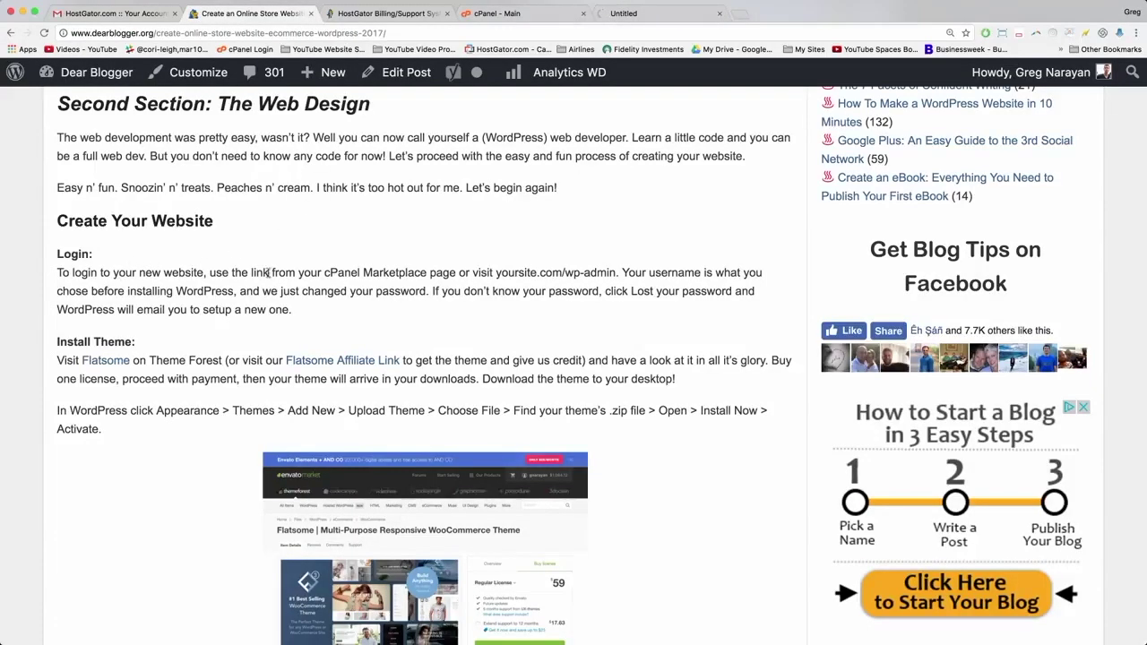
Step: Glance at the Fun Beach Store login page, then close the cPanel - Main tab
click(642, 16)
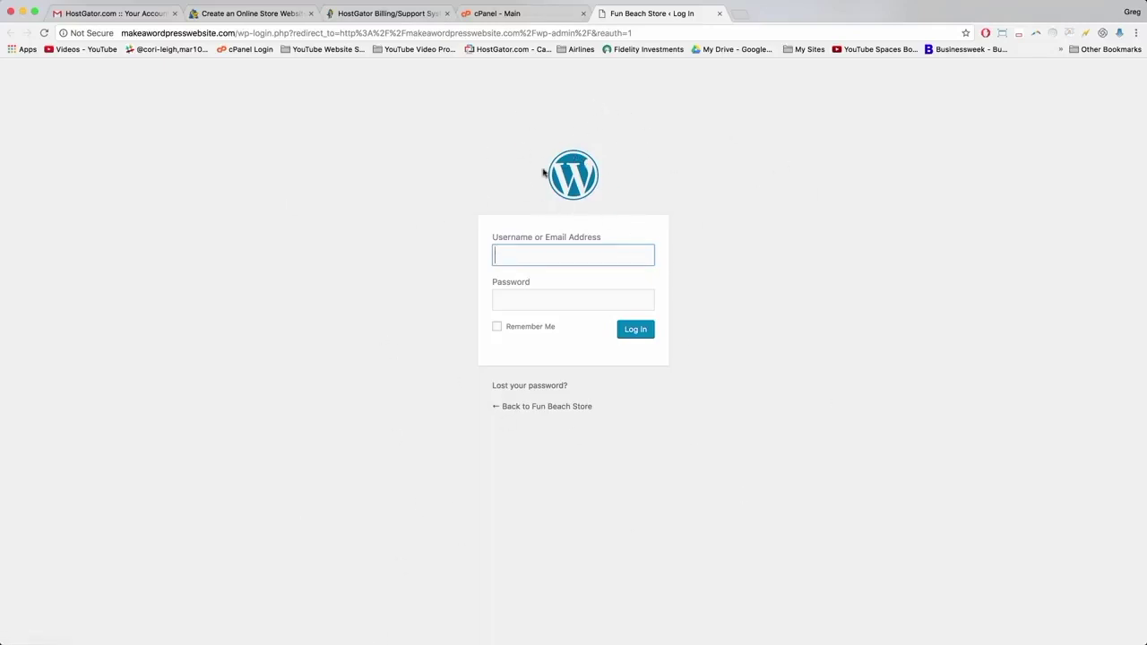
click(245, 15)
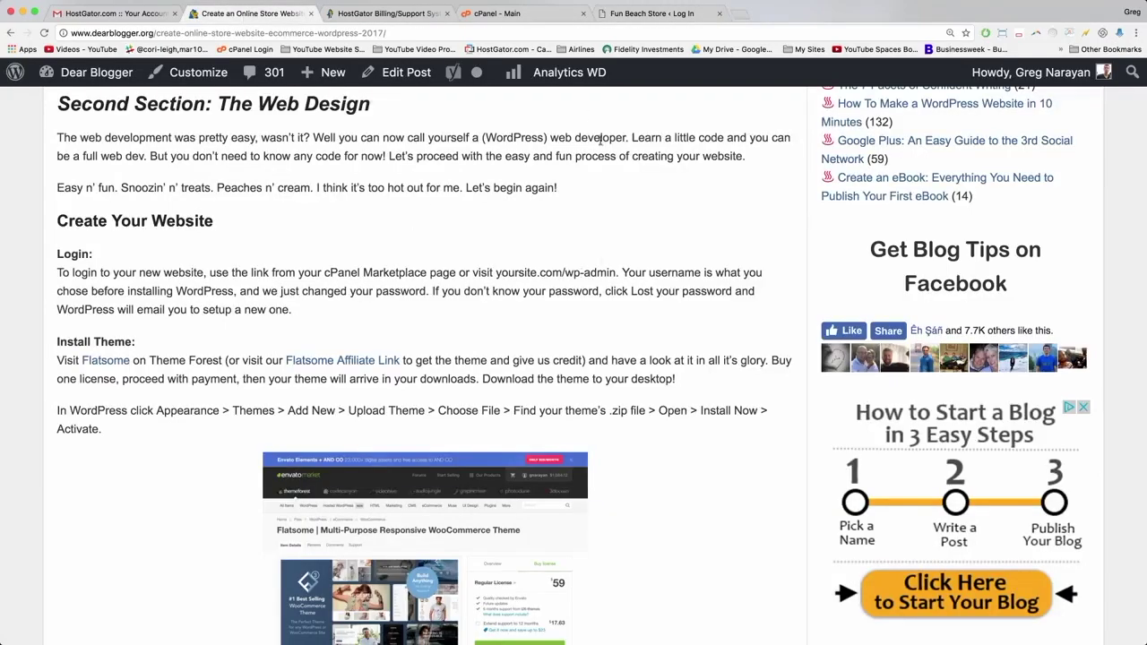
click(553, 16)
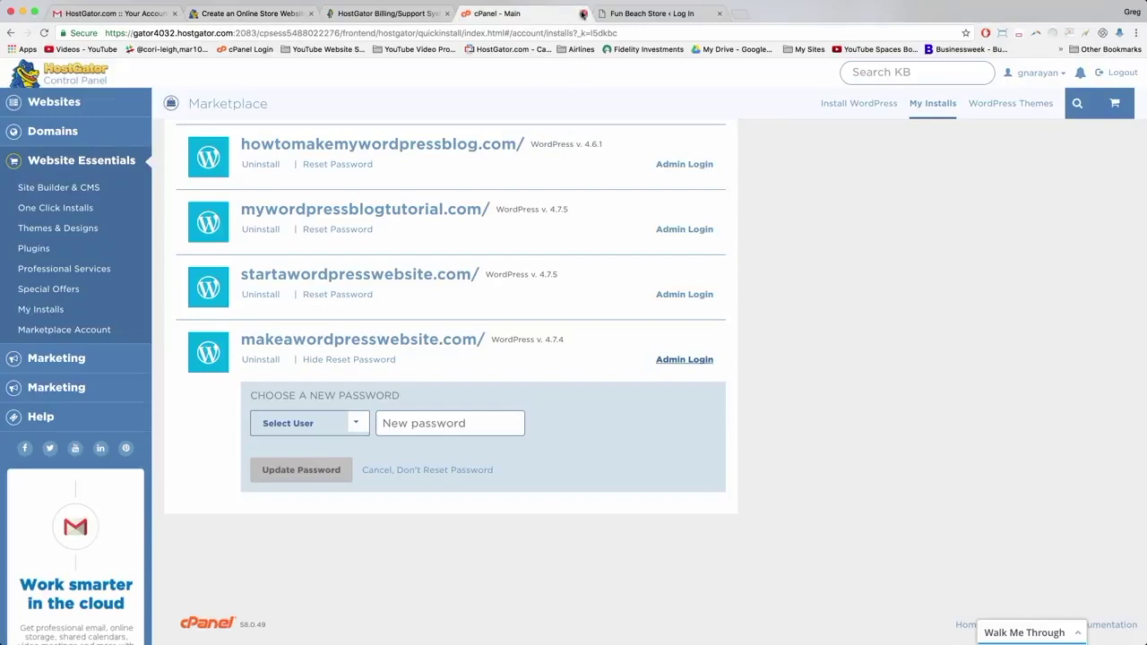
click(582, 15)
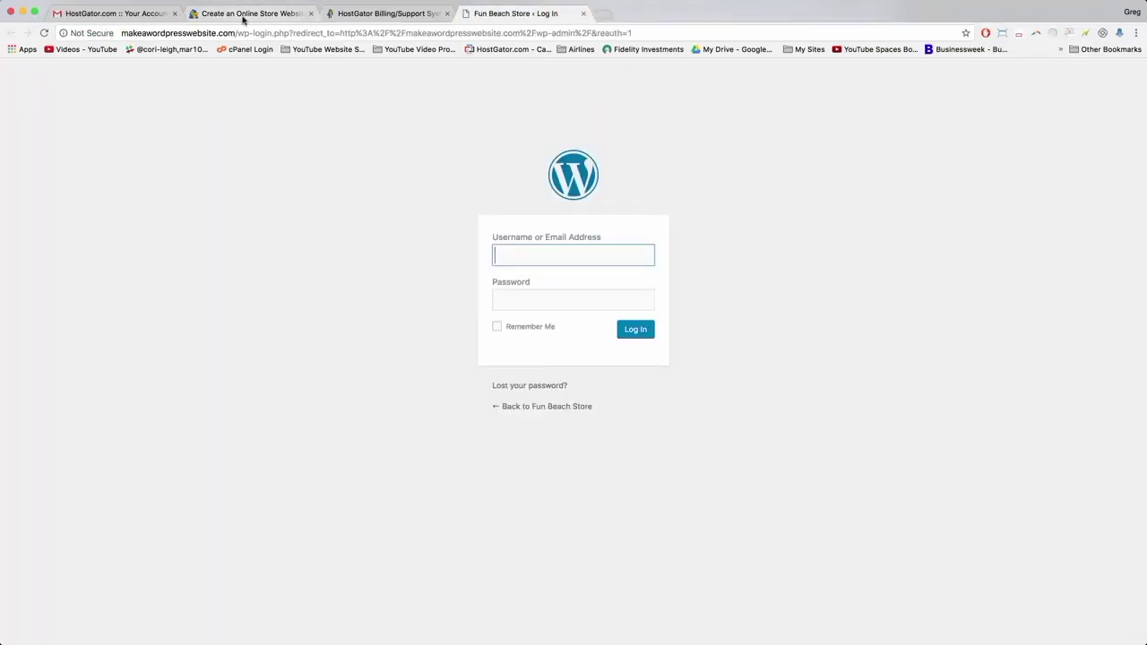
Step: Note the yoursite.com/wp-admin address in the article and open a new blank tab
click(243, 14)
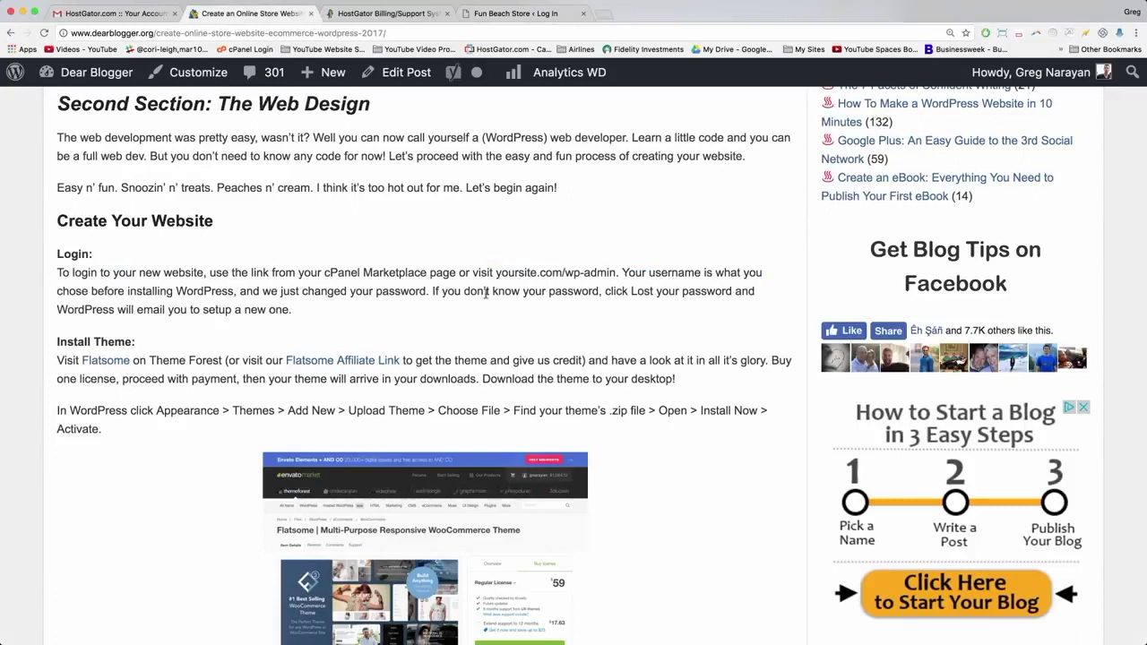
drag(495, 274, 618, 273)
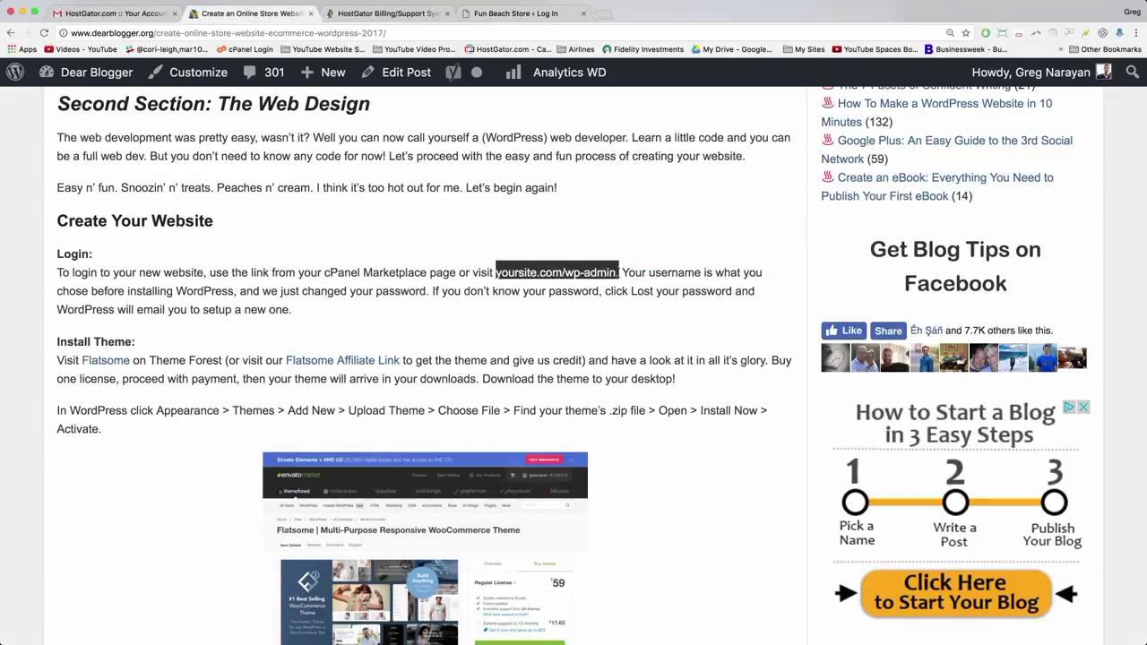
click(627, 292)
click(579, 14)
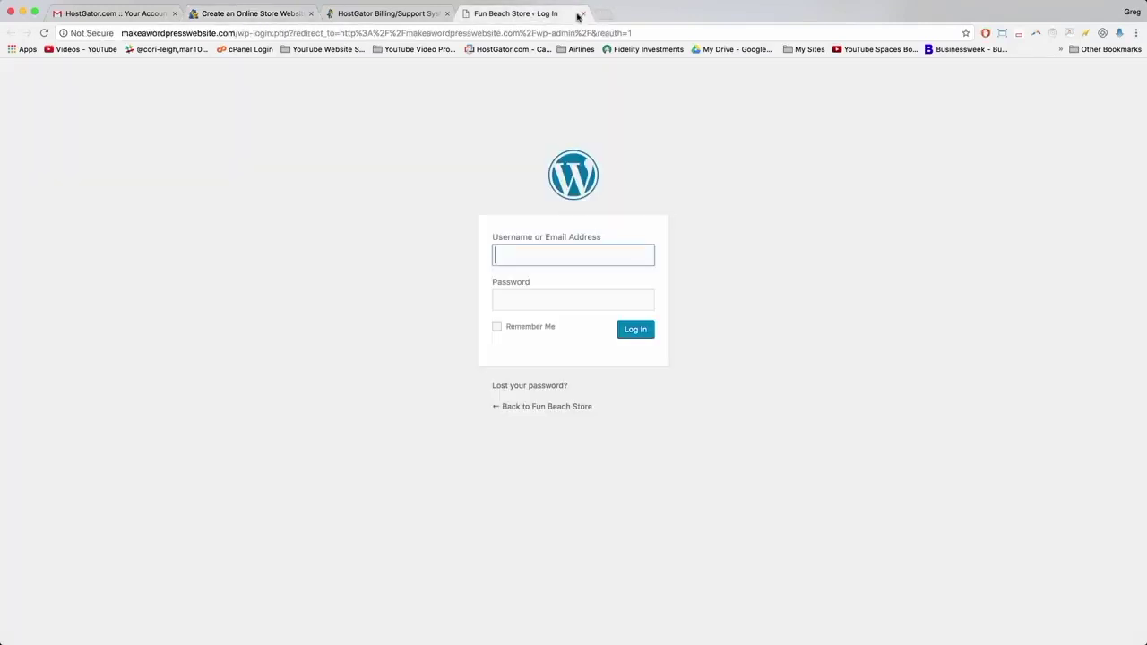
click(602, 14)
text(make)
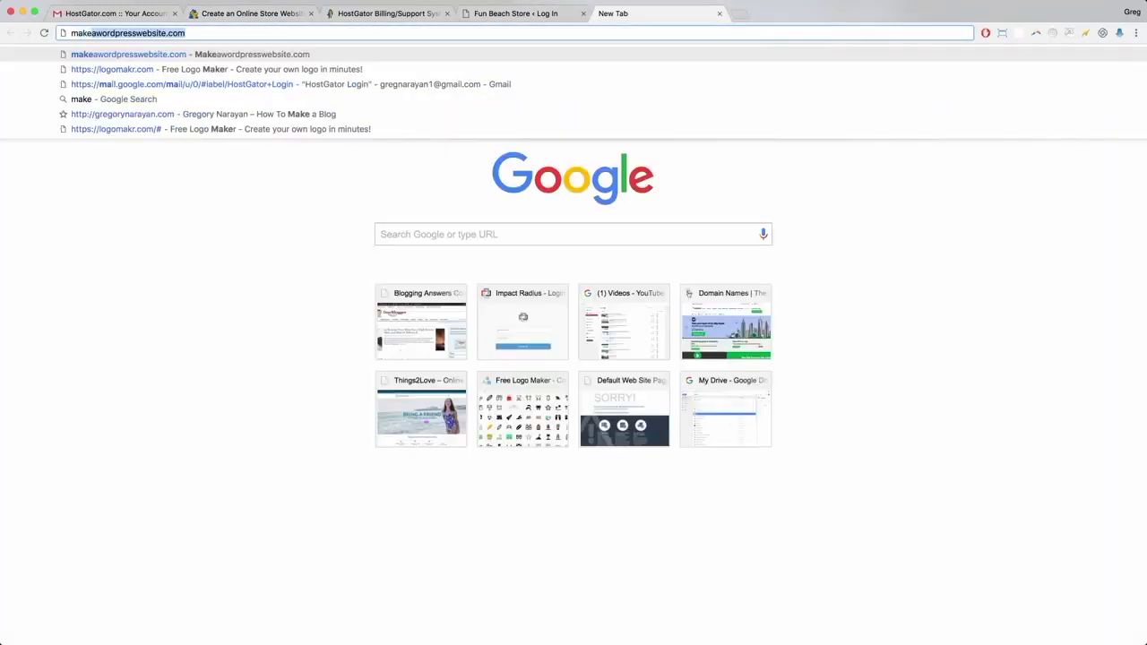
key(Right)
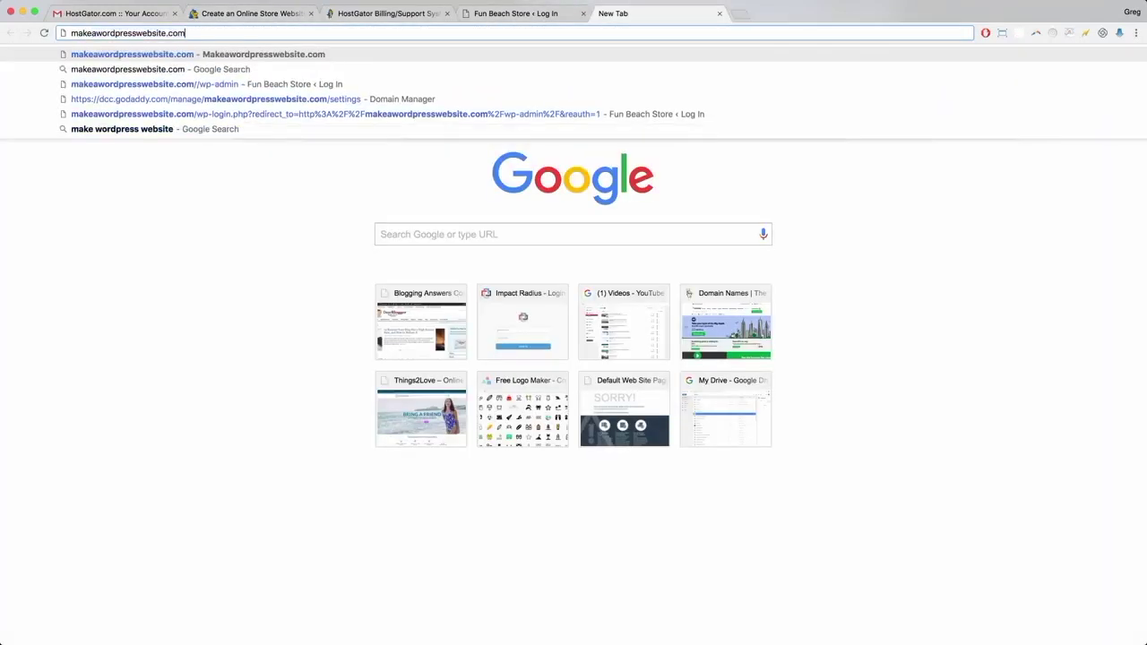
text(/wp)
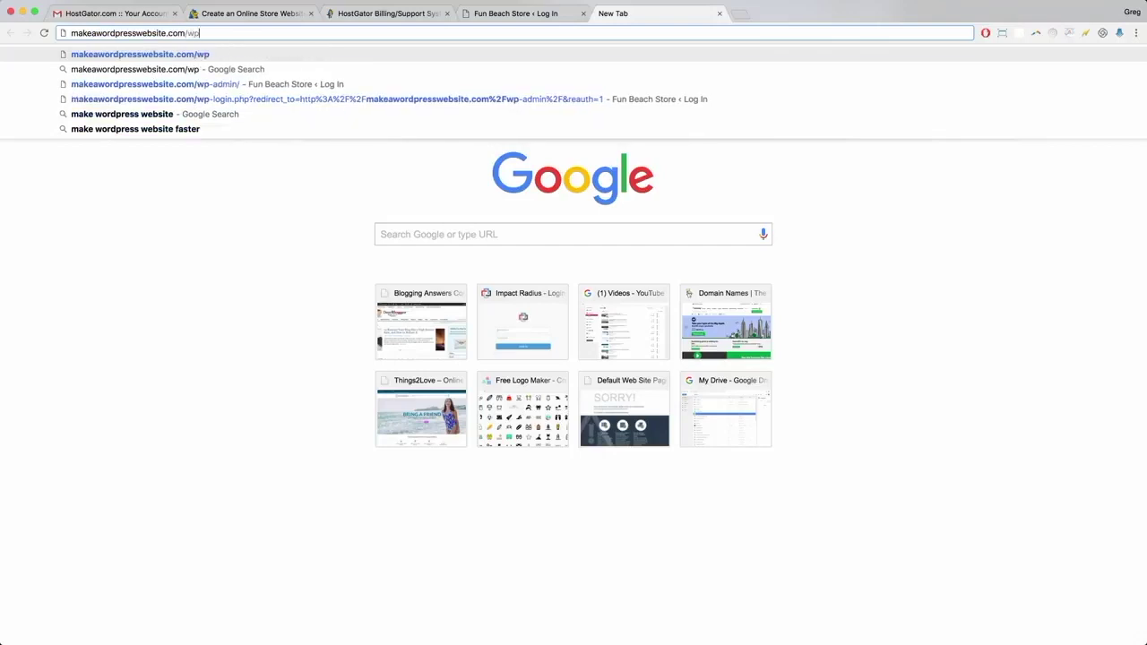
text(-admin)
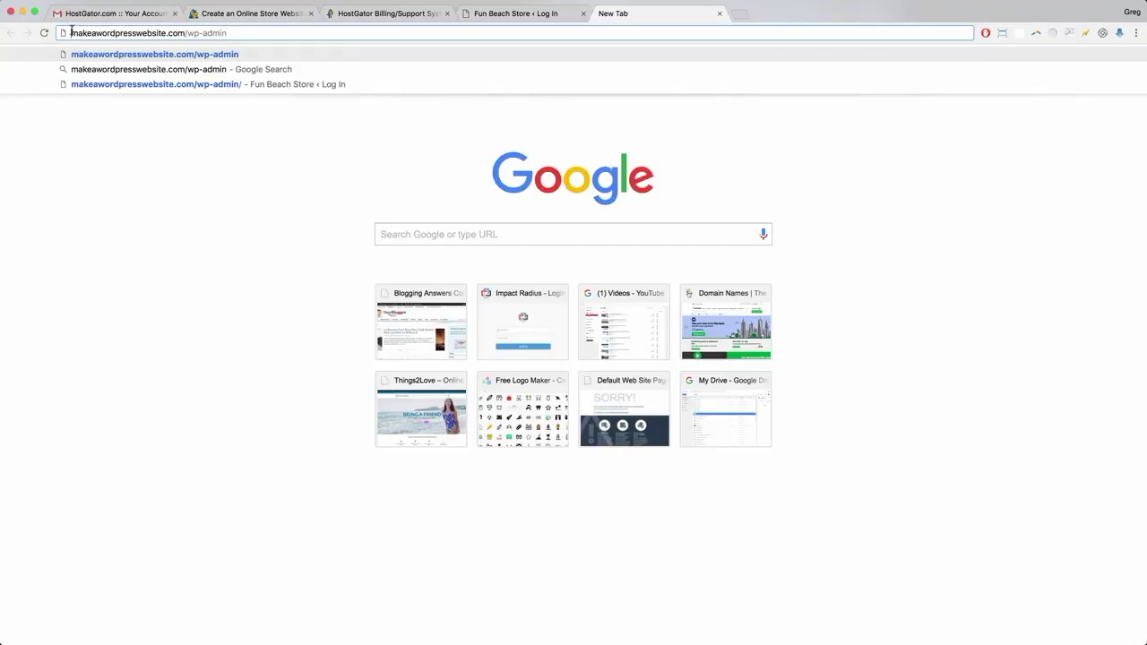
drag(71, 31, 182, 27)
click(180, 33)
click(237, 33)
key(Return)
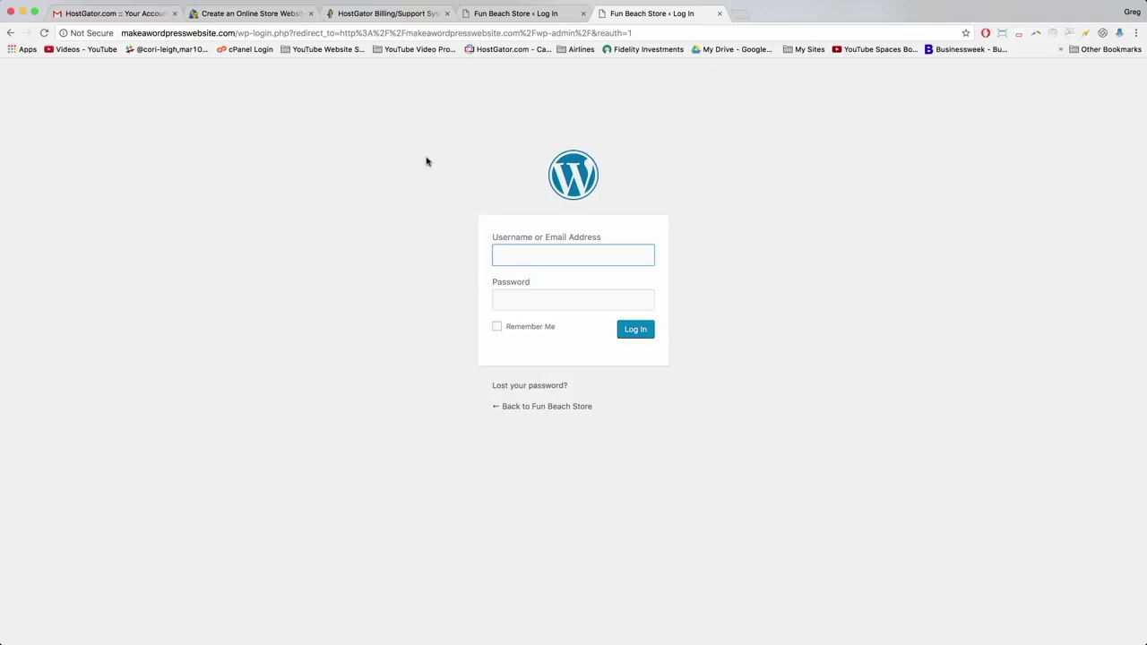
click(719, 14)
click(193, 12)
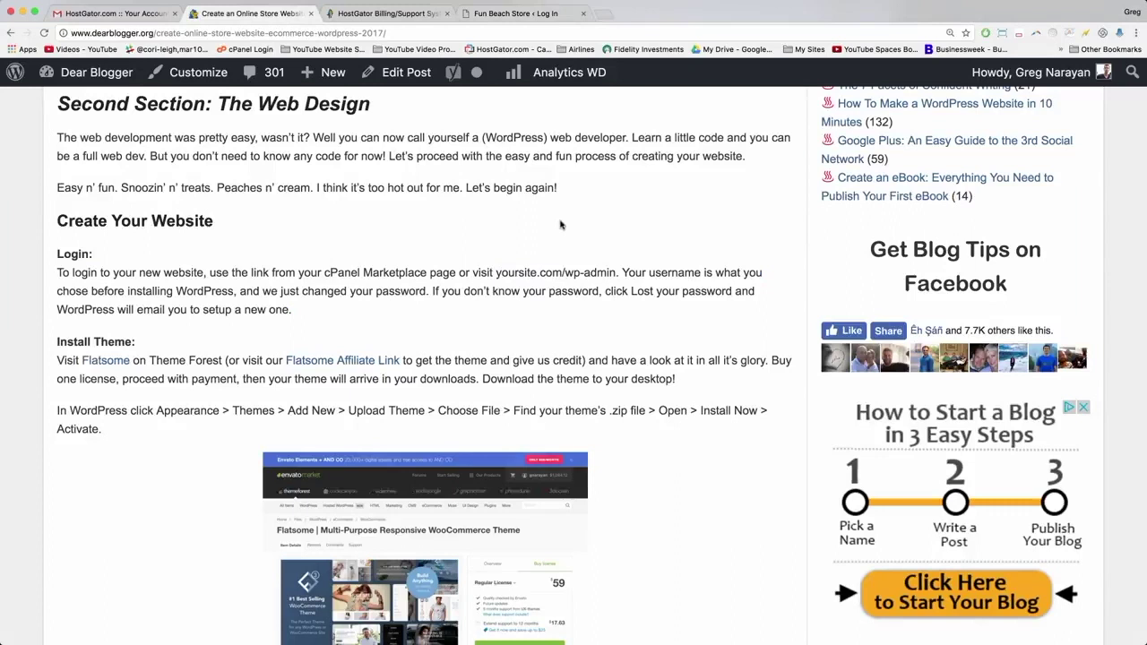
click(528, 15)
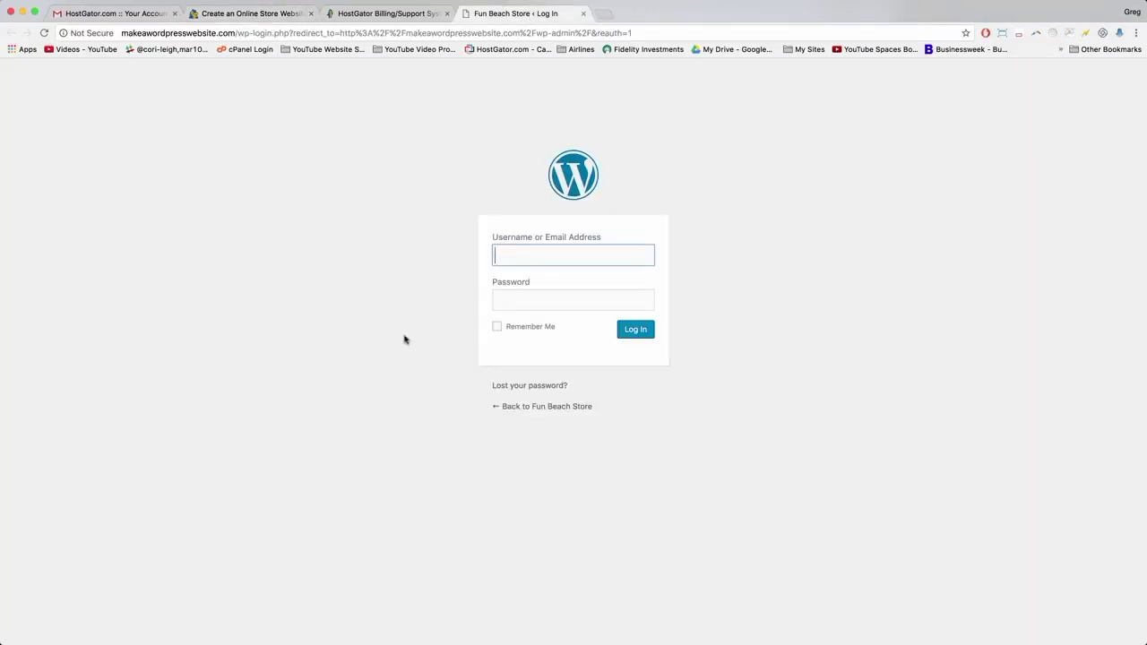
click(526, 300)
click(545, 262)
click(526, 390)
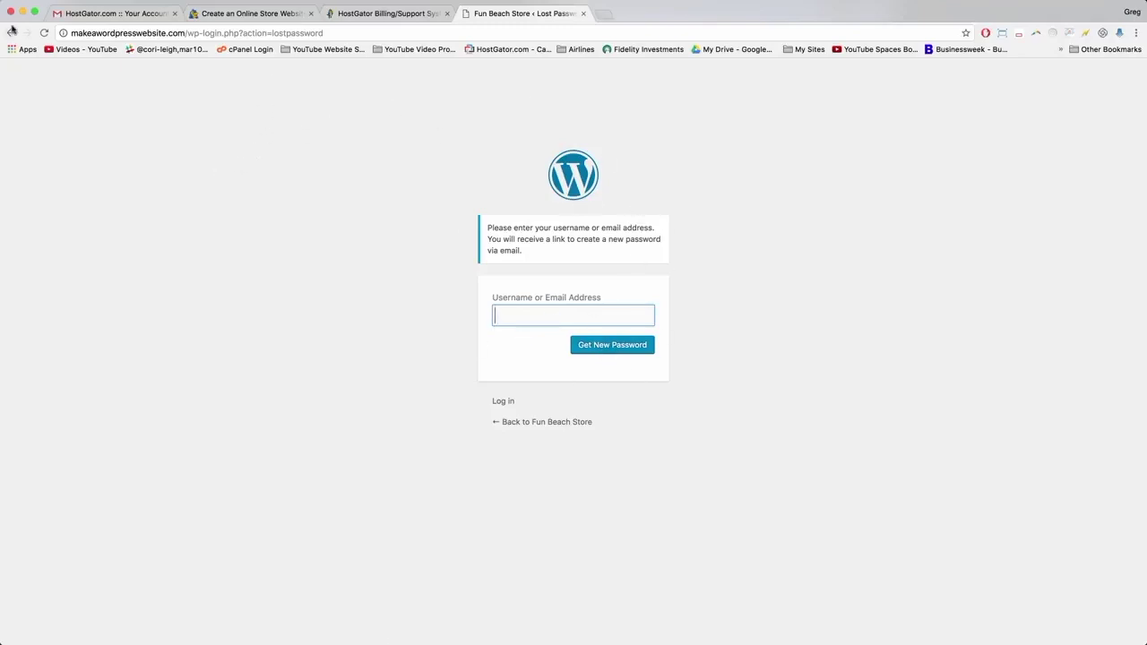
click(11, 33)
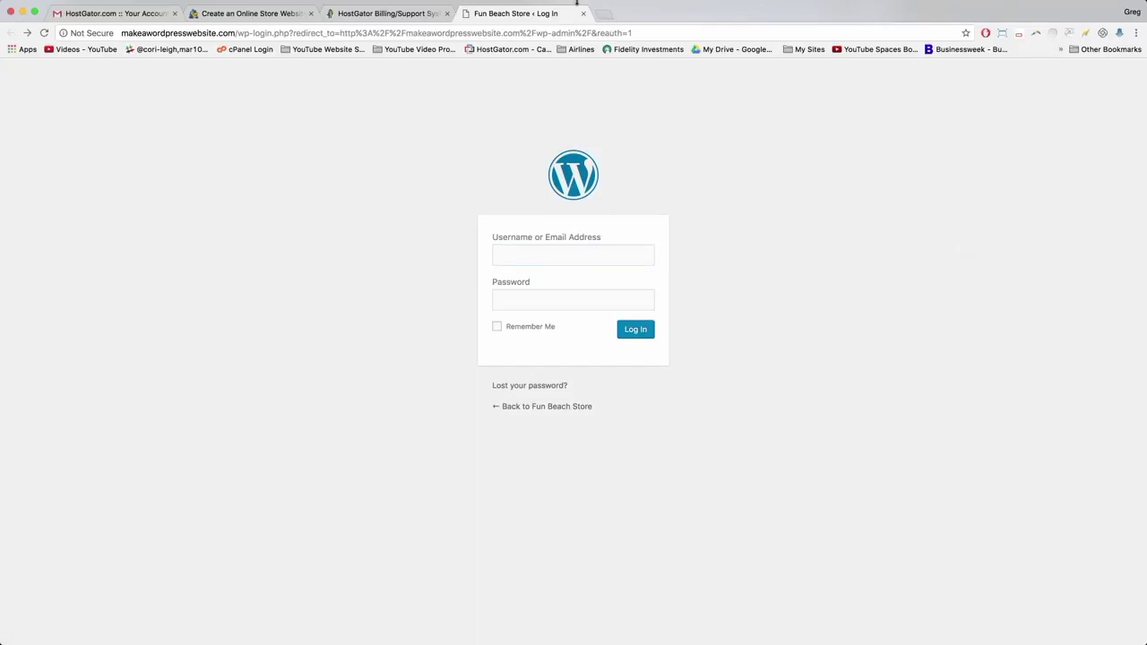
Step: Bookmark the Fun Beach Store login page, then sign in as admin with Remember Me ticked
click(965, 34)
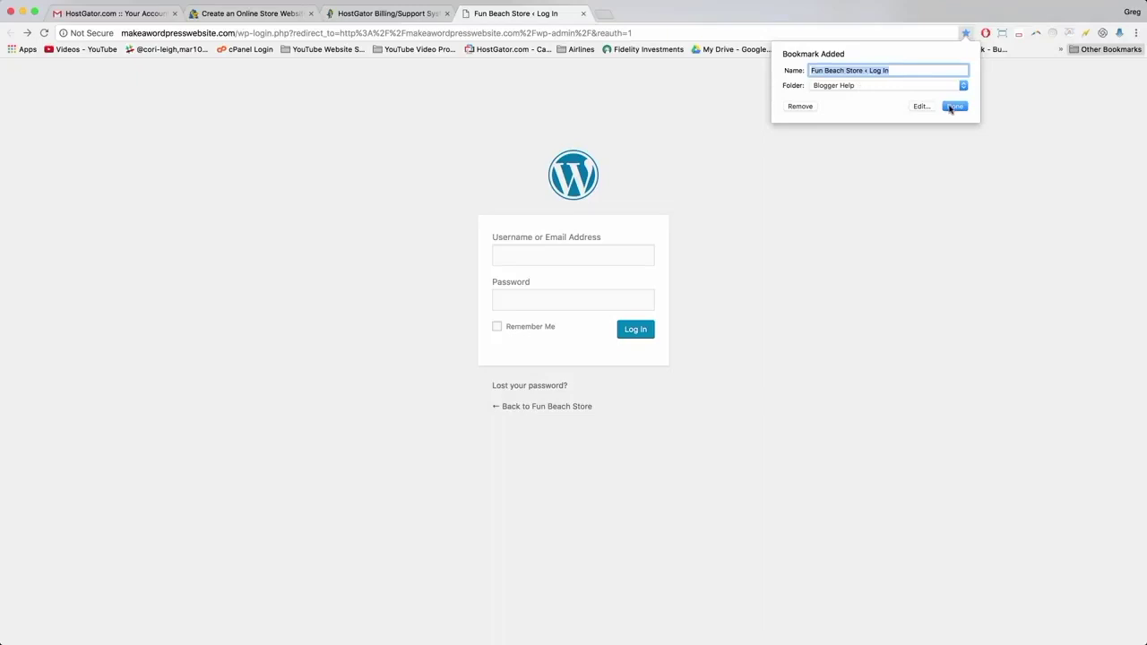
click(954, 107)
click(579, 263)
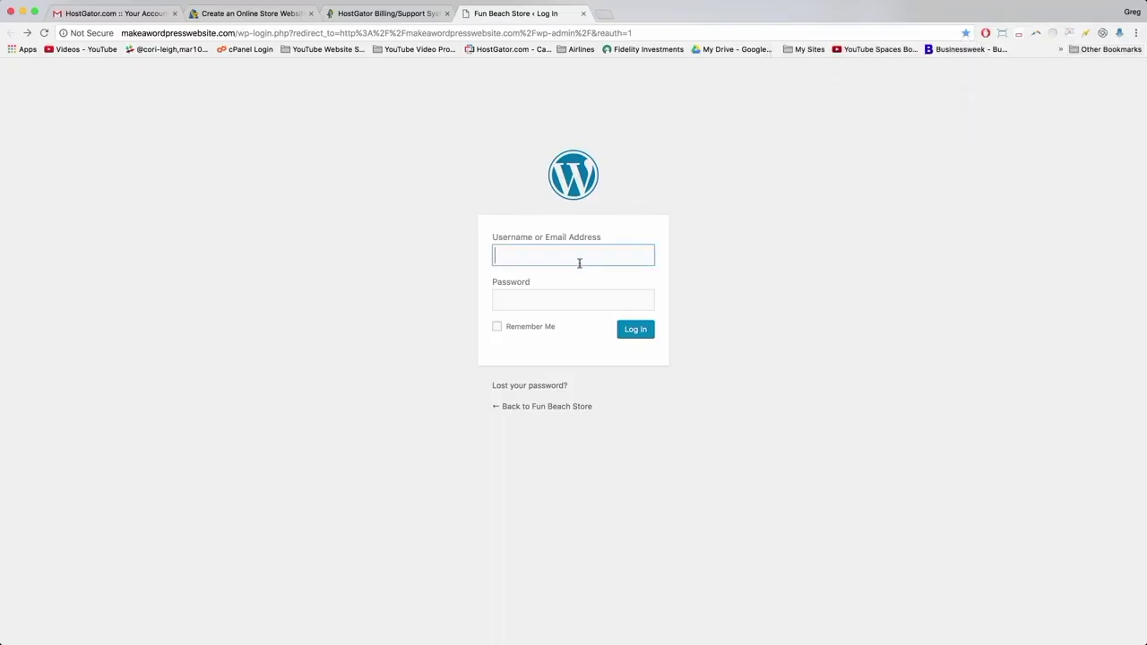
text(Greg)
key(Tab)
text(*****)
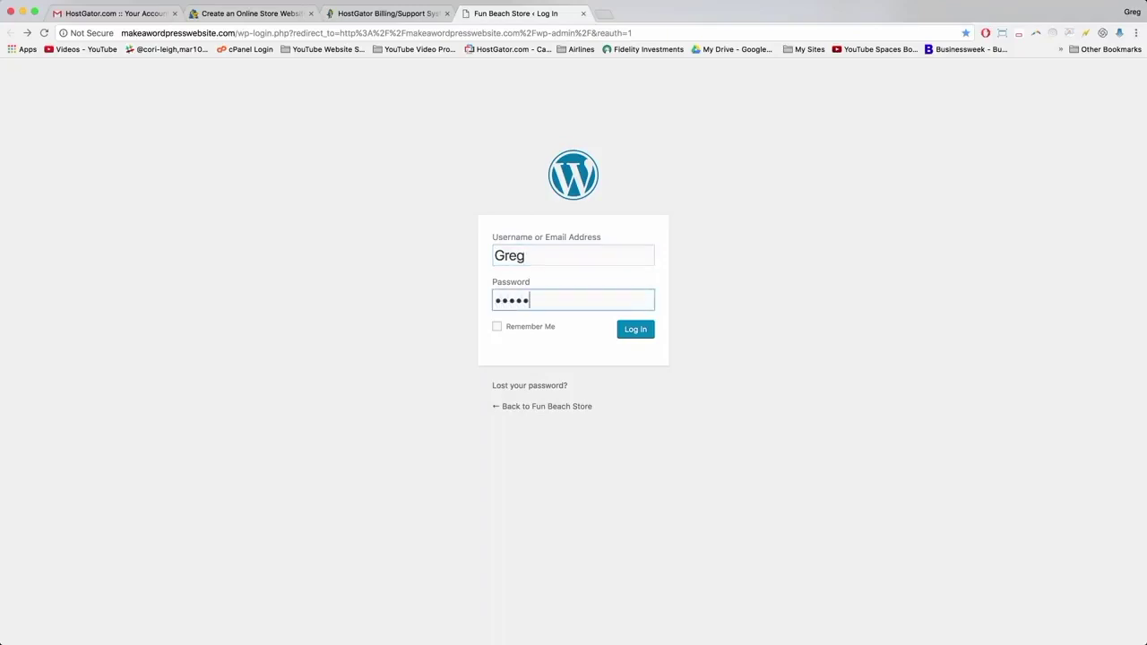
text(******)
click(508, 329)
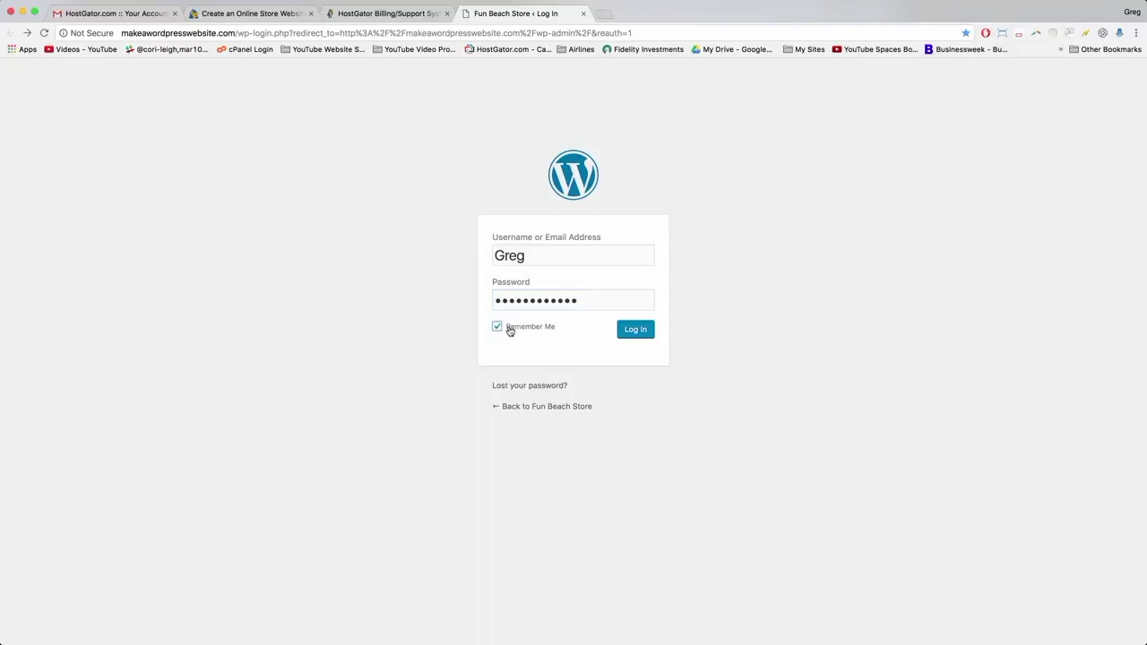
click(629, 329)
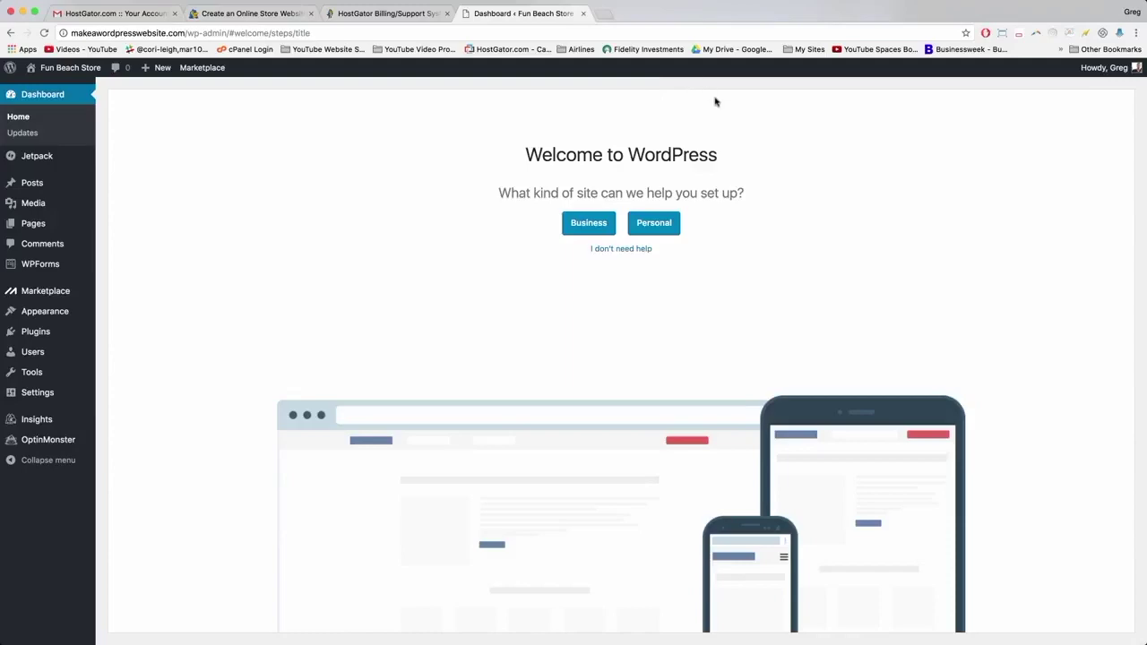
Step: Skip the guided setup and dismiss the WP Live banner plus both WPForms notices
click(260, 14)
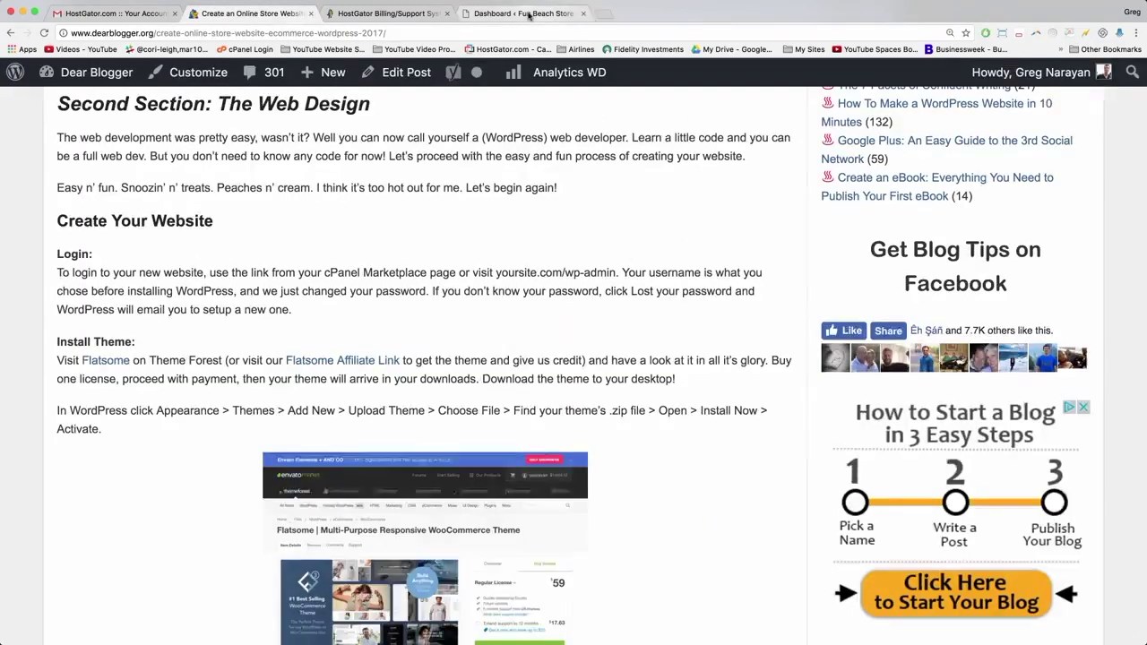
click(529, 14)
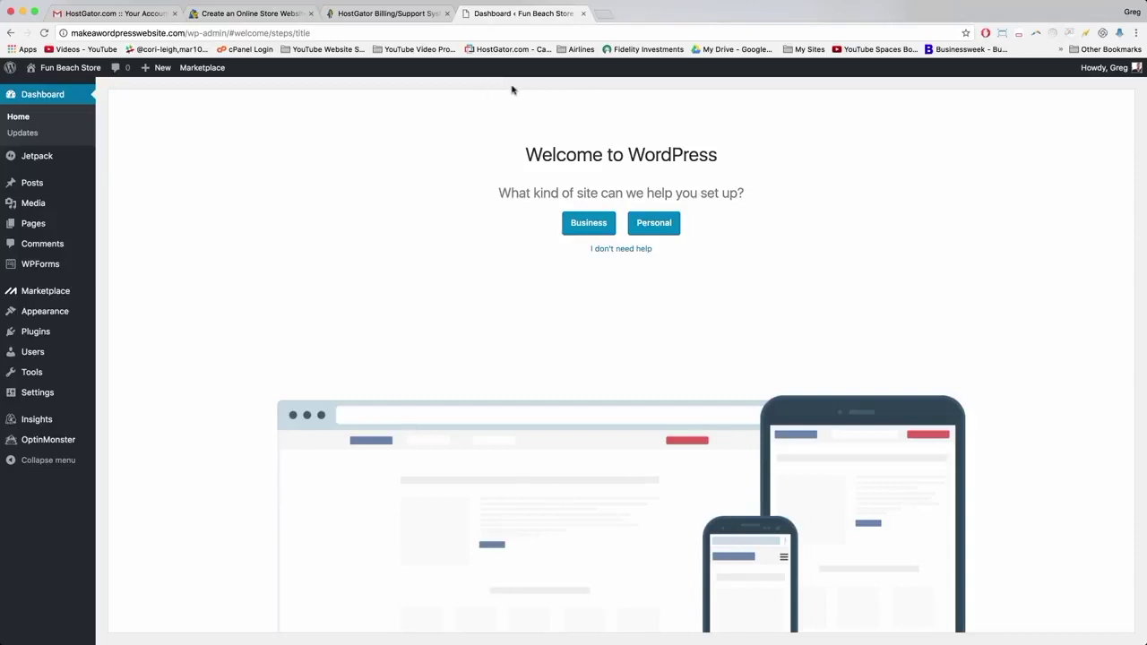
click(625, 249)
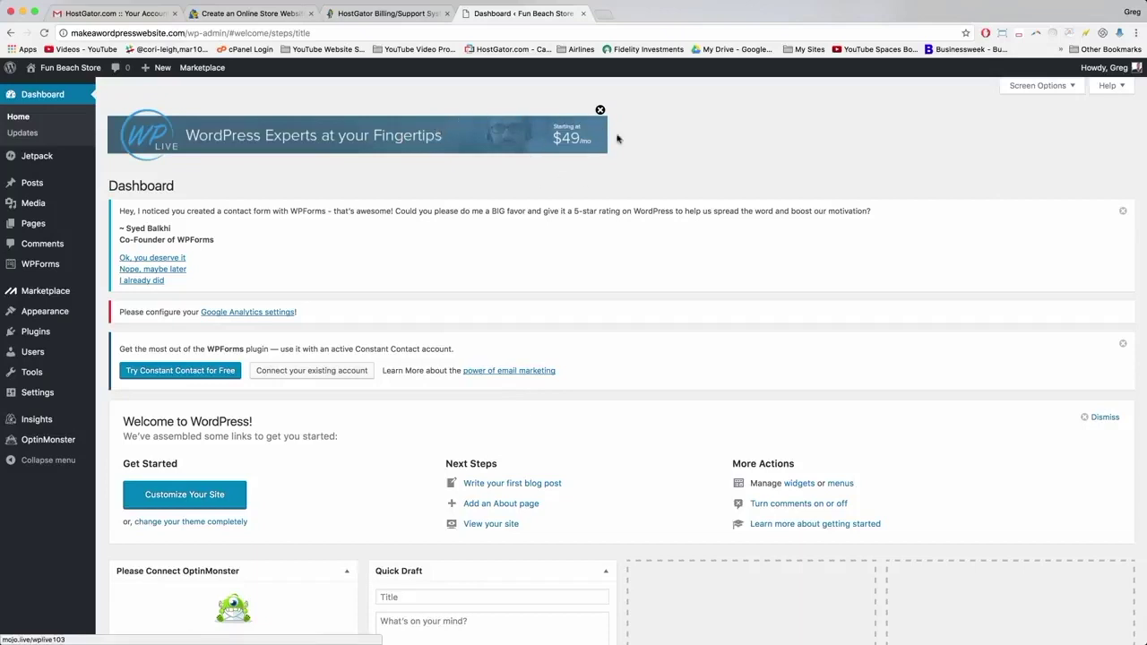
click(601, 111)
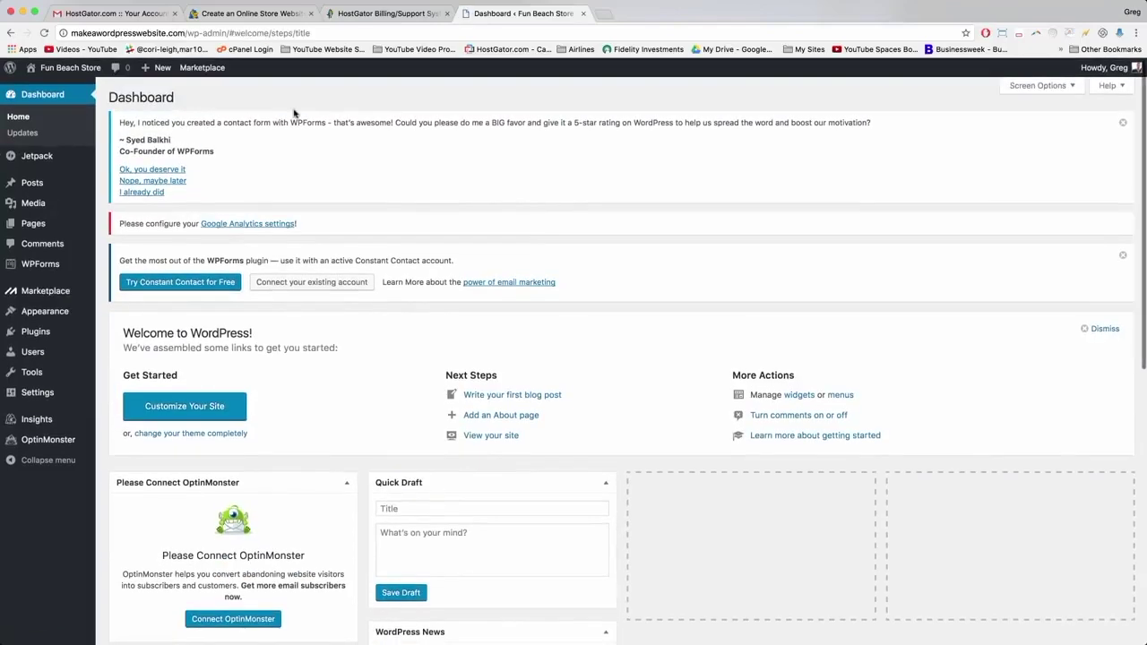
click(1123, 122)
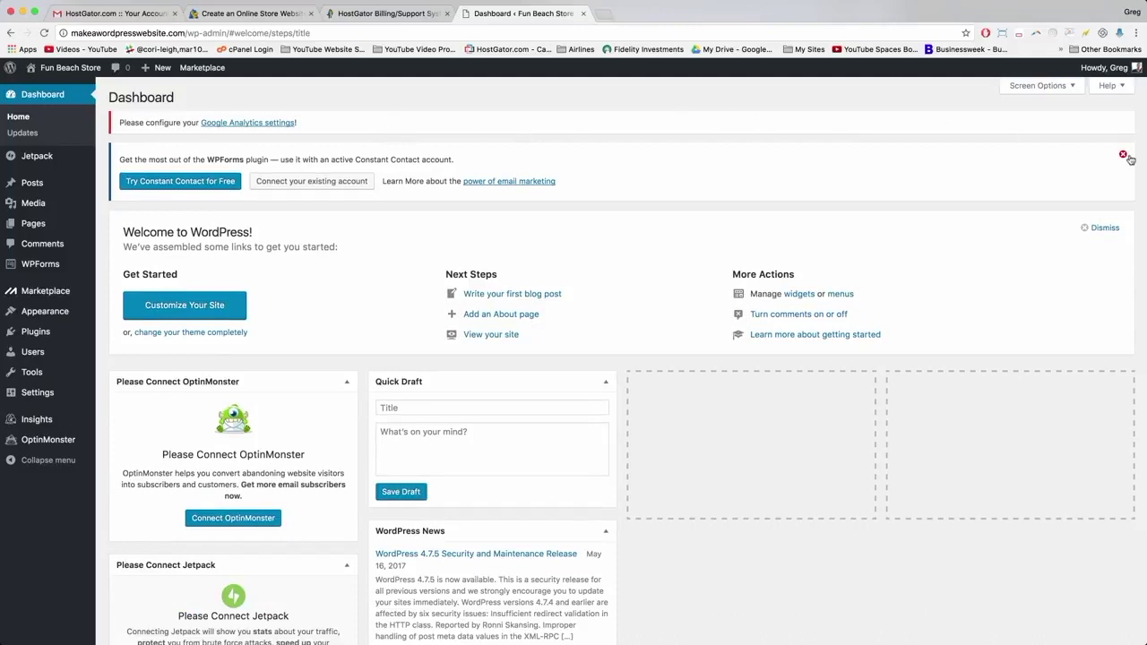
click(1121, 156)
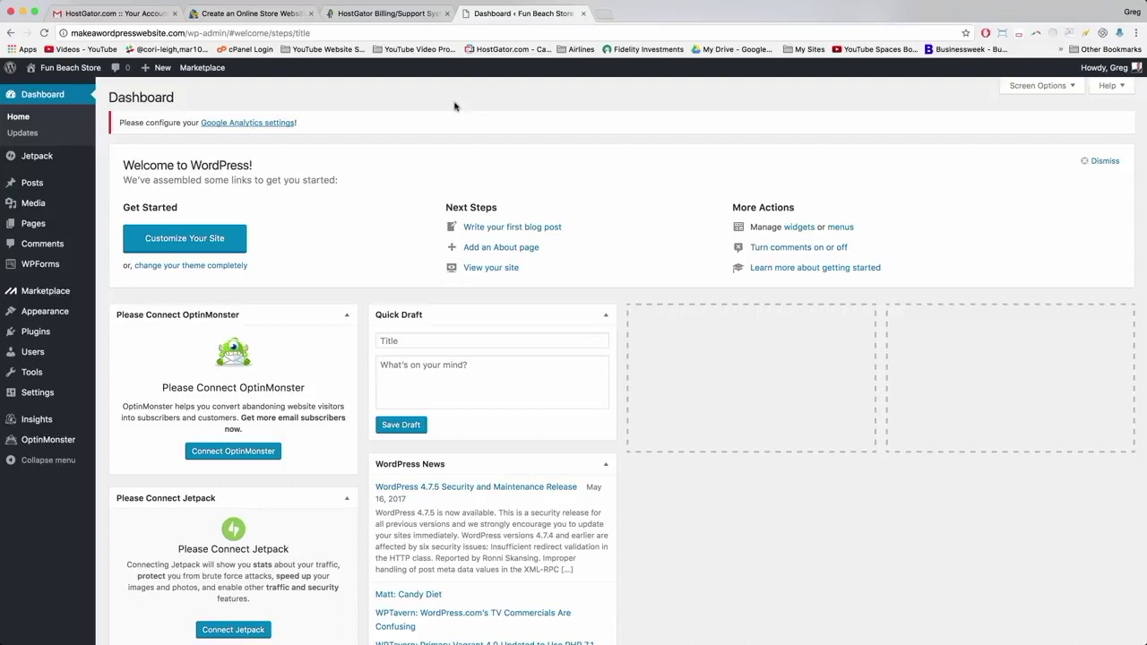
mouse_move(68, 64)
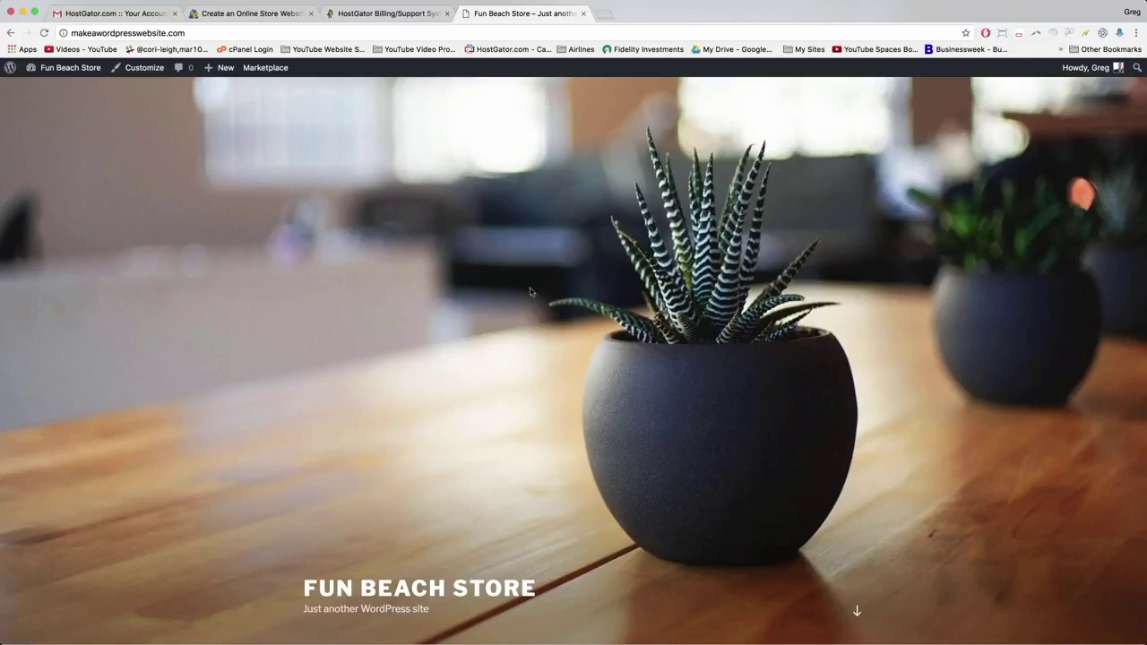
scroll(563, 343, down, 3)
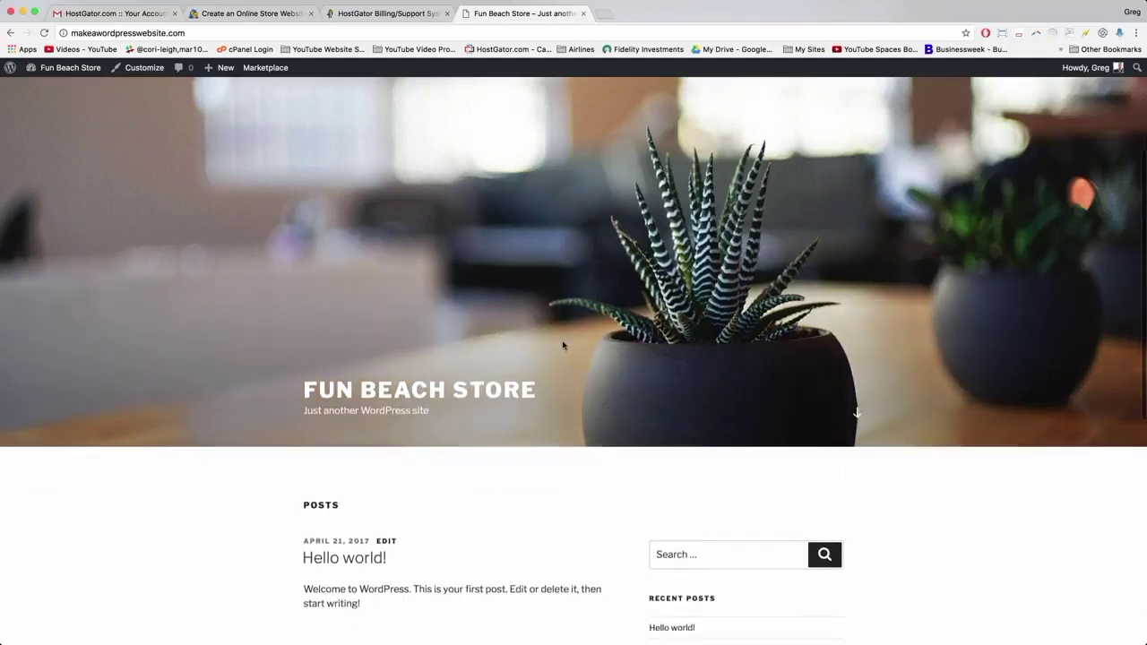
scroll(562, 345, down, 3)
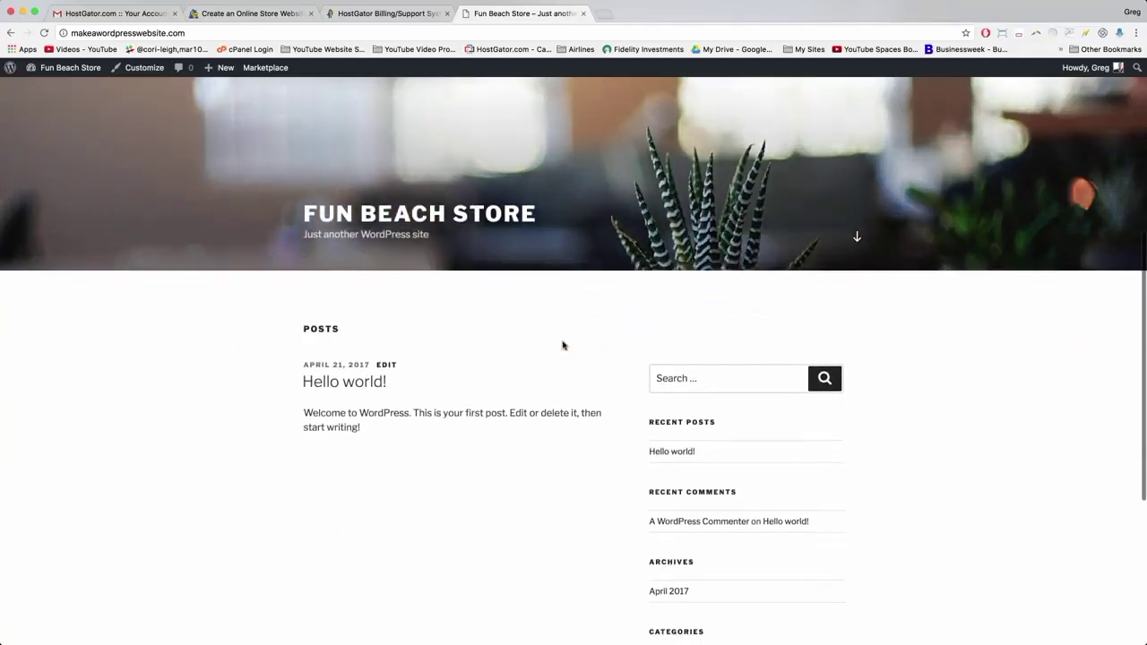
scroll(563, 345, down, 2)
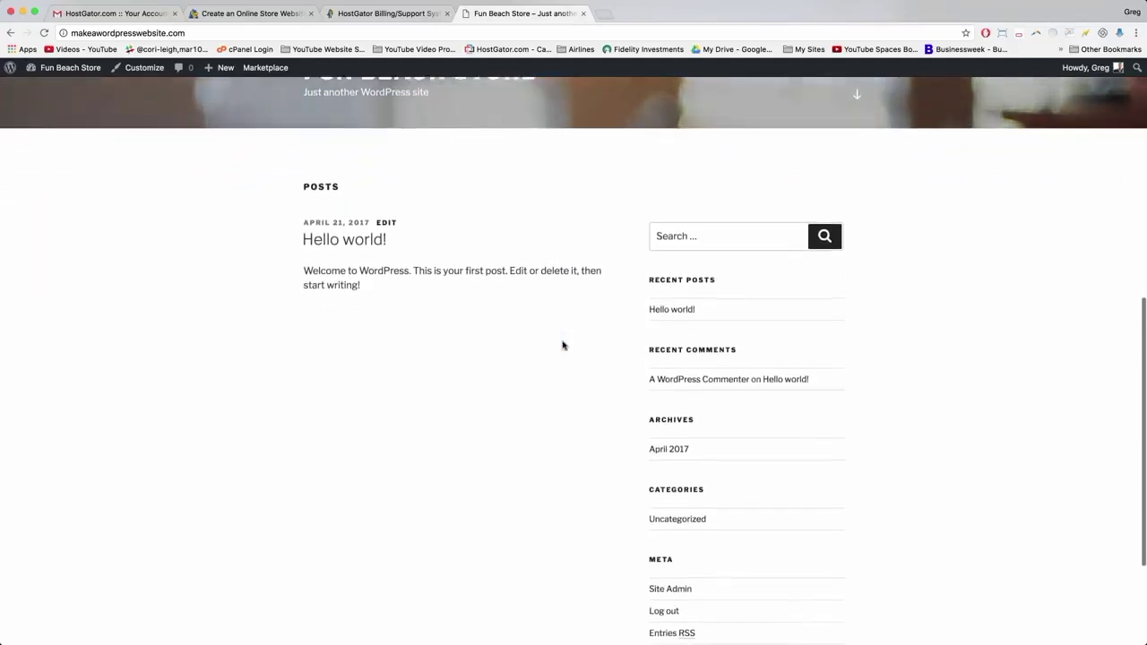
scroll(562, 345, down, 3)
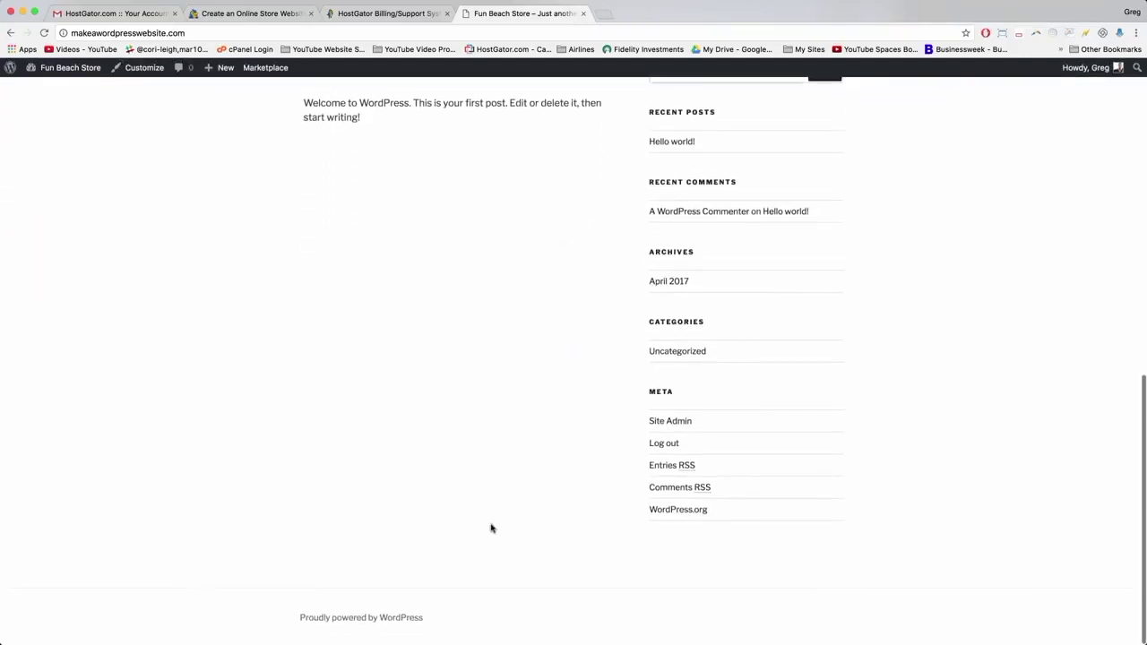
scroll(491, 529, up, 10)
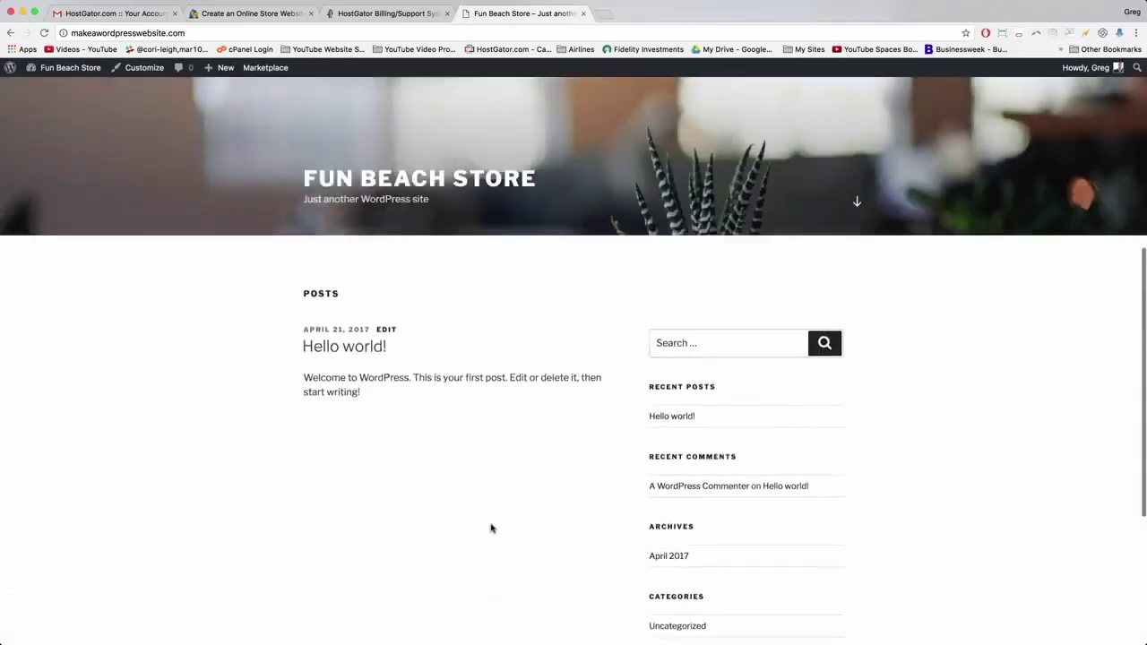
scroll(491, 529, down, 3)
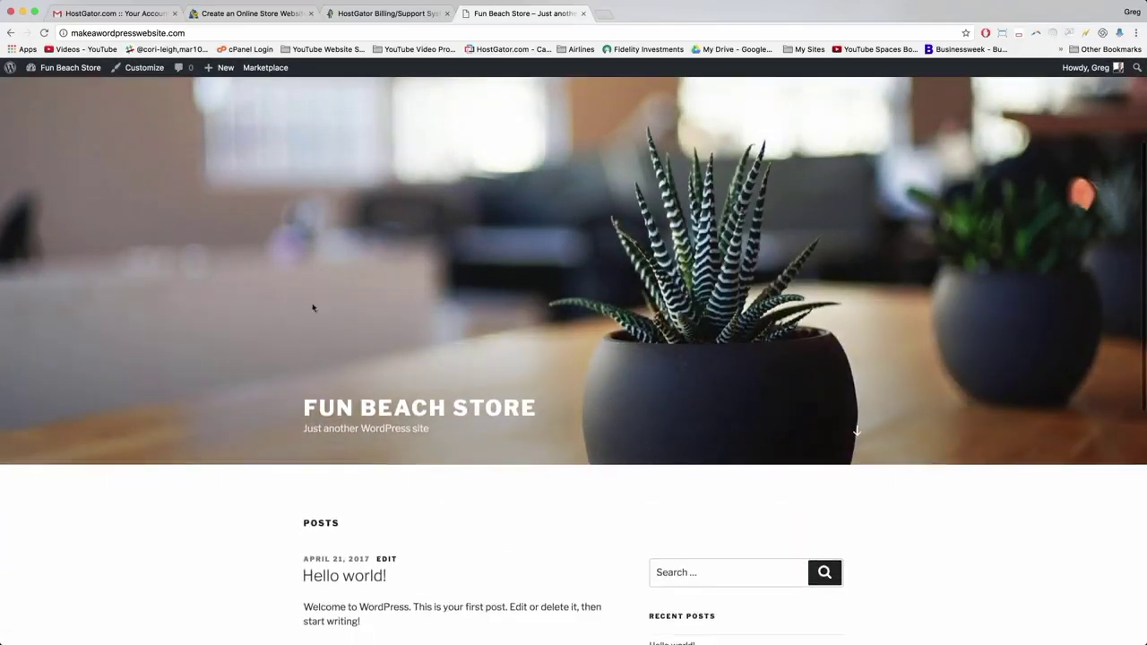
scroll(271, 260, down, 7)
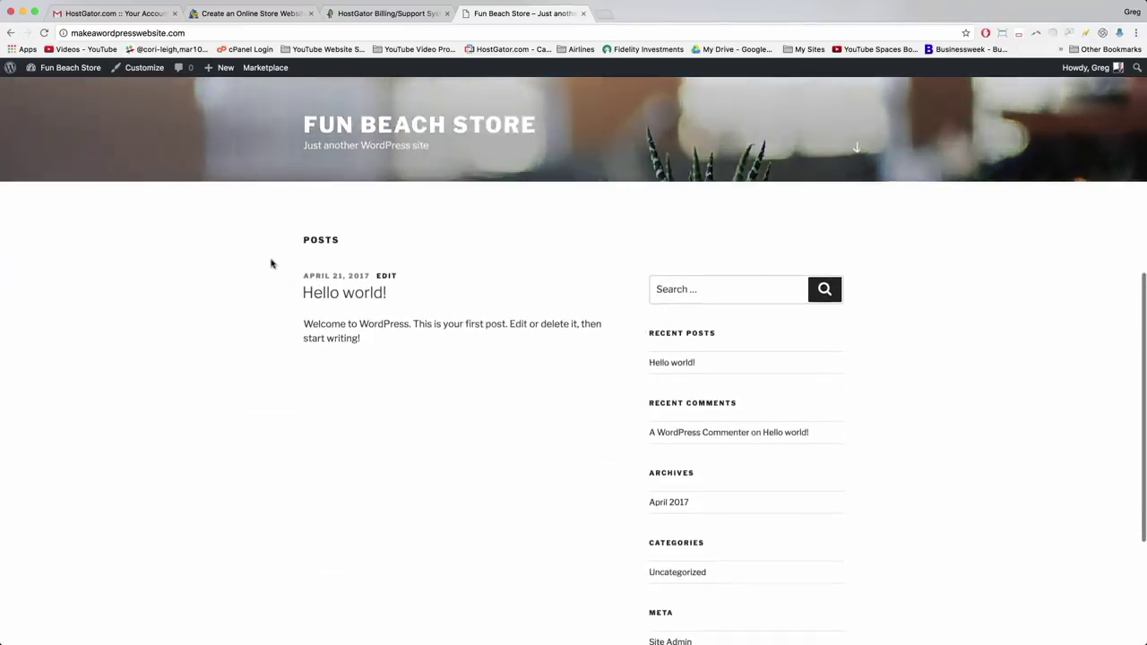
scroll(272, 262, down, 2)
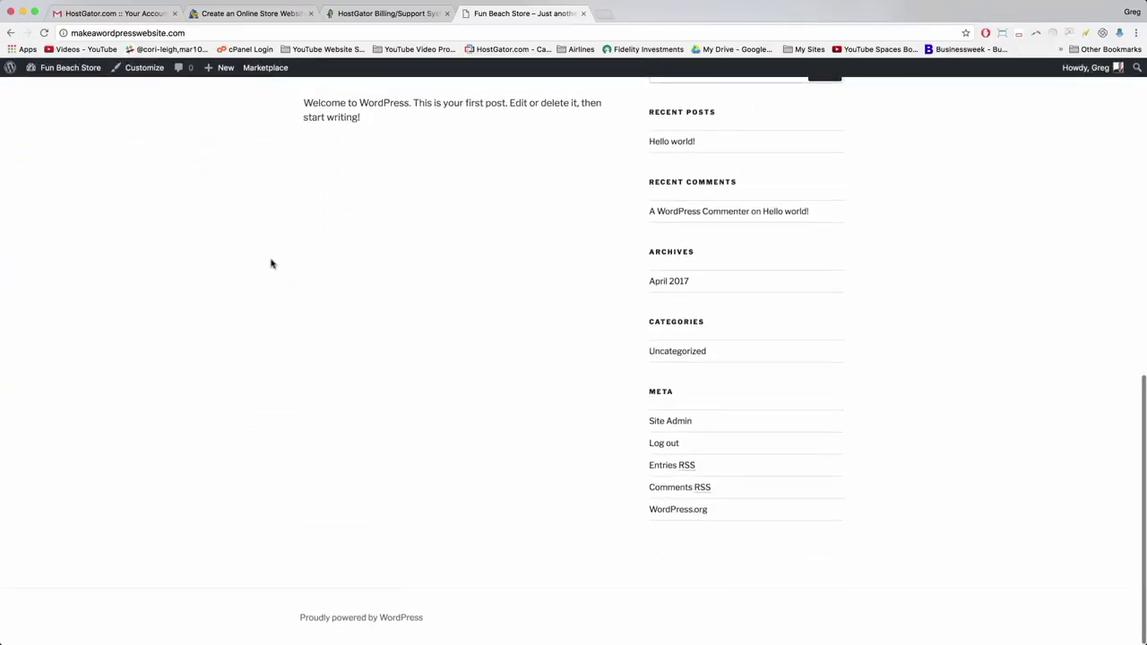
scroll(272, 262, up, 7)
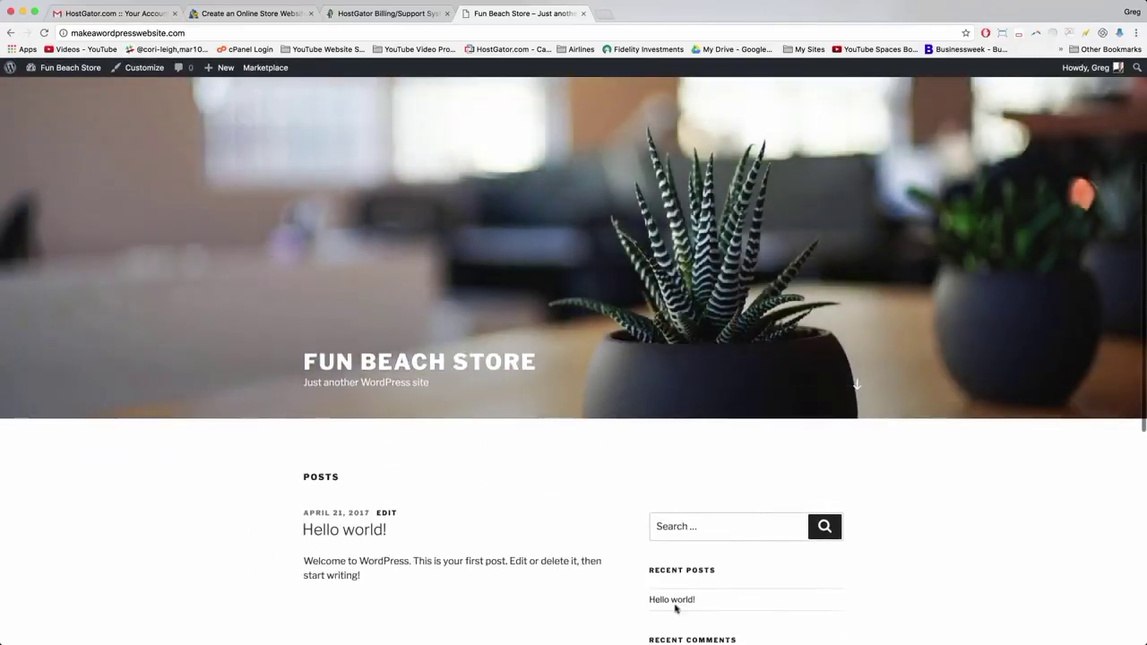
scroll(597, 435, down, 7)
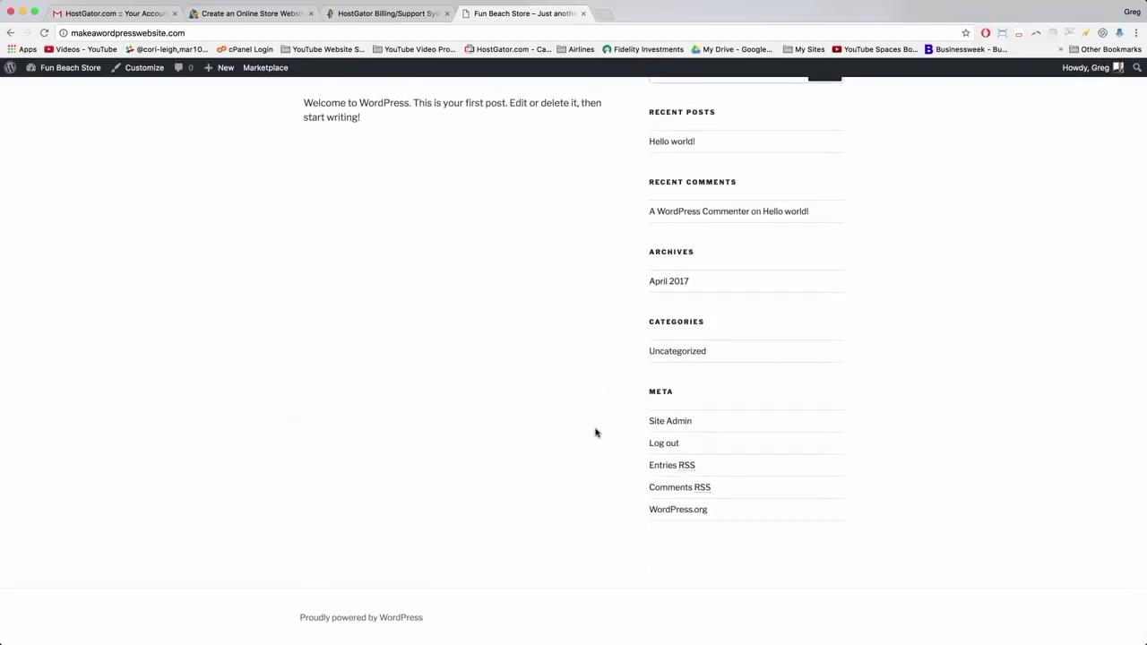
scroll(594, 433, up, 3)
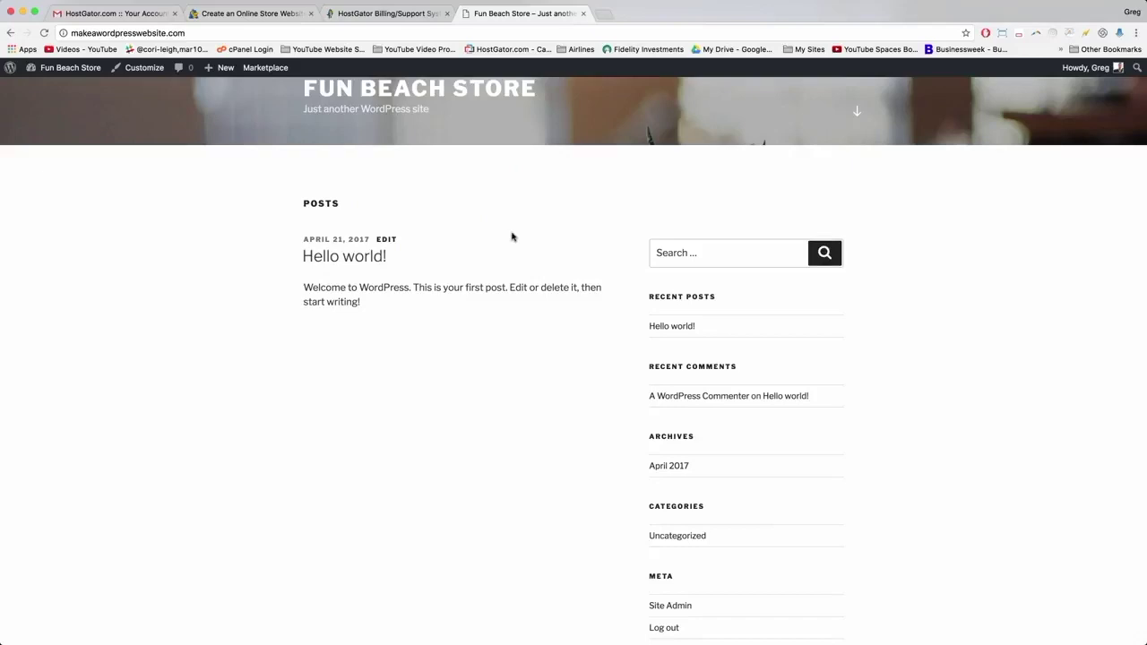
scroll(678, 436, up, 10)
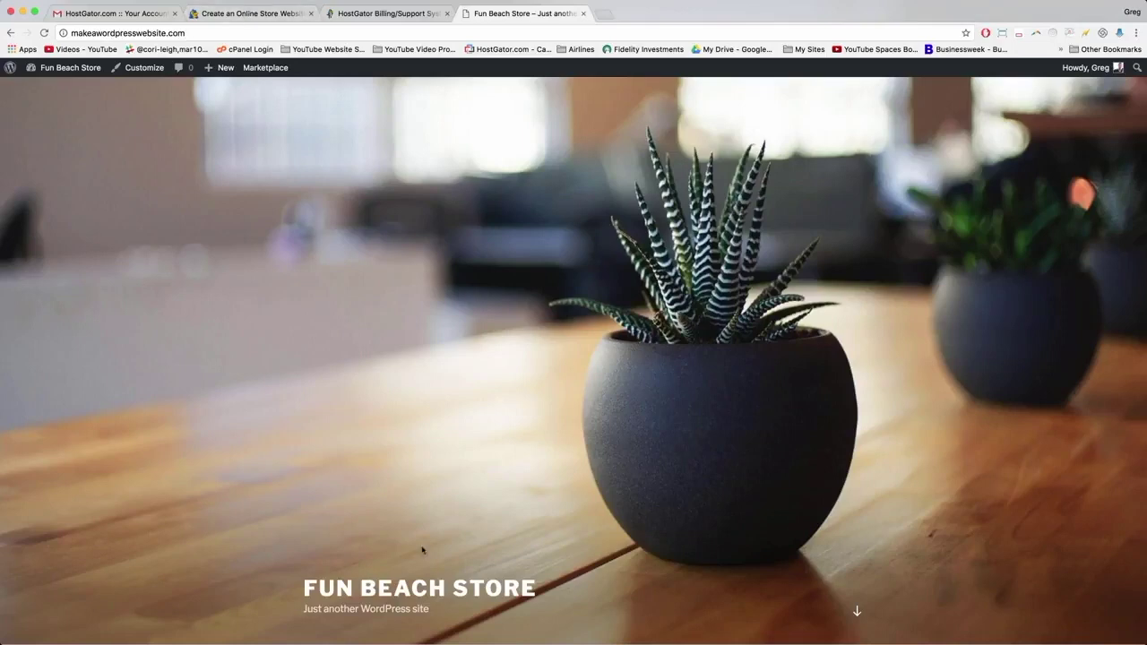
scroll(502, 381, down, 10)
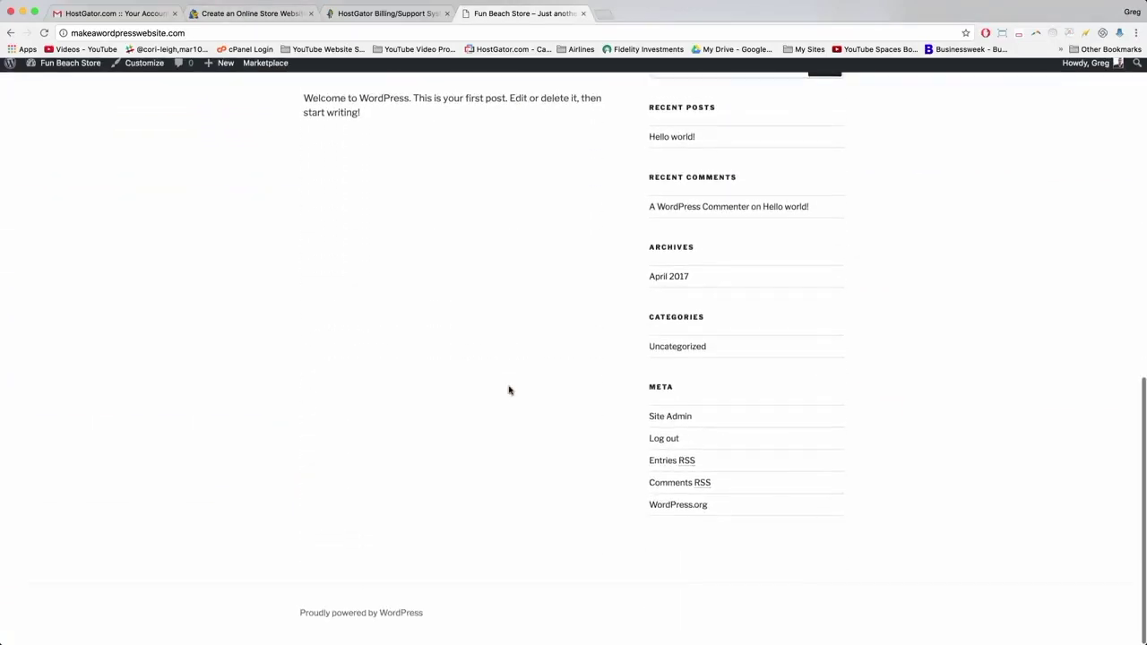
scroll(509, 389, up, 3)
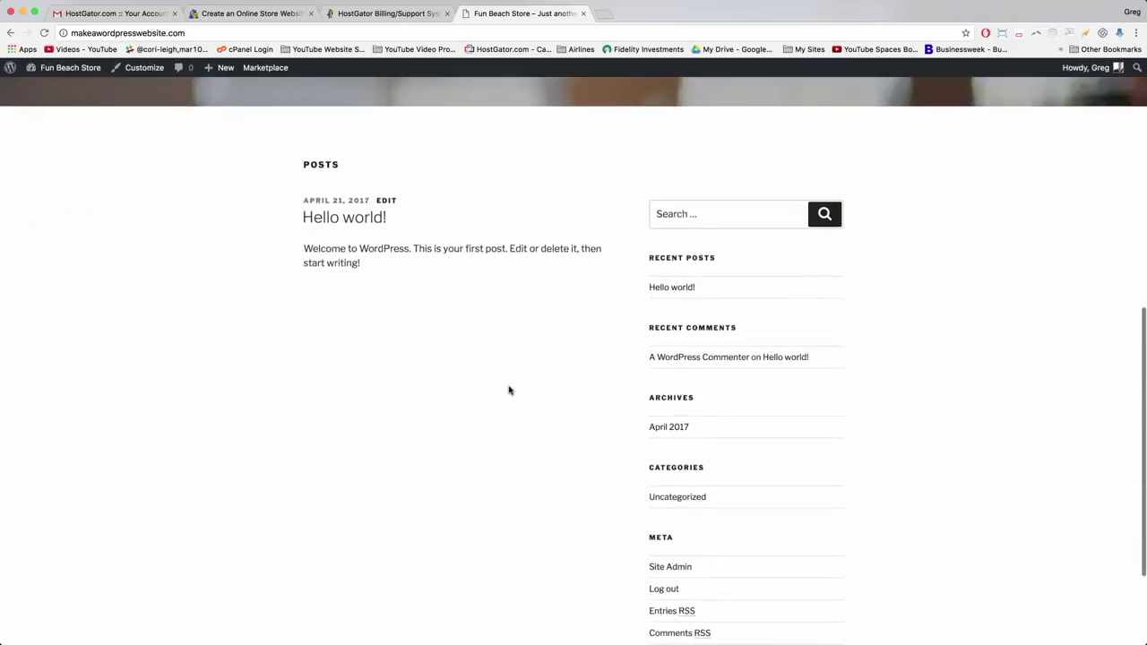
scroll(509, 390, up, 2)
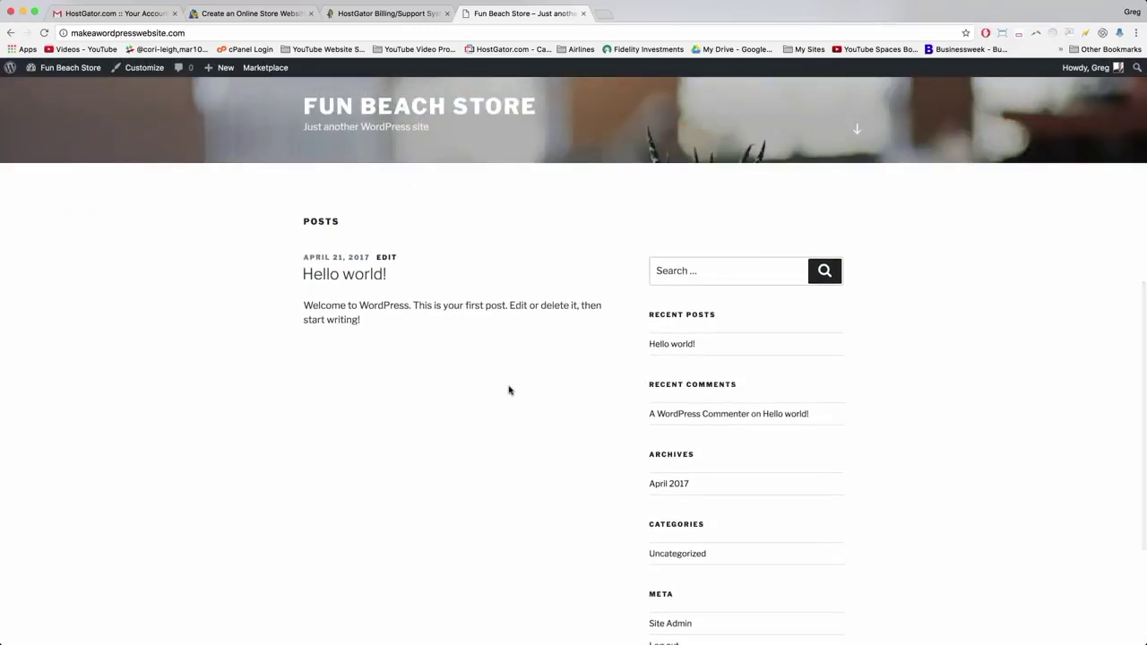
scroll(509, 390, up, 2)
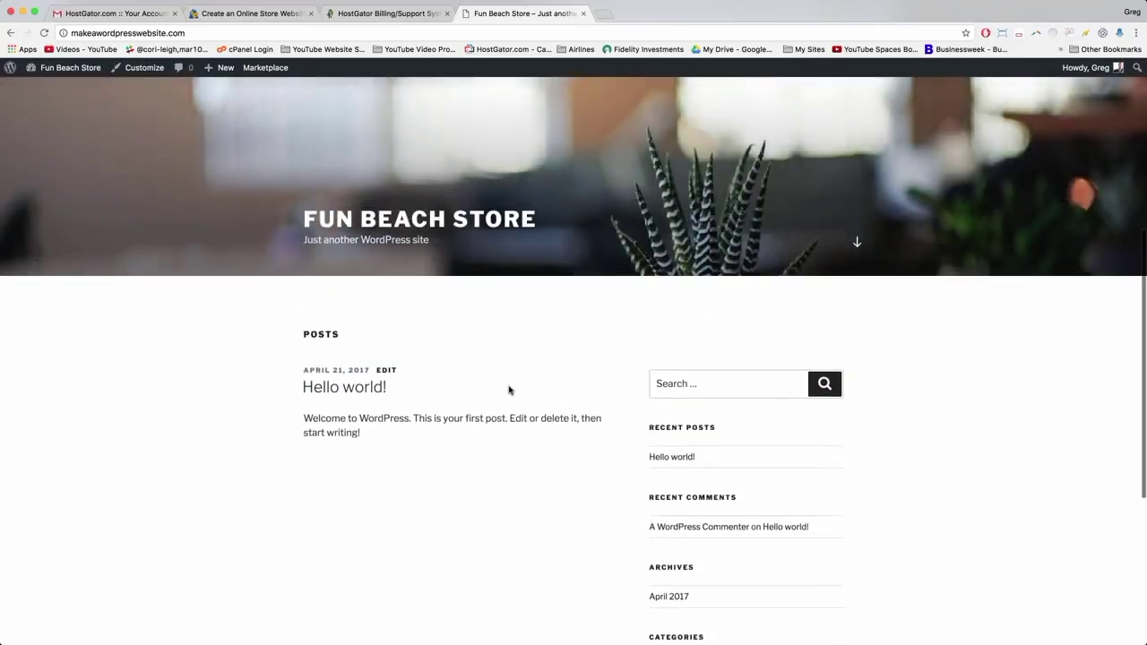
scroll(509, 389, up, 7)
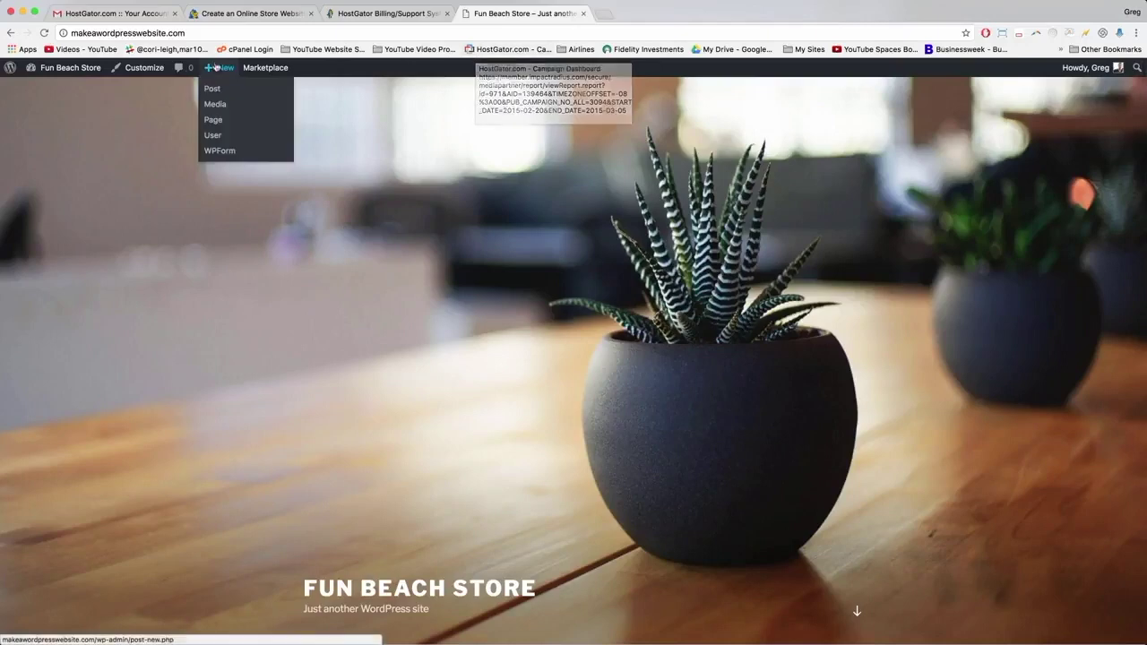
mouse_move(31, 70)
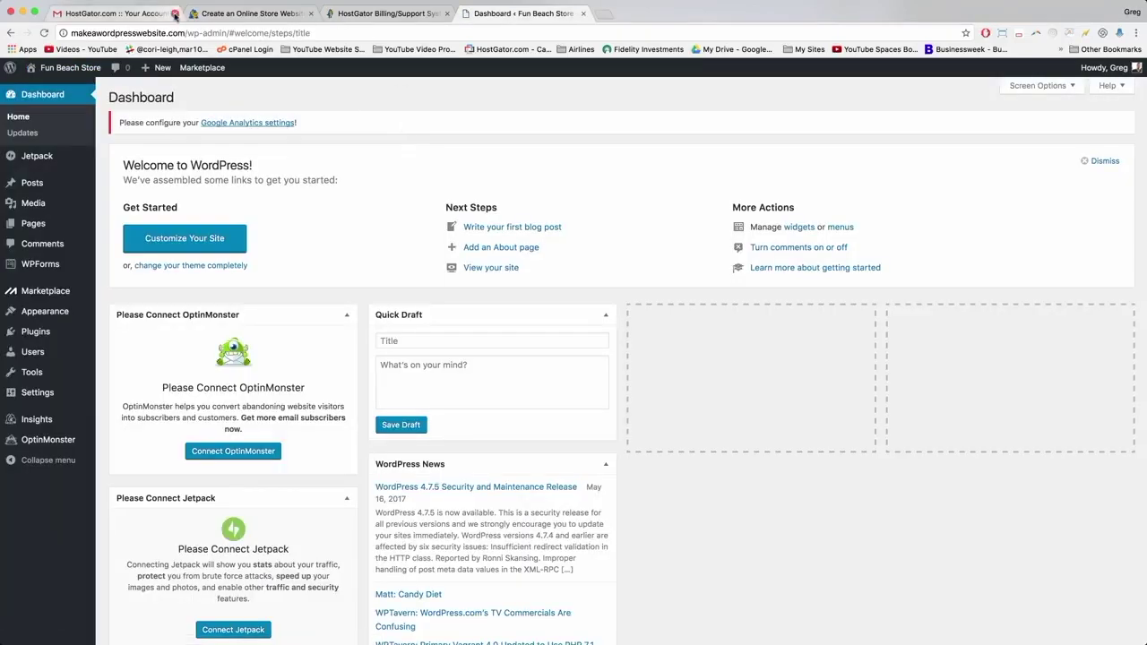
Step: Close both HostGator tabs, browse Posts and the Media library, then go to General Settings
click(174, 13)
click(310, 14)
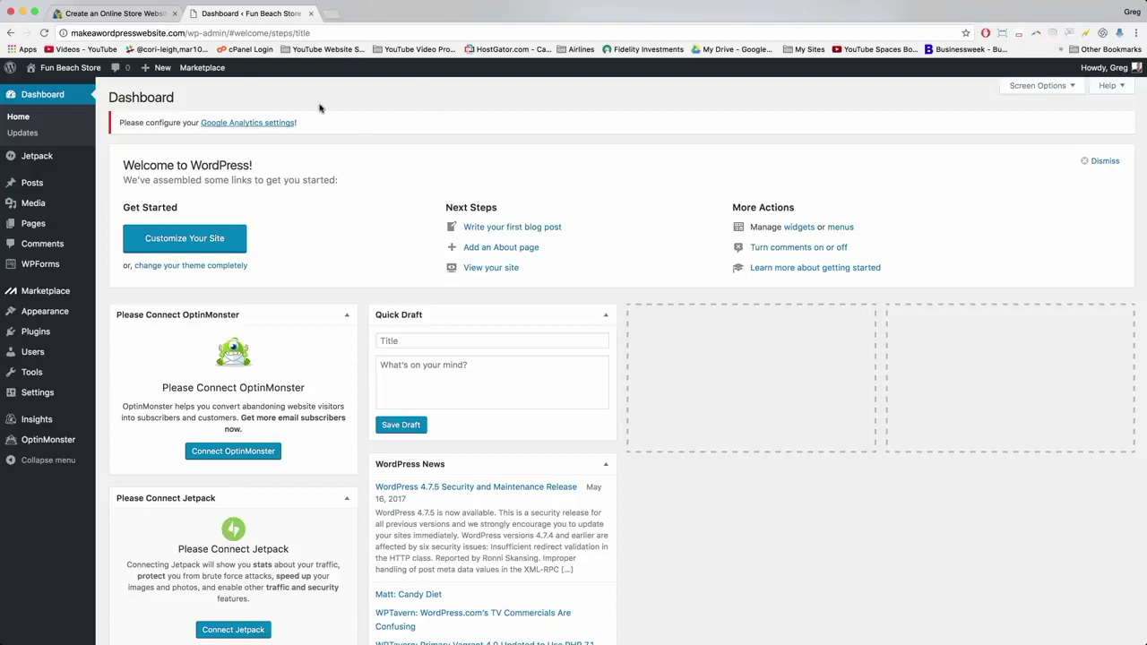
mouse_move(30, 185)
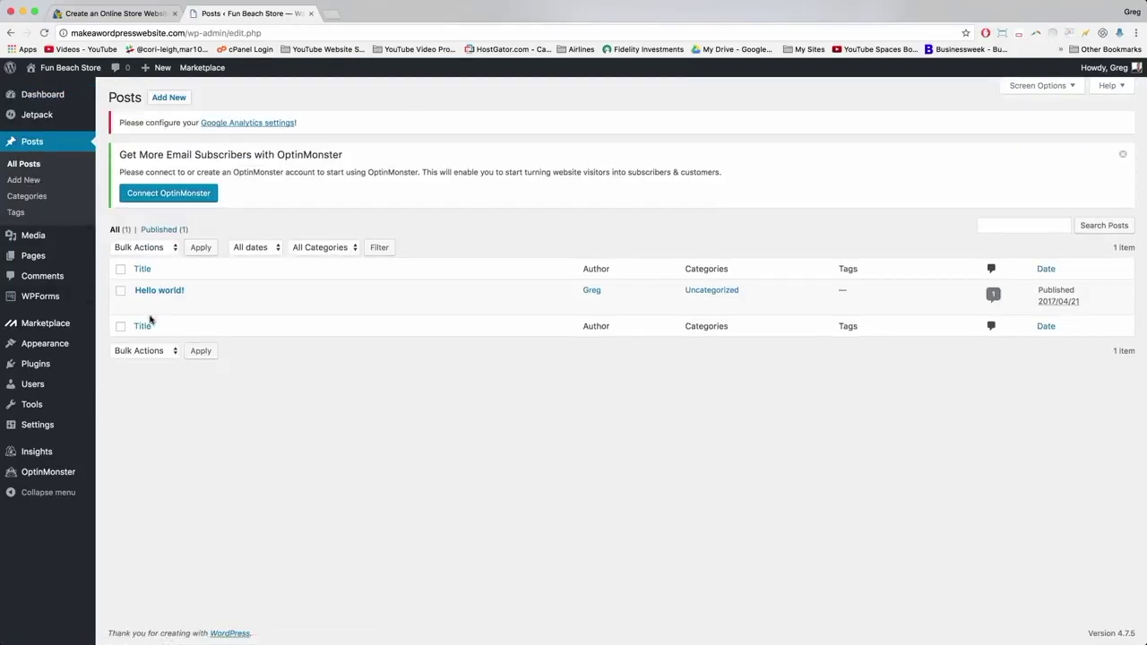
click(44, 235)
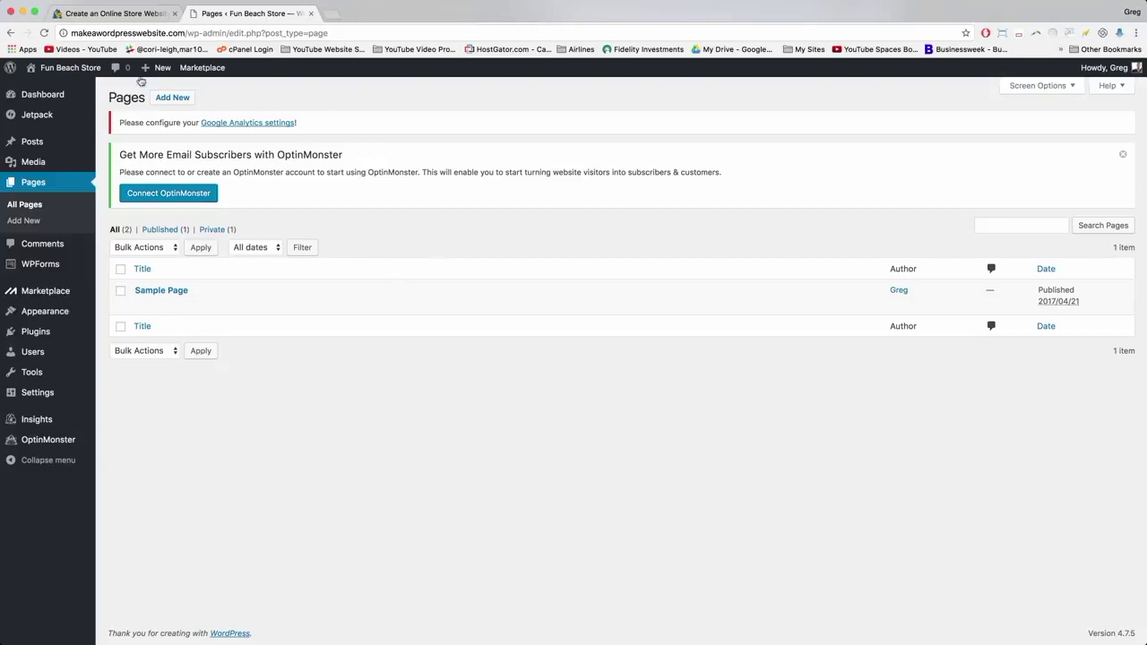
mouse_move(72, 70)
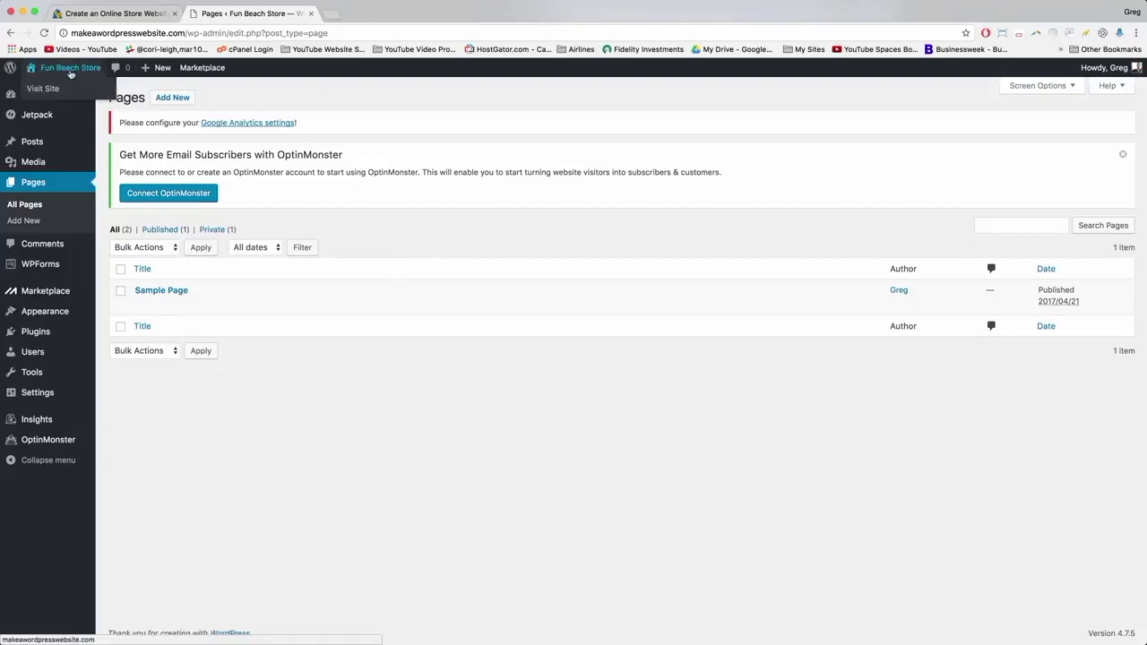
click(47, 398)
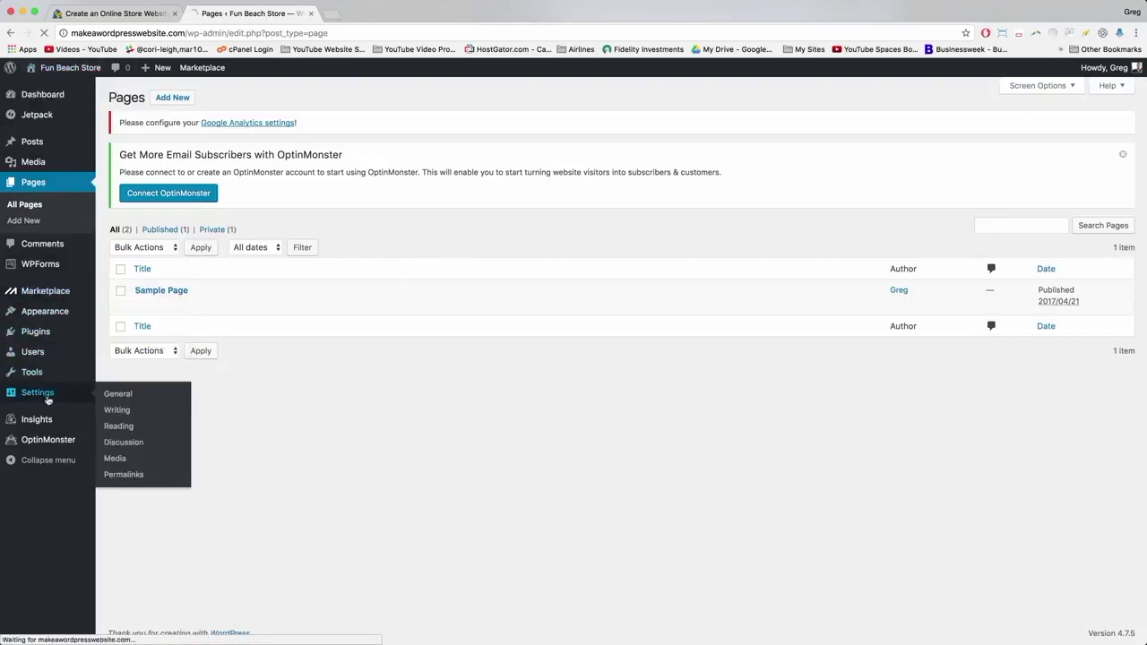
Step: Try appending 2017 to the Fun Beach Store site title, then remove it again
click(265, 234)
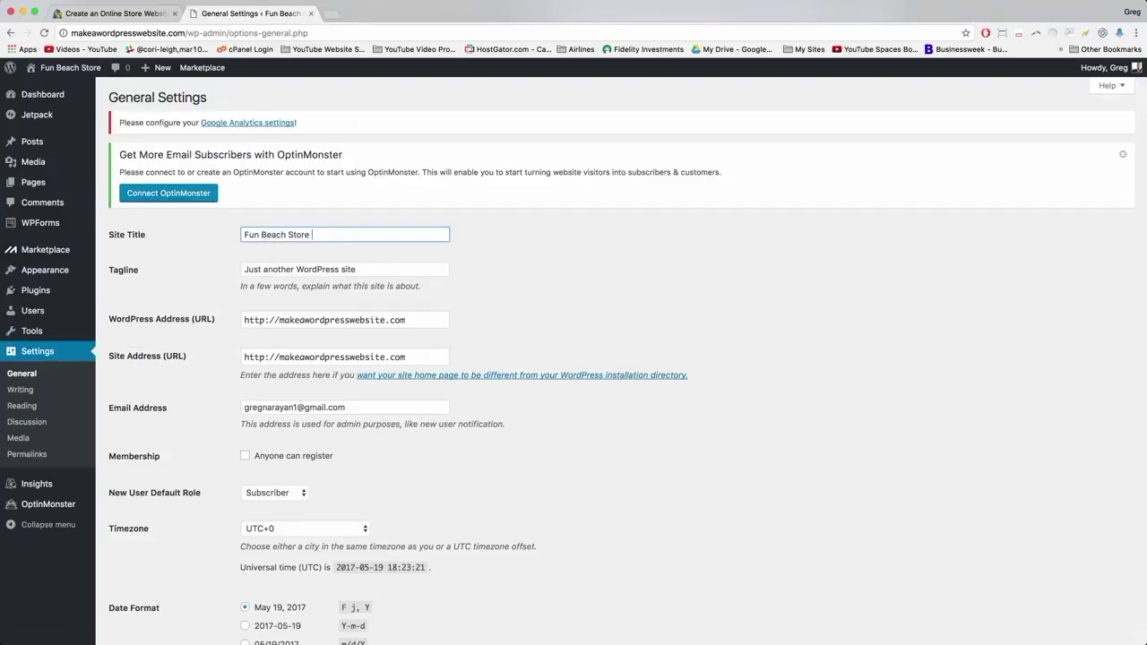
text(2017)
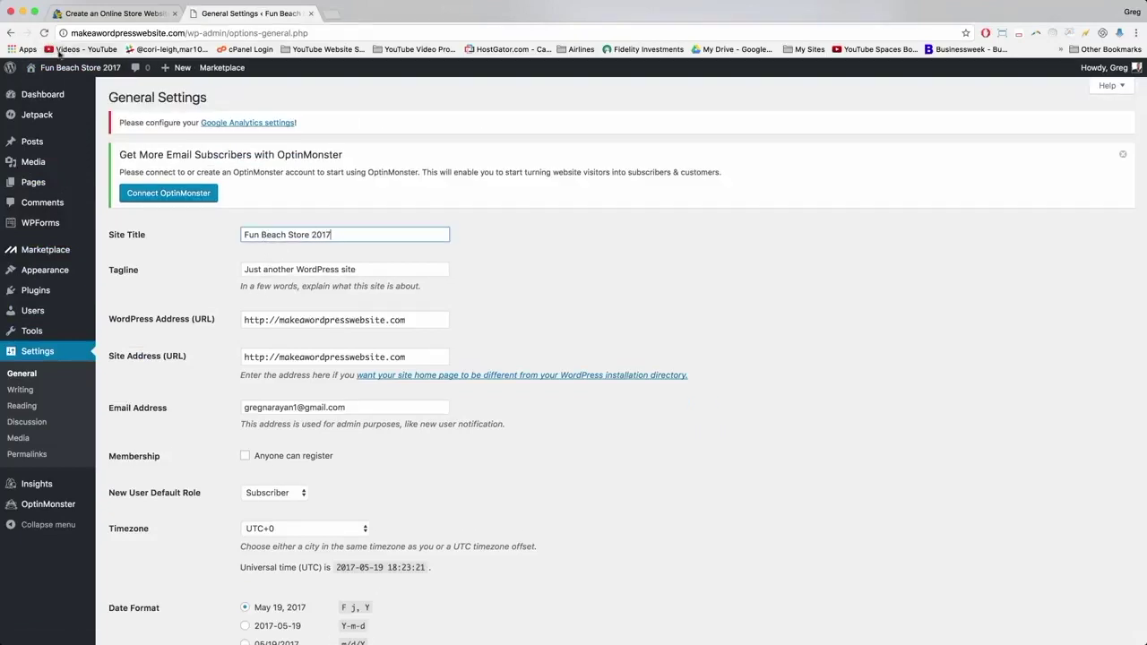
scroll(219, 518, down, 5)
scroll(196, 414, down, 5)
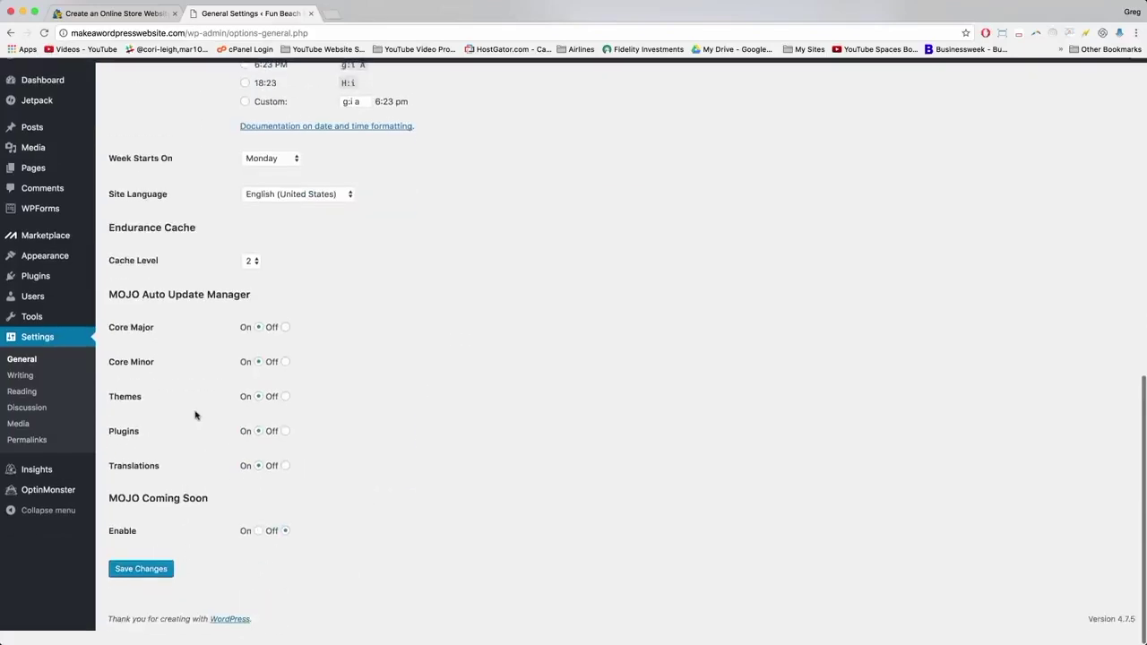
click(153, 583)
scroll(198, 583, up, 3)
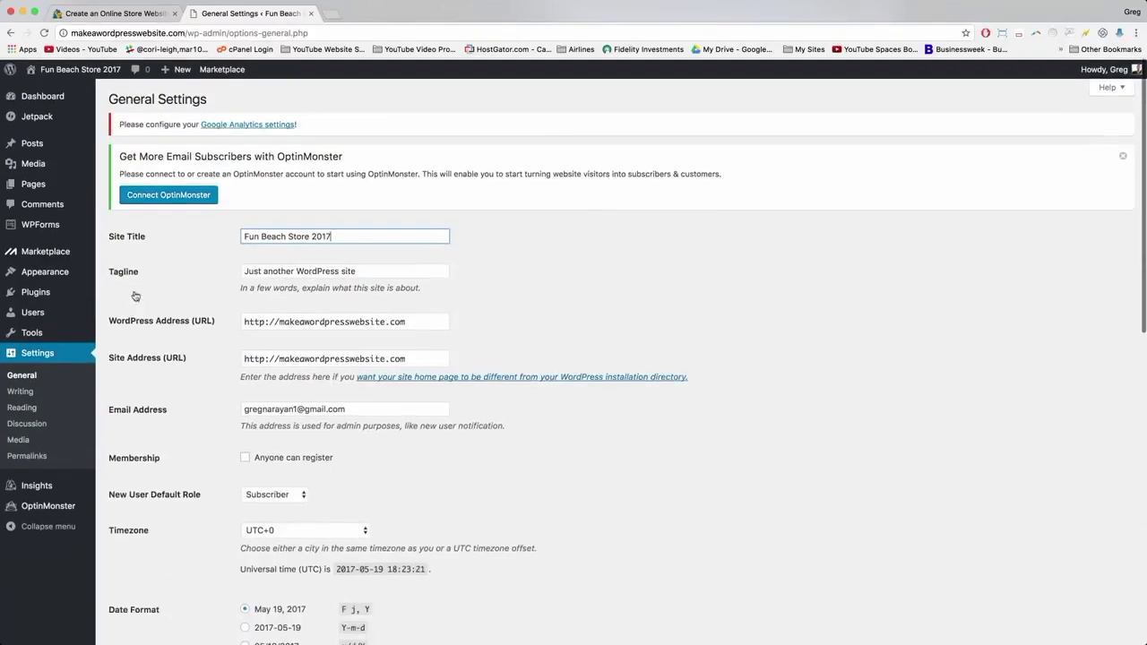
key(BackSpace)
key(BackSpace)
key(BackSpace)
key(BackSpace)
key(BackSpace)
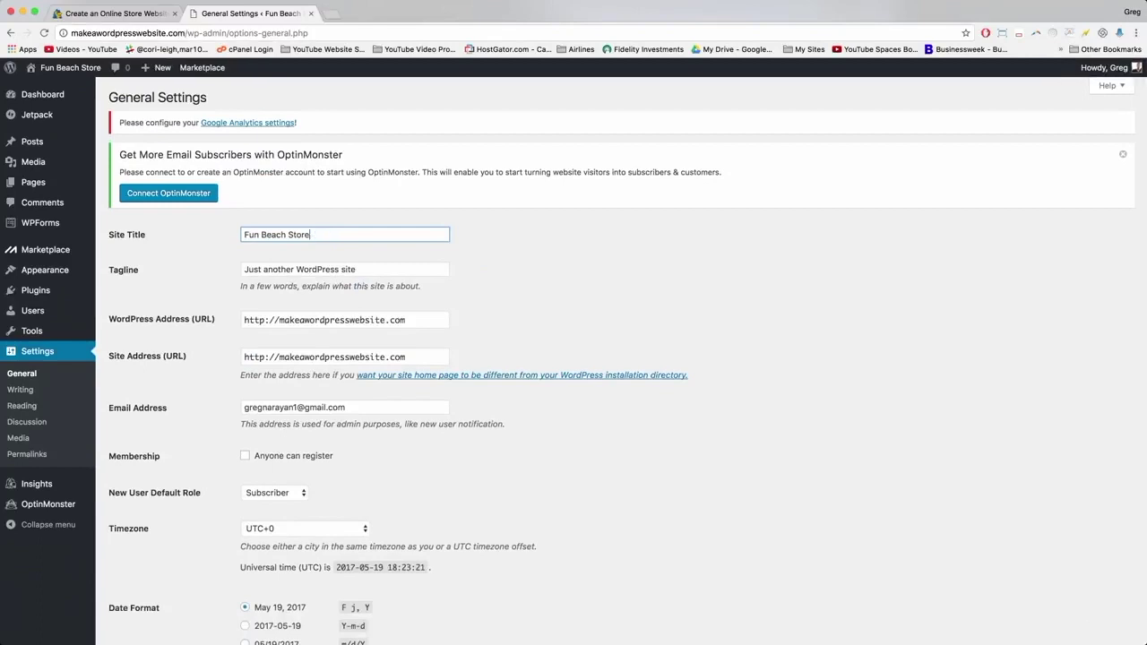
Step: Change the tagline to 'Just another online store WordPress website' and save the settings
triple_click(310, 266)
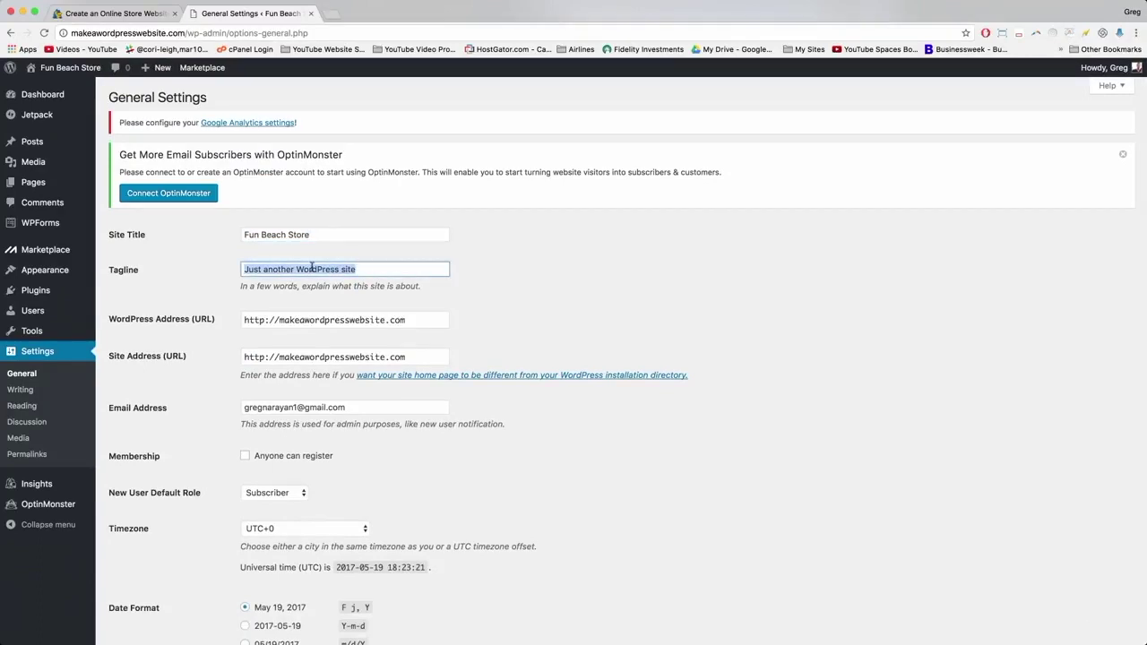
double_click(304, 269)
text(online store )
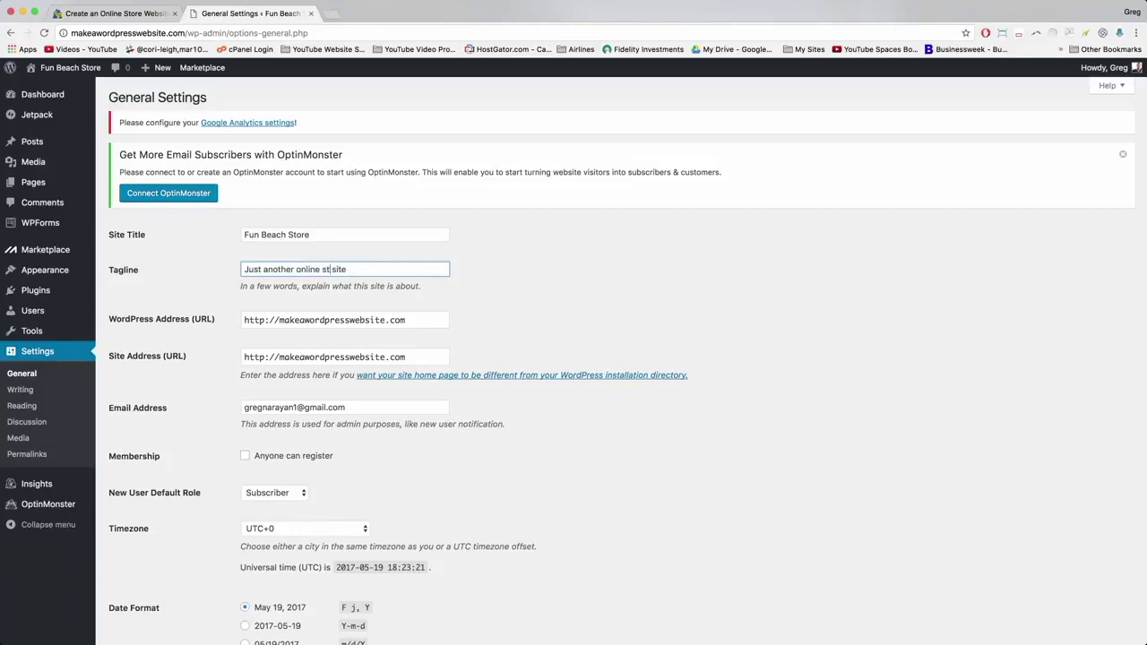
text(WordPress web)
scroll(148, 538, down, 5)
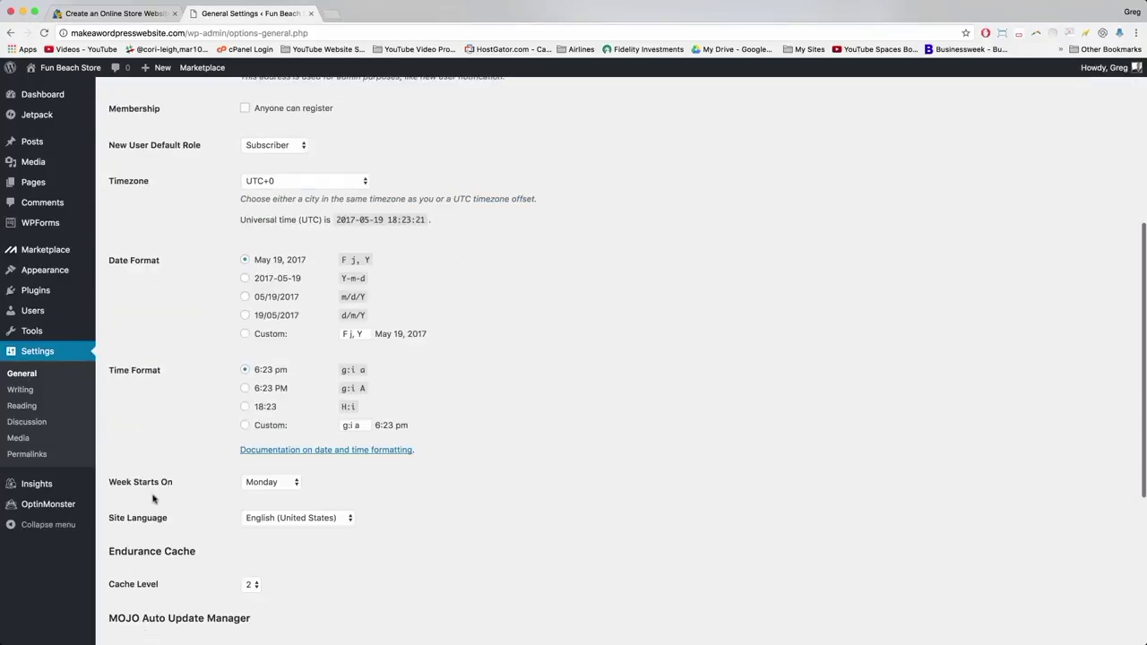
scroll(148, 528, down, 5)
click(138, 580)
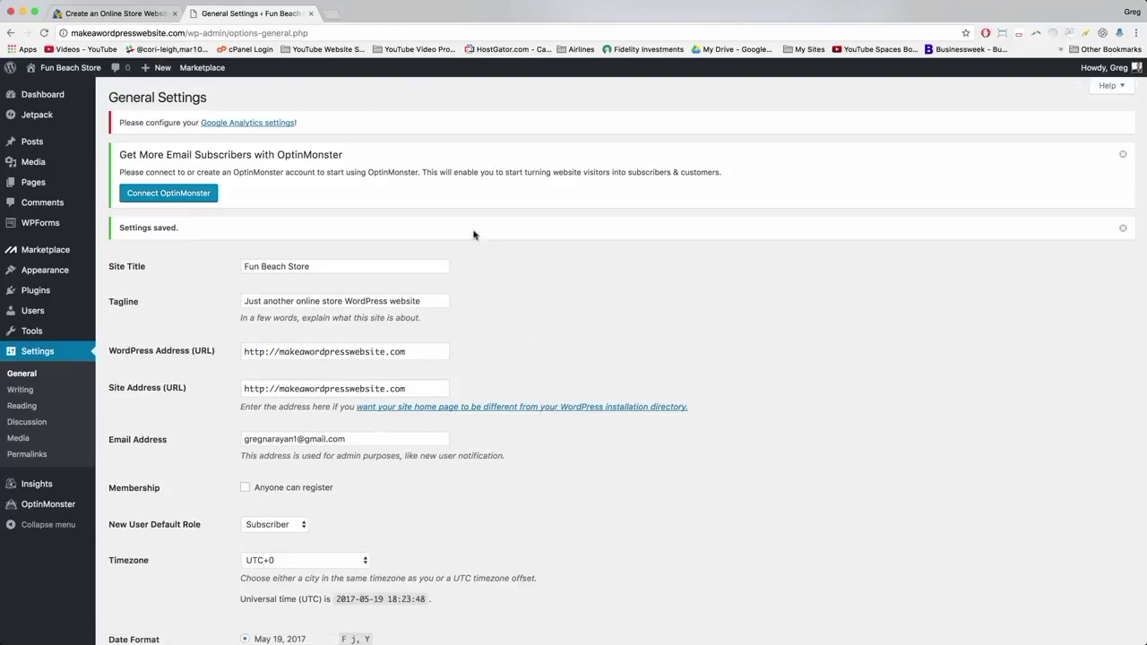
Step: Inspect the WordPress Address and Site Address URL fields, then open the Users list
scroll(542, 305, down, 3)
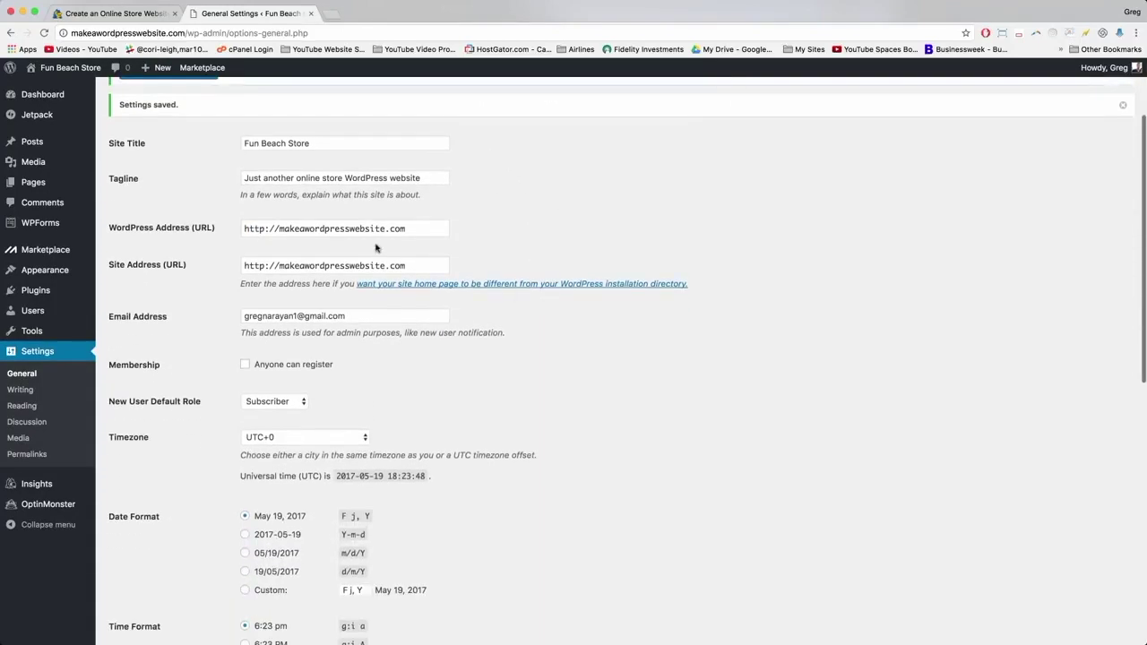
click(279, 230)
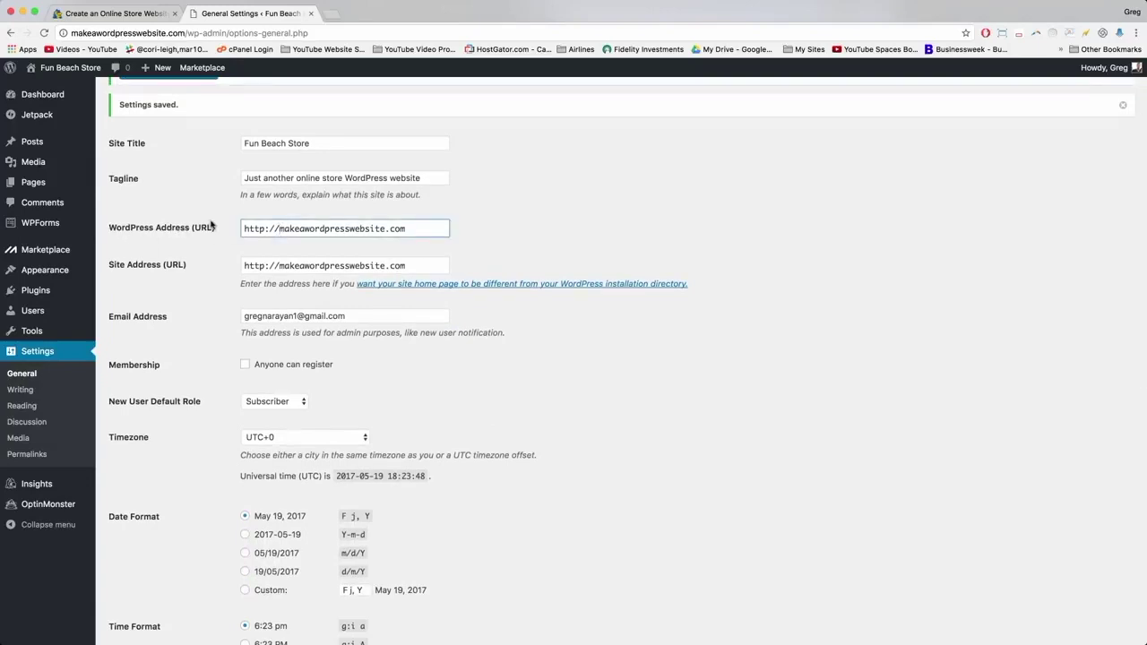
click(143, 267)
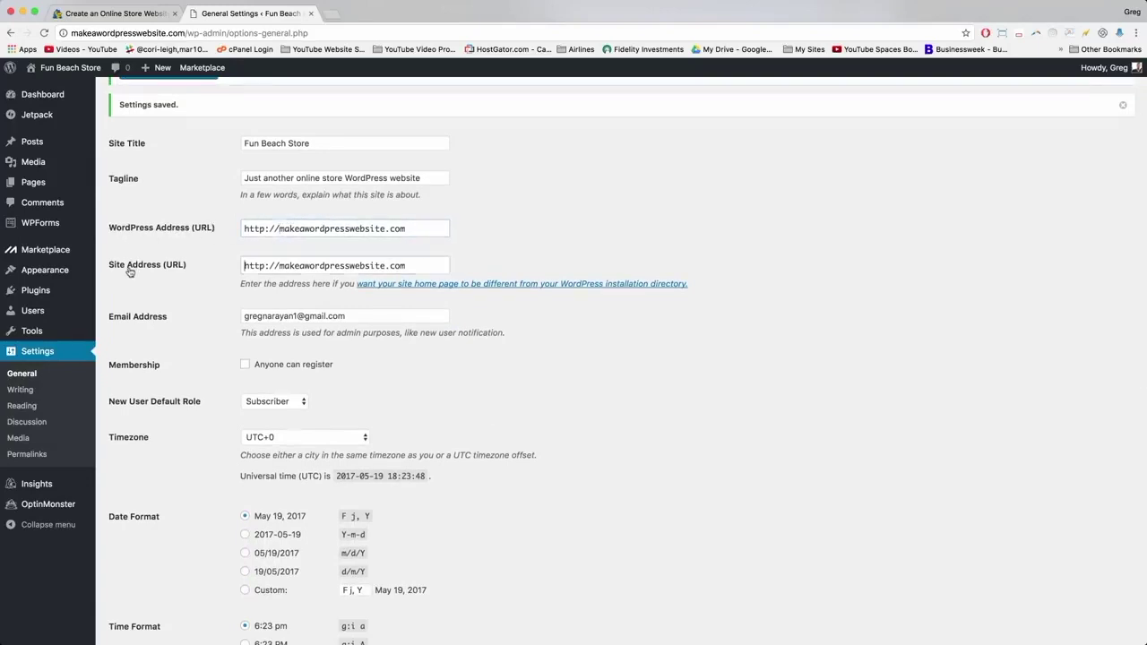
click(262, 230)
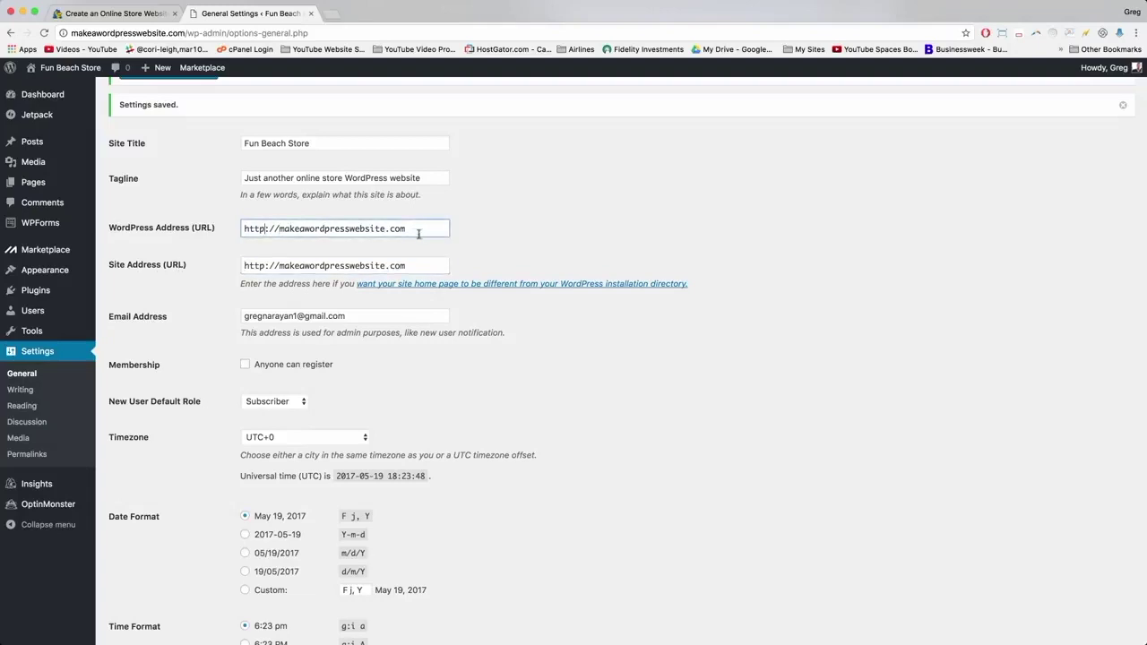
click(419, 264)
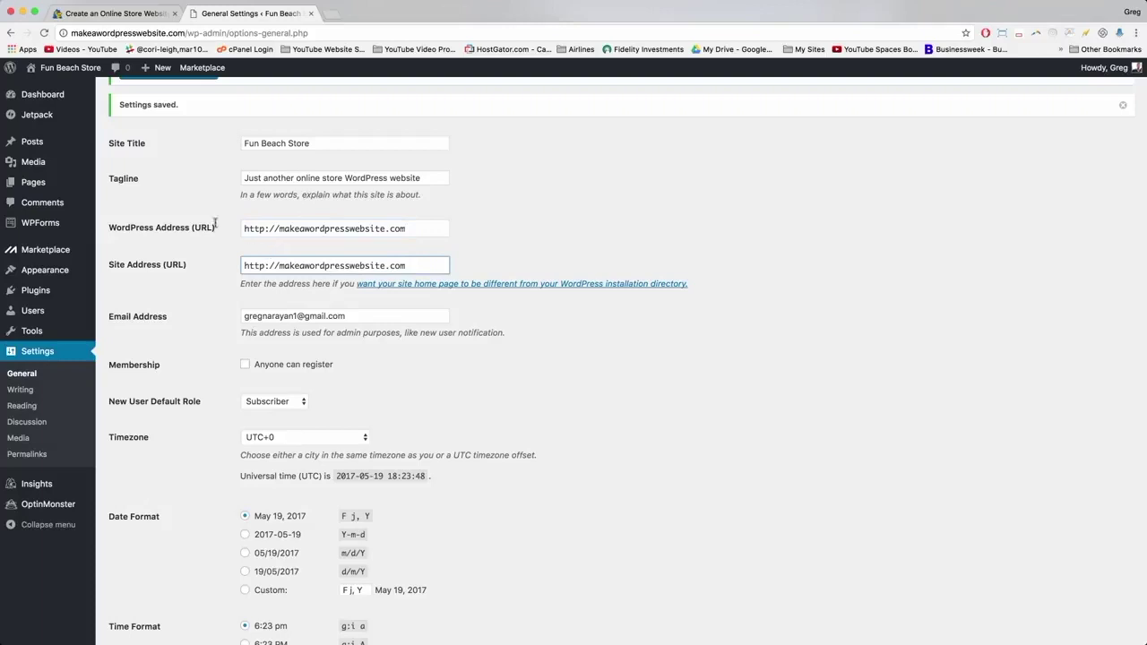
click(411, 230)
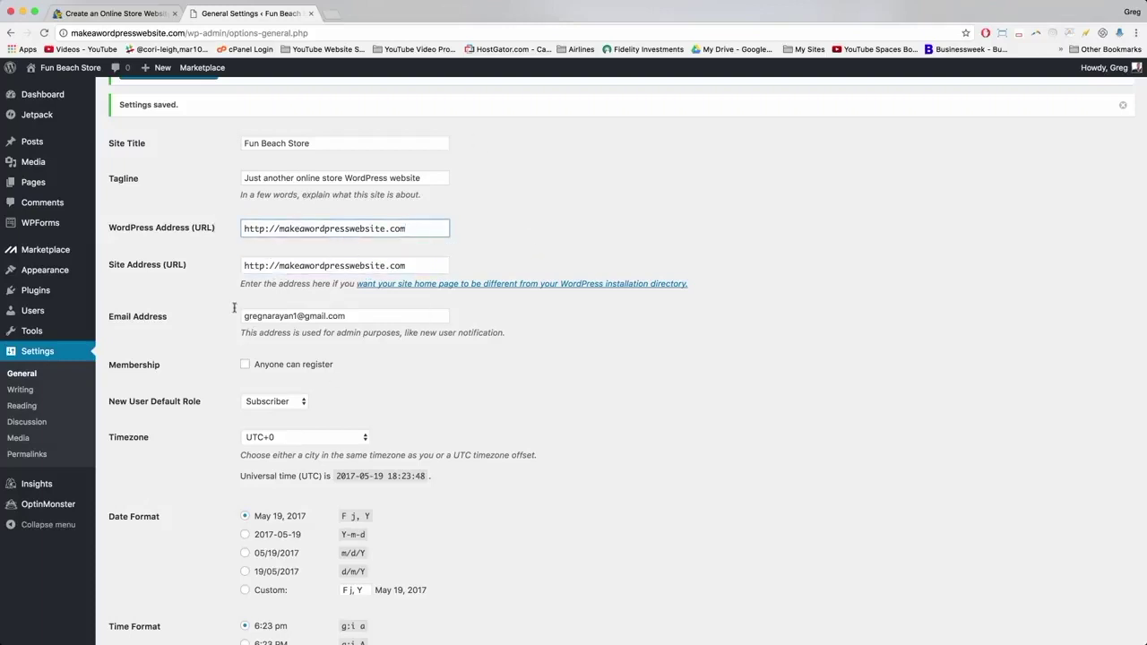
click(420, 269)
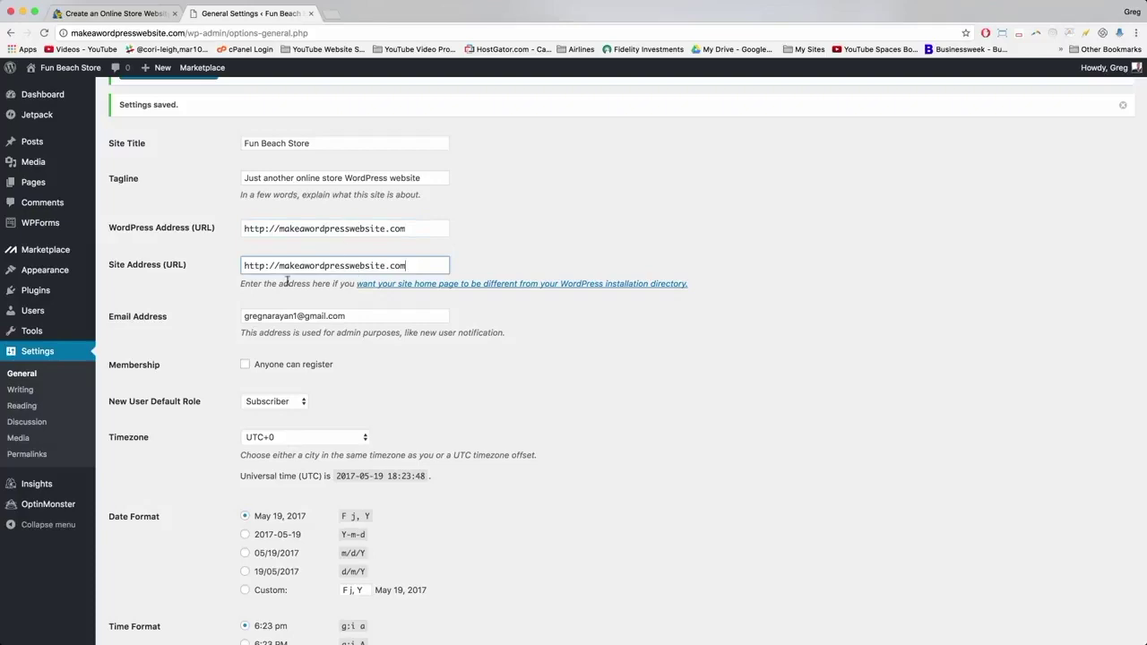
scroll(187, 305, down, 10)
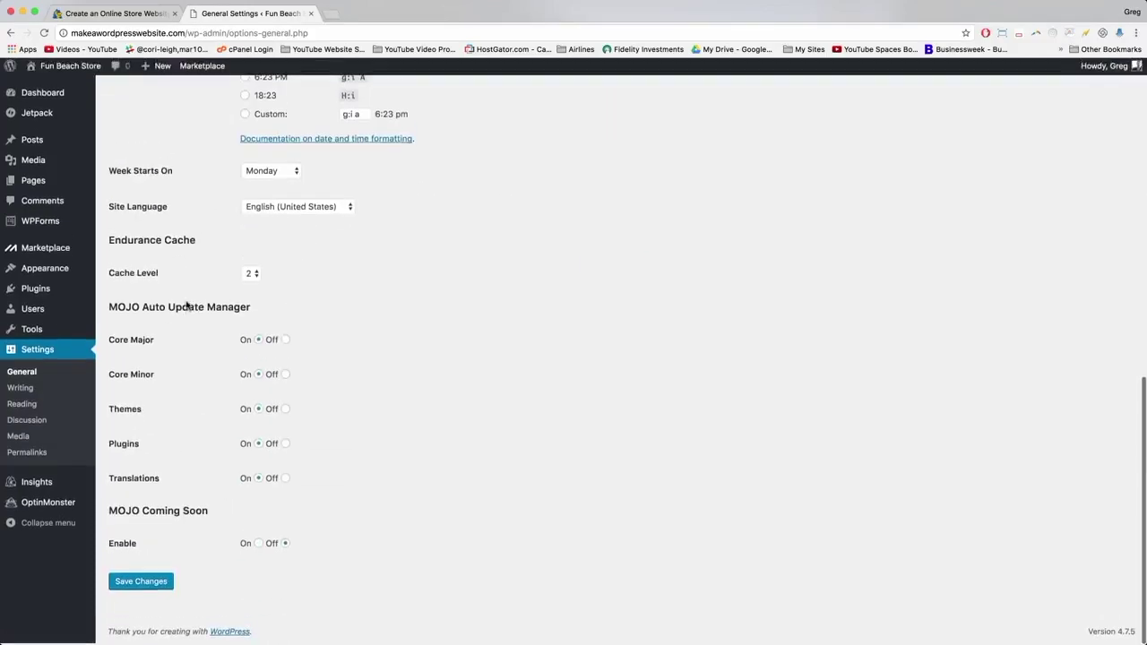
scroll(187, 306, up, 15)
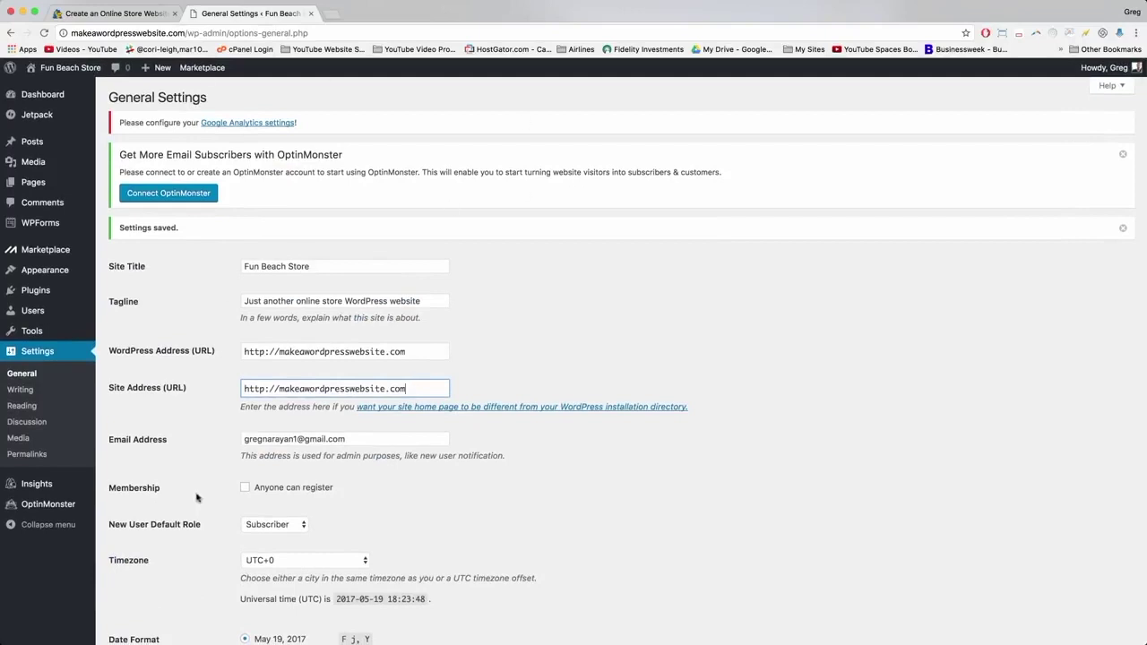
click(56, 310)
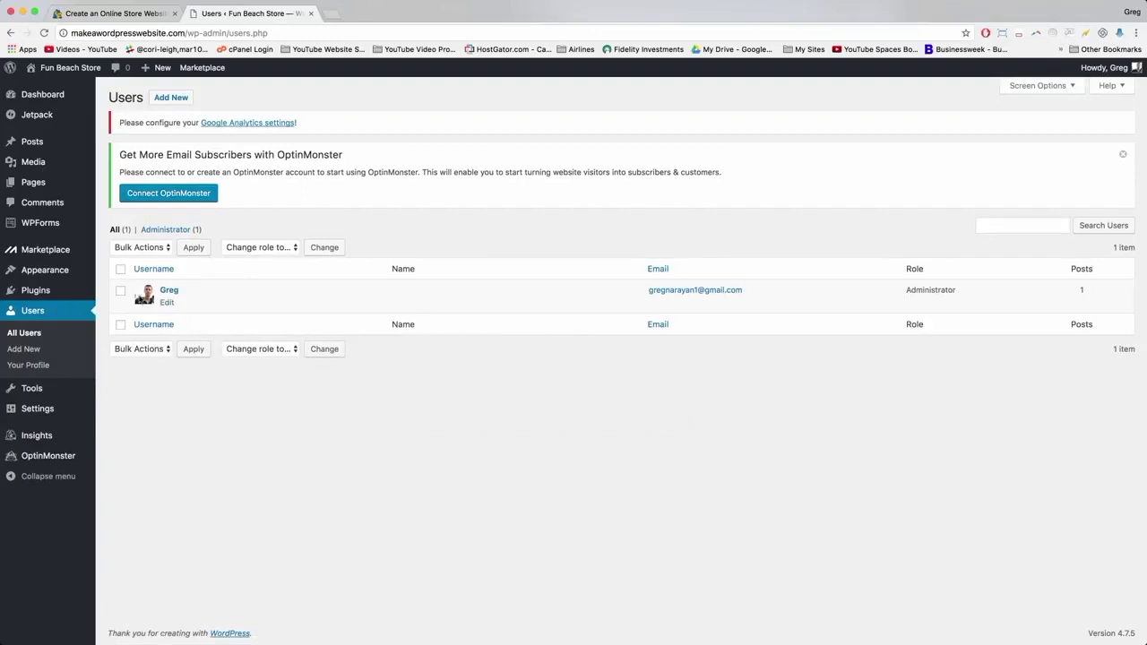
Step: Replace the administrator's generated password with a weak custom one and save the profile
click(169, 291)
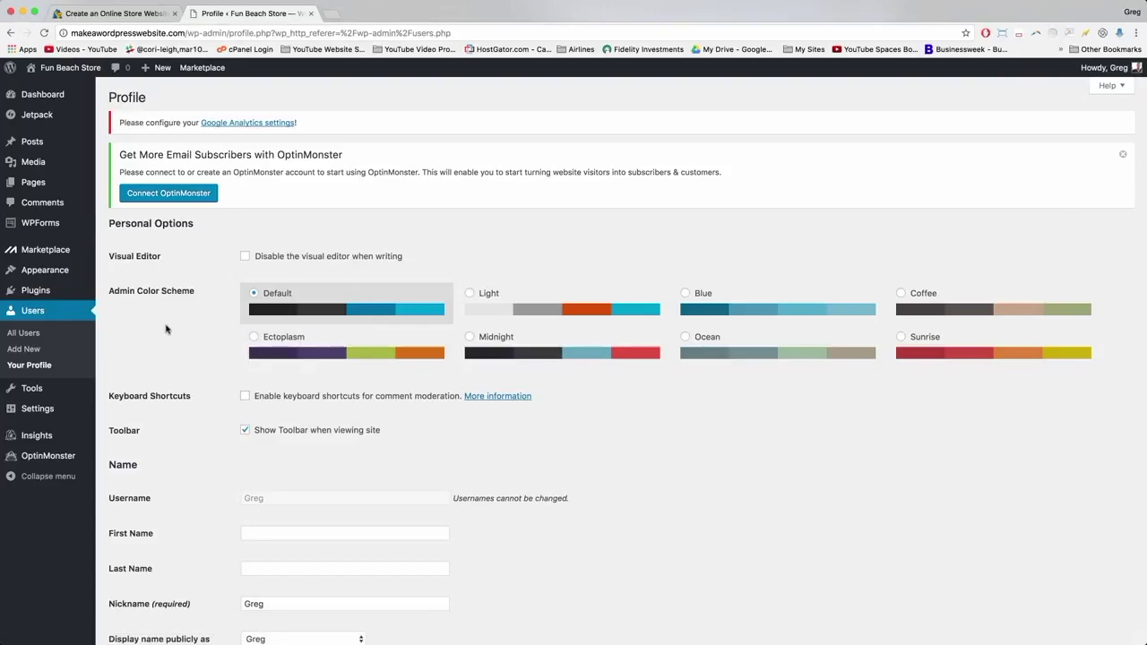
scroll(166, 328, down, 10)
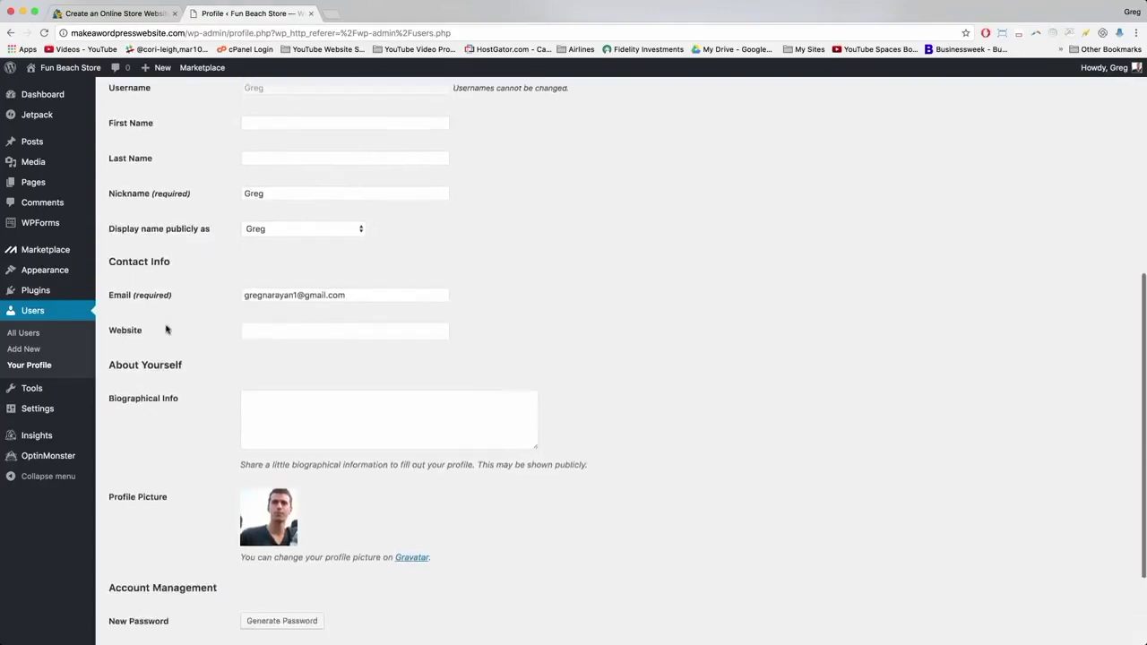
scroll(166, 328, down, 3)
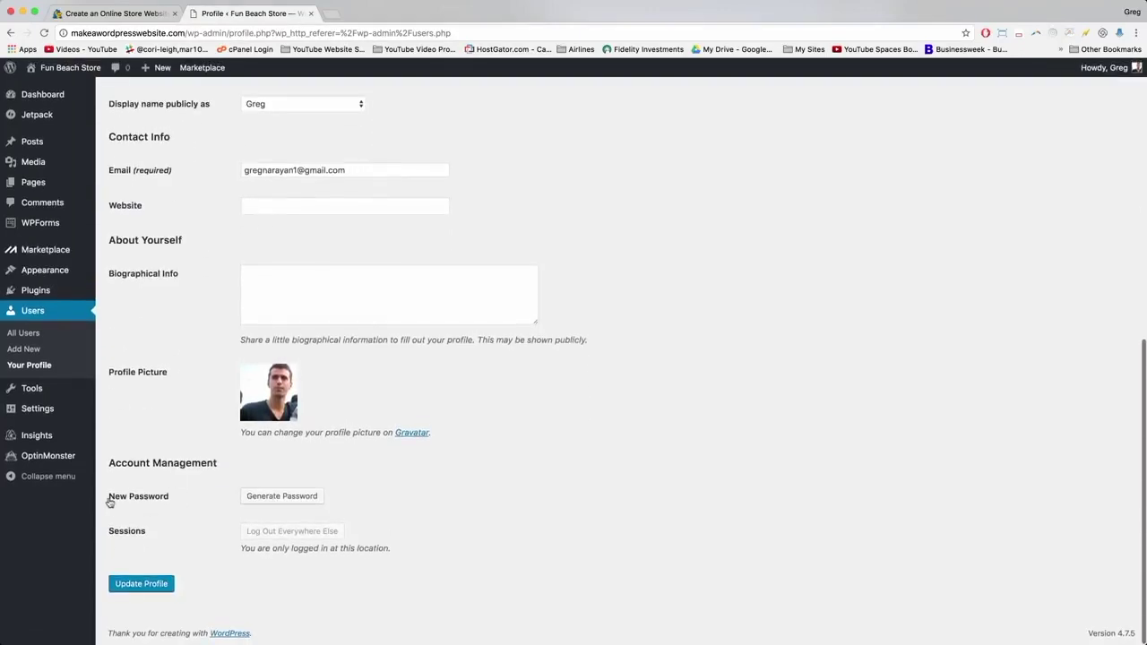
click(268, 494)
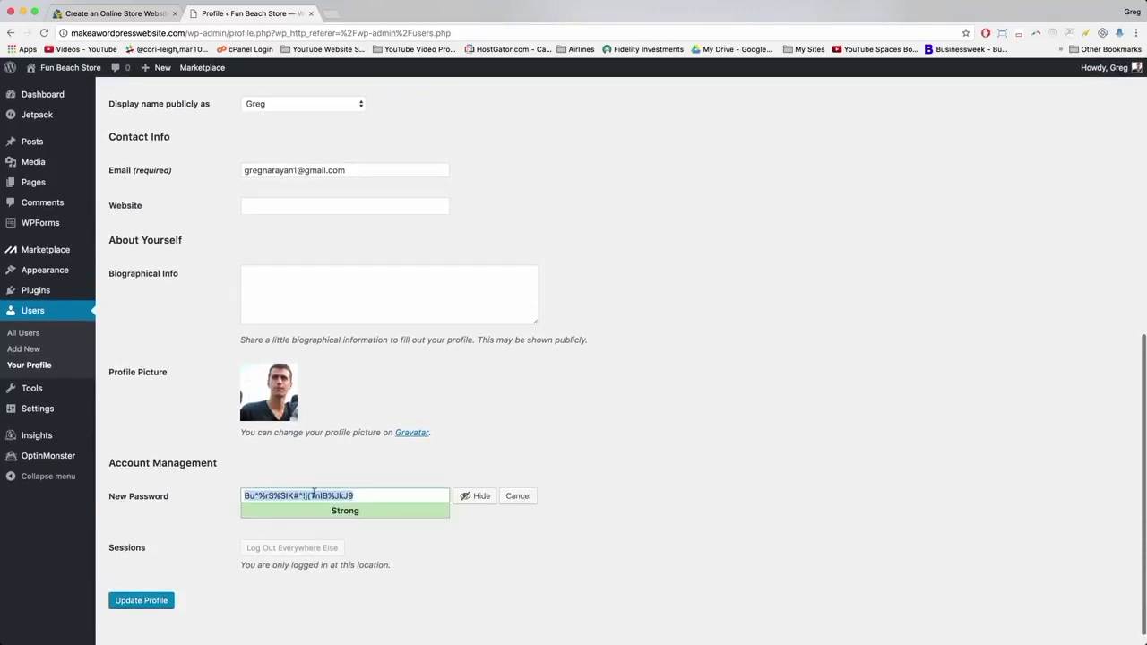
click(360, 494)
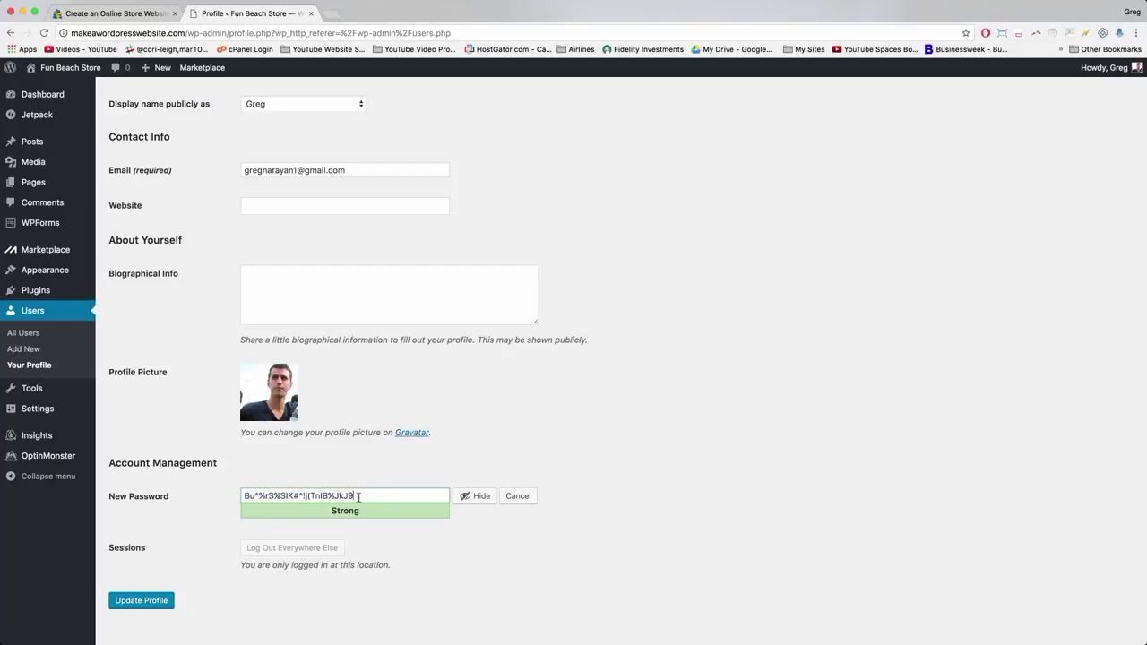
double_click(359, 496)
click(378, 498)
triple_click(288, 495)
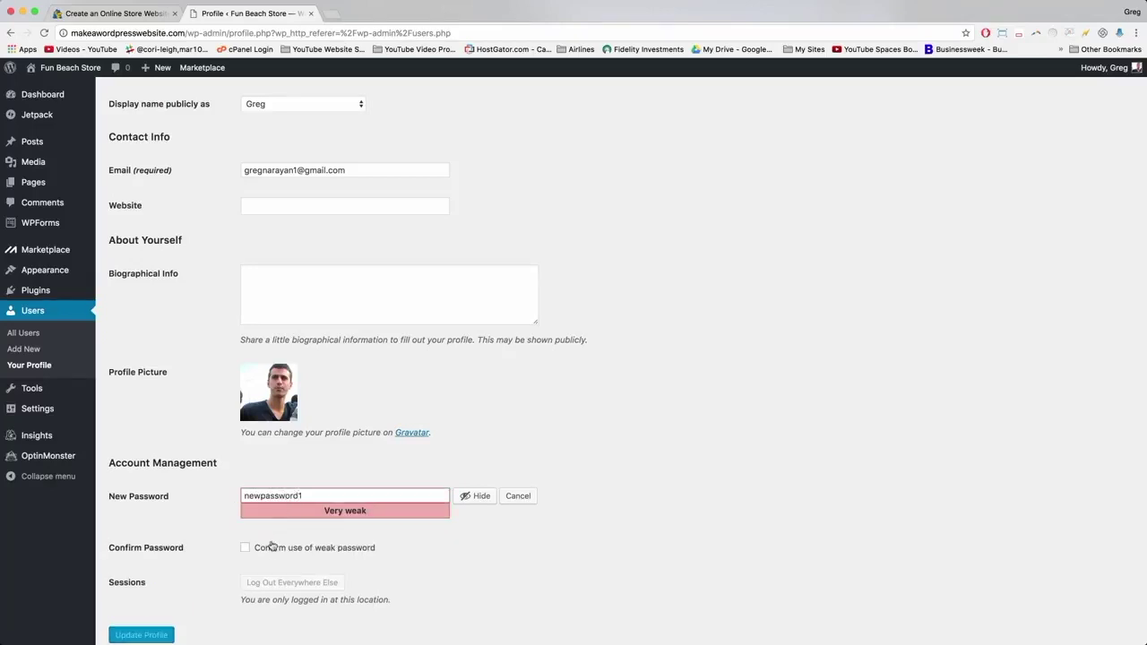
click(269, 548)
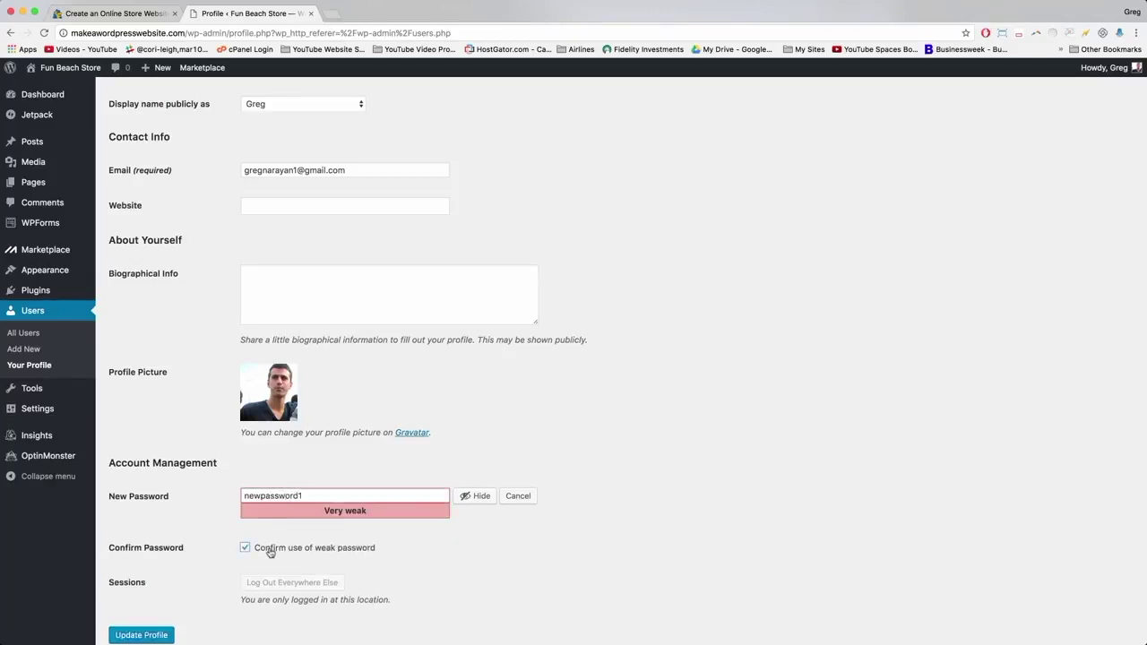
click(144, 635)
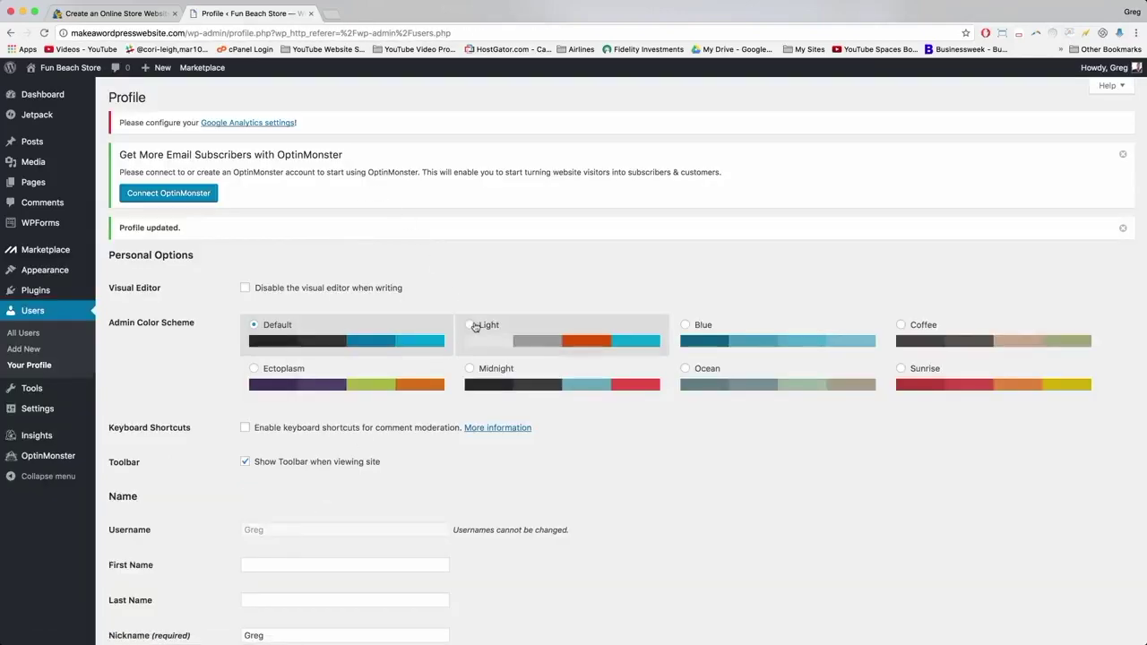
Step: Preview the Light, Blue and Coffee admin colour schemes, then settle on Default
click(472, 325)
click(687, 326)
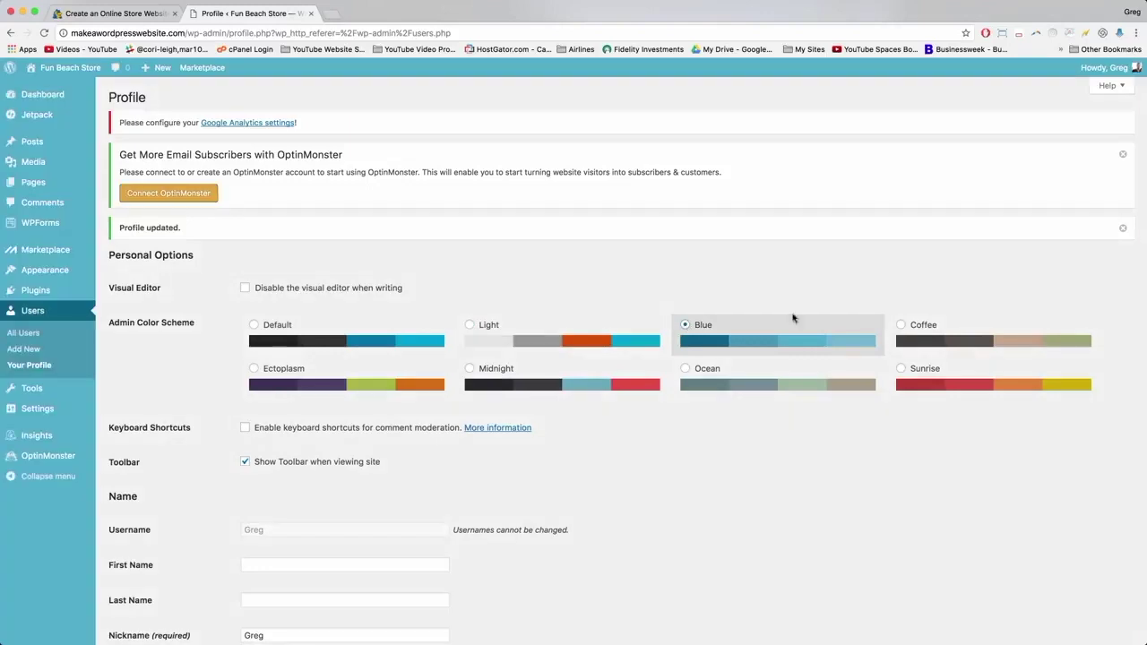
click(900, 327)
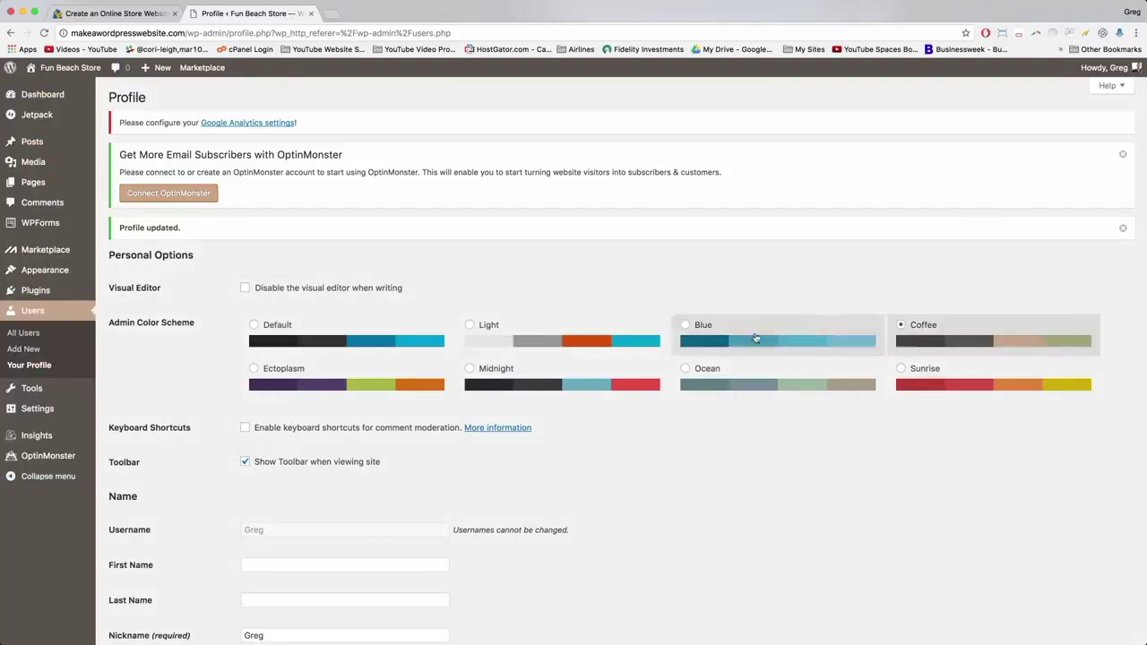
click(684, 326)
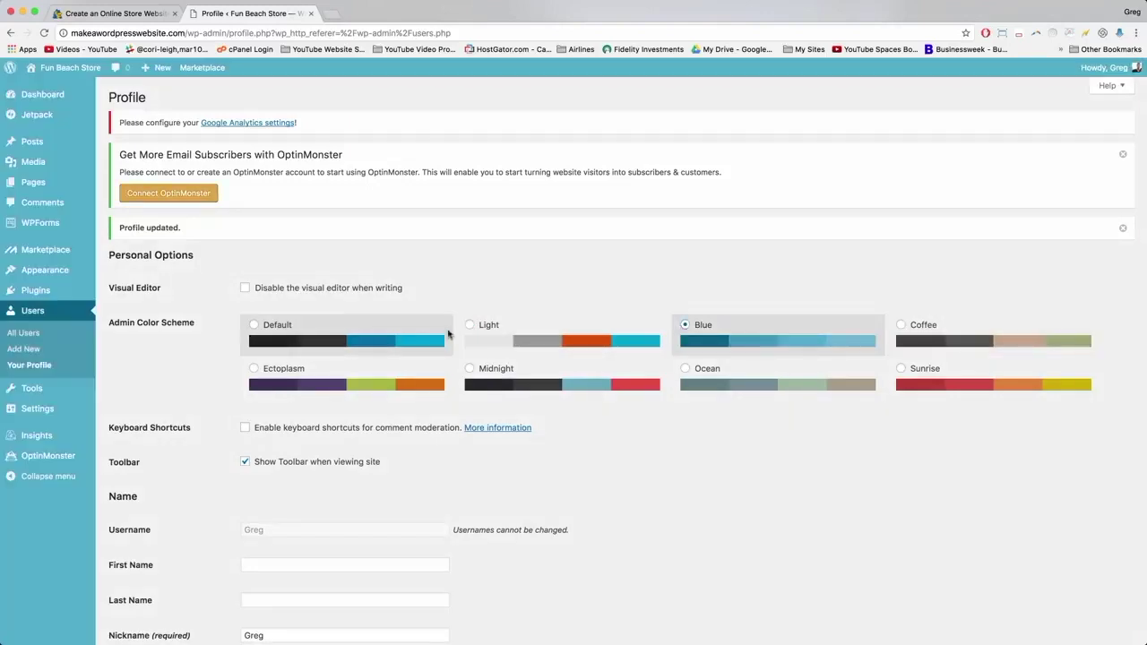
click(468, 326)
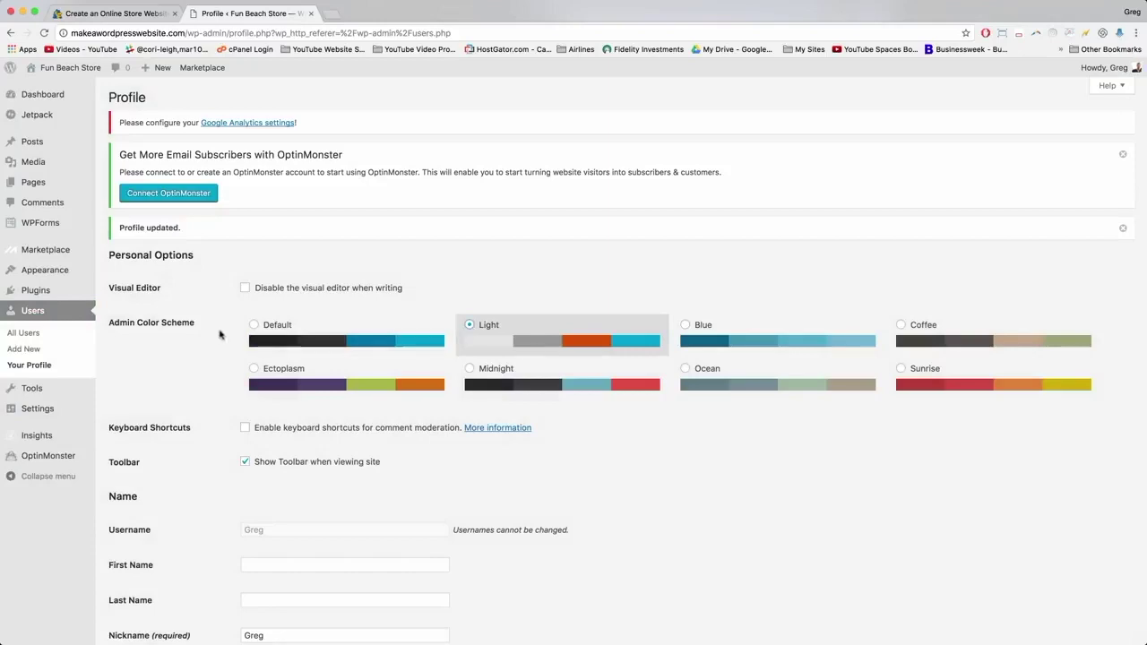
click(254, 325)
scroll(417, 227, down, 1)
scroll(417, 227, down, 10)
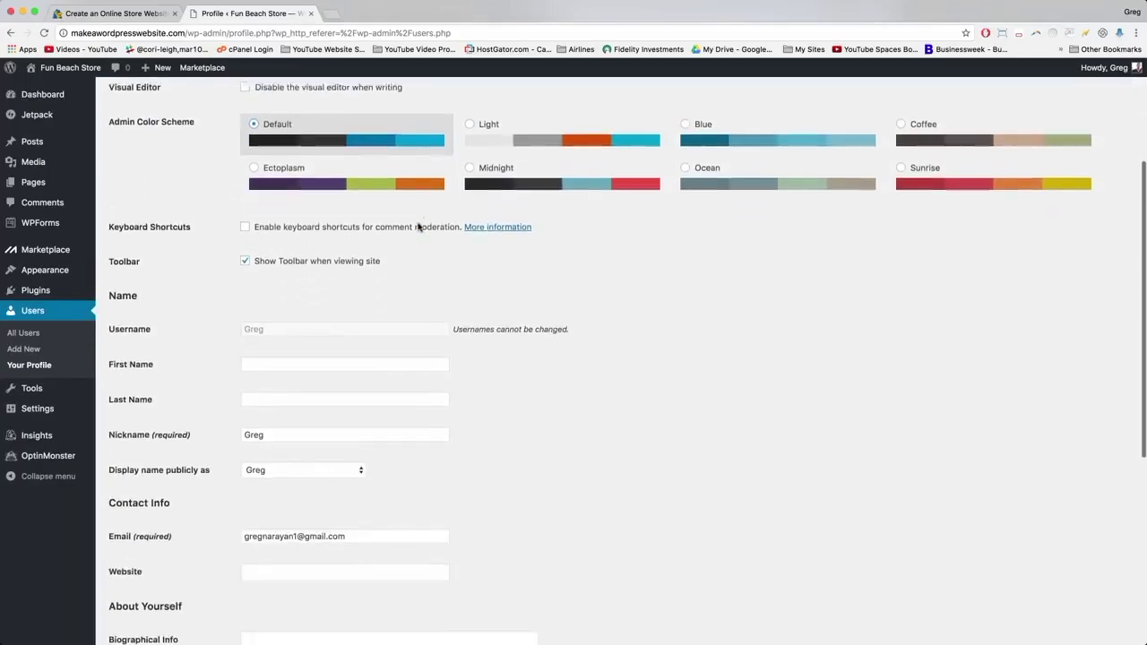
scroll(418, 227, down, 2)
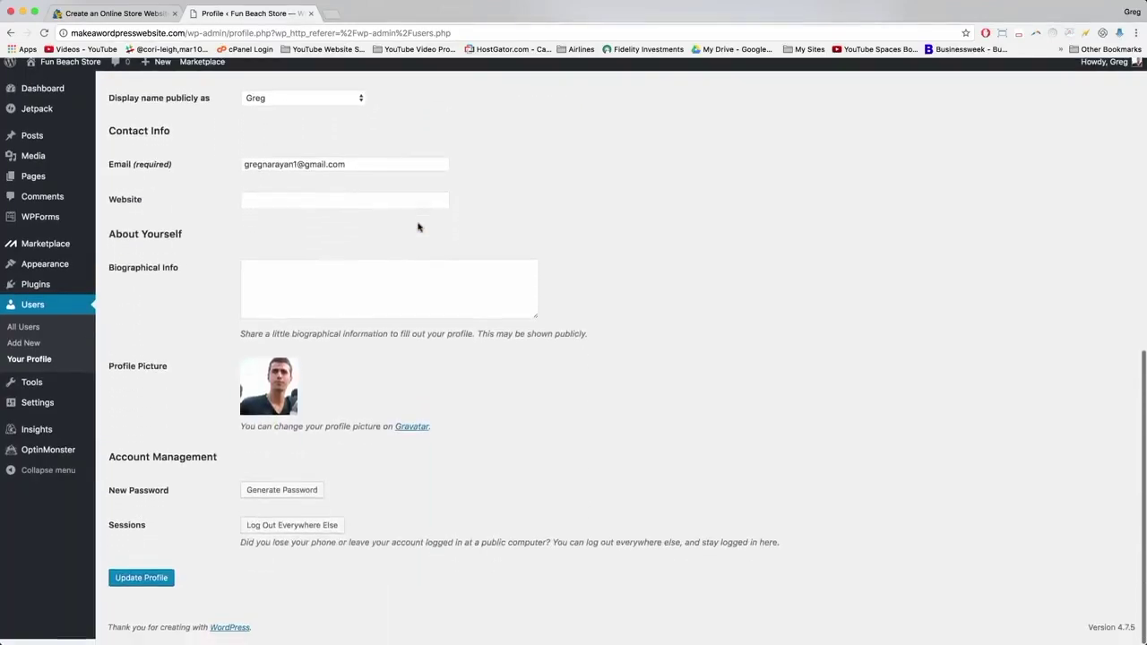
scroll(418, 225, up, 8)
scroll(490, 457, up, 4)
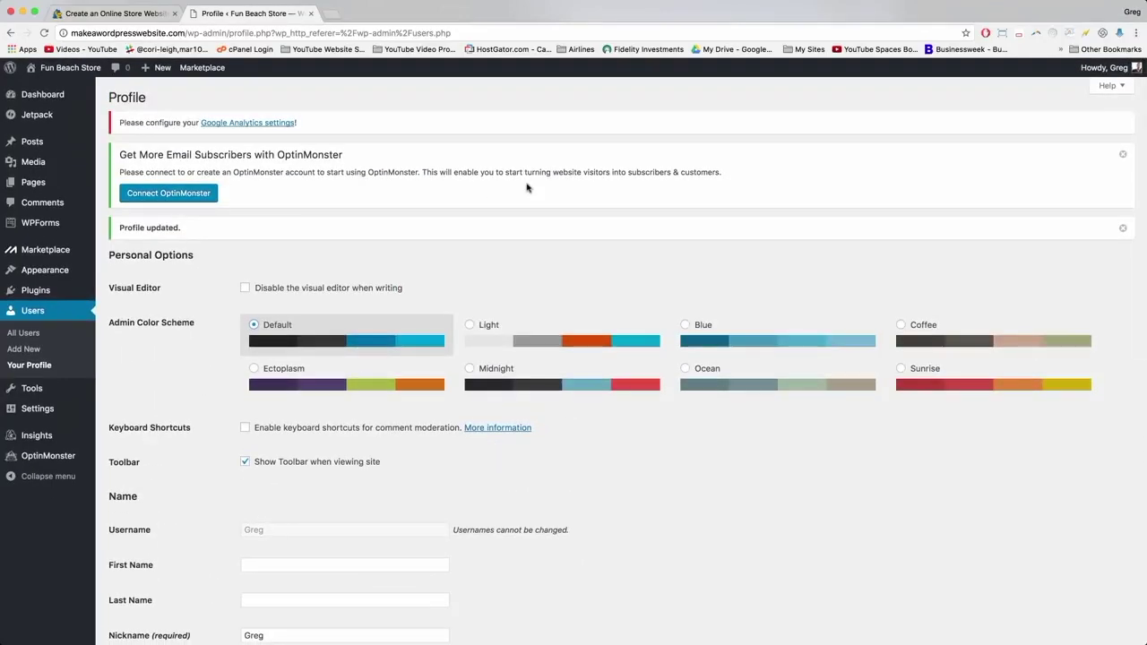
Step: Browse the Fun Beach Store front page, return to the Dashboard, then switch to the tutorial
click(68, 67)
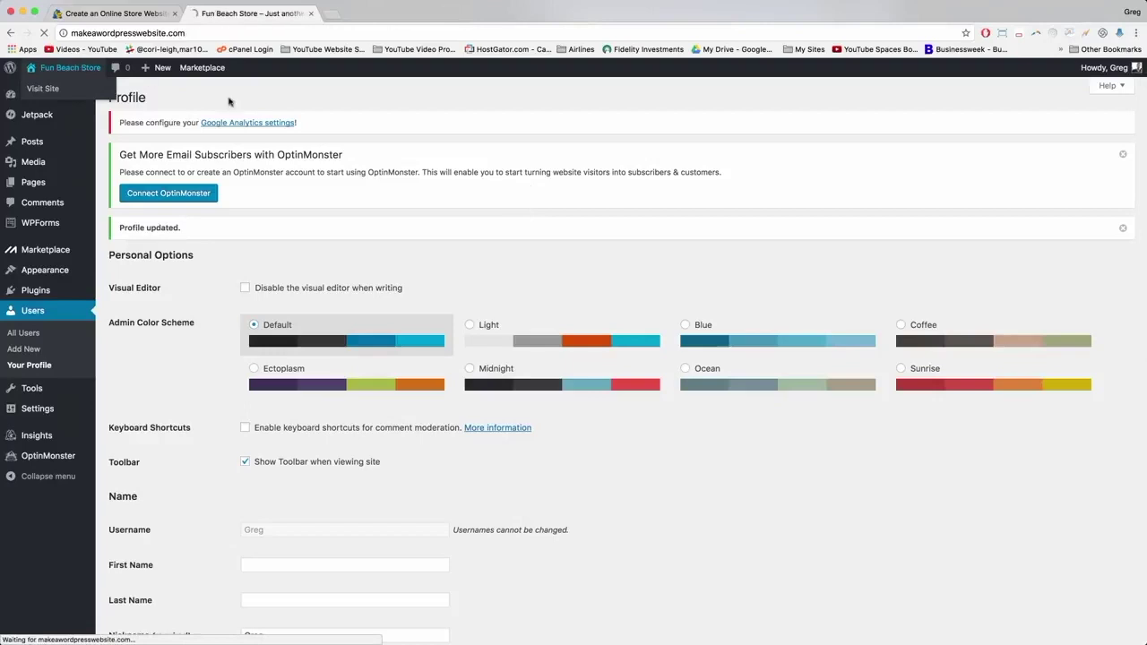
scroll(397, 358, down, 1)
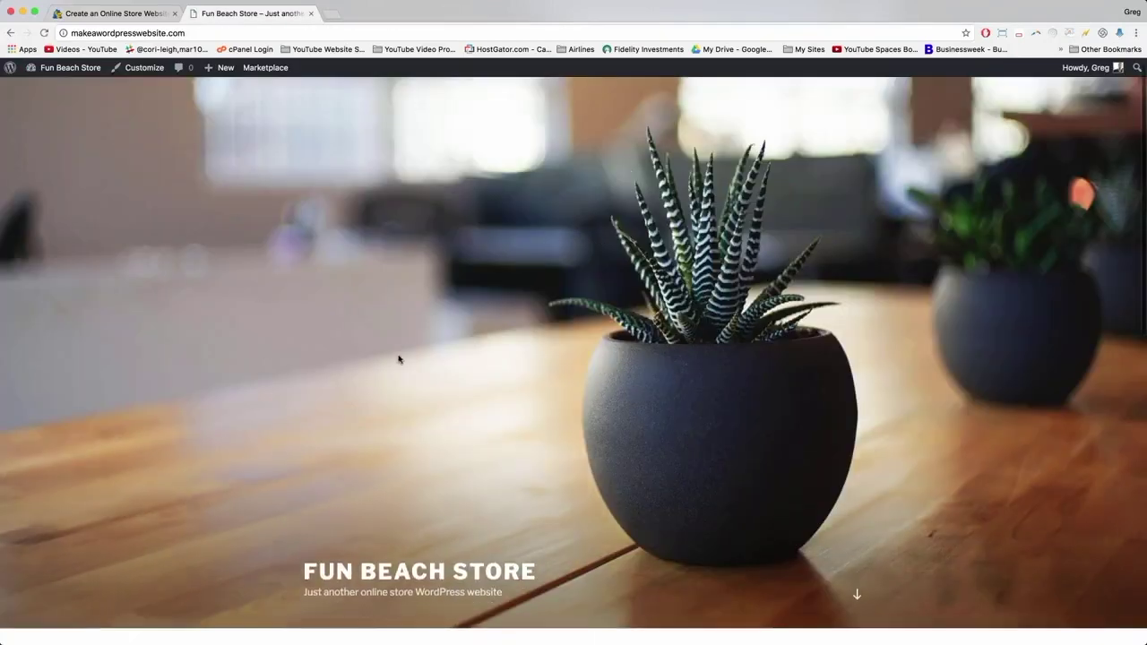
drag(348, 577, 464, 578)
click(474, 578)
scroll(504, 337, down, 10)
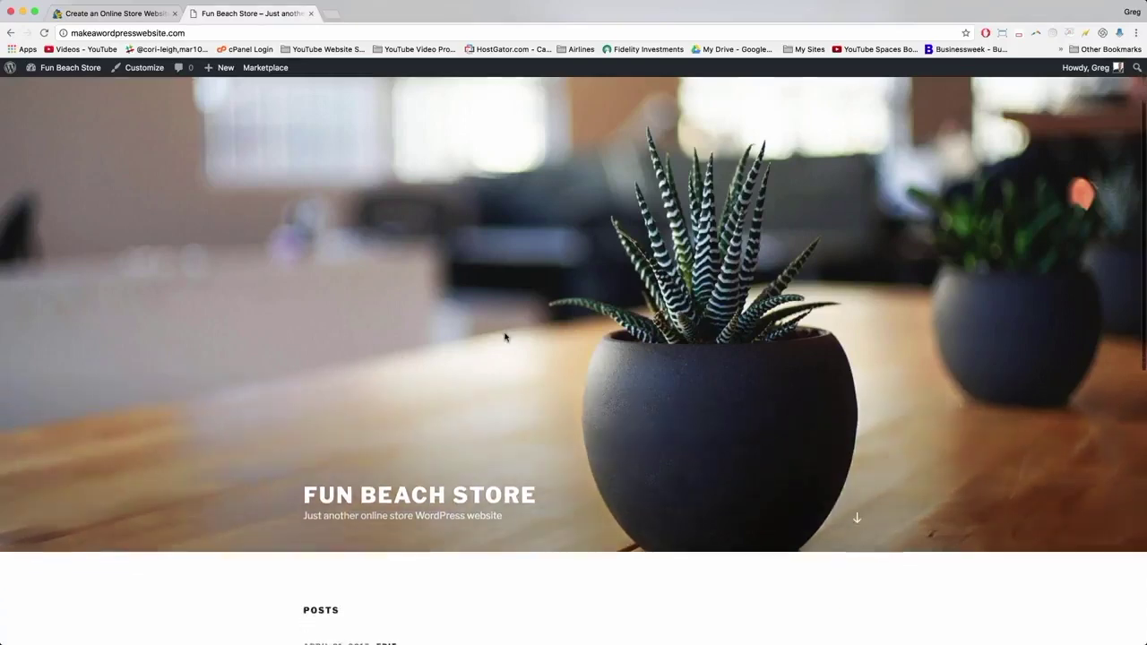
scroll(504, 336, up, 10)
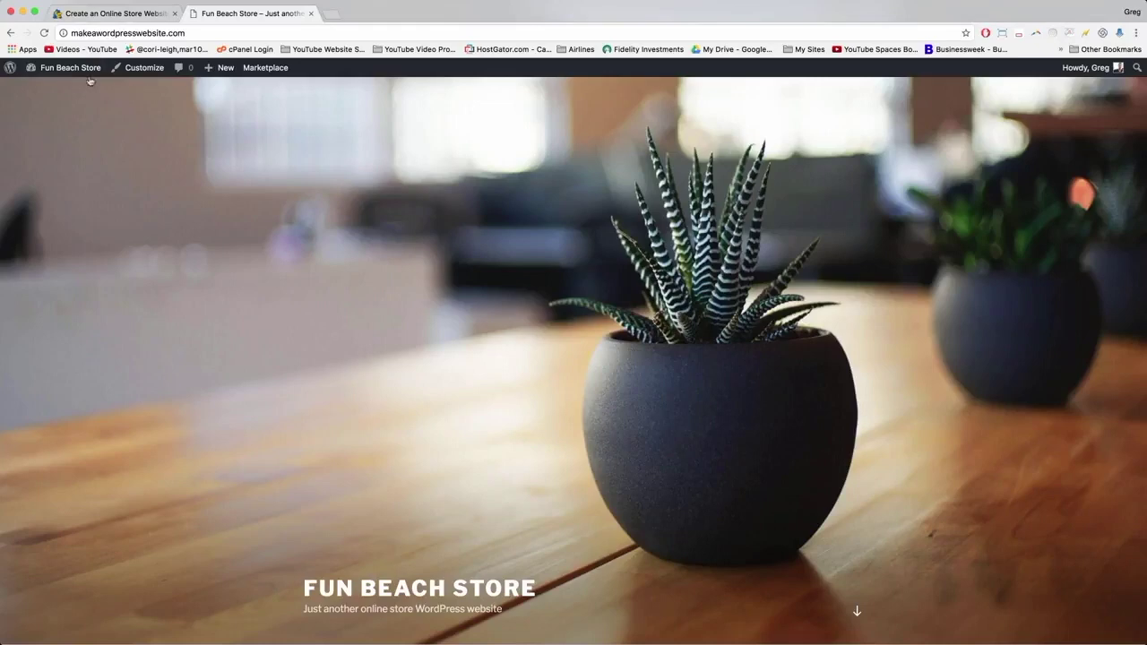
click(58, 72)
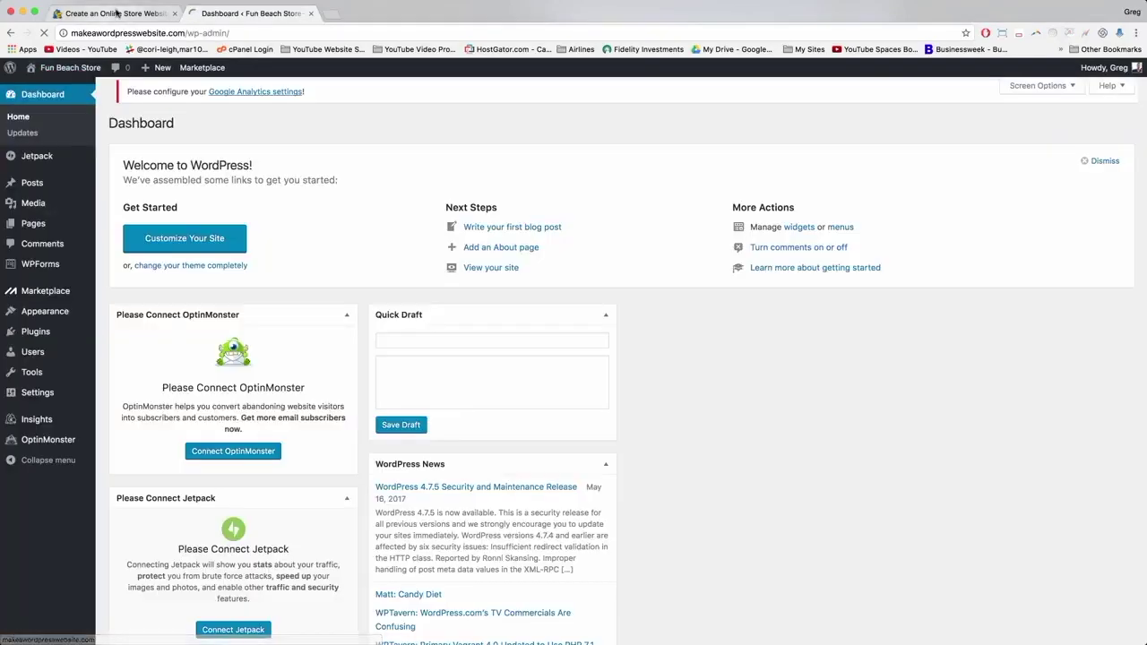
click(116, 13)
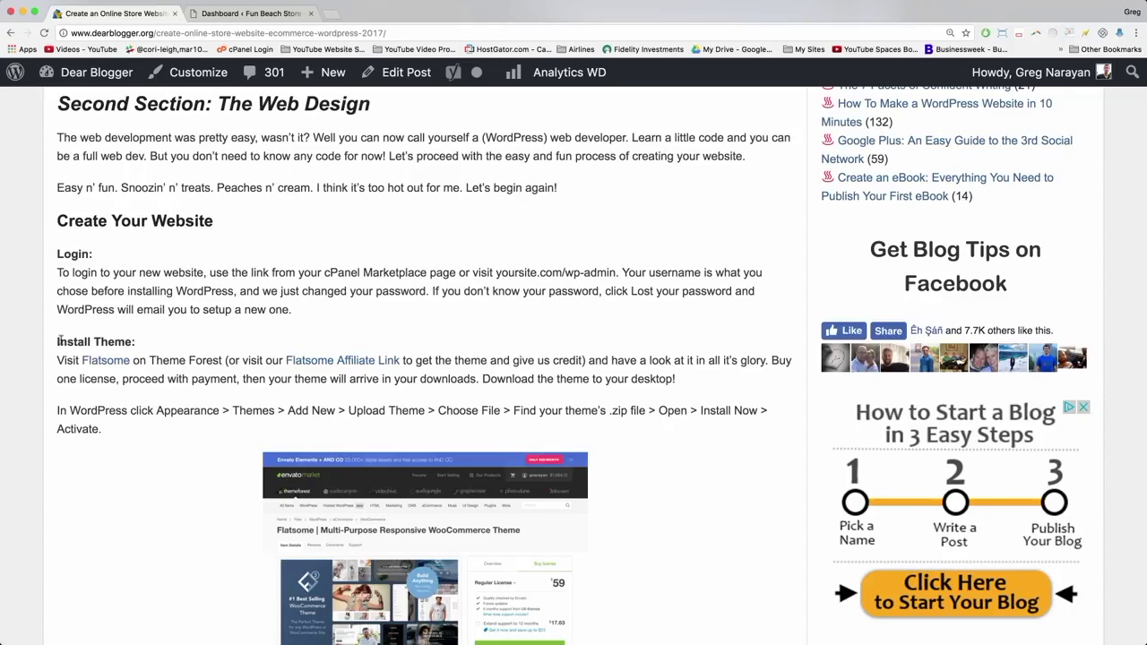
Step: Mark the article's Install Theme step, then open Appearance > Themes in the dashboard
drag(57, 341, 146, 336)
click(135, 322)
click(304, 16)
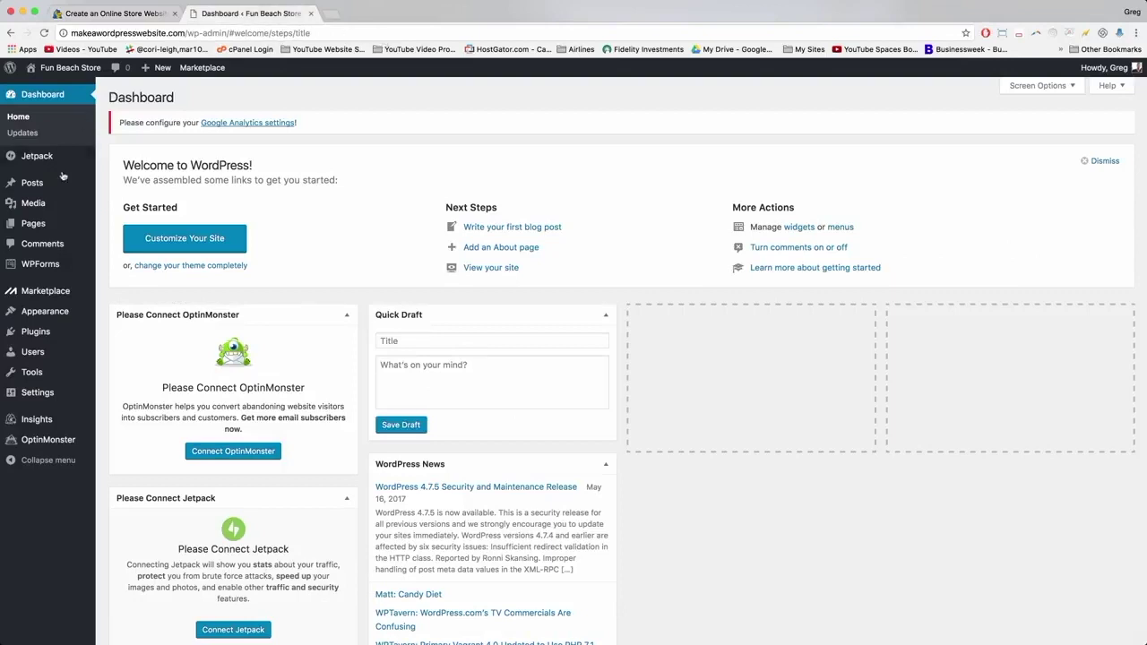
mouse_move(50, 312)
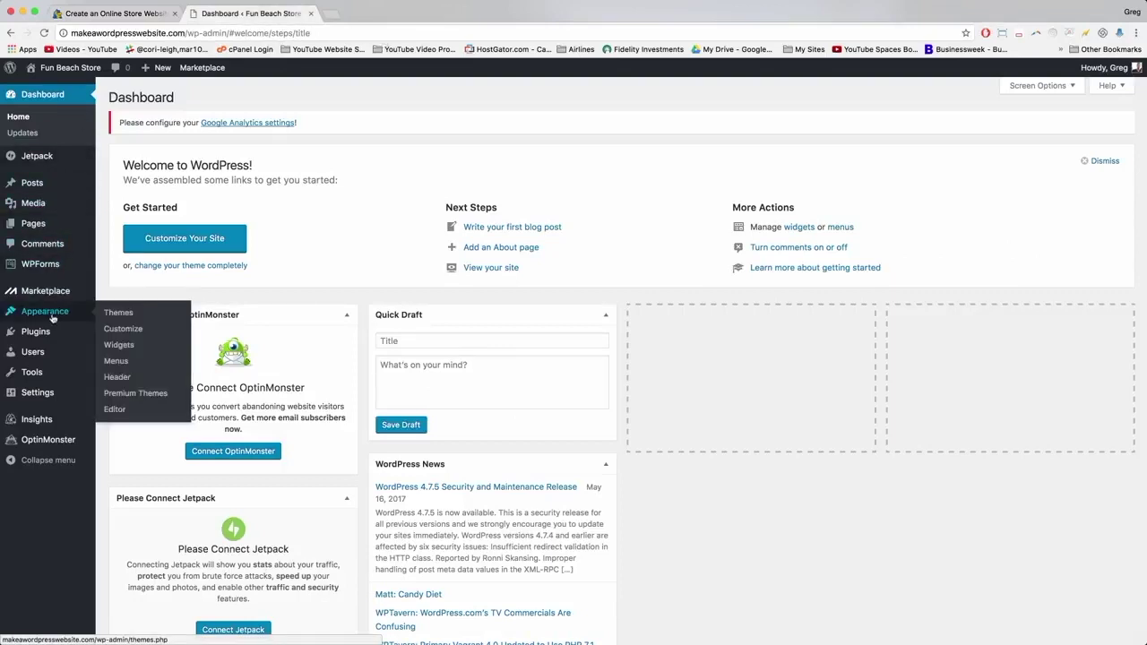
click(118, 313)
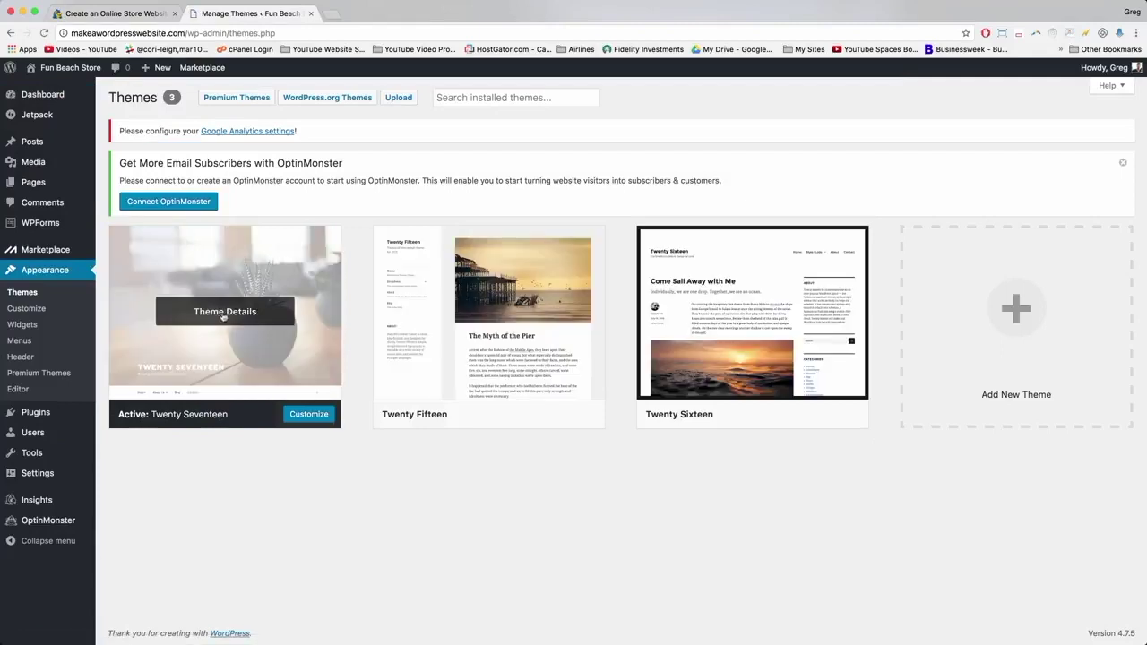
Step: Review the Twenty Seventeen and Twenty Fifteen theme details, then start adding a new theme
click(225, 258)
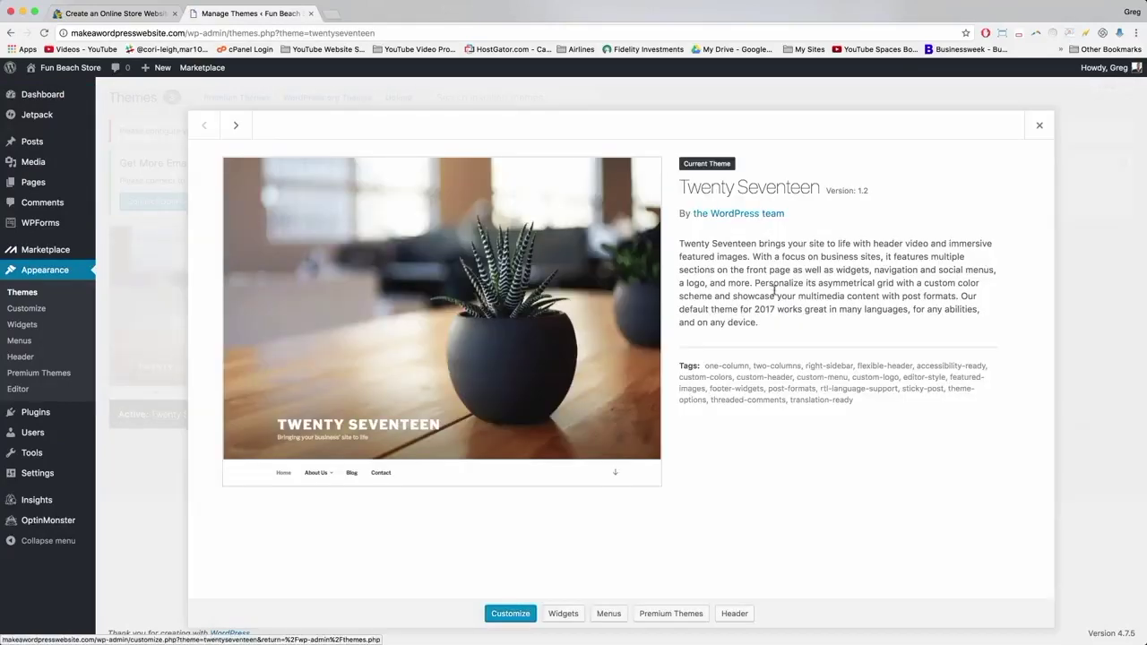
click(1039, 126)
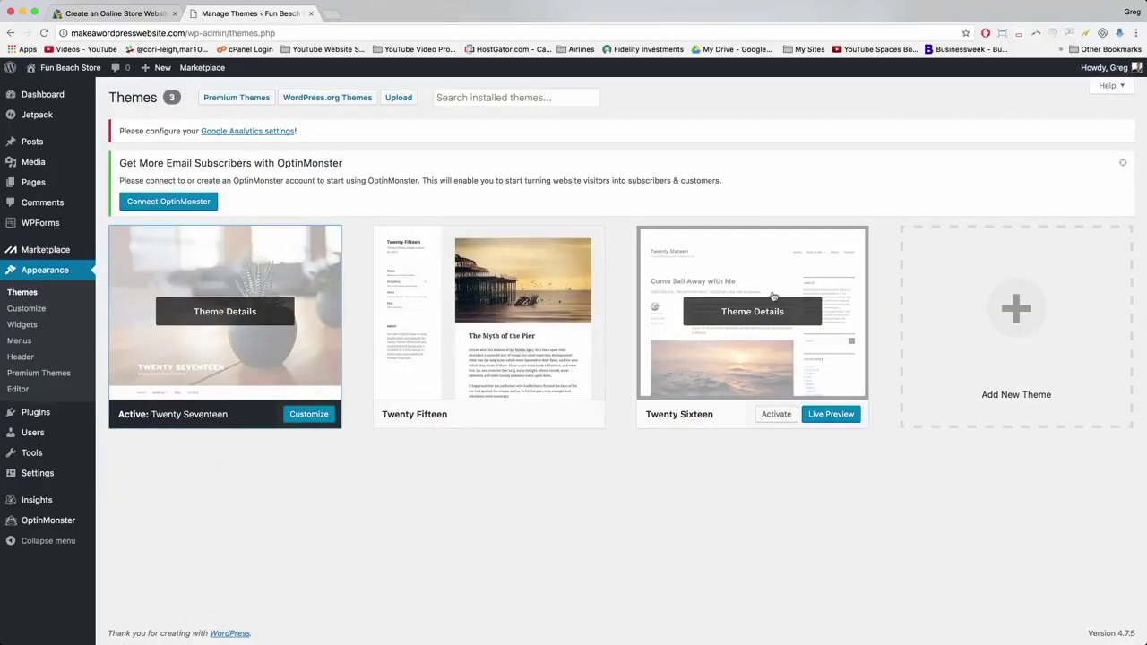
click(488, 311)
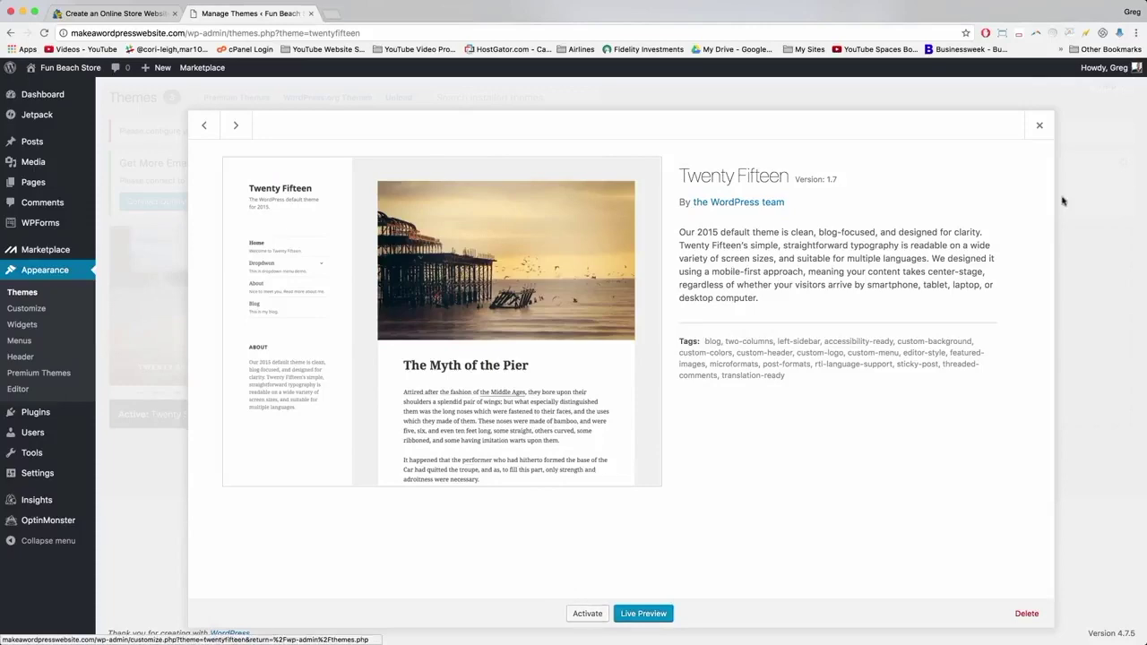
click(1039, 125)
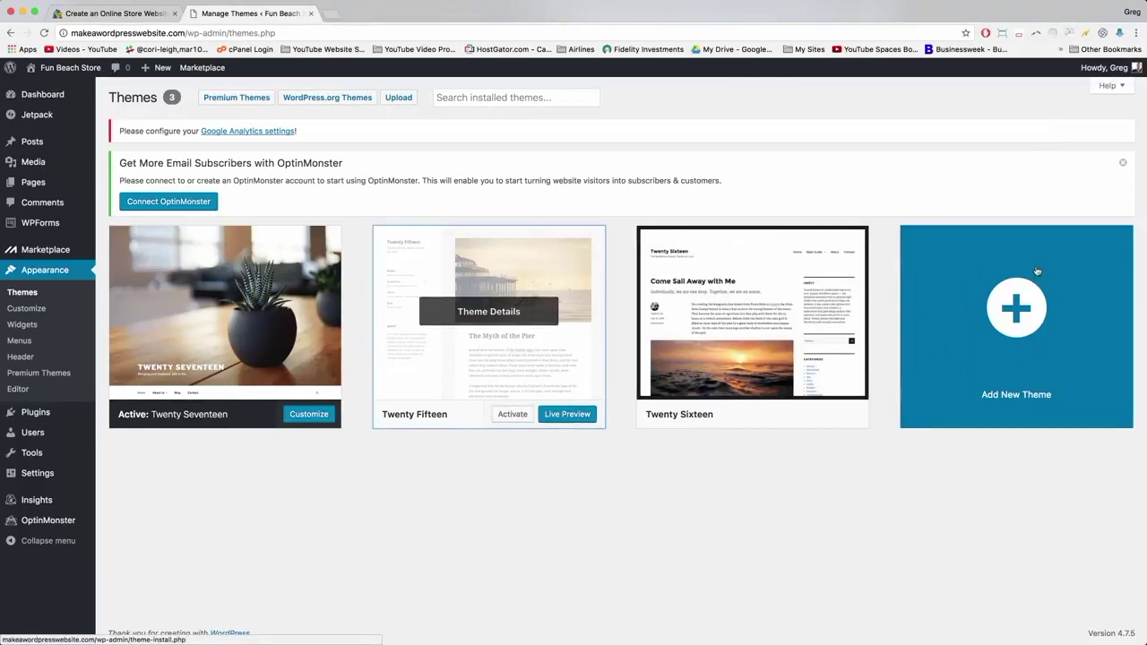
click(1020, 311)
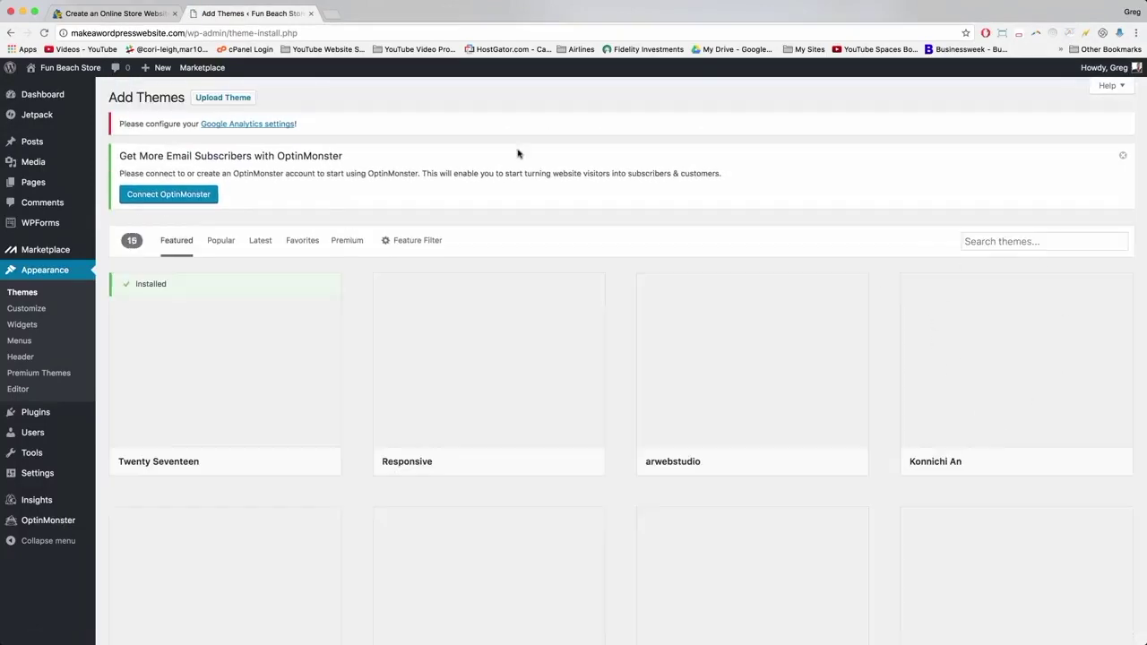
Step: Browse the Popular themes list on the Add Themes screen, scrolling through the results
scroll(344, 305, down, 3)
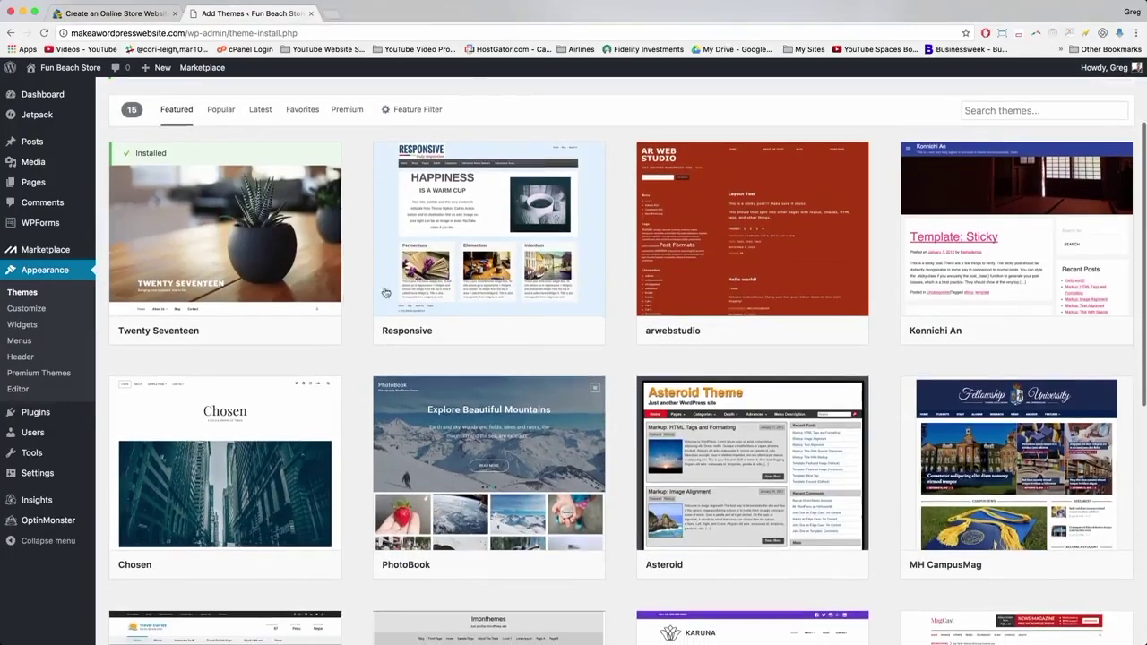
click(221, 109)
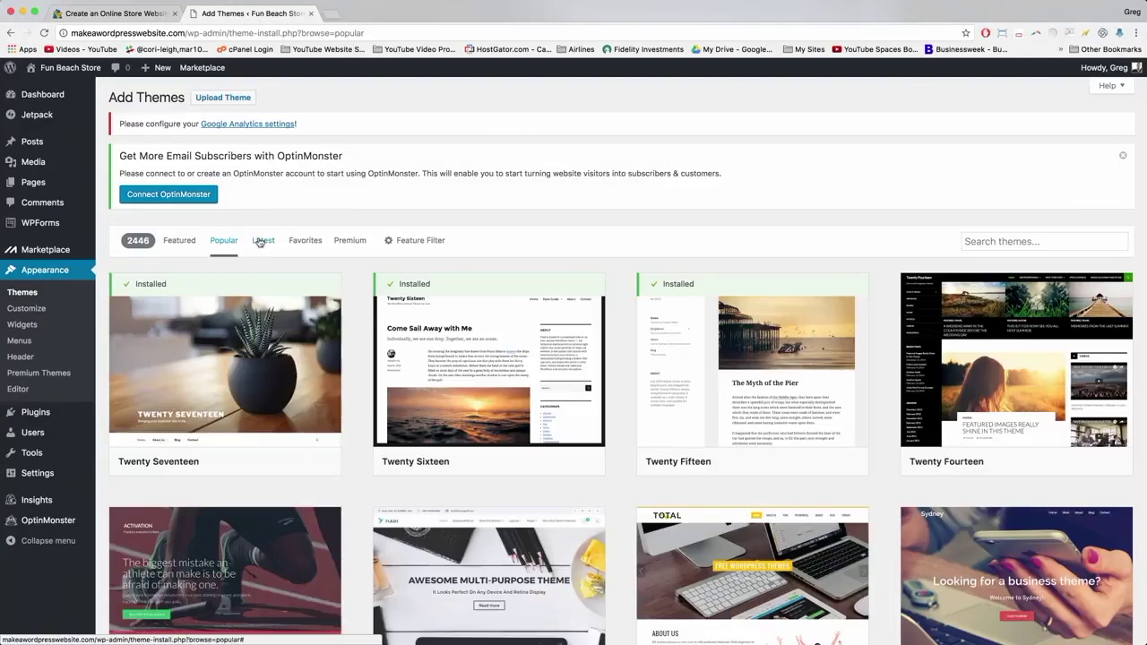
scroll(404, 275, down, 5)
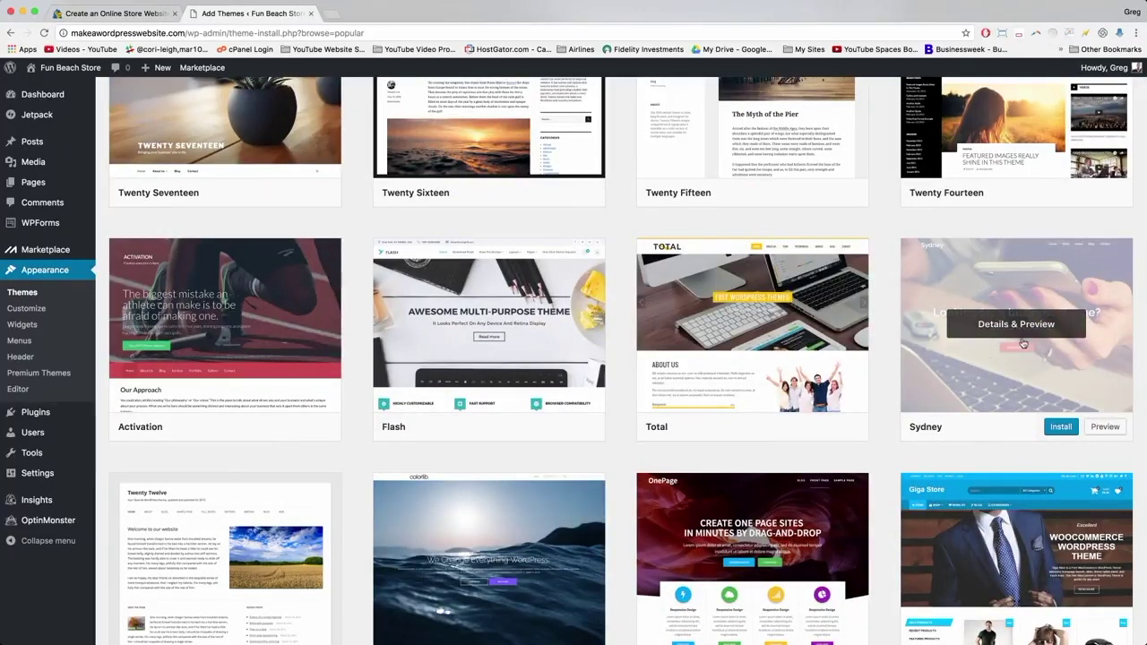
scroll(978, 450, down, 5)
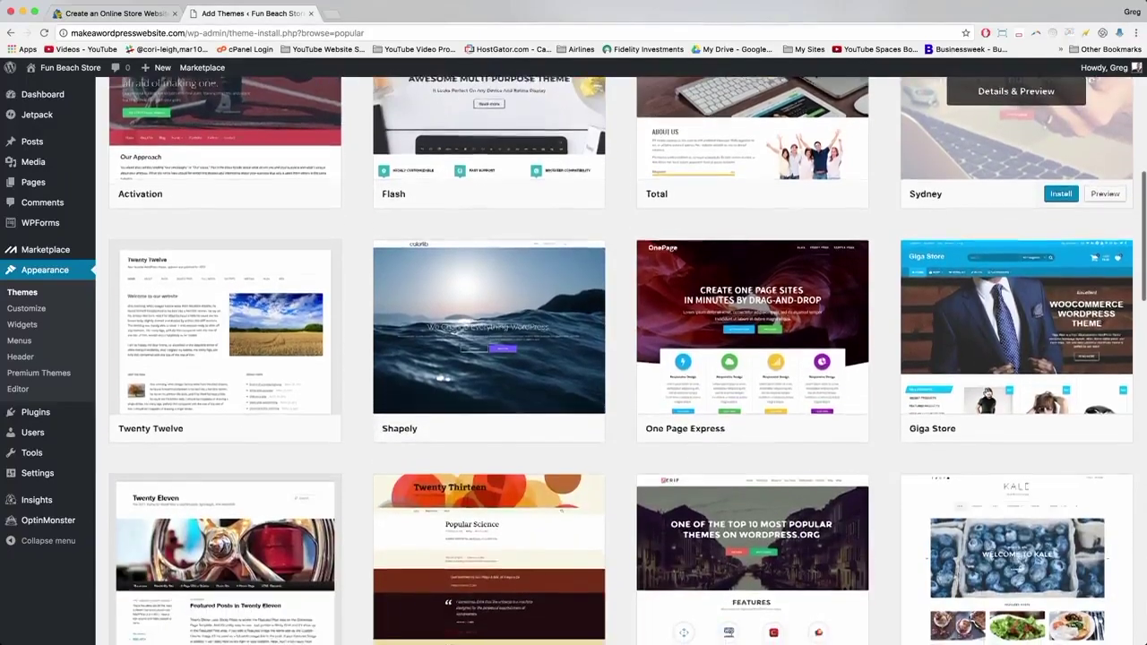
scroll(985, 391, down, 6)
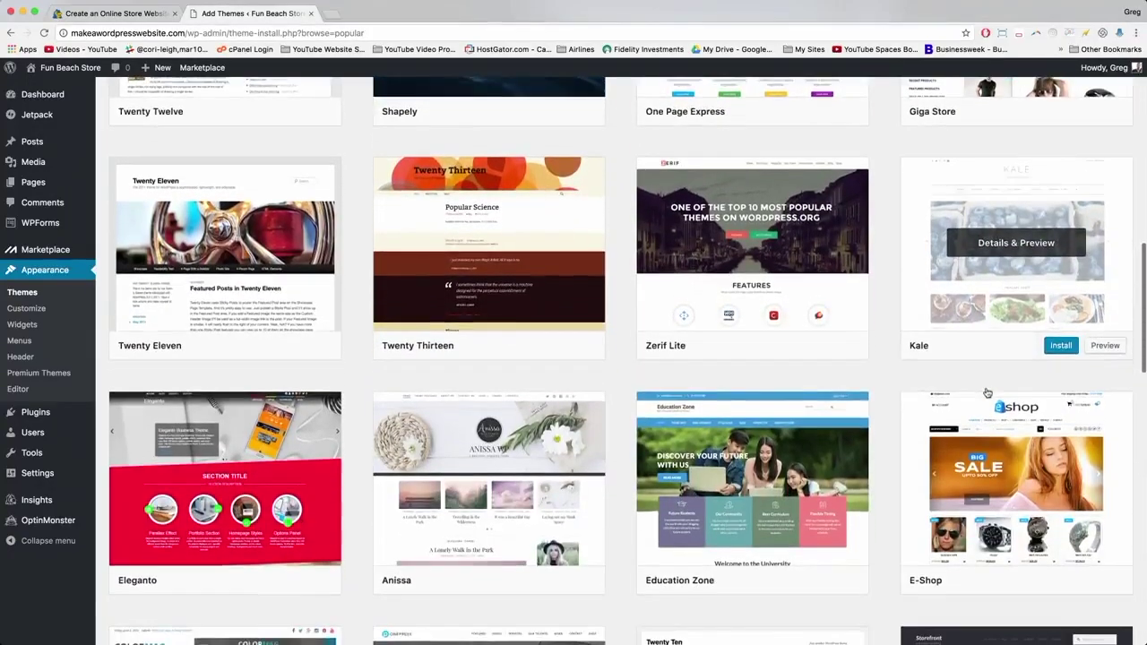
scroll(986, 392, down, 2)
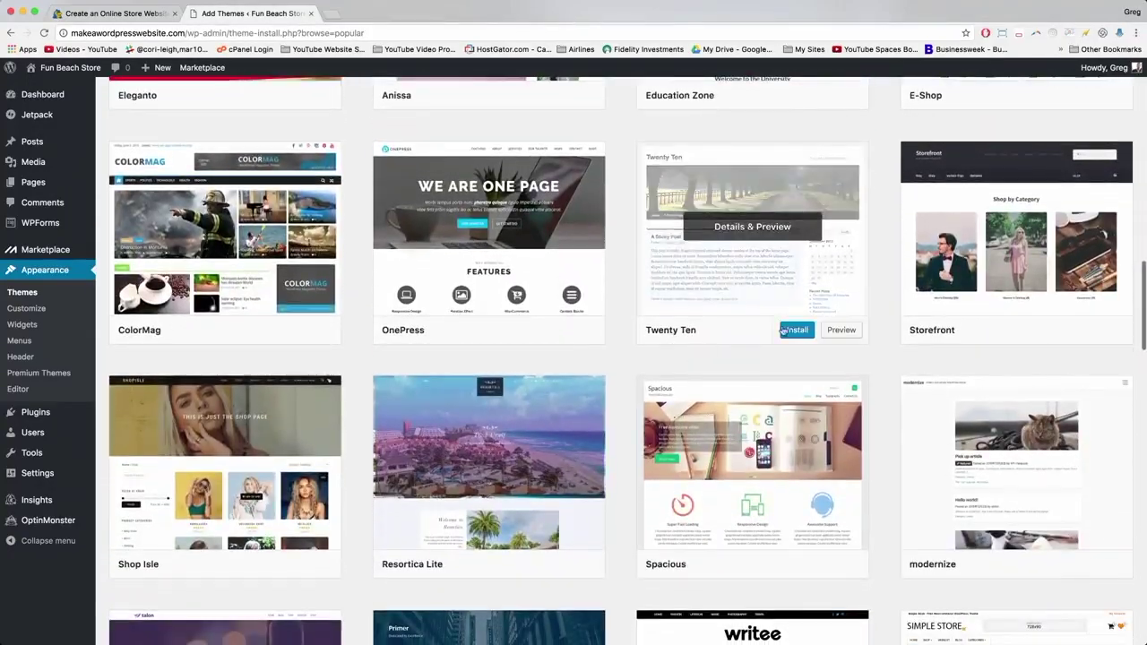
scroll(627, 206, down, 2)
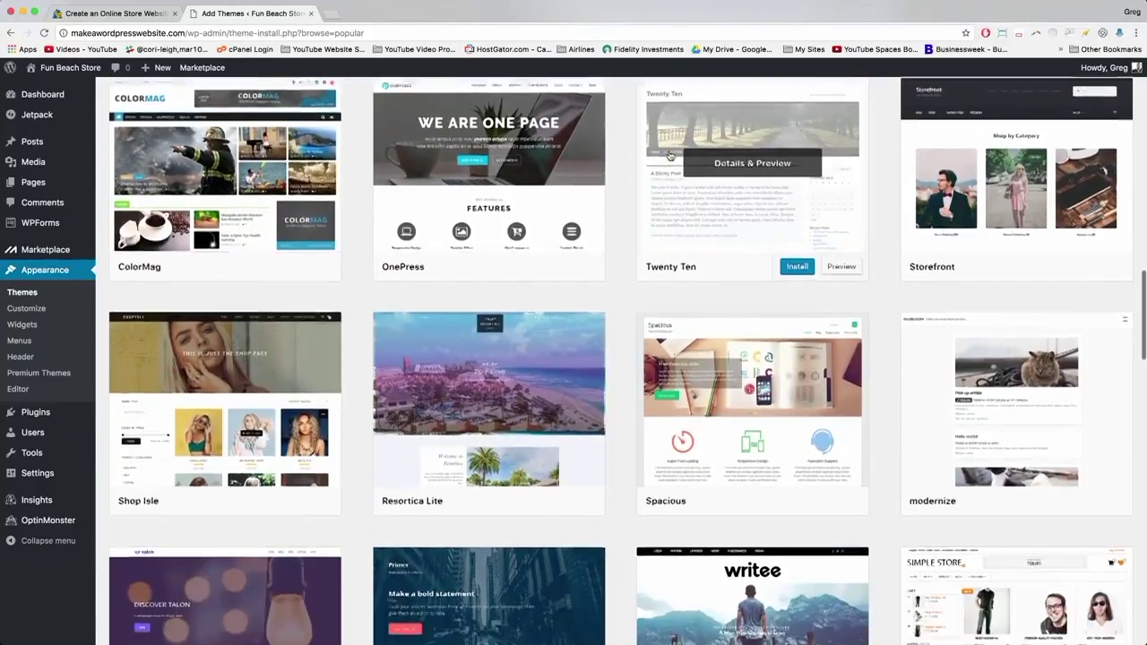
scroll(613, 259, down, 3)
scroll(613, 259, down, 5)
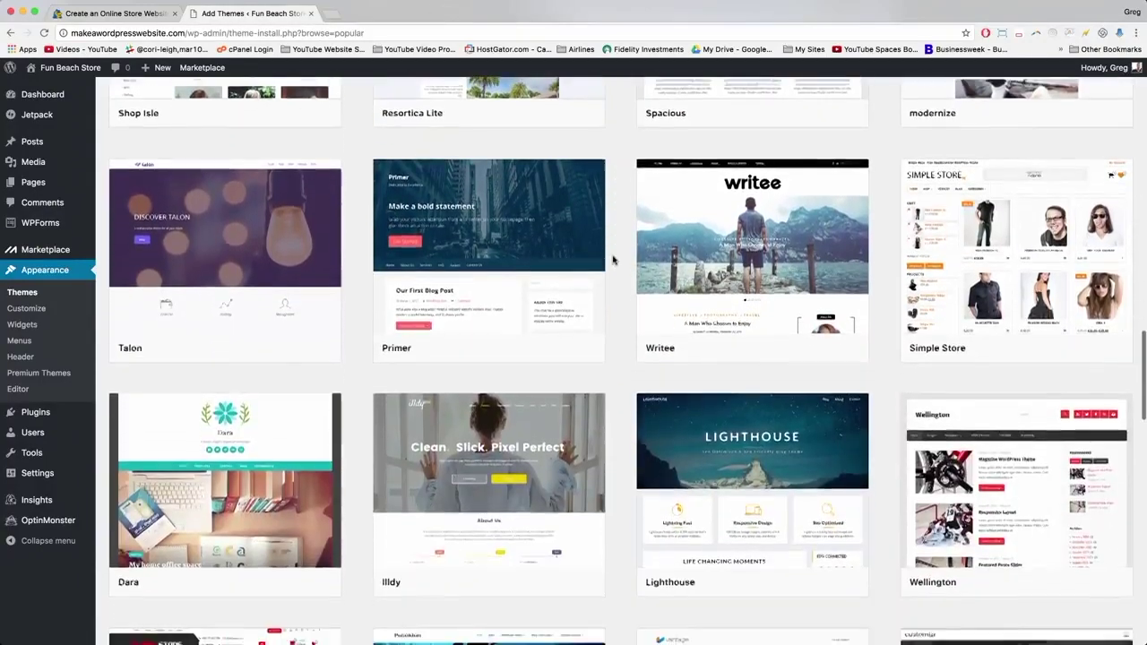
scroll(612, 260, down, 4)
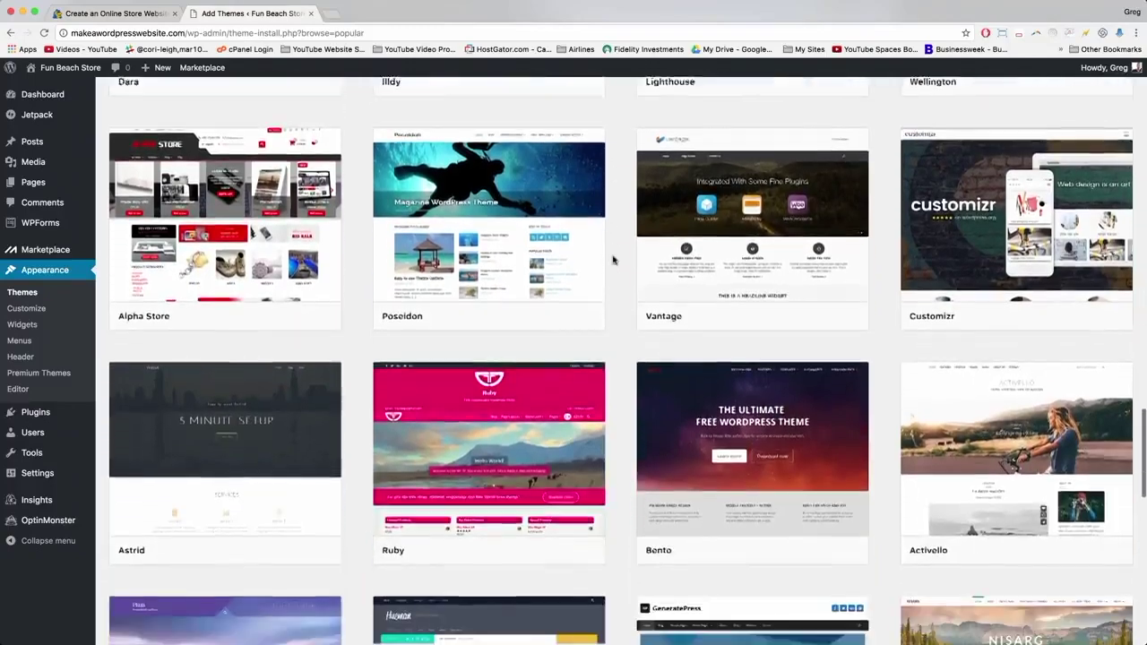
scroll(616, 341, down, 2)
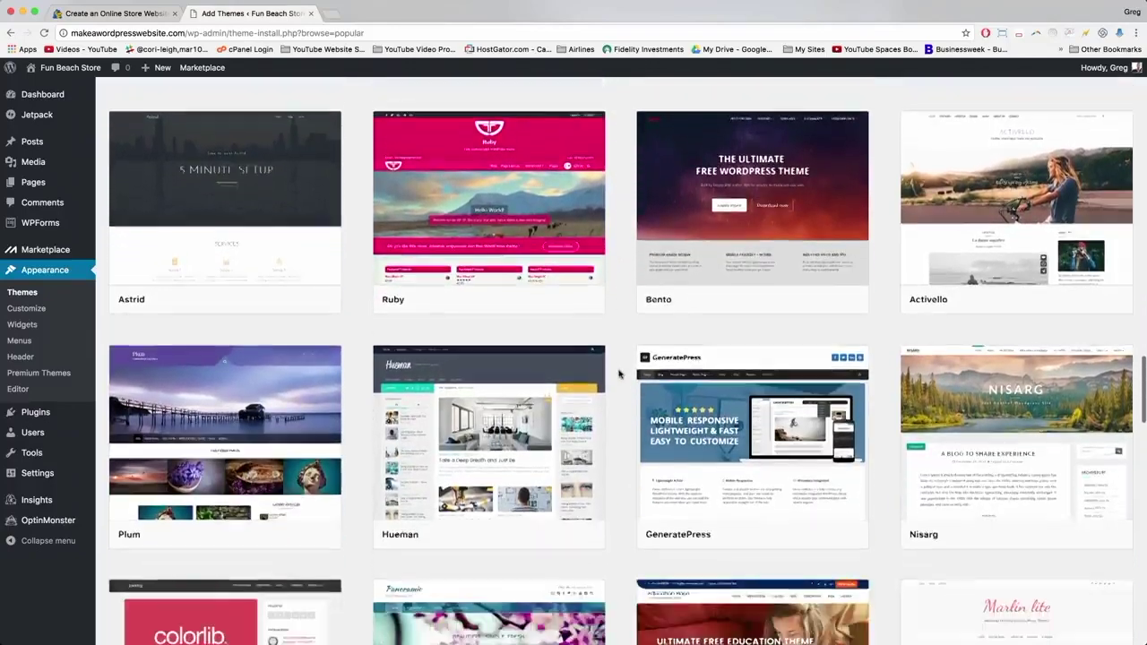
scroll(617, 376, up, 12)
scroll(619, 374, up, 7)
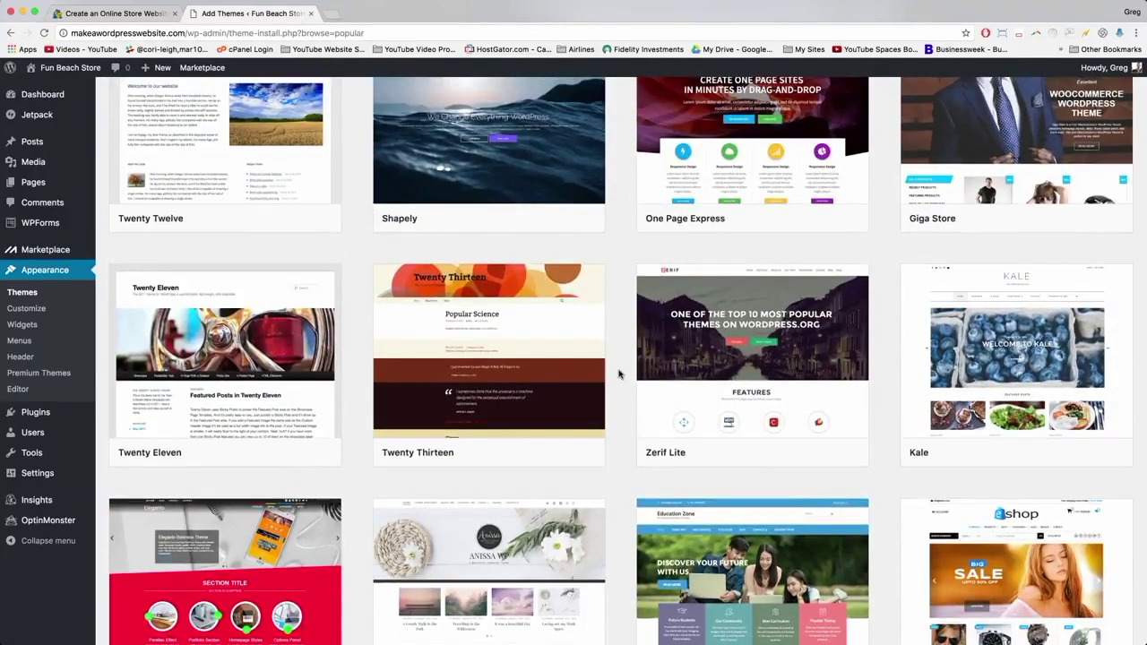
scroll(618, 375, up, 15)
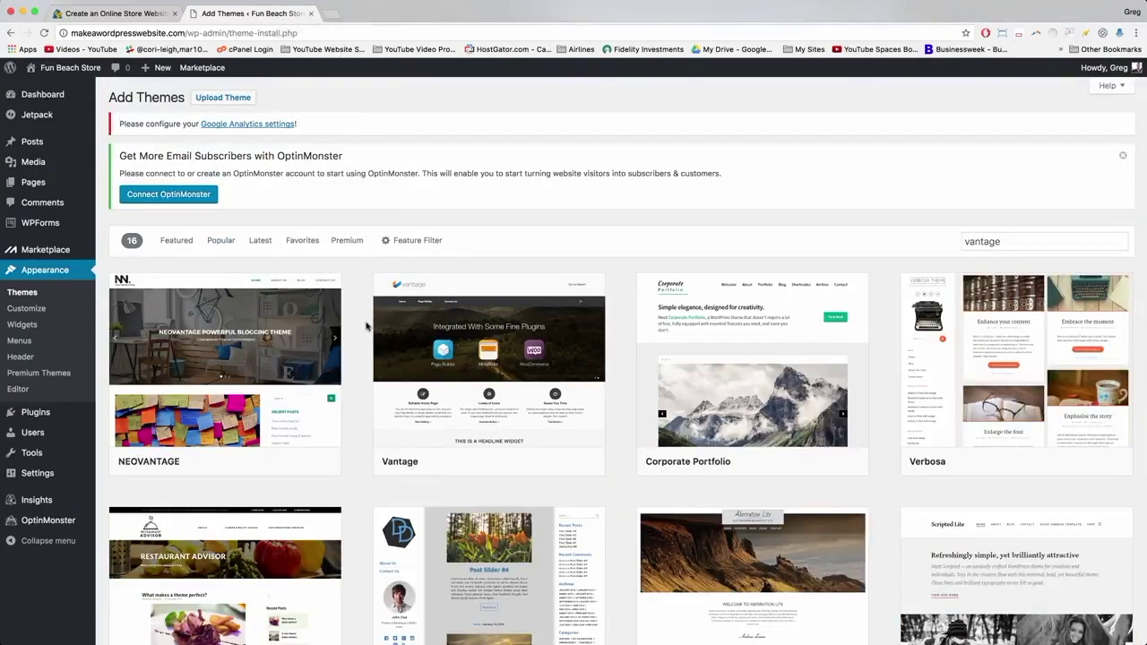
Step: Return to the 'Create an Online Store Website' article and scroll to its Install Theme section
click(126, 13)
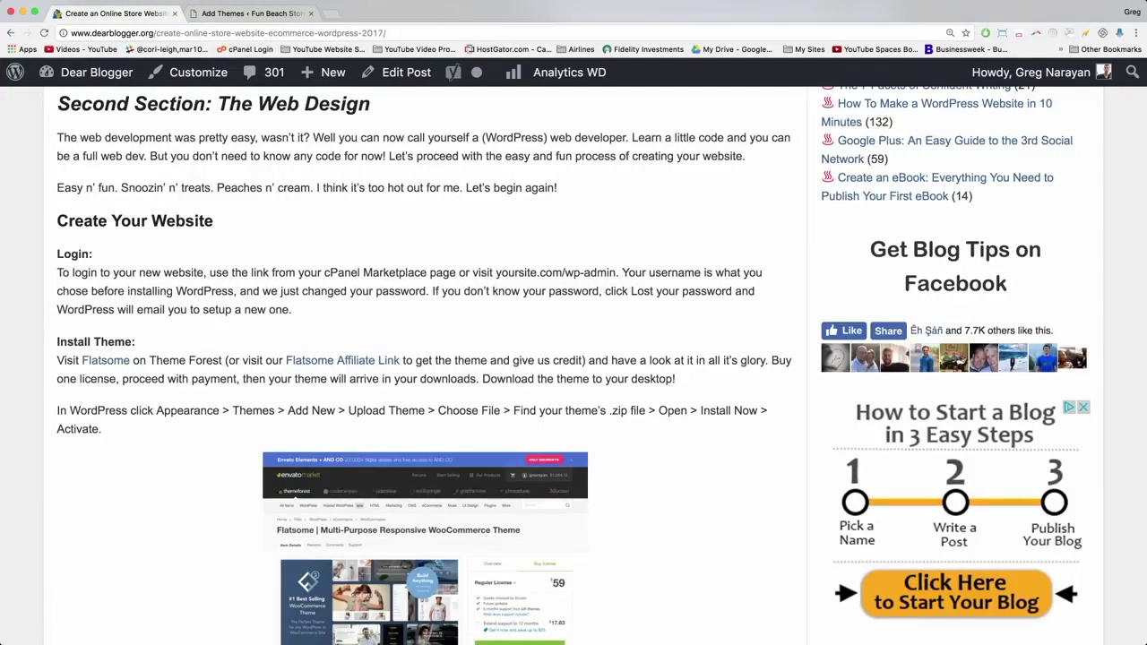
scroll(225, 326, down, 1)
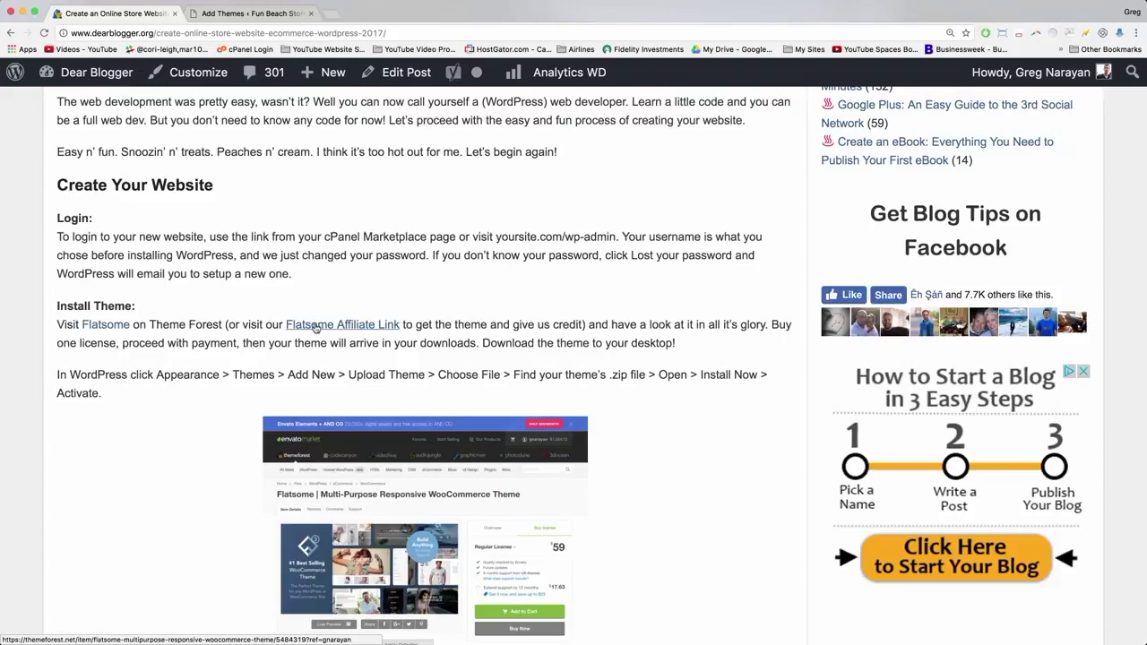
Step: Open the Flatsome theme page on ThemeForest from the article's link
click(366, 327)
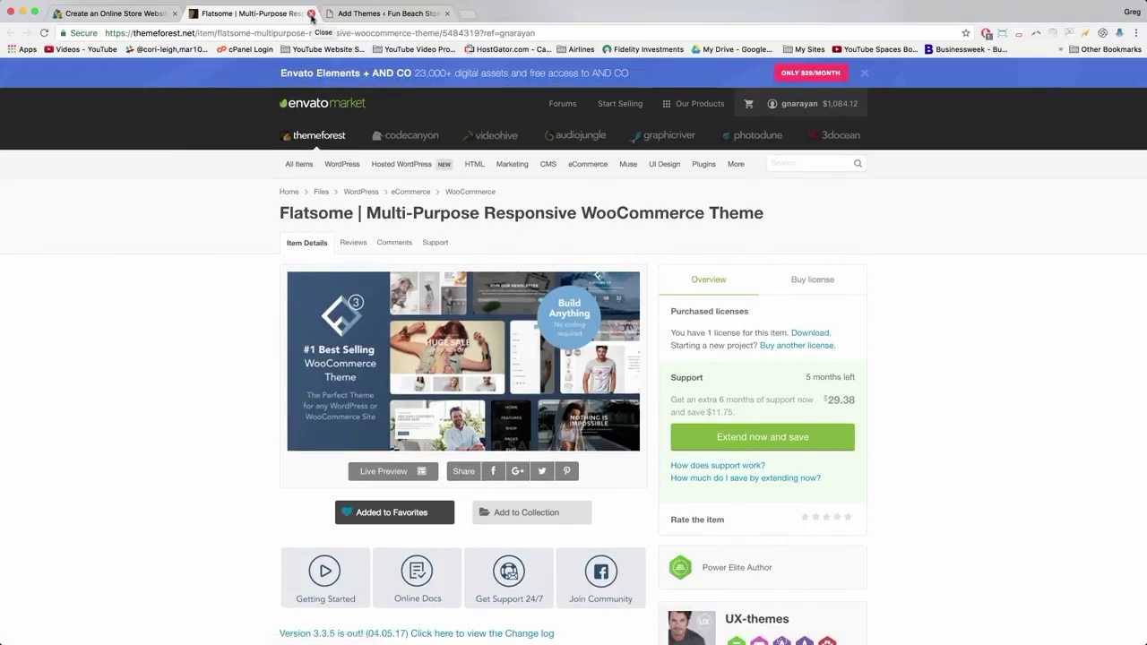
click(311, 13)
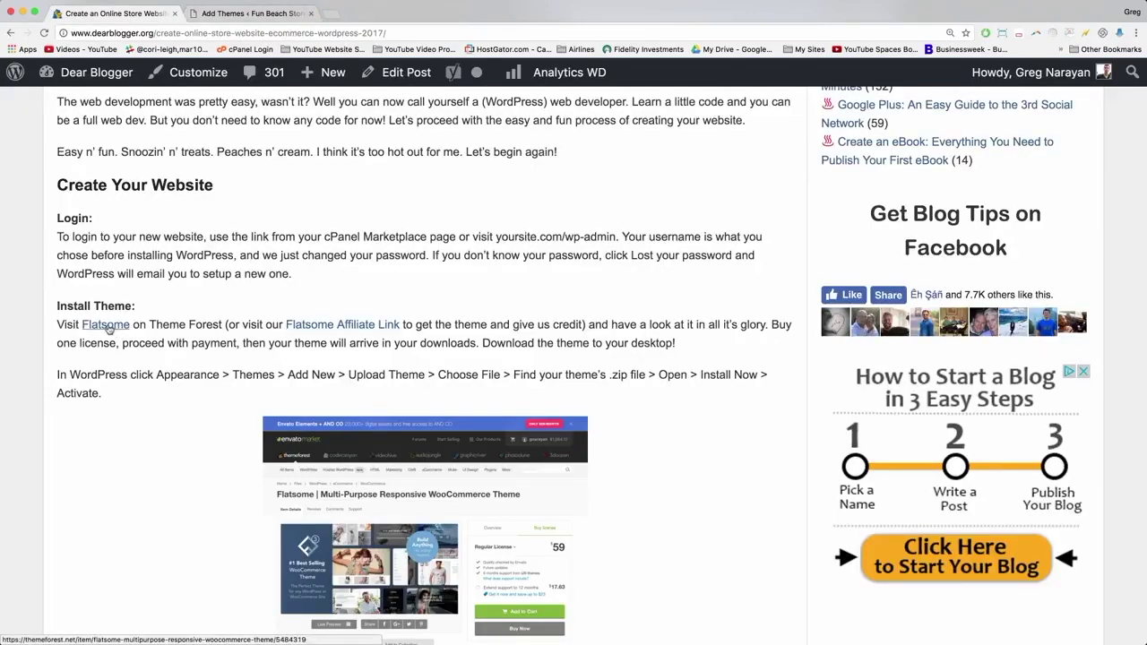
click(107, 326)
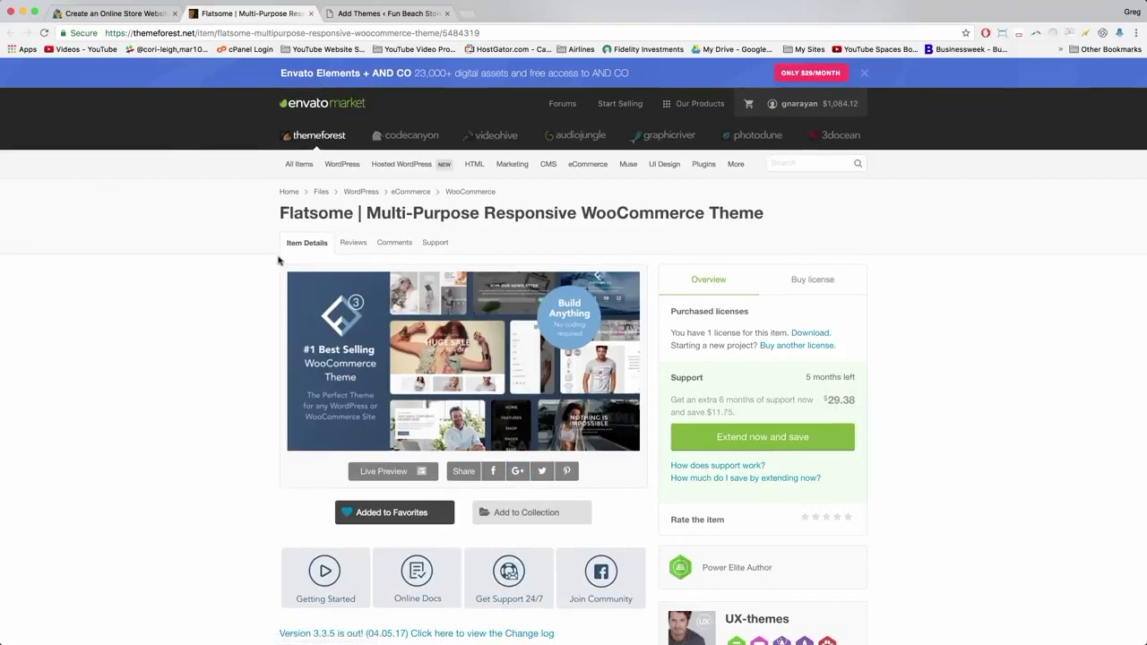
key(ctrl+shift+Tab)
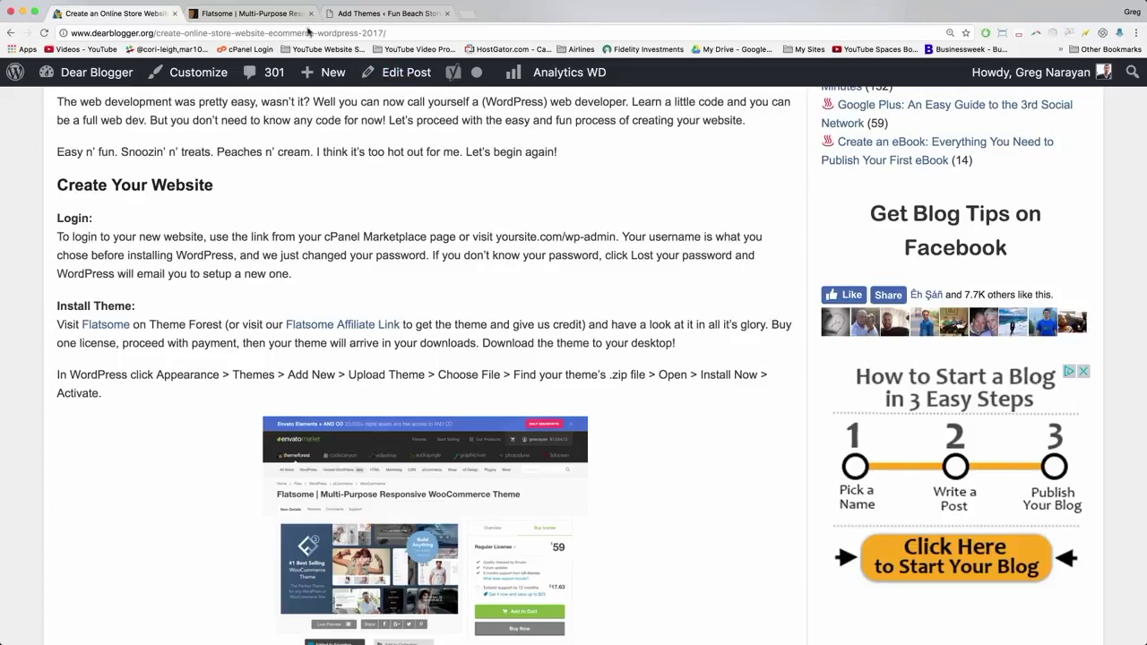
click(271, 15)
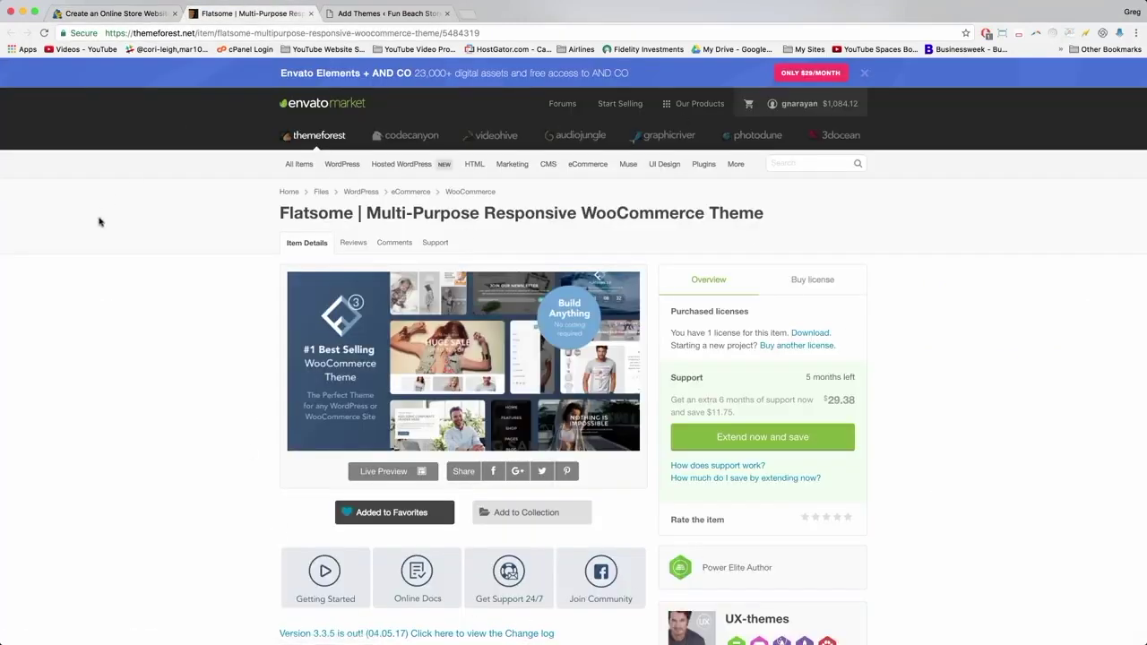
scroll(176, 327, down, 3)
Step: Live-preview Flatsome's Fullscreen Fashion demo and scroll through it
click(394, 294)
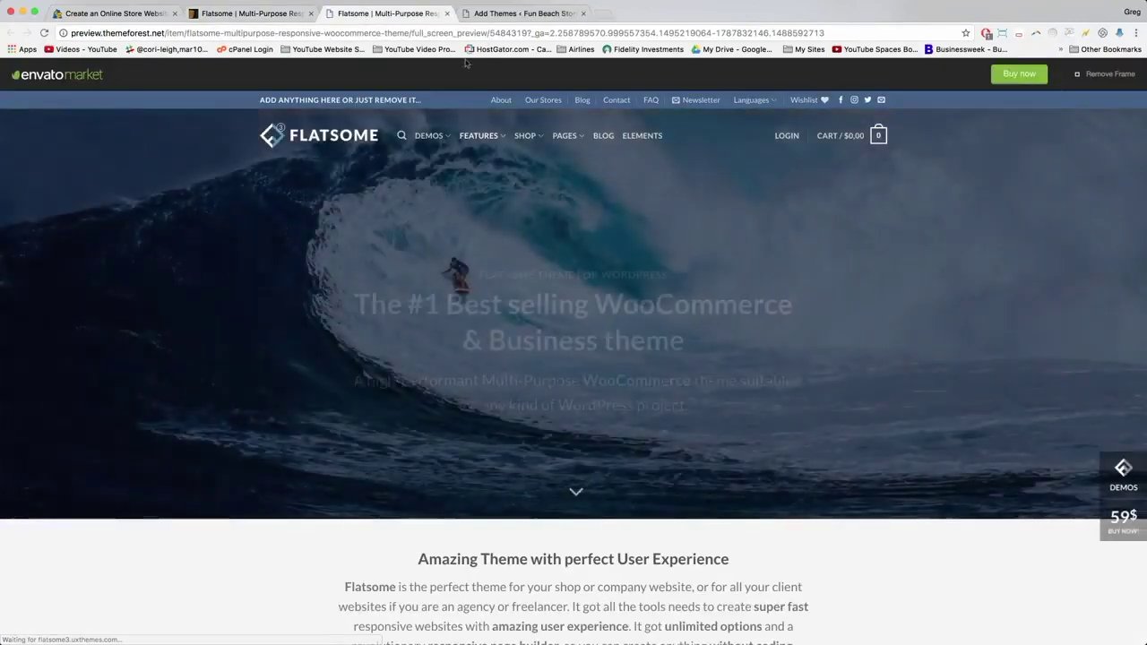
mouse_move(433, 151)
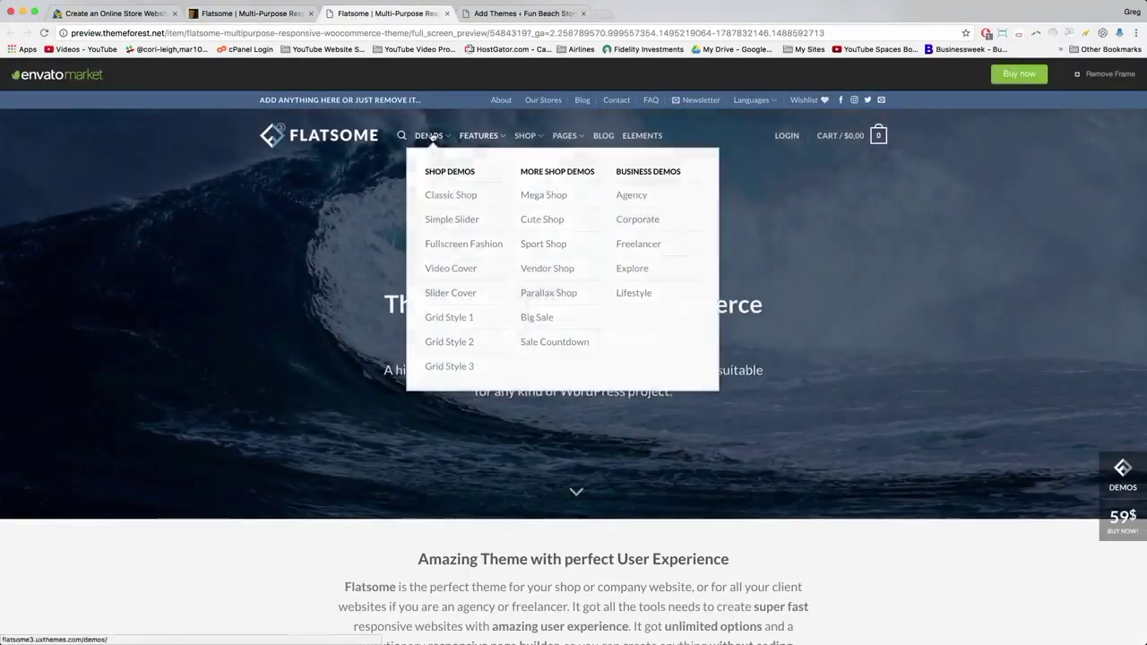
click(438, 243)
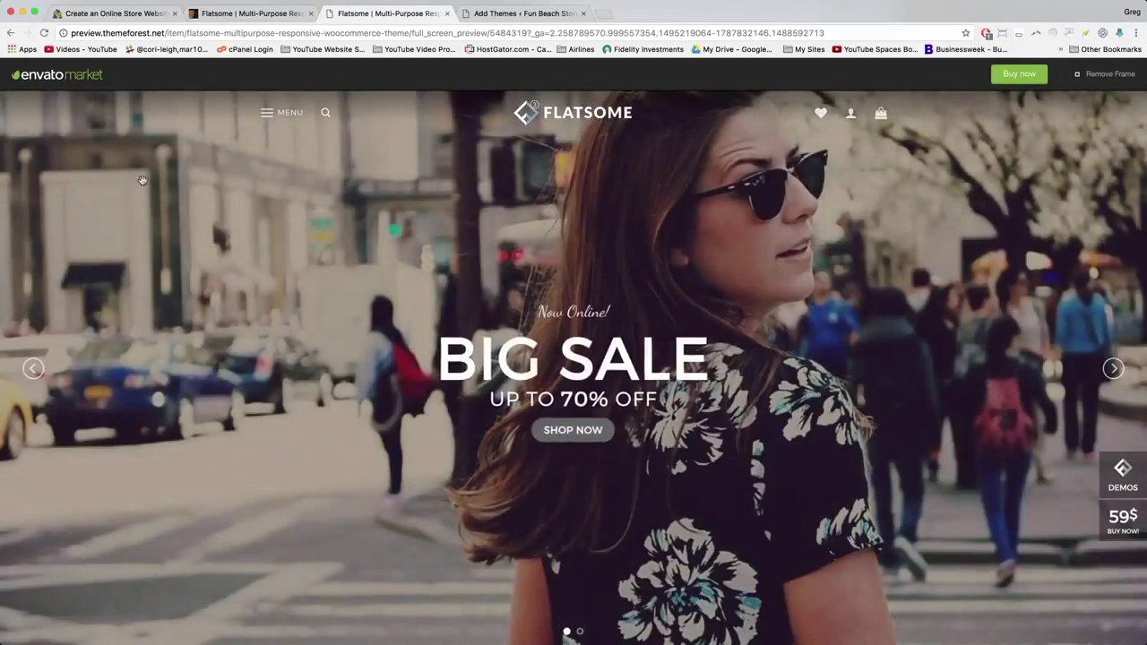
scroll(342, 285, down, 10)
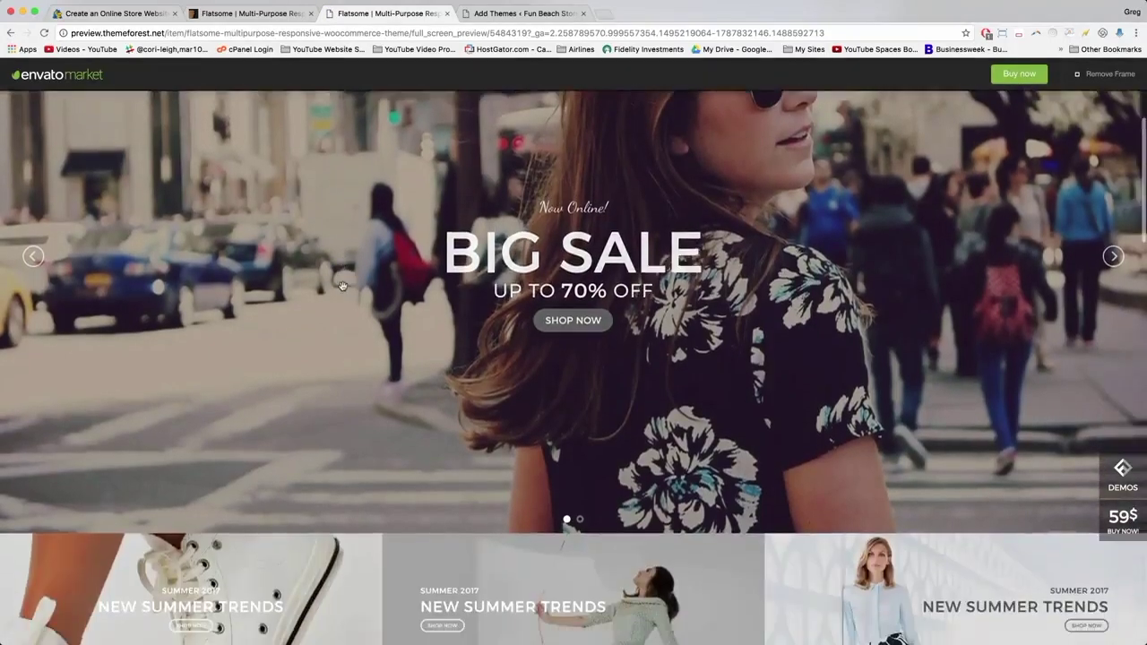
scroll(342, 286, down, 10)
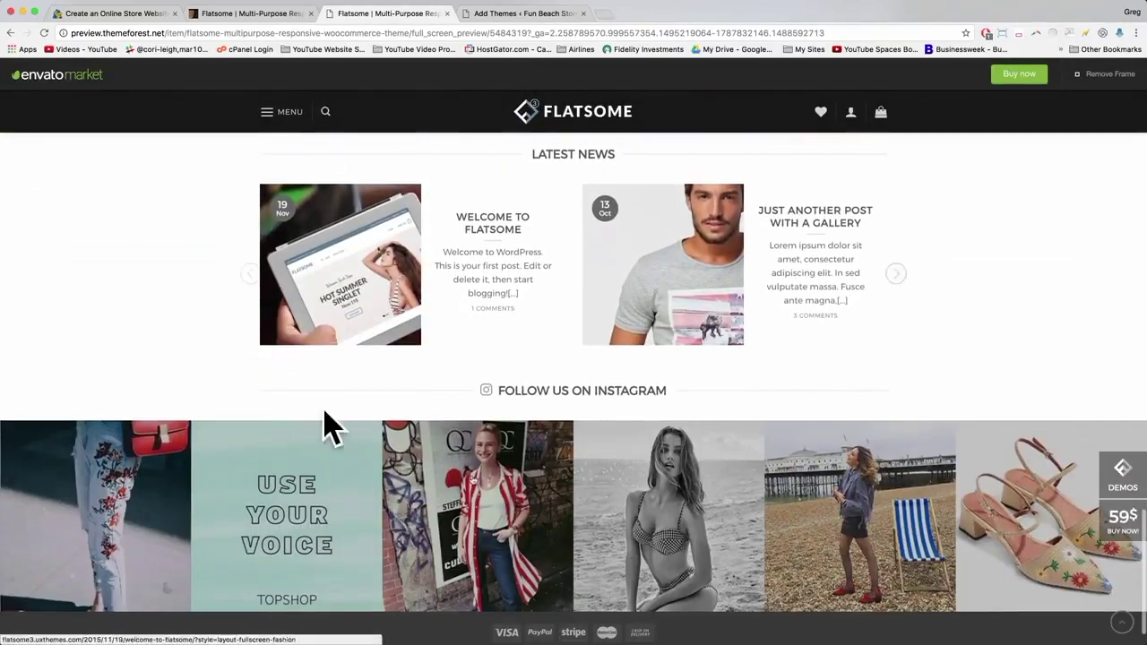
scroll(328, 428, down, 1)
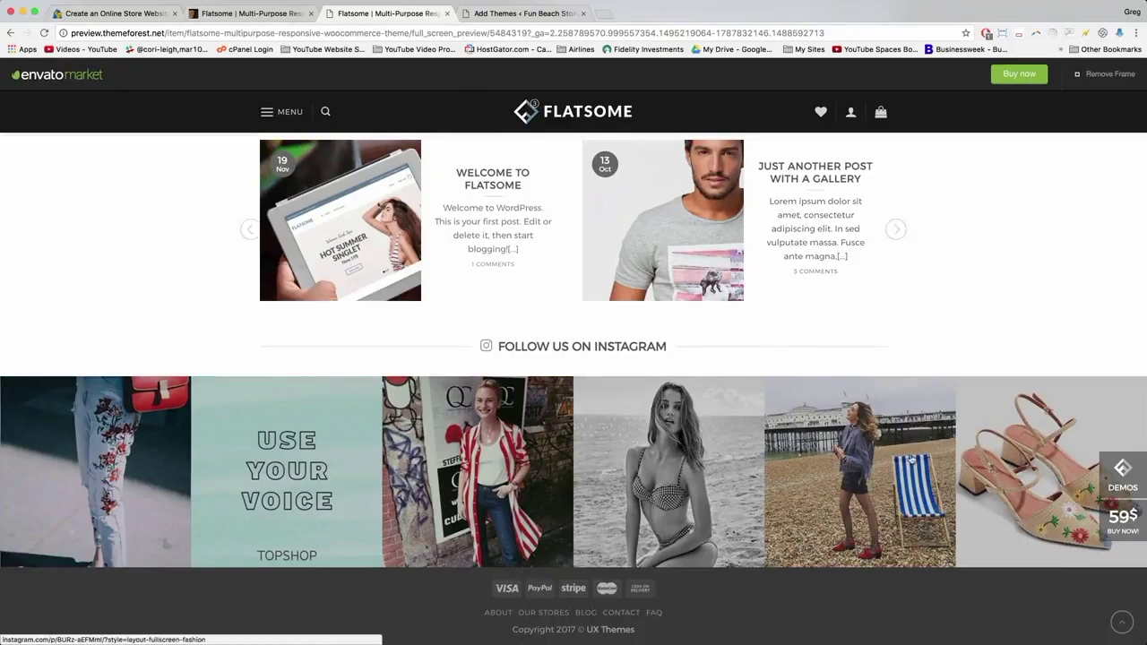
scroll(559, 225, up, 20)
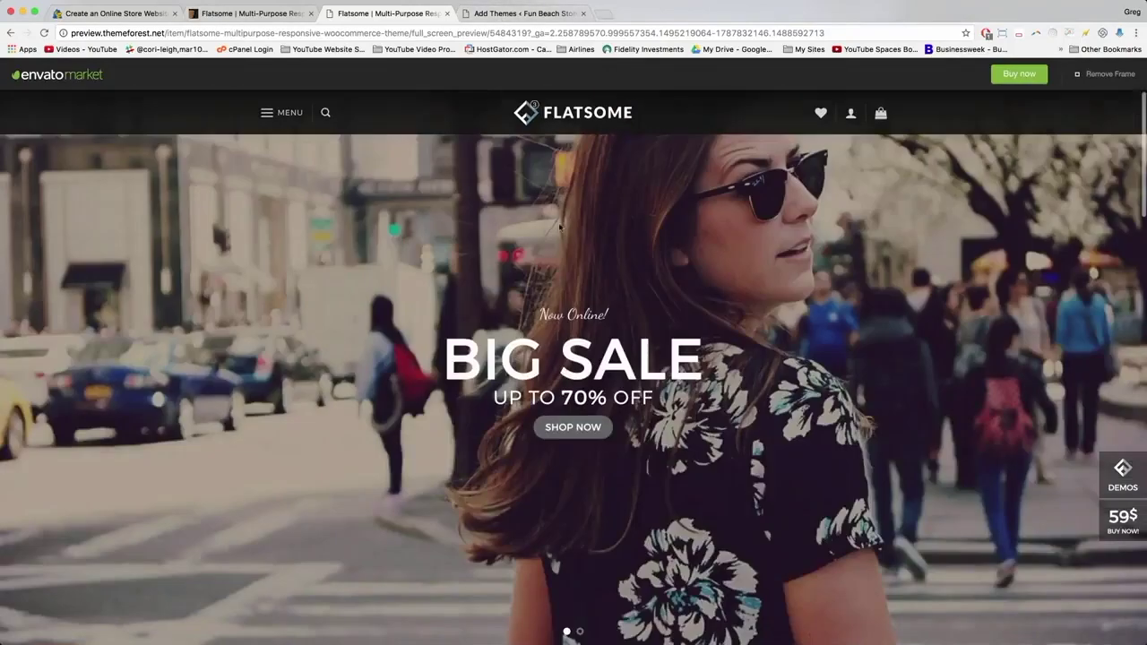
Step: Close the live preview and look over the Flatsome item page
click(447, 15)
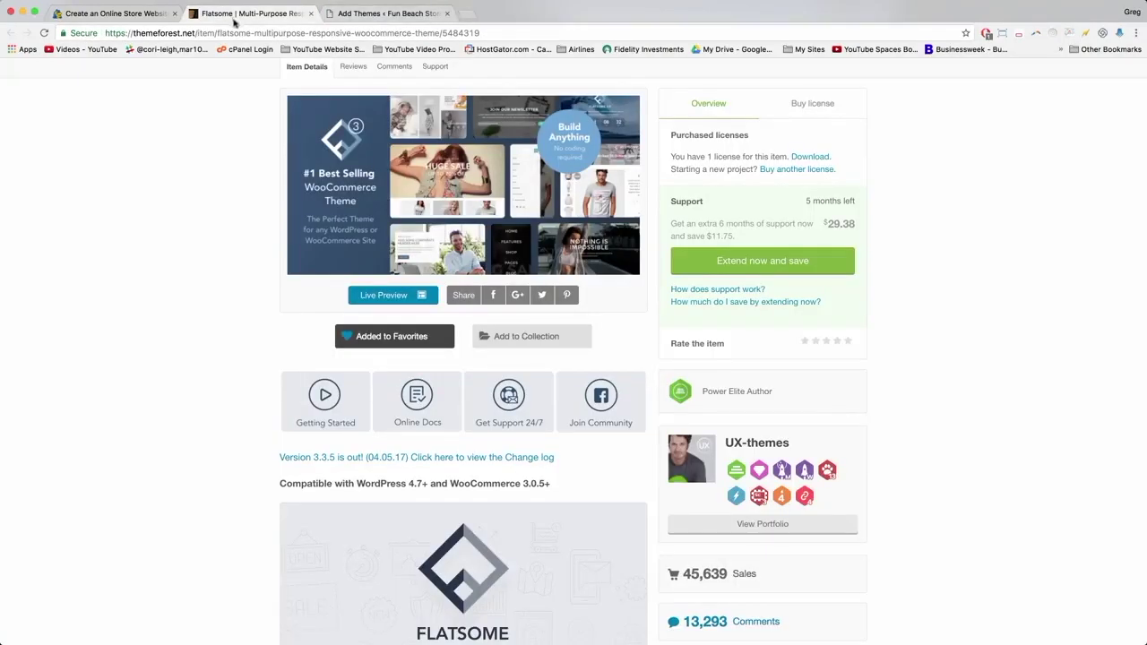
scroll(210, 430, down, 5)
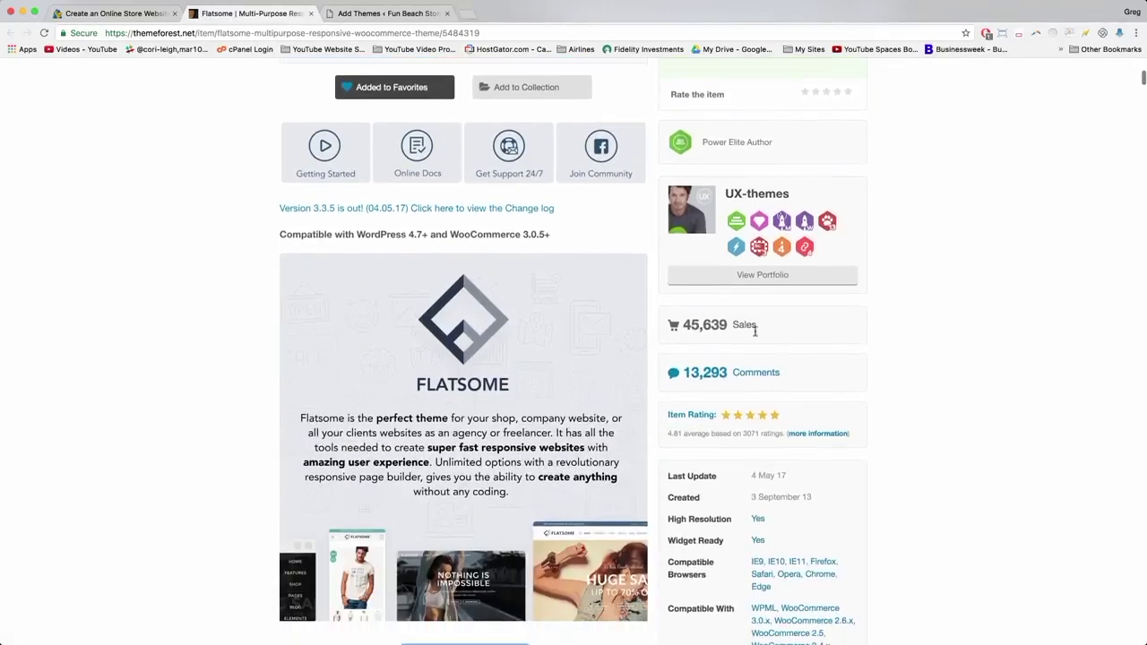
scroll(773, 404, down, 10)
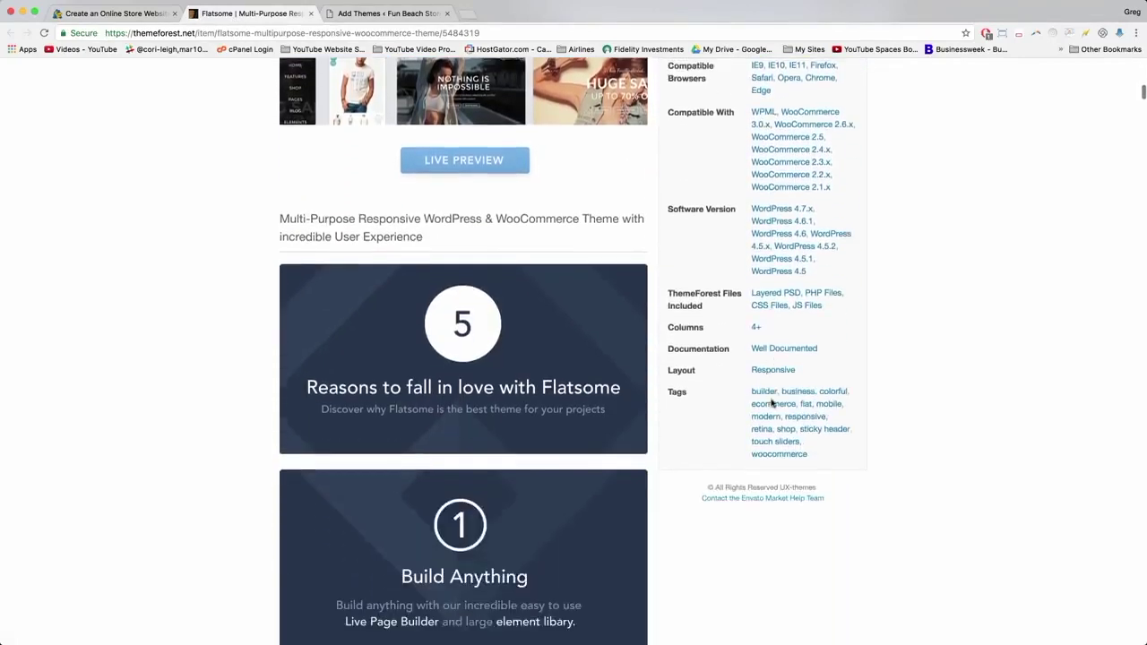
scroll(770, 403, up, 5)
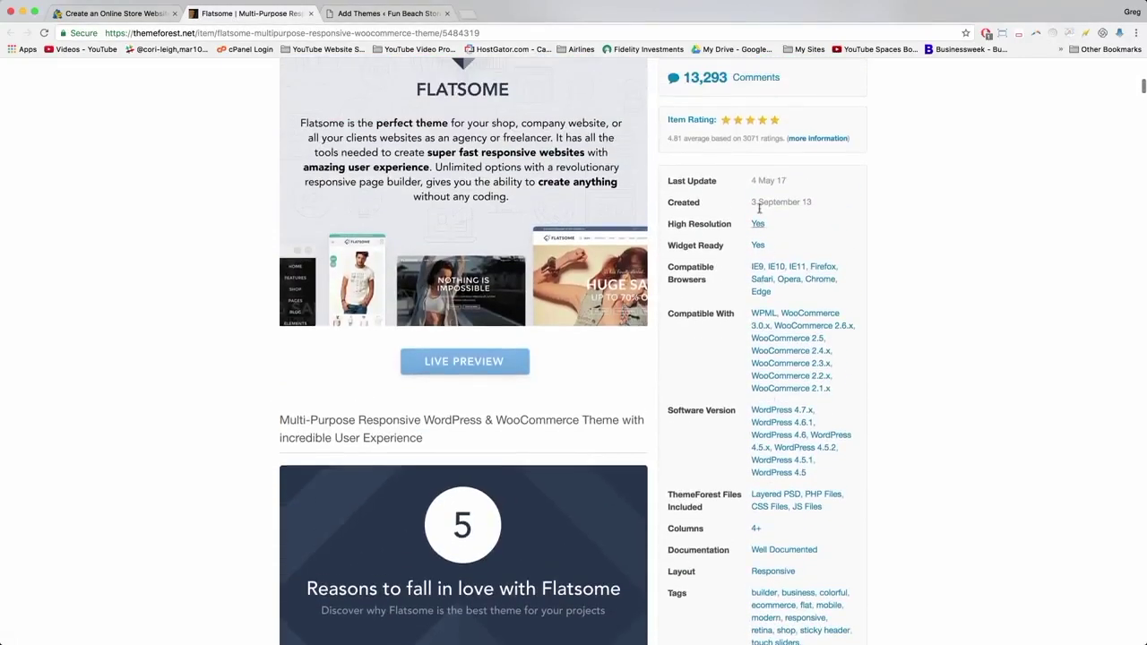
scroll(720, 371, down, 15)
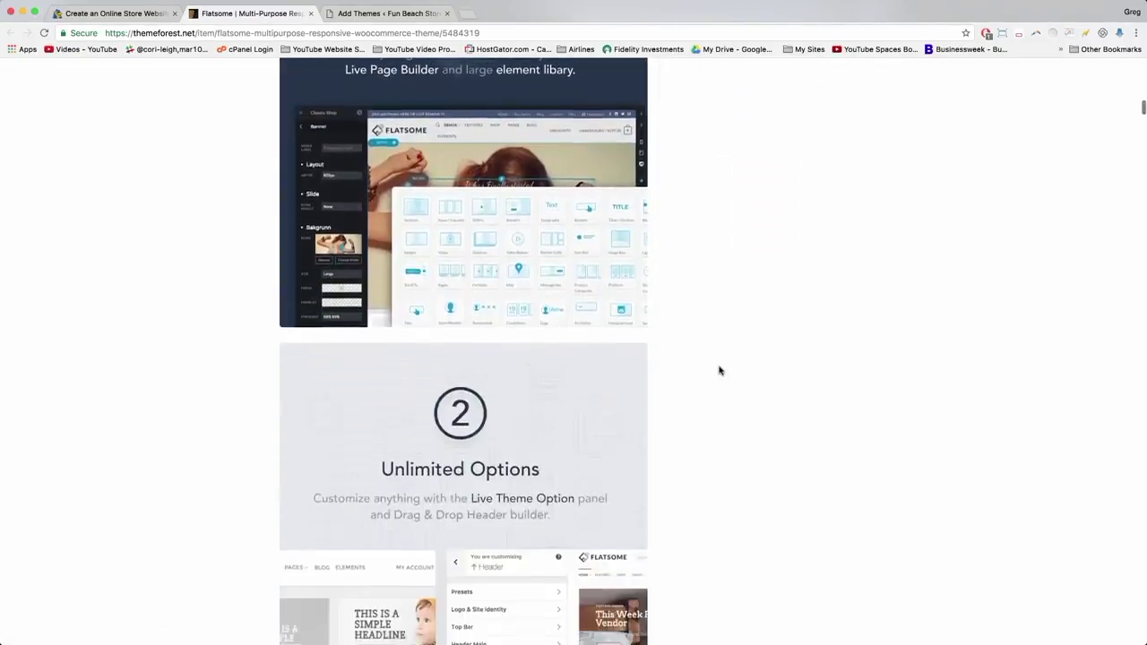
scroll(720, 371, down, 20)
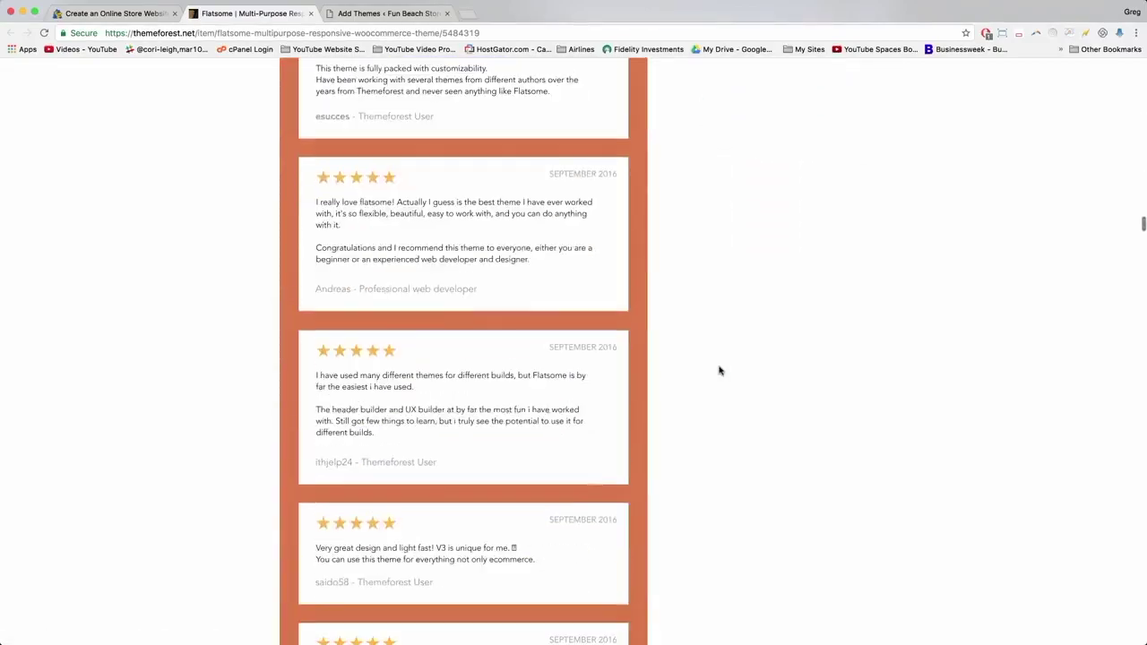
scroll(719, 371, up, 20)
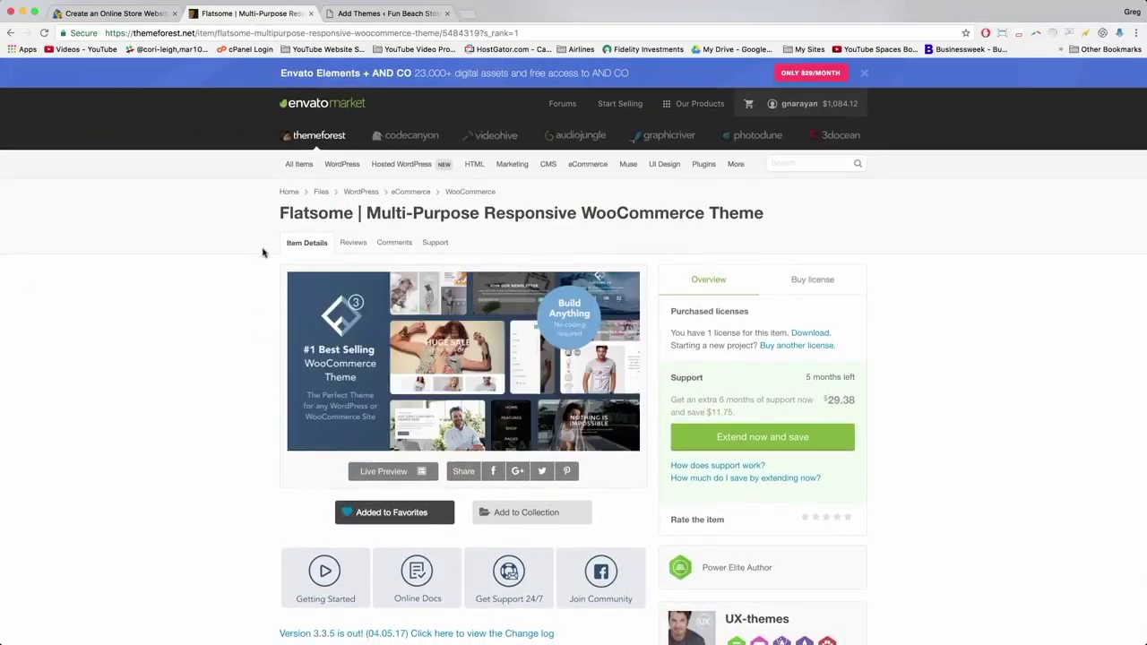
Step: Add the Flatsome Regular License to the cart, go to checkout and choose card payment
click(808, 281)
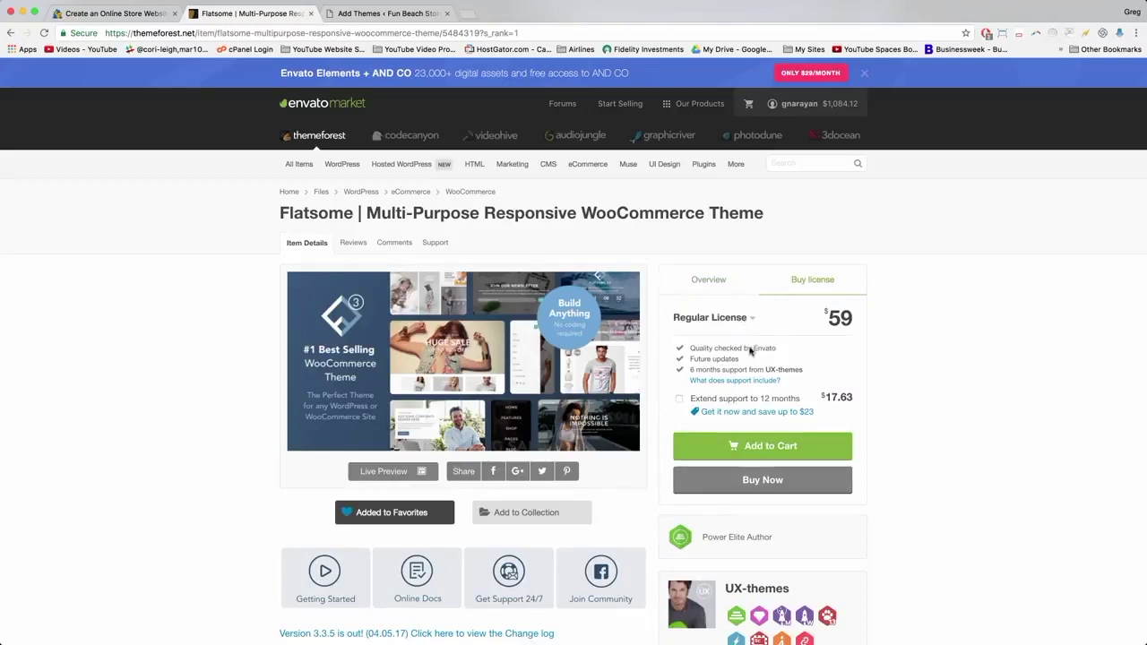
click(768, 448)
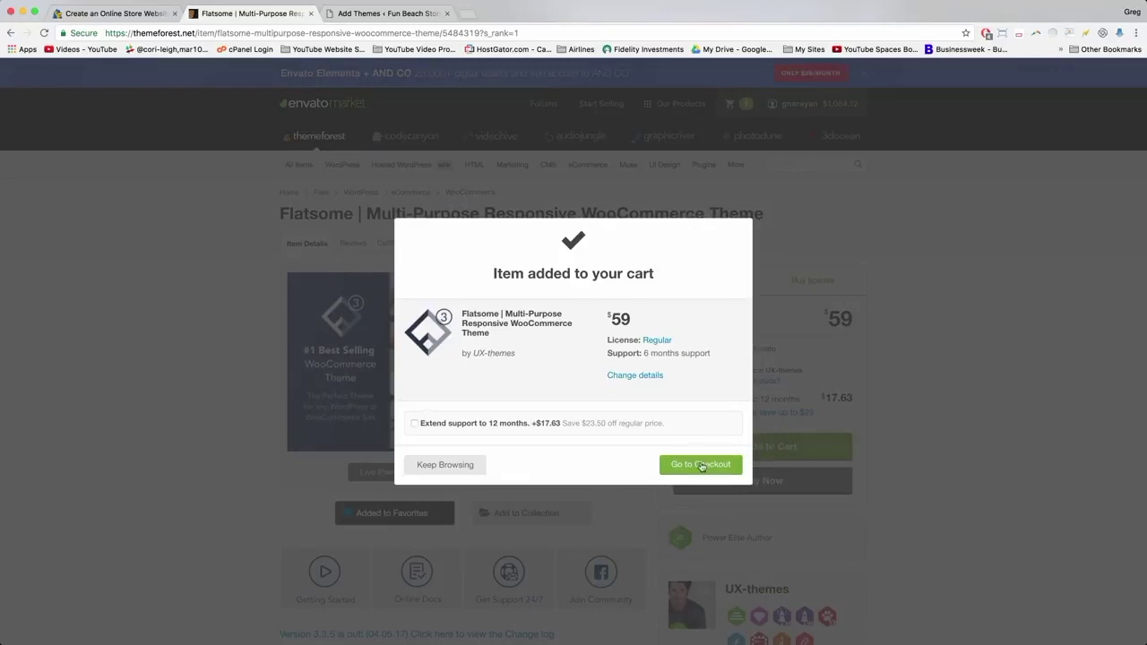
click(702, 464)
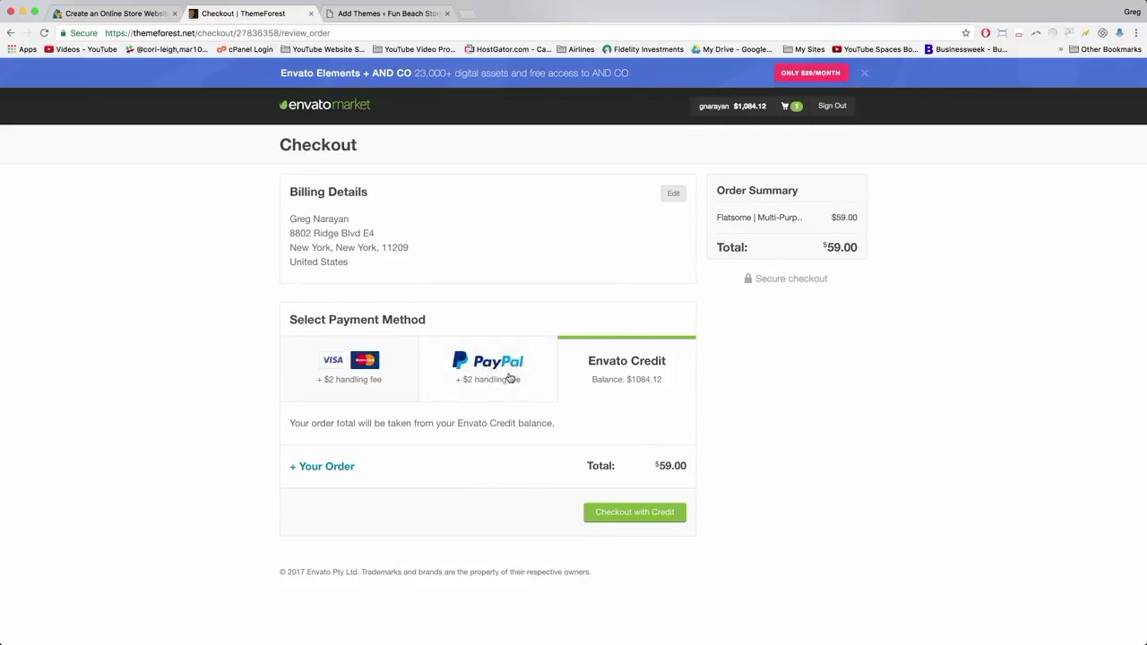
click(368, 369)
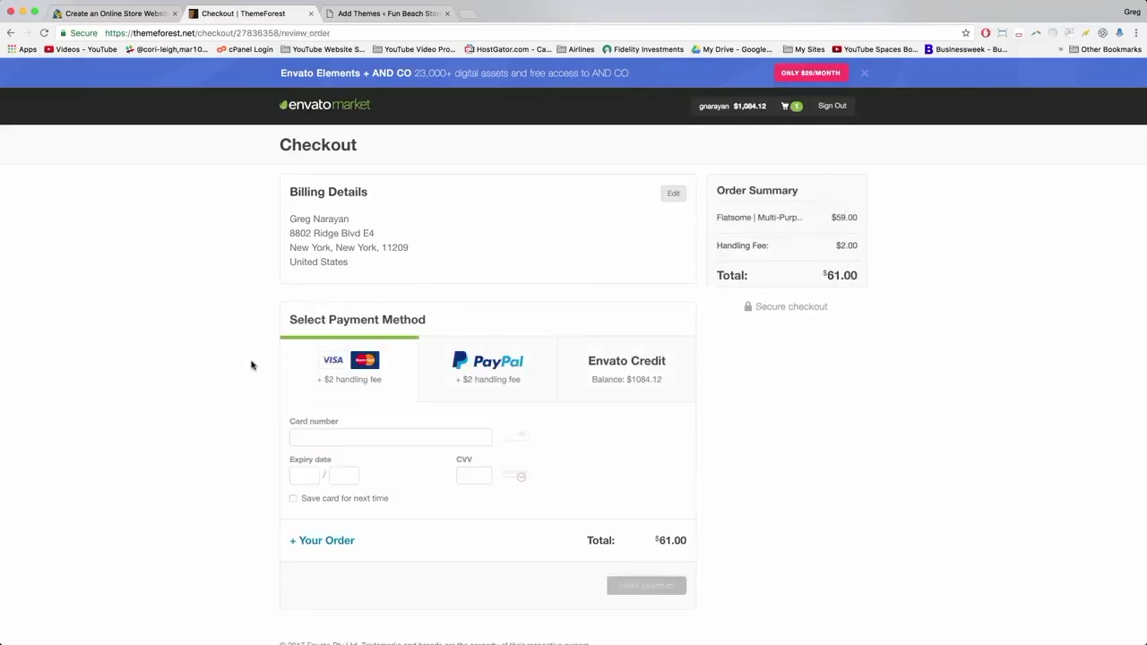
Step: Fill in the card number and begin the expiry date with month 09
click(353, 436)
text(2222 4444 2222 4444)
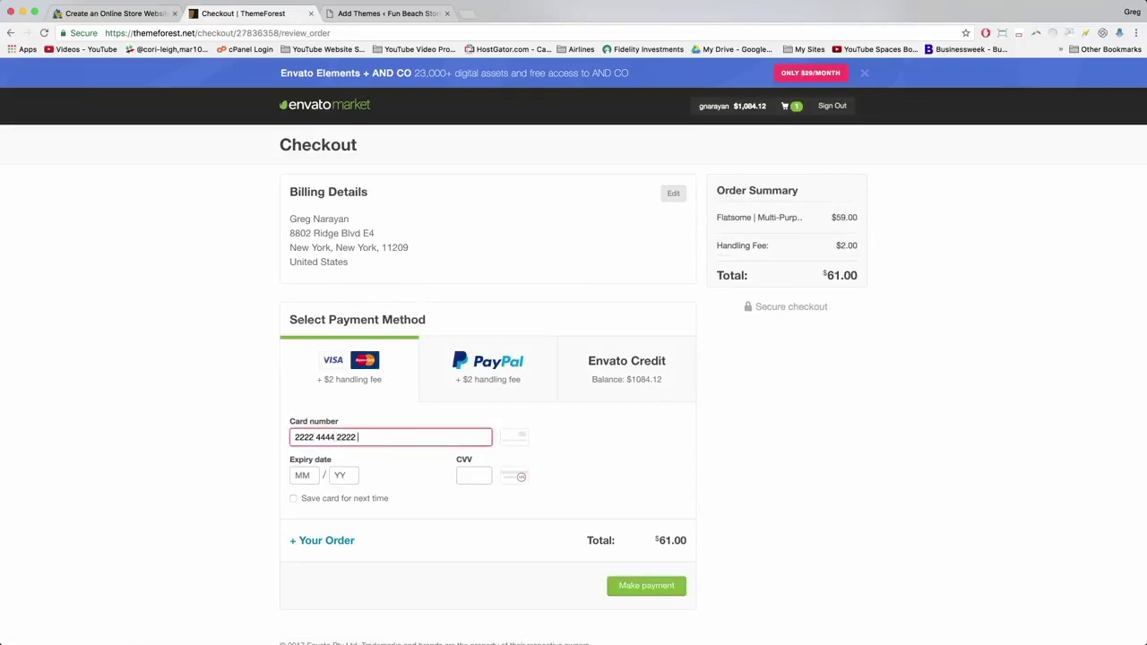
click(295, 474)
text(09)
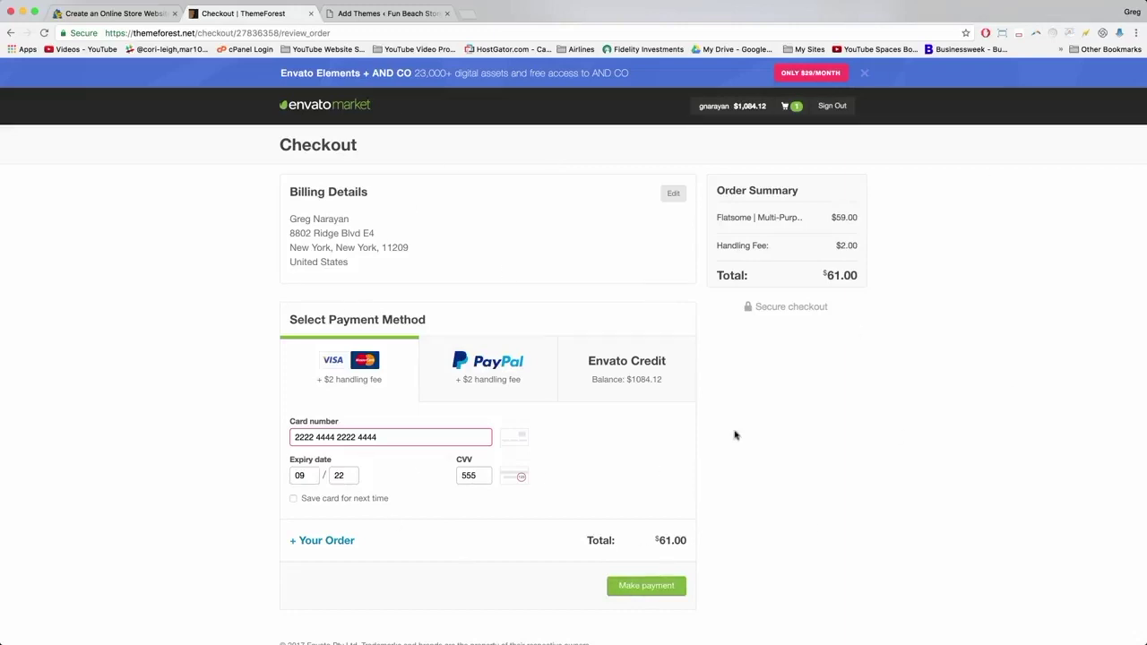
Step: From the account's Downloads page, save Flatsome's installable WordPress theme zip
click(714, 106)
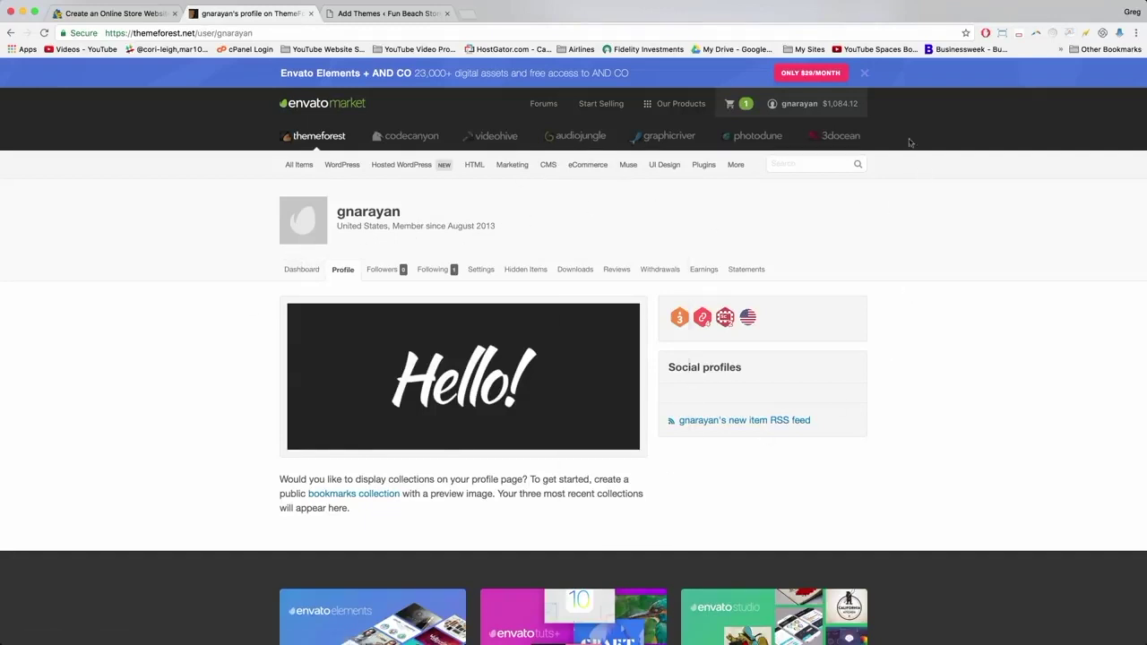
mouse_move(802, 109)
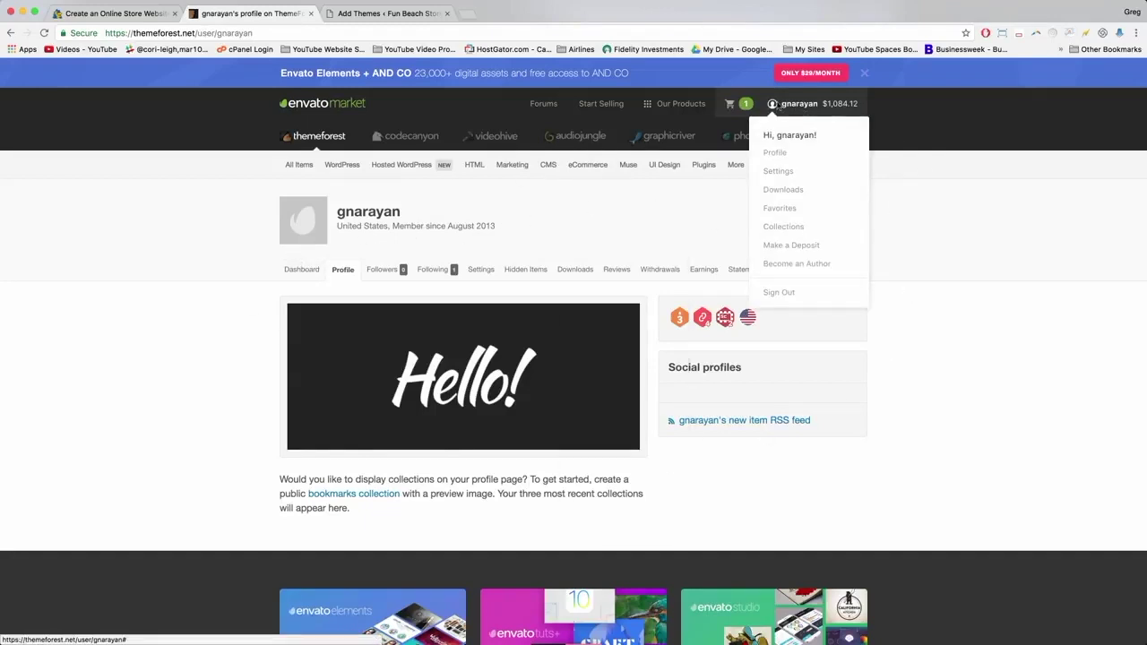
click(791, 191)
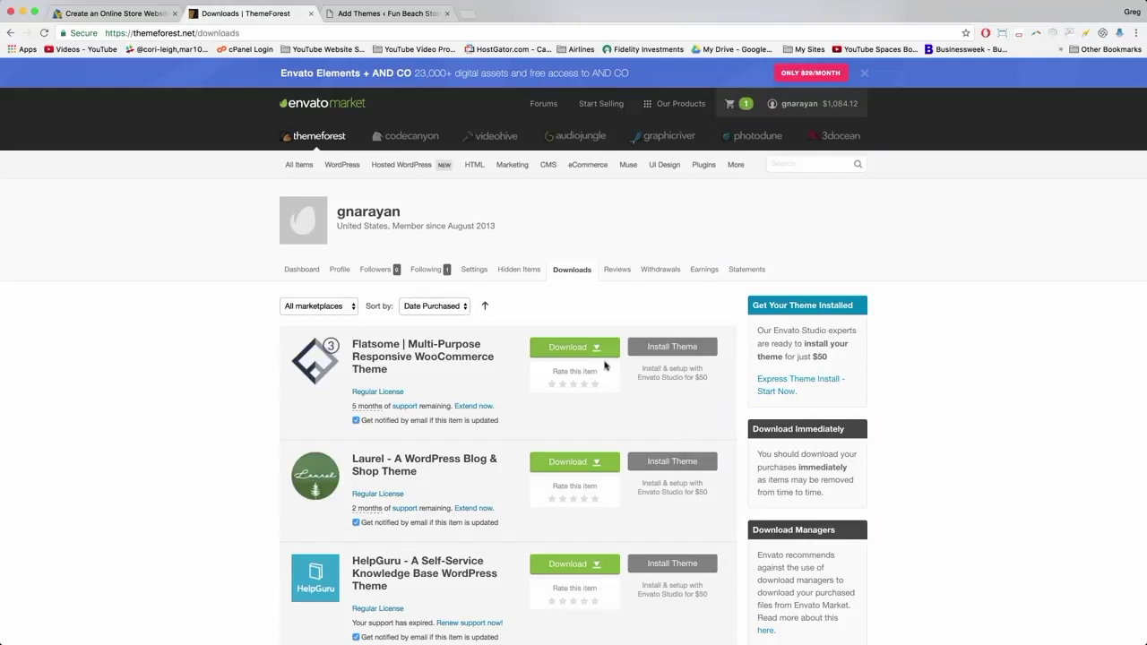
click(600, 348)
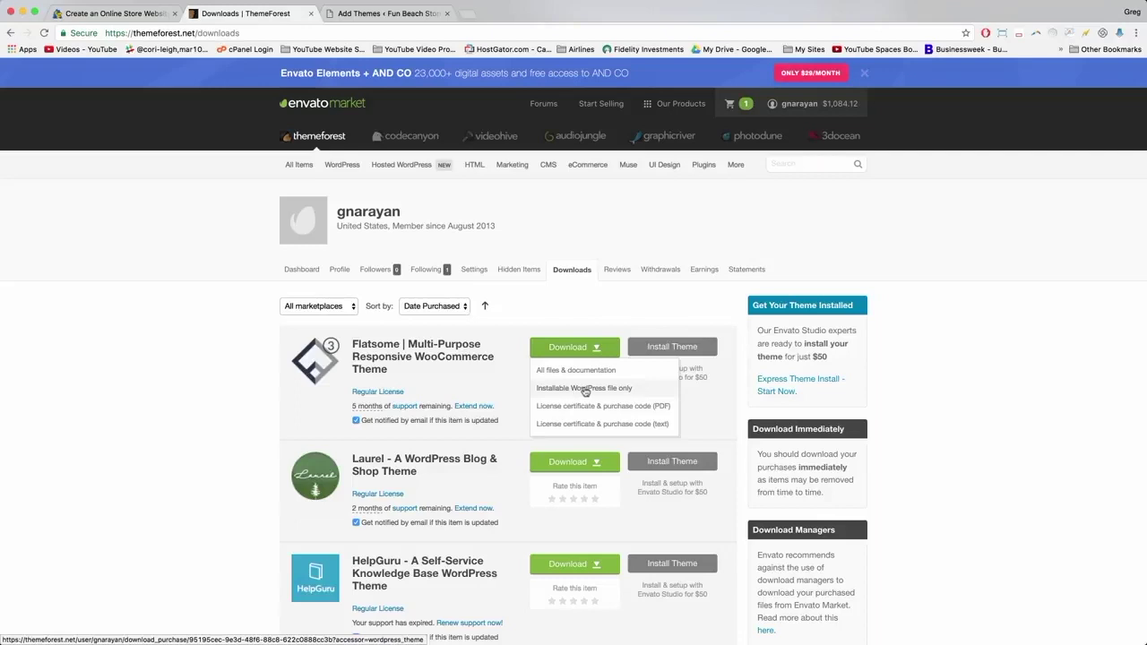
click(585, 391)
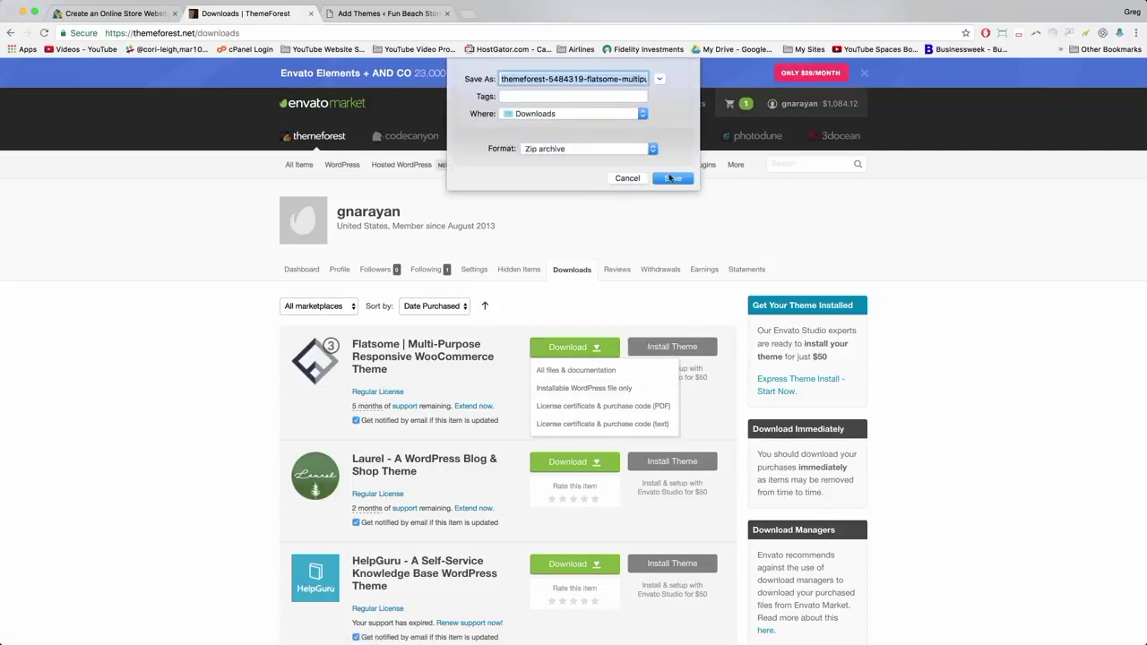
click(674, 180)
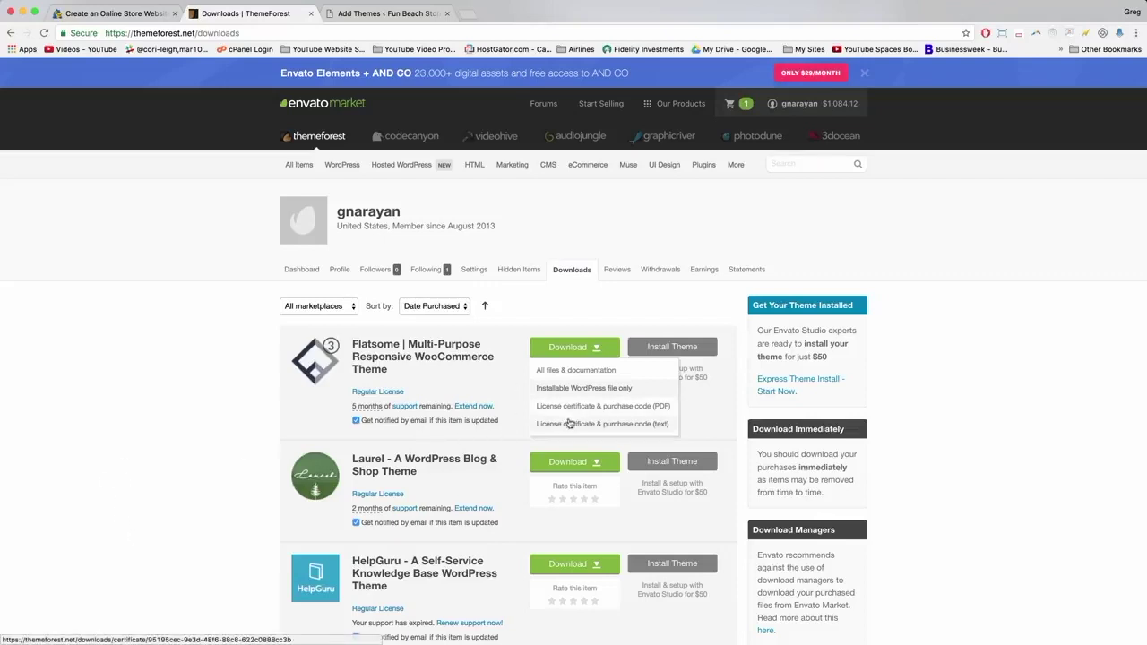
Step: Save the Flatsome license certificate and purchase code text file to Downloads
click(570, 427)
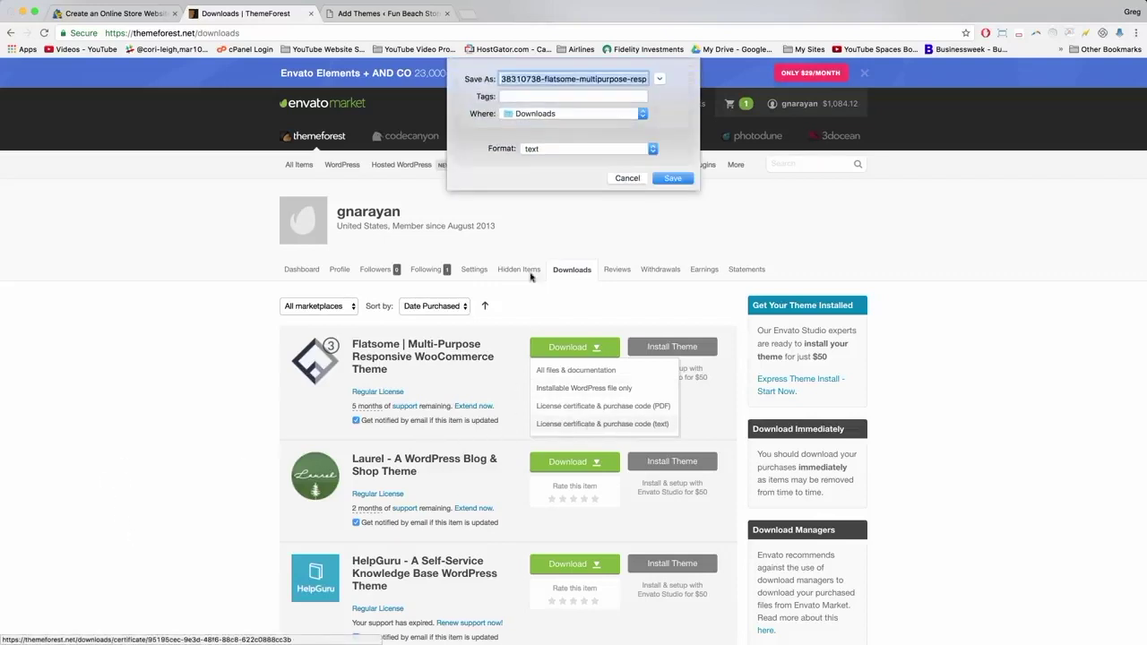
click(674, 179)
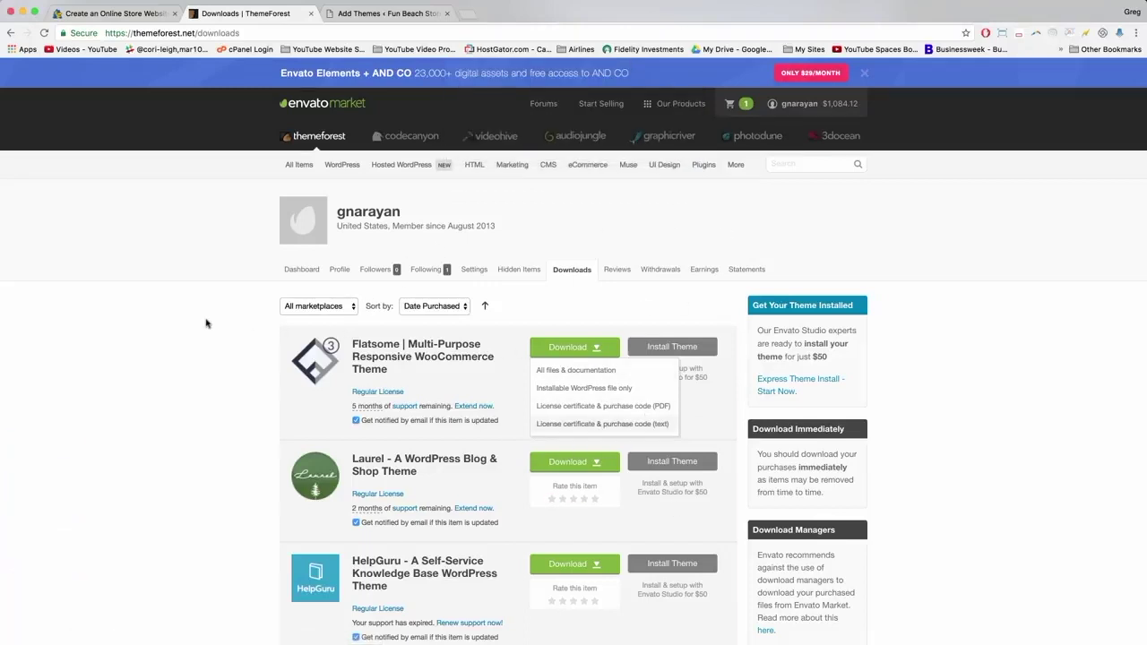
click(249, 328)
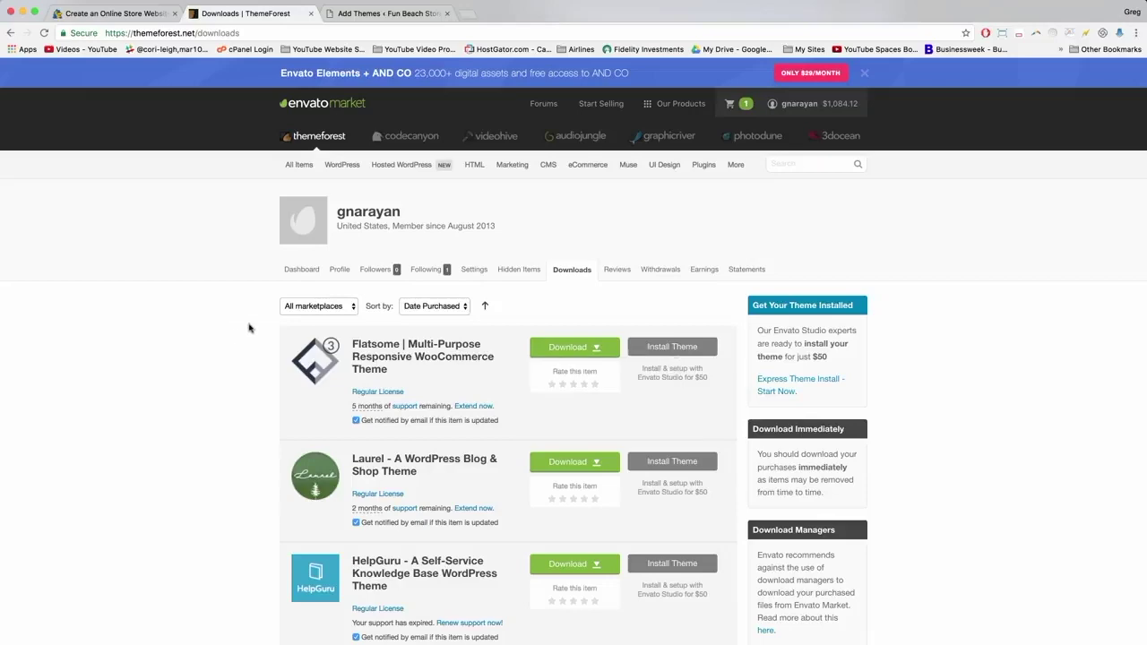
Step: Upload the Flatsome themeforest zip through Upload Theme and start installing it
click(368, 11)
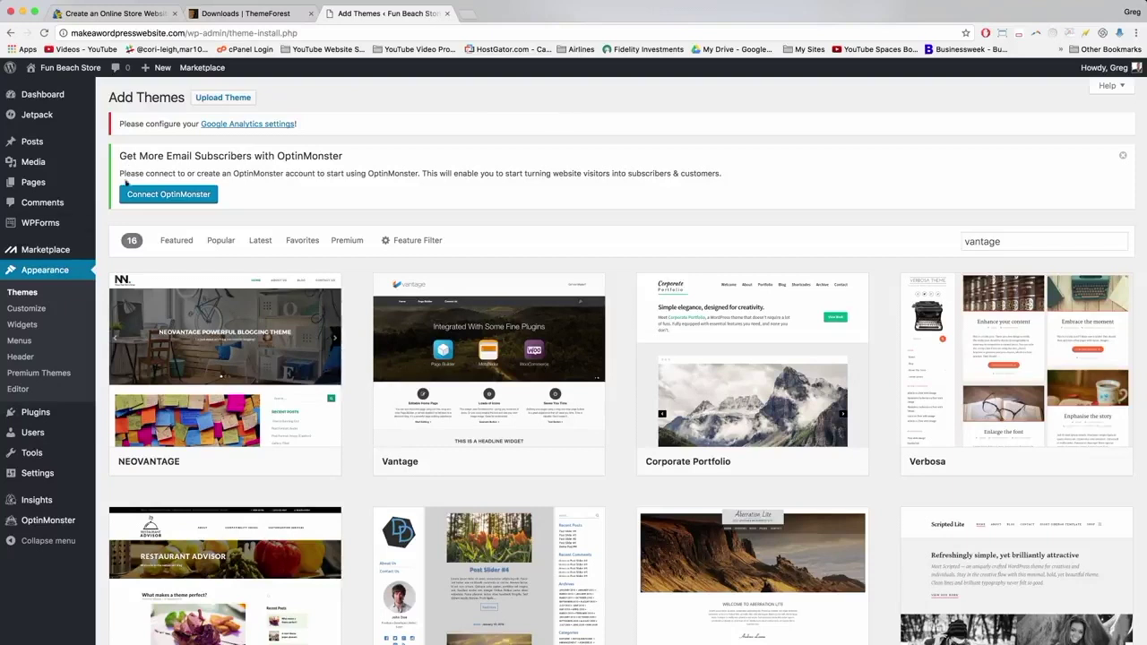
click(240, 99)
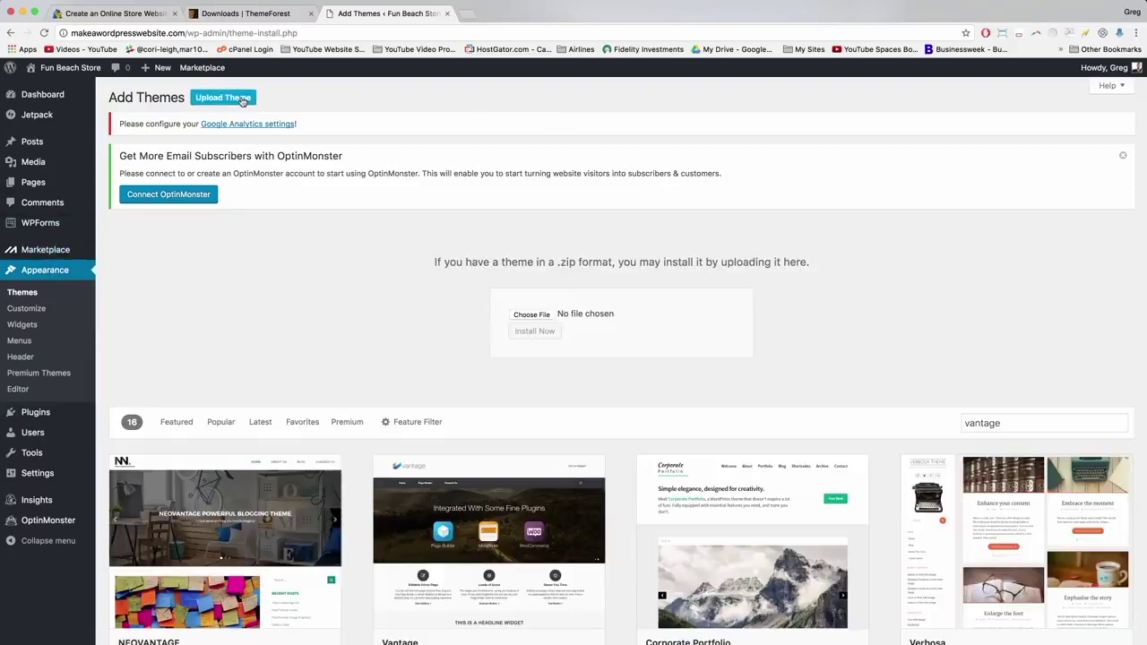
click(534, 314)
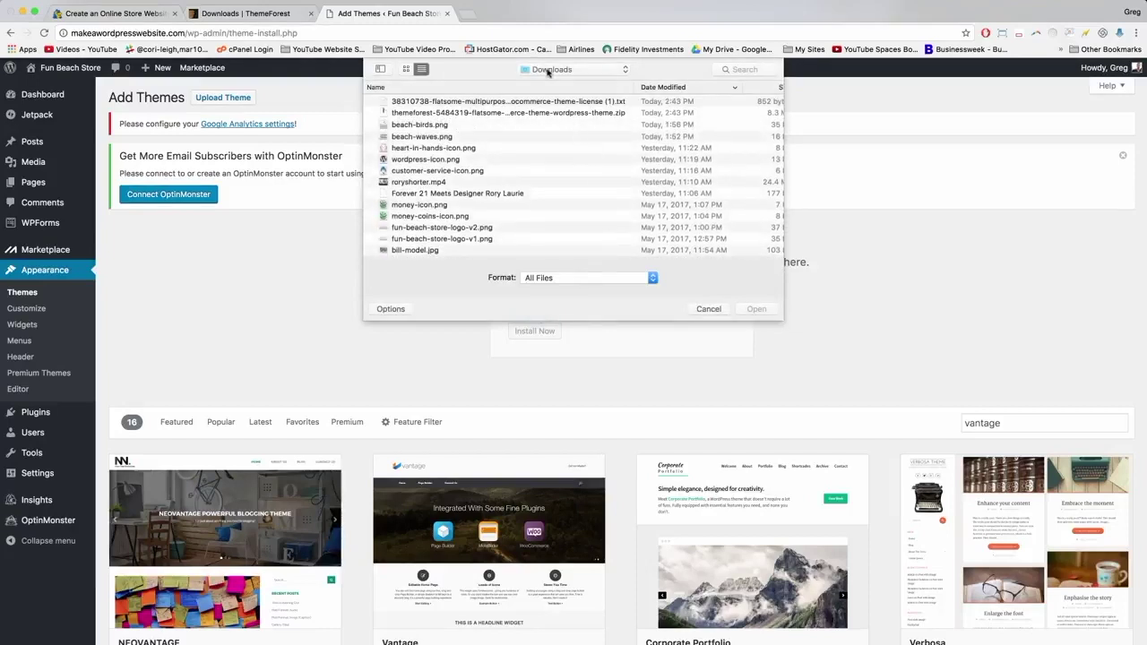
click(430, 113)
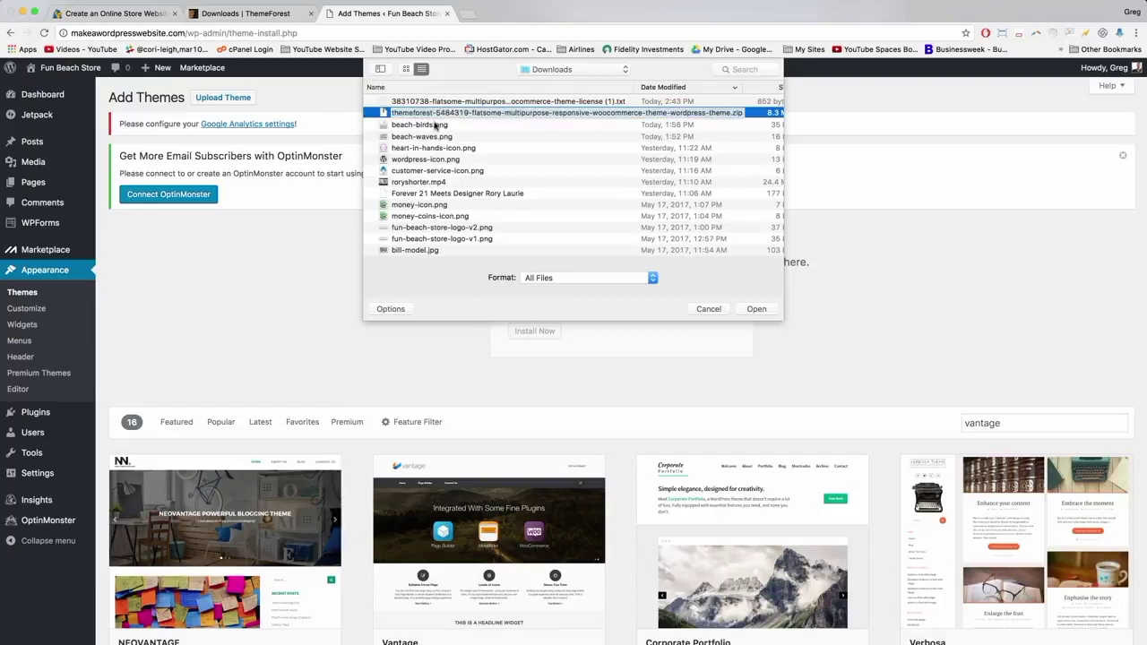
click(436, 126)
click(448, 113)
click(755, 309)
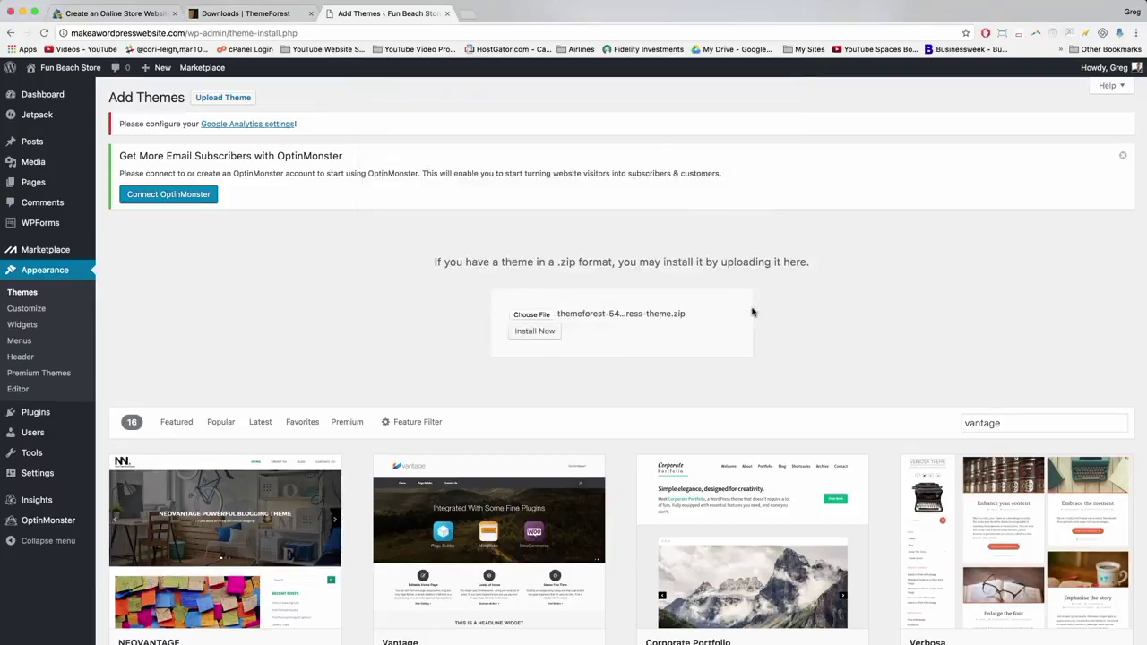
click(541, 331)
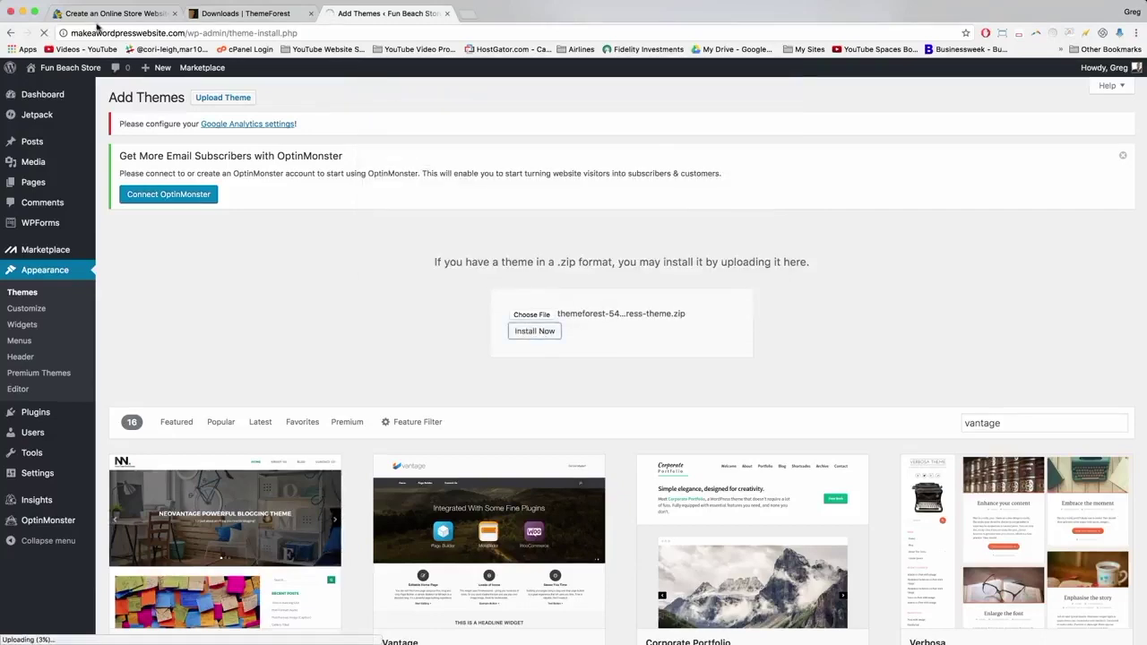
Step: Activate Flatsome and advance its setup wizard to the purchase code field
click(106, 14)
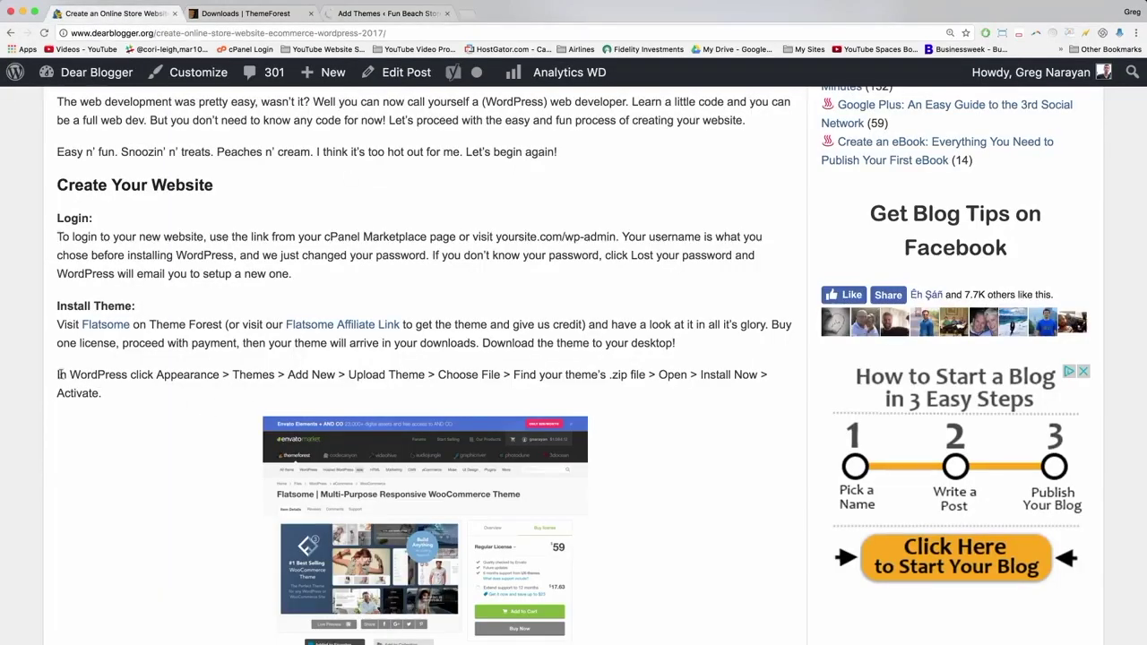
drag(54, 377, 112, 392)
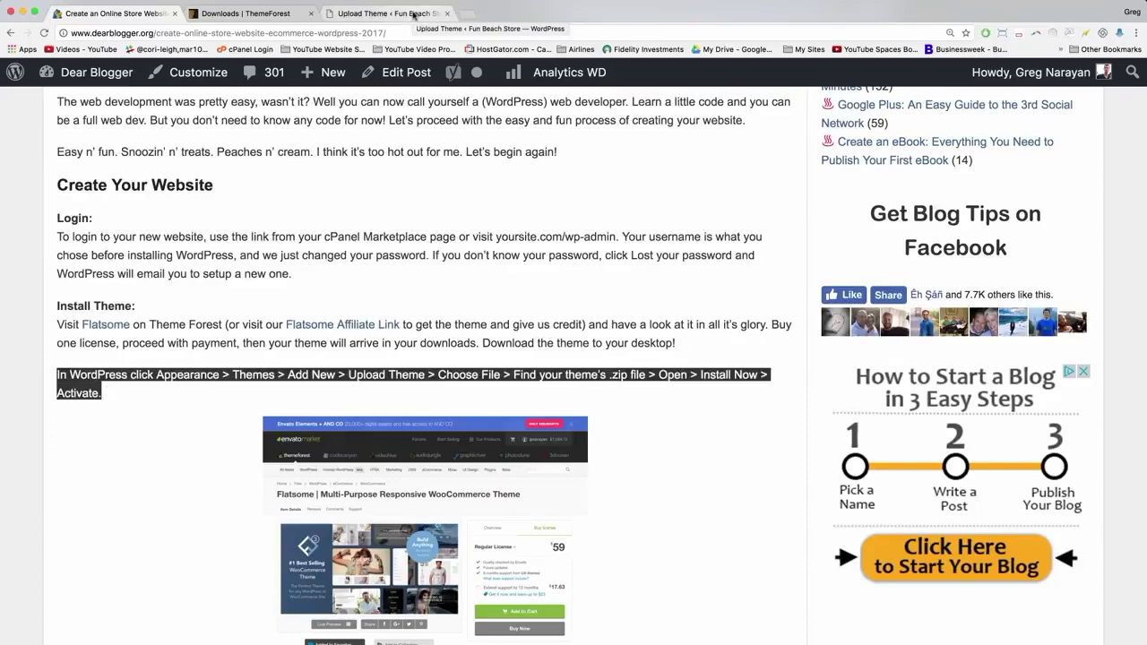
click(413, 14)
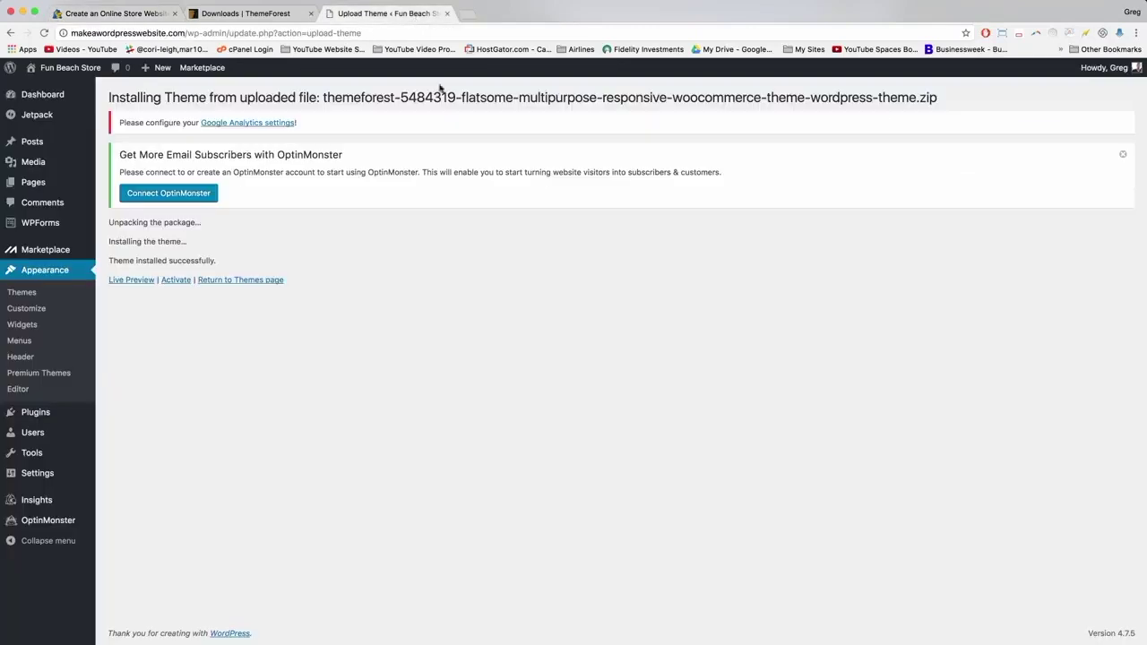
click(173, 280)
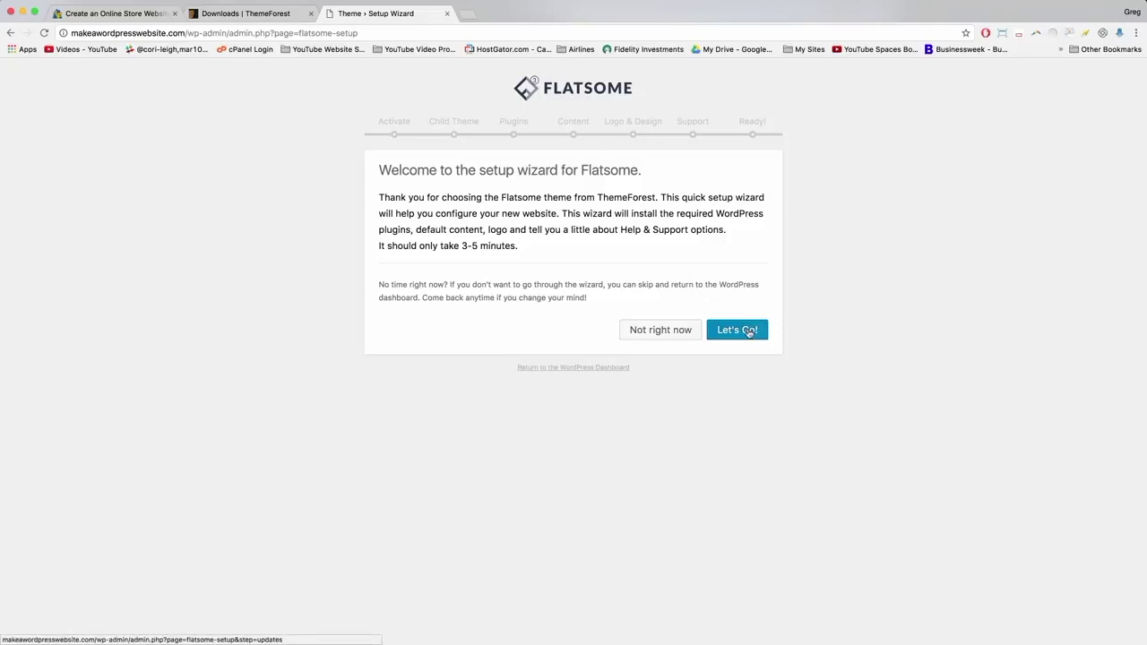
click(749, 332)
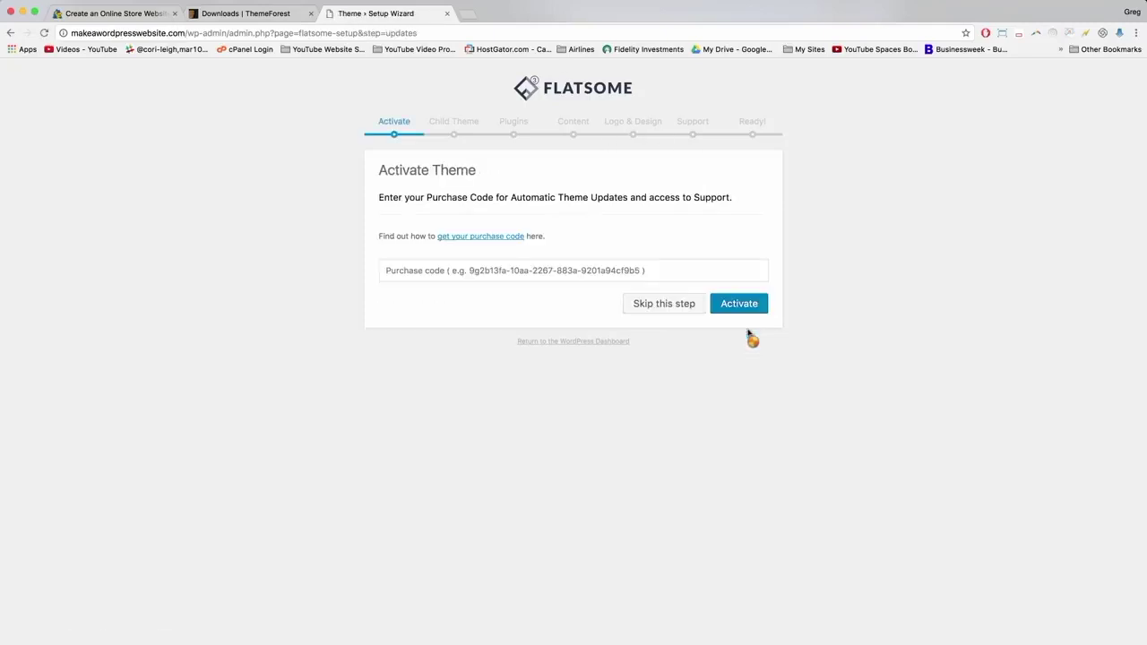
click(396, 271)
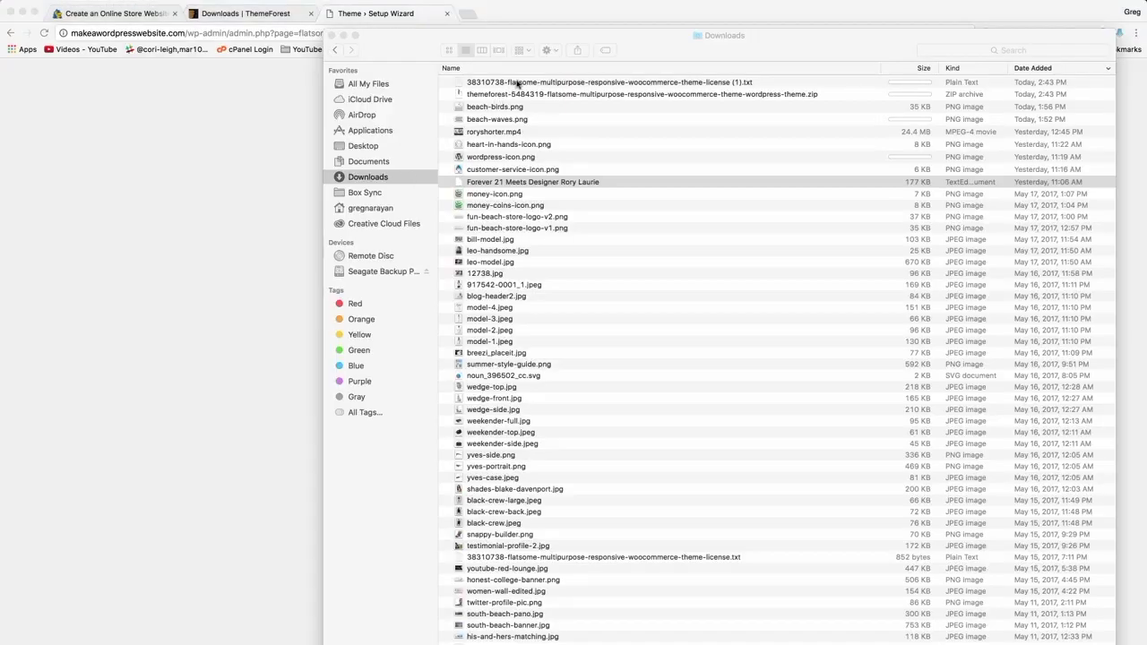
Step: Open the Flatsome license text file from Downloads and copy its item purchase code
click(728, 82)
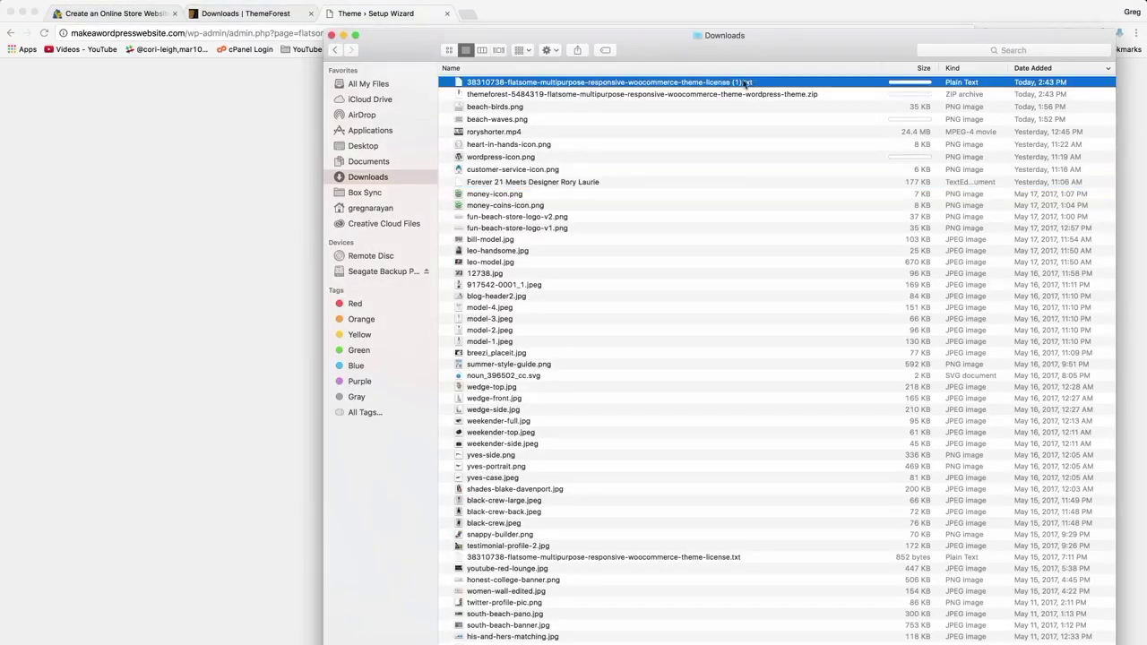
double_click(670, 82)
scroll(460, 213, down, 3)
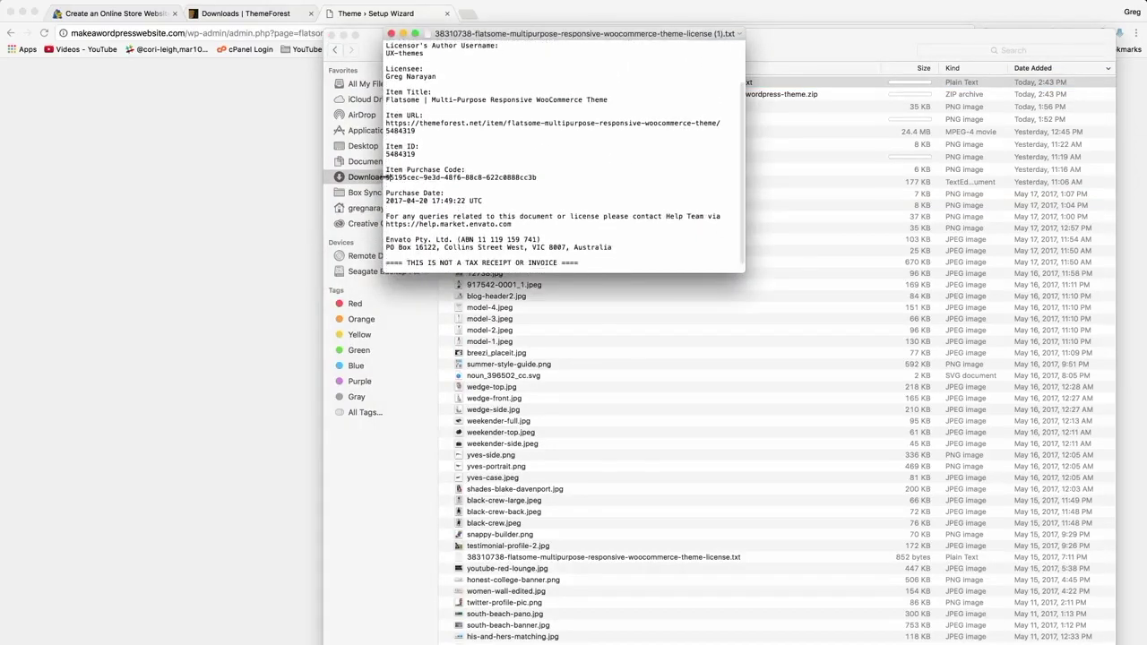
drag(386, 177, 529, 175)
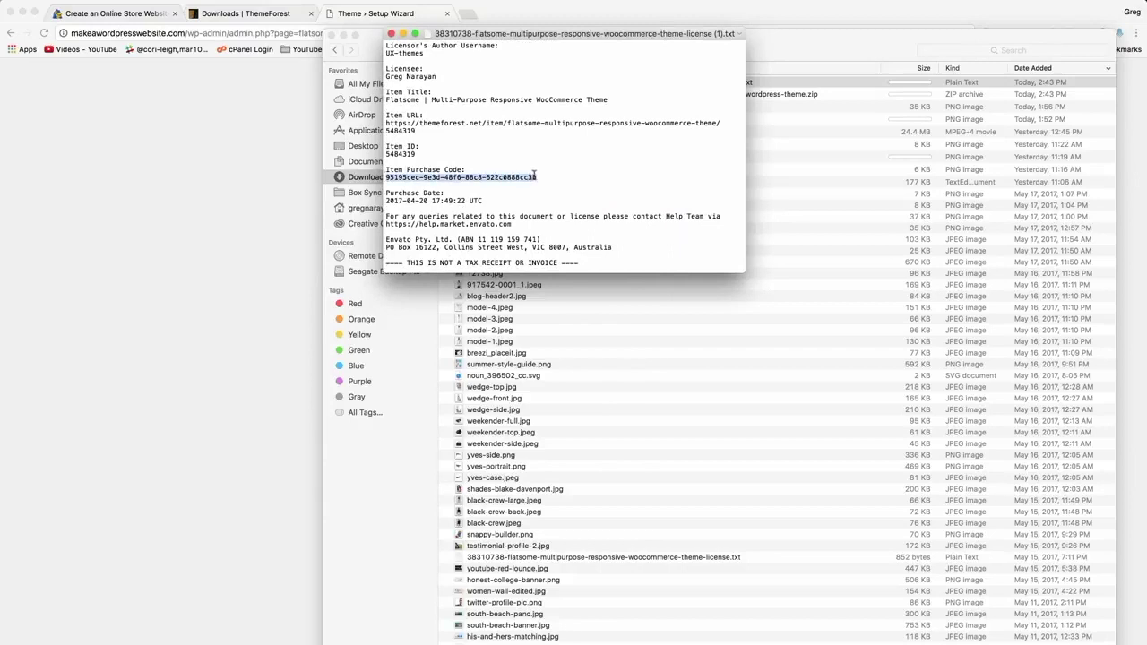
right_click(517, 179)
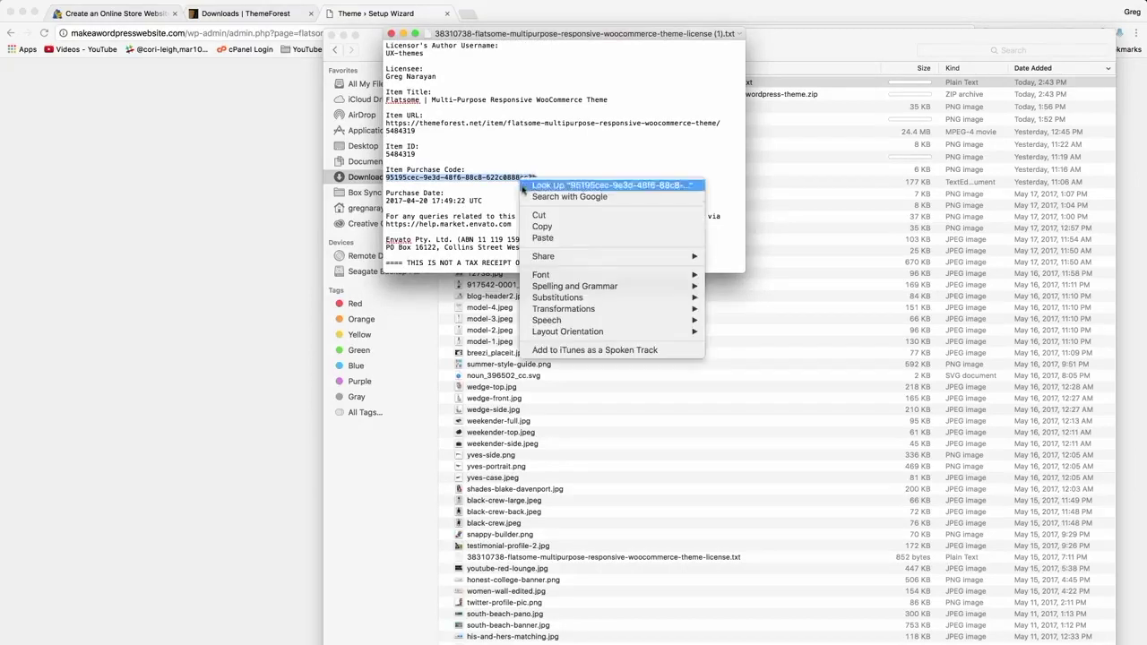
click(541, 228)
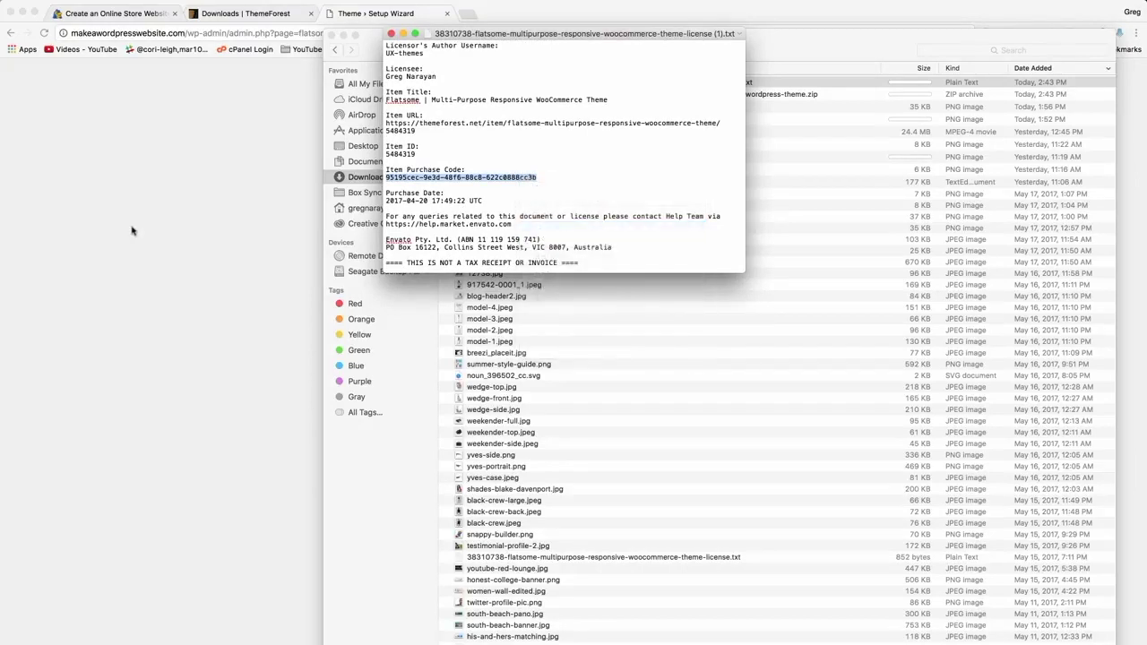
click(239, 243)
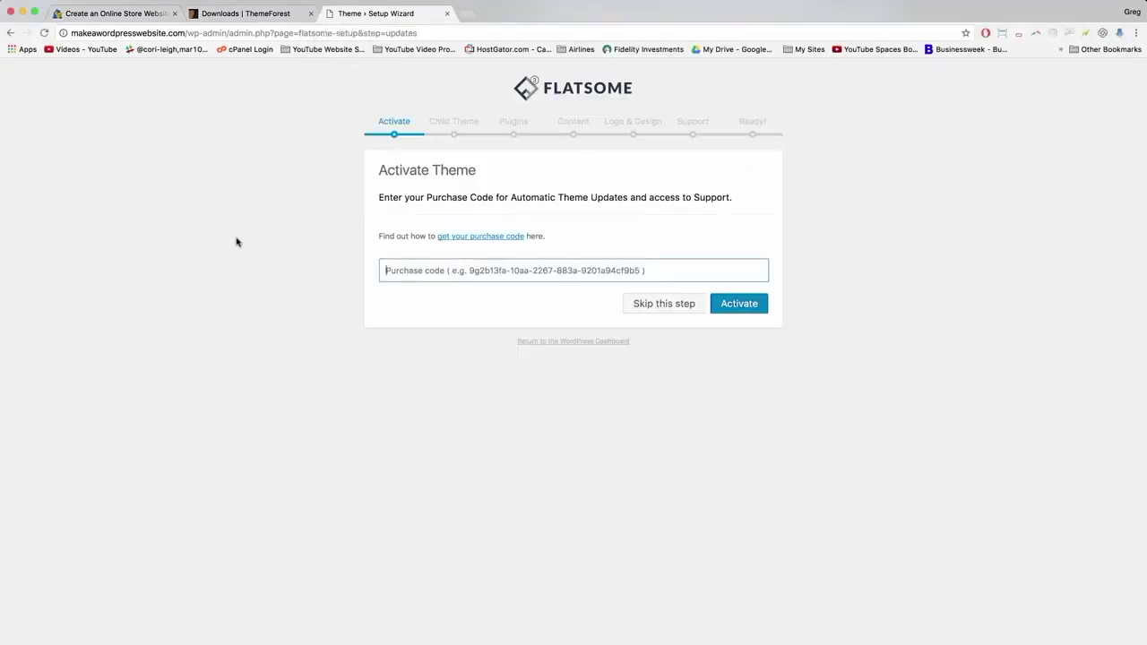
Step: Paste the purchase code to activate Flatsome, continue, and skip creating a child theme
right_click(443, 268)
click(462, 324)
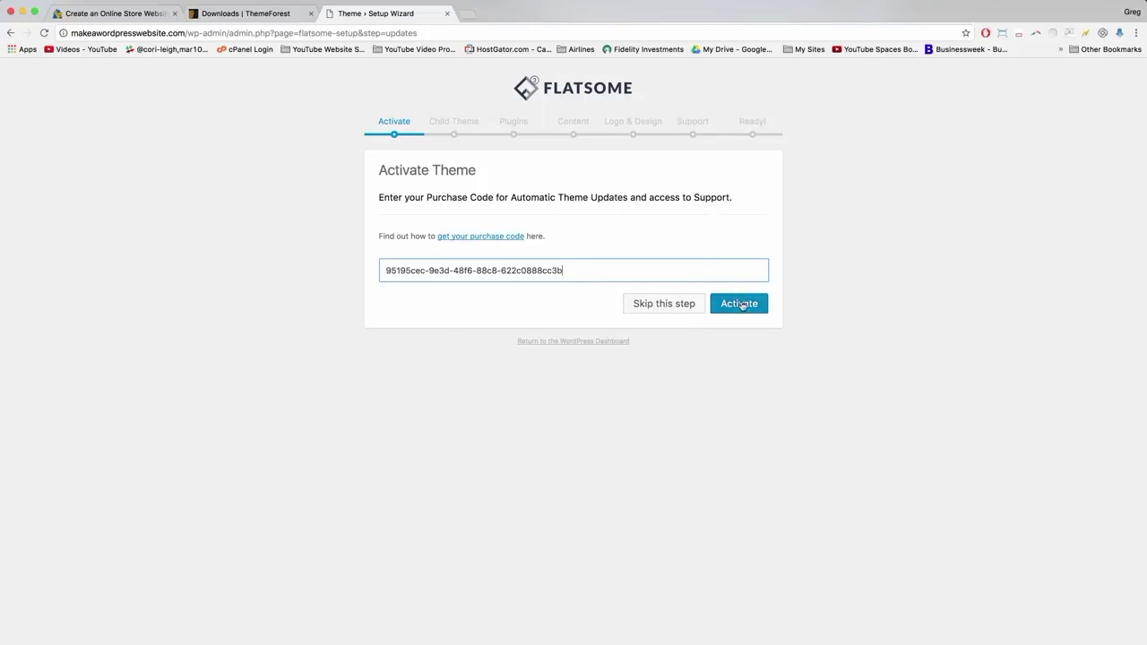
click(741, 304)
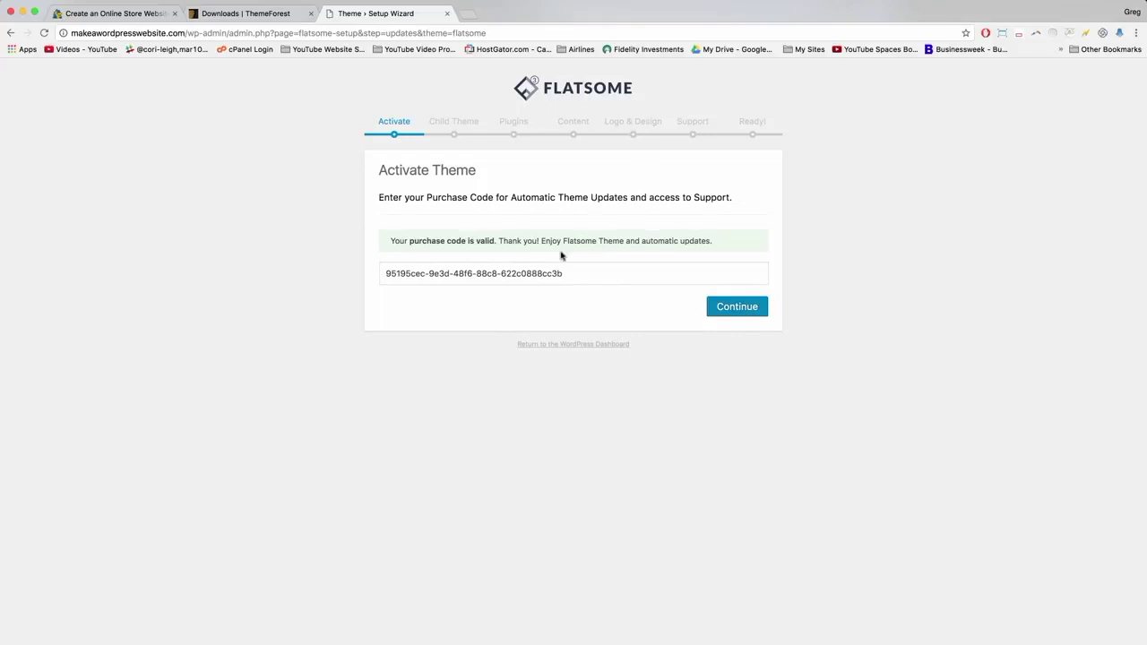
click(736, 307)
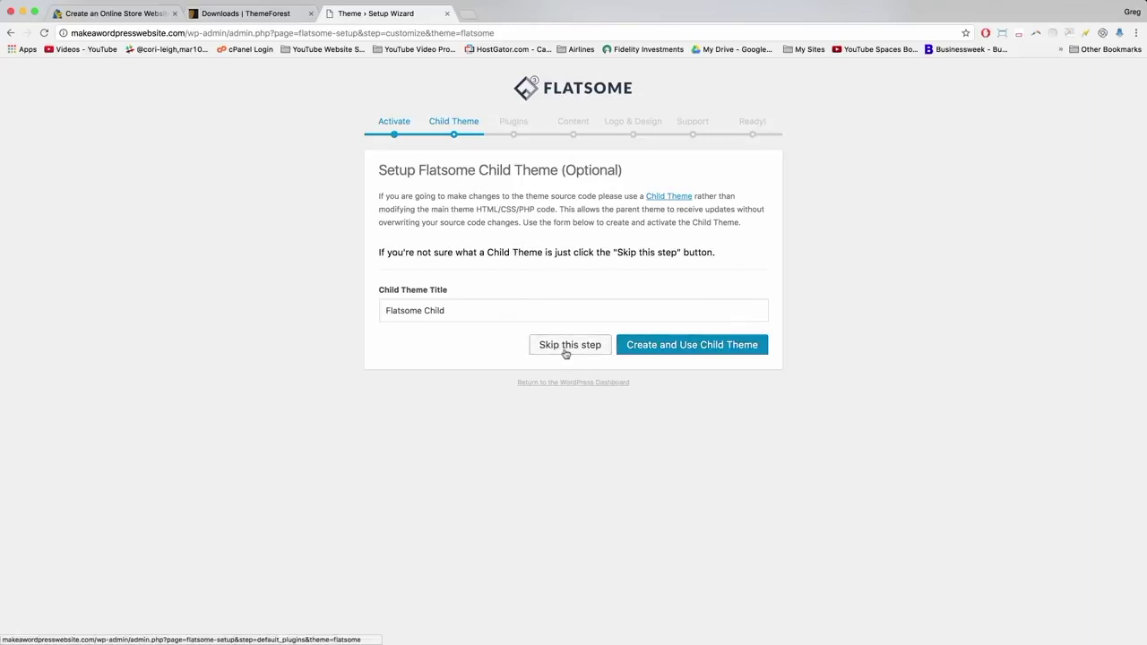
click(564, 351)
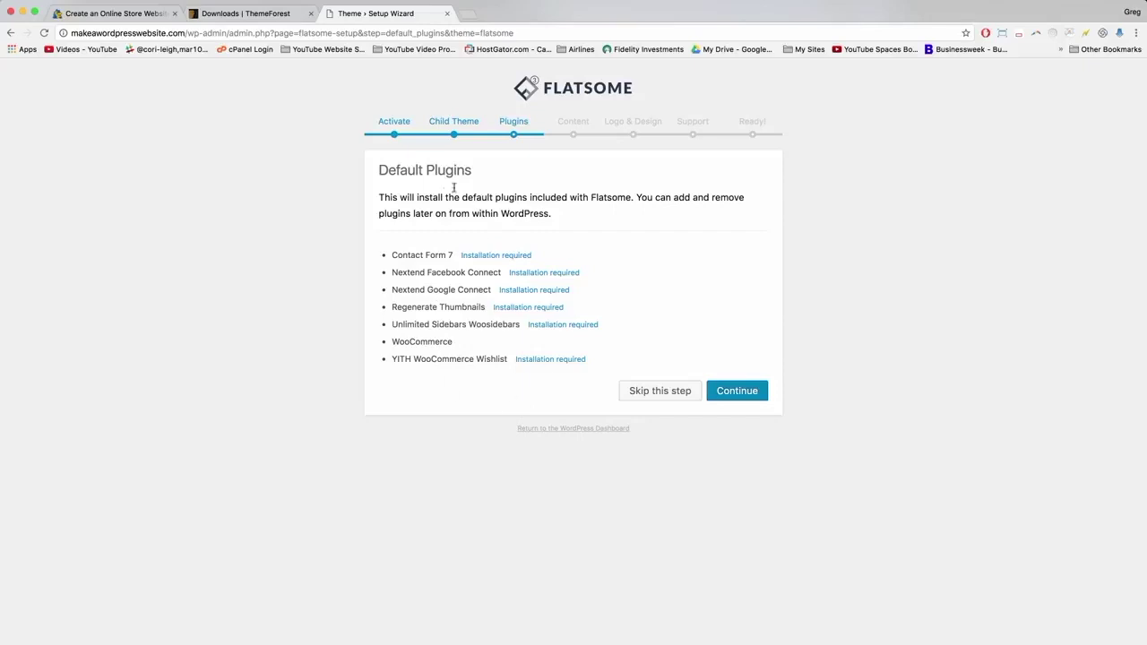
Step: Install the default Flatsome plugins, check the blog tutorial, then return to Install Demo Content
click(734, 394)
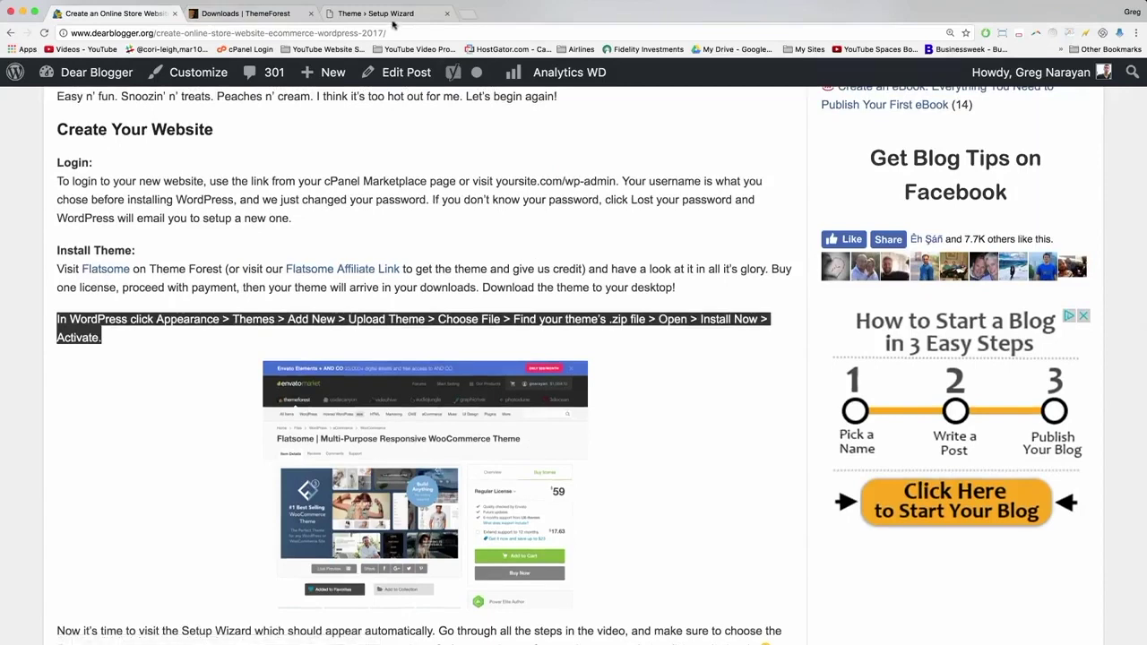
click(391, 18)
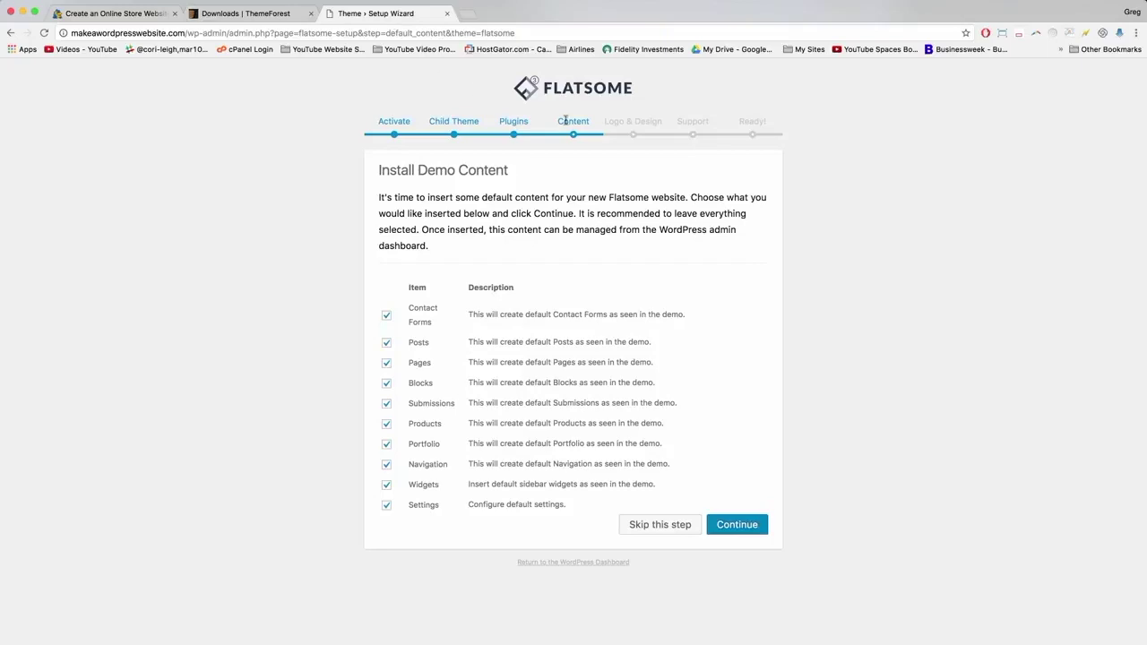
click(127, 10)
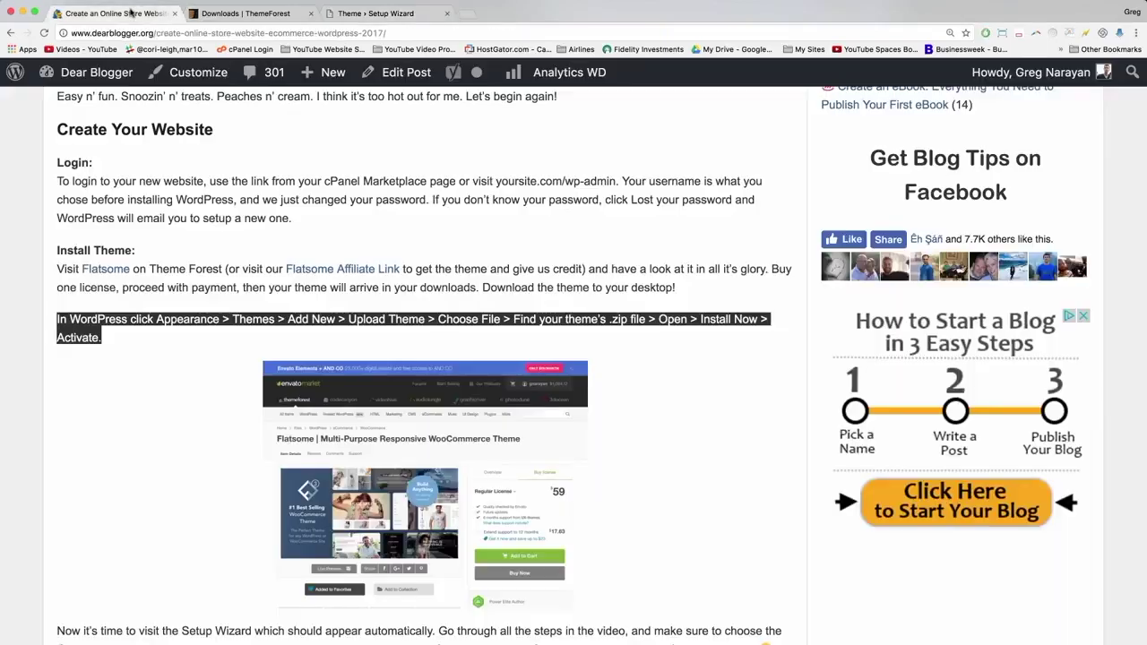
scroll(169, 518, down, 2)
scroll(168, 518, down, 1)
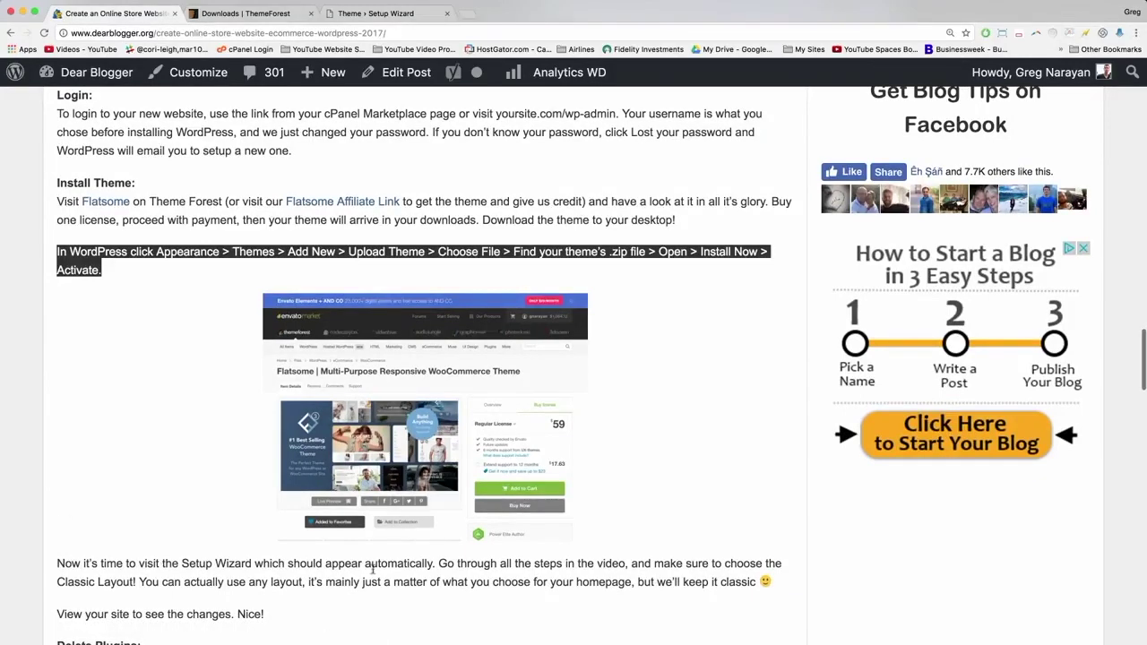
scroll(535, 566, down, 2)
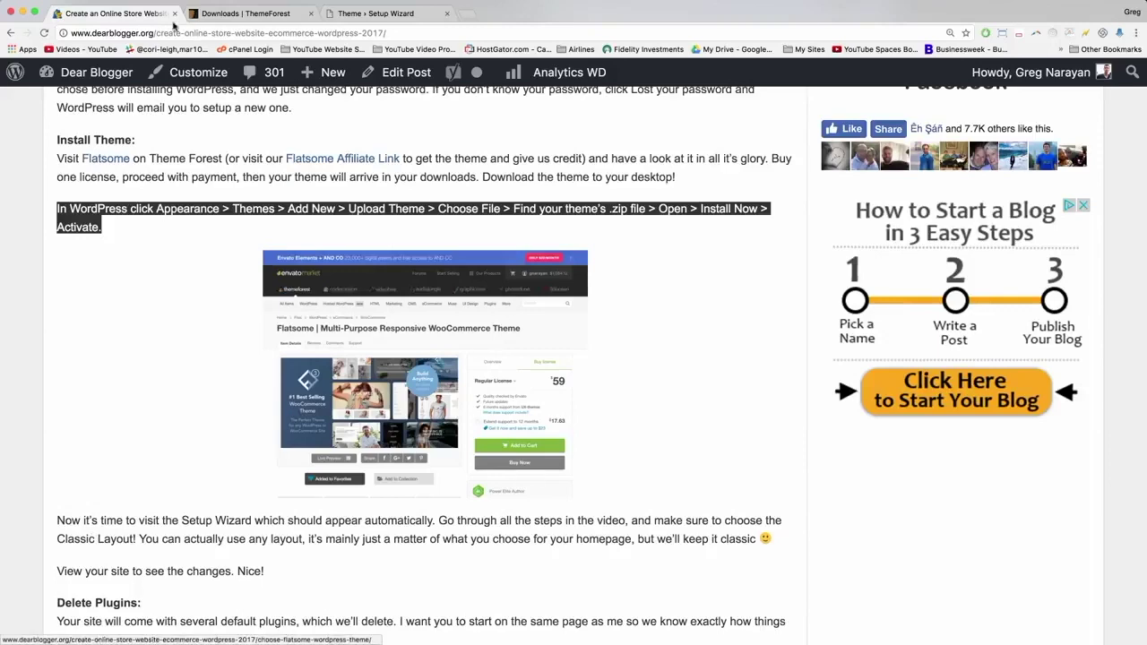
click(400, 14)
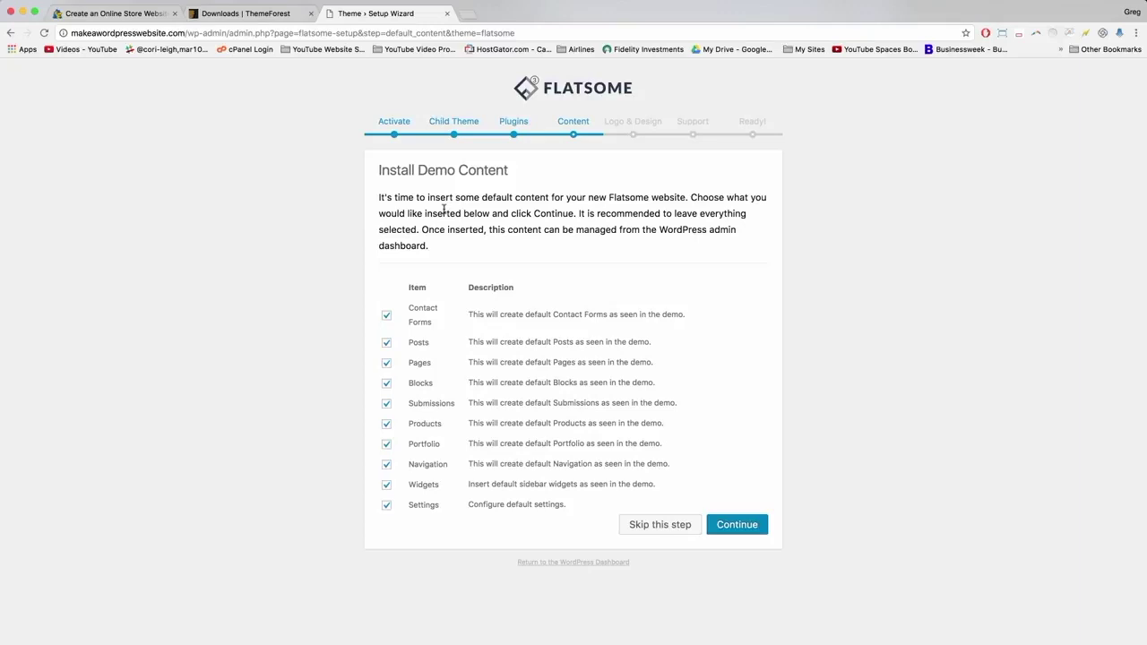
Step: Import all the ticked Flatsome demo content items
click(260, 15)
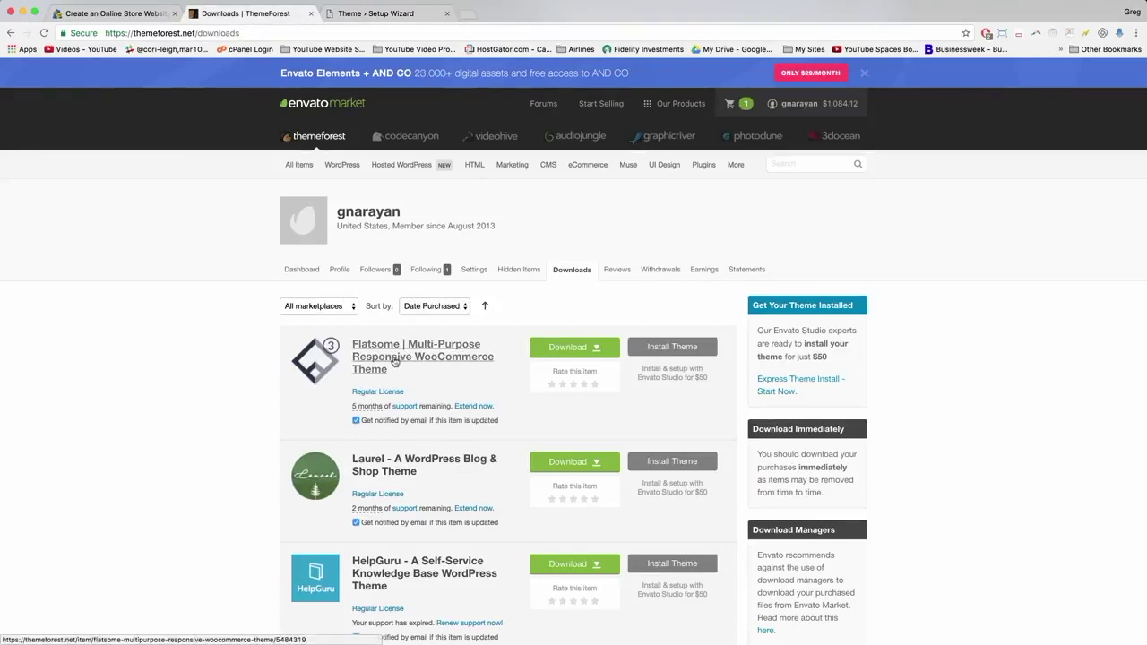
click(389, 14)
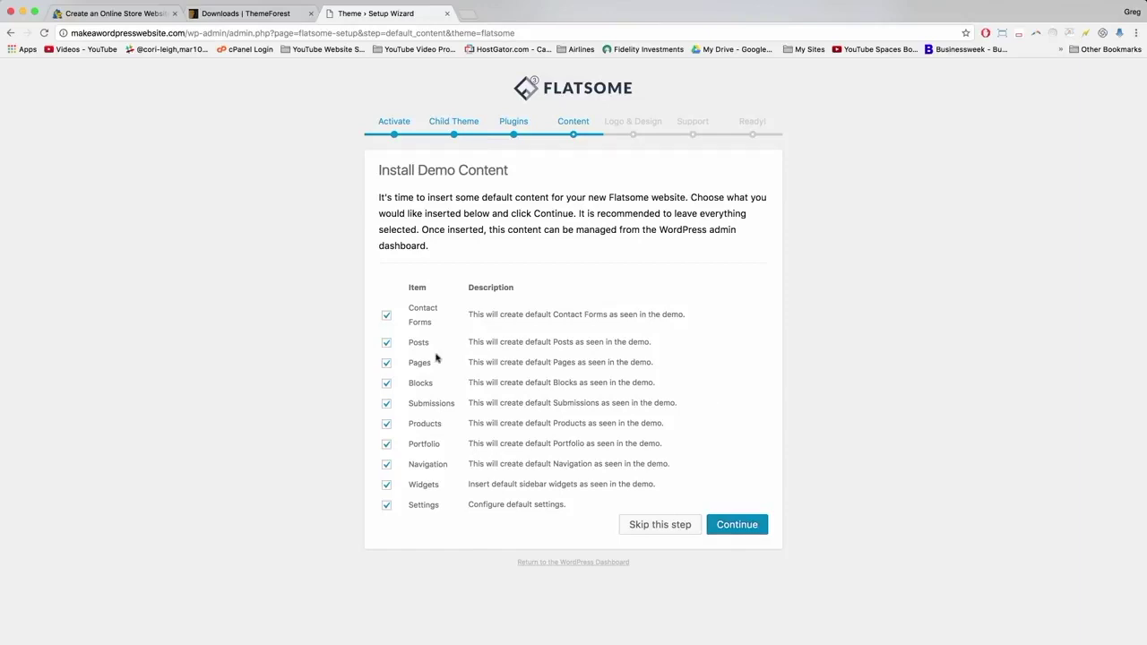
click(740, 528)
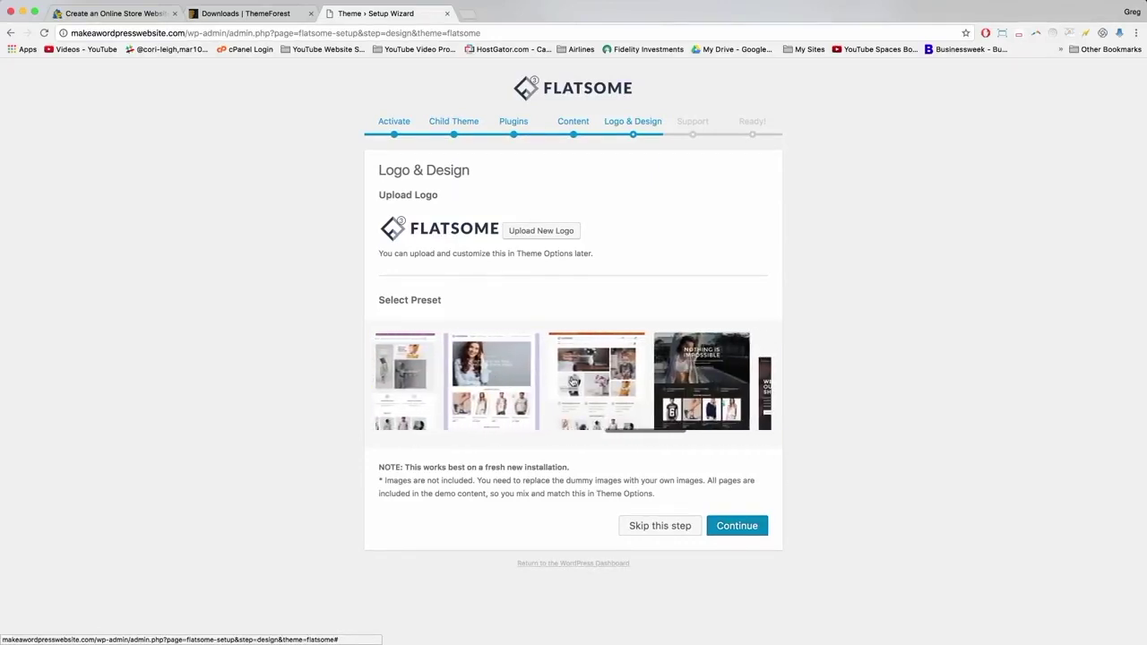
Step: Browse the Logo & Design preset carousel, then bring the ThemeForest downloads page forward
click(574, 381)
click(704, 392)
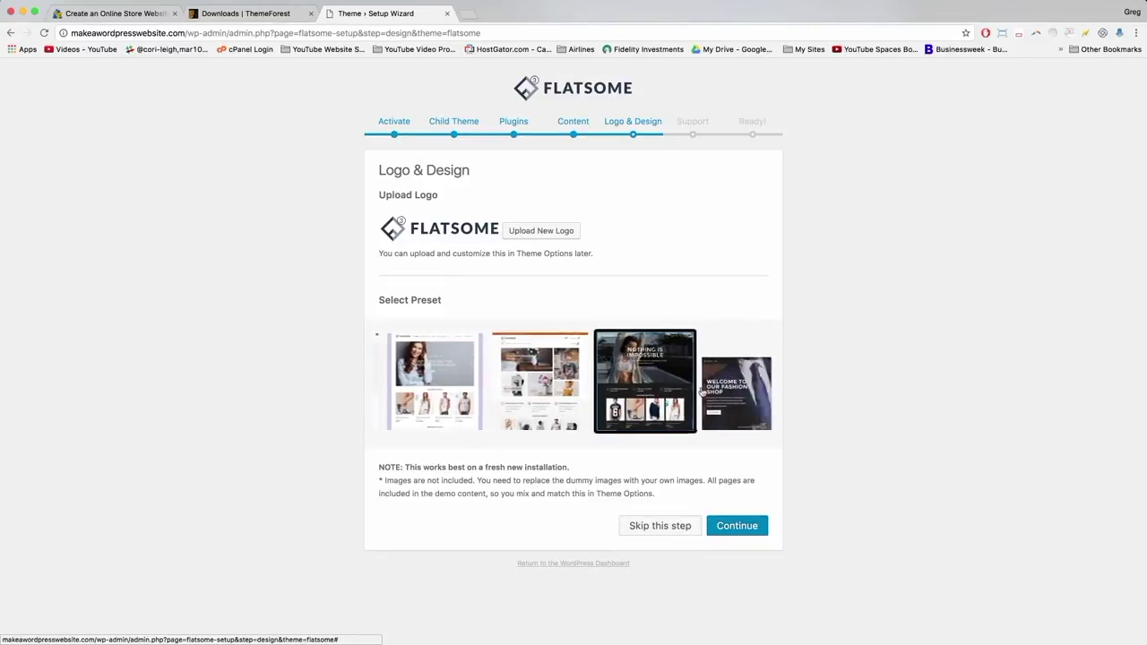
click(694, 391)
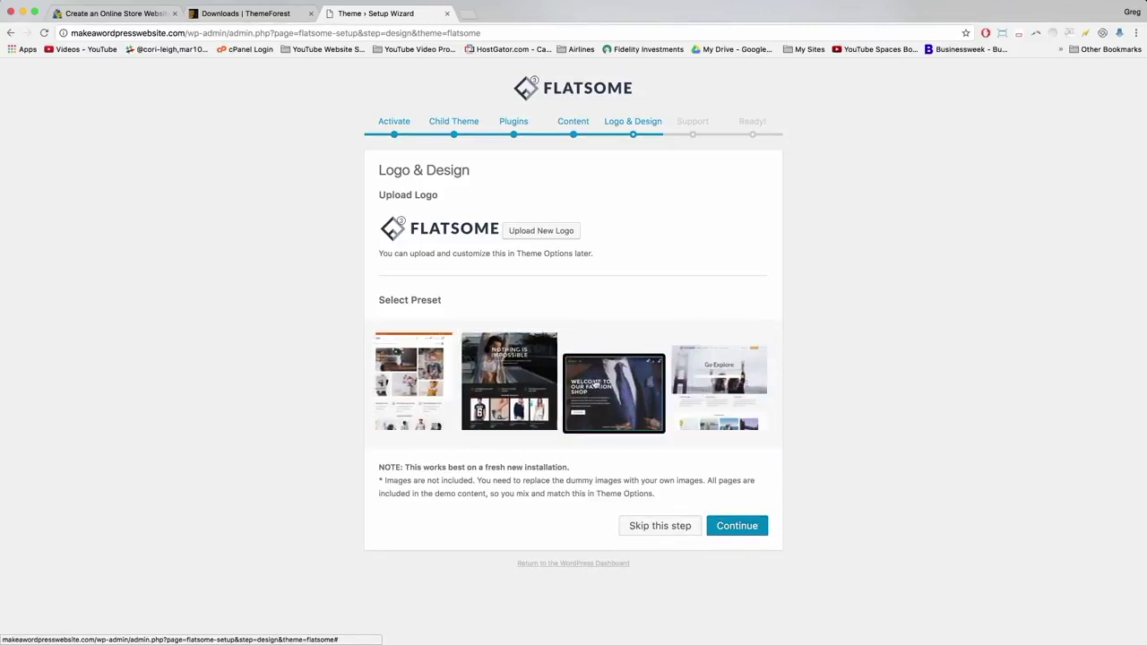
click(248, 15)
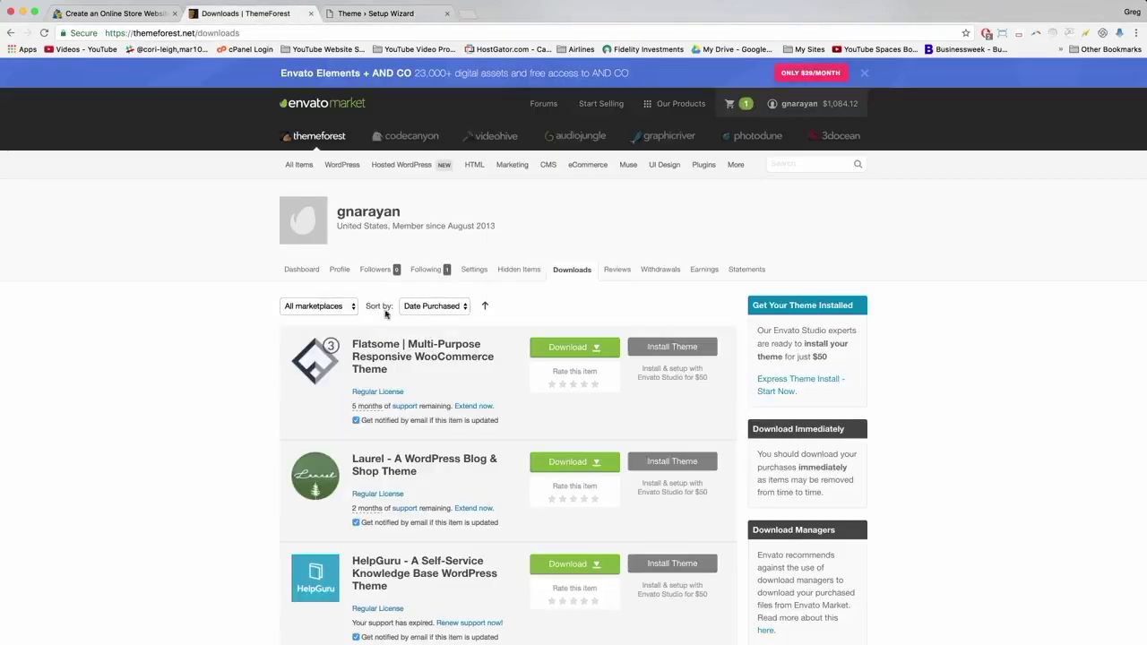
Step: Open the Flatsome live preview on ThemeForest and look through the Cute Shop demo
click(432, 348)
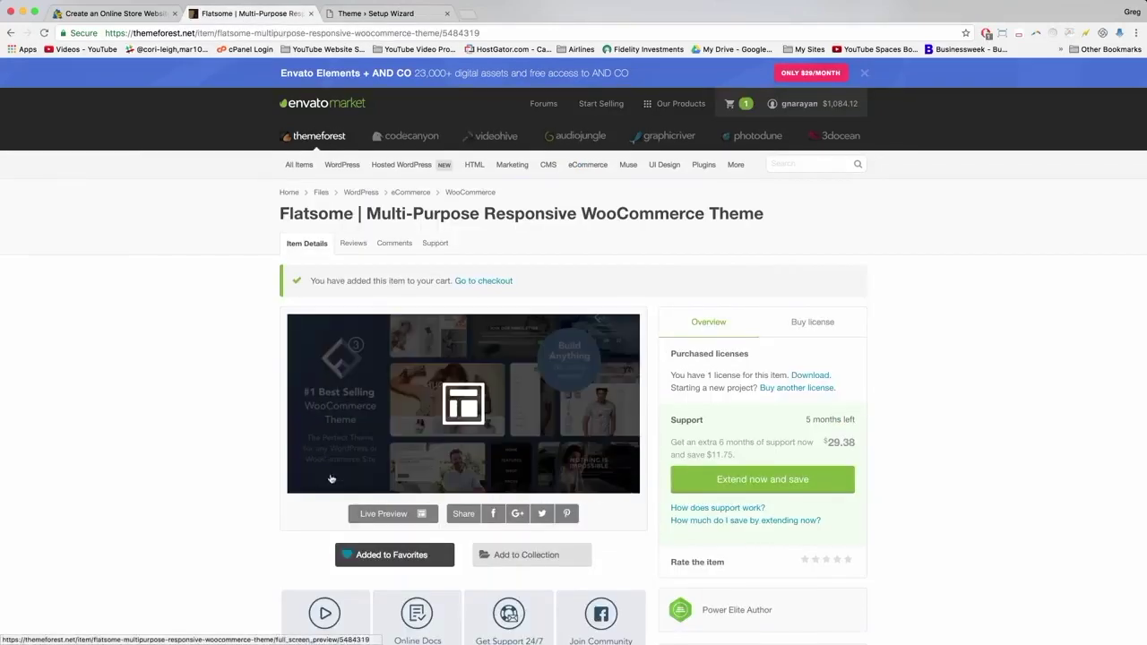
click(384, 513)
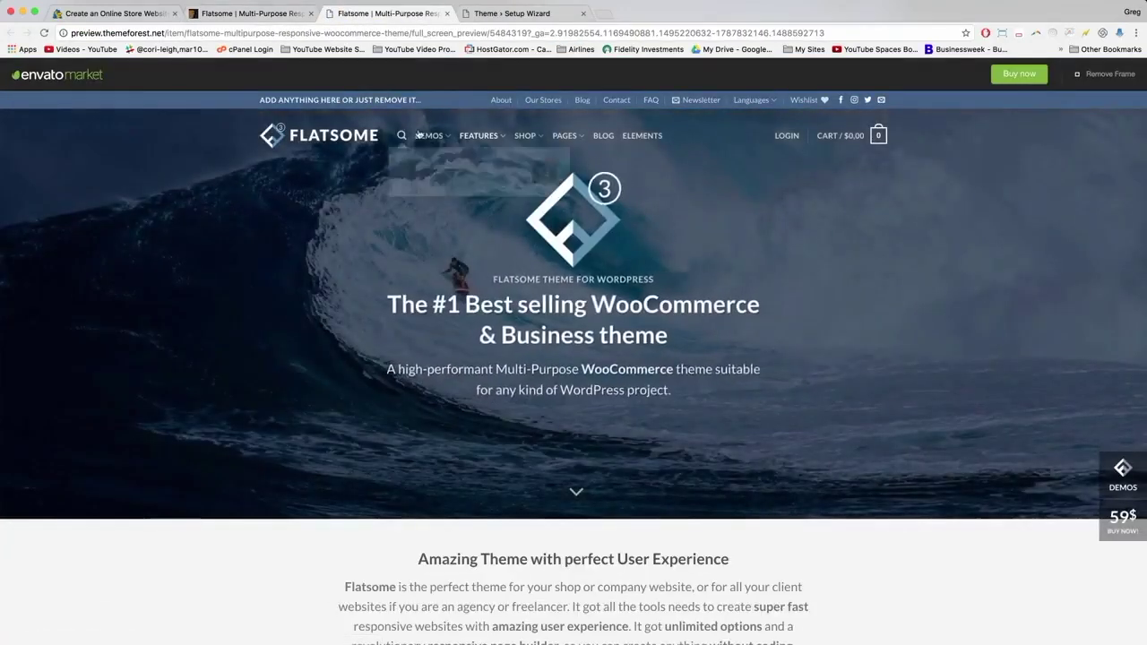
mouse_move(418, 135)
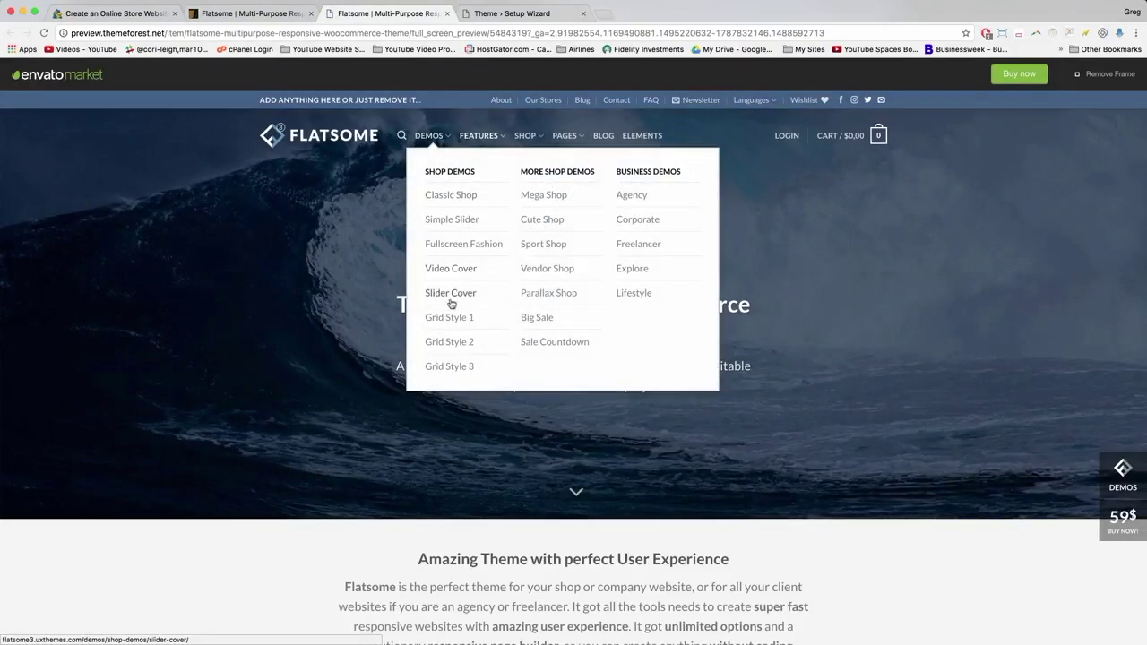
click(541, 223)
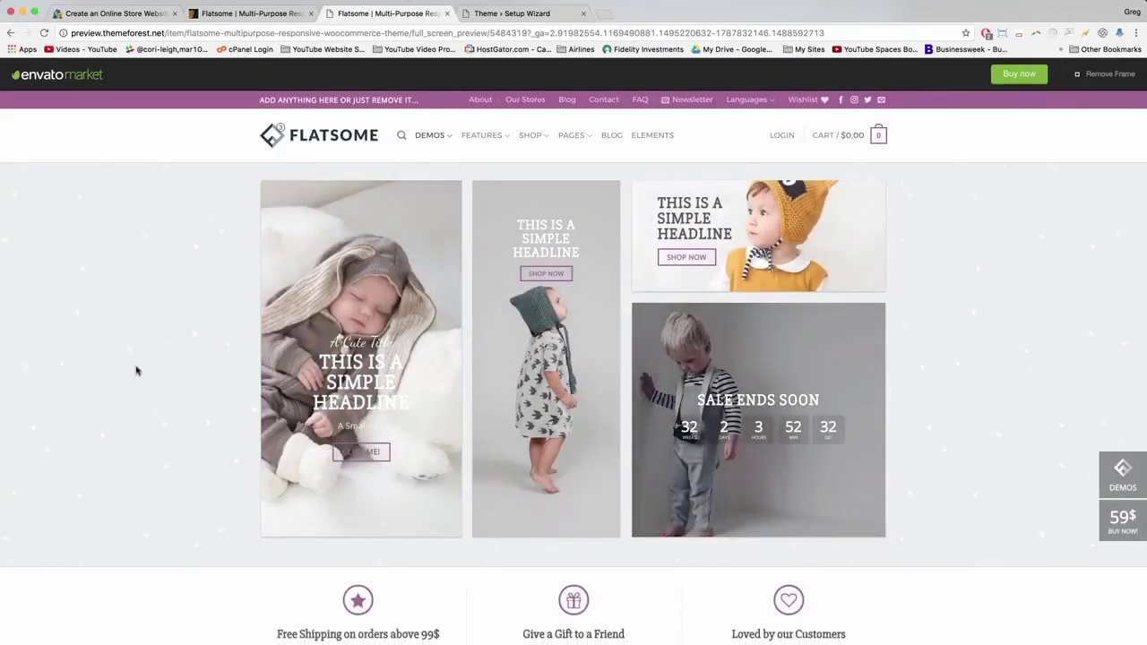
scroll(136, 369, down, 5)
scroll(136, 369, down, 9)
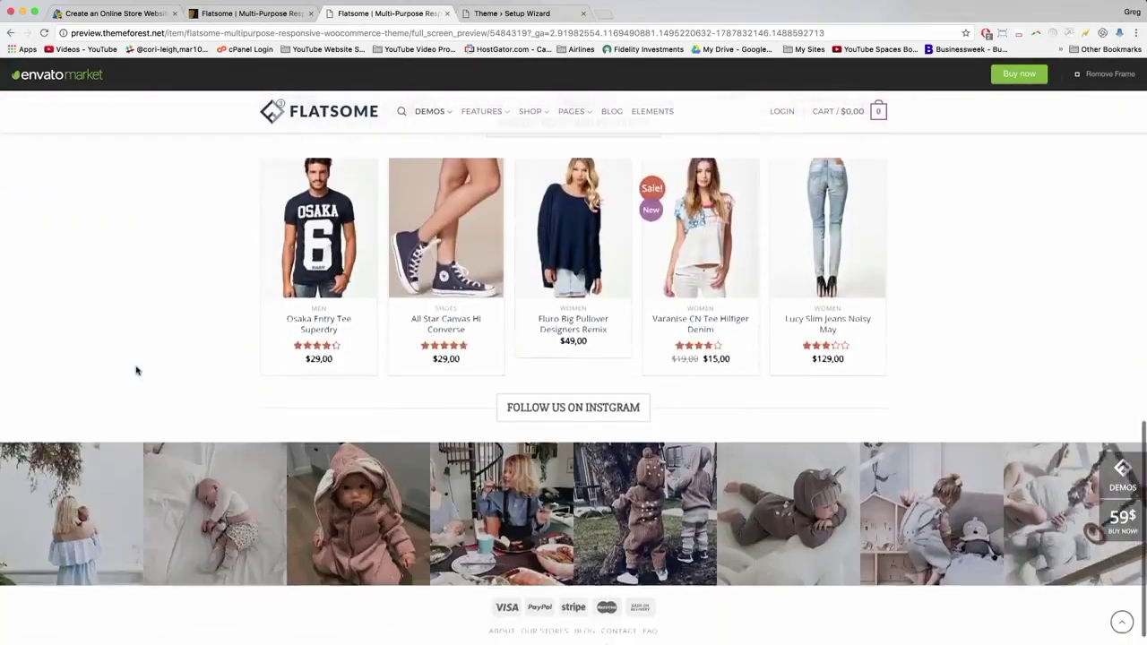
scroll(214, 494, up, 9)
scroll(167, 176, up, 5)
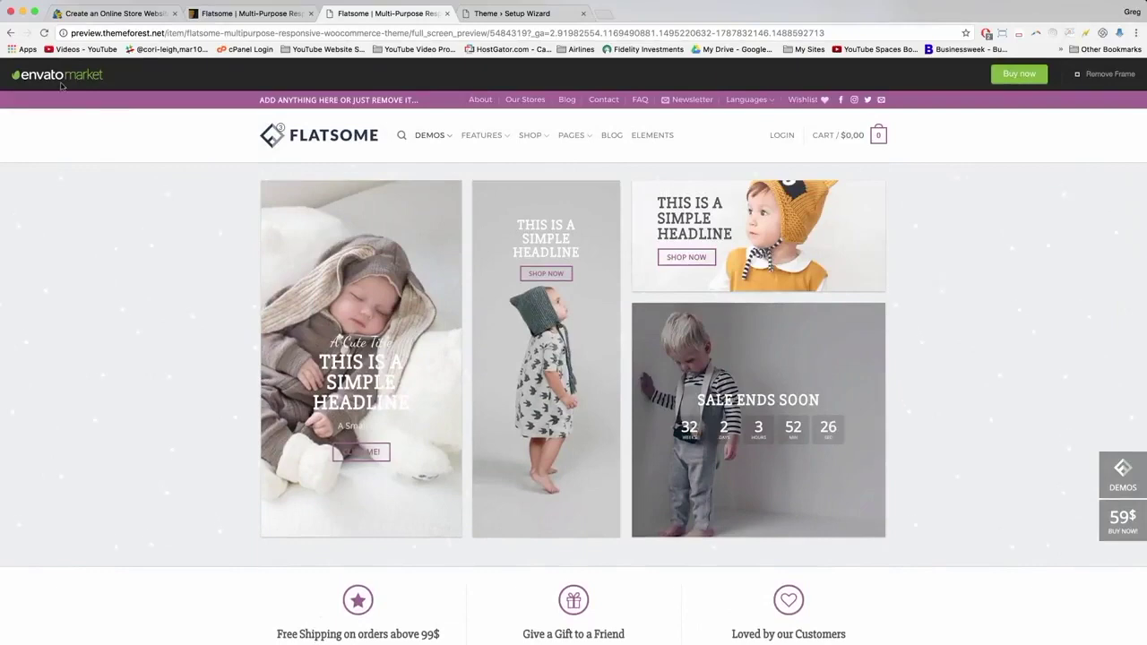
Step: Go back and scroll through the Fullscreen Fashion demo
click(10, 32)
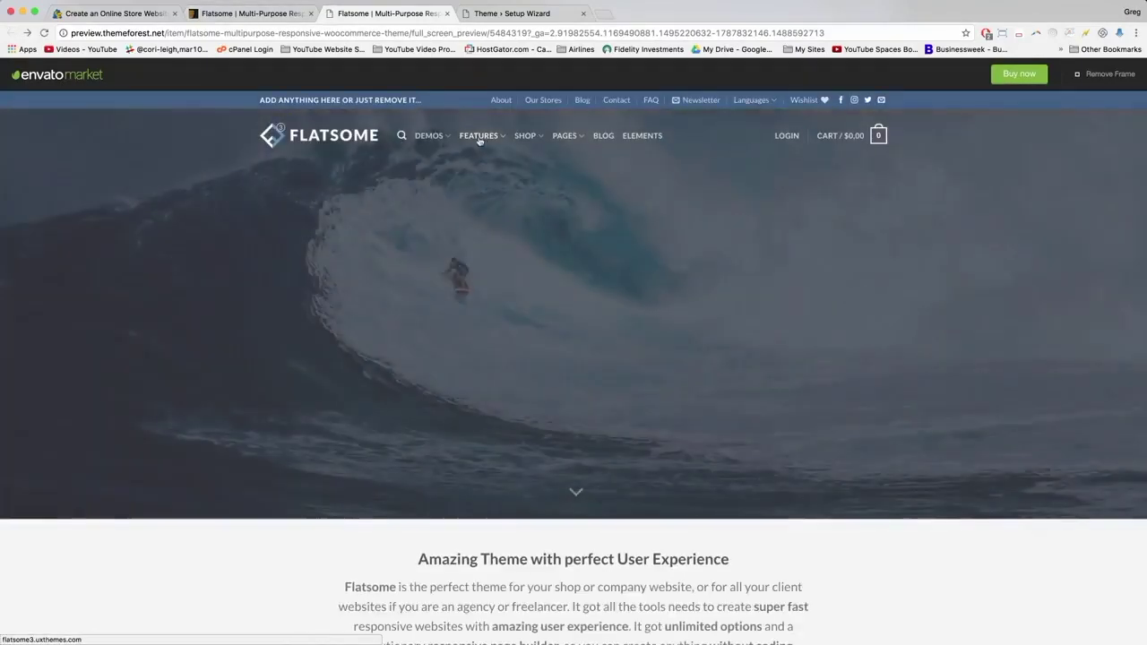
mouse_move(428, 137)
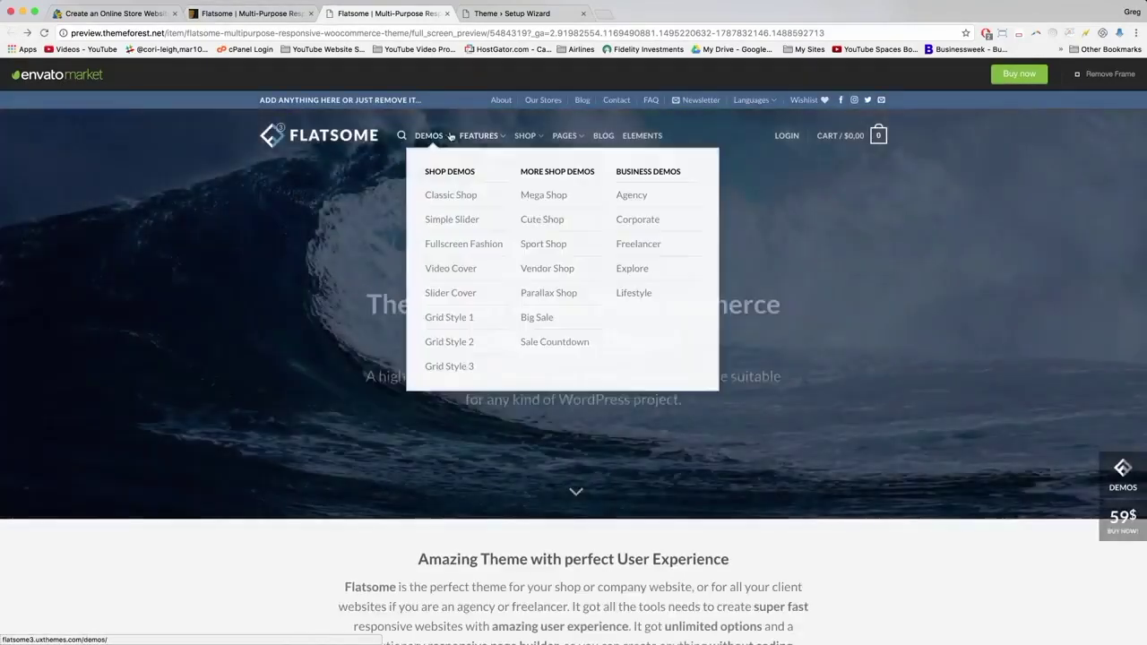
click(454, 244)
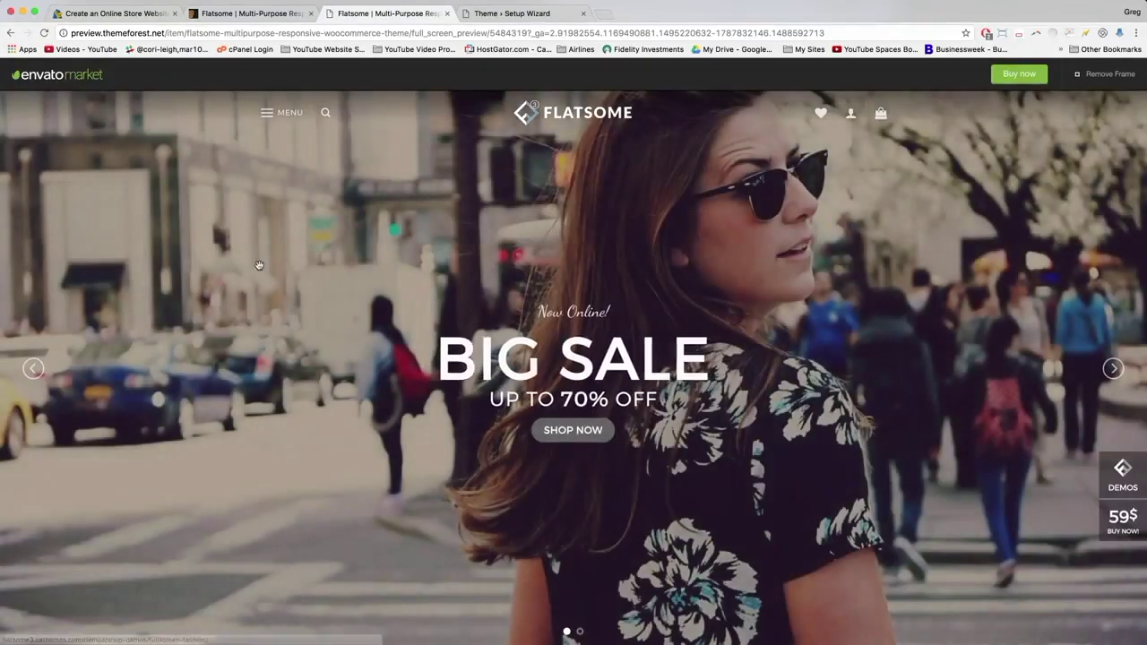
scroll(259, 265, down, 3)
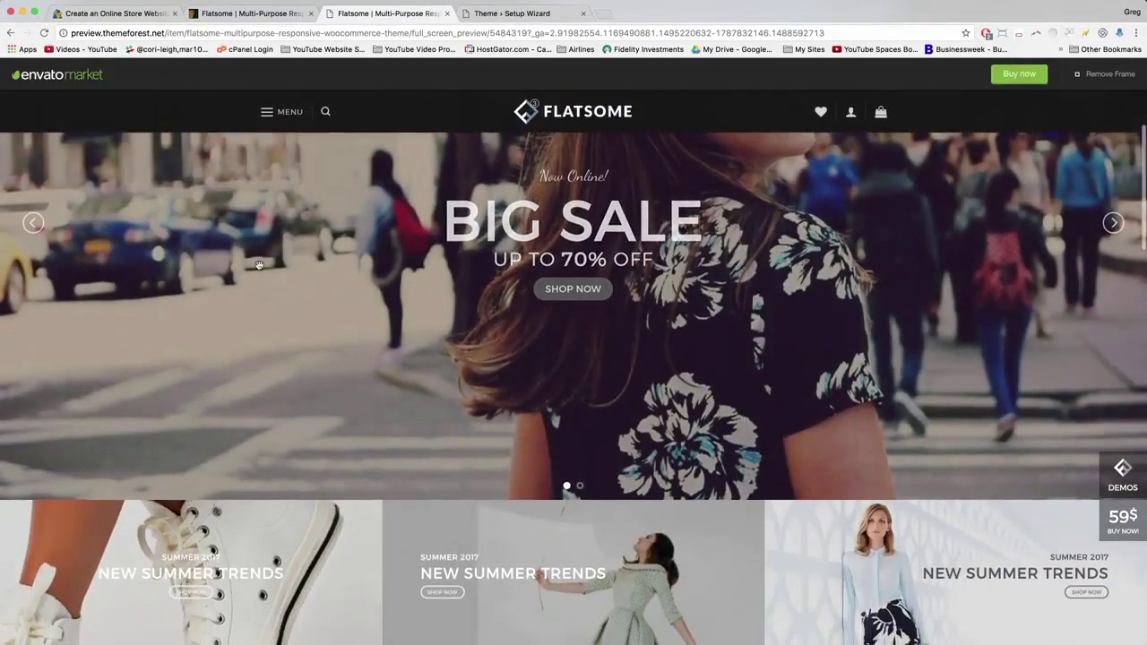
scroll(259, 265, down, 2)
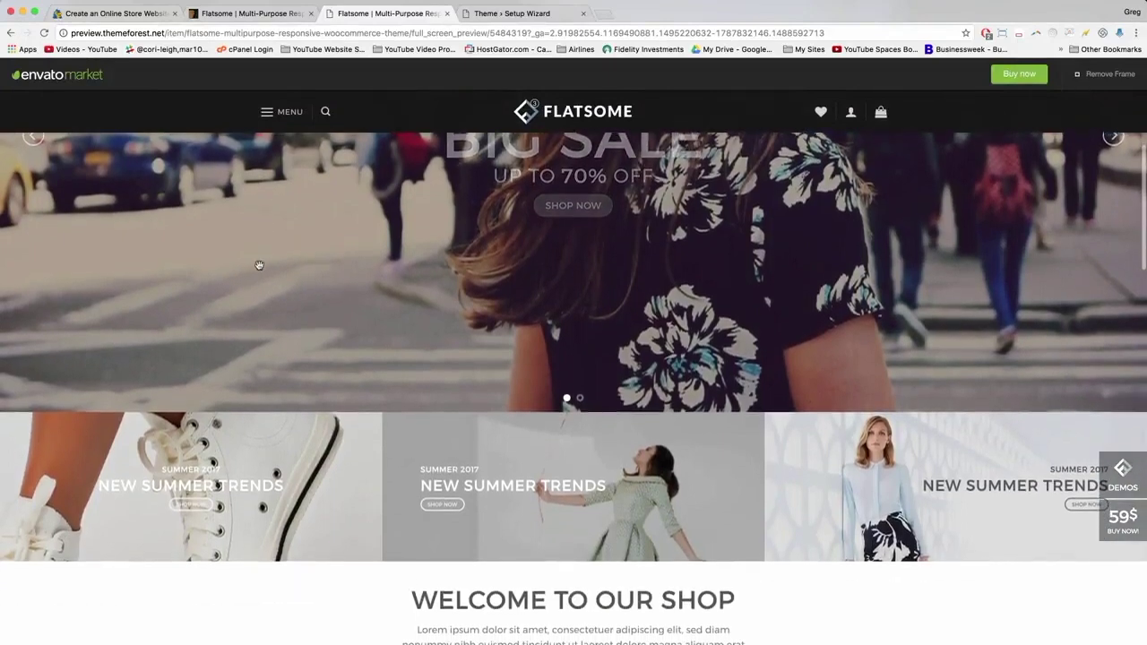
scroll(259, 265, down, 8)
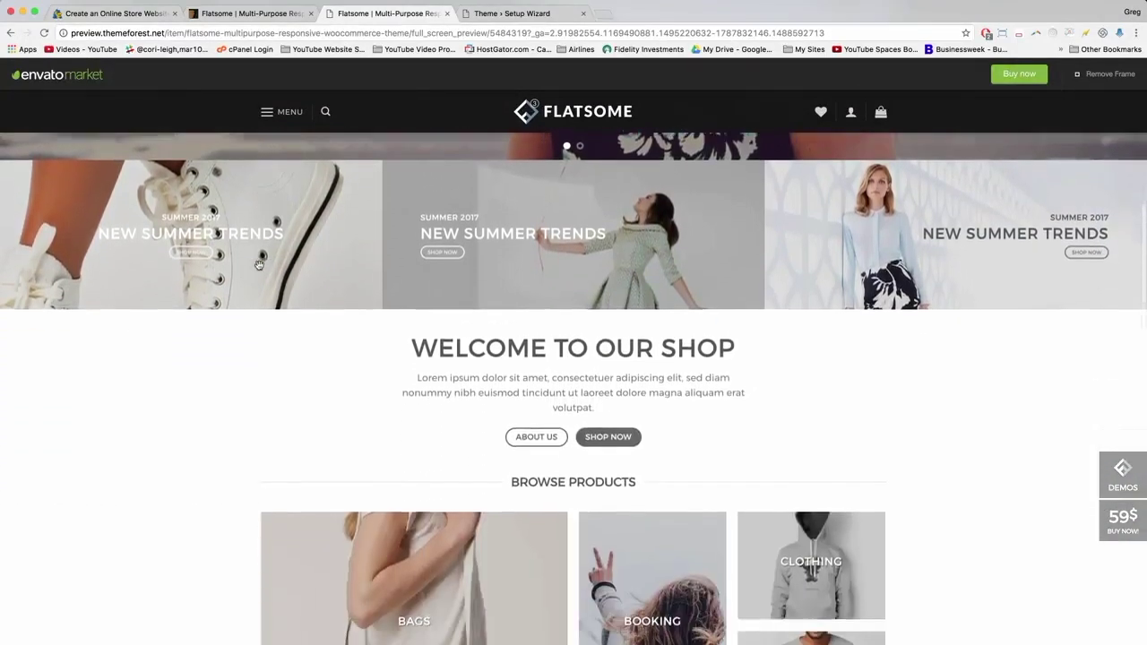
scroll(259, 265, down, 12)
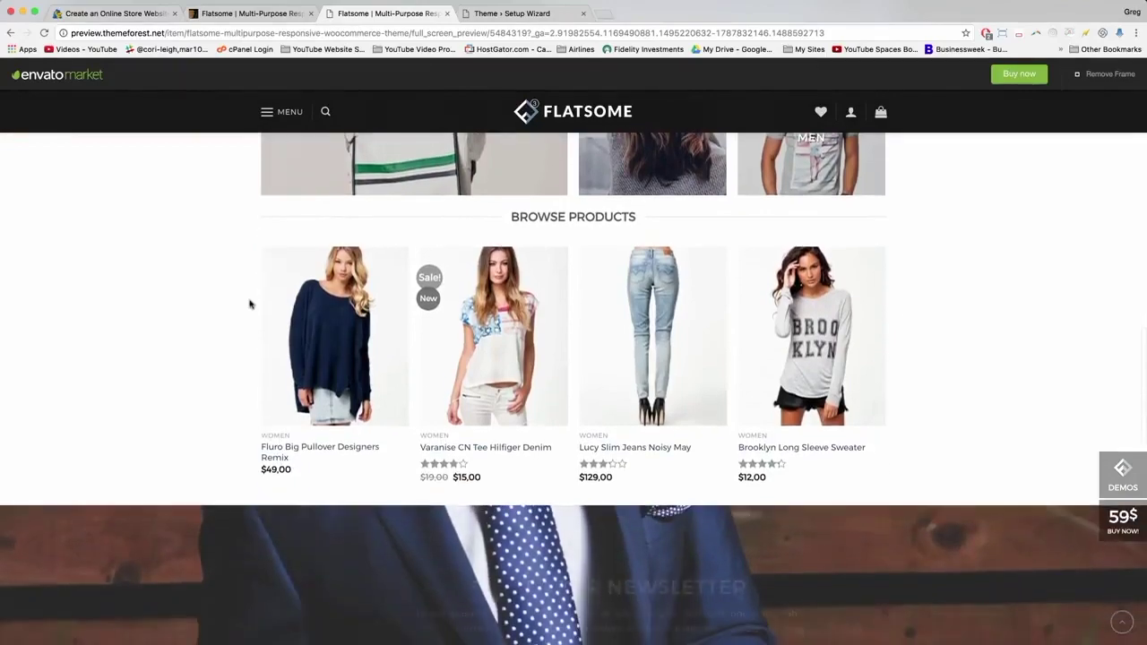
scroll(250, 304, down, 10)
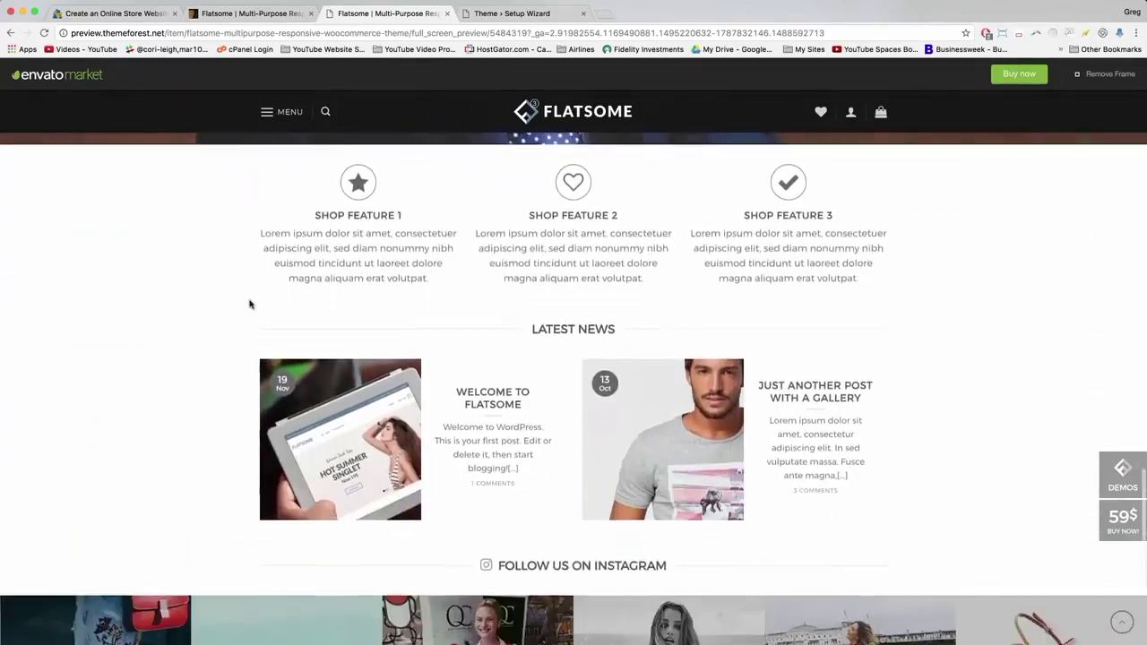
scroll(212, 349, down, 4)
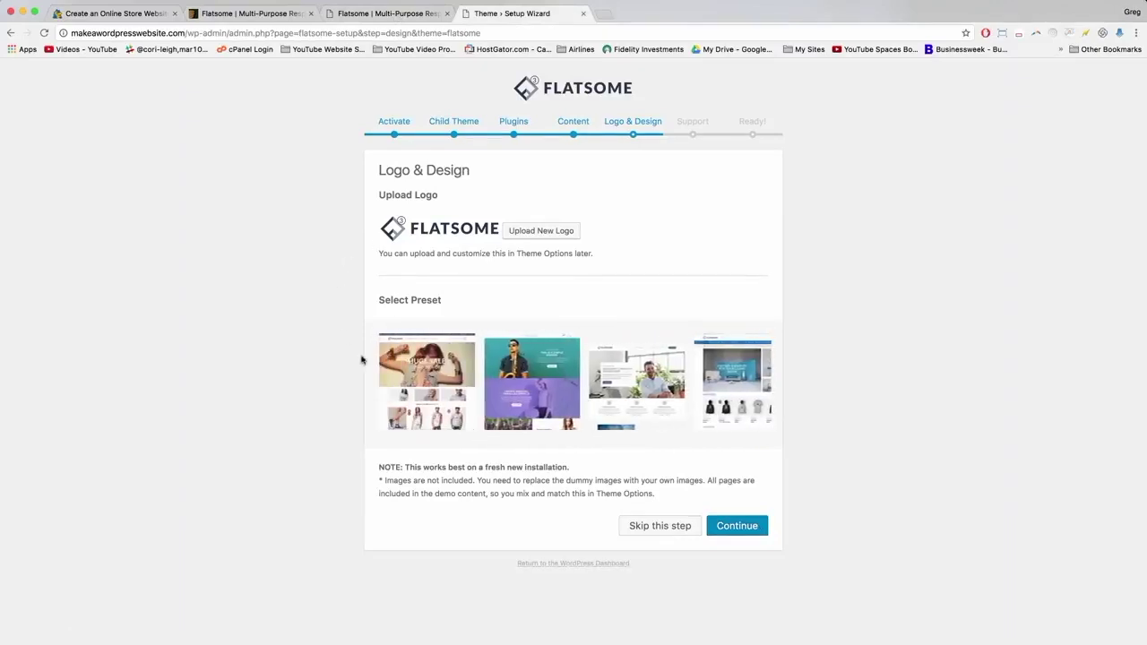
Step: Select the first design preset and compare it against the Flatsome live preview
click(412, 384)
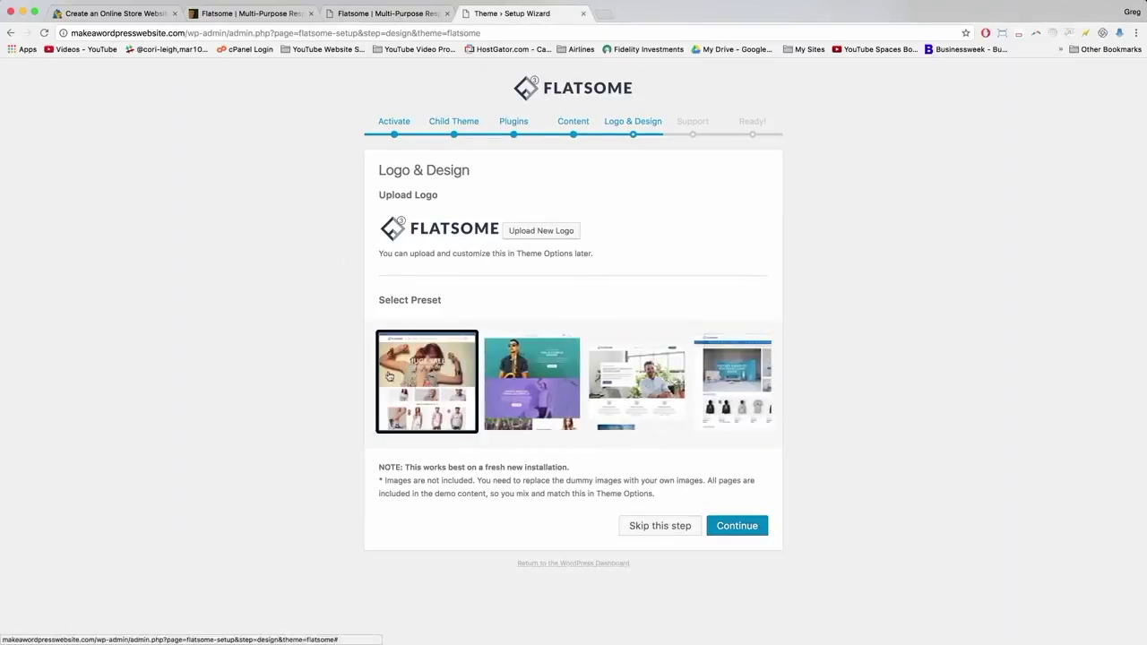
click(398, 14)
scroll(553, 307, down, 20)
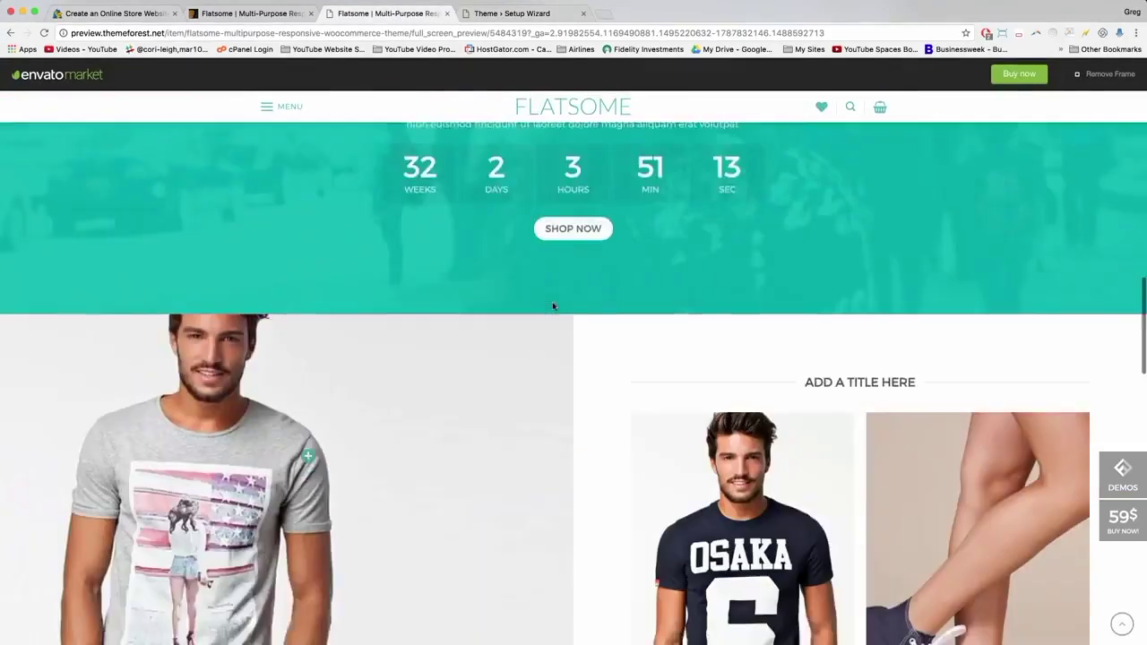
scroll(551, 307, down, 10)
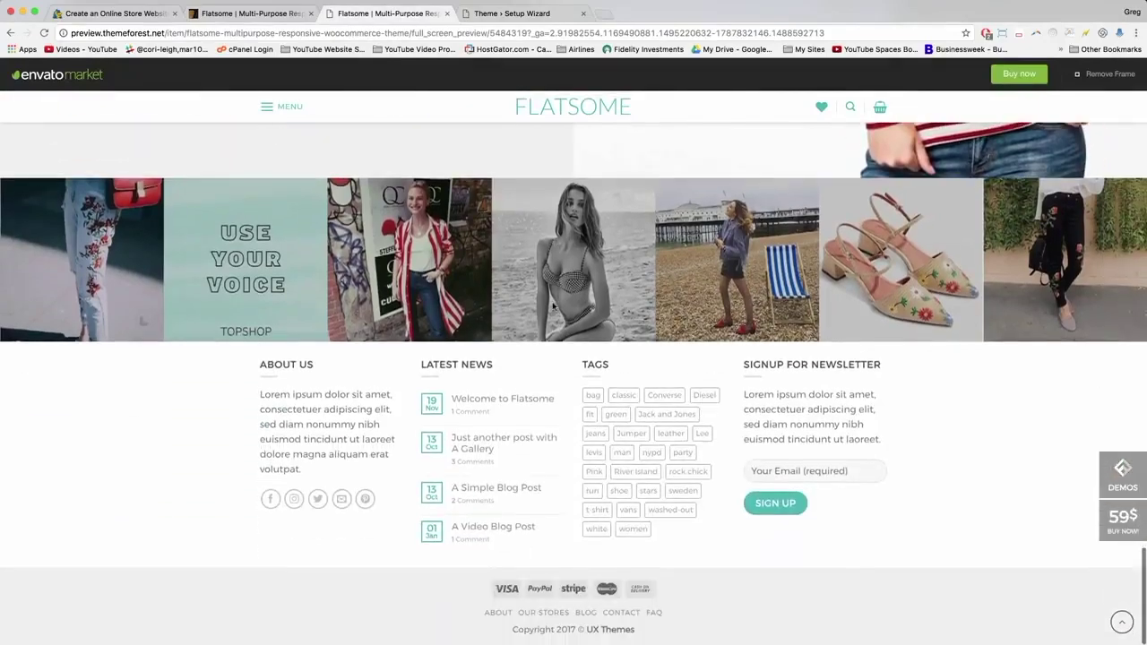
scroll(578, 462, up, 15)
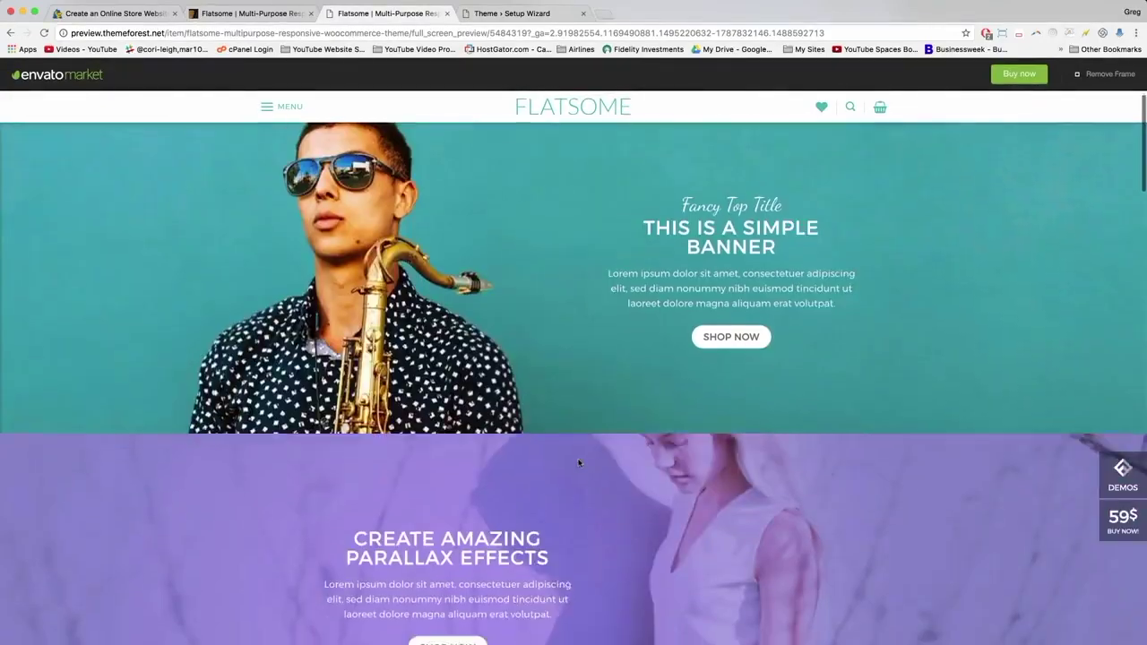
click(498, 17)
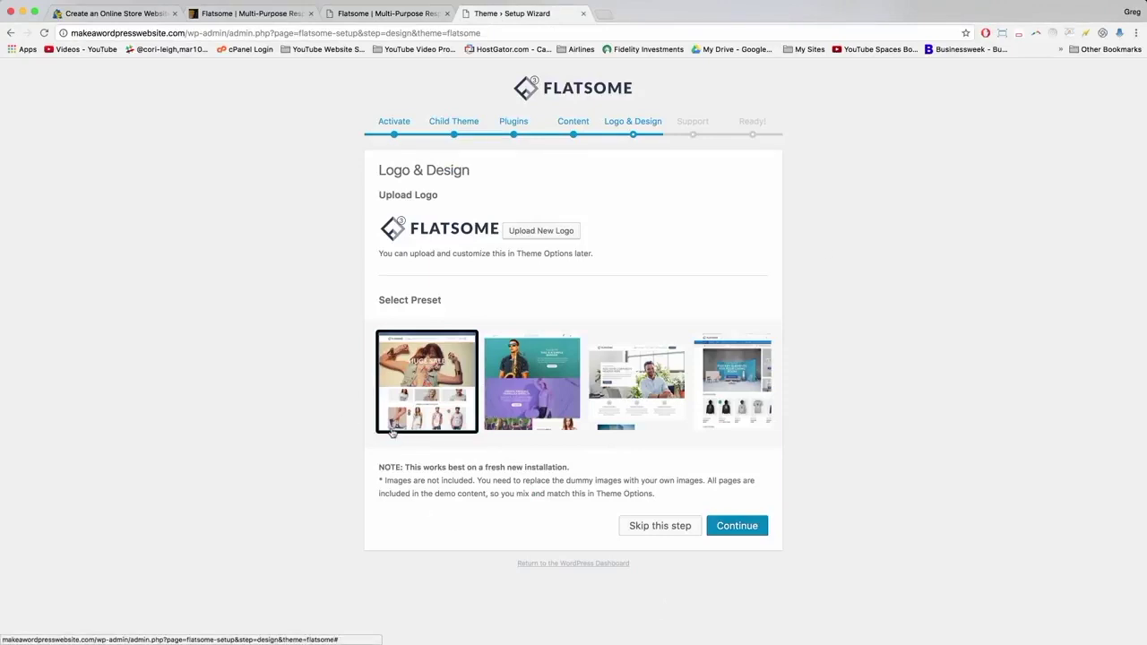
Step: Cycle through the layout presets, settle on the first one, and accept Logo & Design
click(552, 367)
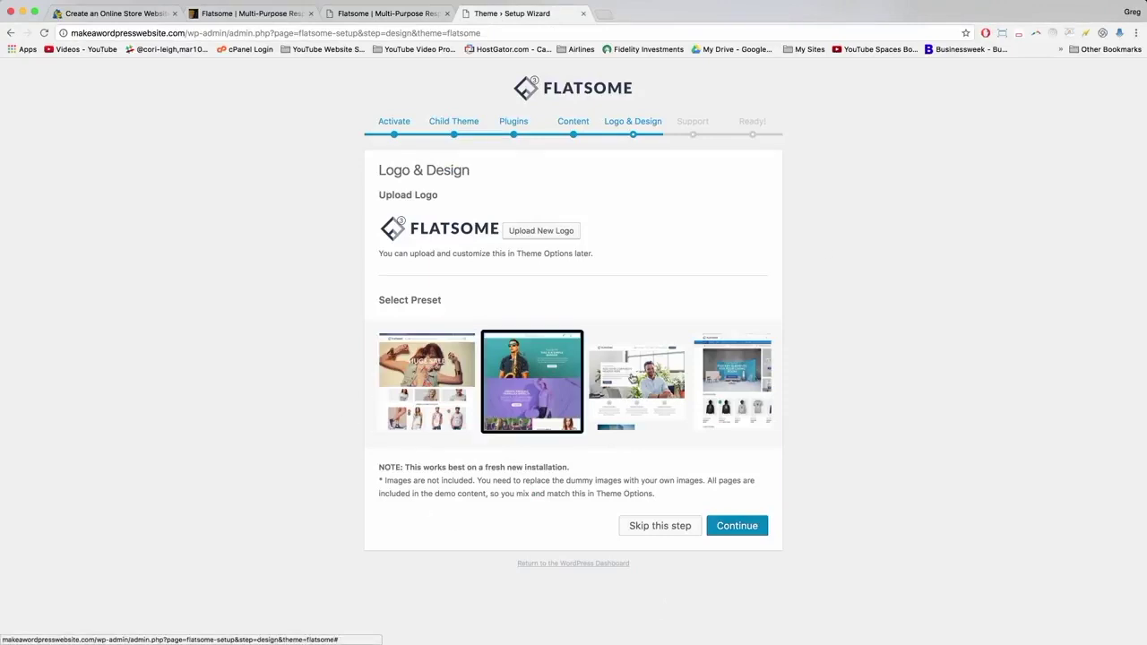
click(632, 379)
click(650, 378)
click(725, 380)
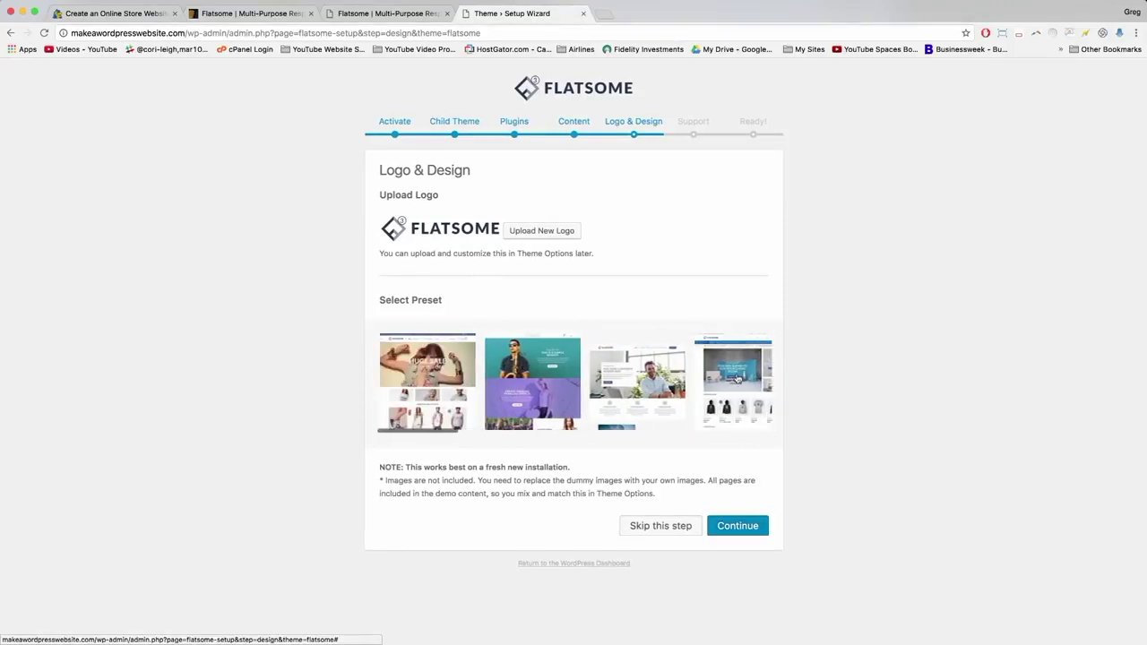
click(430, 379)
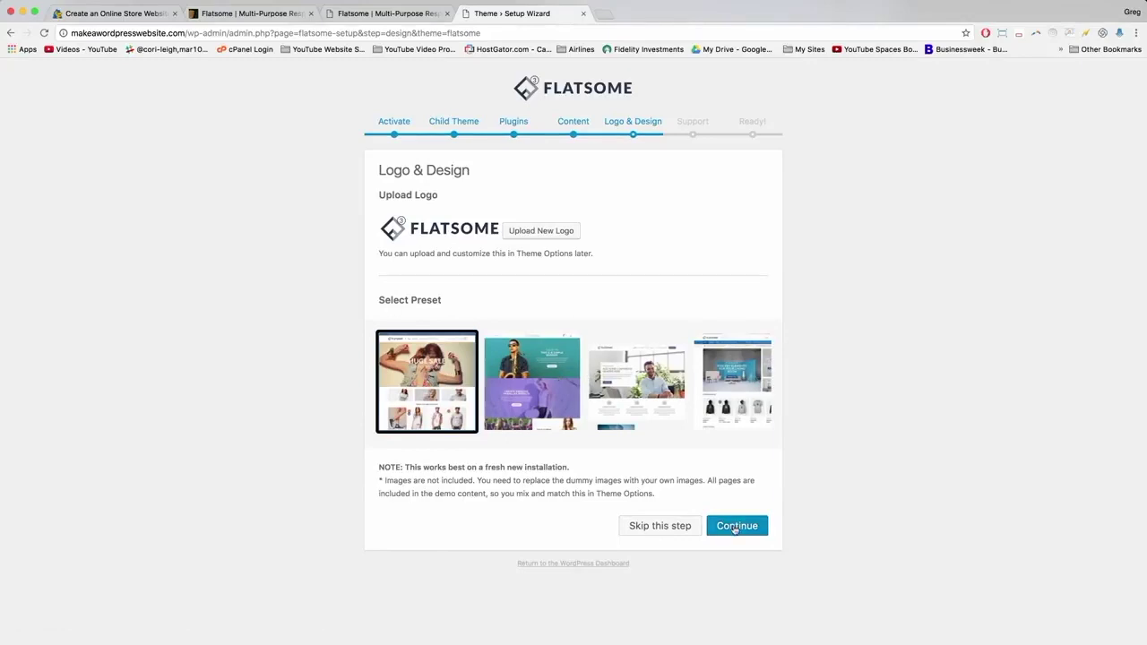
click(734, 526)
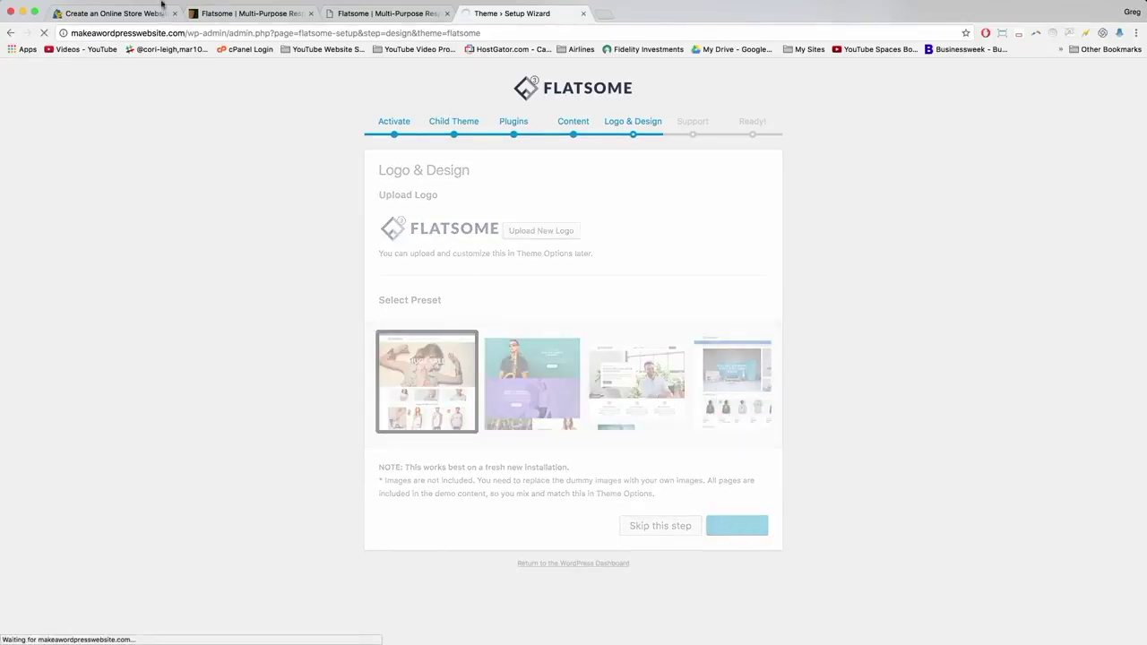
Step: Check the blog tutorial's guidance, then return to the setup wizard
click(155, 13)
scroll(313, 553, down, 1)
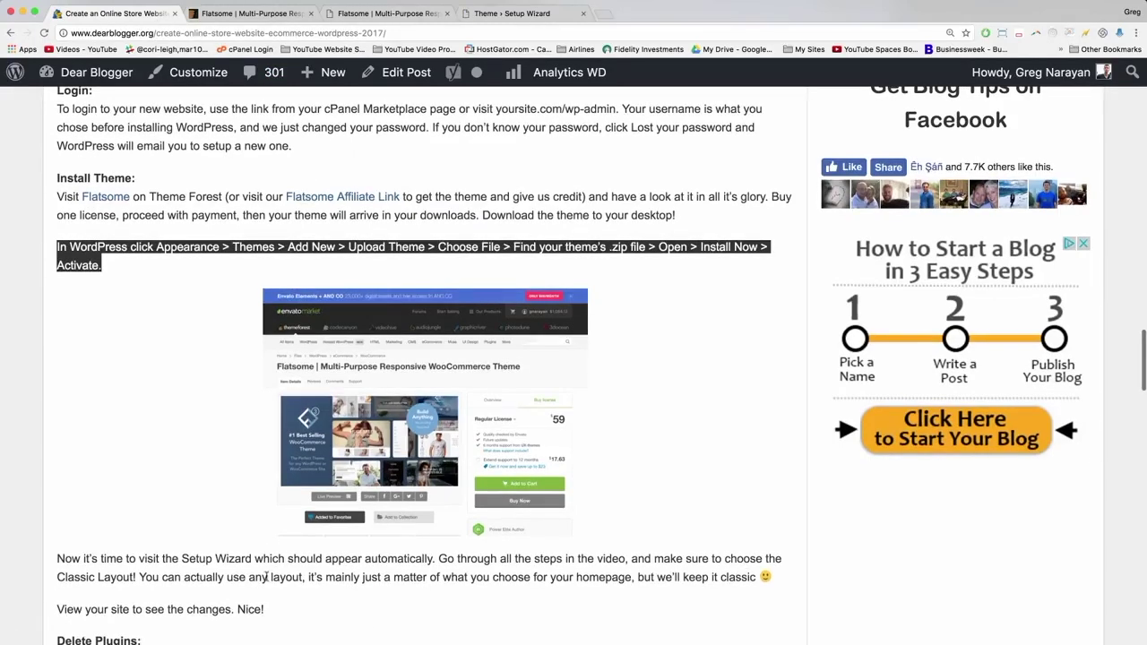
click(536, 15)
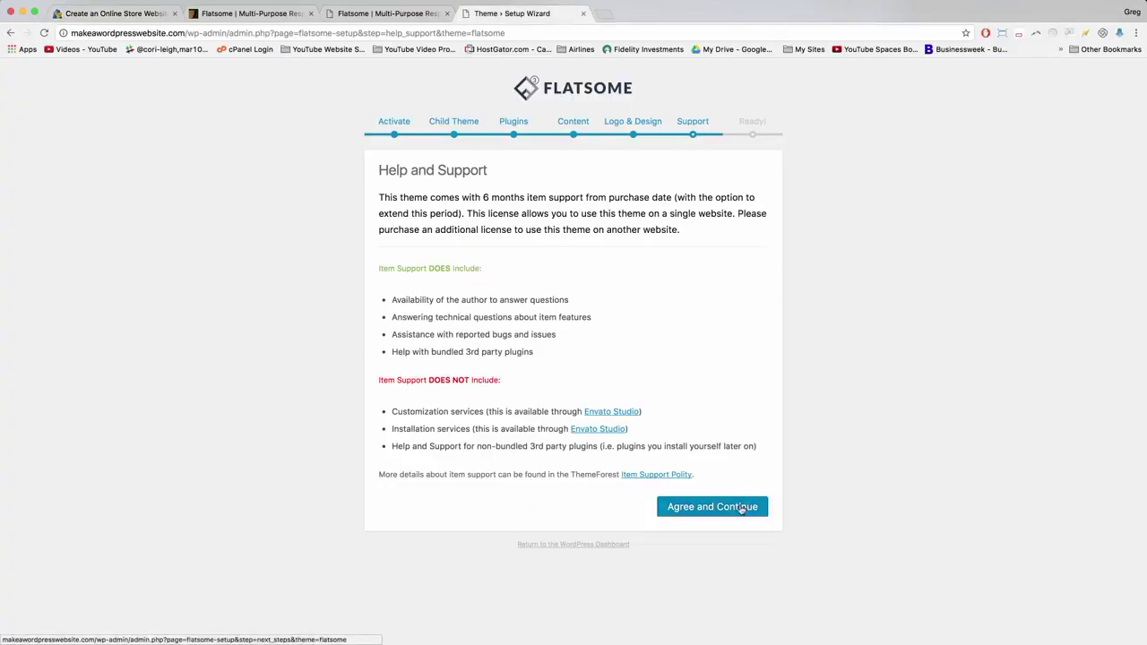
Step: Agree to the support terms and open 'View your new website!' in a new tab
click(741, 508)
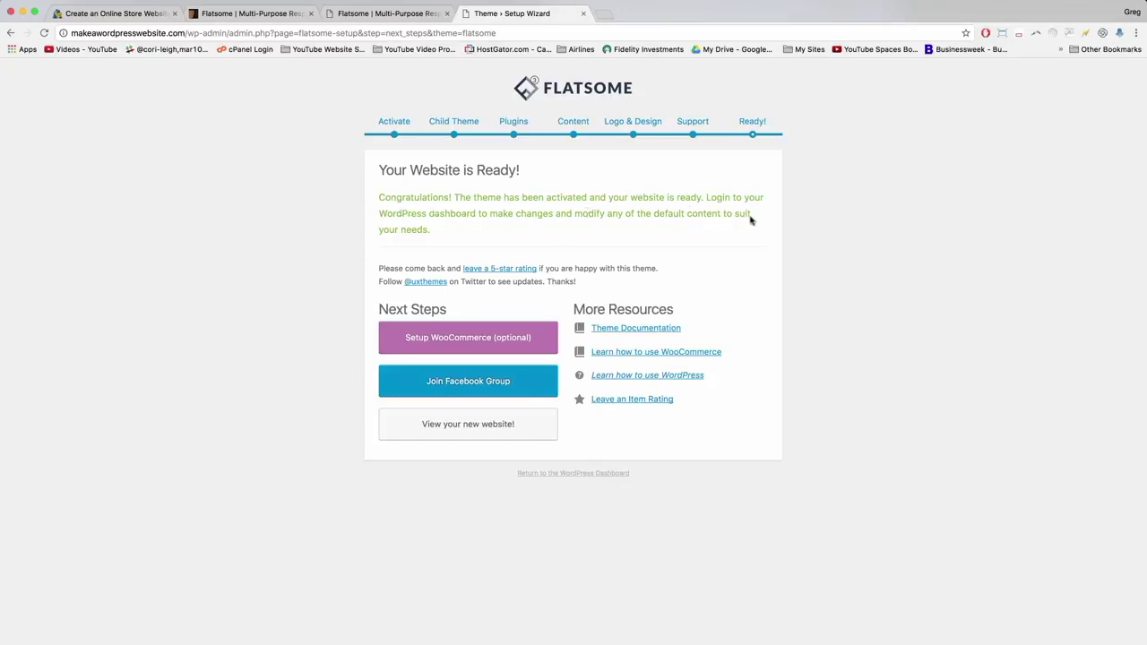
scroll(455, 227, down, 1)
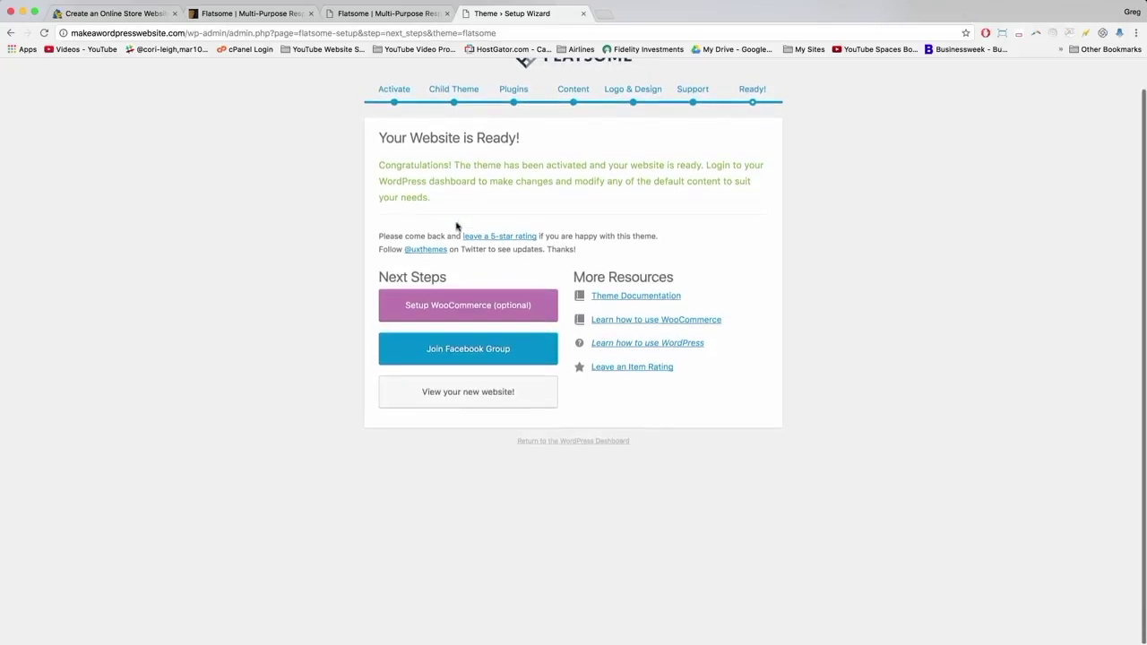
scroll(456, 227, up, 1)
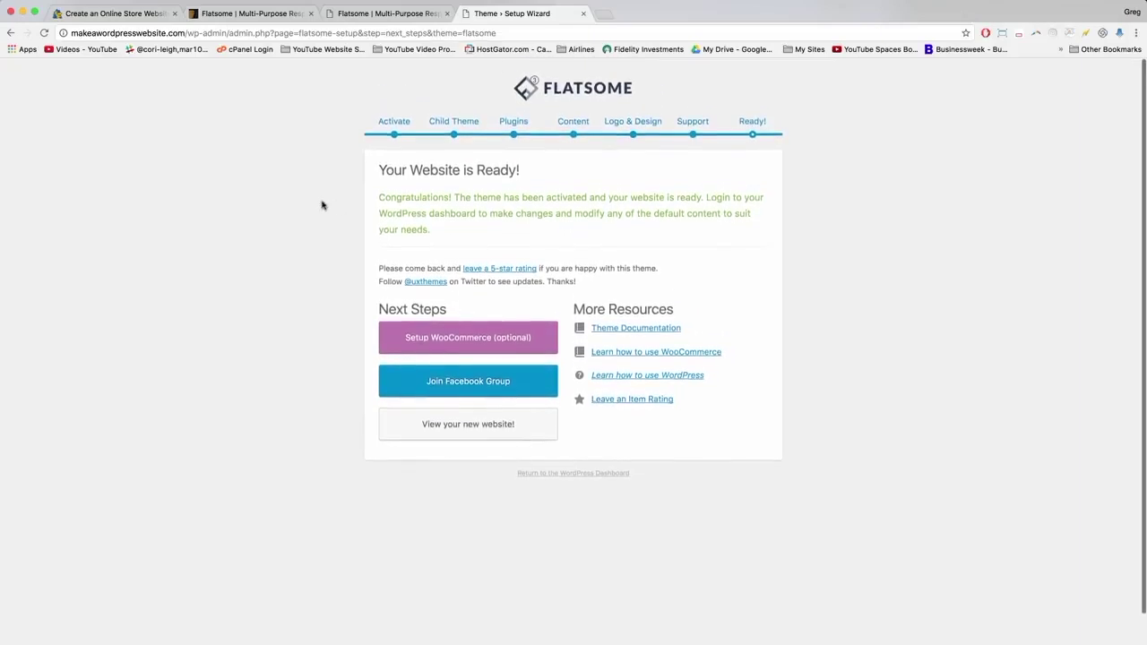
right_click(456, 425)
click(535, 426)
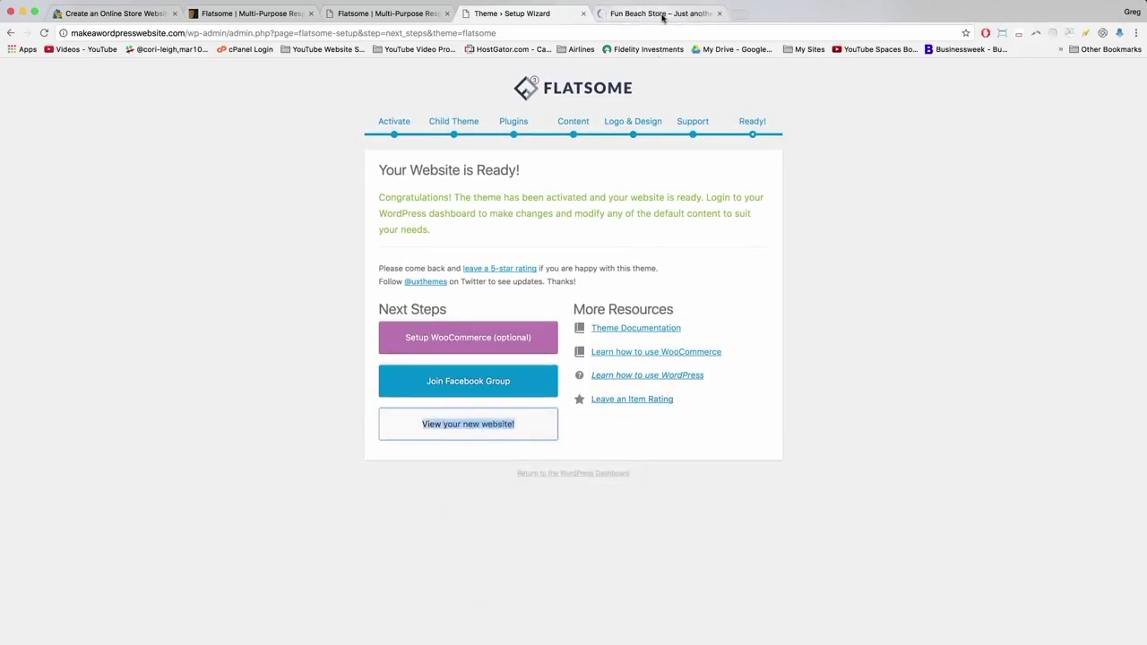
Step: Scroll through the Fun Beach Store home page, then jump back to the top
click(661, 15)
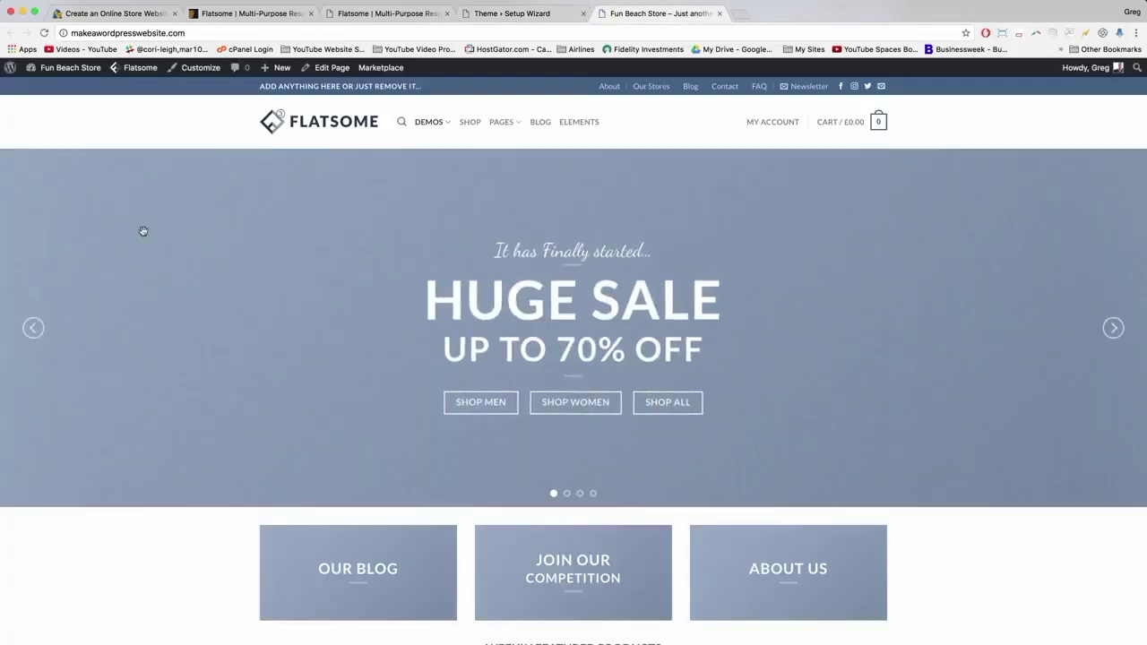
scroll(140, 230, down, 3)
scroll(163, 336, down, 5)
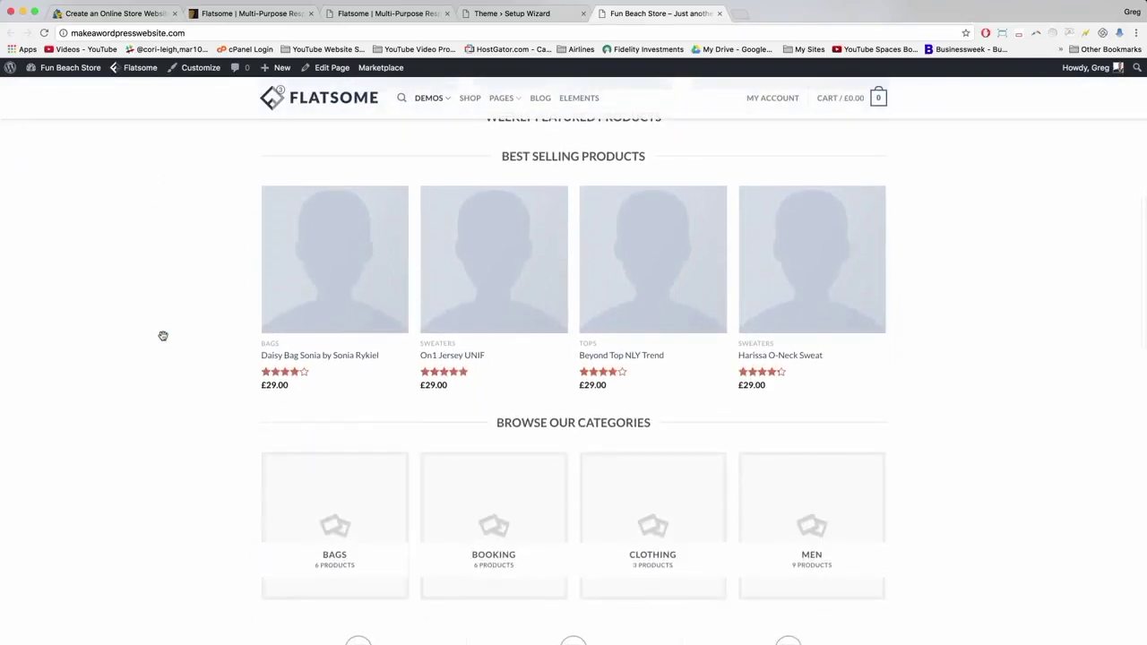
scroll(163, 335, down, 3)
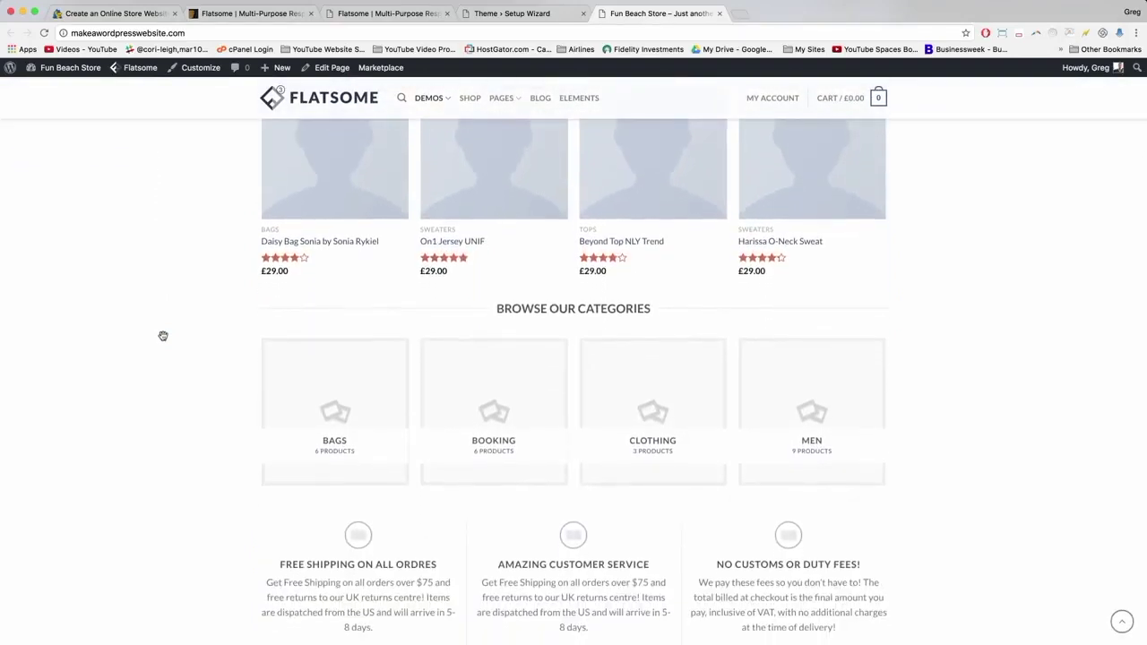
scroll(163, 336, down, 8)
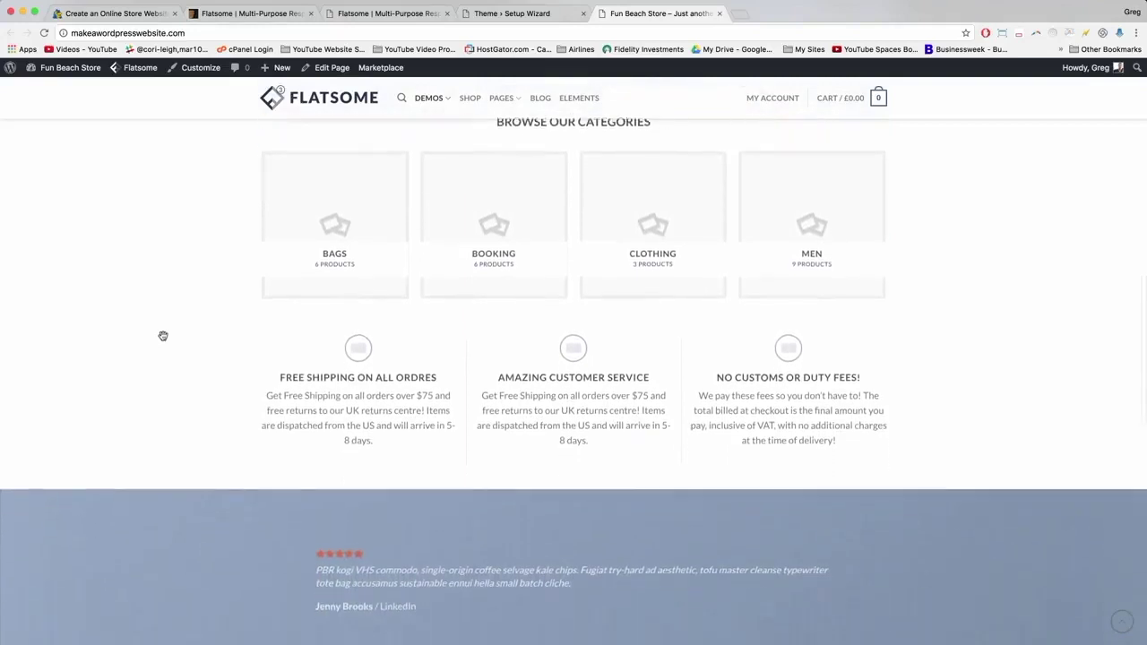
scroll(192, 415, down, 3)
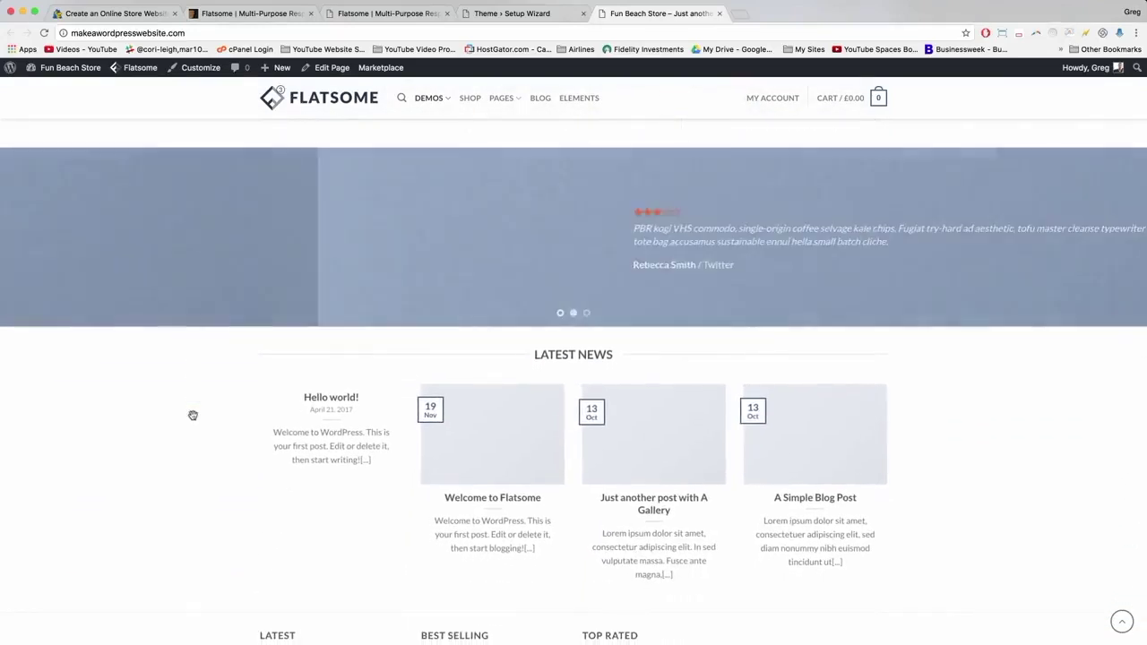
scroll(193, 415, down, 6)
scroll(192, 419, down, 5)
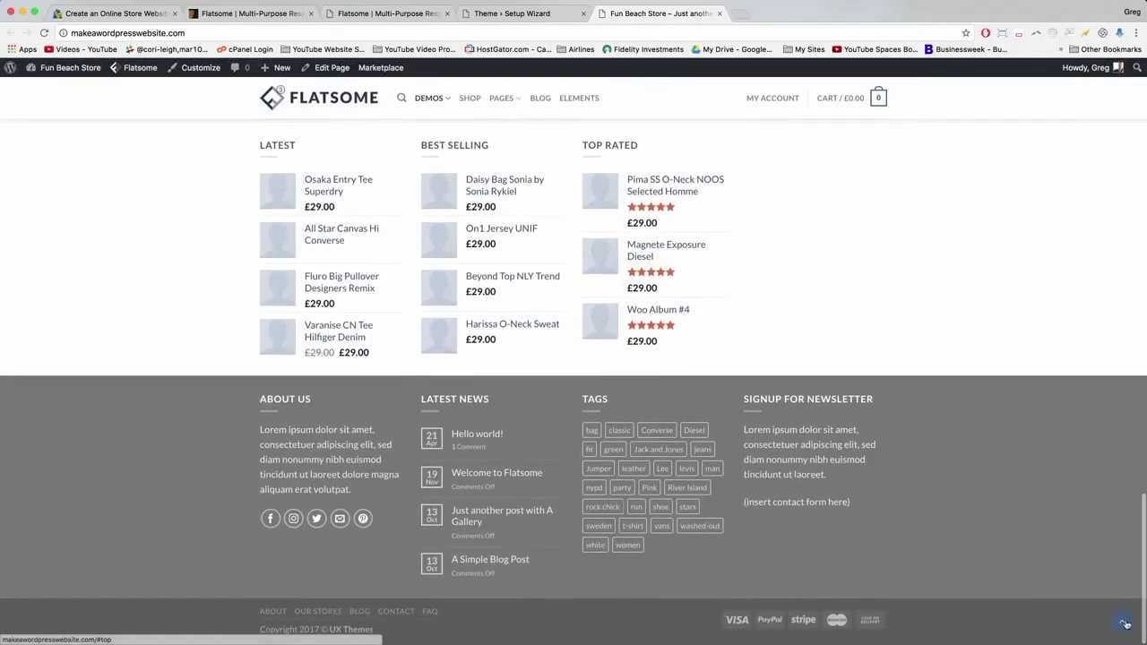
click(1123, 622)
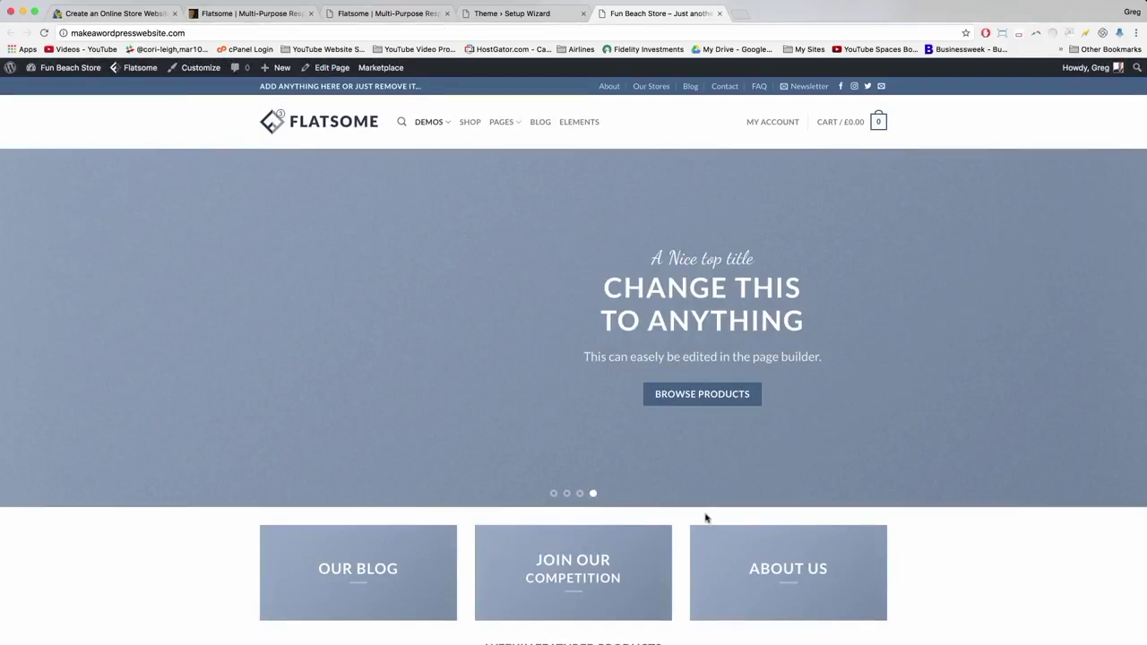
Step: Advance the home page banner slider through three slides
click(525, 14)
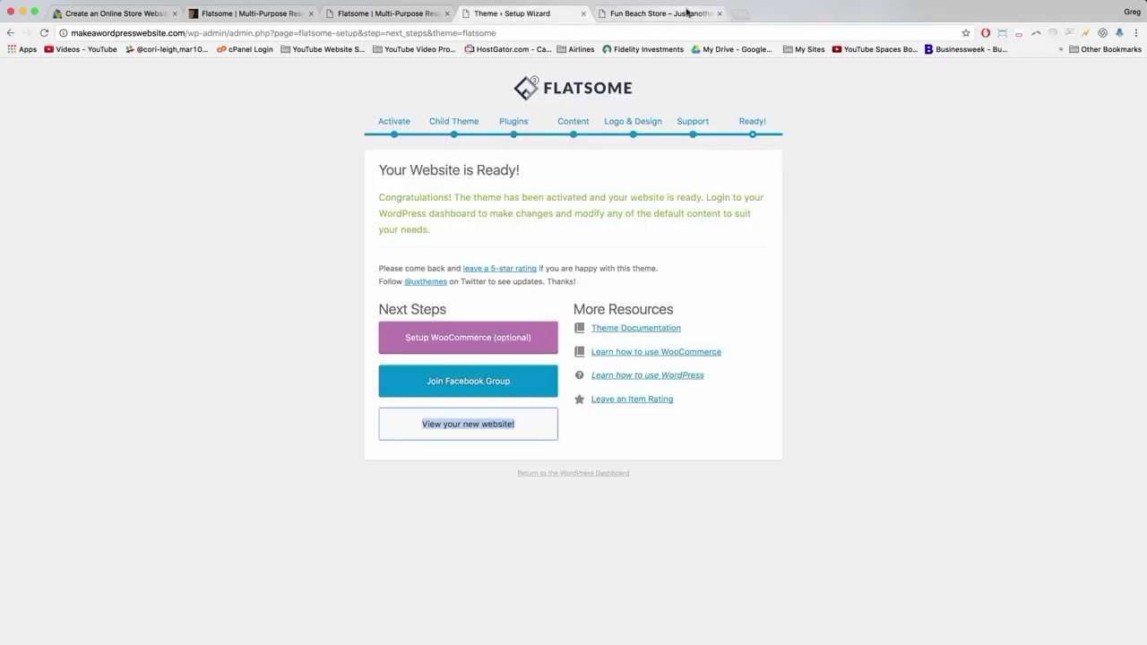
click(686, 13)
click(1113, 328)
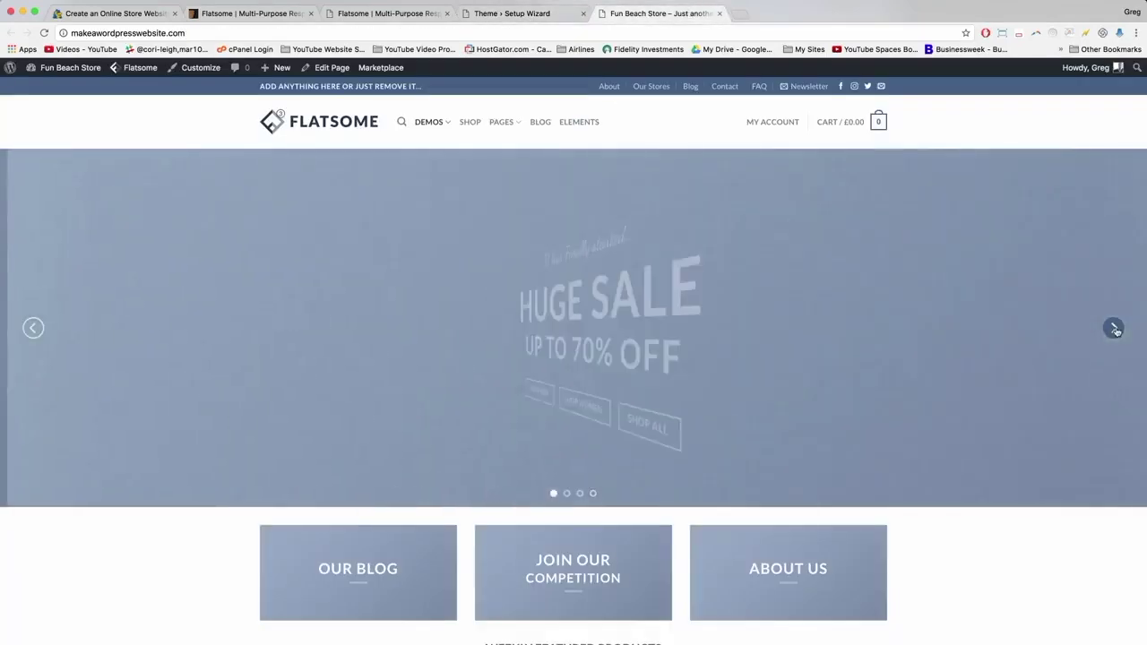
click(1112, 328)
click(1112, 327)
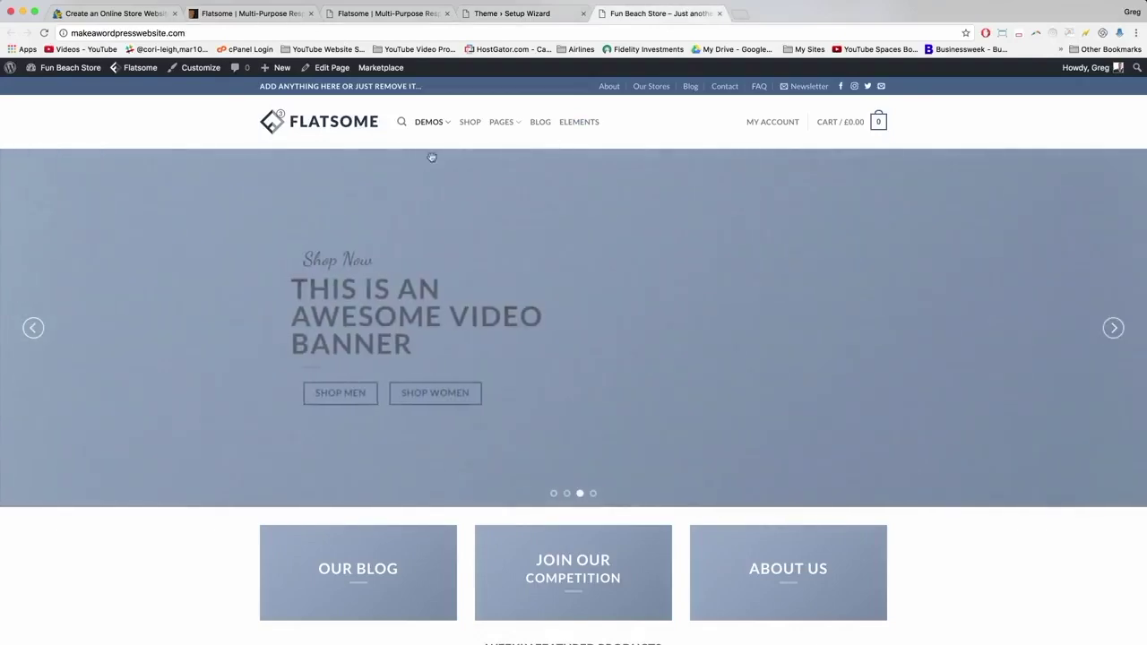
scroll(396, 275, down, 10)
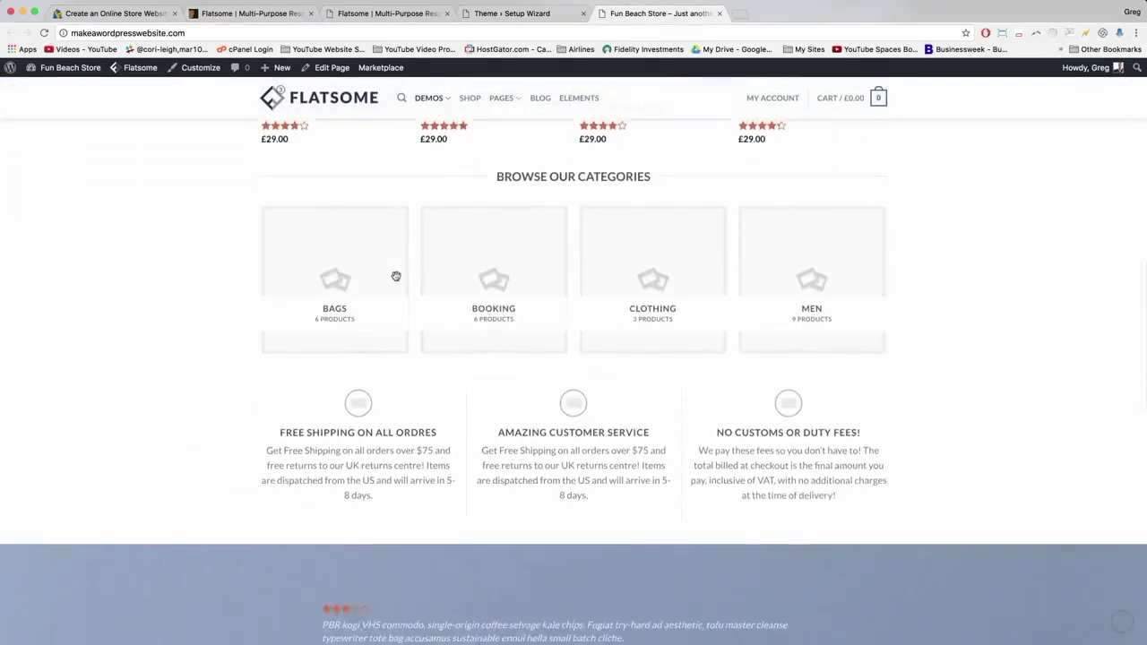
scroll(396, 275, up, 10)
Step: Browse the Cute Shop demo page from DEMOS, then return to the setup wizard
mouse_move(430, 126)
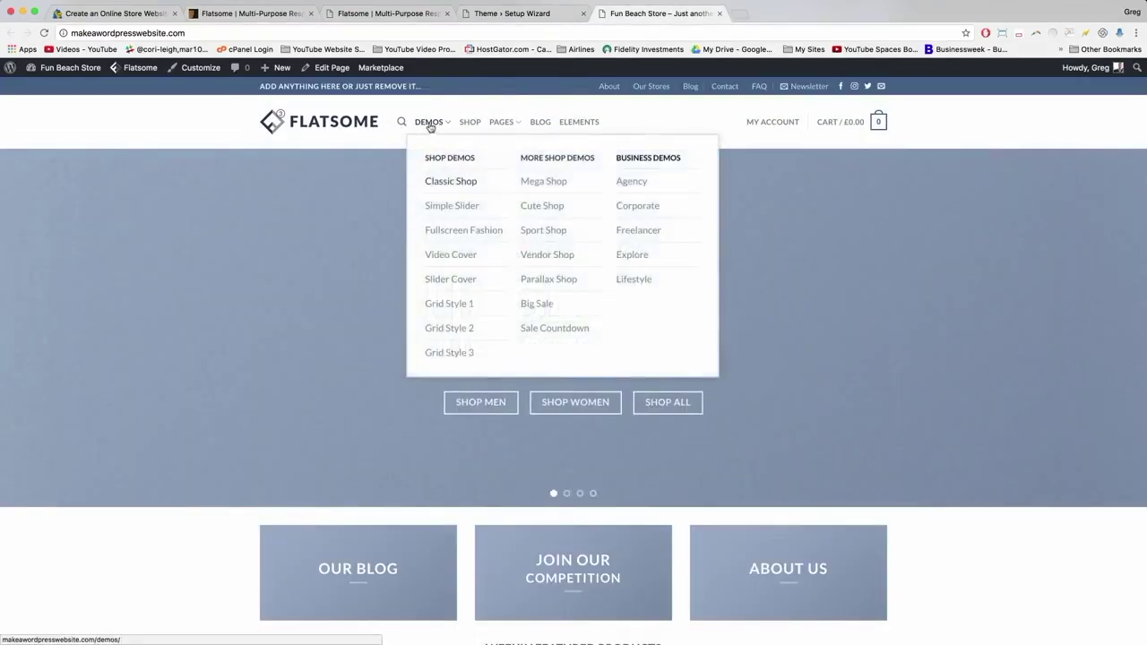
click(530, 213)
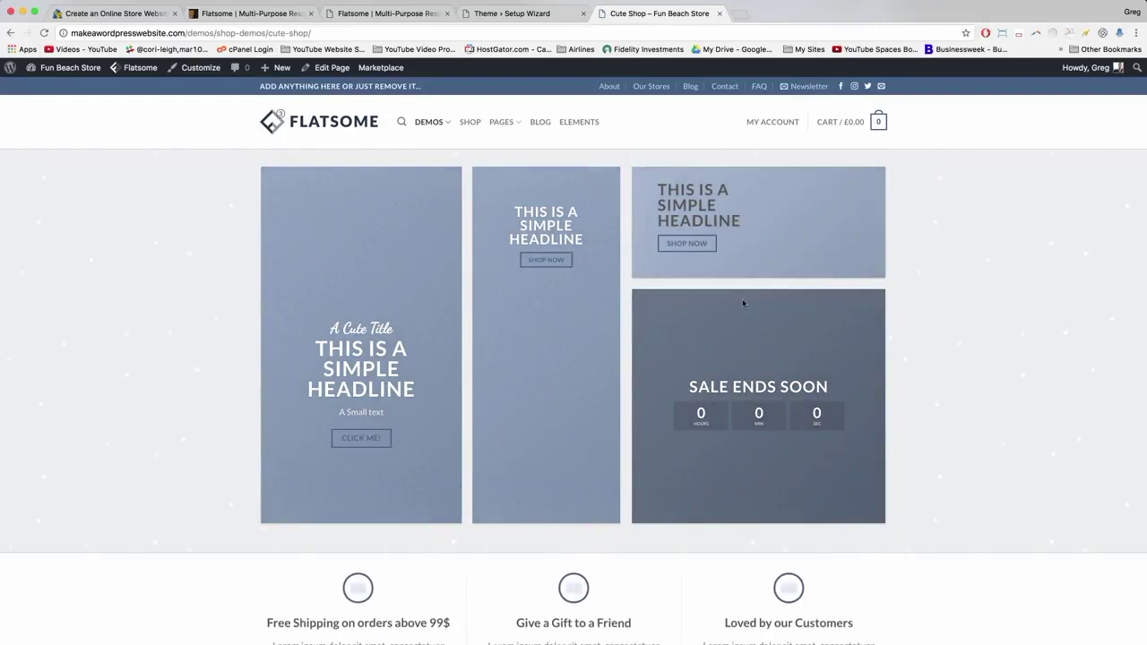
scroll(195, 292, down, 3)
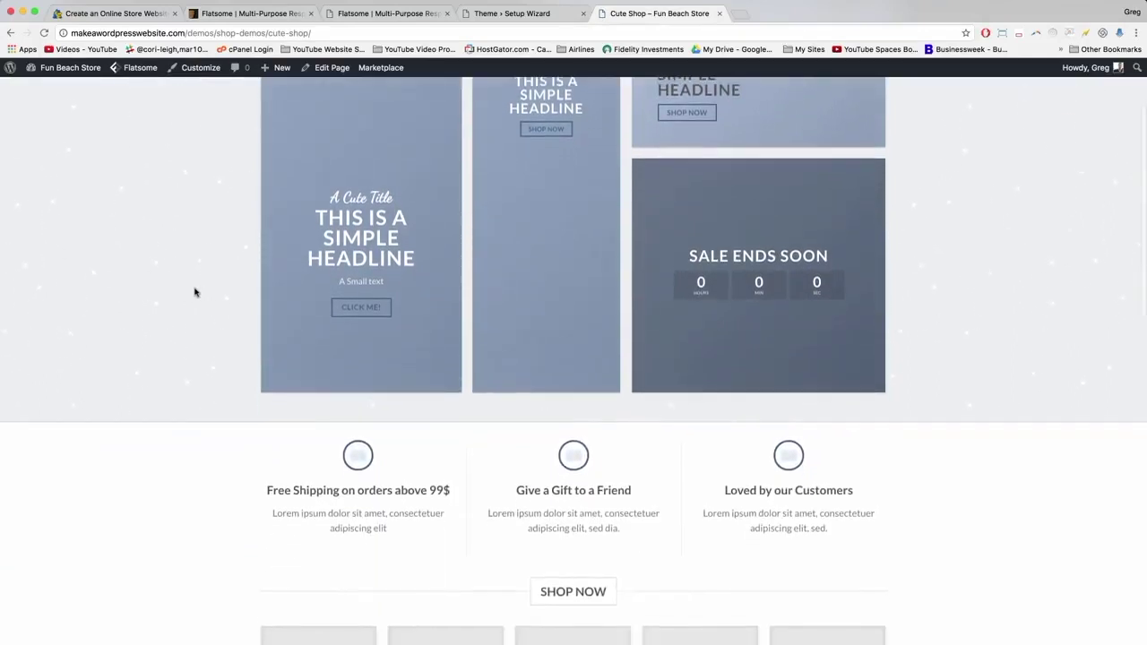
scroll(195, 293, down, 4)
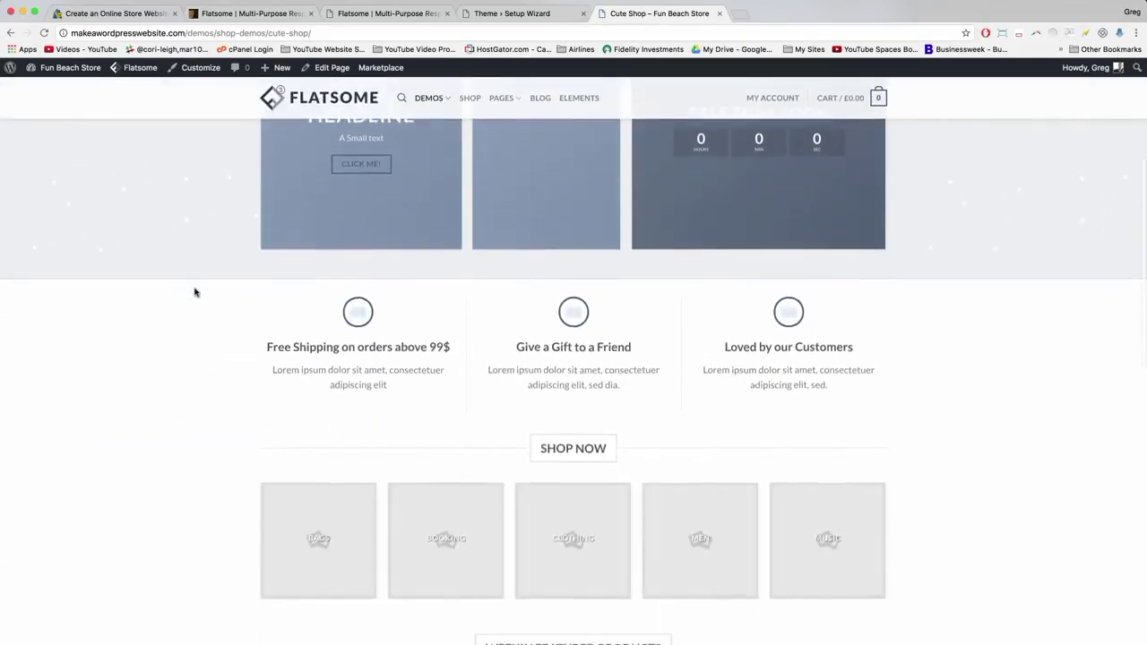
scroll(194, 292, down, 2)
scroll(194, 292, down, 15)
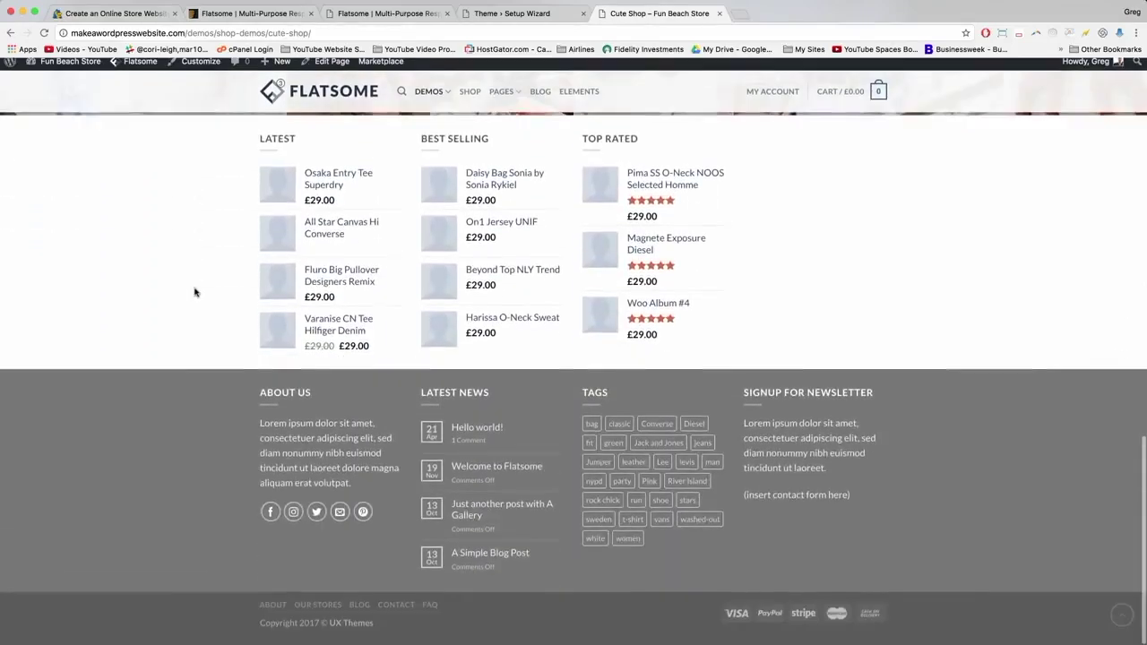
key(Home)
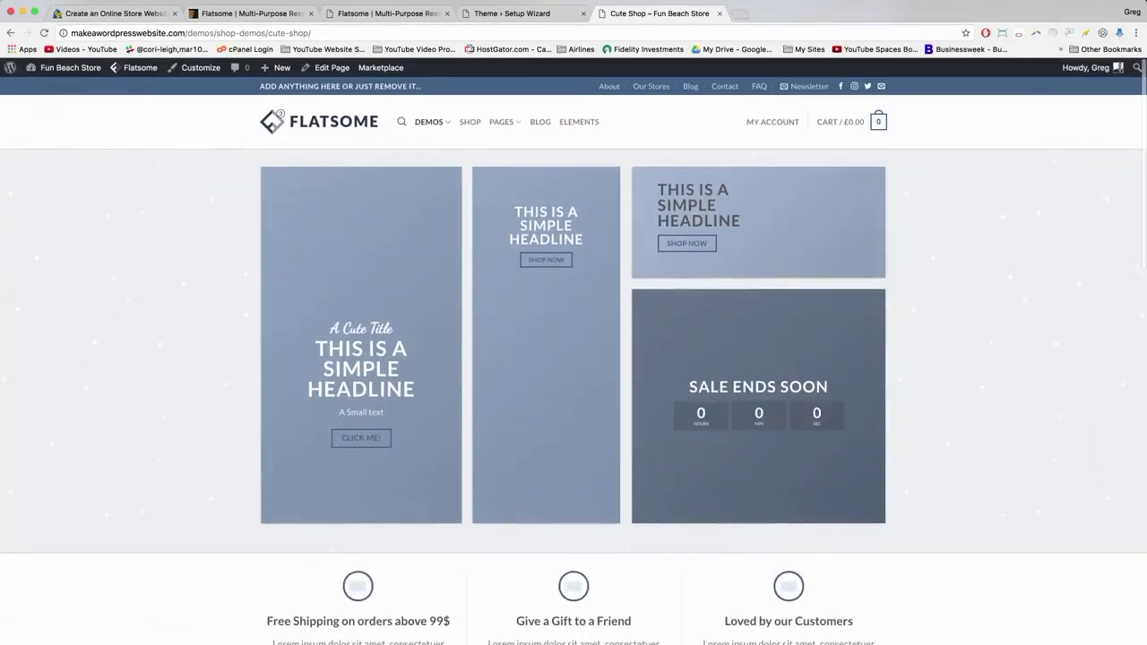
click(532, 14)
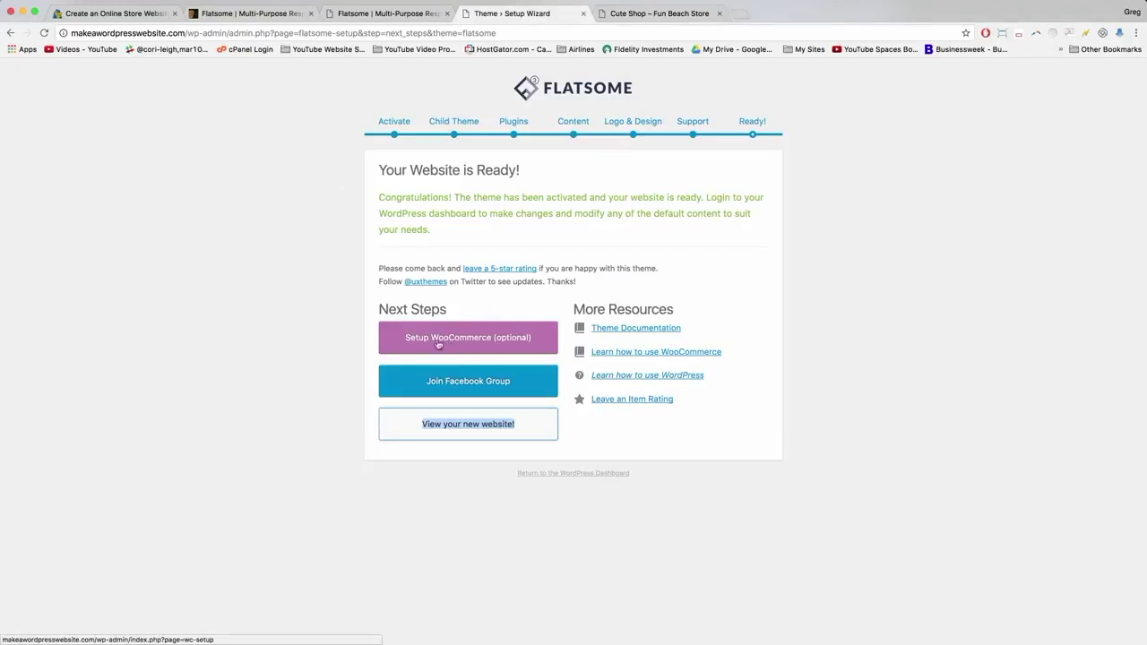
Step: Start the optional WooCommerce setup wizard and begin it with Let's go!
click(461, 345)
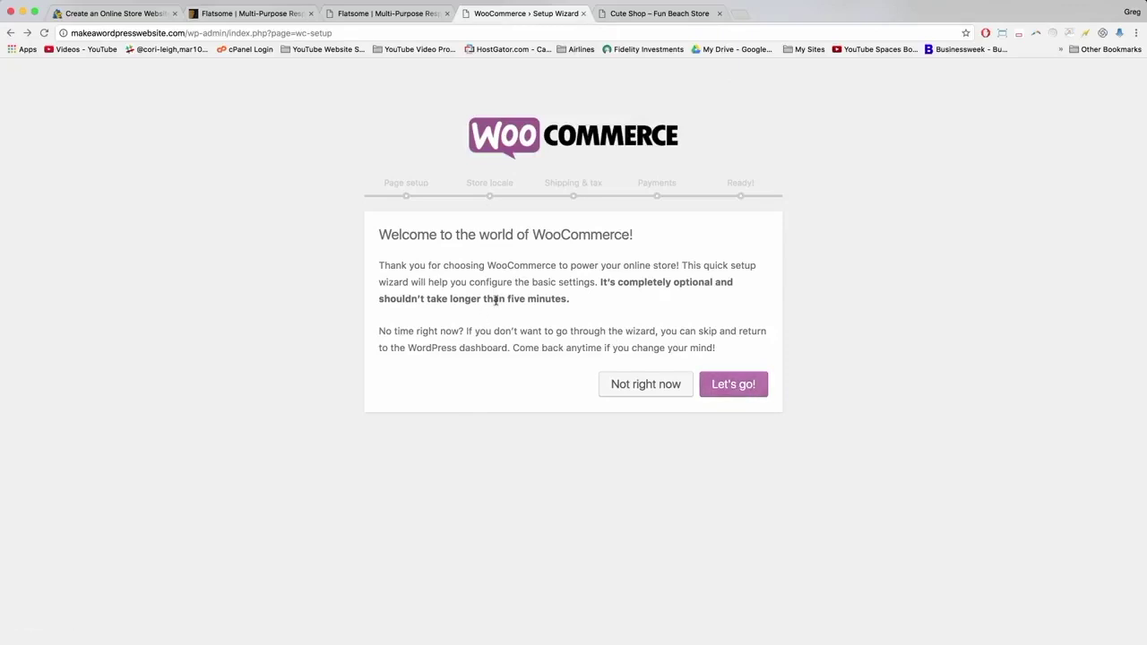
drag(492, 297, 573, 300)
click(619, 310)
click(728, 385)
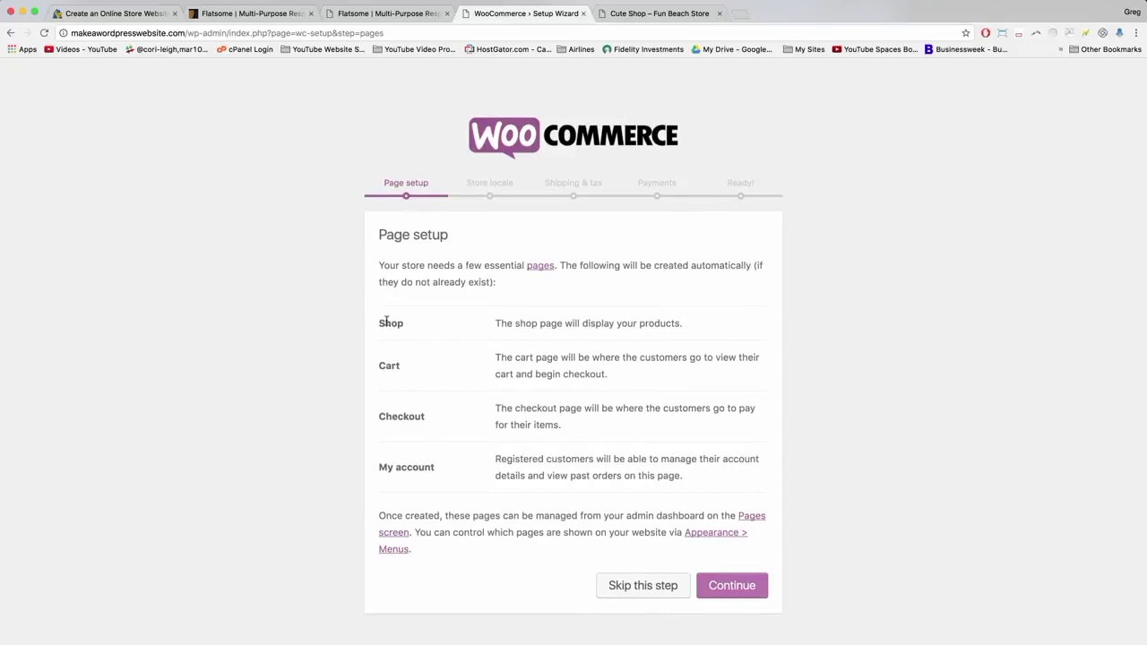
Step: Review the Shop, Cart, Checkout and My account pages and accept Page setup
double_click(386, 322)
double_click(391, 363)
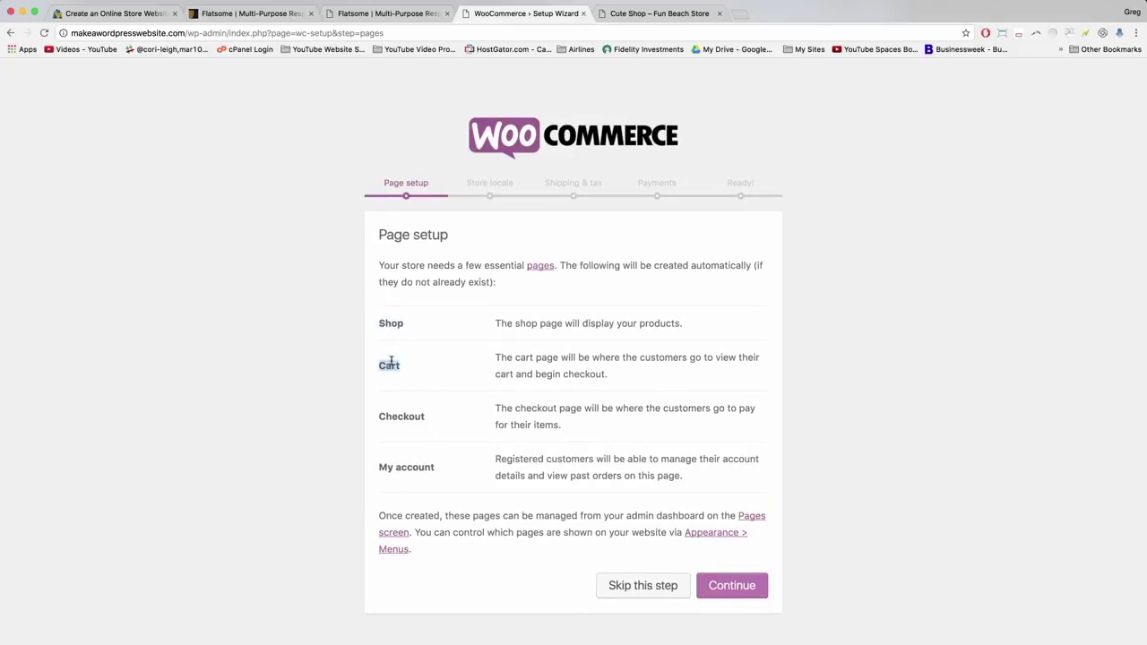
double_click(395, 414)
double_click(411, 465)
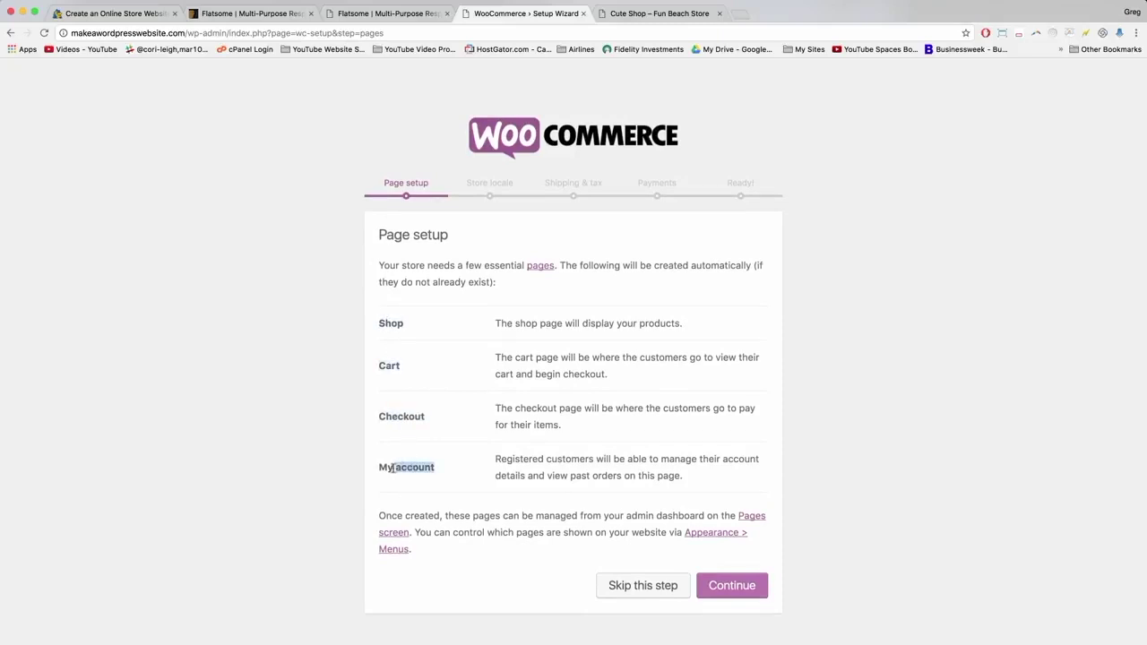
double_click(386, 467)
double_click(400, 469)
click(421, 469)
drag(442, 466, 362, 315)
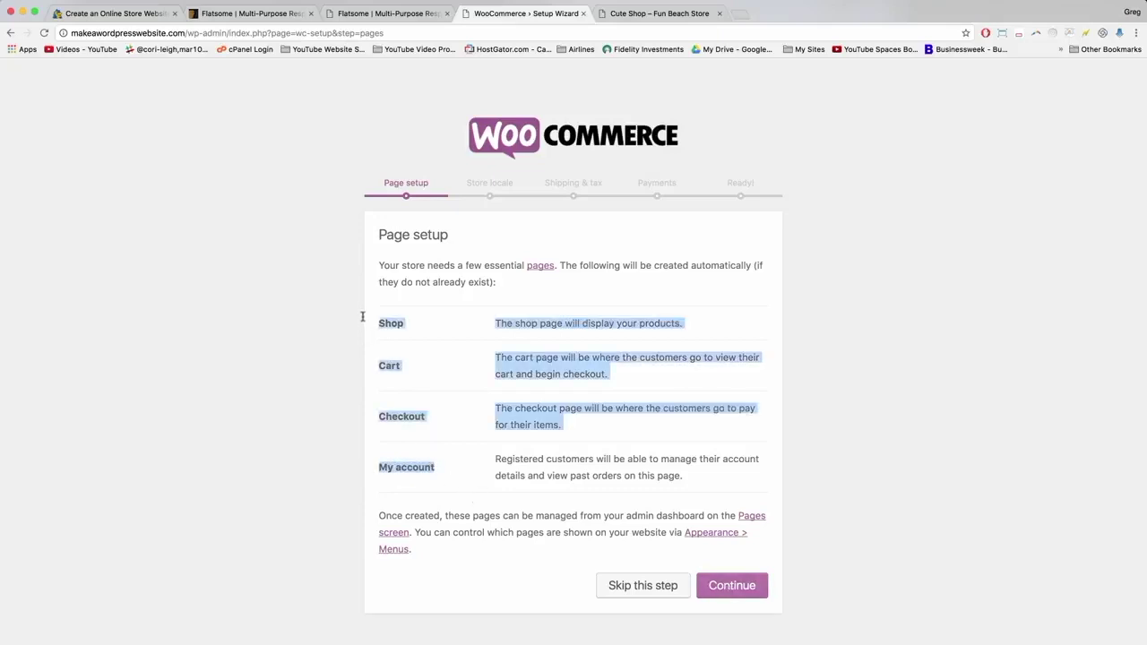
click(407, 325)
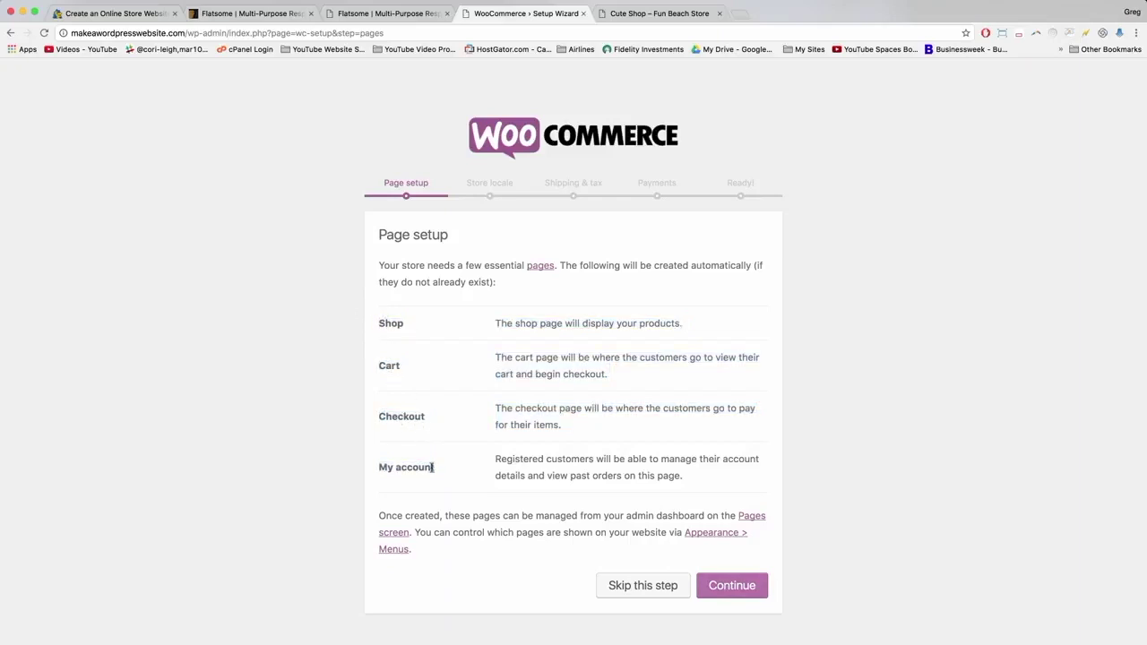
drag(438, 473, 381, 470)
click(438, 473)
click(733, 586)
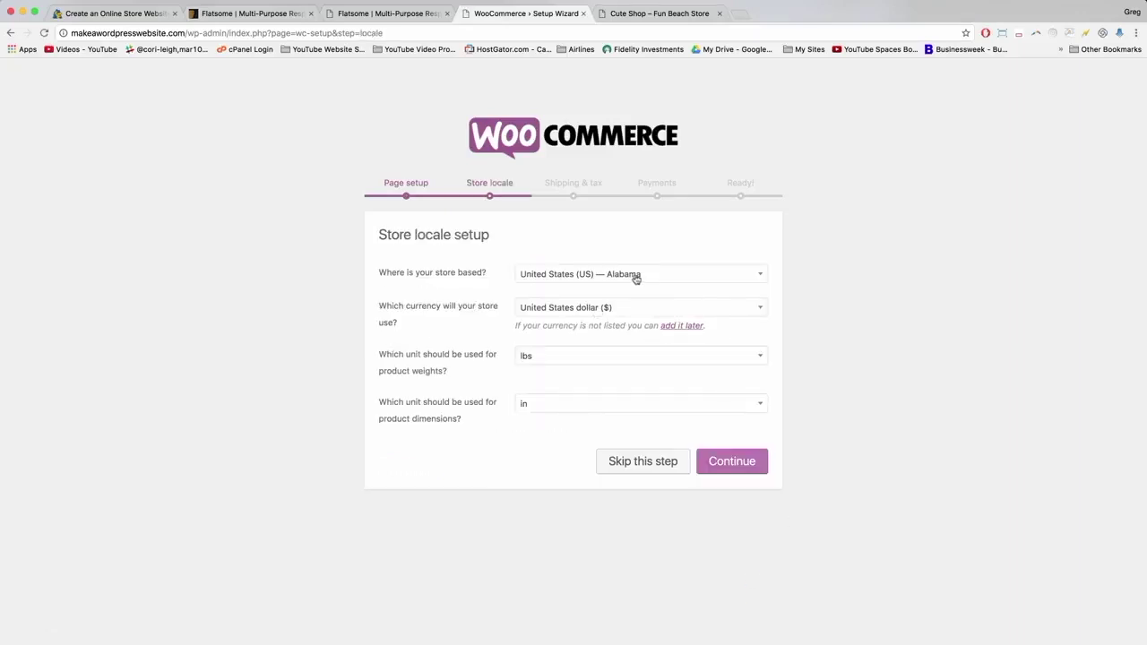
Step: Set store location to United States (US) — New York, keep US dollar, and accept Shipping & Tax
click(635, 278)
scroll(640, 378, down, 5)
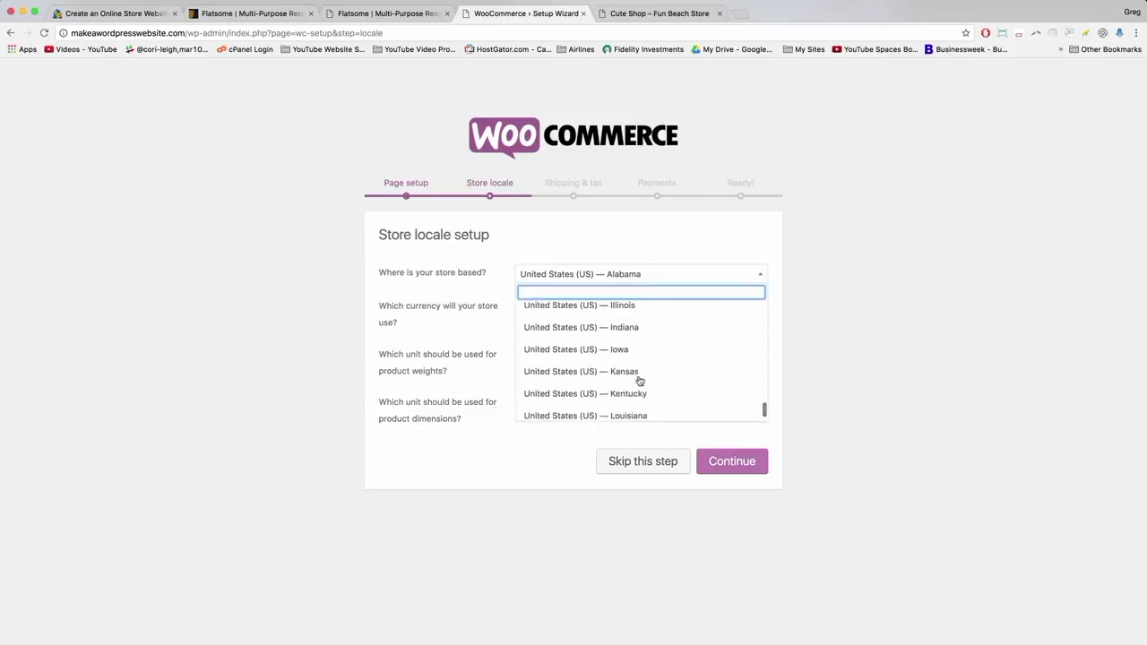
scroll(639, 378, down, 5)
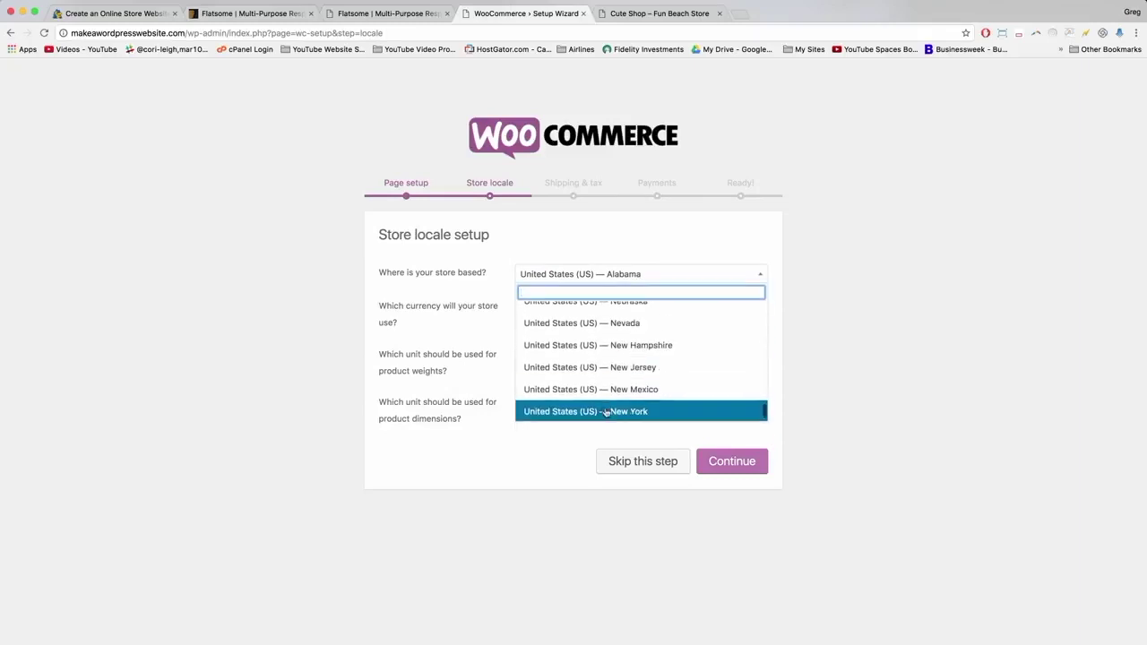
click(606, 411)
click(602, 308)
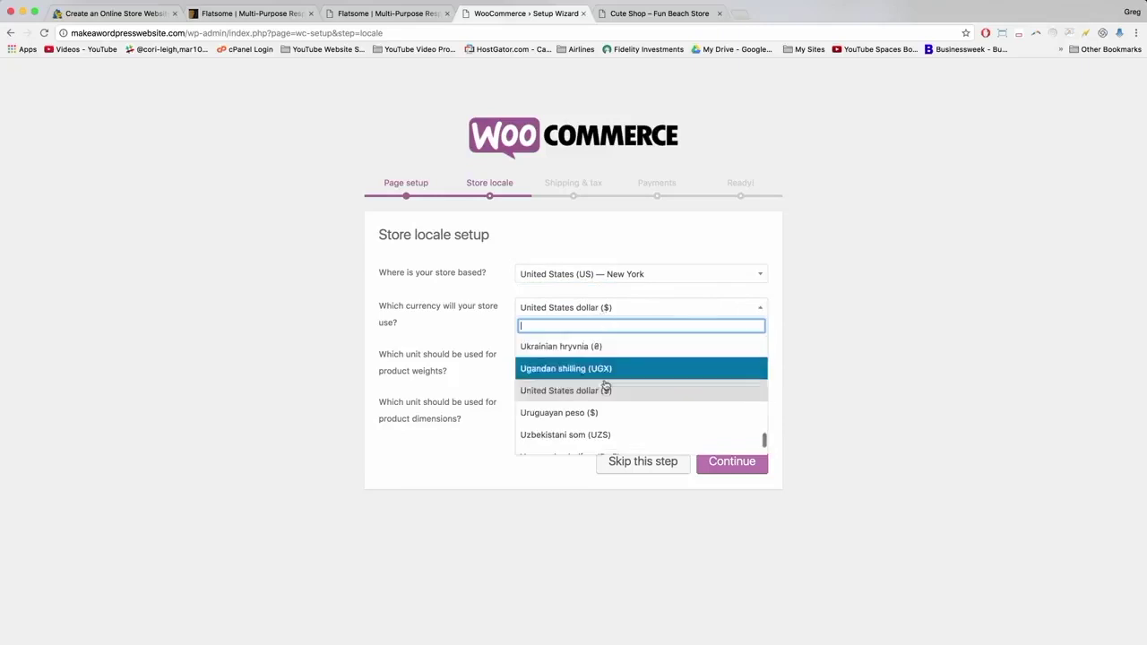
scroll(605, 387, down, 5)
scroll(606, 408, up, 8)
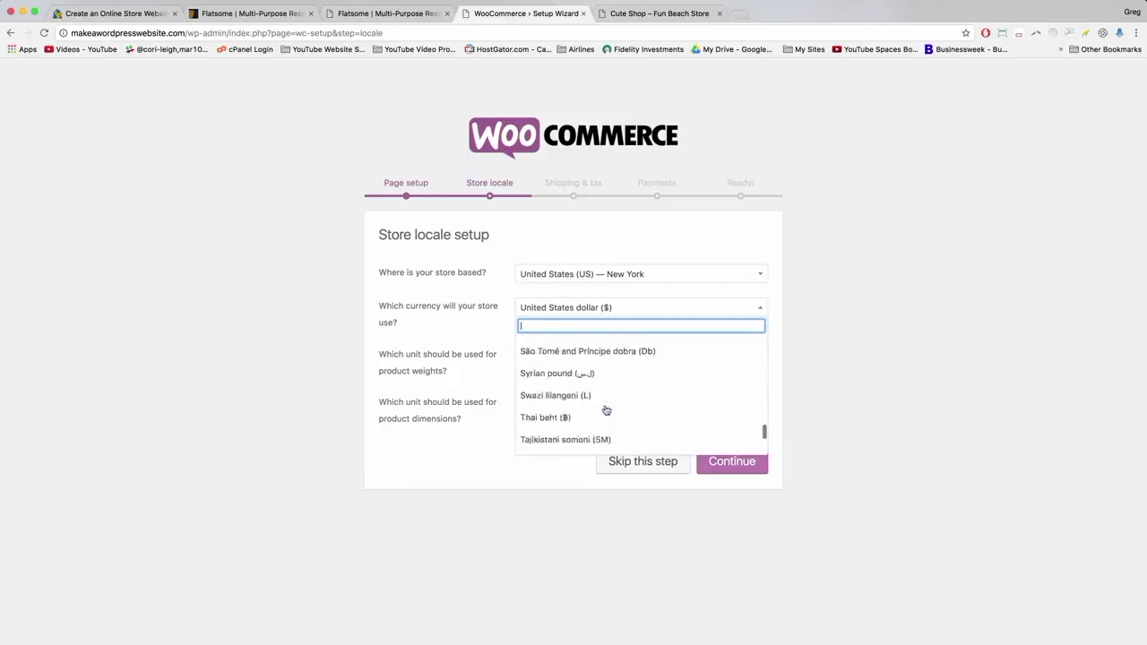
scroll(606, 410, up, 8)
click(466, 334)
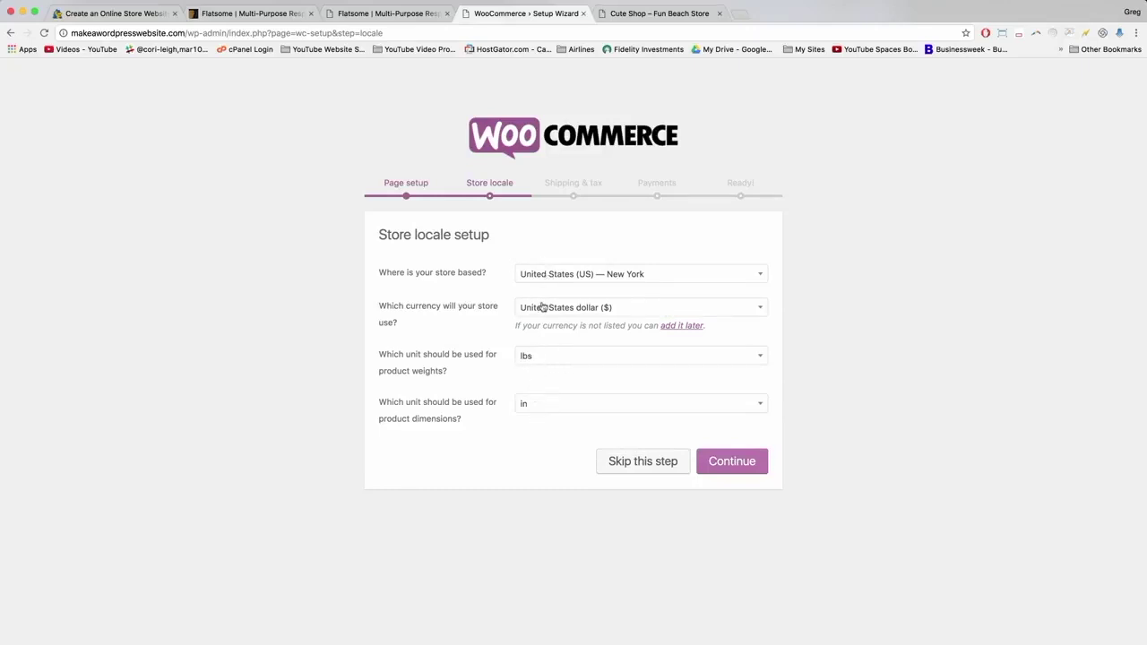
click(725, 461)
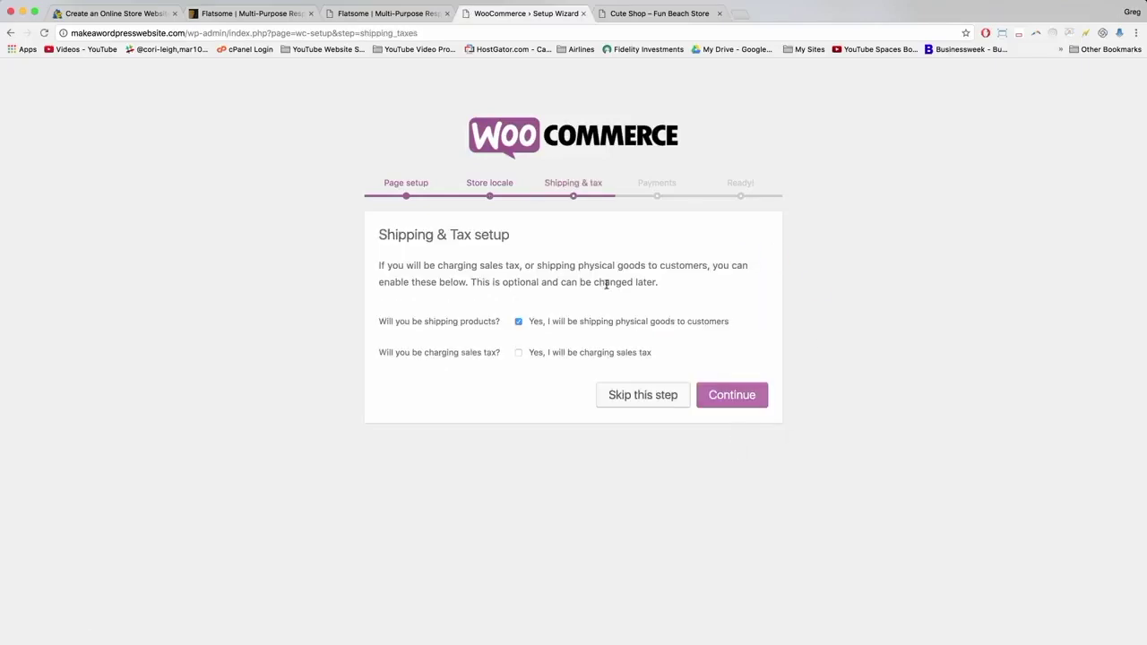
click(730, 400)
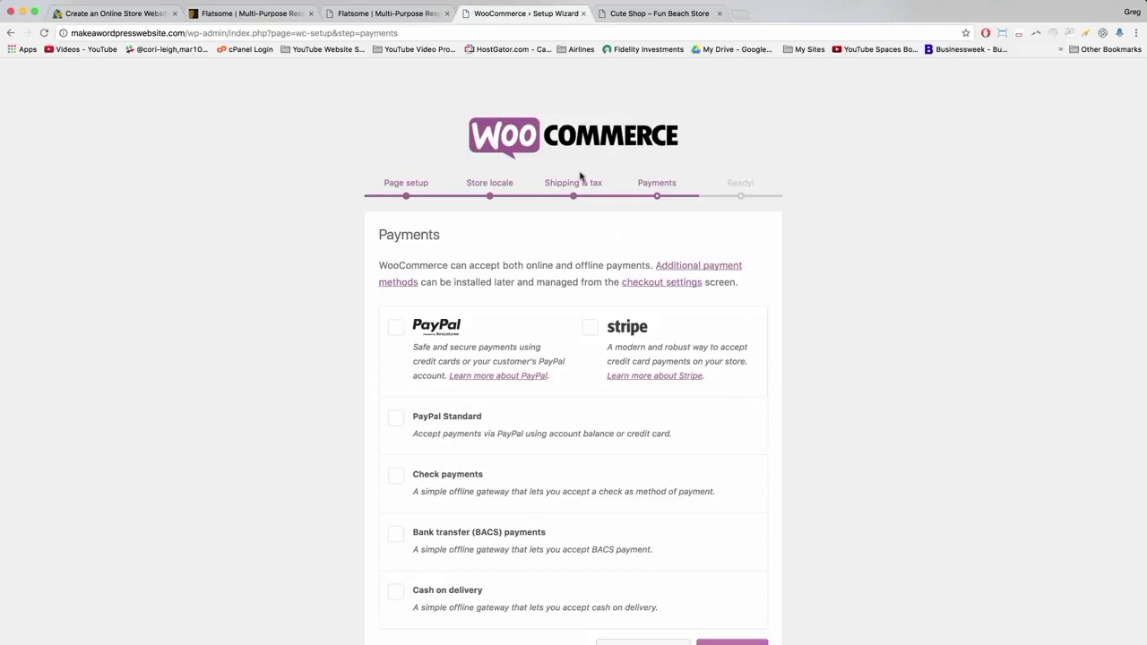
Step: Enable Stripe, PayPal Standard, Check payments, BACS and Cash on delivery
scroll(654, 179, down, 2)
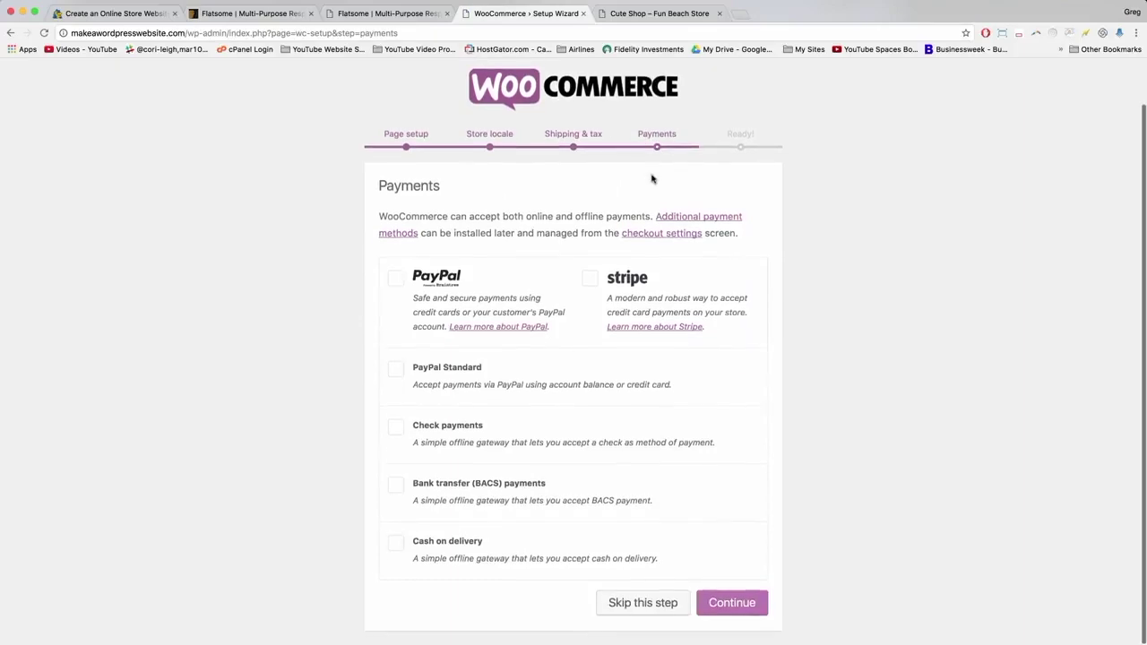
scroll(652, 179, up, 2)
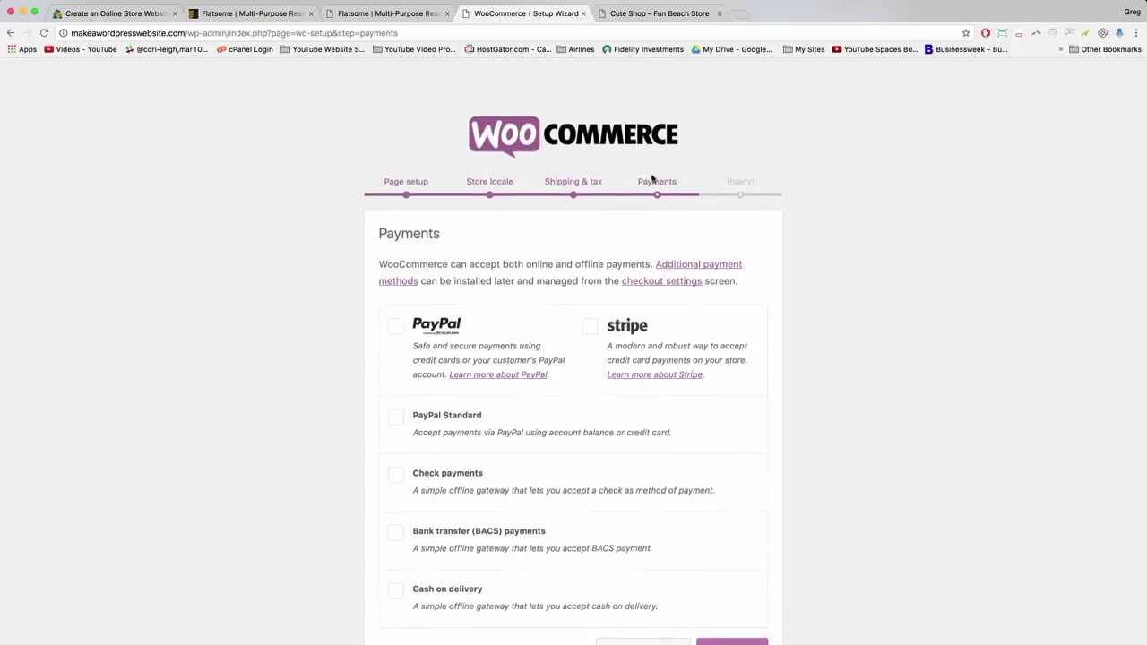
scroll(654, 179, down, 2)
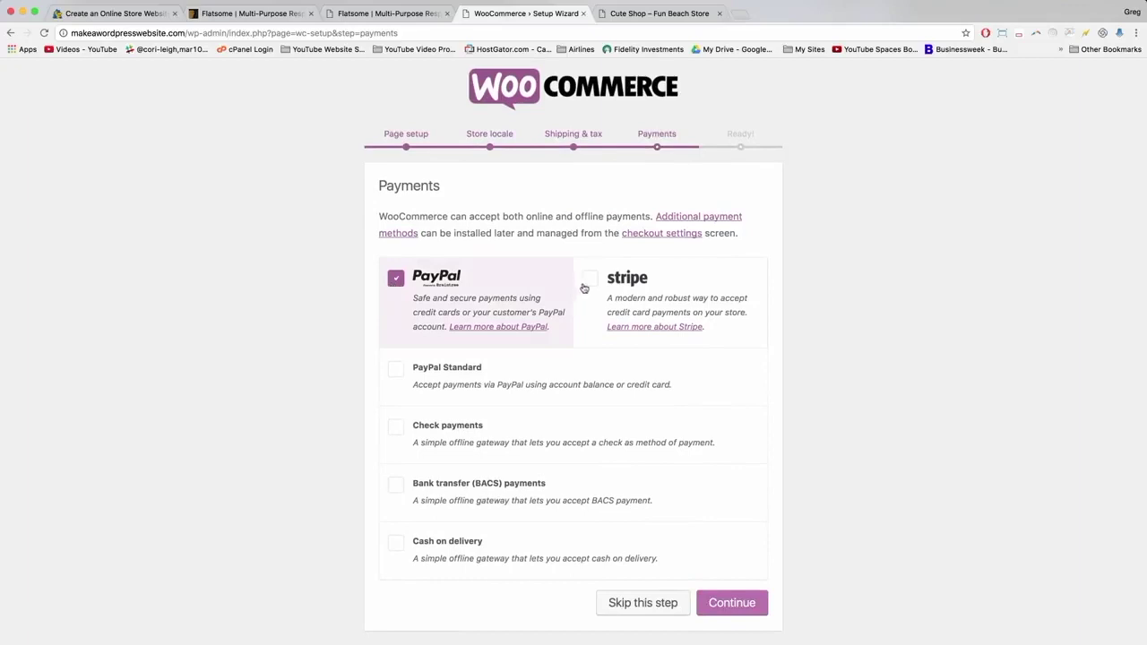
click(588, 285)
click(396, 371)
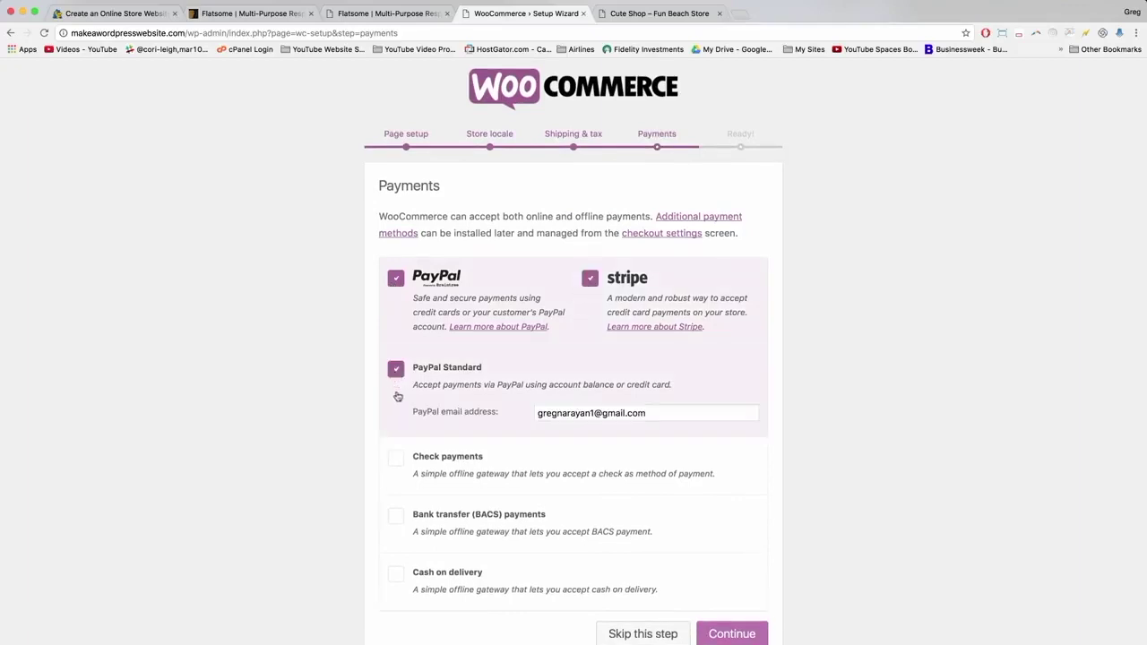
click(396, 459)
click(396, 516)
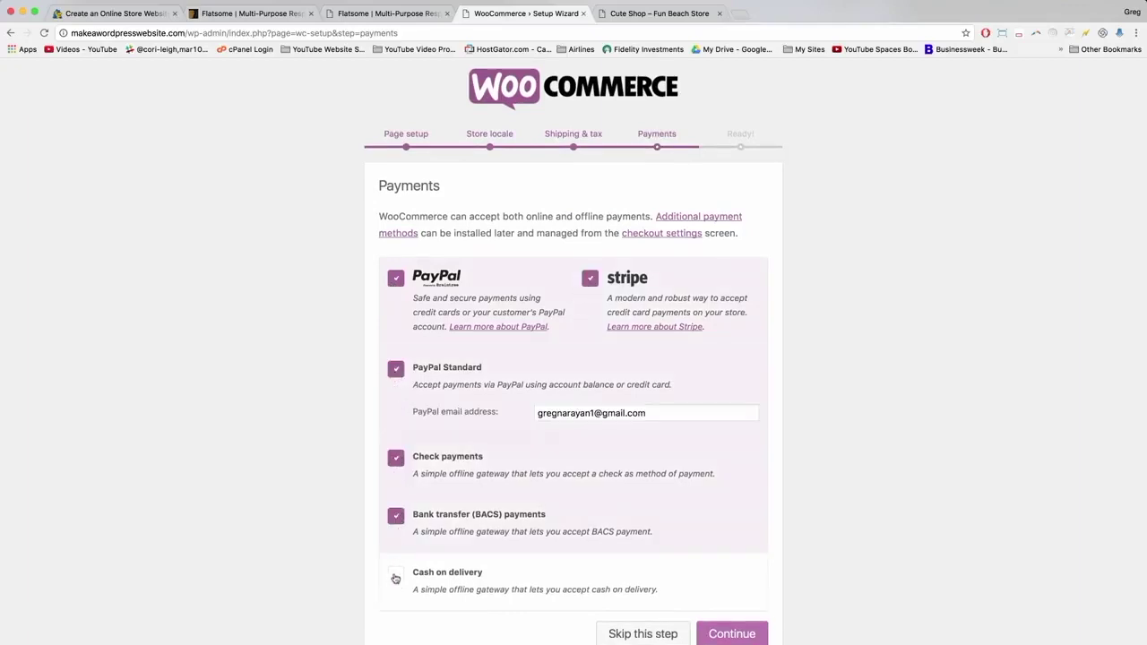
click(396, 579)
Step: Replace the PayPal Standard email with the store's business address, keeping Check payments enabled
scroll(436, 358, down, 1)
scroll(437, 358, down, 1)
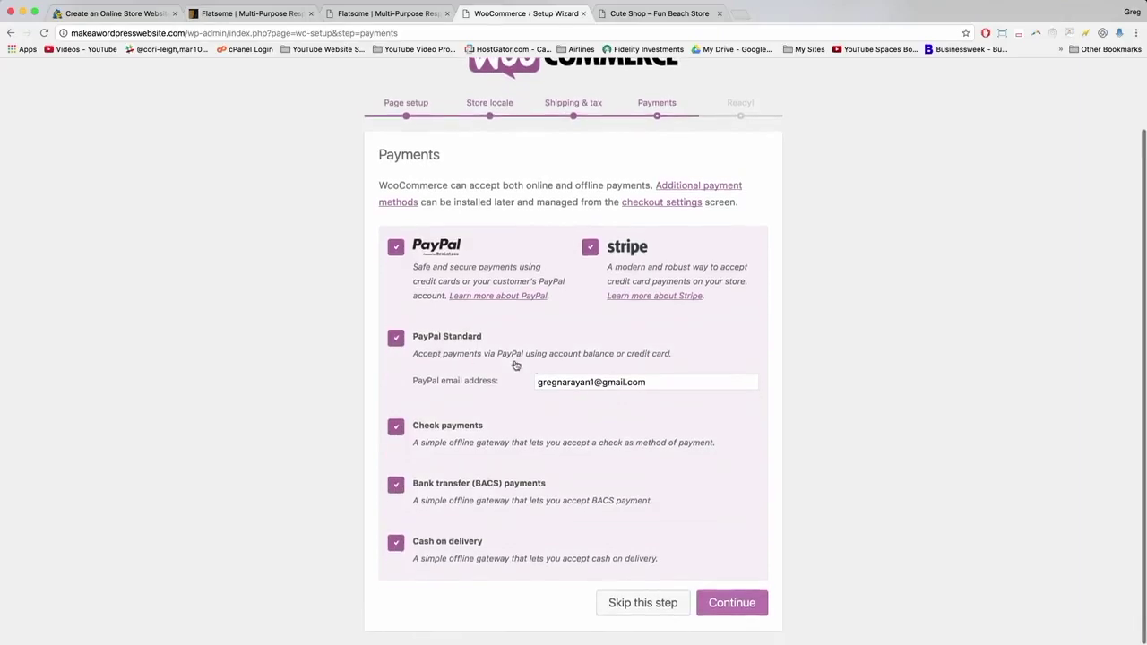
triple_click(550, 381)
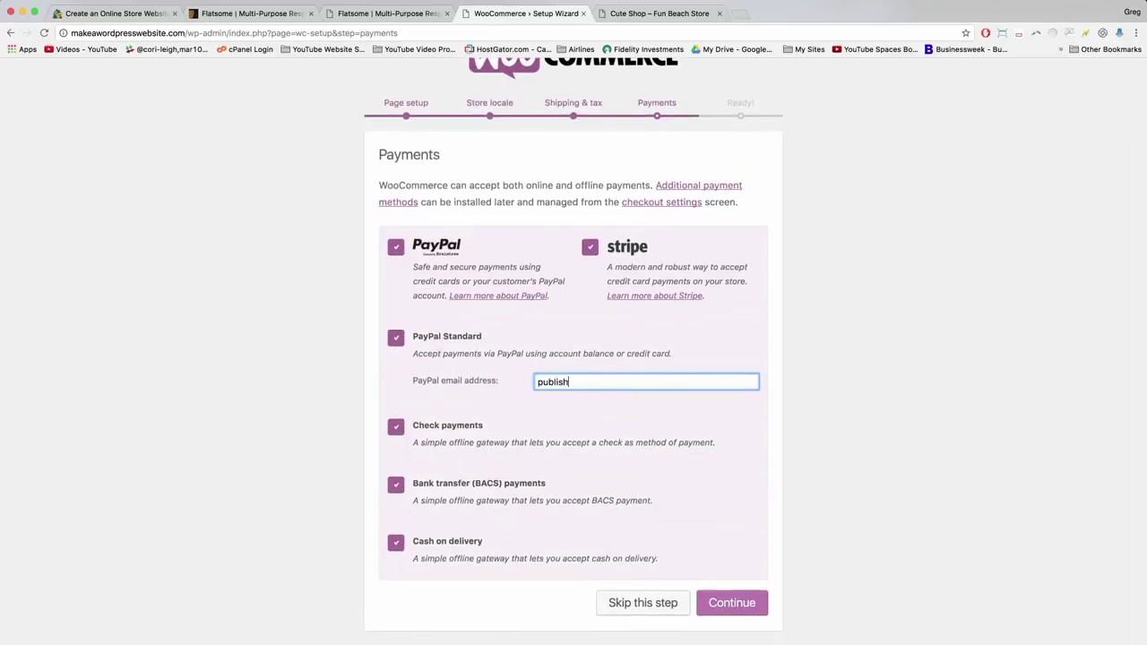
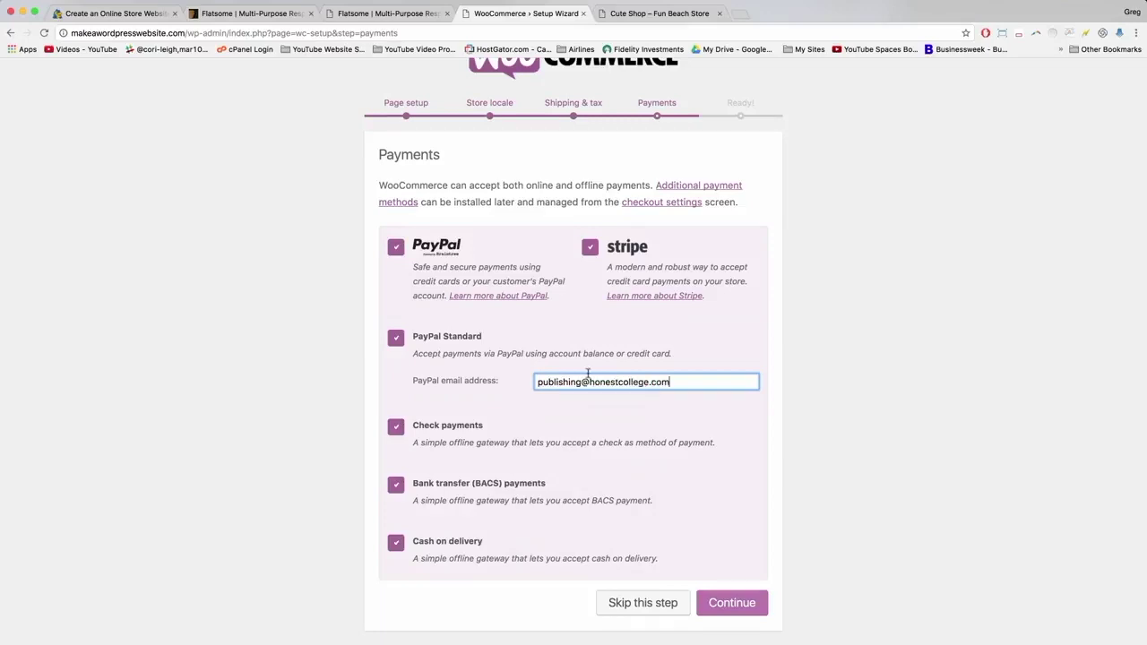
click(620, 414)
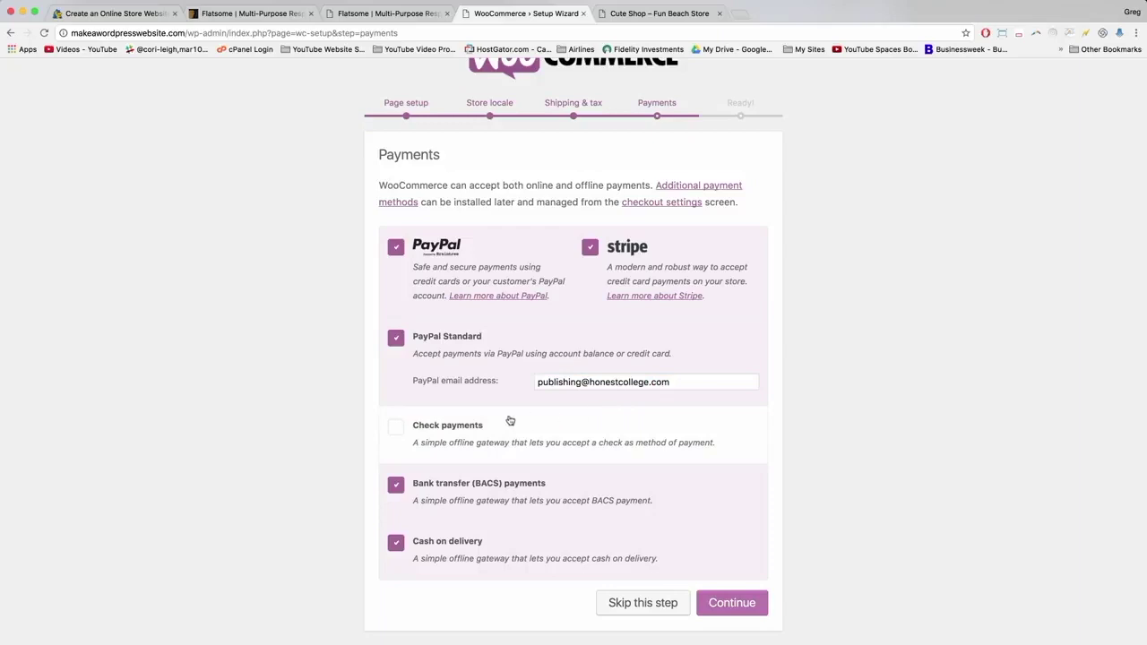
click(399, 434)
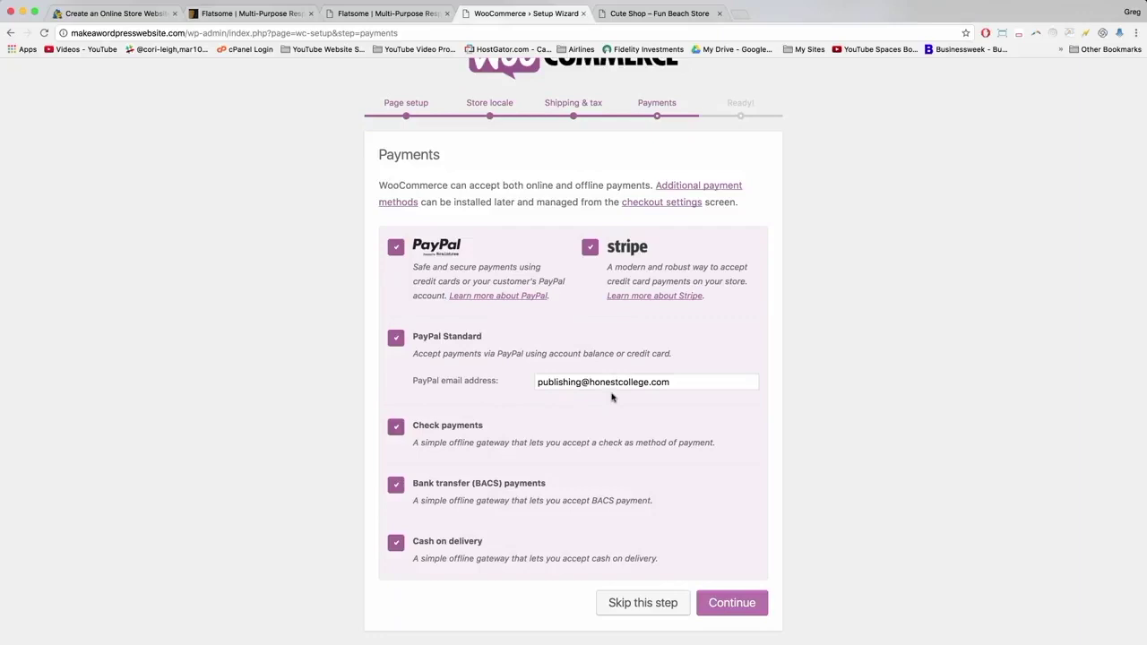
Step: Finish store setup by continuing past Payments, declining usage tracking, and starting the first product
click(736, 605)
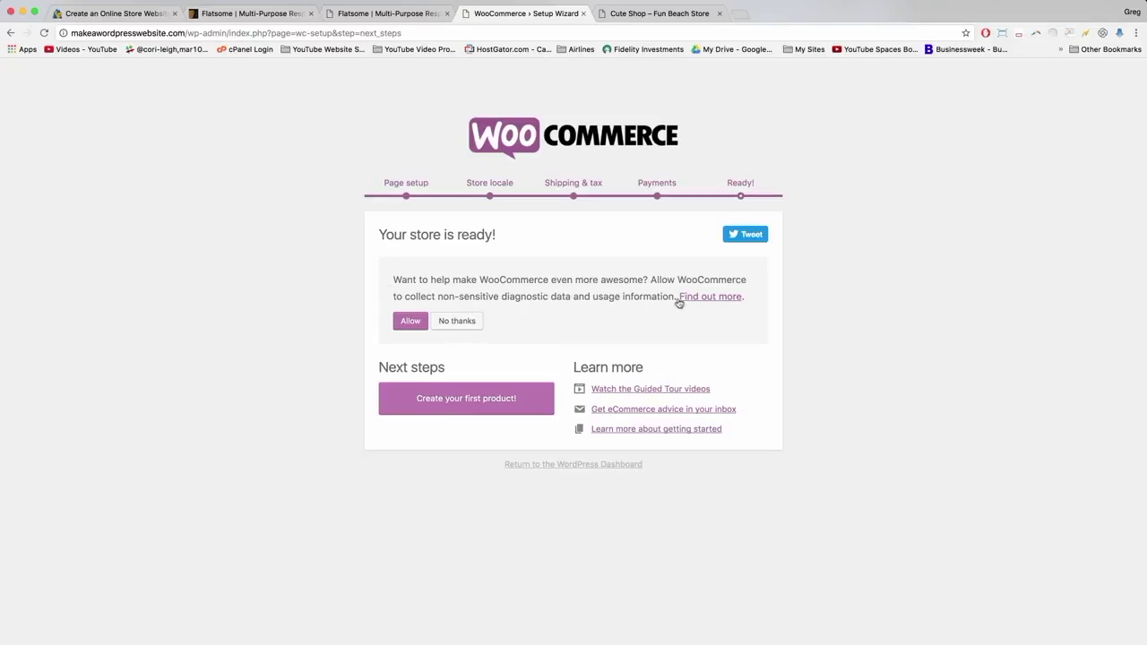
click(450, 325)
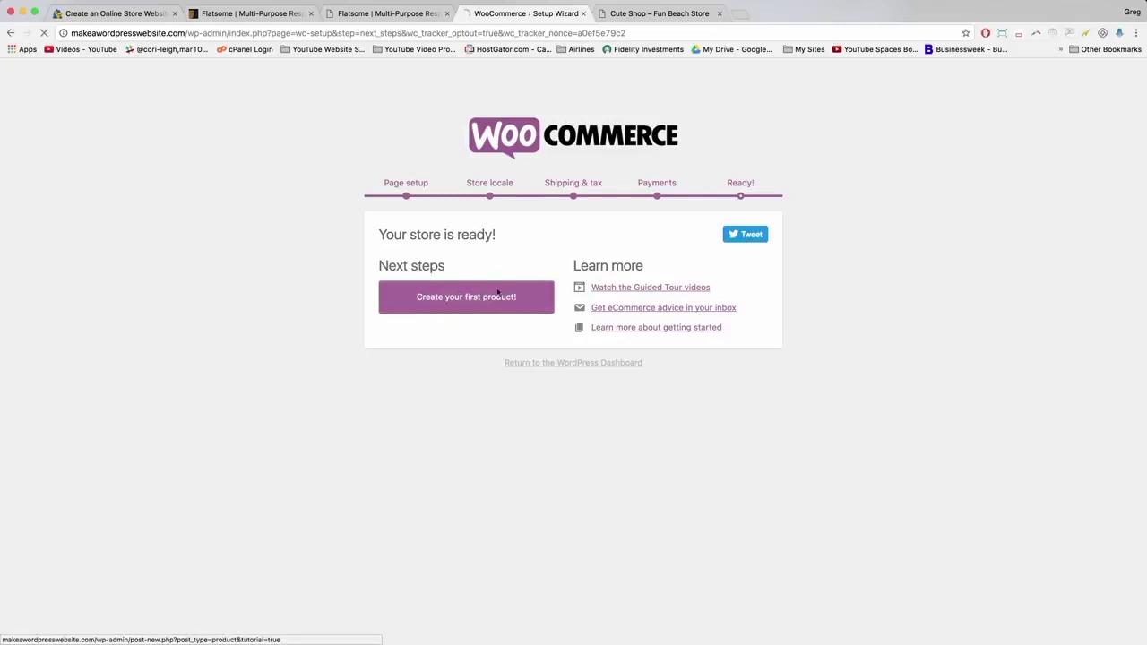
click(464, 303)
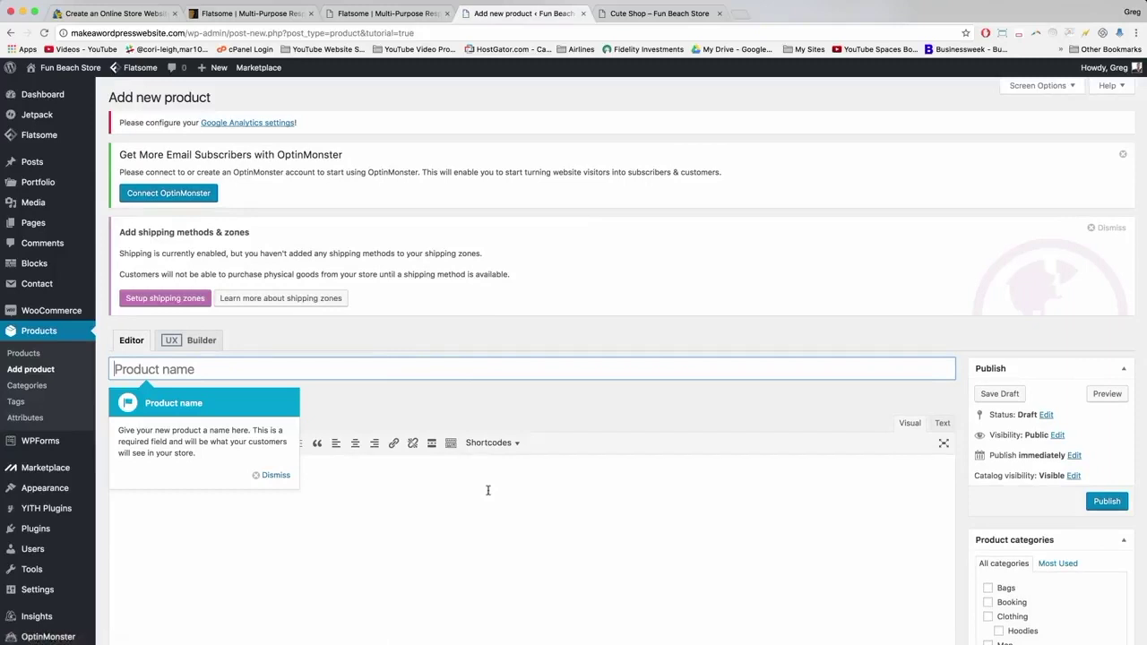
Step: Dismiss the product name, description and product-type tour tips, then return to the Dear Blogger article
scroll(488, 490, down, 2)
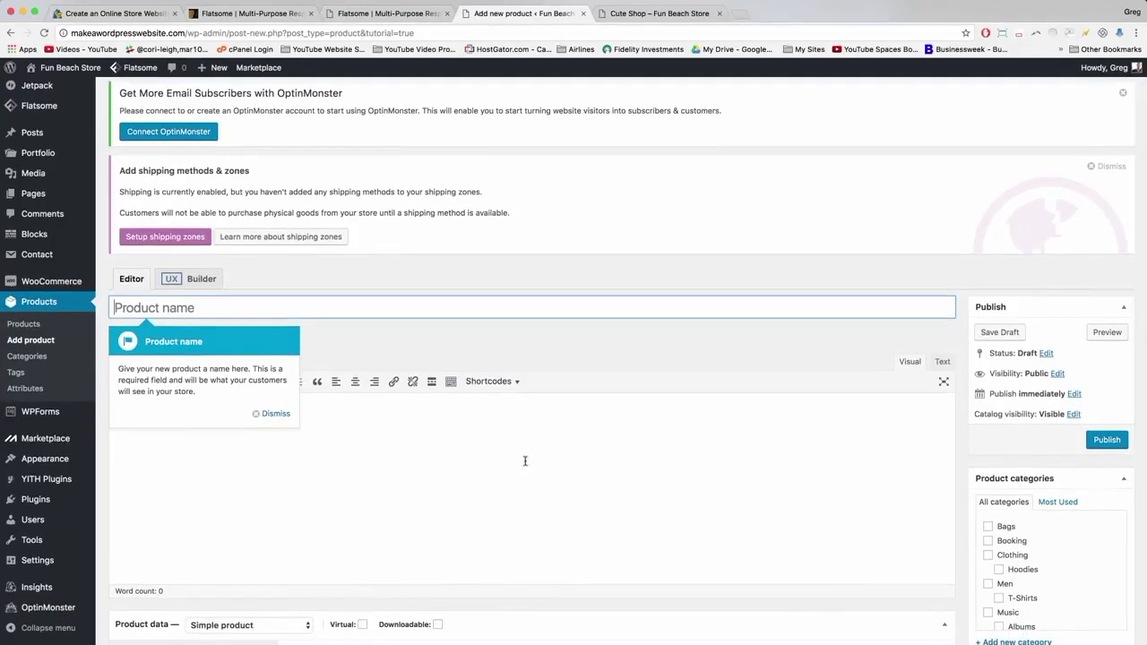
scroll(524, 460, down, 3)
scroll(525, 459, up, 1)
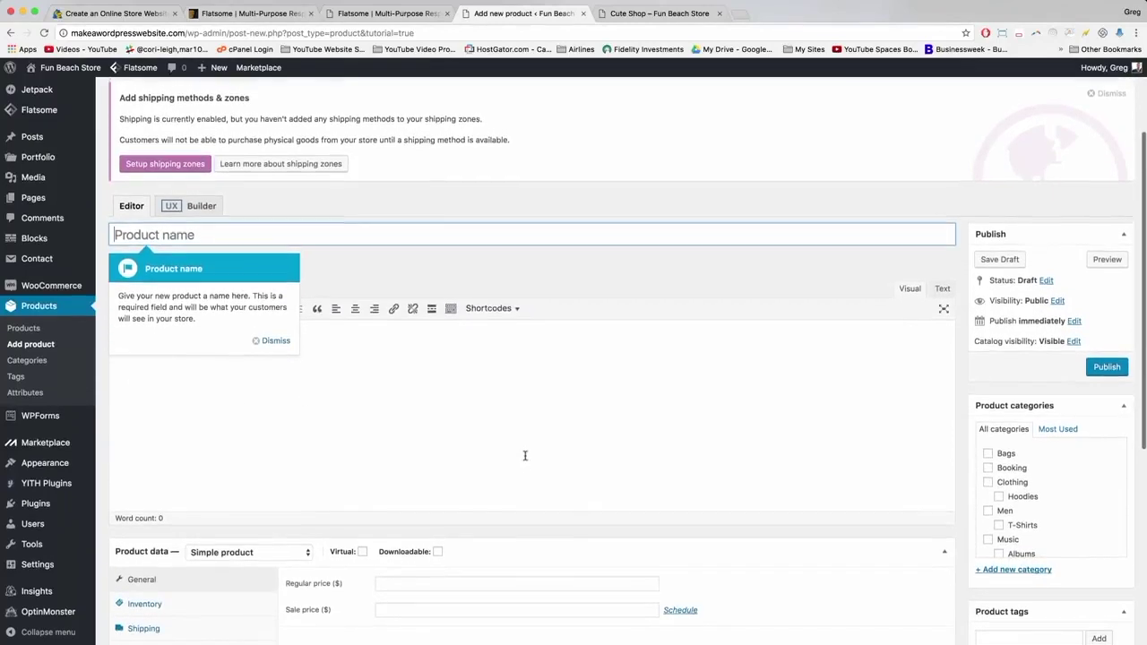
click(268, 344)
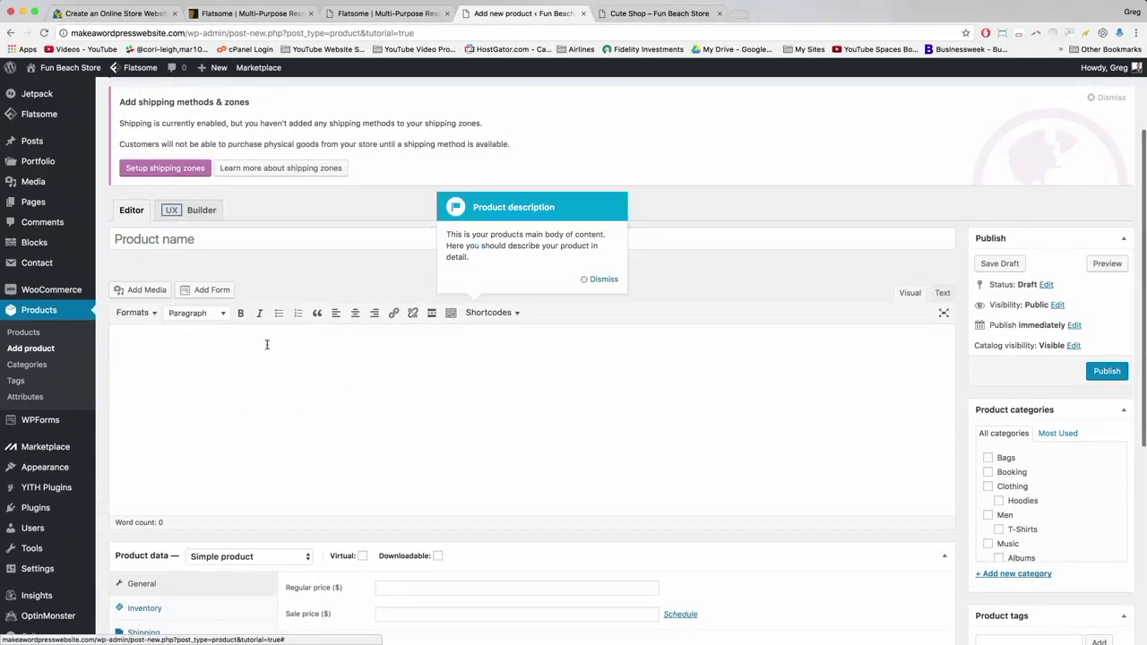
click(600, 278)
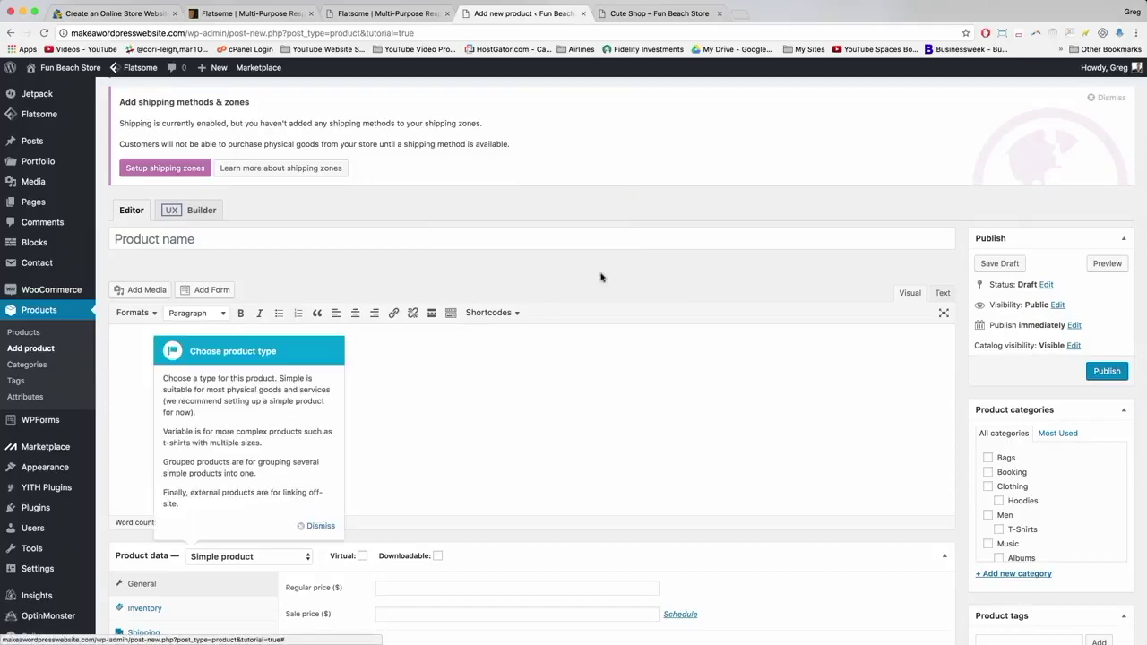
click(333, 528)
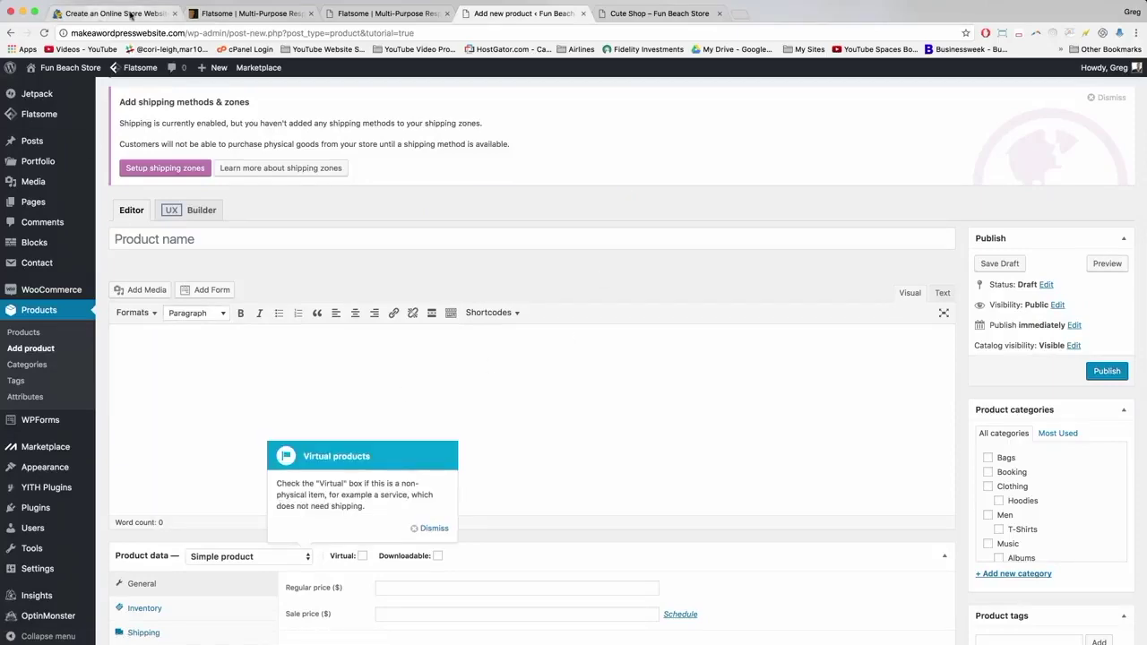
click(133, 15)
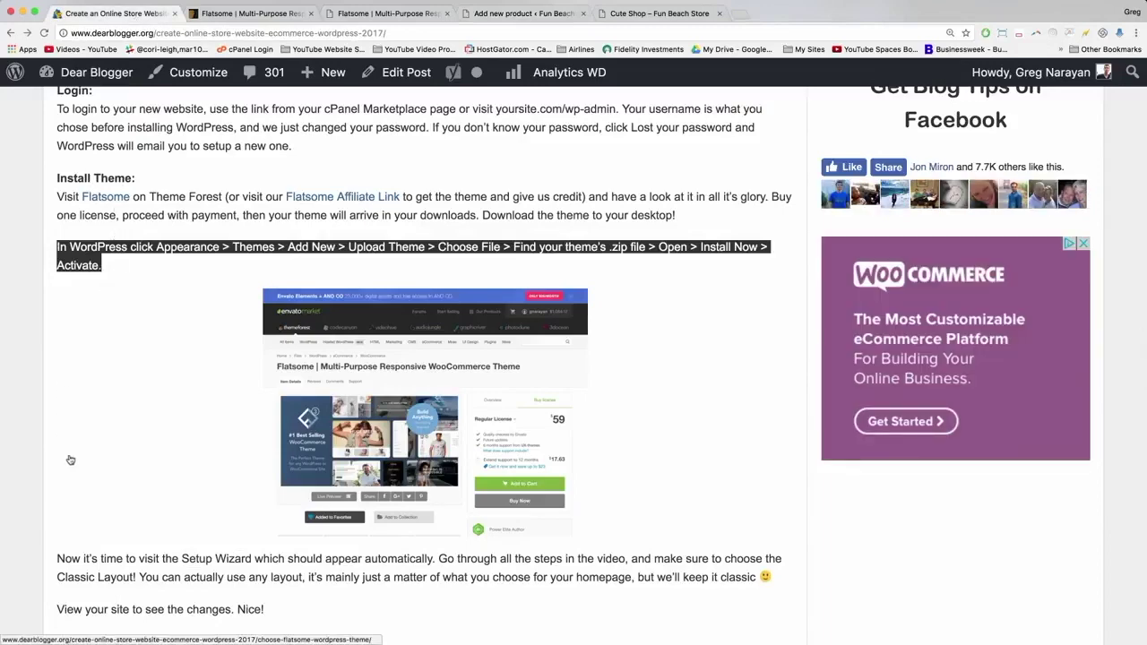
click(114, 579)
scroll(114, 579, down, 5)
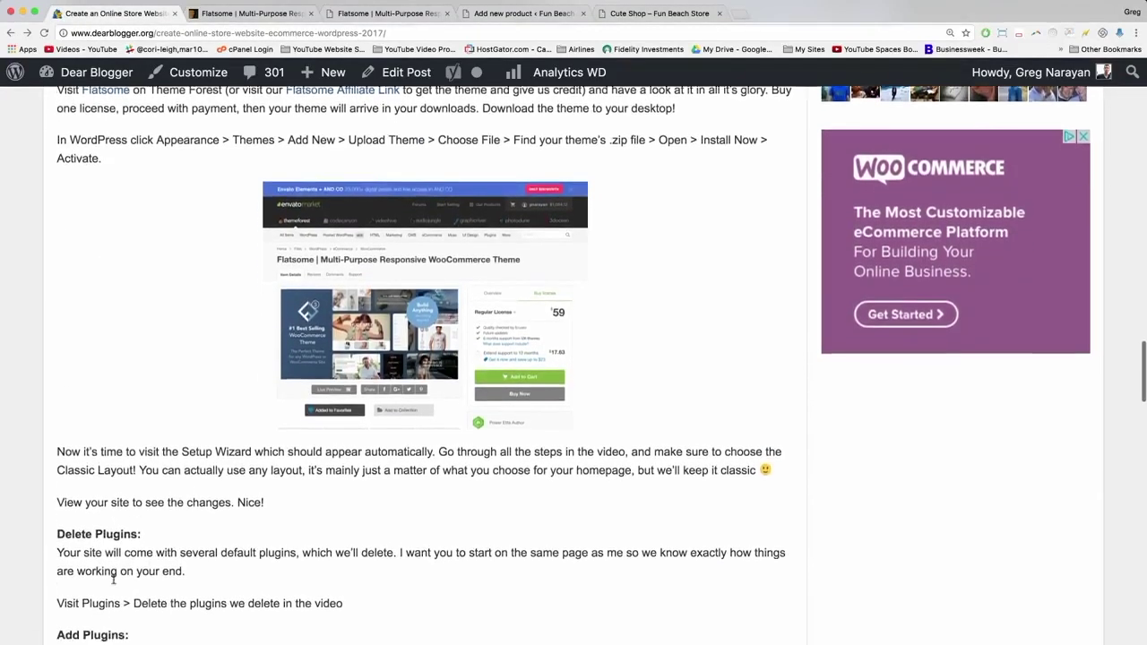
scroll(114, 581, down, 4)
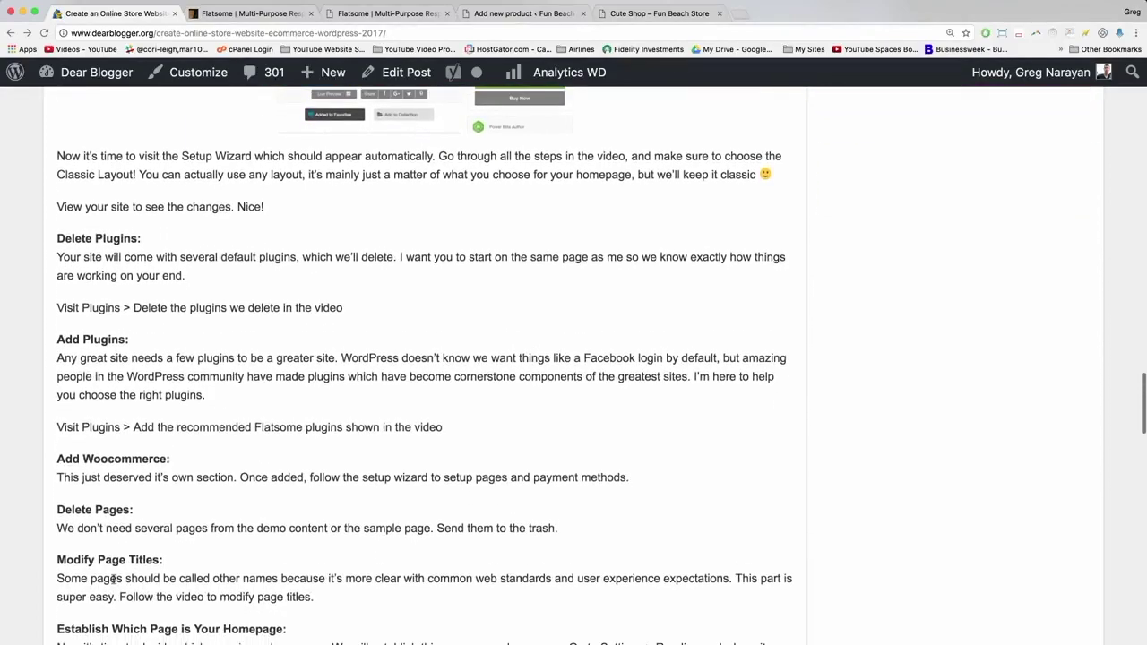
drag(59, 208, 265, 208)
click(264, 207)
scroll(263, 207, up, 10)
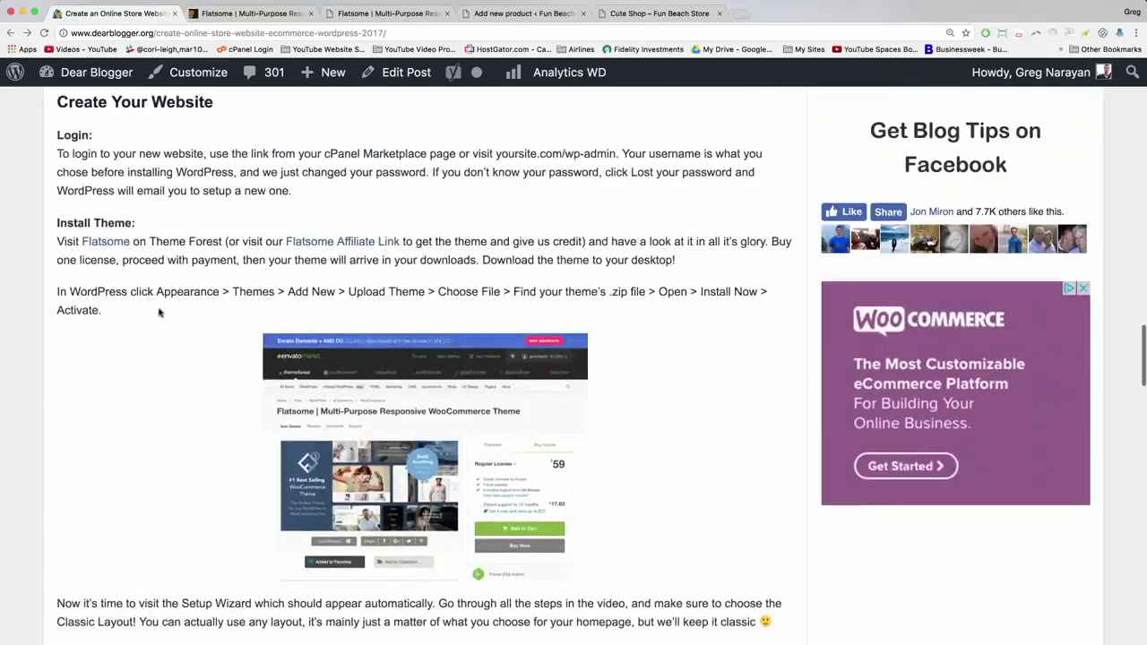
scroll(161, 313, down, 7)
scroll(260, 455, down, 4)
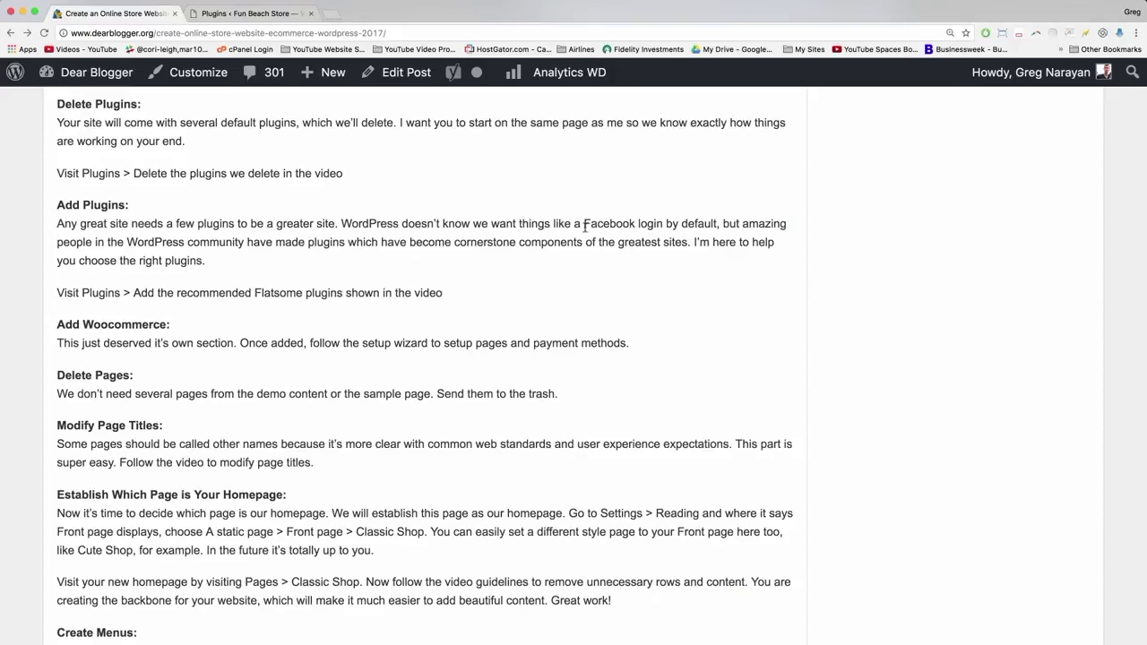
drag(584, 226, 663, 227)
Step: Switch to the WordPress Plugins admin tab
click(678, 237)
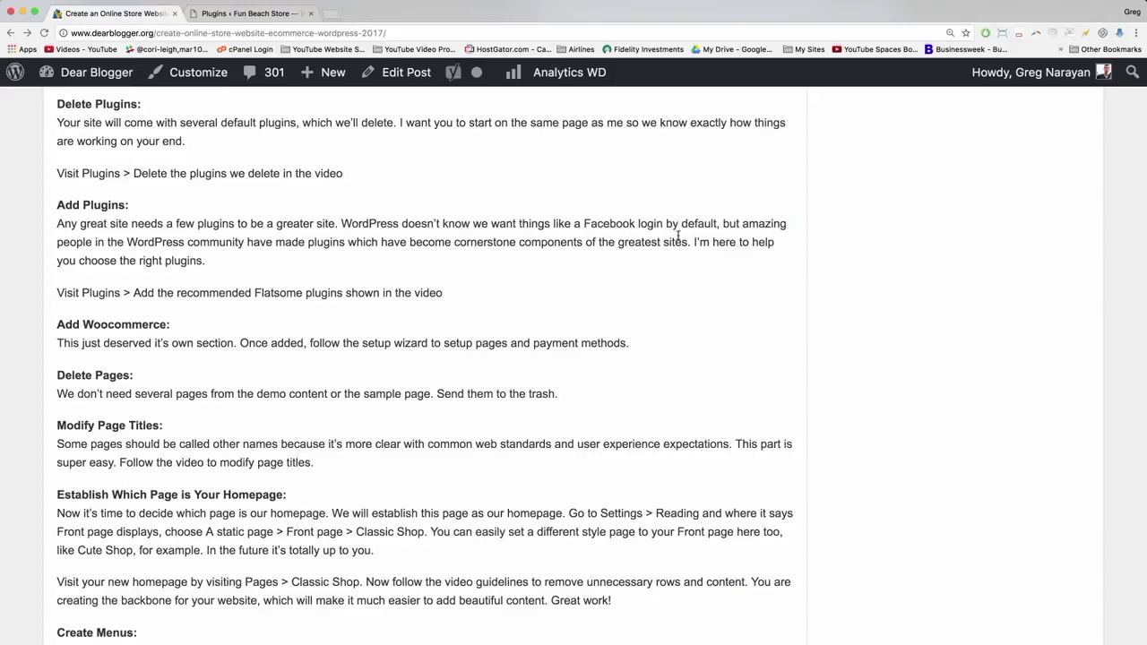
click(218, 12)
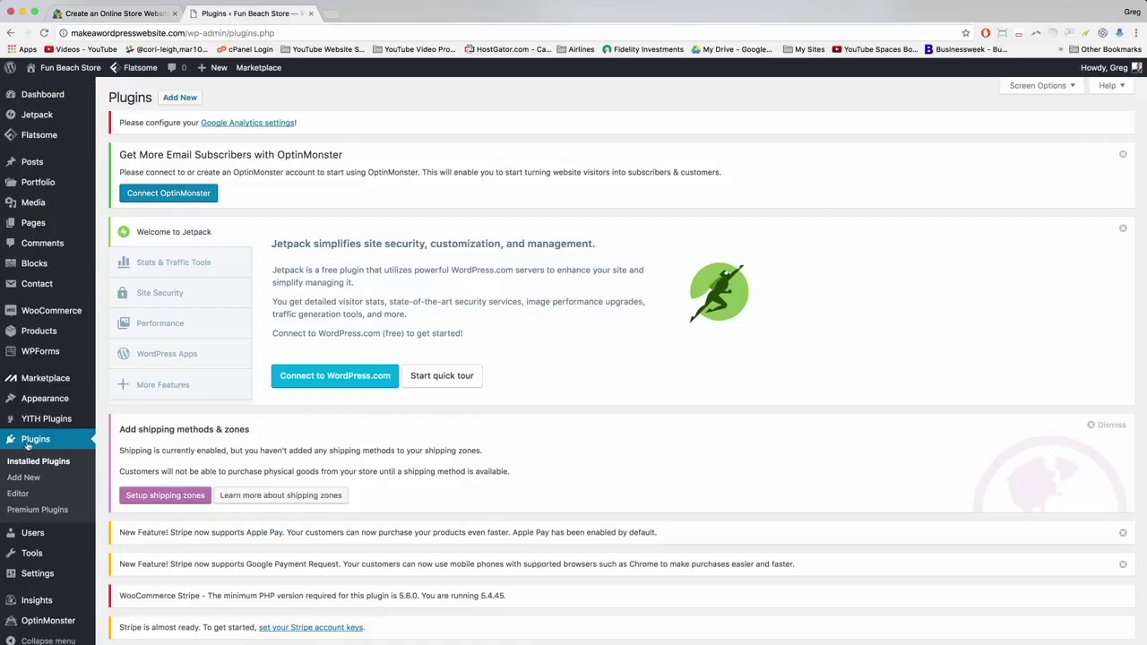
scroll(183, 431, down, 10)
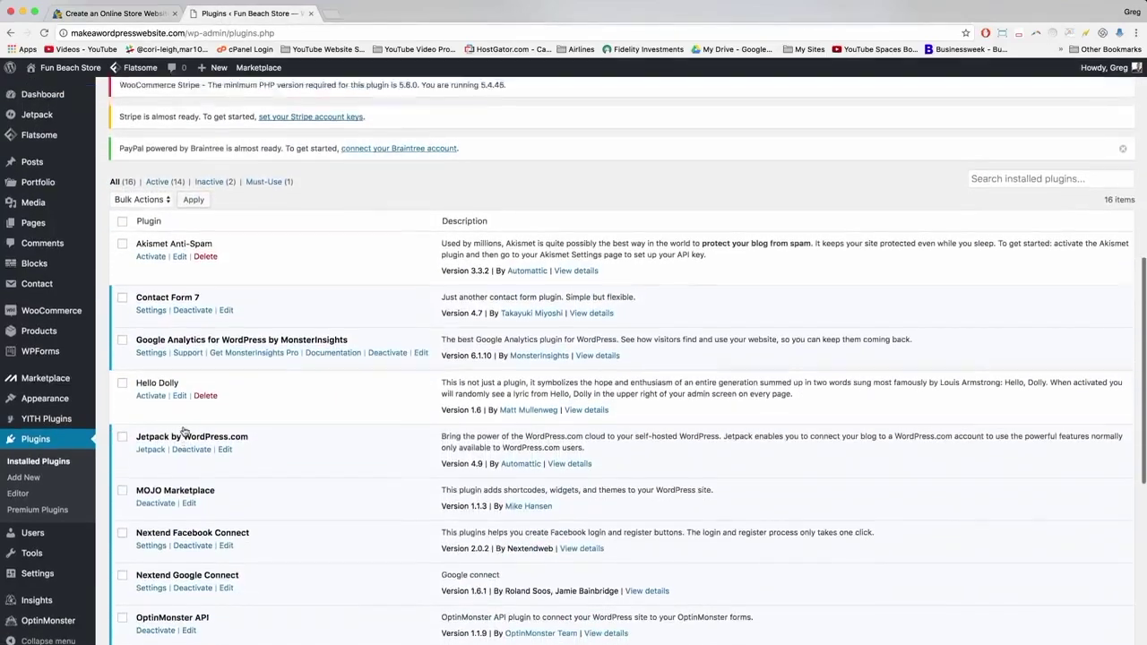
scroll(183, 431, up, 8)
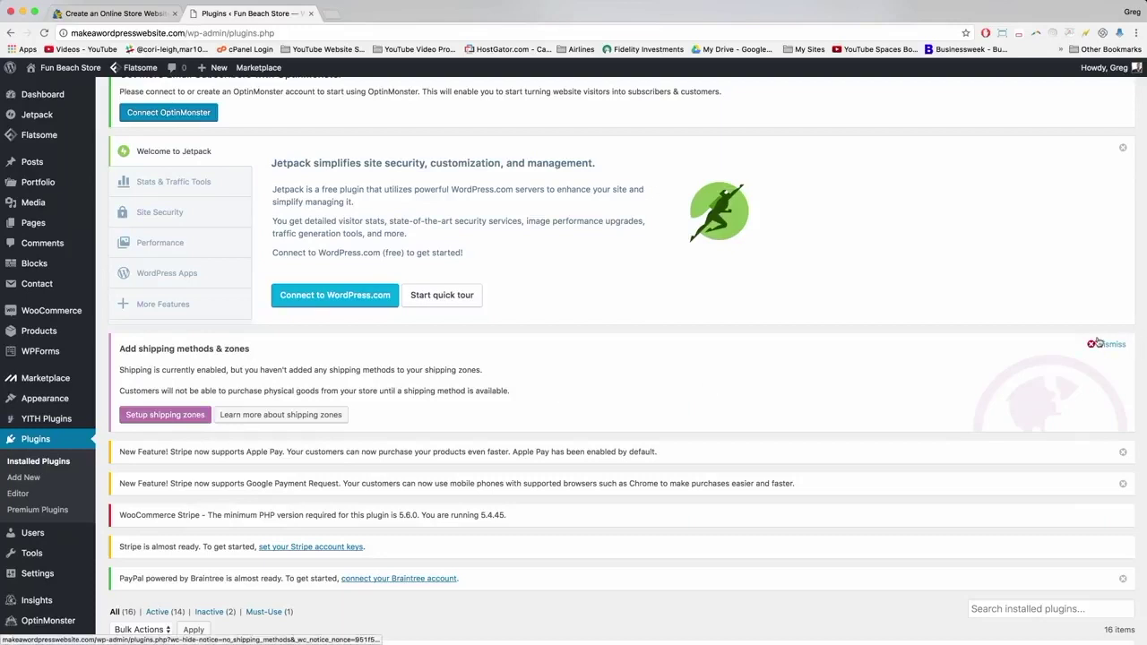
Step: Dismiss the shipping, Stripe Apple Pay, Google Payment Request and PayPal Braintree notices
click(1102, 346)
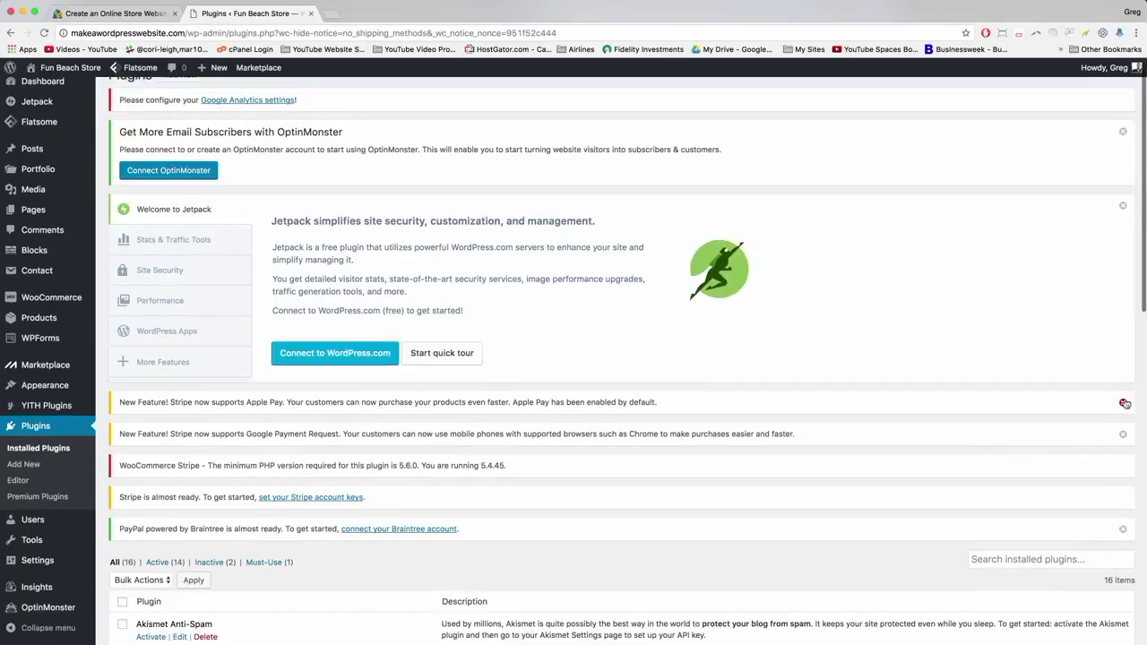
click(1123, 404)
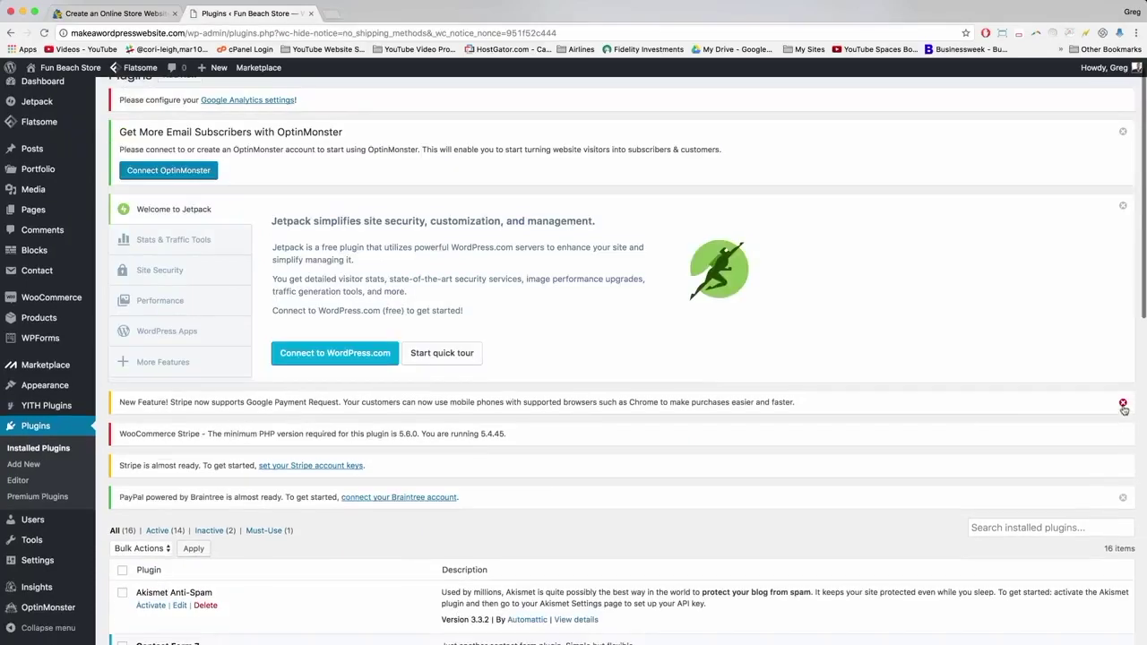
click(1122, 405)
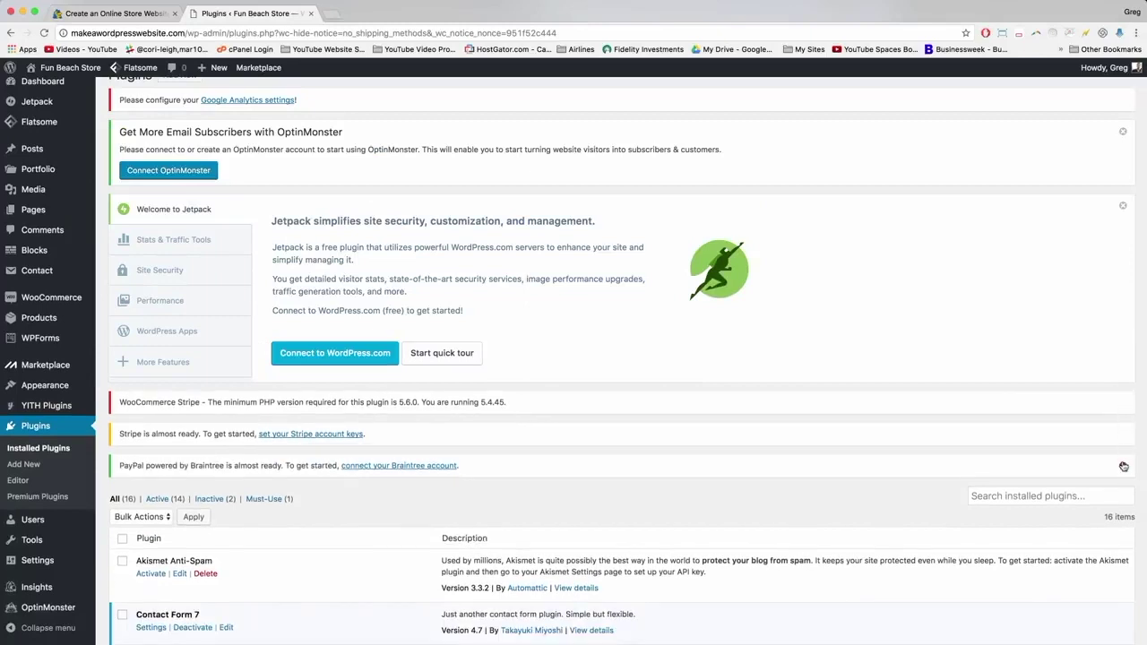
click(1123, 466)
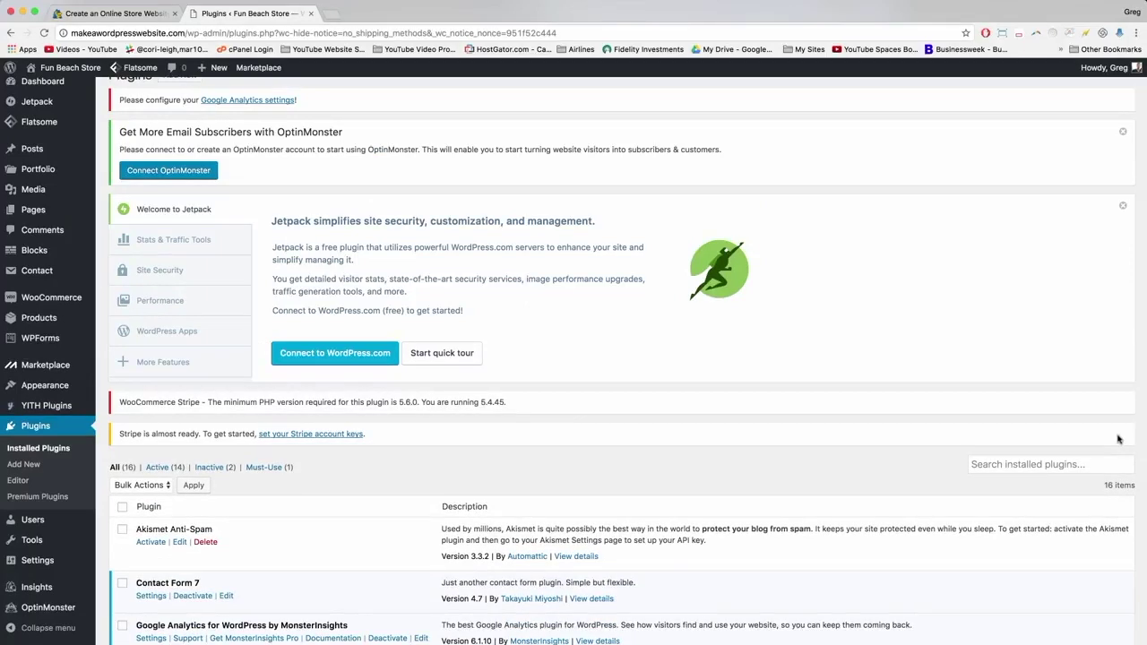
scroll(557, 452, down, 1)
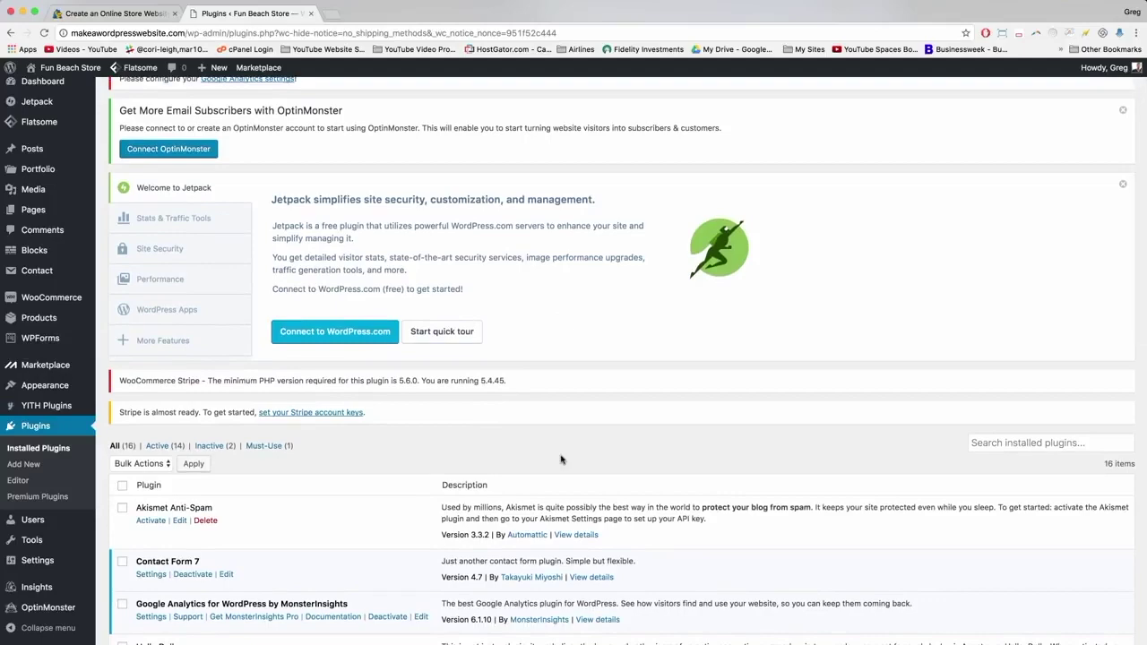
scroll(561, 460, down, 5)
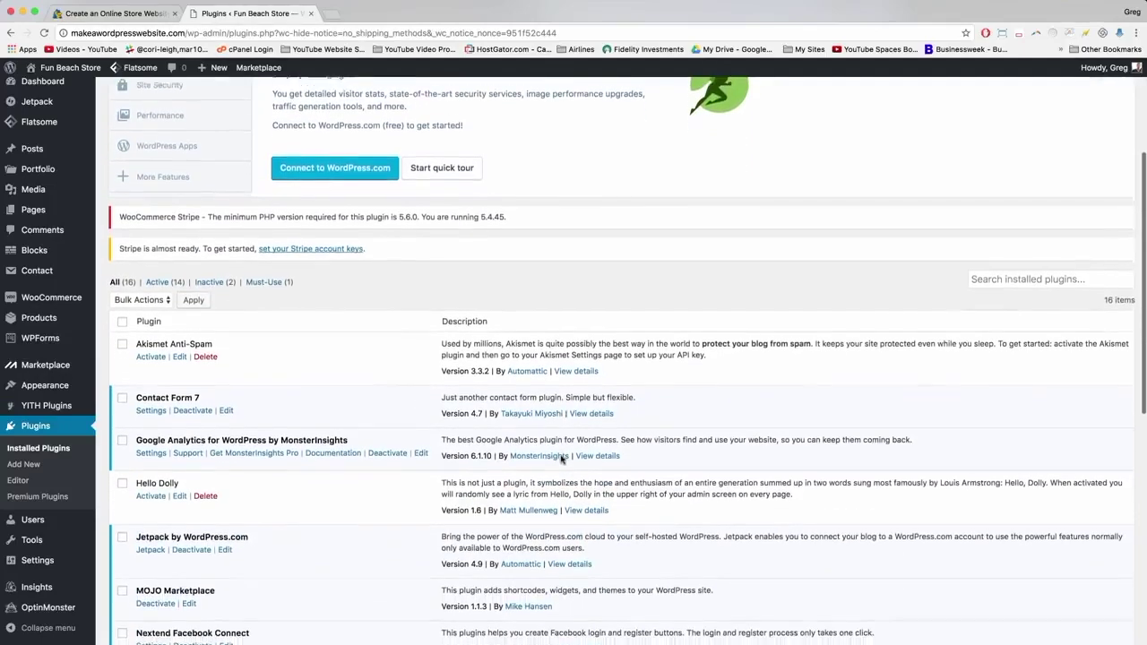
scroll(561, 460, down, 2)
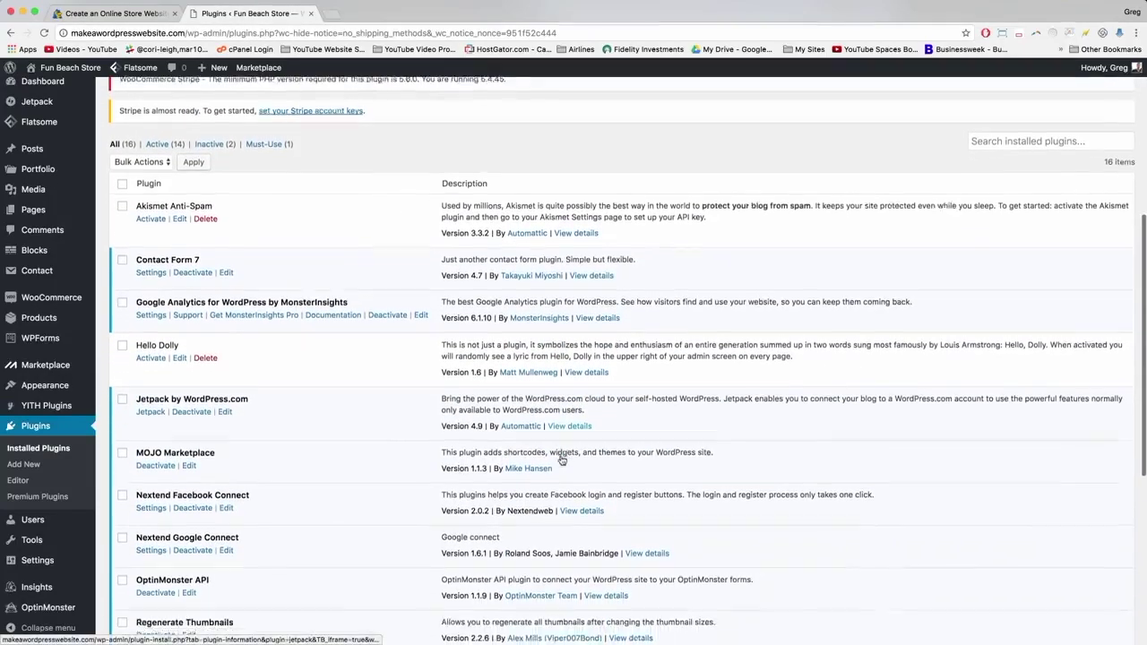
scroll(561, 459, down, 2)
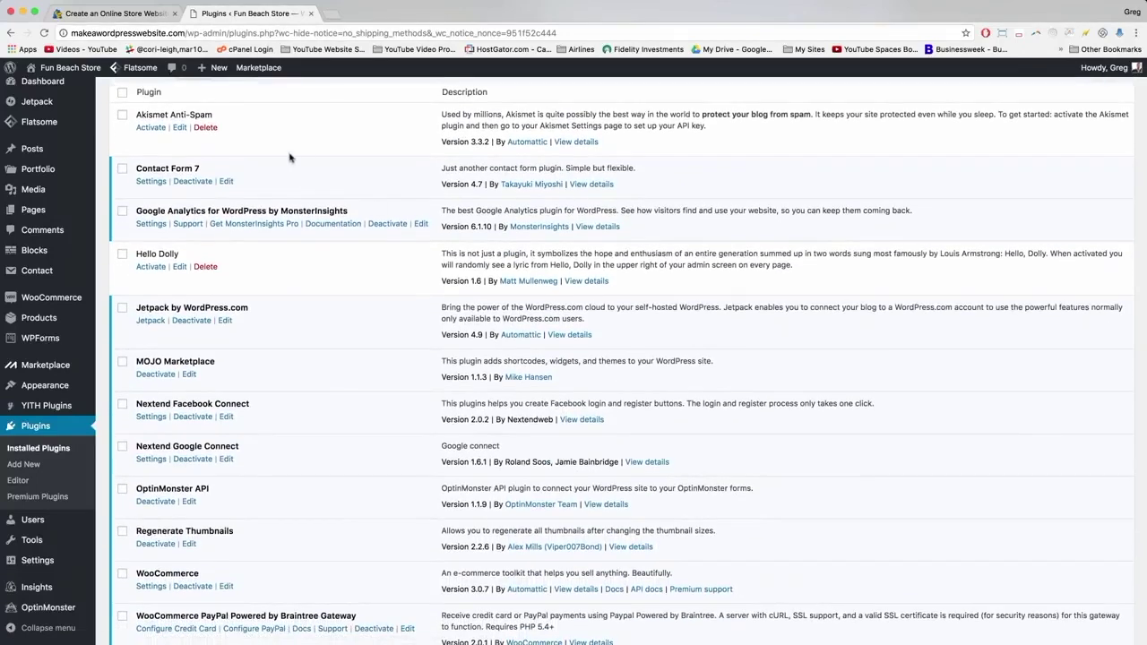
Step: Activate the Akismet Anti-Spam plugin
click(148, 129)
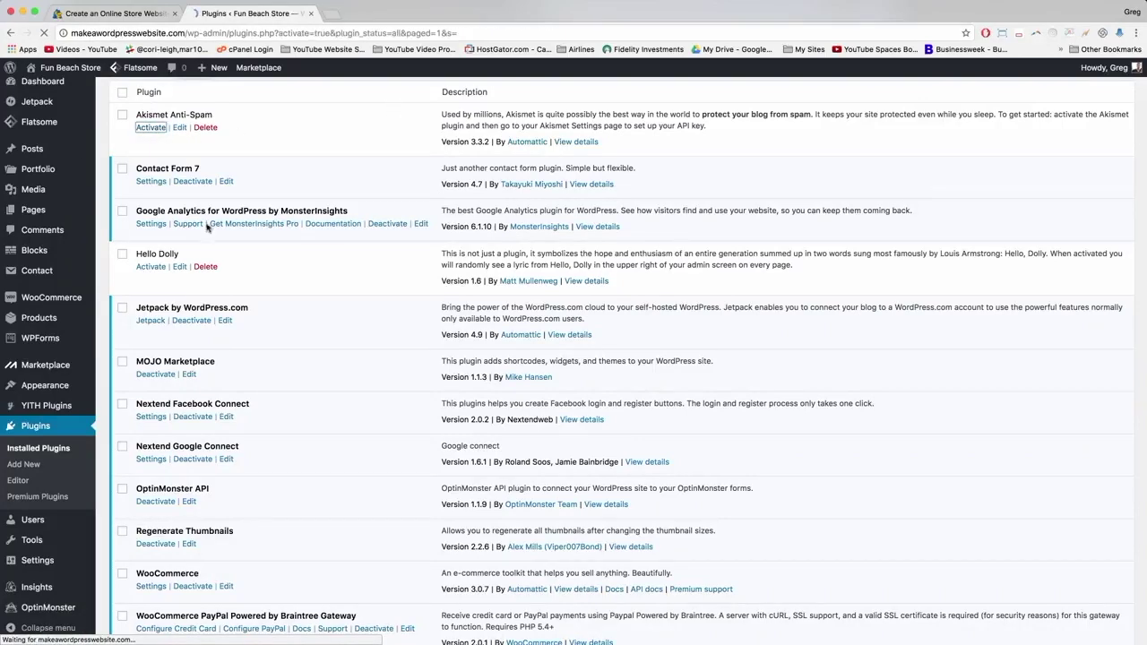
scroll(394, 269, down, 10)
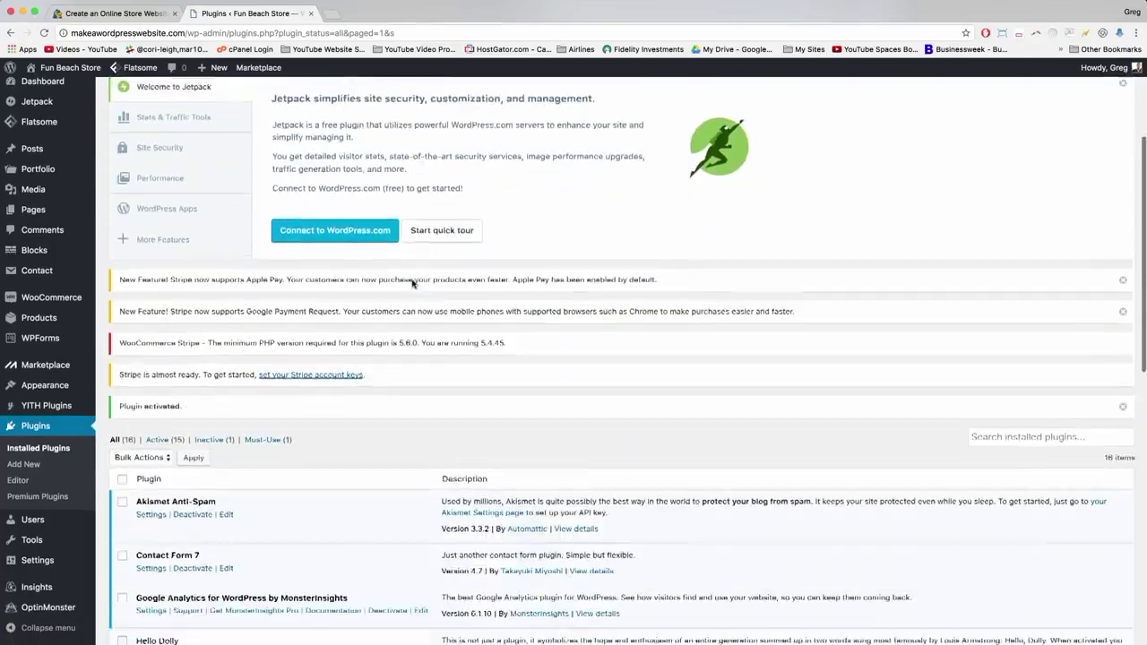
scroll(412, 284, down, 1)
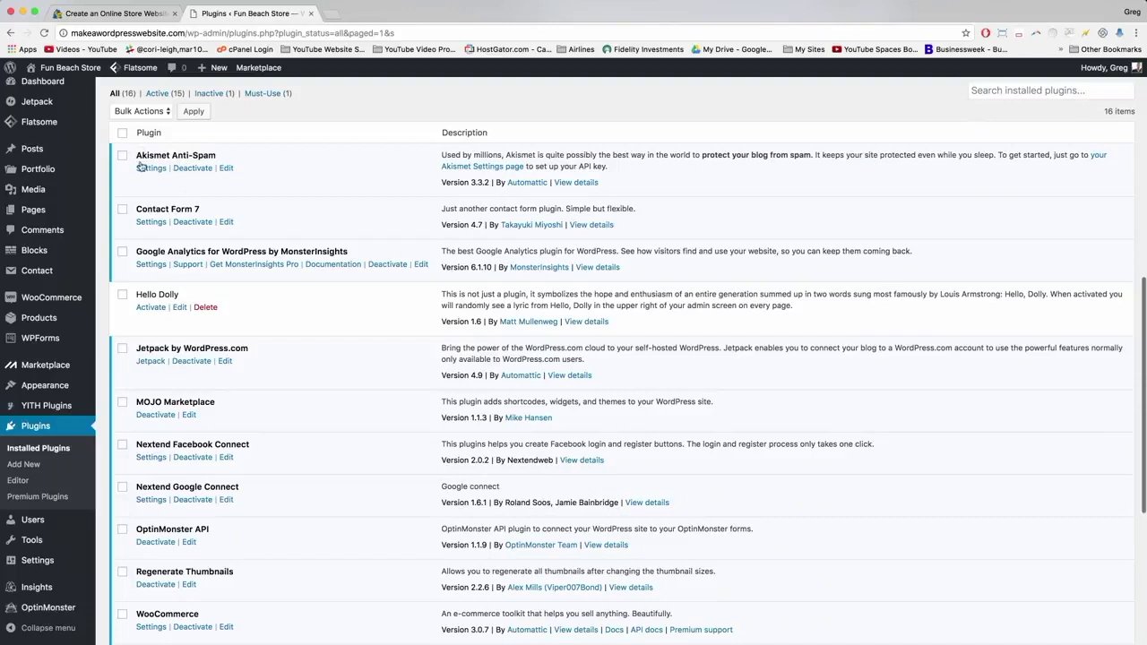
drag(137, 205, 197, 210)
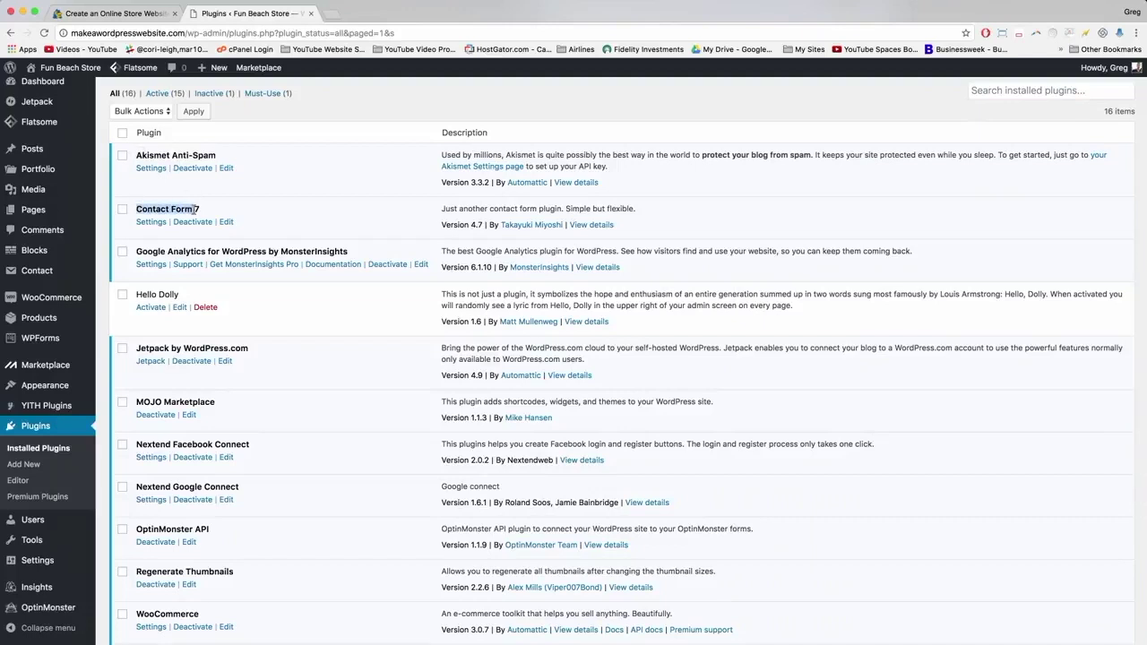
click(204, 209)
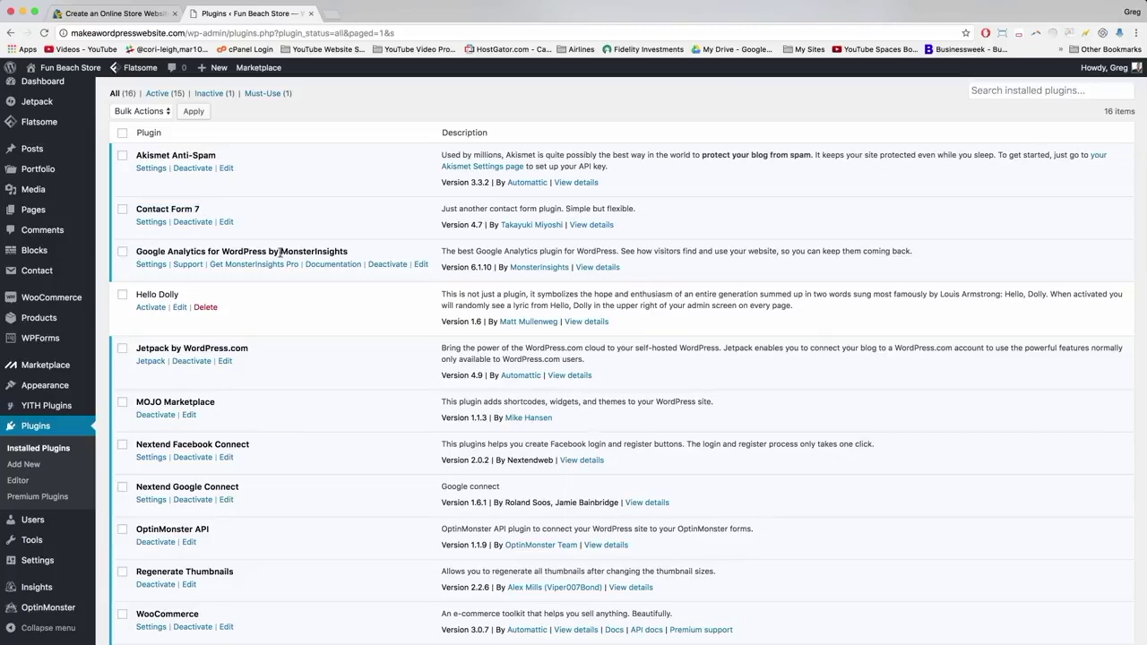
Step: Deactivate Google Analytics for WordPress by MonsterInsights
drag(280, 253, 347, 253)
click(346, 252)
click(394, 264)
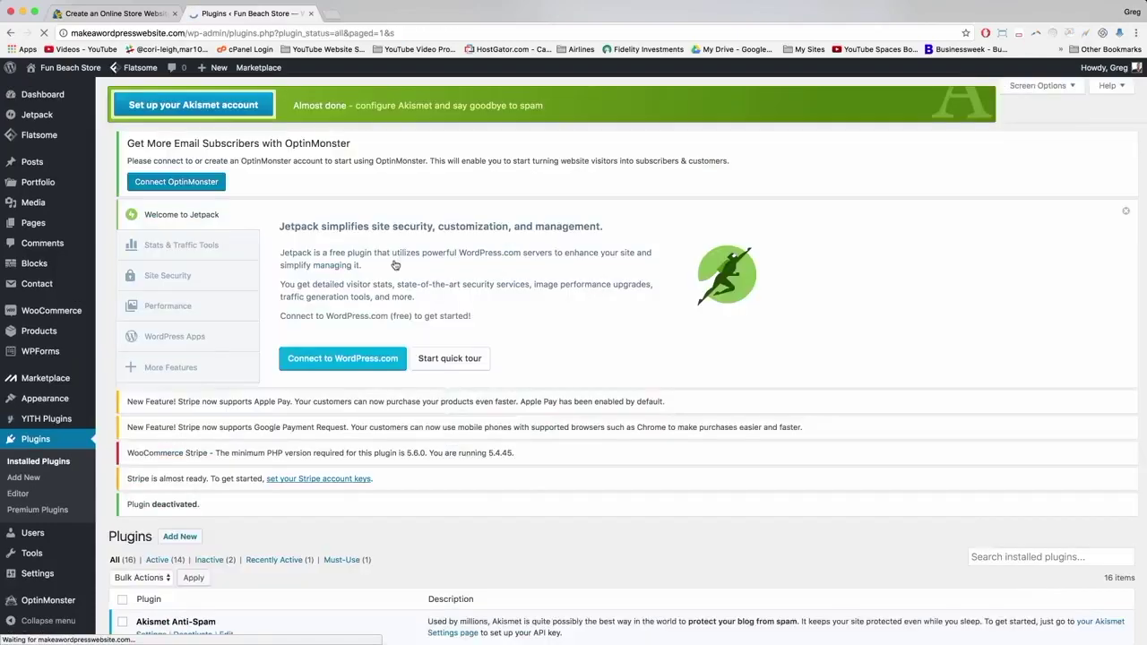
scroll(395, 264, down, 5)
scroll(394, 264, down, 7)
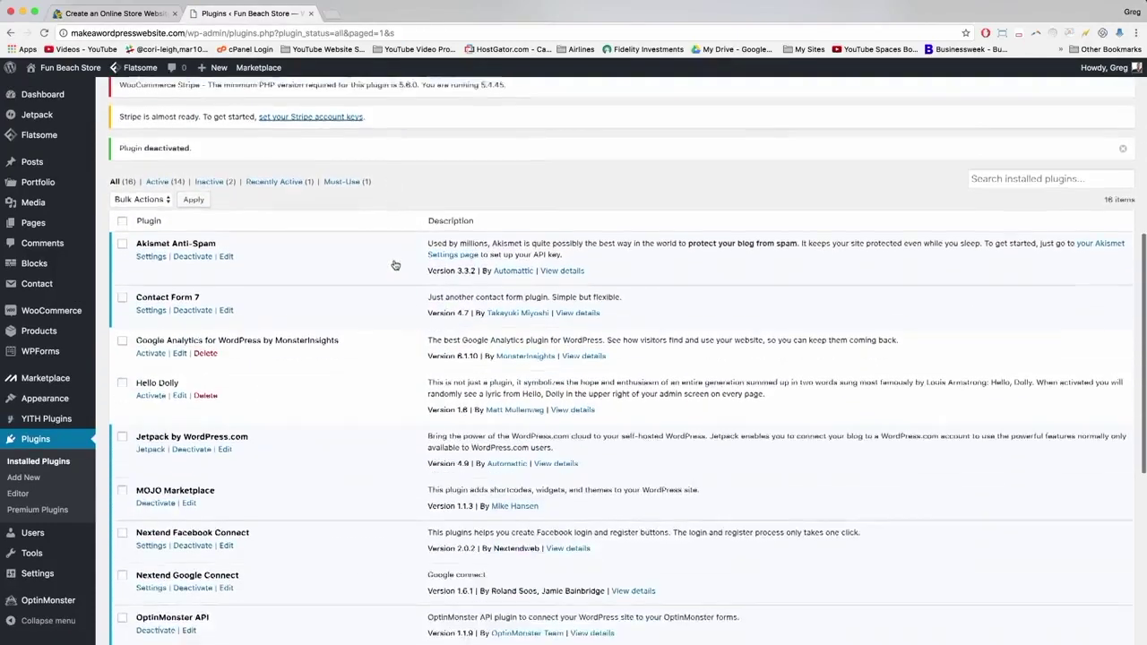
scroll(394, 265, down, 2)
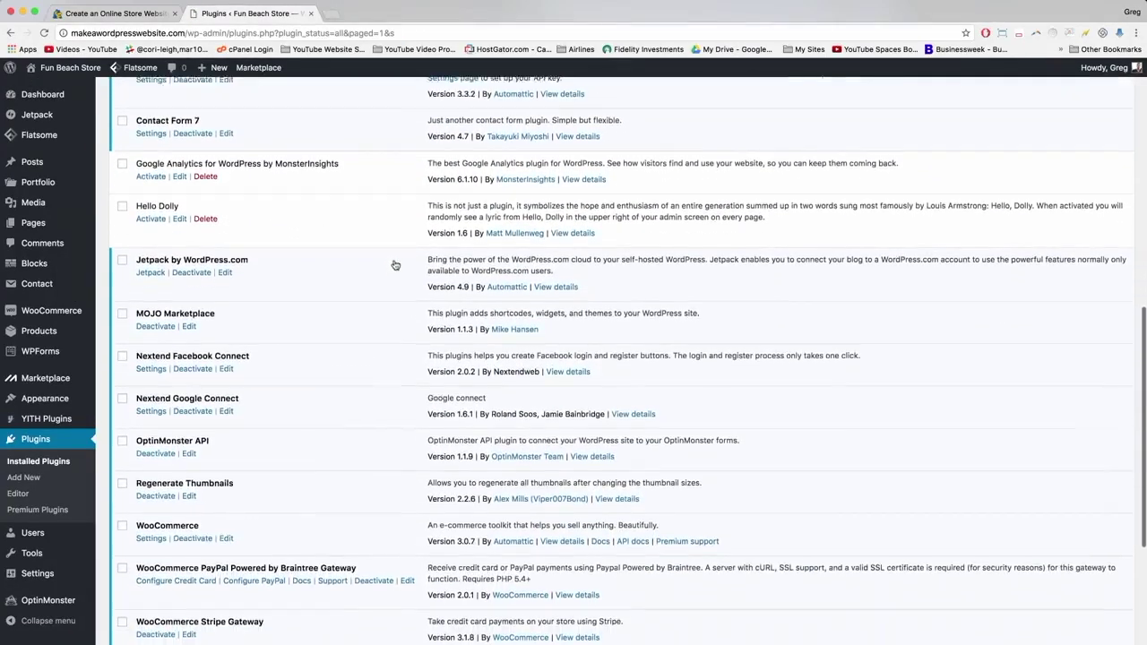
scroll(394, 264, up, 2)
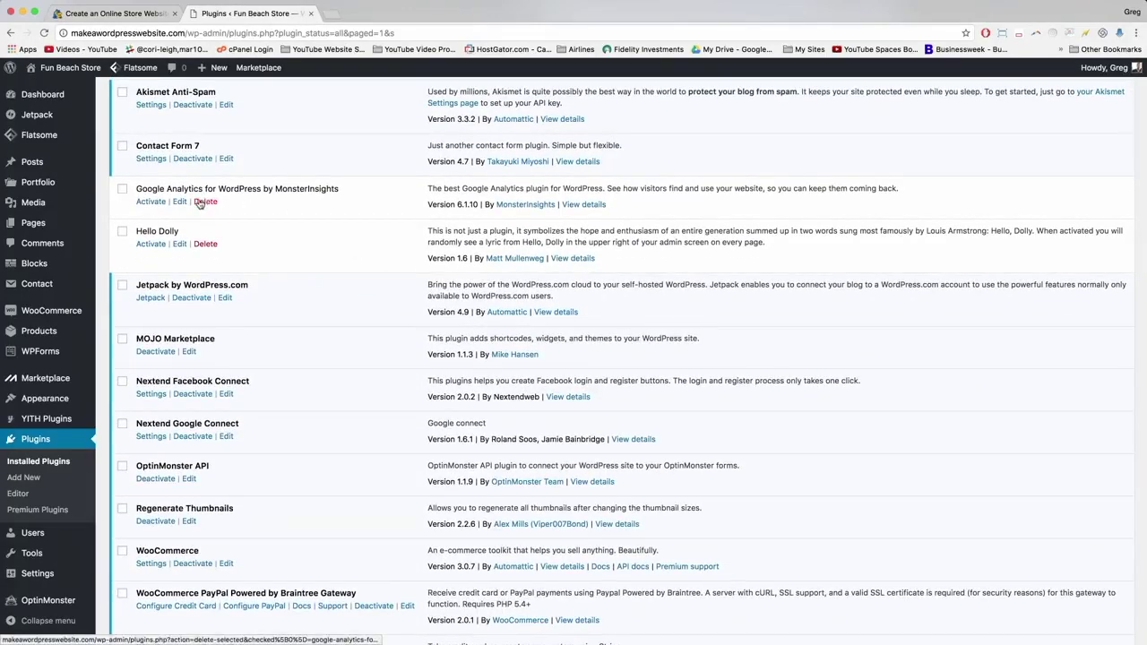
Step: Delete the Google Analytics by MonsterInsights and Hello Dolly plugins
click(203, 203)
key(Return)
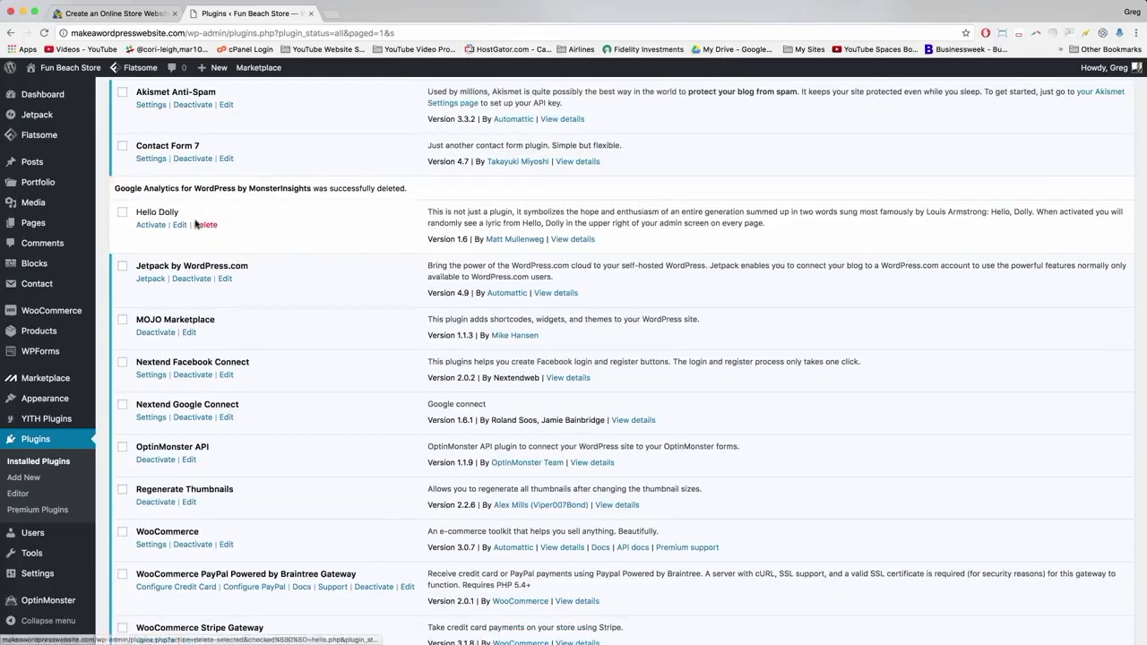
click(206, 224)
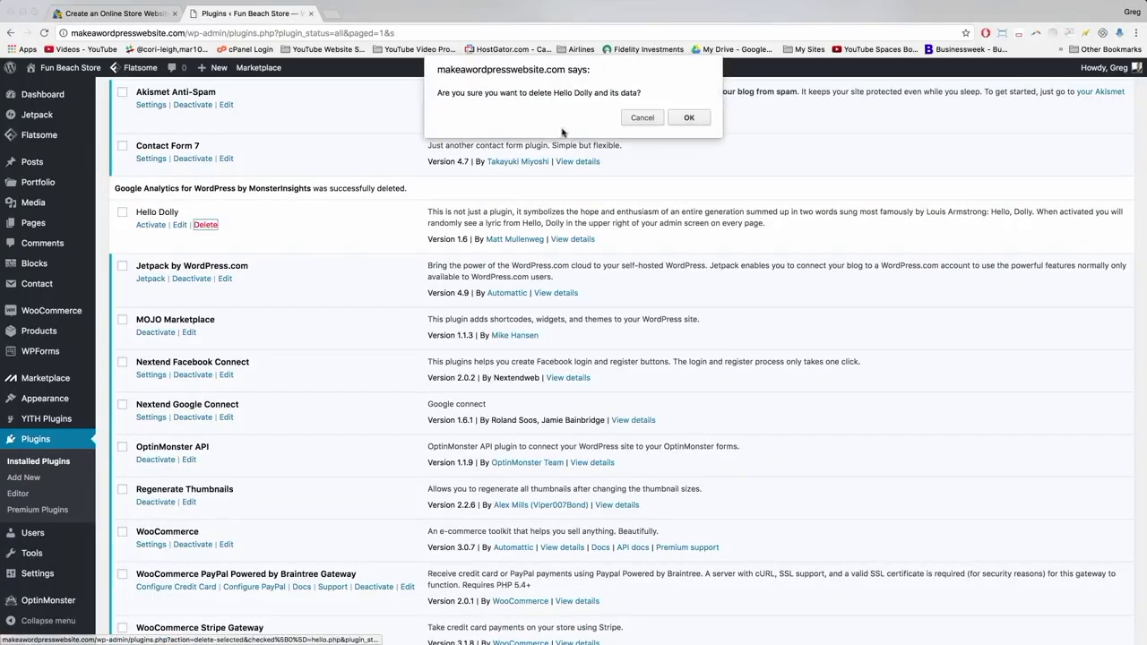
key(Return)
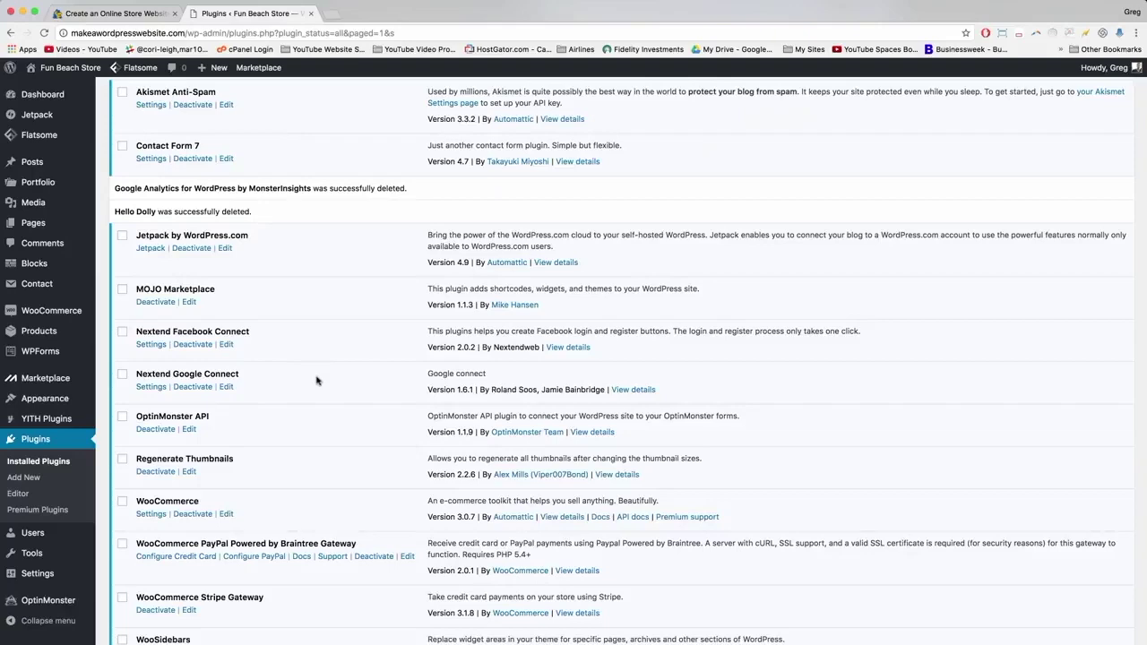
Step: Deactivate and delete the Jetpack by WordPress.com plugin
scroll(317, 379, up, 10)
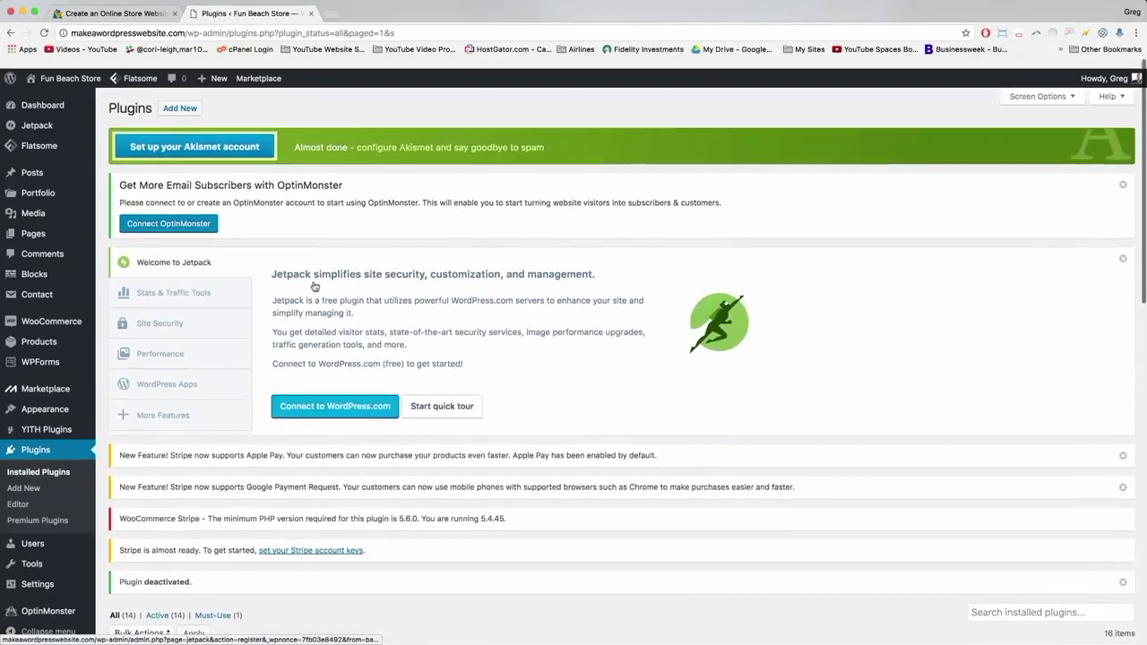
mouse_move(160, 70)
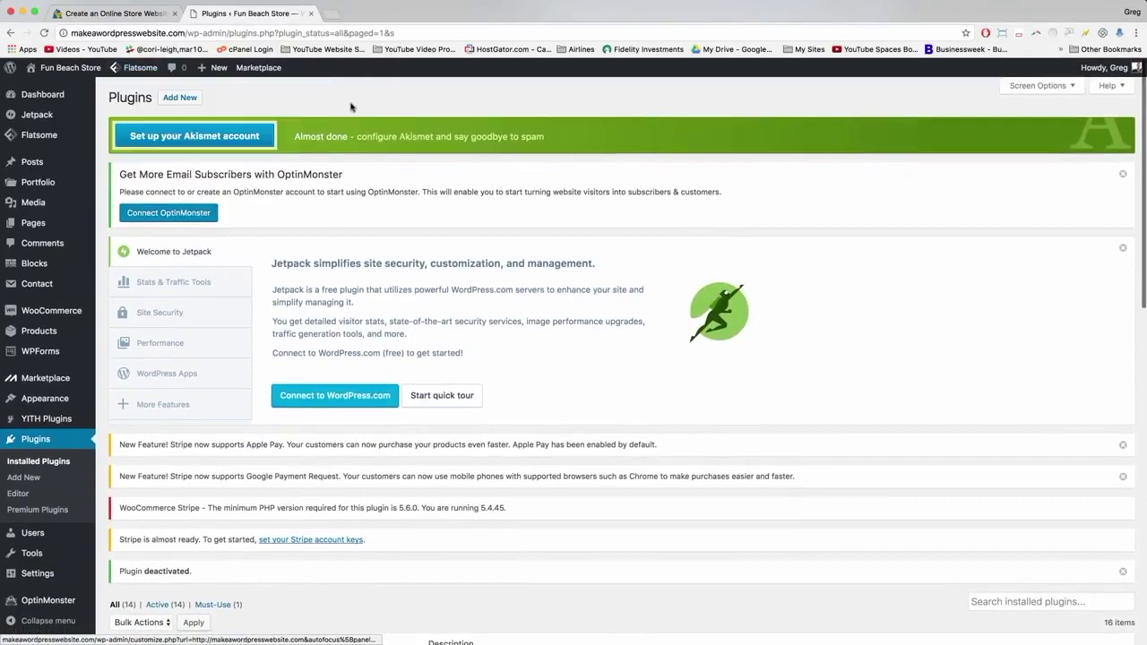
scroll(365, 252, down, 10)
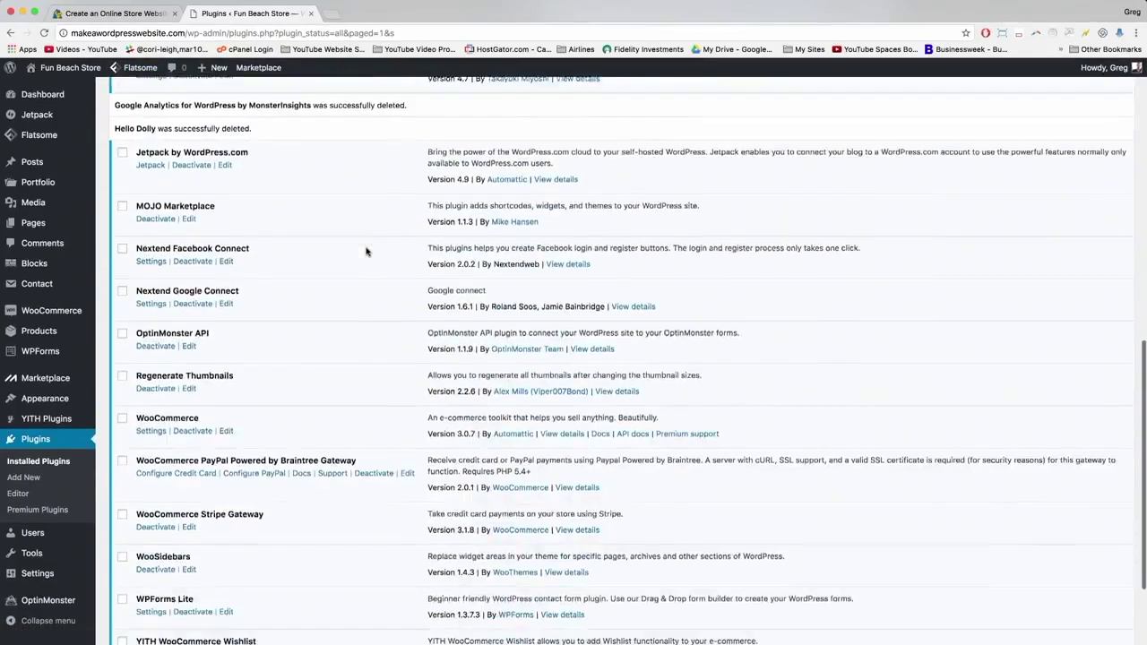
scroll(365, 252, down, 1)
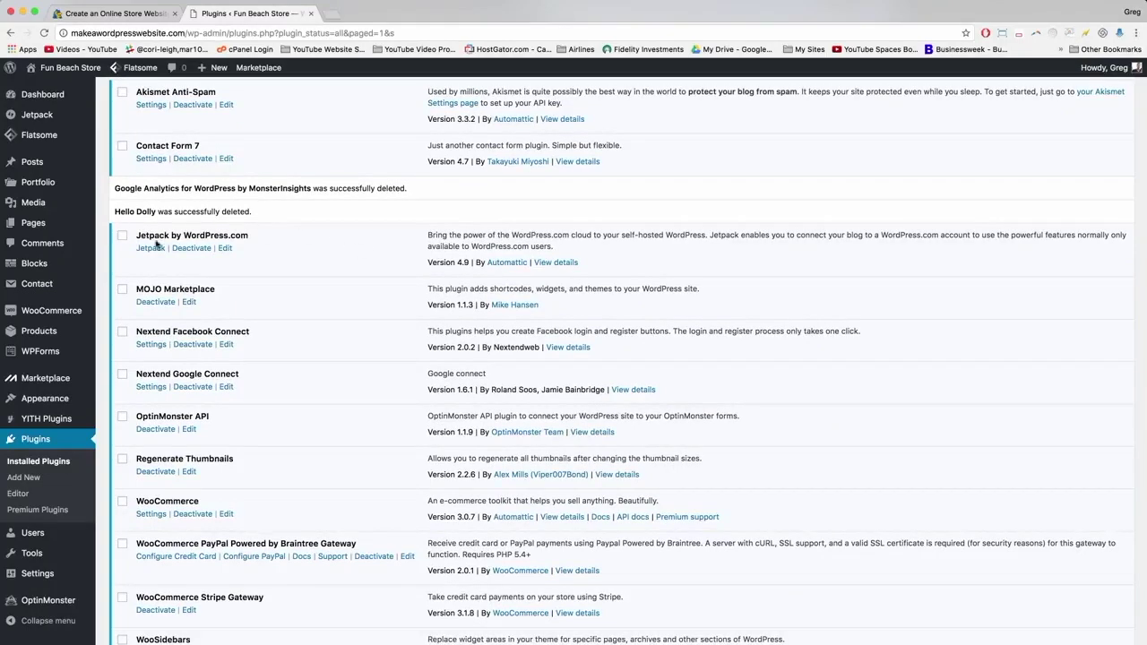
click(185, 250)
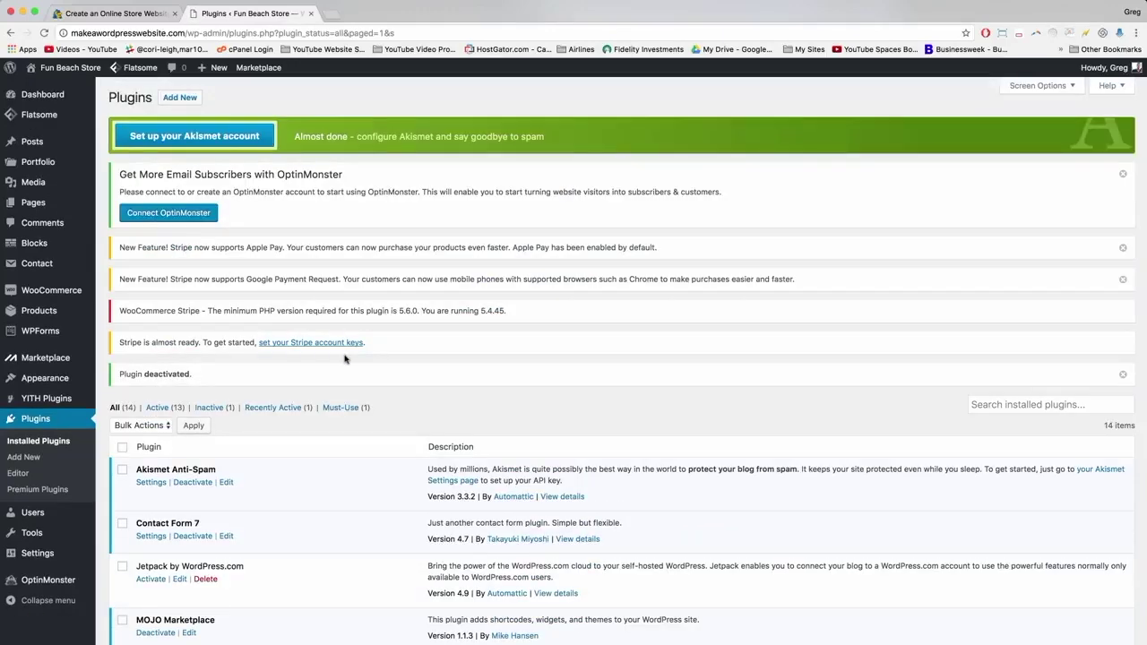
scroll(345, 359, down, 4)
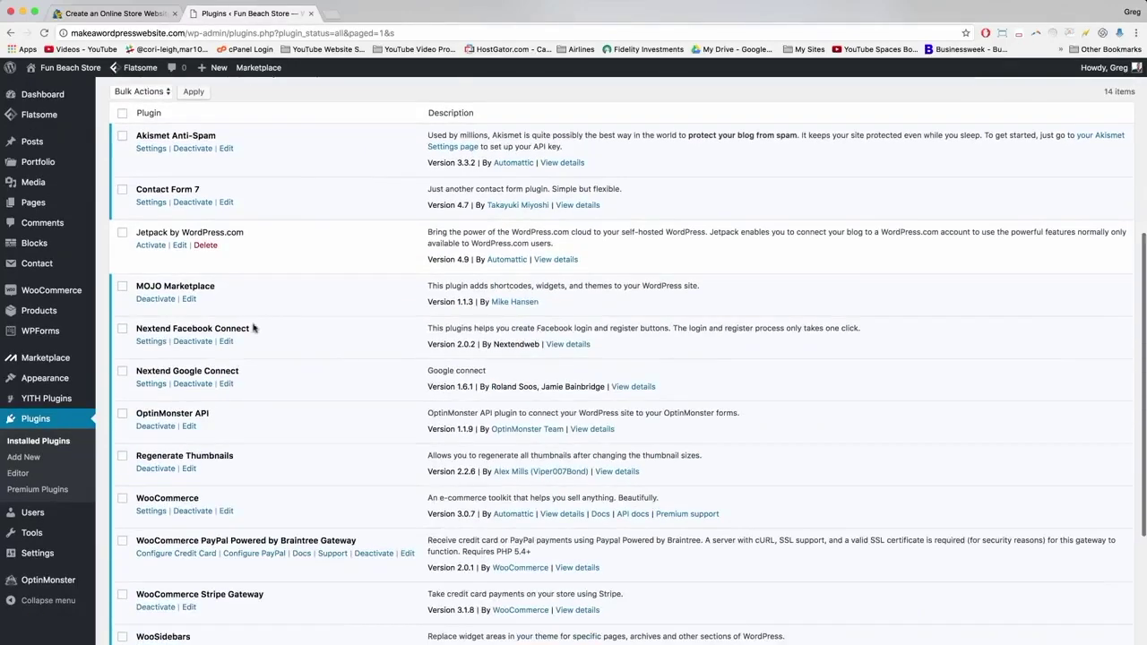
click(211, 248)
click(688, 116)
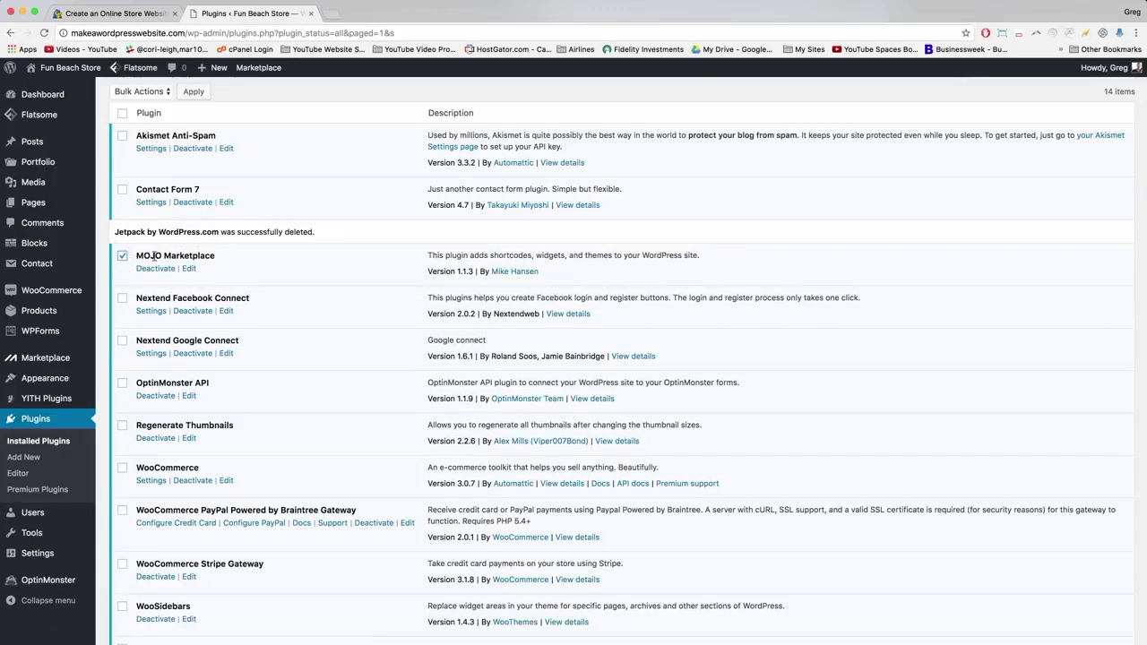
Step: Bulk-deactivate MOJO Marketplace and OptinMonster API together
scroll(179, 287, down, 1)
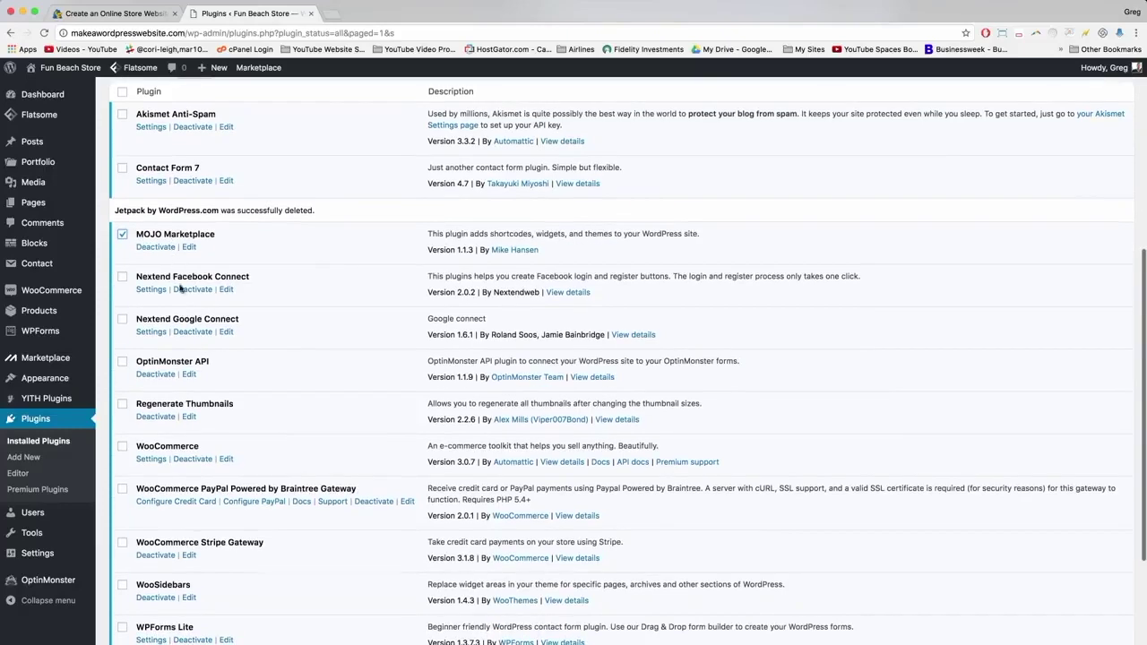
click(125, 364)
scroll(198, 397, down, 5)
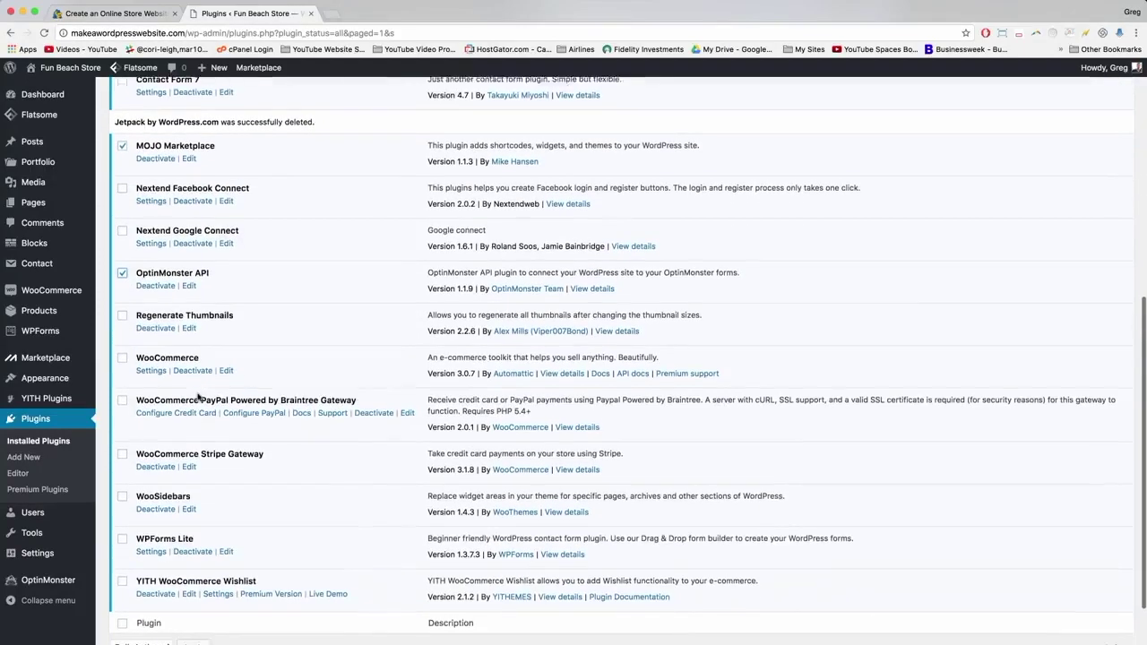
scroll(198, 397, down, 1)
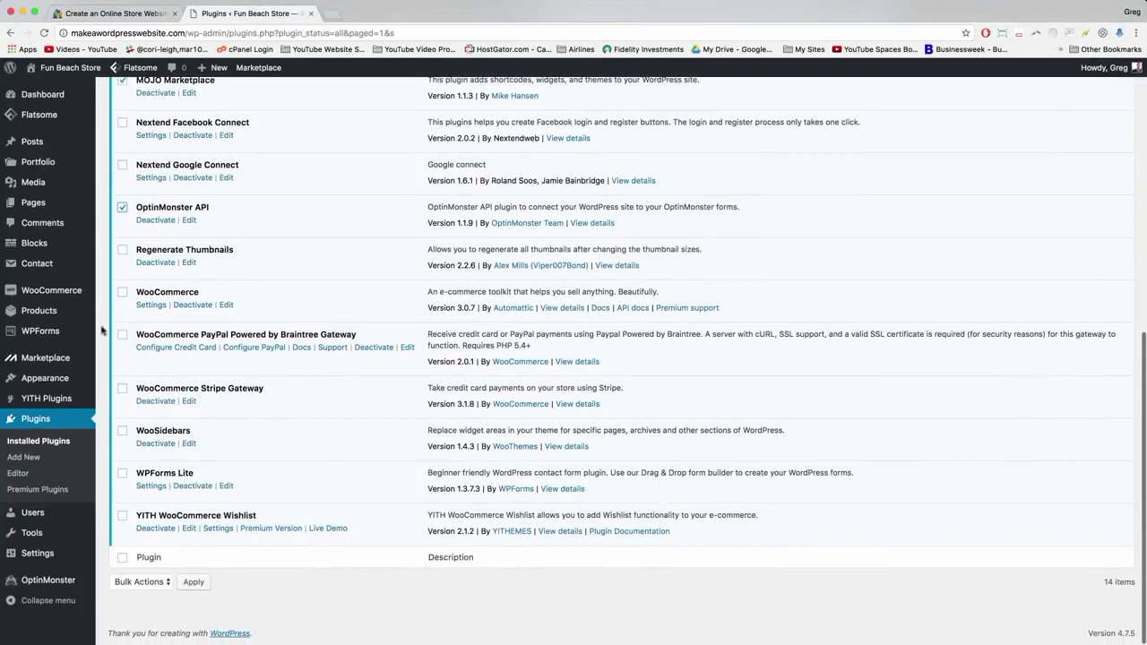
scroll(148, 251, up, 1)
scroll(166, 107, down, 1)
scroll(283, 479, up, 10)
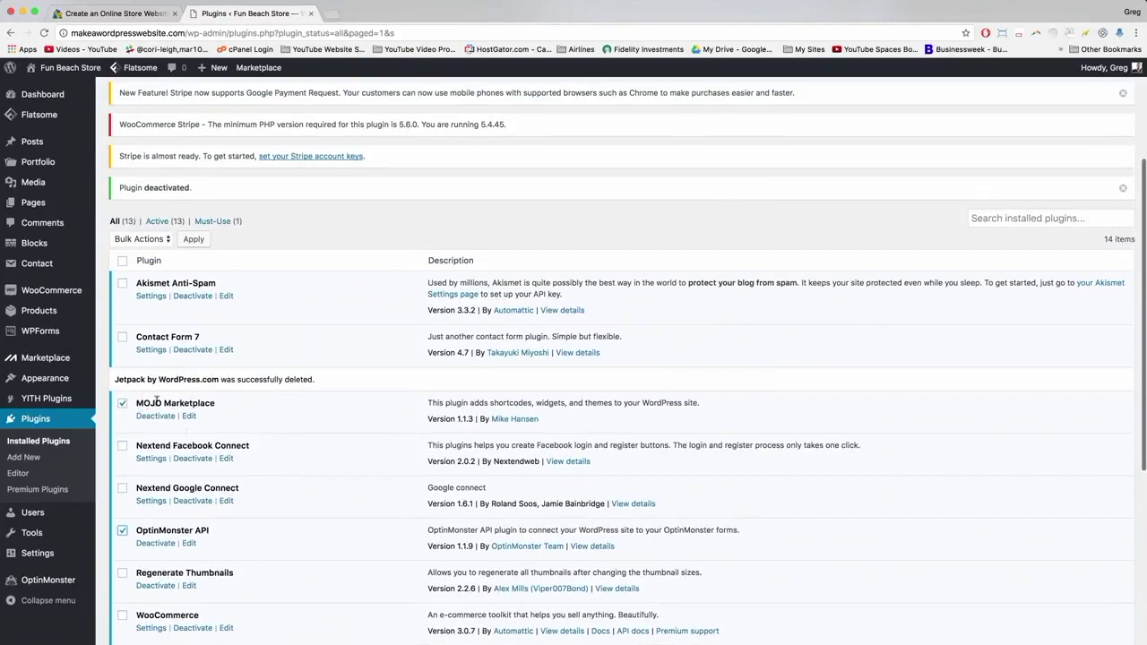
click(155, 240)
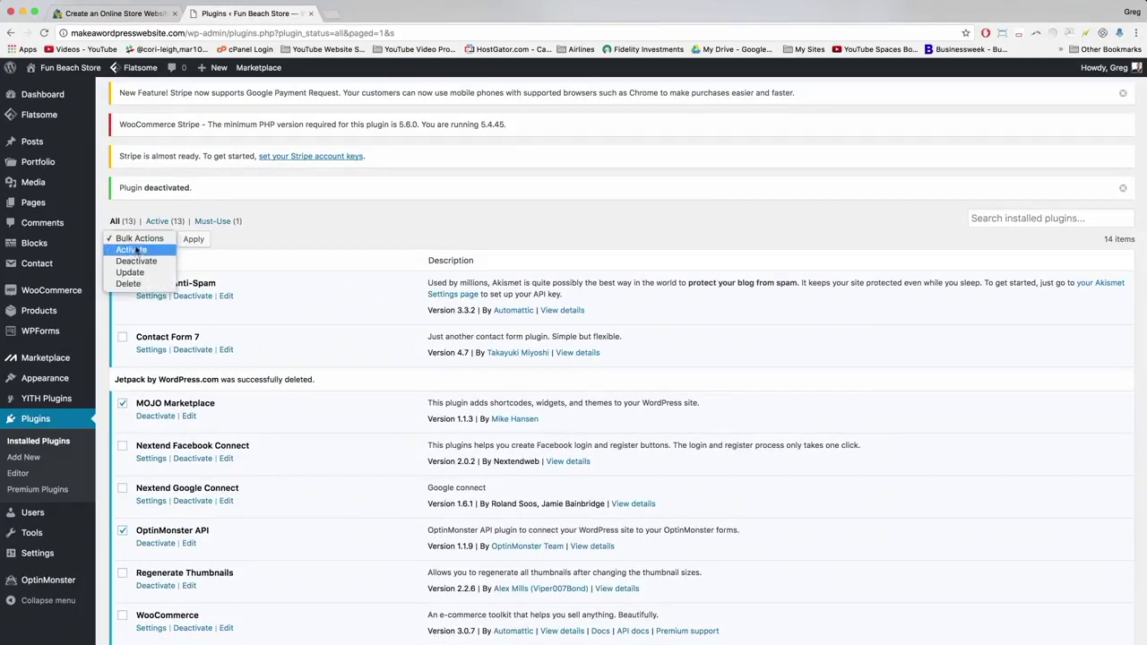
click(136, 261)
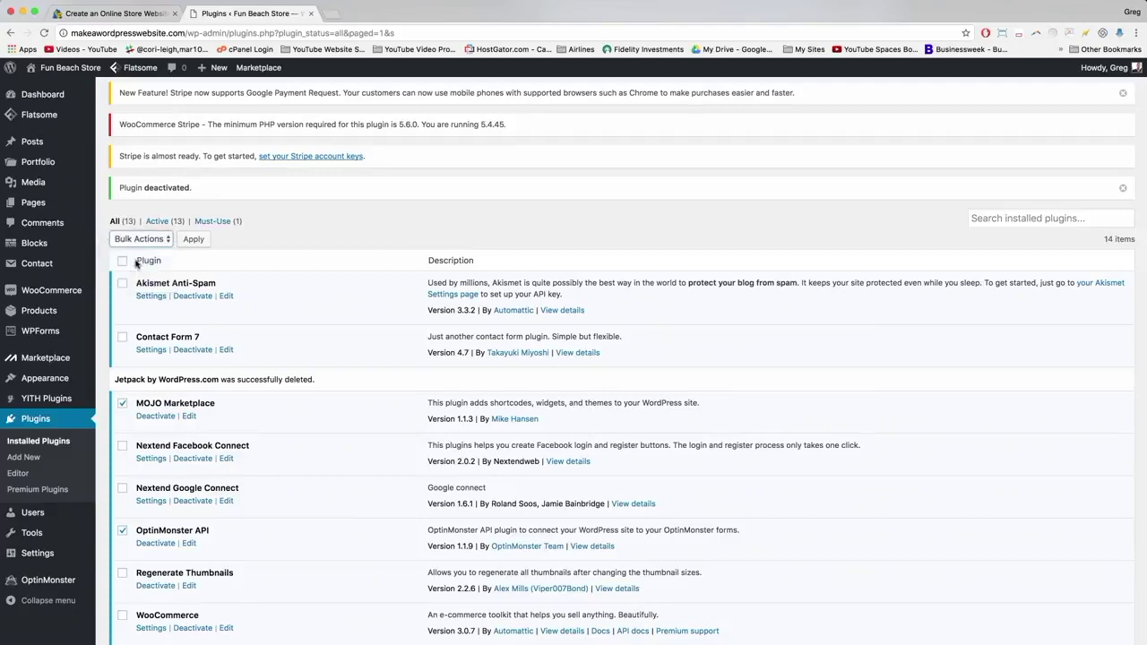
click(194, 239)
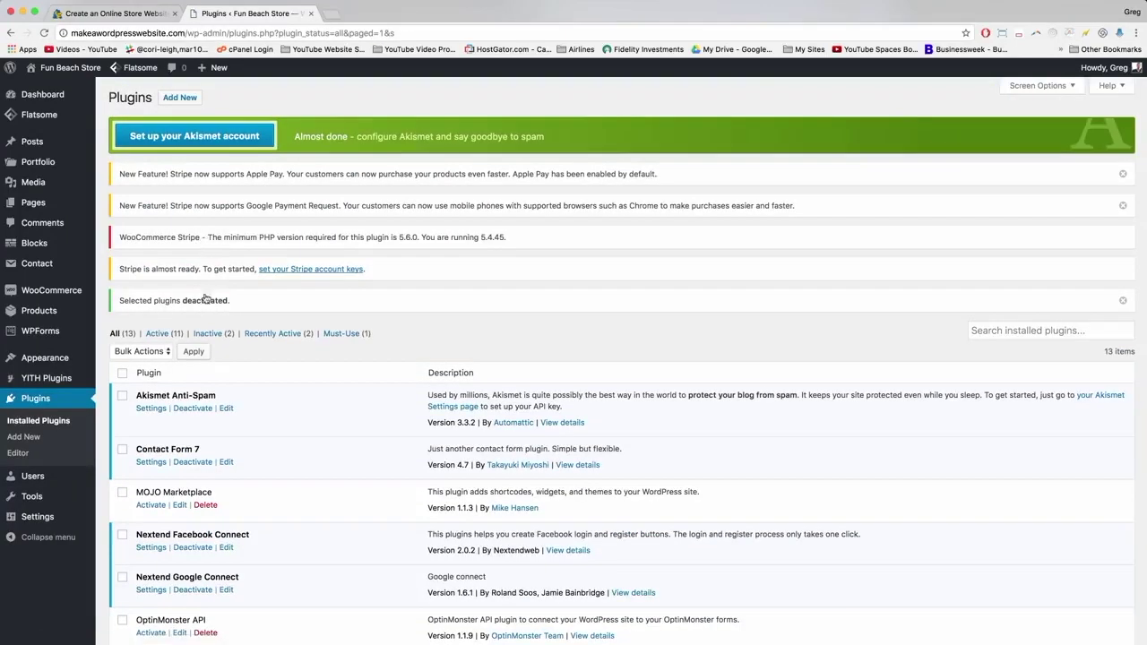
Step: Delete MOJO Marketplace and OptinMonster API, confirming each deletion
scroll(205, 298, down, 3)
click(205, 370)
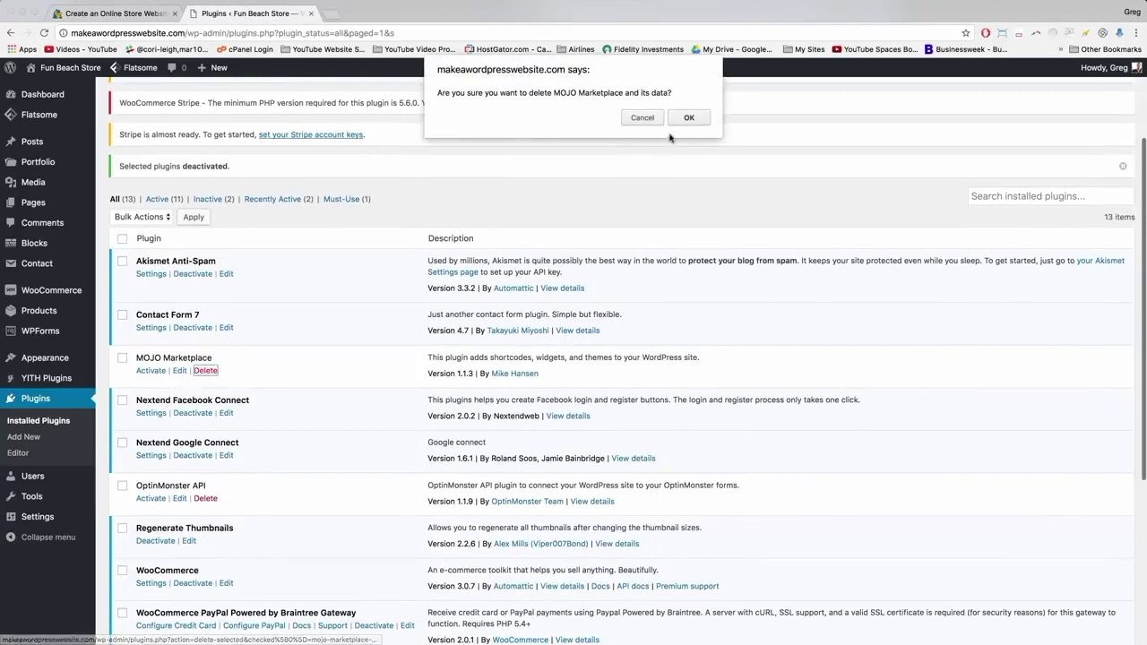
click(689, 119)
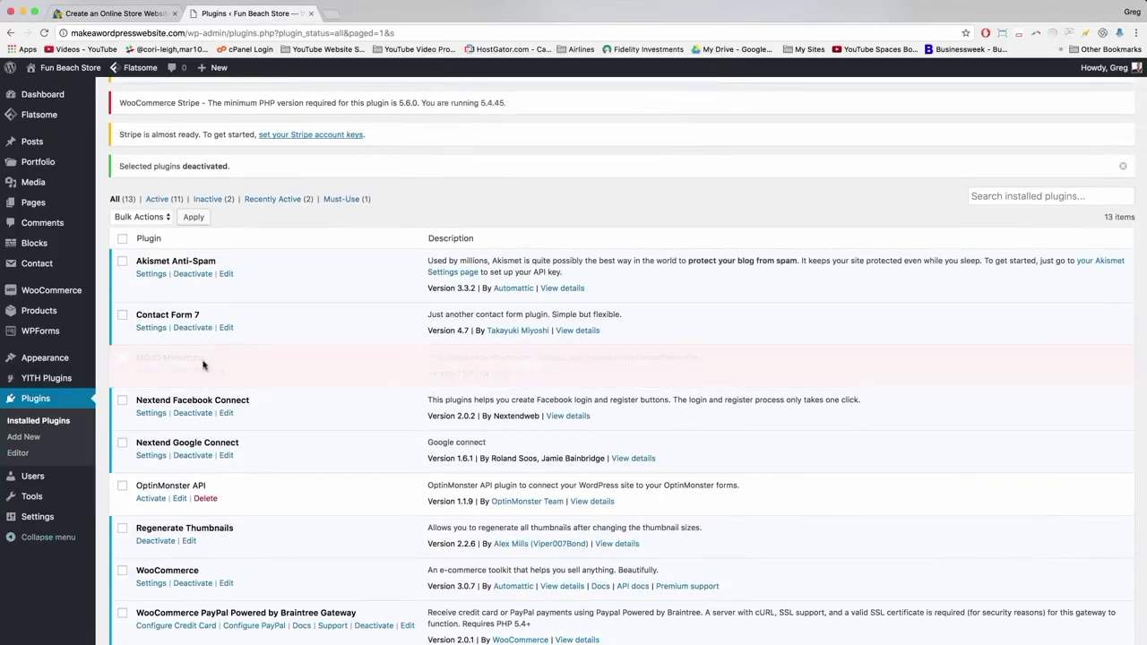
click(205, 479)
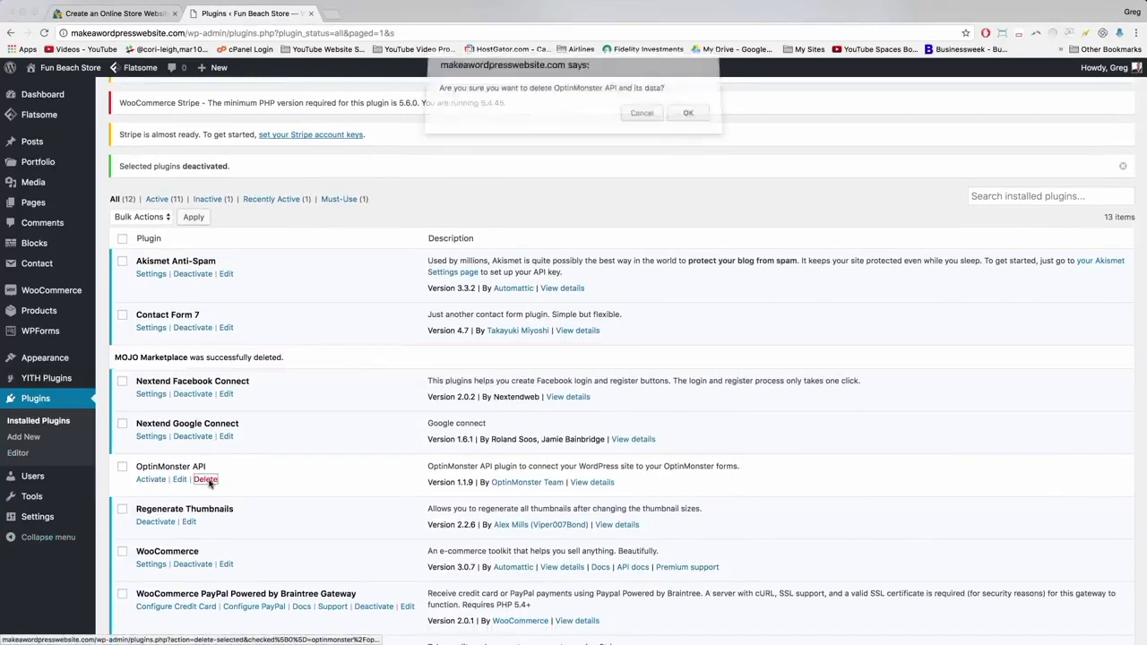
click(695, 119)
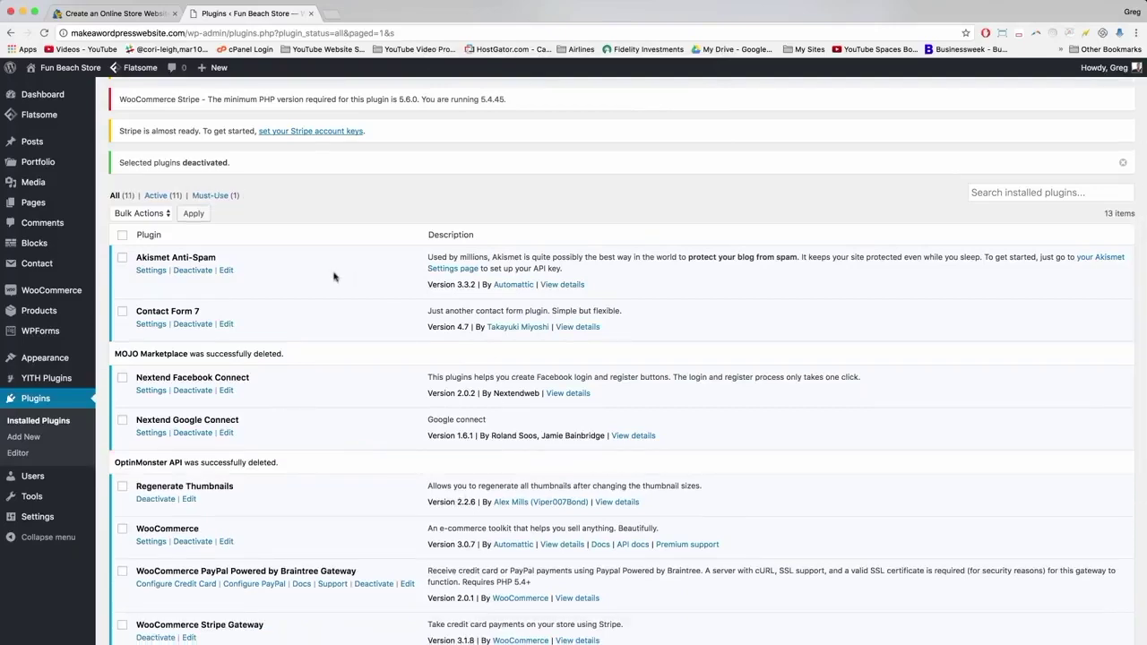
scroll(226, 316, down, 1)
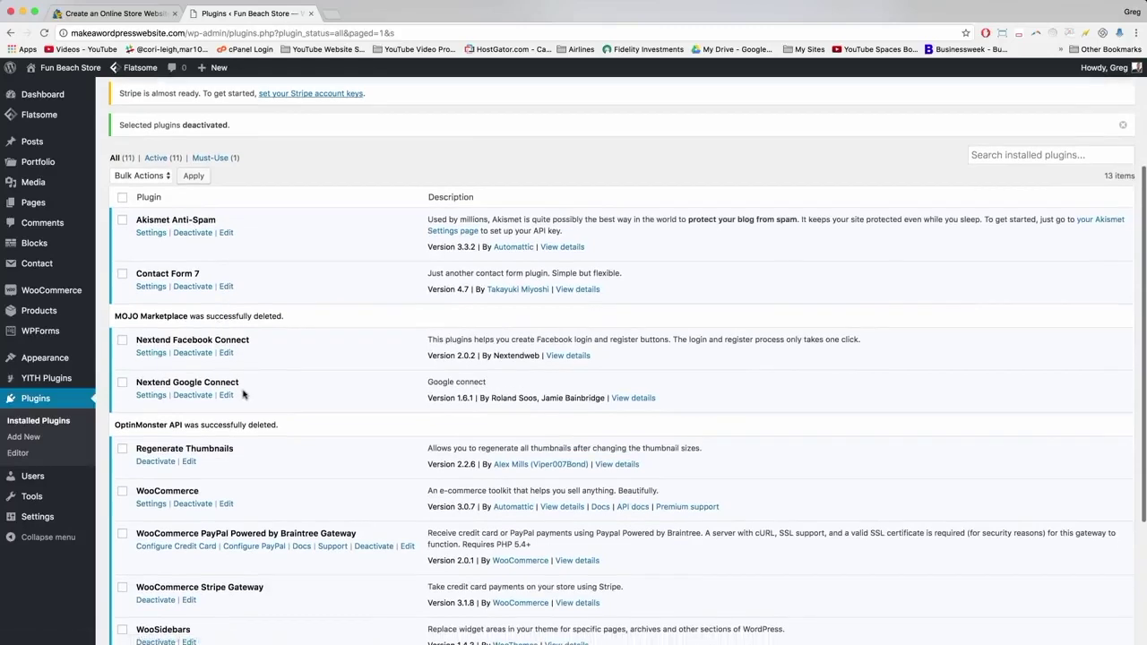
scroll(171, 394, down, 2)
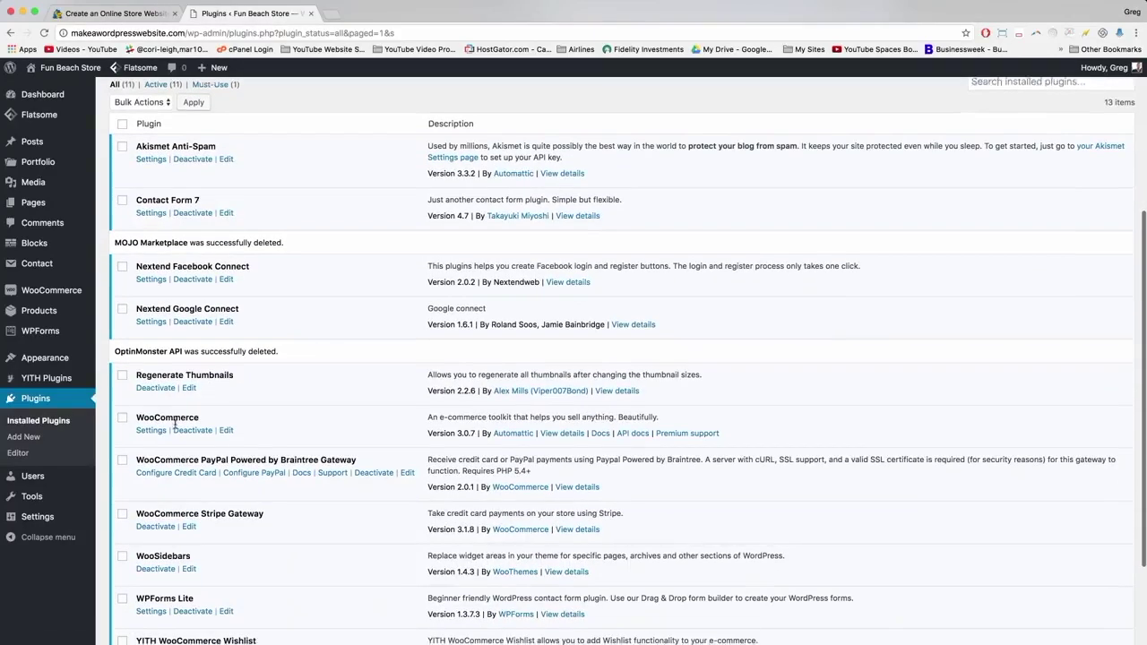
scroll(173, 423, down, 1)
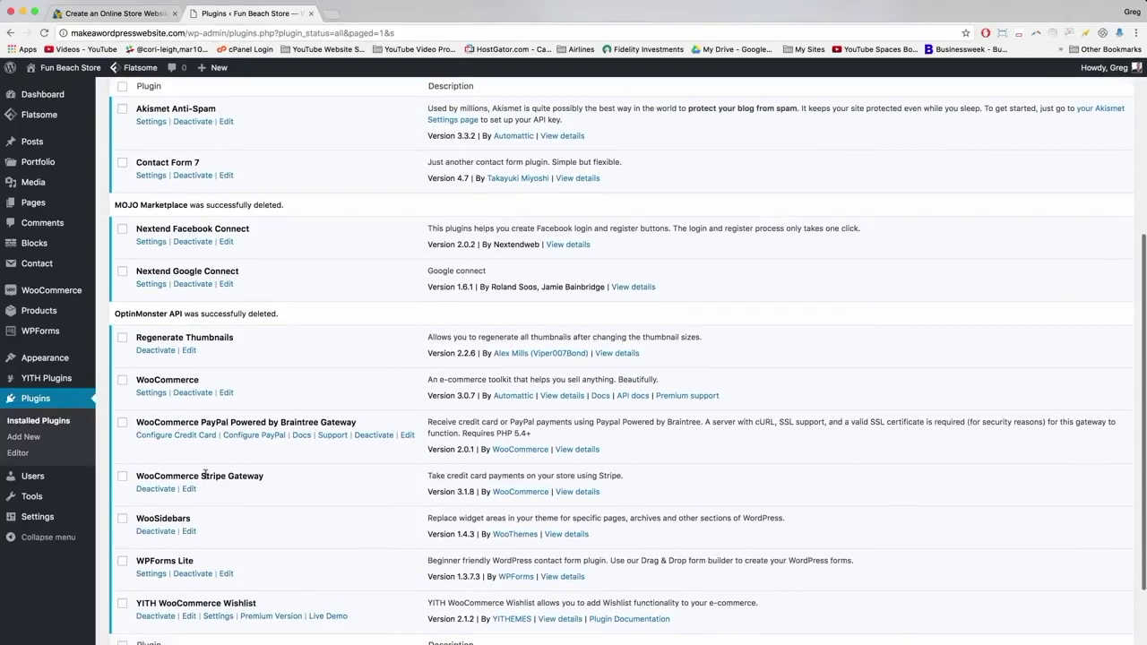
scroll(227, 479, down, 2)
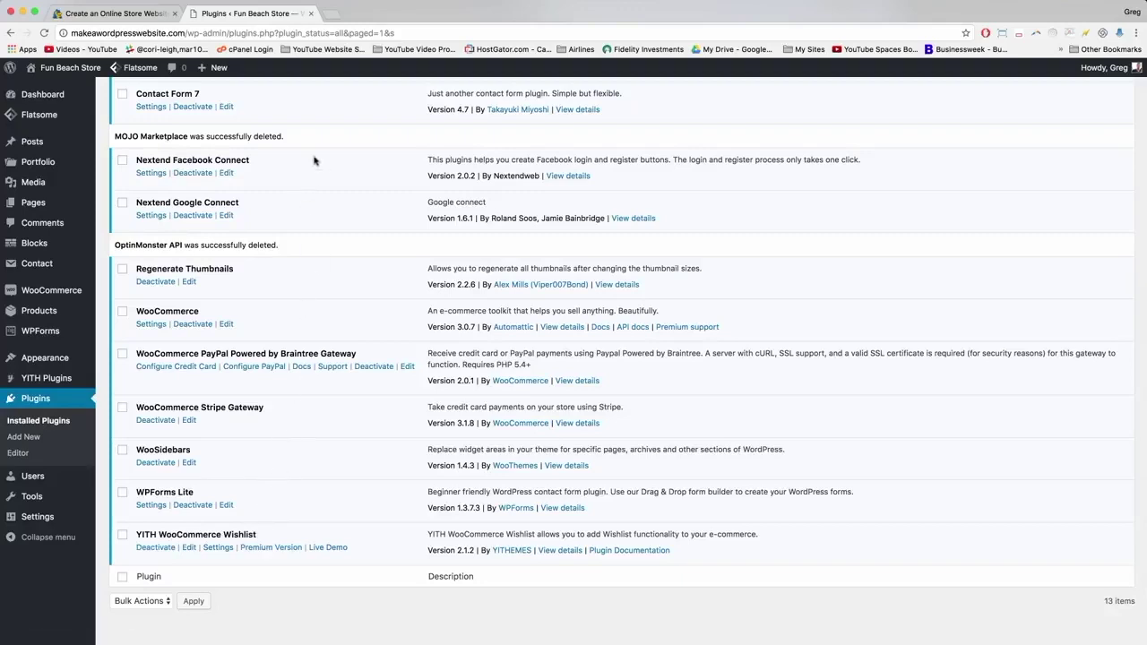
scroll(313, 160, up, 4)
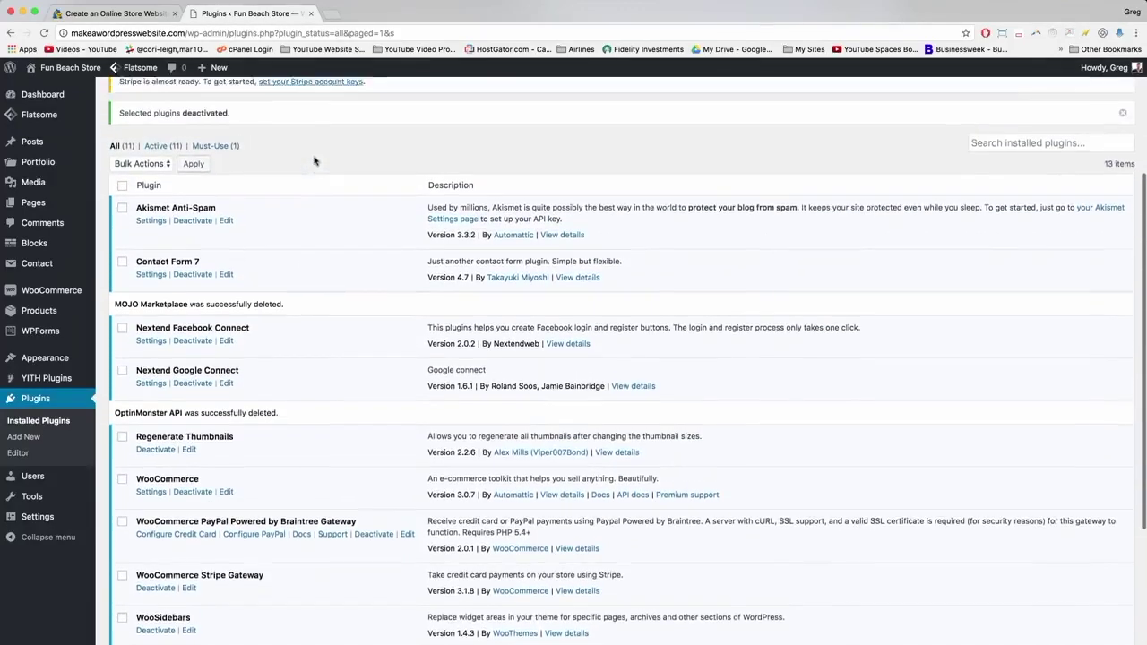
scroll(314, 160, down, 5)
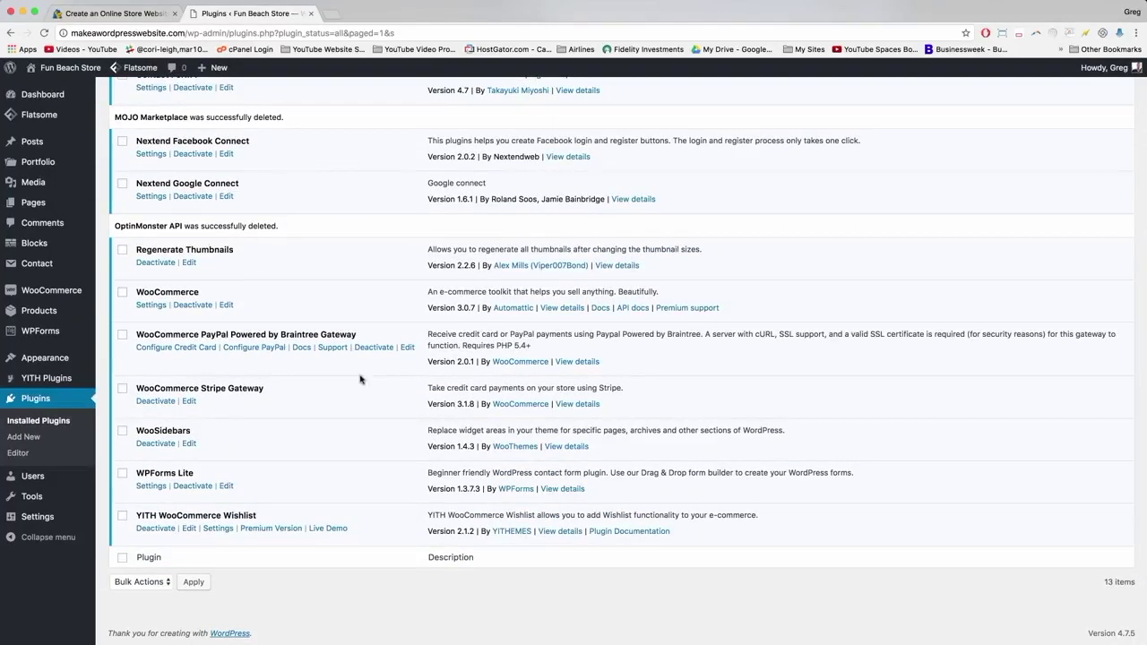
scroll(361, 379, up, 1)
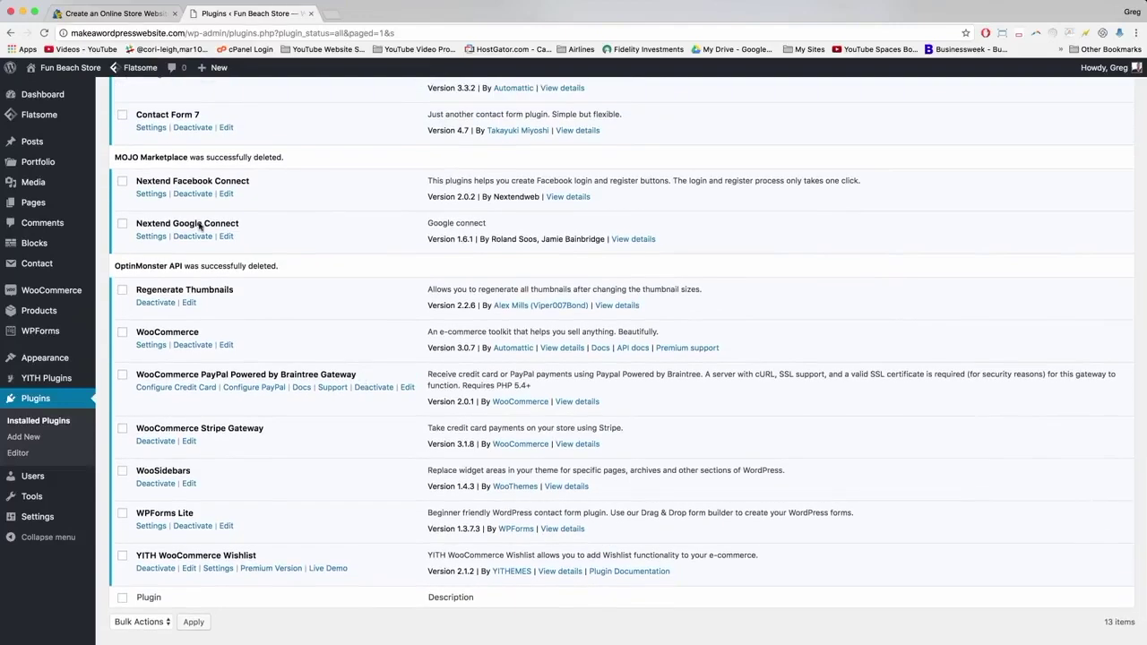
Step: Reload the Plugins list showing 11 active plugins, then return to the tutorial tab
click(44, 400)
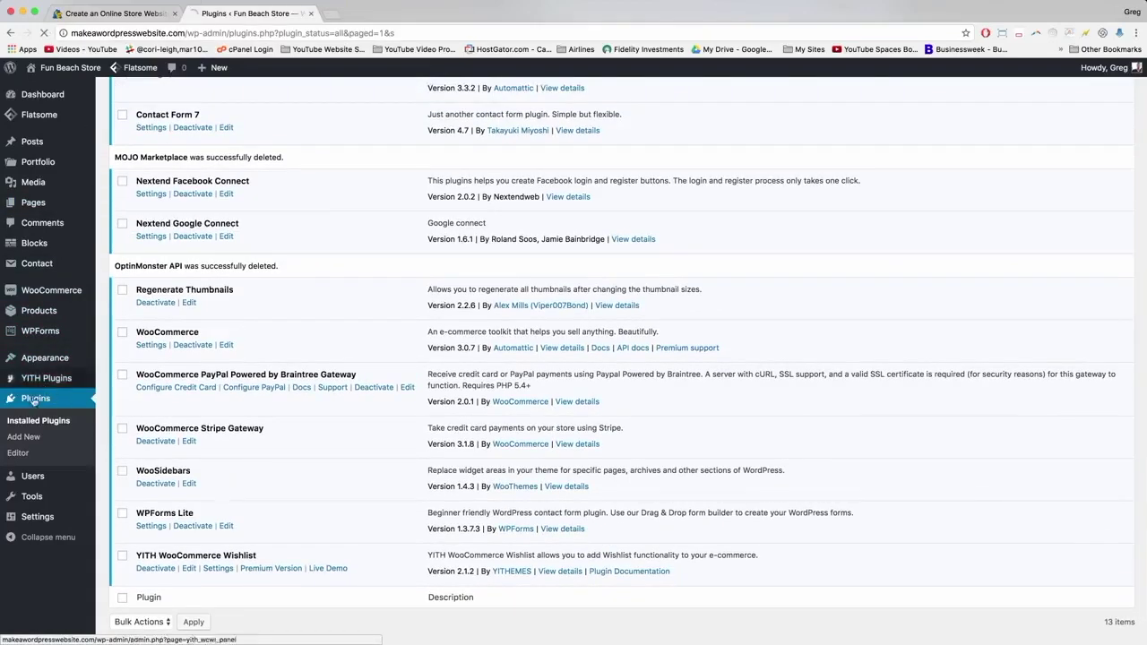
scroll(280, 266, down, 7)
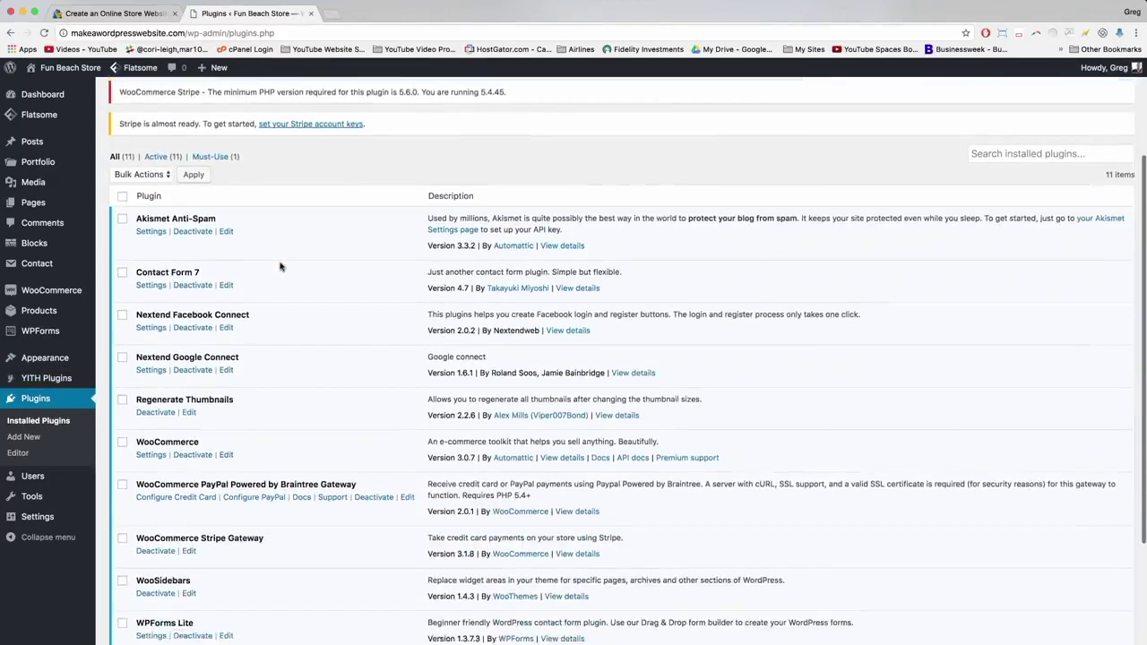
scroll(280, 266, up, 1)
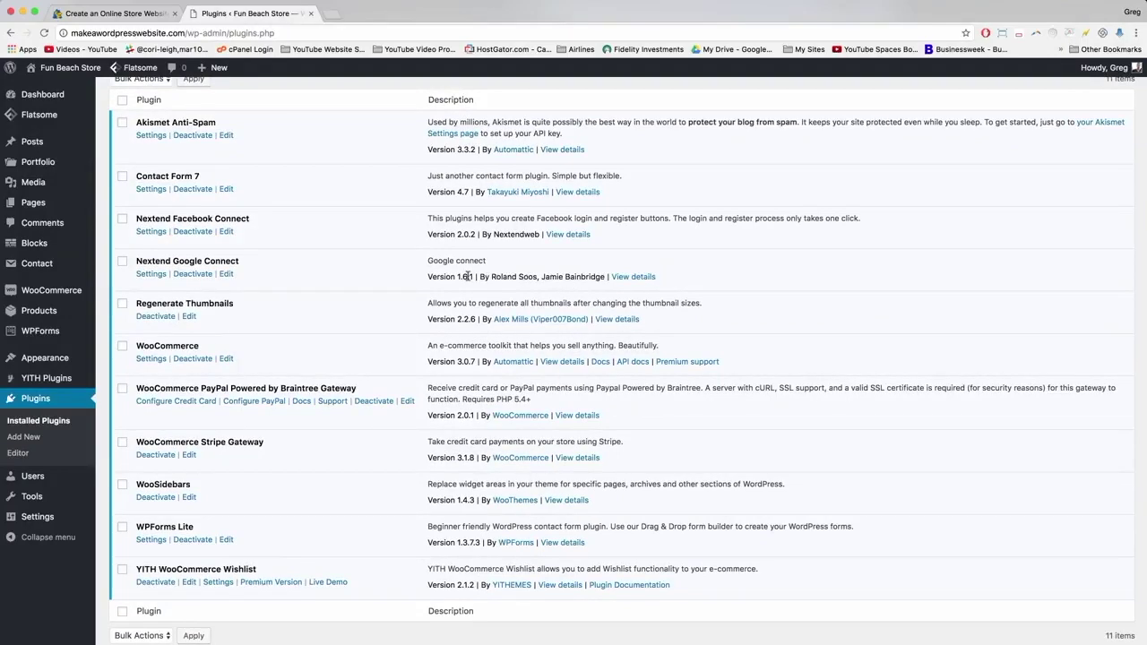
scroll(360, 317, up, 8)
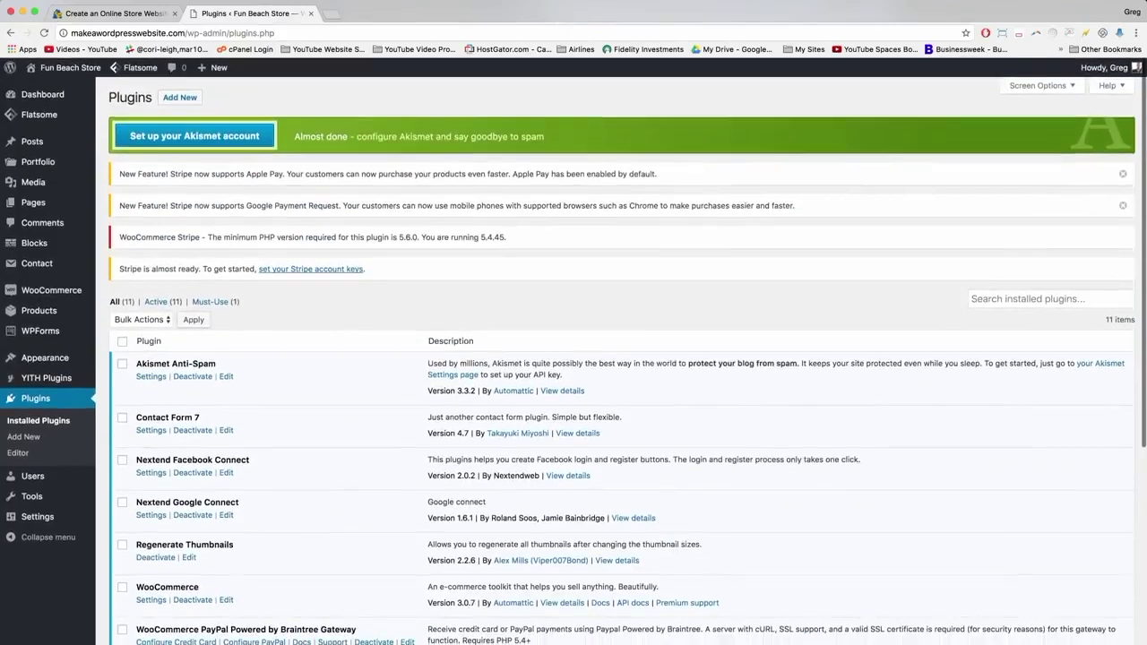
click(117, 13)
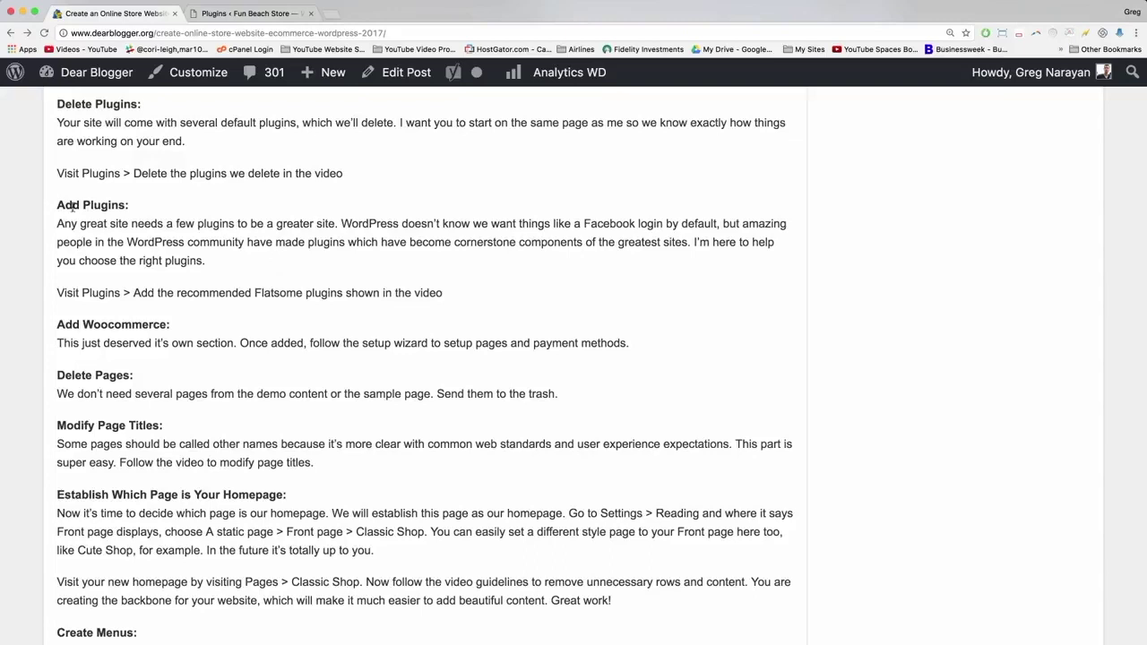
Step: Read the tutorial's Add Plugins and Add Woocommerce notes, then return to the Plugins tab
drag(57, 206, 141, 210)
click(141, 209)
scroll(330, 289, down, 4)
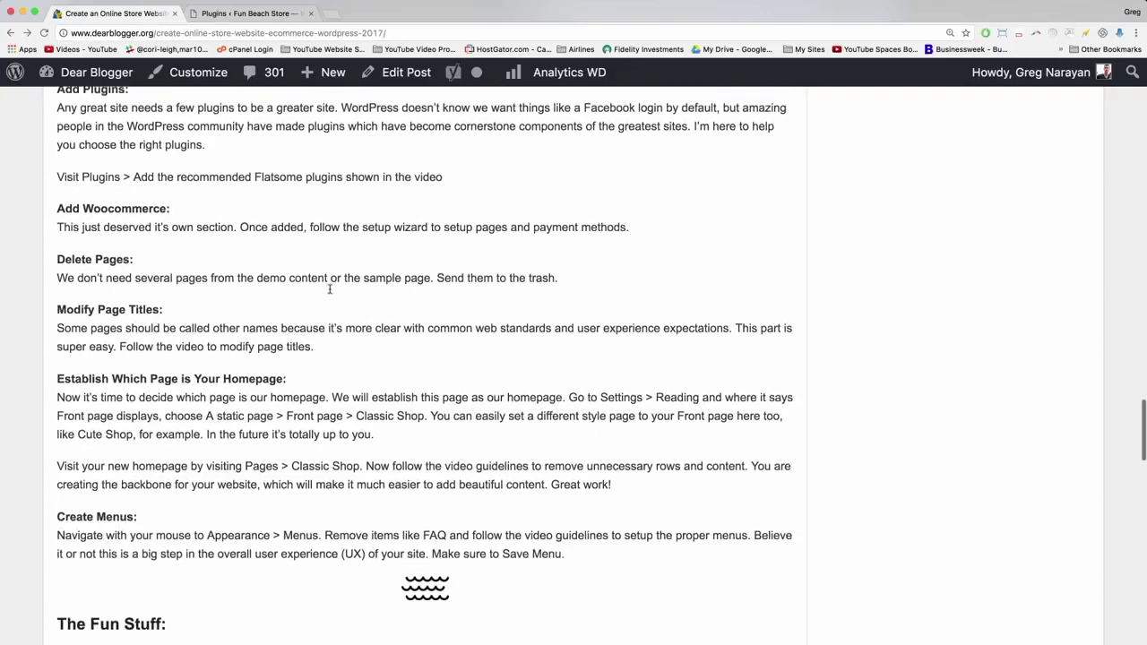
scroll(330, 289, down, 2)
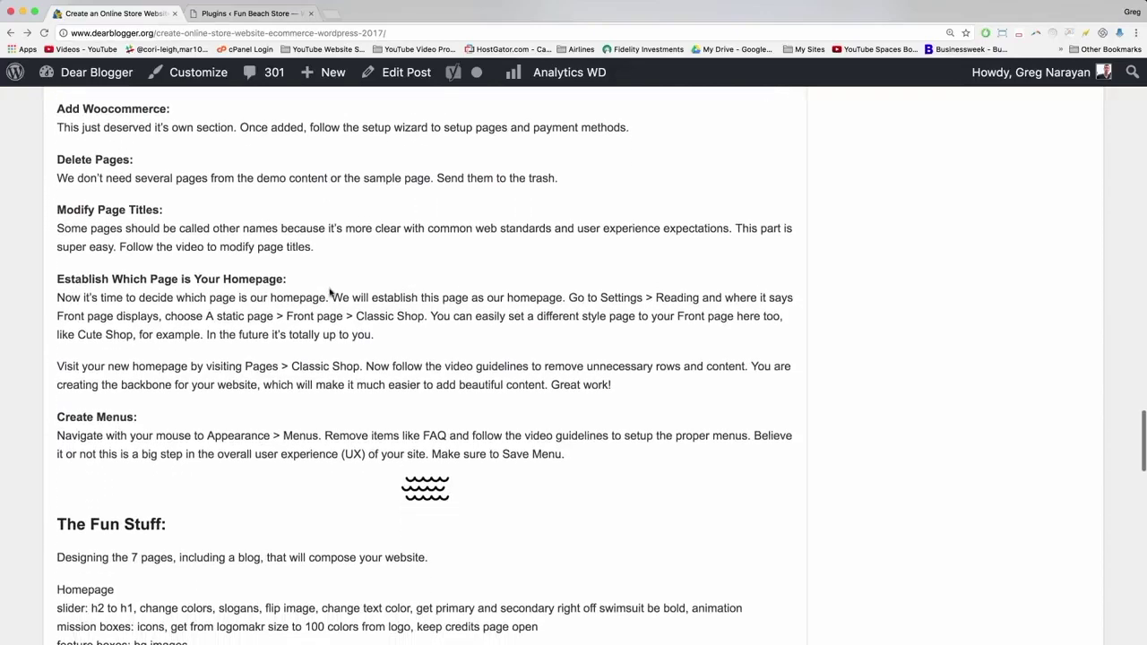
drag(81, 127, 240, 127)
click(59, 123)
scroll(332, 135, up, 5)
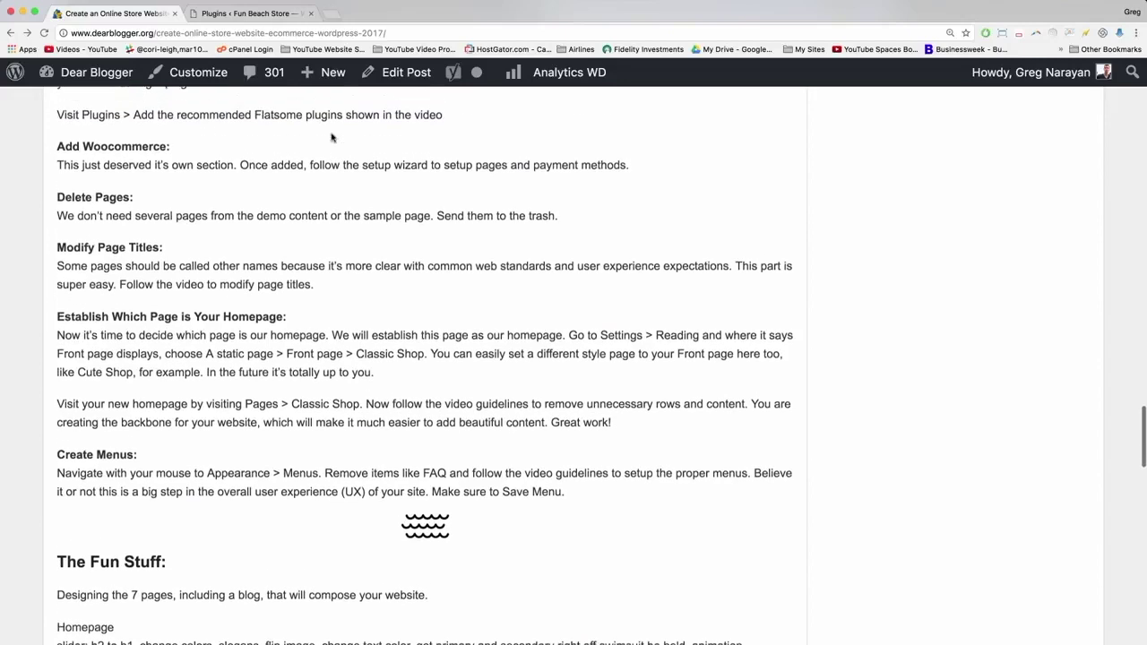
scroll(331, 135, down, 5)
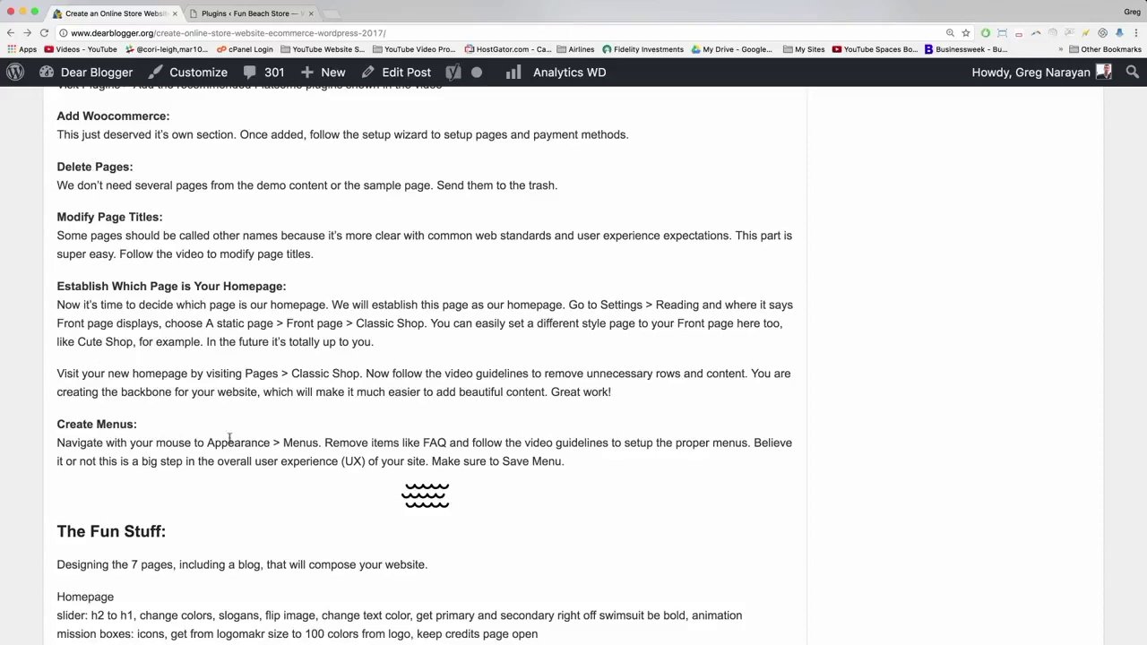
scroll(285, 441, up, 5)
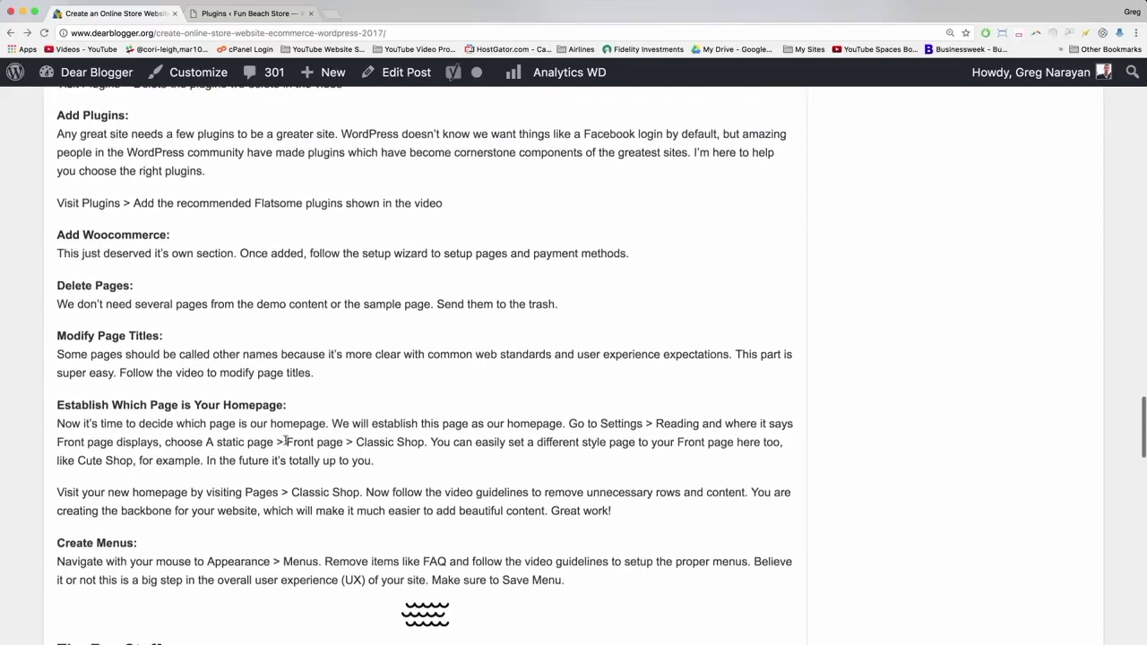
scroll(286, 443, down, 1)
scroll(285, 441, up, 1)
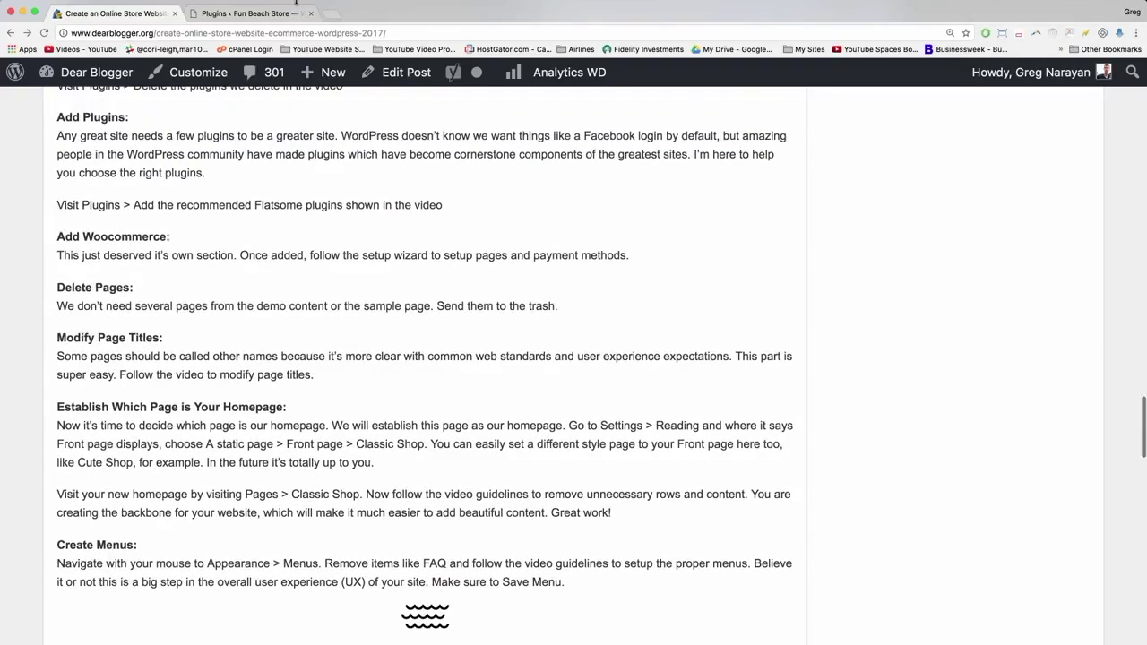
click(243, 14)
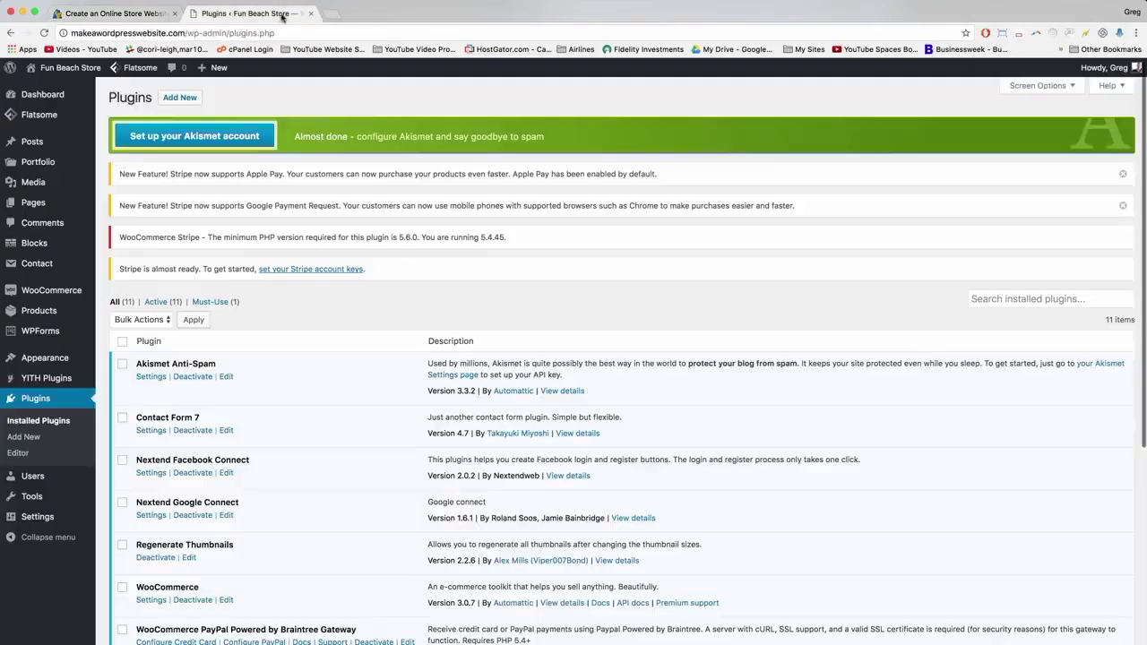
Step: Find Classic Shop — Front Page in the Pages list and open it for editing
click(34, 203)
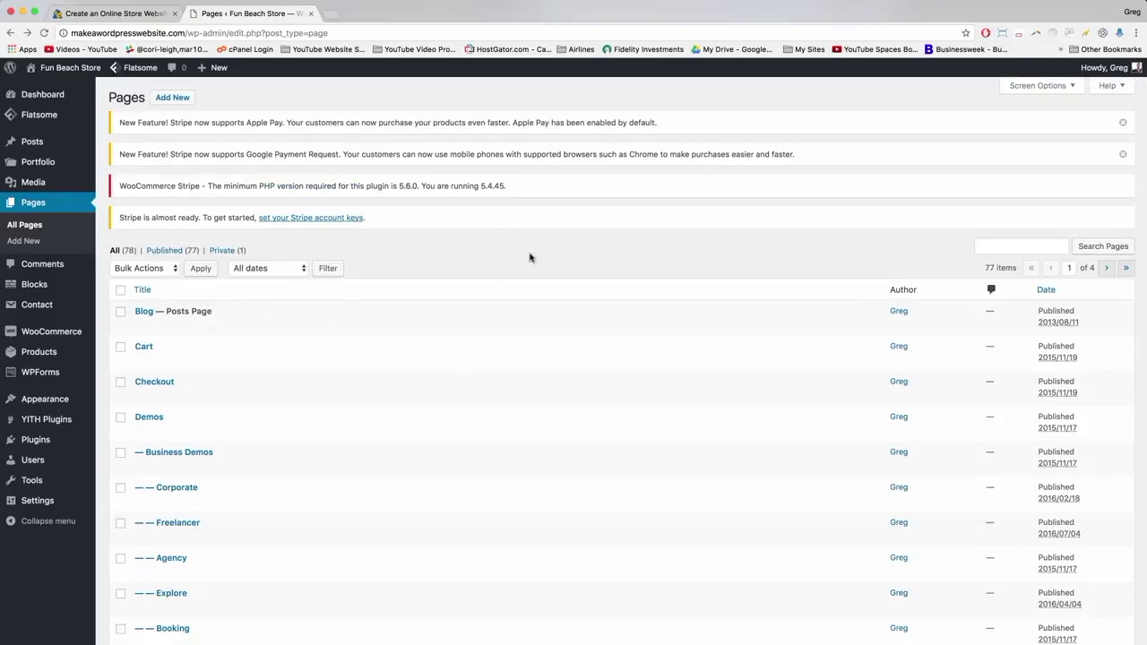
scroll(529, 258, down, 3)
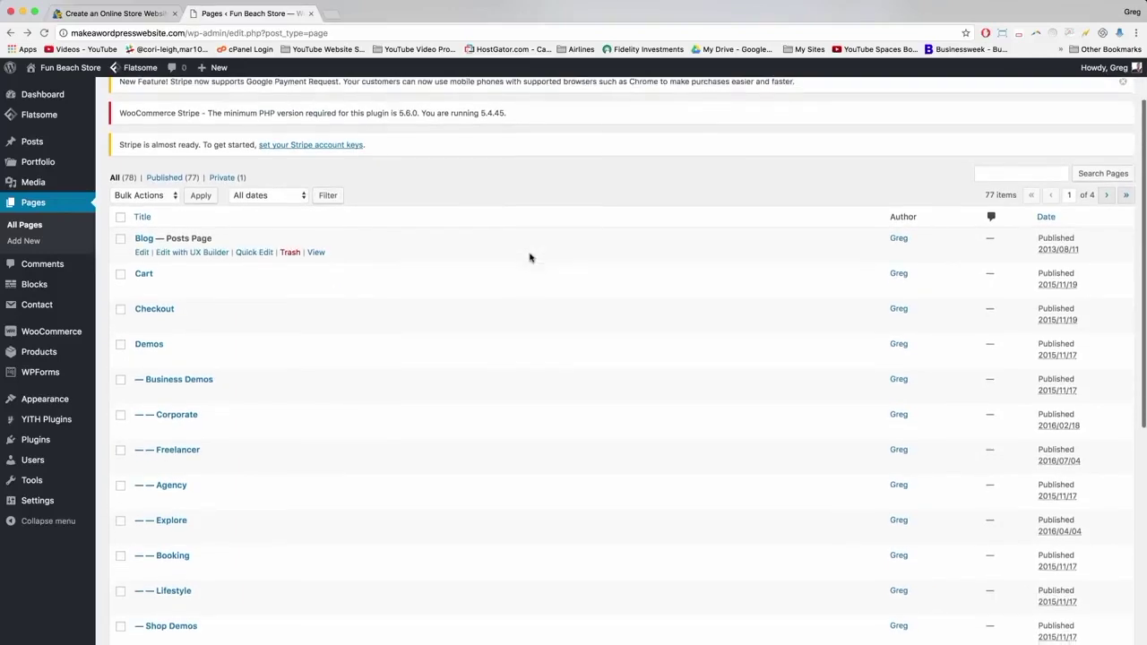
scroll(530, 258, down, 2)
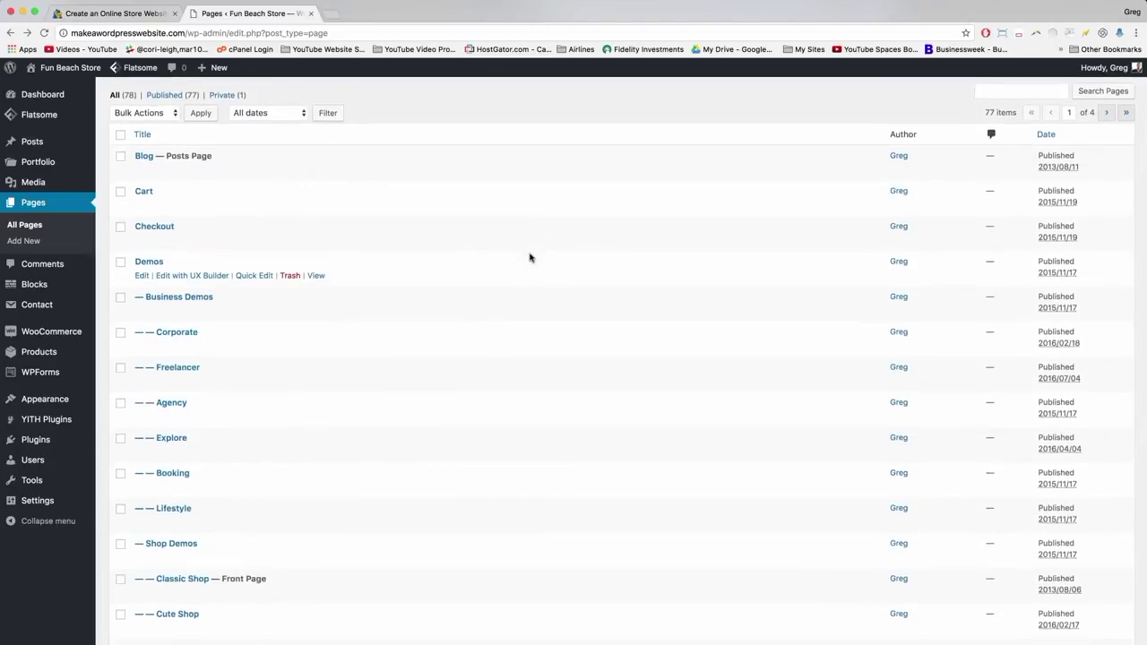
scroll(415, 313, down, 8)
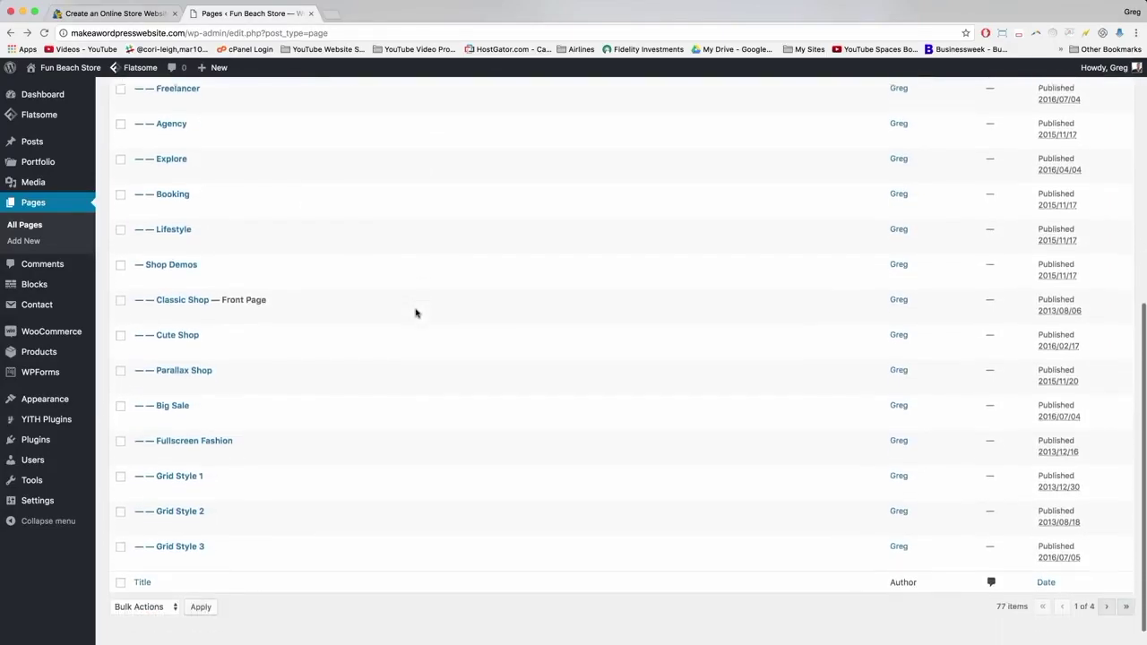
scroll(416, 313, down, 1)
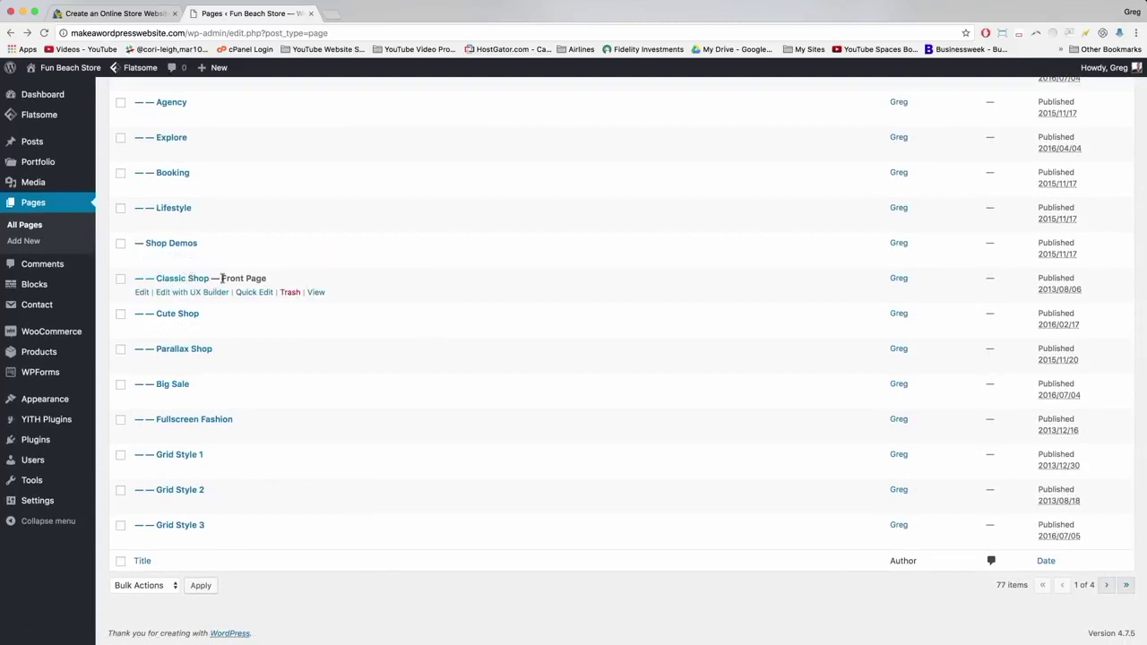
drag(221, 279, 262, 278)
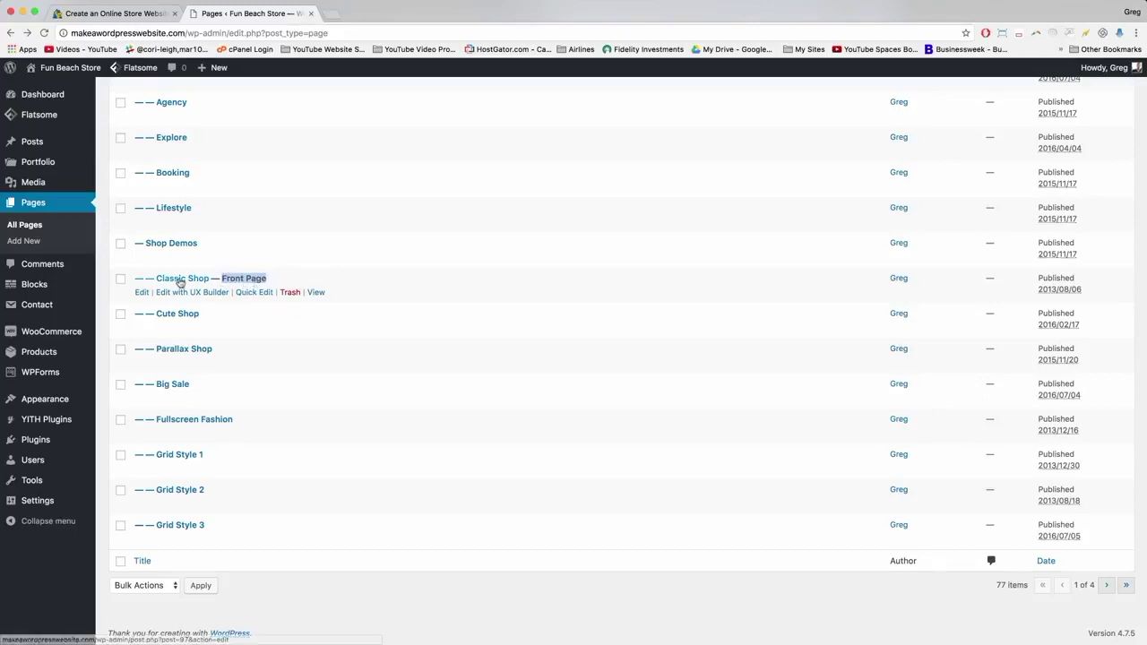
click(246, 279)
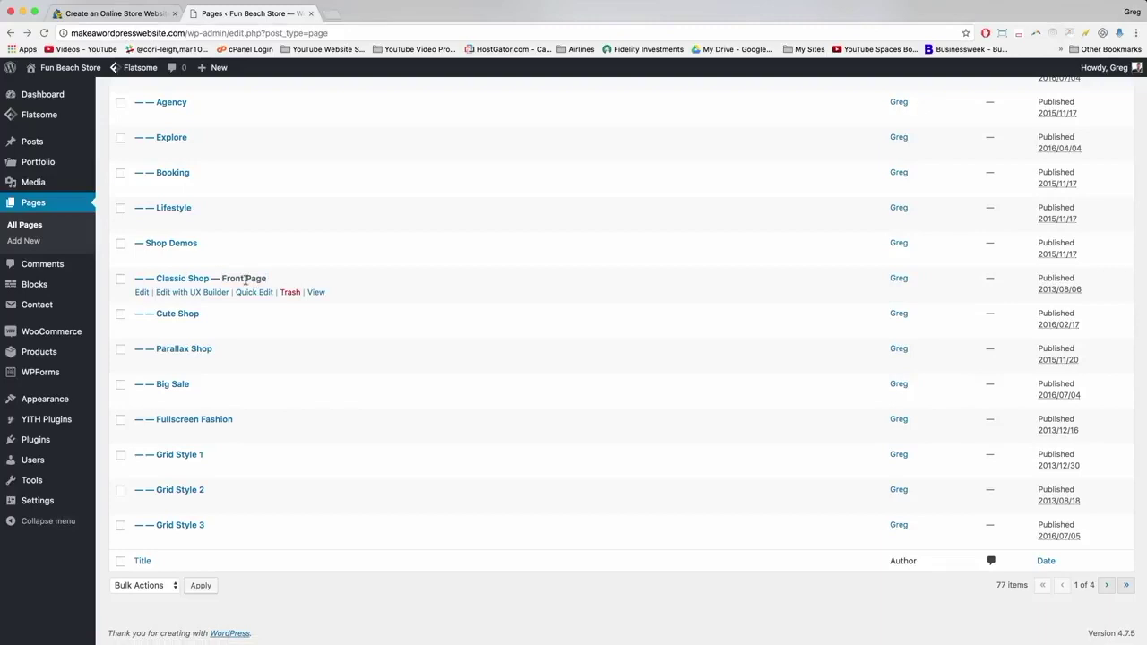
click(188, 279)
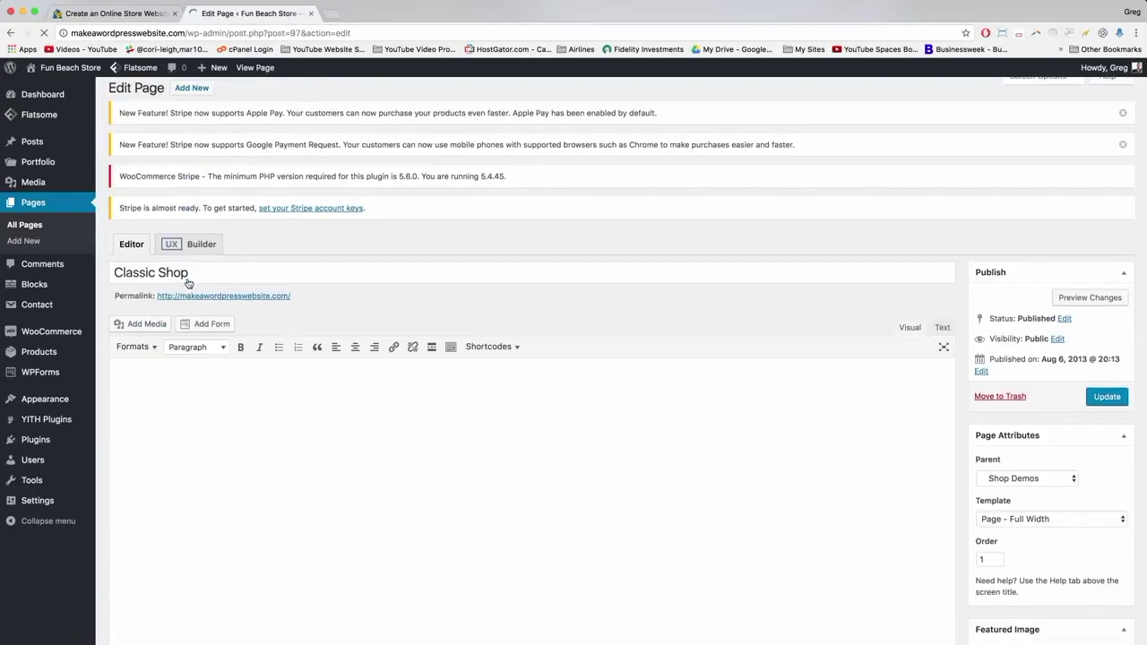
Step: Look over the Classic Shop shortcodes, then go back to All Pages
scroll(496, 275, down, 3)
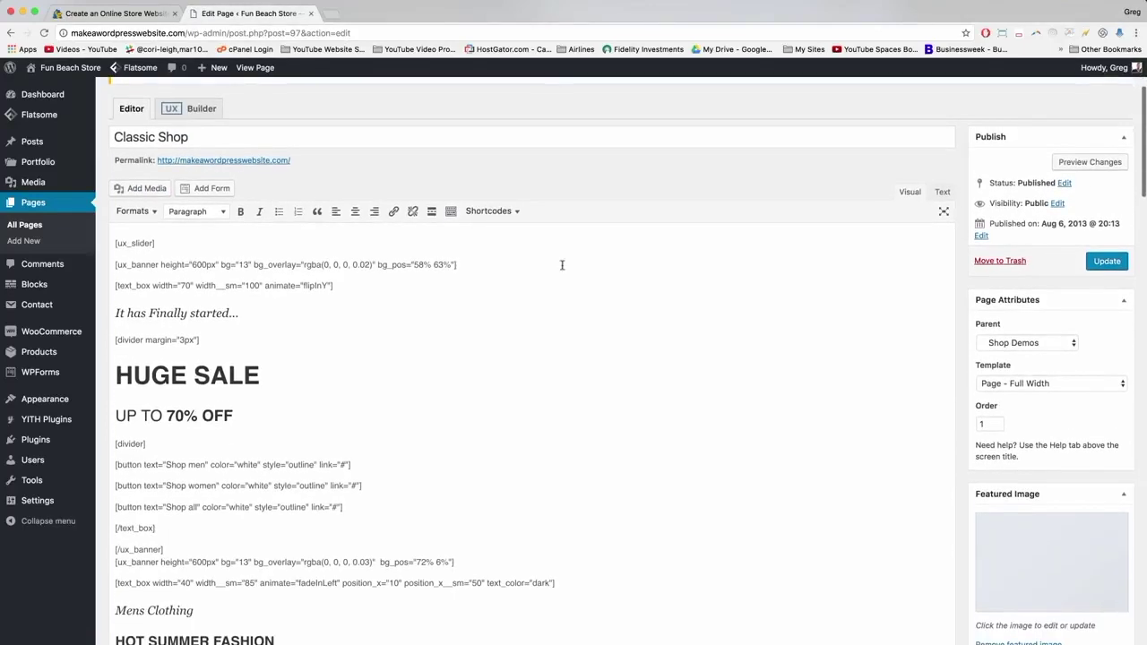
scroll(518, 282, down, 10)
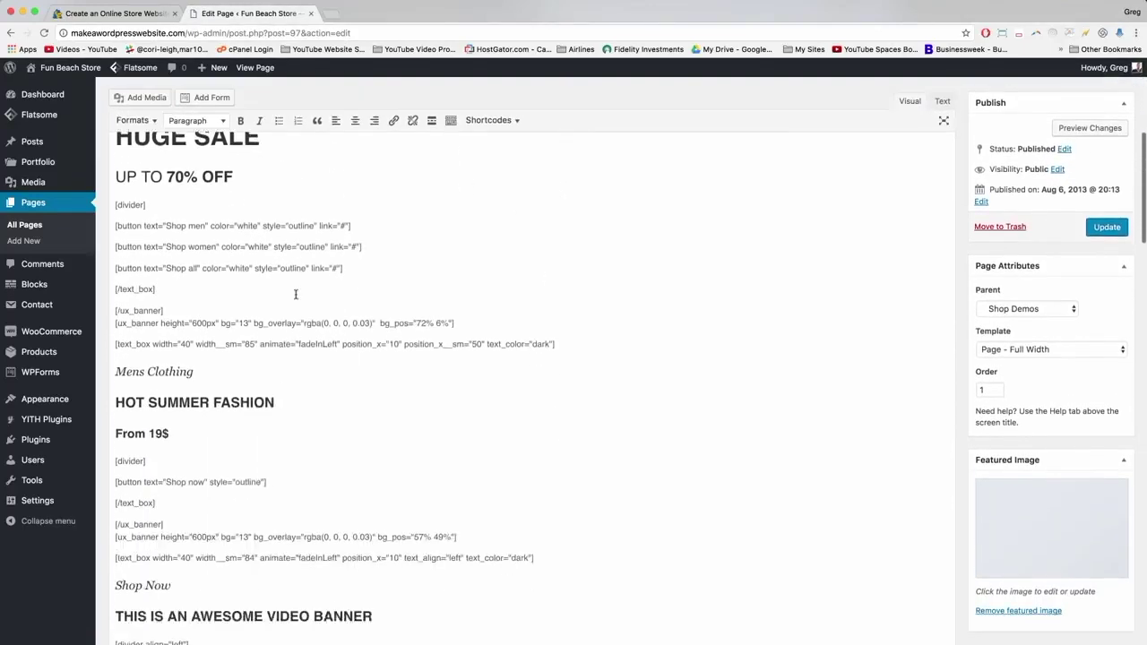
scroll(423, 460, up, 10)
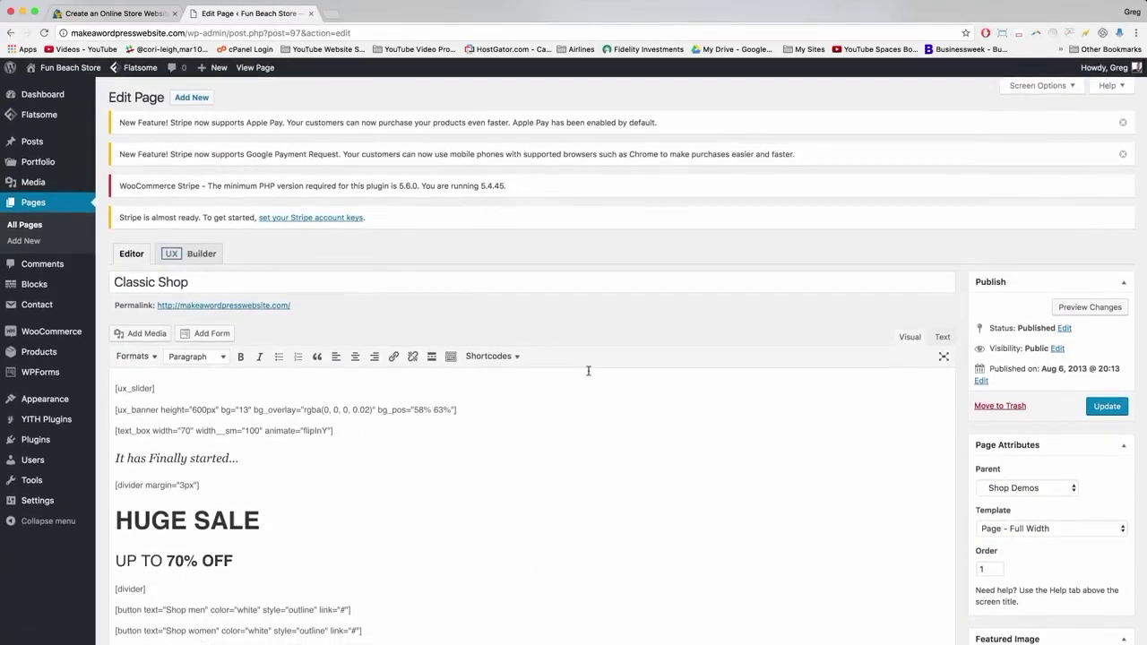
click(27, 212)
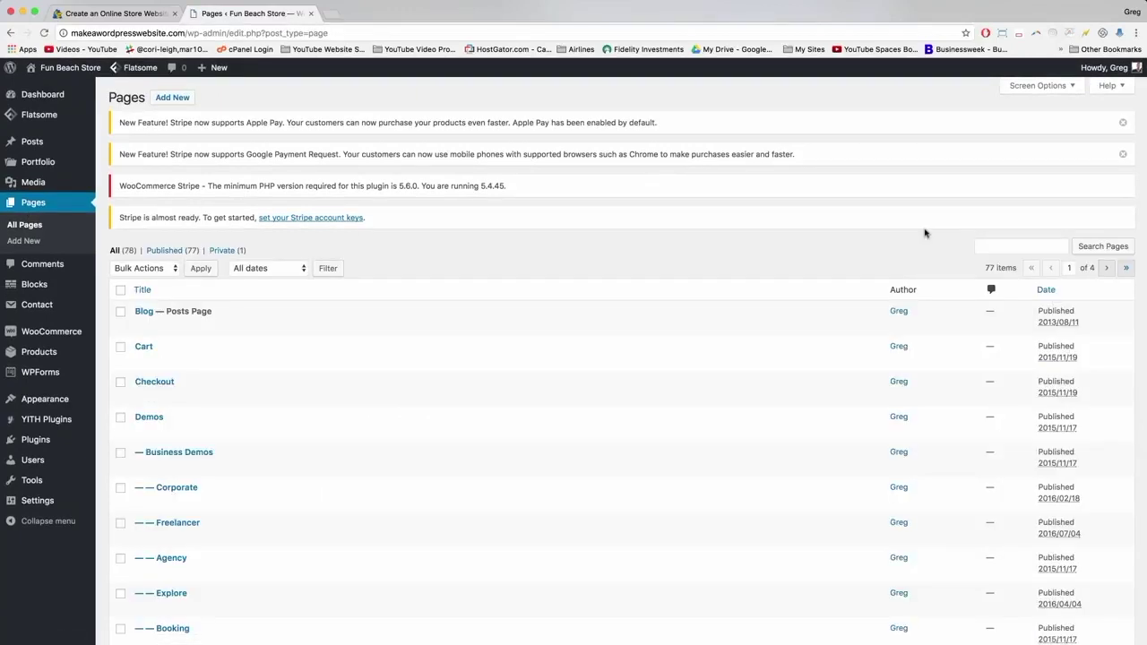
Step: Page forward to page 3 of the Pages list
click(1107, 269)
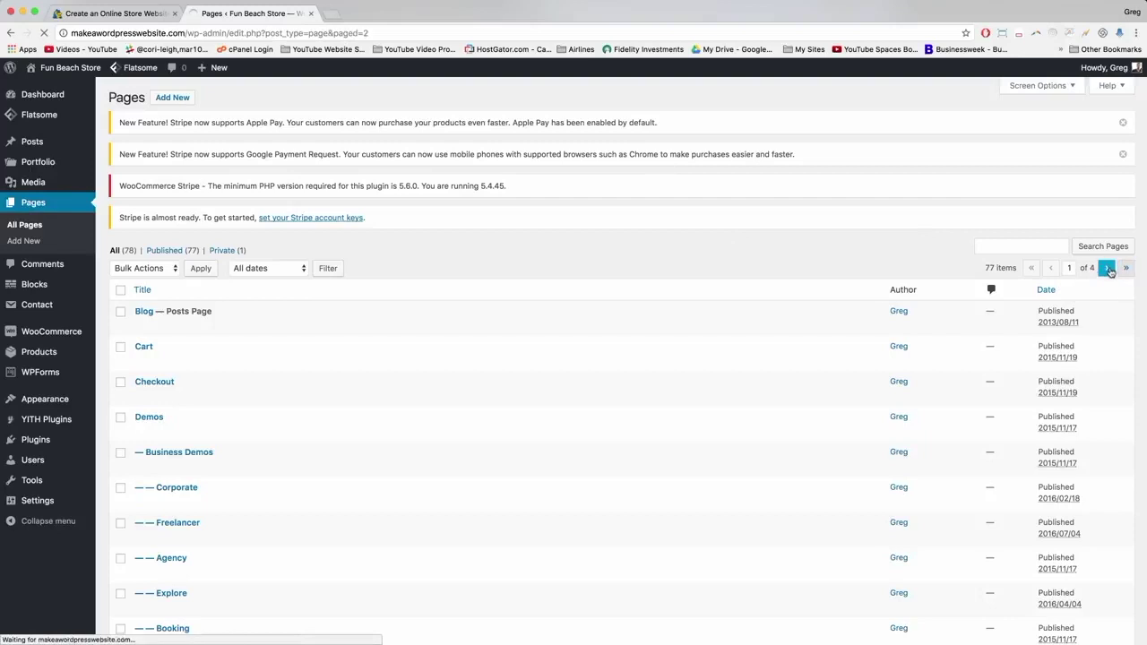
click(1106, 268)
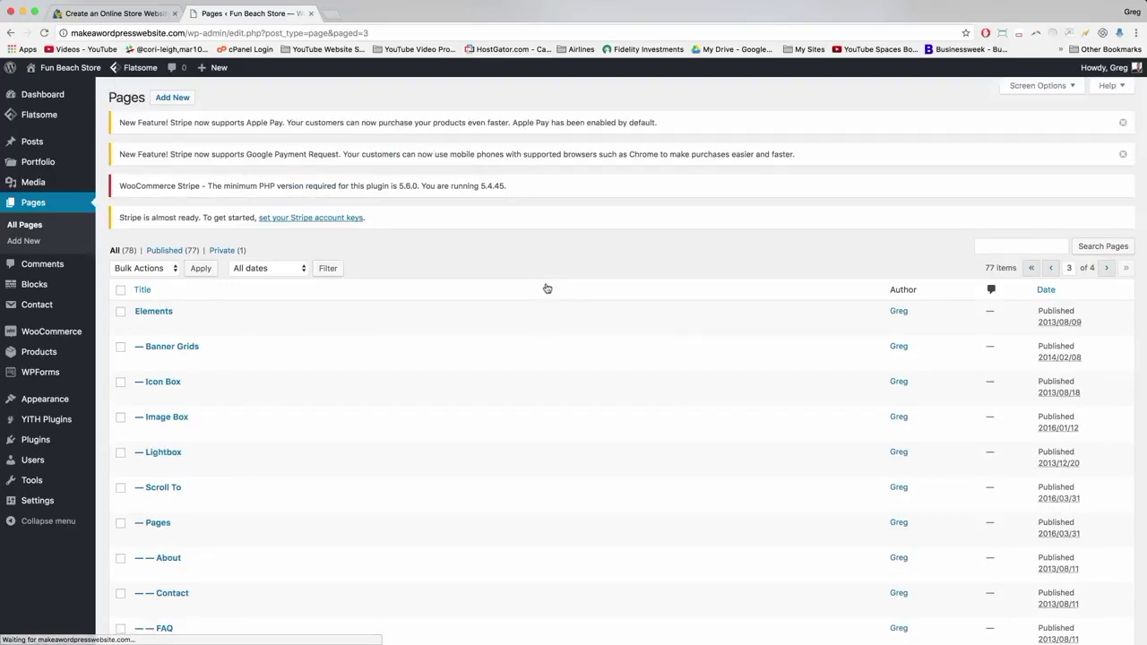
scroll(259, 332, down, 10)
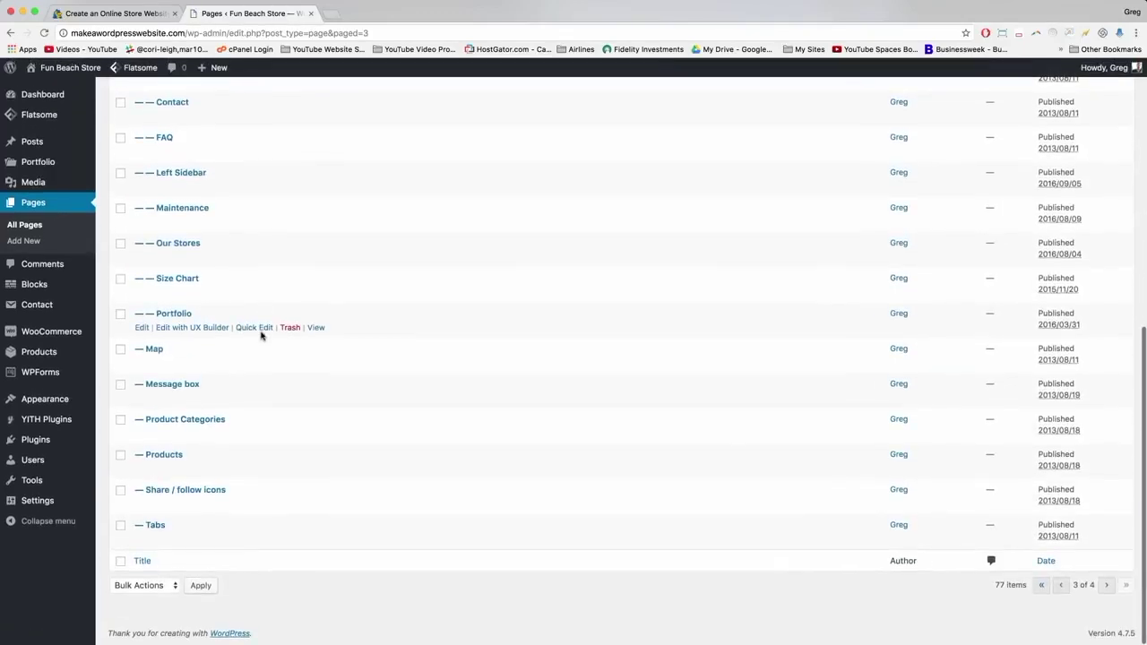
scroll(259, 332, up, 10)
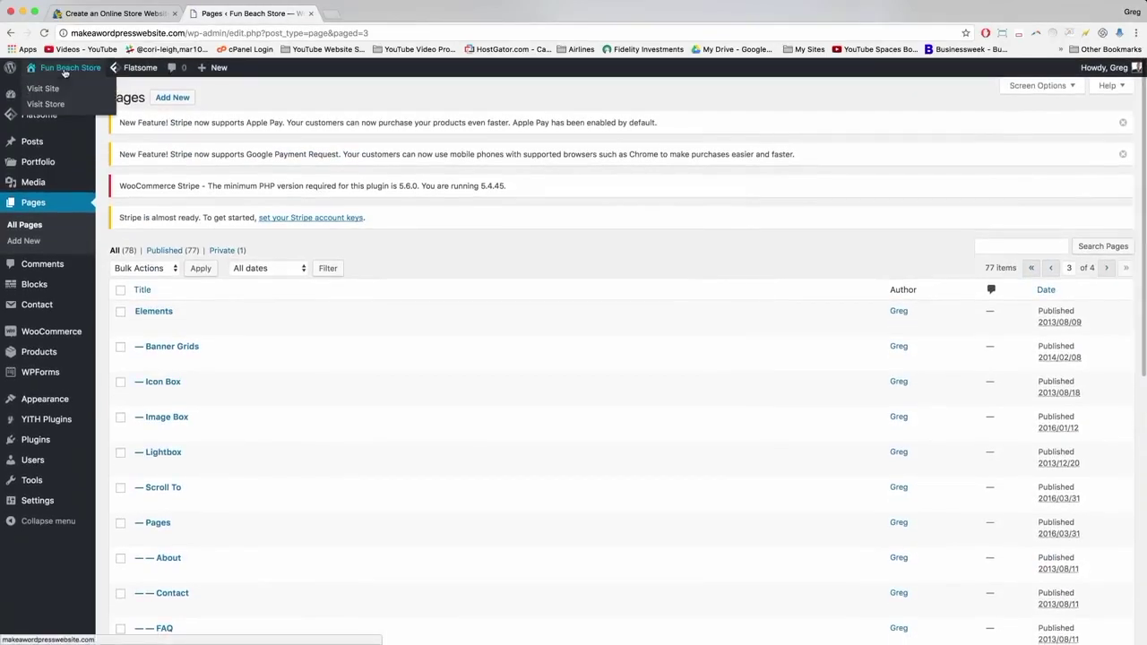
Step: Open the live Fun Beach Store site in a new tab and switch to it
right_click(64, 72)
click(99, 77)
click(362, 15)
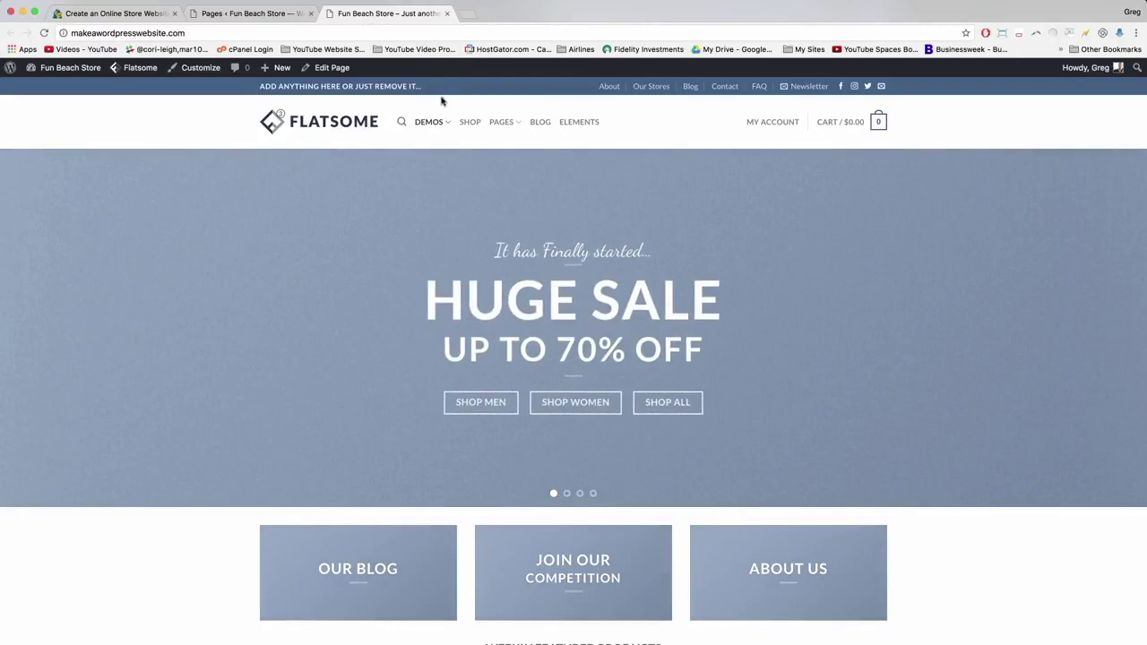
Step: View the Vendor Shop demo, then the About Us page from the Pages menu
mouse_move(447, 120)
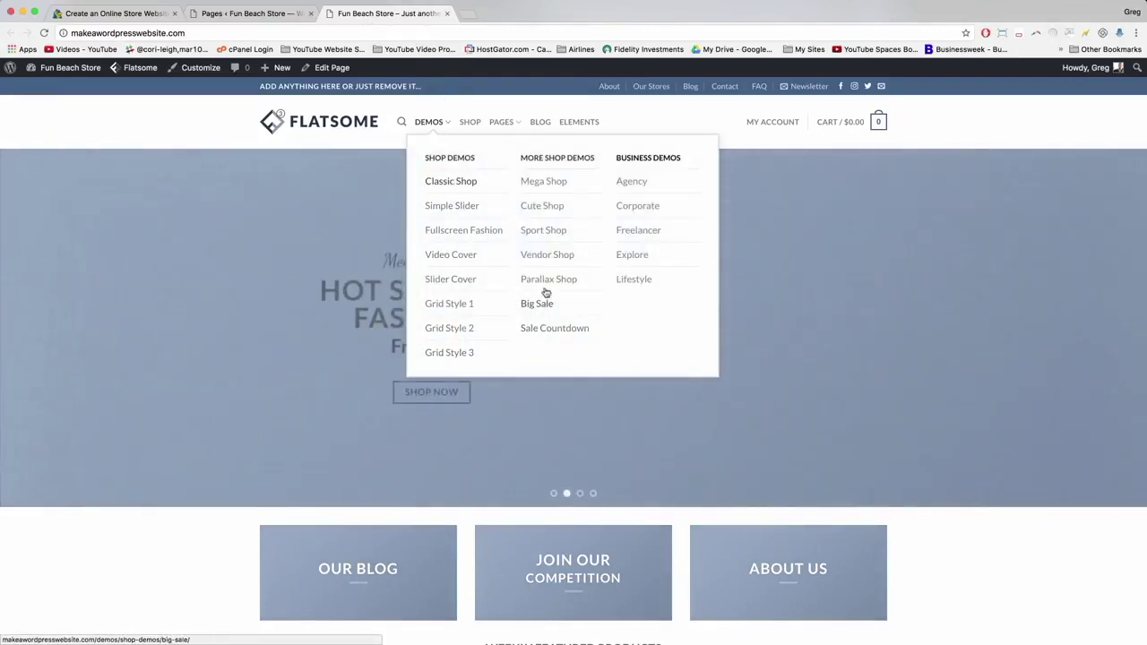
click(544, 259)
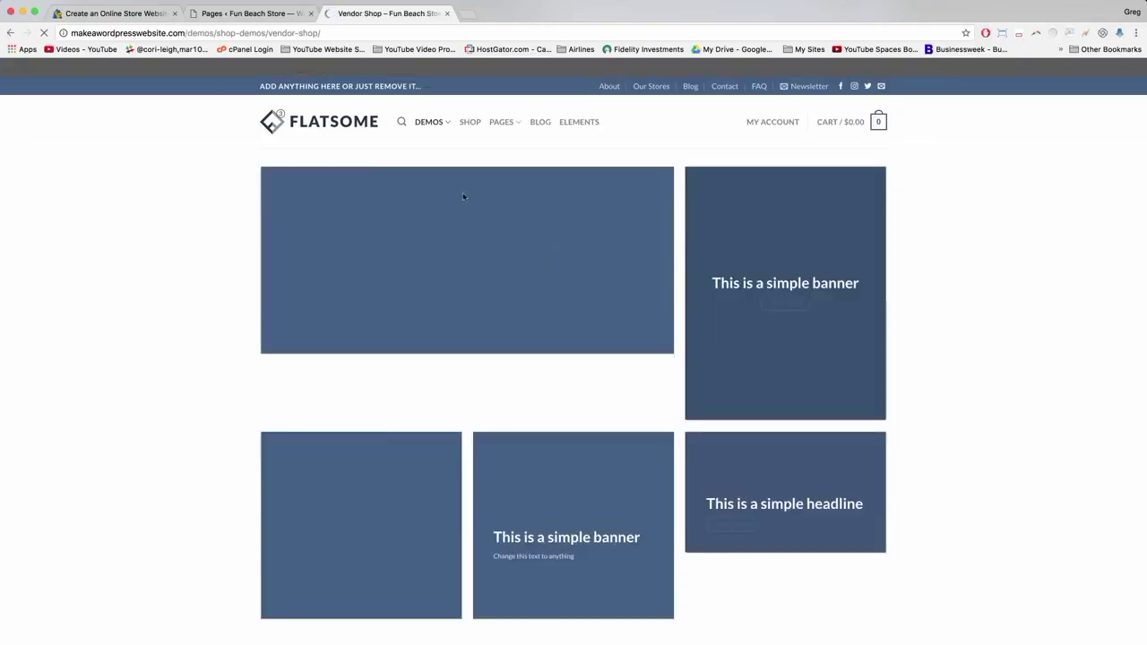
mouse_move(510, 122)
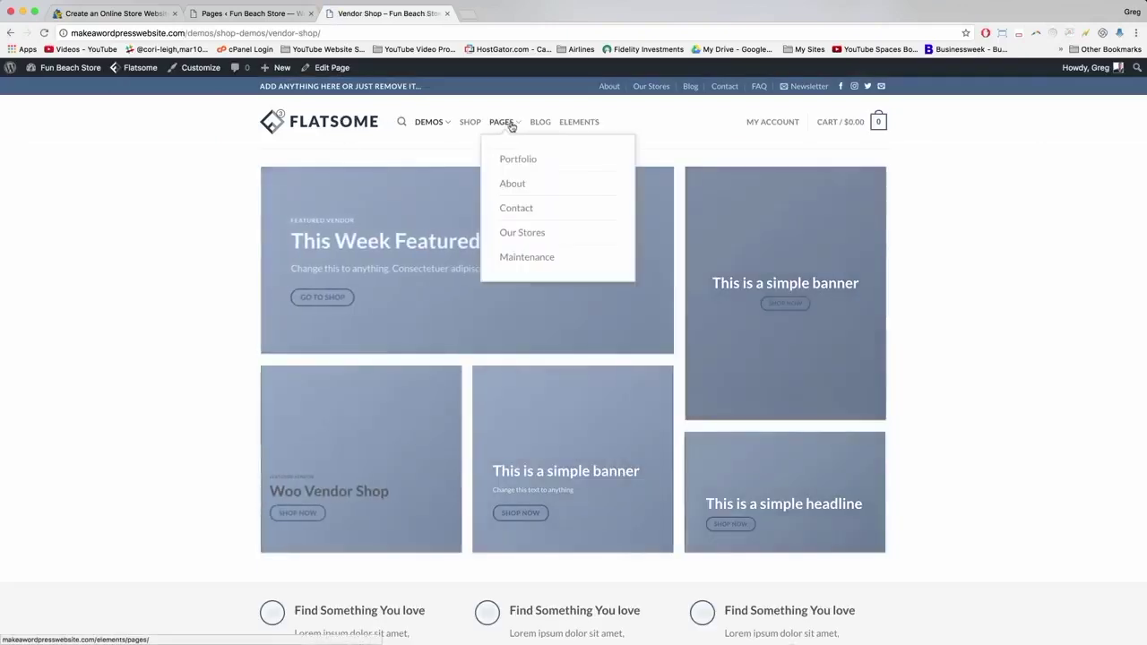
click(512, 184)
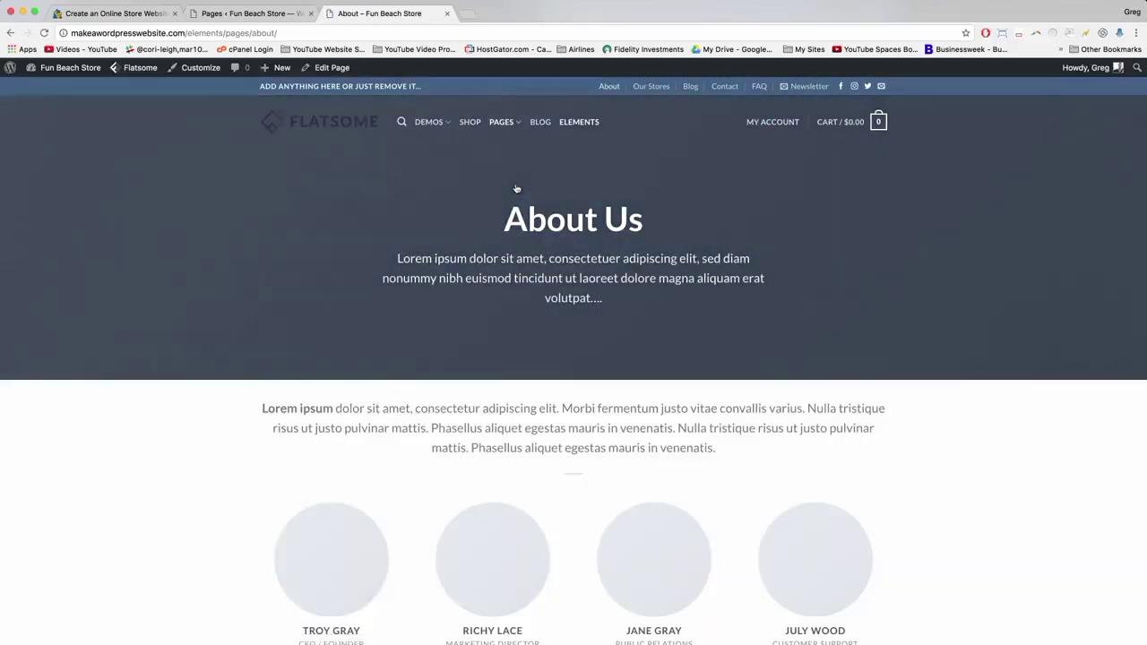
scroll(373, 325, down, 5)
scroll(373, 325, down, 5)
scroll(374, 325, up, 10)
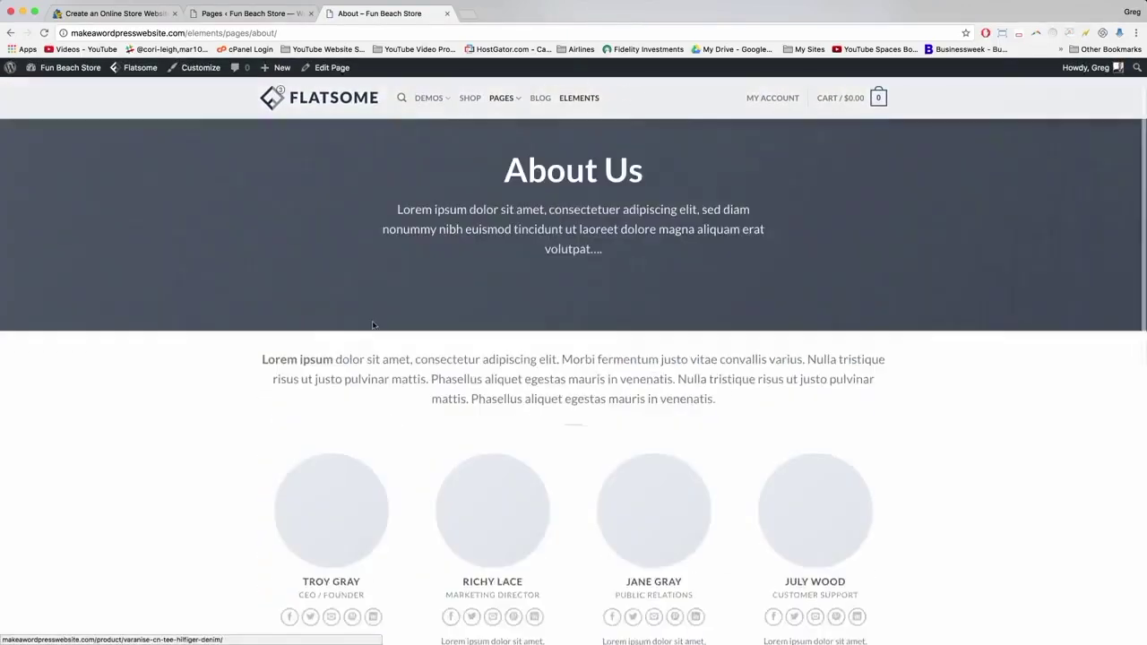
mouse_move(441, 128)
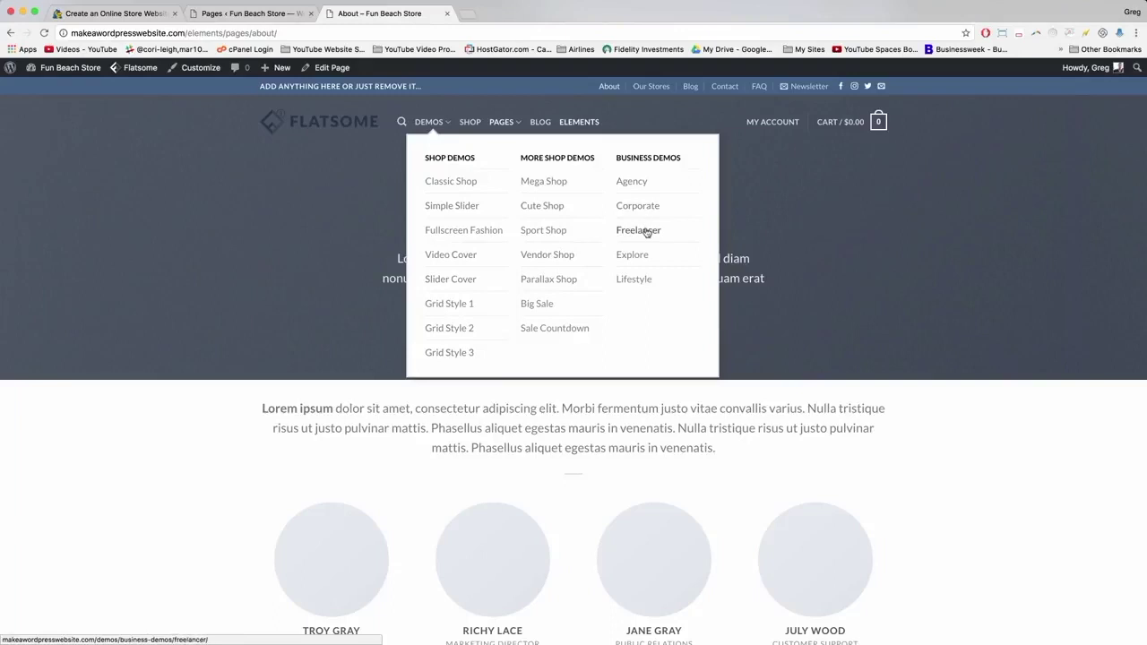
Step: Move the FAQ page to the Trash from the Pages list
click(281, 15)
scroll(561, 258, down, 5)
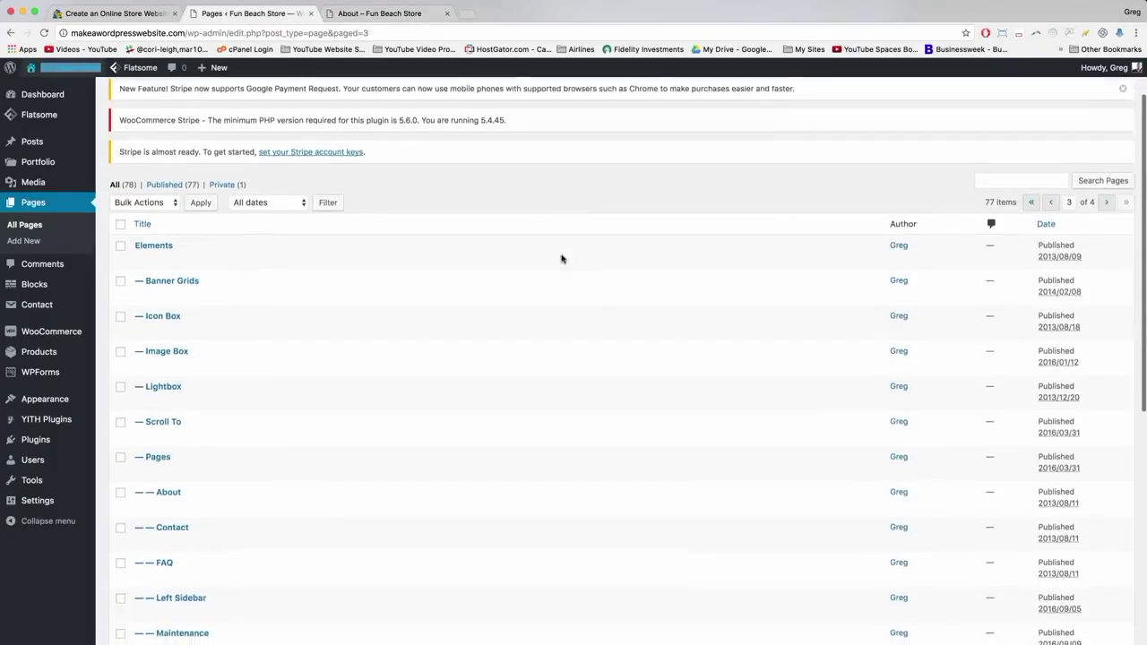
scroll(562, 259, down, 1)
scroll(561, 259, up, 2)
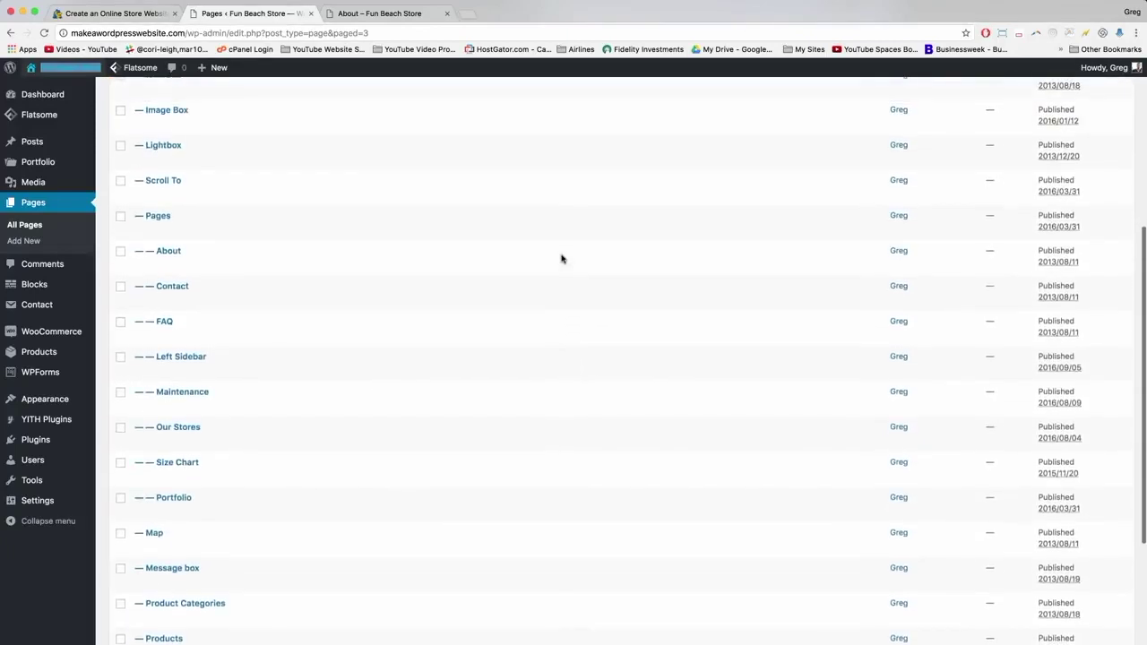
mouse_move(157, 283)
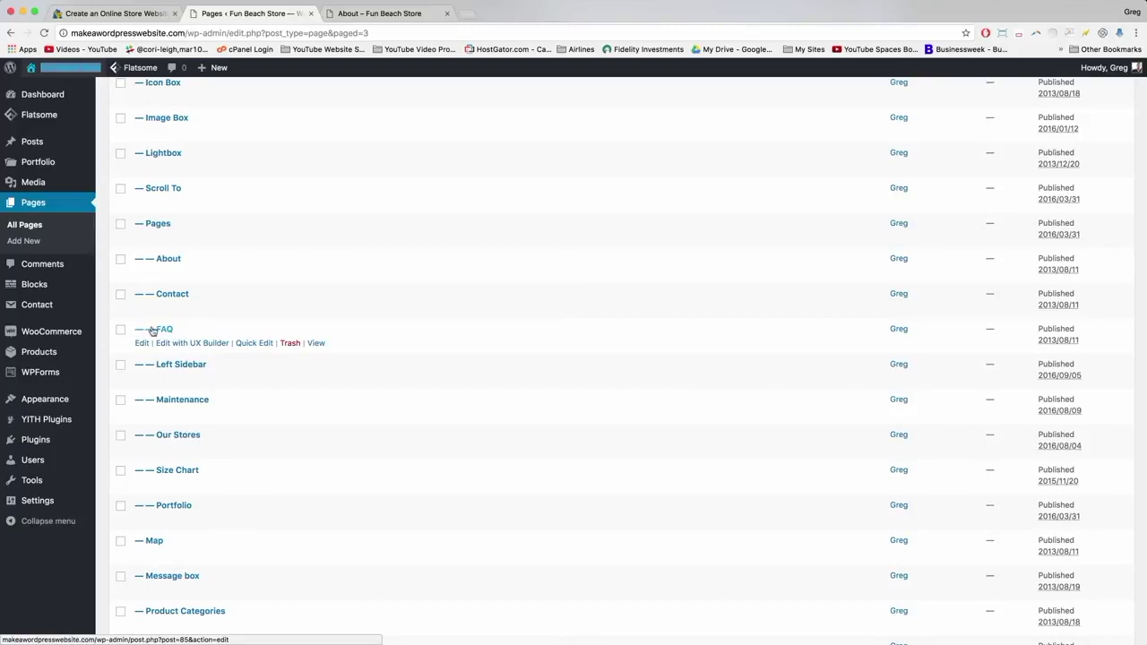
click(286, 344)
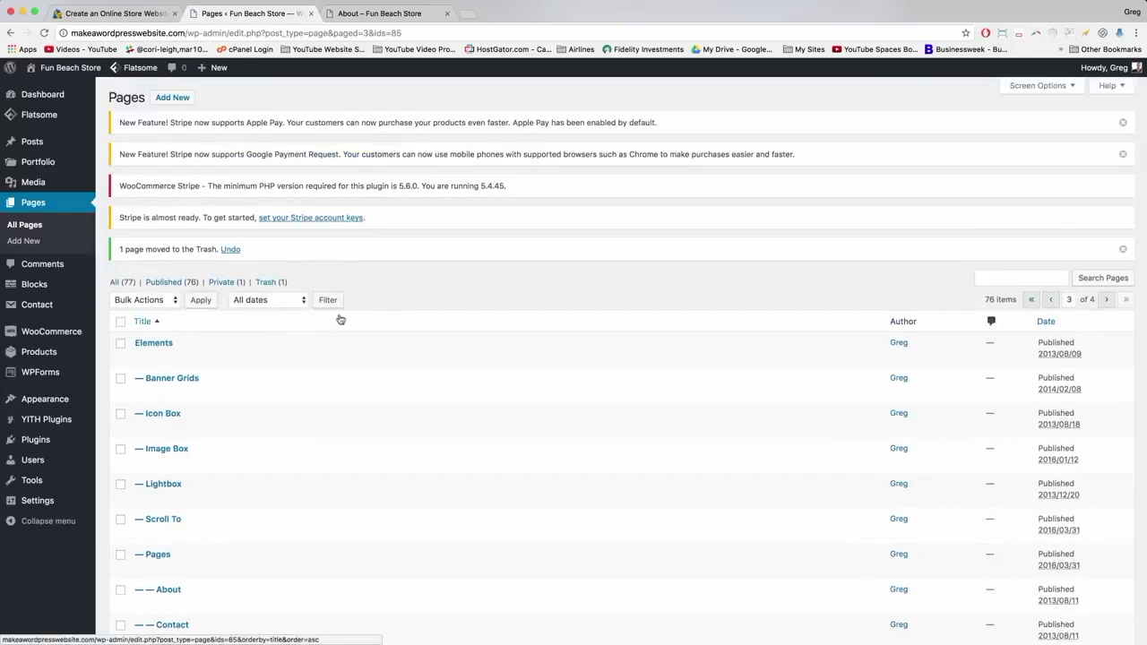
Step: Open the Contact page in the editor
scroll(422, 376, down, 5)
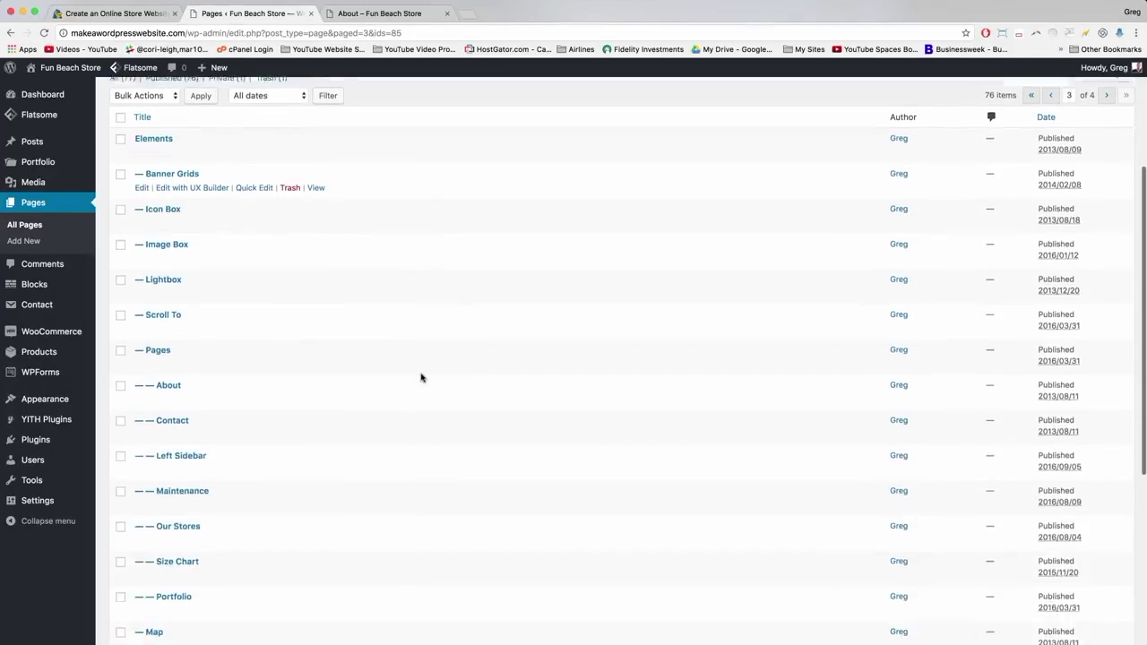
scroll(421, 377, down, 1)
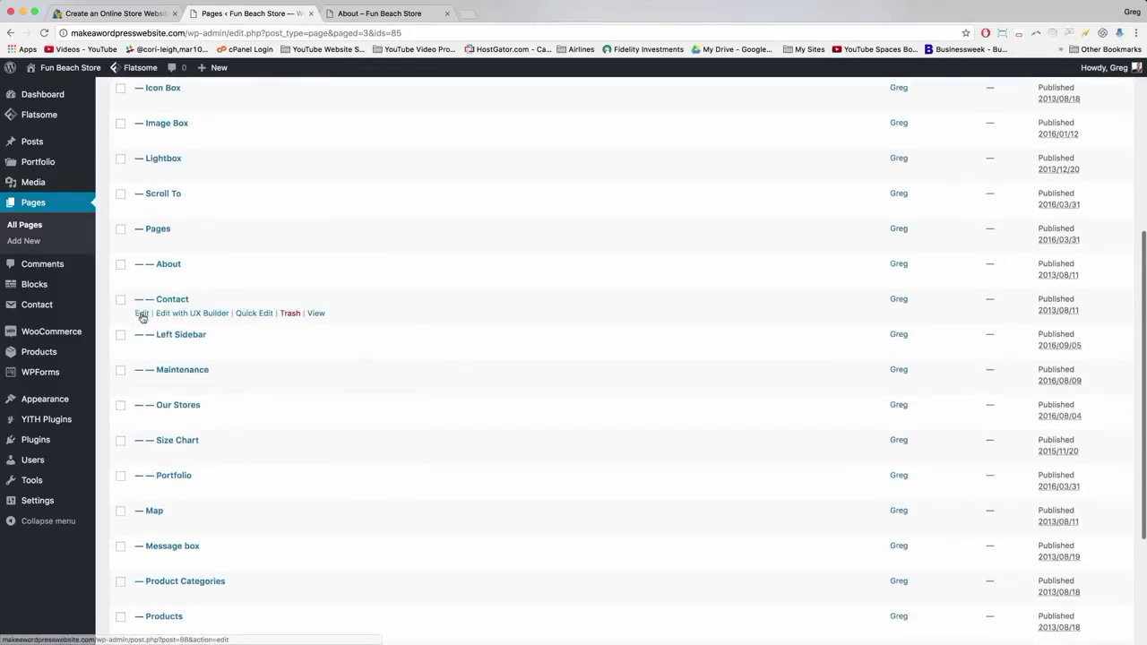
click(176, 299)
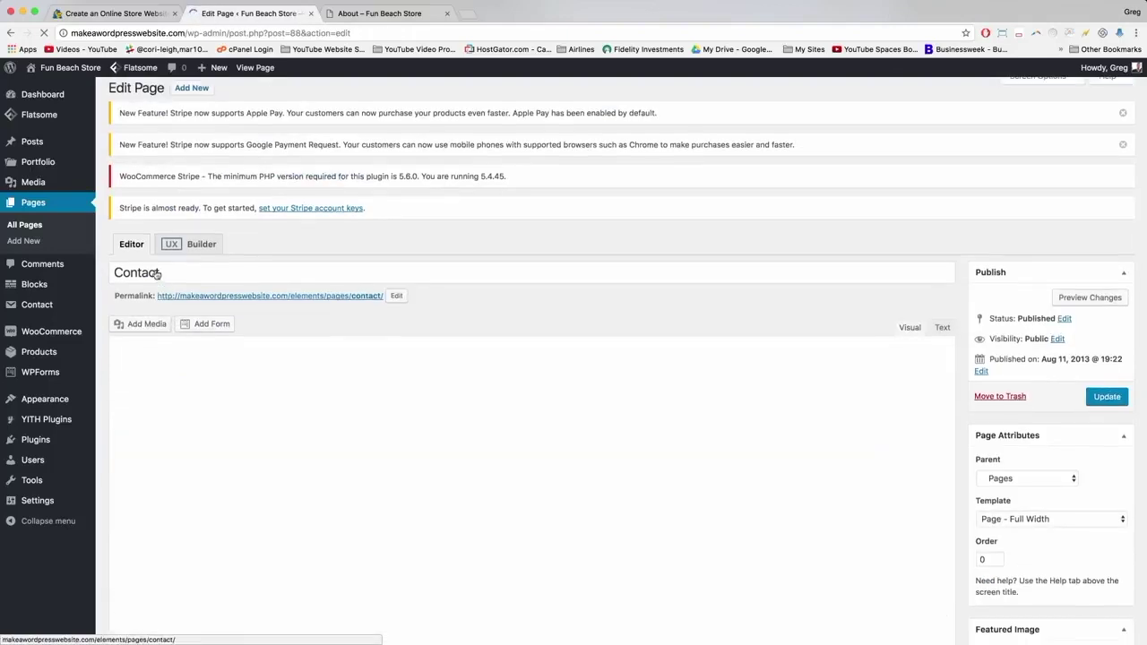
Step: Retitle the Contact page 'Contact Us', update it, and return to the live About Us page
click(210, 271)
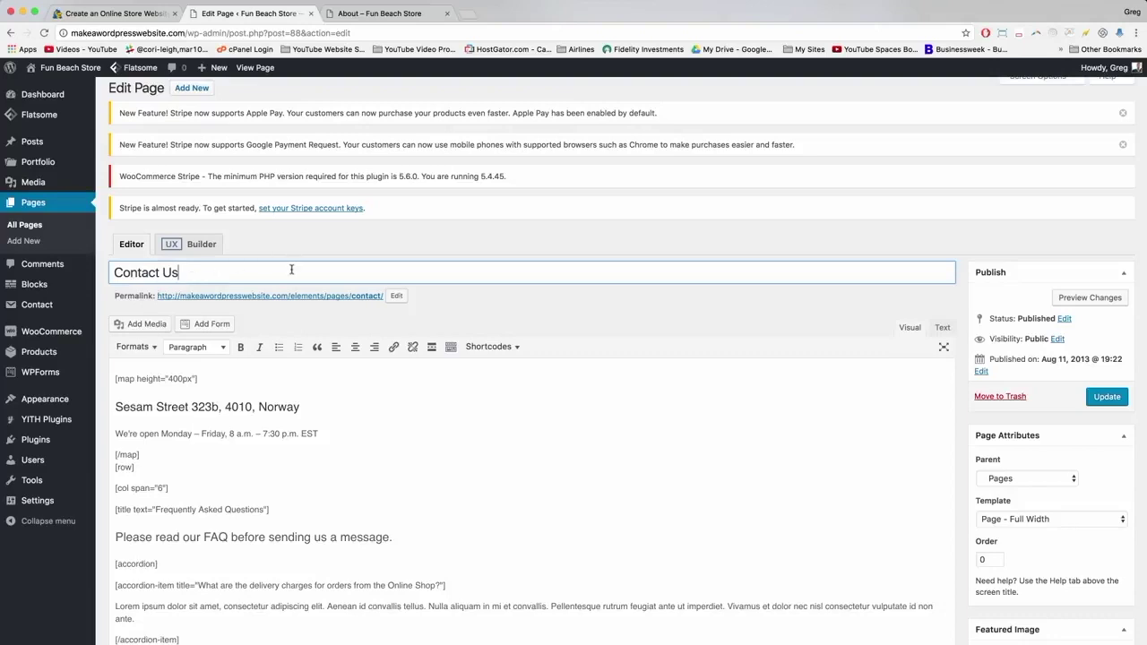
click(578, 333)
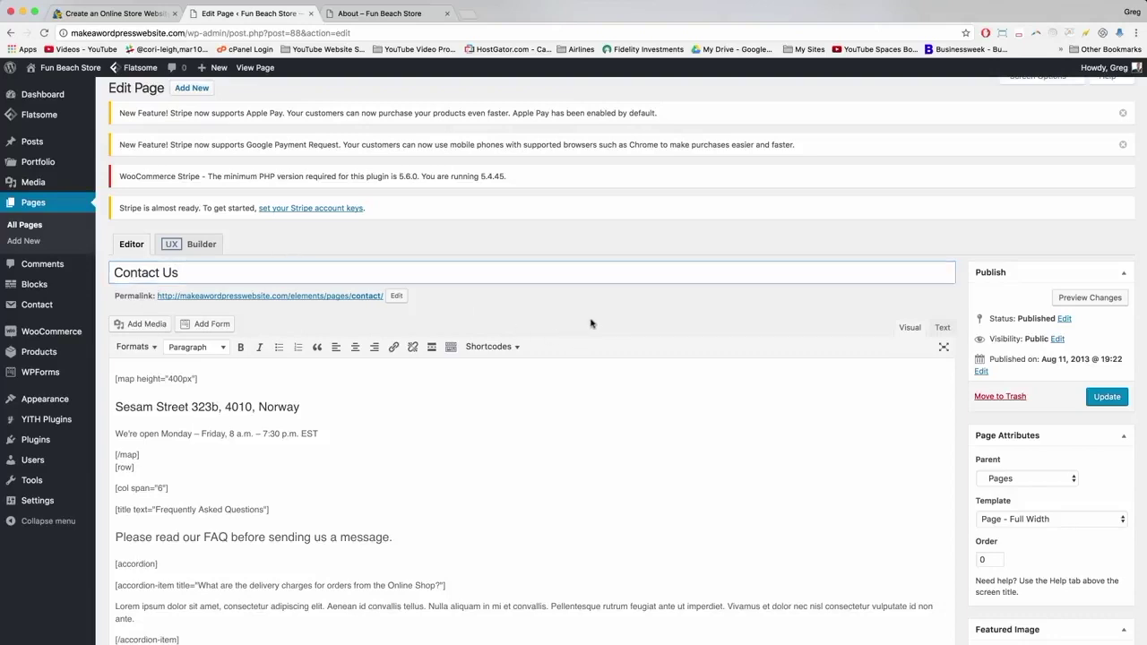
click(1109, 397)
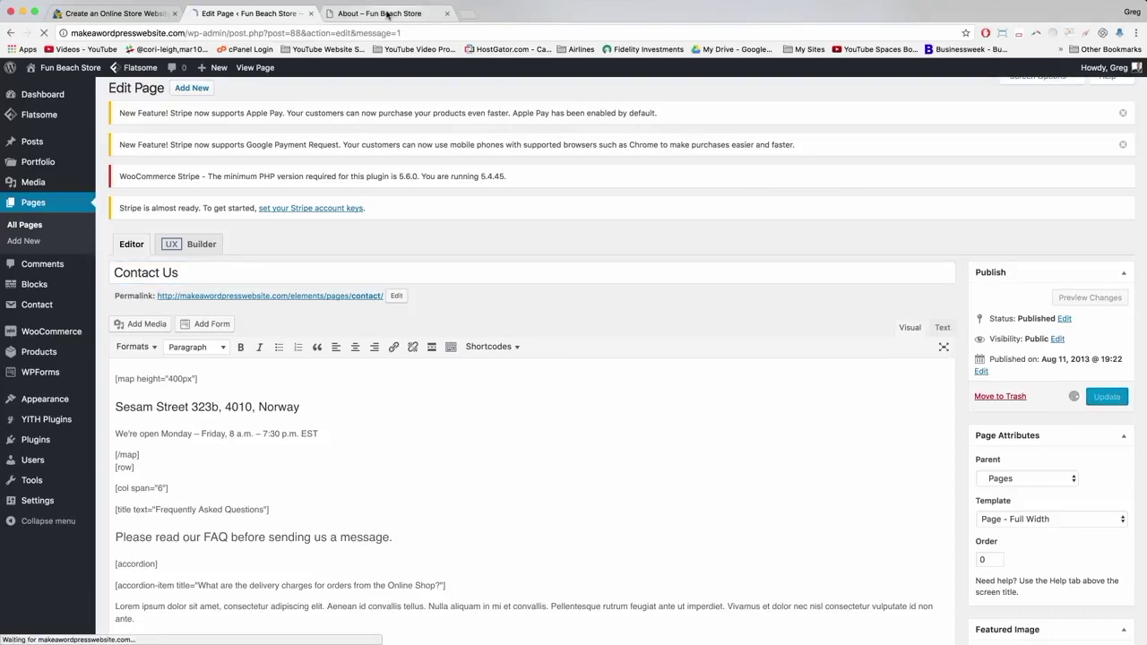
click(385, 12)
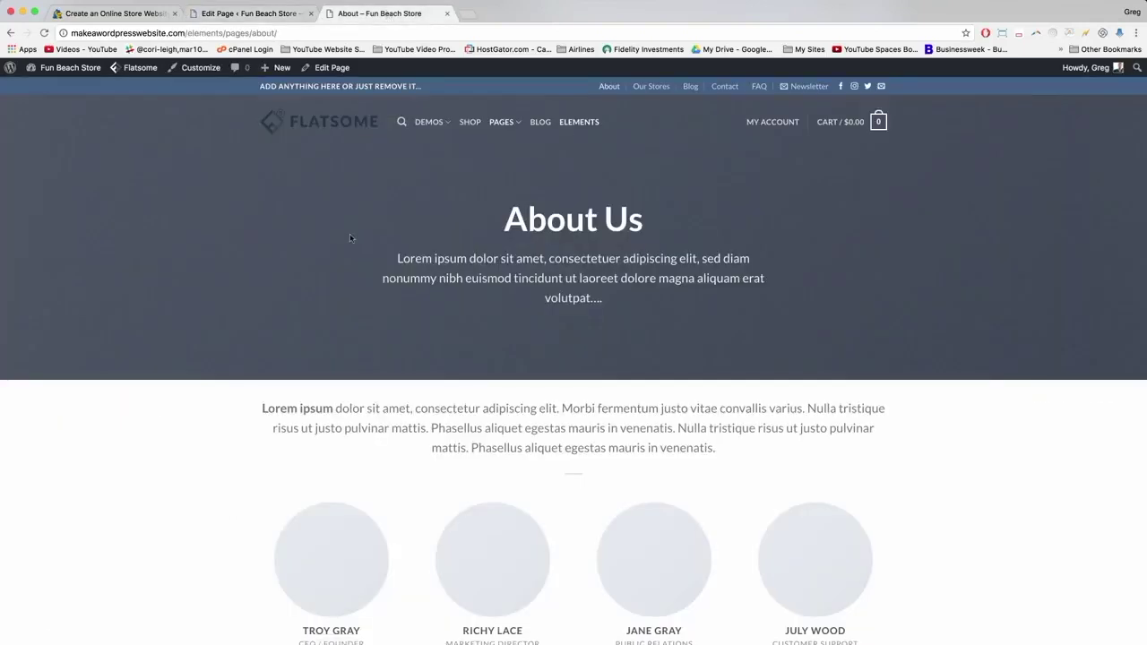
Step: Reload the live site, confirm the old FAQ link gives a 404, then open Contact Us
key(super+r)
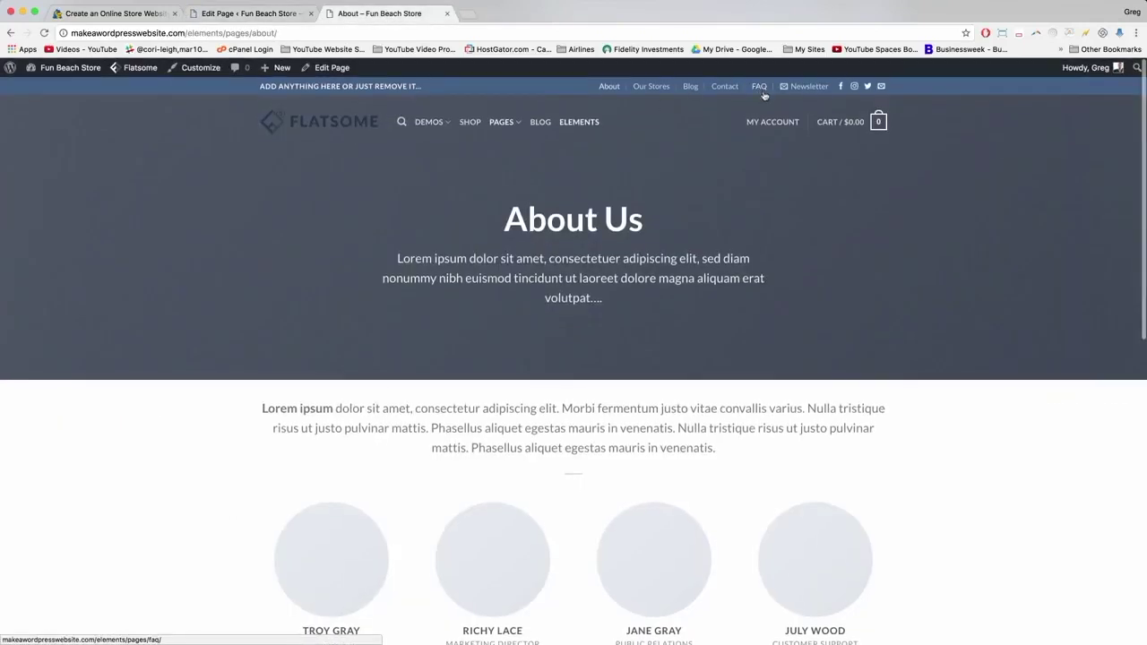
click(758, 86)
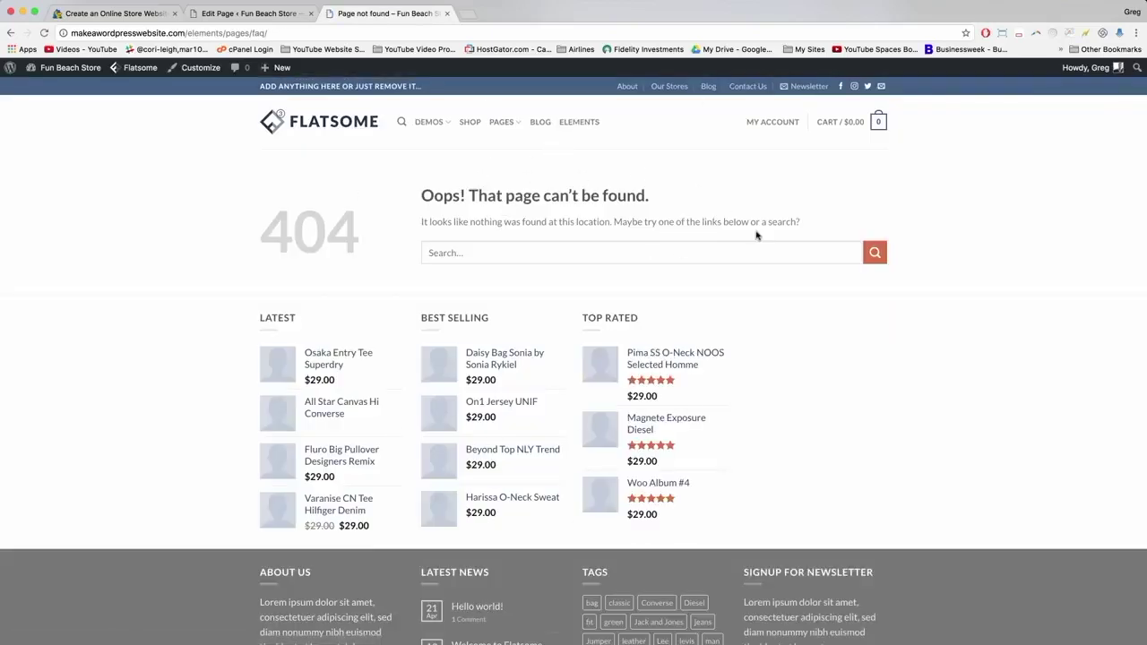
click(748, 86)
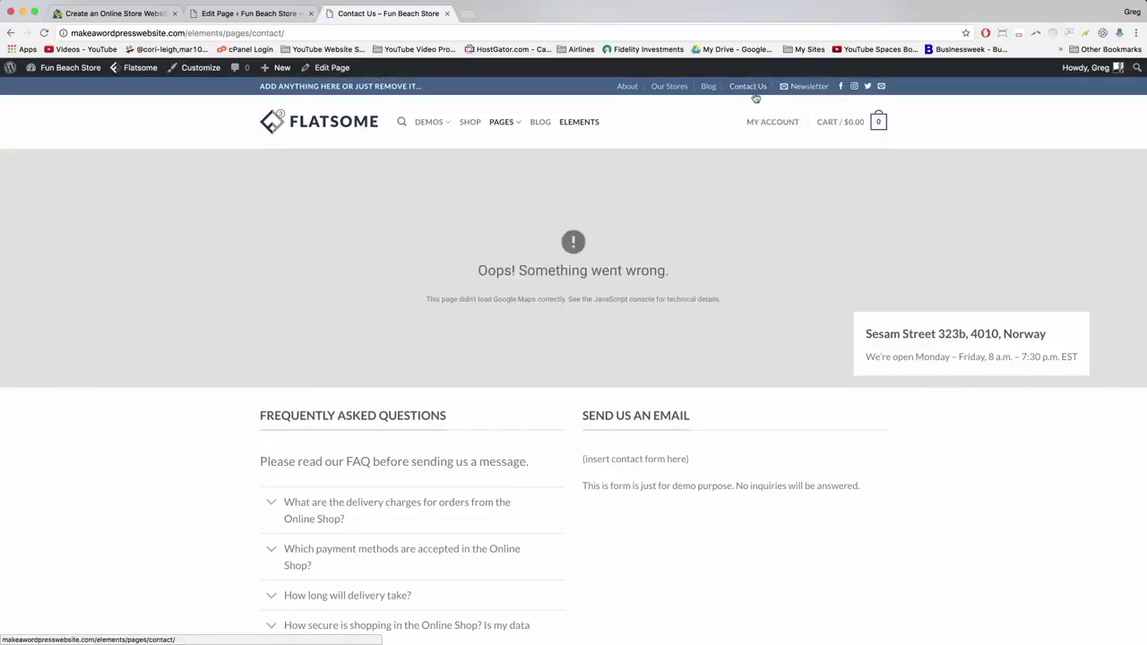
Step: In the tutorial, highlight the completed Add Plugins to Delete Pages steps and the Modify Page Titles heading
click(139, 15)
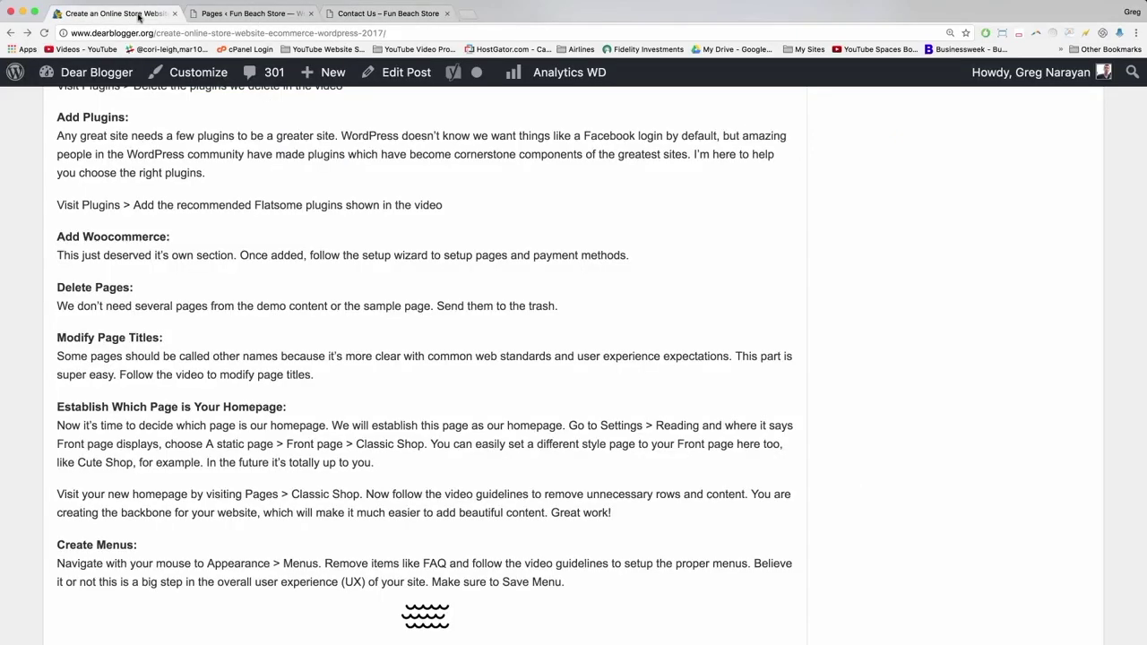
drag(133, 286, 56, 111)
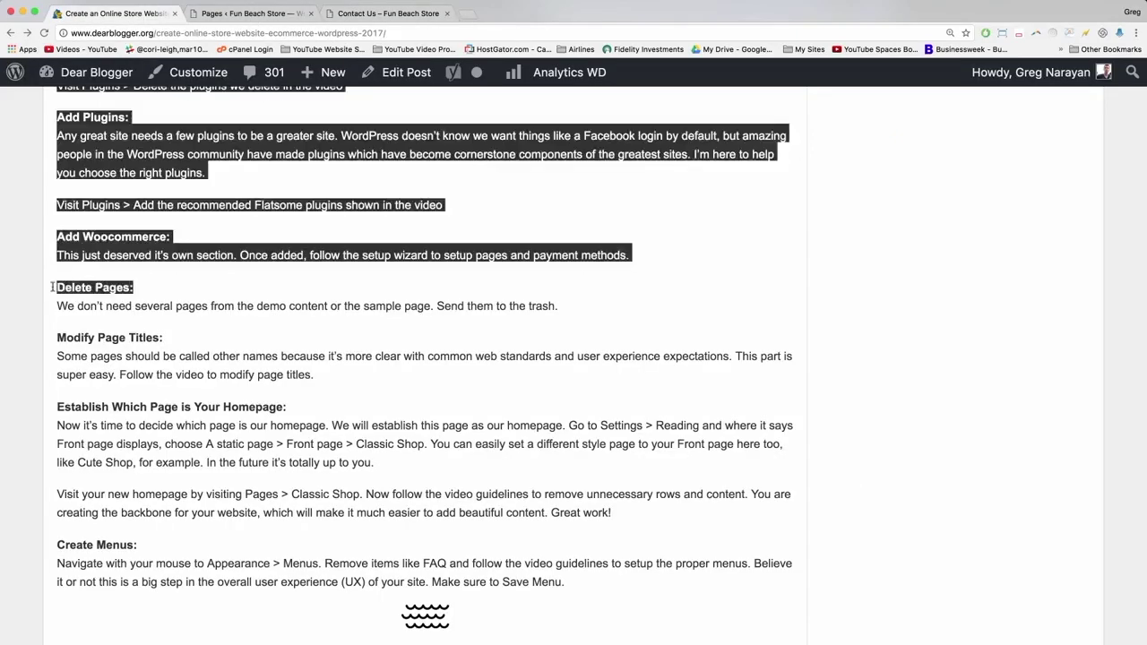
click(141, 349)
drag(175, 337, 57, 339)
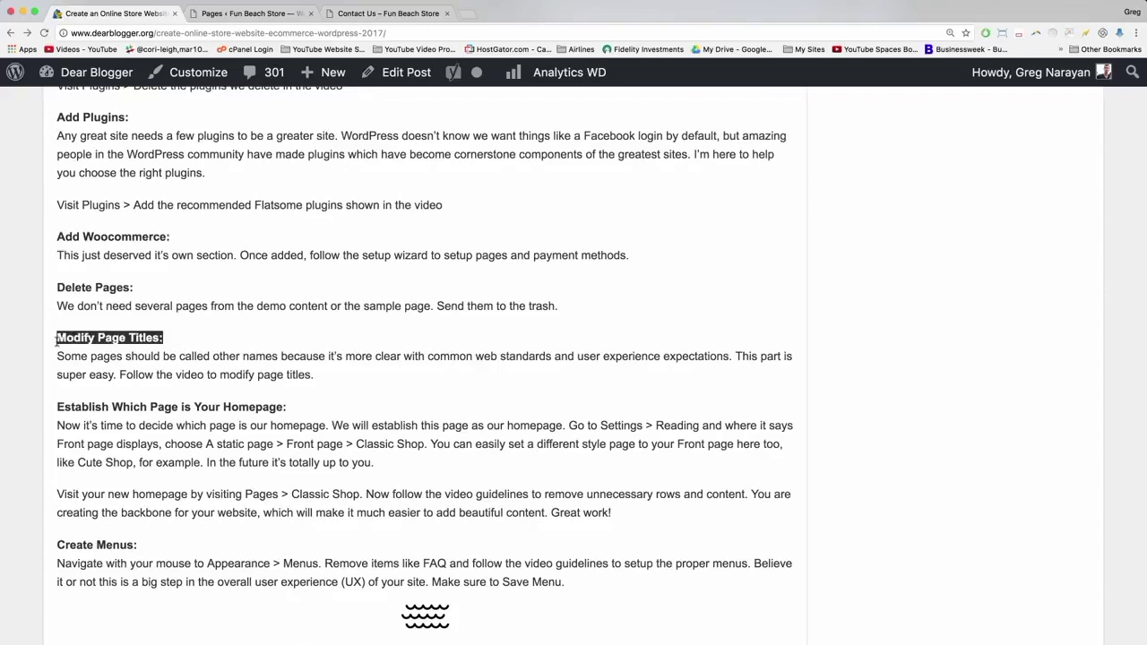
click(190, 345)
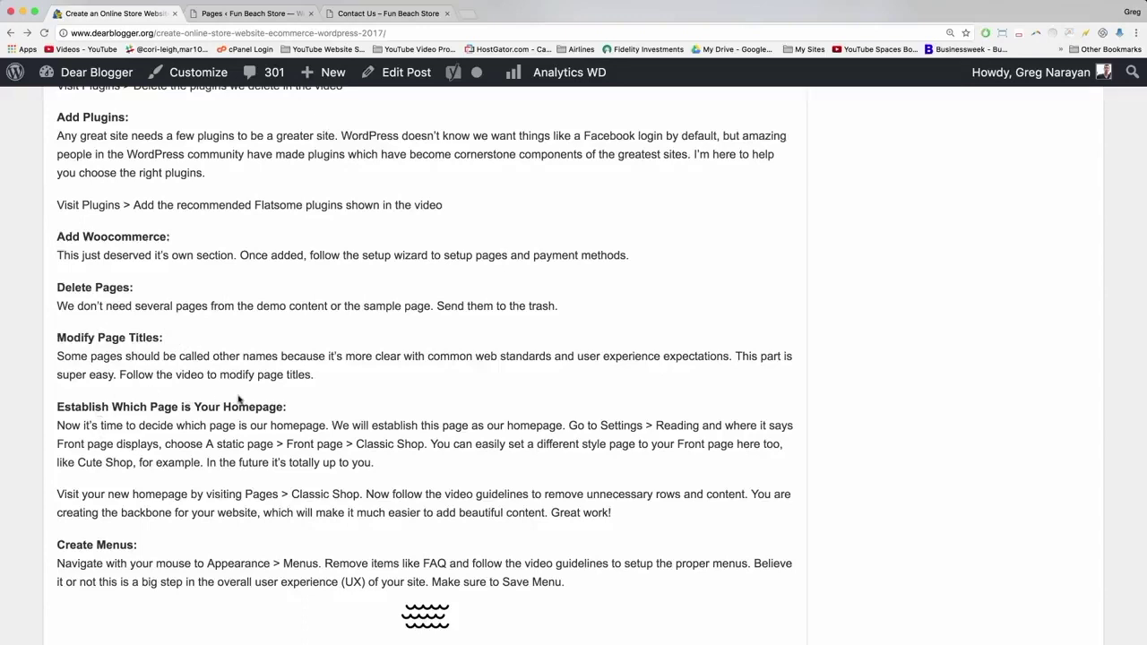
Step: Open Settings > Reading, where the static front page is set to Classic Shop
click(278, 16)
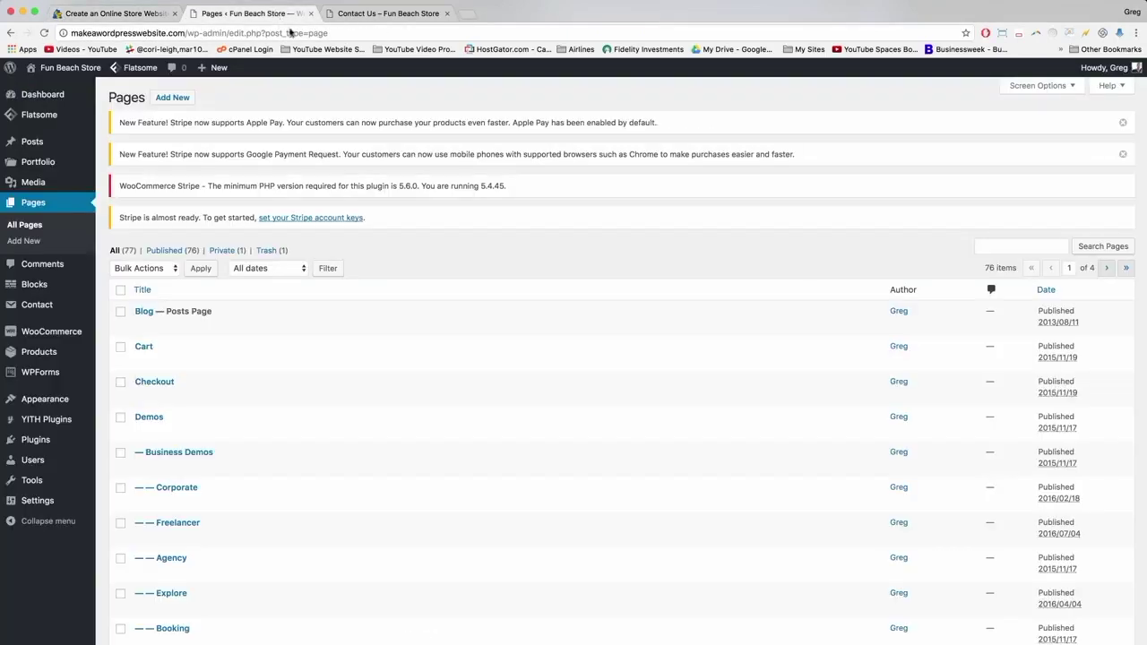
scroll(621, 275, down, 1)
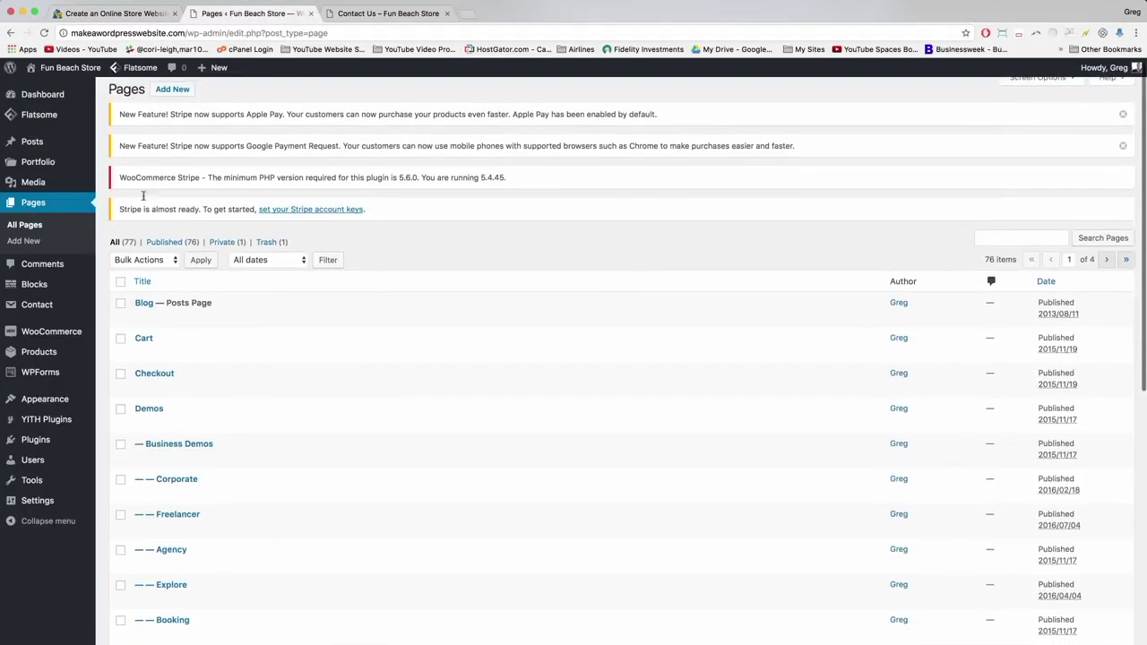
mouse_move(43, 504)
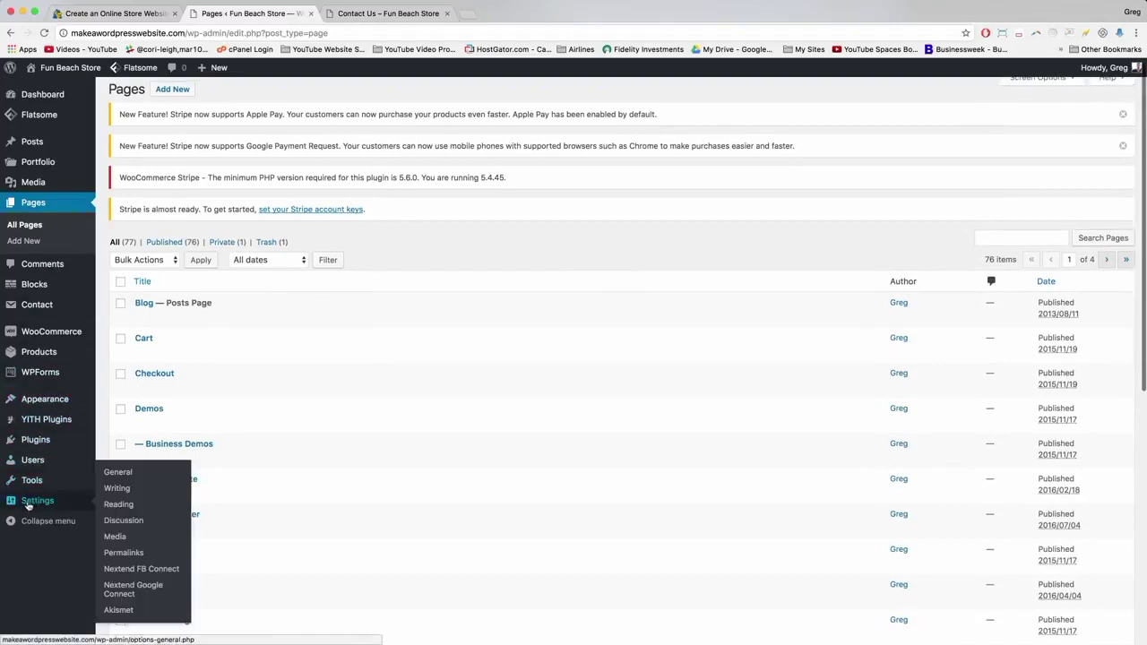
click(115, 504)
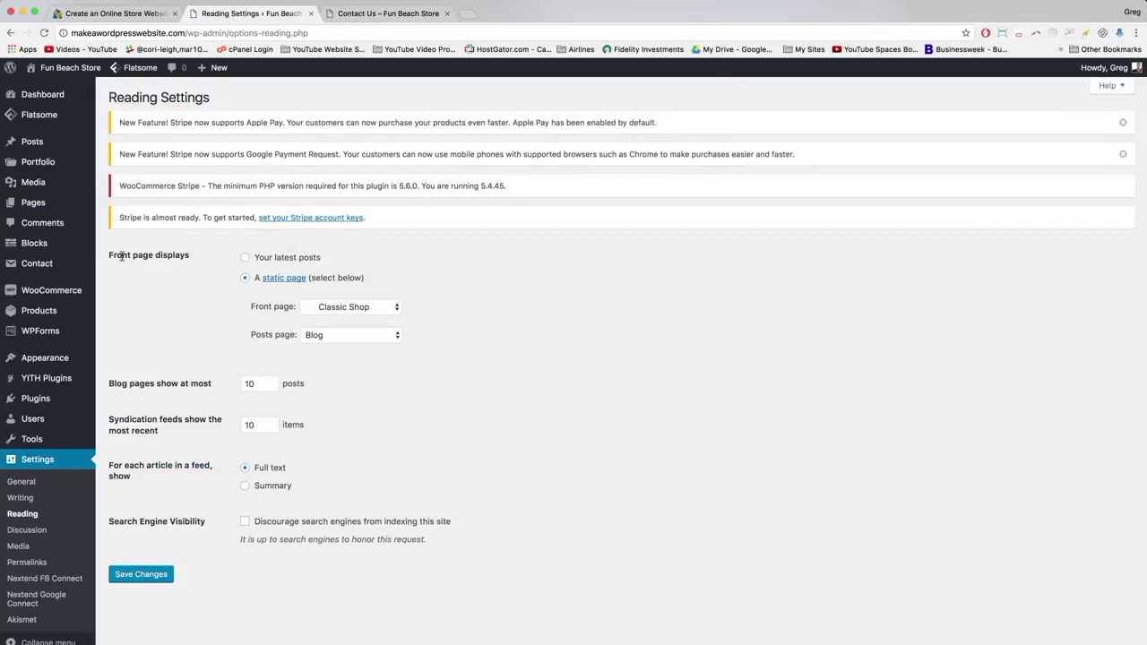
drag(108, 256, 188, 255)
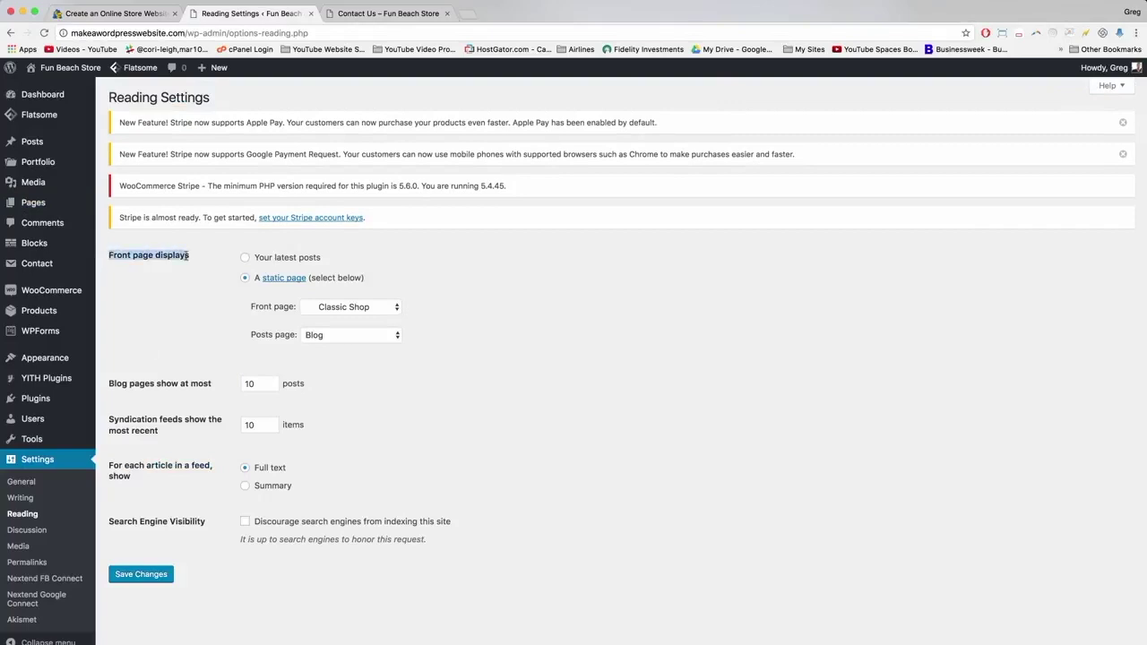
click(188, 255)
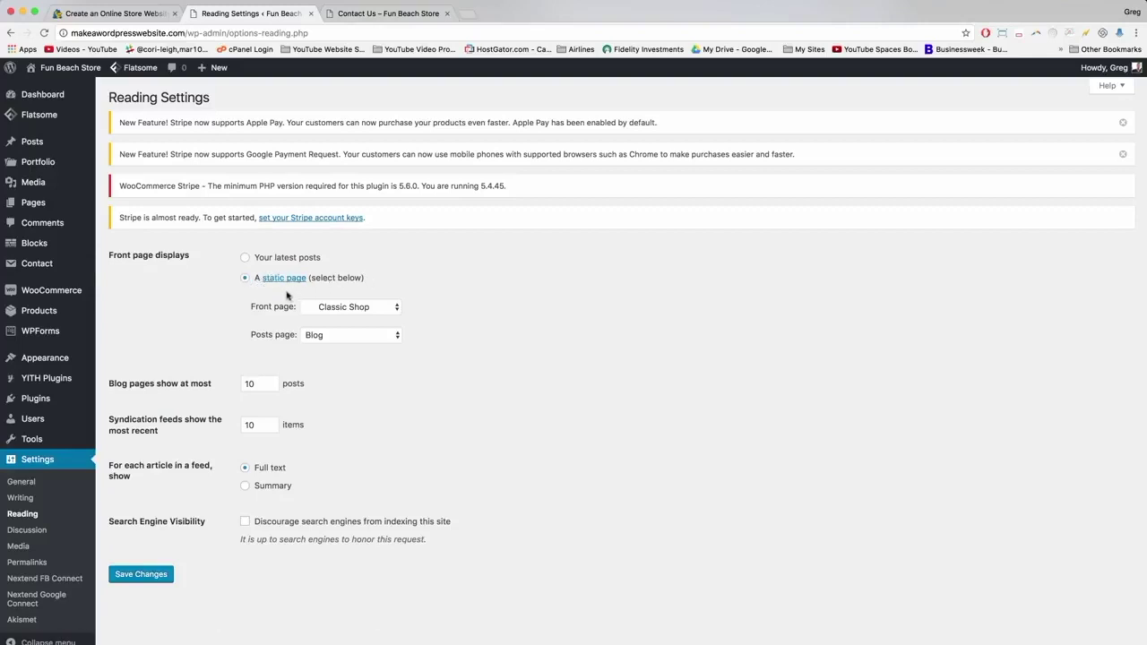
Step: Set the static front page to Fullscreen Fashion and save the Reading settings
click(338, 306)
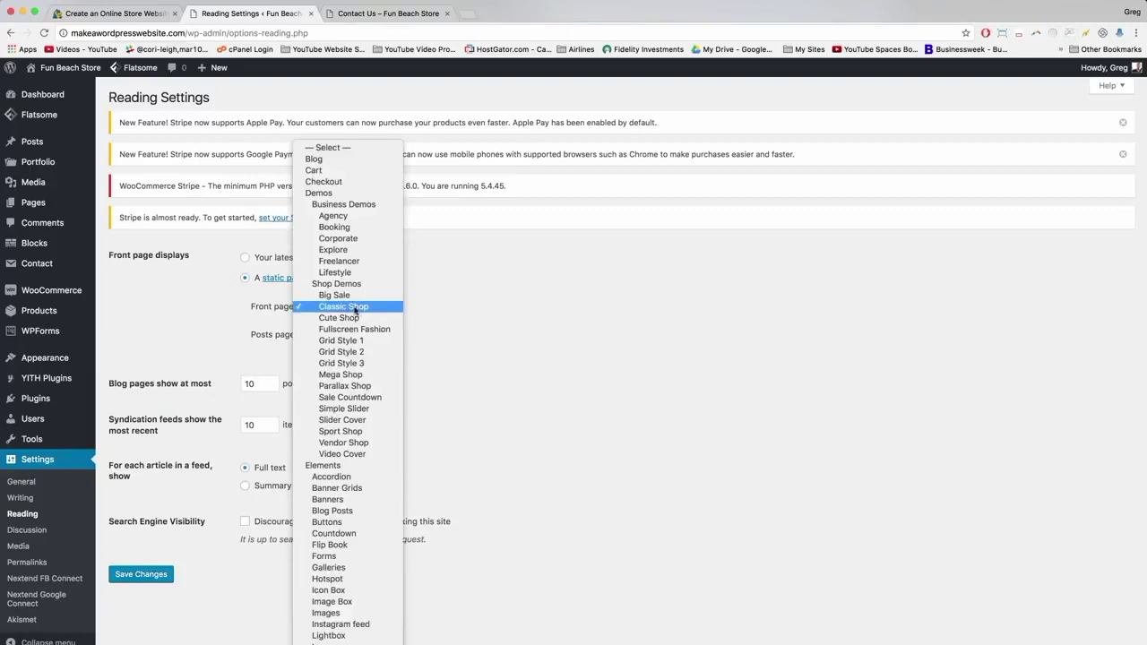
click(353, 309)
click(360, 310)
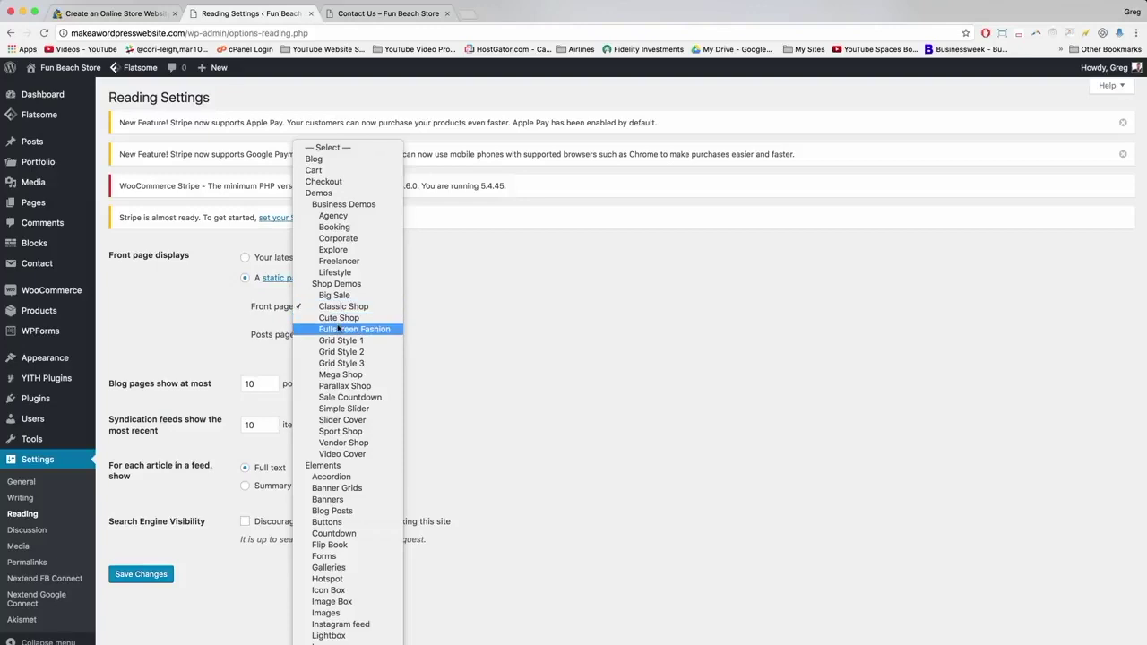
click(339, 328)
click(149, 575)
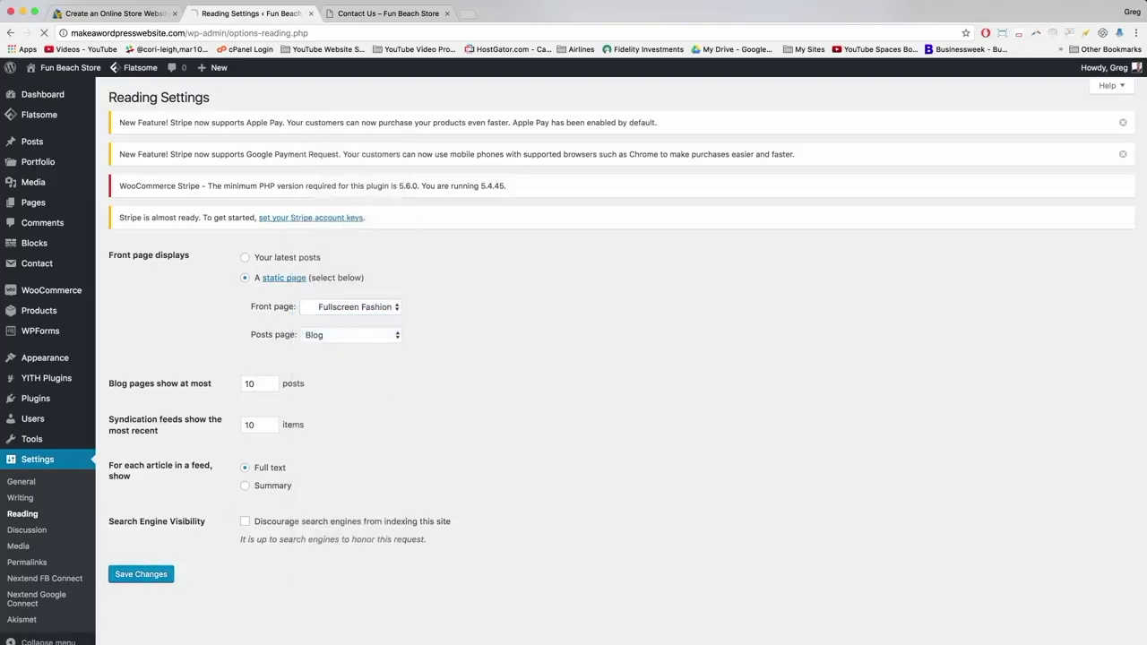
Step: Review the new Fullscreen Fashion homepage on the storefront down to its footer
click(390, 16)
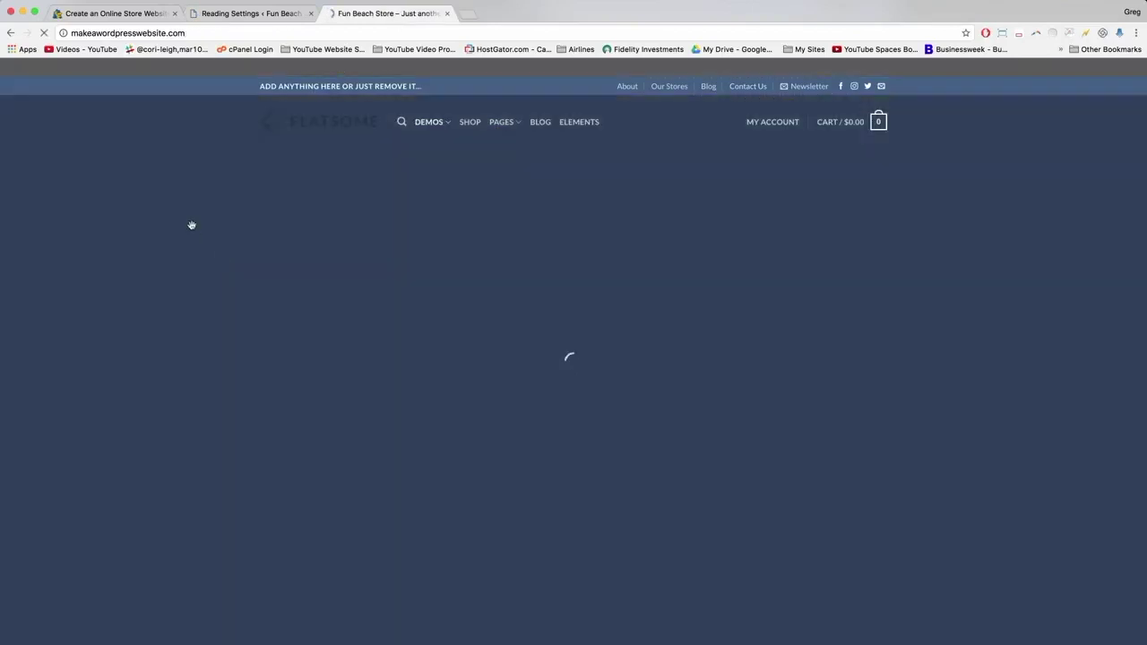
scroll(190, 225, down, 5)
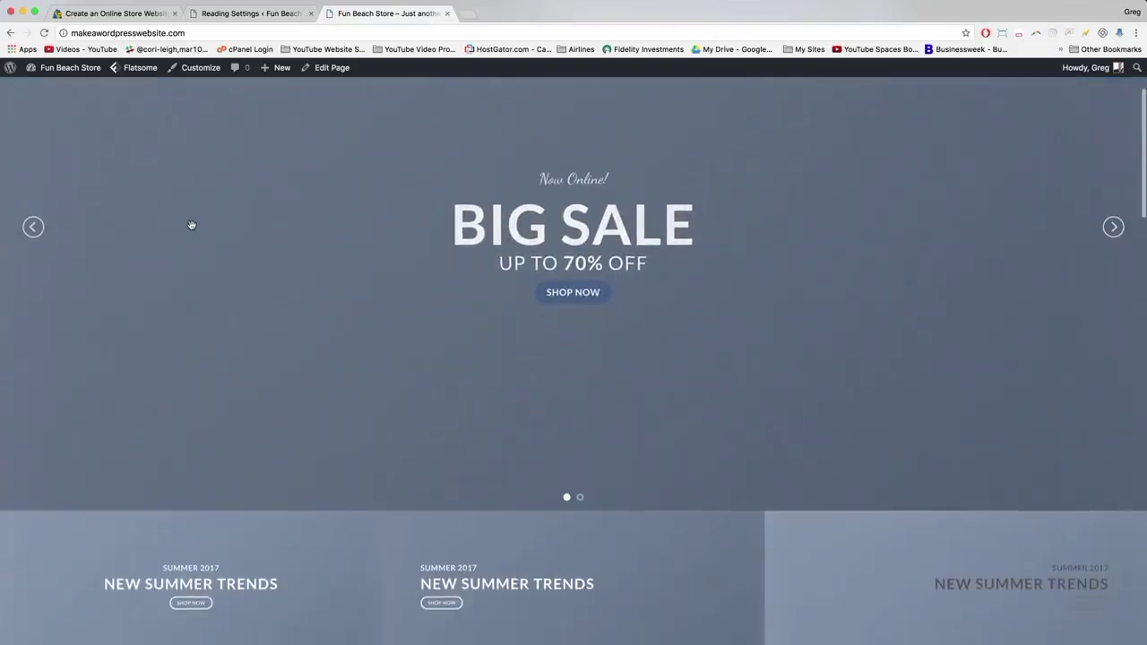
scroll(191, 225, down, 10)
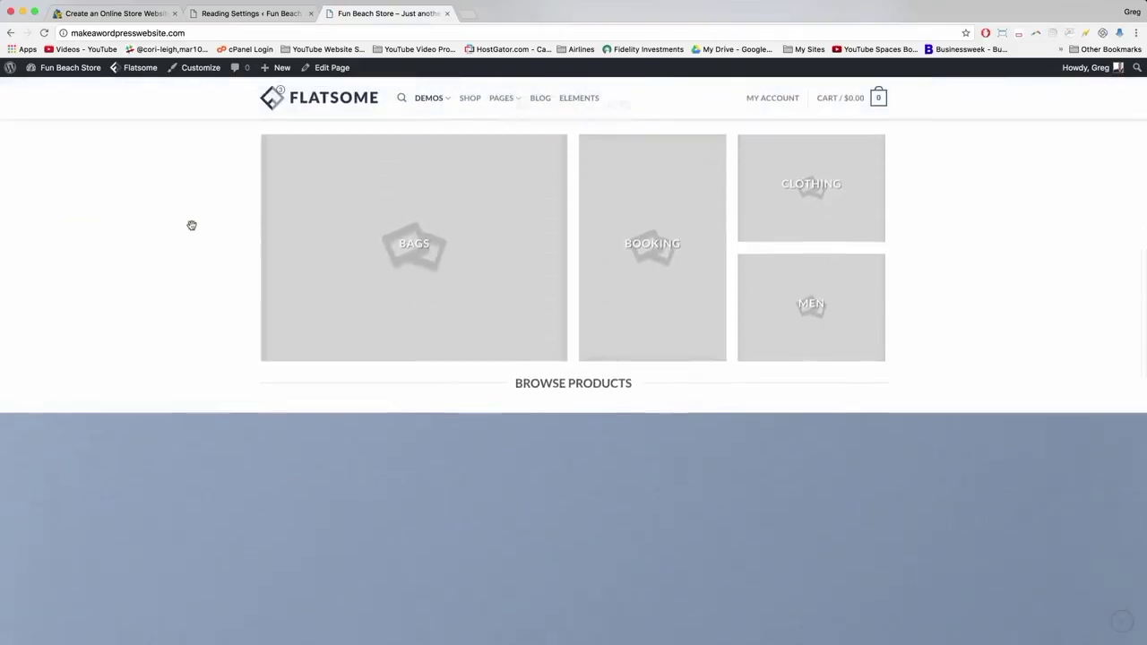
scroll(191, 225, down, 7)
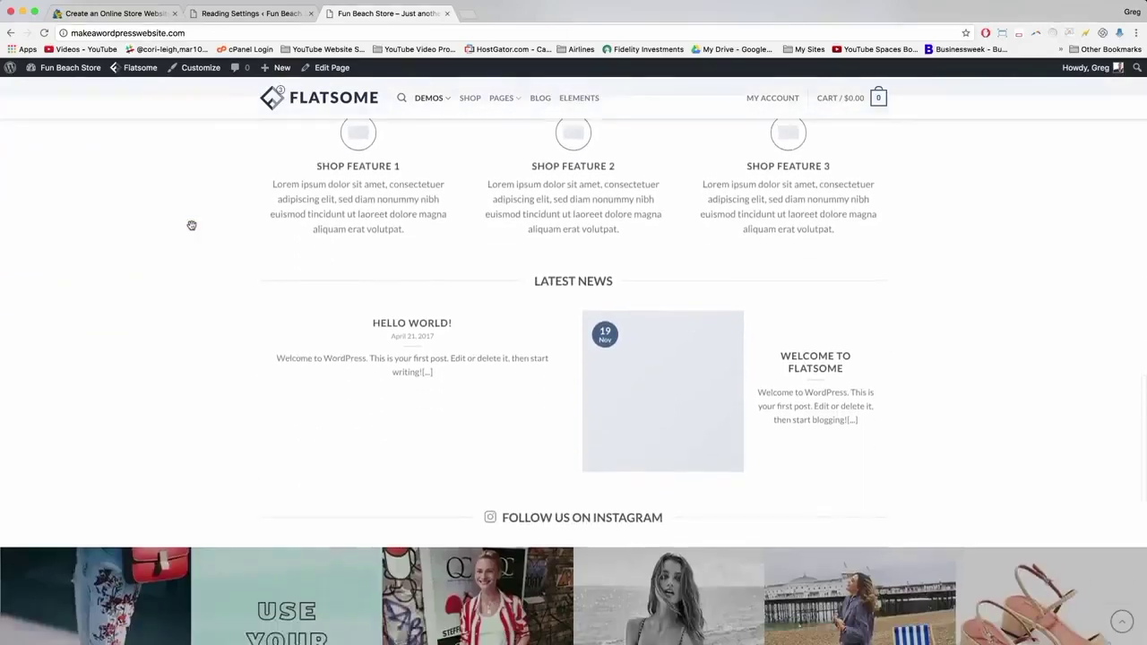
scroll(191, 225, down, 5)
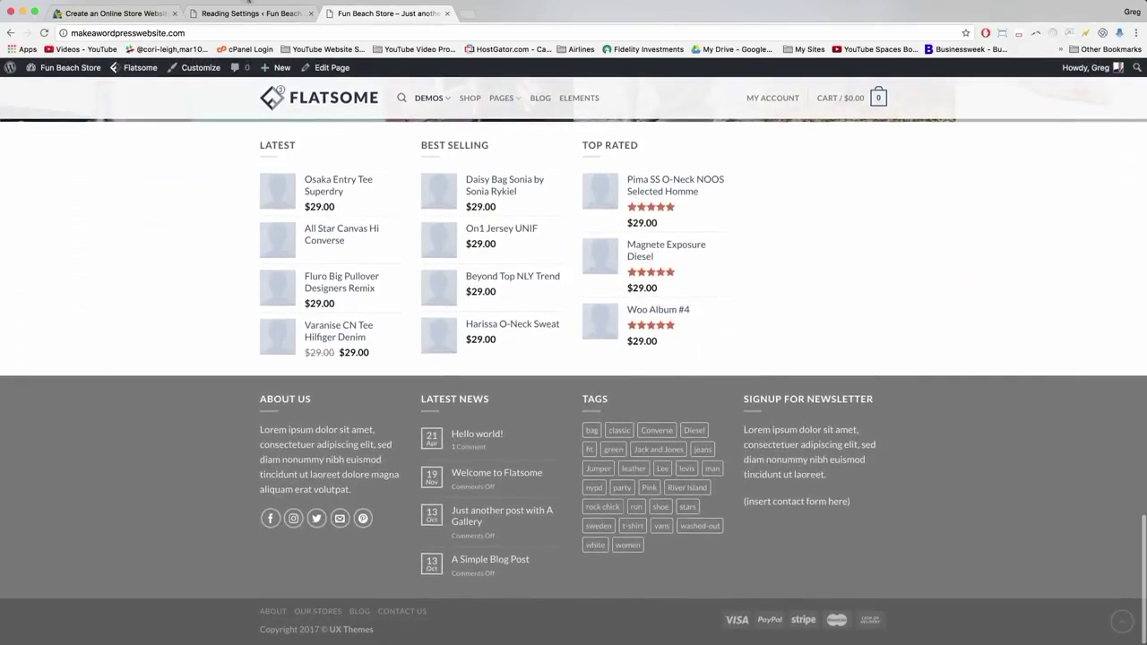
click(271, 14)
Step: Save Classic Shop as the front page and check the storefront
click(368, 342)
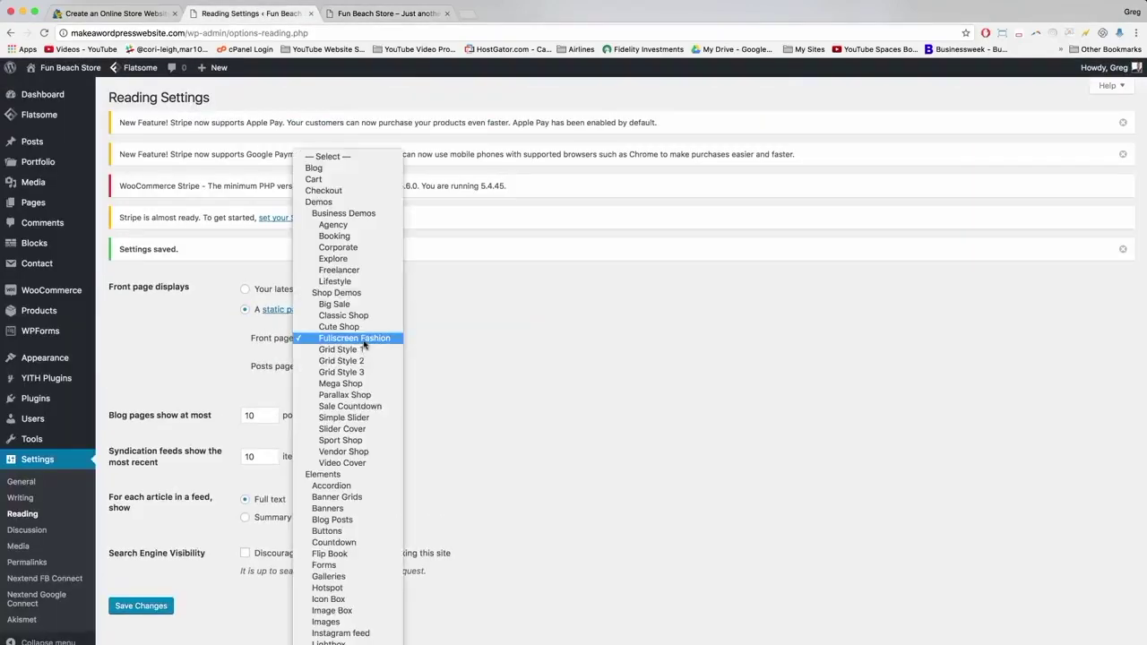
click(345, 316)
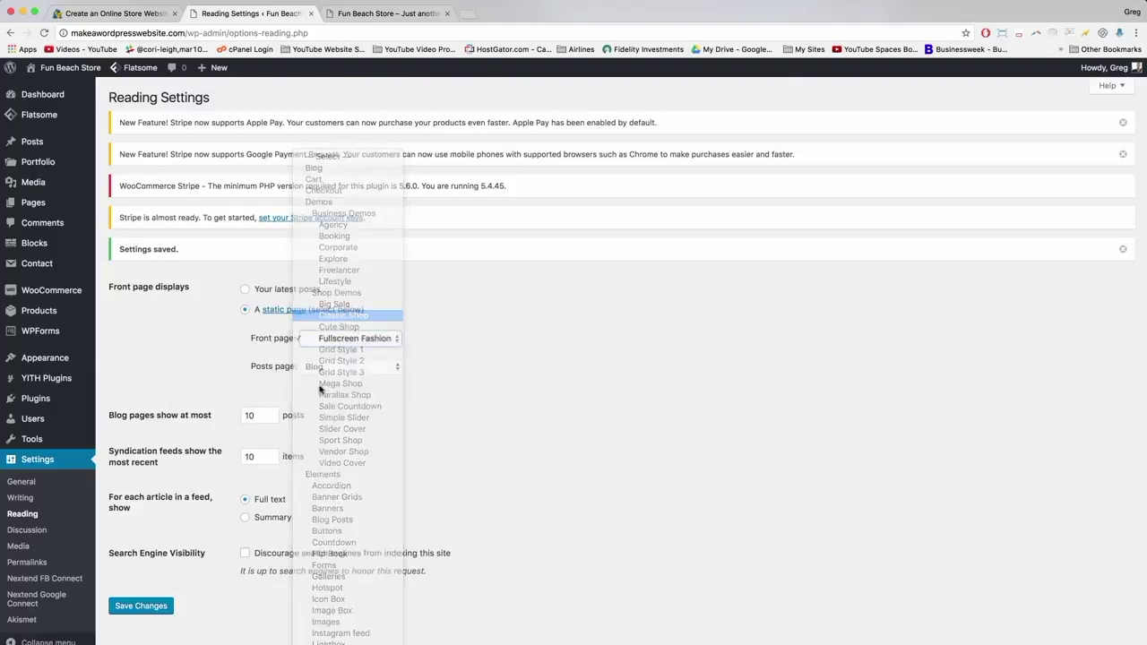
click(156, 607)
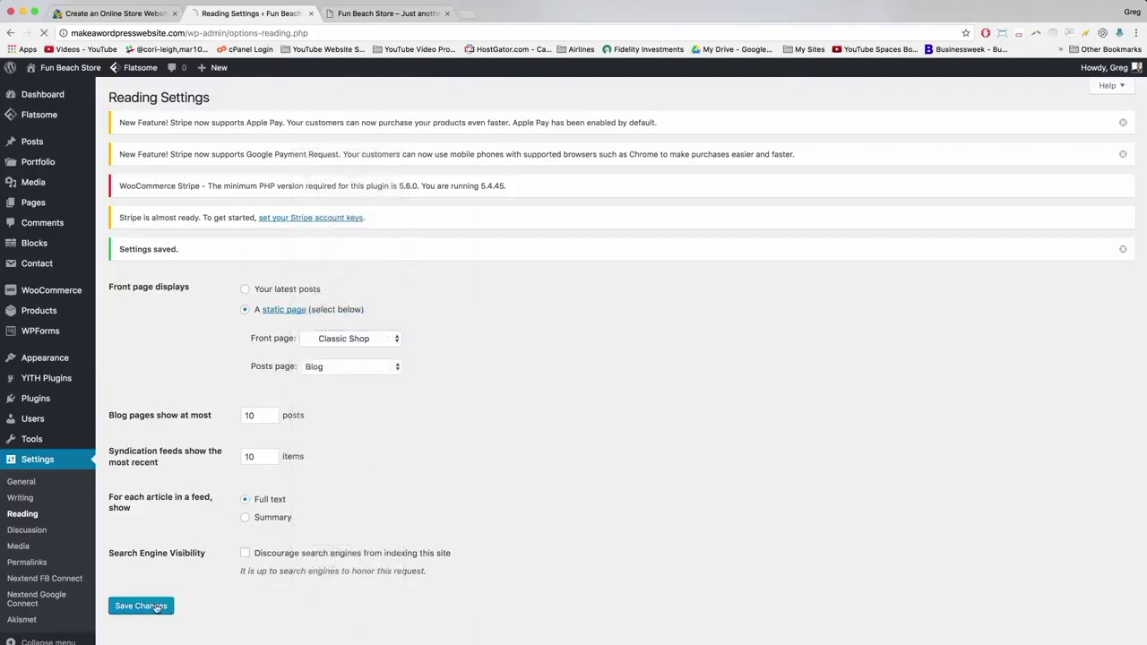
click(376, 14)
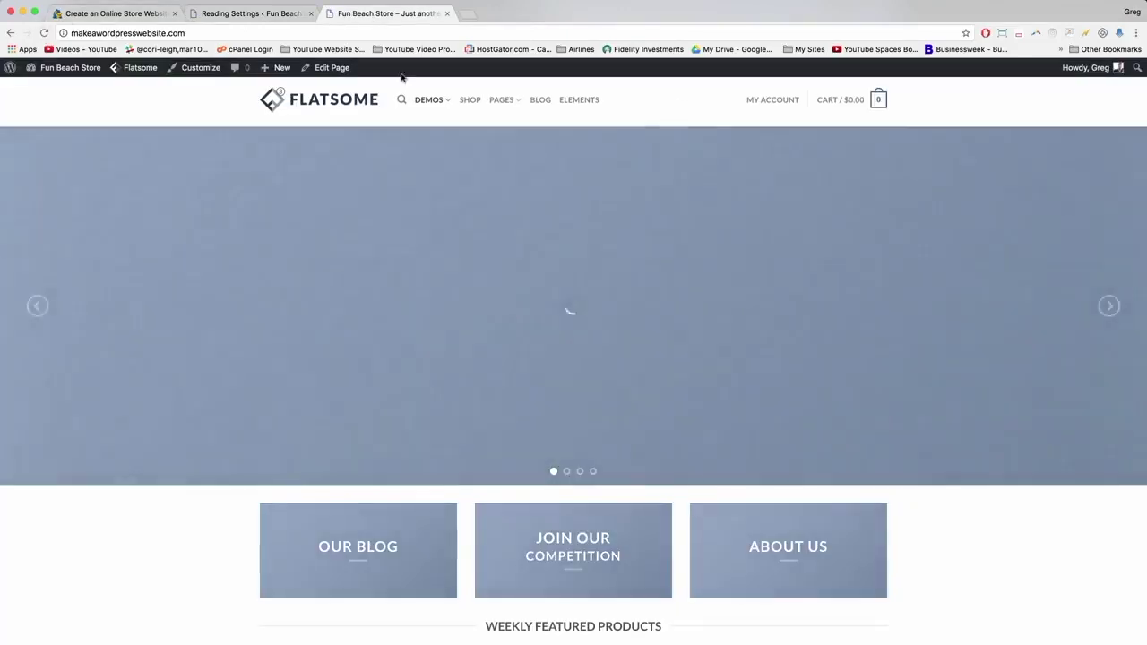
Step: Save Sport Shop as the front page, then reload and scroll the storefront homepage
click(264, 14)
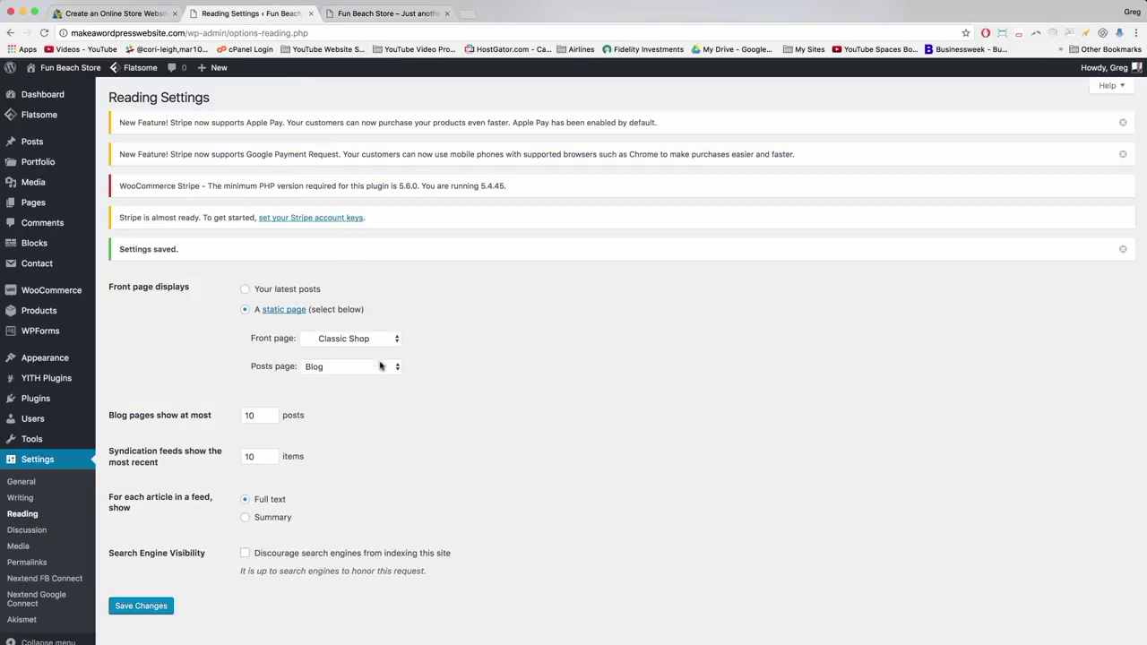
click(397, 338)
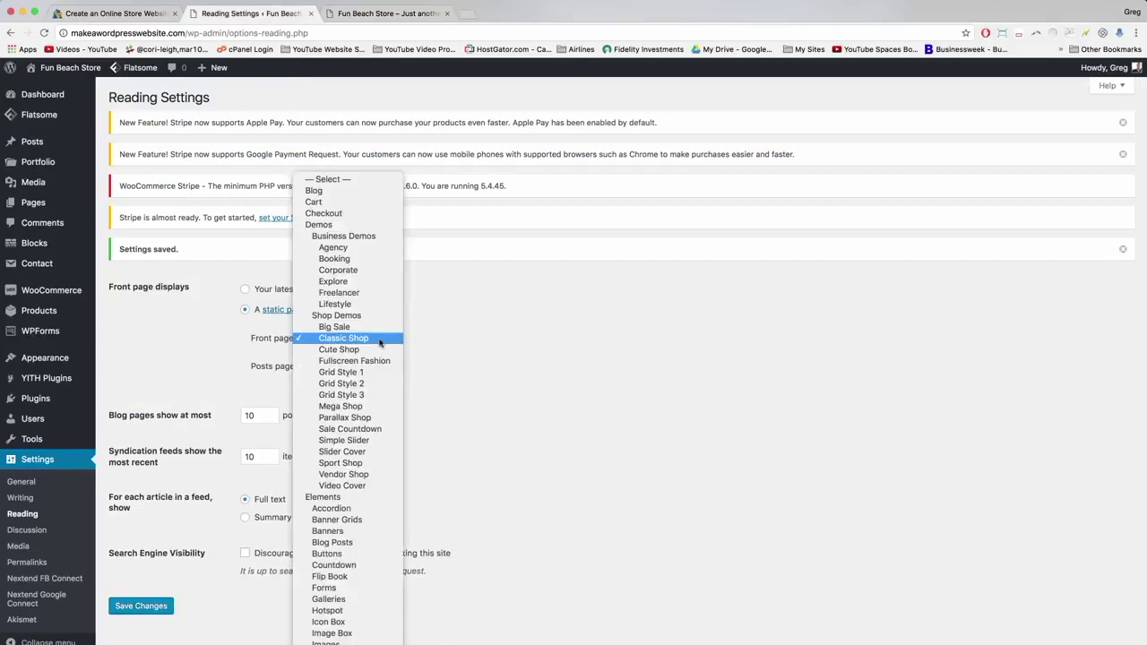
click(345, 462)
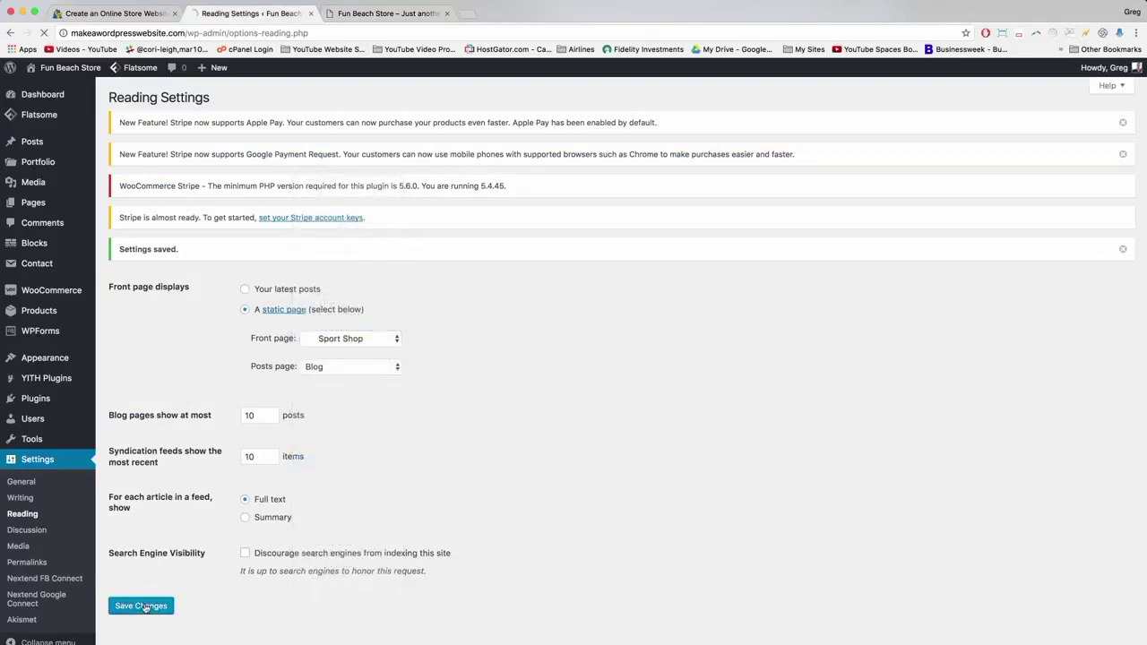
click(146, 607)
click(422, 13)
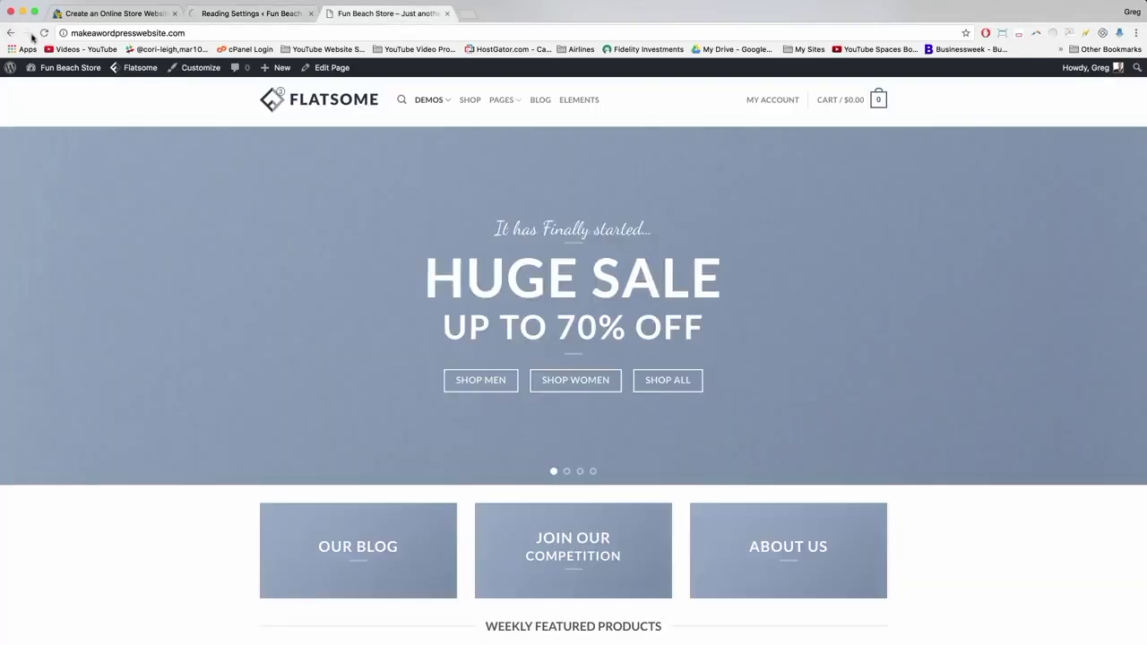
click(44, 33)
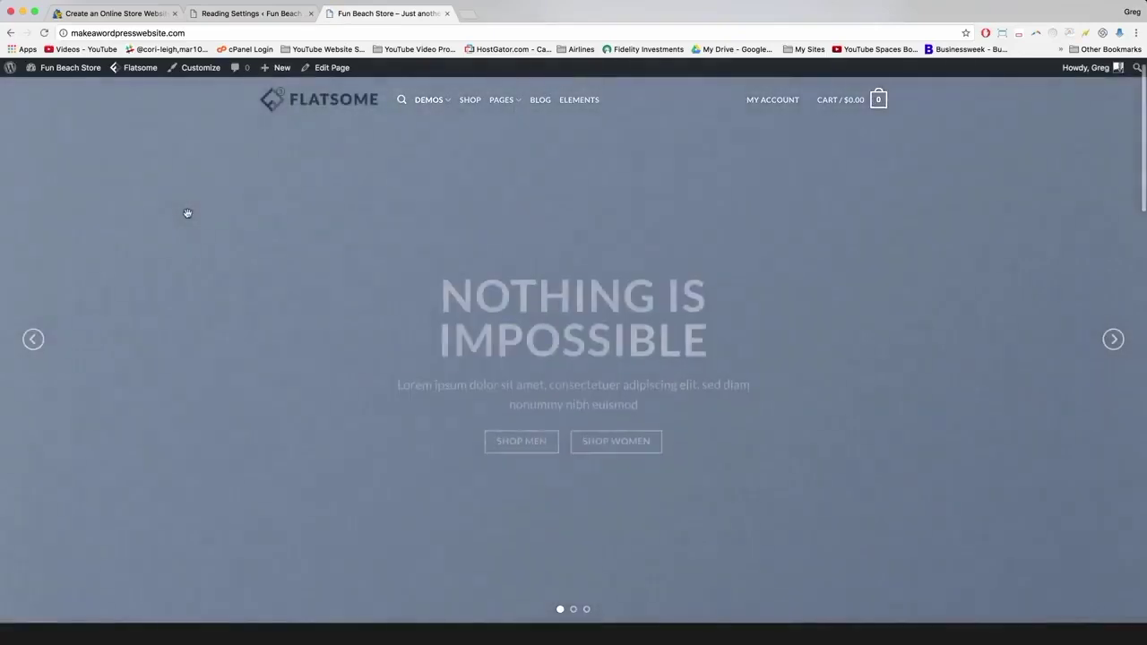
scroll(187, 214, down, 10)
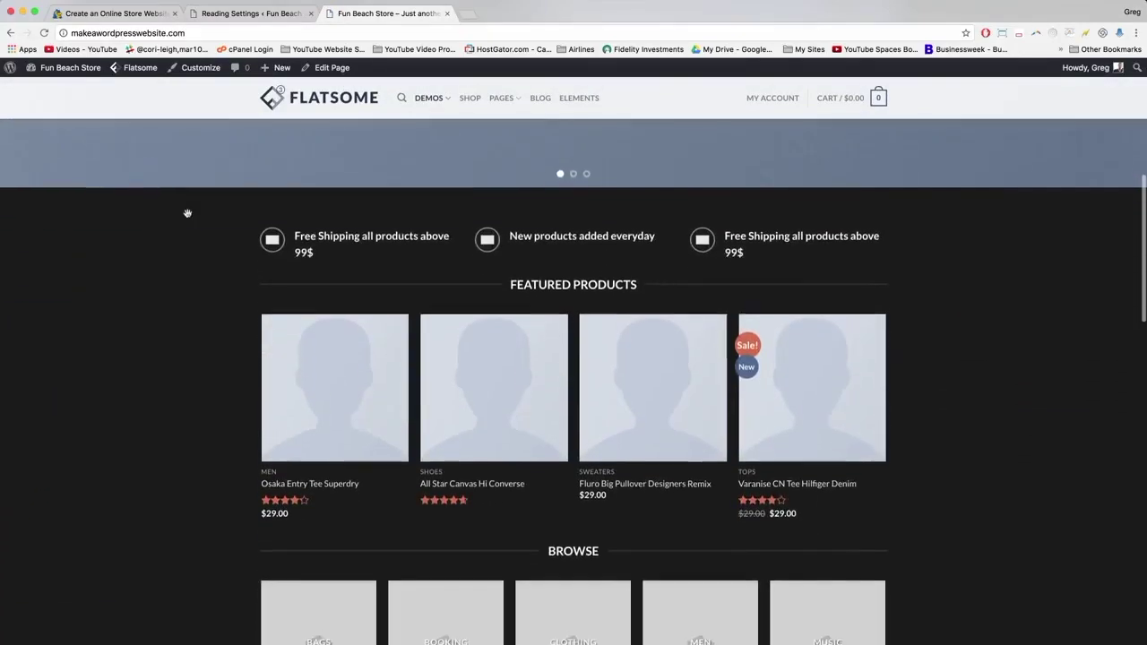
scroll(187, 213, down, 8)
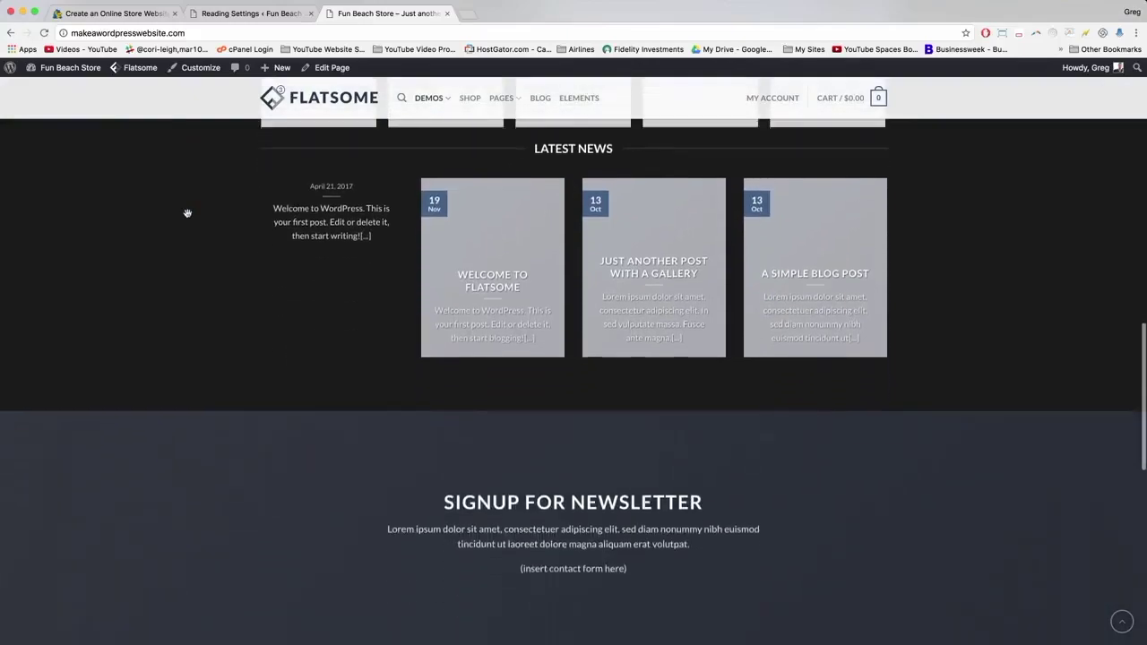
scroll(187, 213, down, 10)
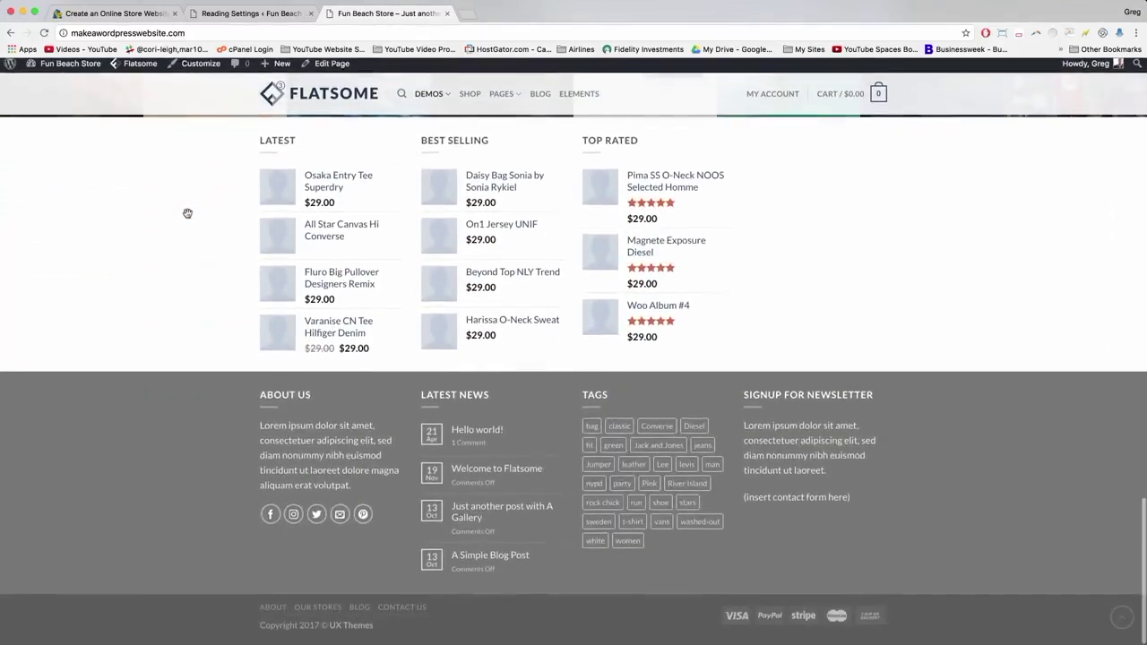
scroll(202, 440, up, 20)
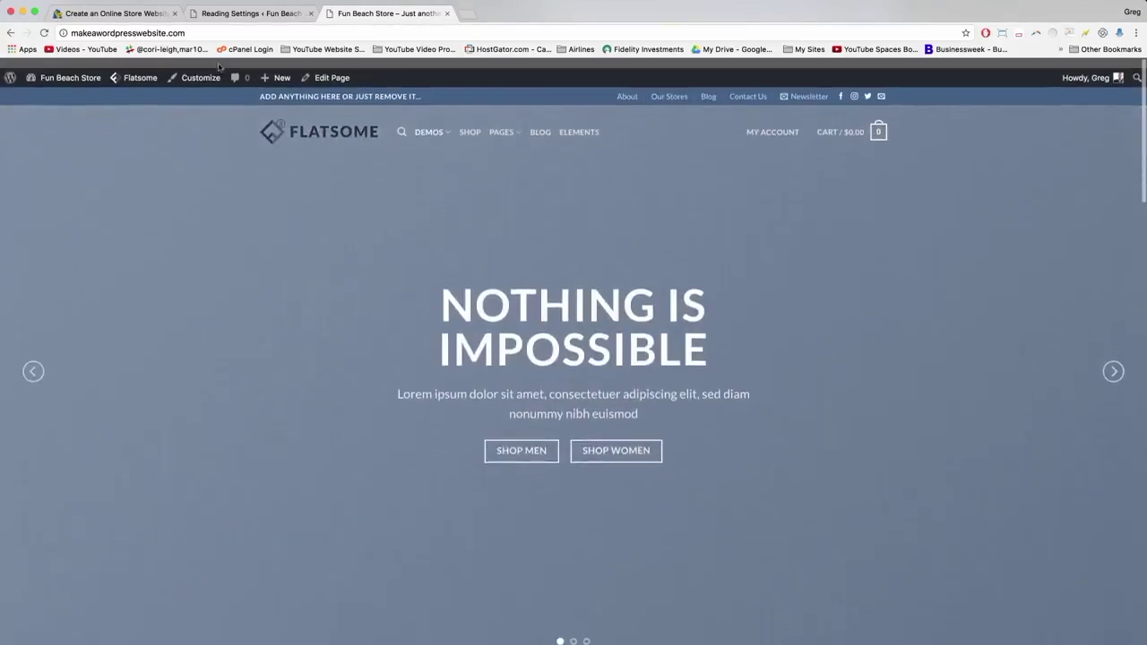
Step: Save Classic Shop as the front page with Blog as posts page, then return to the tutorial
click(273, 16)
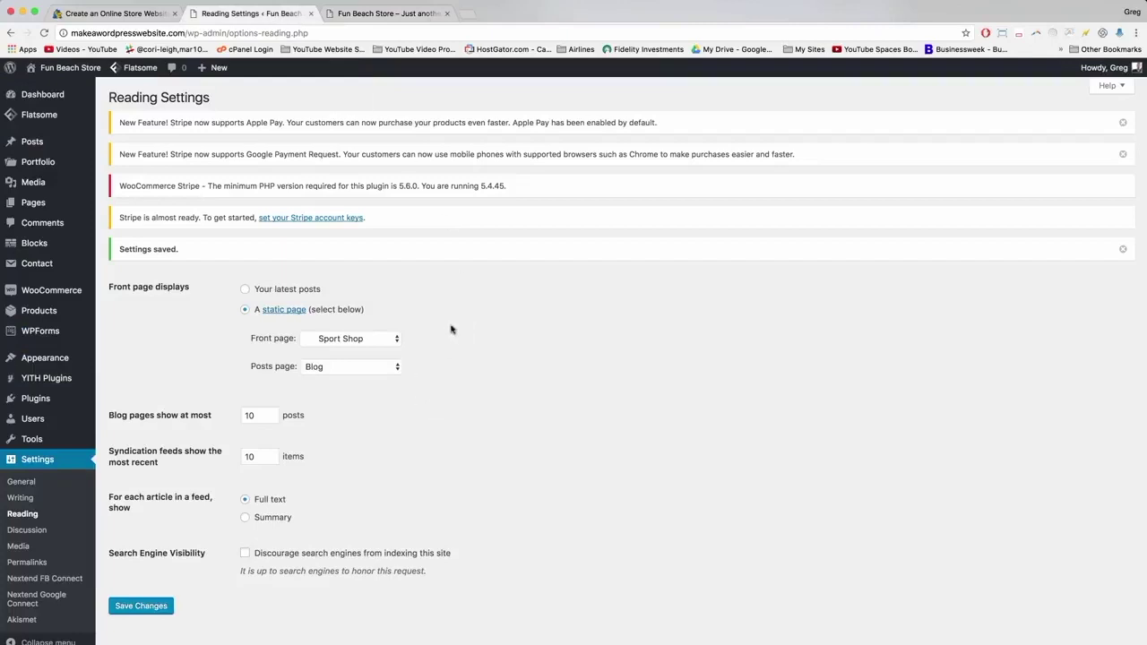
click(393, 338)
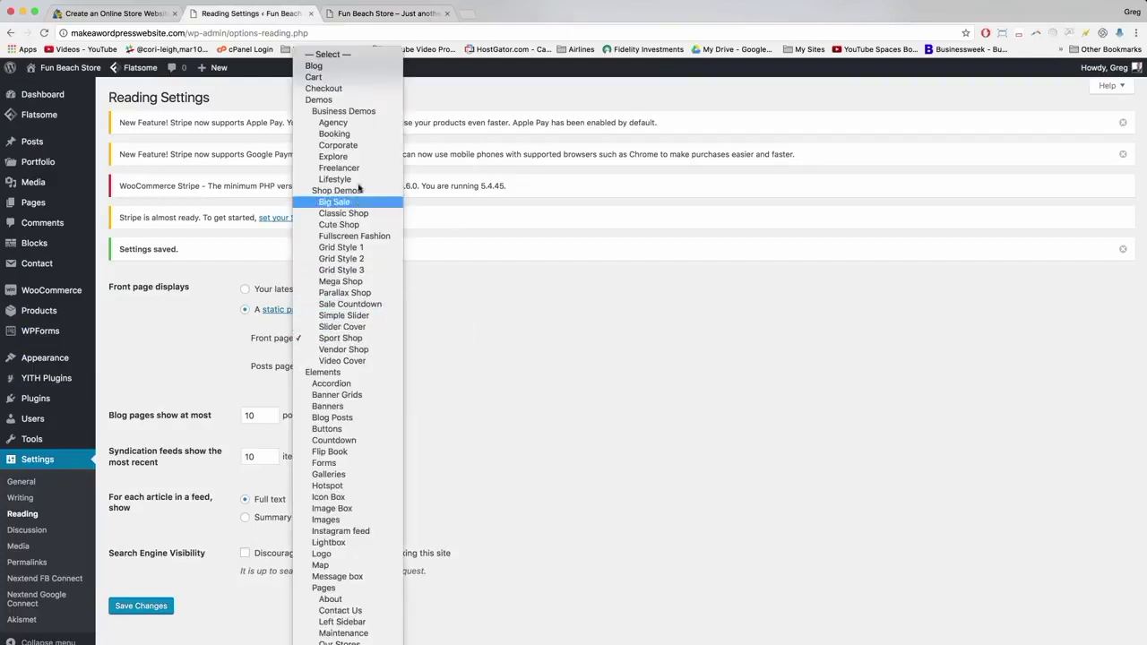
click(329, 215)
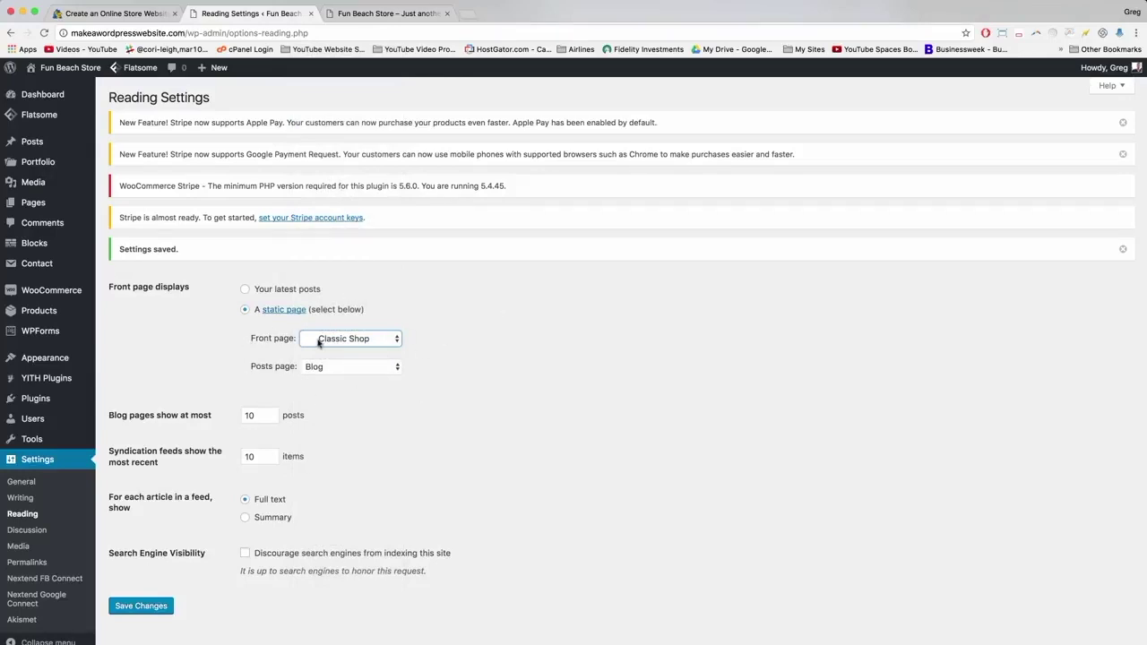
click(325, 372)
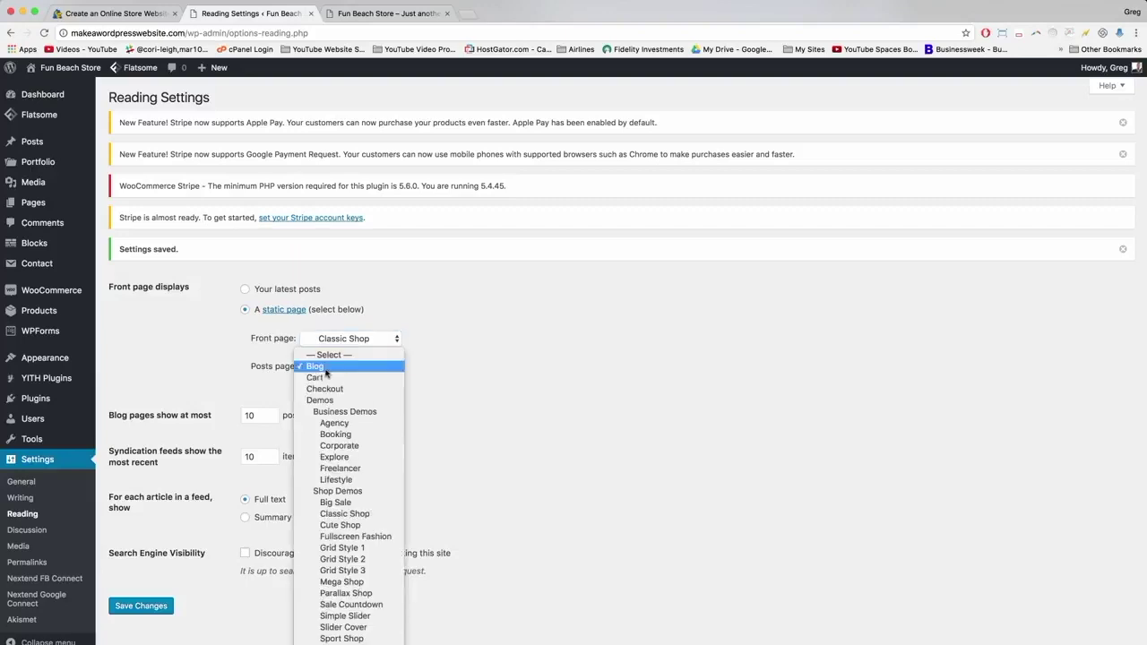
click(327, 369)
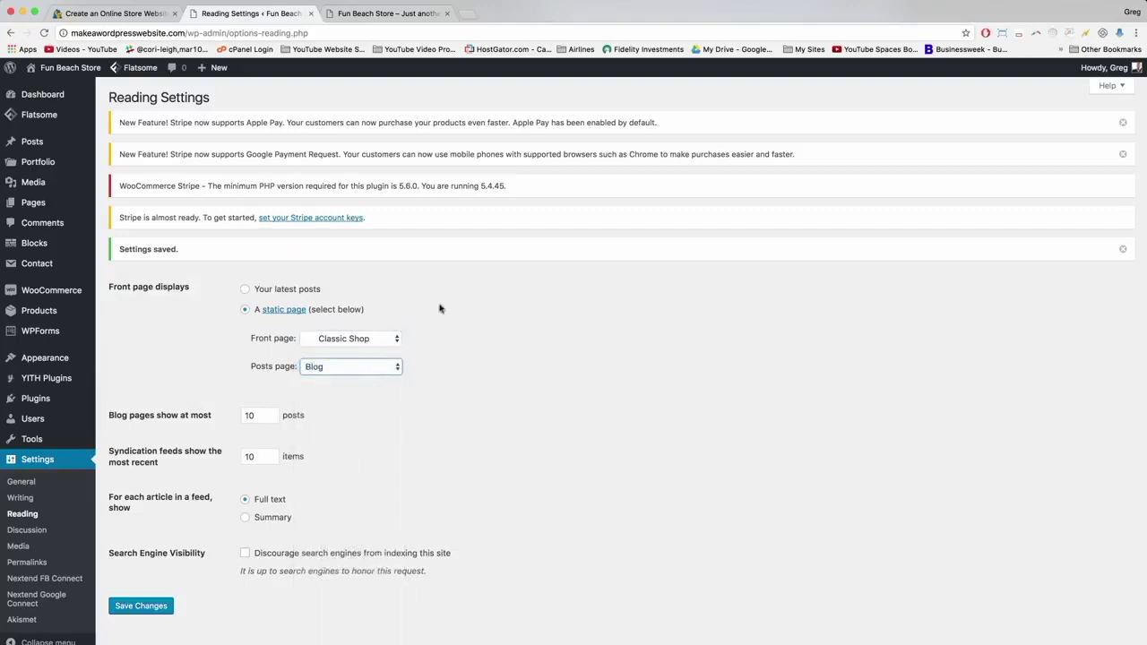
click(134, 607)
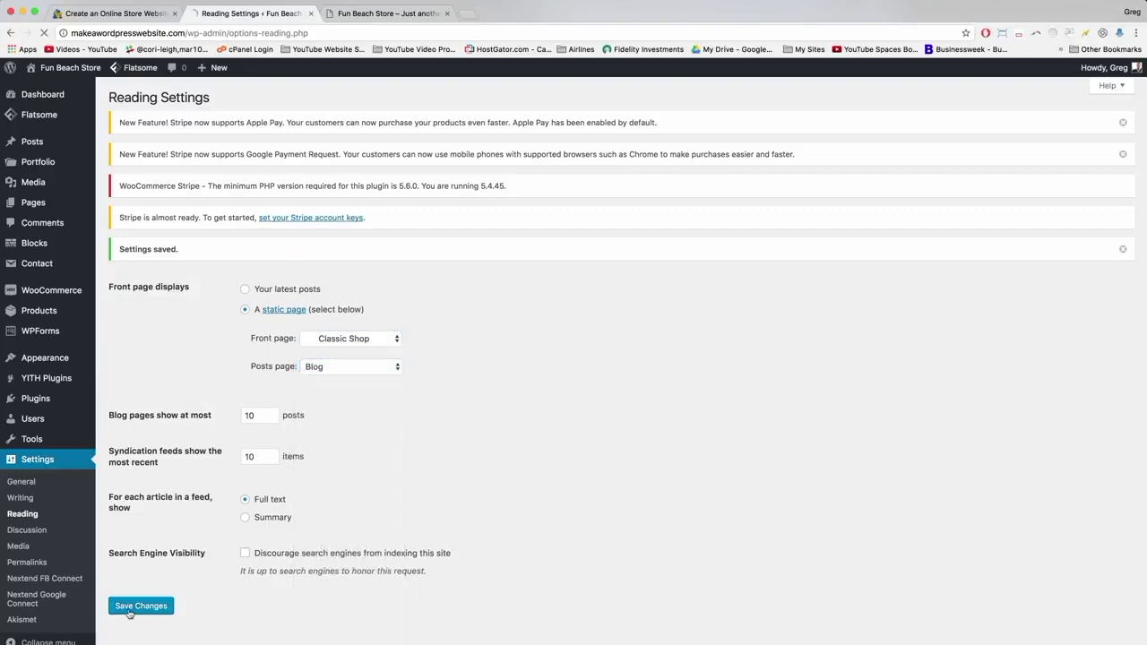
click(113, 16)
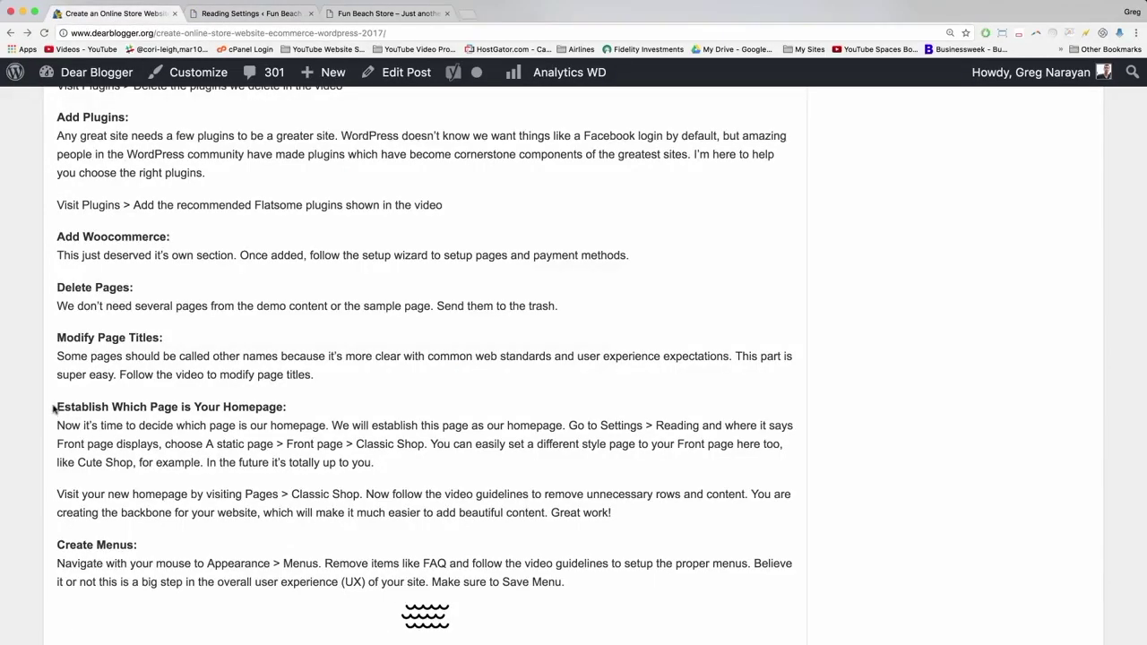
Step: Read through the tutorial's homepage setup steps, then return to the Fun Beach Store homepage
scroll(276, 418, down, 2)
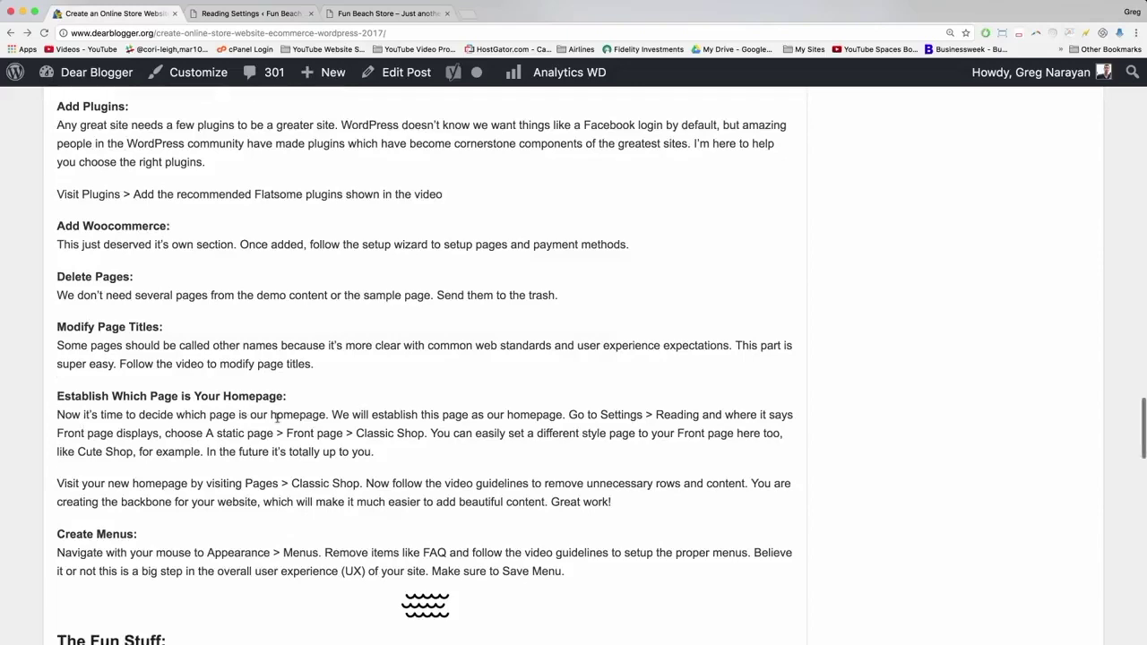
scroll(277, 421, down, 3)
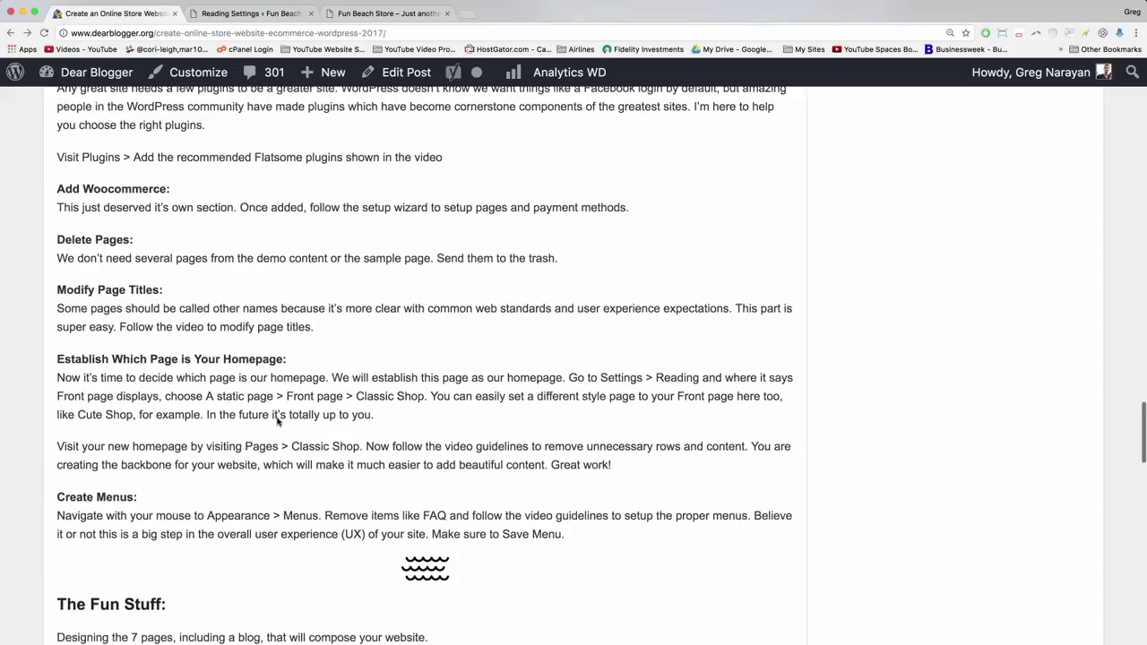
scroll(277, 418, down, 2)
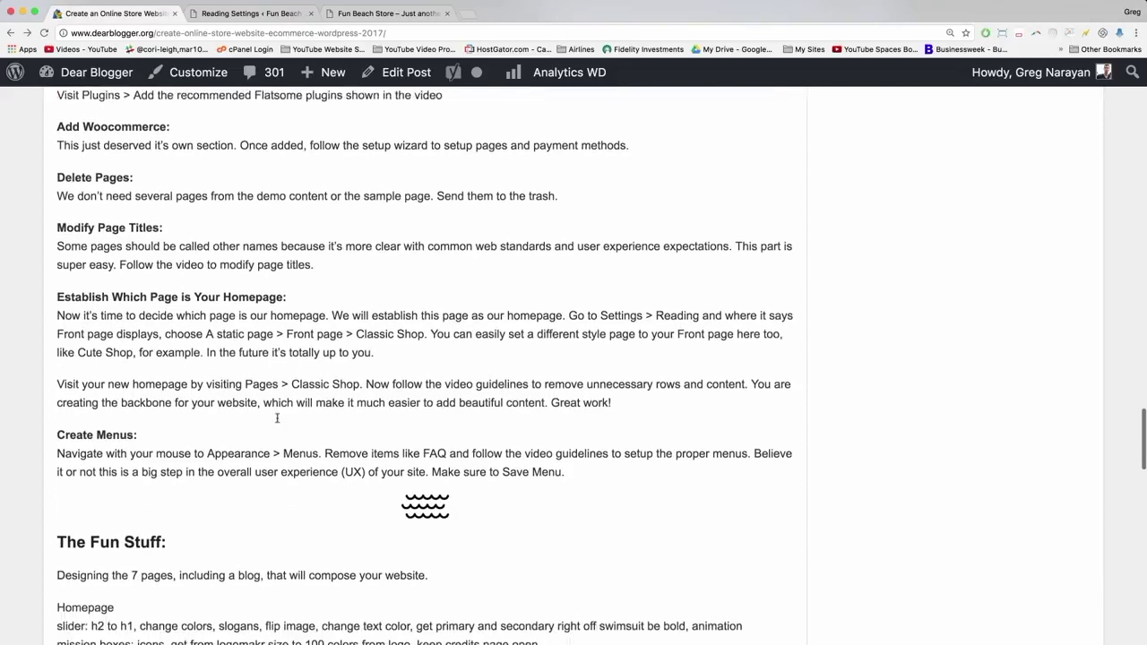
scroll(345, 421, up, 5)
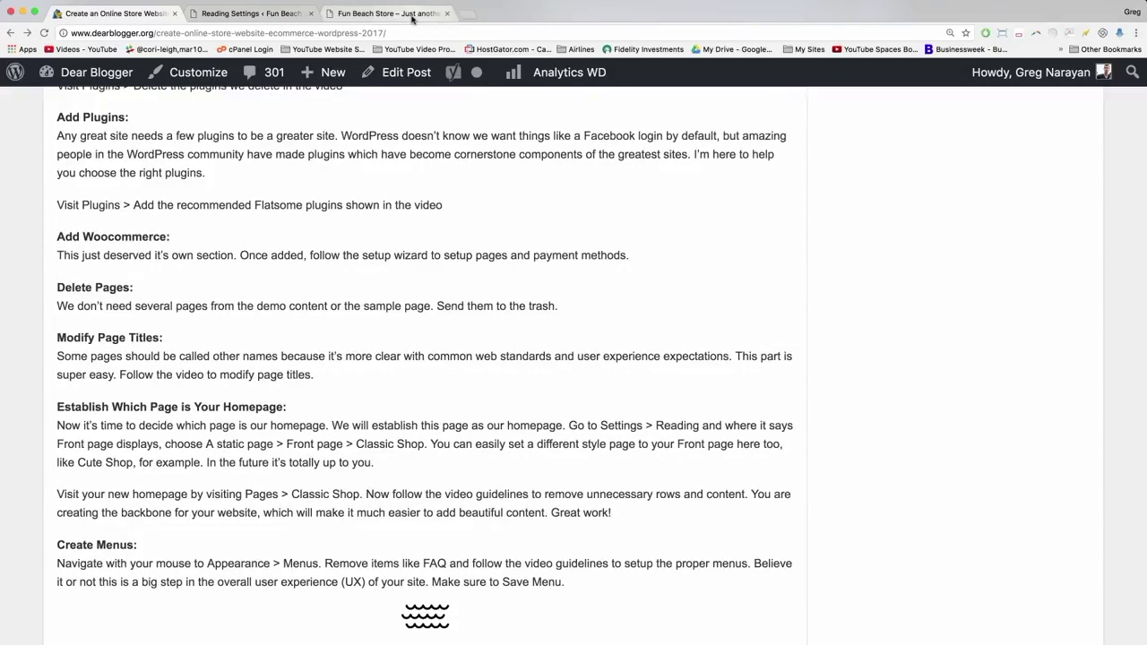
click(412, 14)
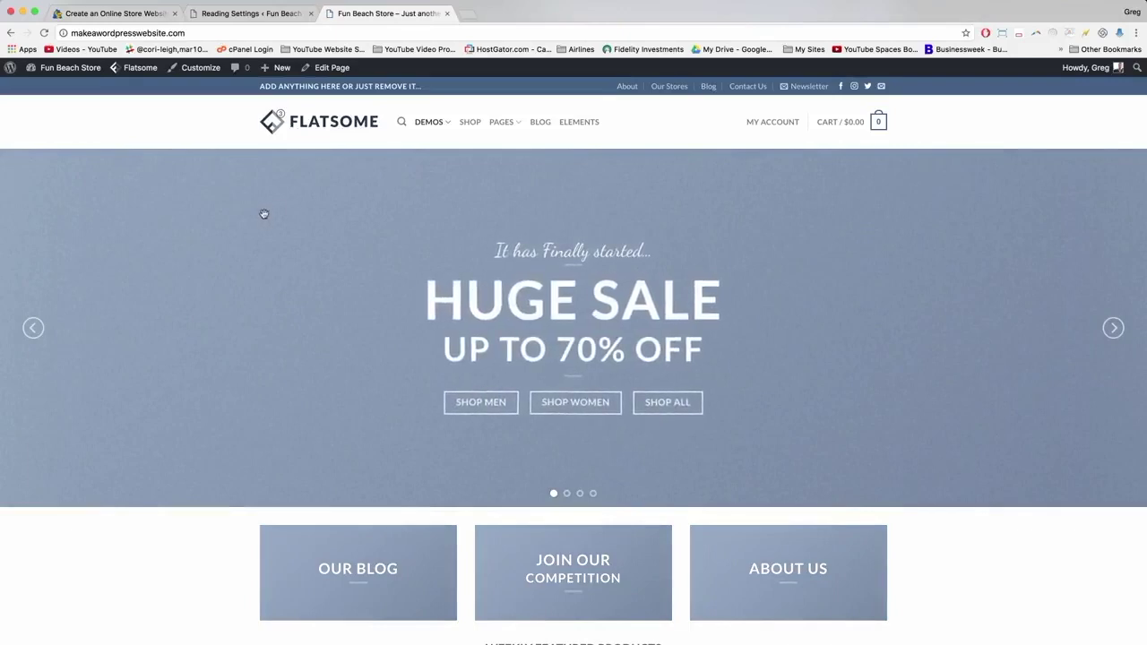
Step: Review the live Classic Shop homepage sections, then open it with Edit Page in the admin bar
scroll(212, 248, down, 3)
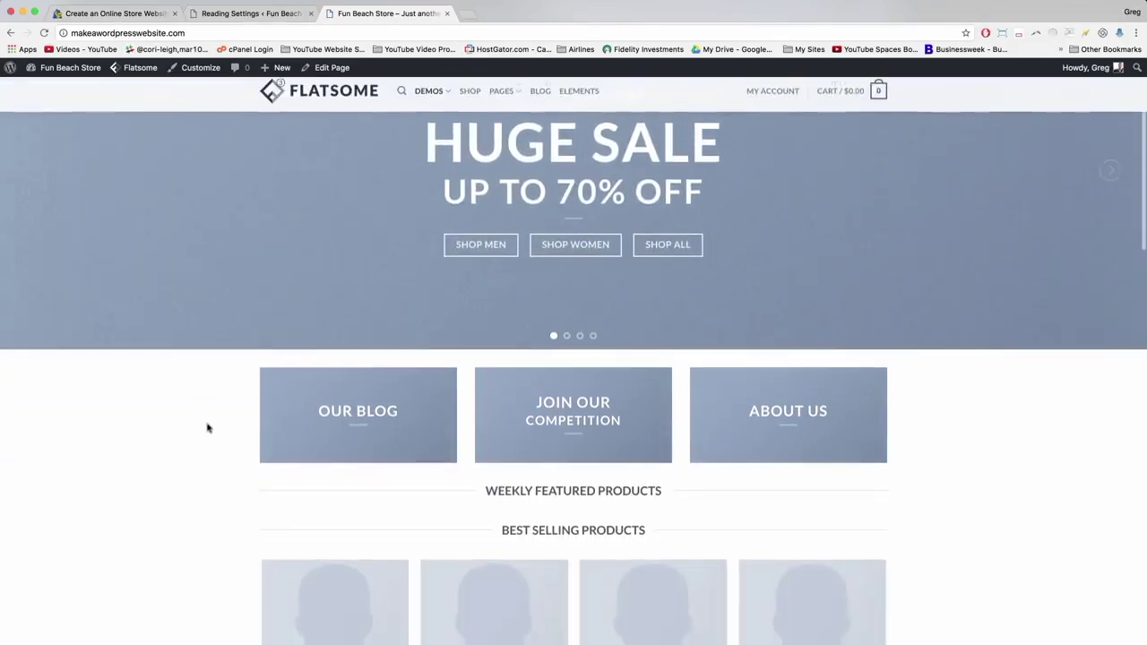
scroll(248, 435, down, 4)
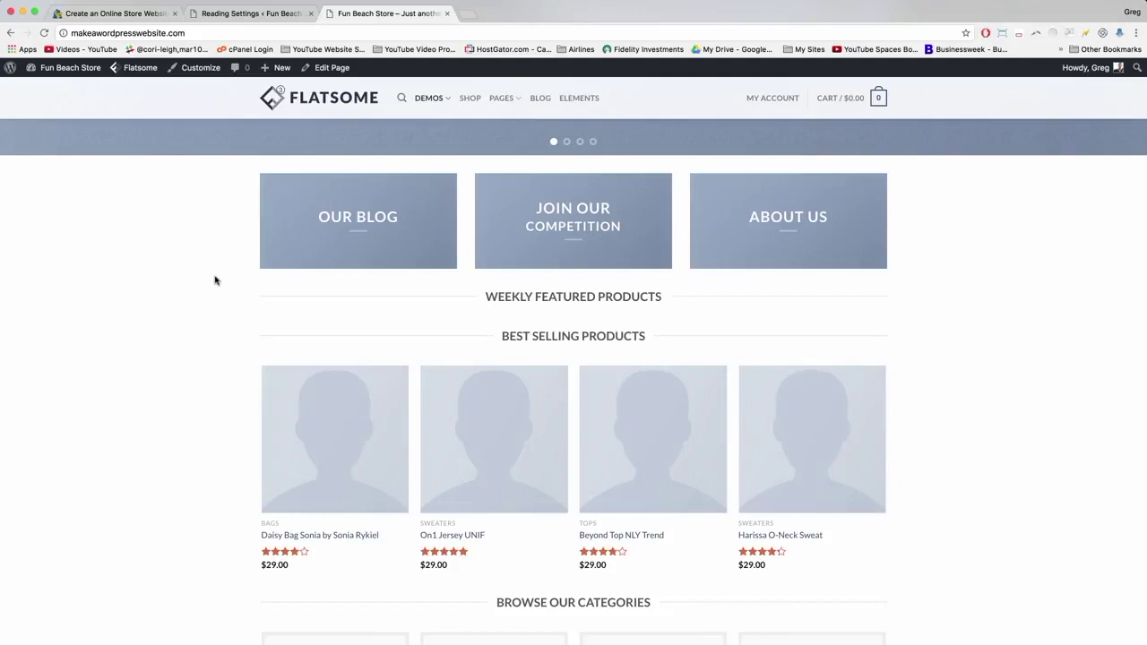
scroll(215, 278, up, 5)
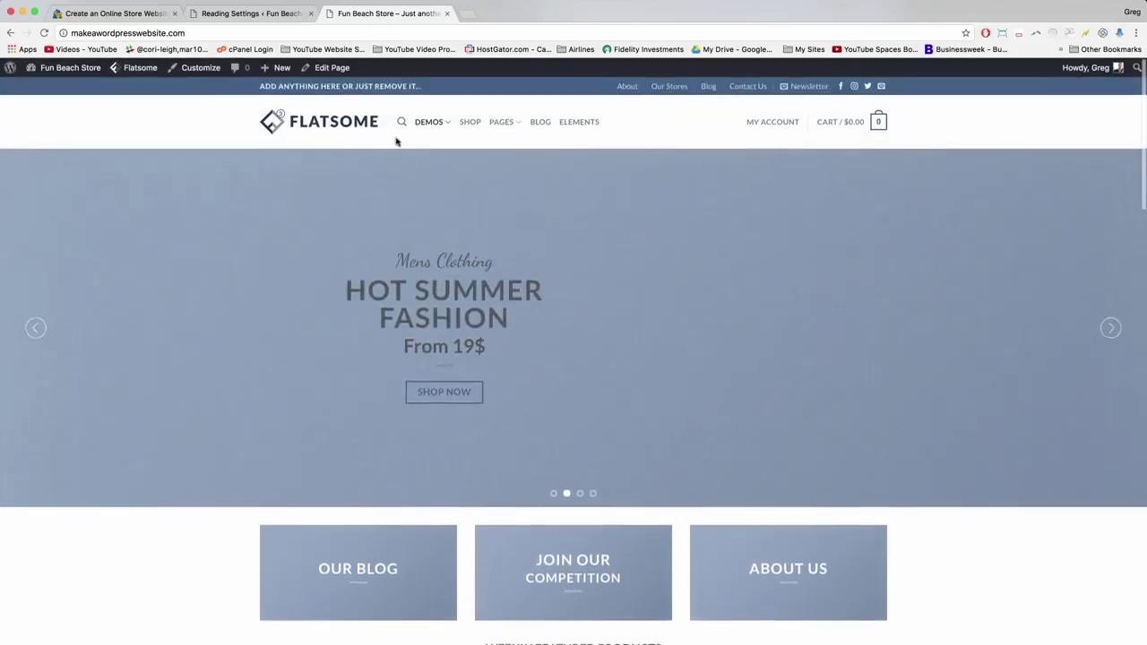
mouse_move(436, 127)
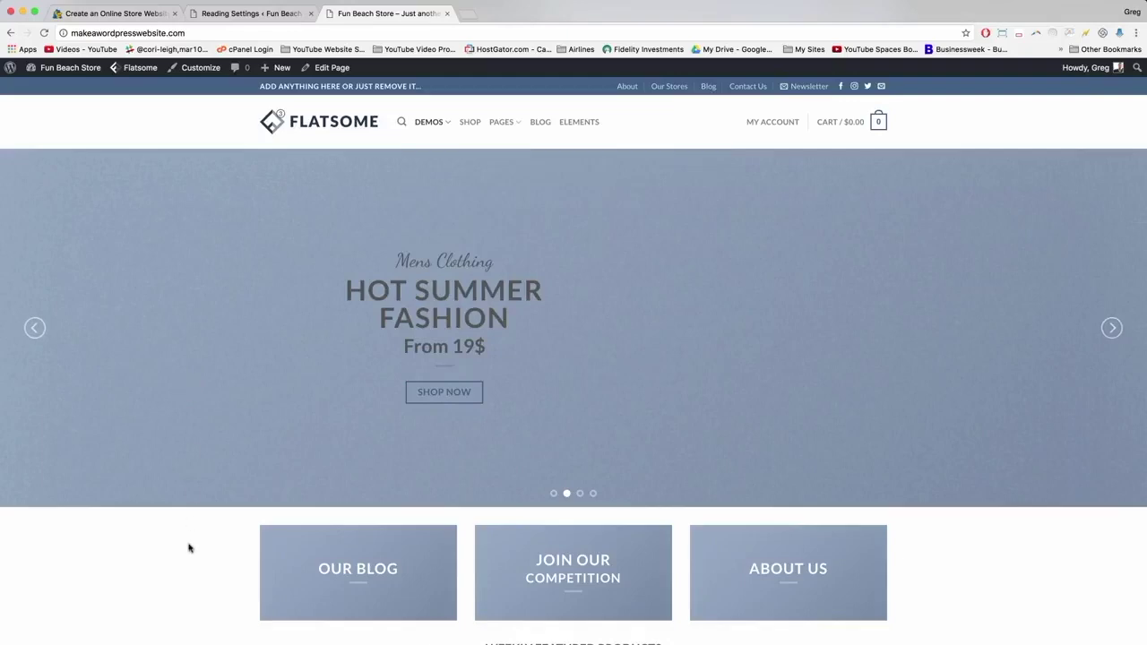
scroll(188, 547, down, 2)
scroll(188, 547, down, 4)
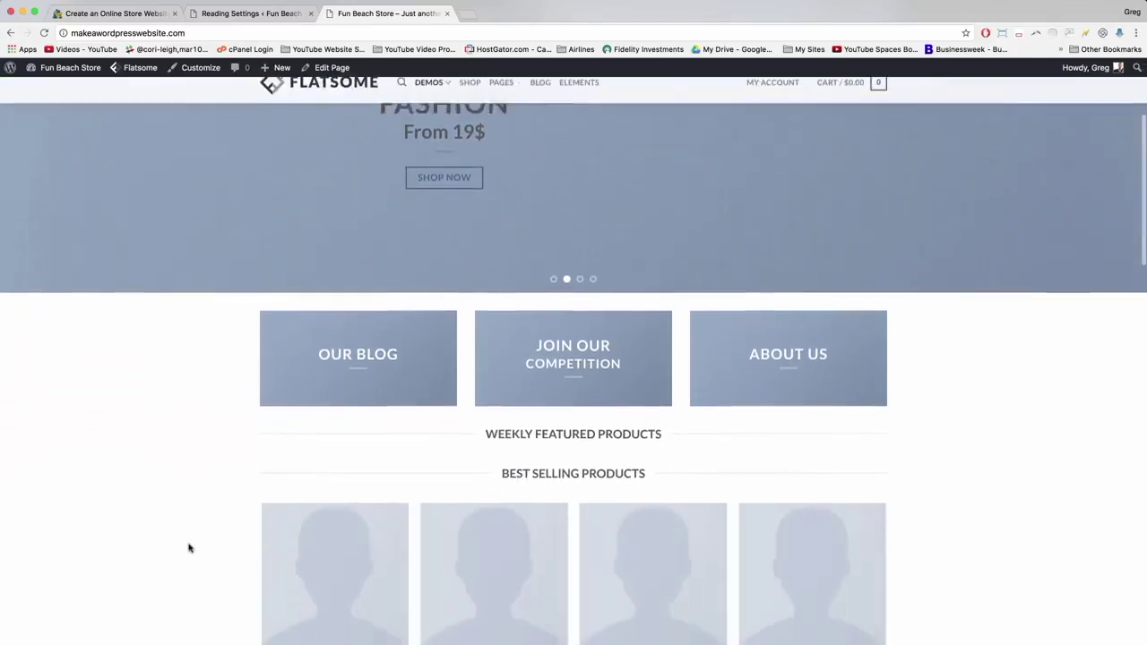
scroll(188, 547, down, 2)
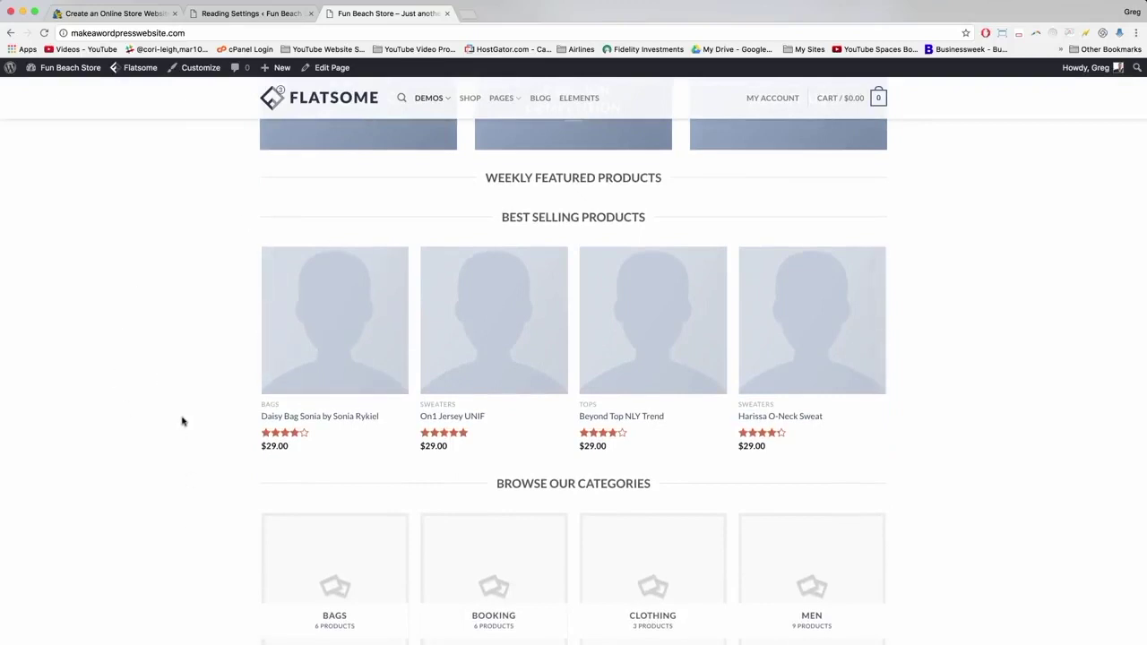
scroll(182, 420, down, 5)
scroll(182, 420, down, 10)
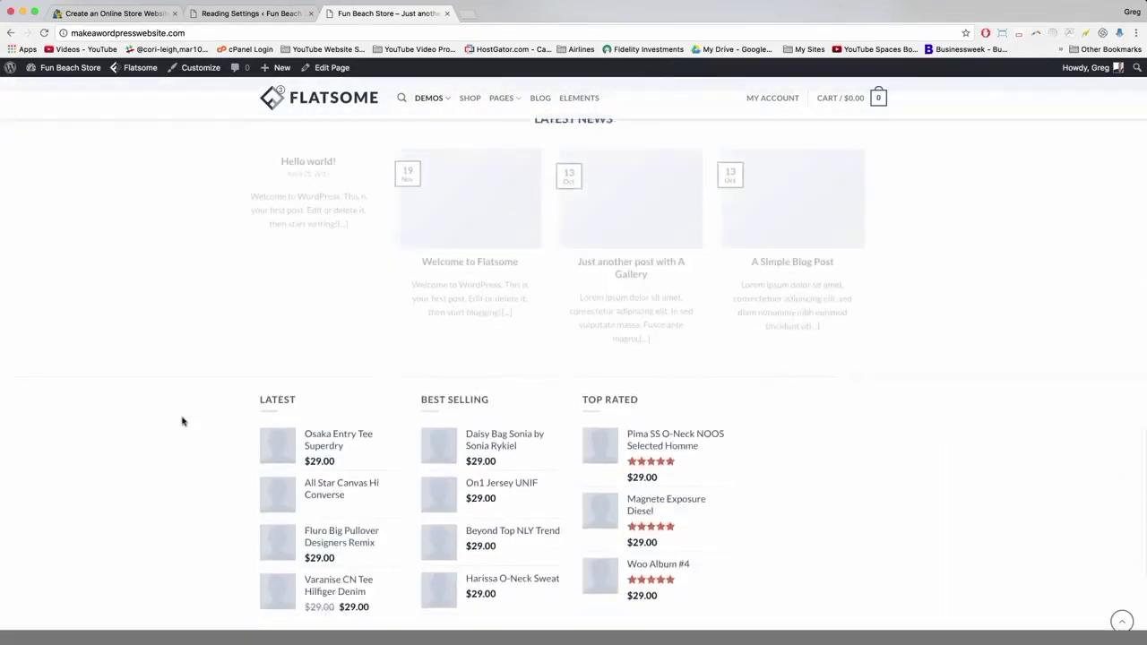
scroll(182, 420, up, 20)
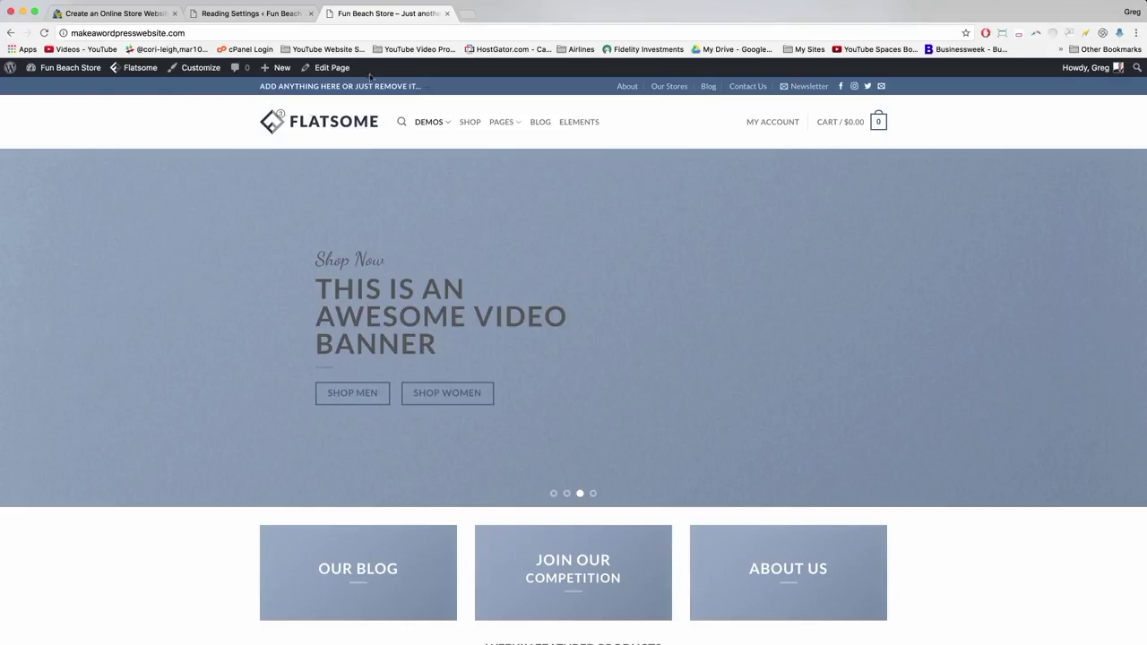
mouse_move(337, 70)
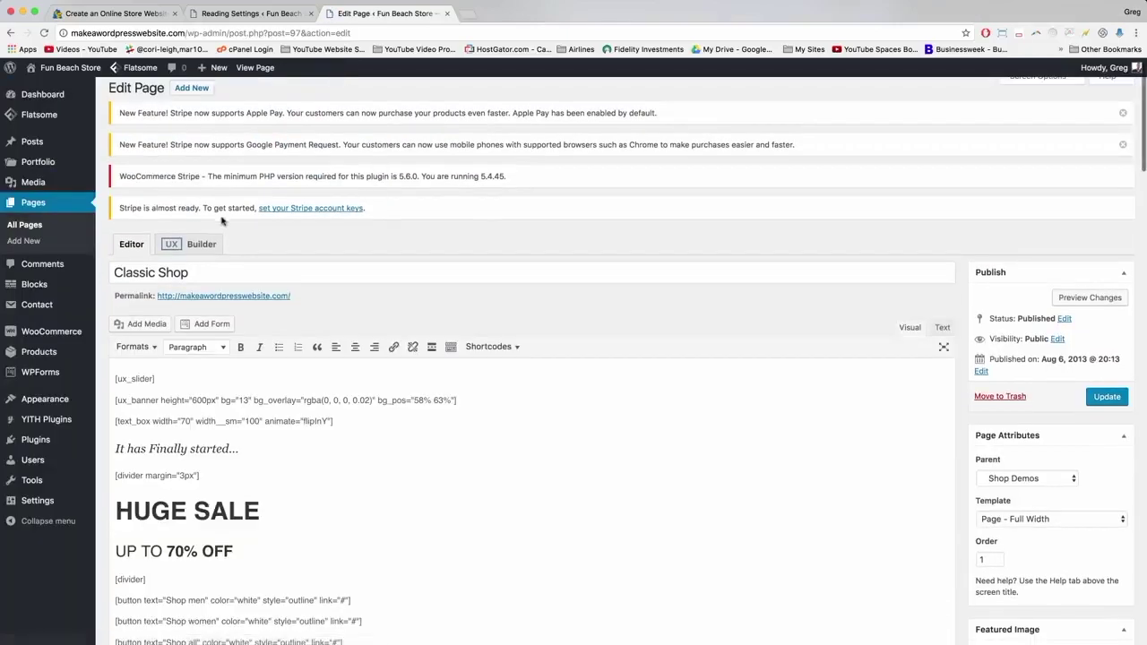
Step: Launch UX Builder for the Classic Shop page to show its element outline and HUGE SALE preview
click(175, 246)
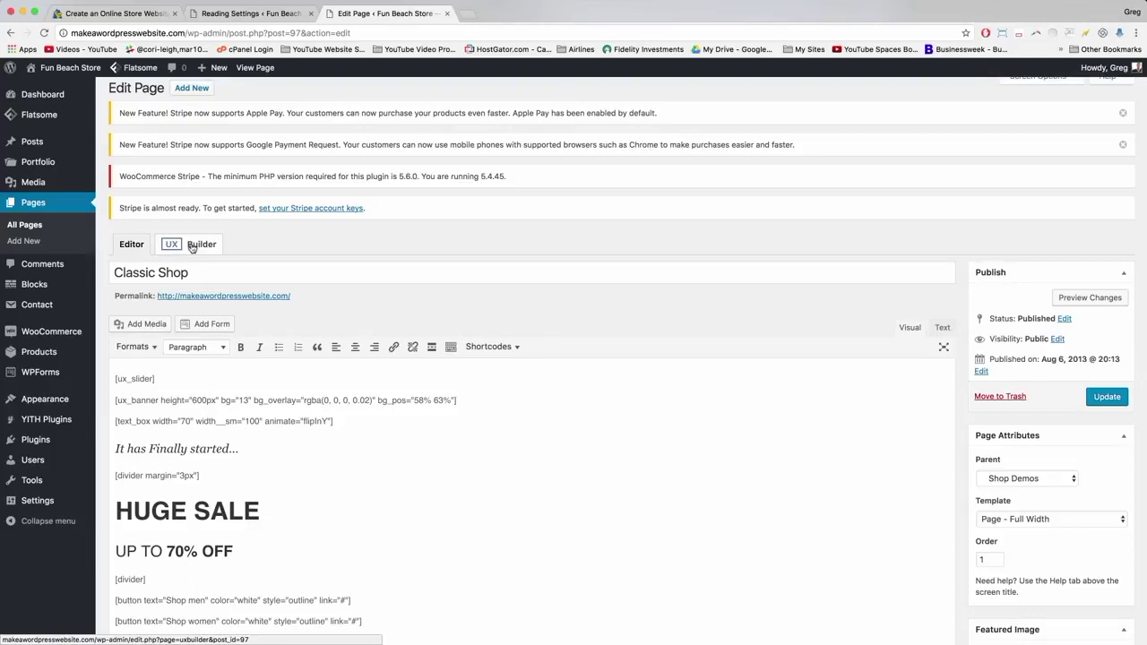
scroll(307, 450, down, 5)
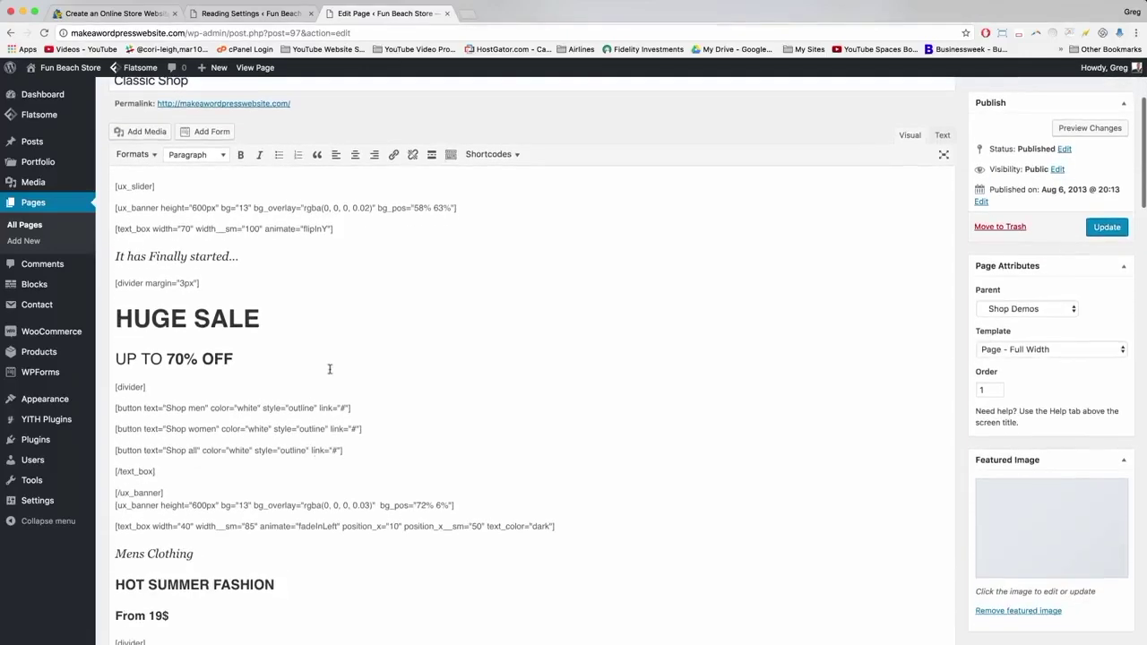
scroll(301, 297, up, 5)
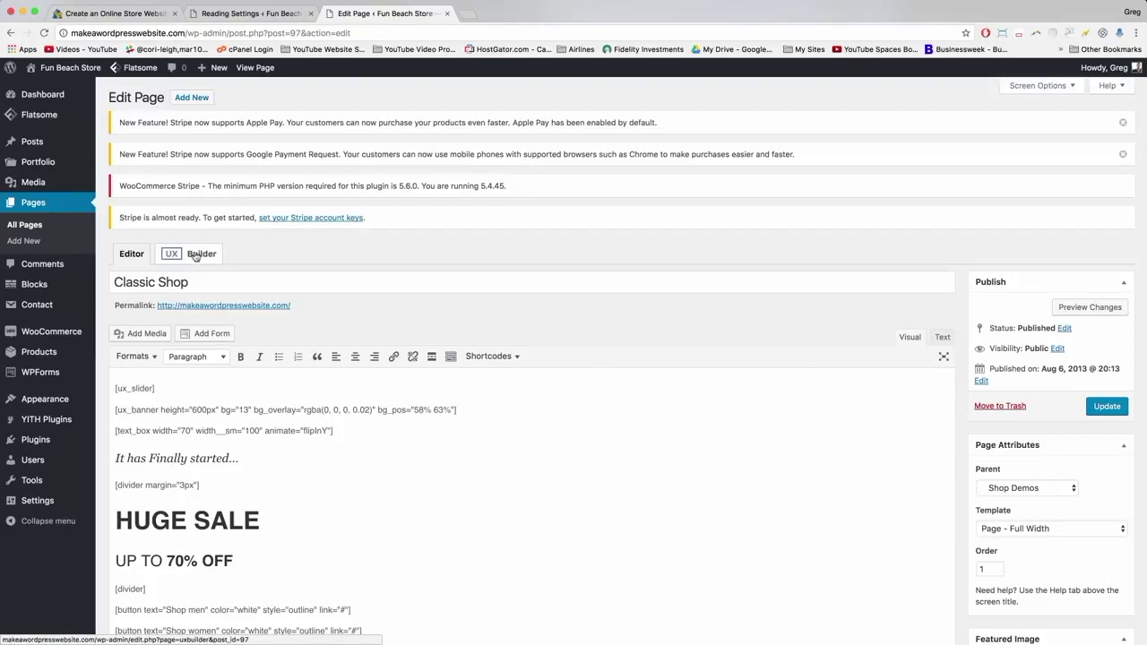
click(195, 255)
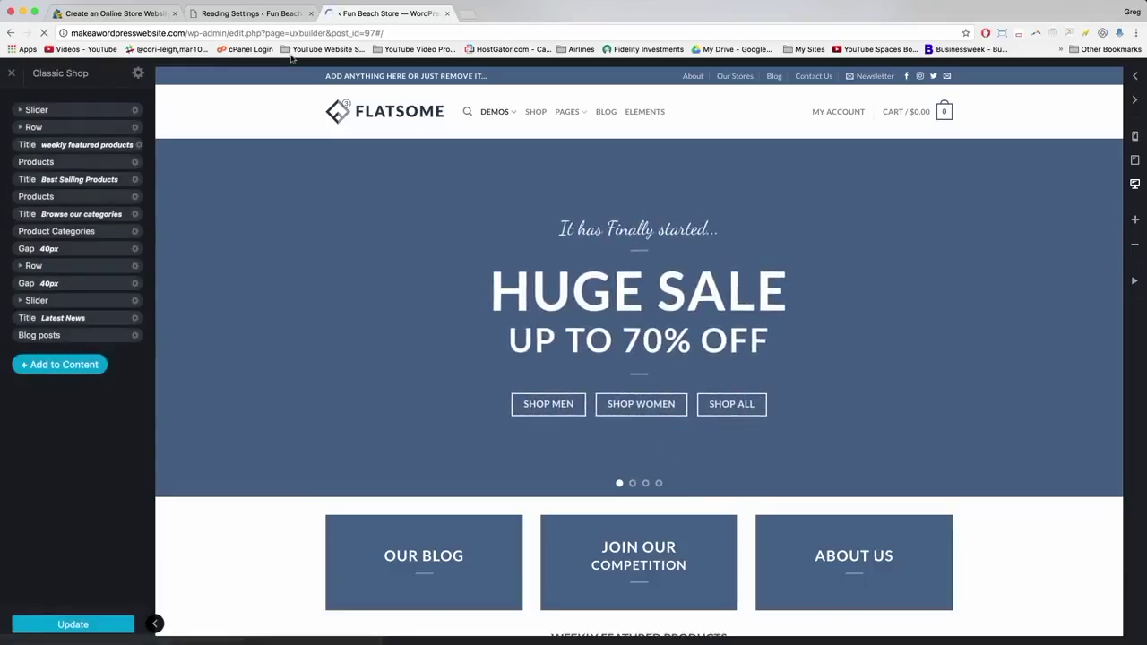
Step: Try an 800px height on the HUGE SALE banner, then revert it to 600px
scroll(287, 118, down, 2)
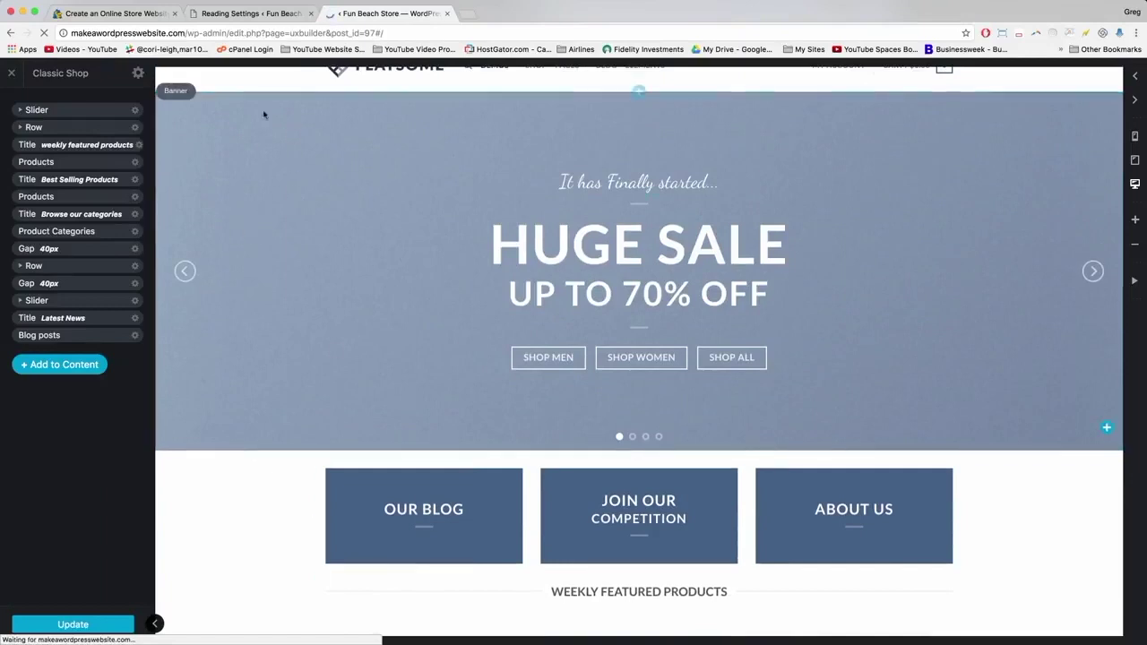
click(268, 239)
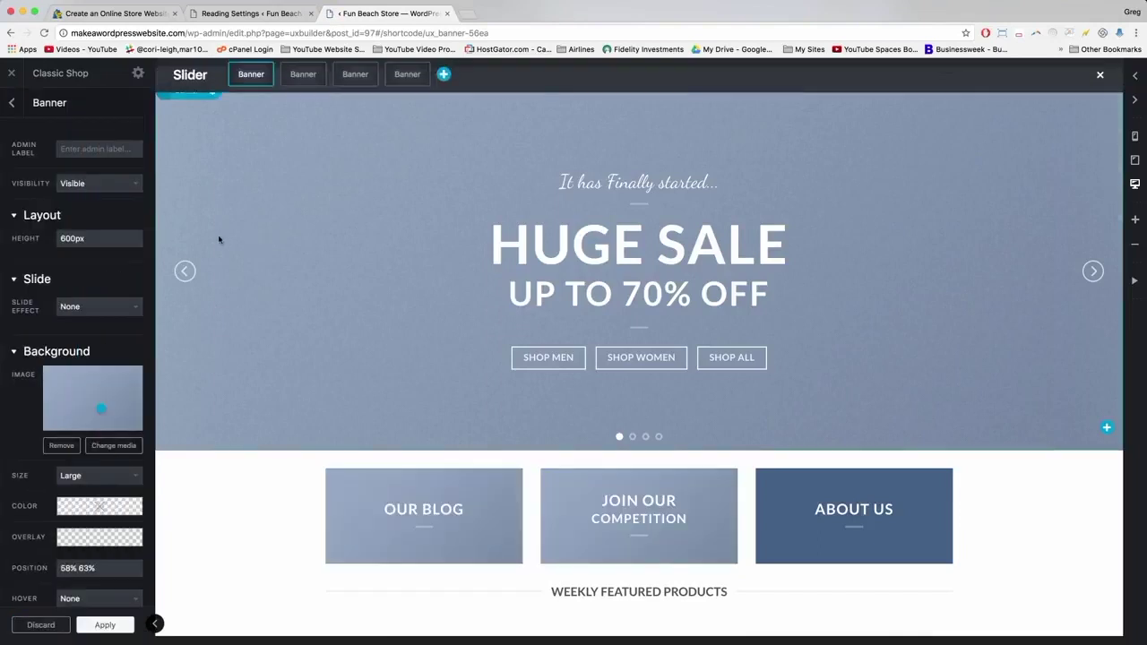
scroll(125, 204, down, 2)
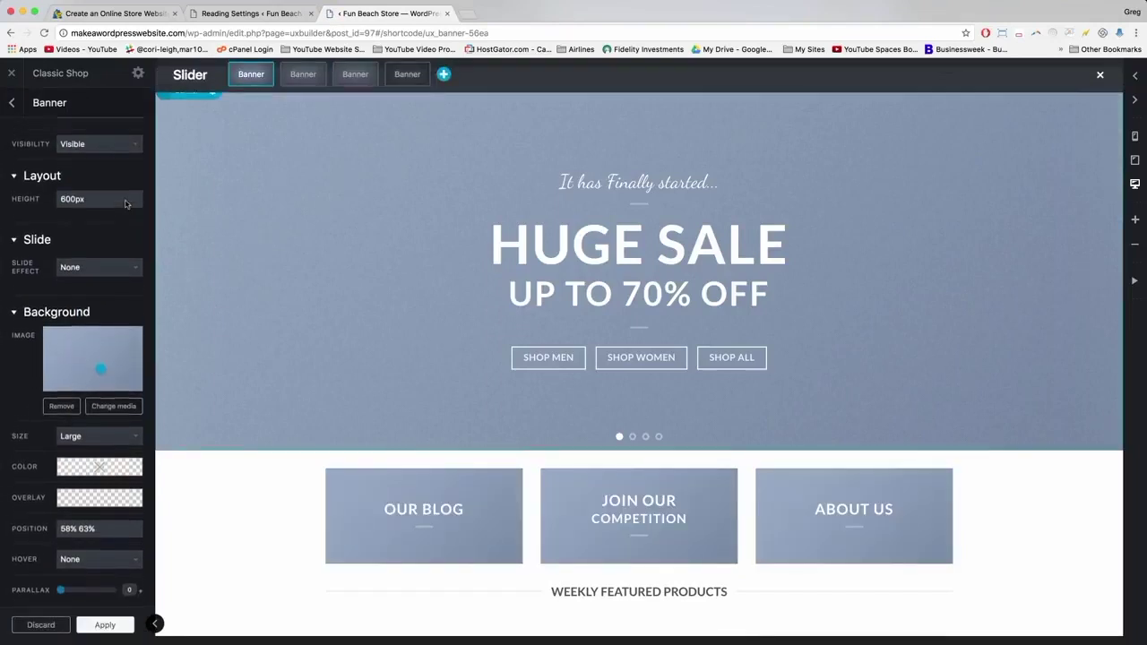
scroll(125, 204, up, 2)
mouse_move(62, 232)
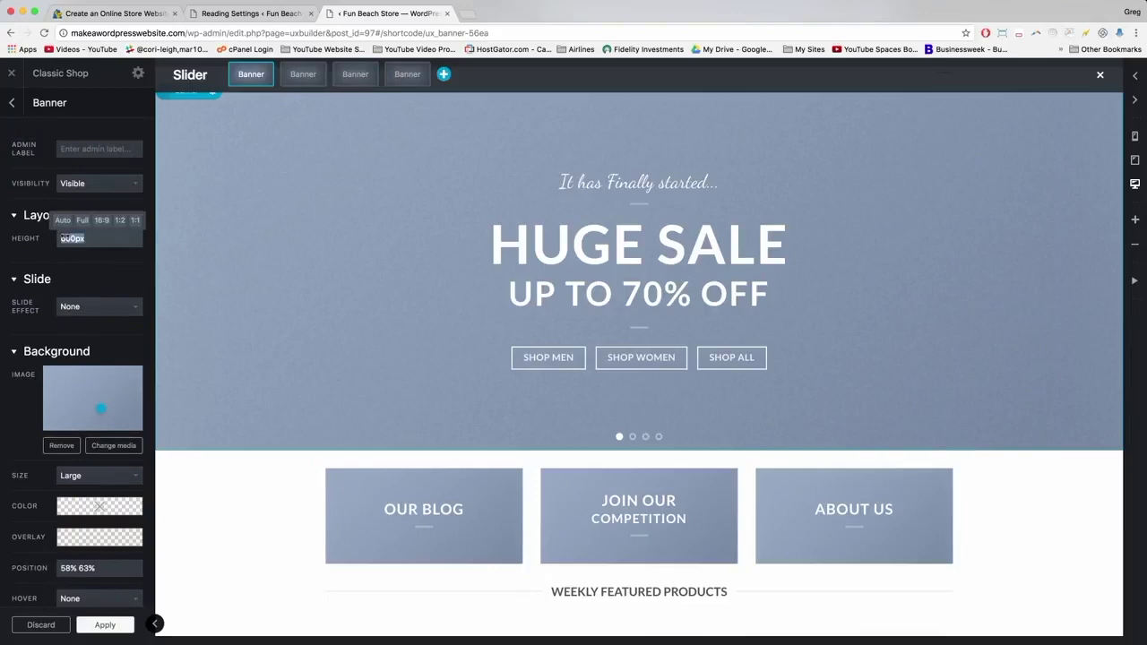
key(BackSpace)
text(8)
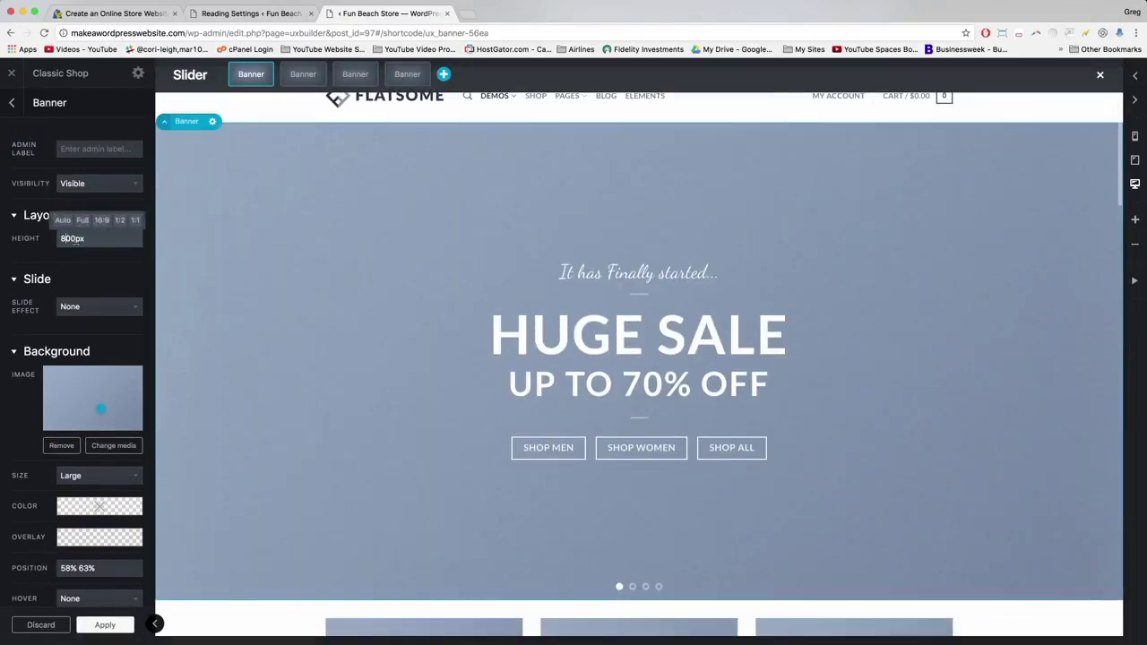
key(BackSpace)
text(6)
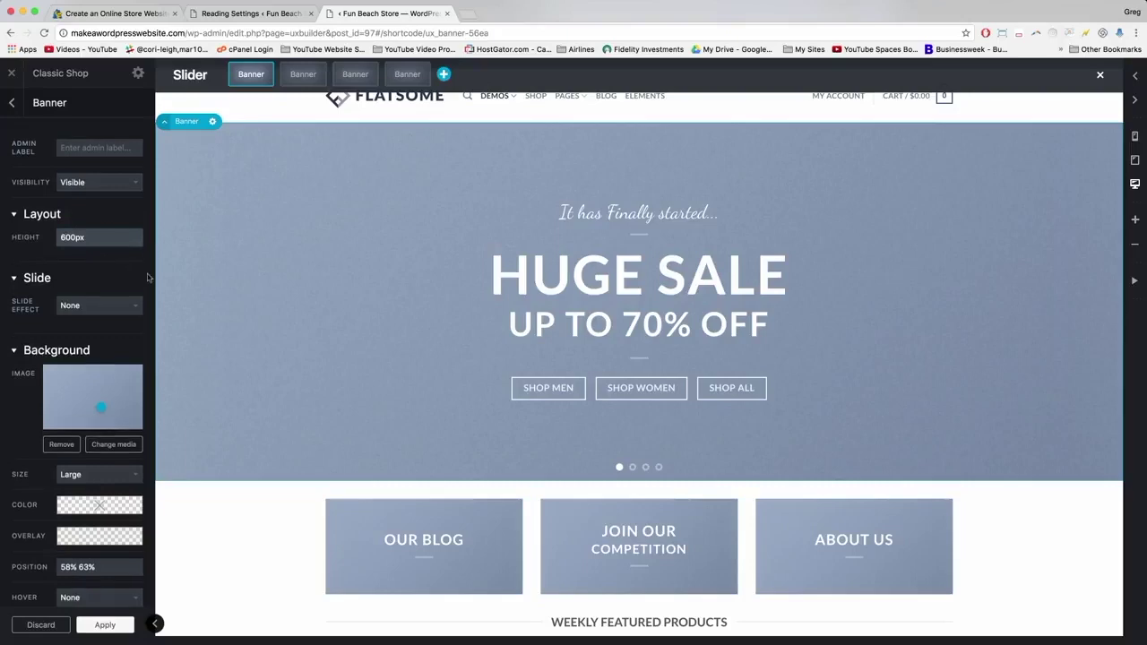
scroll(126, 278, down, 2)
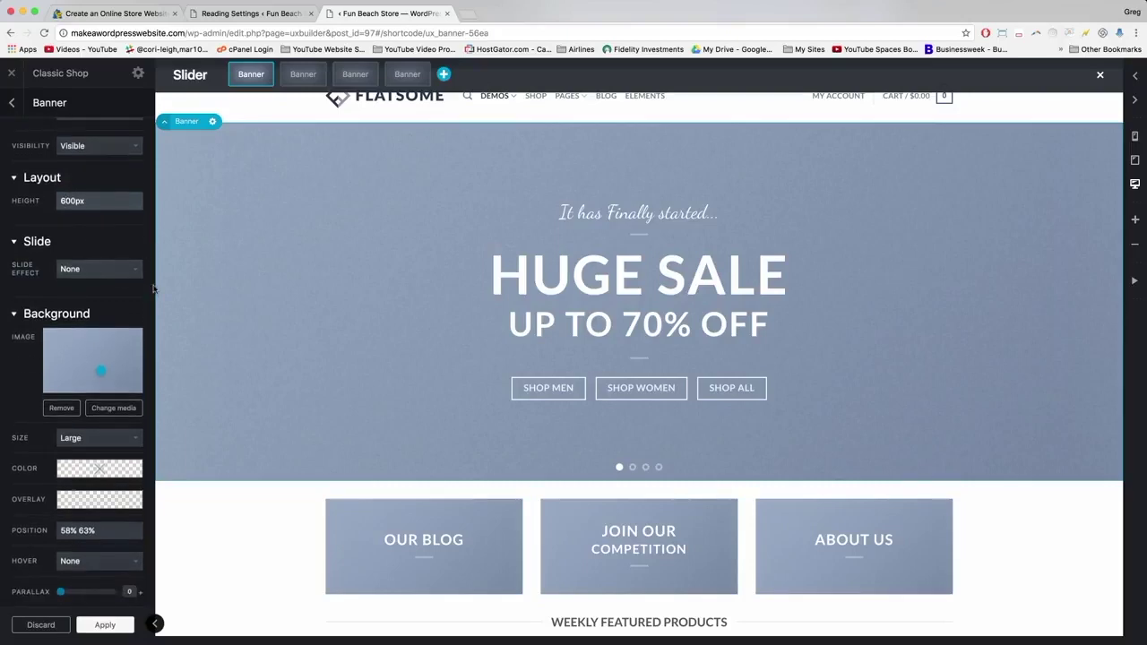
scroll(23, 234, down, 5)
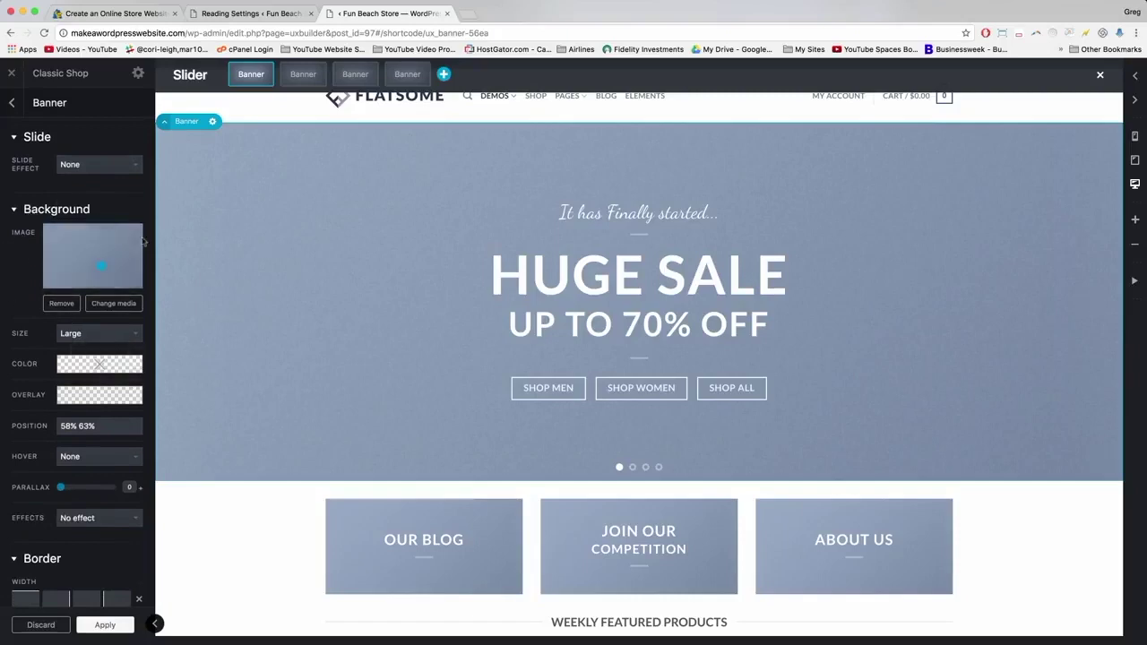
scroll(209, 301, down, 5)
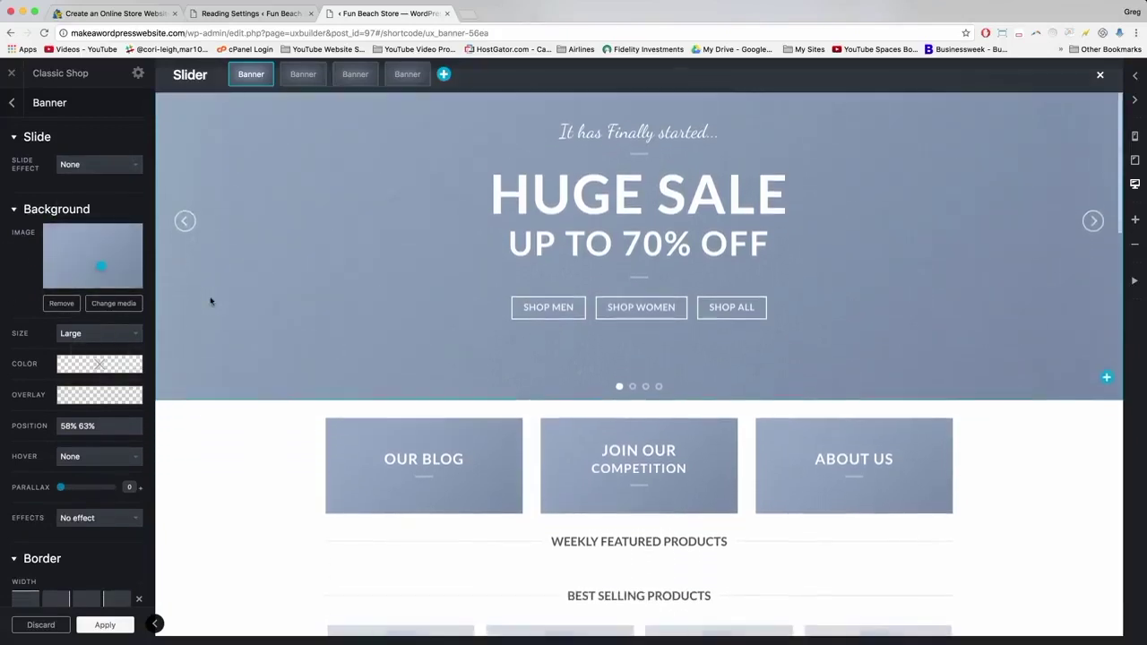
scroll(210, 301, down, 2)
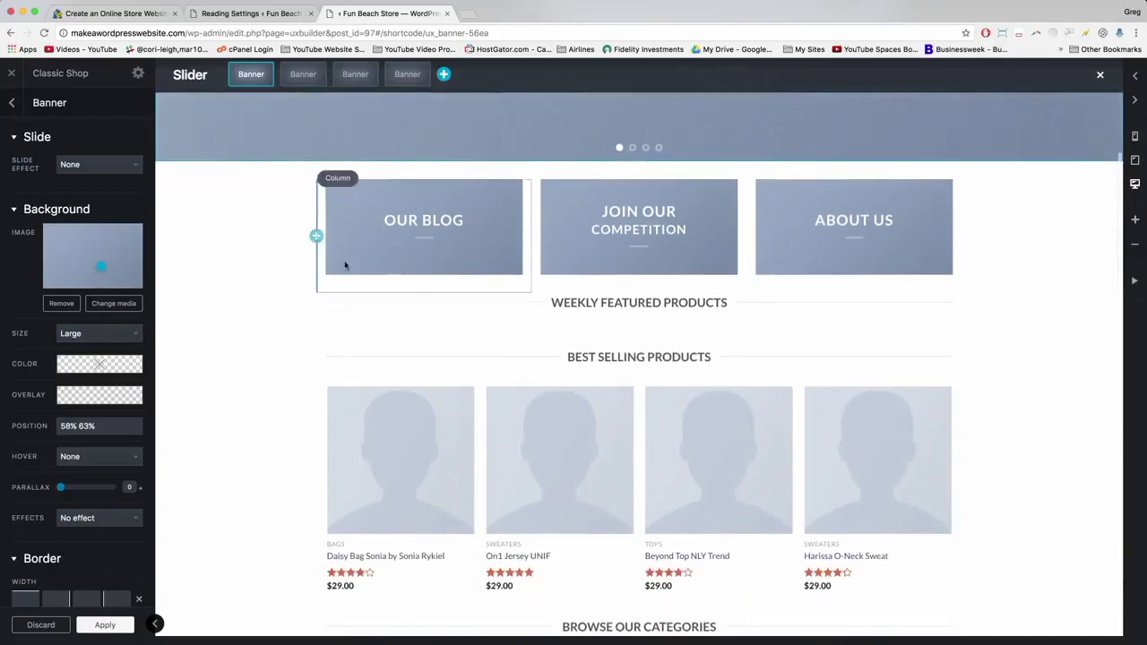
Step: Change the OUR BLOG heading's word Blog to Articles
click(415, 226)
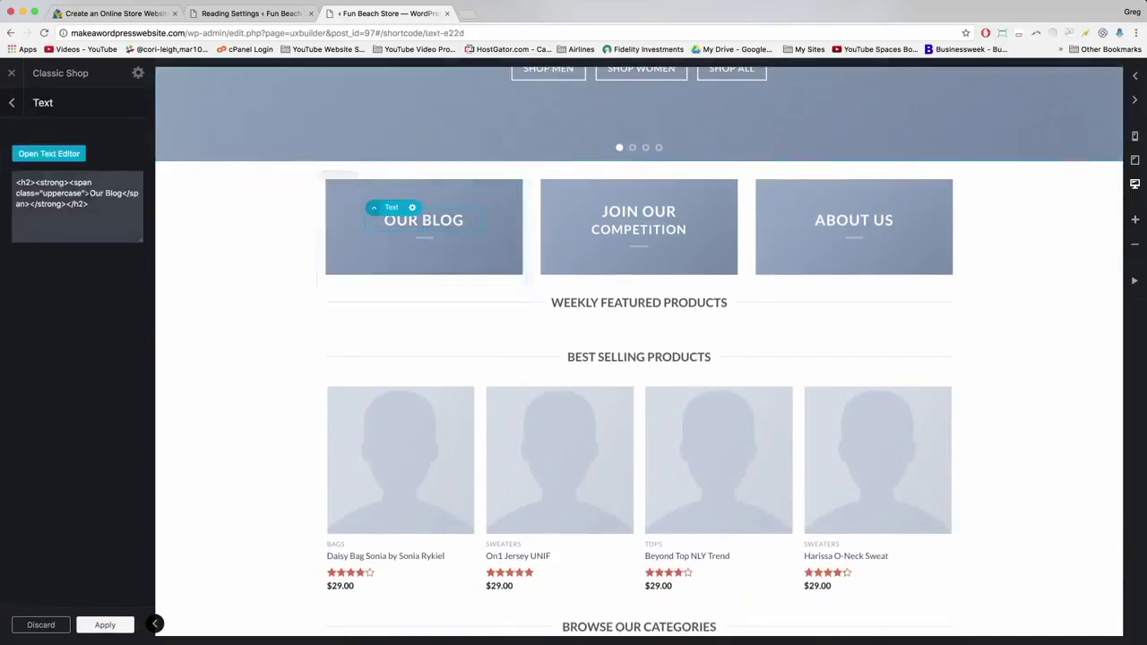
double_click(111, 193)
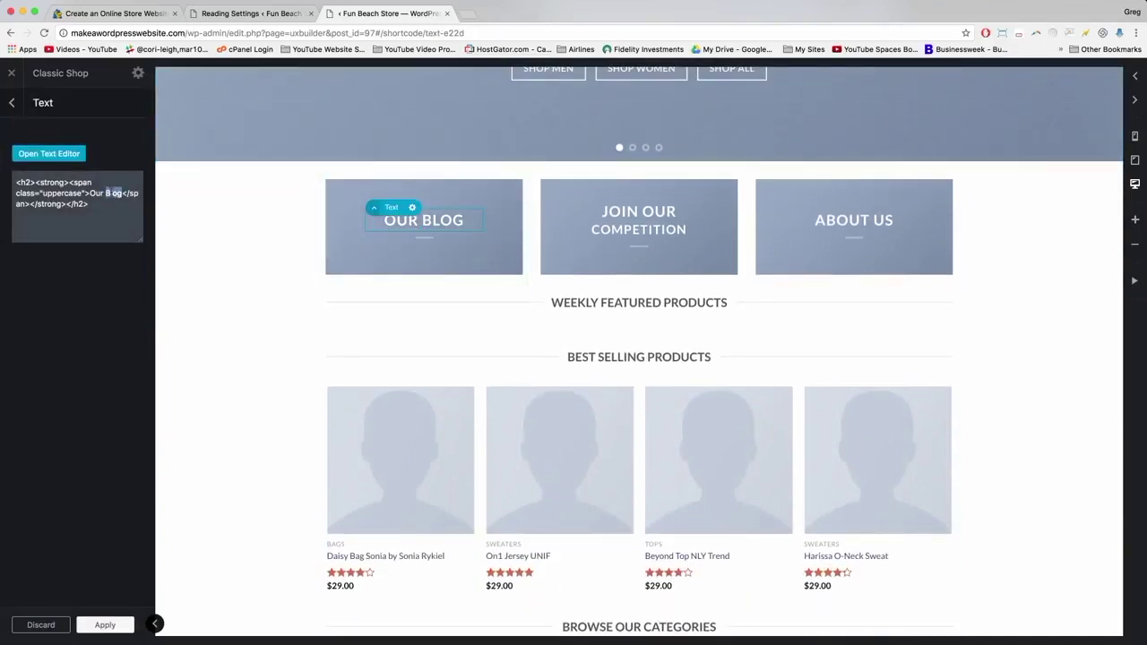
text(Articles)
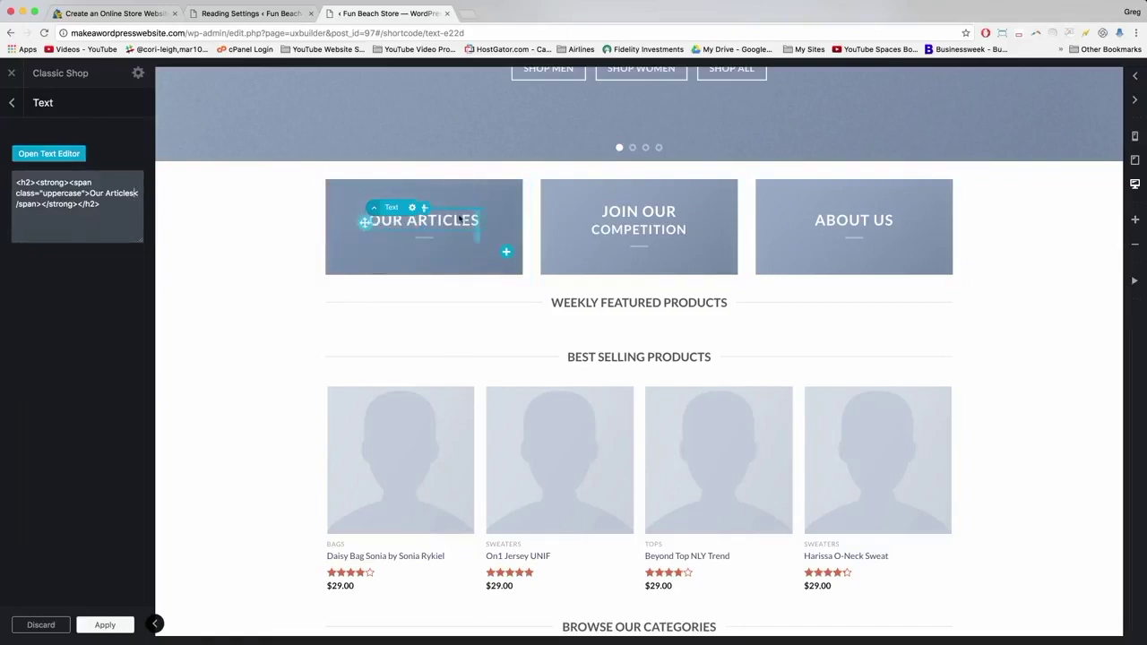
Step: Select the JOIN OUR COMPETITION text element to view its HTML settings
click(618, 229)
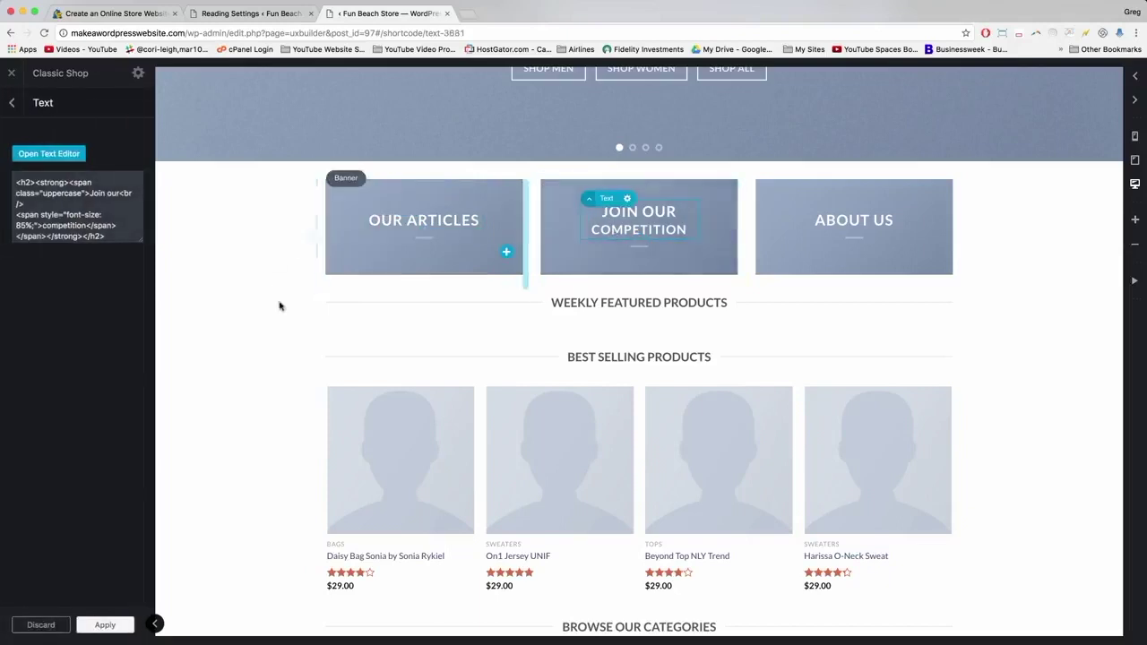
scroll(269, 334, down, 3)
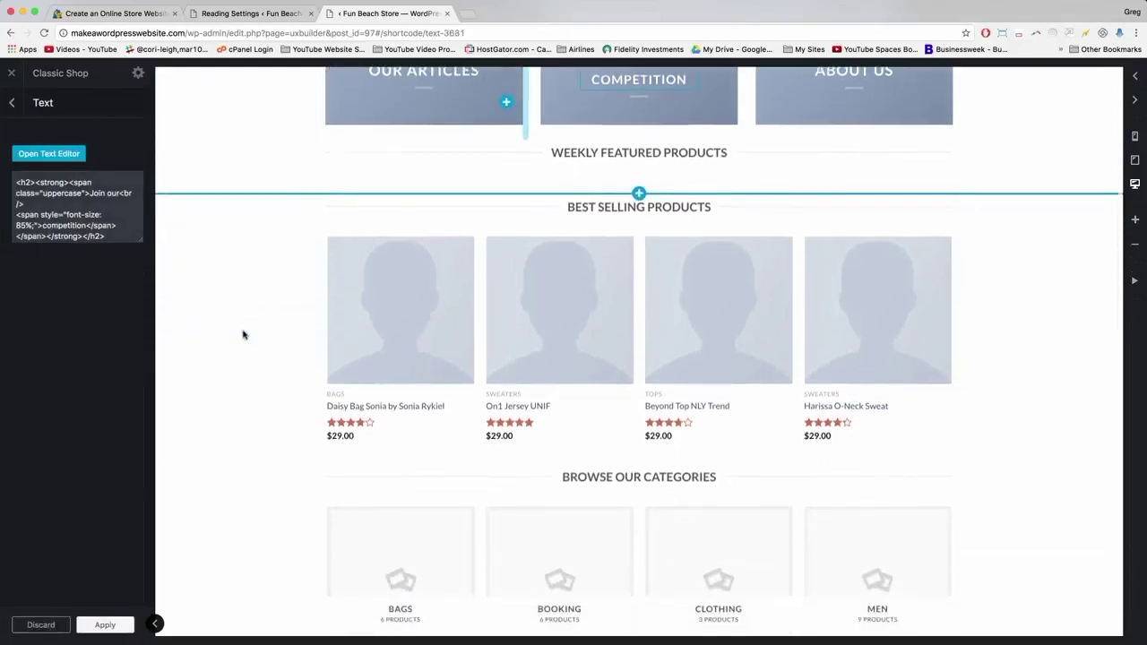
scroll(242, 334, down, 3)
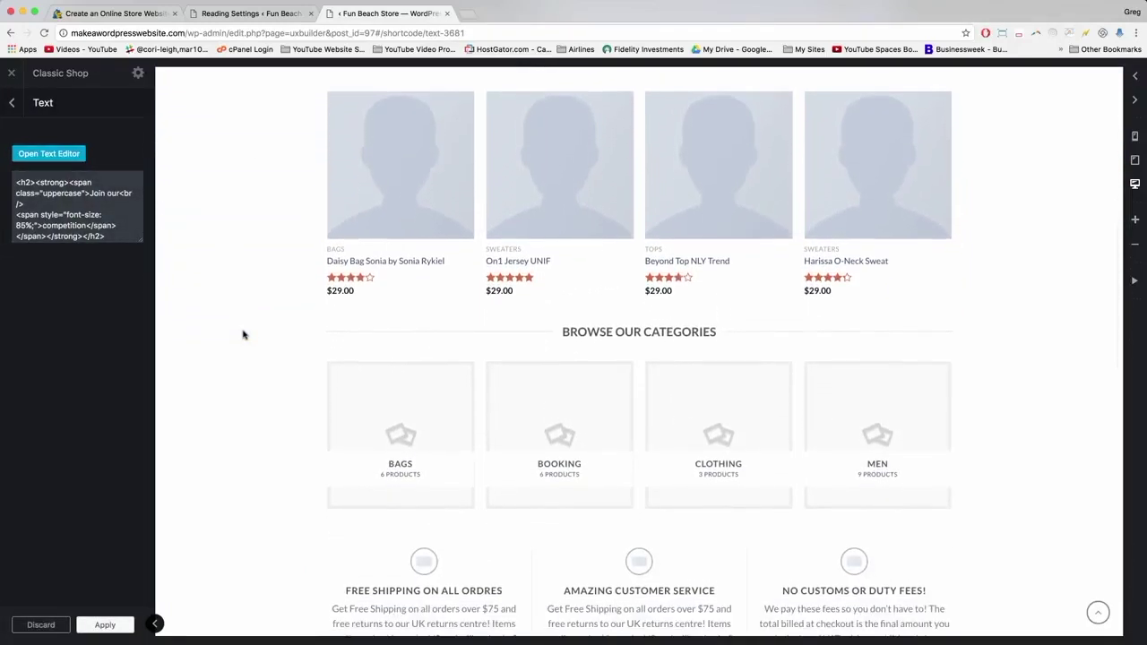
scroll(242, 334, up, 2)
scroll(241, 334, down, 3)
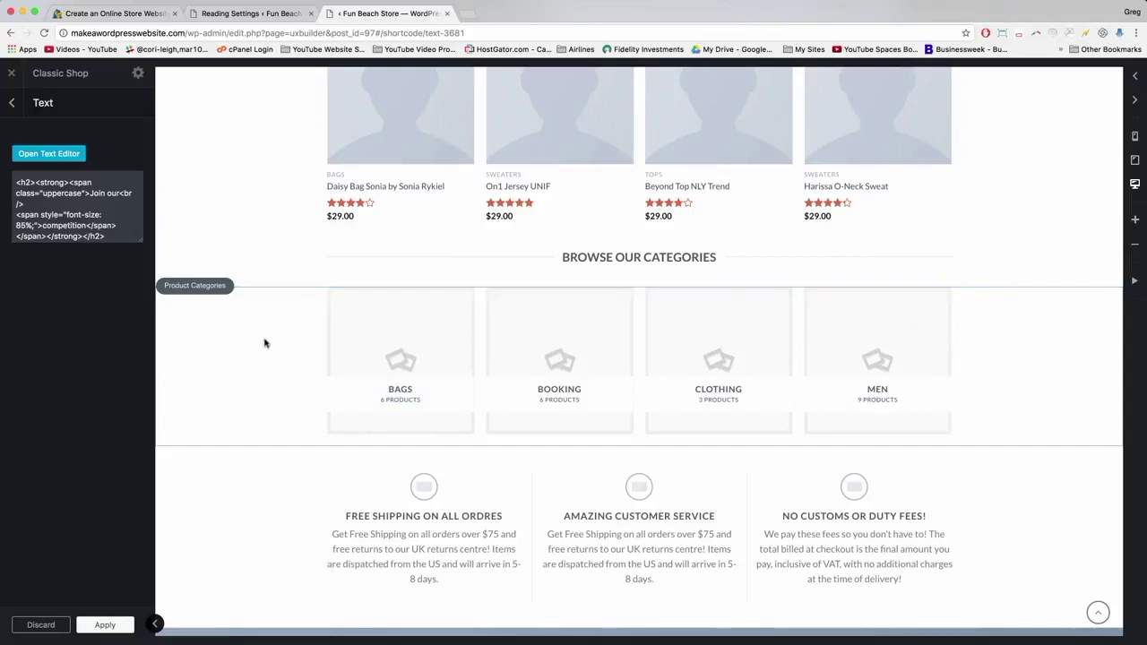
Step: Delete the Product Categories element with the category tiles
click(264, 343)
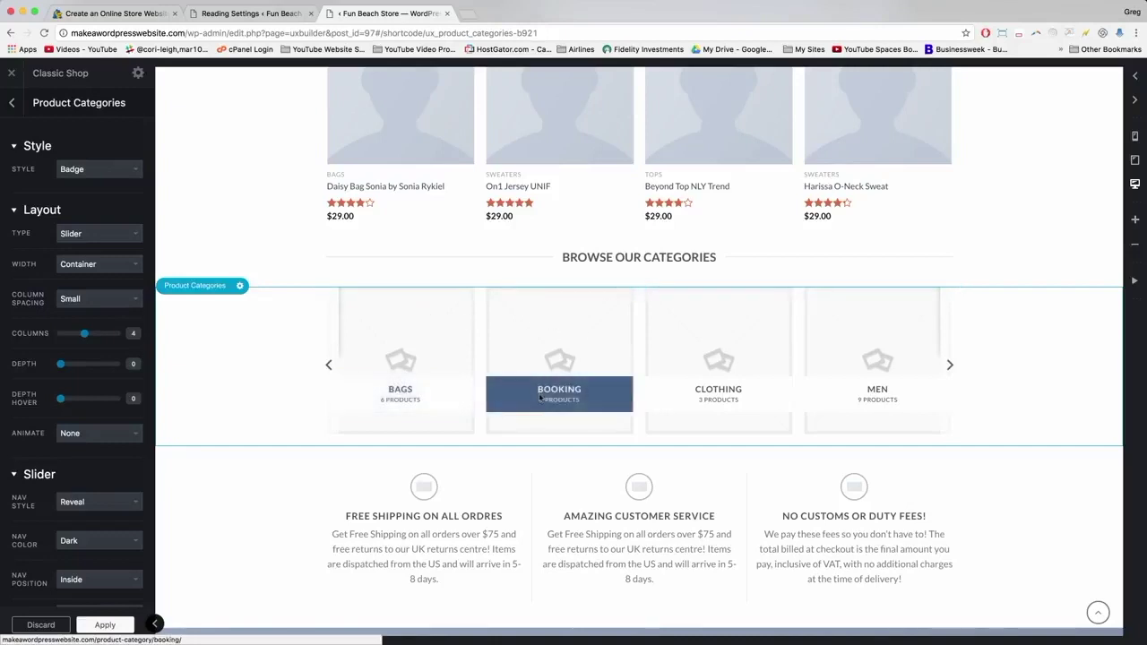
mouse_move(561, 325)
mouse_down()
mouse_move(466, 328)
mouse_move(493, 330)
mouse_move(550, 389)
mouse_move(573, 340)
mouse_move(555, 391)
mouse_move(546, 318)
mouse_move(573, 315)
mouse_up()
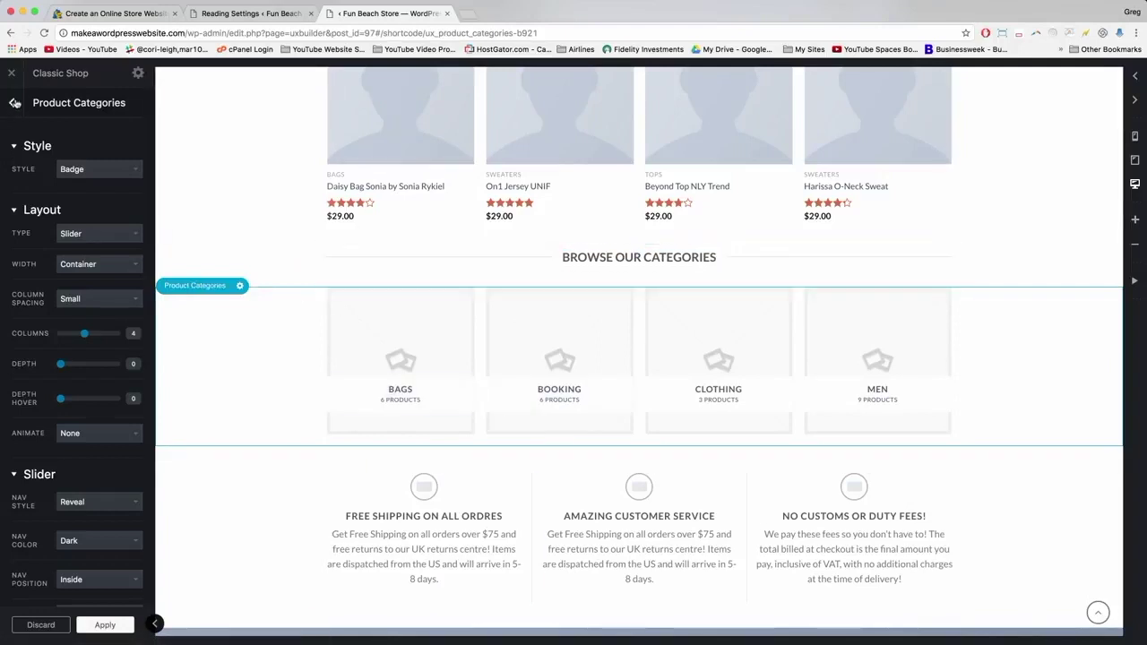
click(14, 103)
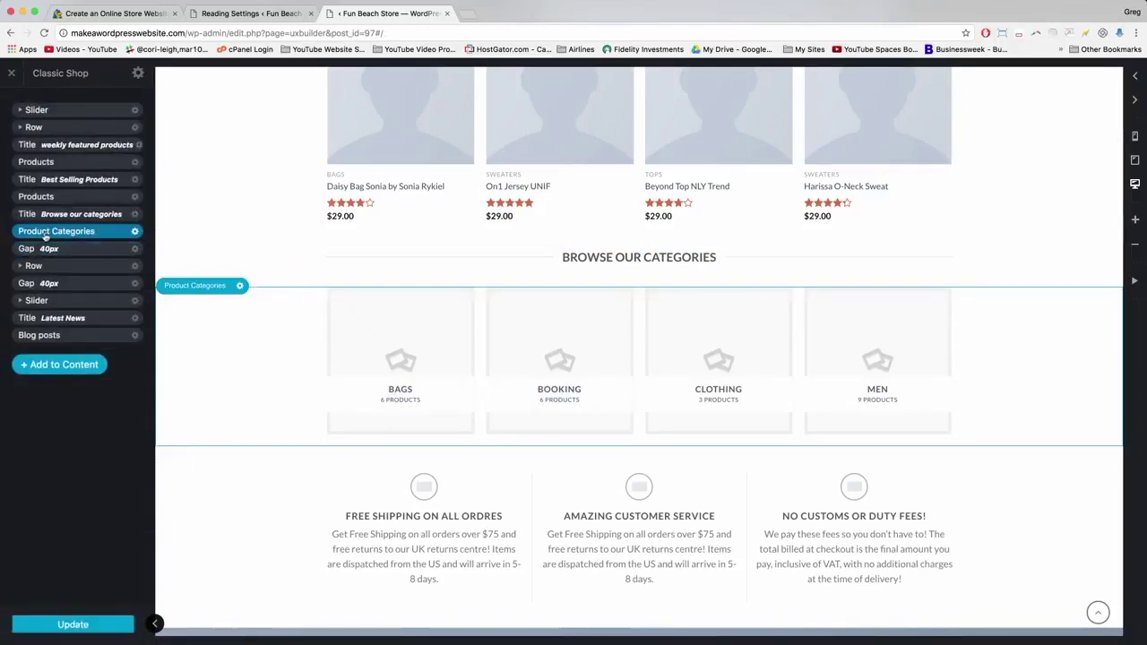
click(135, 231)
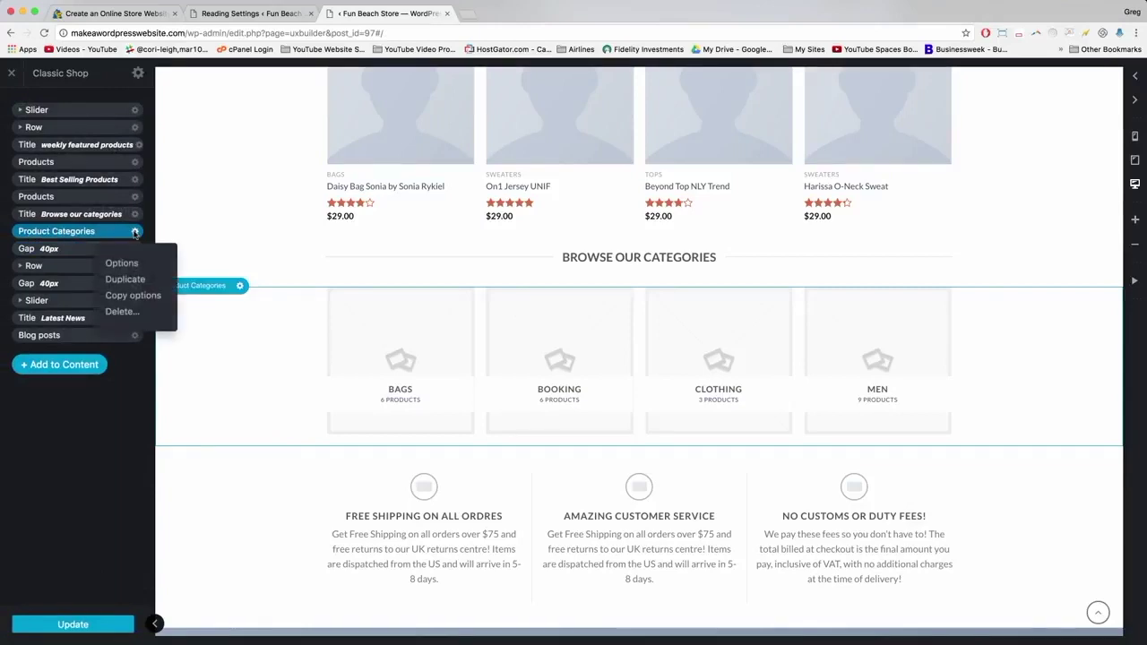
click(122, 311)
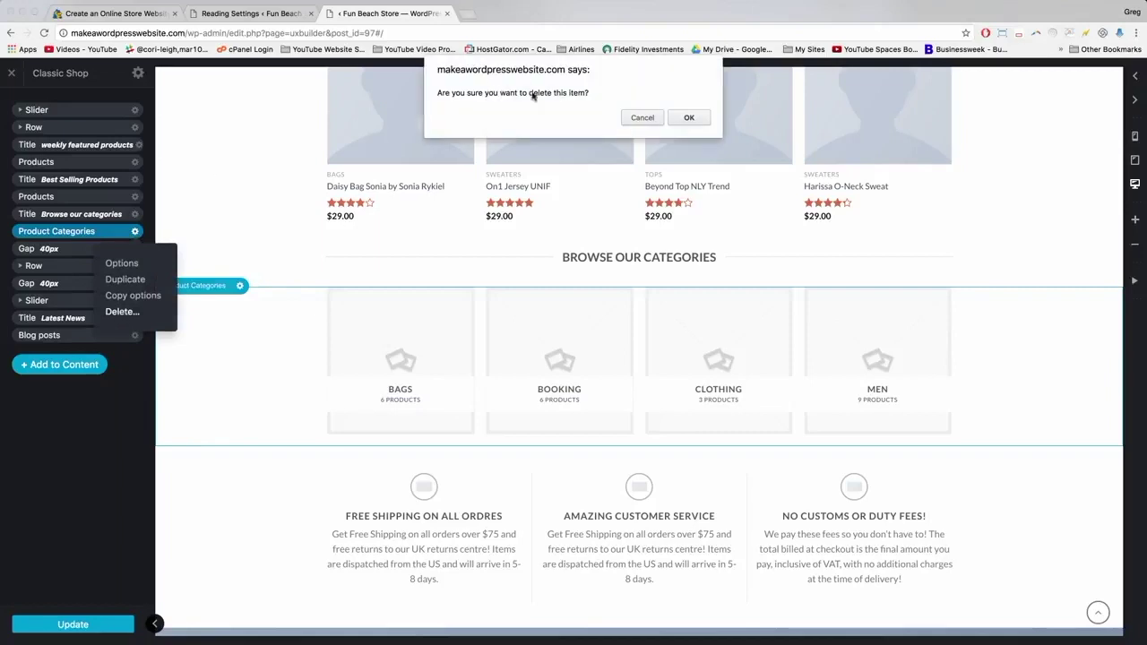
click(690, 117)
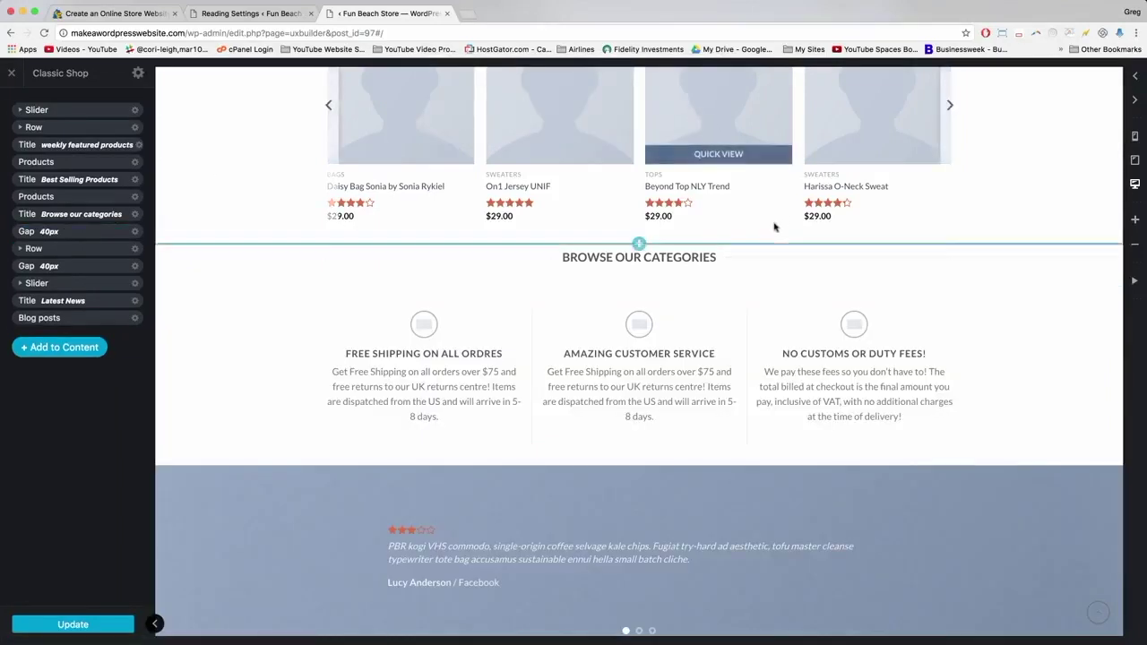
Step: Delete the 'Browse our categories' title element
scroll(672, 289, up, 1)
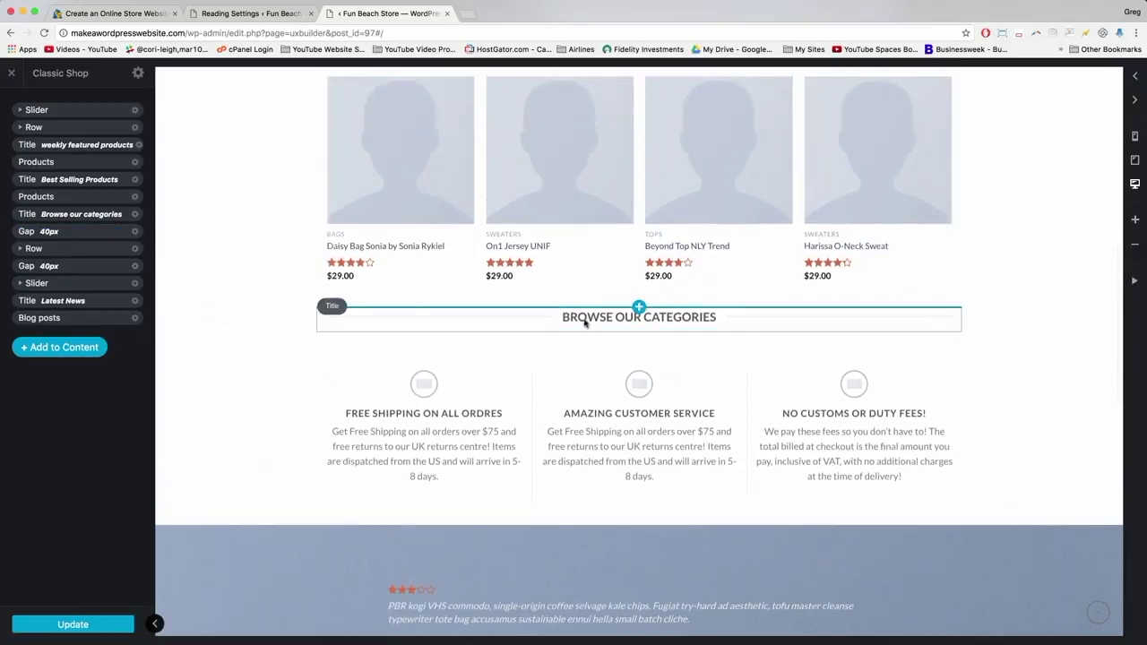
click(581, 322)
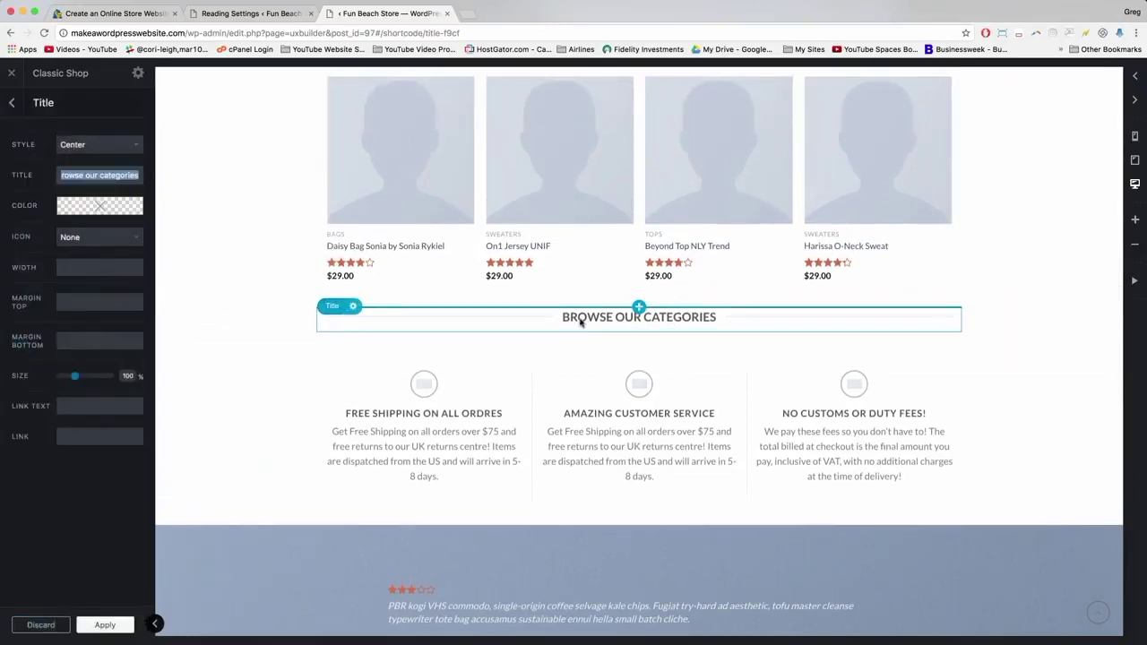
click(353, 306)
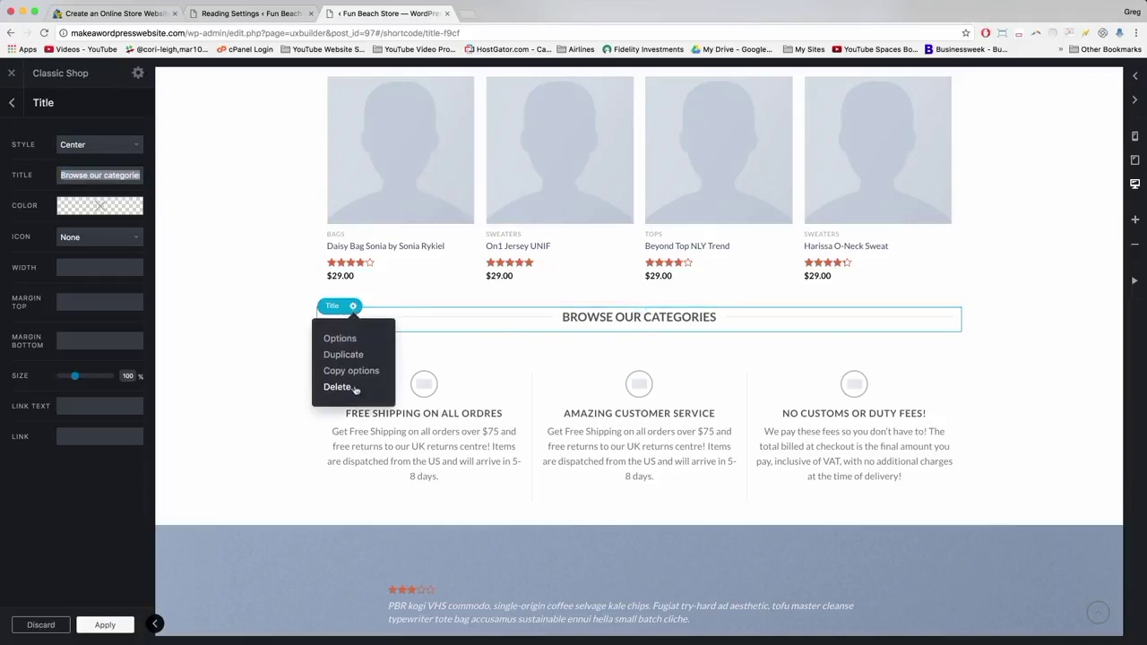
click(250, 347)
click(10, 105)
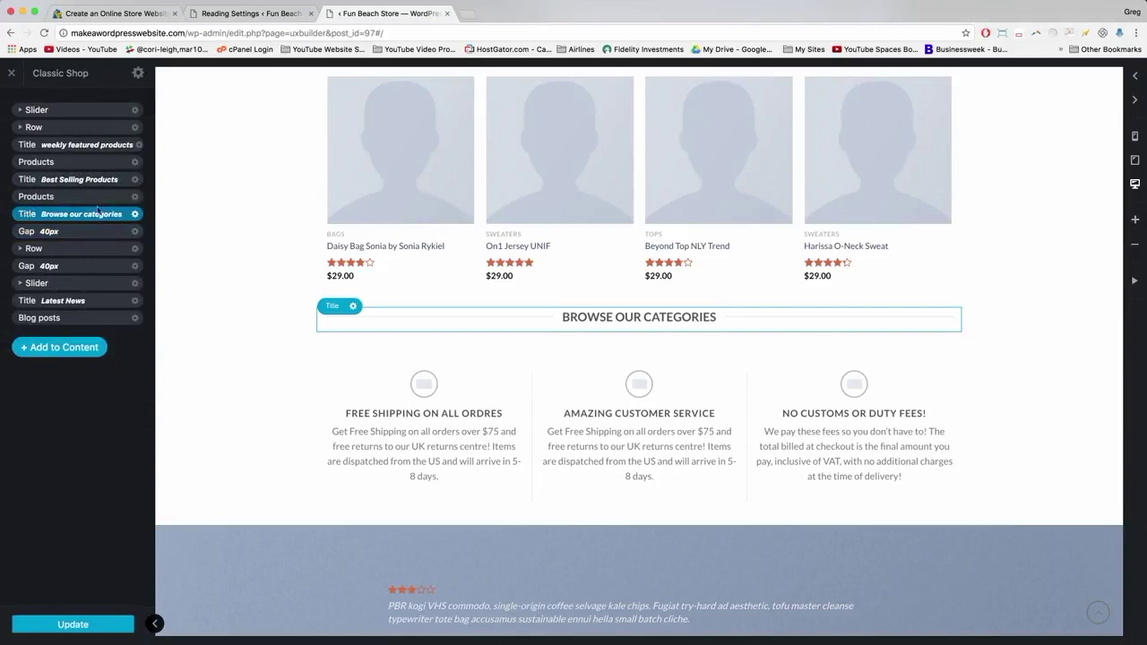
click(135, 214)
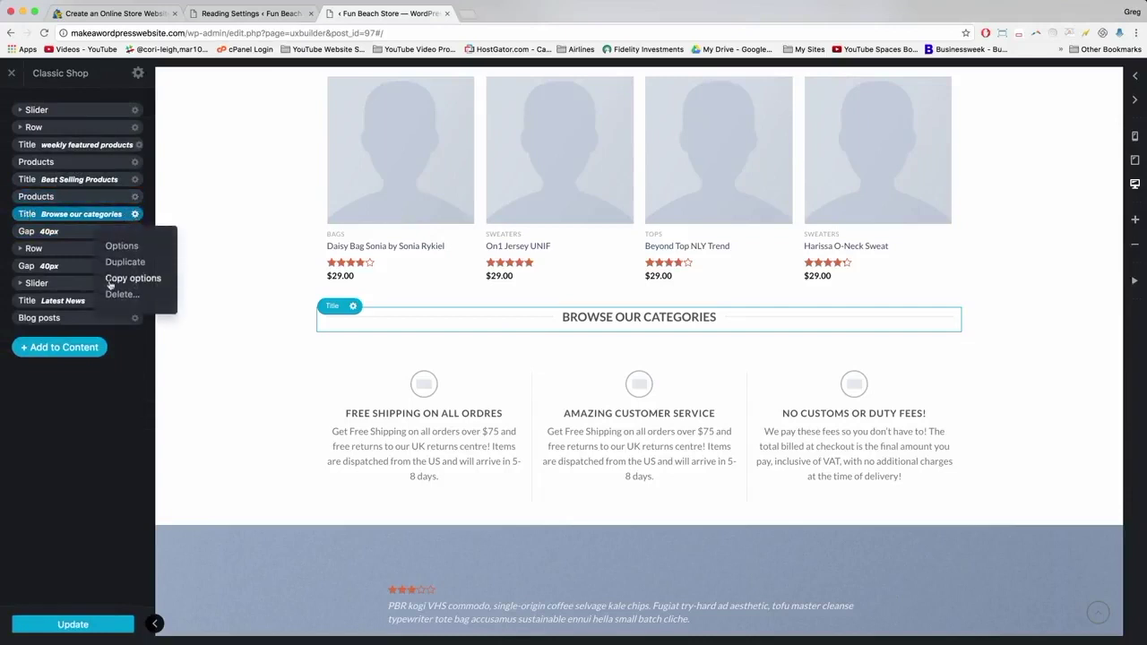
click(121, 293)
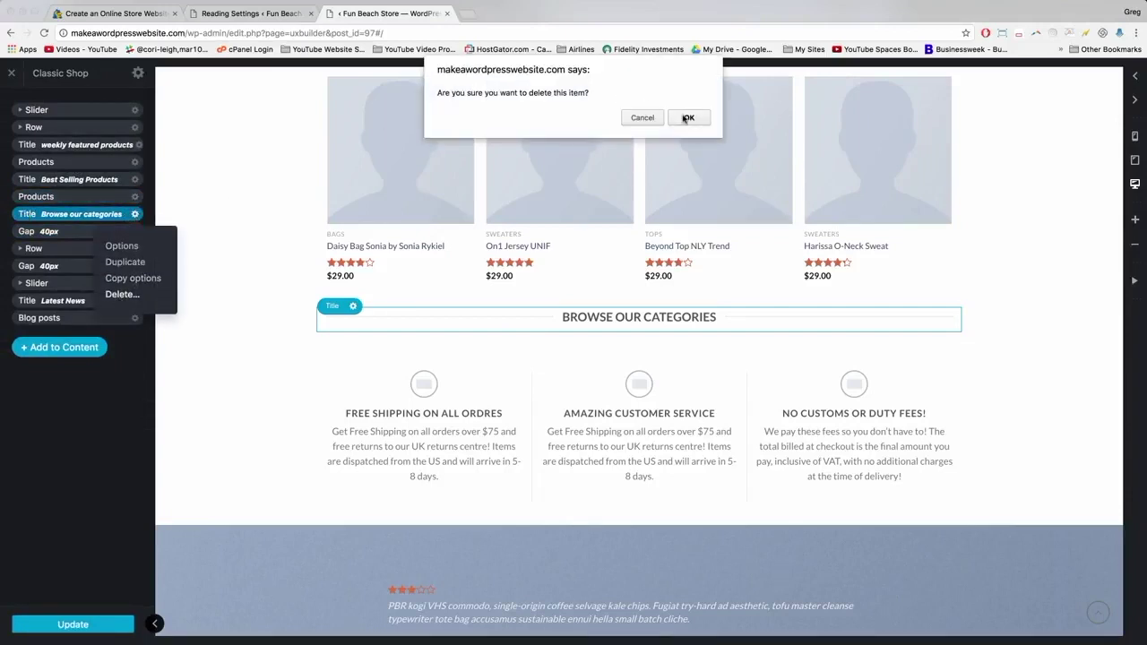
click(687, 117)
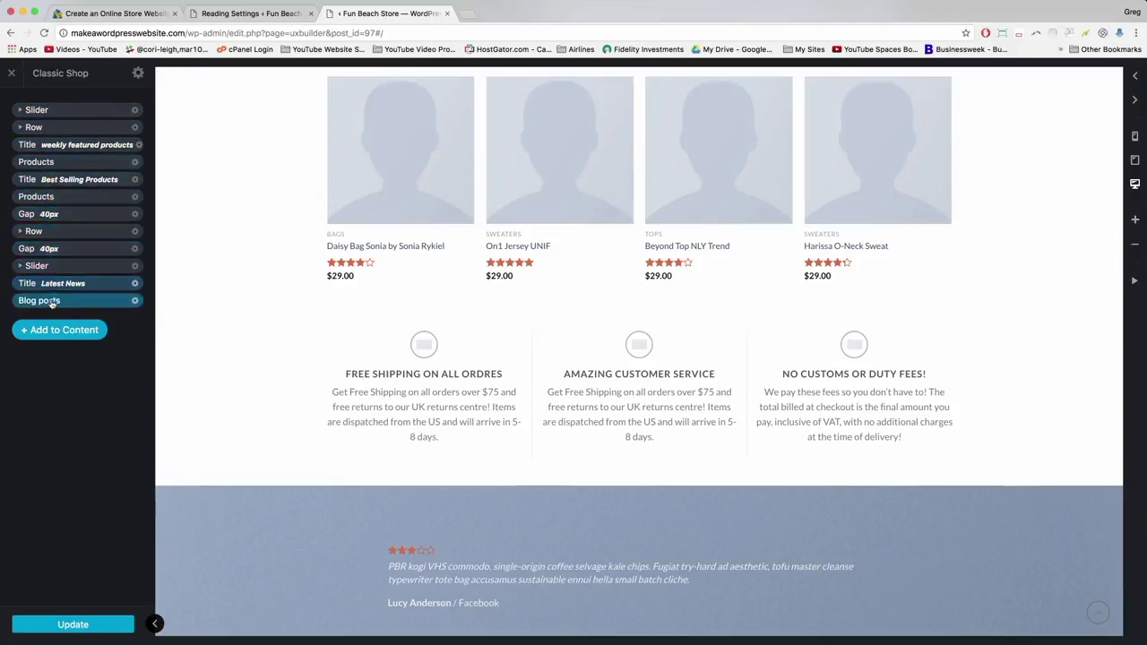
Step: Try moving the testimonial slider higher up the page, then undo the move
click(36, 109)
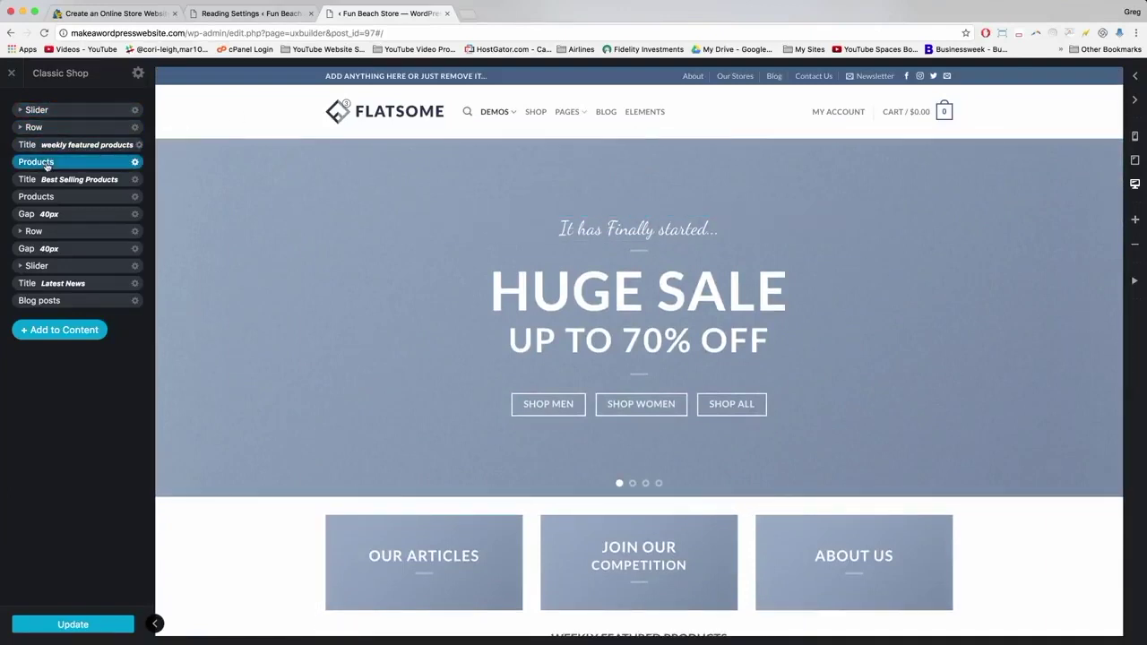
scroll(230, 215, down, 10)
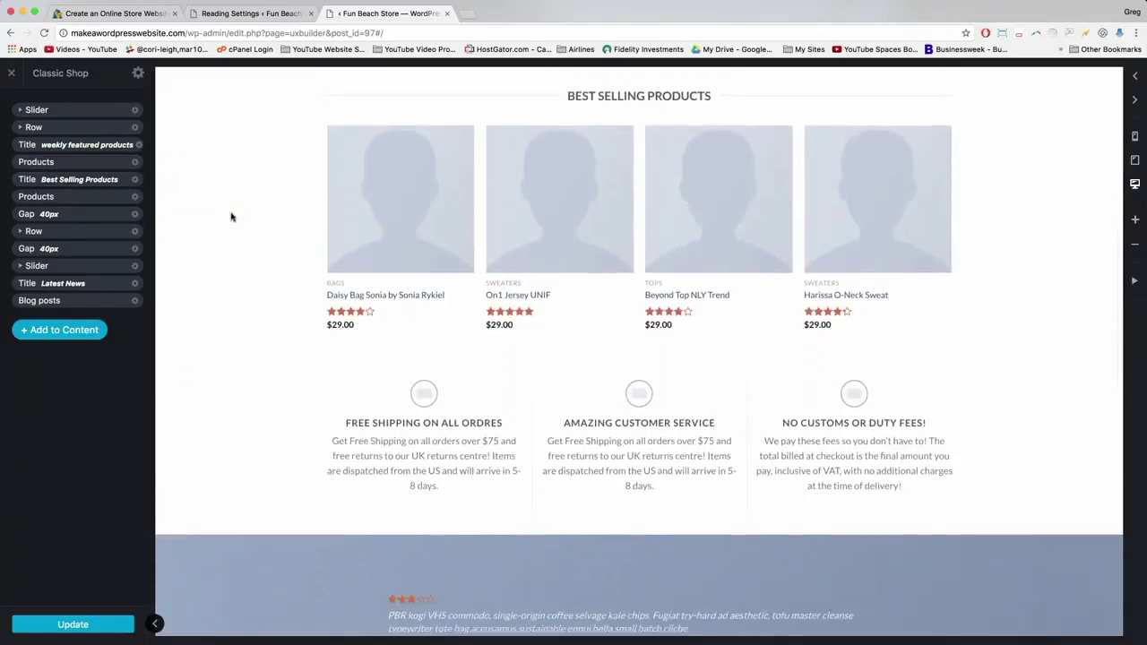
scroll(230, 215, down, 3)
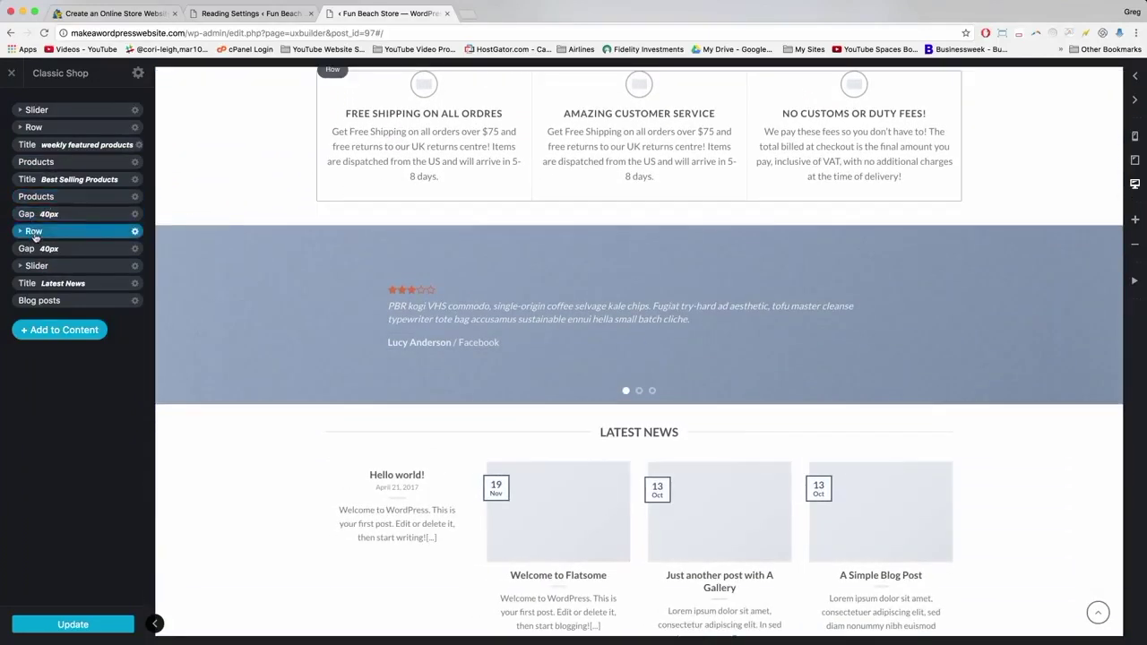
click(36, 266)
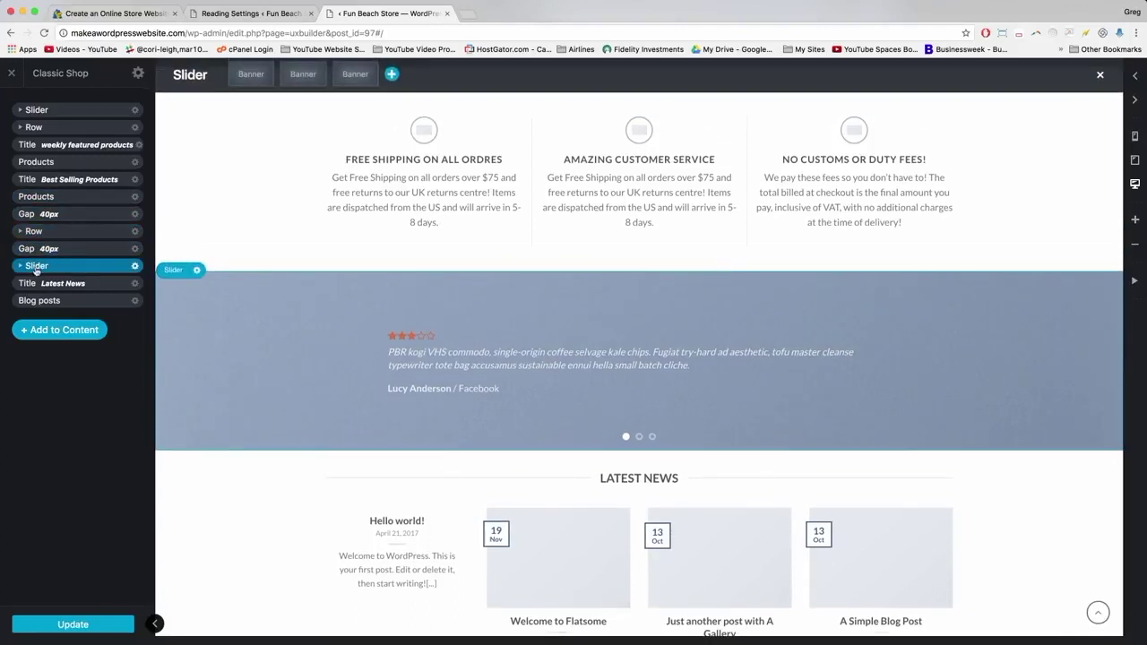
drag(42, 270, 35, 135)
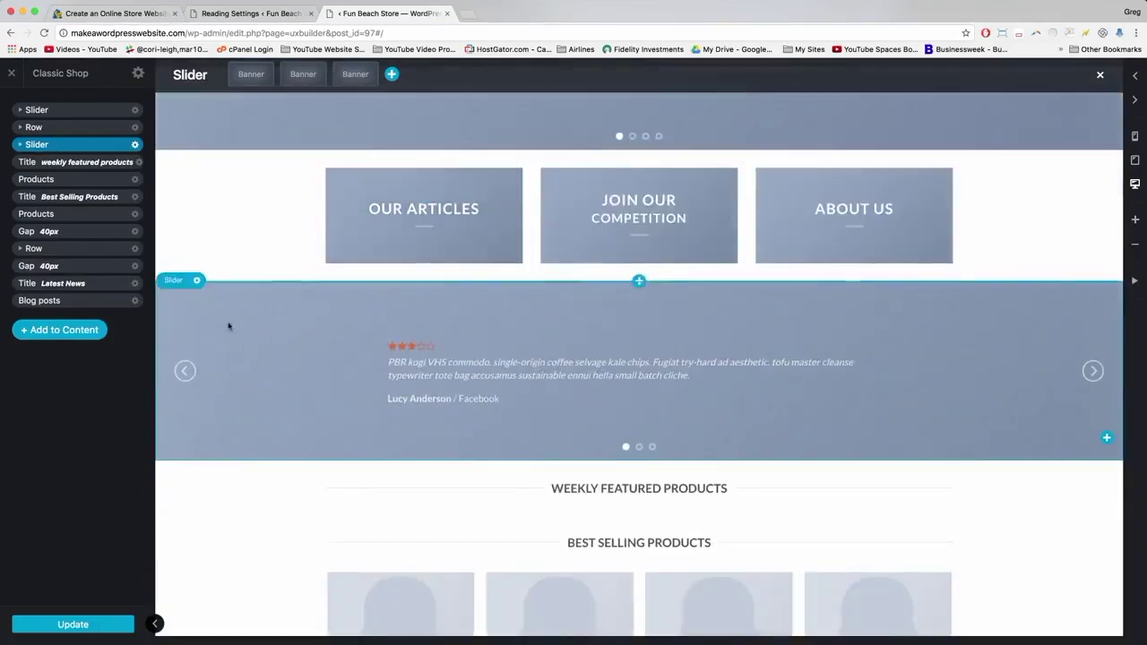
key(super+z)
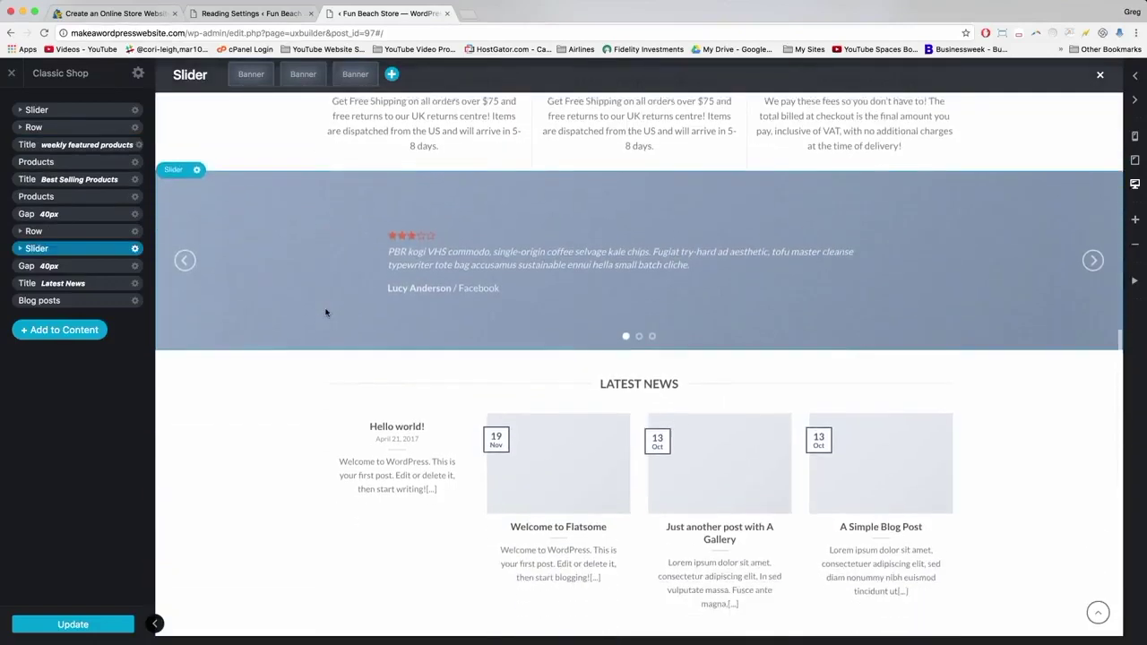
Step: Review the layout from hero banner to testimonials and save the Classic Shop page
scroll(276, 313, down, 5)
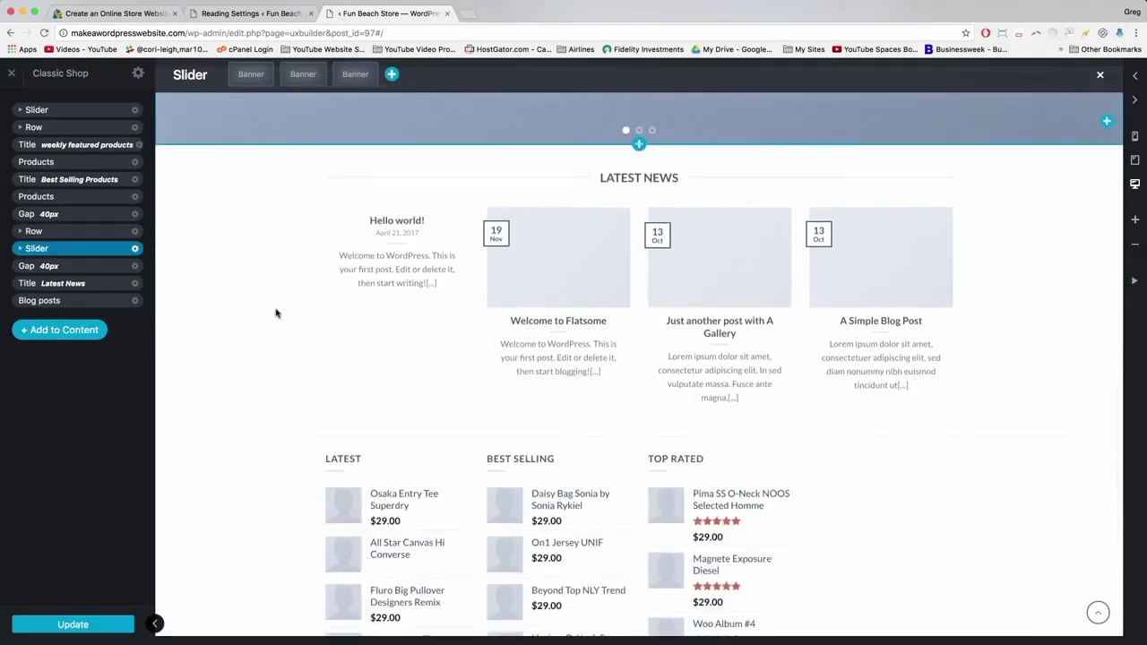
scroll(276, 312, up, 10)
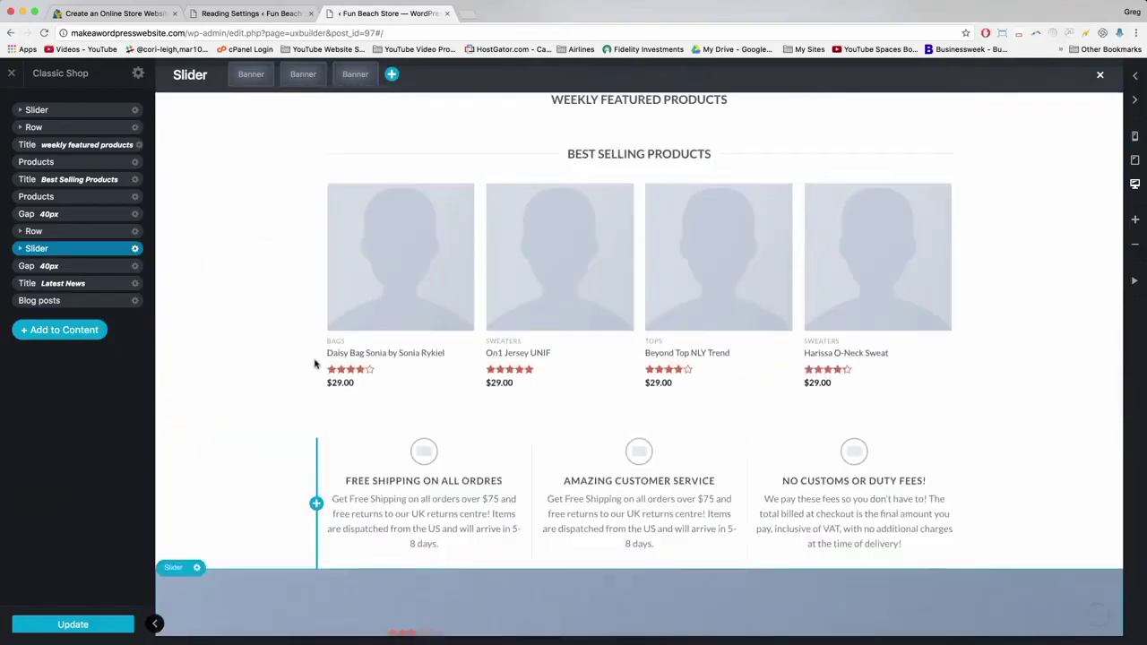
scroll(307, 233, up, 4)
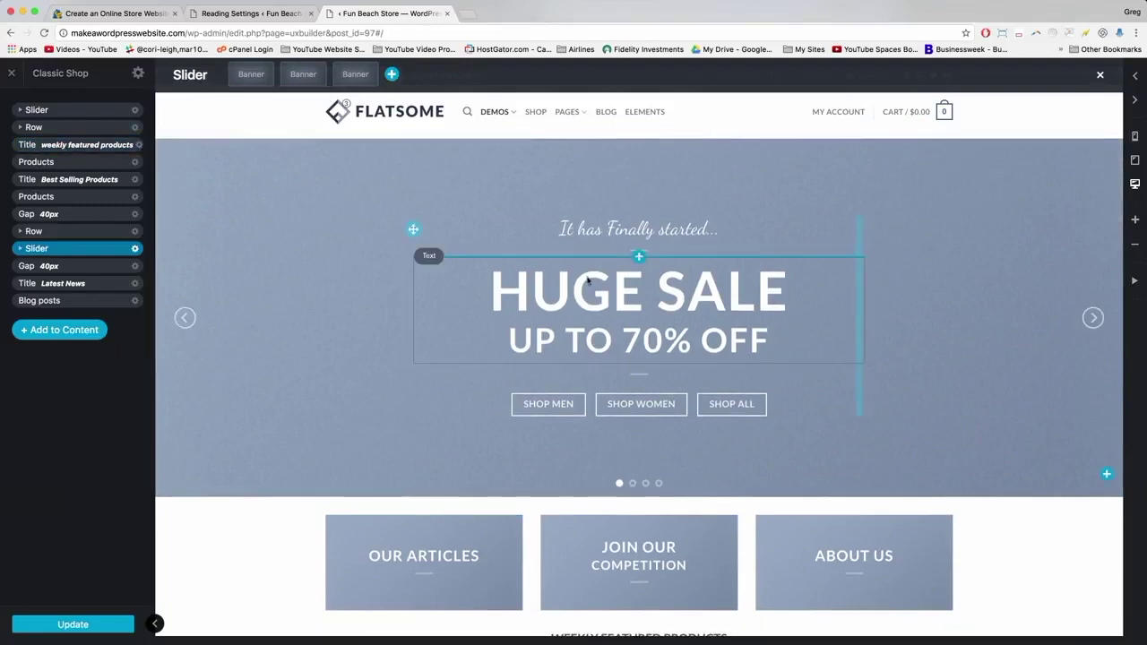
scroll(218, 221, down, 10)
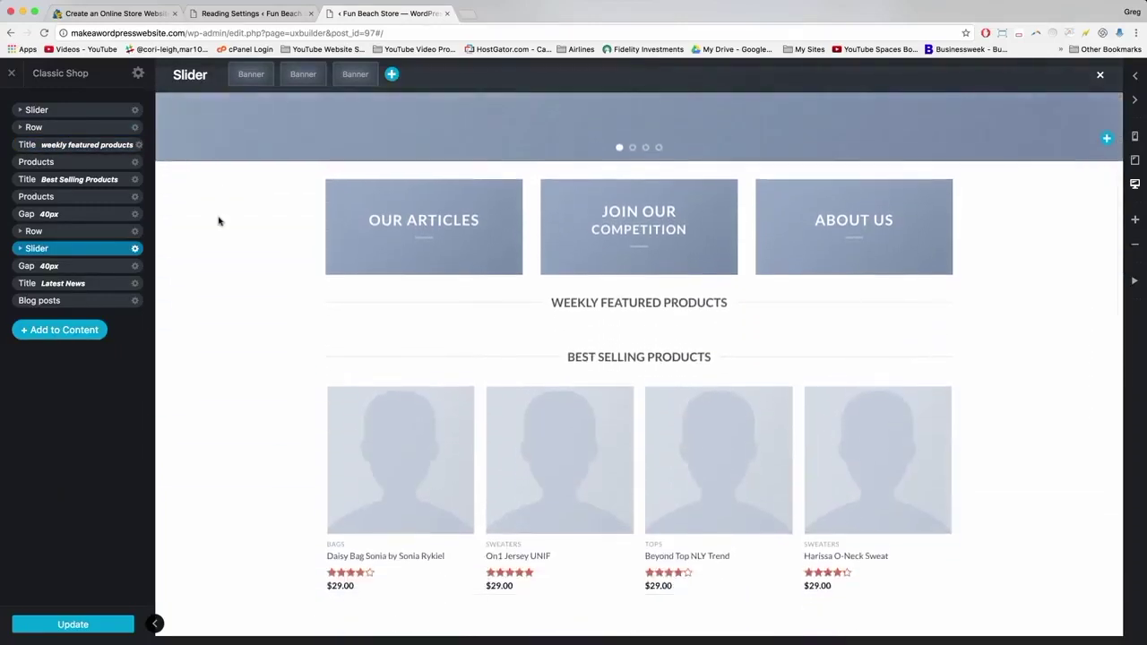
scroll(219, 221, down, 3)
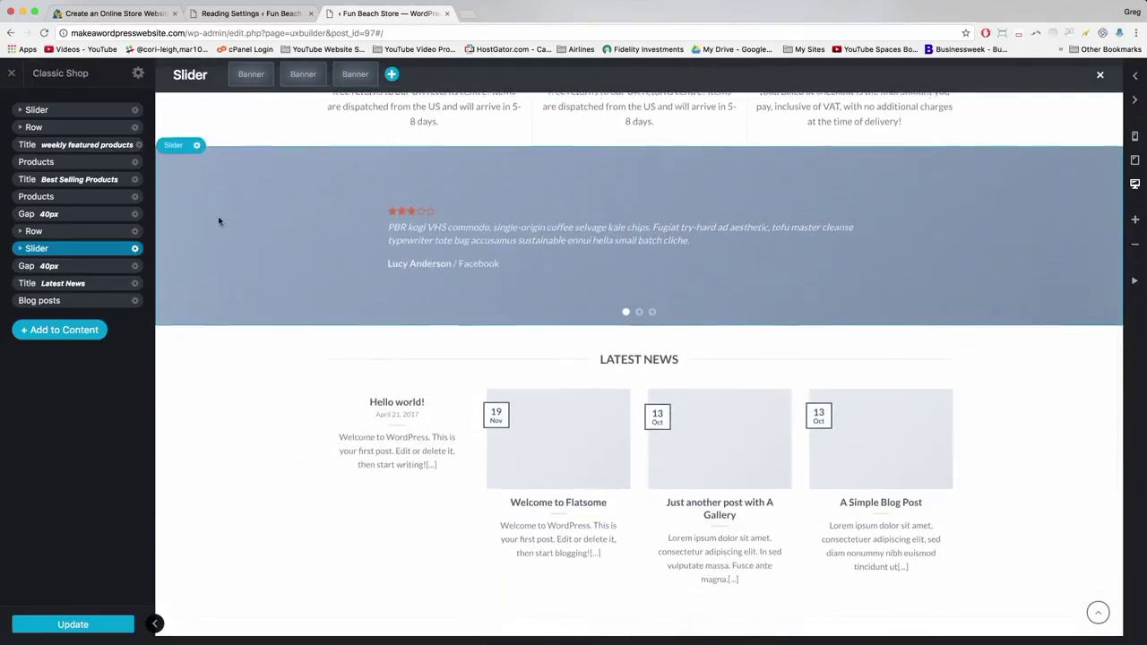
scroll(215, 184, down, 4)
scroll(215, 183, up, 8)
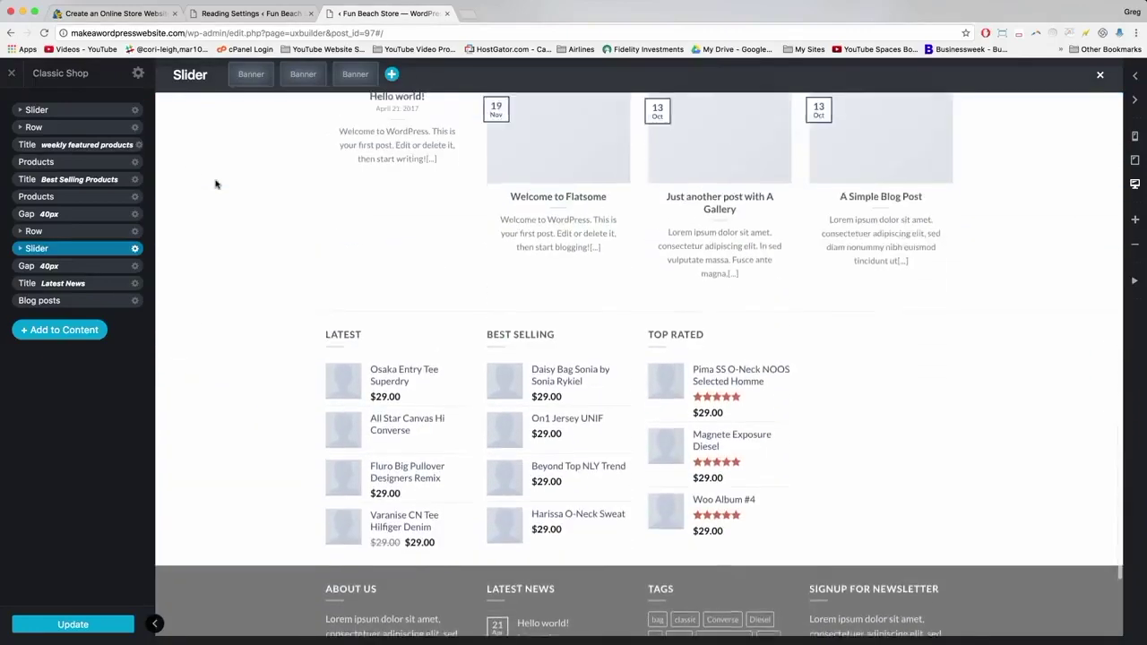
scroll(209, 246, up, 10)
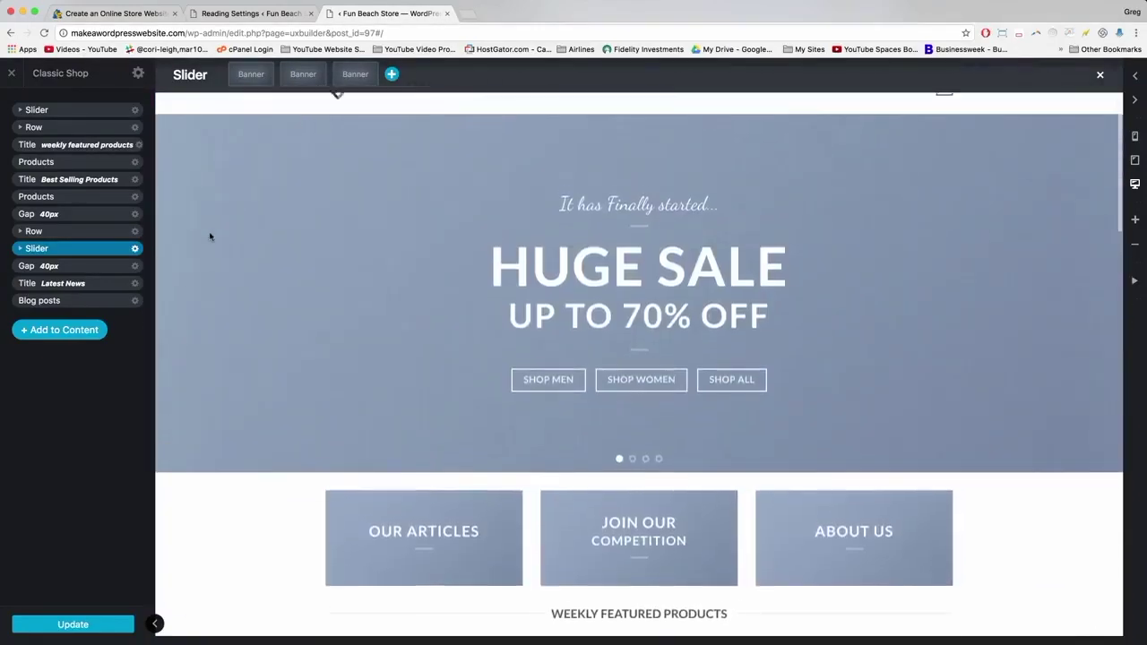
click(64, 632)
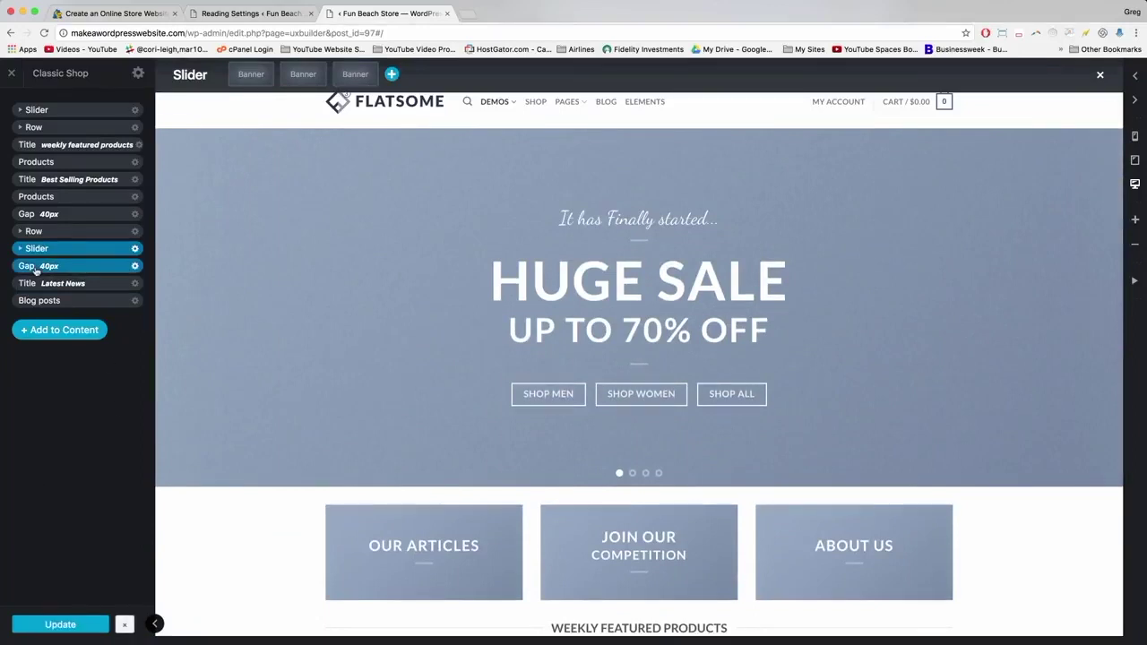
Step: Scroll through the saved page preview to check the remaining sections
scroll(284, 348, down, 10)
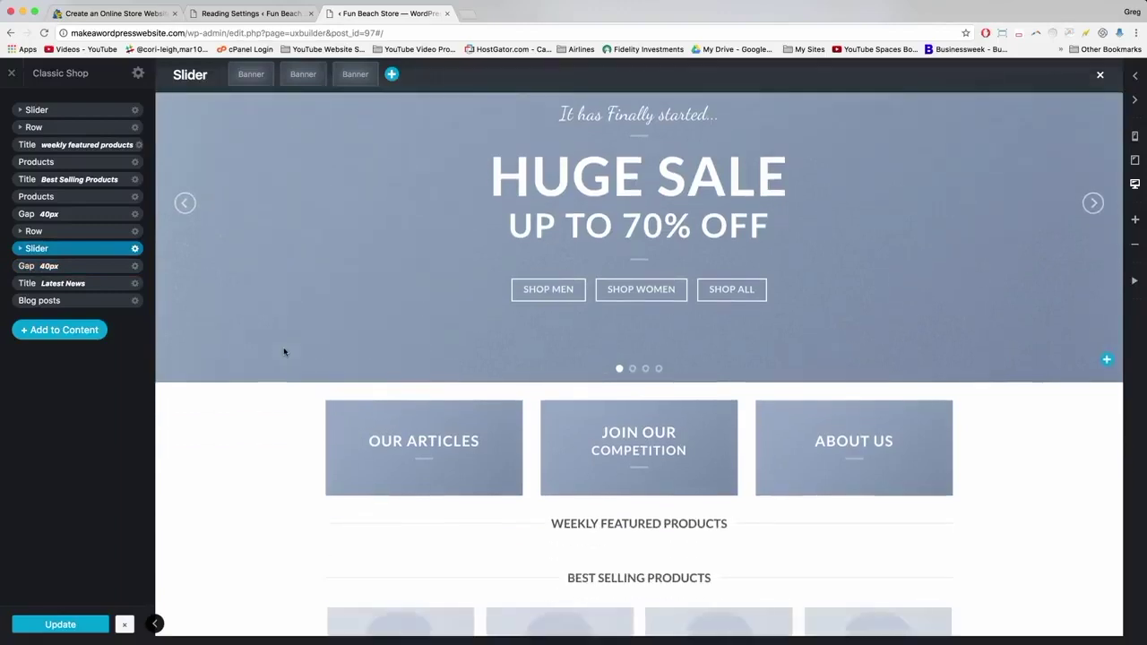
scroll(283, 351, down, 3)
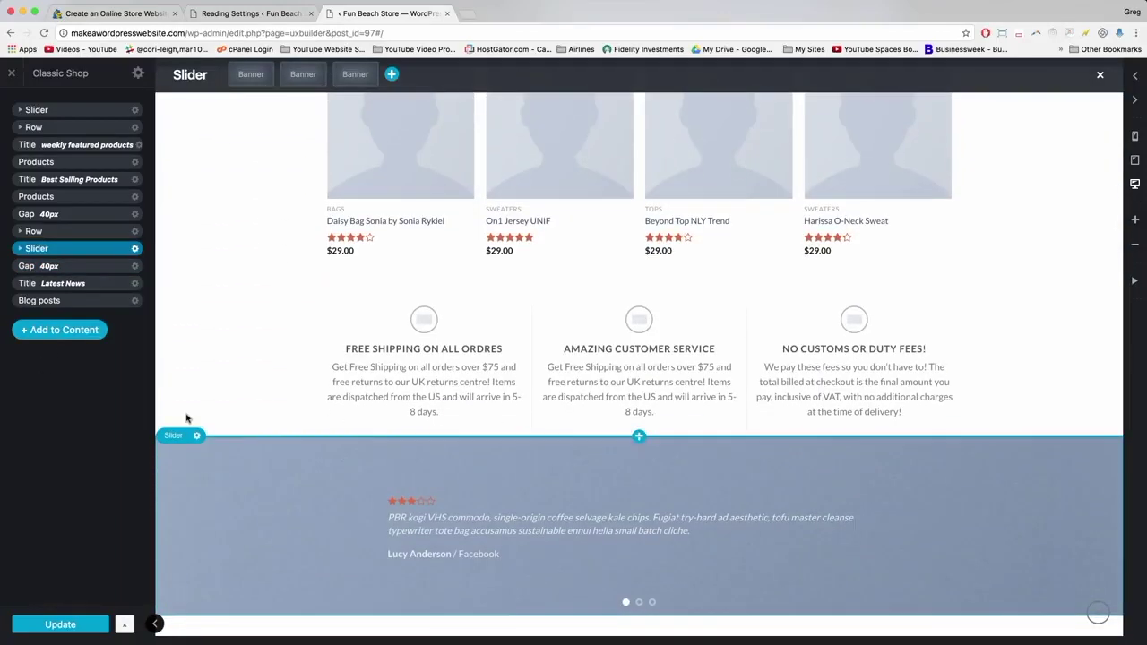
scroll(186, 417, up, 13)
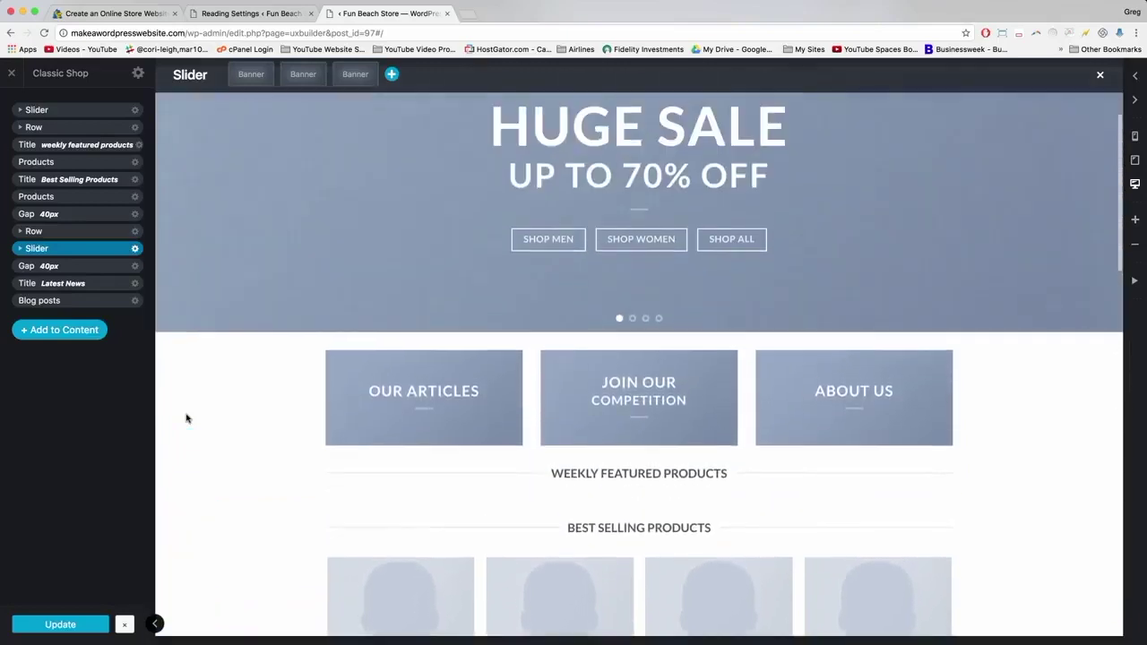
scroll(186, 418, up, 4)
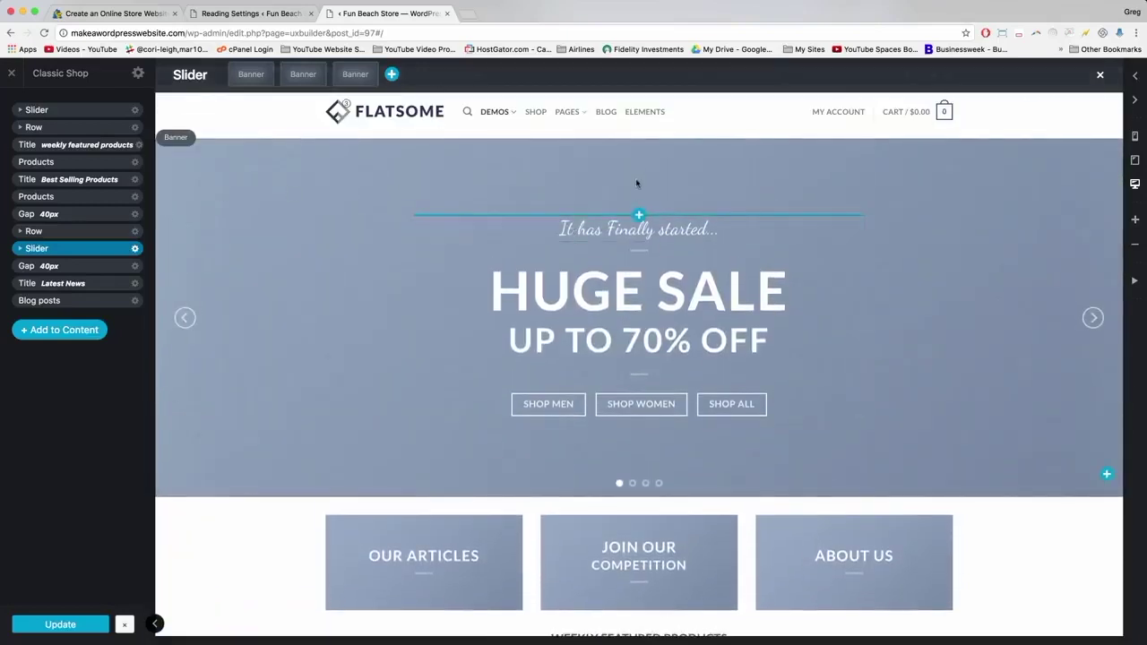
Step: Change the hero heading from HUGE SALE to HUGE DEALS, apply it and update the page
click(687, 297)
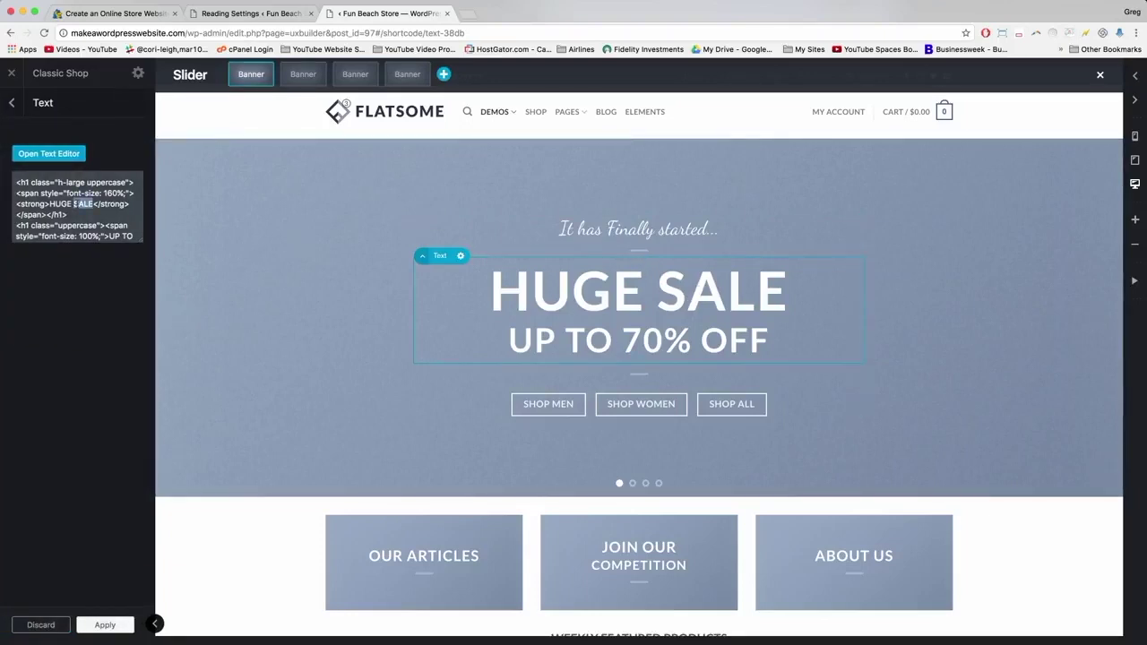
text(DEALS)
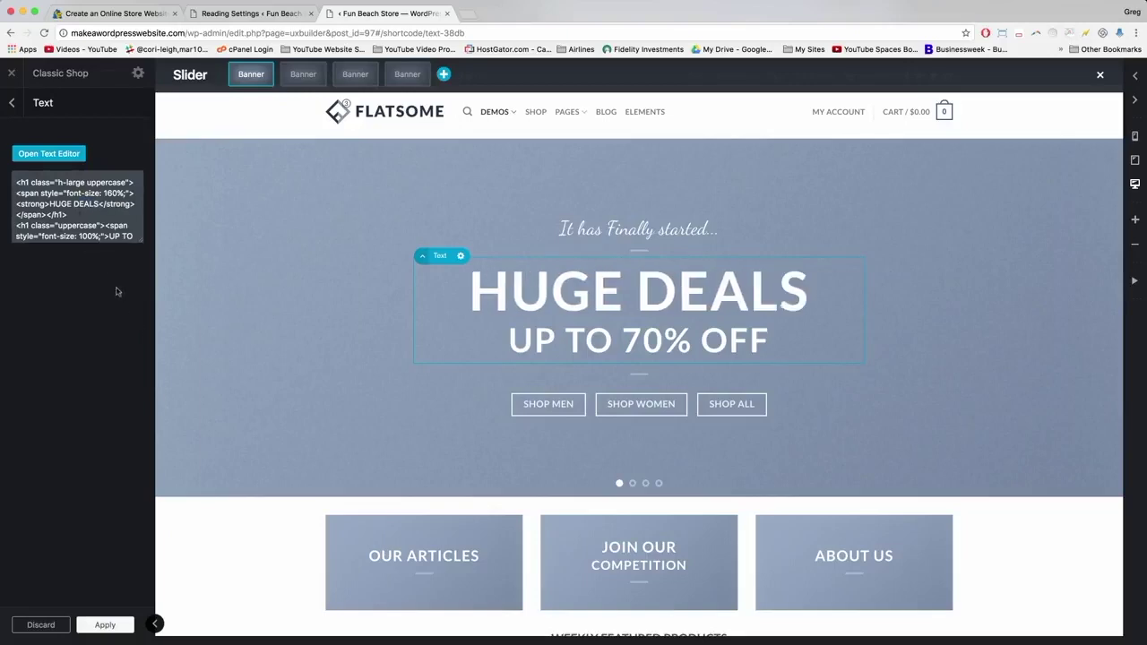
click(100, 627)
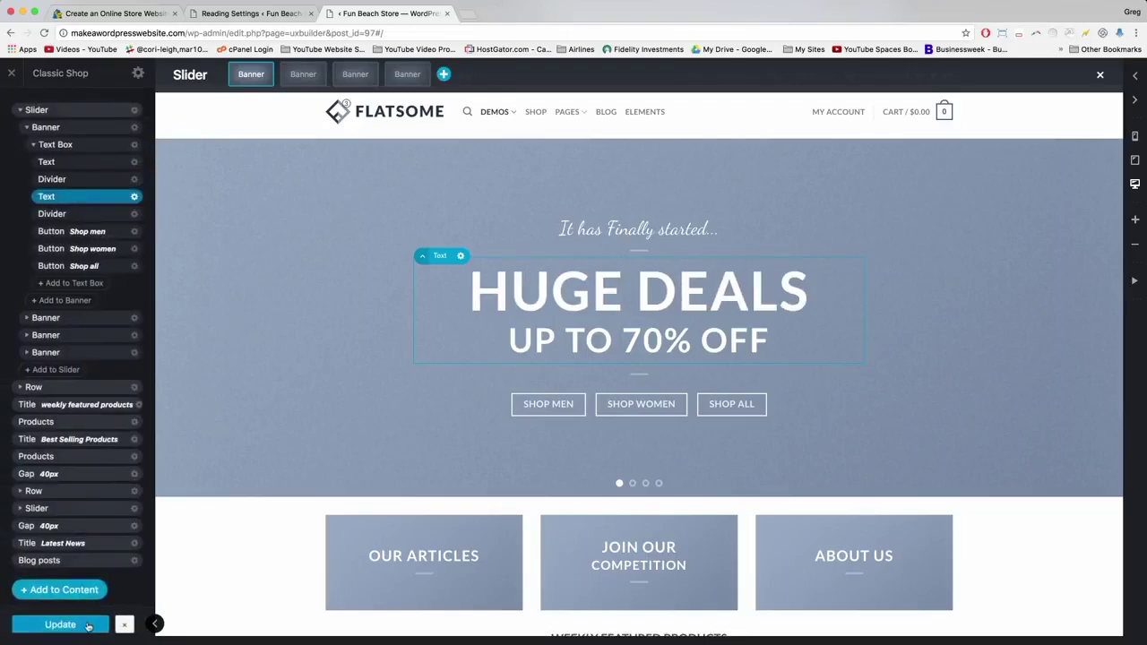
click(87, 625)
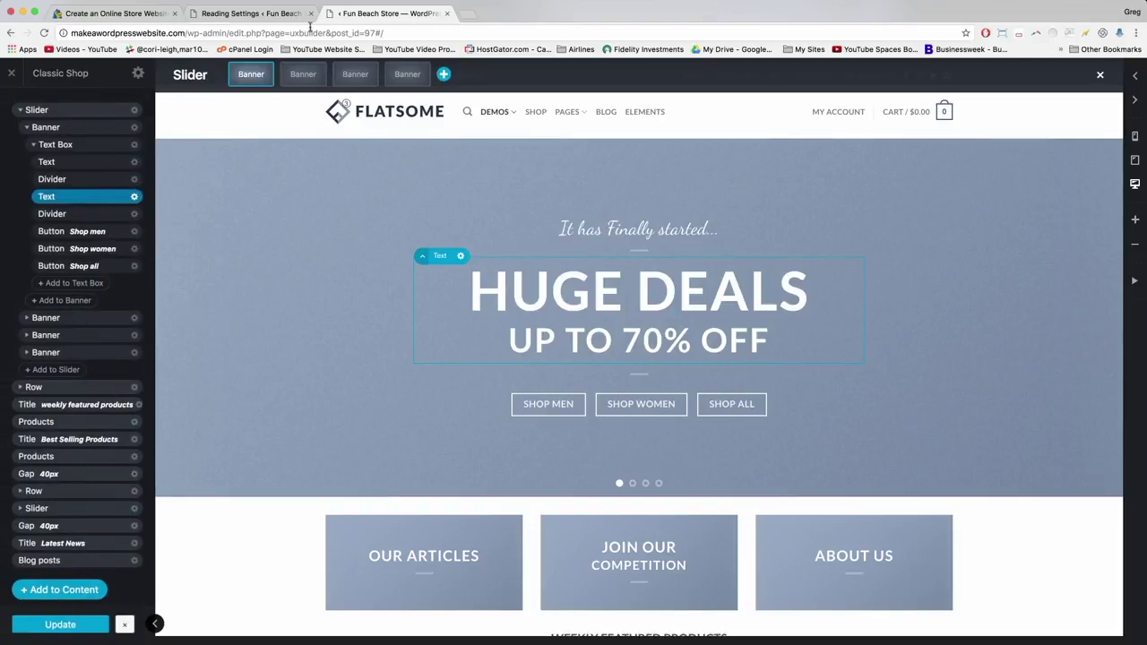
Step: Load makeawordpresswebsite.com in a new tab to see the live HUGE DEALS banner
click(470, 14)
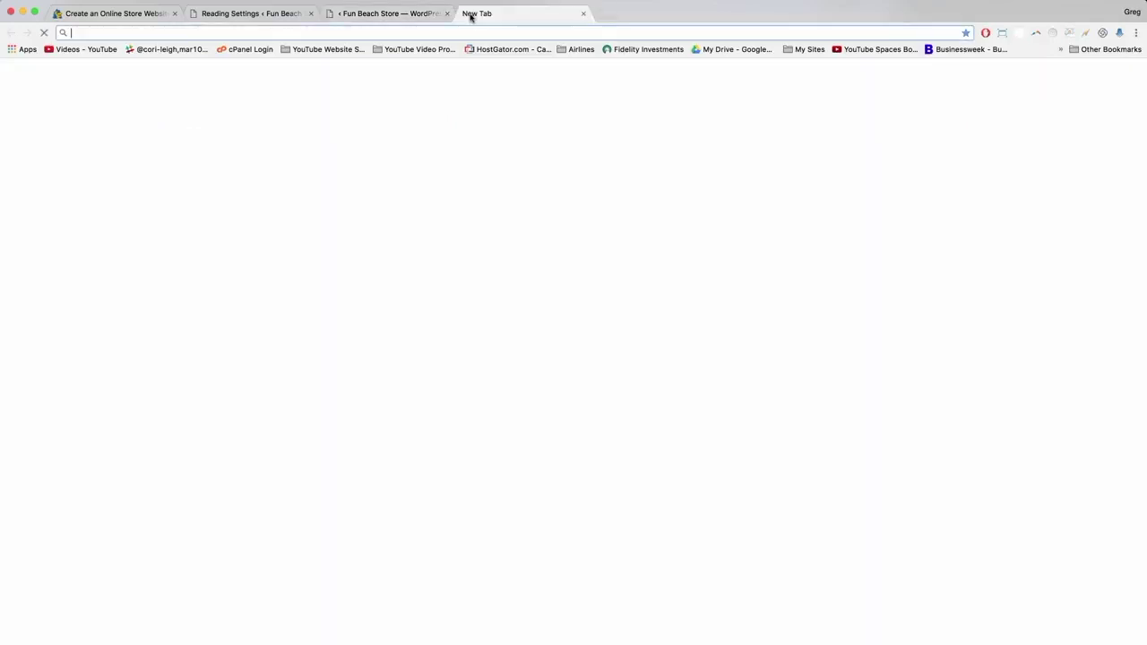
text(makeawordpresswebsite.com)
key(Return)
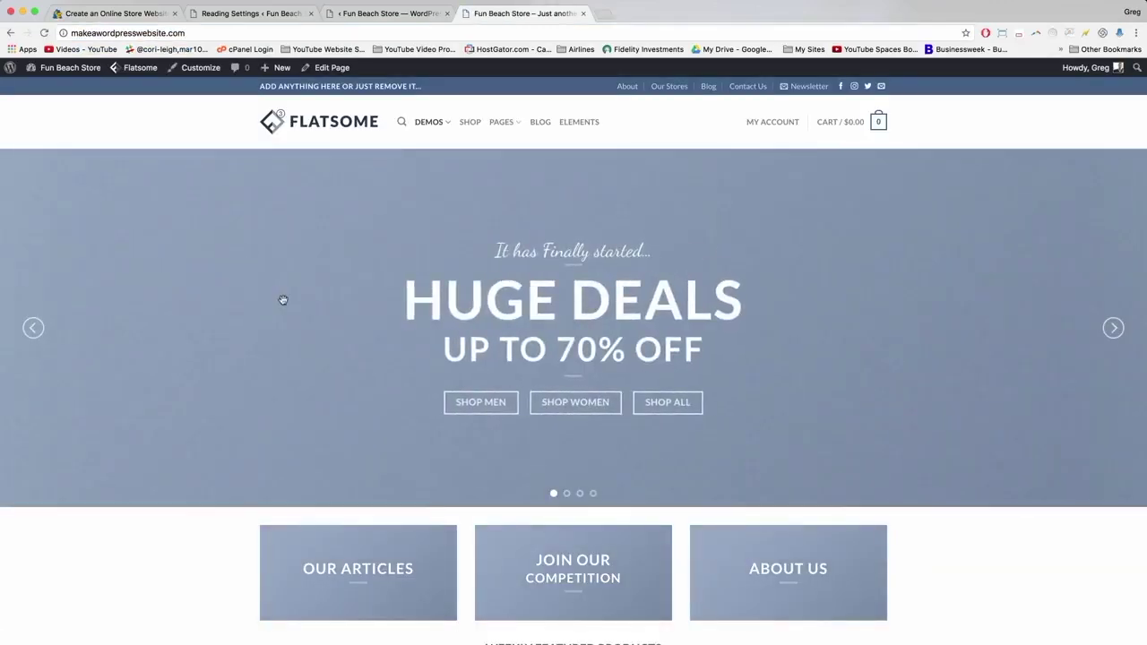
click(103, 14)
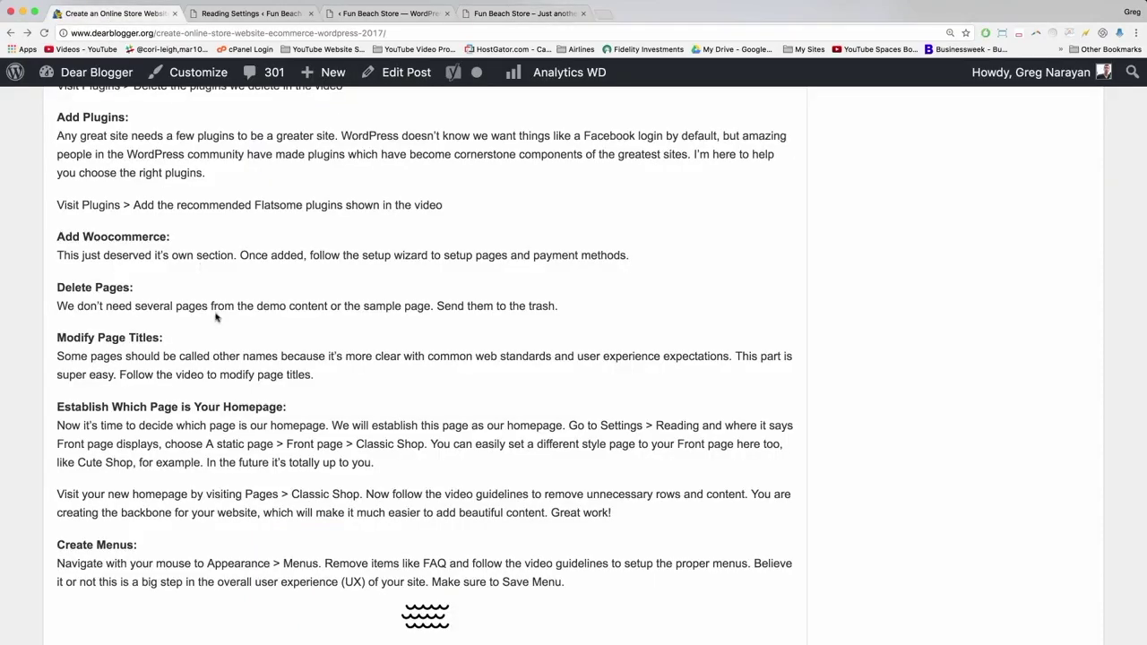
scroll(216, 316, down, 1)
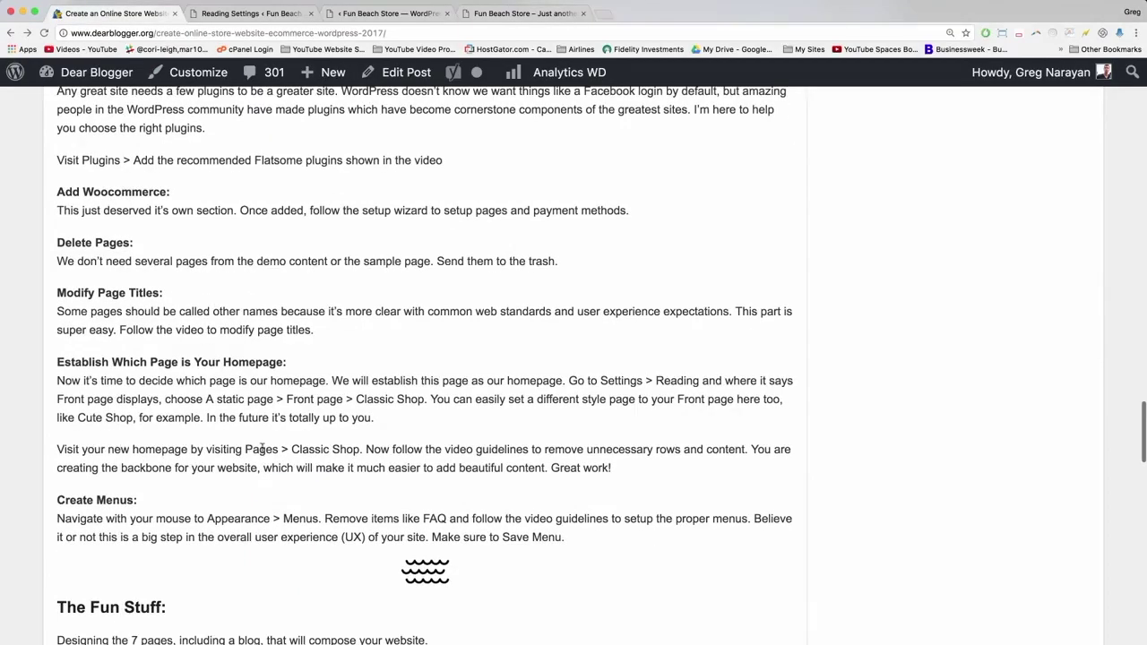
drag(247, 448, 348, 453)
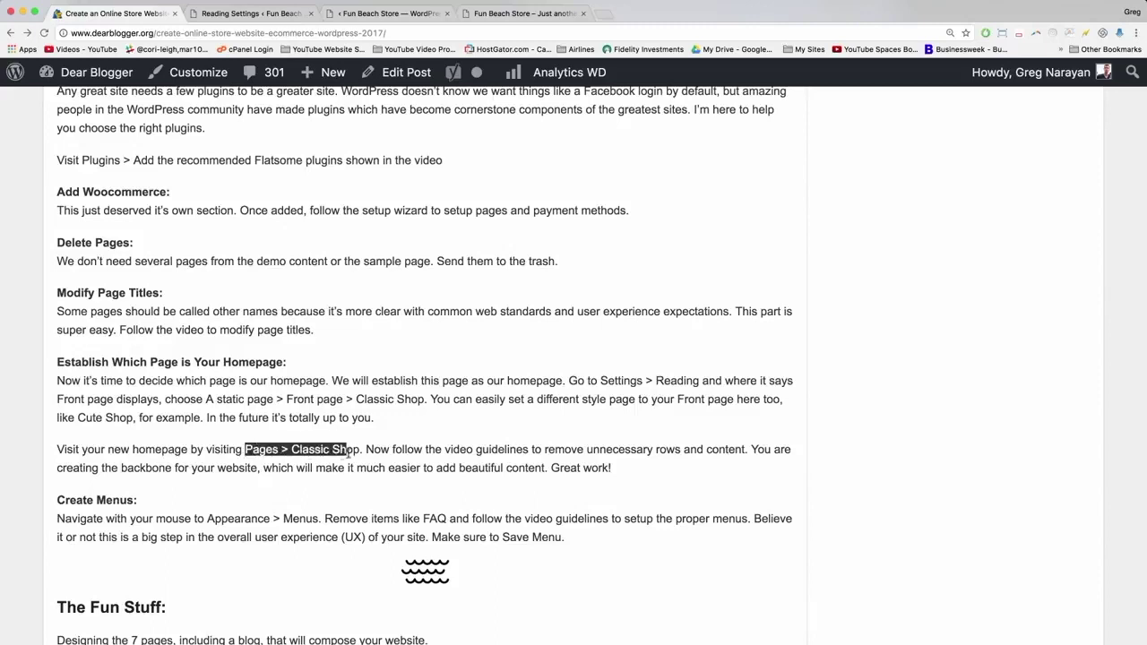
click(356, 451)
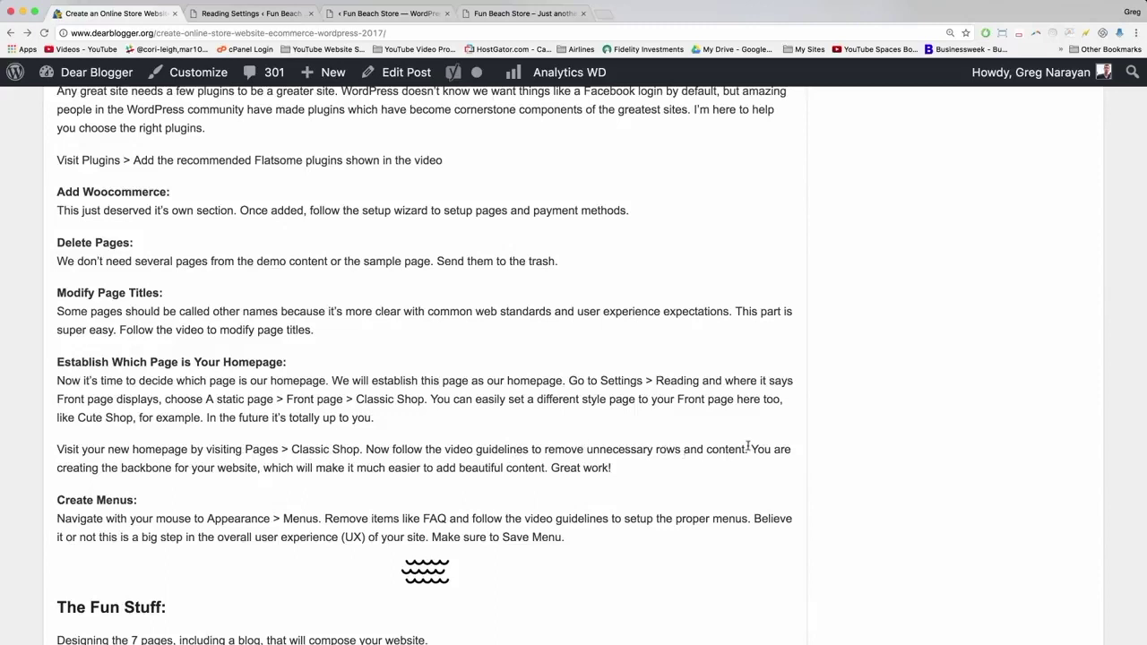
scroll(748, 446, down, 1)
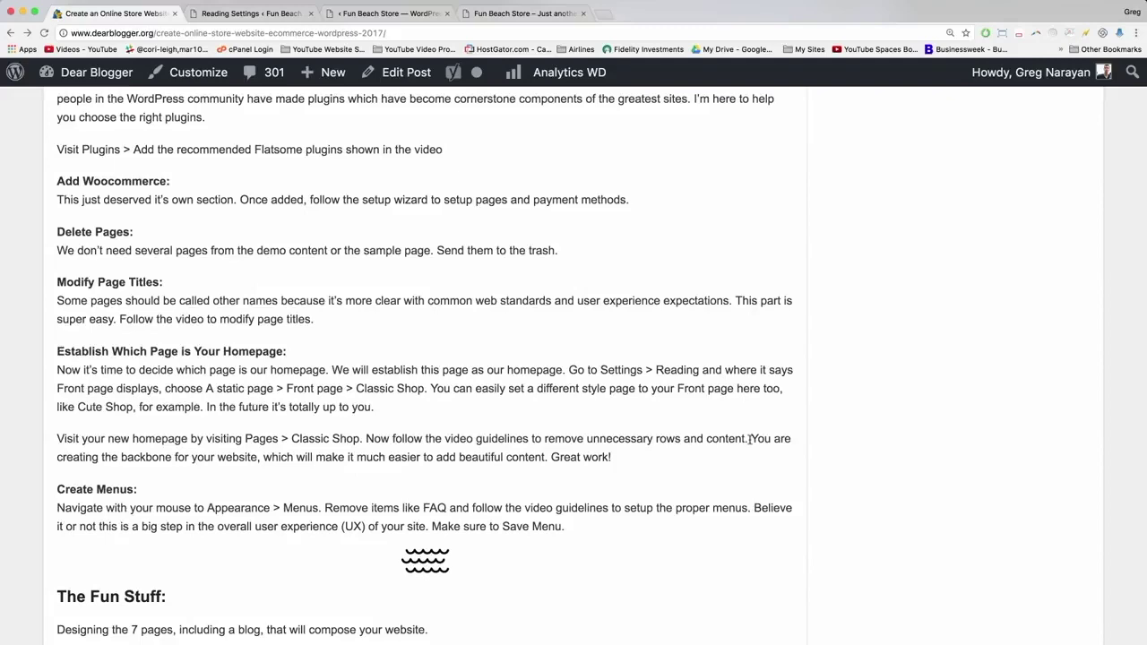
scroll(717, 441, down, 2)
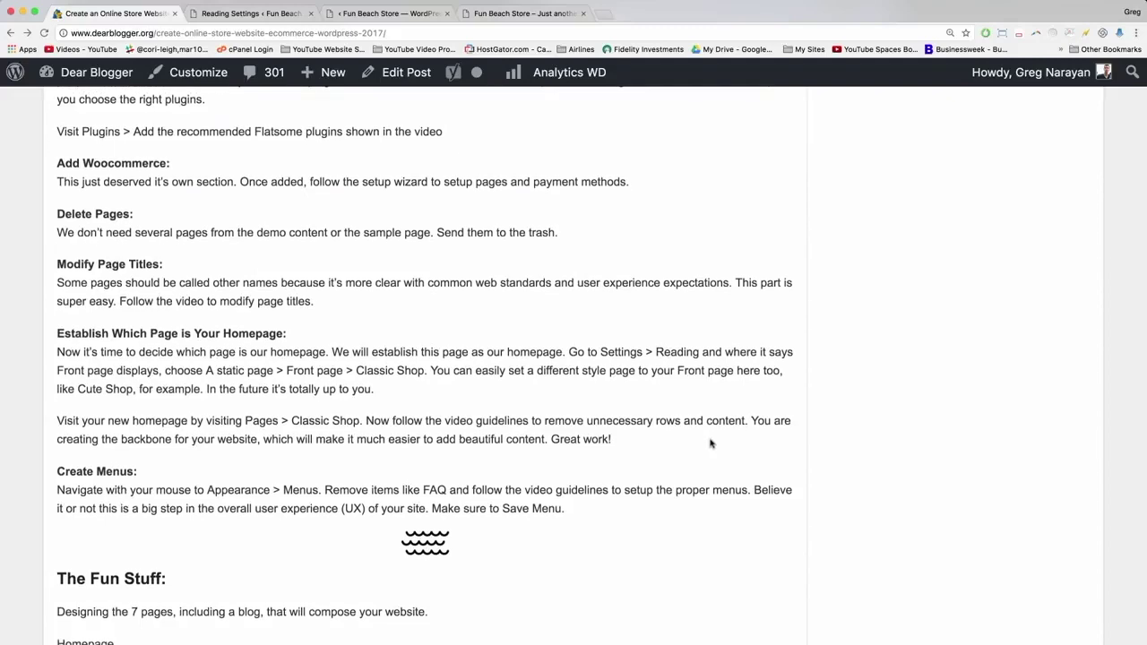
scroll(710, 443, up, 3)
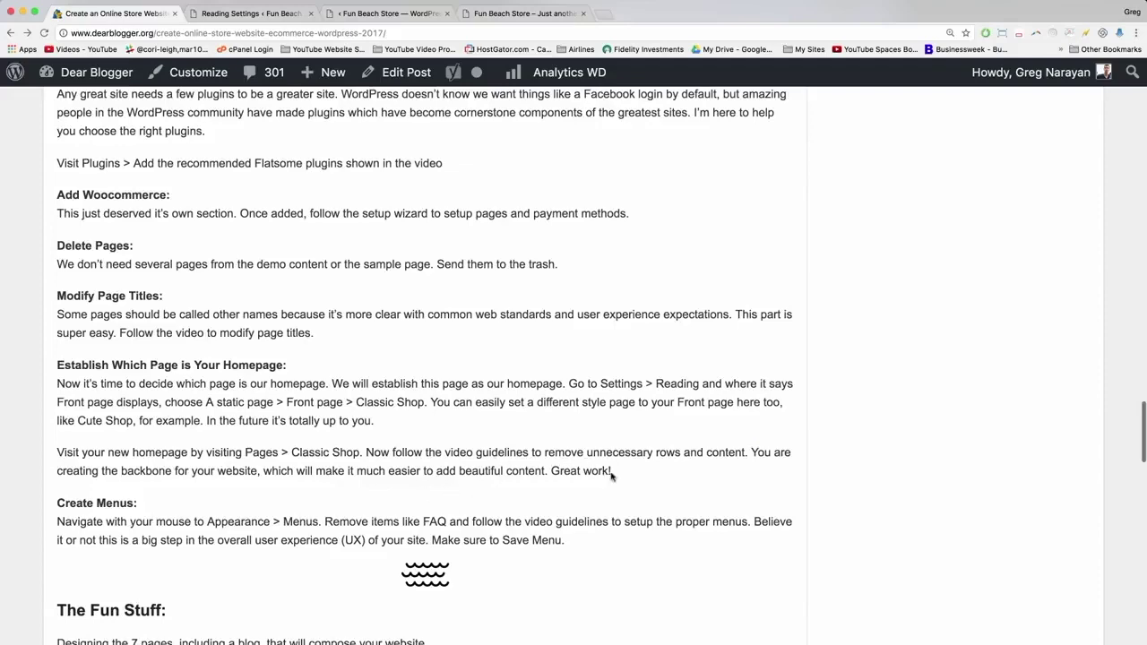
scroll(623, 477, up, 4)
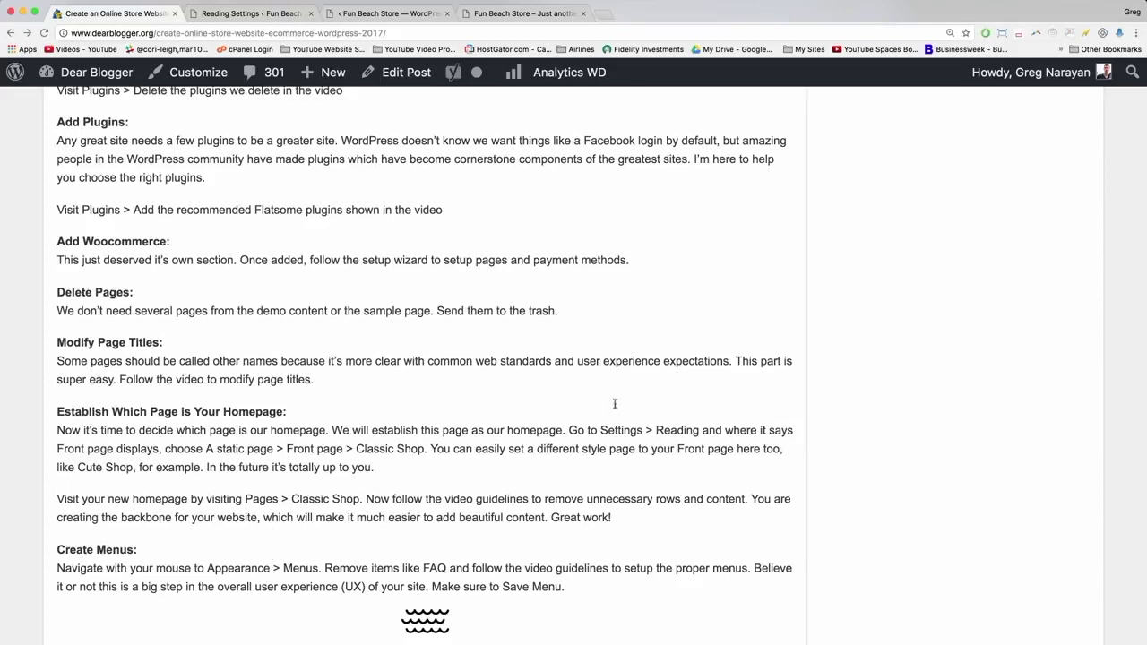
Step: On the live store tab, preview Flatsome's Freelancer demo page from the DEMOS menu
click(547, 15)
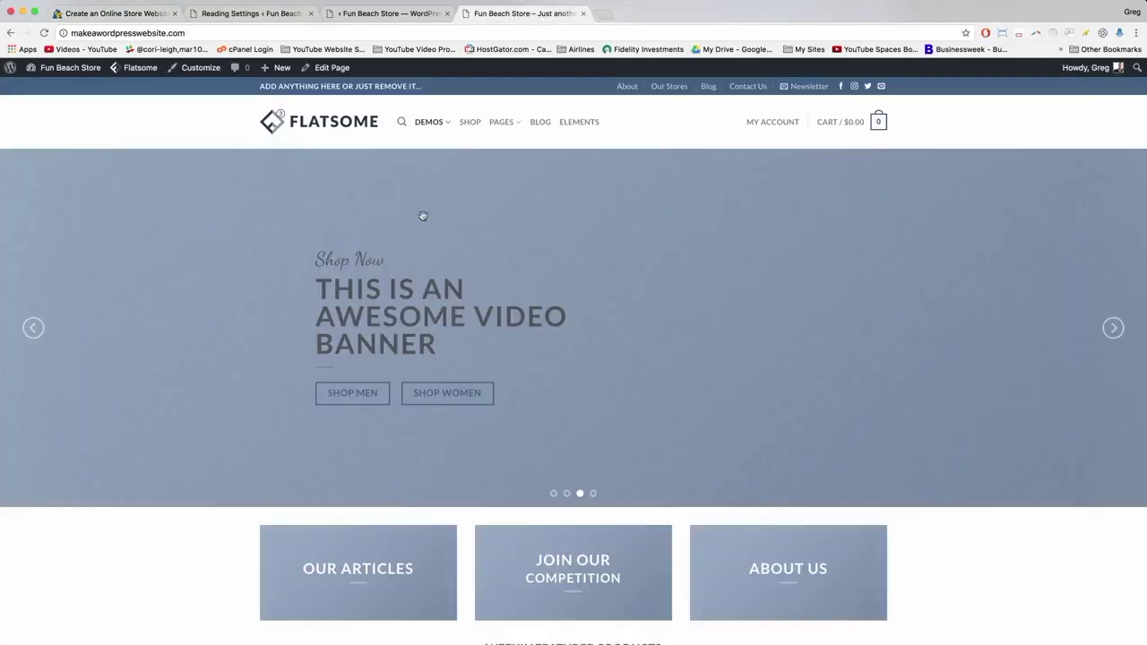
mouse_move(446, 122)
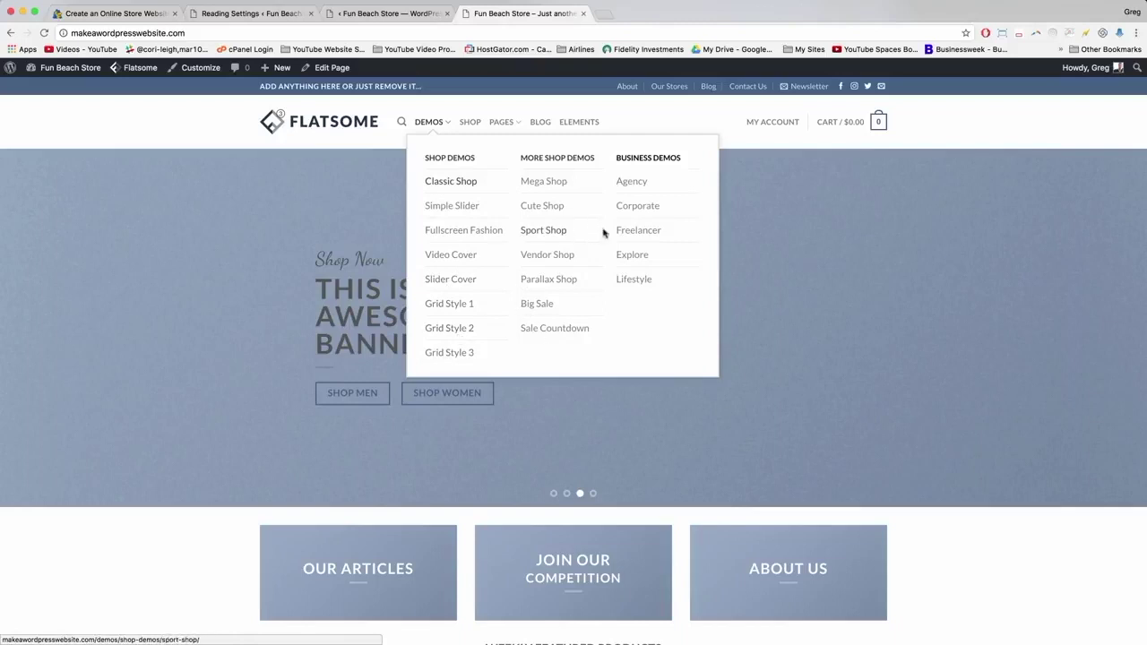
click(638, 232)
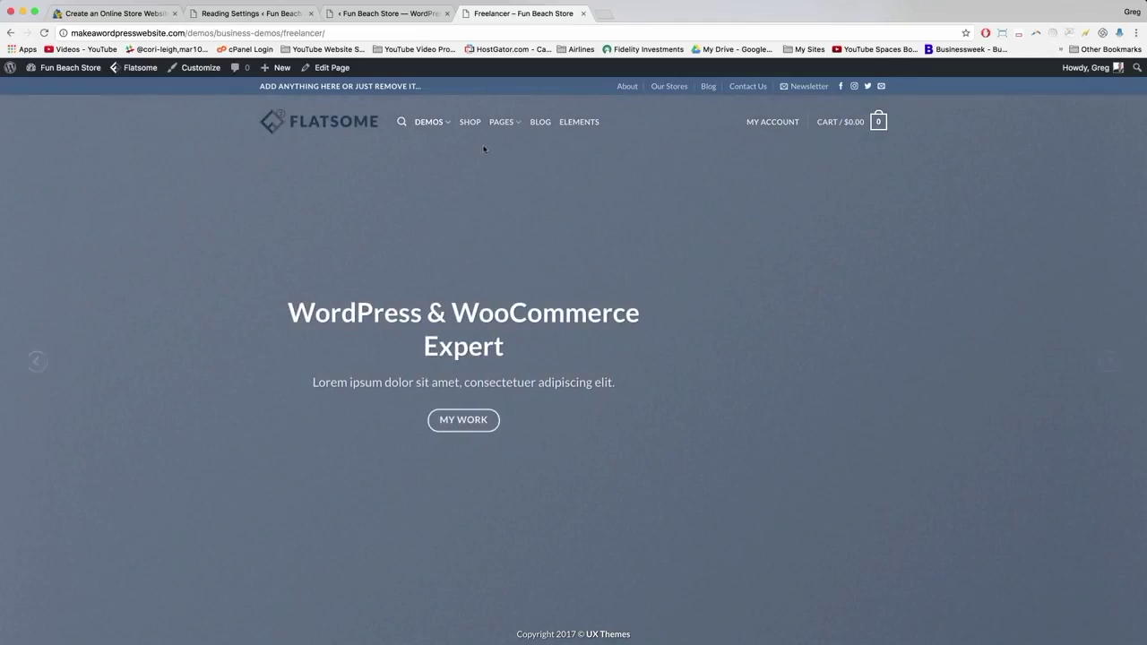
mouse_move(432, 122)
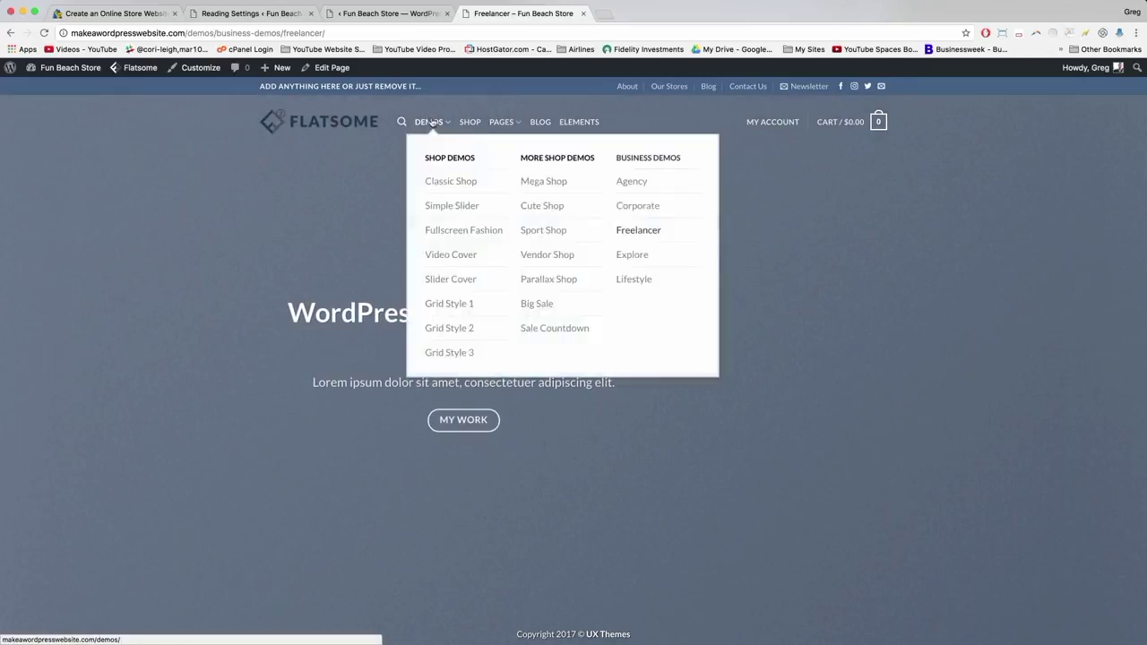
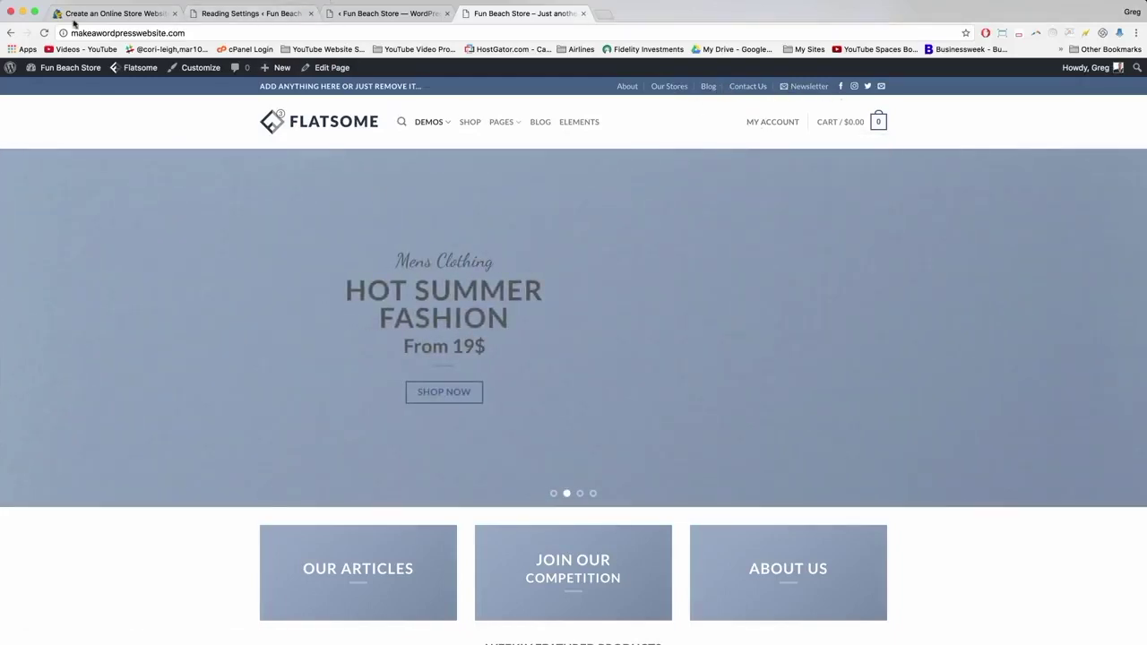
Step: Close the Classic Shop UX Builder tab and go to the Fun Beach Store Dashboard
click(131, 16)
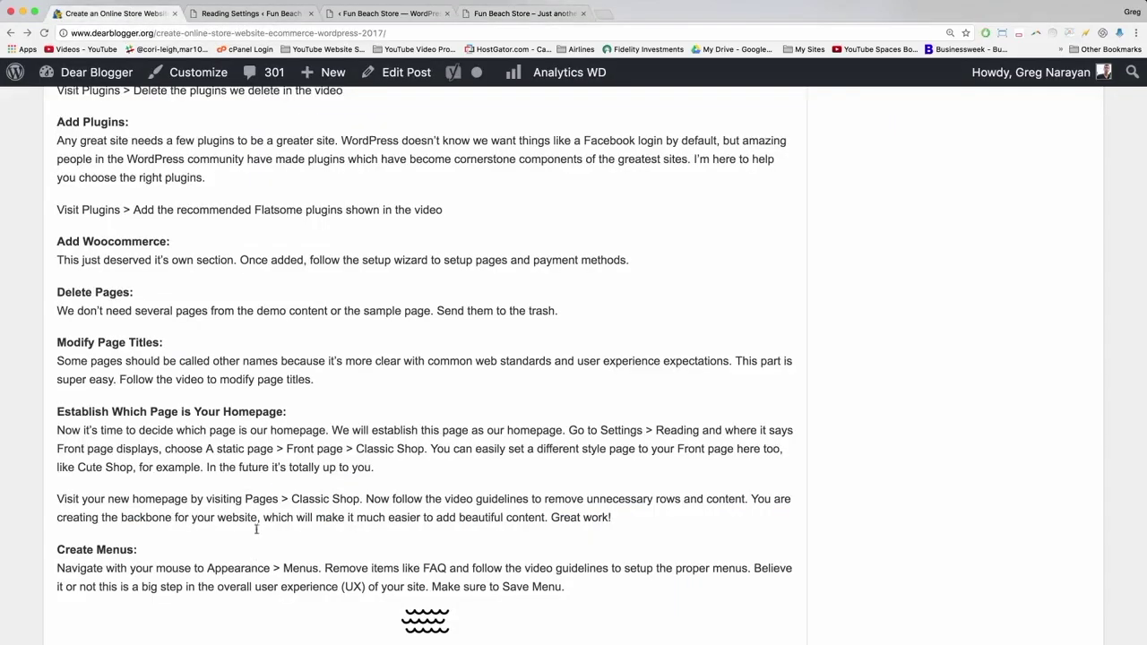
click(392, 14)
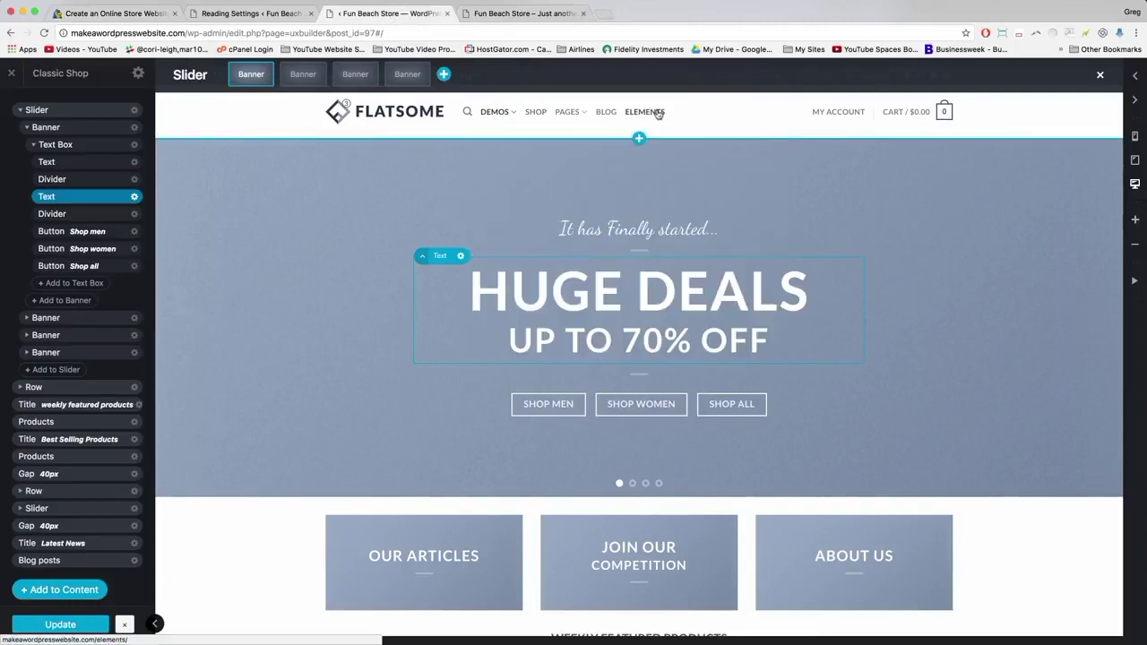
click(446, 15)
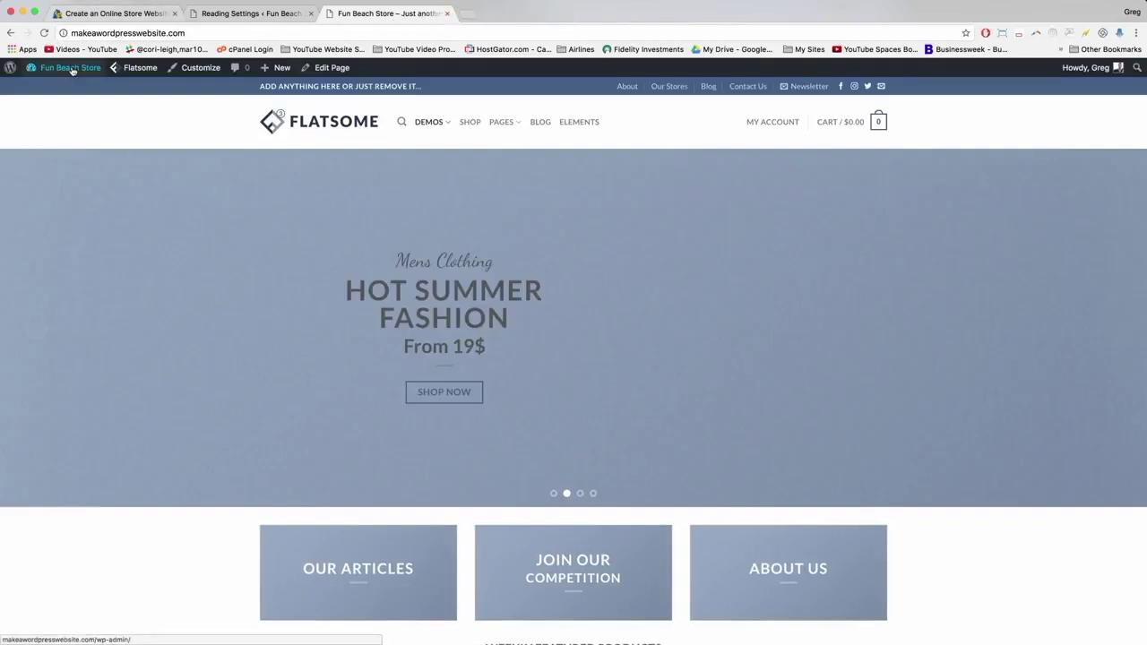
click(72, 68)
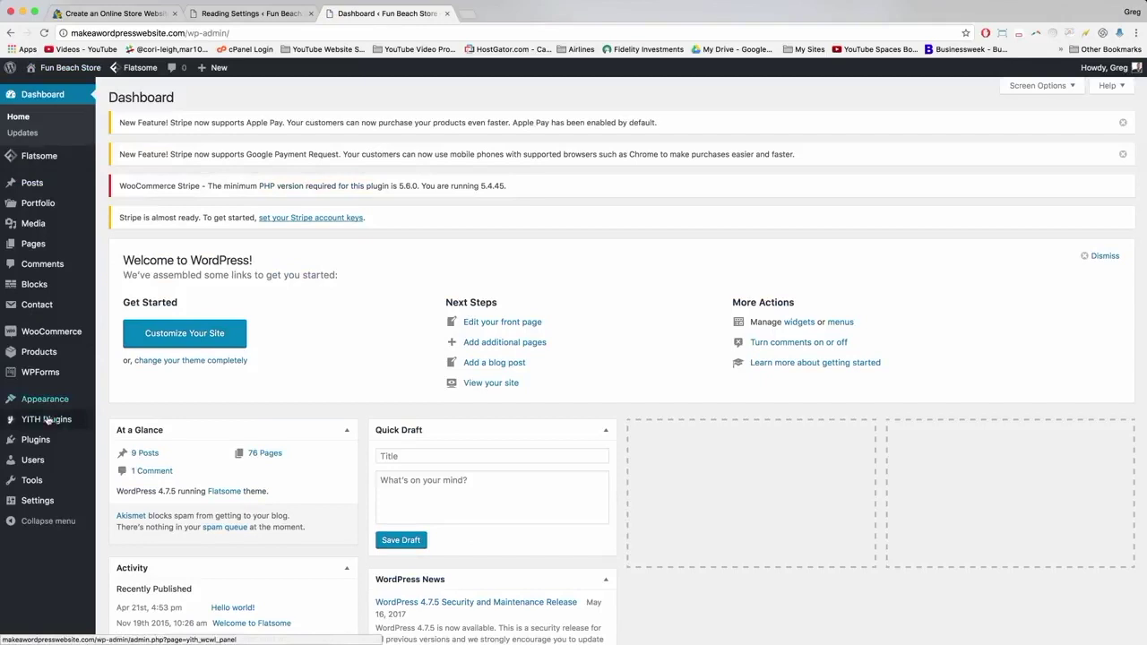
Step: Open Appearance > Menus and load the Secondary menu for review
mouse_move(31, 405)
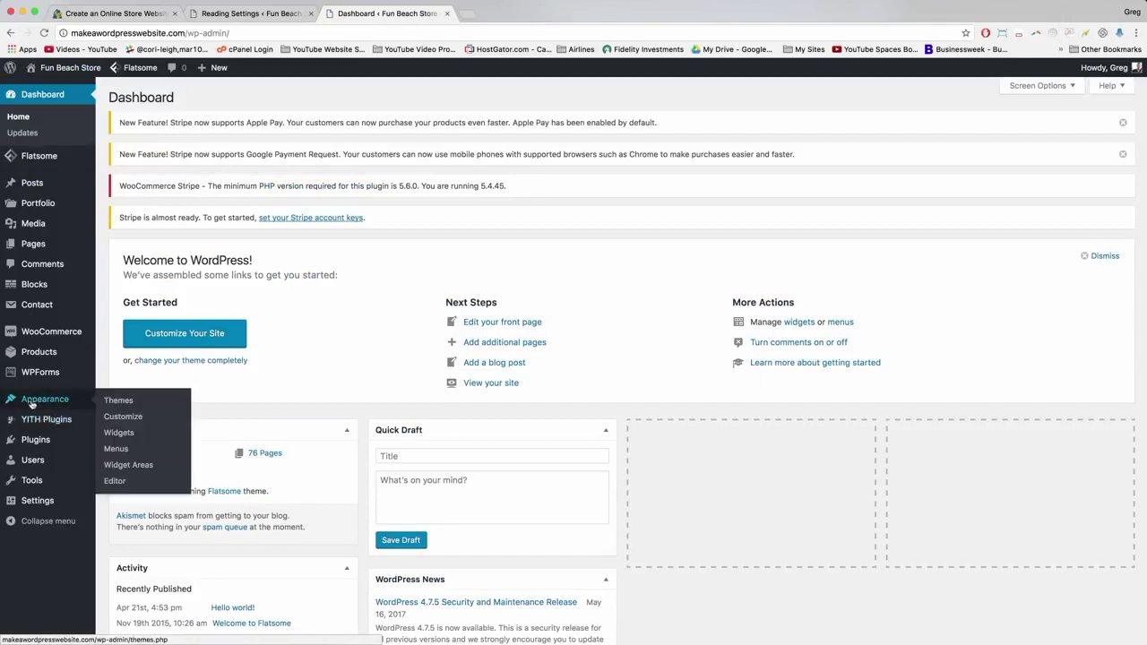
click(116, 449)
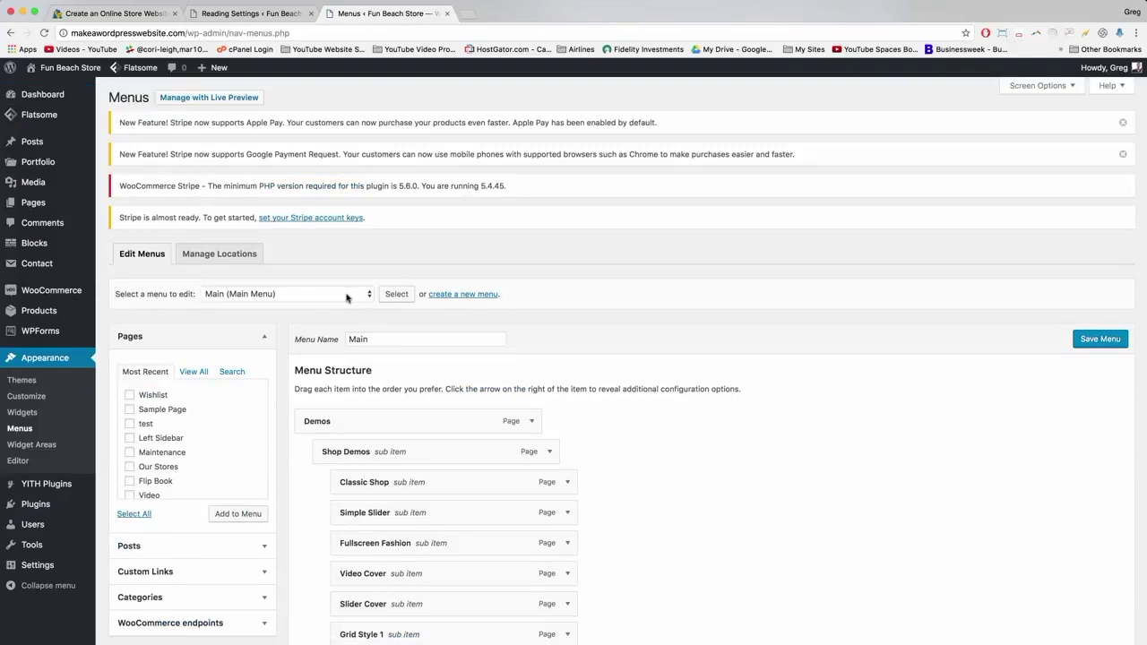
click(367, 297)
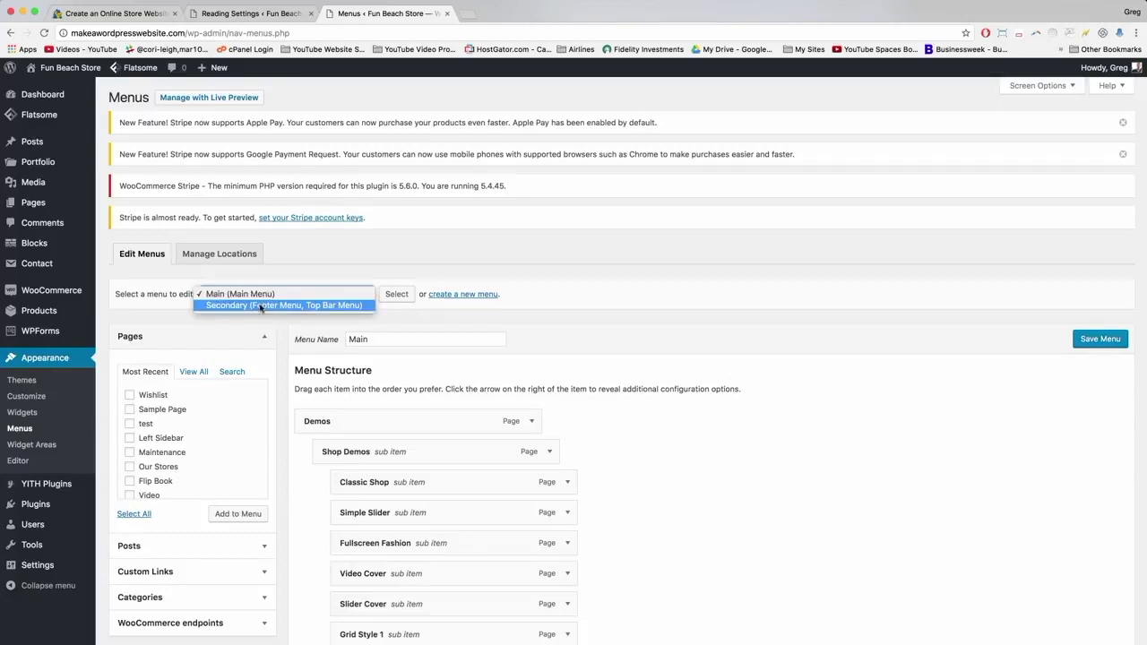
click(306, 305)
click(396, 293)
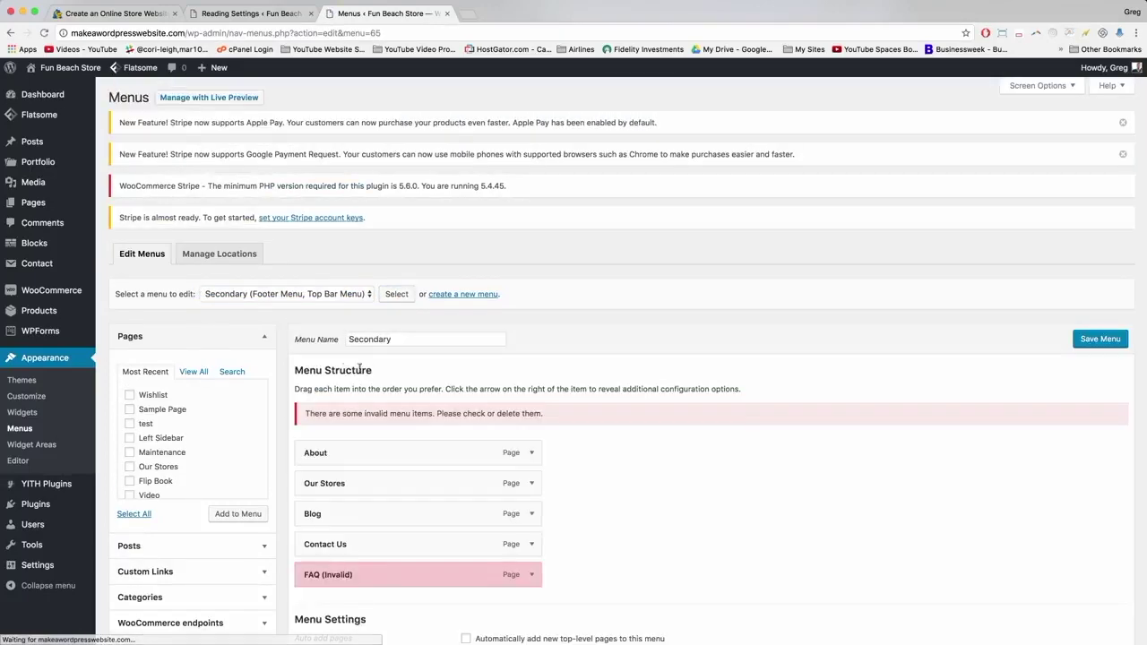
scroll(364, 409, down, 5)
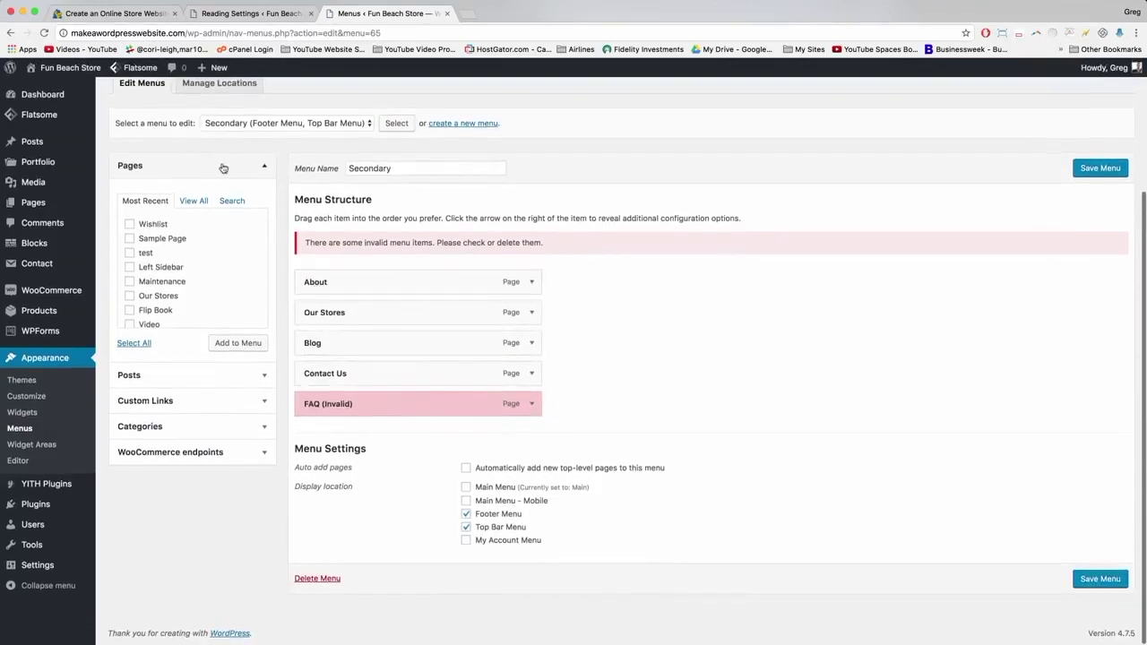
Step: Load the Main menu for editing and open the storefront in a new tab
click(255, 123)
click(243, 112)
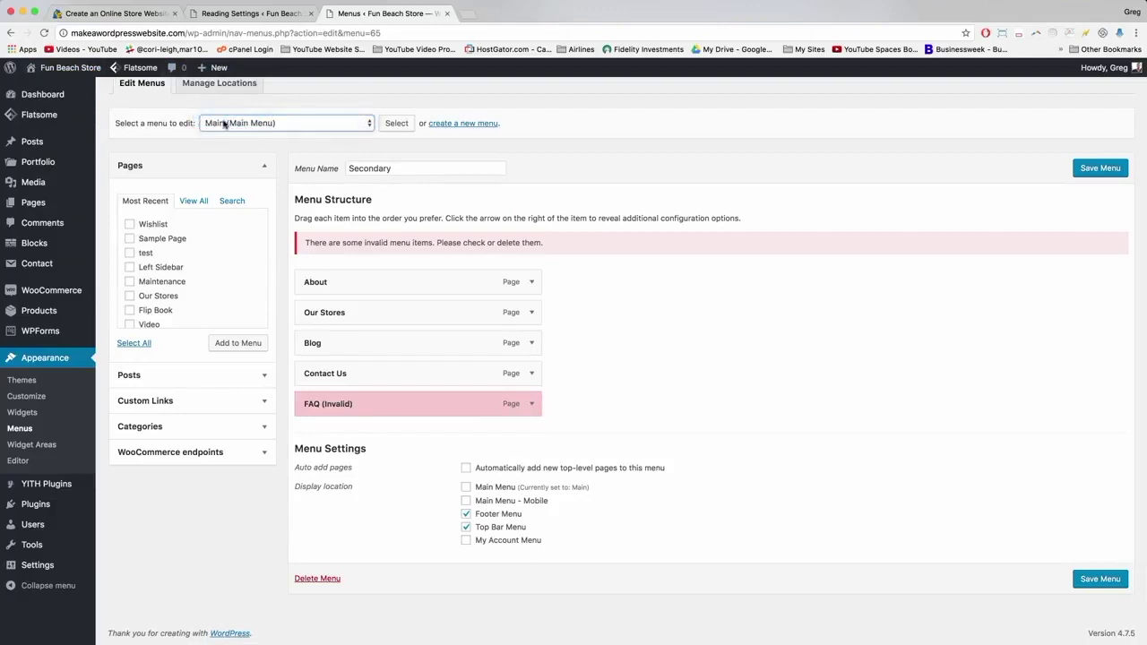
click(391, 124)
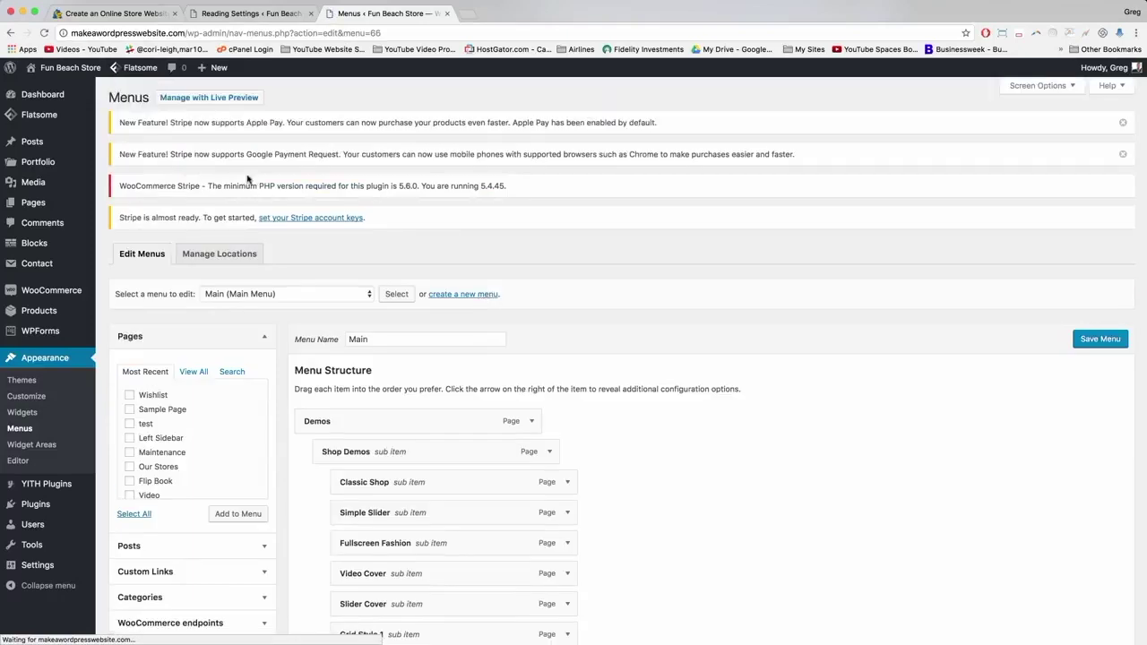
right_click(81, 71)
click(130, 79)
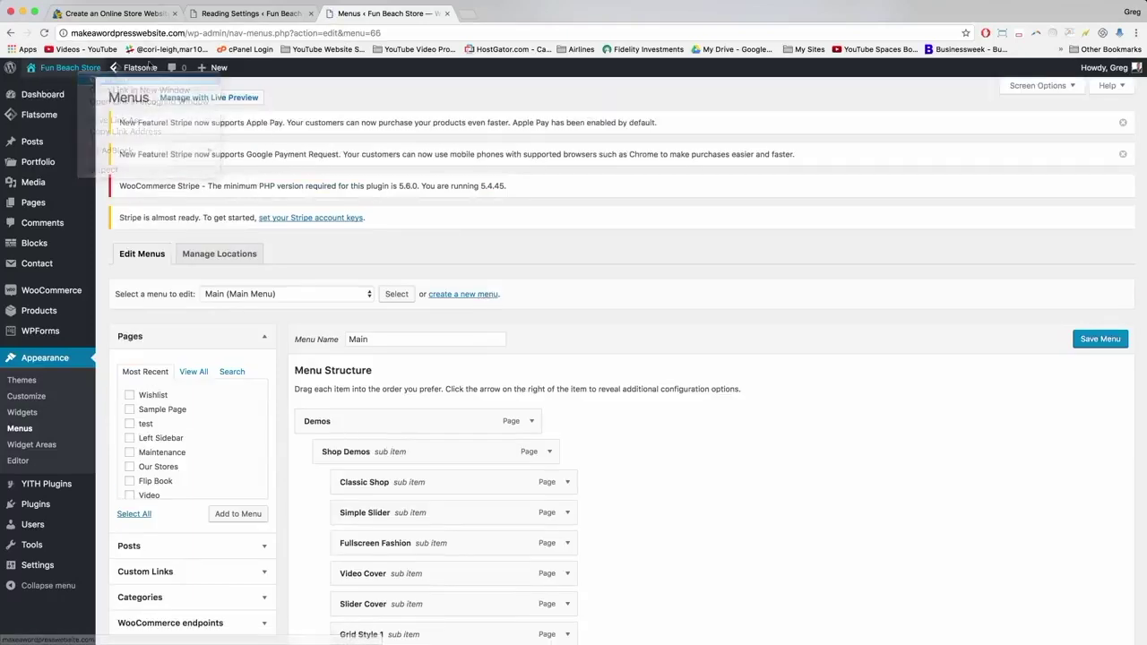
Step: Browse the live Fun Beach Store storefront and its header menu
click(553, 15)
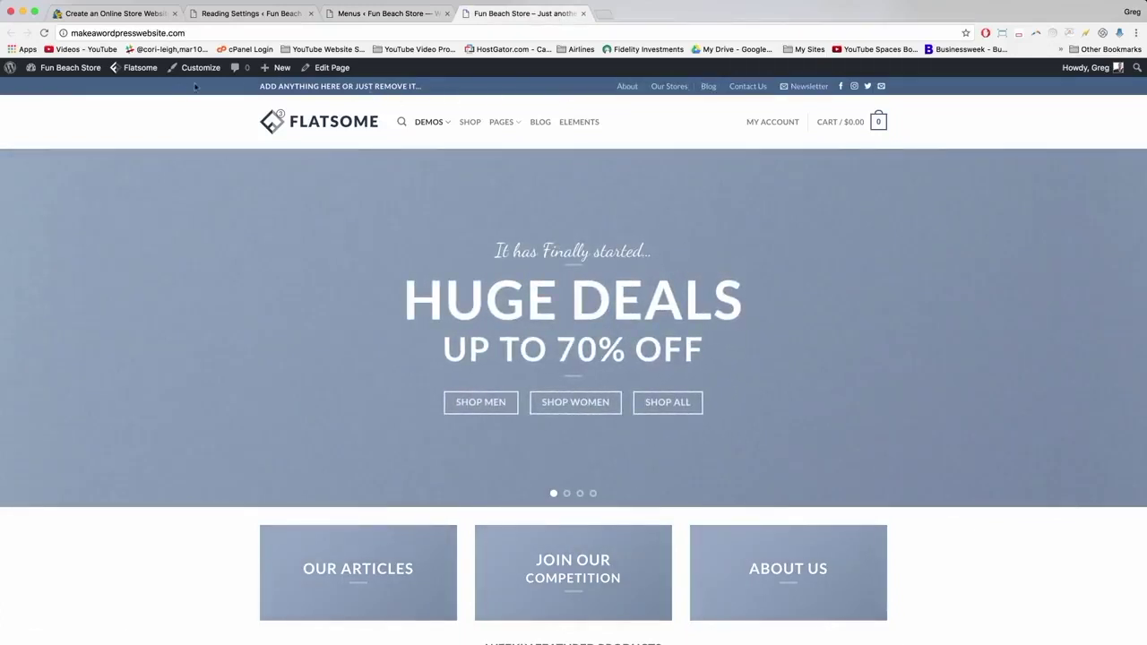
scroll(193, 90, down, 10)
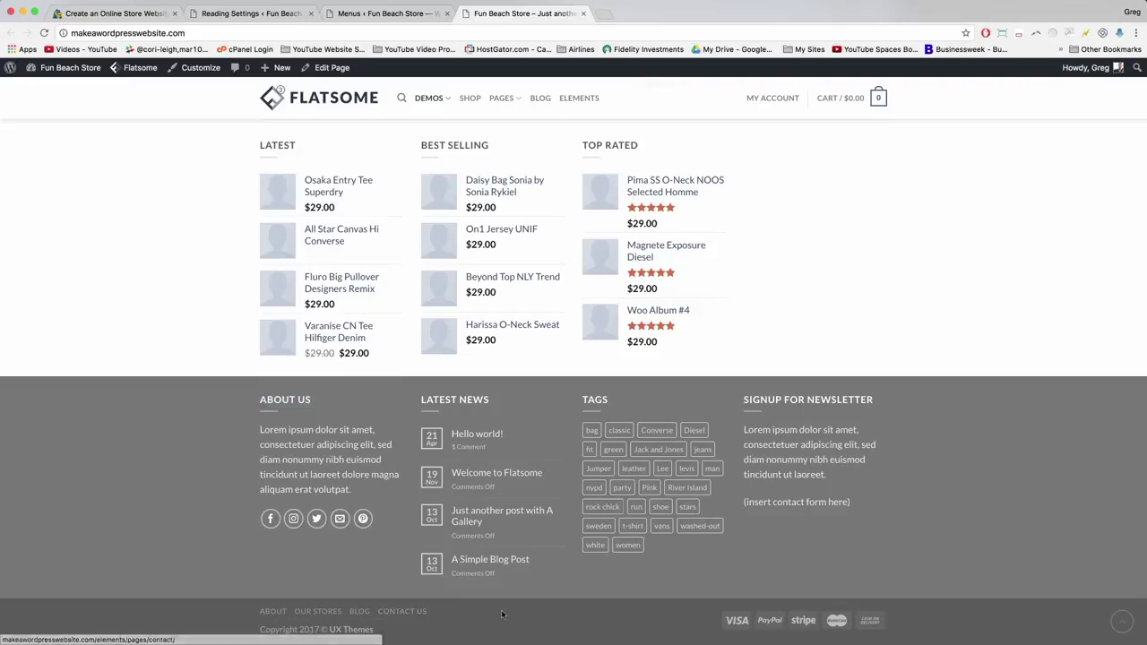
scroll(502, 614, up, 15)
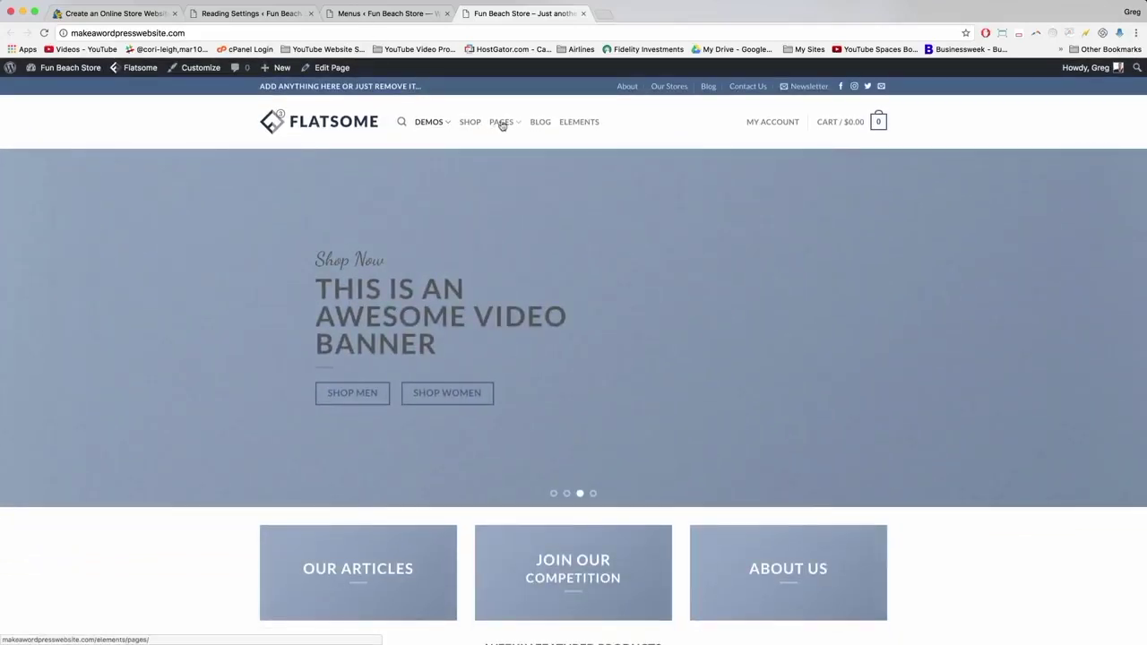
mouse_move(410, 123)
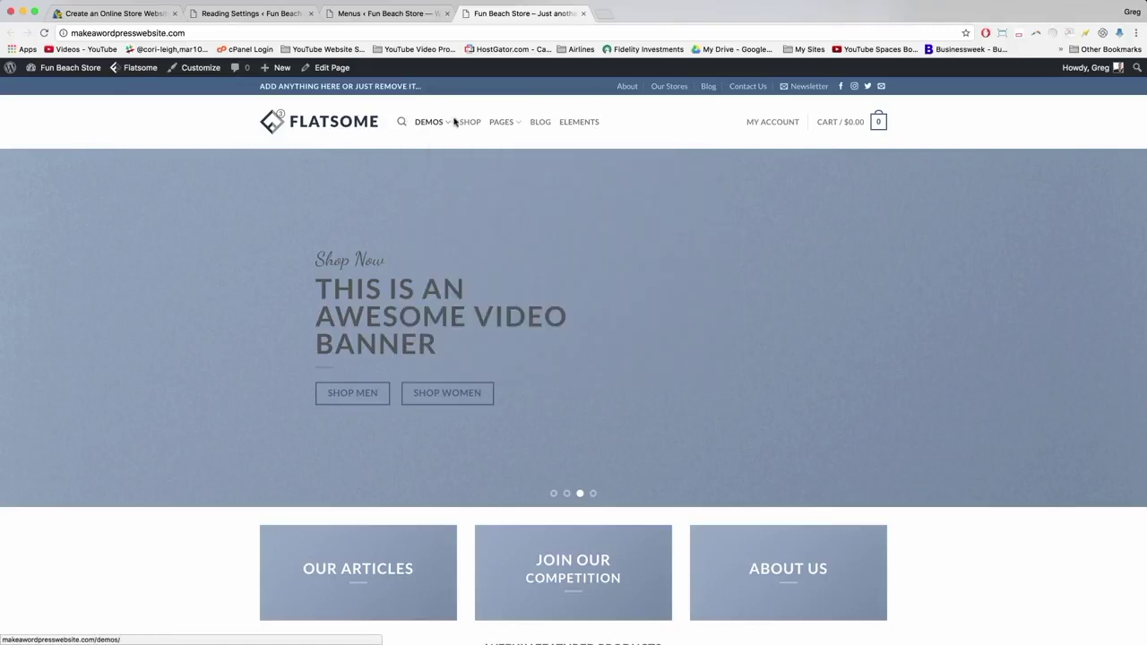
click(377, 14)
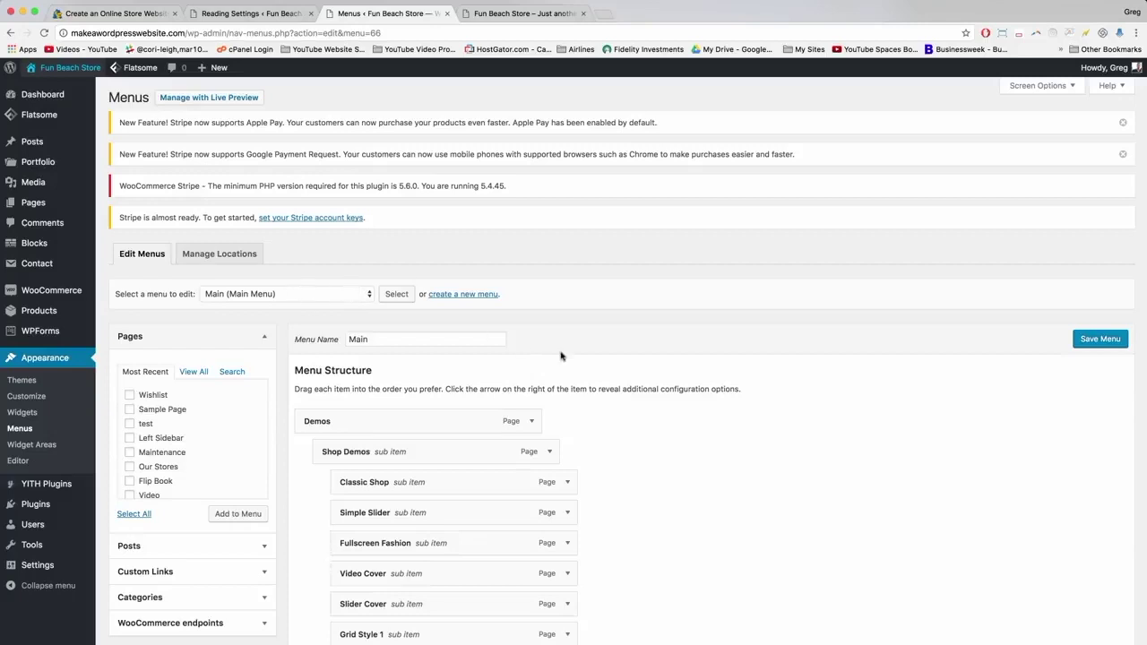
Step: Review the Main menu's name and the Demos item's settings in Menu Structure
click(370, 338)
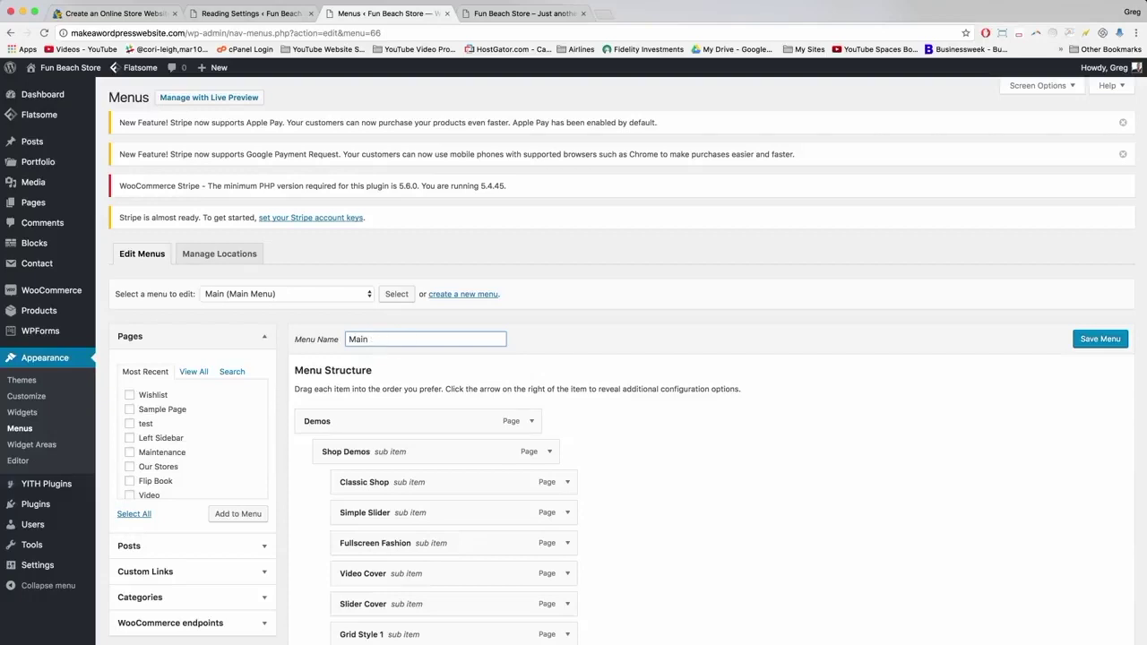
click(589, 354)
scroll(599, 414, down, 3)
scroll(599, 414, down, 2)
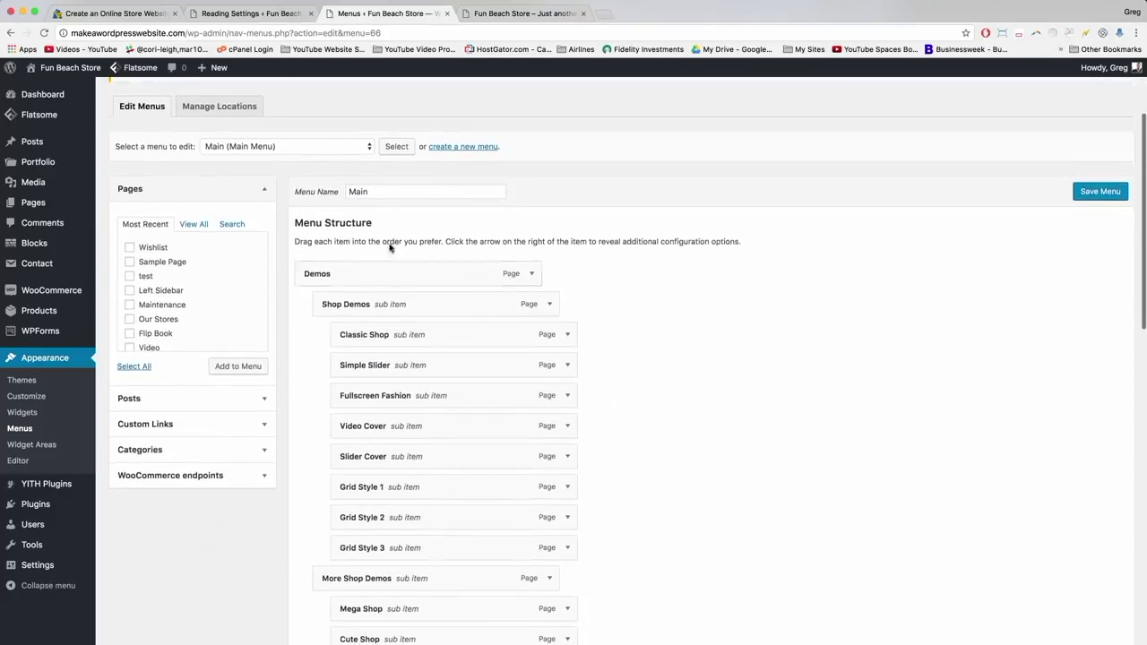
click(530, 275)
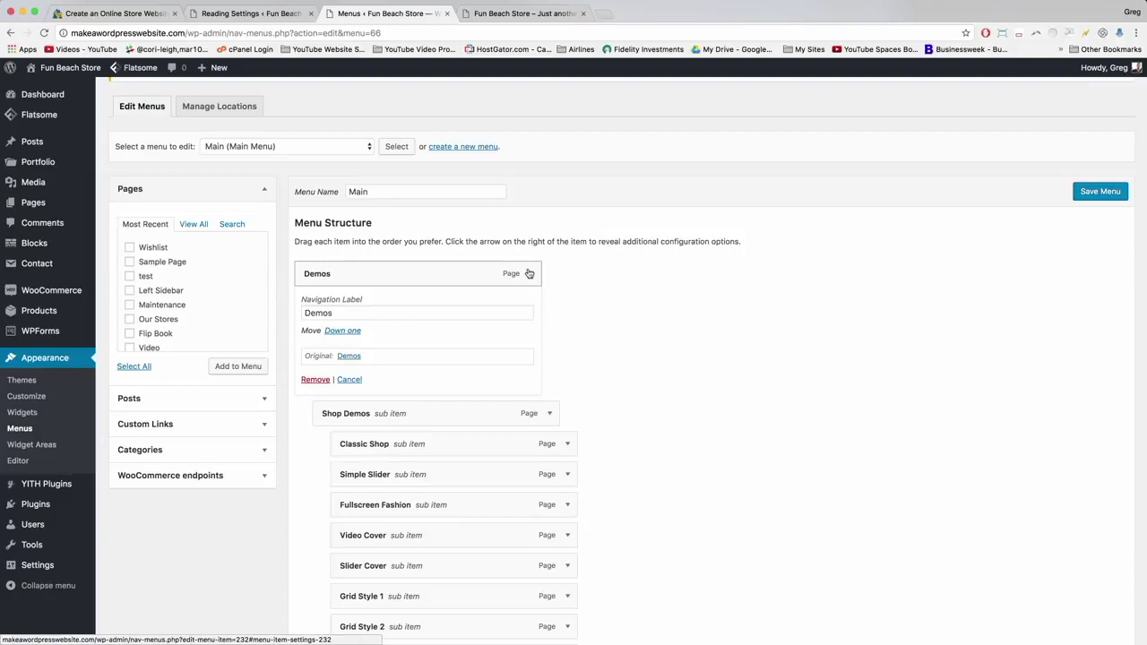
click(529, 273)
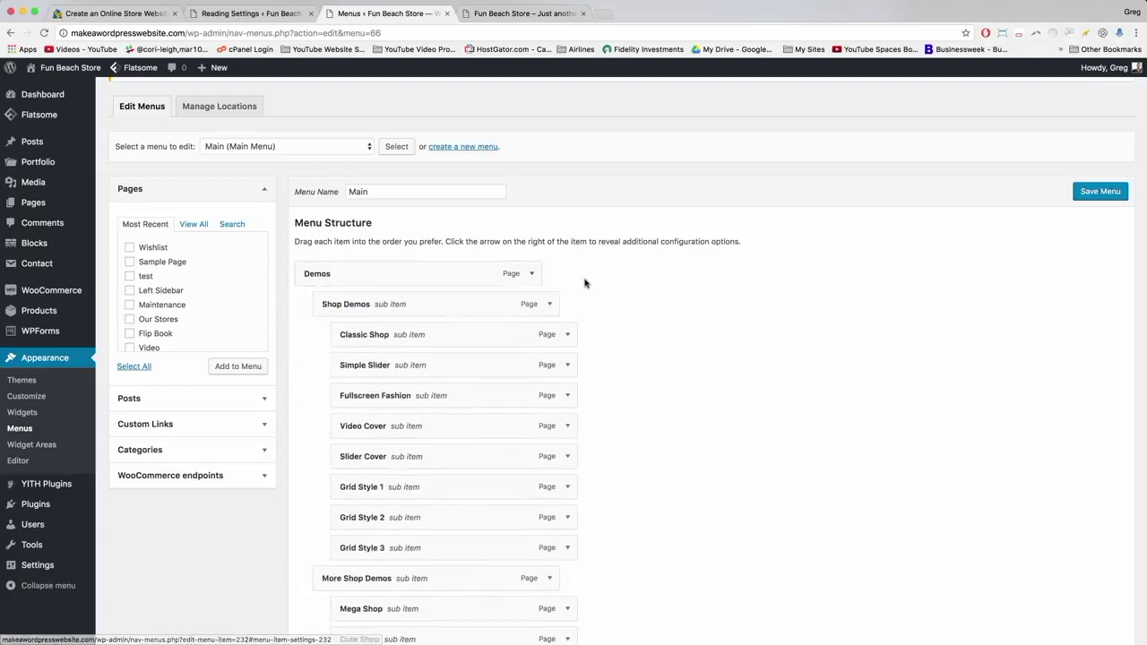
scroll(584, 280, down, 3)
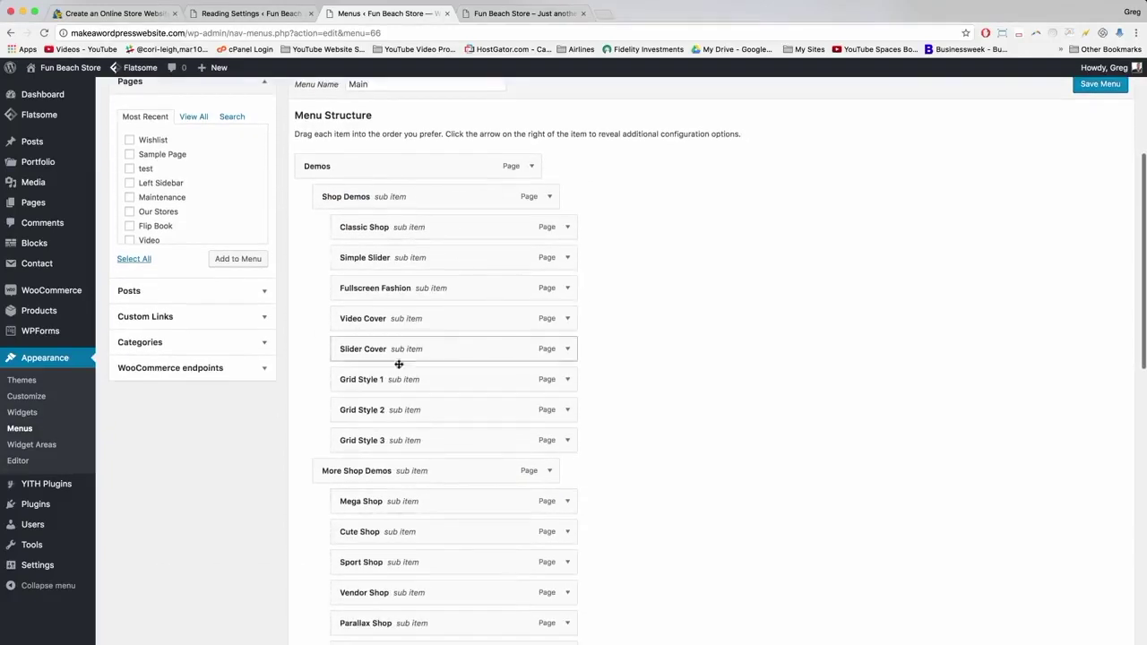
scroll(463, 438, down, 5)
scroll(460, 509, down, 4)
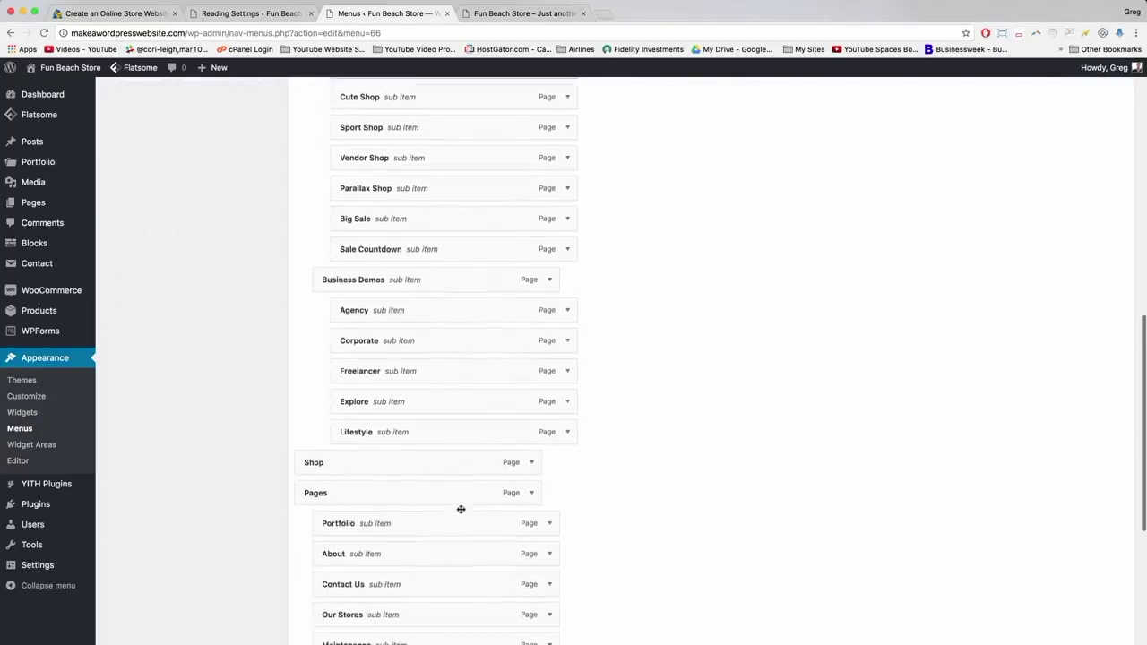
scroll(461, 507, up, 5)
Step: Compare the storefront's Demos dropdown against the Main menu structure
click(501, 15)
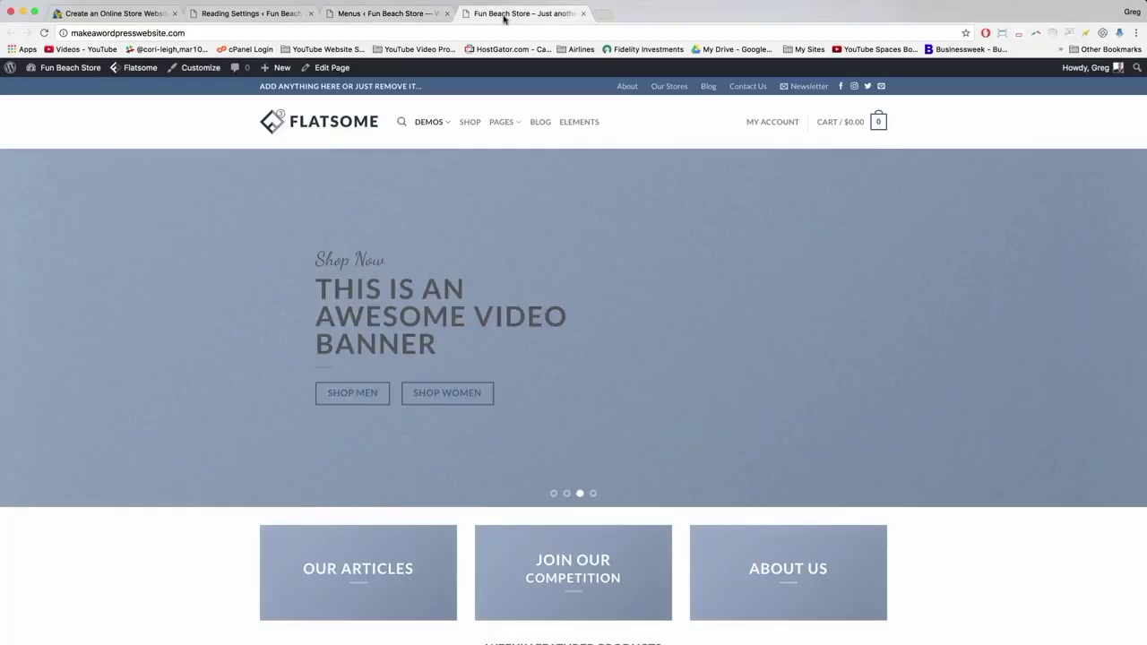
mouse_move(428, 126)
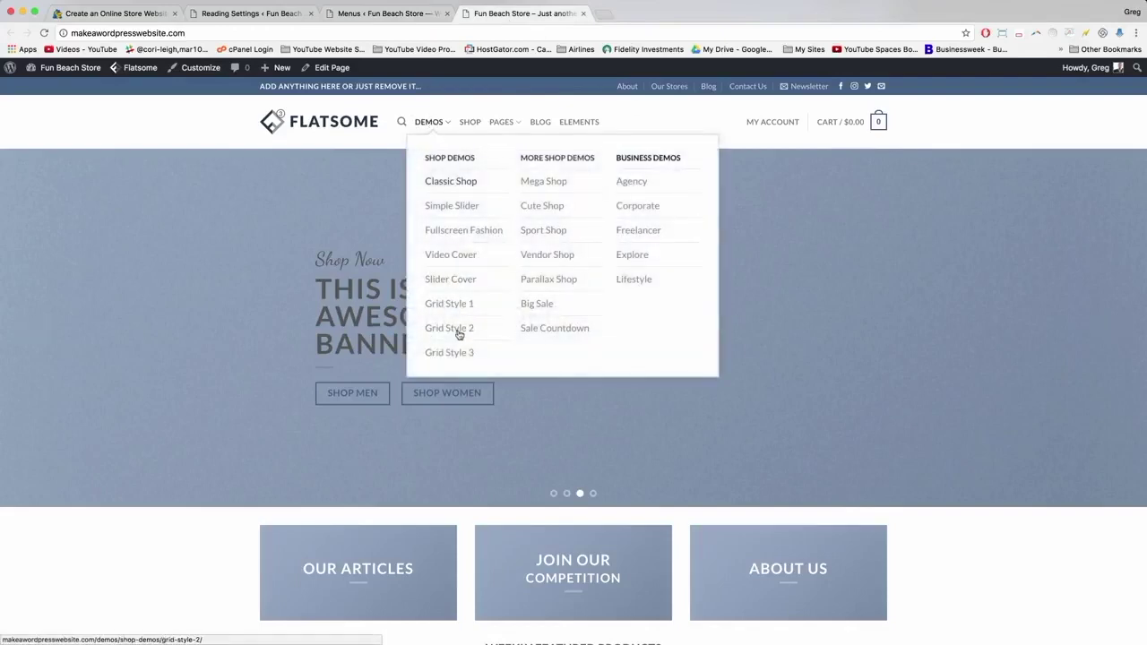
click(385, 13)
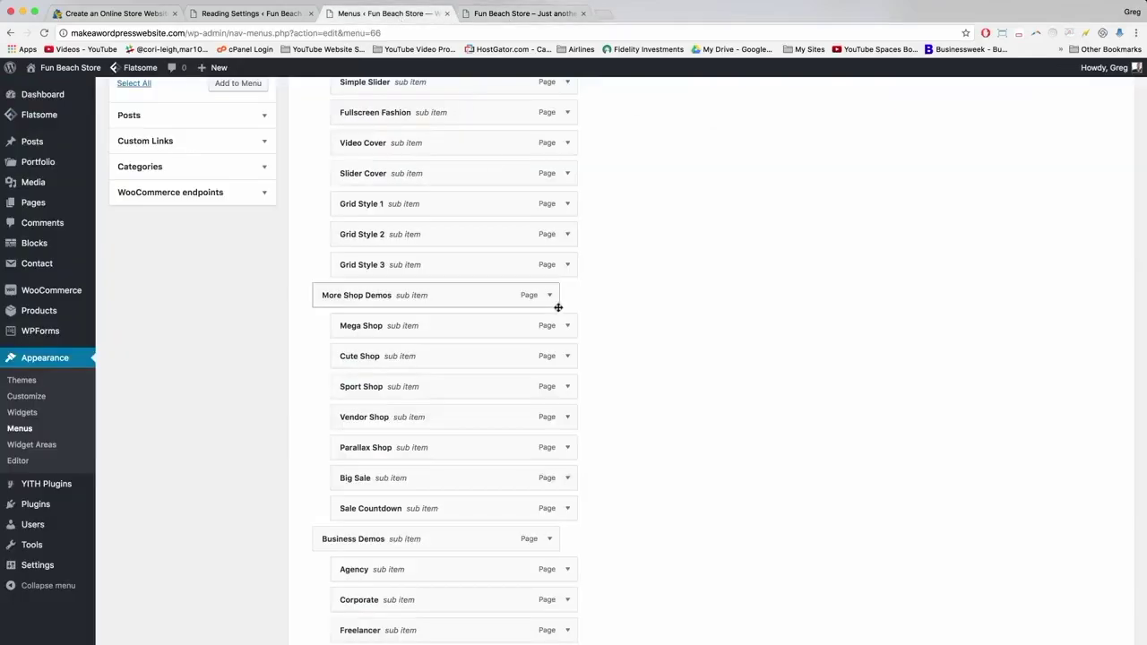
scroll(624, 352, up, 15)
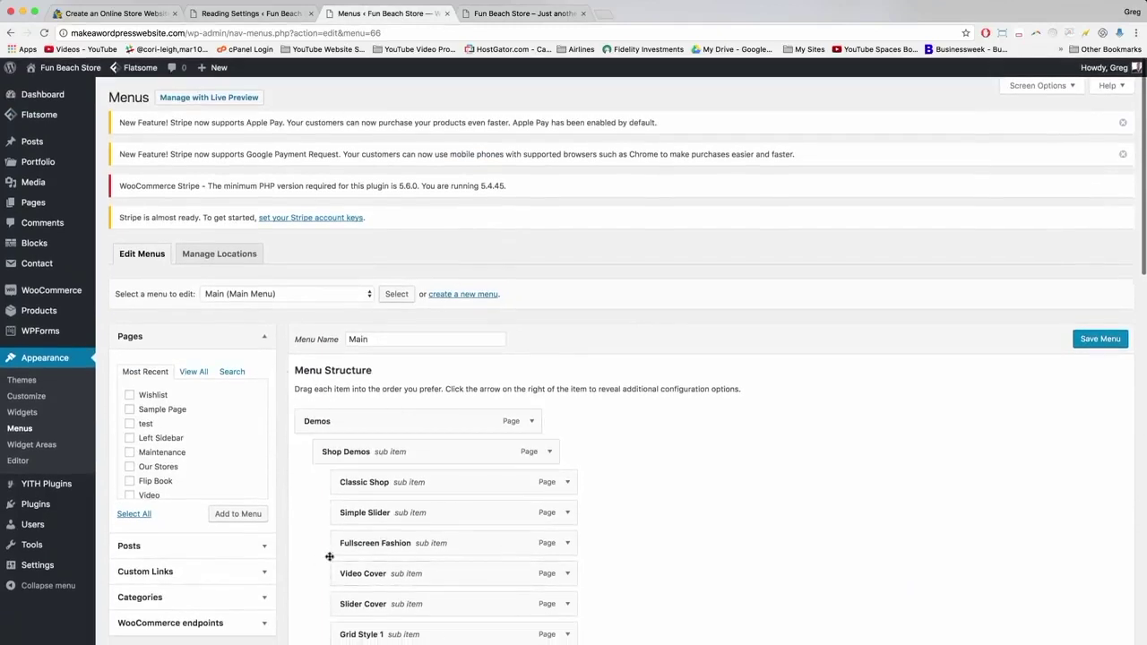
Step: Create a new menu named Main Good Version
click(462, 295)
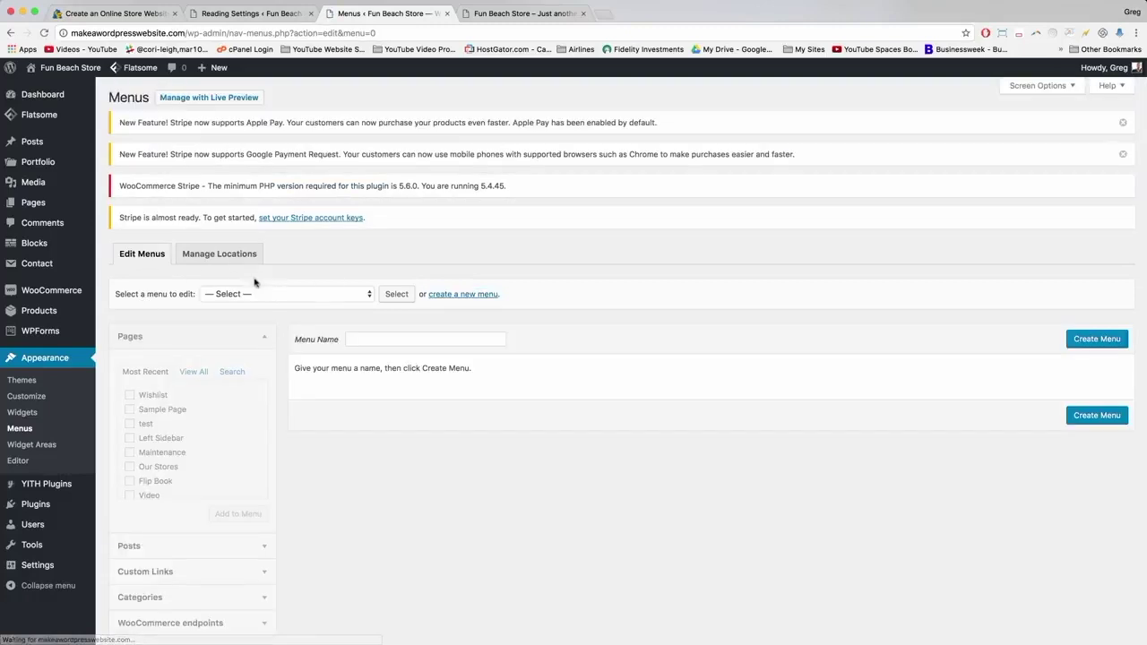
click(354, 338)
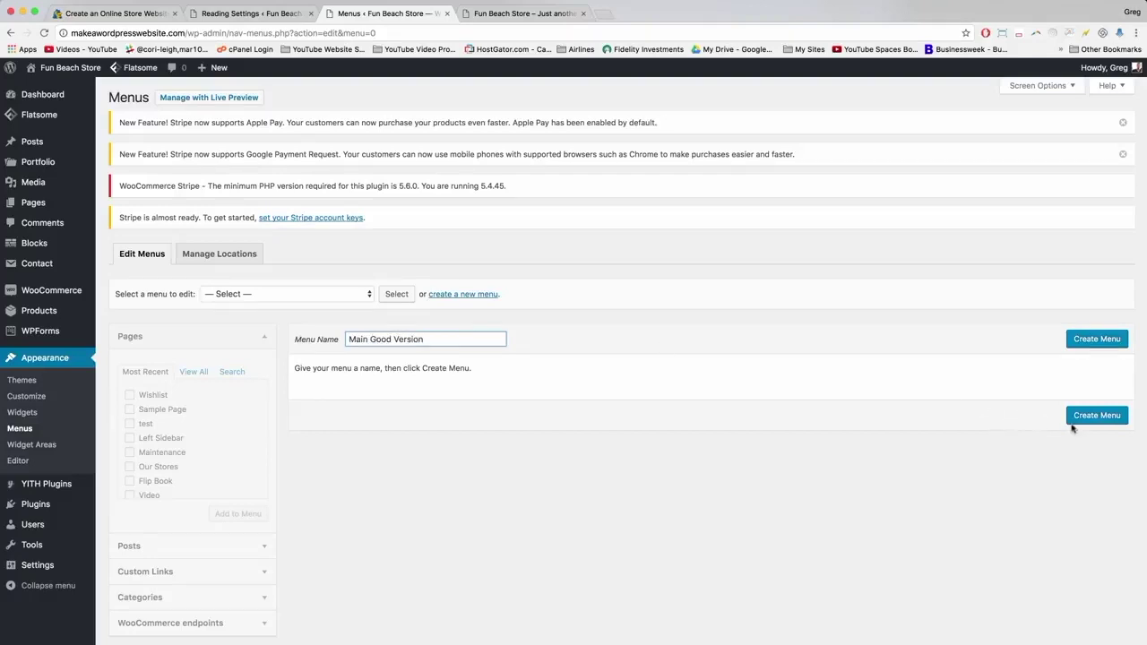
click(1097, 416)
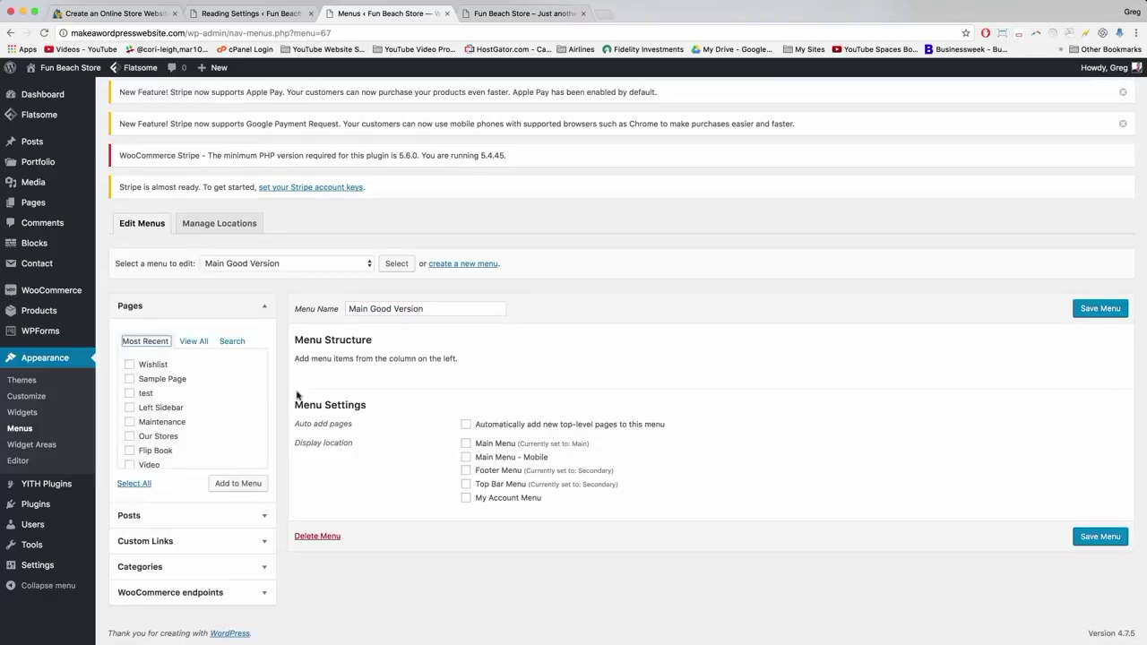
Step: Add the Blog and Shop pages to the Main Good Version menu
click(194, 342)
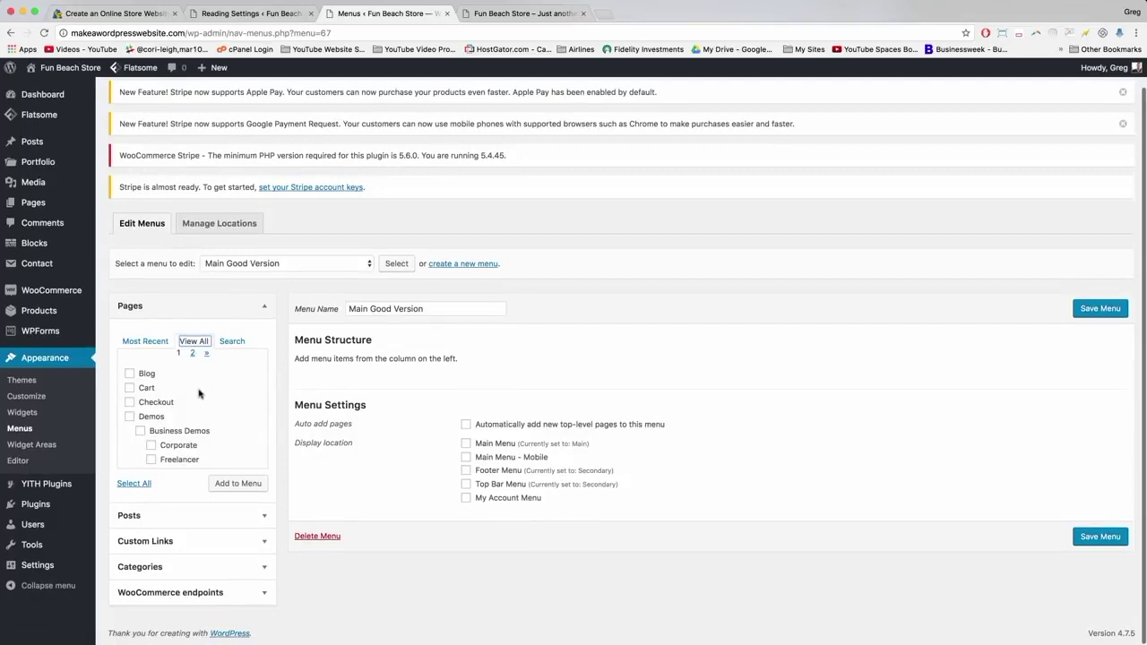
click(130, 375)
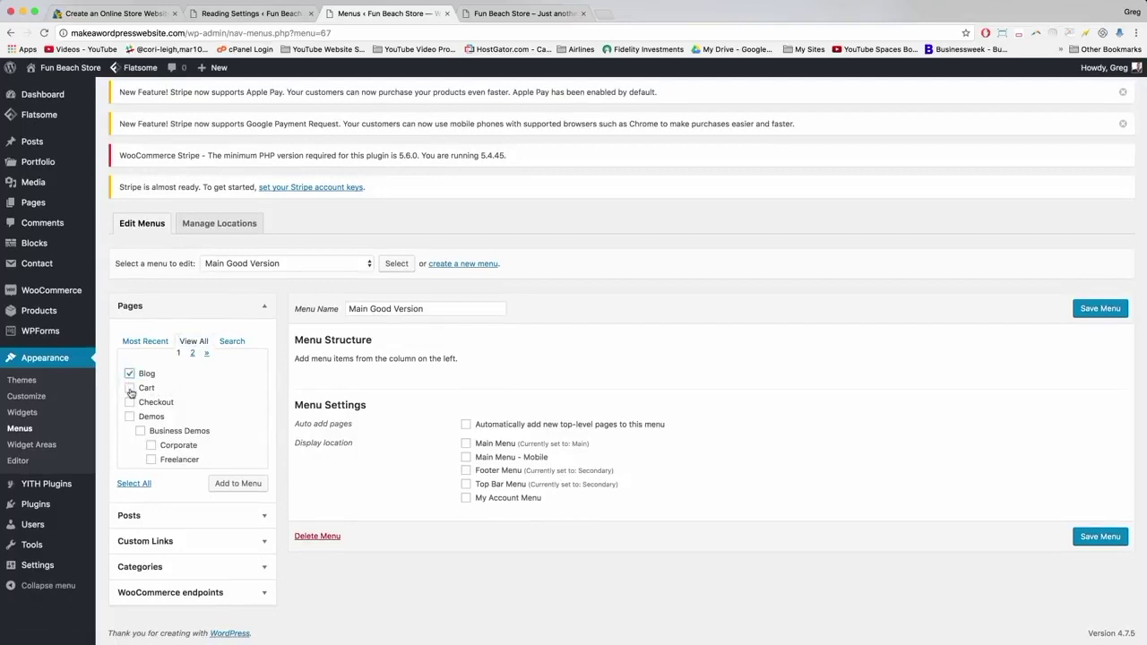
scroll(132, 407, down, 5)
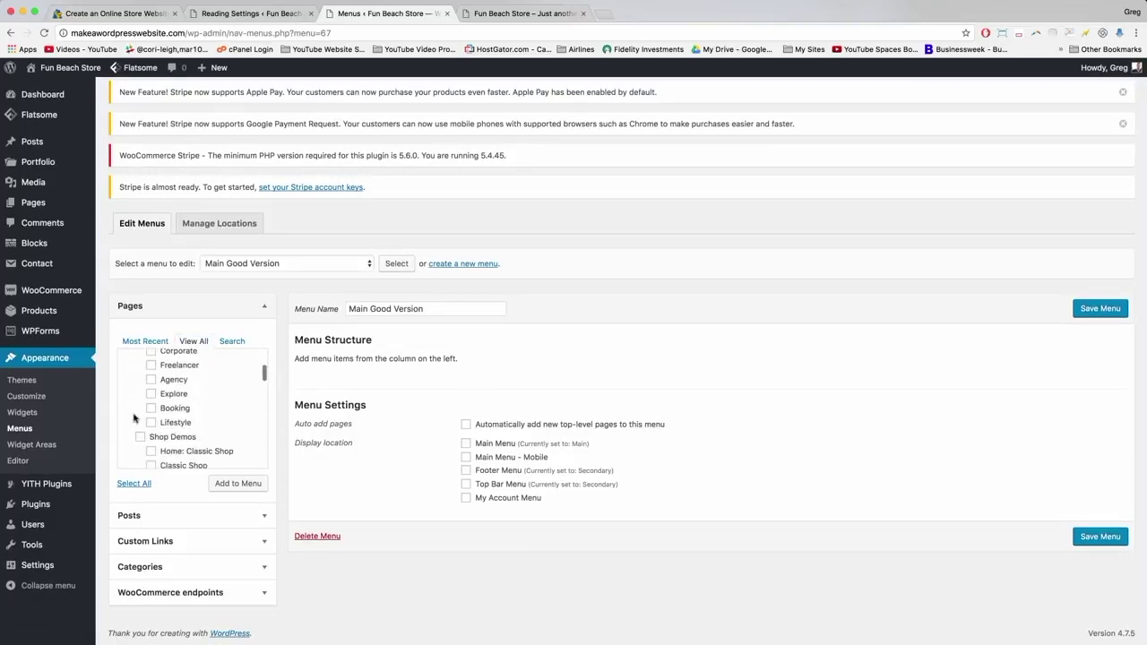
scroll(134, 418, down, 10)
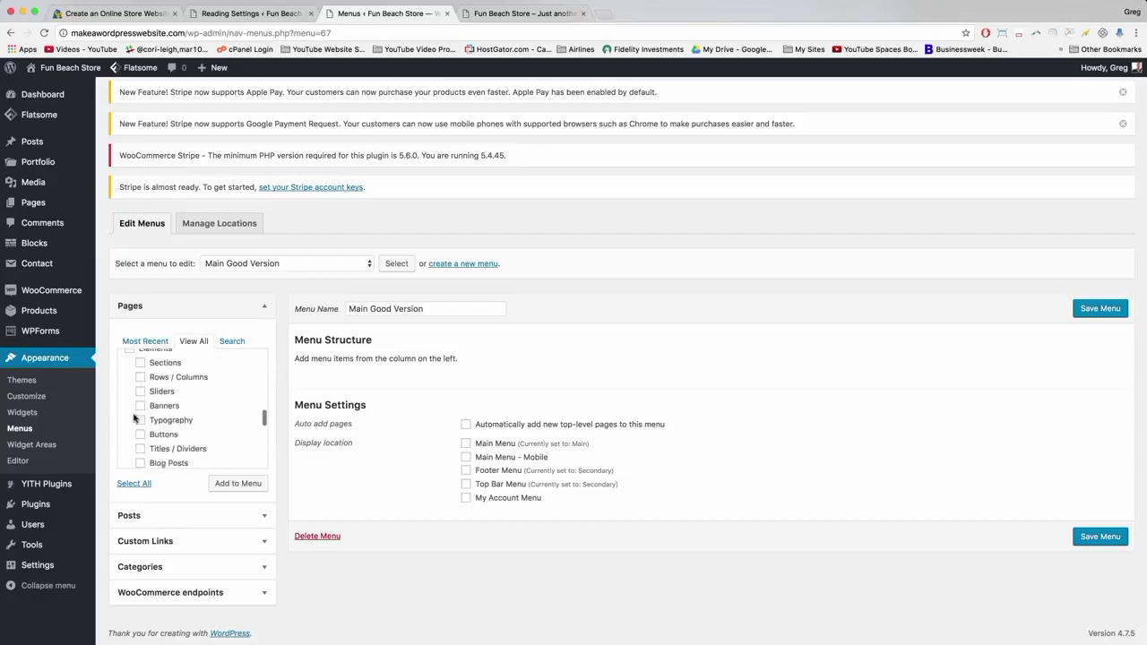
scroll(134, 417, down, 1)
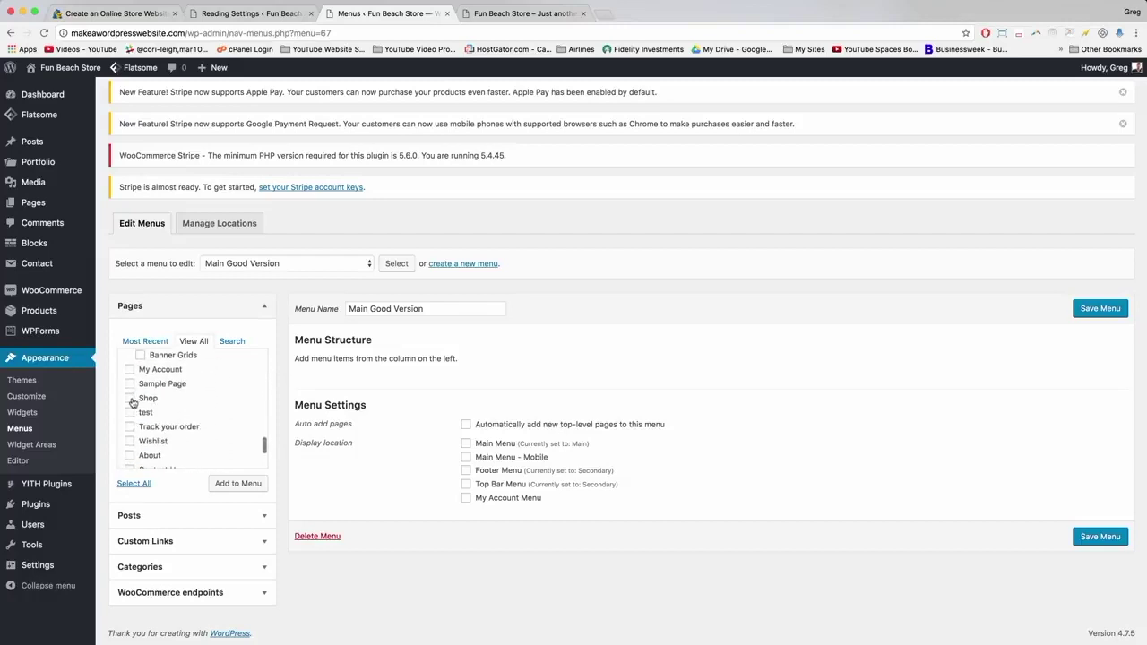
scroll(159, 411, down, 5)
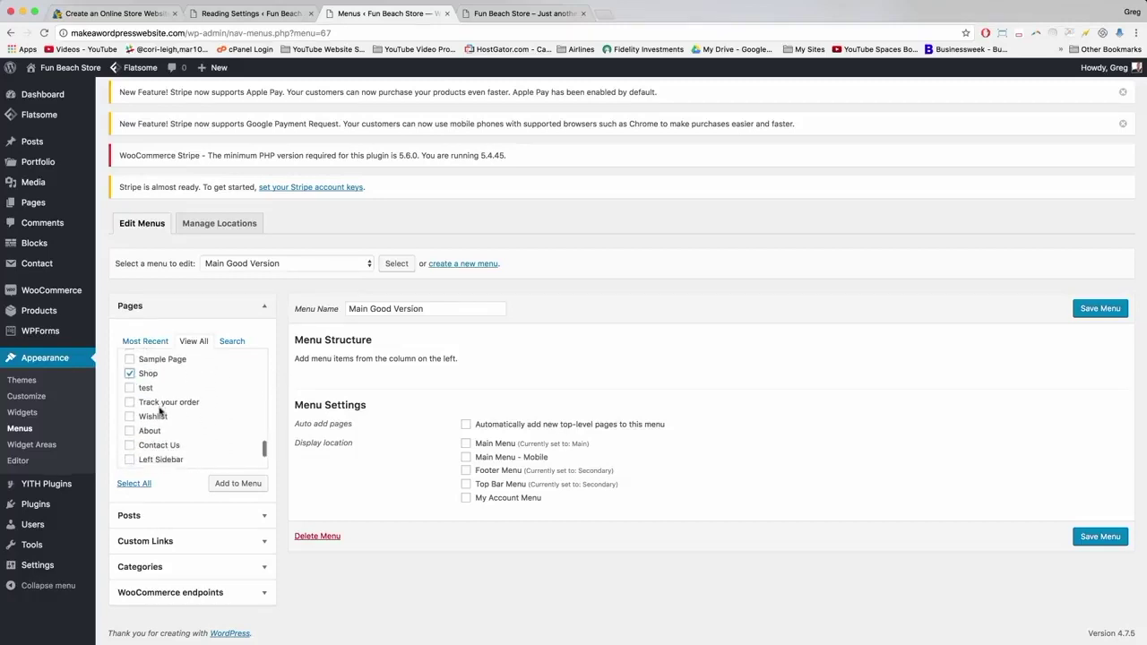
scroll(180, 438, down, 2)
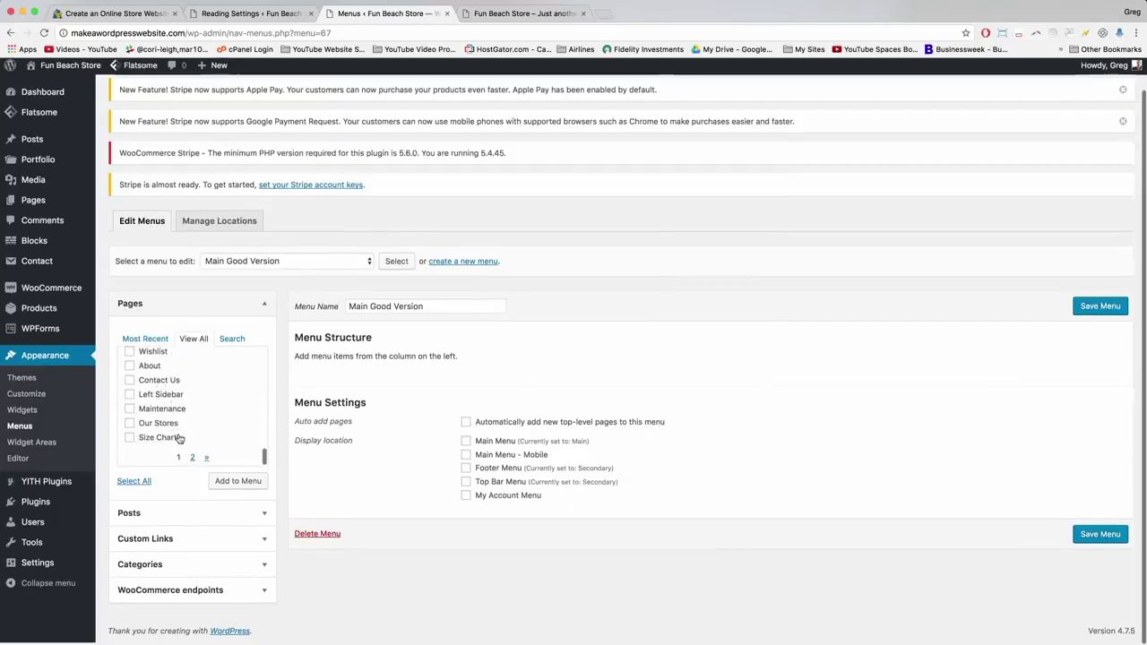
click(231, 485)
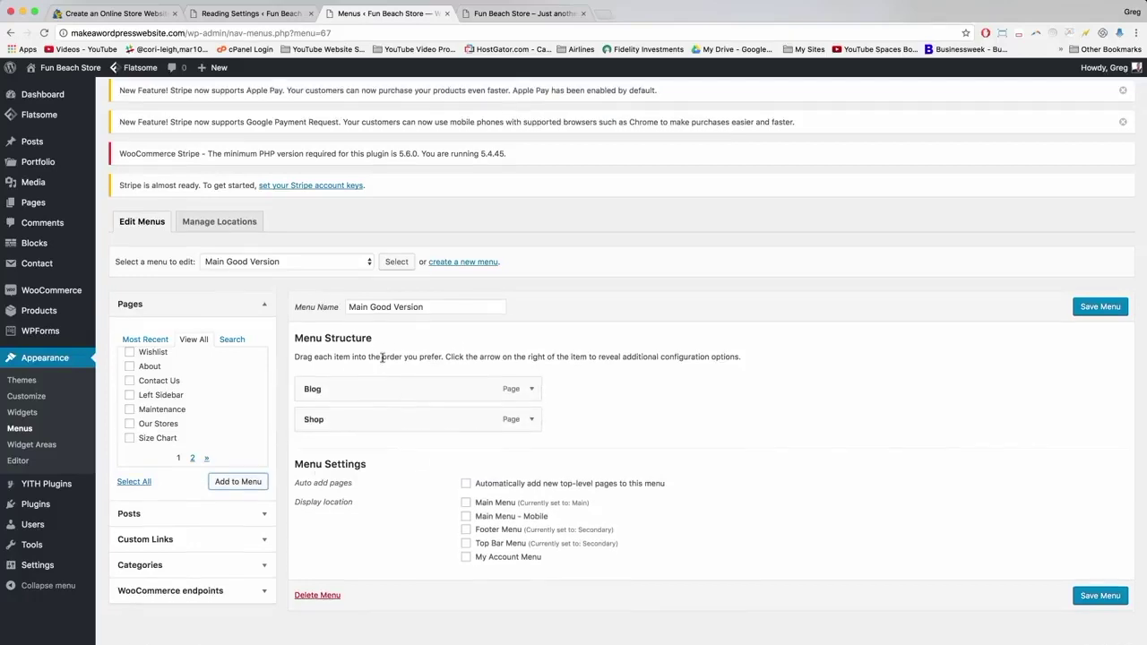
Step: Expand Custom Links and focus the Link Text field
scroll(383, 361, down, 1)
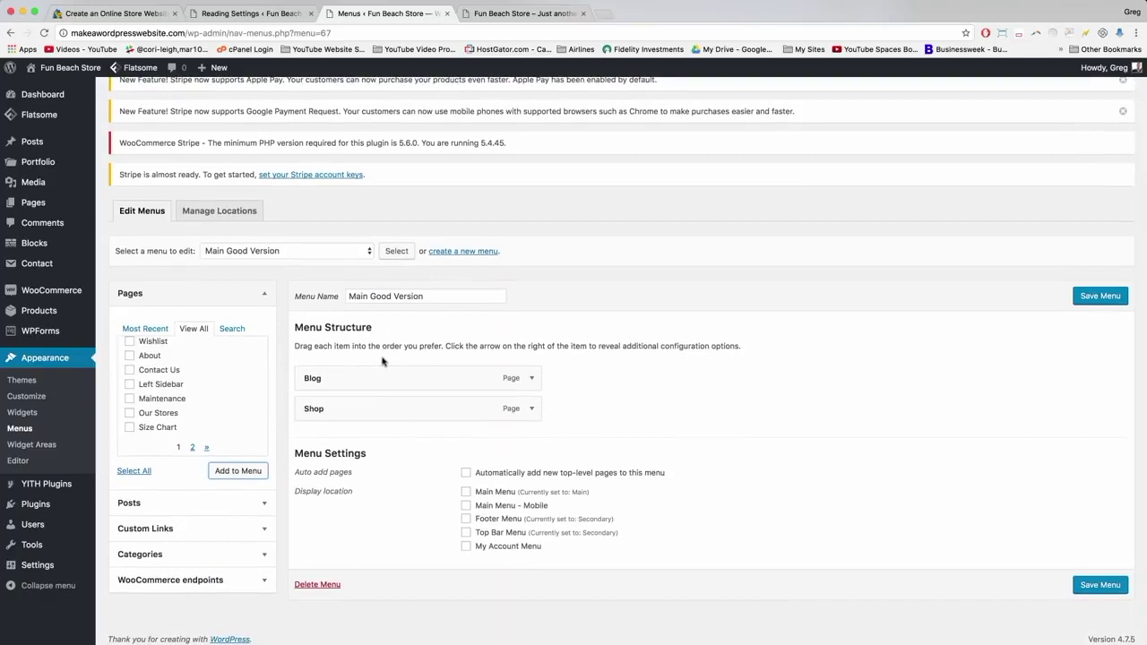
scroll(382, 361, down, 1)
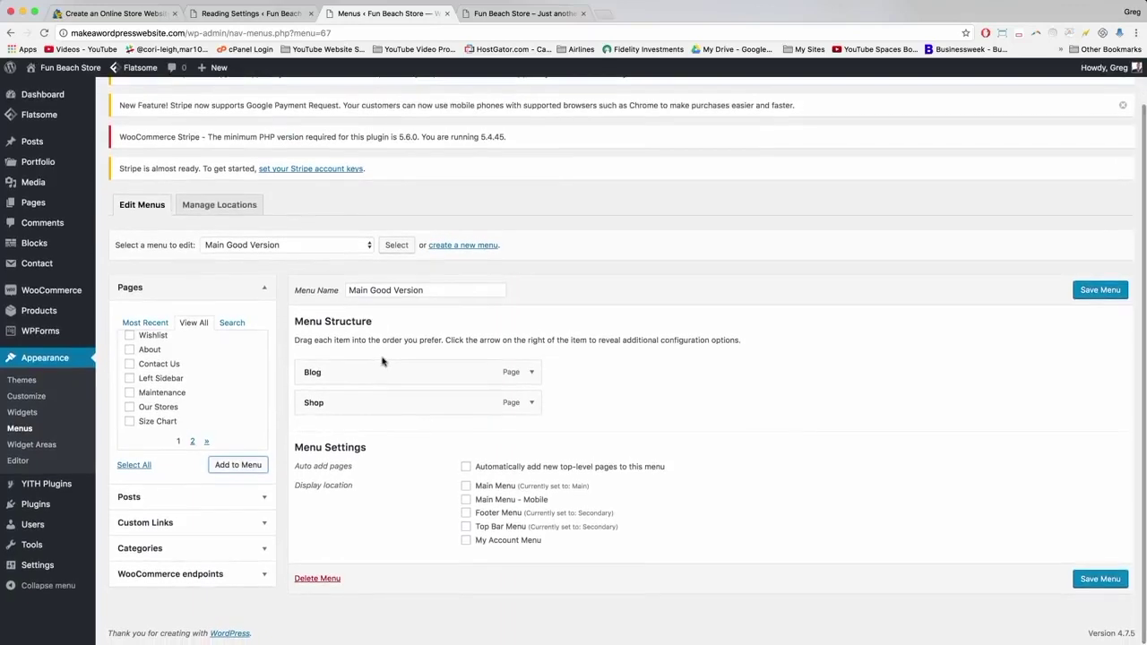
click(268, 520)
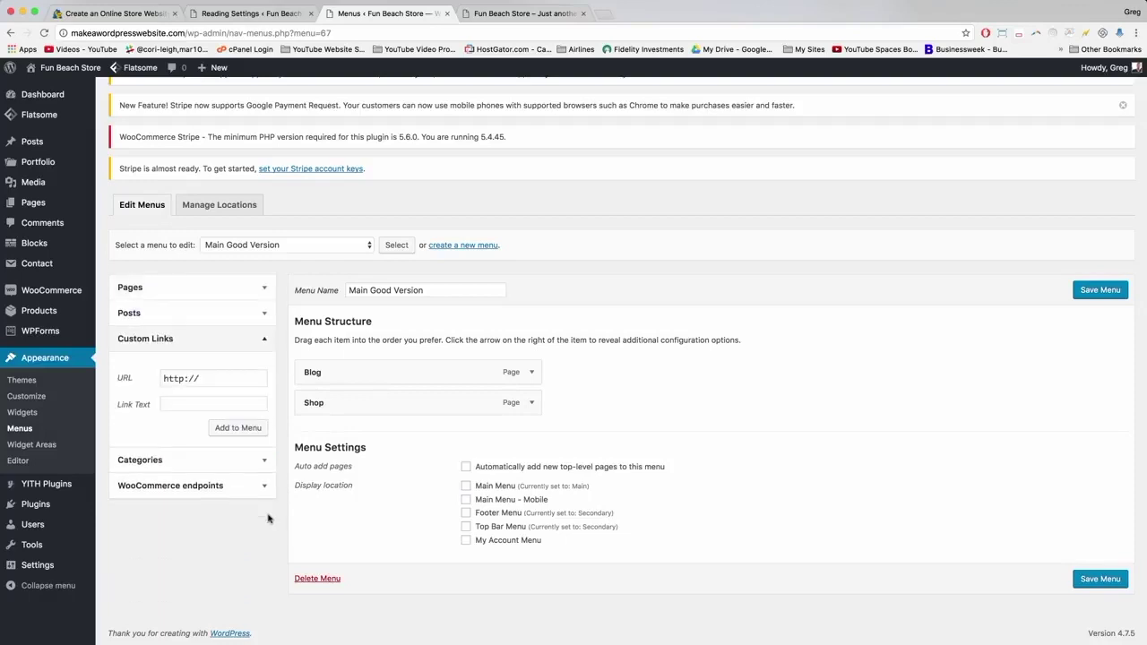
click(170, 404)
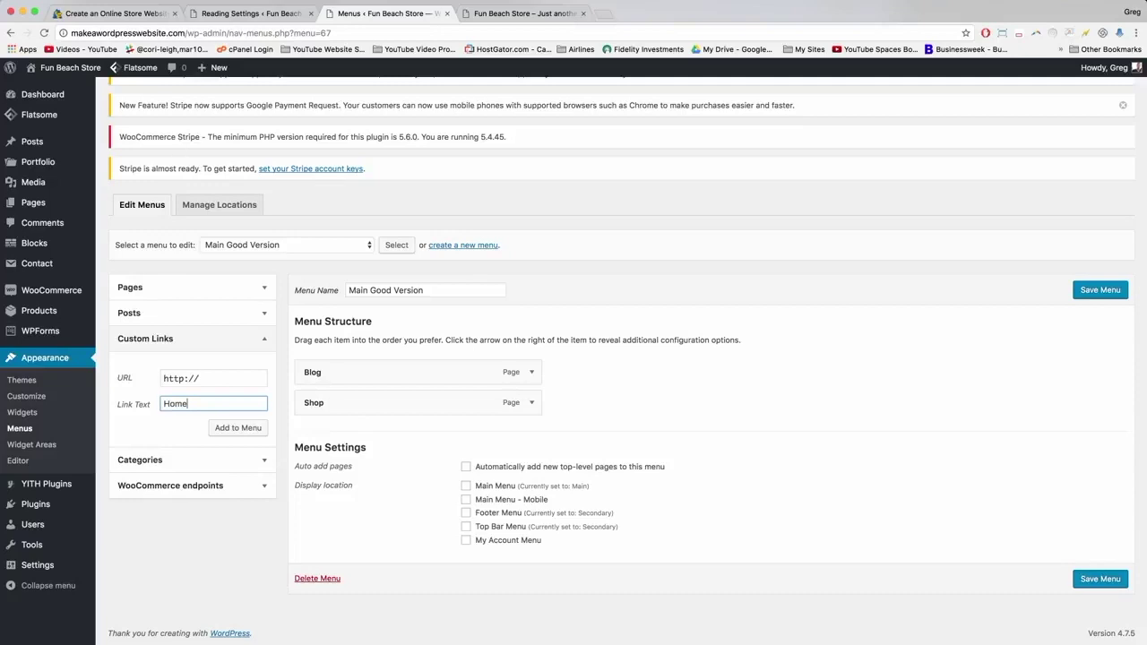
click(192, 378)
click(176, 379)
double_click(175, 379)
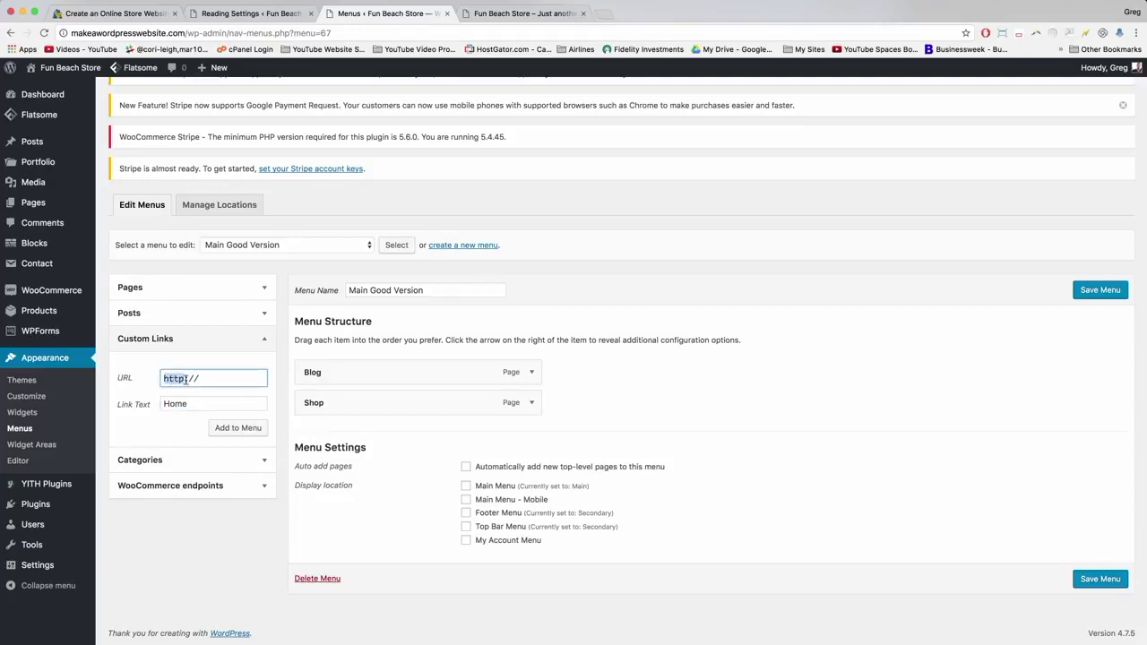
click(189, 379)
drag(216, 378, 161, 378)
key(BackSpace)
Step: Paste the storefront's homepage address as the URL and add the Home link
click(501, 12)
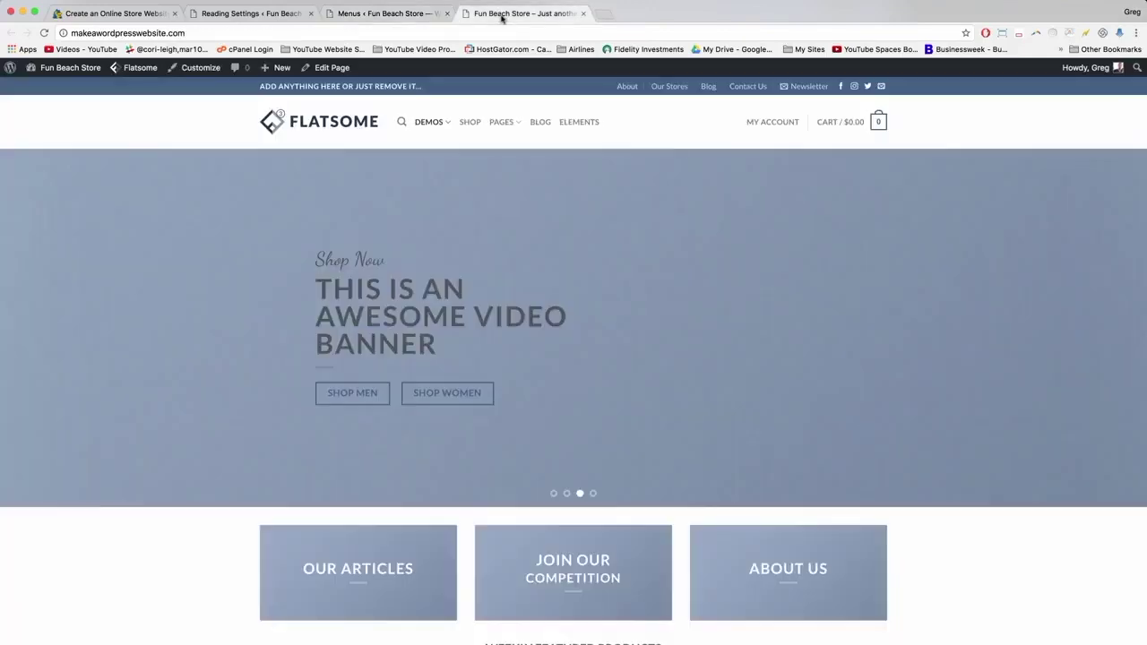
click(150, 33)
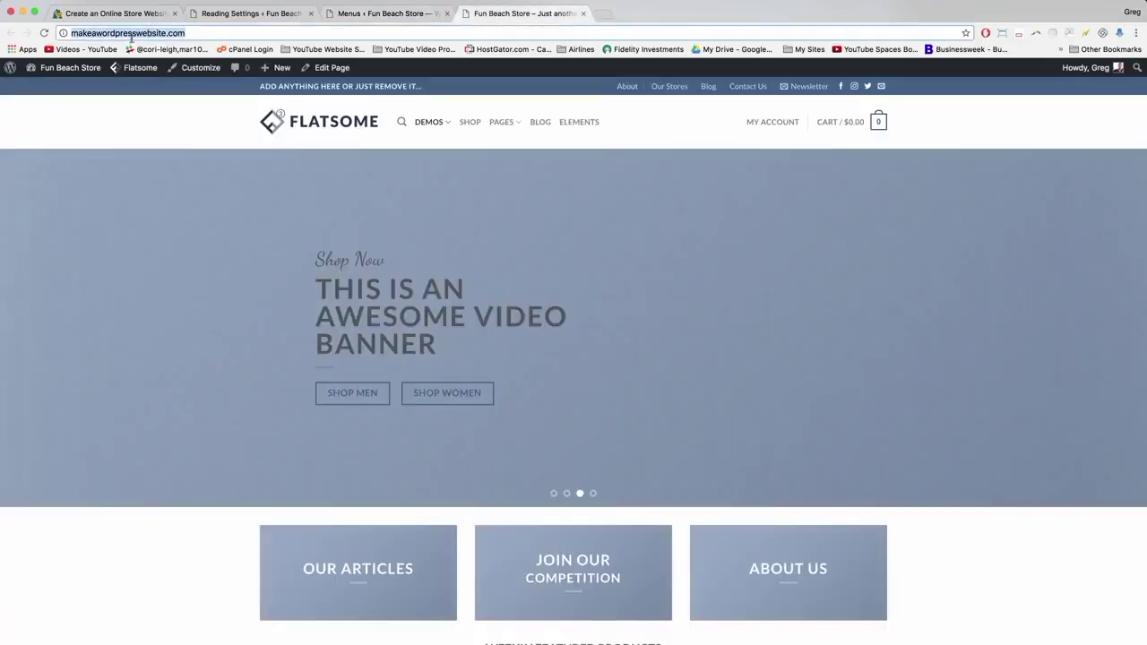
right_click(123, 32)
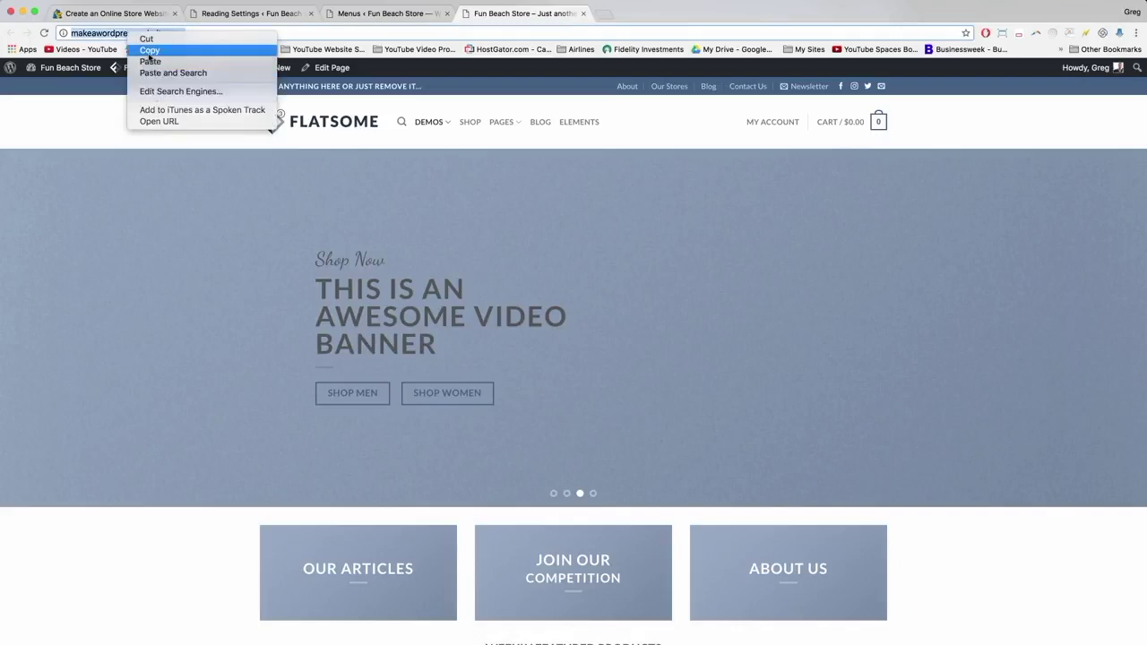
click(145, 46)
click(404, 14)
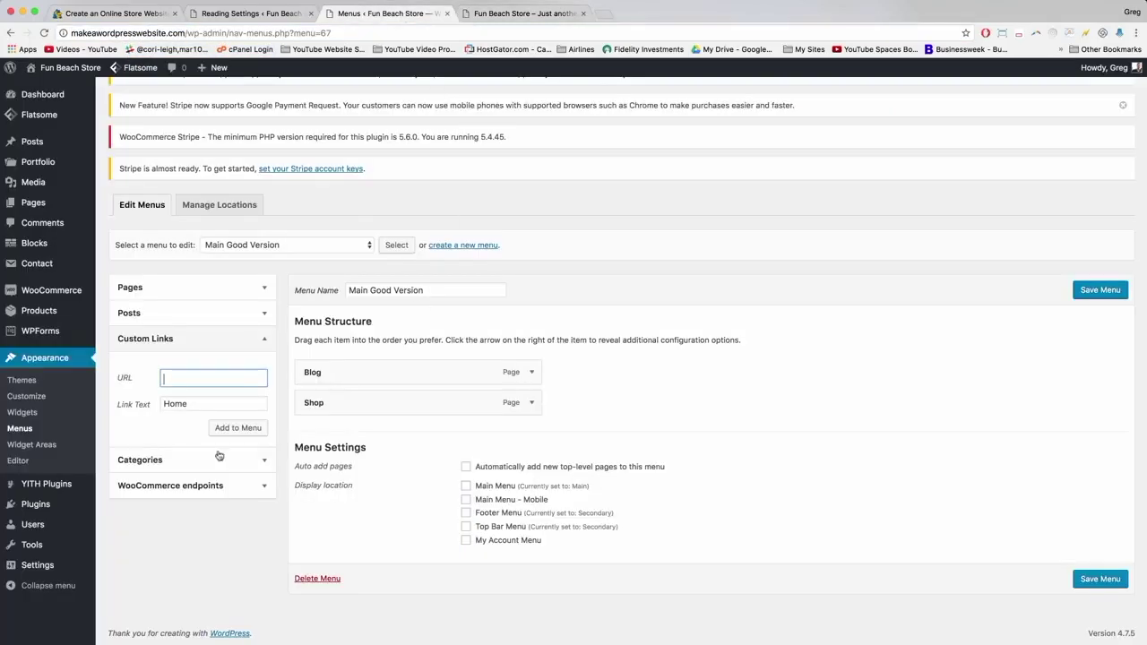
right_click(174, 372)
click(206, 433)
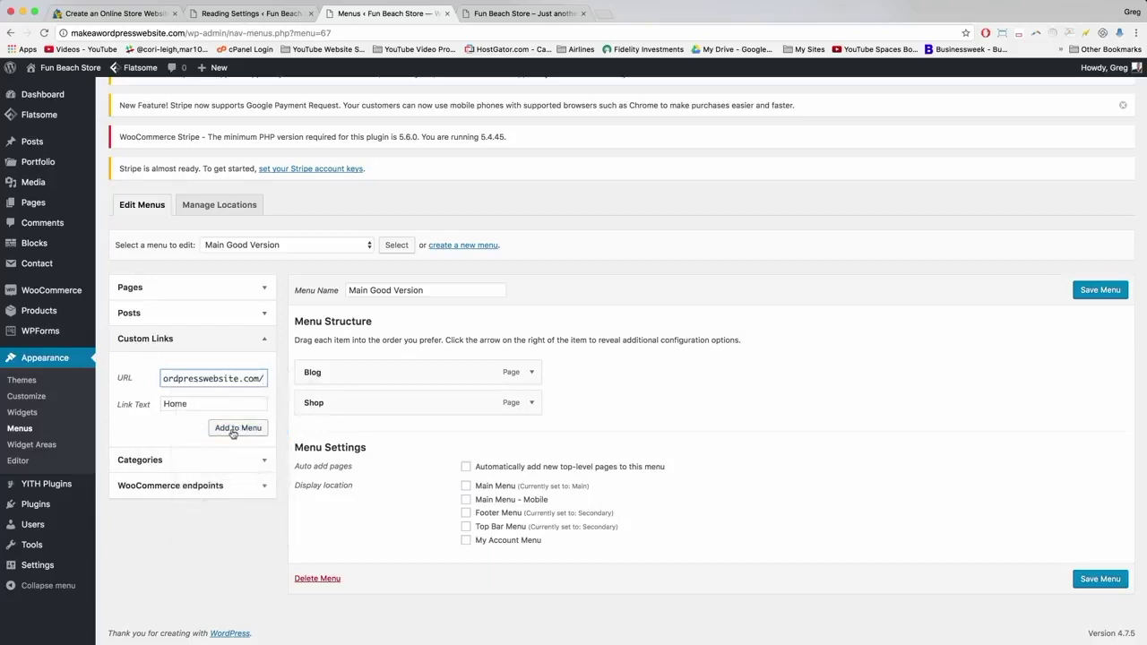
click(236, 428)
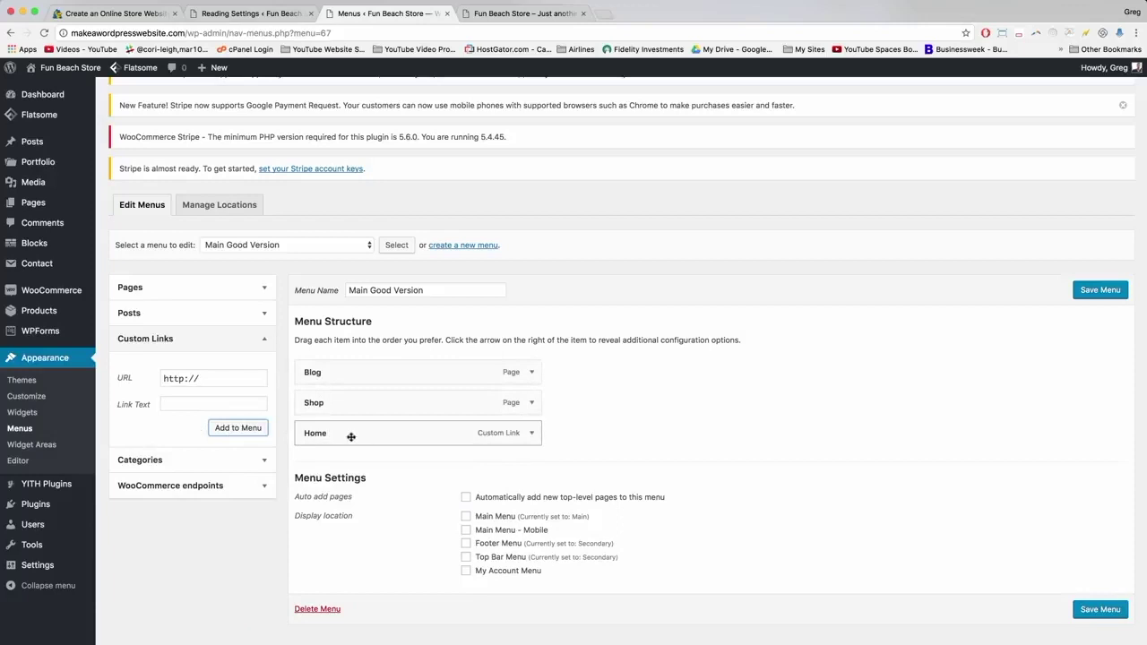
Step: Move Home to the top and relabel the Shop item as Our Products
mouse_move(351, 436)
mouse_down()
mouse_move(348, 364)
mouse_move(363, 432)
mouse_up()
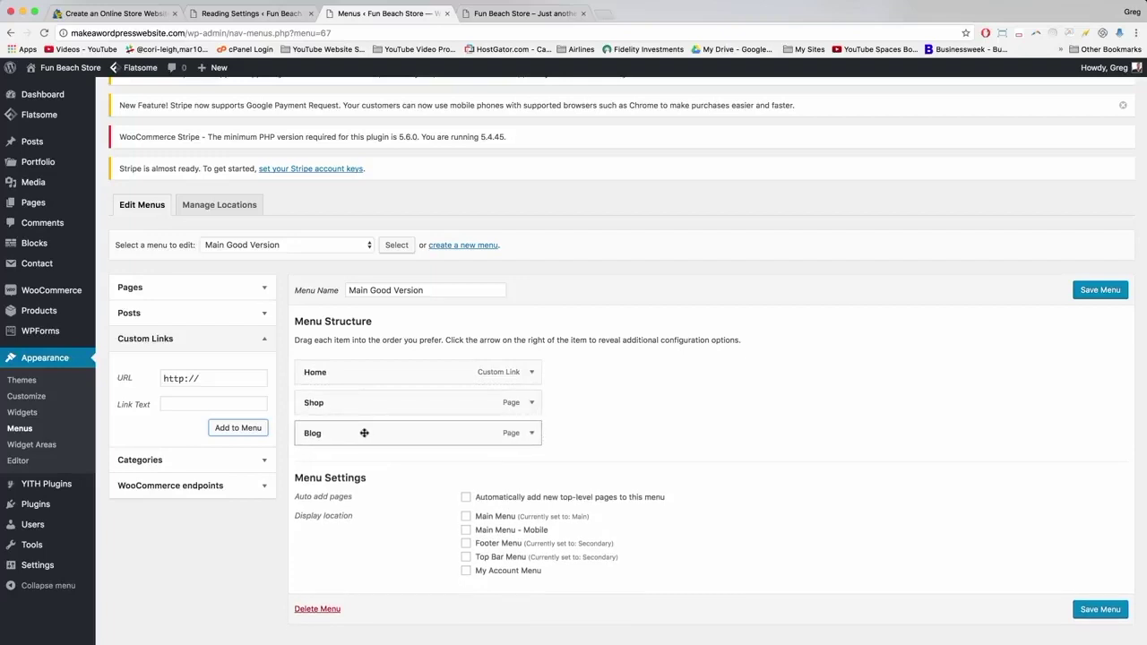
click(533, 405)
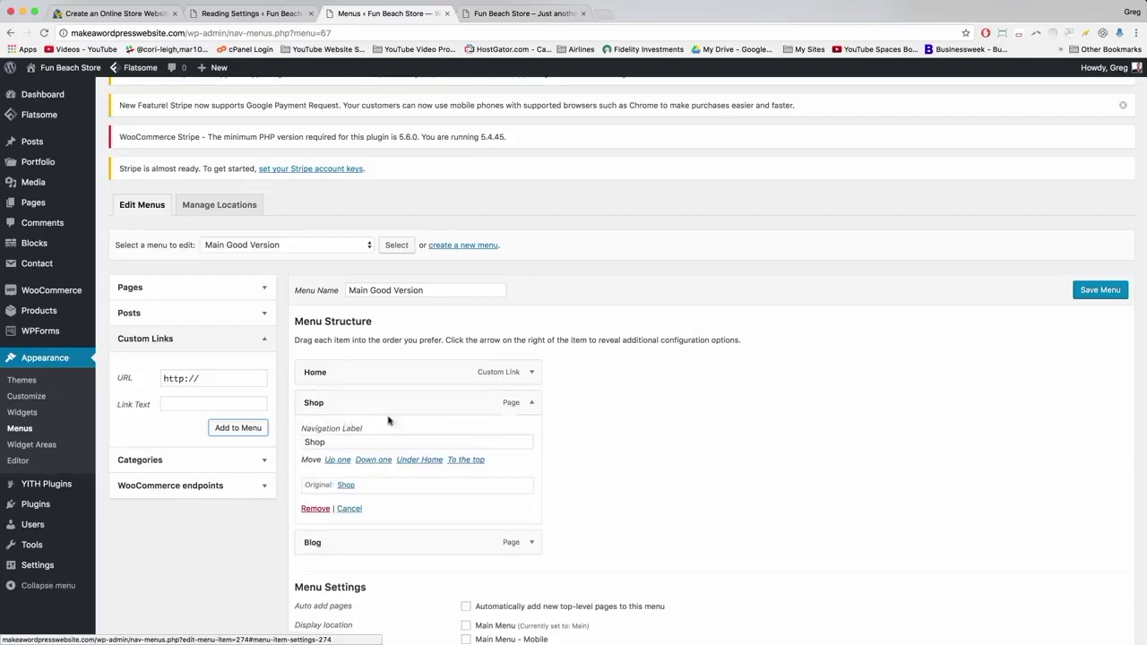
double_click(337, 437)
text(Our)
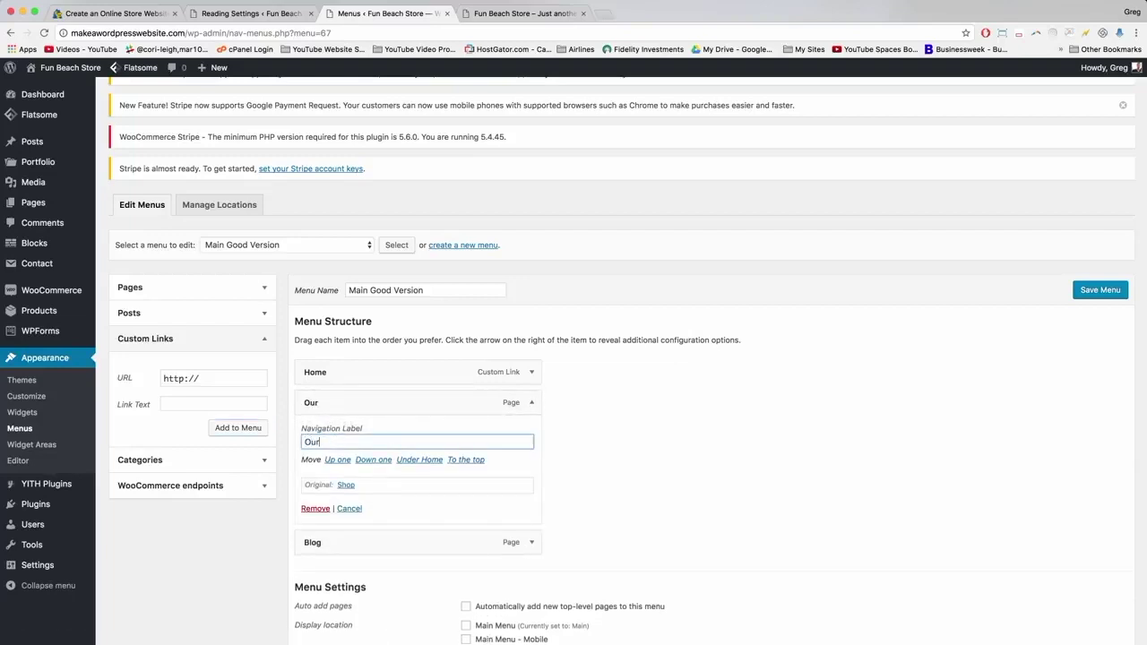
text( Products)
click(533, 403)
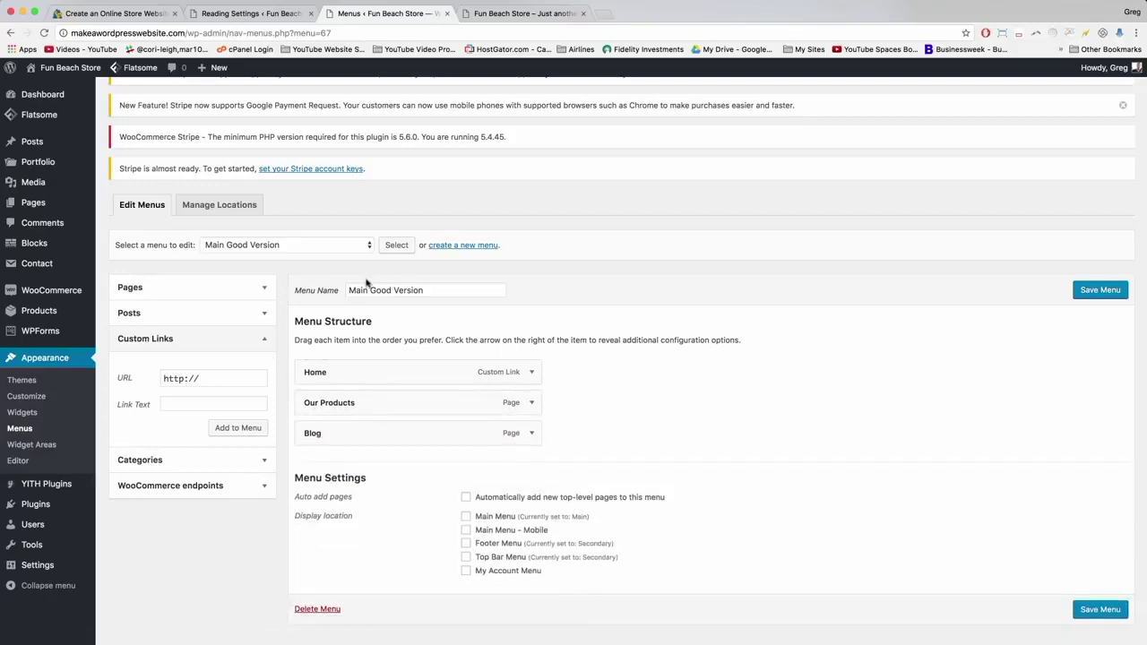
Step: Clear the leftover Deals text from the custom link field and save the menu
click(170, 402)
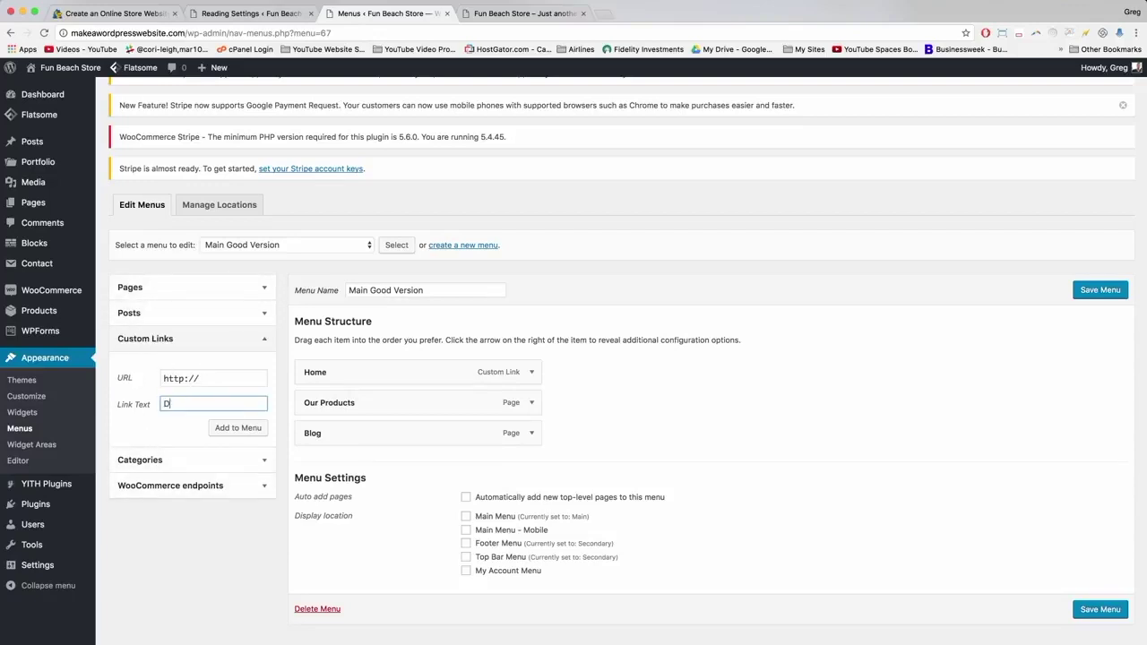
double_click(188, 403)
key(BackSpace)
click(364, 442)
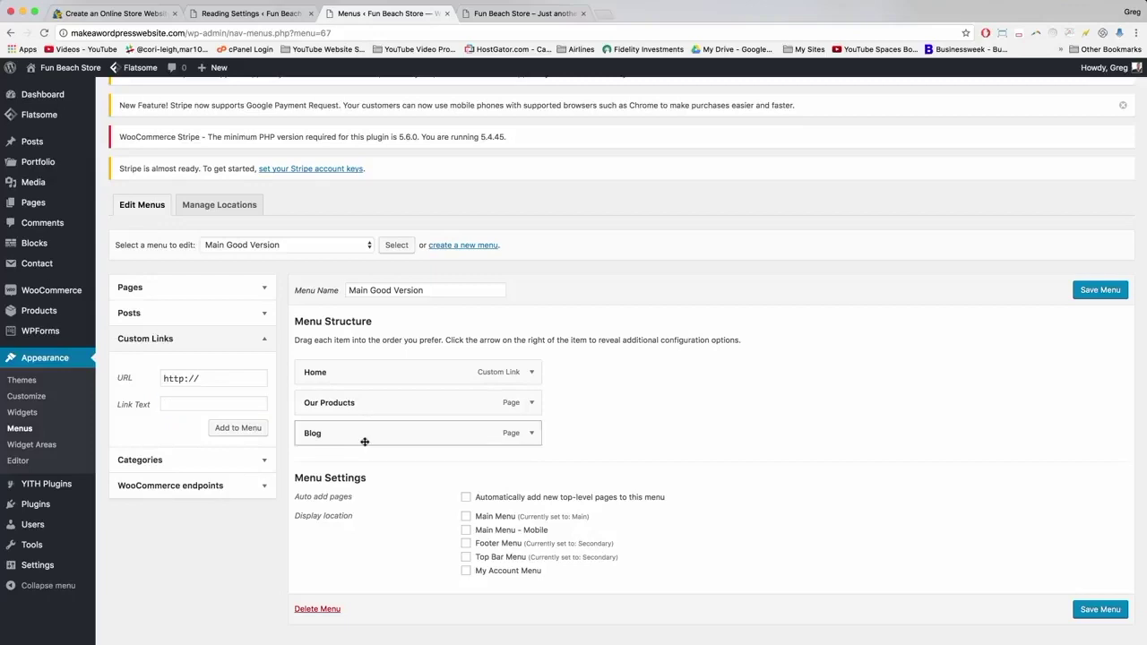
mouse_move(25, 201)
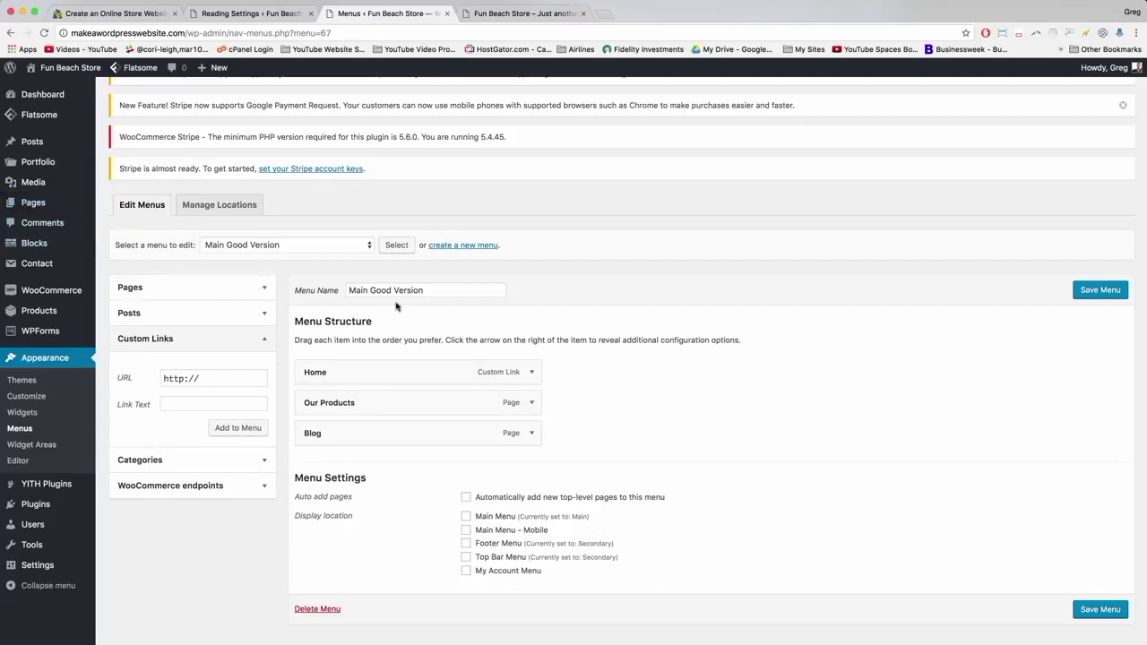
click(1090, 297)
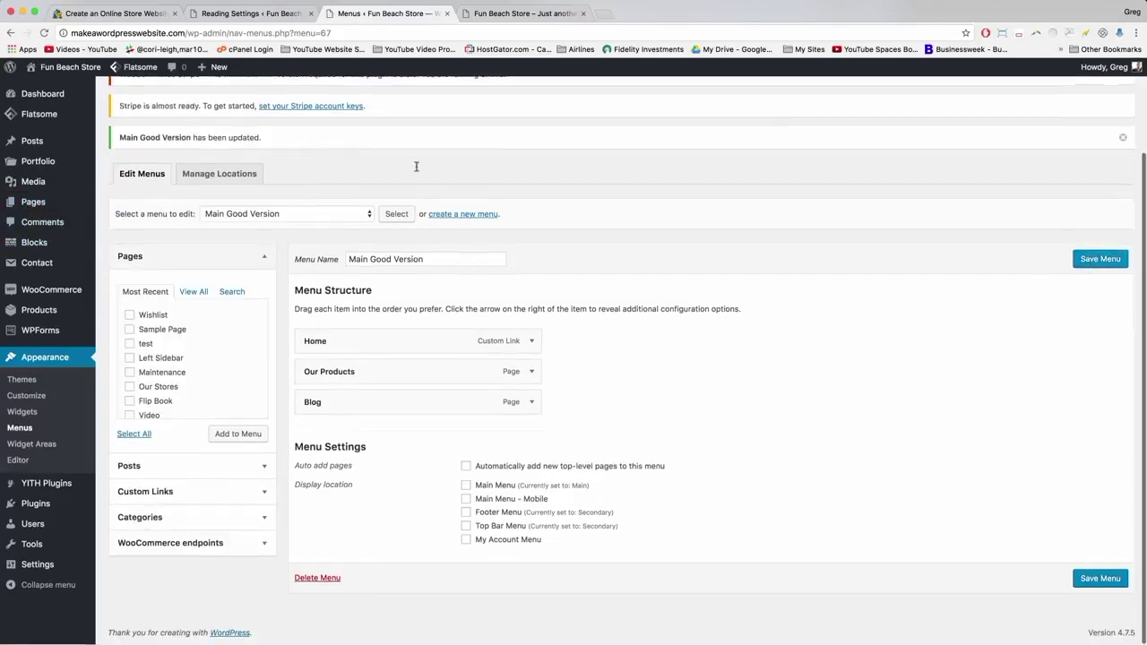
Step: Publish an empty page titled Deals, then return to Appearance > Menus
click(39, 208)
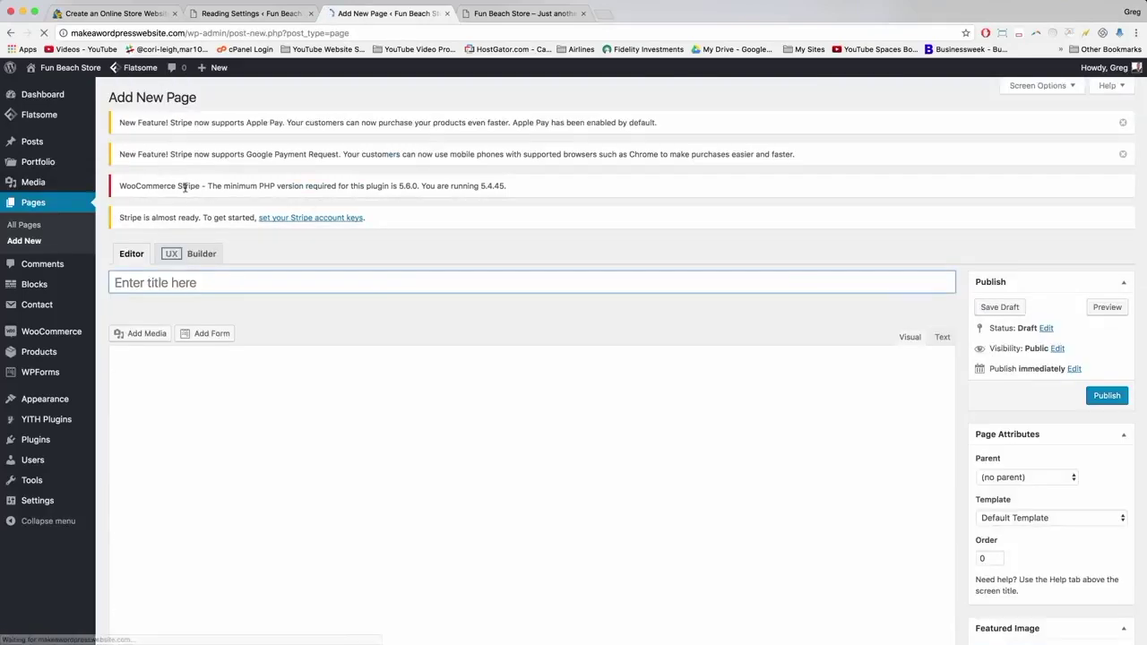
scroll(335, 188, down, 2)
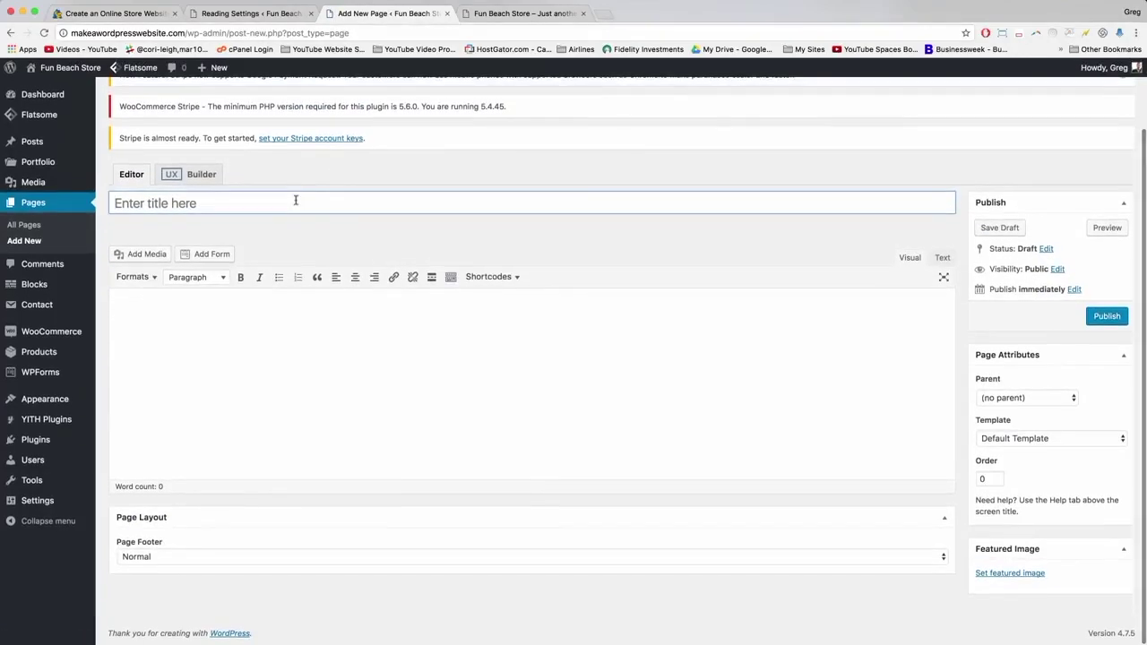
text(Deals)
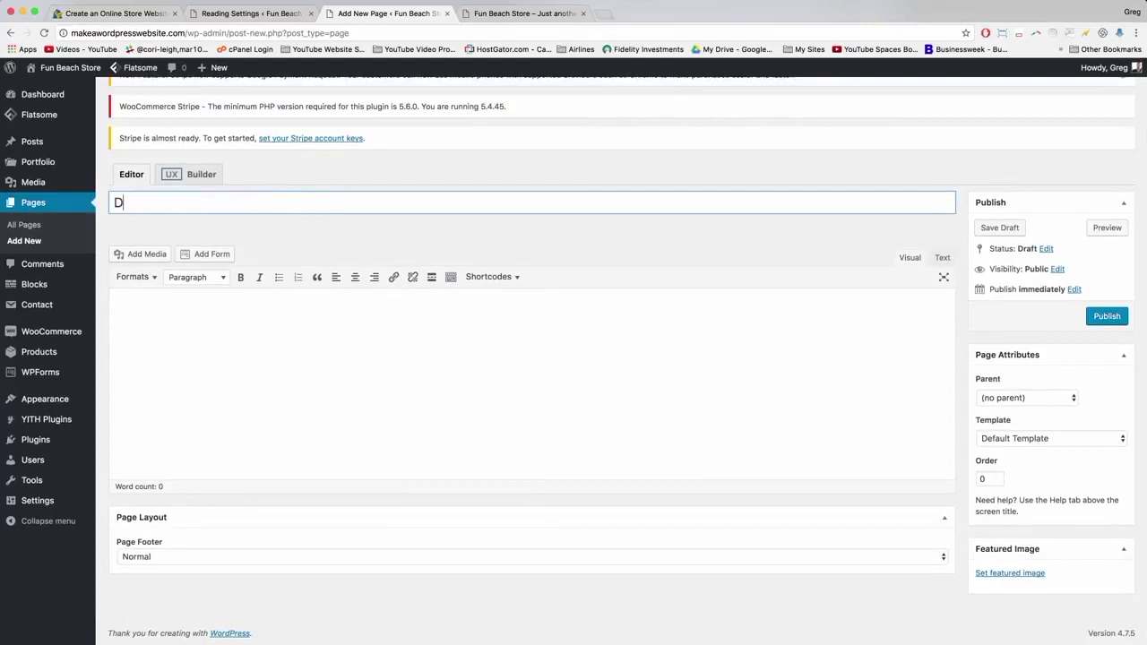
click(331, 325)
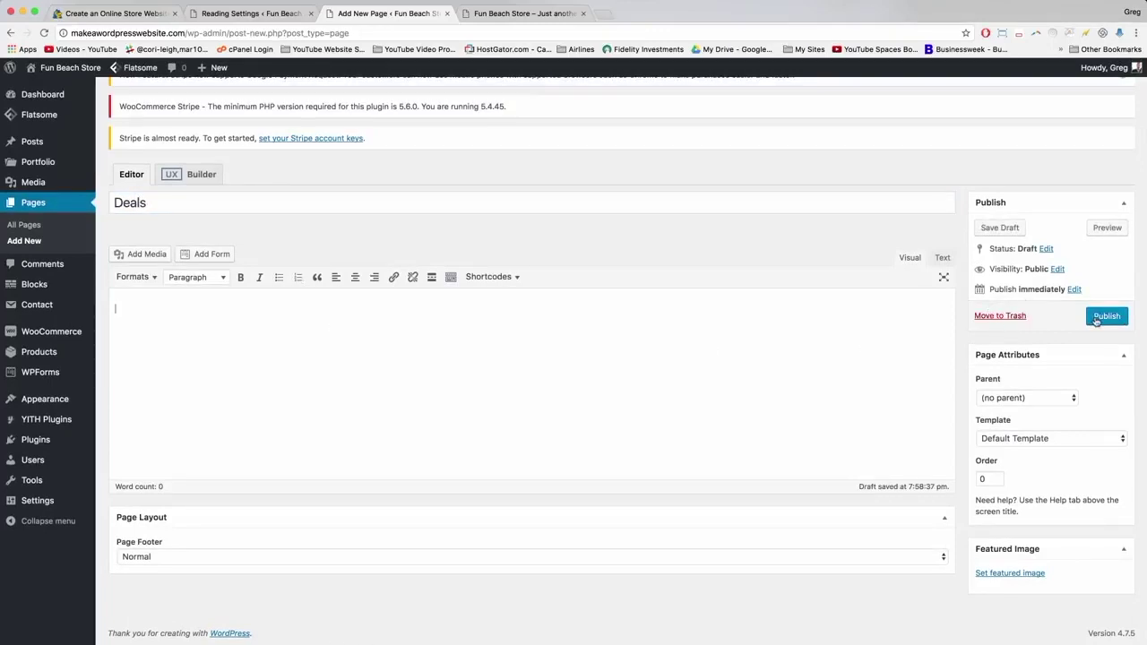
click(1096, 319)
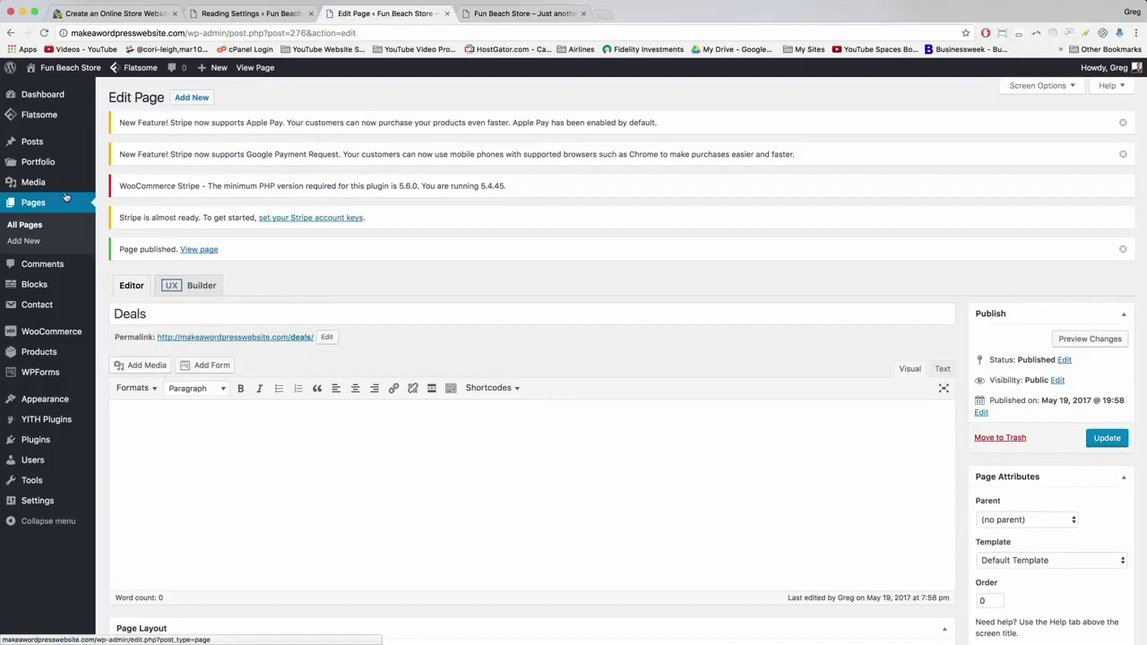
mouse_move(47, 401)
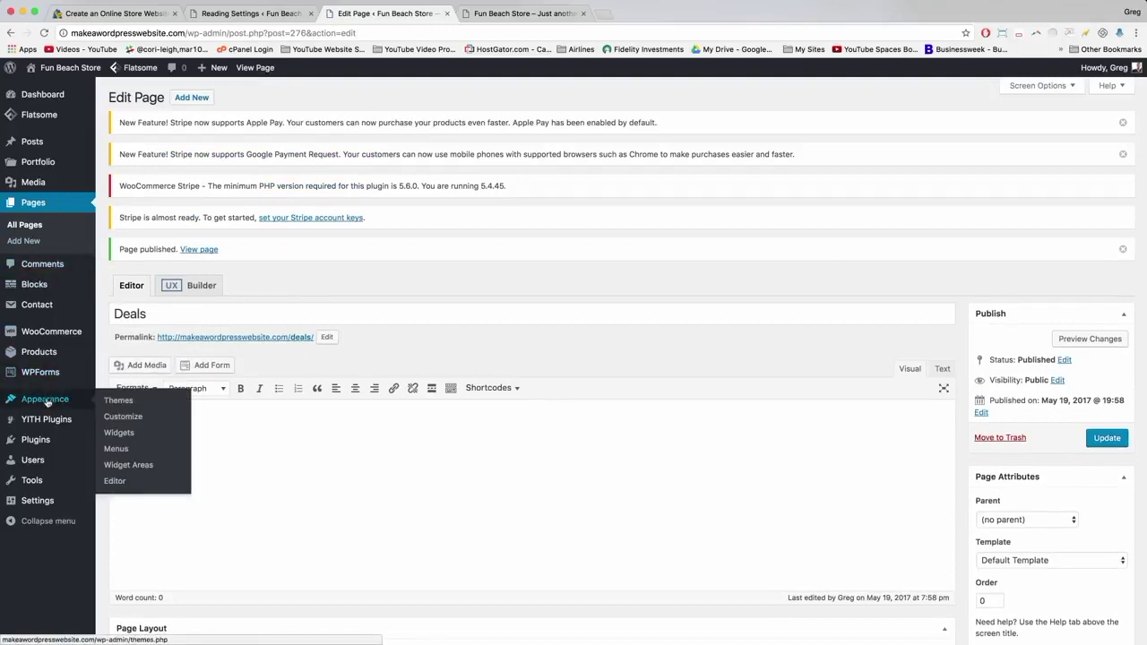
click(129, 450)
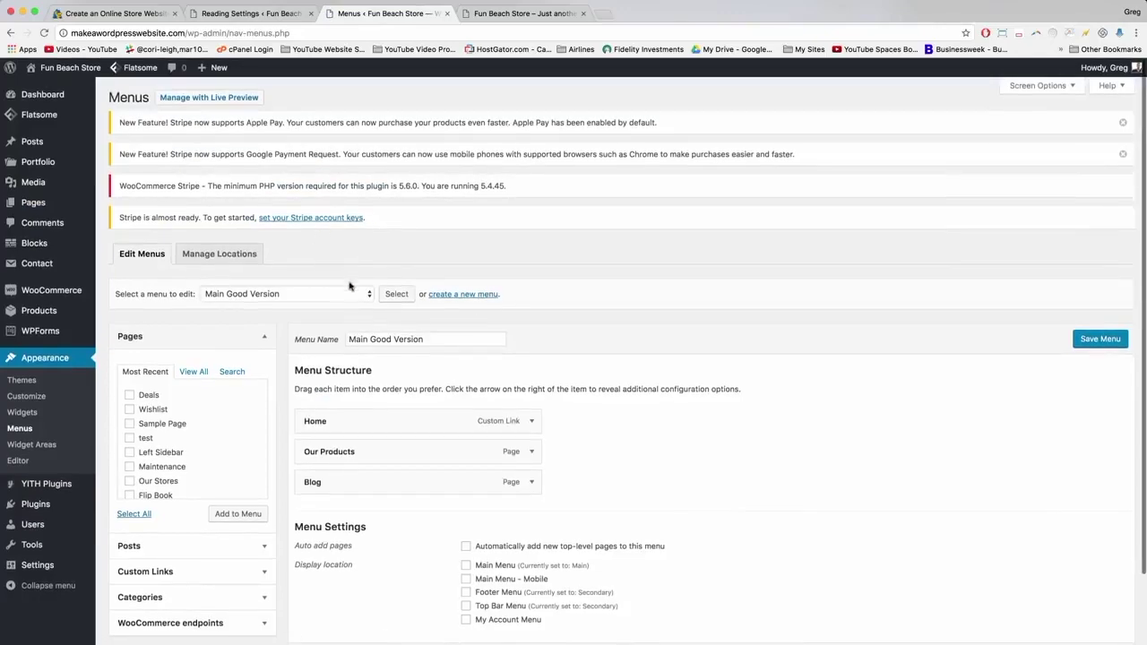
Step: Add the Deals page to Main Good Version, placed between Our Products and Blog
scroll(349, 287, down, 2)
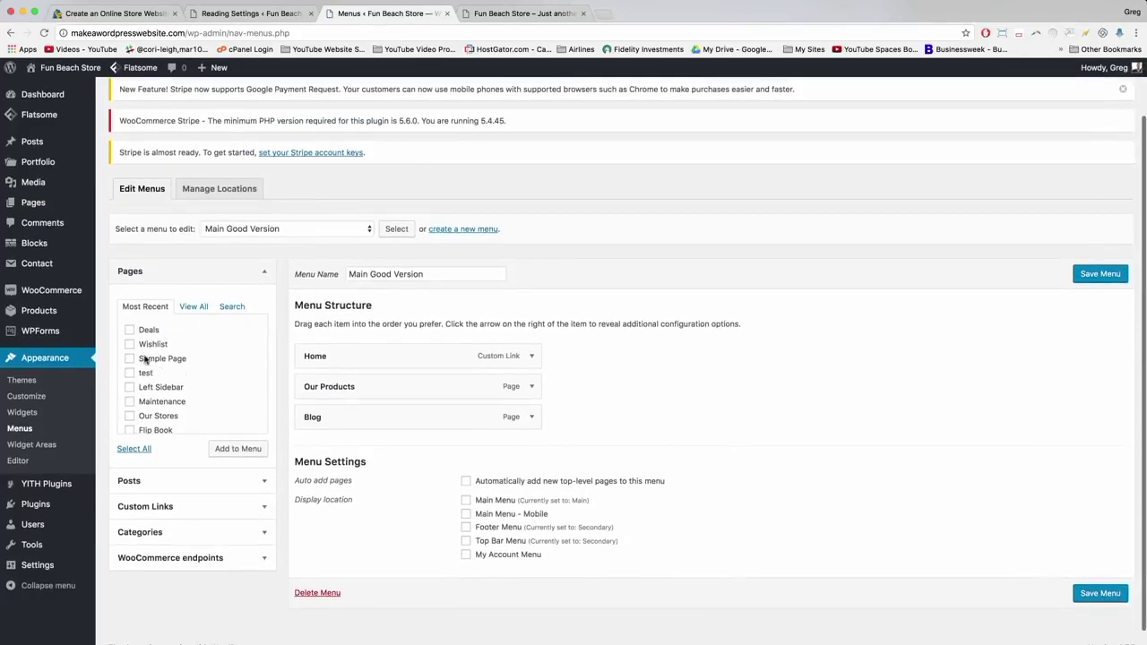
click(129, 330)
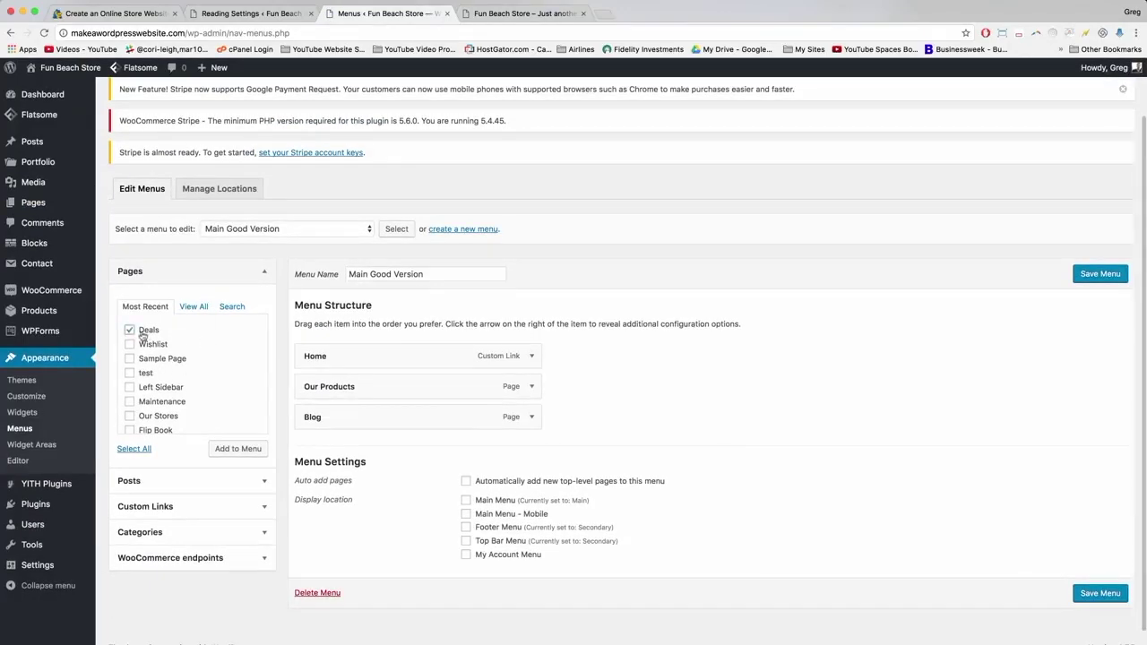
click(238, 448)
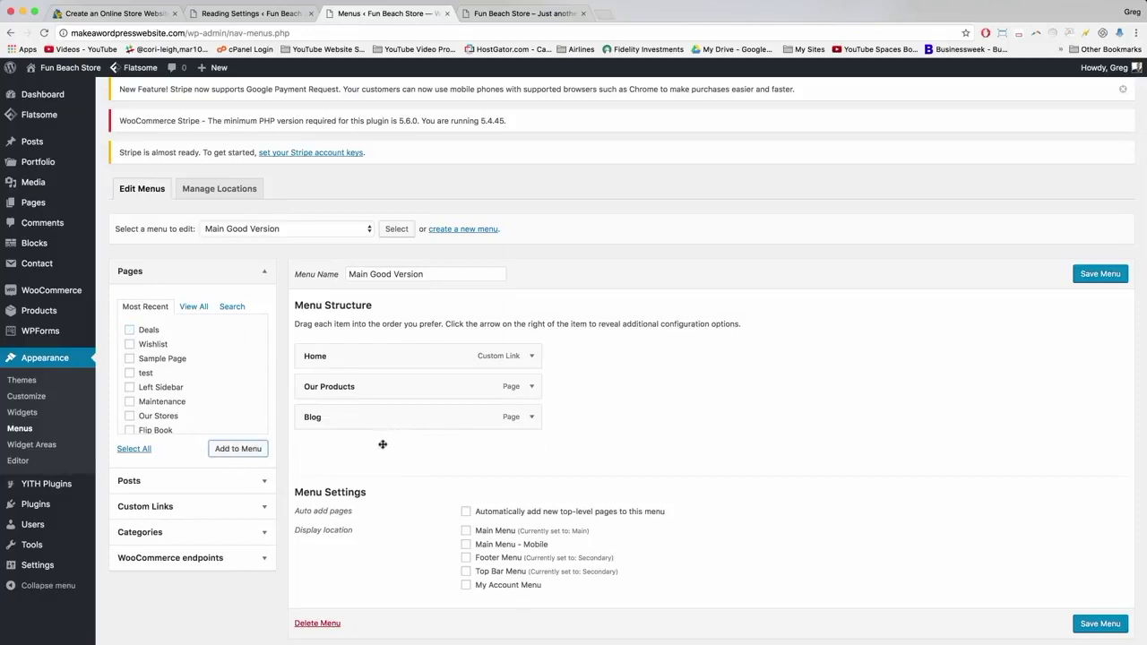
drag(403, 450, 398, 420)
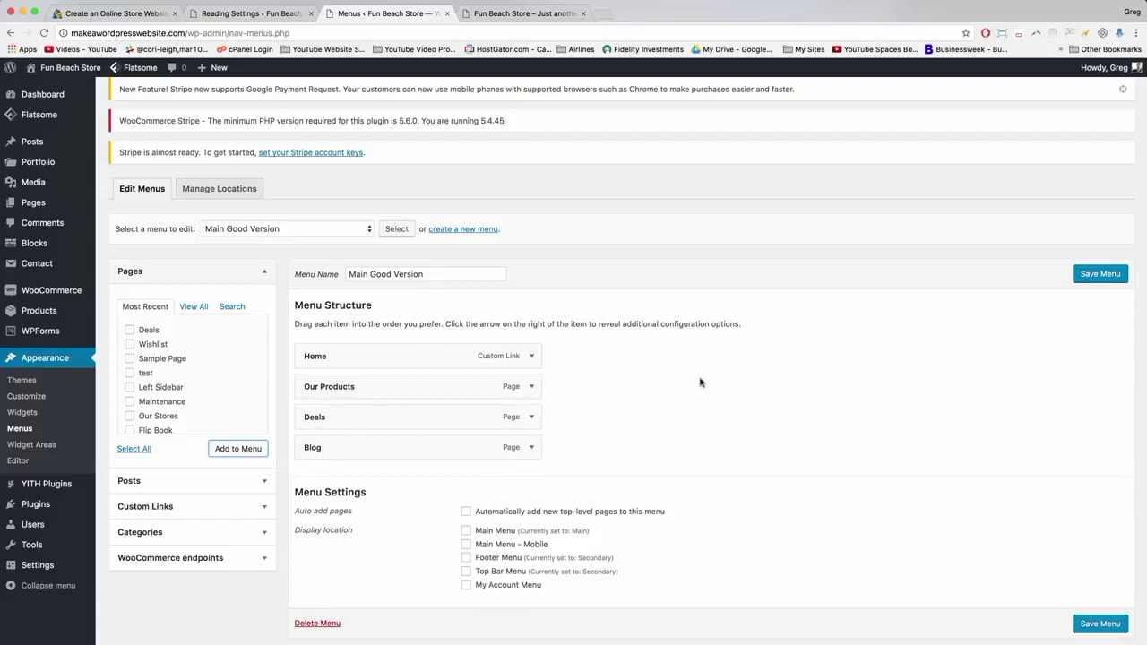
scroll(601, 315, down, 2)
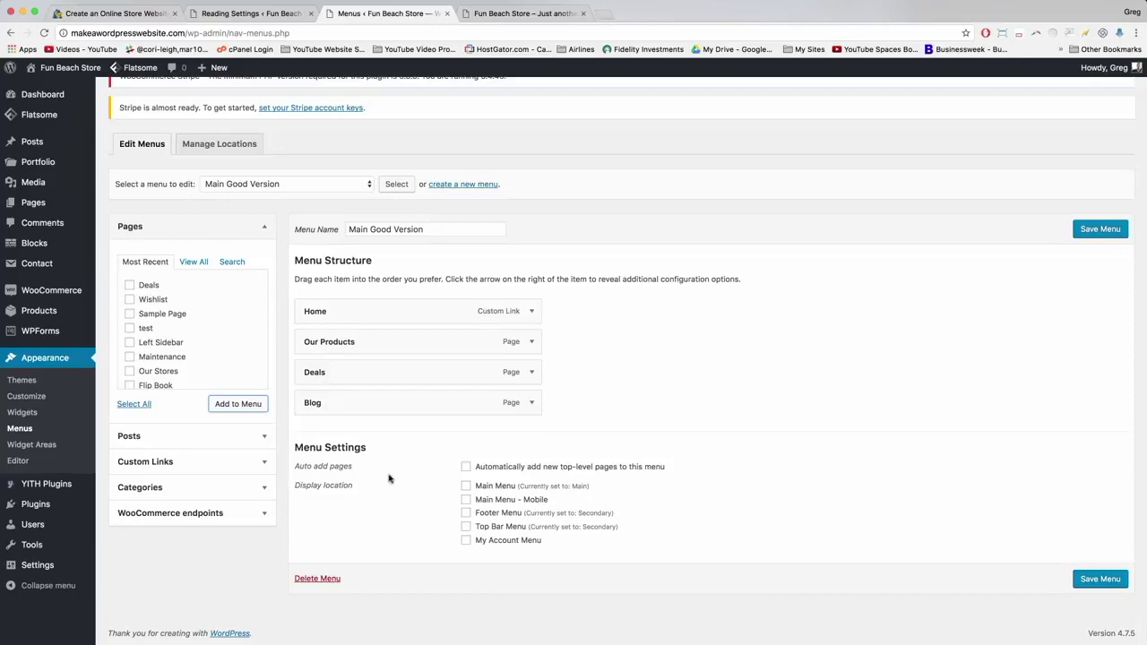
Step: Assign Main Good Version to the Main Menu location and save it
click(466, 485)
click(507, 12)
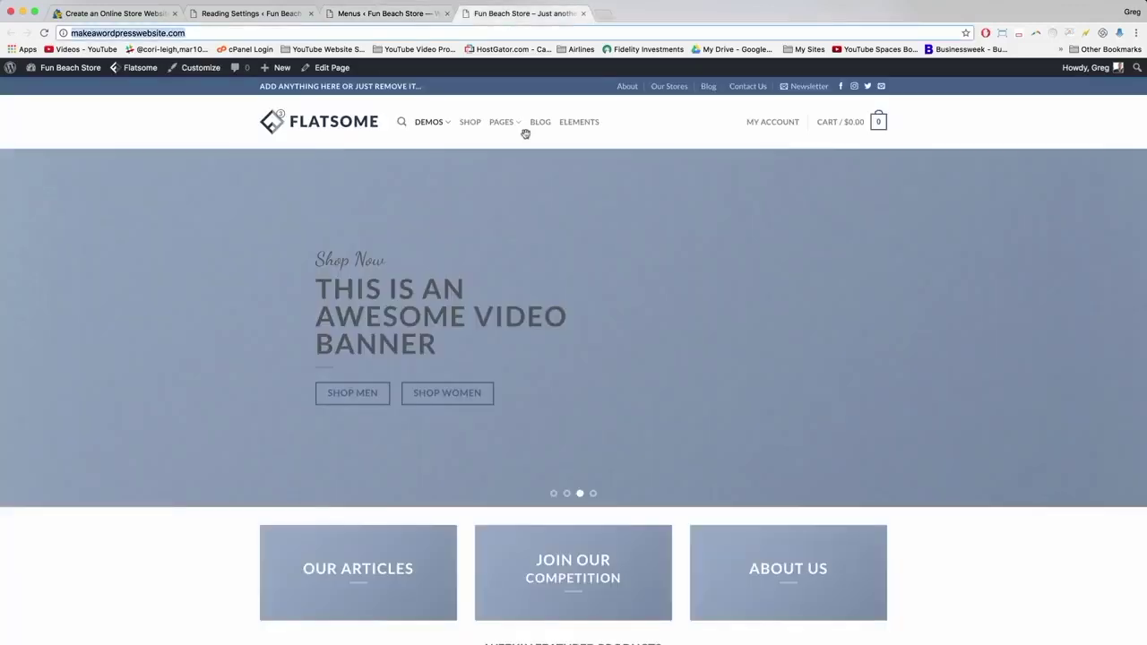
click(389, 13)
click(275, 186)
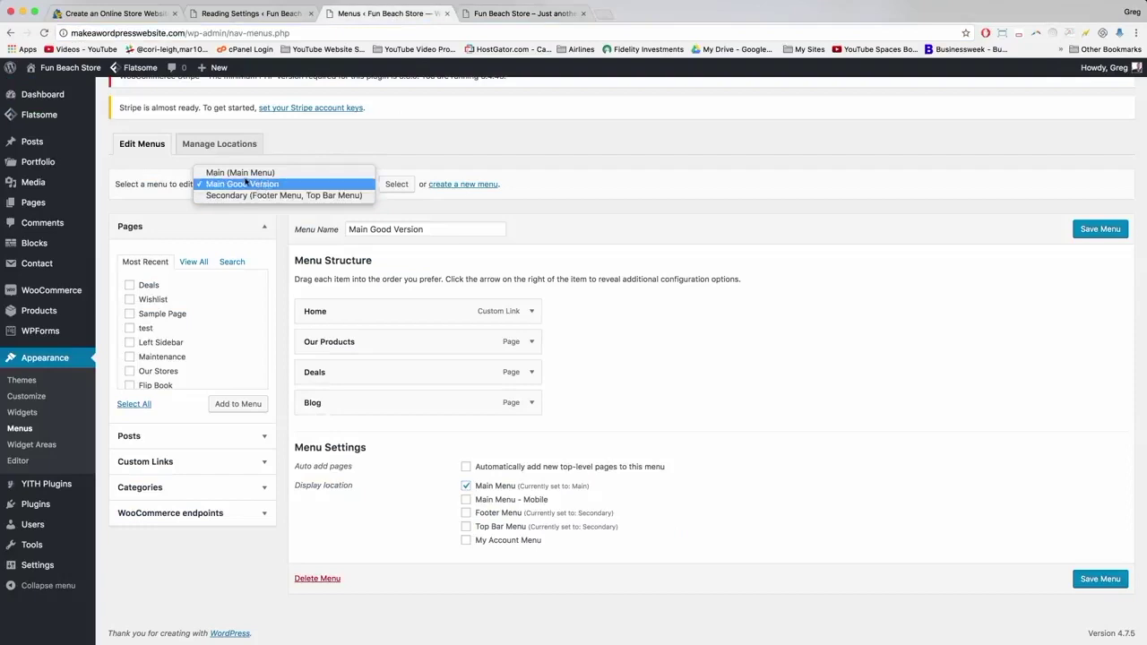
click(240, 183)
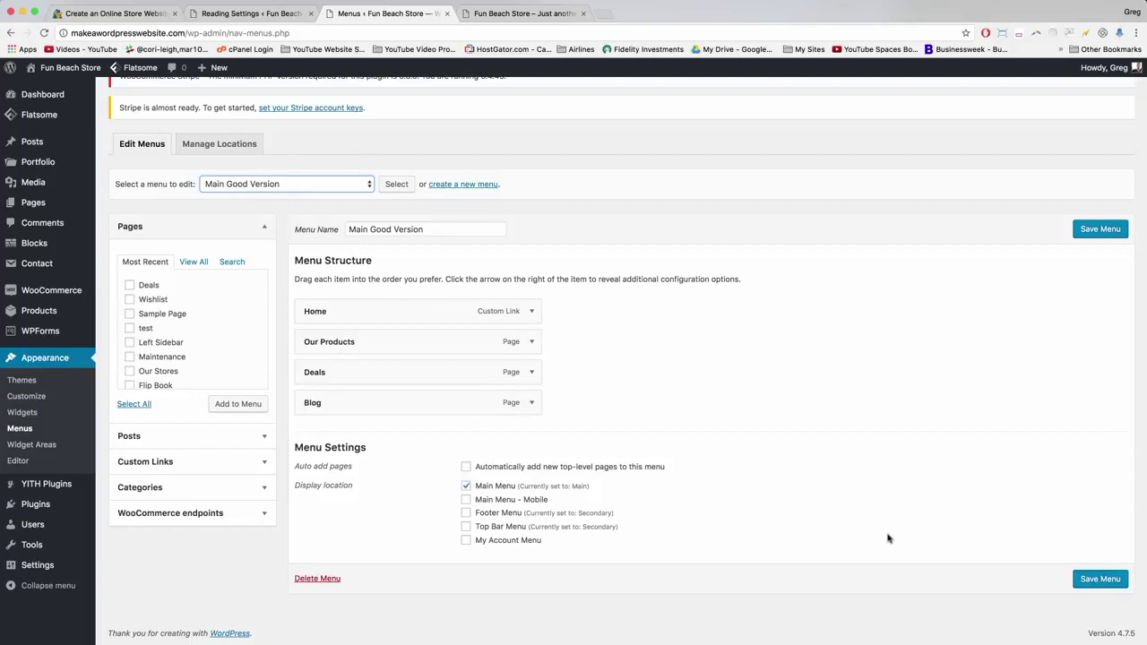
click(1109, 578)
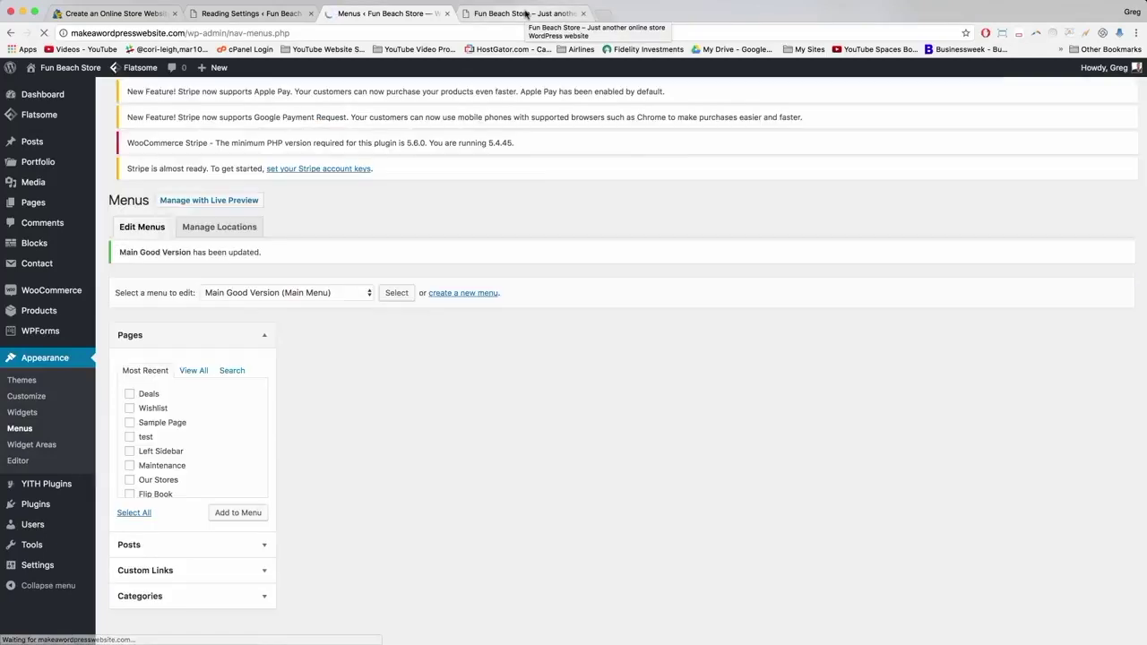
Step: Reload the storefront to confirm the header shows Home, Our Products, Deals, Blog
click(519, 13)
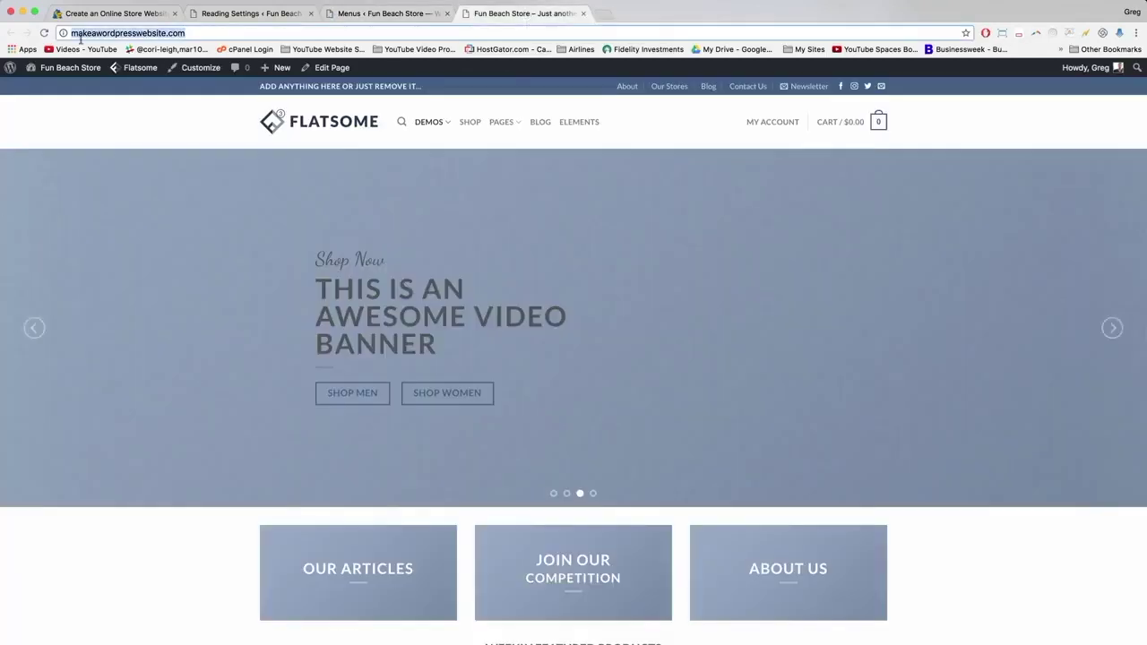
click(43, 33)
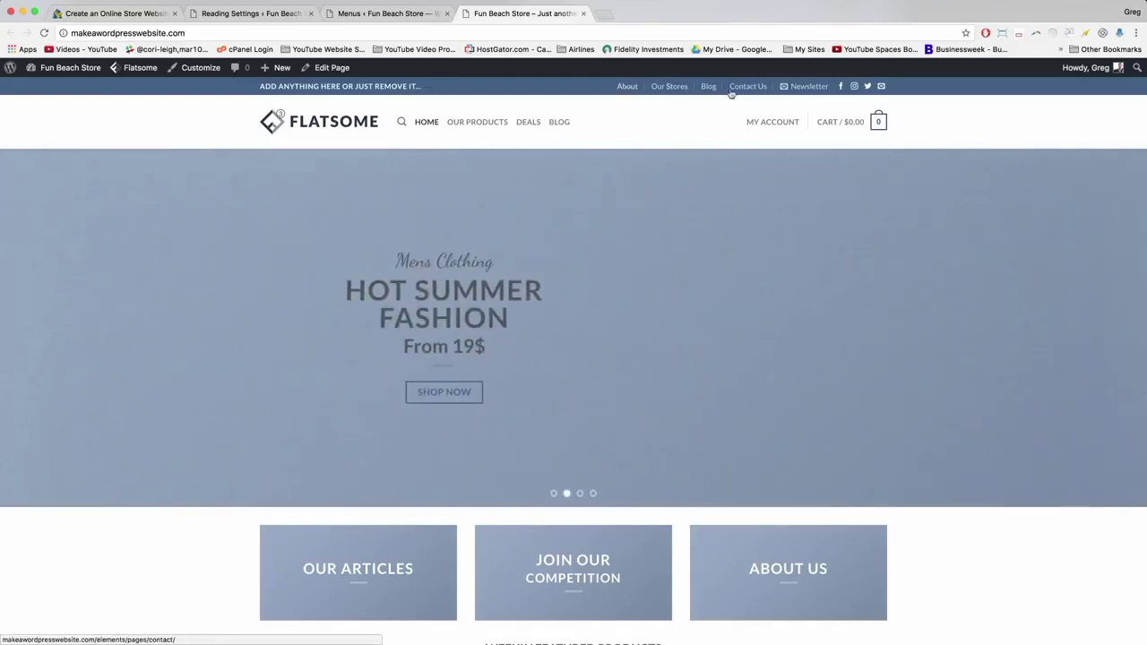
click(378, 14)
click(336, 326)
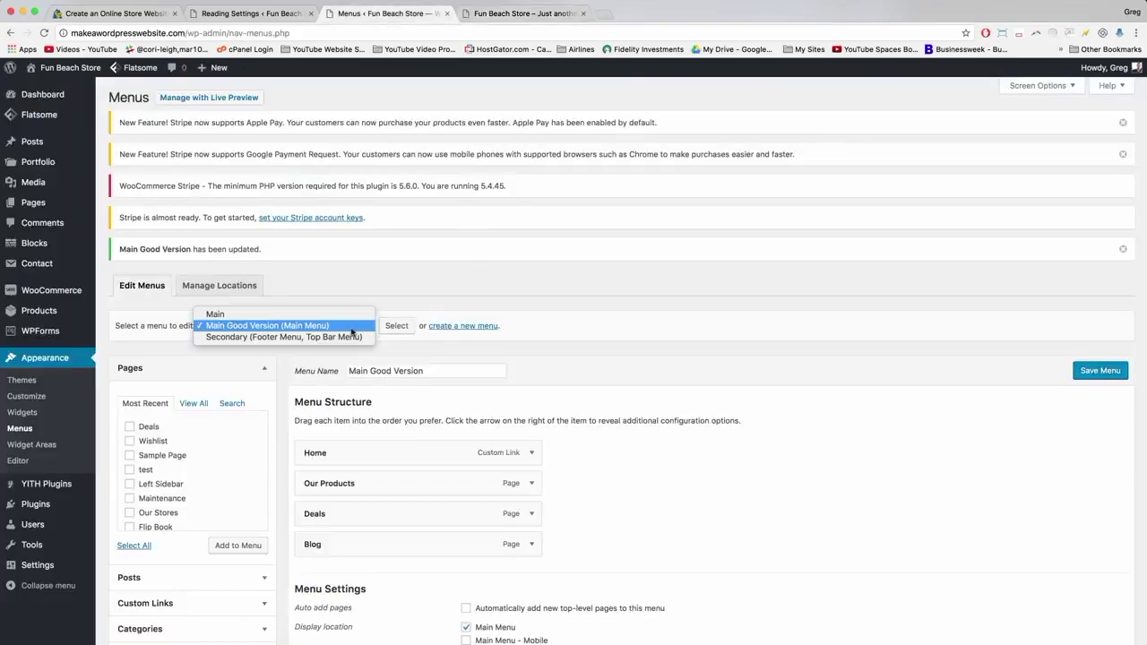
Step: Load the Secondary menu and remove its Blog item
click(333, 338)
click(390, 328)
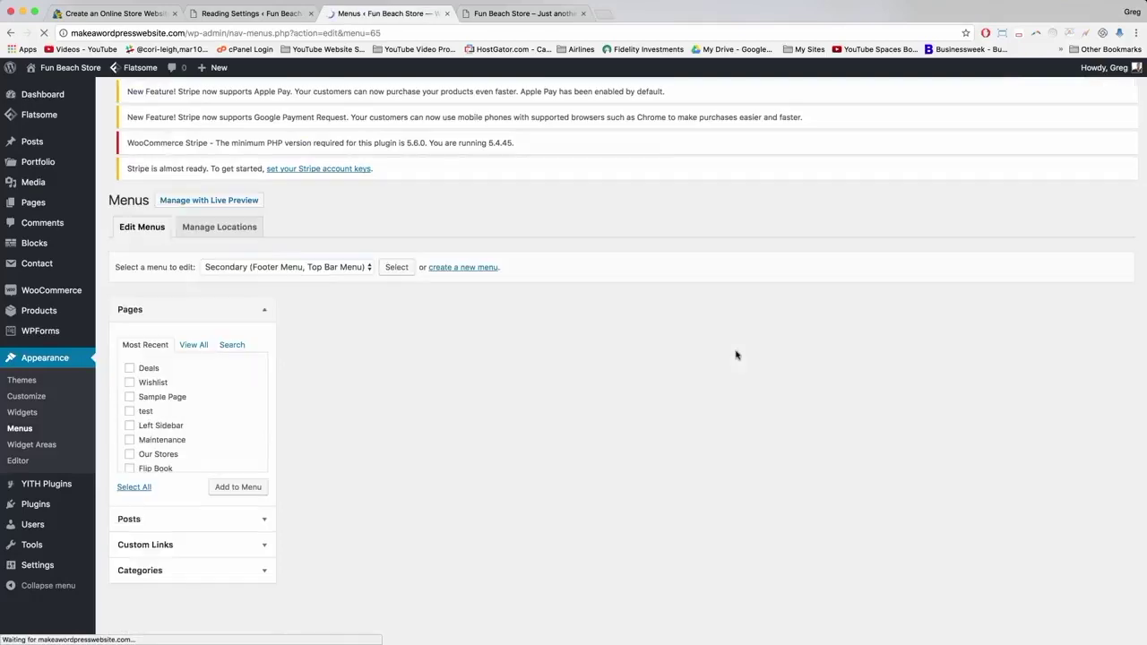
scroll(736, 353, down, 3)
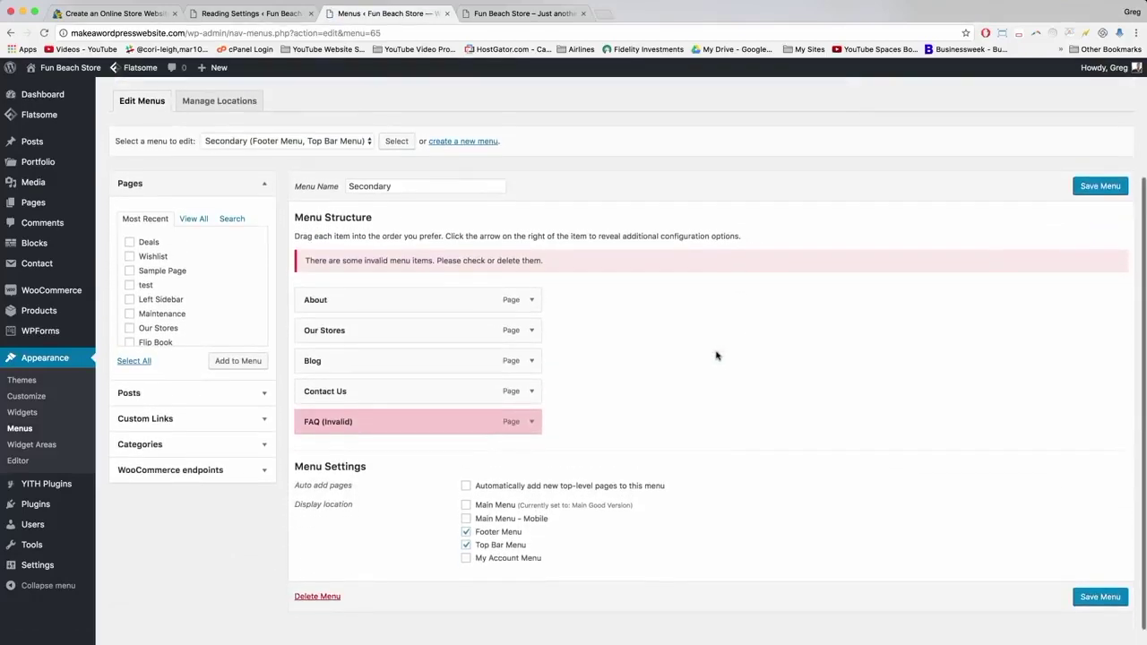
click(529, 362)
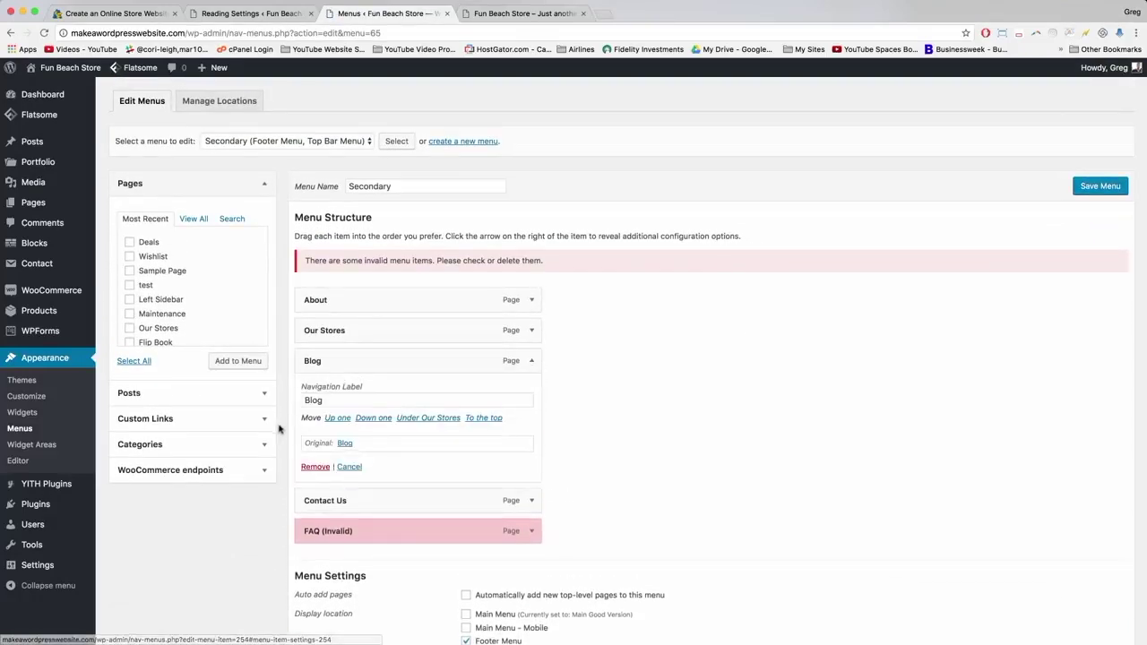
click(316, 467)
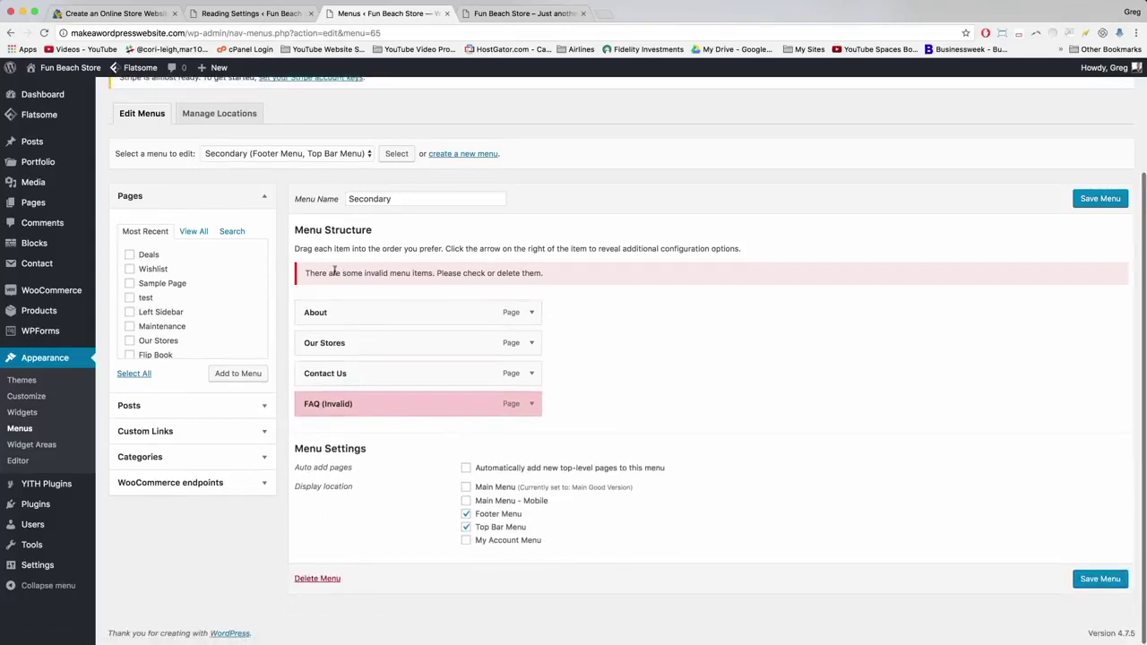
Step: Relabel Contact Us as Contact and save the Secondary menu
click(528, 374)
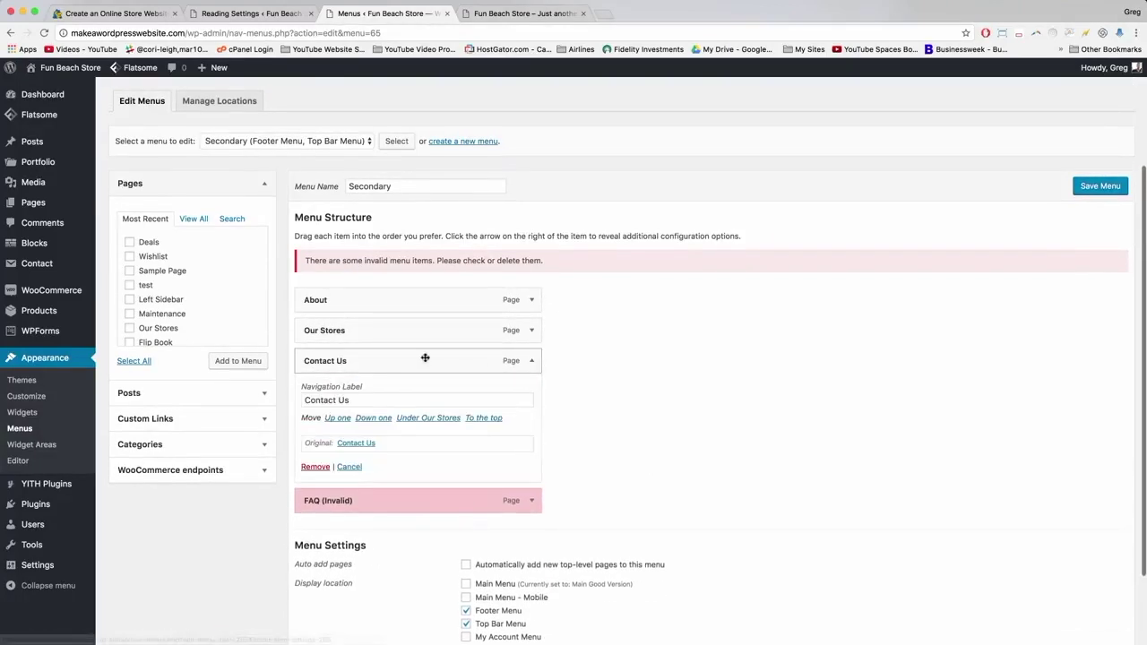
click(340, 402)
key(BackSpace)
key(BackSpace)
key(BackSpace)
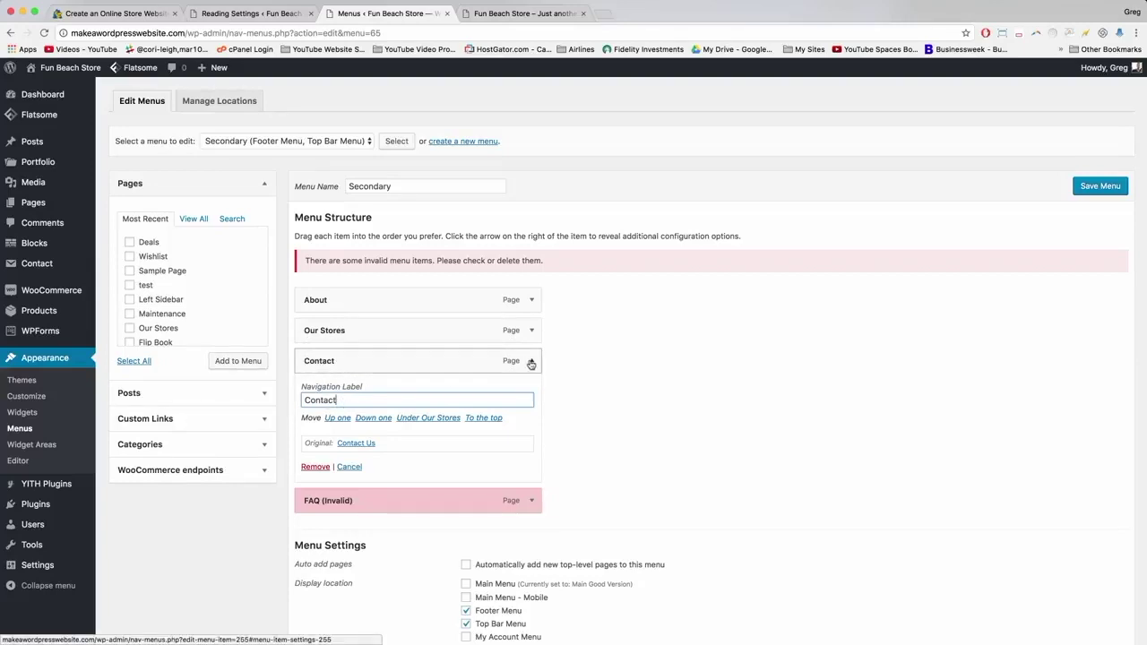
double_click(318, 401)
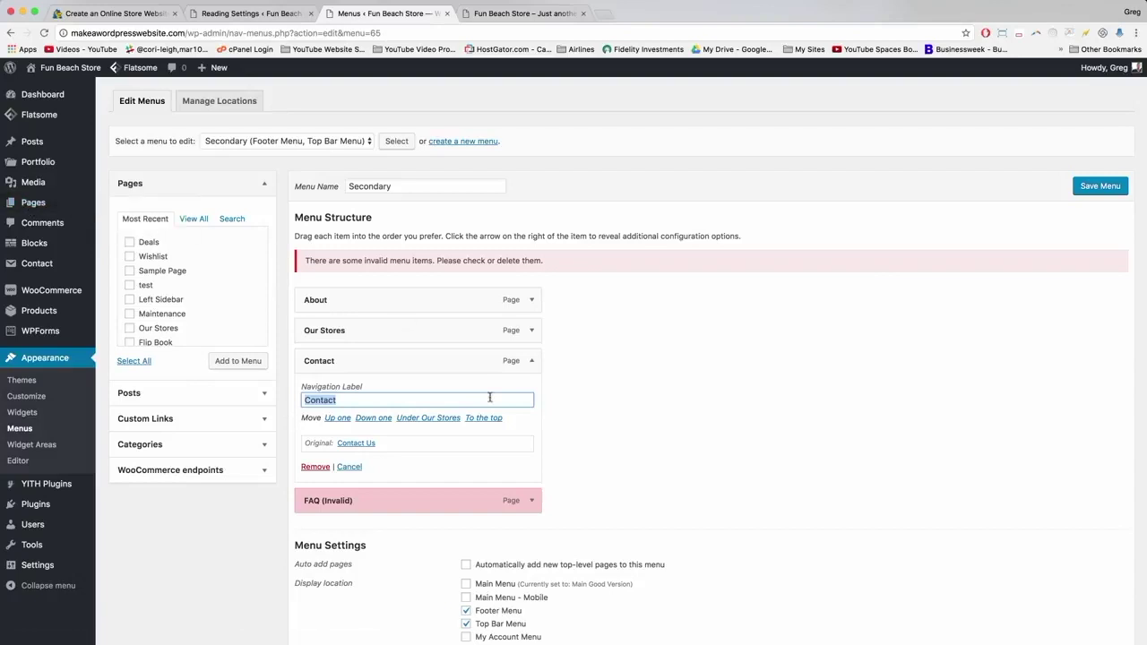
click(530, 363)
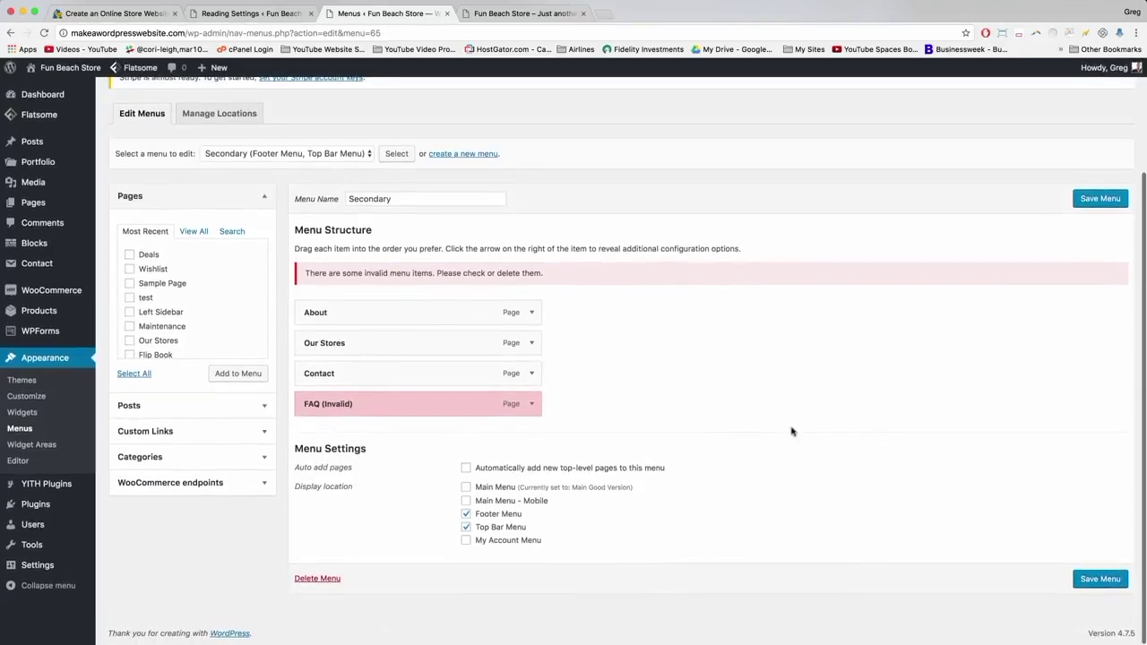
click(1089, 579)
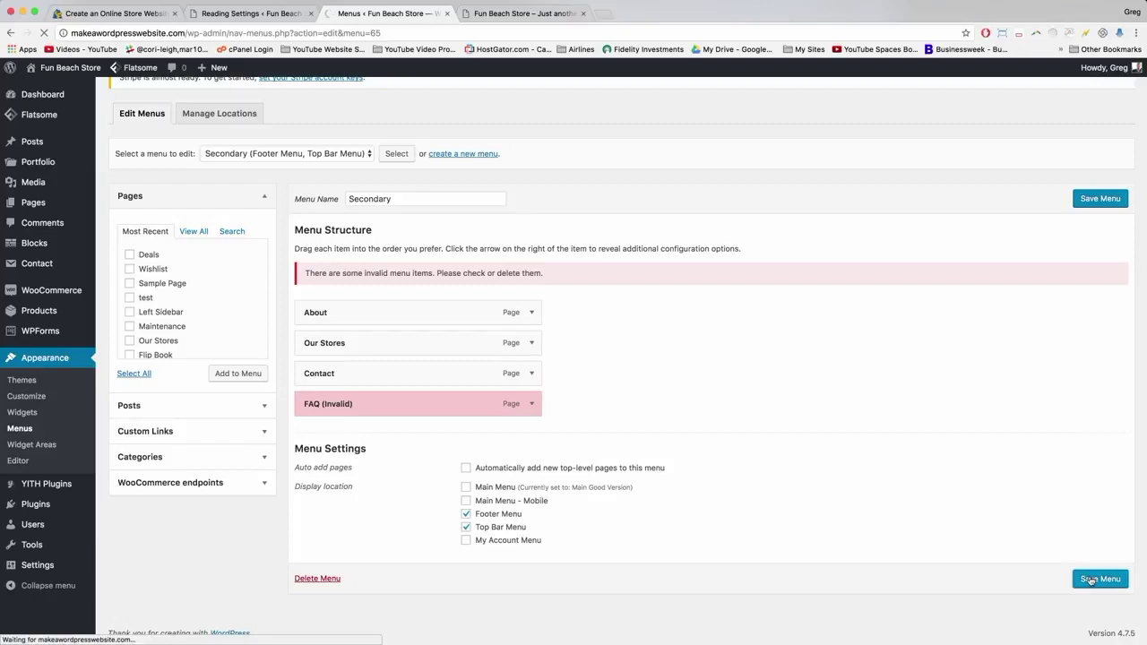
Step: Reload the storefront to confirm its top bar reads About, Our Stores and Contact, then return to Menus
click(524, 13)
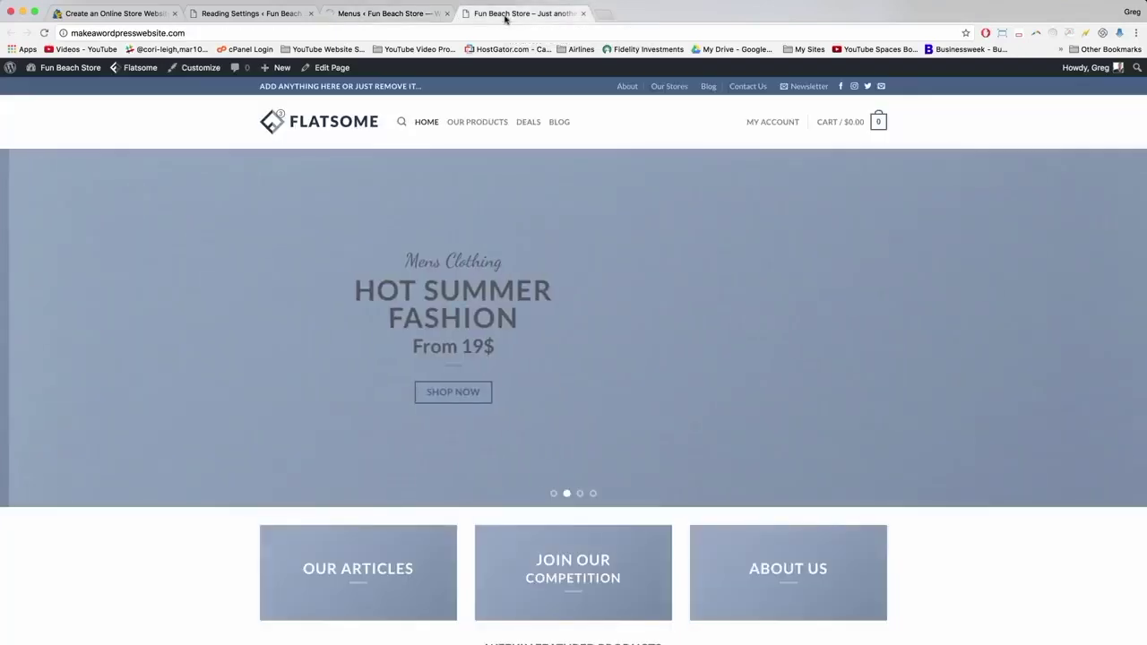
click(440, 36)
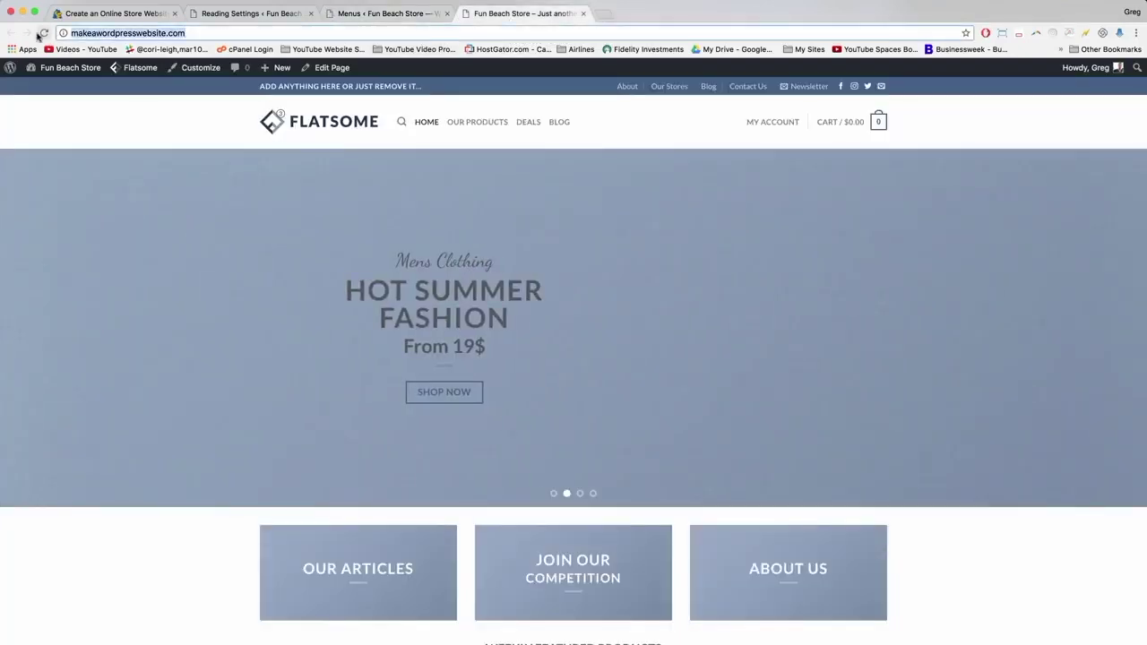
key(Return)
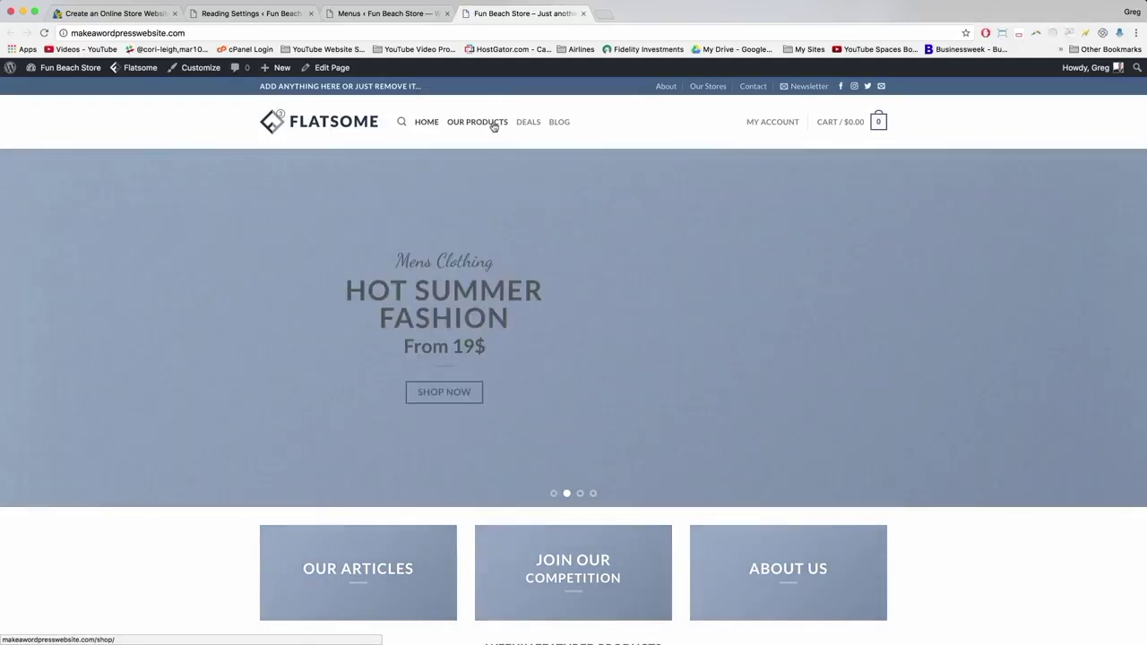
mouse_move(751, 121)
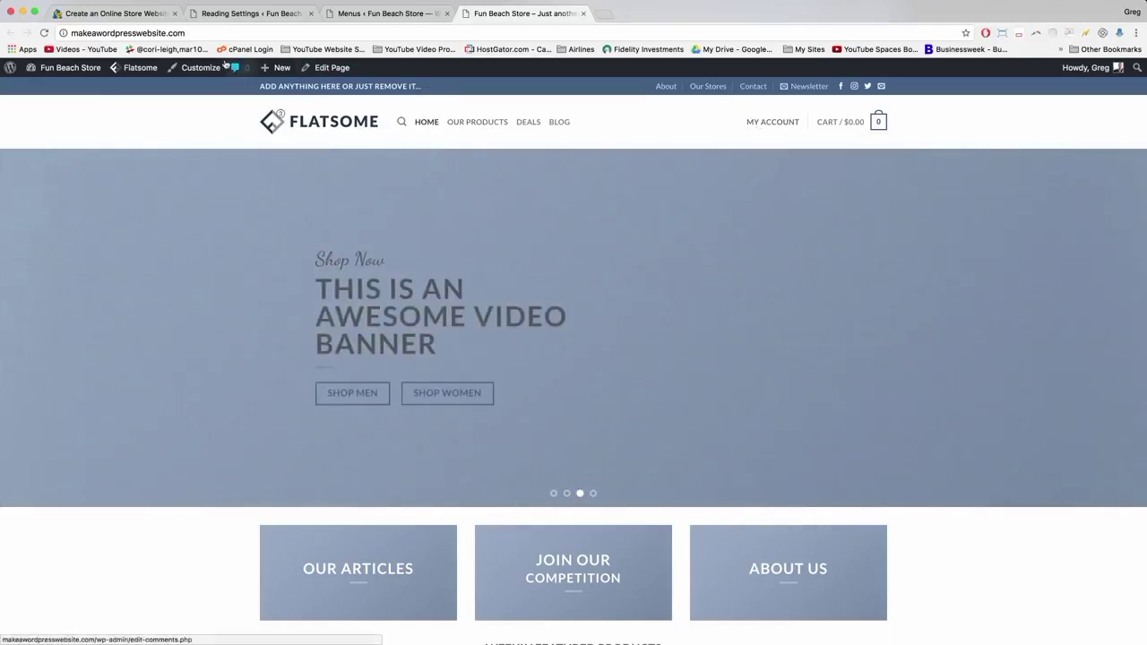
click(359, 18)
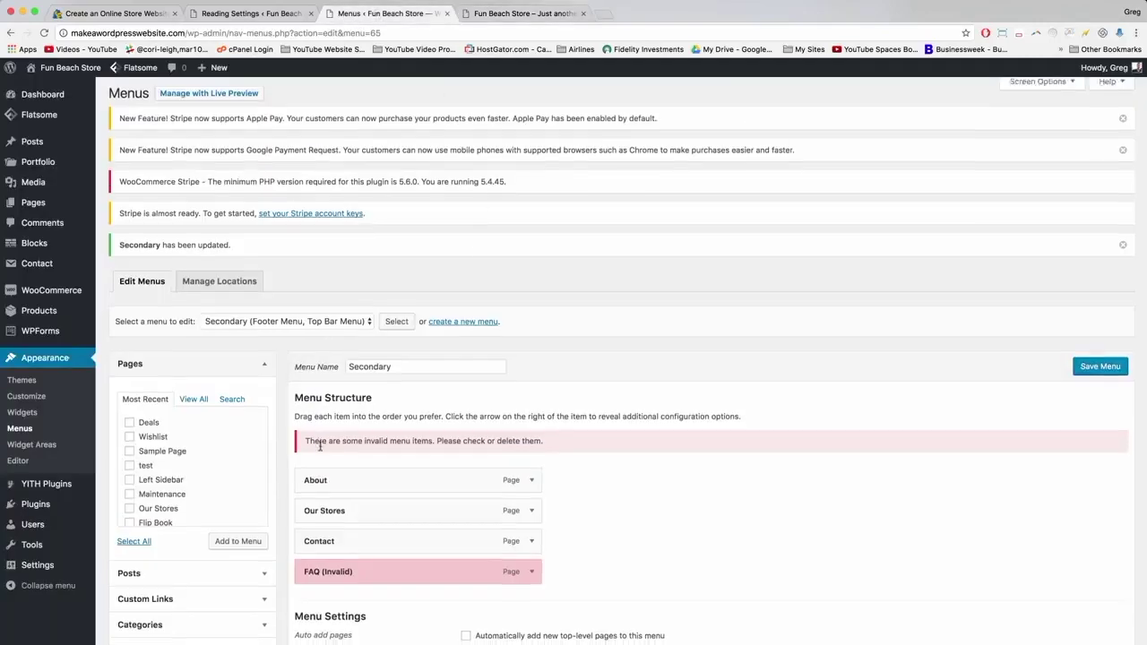
Step: Open the Customizer for Fun Beach Store and preview the My Account page
scroll(320, 446, down, 3)
scroll(320, 445, up, 3)
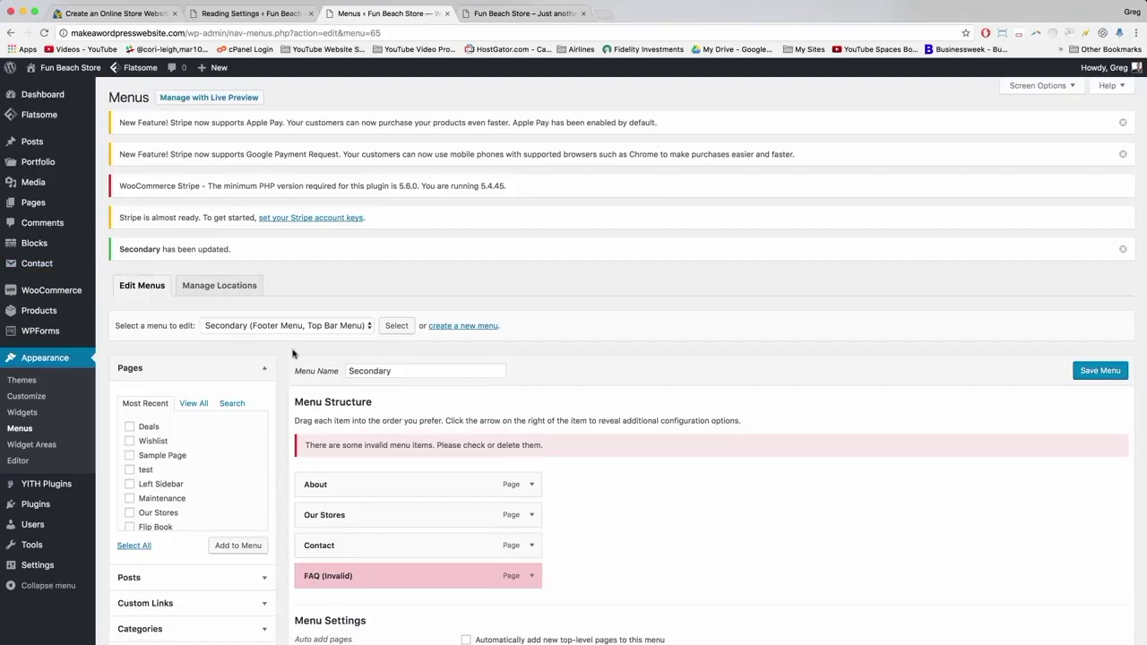
scroll(292, 353, down, 3)
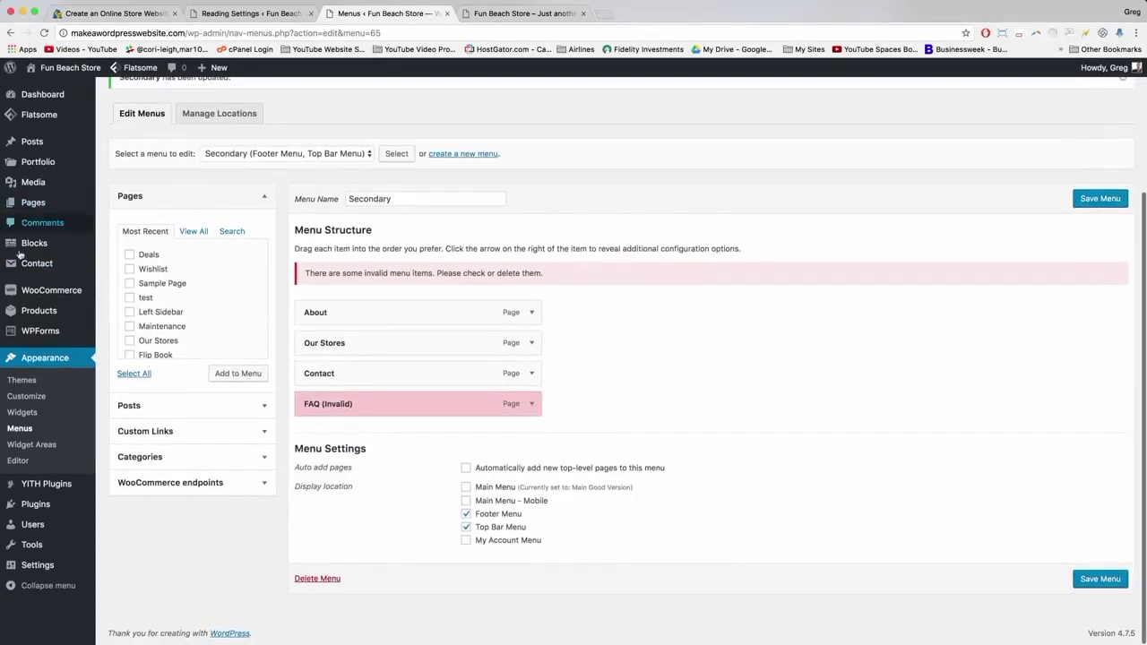
click(37, 400)
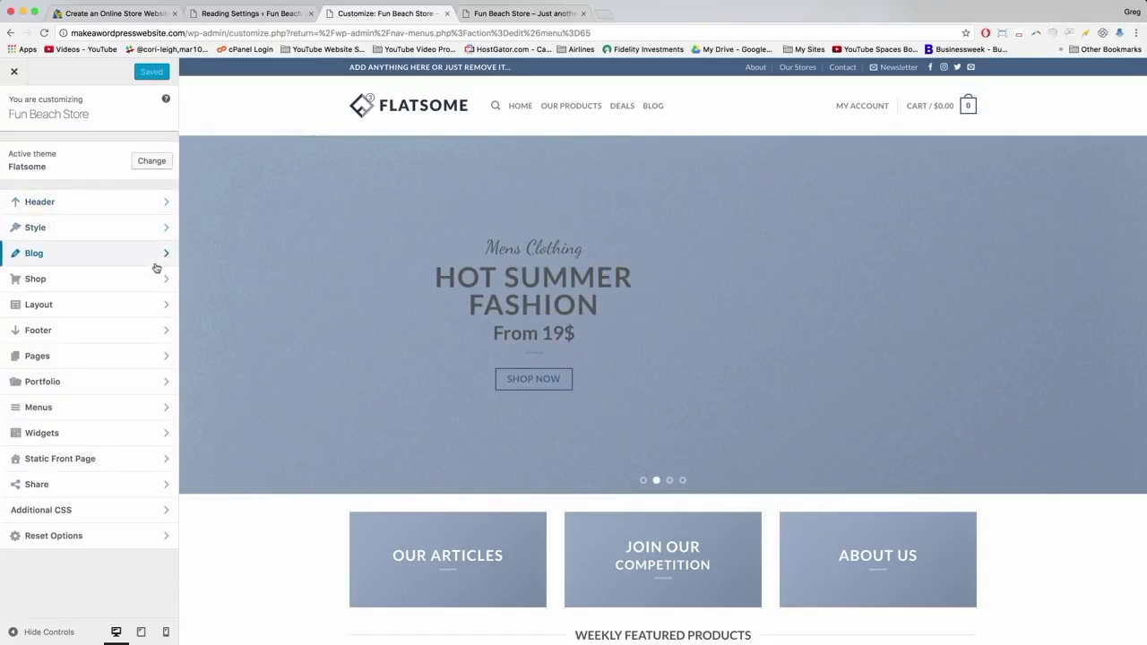
click(869, 109)
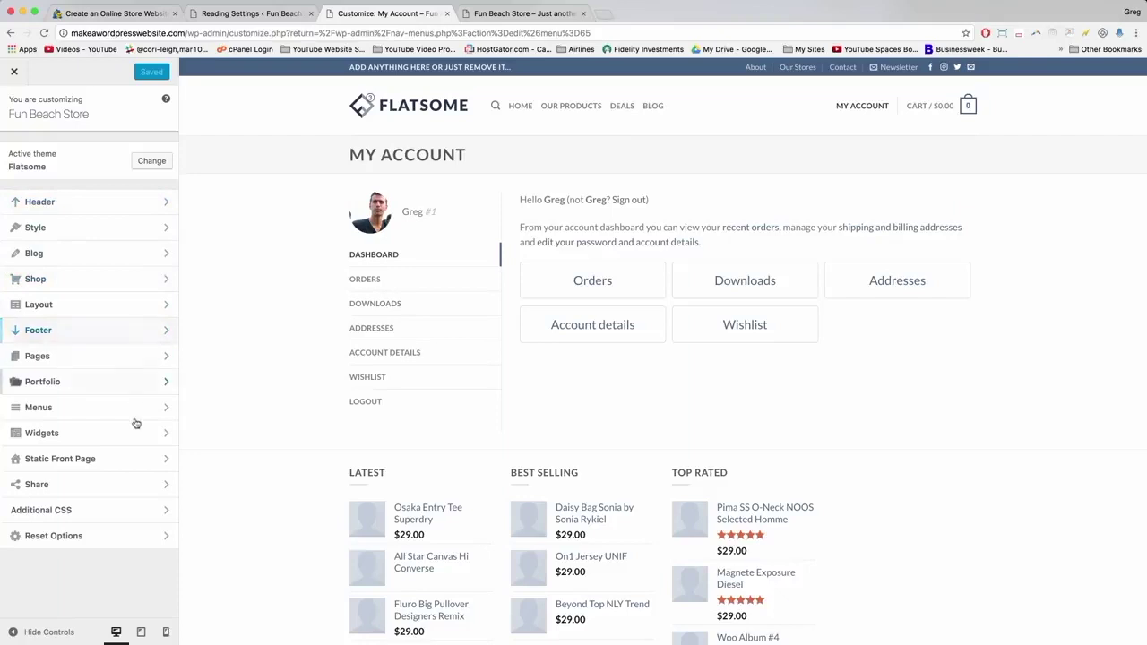
Step: Open the Header section to show the Header Builder with Logo, Search, Main Menu, Account and Cart
click(160, 202)
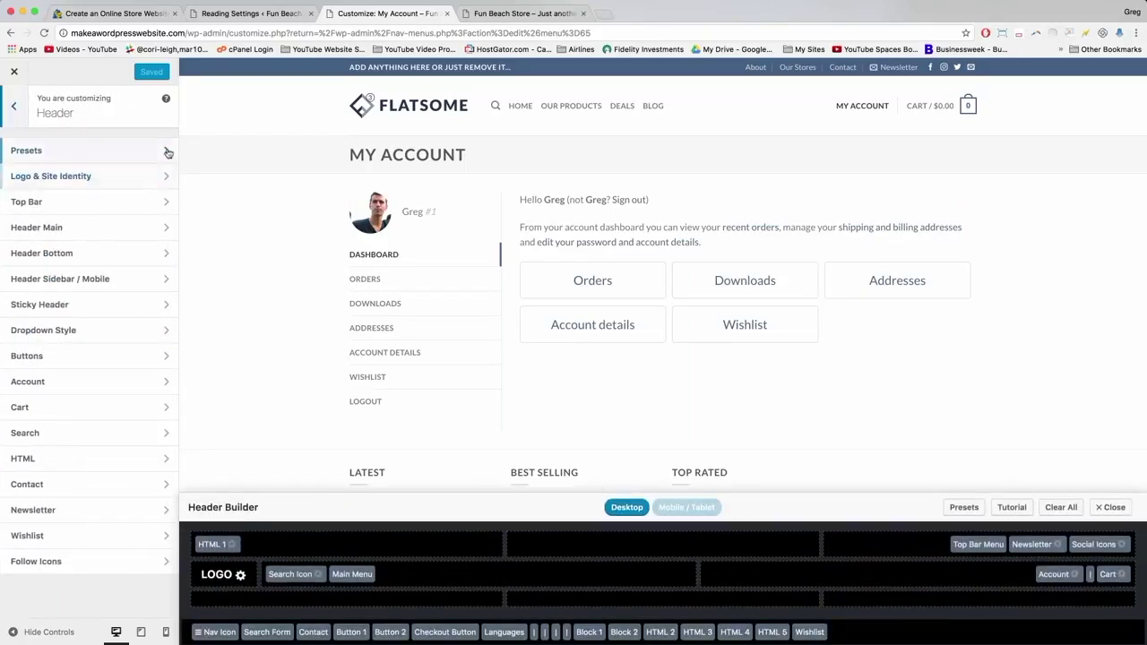
Step: Open the Account element's settings among the header sections
click(158, 227)
click(9, 108)
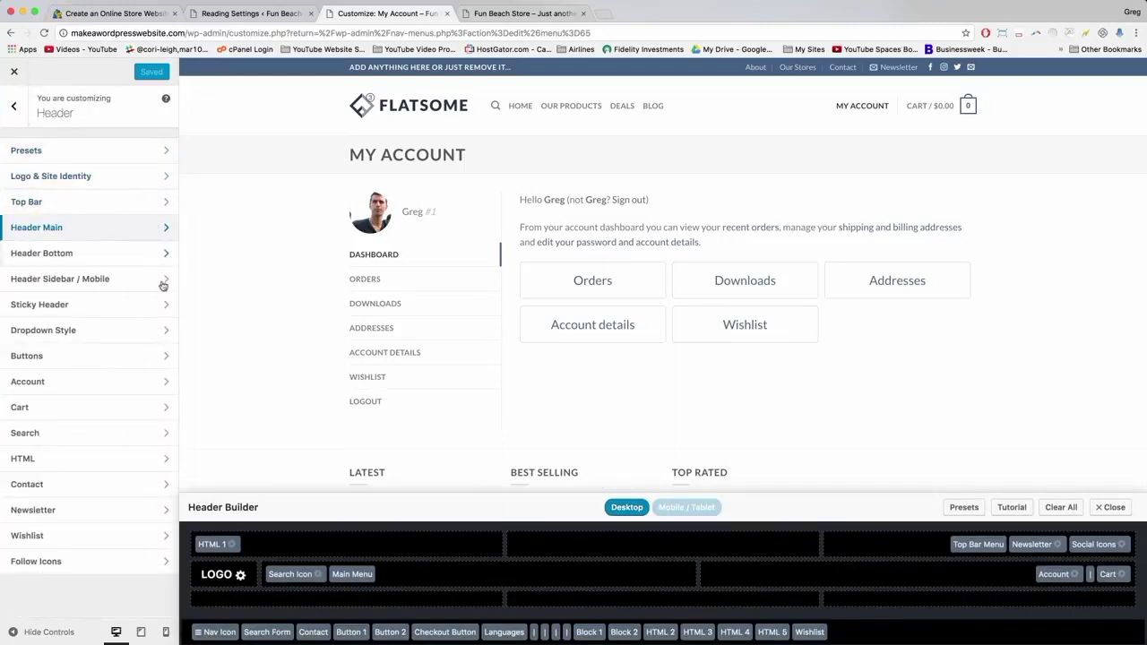
click(166, 381)
click(8, 109)
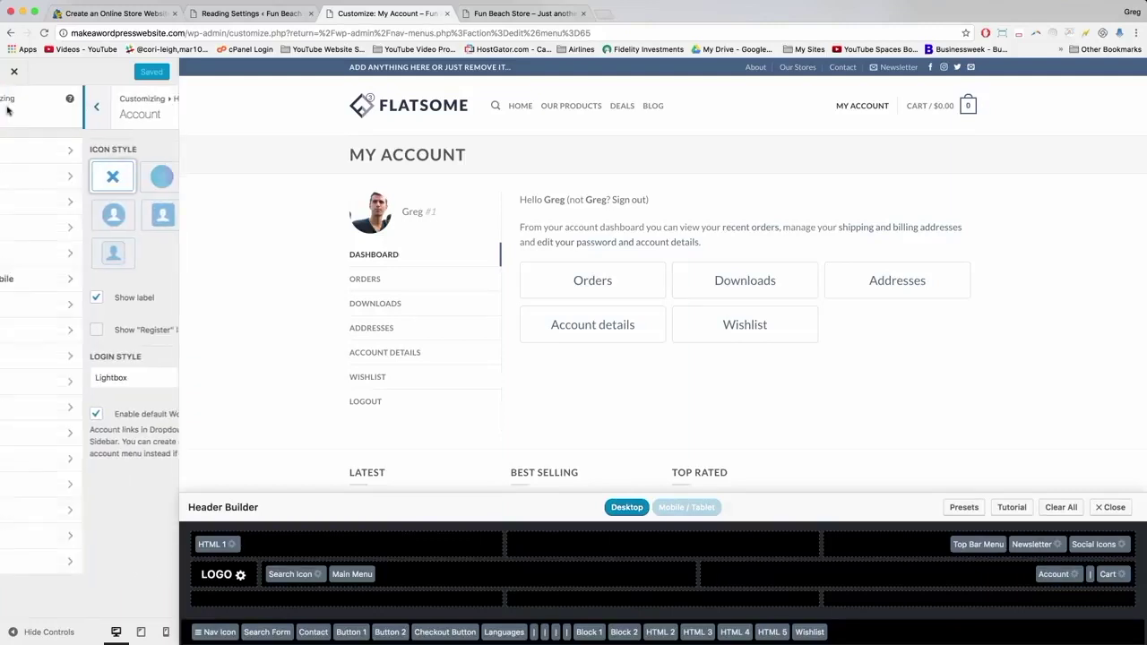
click(164, 380)
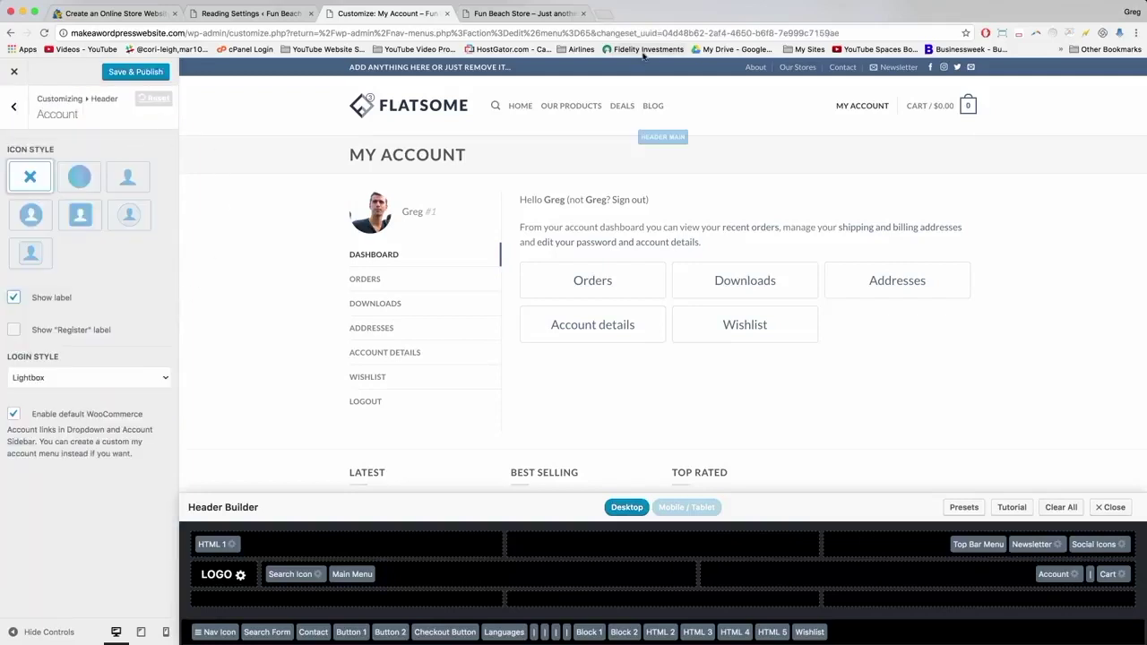
Step: Keep the account label shown, choose the circled-person icon style, and Save & Publish
click(14, 297)
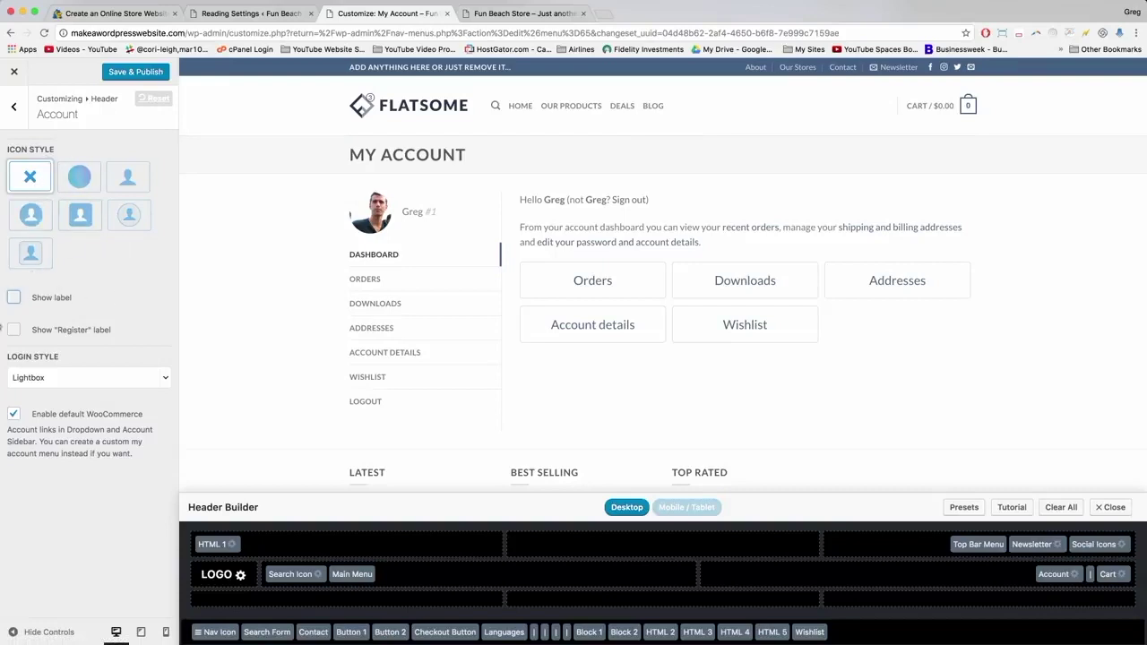
click(14, 300)
click(87, 176)
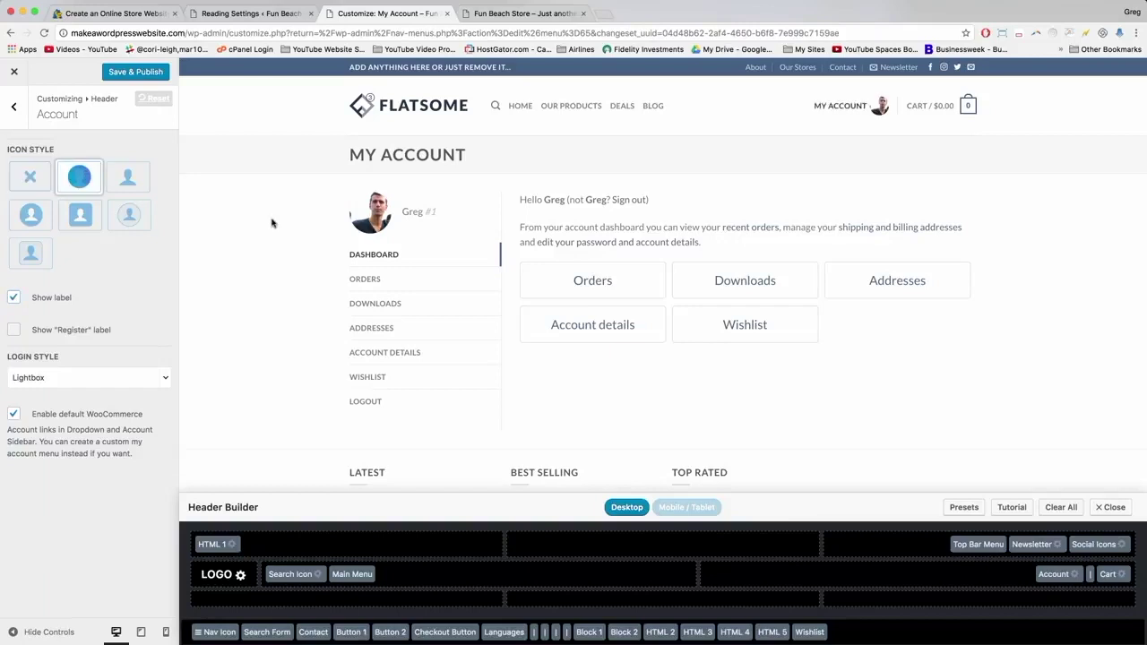
click(113, 188)
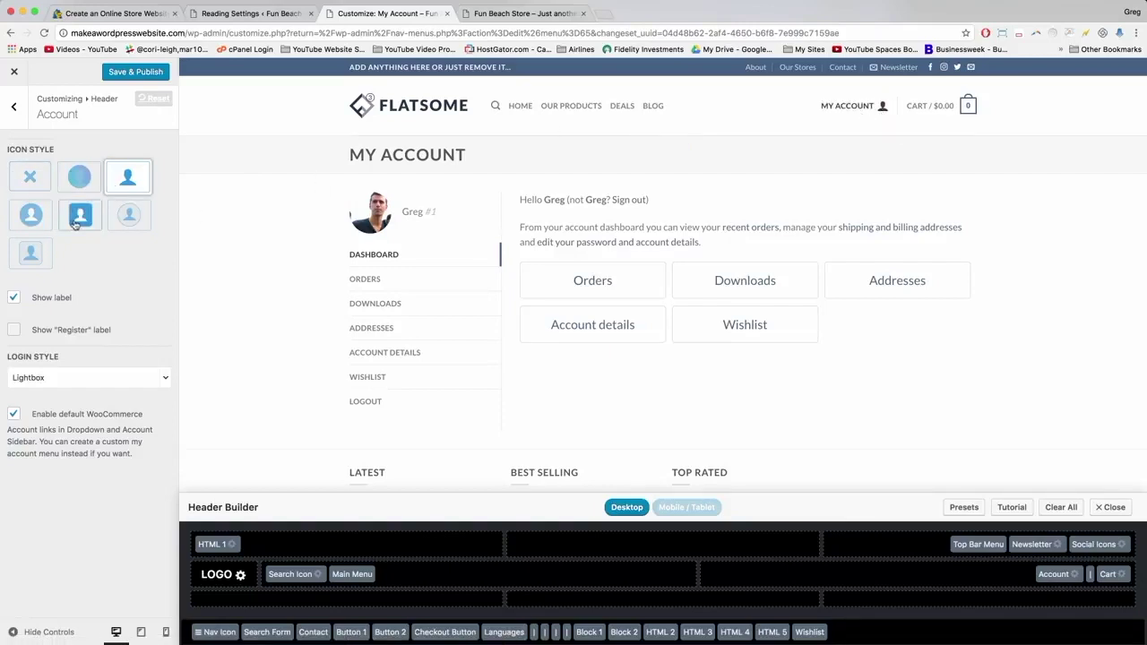
click(114, 223)
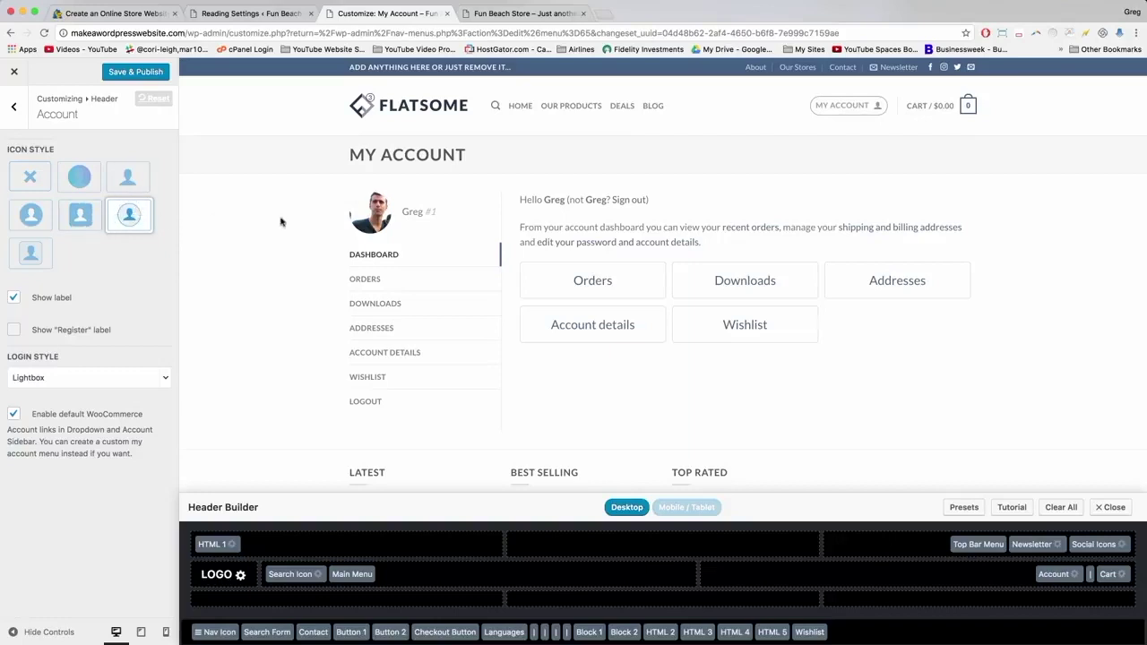
click(137, 75)
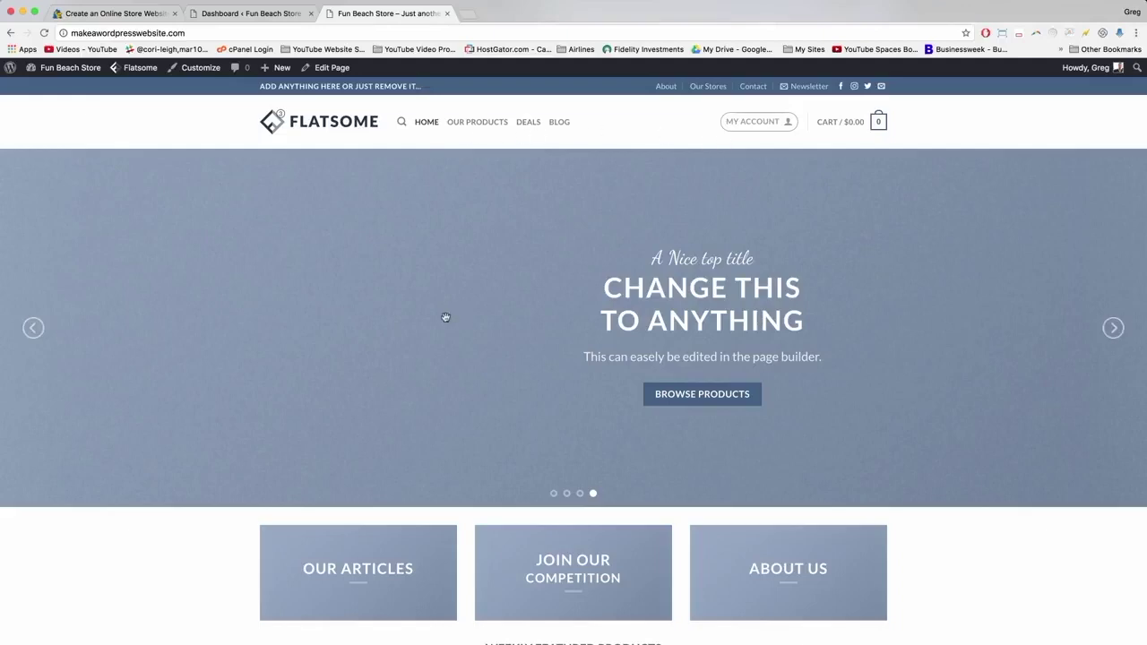
Step: Scroll back up through the Dear Blogger tutorial article
click(134, 15)
scroll(362, 295, up, 3)
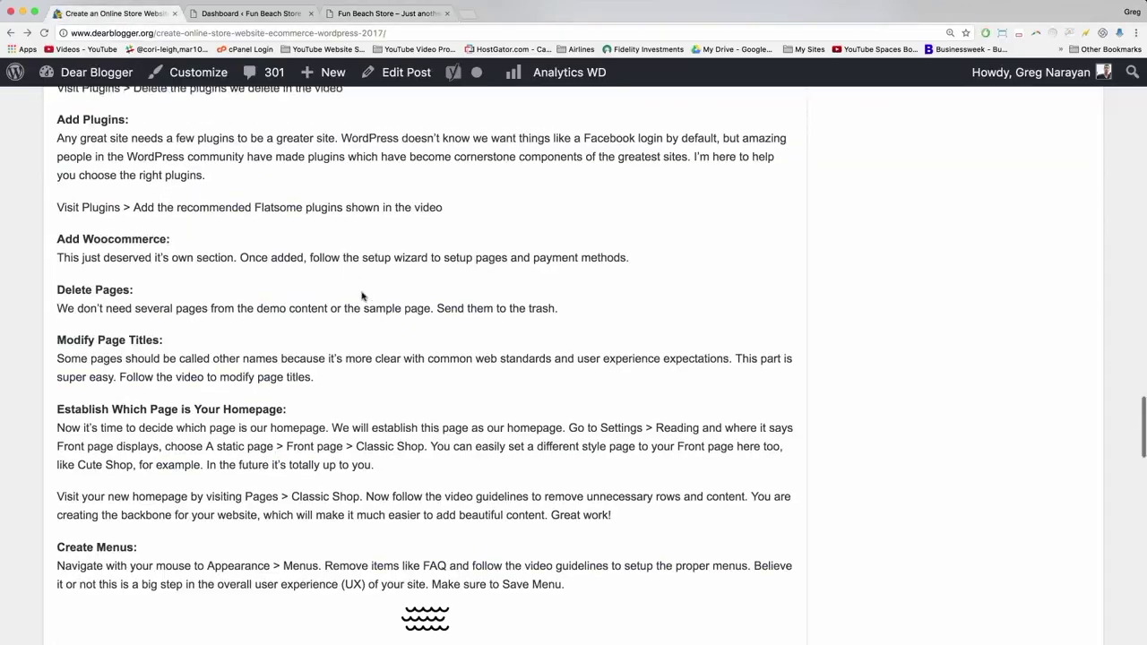
scroll(362, 296, up, 6)
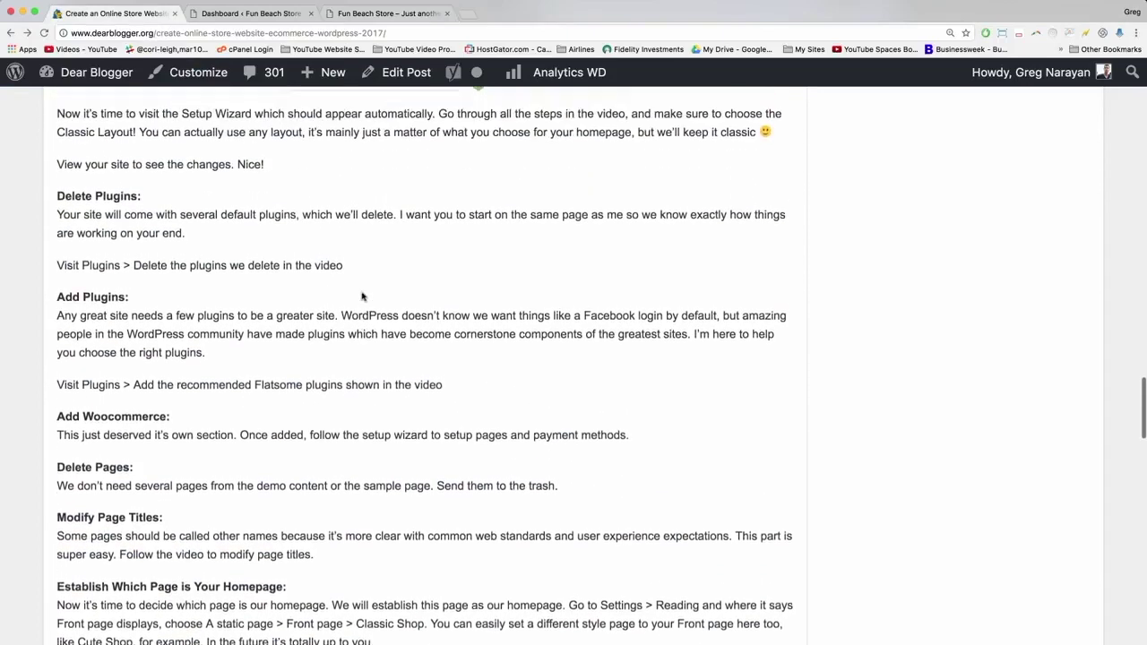
scroll(362, 296, up, 1)
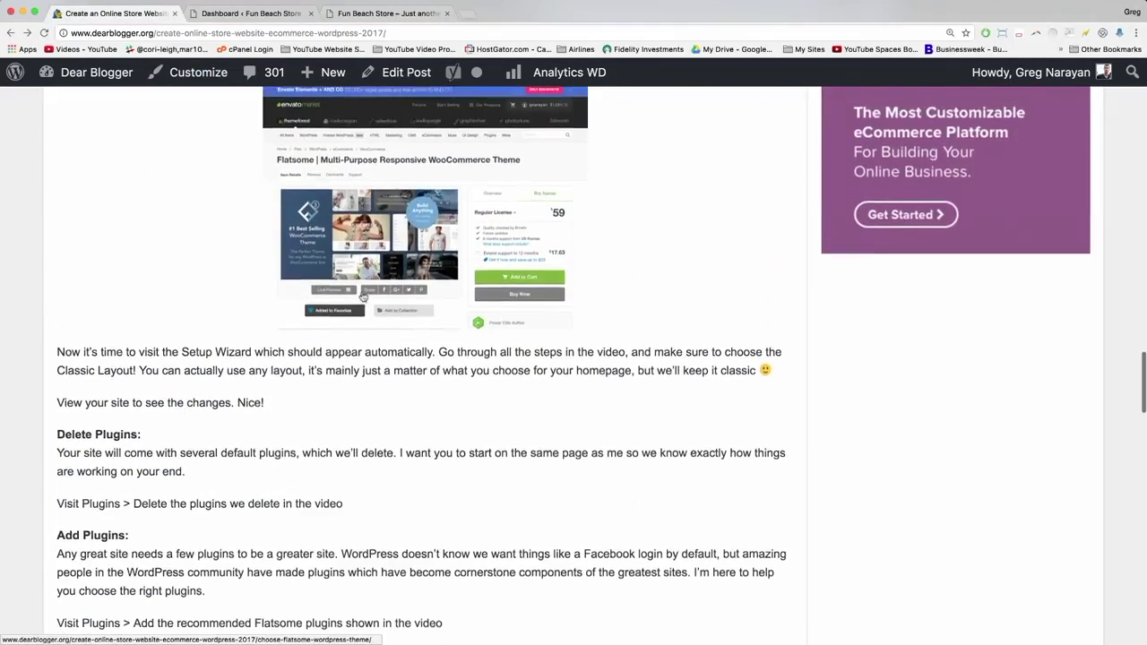
Step: View the store's account Orders page showing no orders yet, then return to the tutorial
click(368, 12)
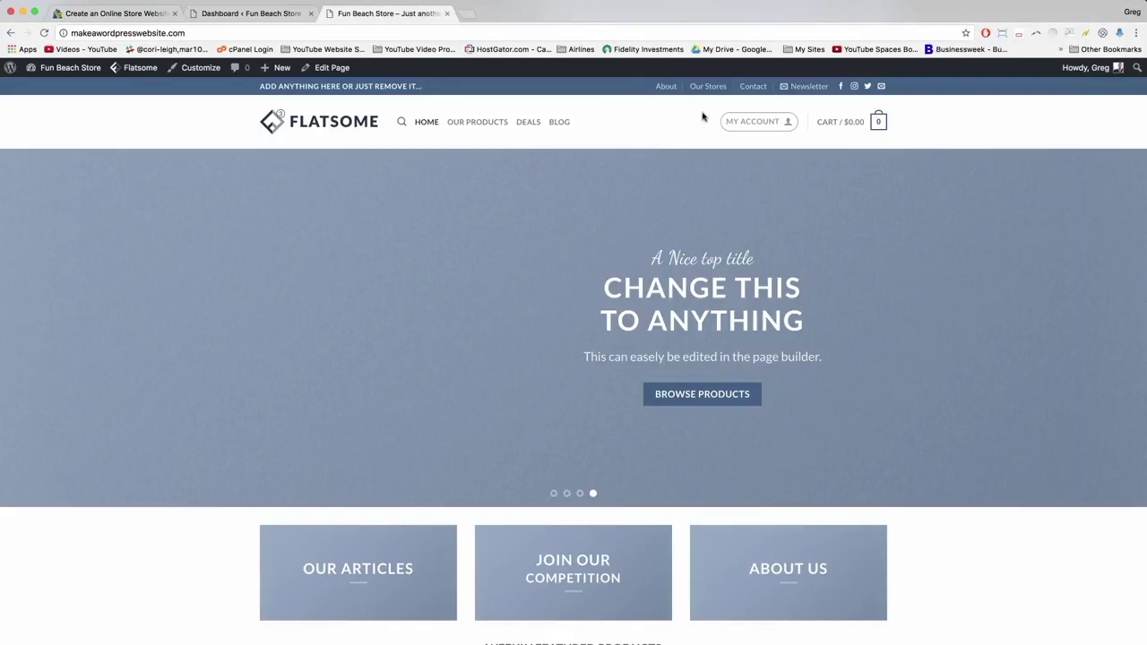
mouse_move(755, 128)
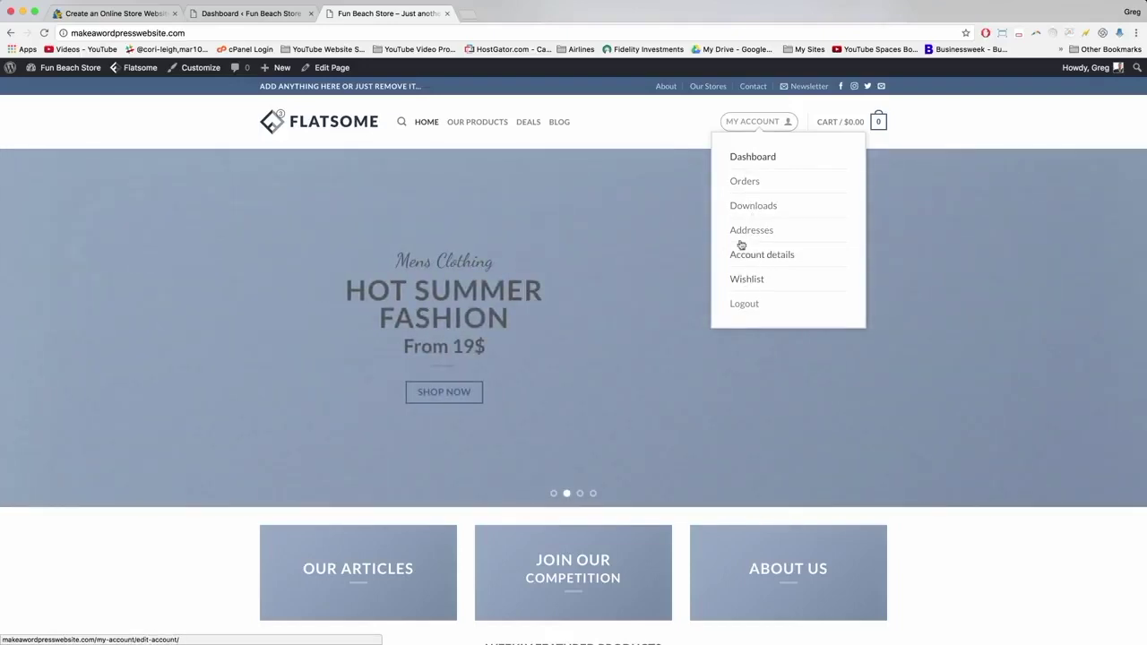
click(744, 183)
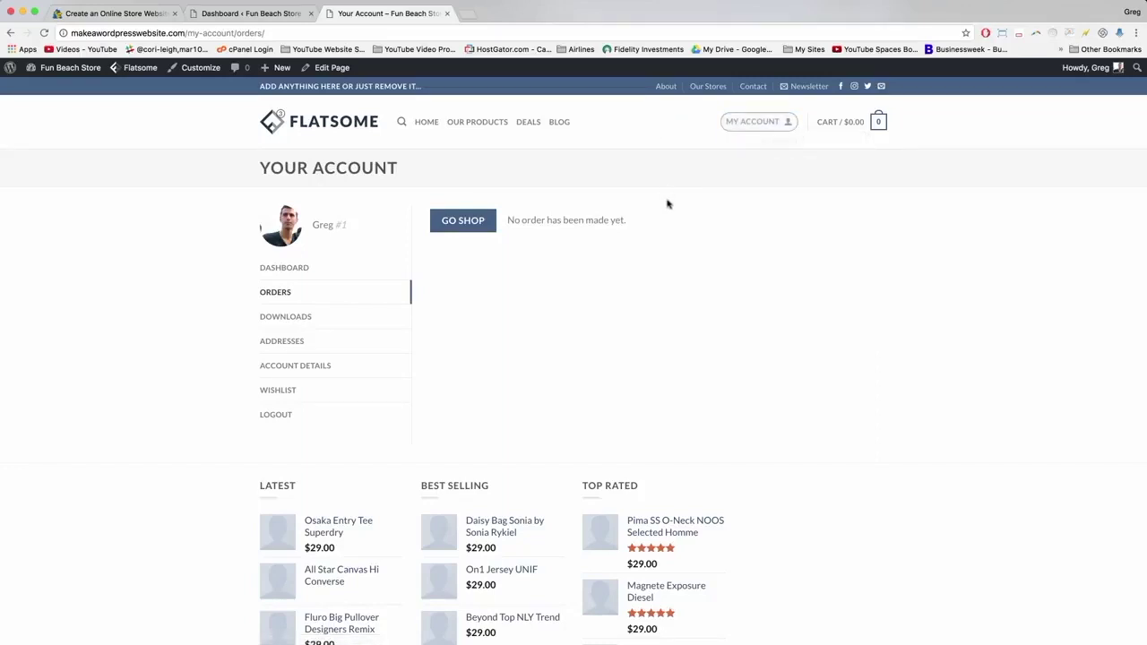
click(137, 15)
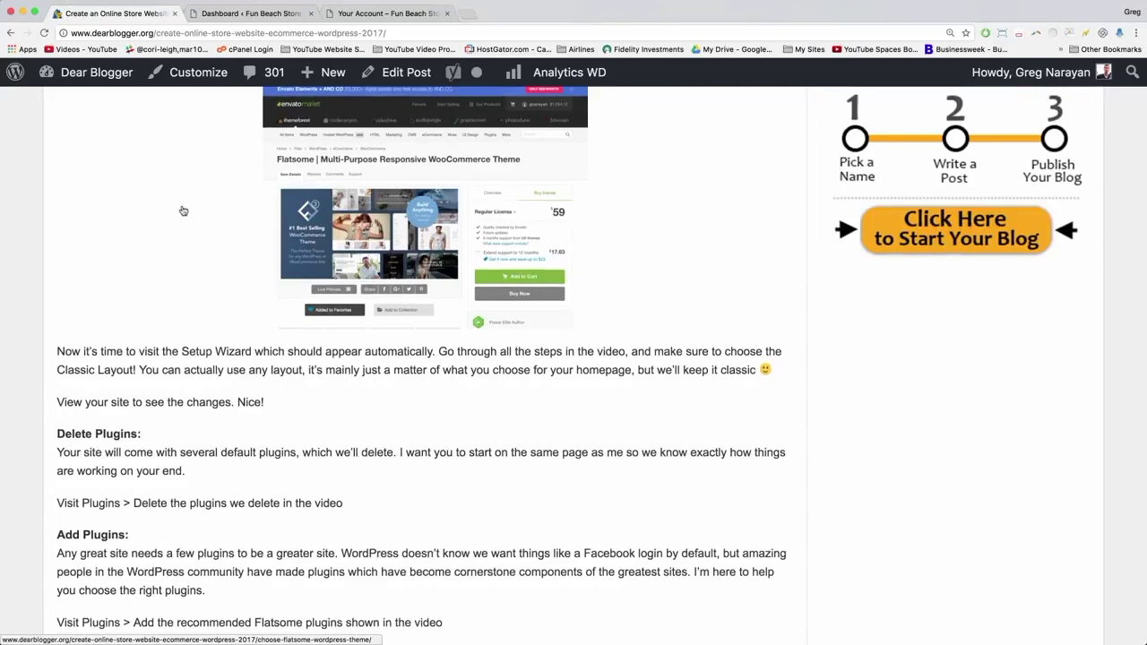
Step: Check the store's account page, then scroll the tutorial to its Slider steps
click(390, 14)
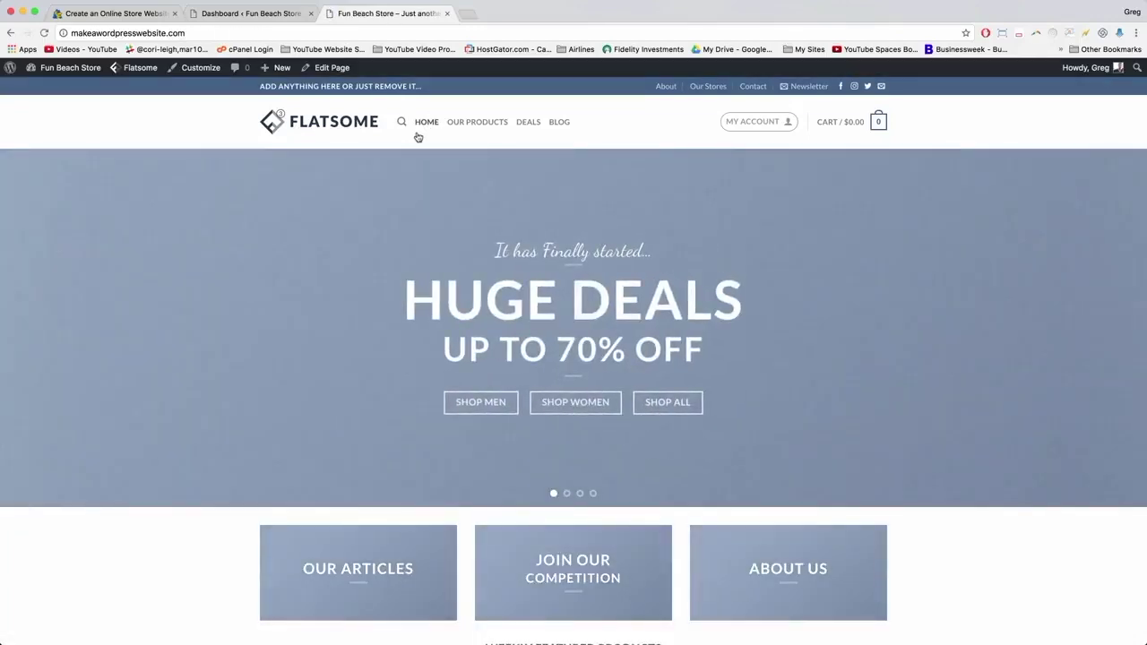
click(141, 15)
scroll(199, 288, down, 10)
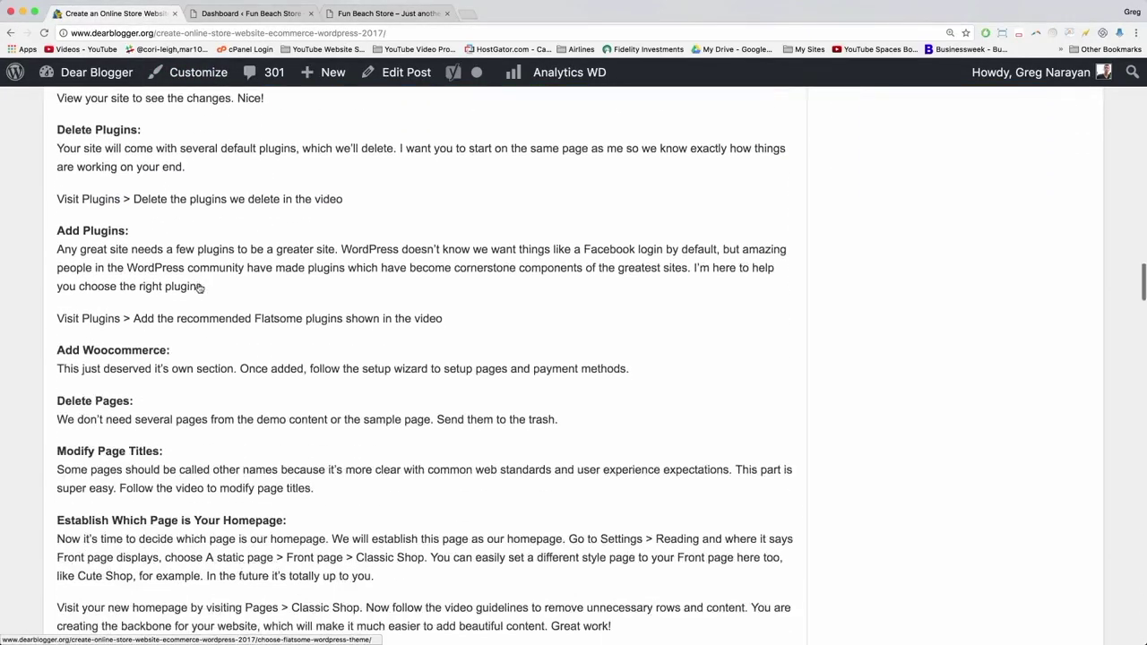
scroll(199, 288, down, 5)
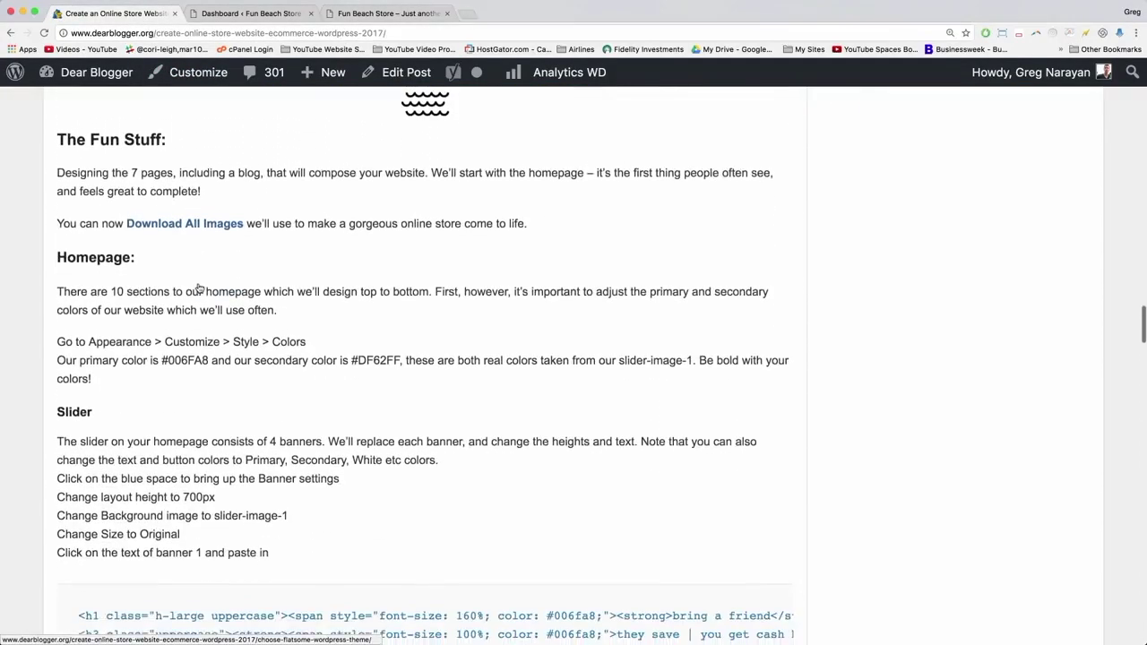
scroll(198, 284, up, 1)
scroll(199, 288, down, 1)
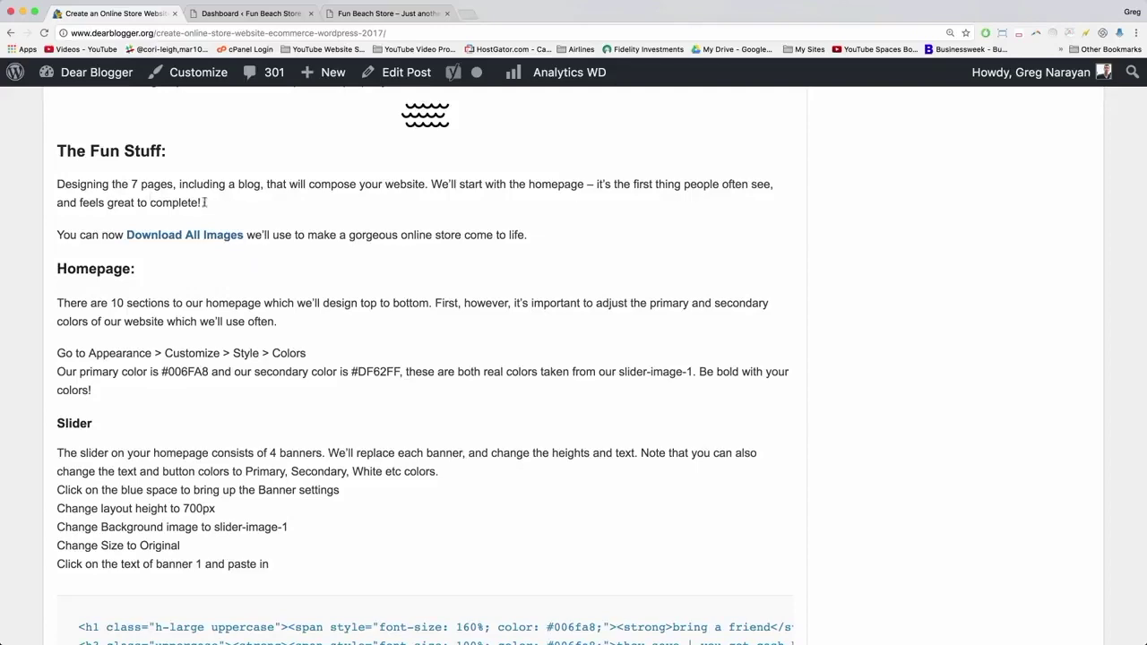
Step: Compare the store homepage banner with the tutorial's Slider steps, then open a new tab
click(378, 15)
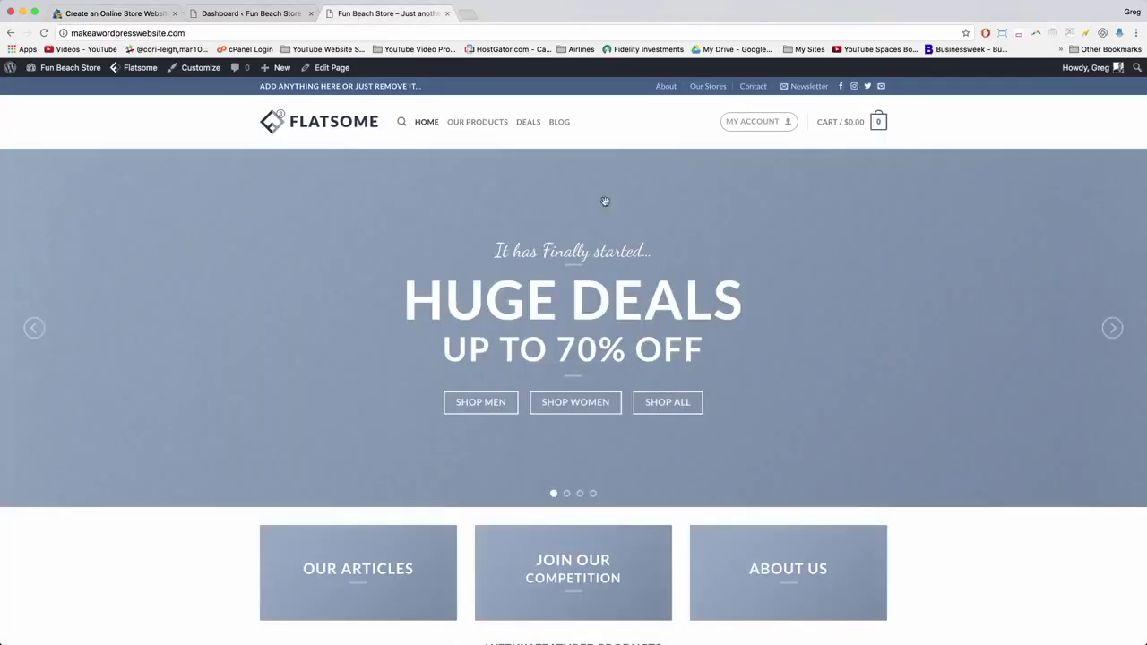
scroll(131, 258, down, 5)
scroll(132, 259, down, 15)
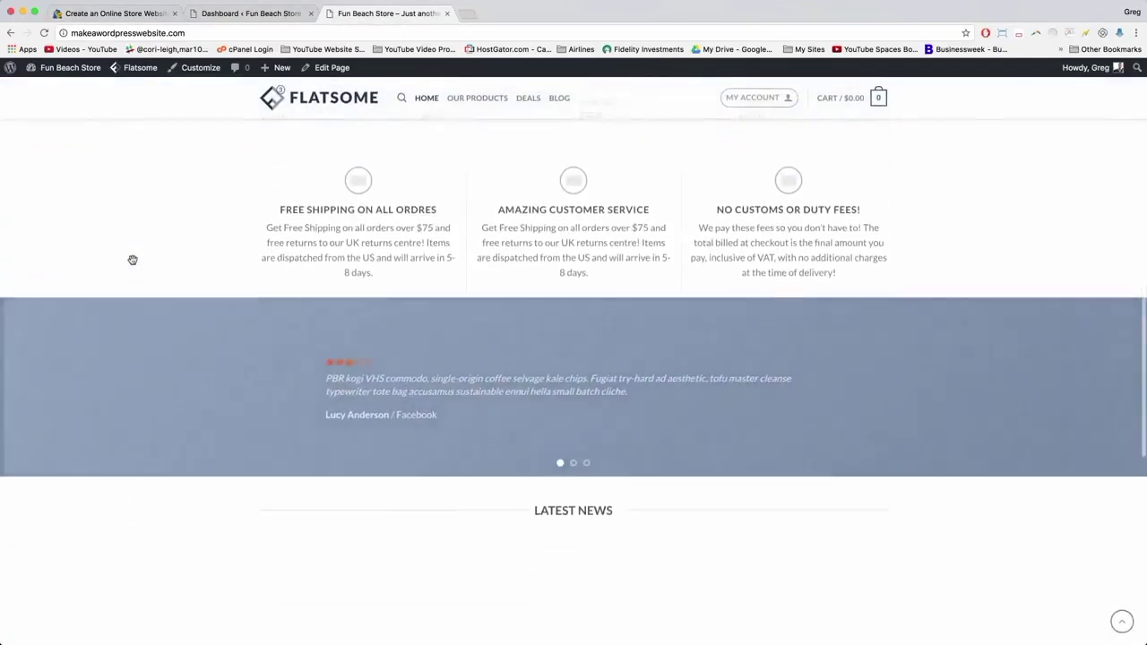
scroll(226, 443, up, 10)
scroll(226, 449, up, 10)
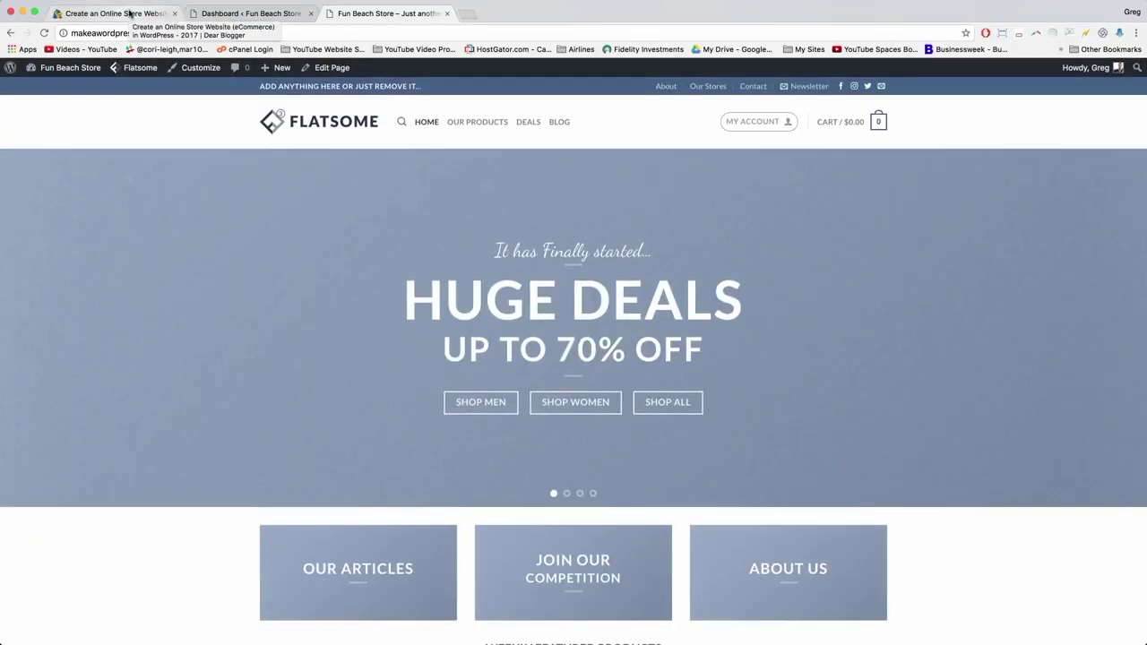
click(130, 15)
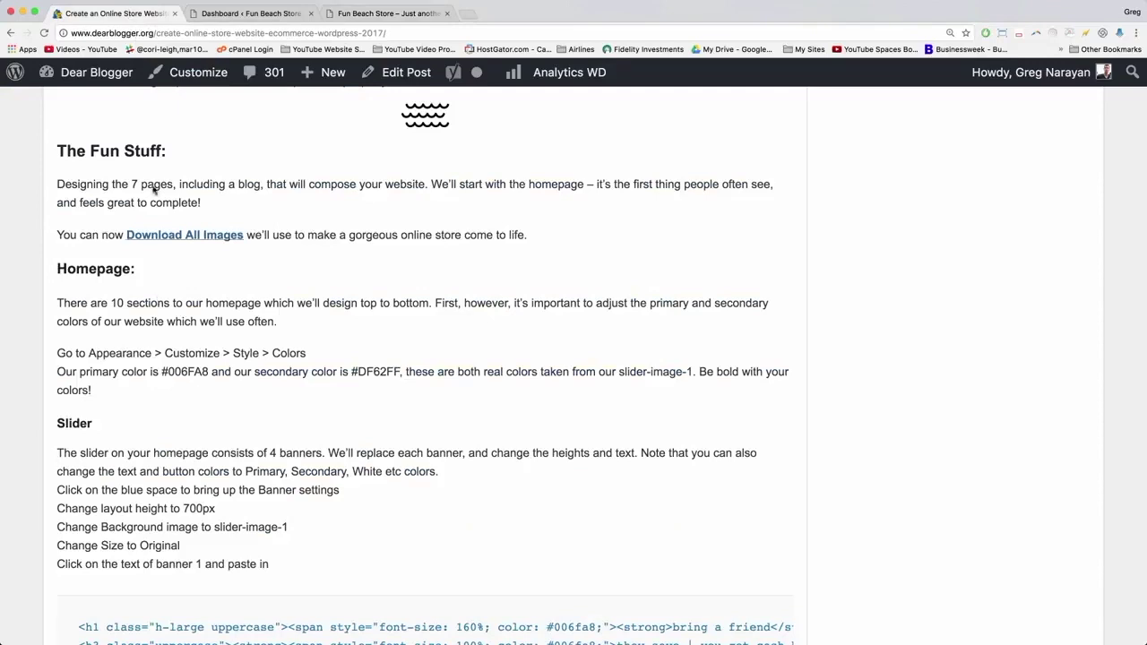
click(411, 11)
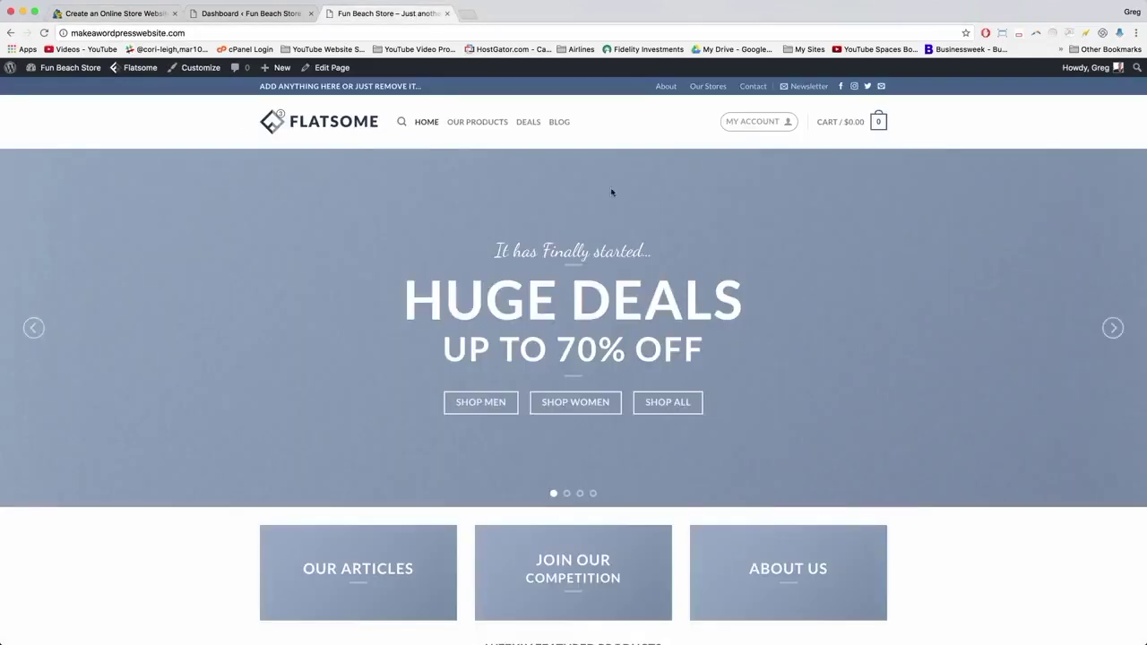
click(467, 14)
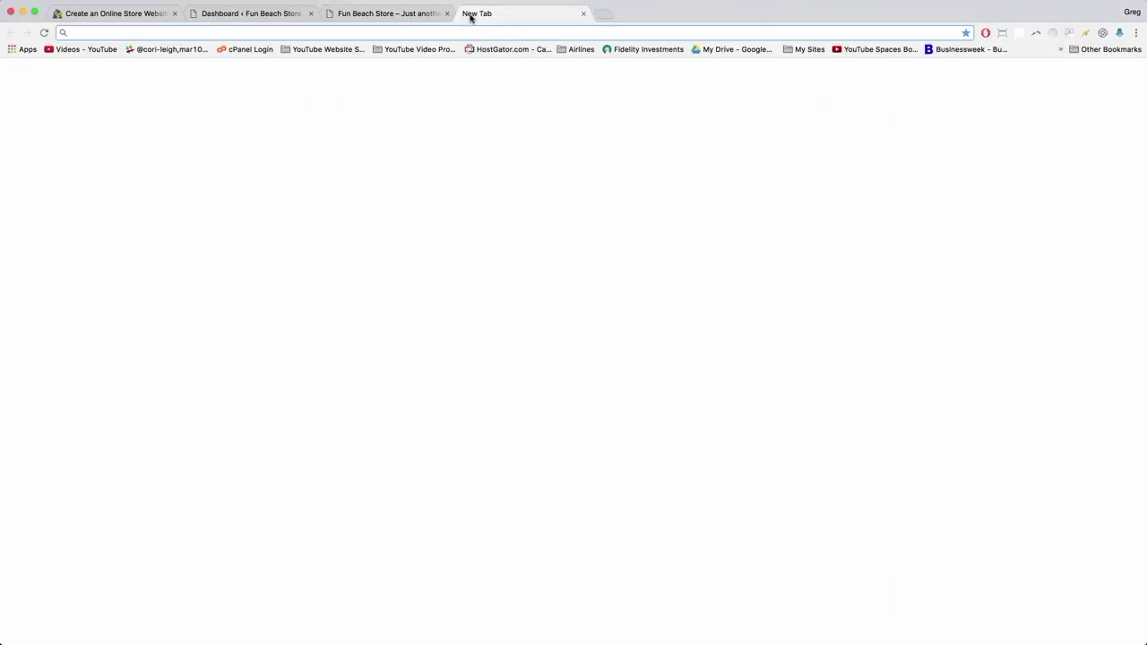
Step: Load startawordpresswebsite.com in the new tab and scroll down through it
text(startawordpresswebsite.com)
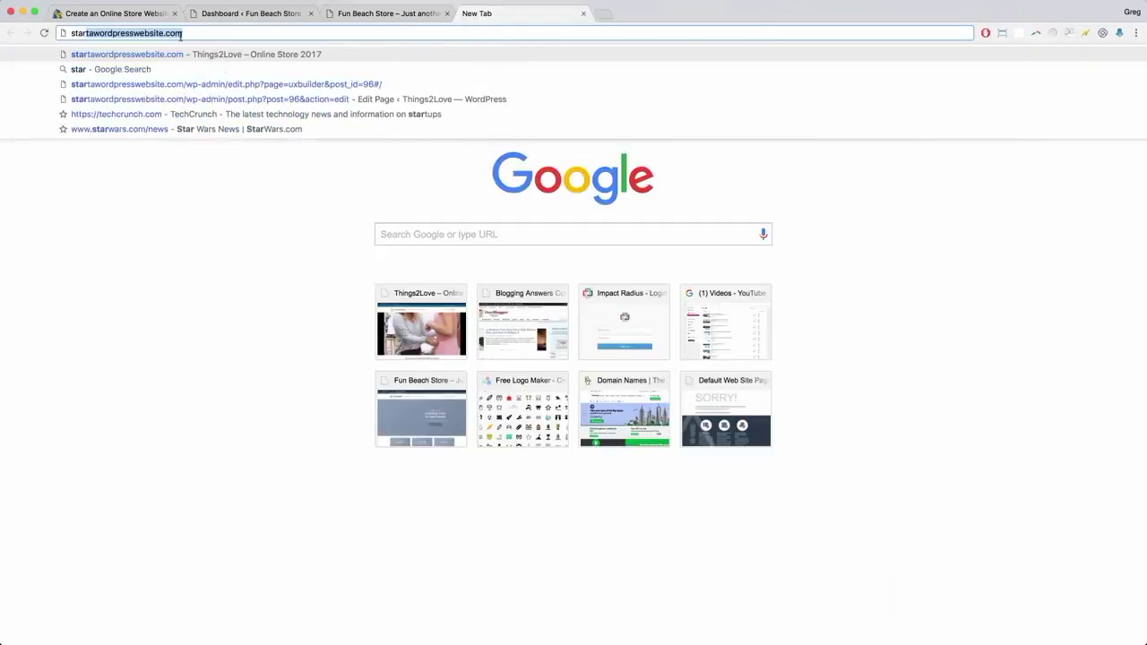
key(Return)
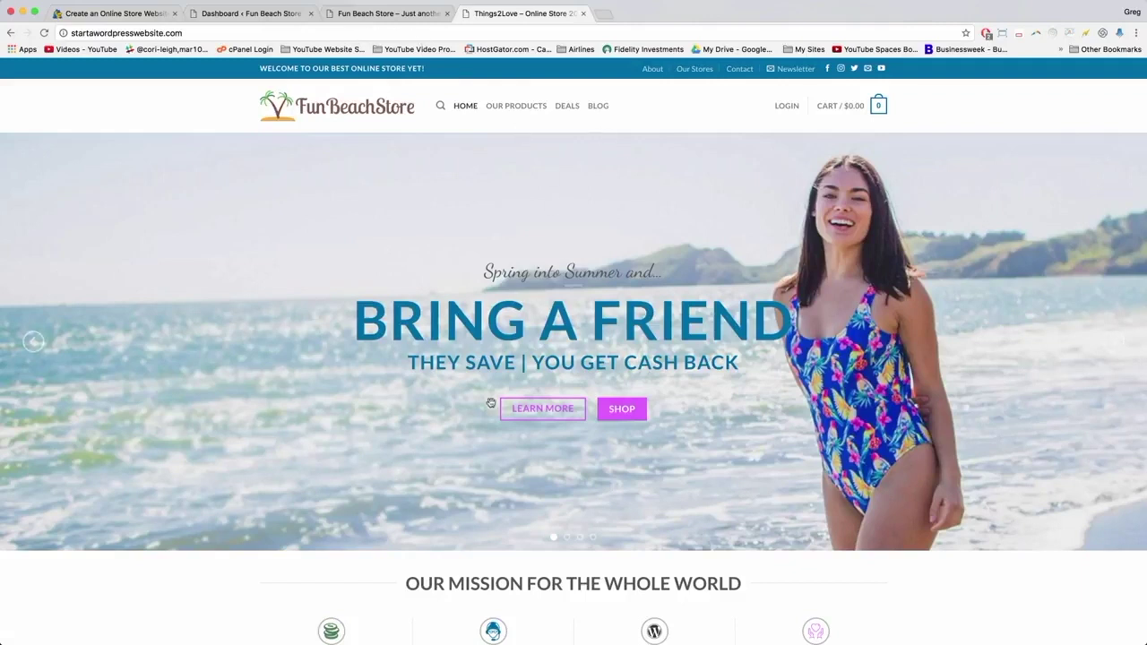
scroll(446, 365, down, 3)
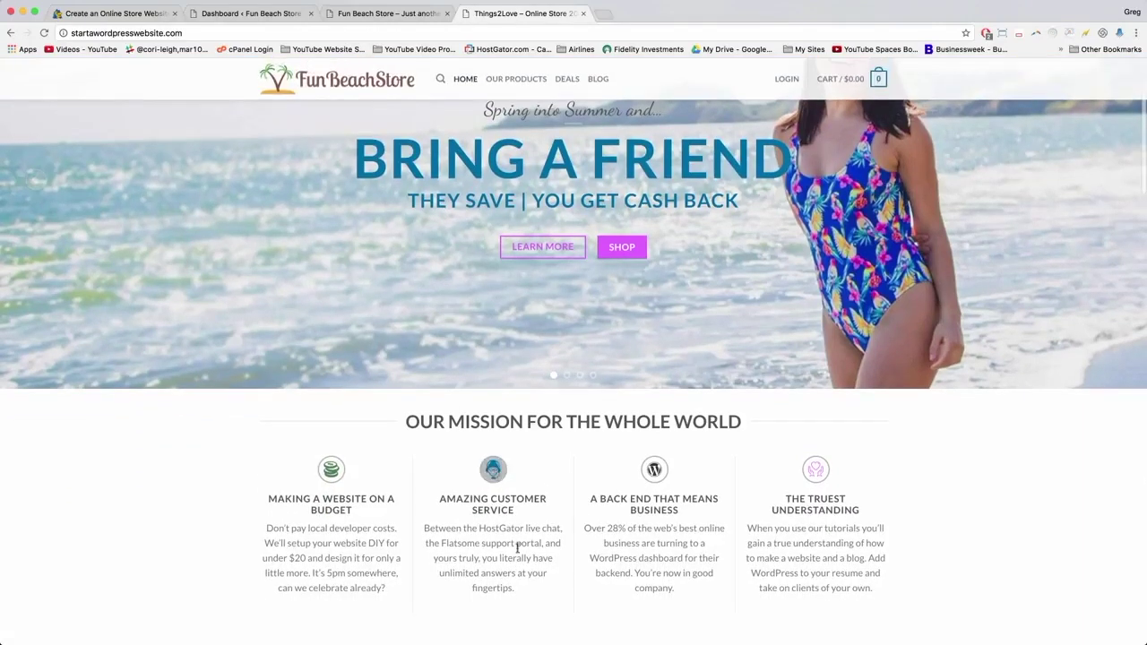
scroll(511, 514, down, 5)
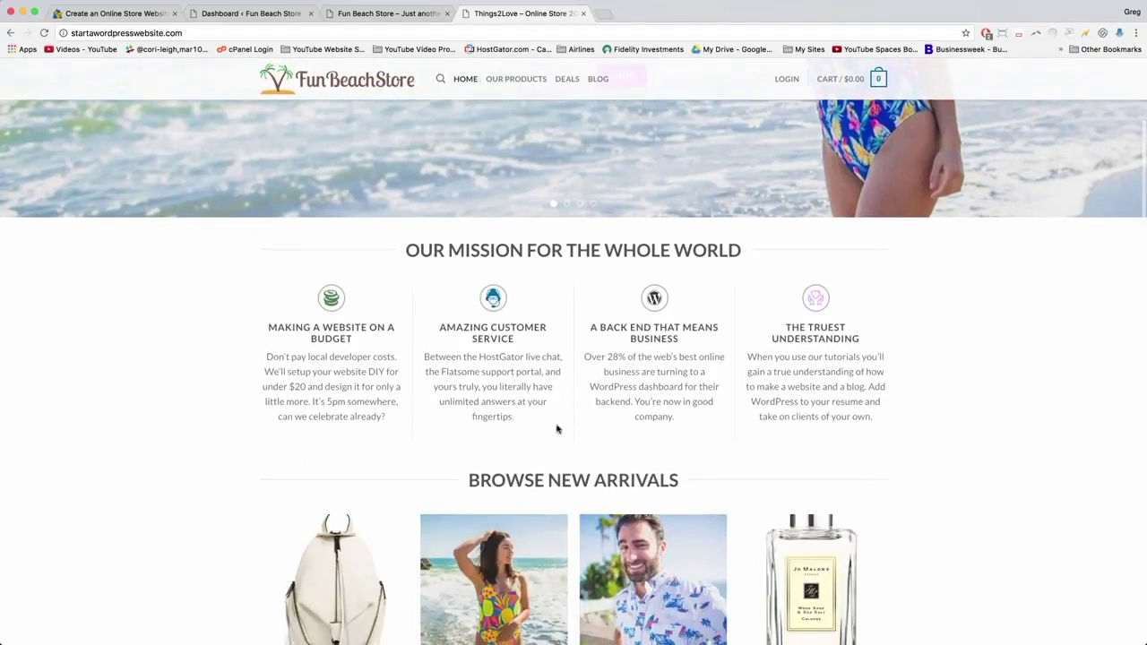
scroll(447, 401, down, 2)
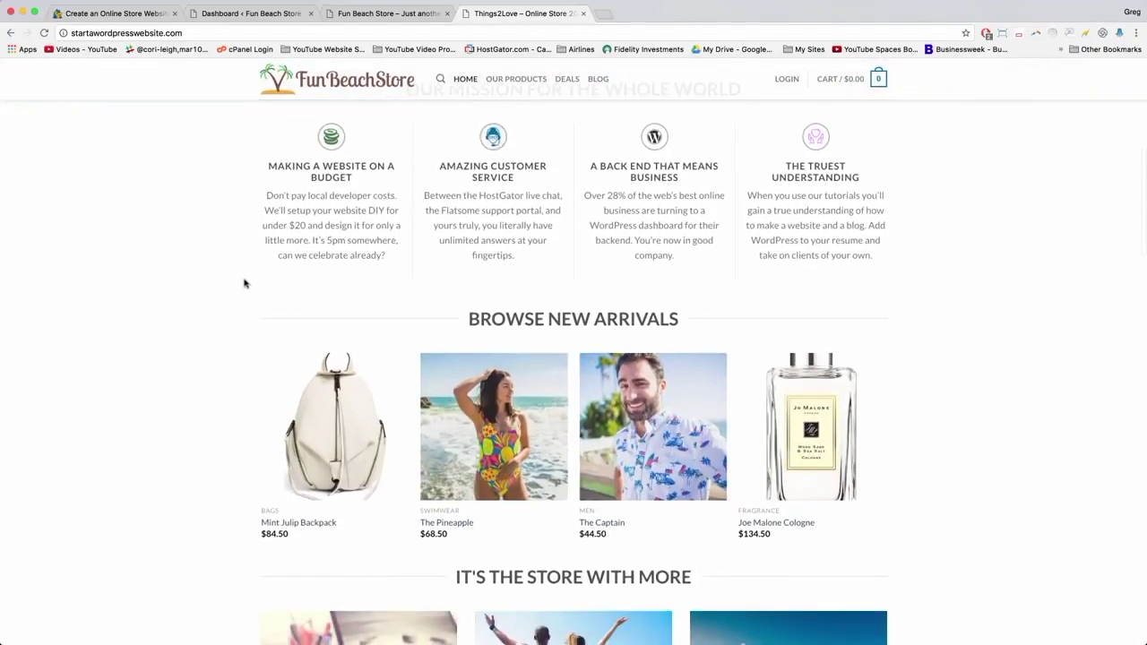
scroll(244, 283, down, 1)
scroll(243, 283, down, 8)
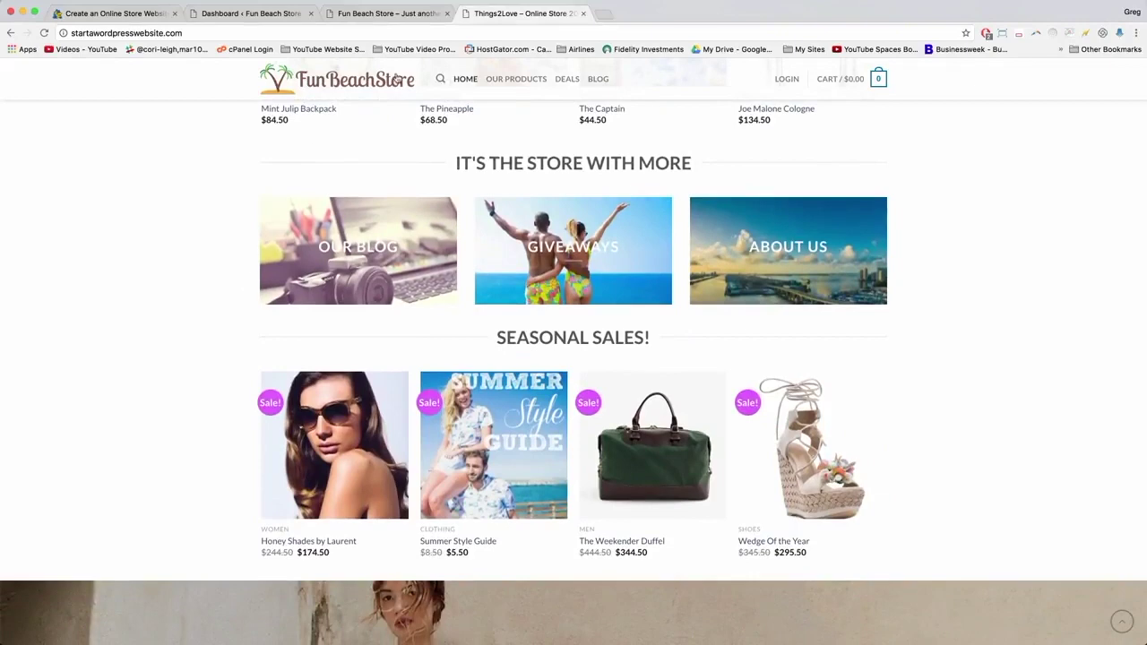
Step: Inspect the Fun Beach Store's web address in the address bar
click(391, 14)
click(124, 32)
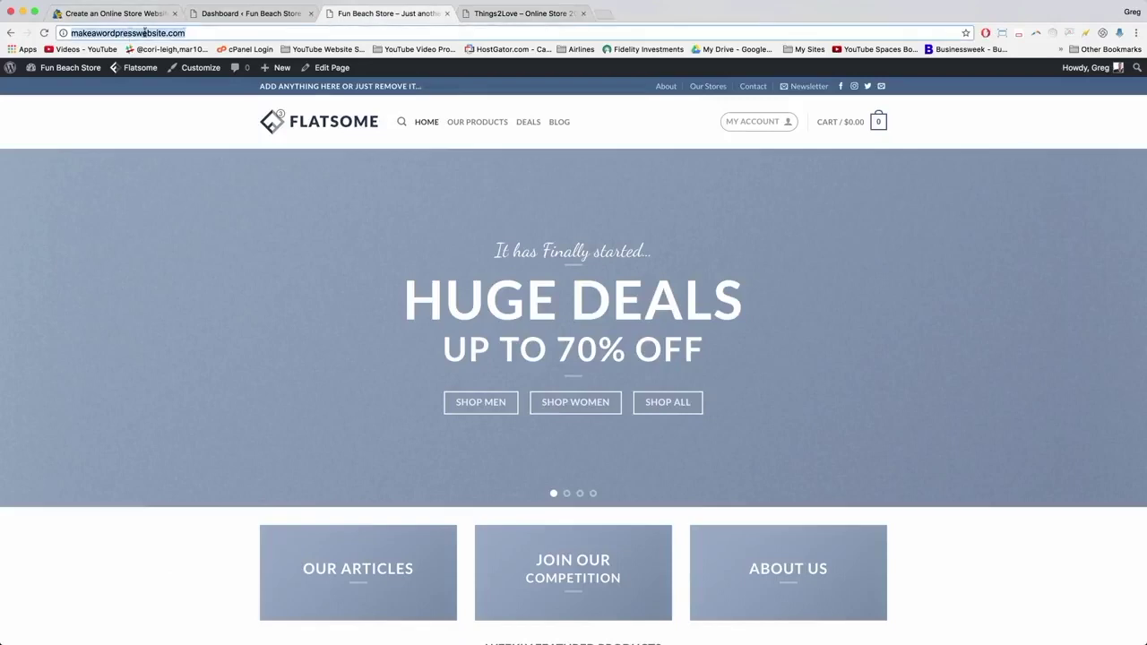
click(189, 34)
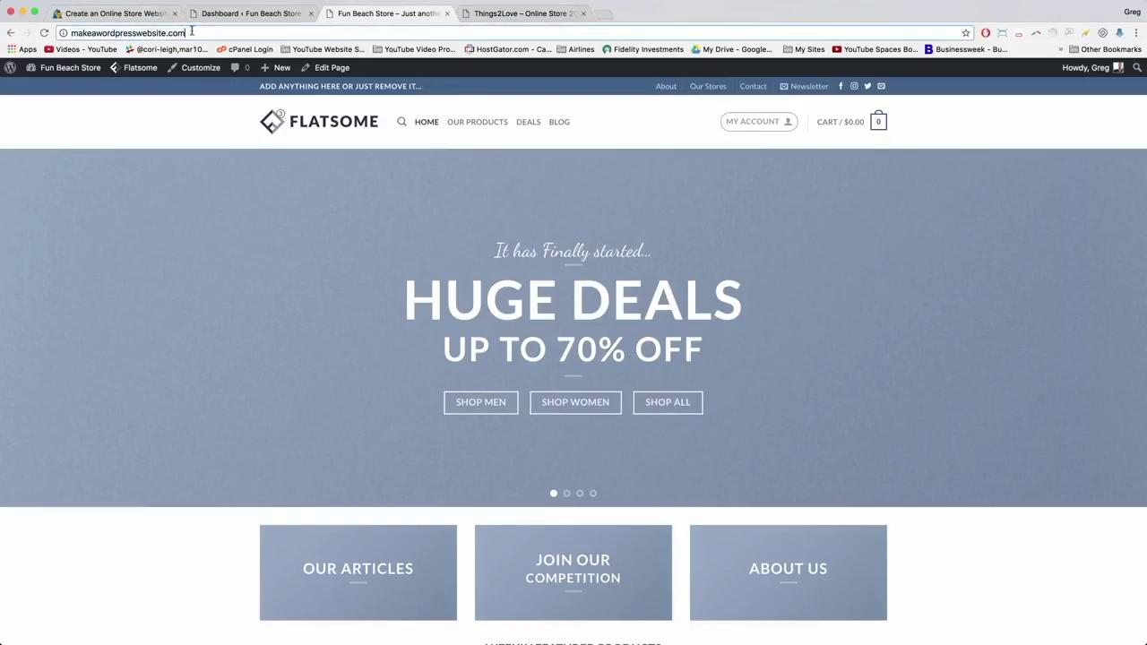
triple_click(113, 32)
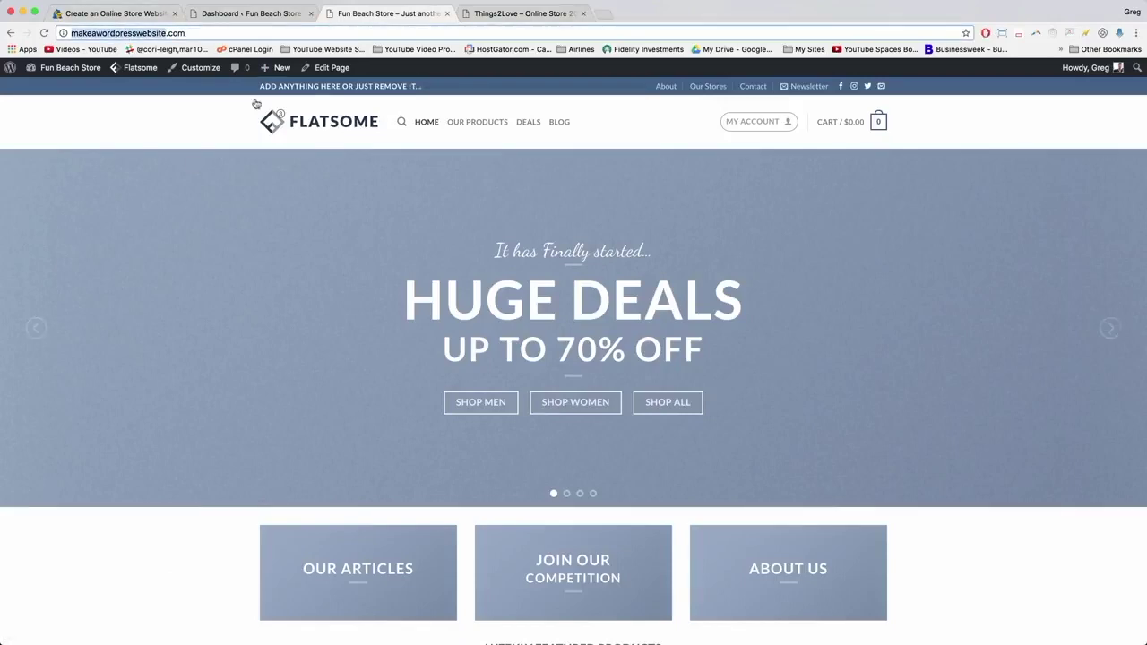
click(167, 33)
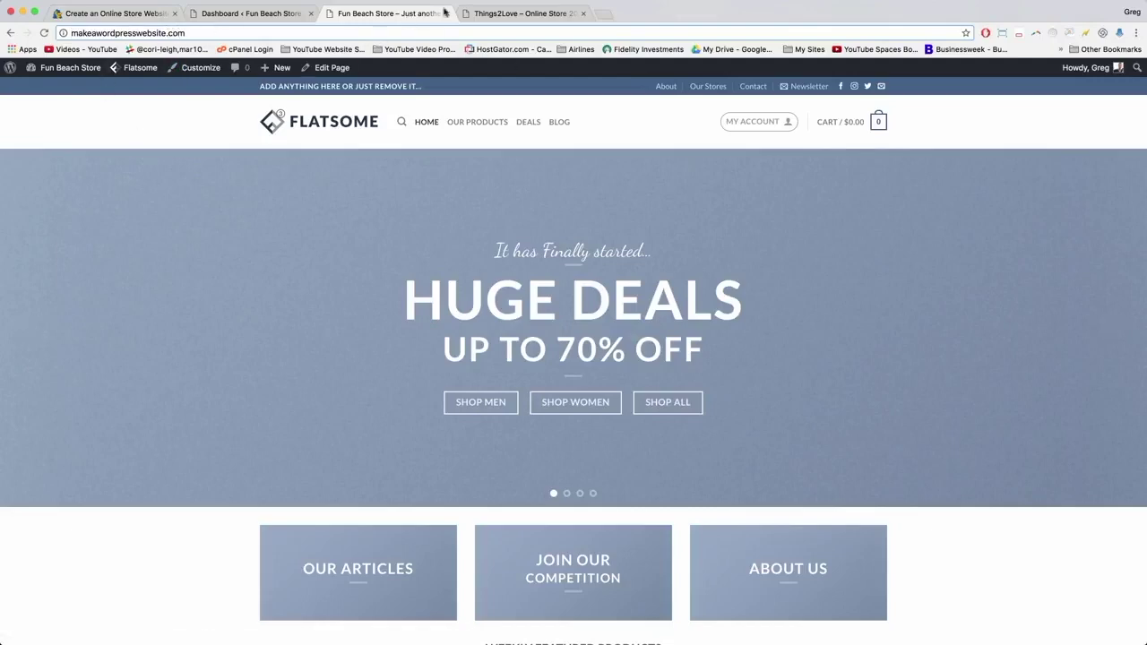
Step: Scroll through the Things2Love example store homepage, then return to the Dashboard
click(504, 13)
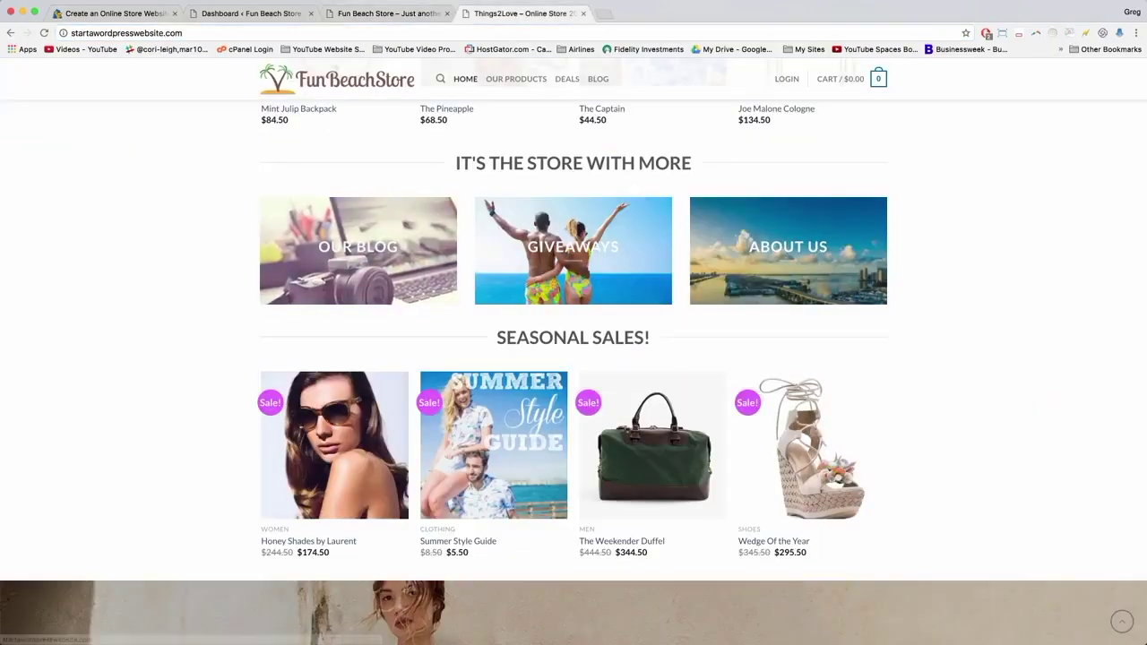
scroll(430, 276, up, 7)
scroll(430, 277, up, 4)
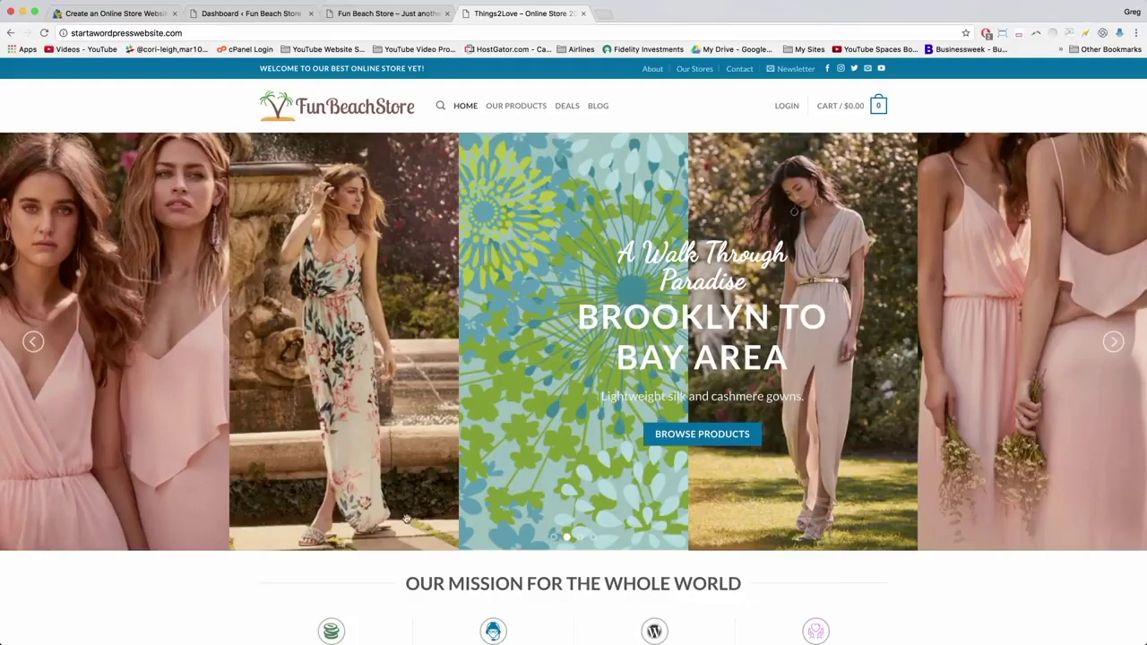
scroll(559, 329, down, 15)
scroll(559, 329, down, 10)
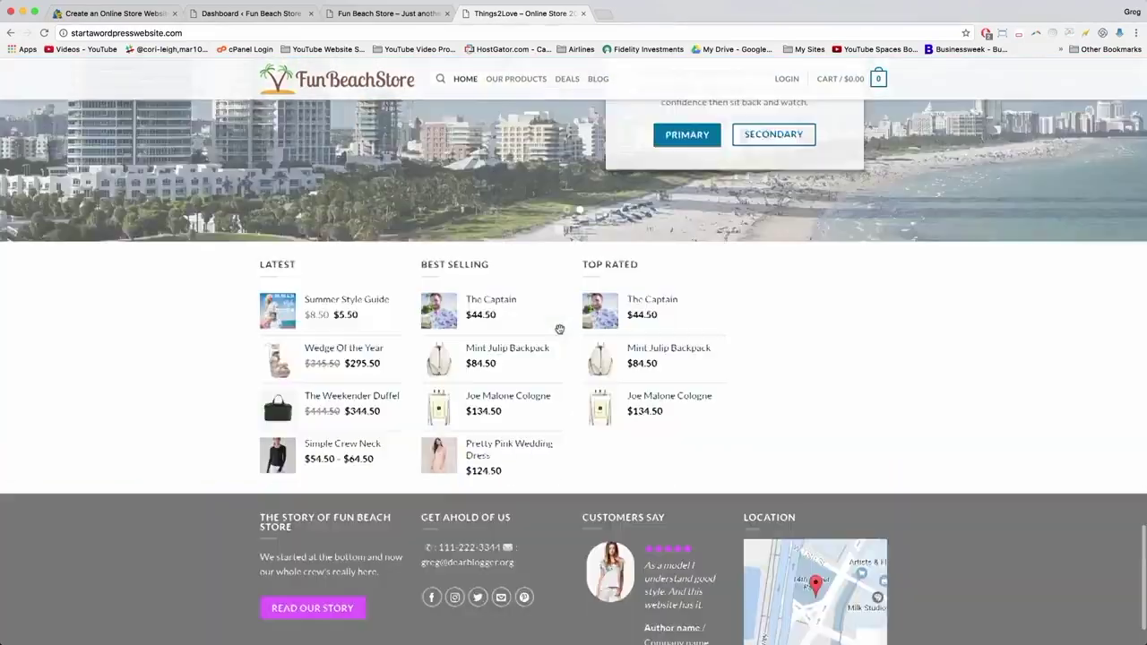
scroll(559, 329, up, 20)
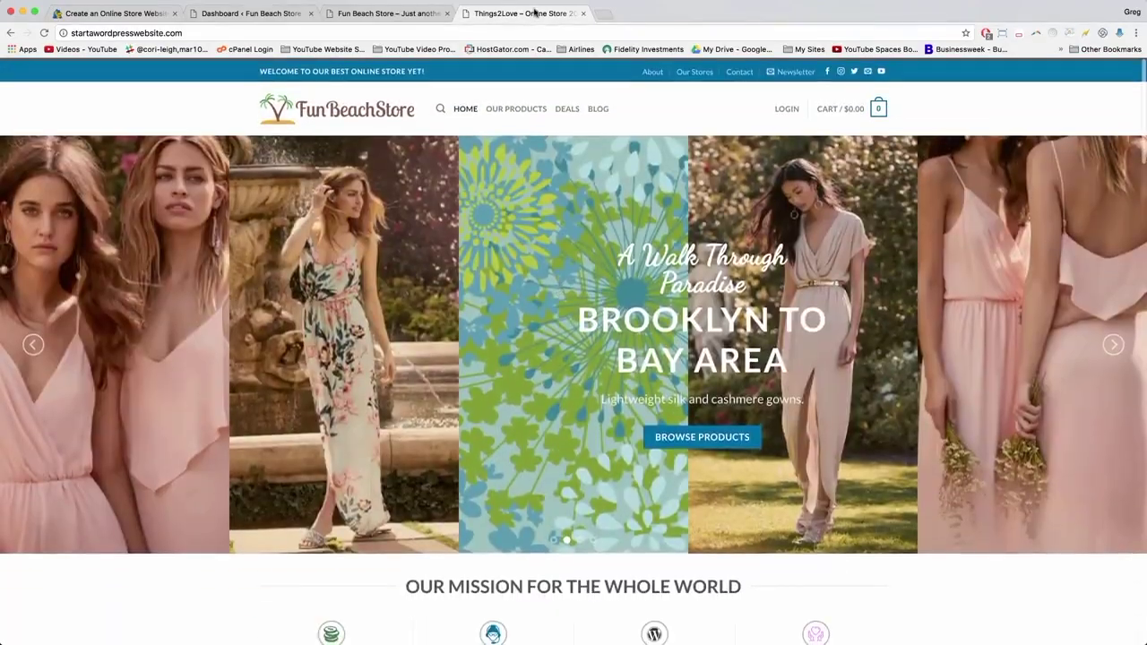
click(240, 15)
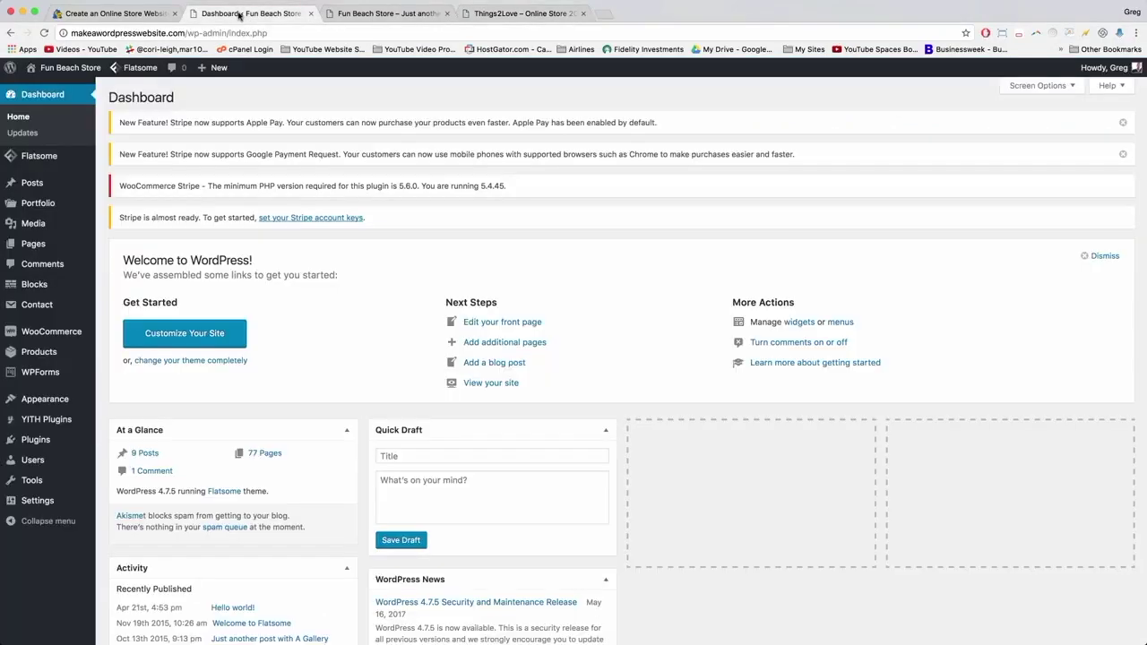
Step: Download the tutorial's Make-an-Online-Store-2017.zip image pack into Downloads
click(80, 13)
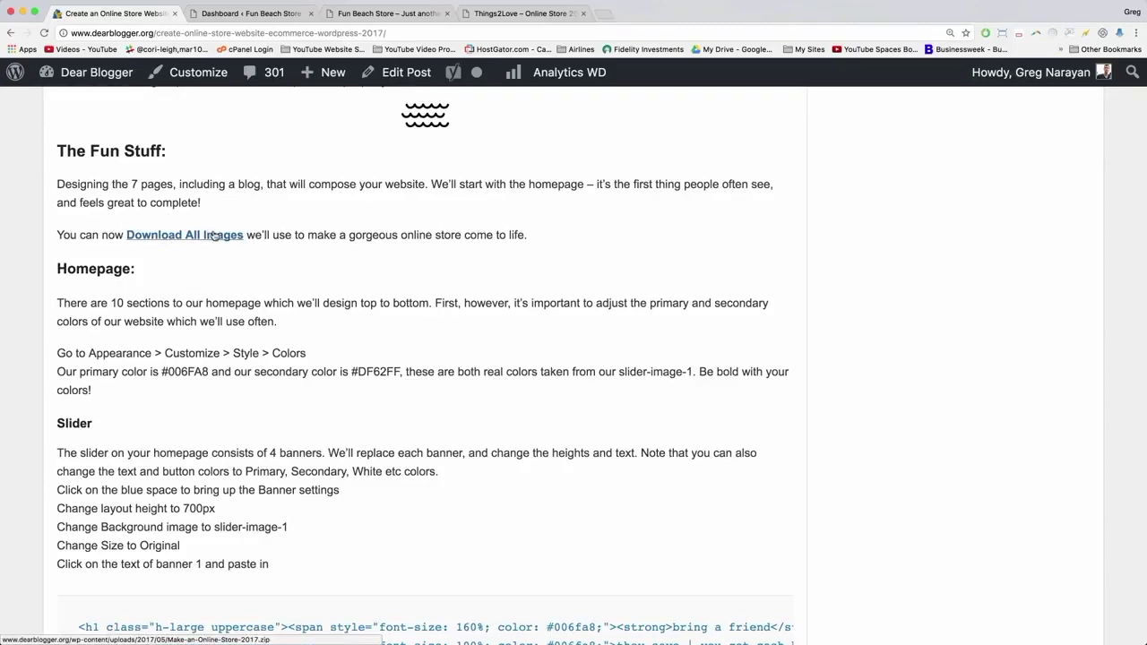
click(213, 235)
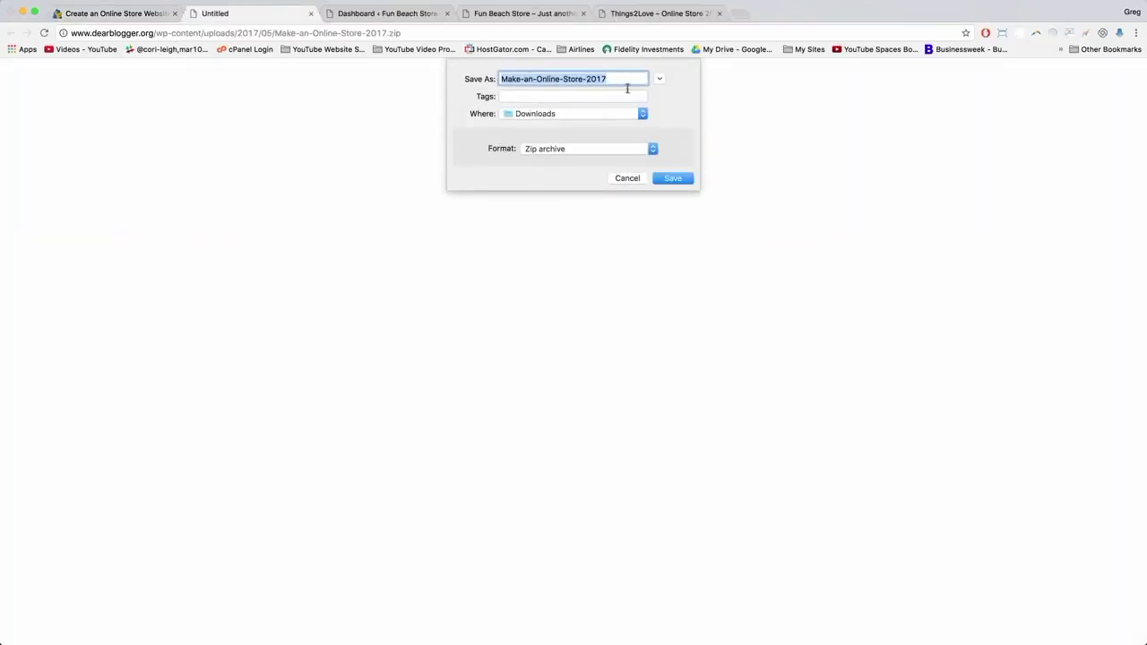
click(674, 178)
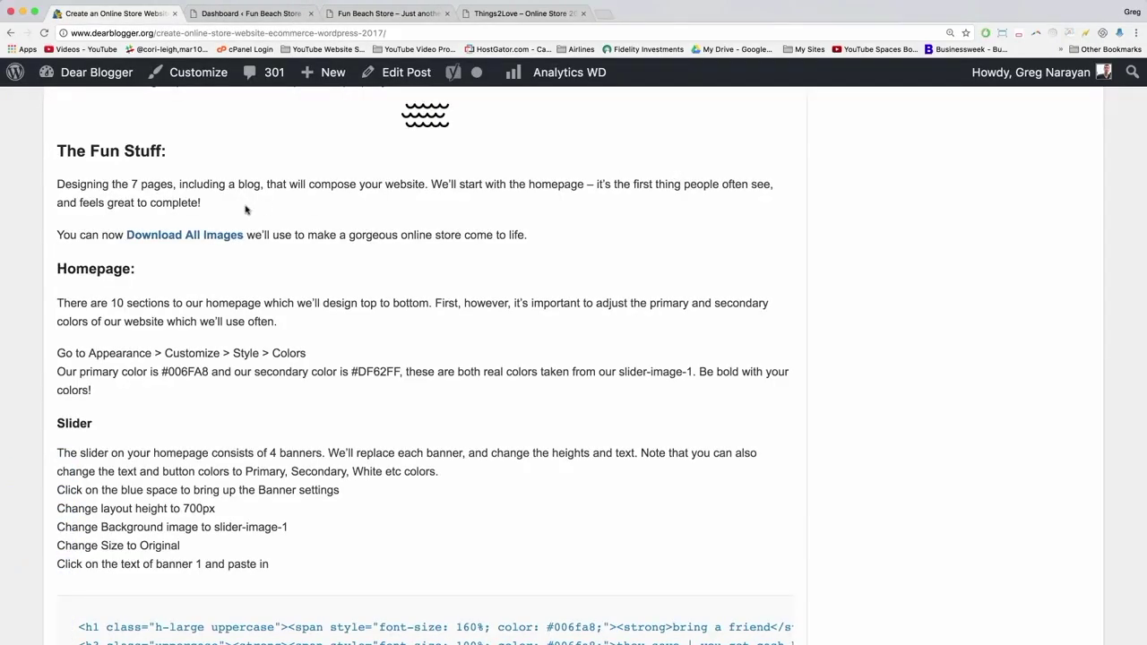
Step: Scroll through the example store homepage again, then return to the tutorial post
click(517, 13)
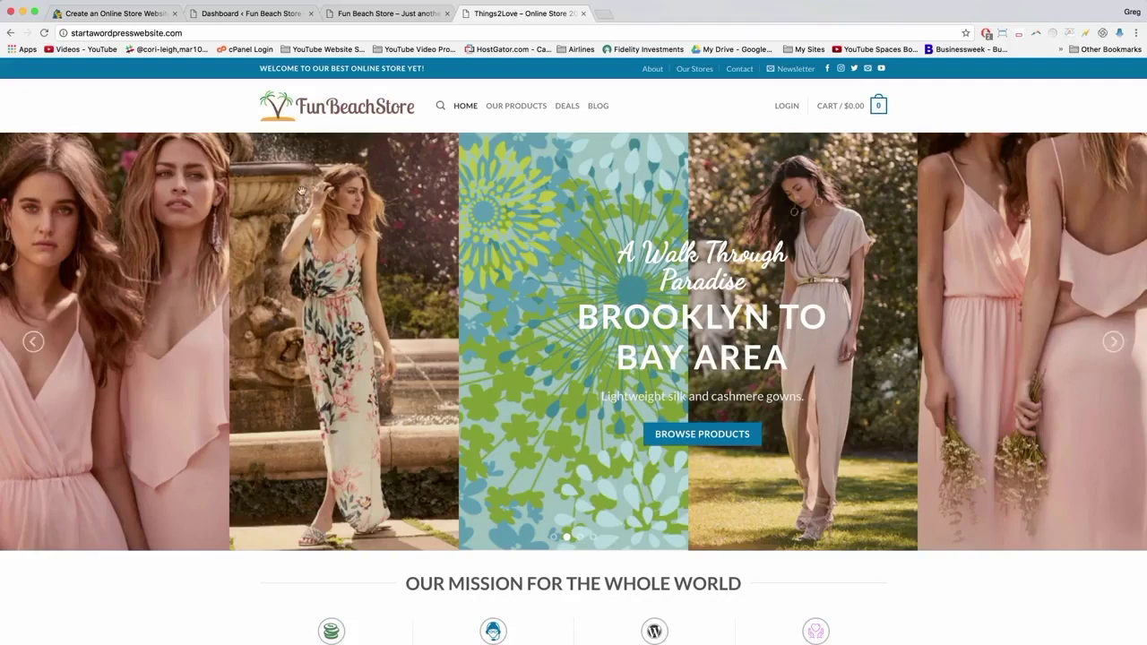
scroll(361, 204, down, 5)
scroll(361, 204, down, 15)
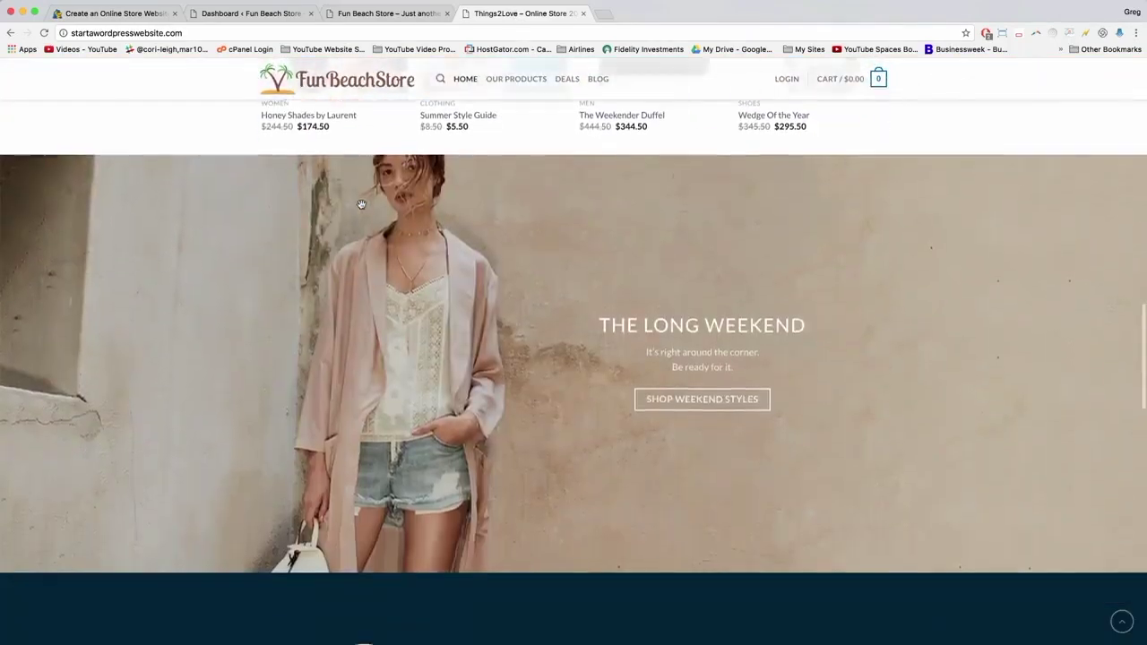
scroll(361, 204, down, 5)
scroll(361, 205, up, 20)
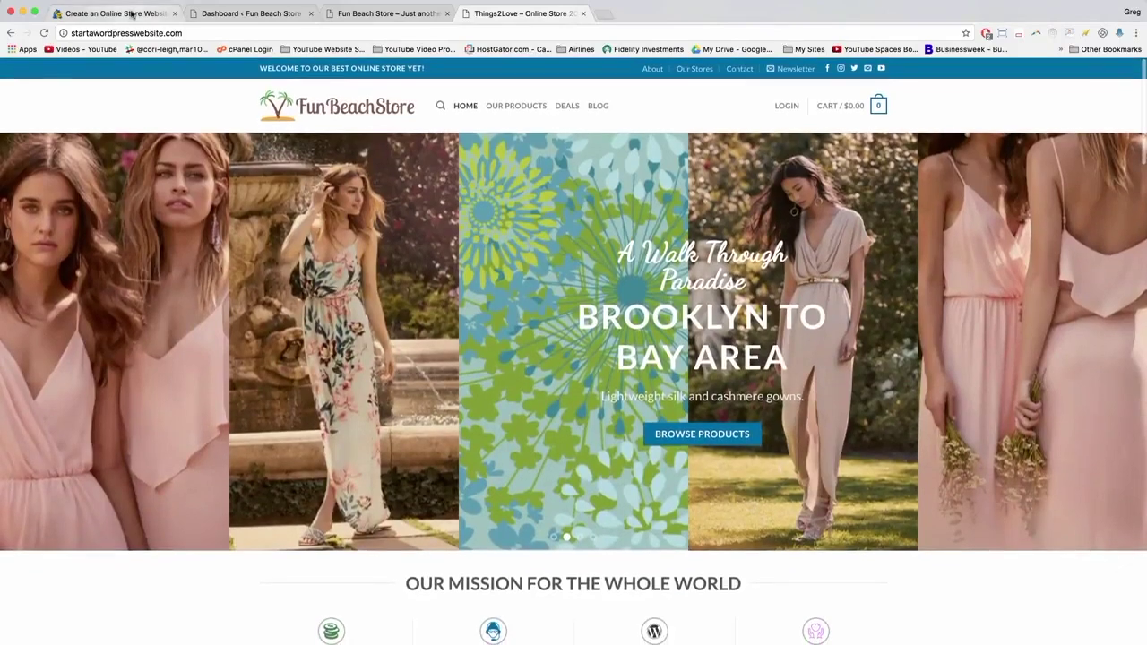
click(132, 14)
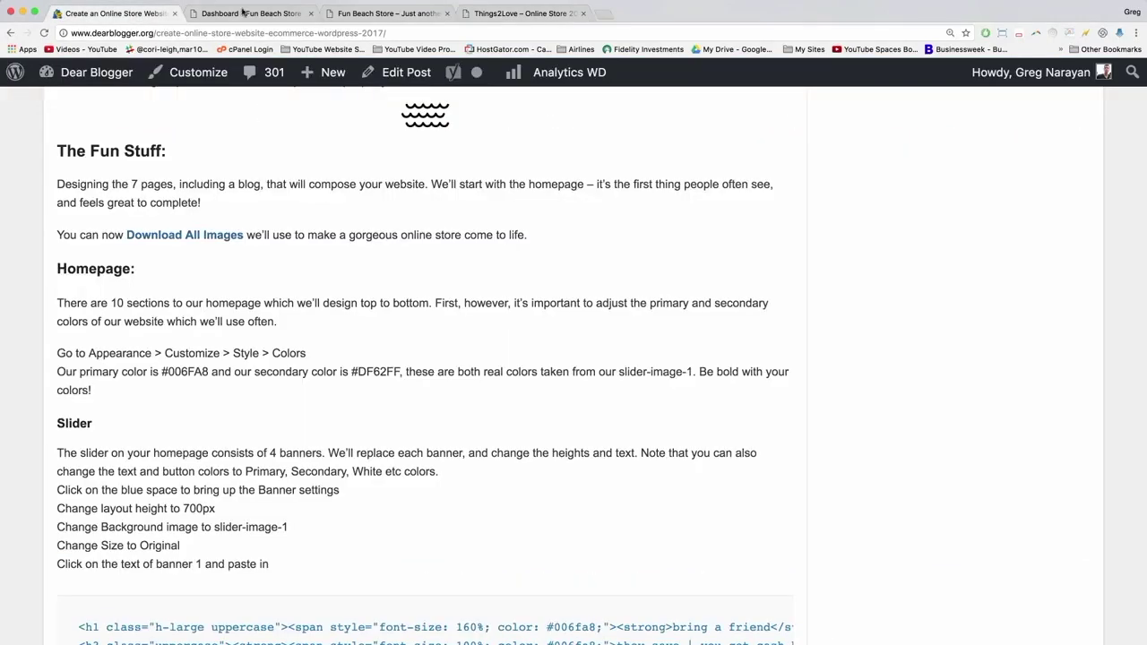
Step: Open Finder's Downloads folder in list view and select Make-an-Online-Store-2017.zip
click(354, 641)
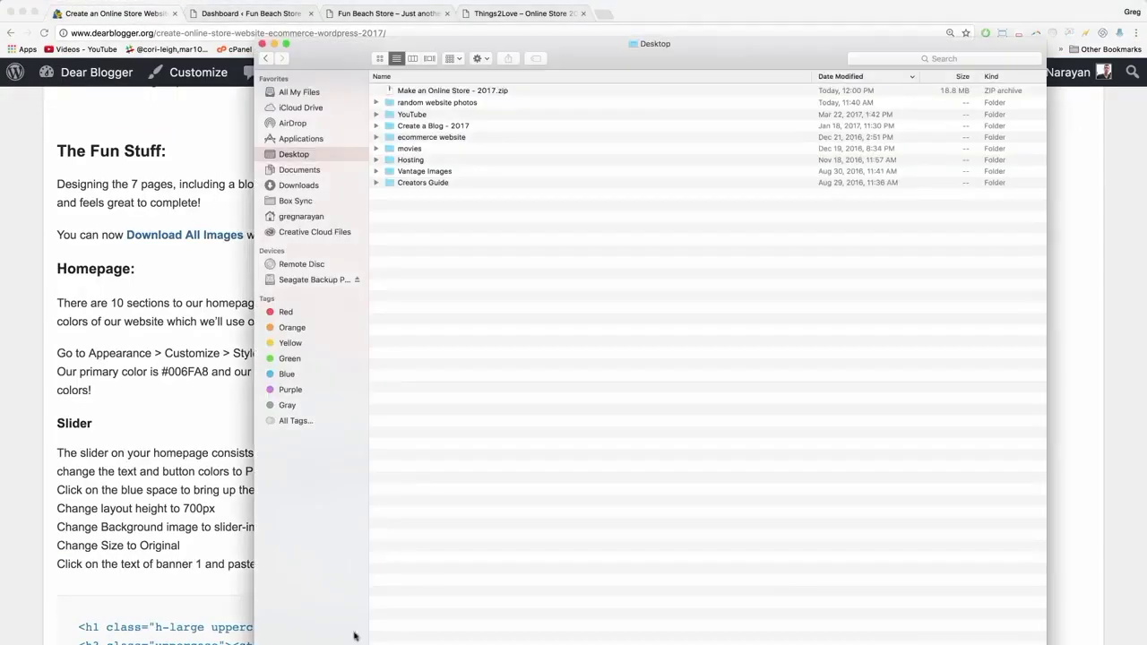
drag(276, 49, 280, 13)
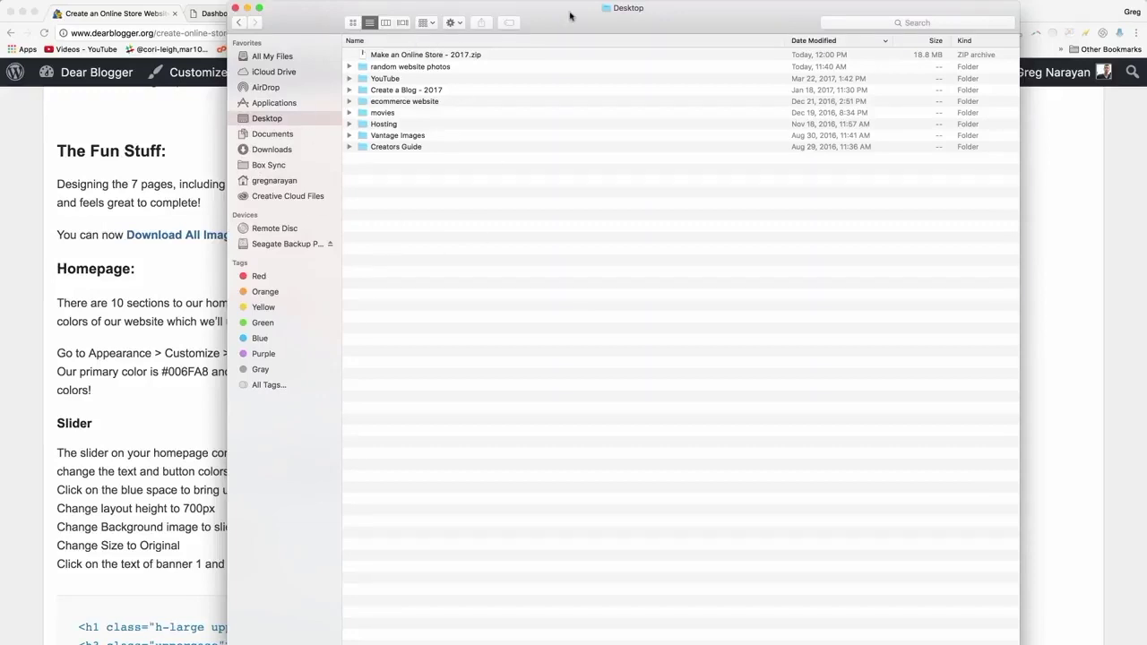
click(270, 150)
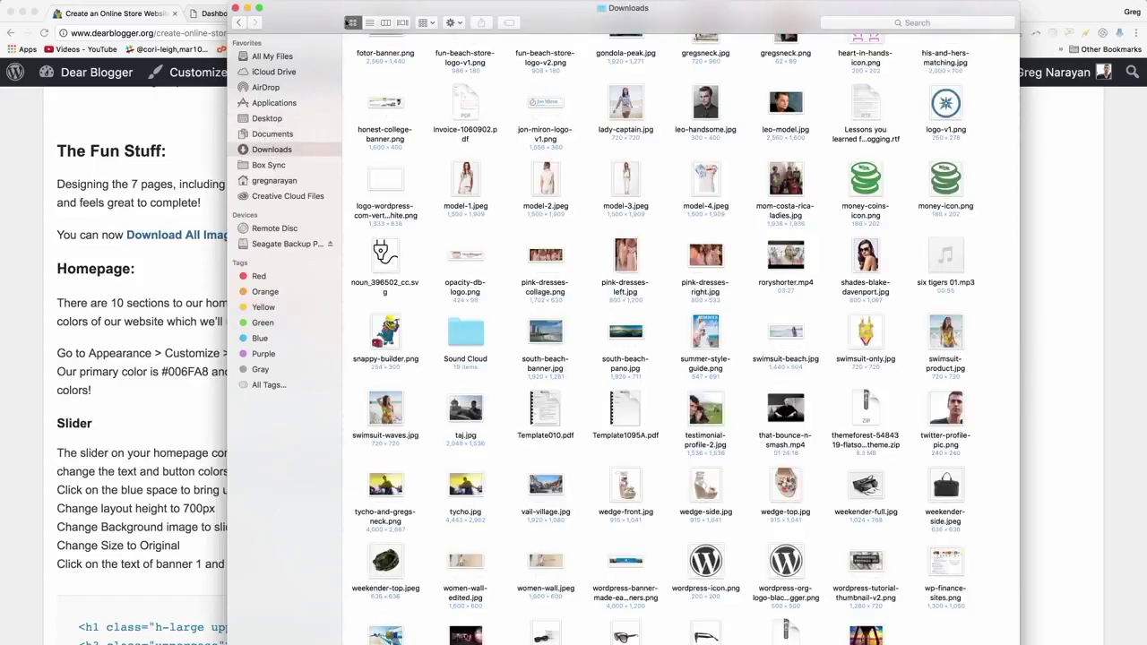
click(369, 23)
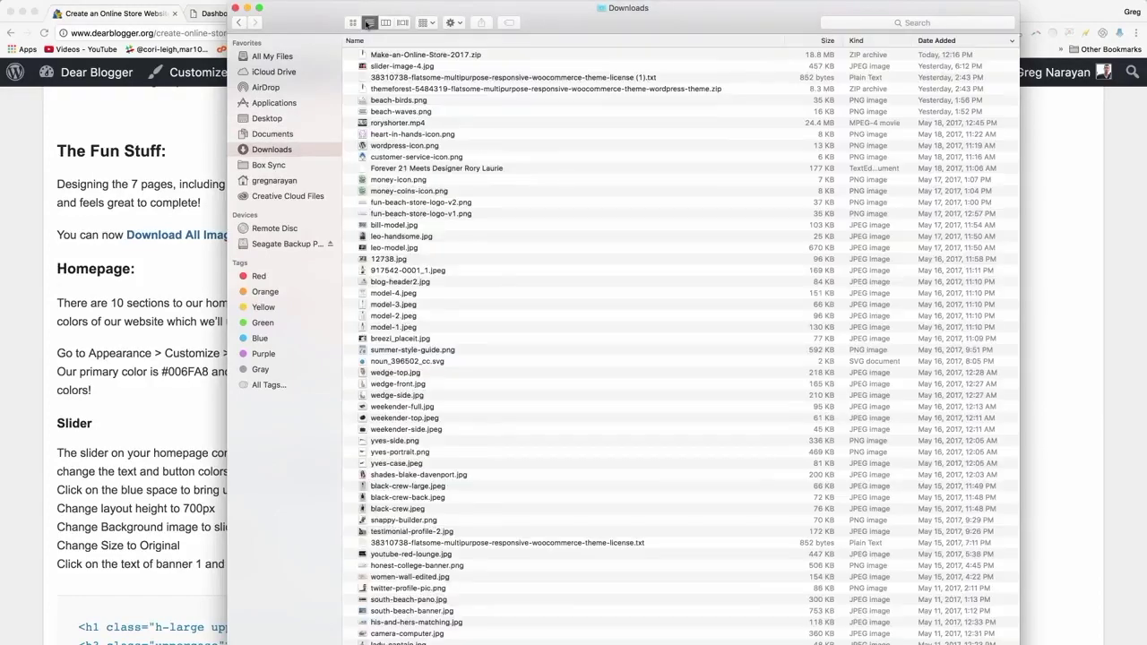
click(437, 59)
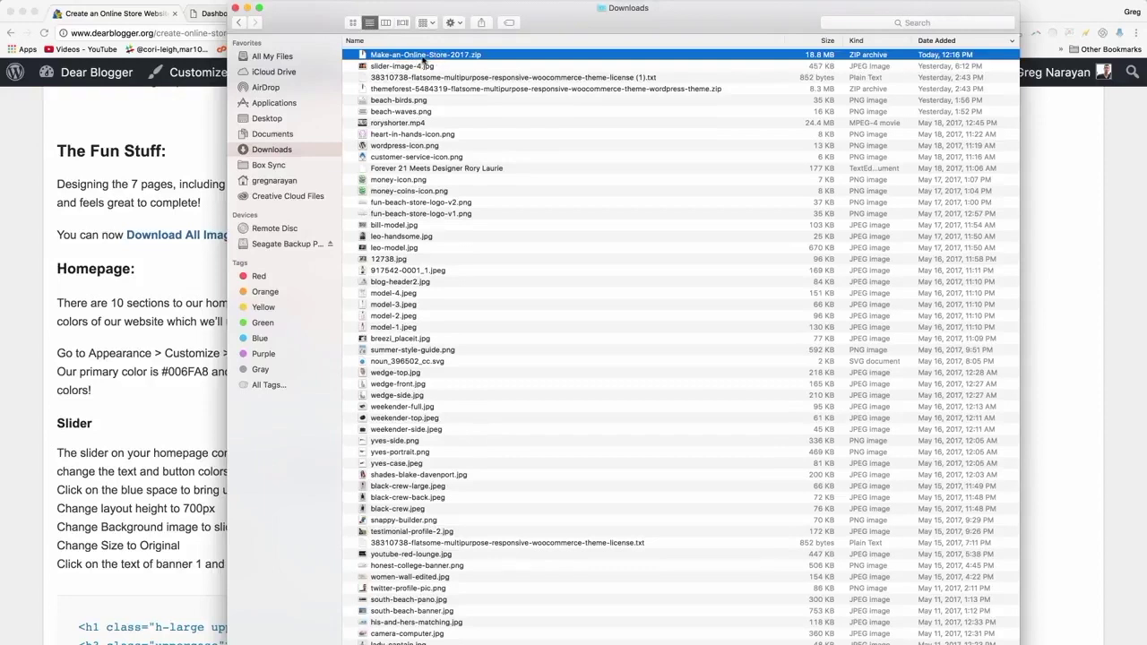
Step: Move the zip onto the desktop and unzip it
drag(405, 61, 1, 162)
key(F11)
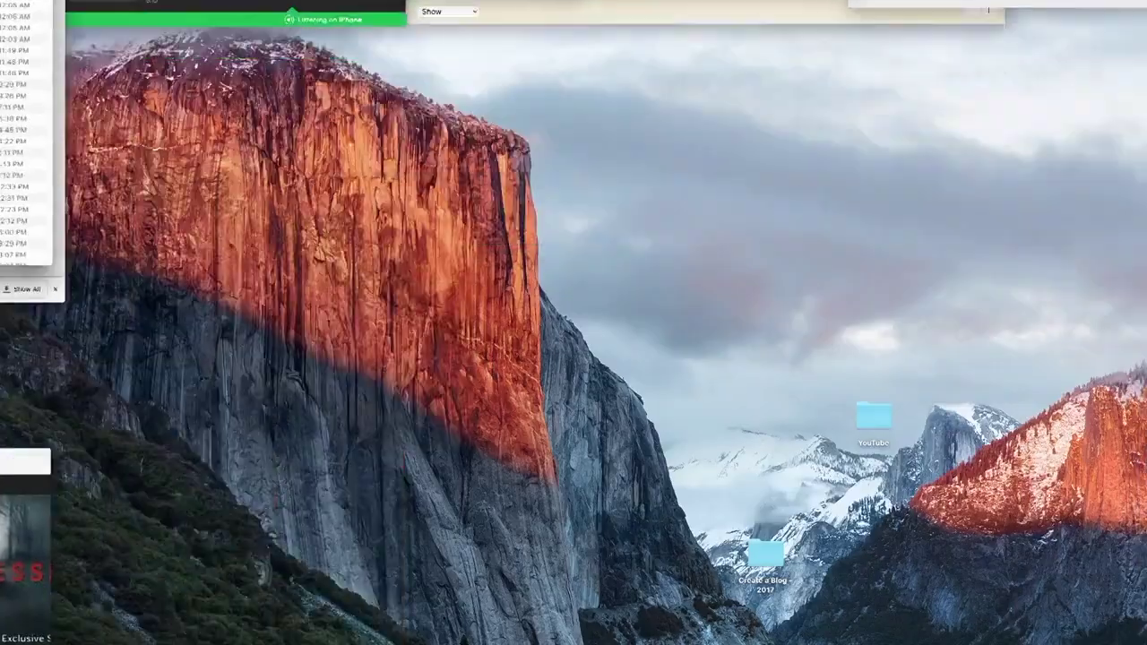
drag(36, 152, 571, 249)
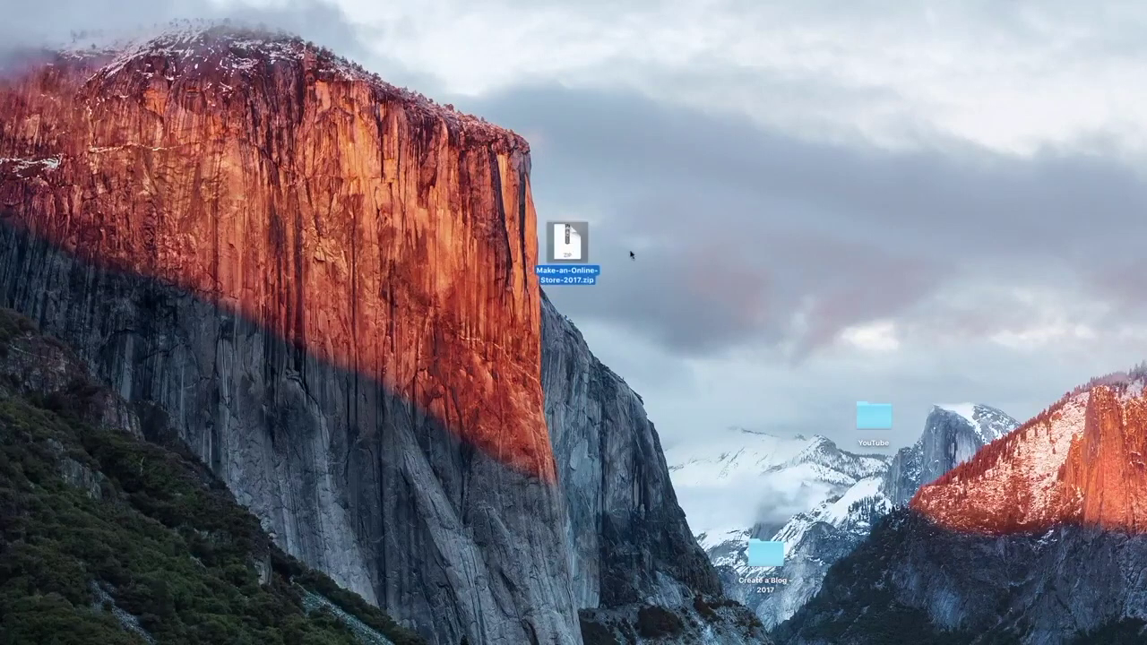
click(631, 253)
double_click(566, 240)
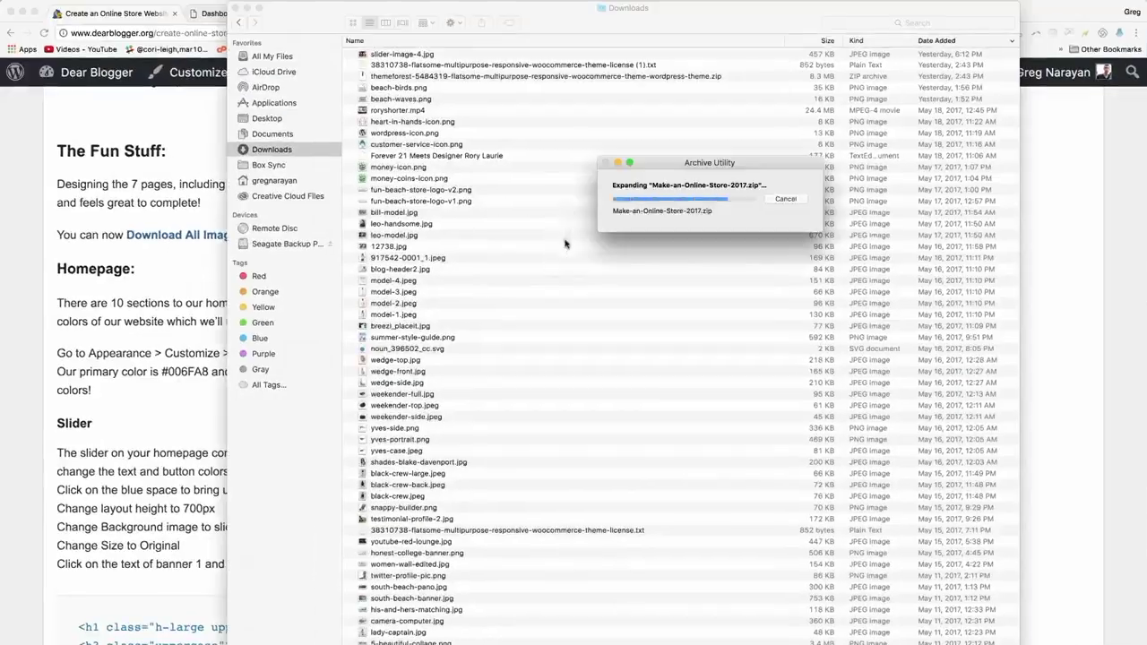
Step: Trash the zip file and place the unzipped folder near the desktop centre
key(F11)
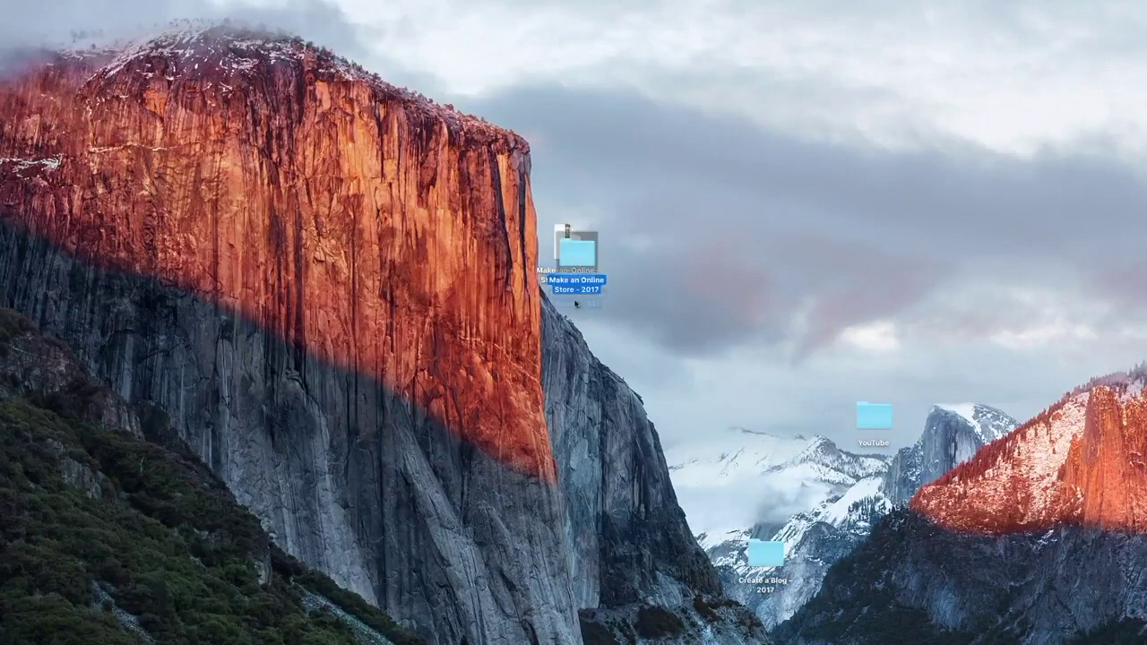
drag(576, 260, 612, 326)
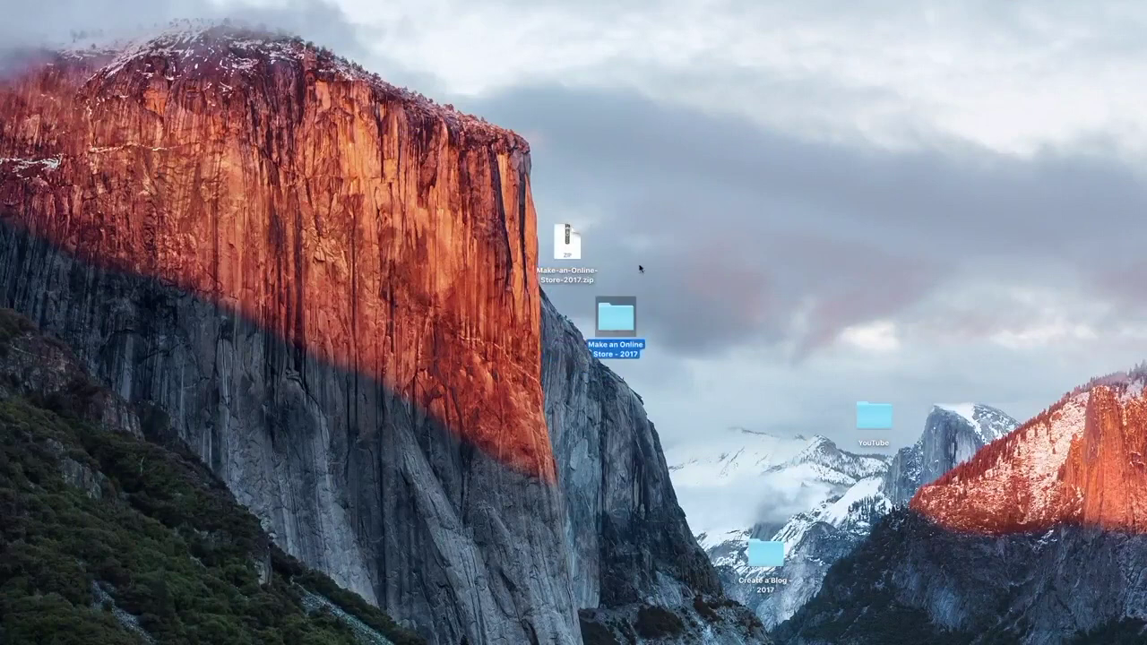
drag(567, 238, 945, 513)
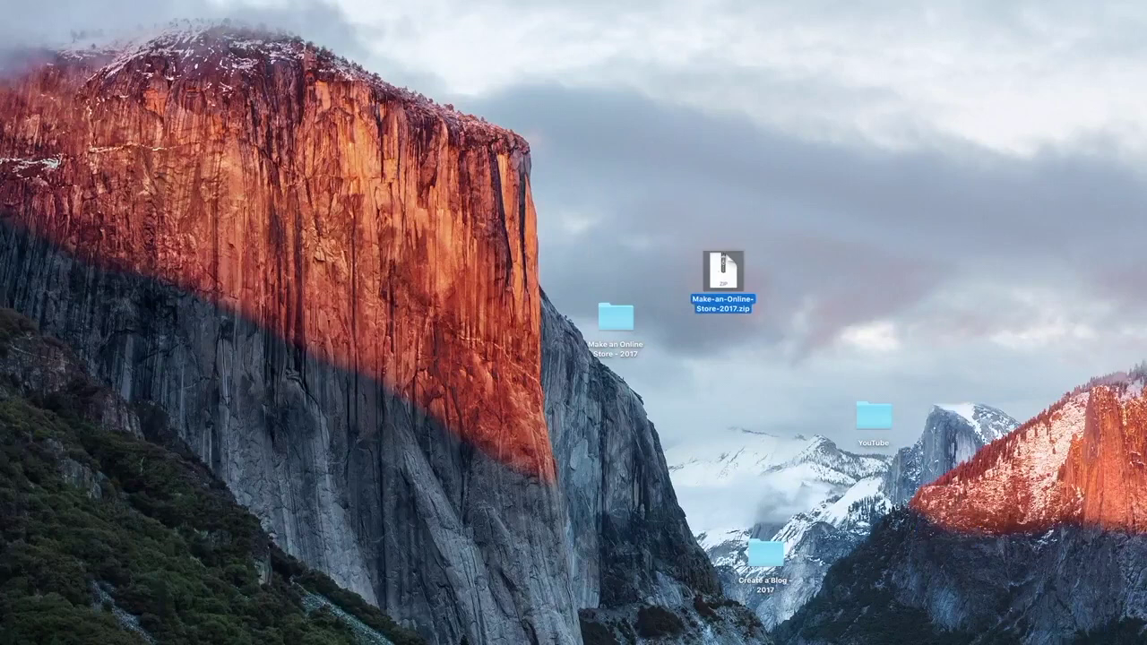
key(super+BackSpace)
drag(621, 326, 591, 287)
click(612, 287)
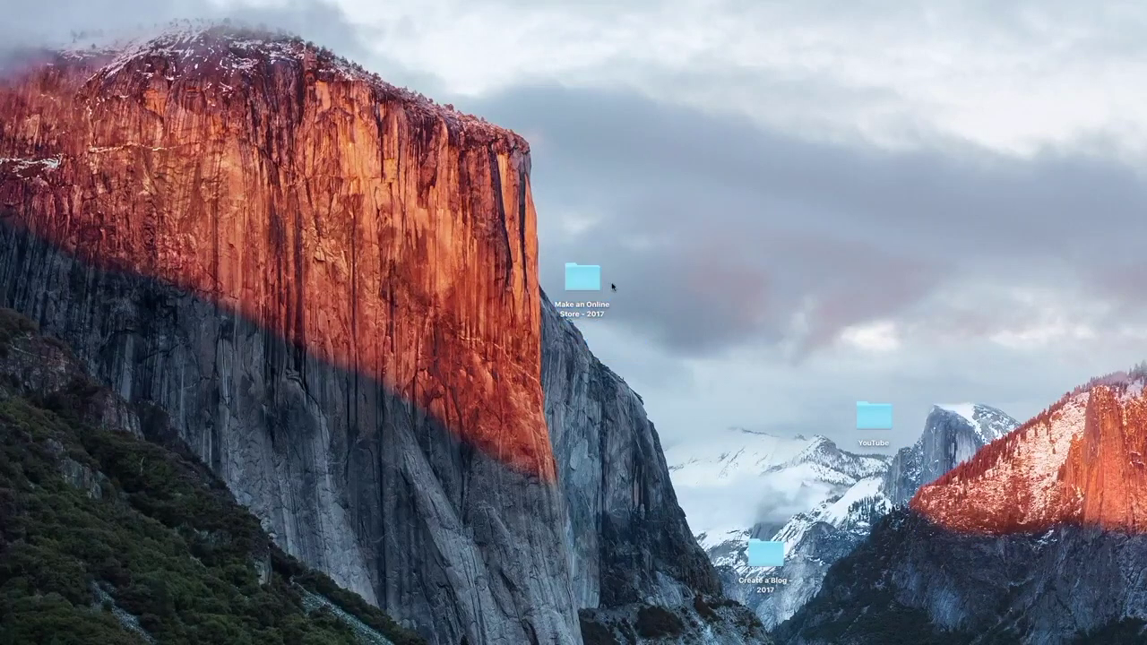
Step: Open the Make an Online Store - 2017 folder, enlarge its window, and browse the images
double_click(584, 274)
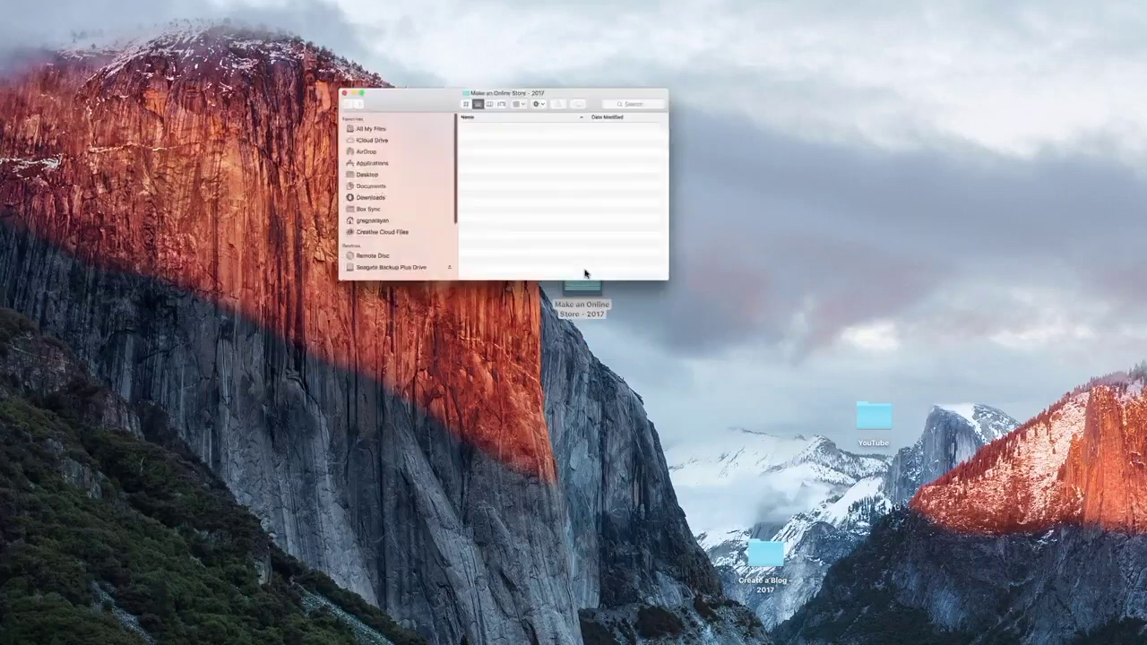
drag(694, 269, 1097, 644)
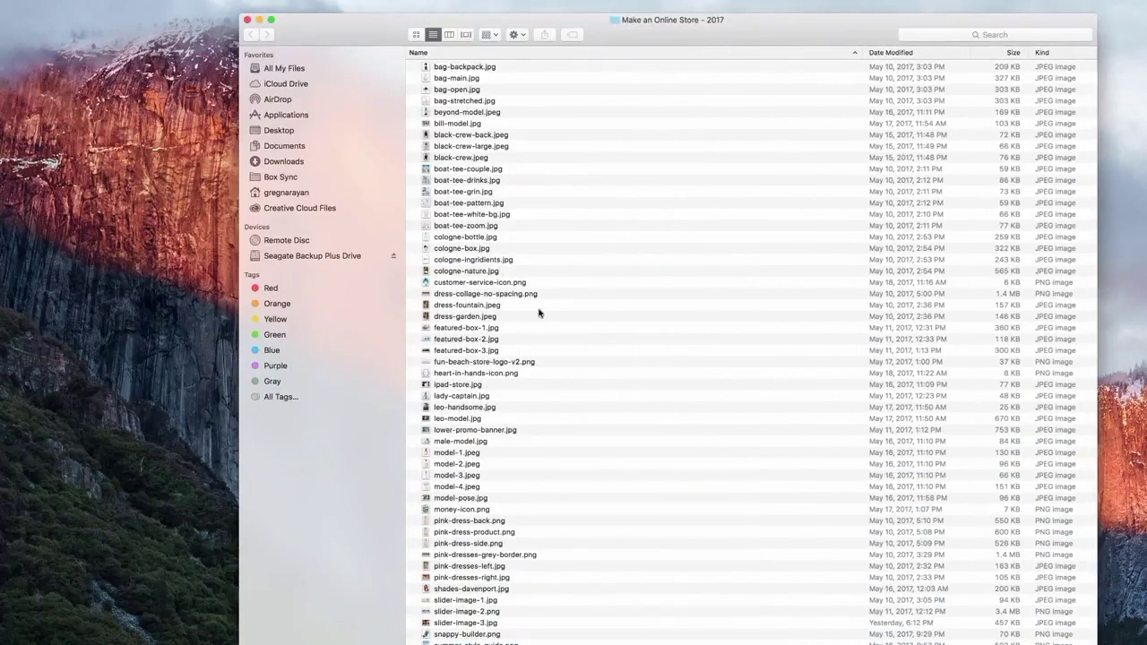
click(436, 146)
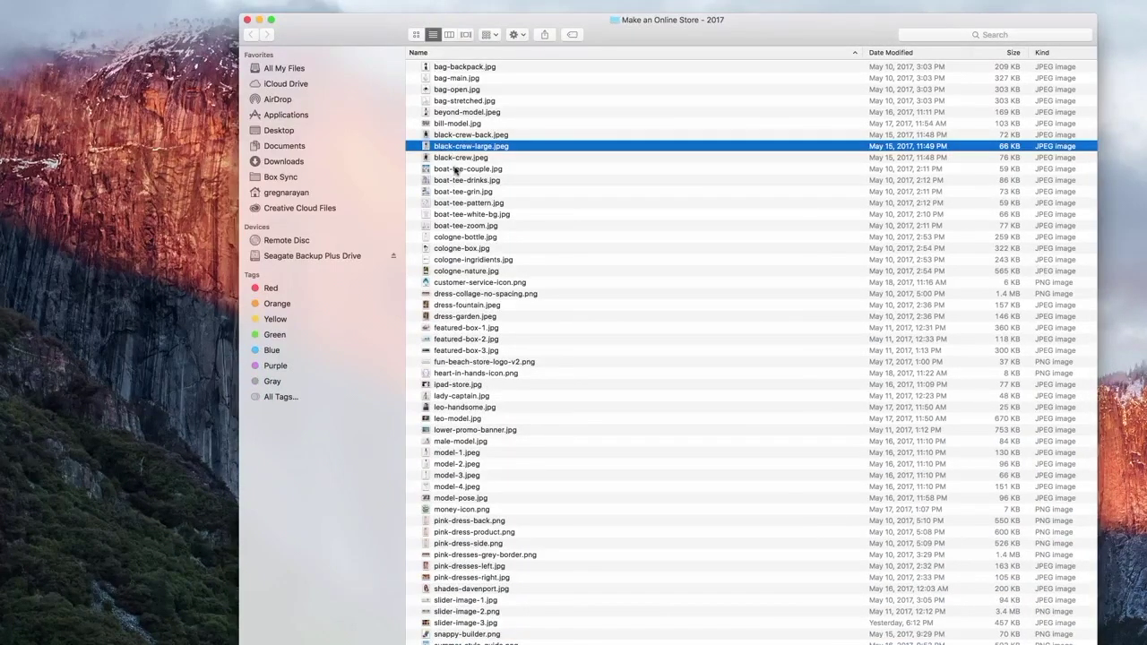
click(483, 169)
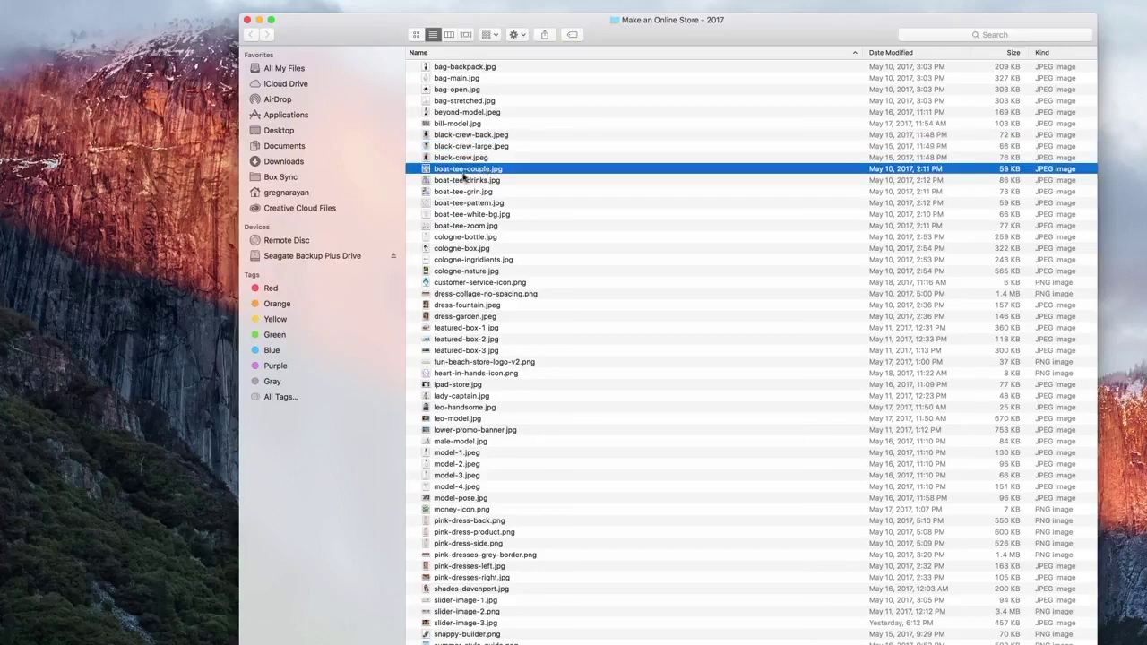
click(468, 179)
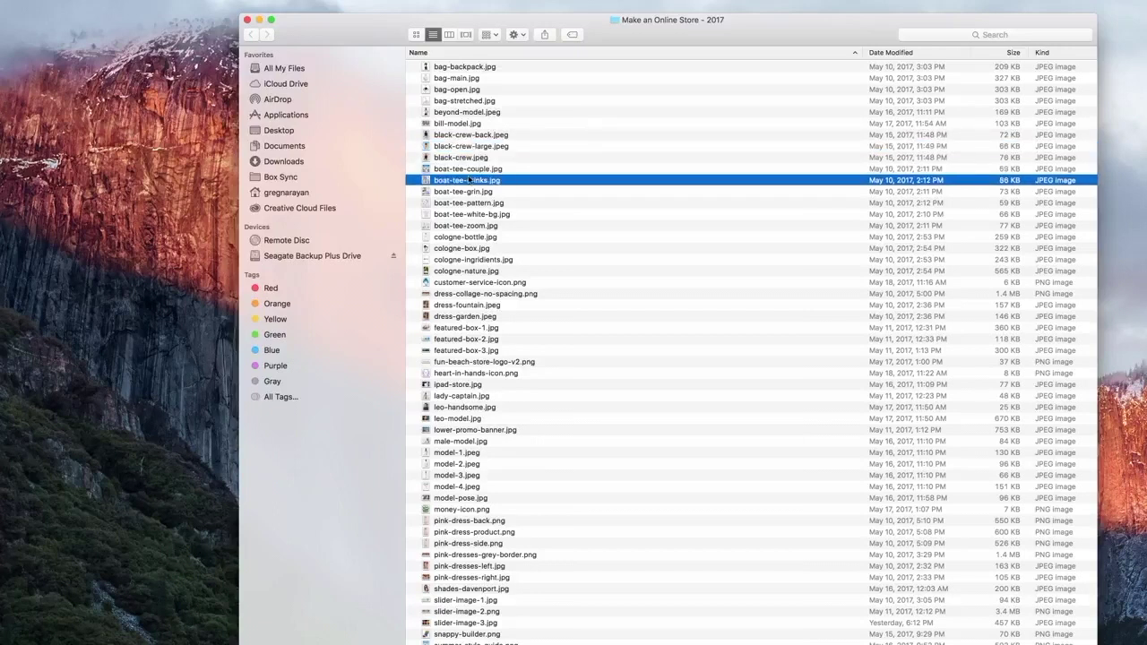
click(476, 193)
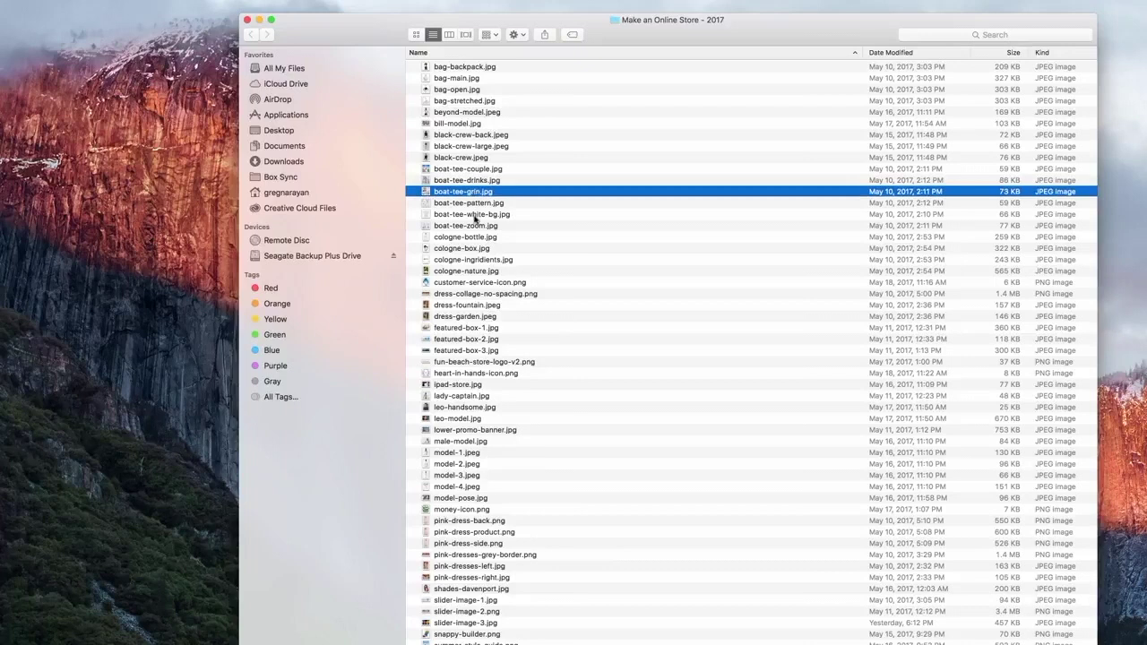
click(475, 215)
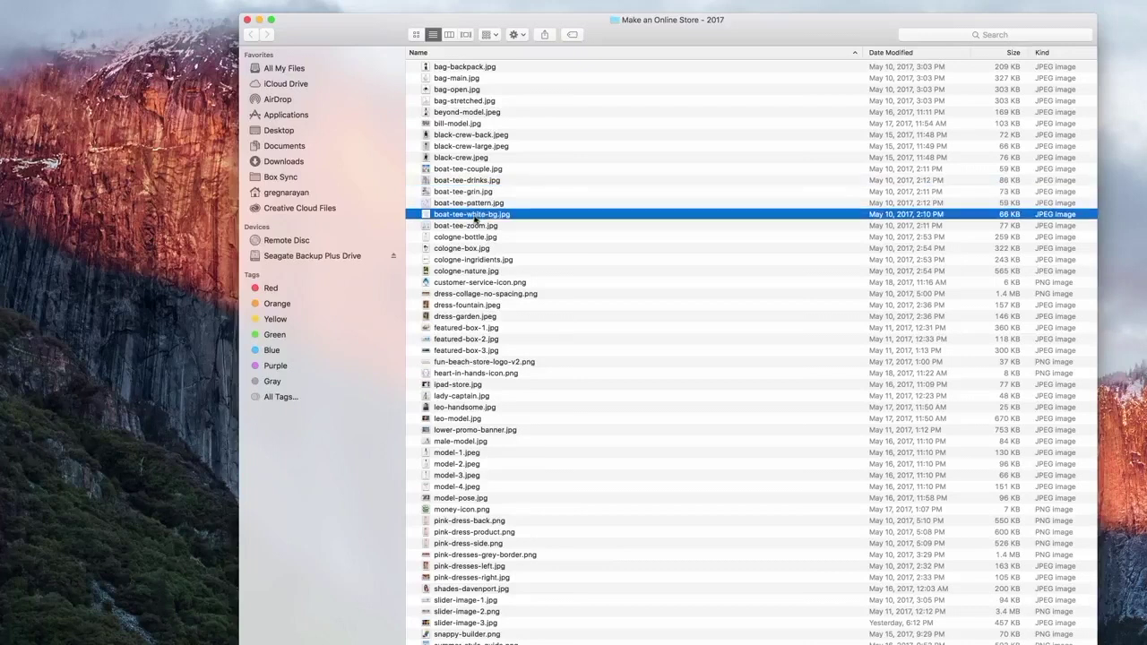
click(472, 305)
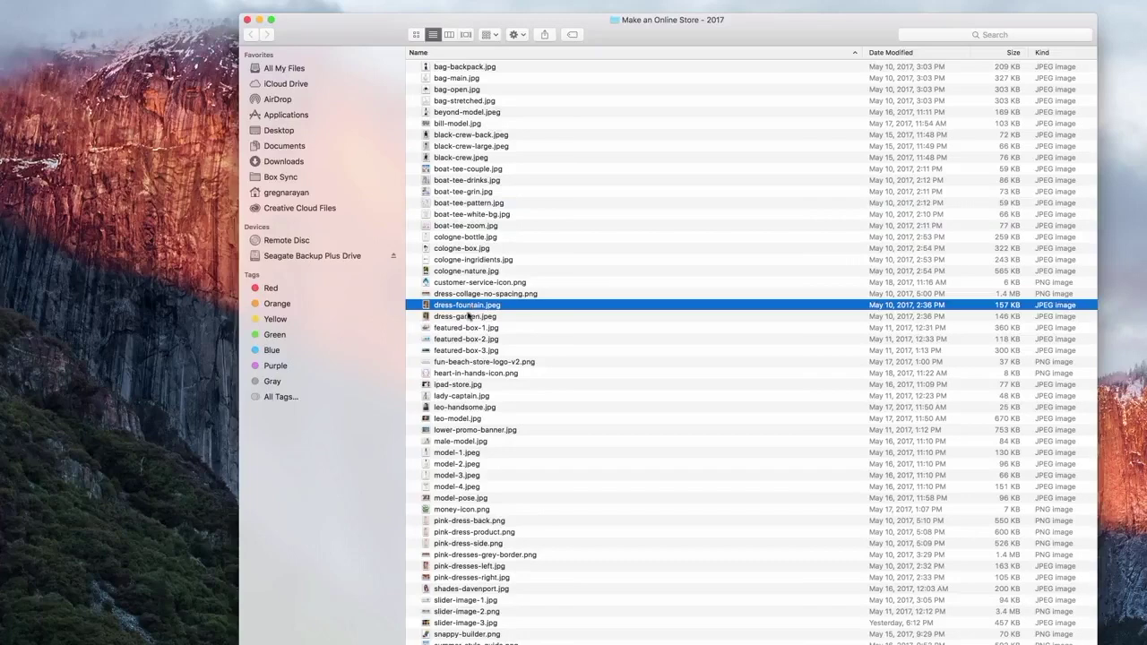
click(466, 318)
Step: Quick Look the dress-garden, featured-box-1, featured-box-3 and heart-in-hands-icon images
key(space)
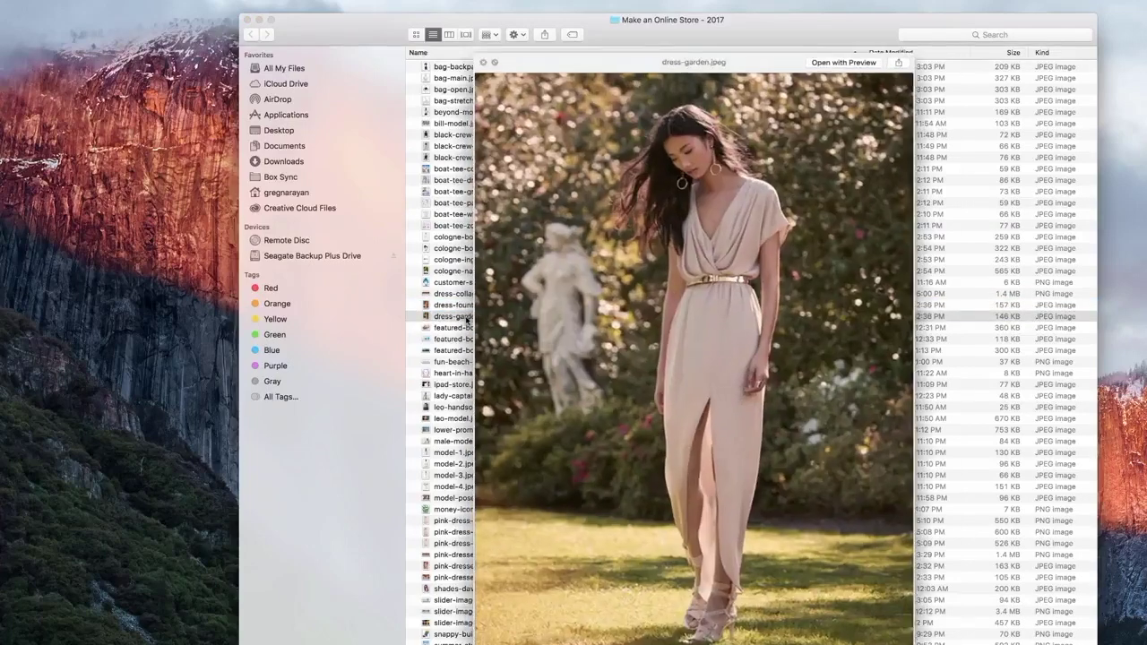
key(space)
click(462, 330)
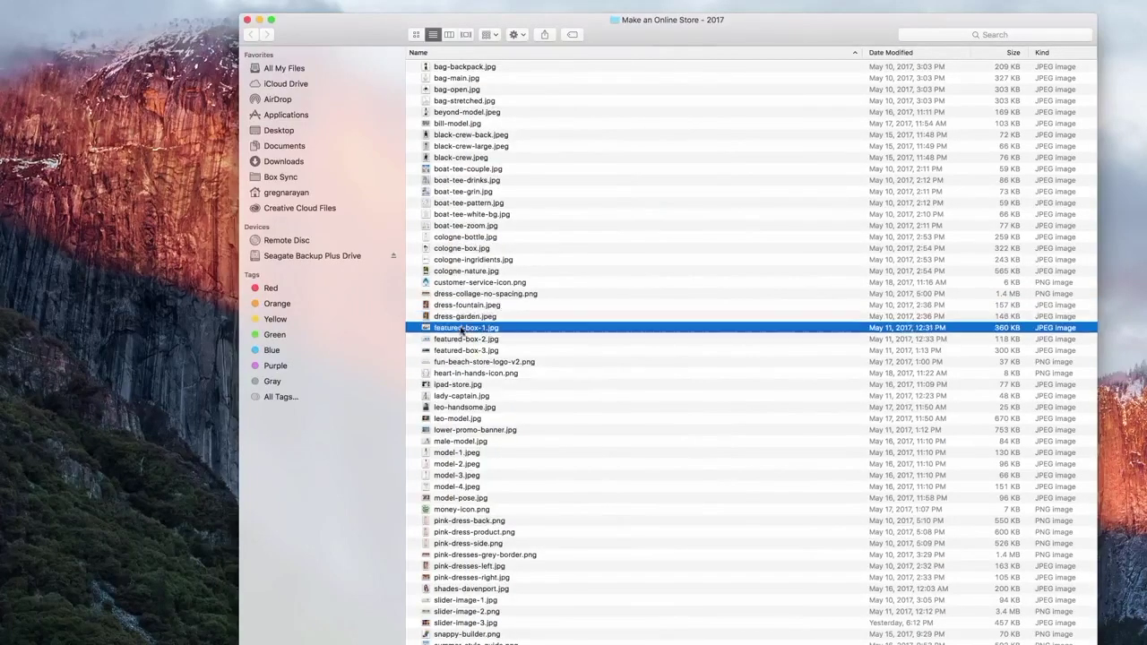
key(space)
key(space)
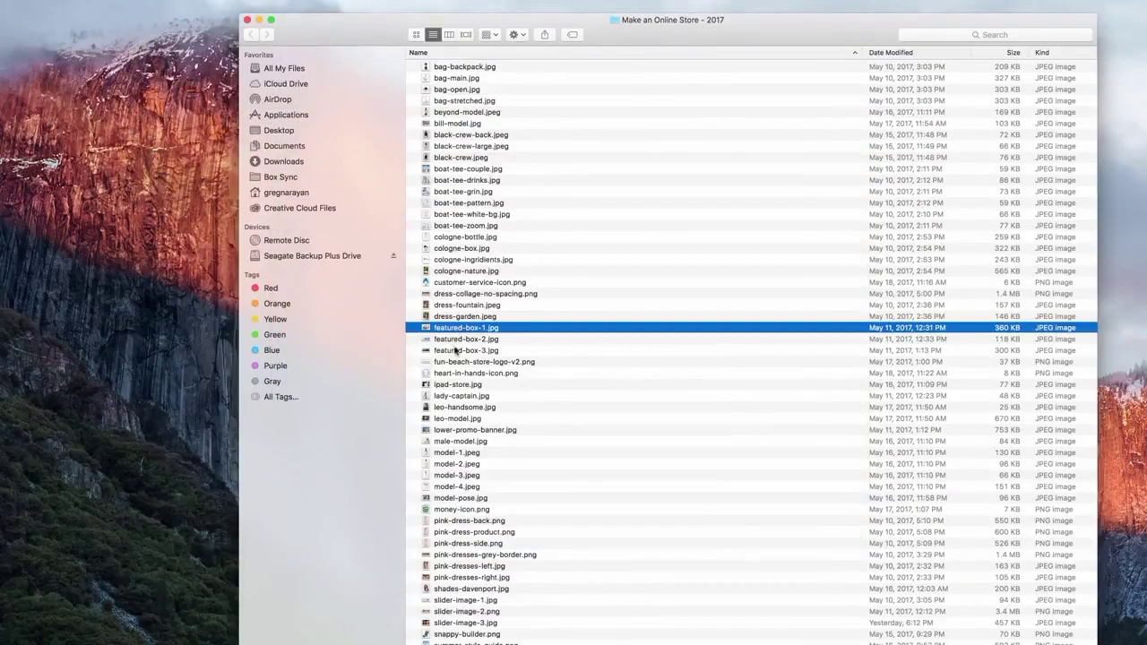
click(457, 353)
key(space)
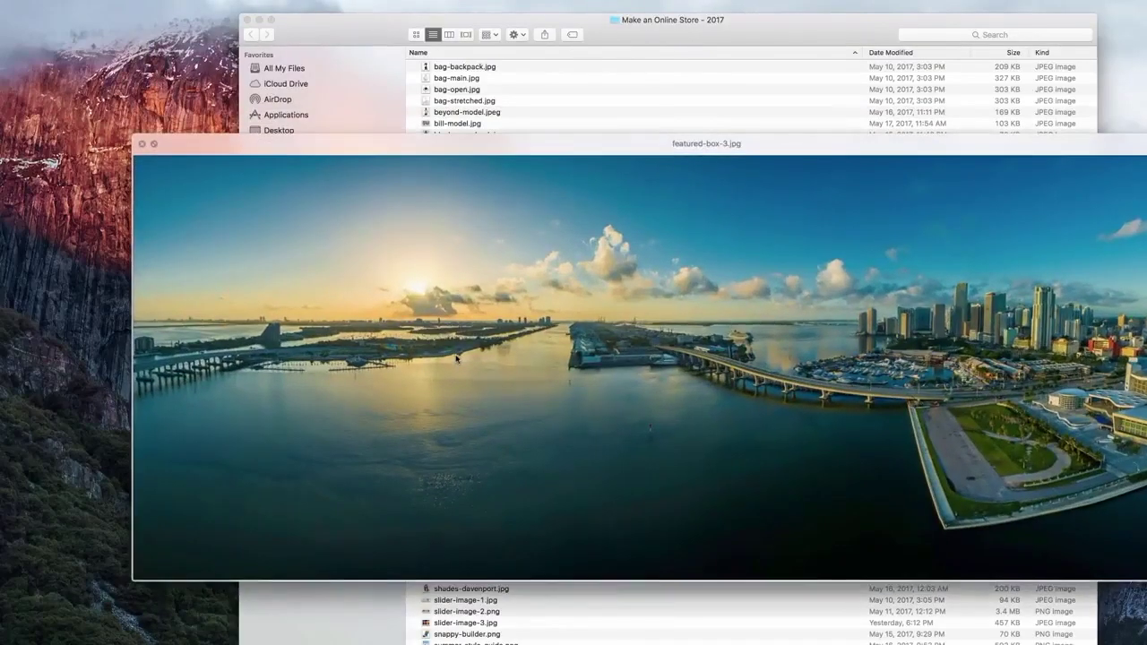
key(space)
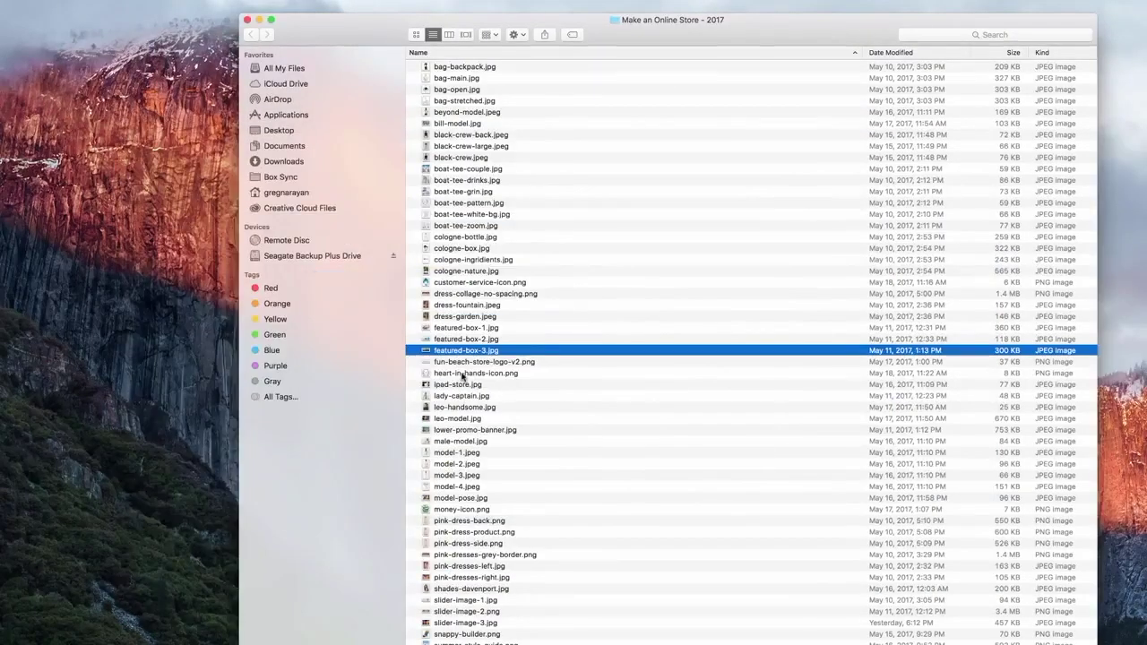
click(462, 374)
key(space)
key(space)
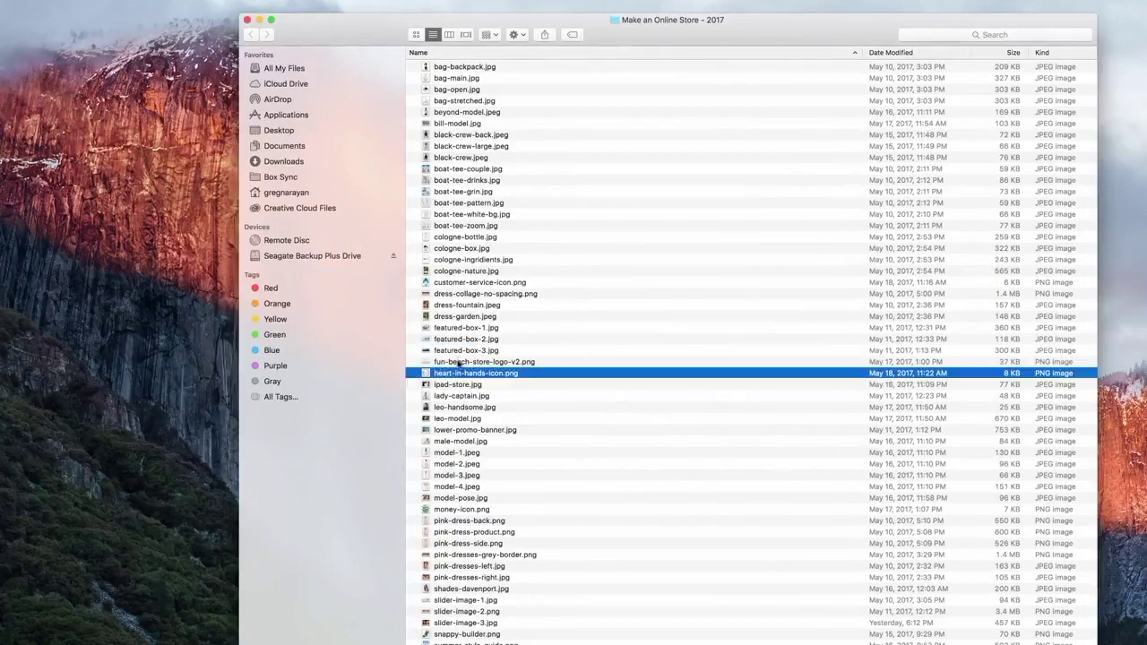
click(465, 350)
key(space)
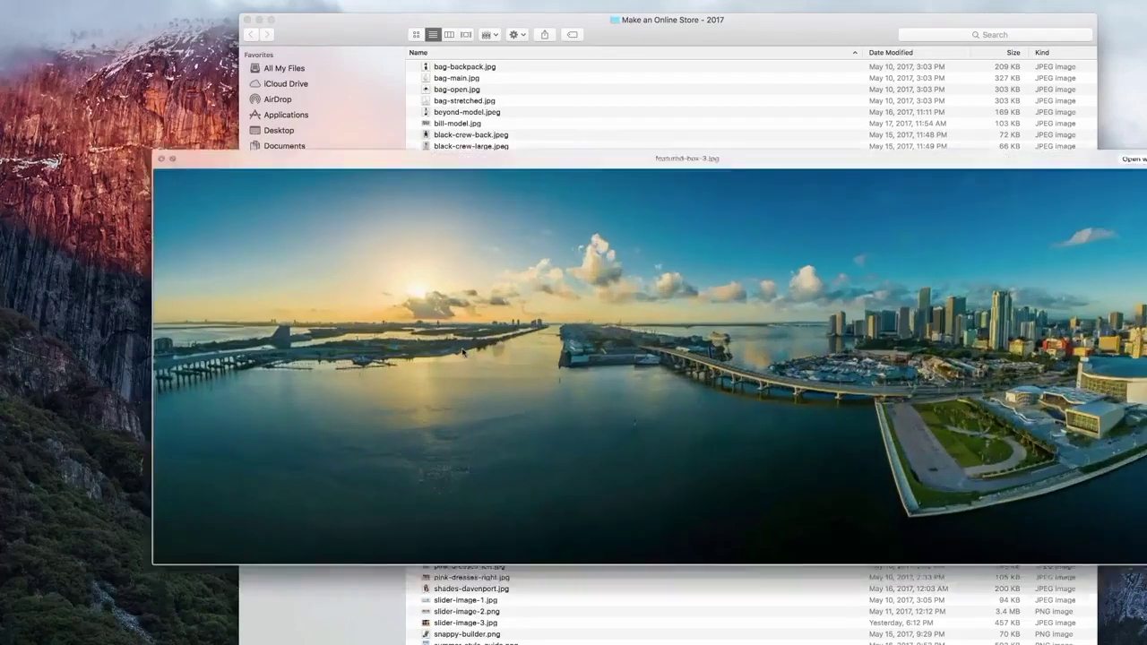
Step: Quick Look the black-crew-back, lower-promo-banner beach photo and model-2 images
key(space)
click(473, 134)
key(space)
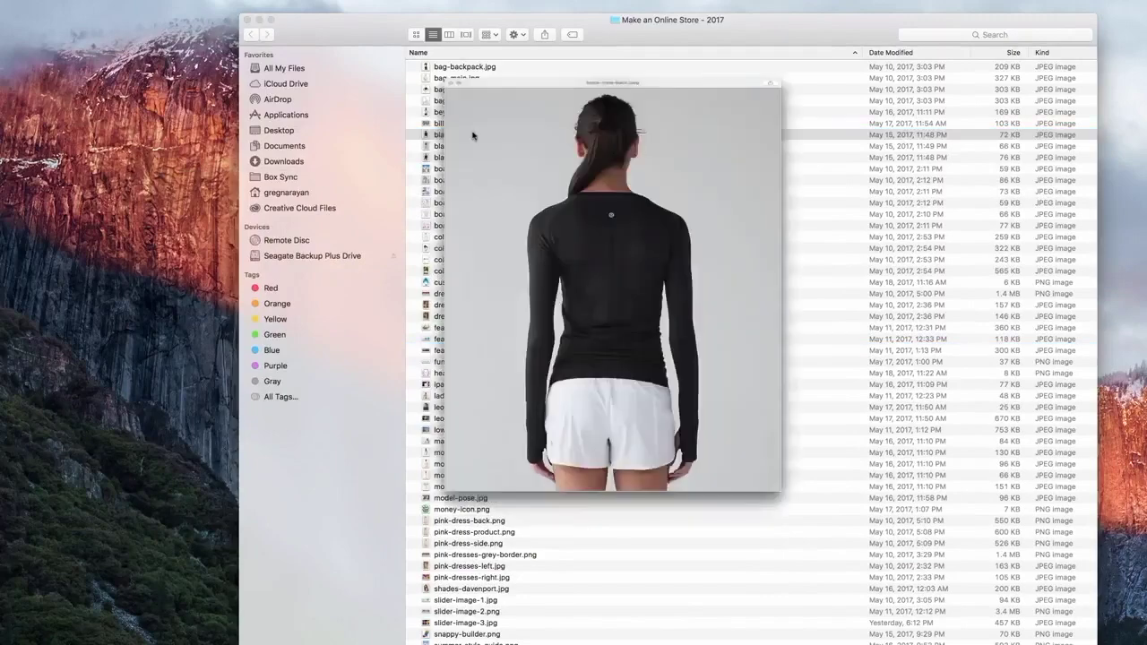
key(space)
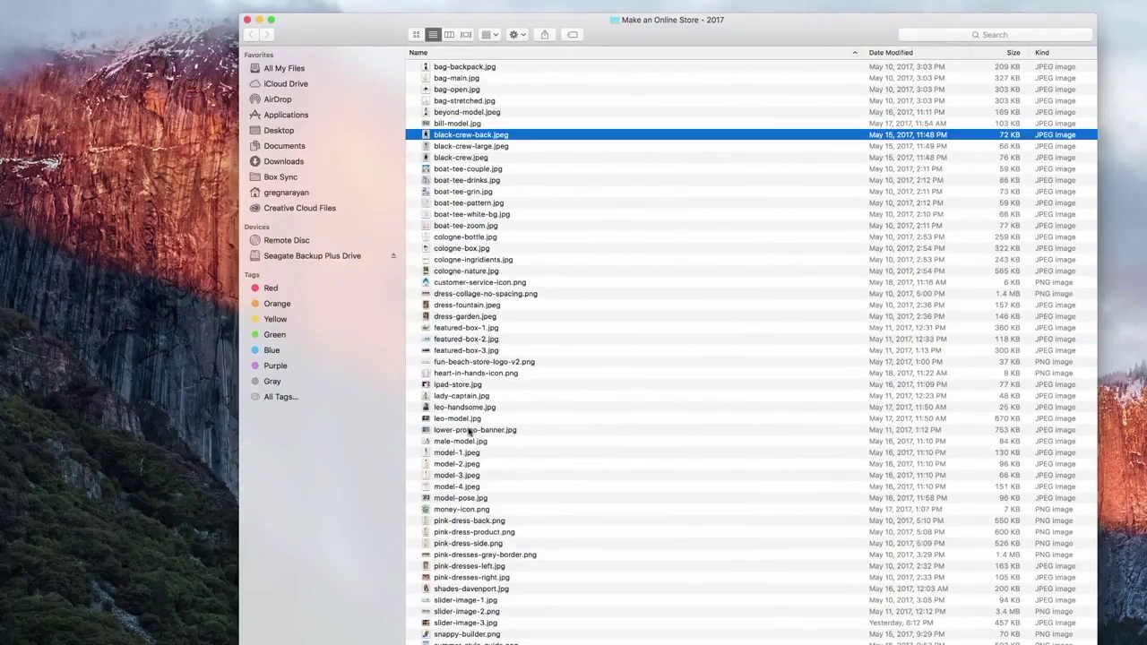
click(469, 430)
key(space)
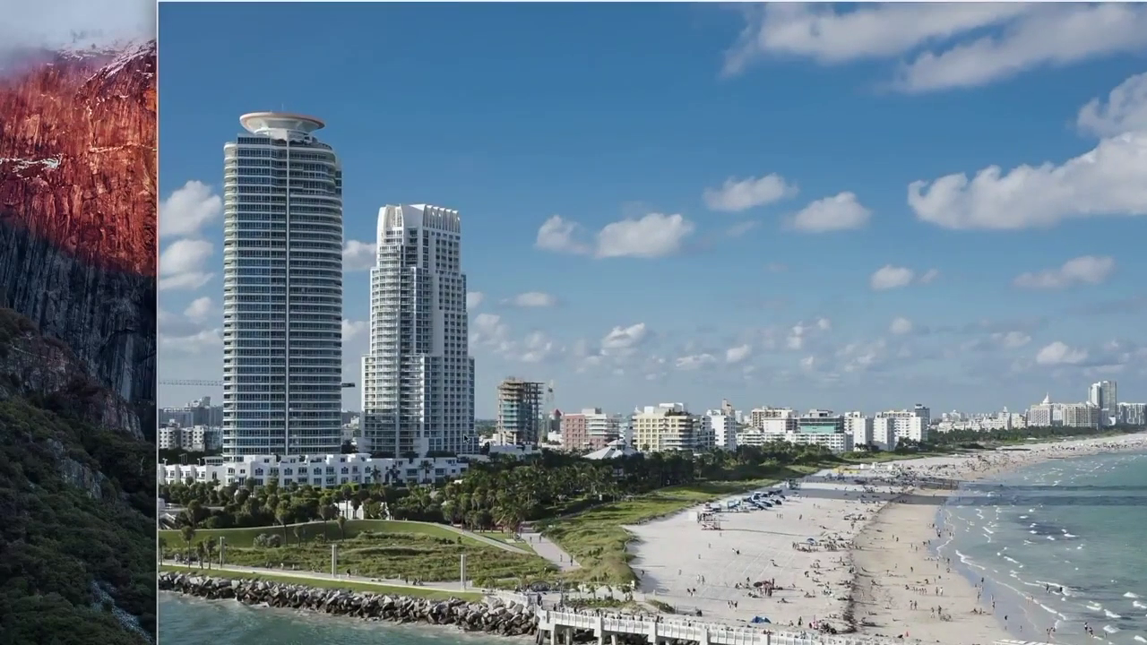
key(space)
click(452, 467)
key(space)
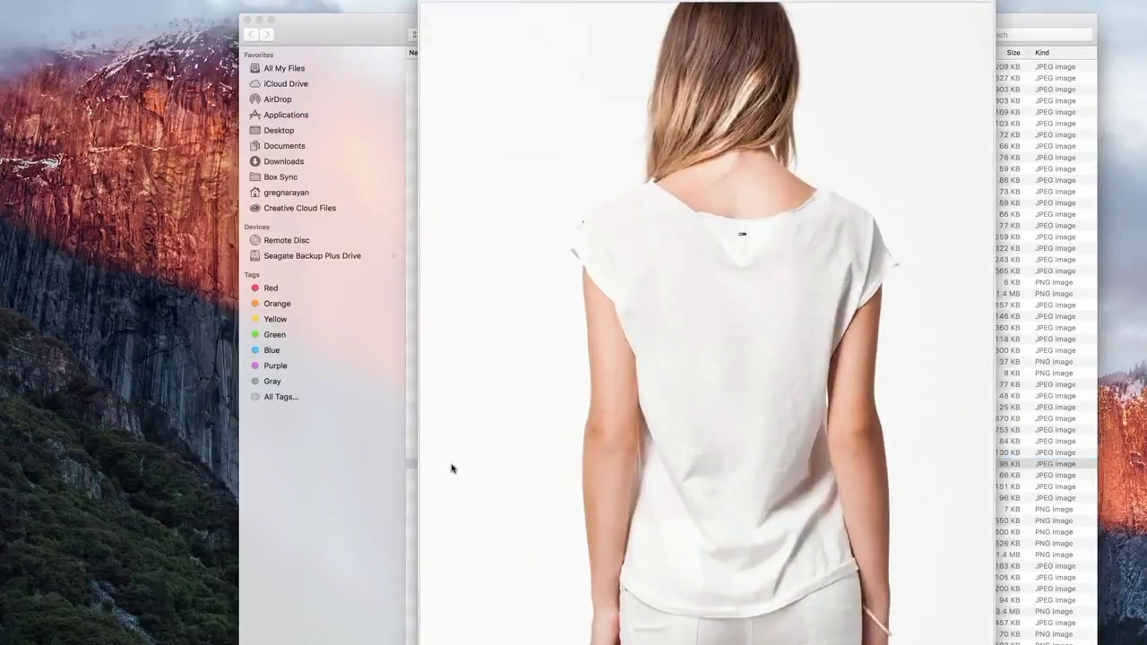
key(space)
Step: Close the Make an Online Store - 2017 and Downloads Finder windows
key(F11)
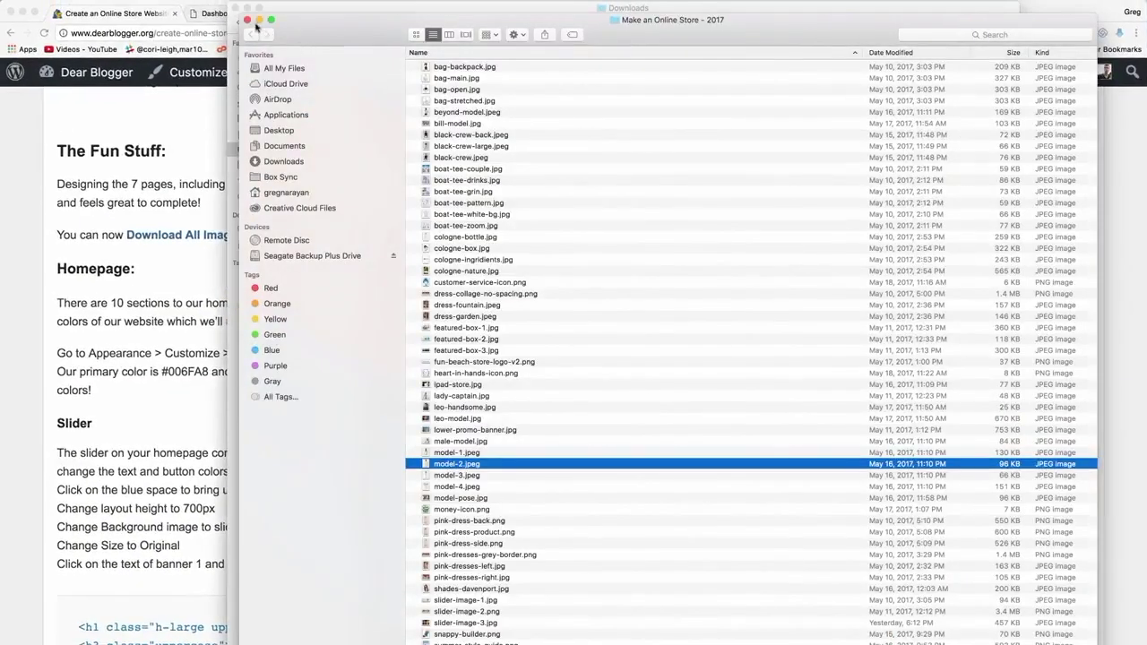
click(247, 19)
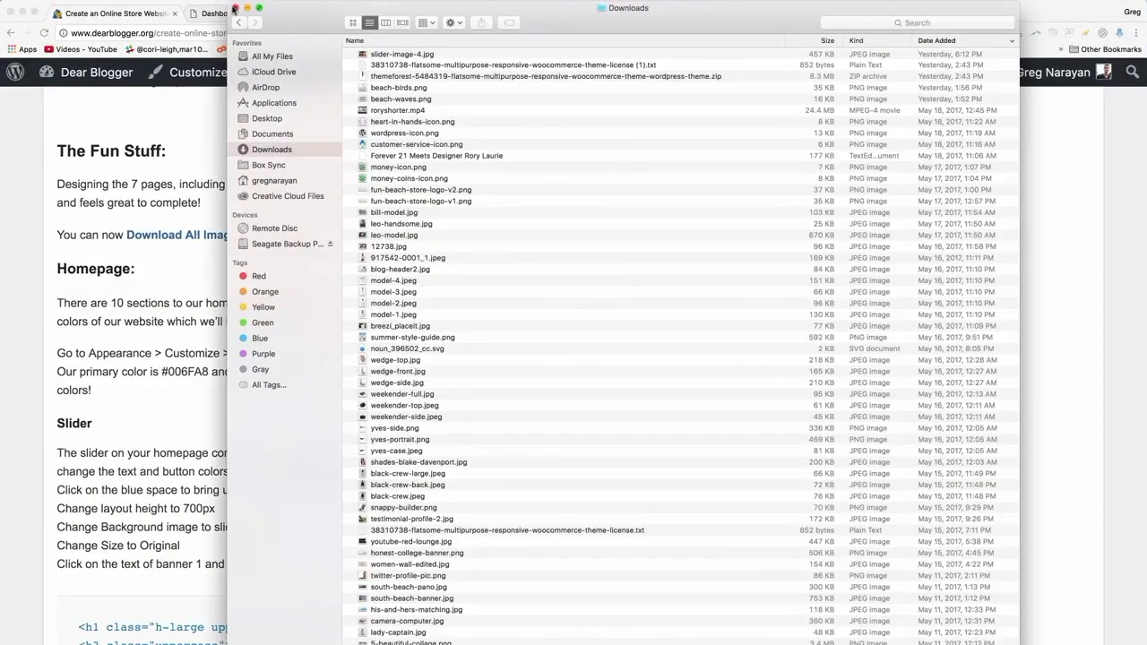
click(237, 9)
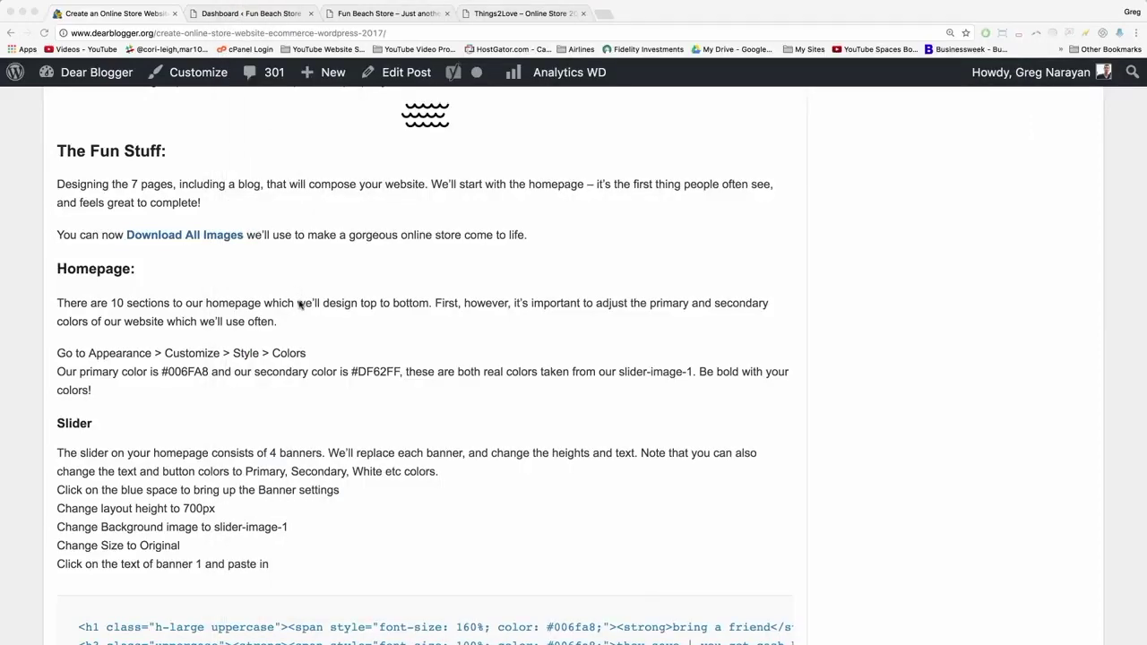
scroll(172, 216, down, 1)
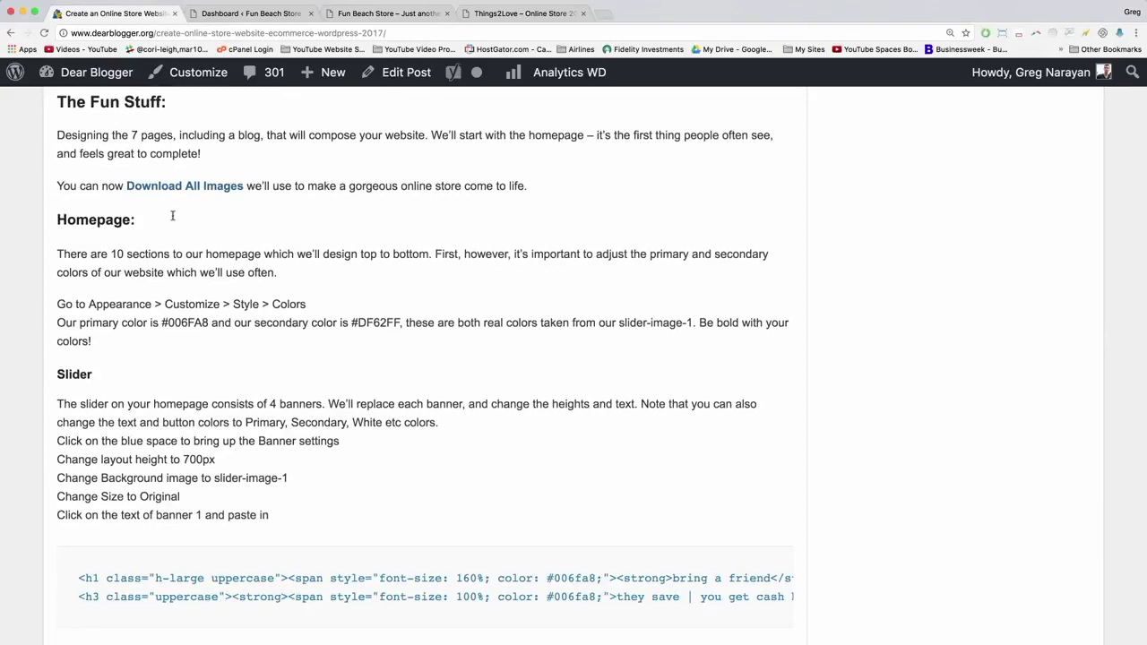
drag(140, 221, 55, 221)
click(167, 221)
scroll(82, 370, down, 15)
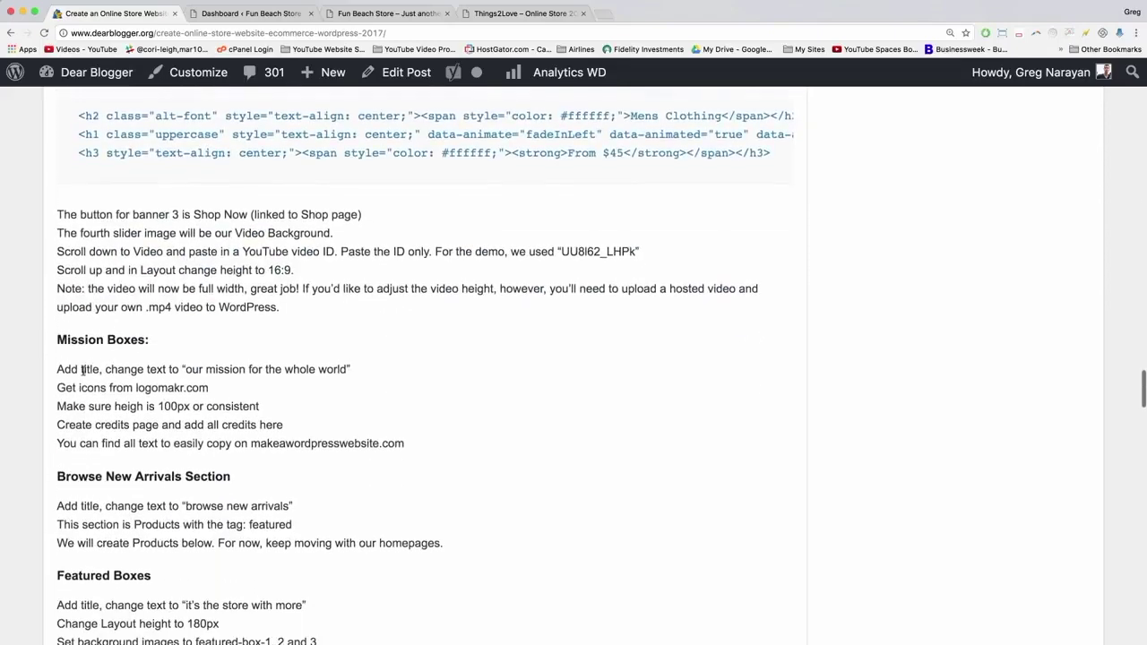
double_click(84, 338)
double_click(88, 474)
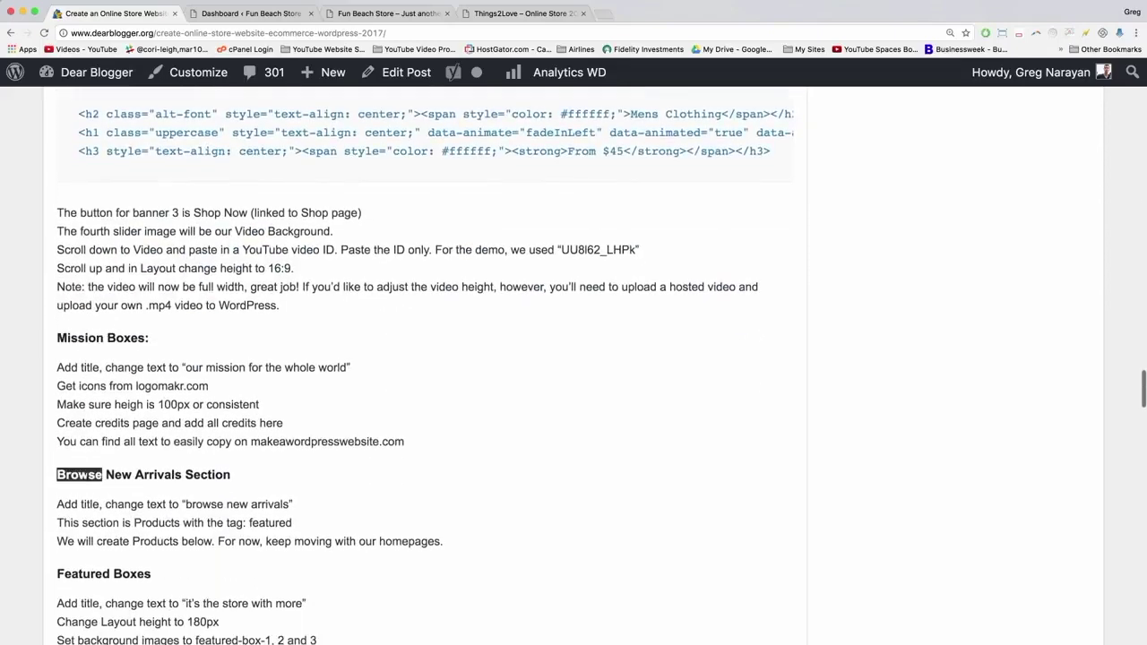
double_click(133, 573)
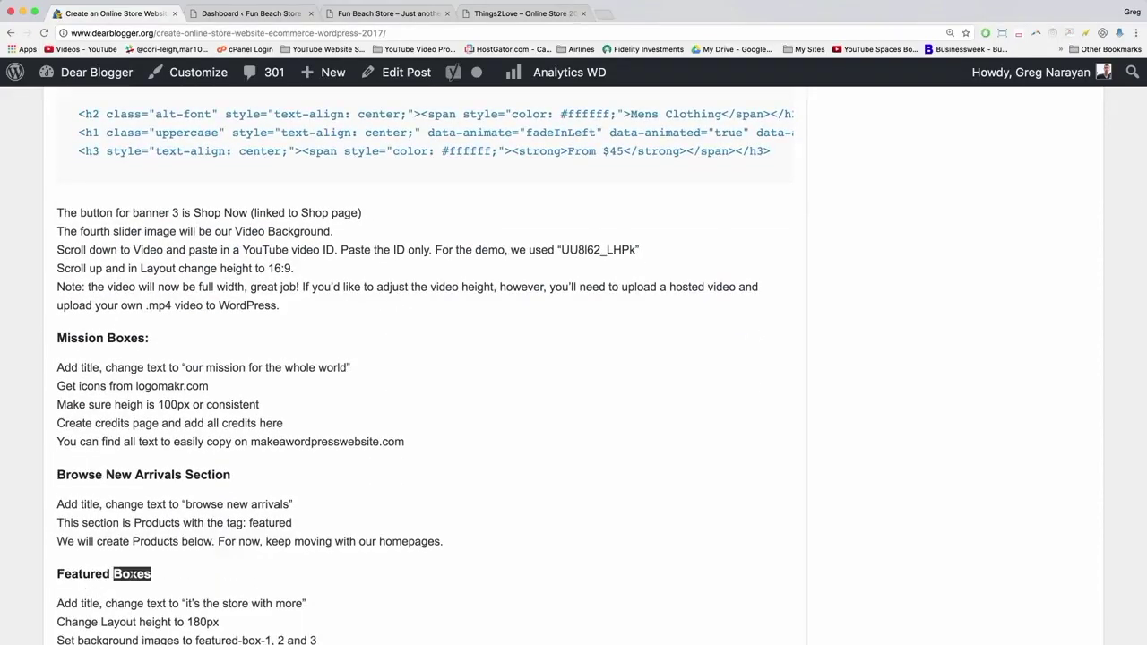
click(161, 580)
scroll(78, 522, up, 1)
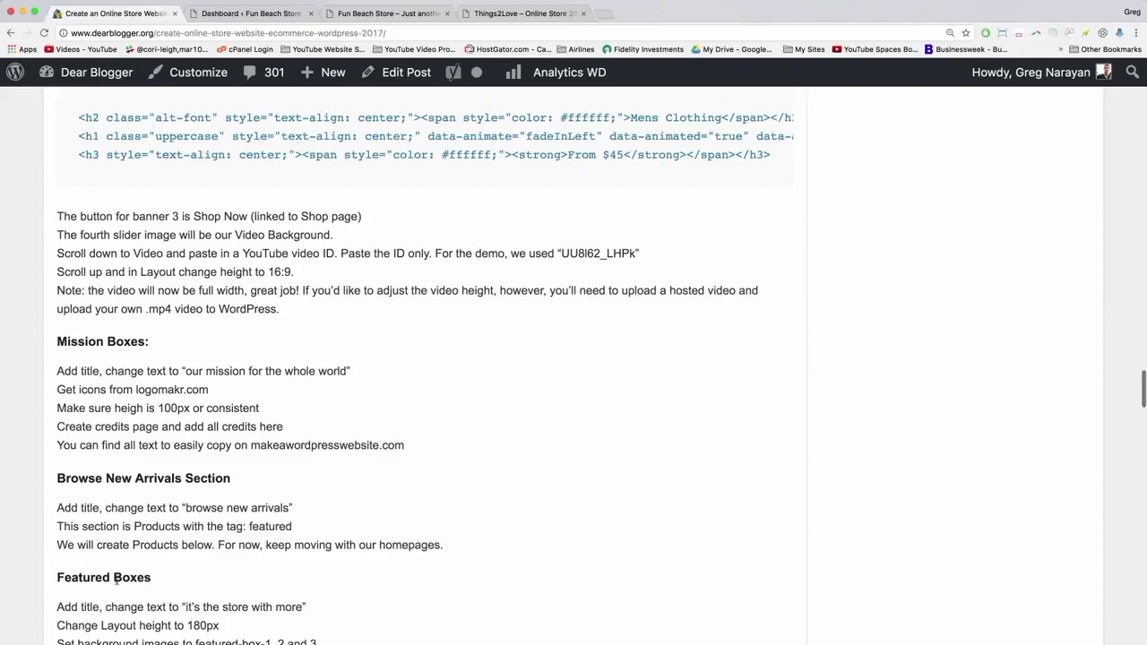
double_click(117, 477)
scroll(116, 478, up, 10)
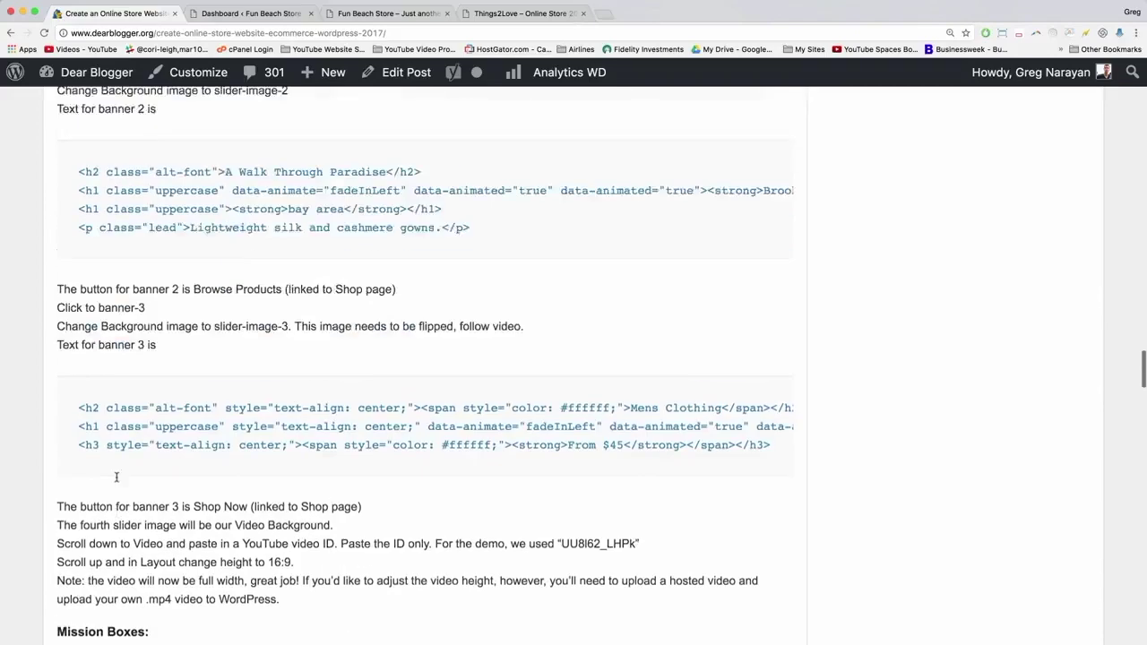
double_click(115, 265)
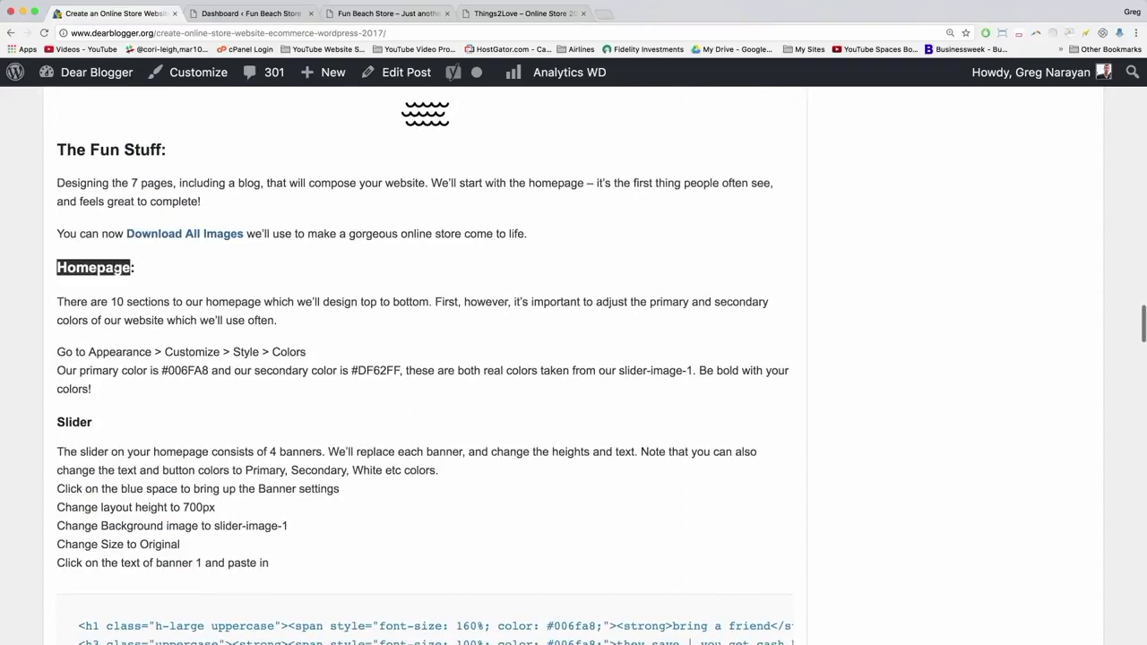
click(141, 269)
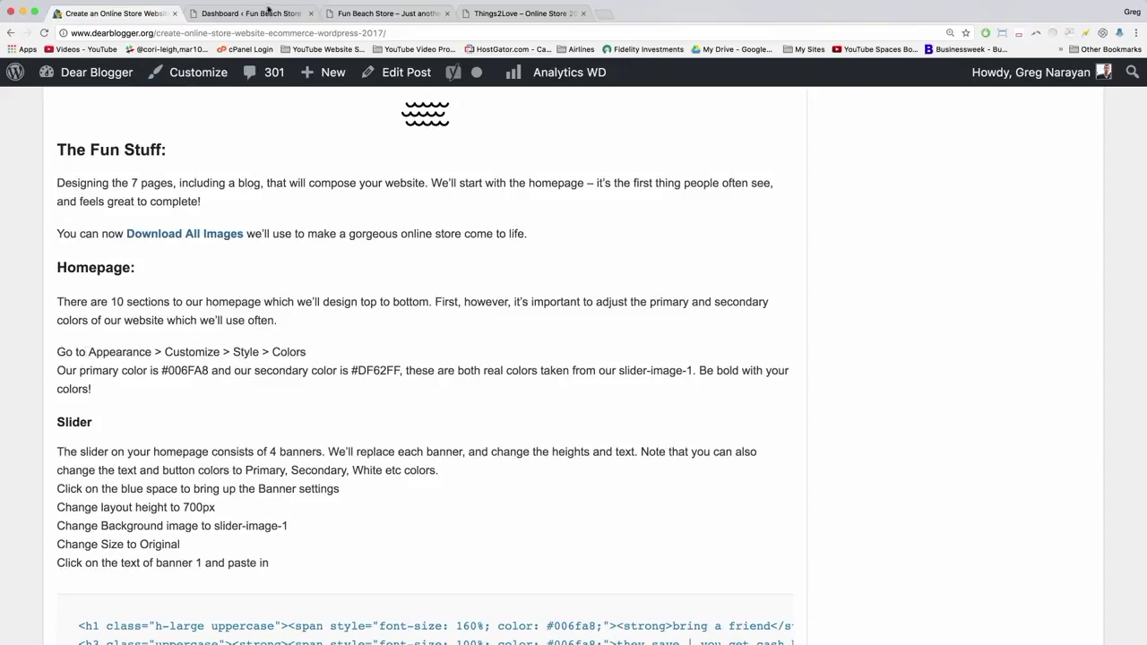
Step: From the Fun Beach Store dashboard, open the Customizer's Style > Colors section
click(267, 11)
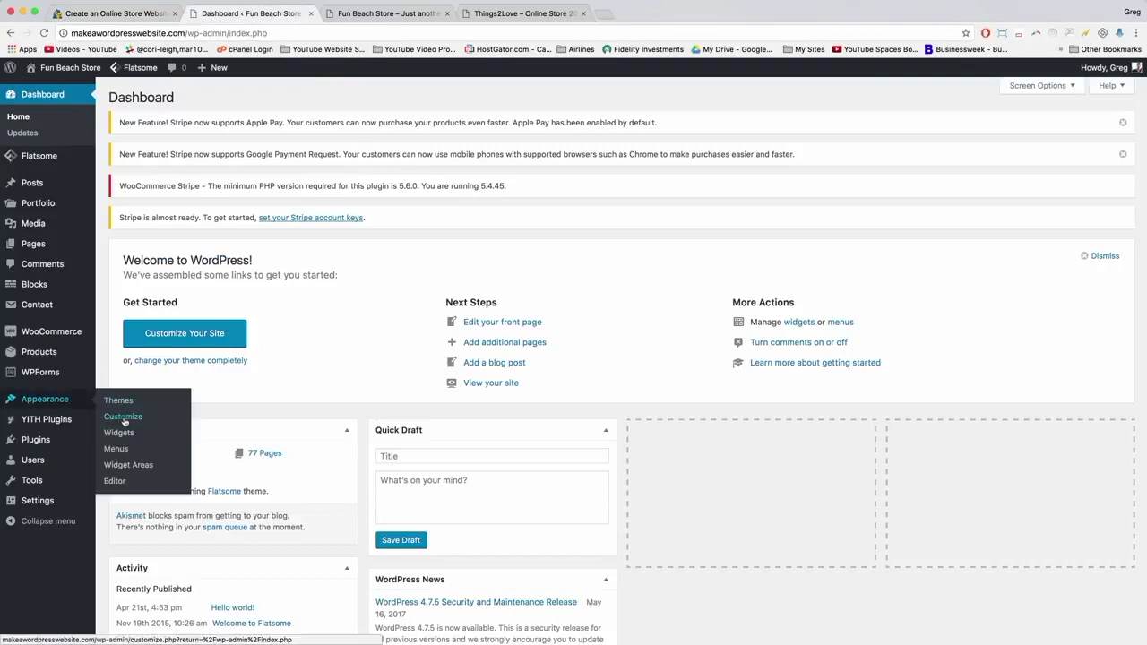
click(119, 417)
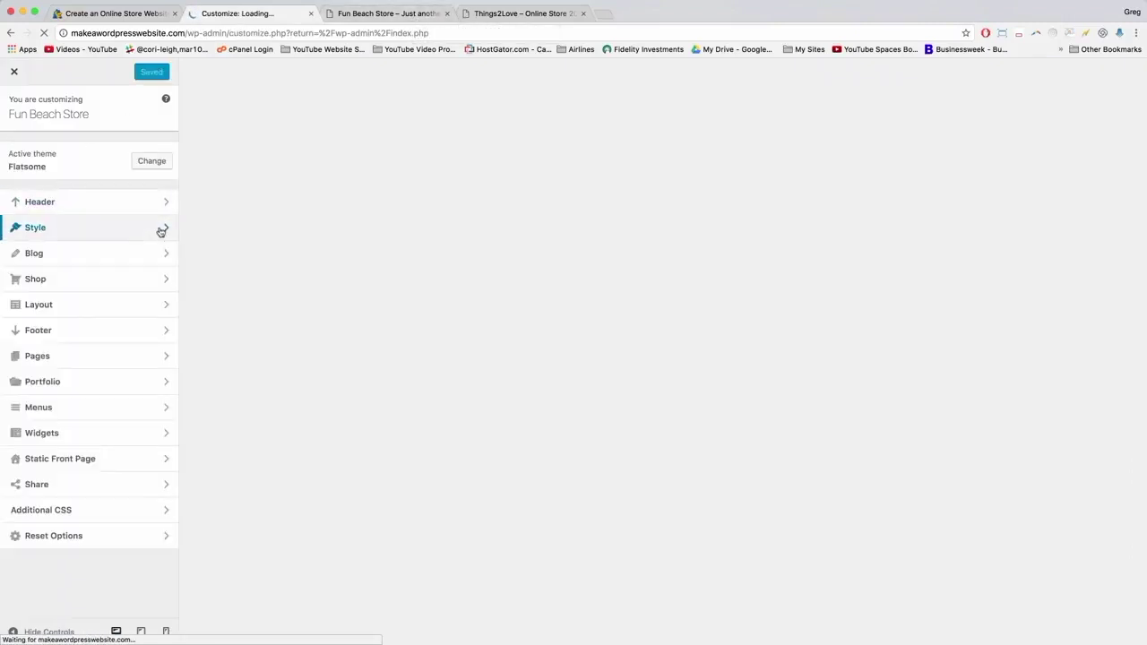
click(162, 229)
click(96, 151)
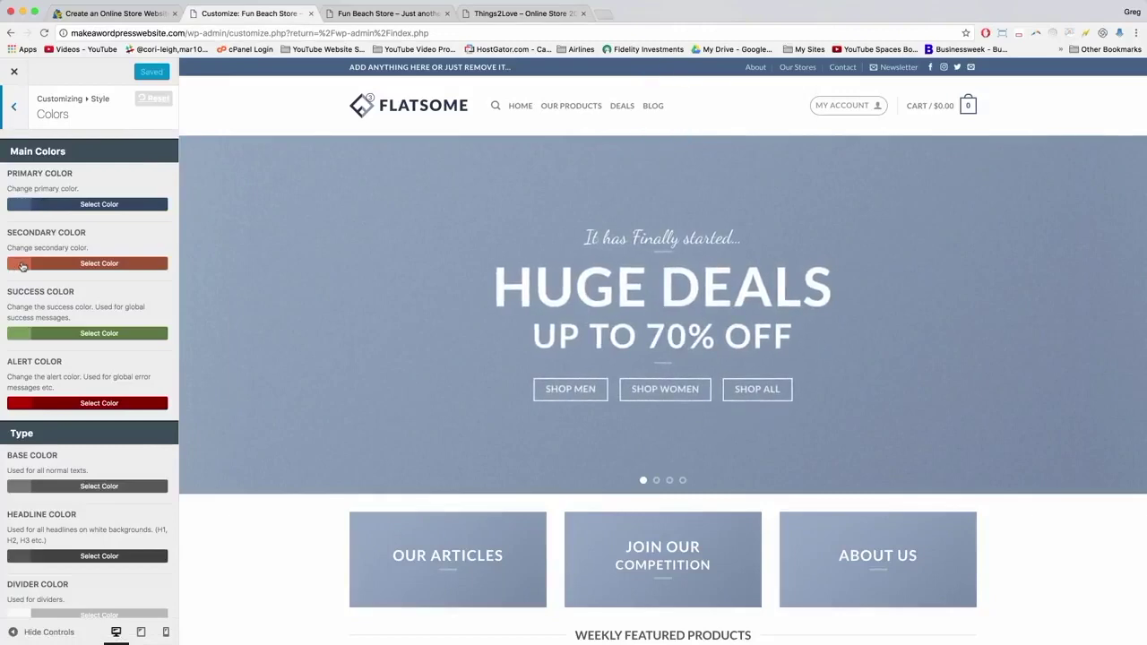
scroll(338, 298, down, 10)
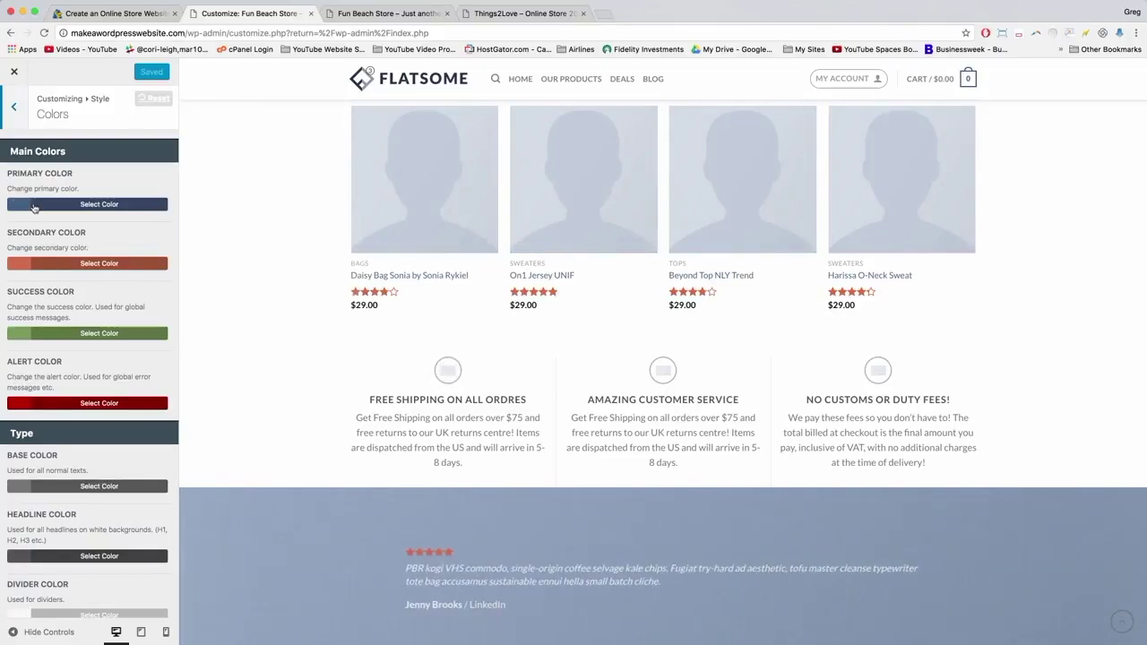
scroll(191, 230, up, 10)
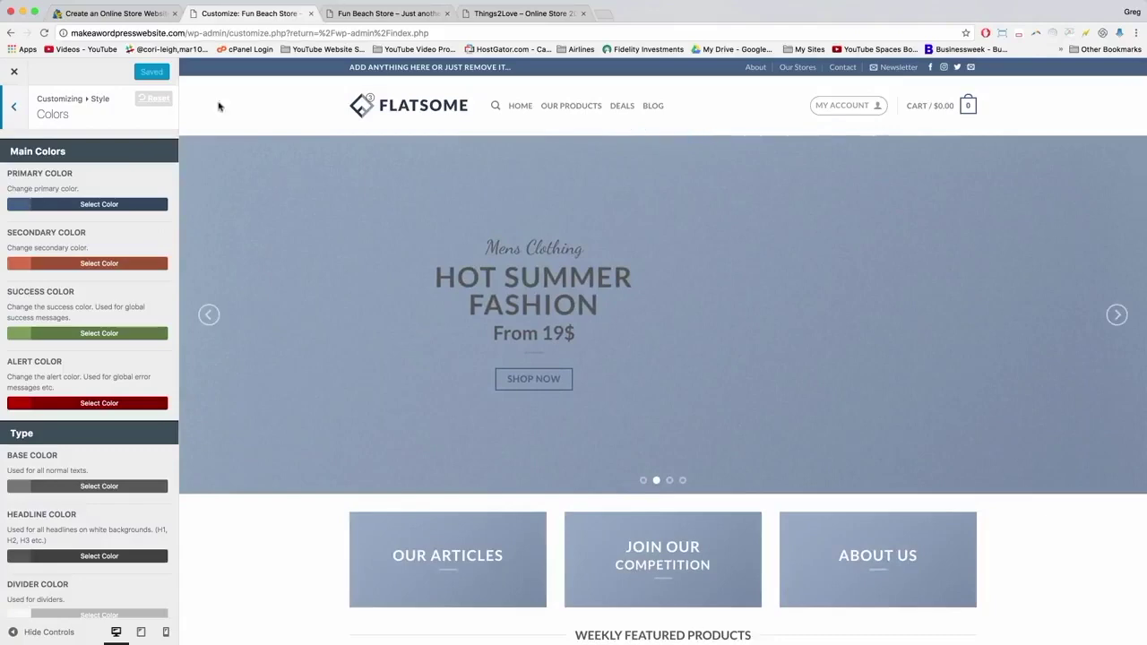
Step: Set the Primary Color to #006FA8, copied from the tutorial article
click(141, 15)
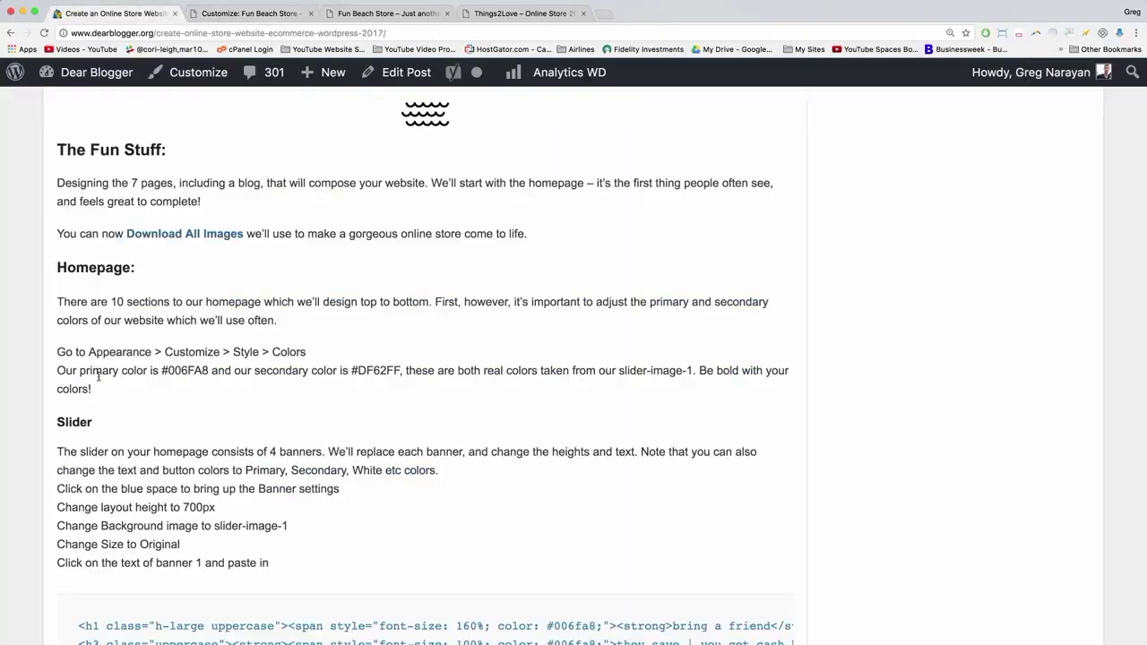
drag(162, 369, 212, 370)
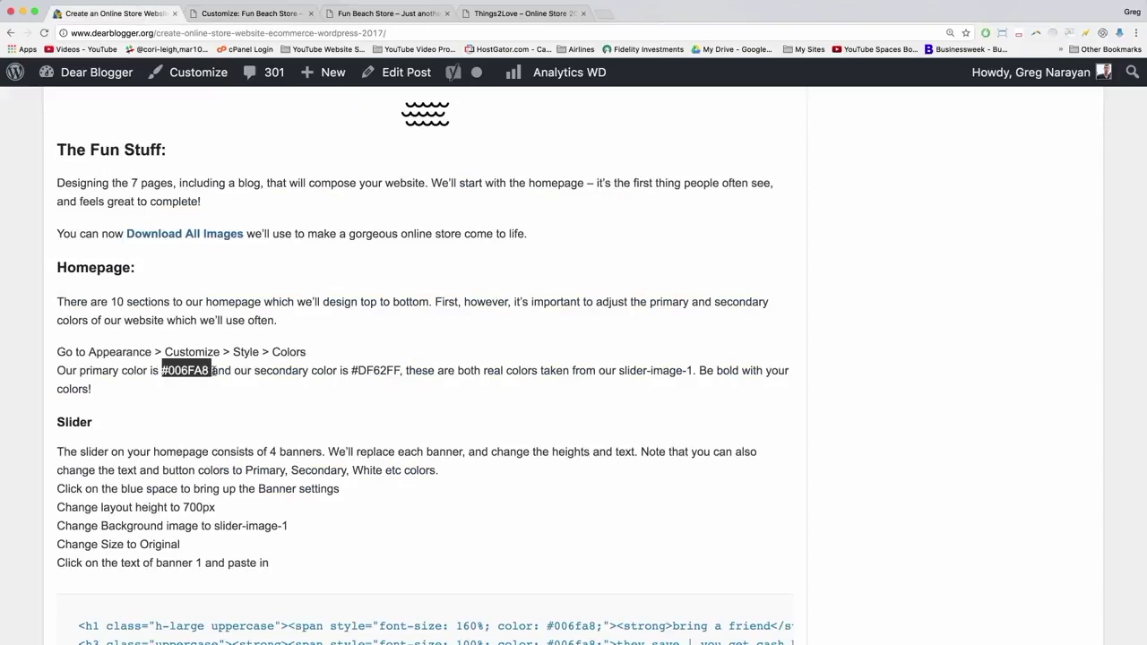
right_click(184, 370)
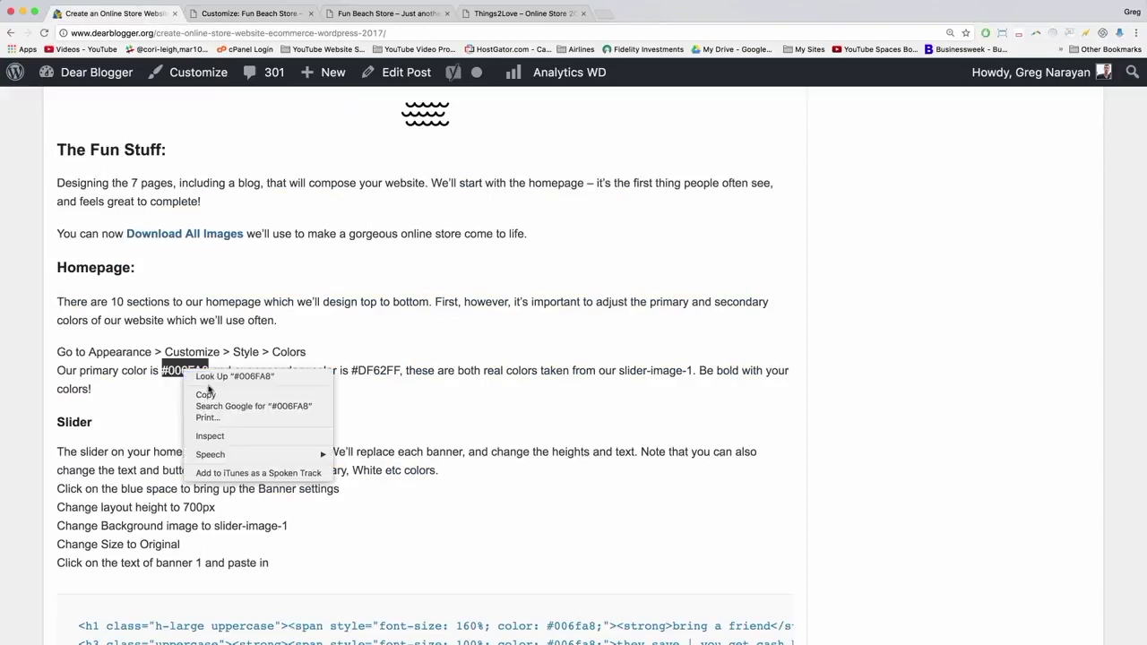
click(206, 392)
click(260, 13)
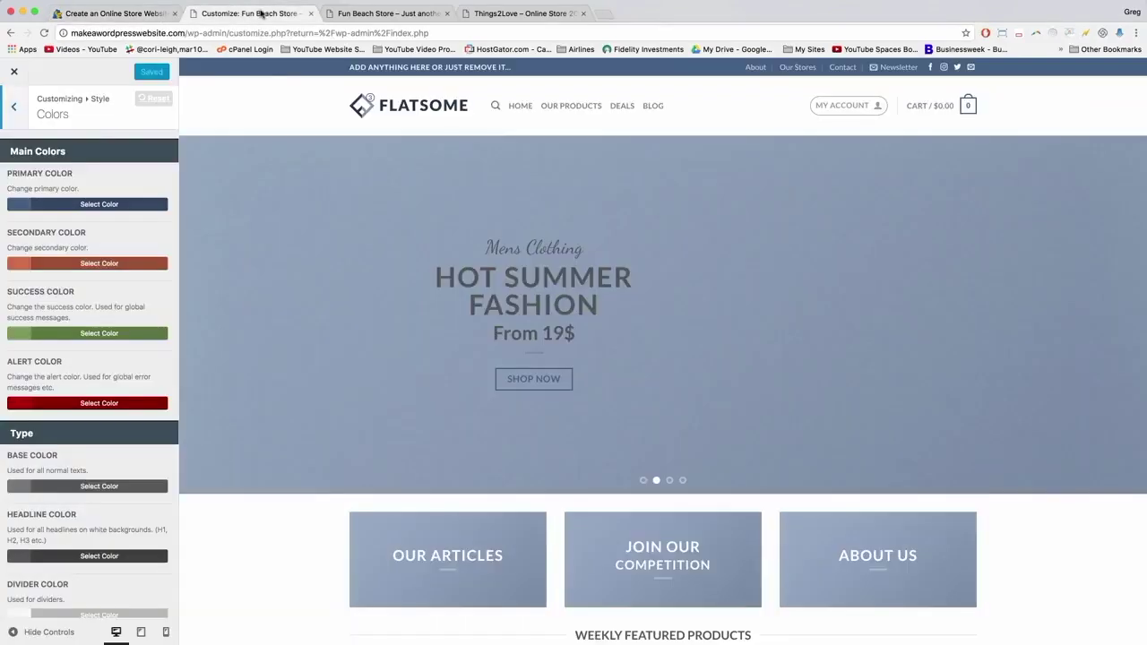
click(25, 207)
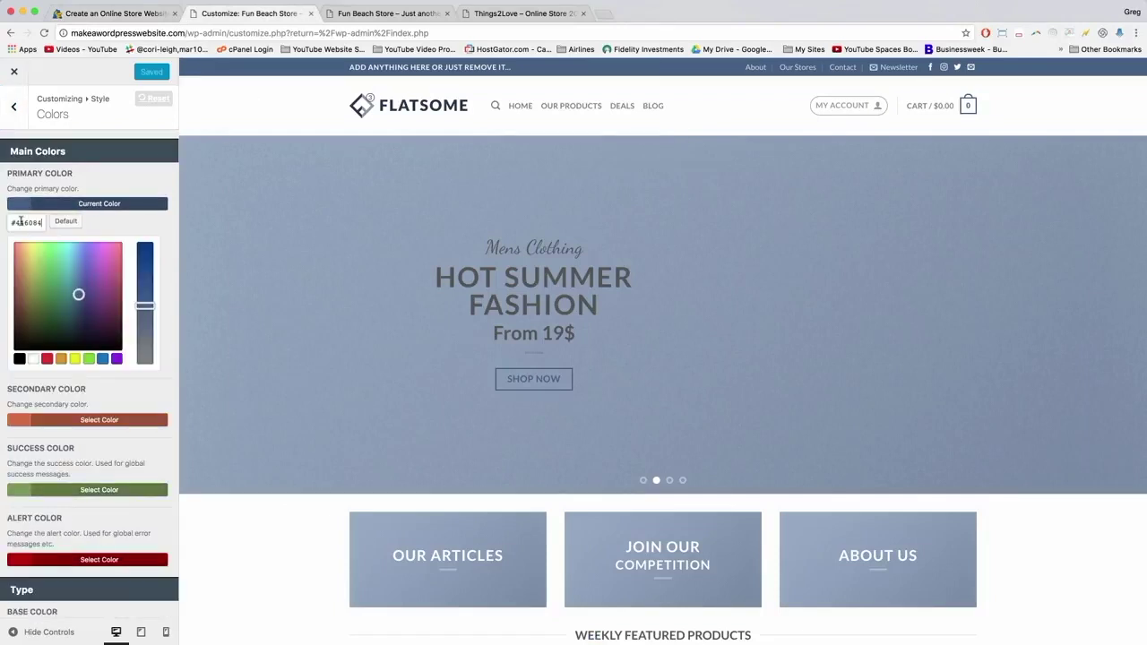
triple_click(22, 223)
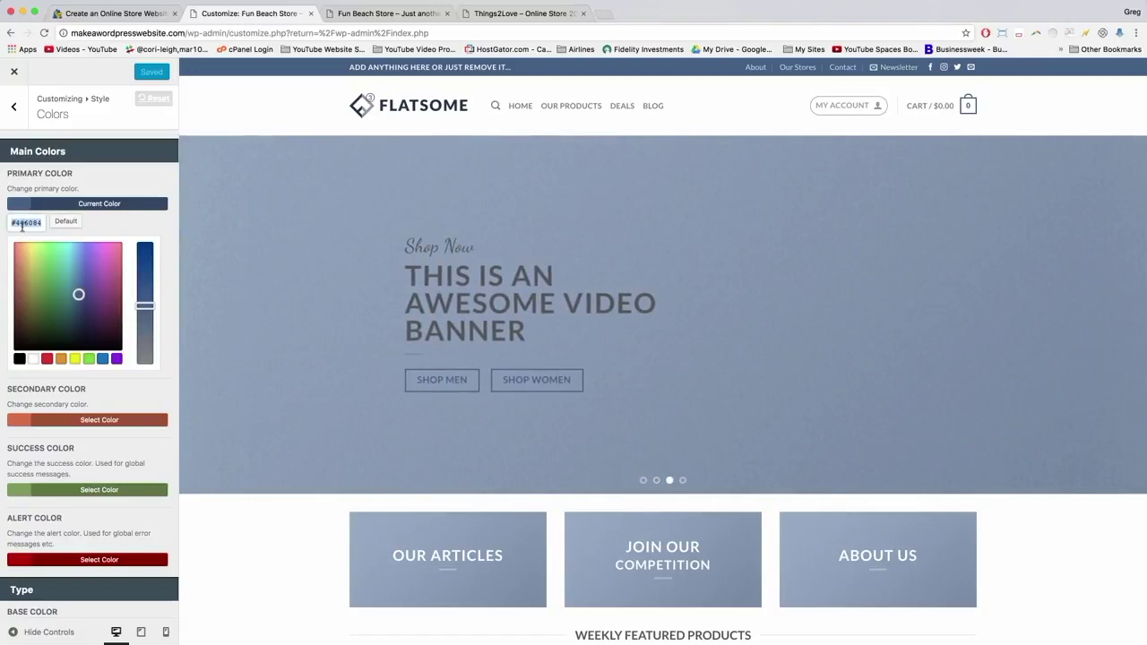
right_click(22, 223)
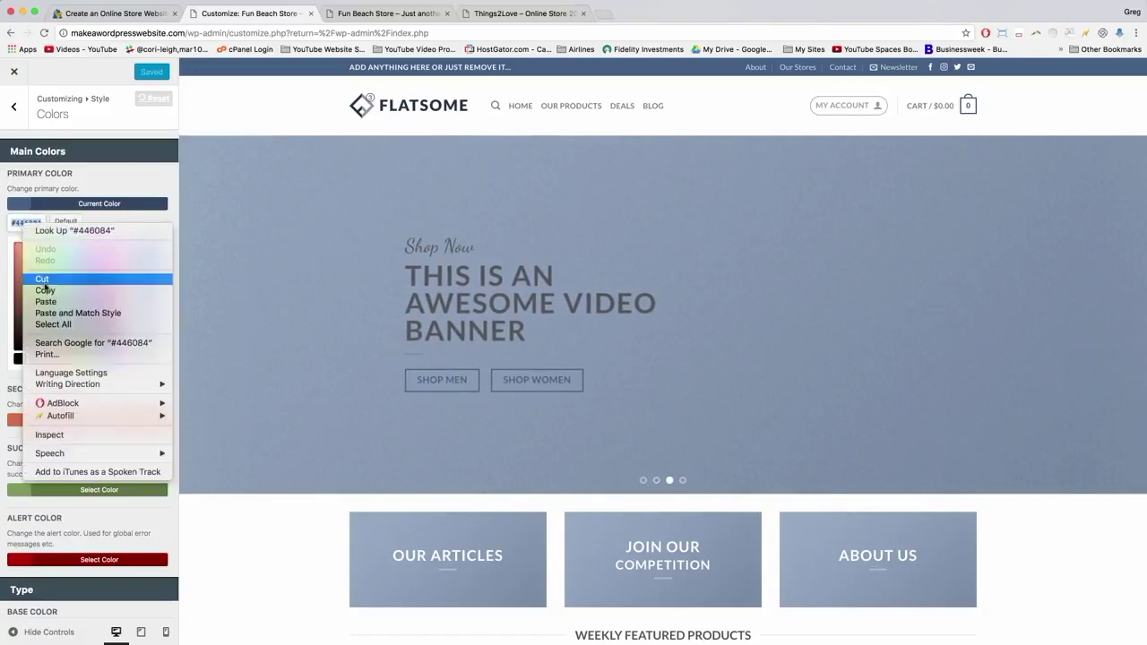
click(45, 296)
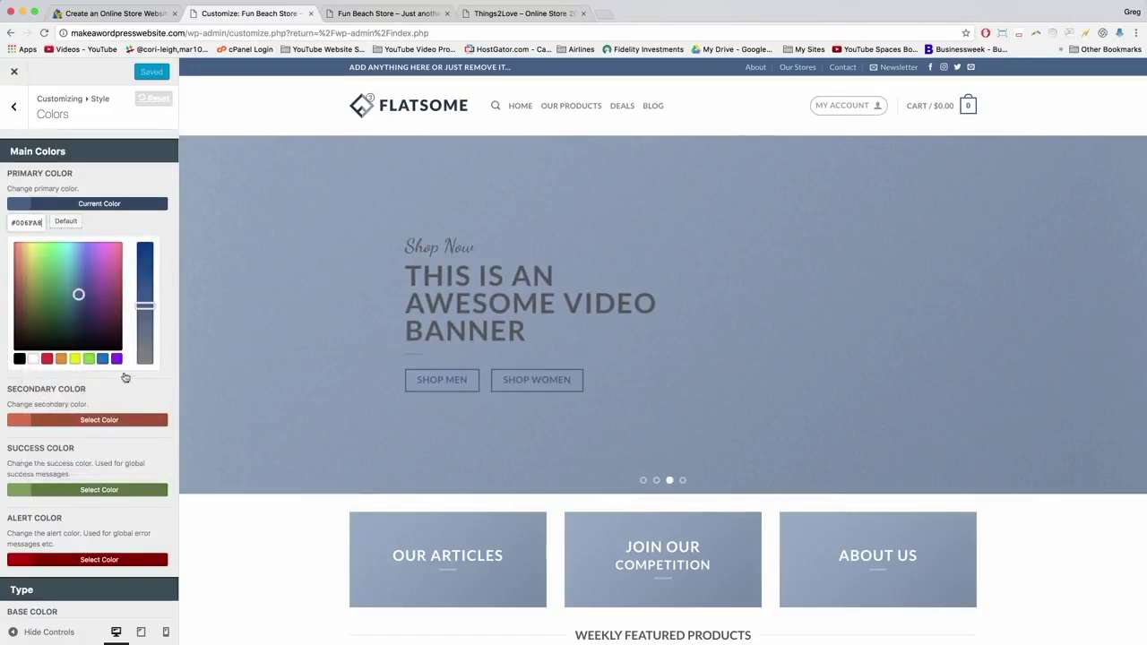
key(Return)
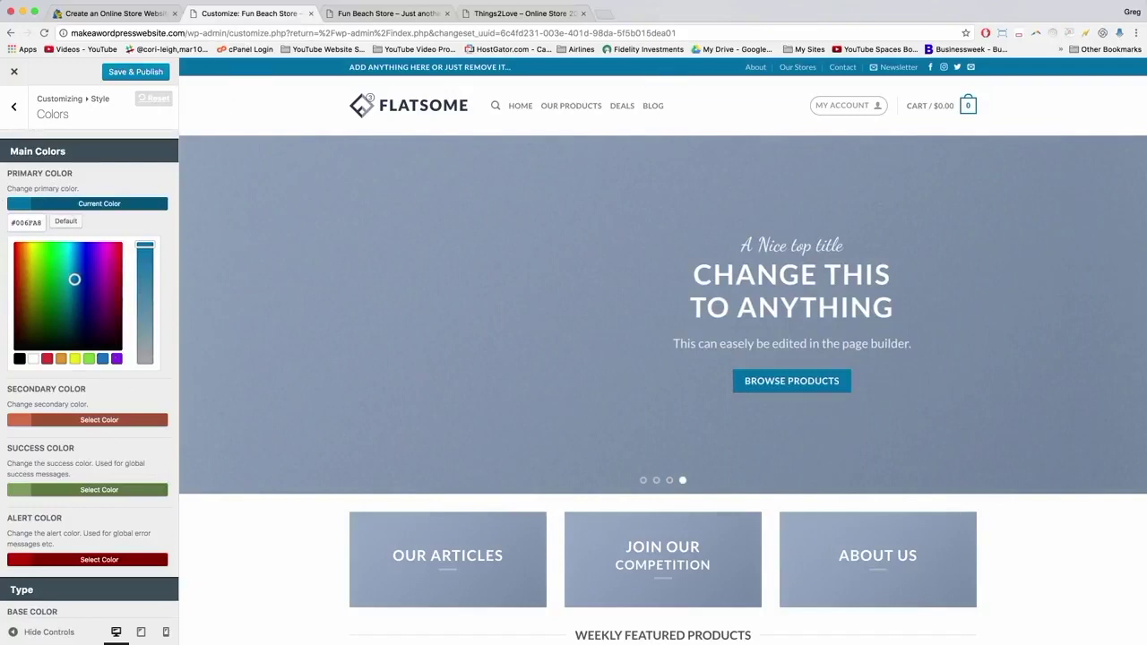
click(27, 423)
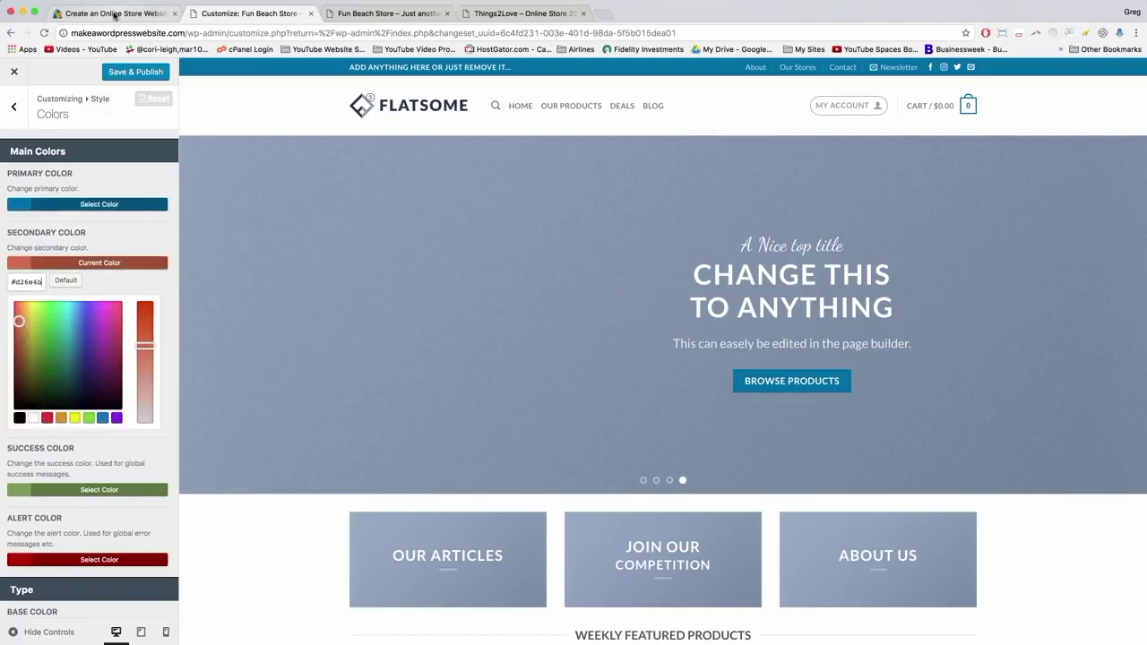
Step: Set the Secondary Color to #DF62FF, copied from the tutorial article
click(125, 14)
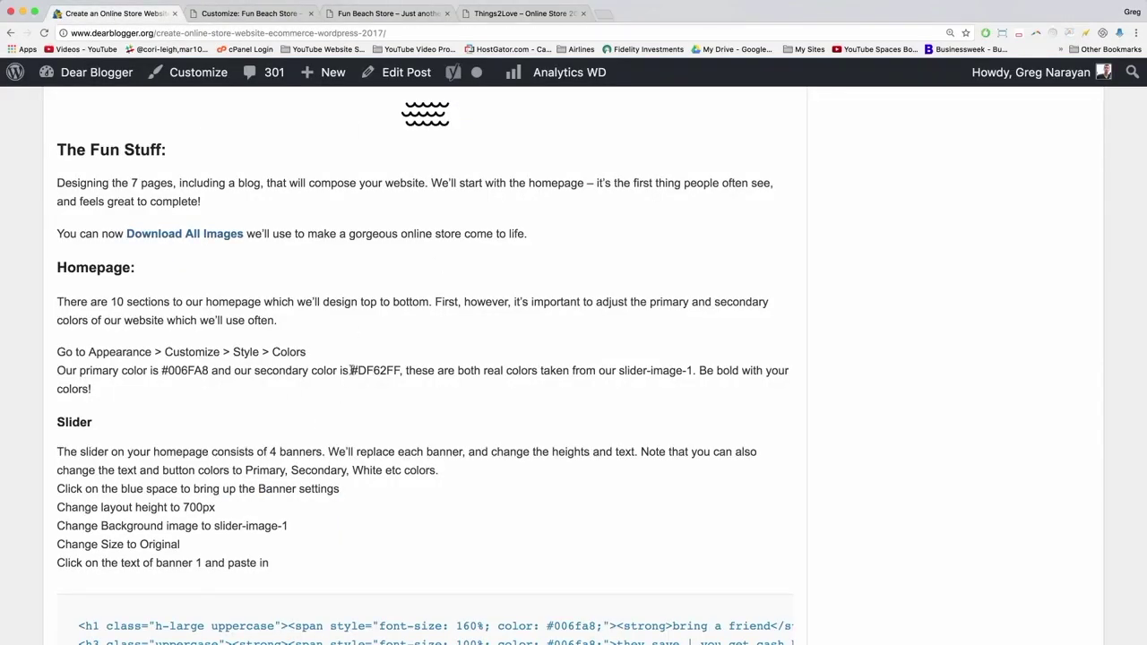
drag(351, 370, 399, 370)
right_click(367, 370)
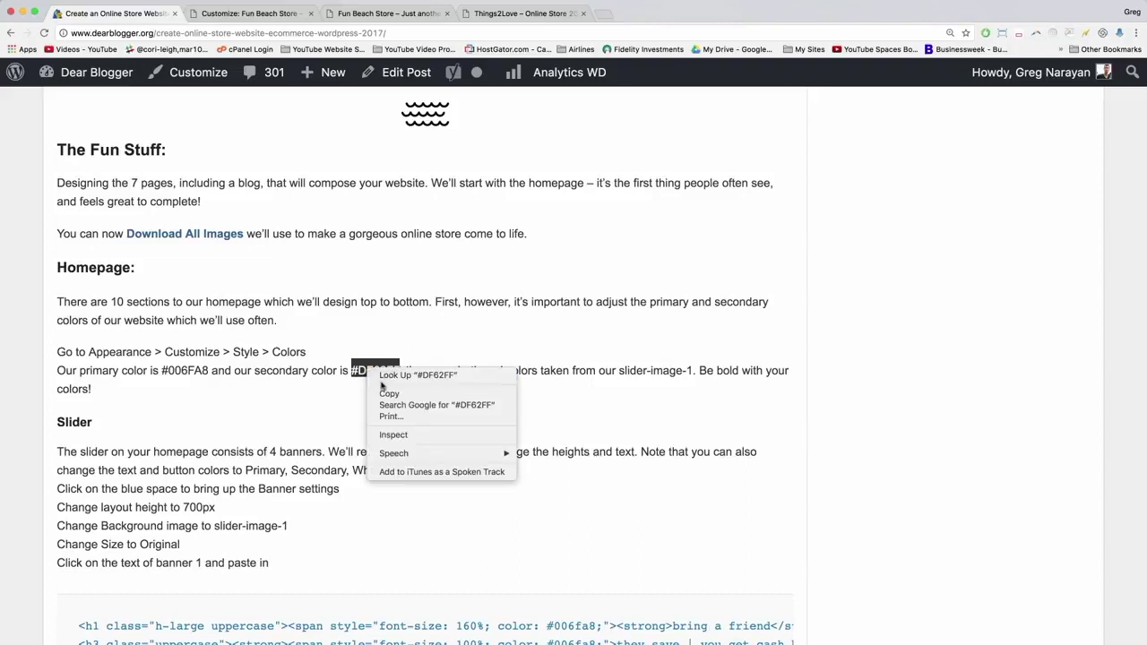
click(390, 392)
click(234, 14)
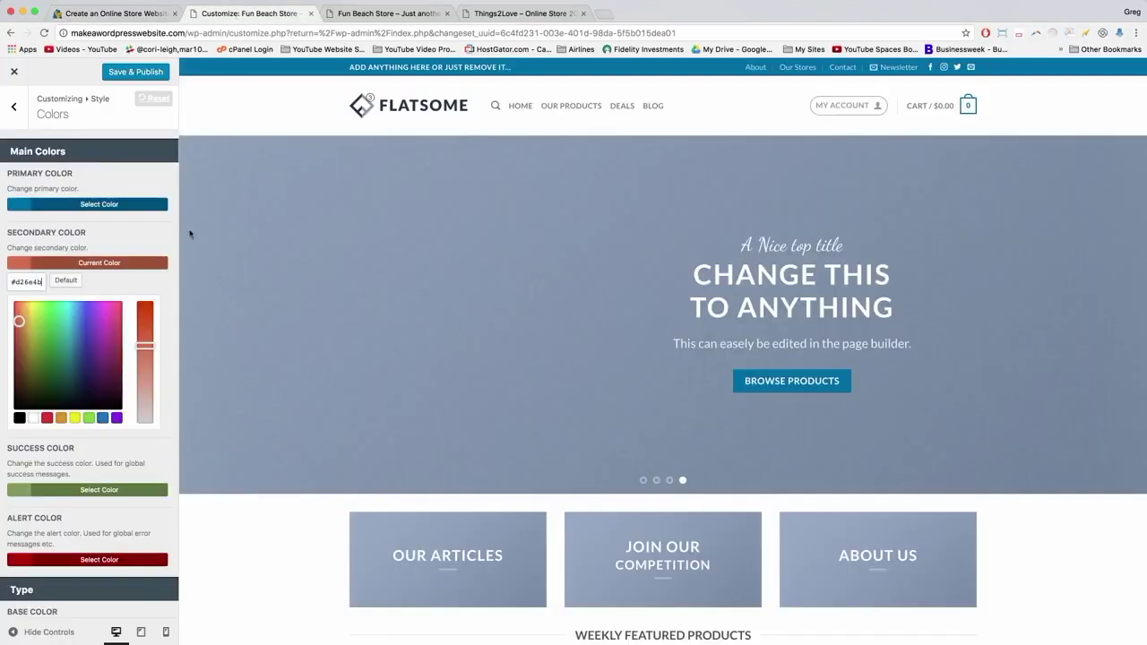
right_click(25, 281)
click(44, 356)
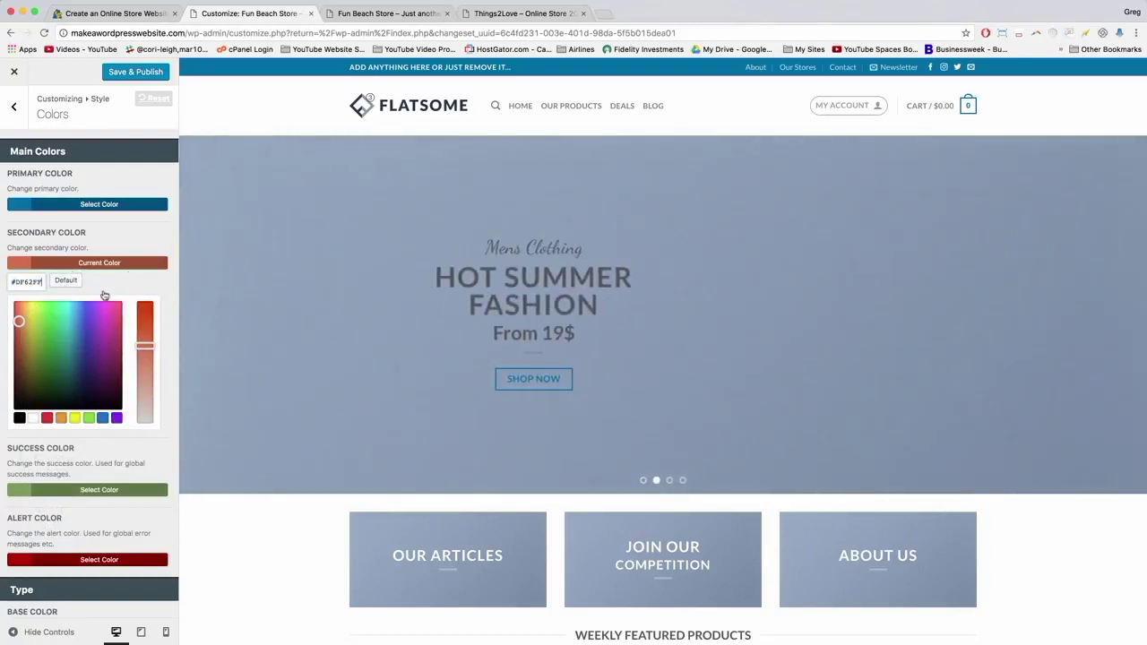
Step: Publish the colour changes and close the Customizer
click(138, 73)
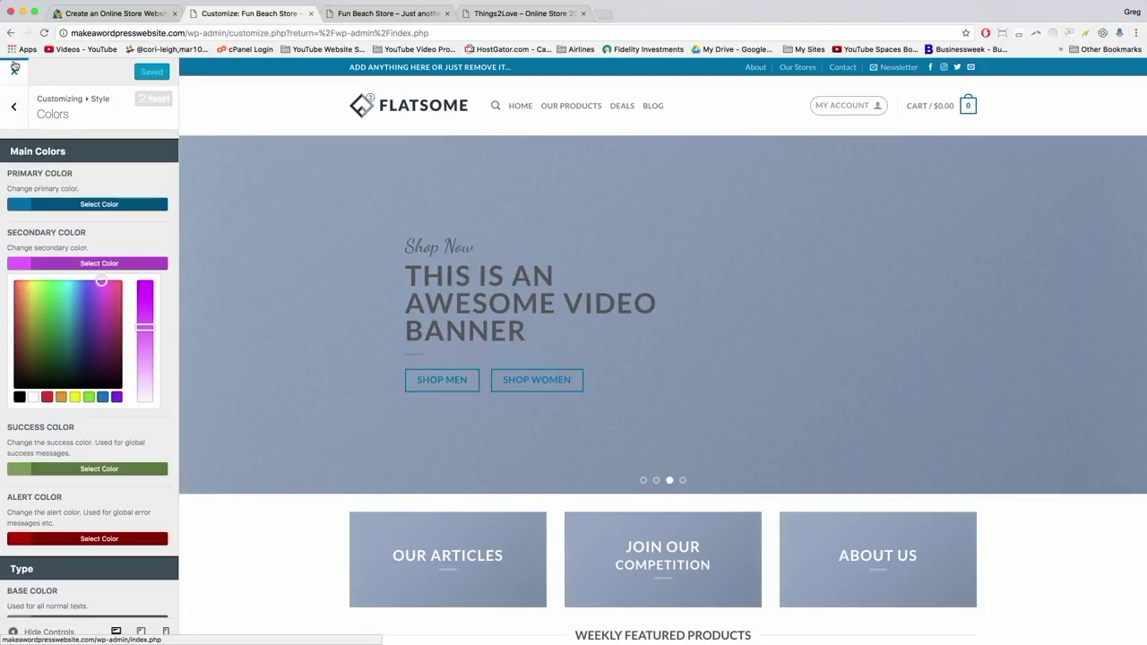
click(14, 67)
click(110, 12)
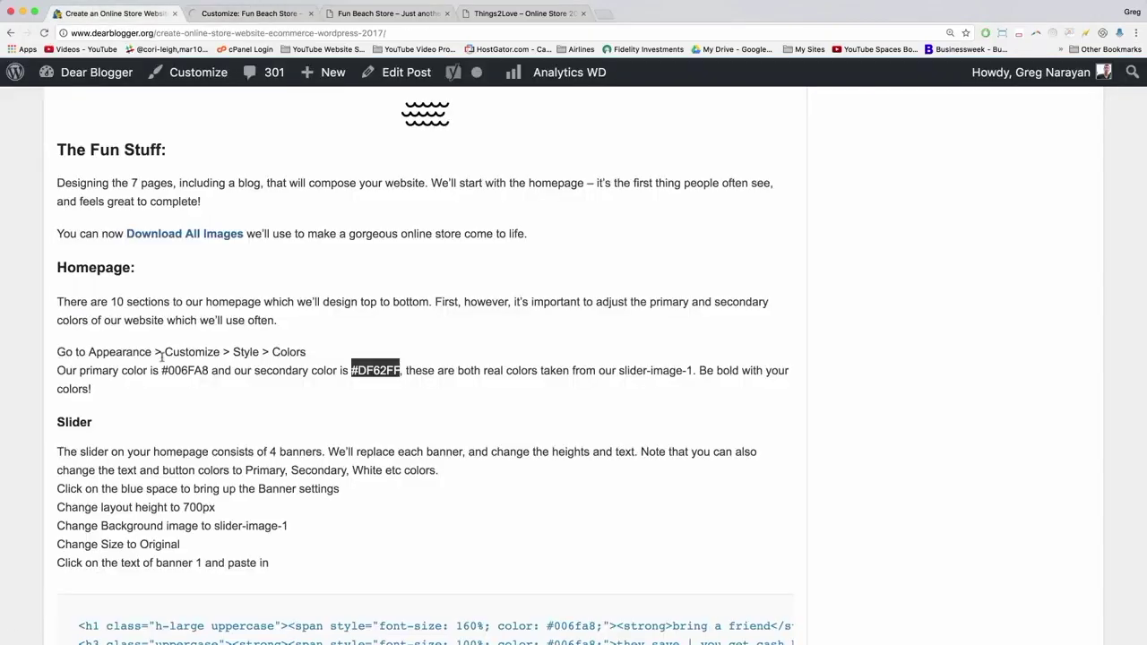
Step: Read the tutorial's slider notes, then close the Dashboard tab to show the storefront
click(89, 405)
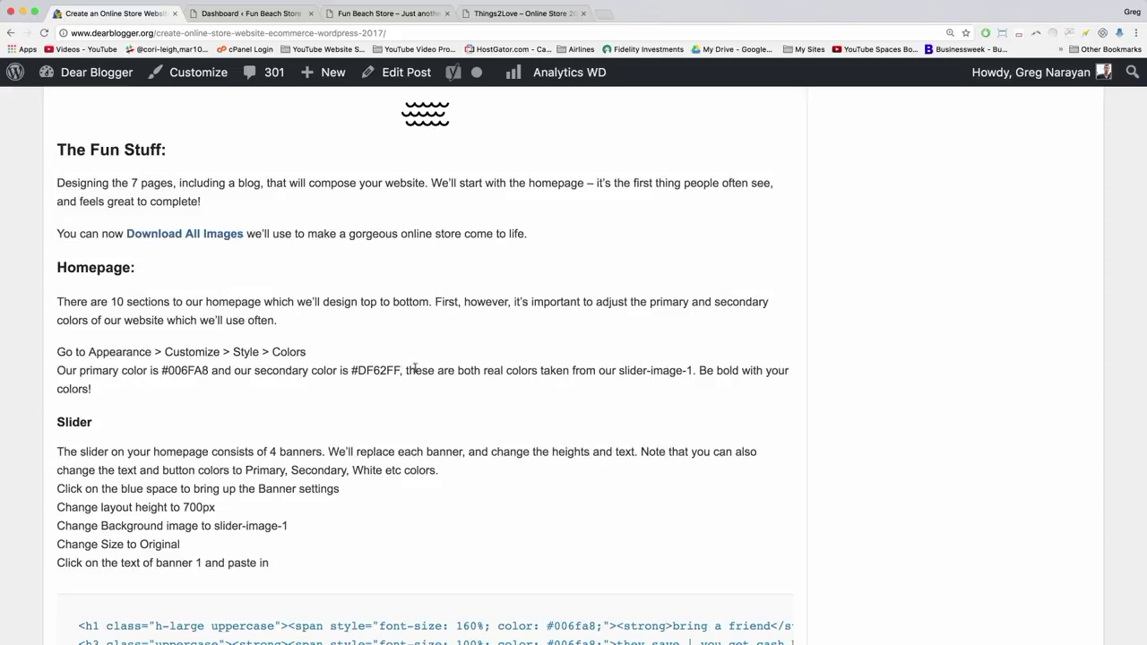
drag(406, 370, 693, 371)
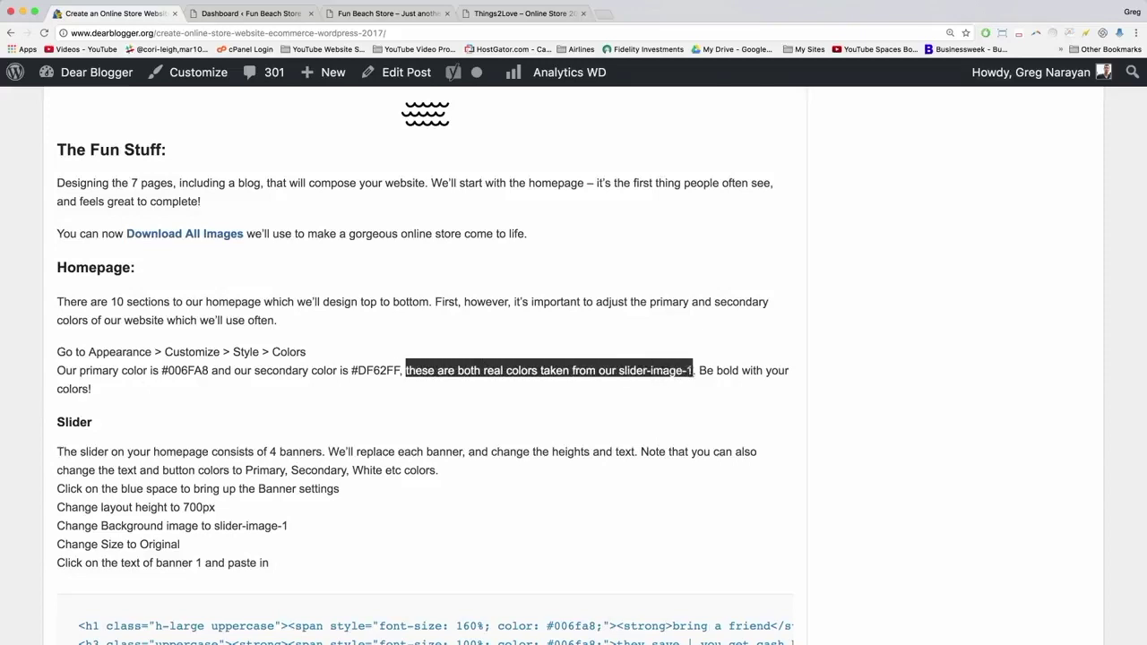
click(363, 364)
scroll(364, 364, down, 3)
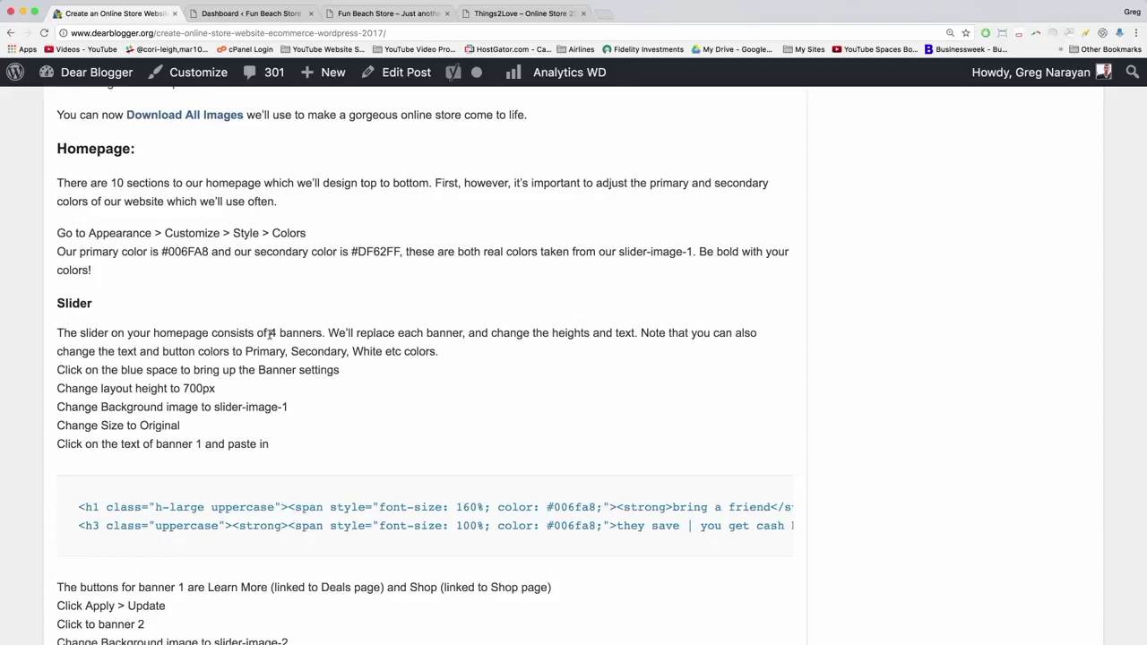
drag(269, 332, 323, 332)
click(240, 333)
drag(247, 350, 456, 355)
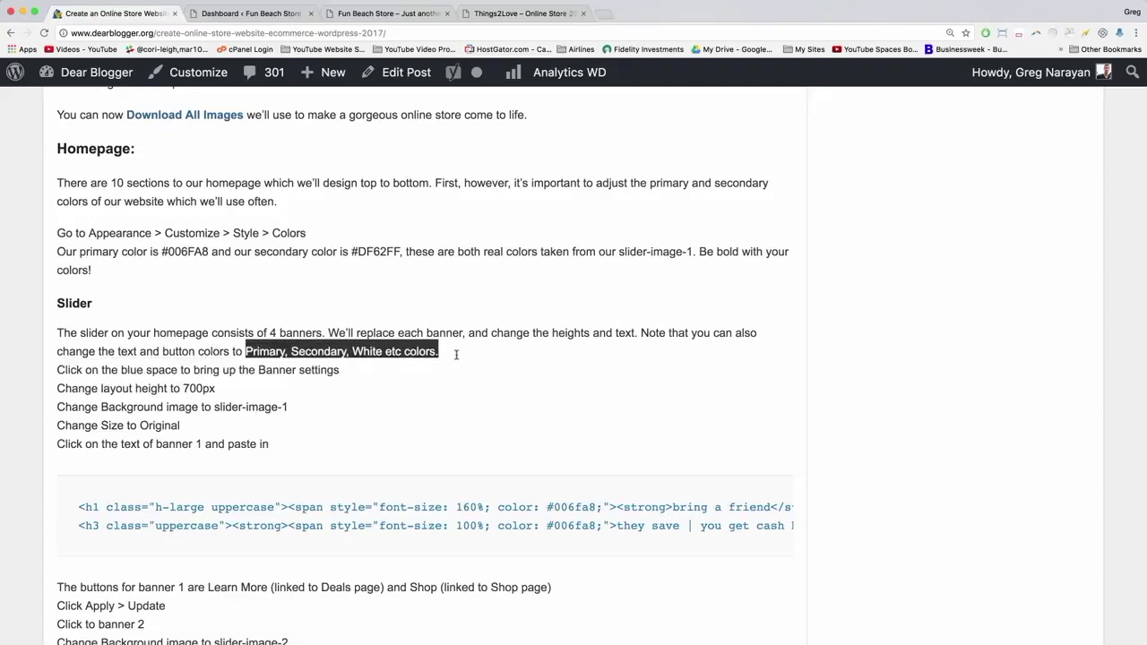
click(424, 352)
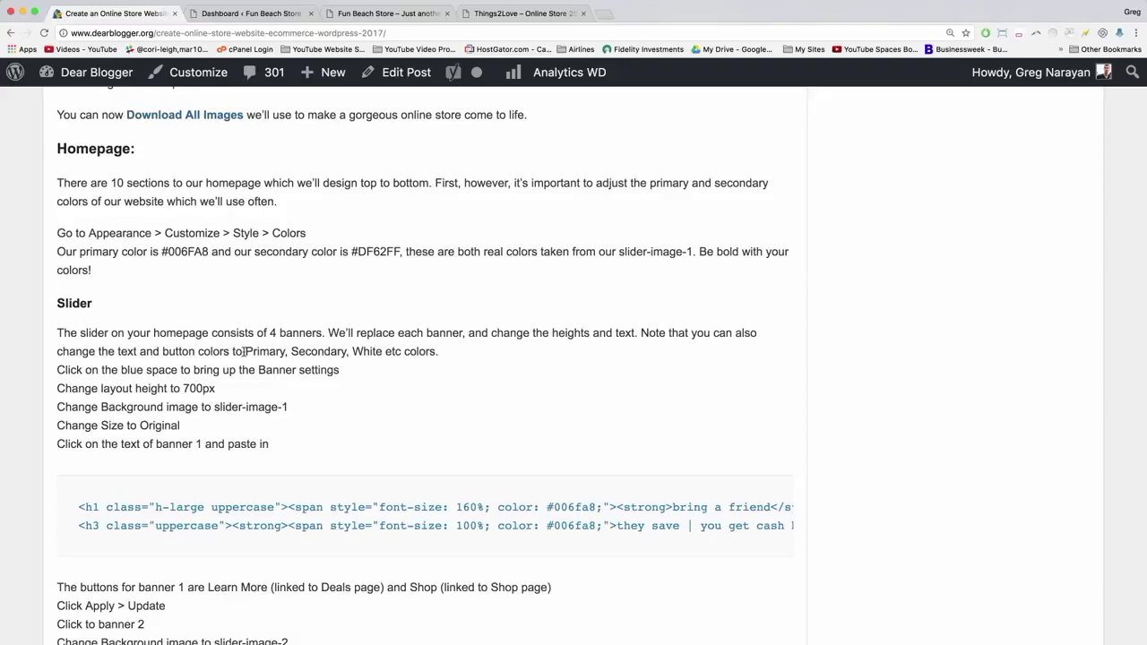
click(264, 15)
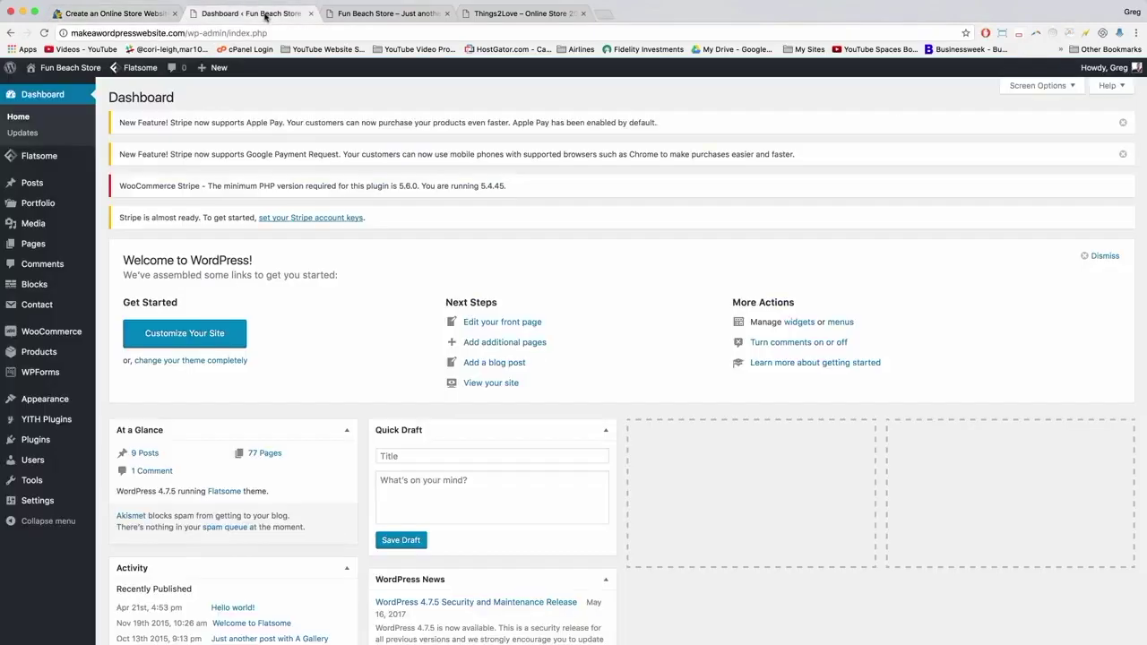
click(310, 13)
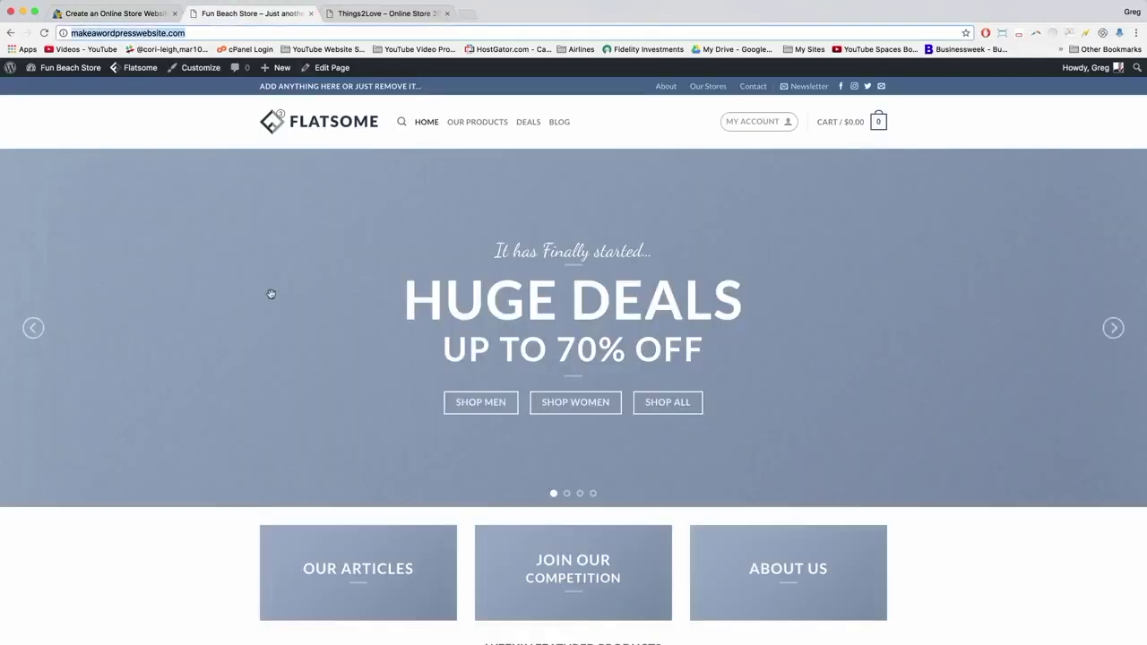
Step: Open the Classic Shop homepage in the Flatsome UX Builder via Edit Page
mouse_move(327, 73)
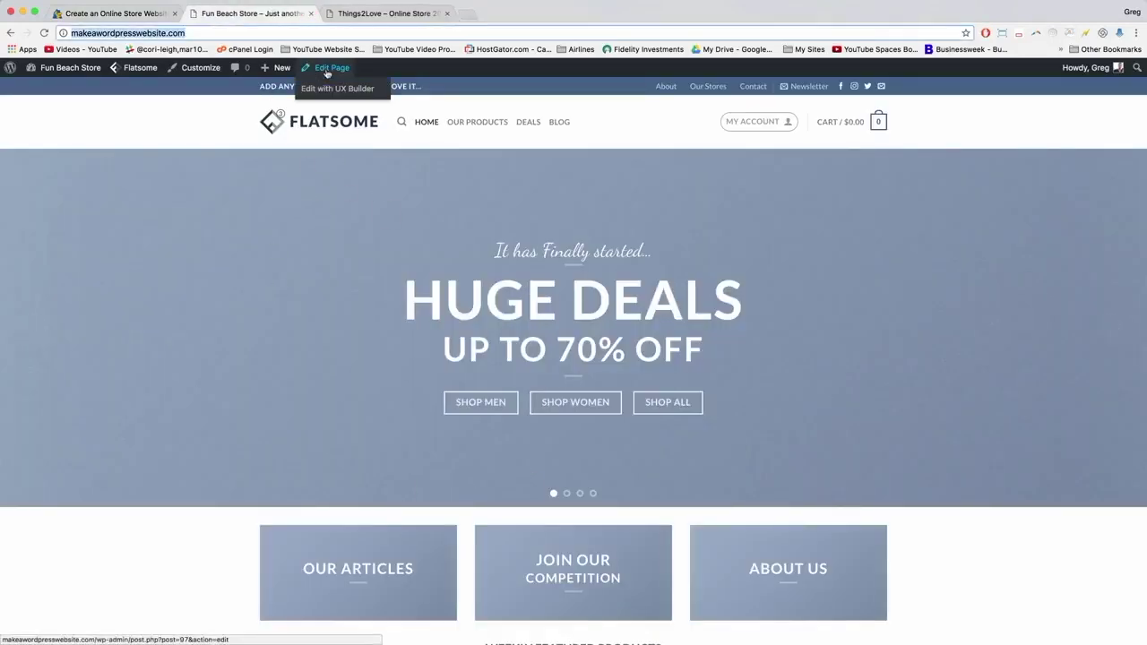
click(332, 70)
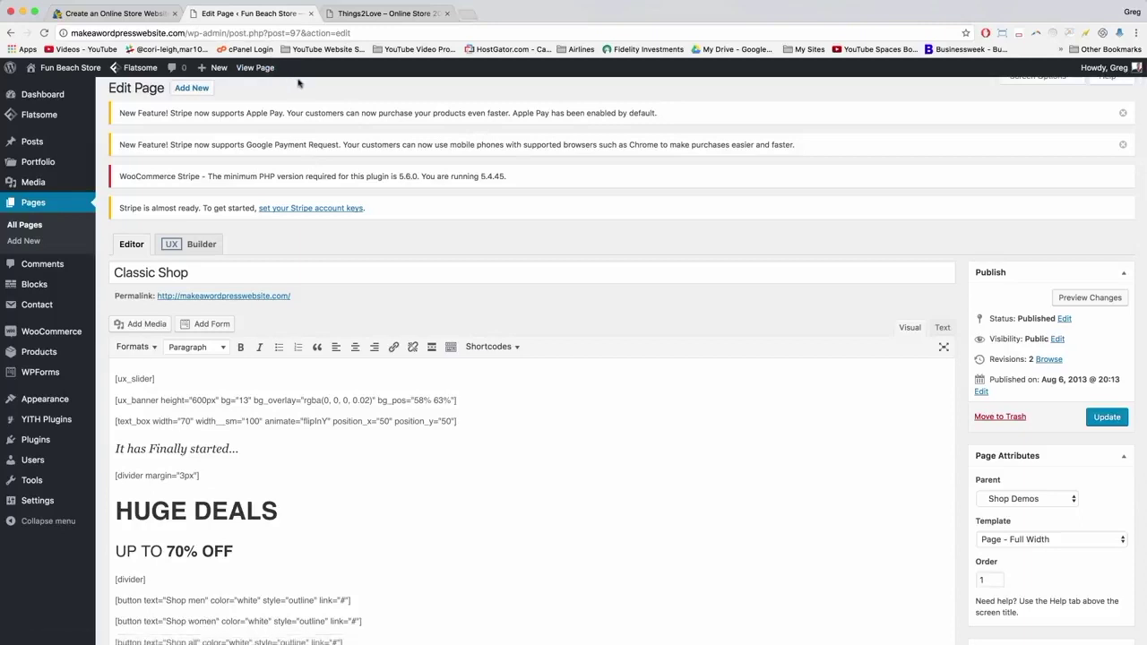
click(180, 248)
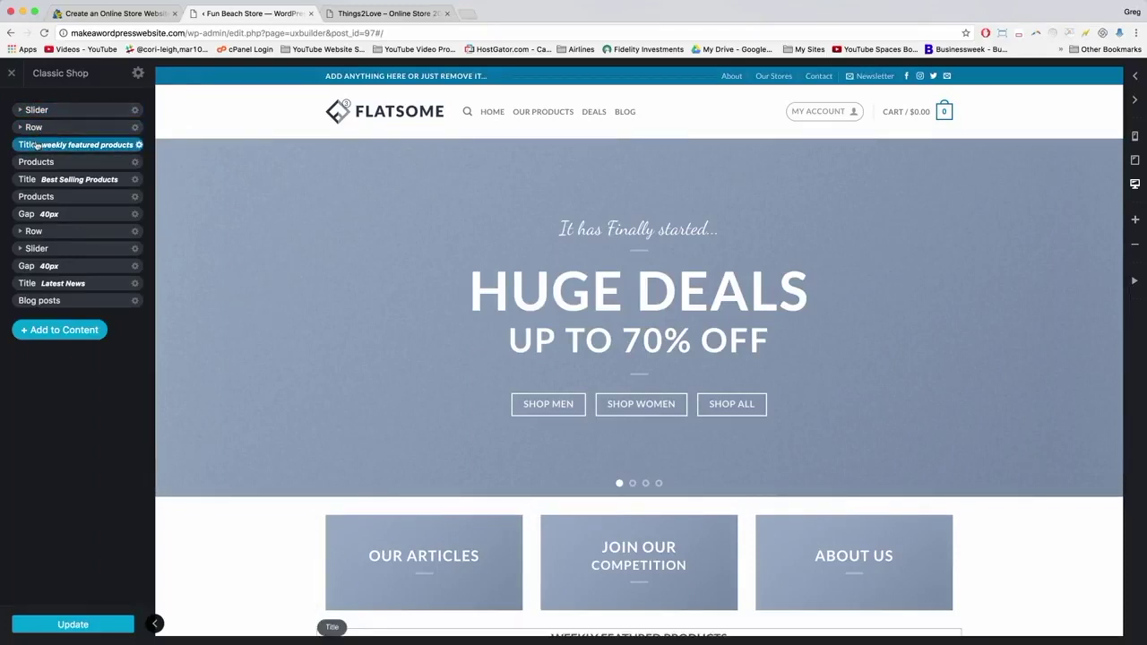
Step: Select the Slider element and open the HUGE DEALS banner's settings
scroll(230, 223, down, 5)
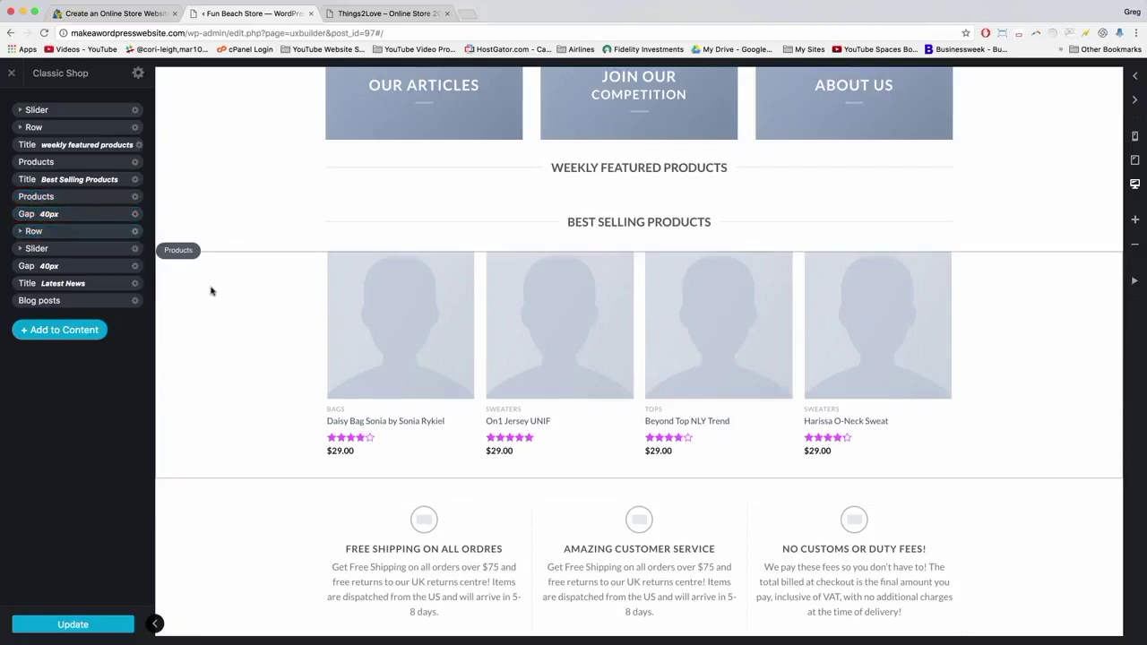
scroll(212, 290, up, 5)
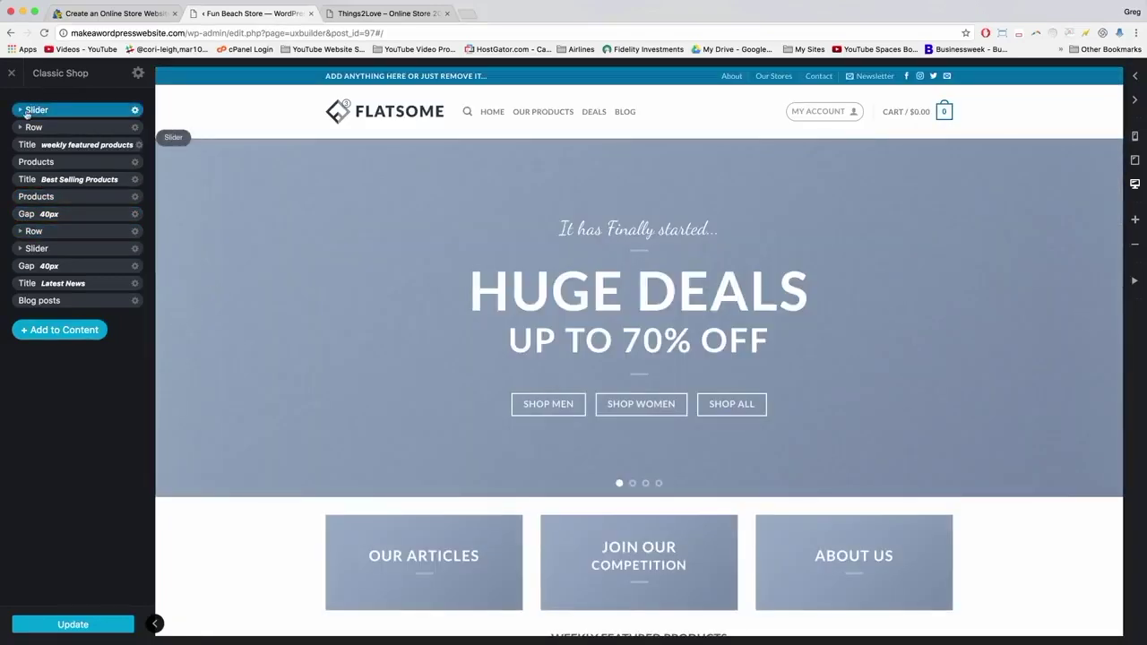
click(33, 109)
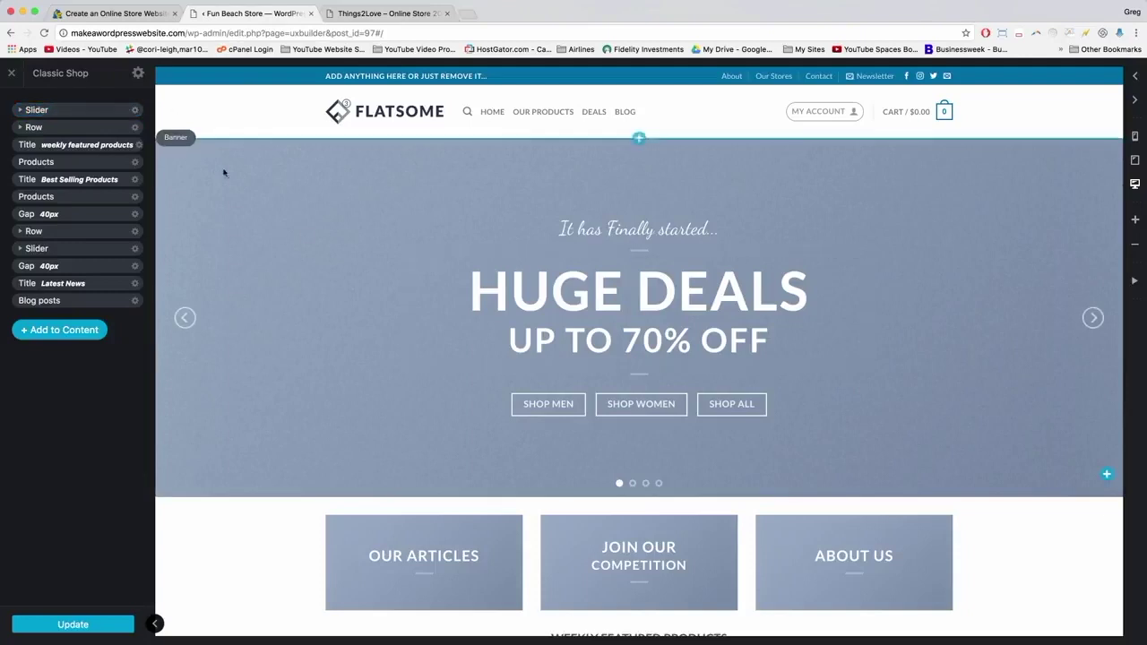
click(269, 193)
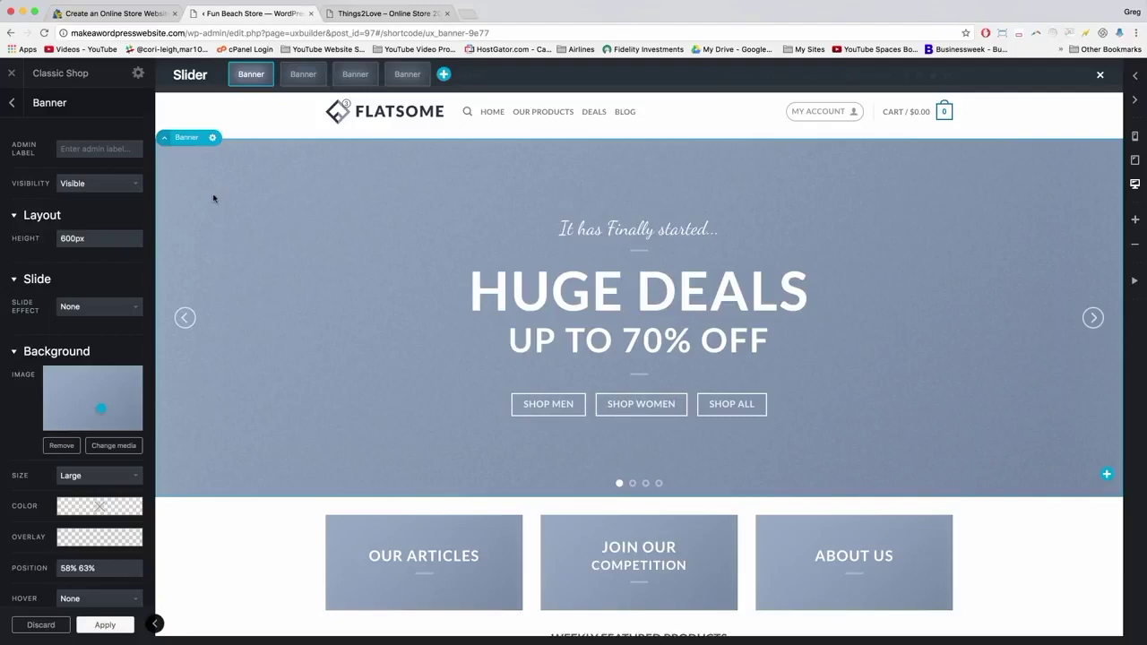
Step: Change the first banner's height from 600px to 700px
click(139, 10)
scroll(271, 216, down, 1)
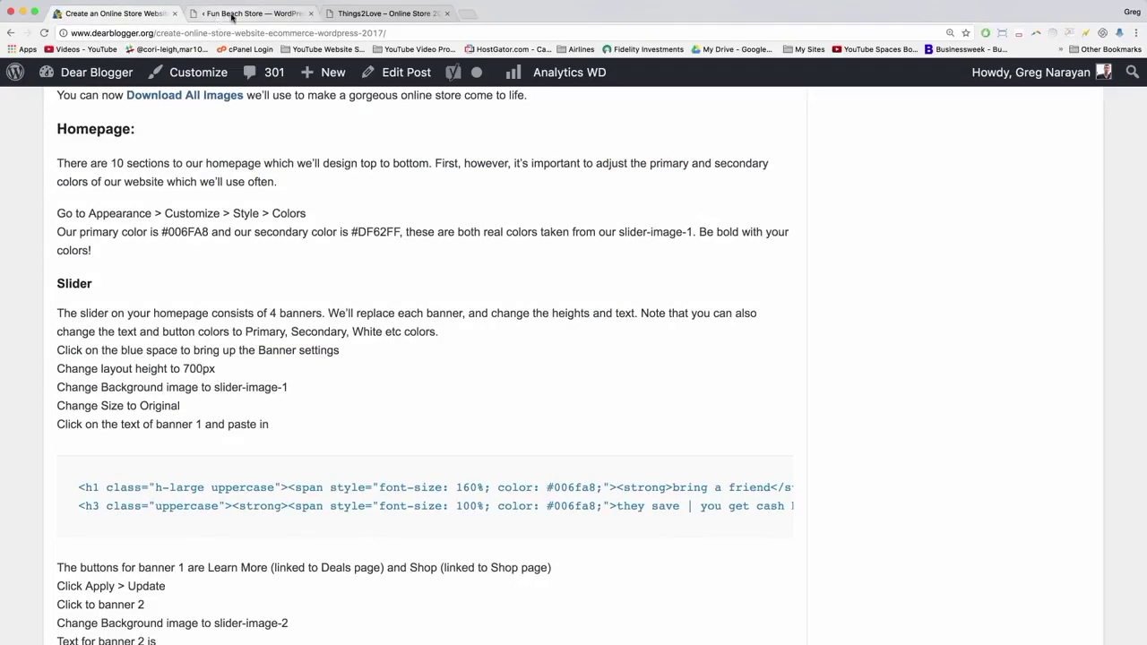
click(224, 13)
mouse_move(83, 238)
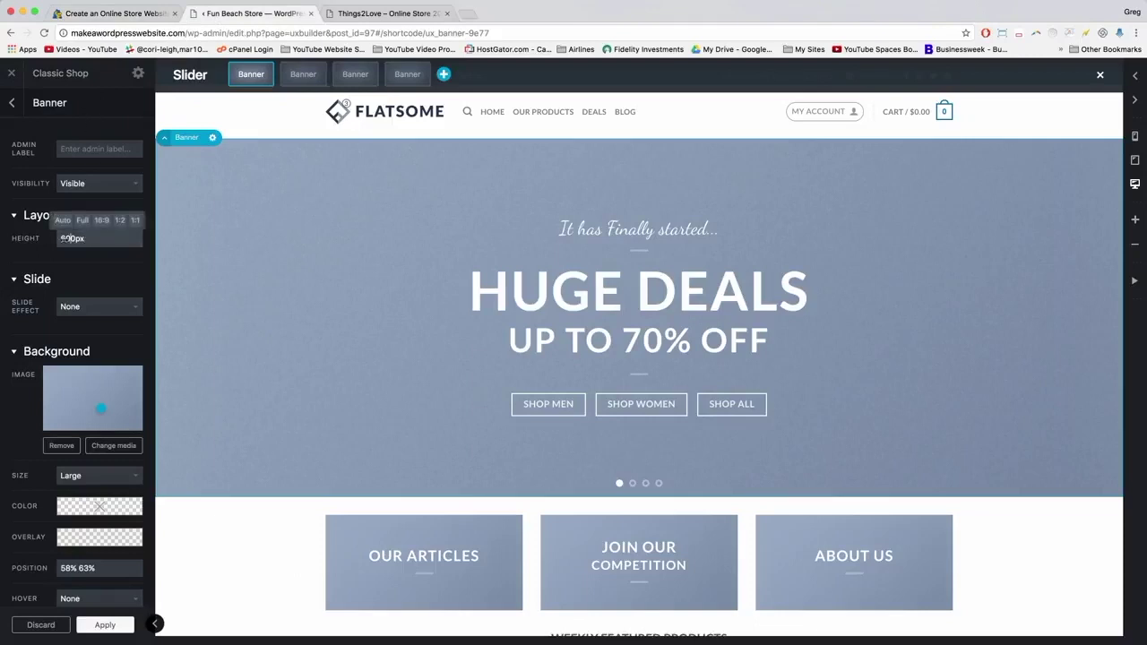
key(BackSpace)
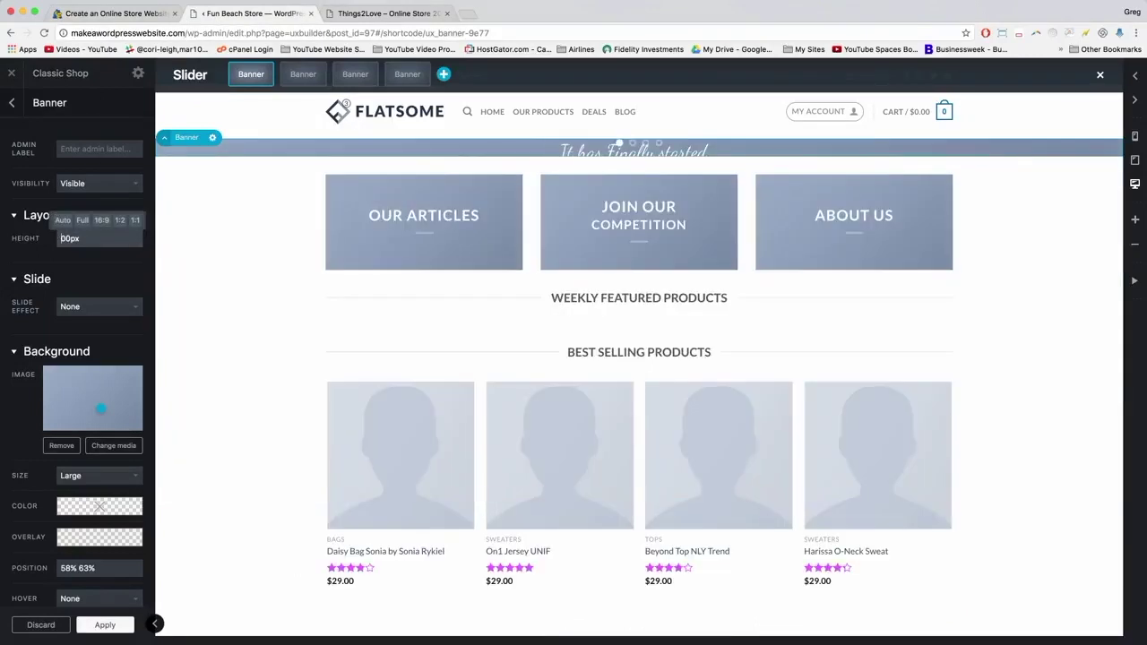
text(7)
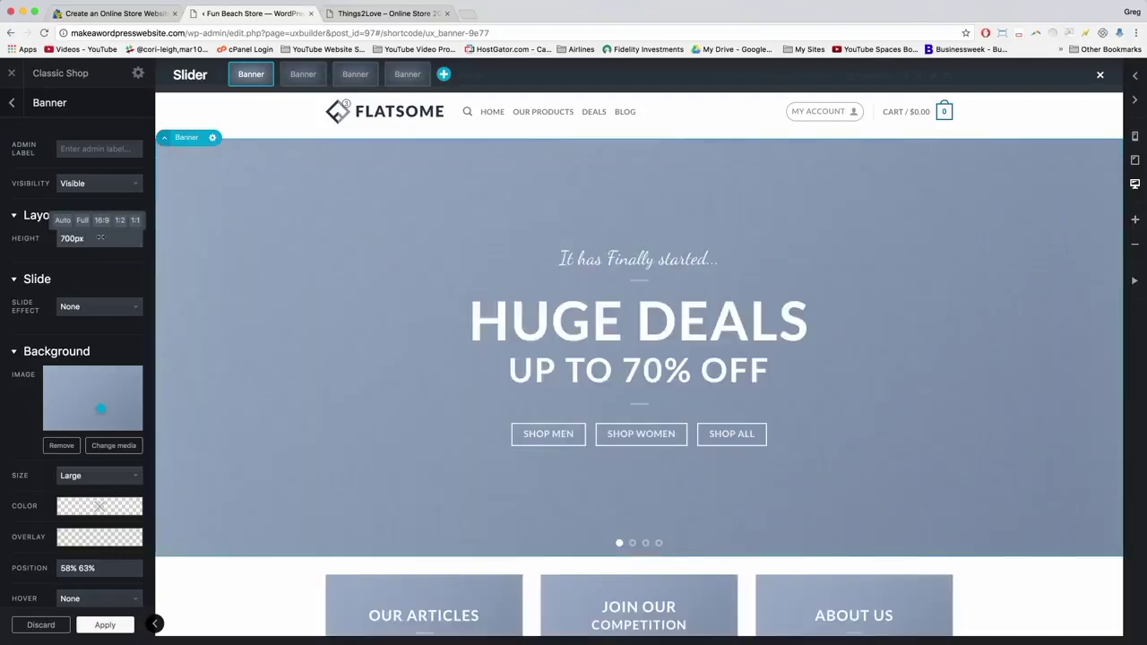
scroll(89, 239, down, 3)
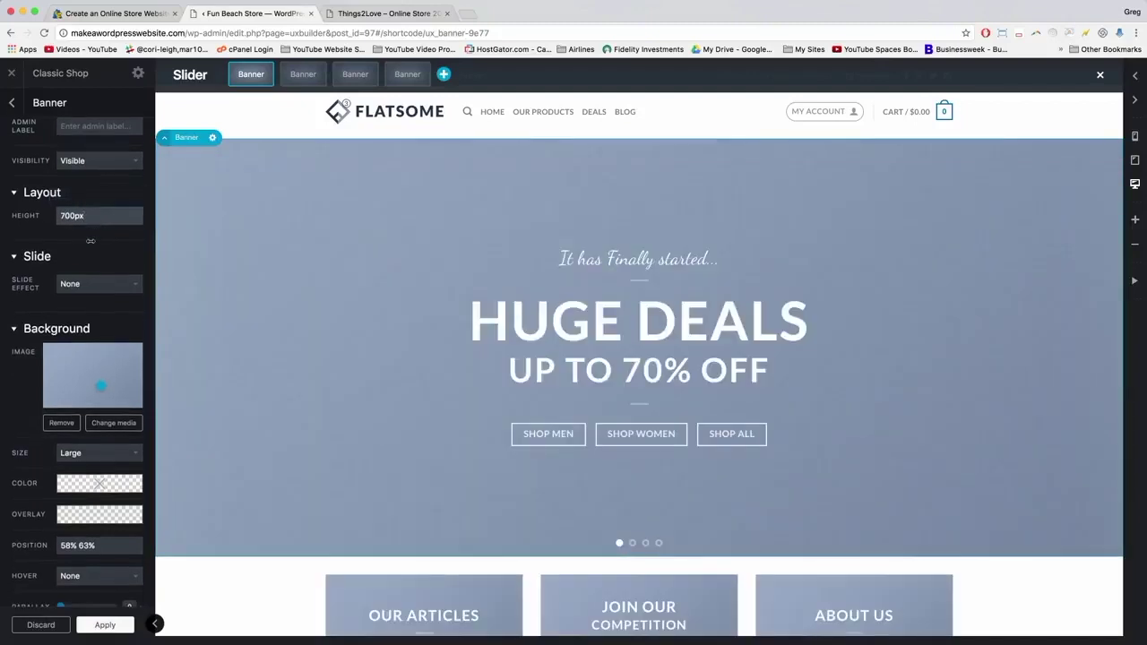
scroll(91, 240, down, 2)
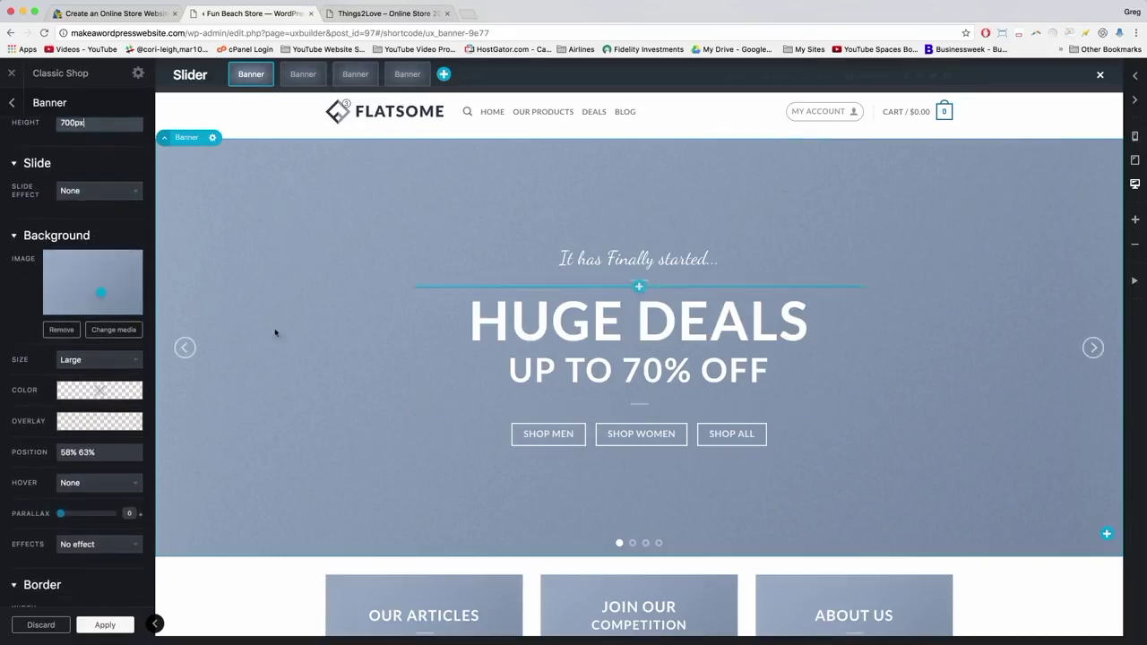
click(117, 332)
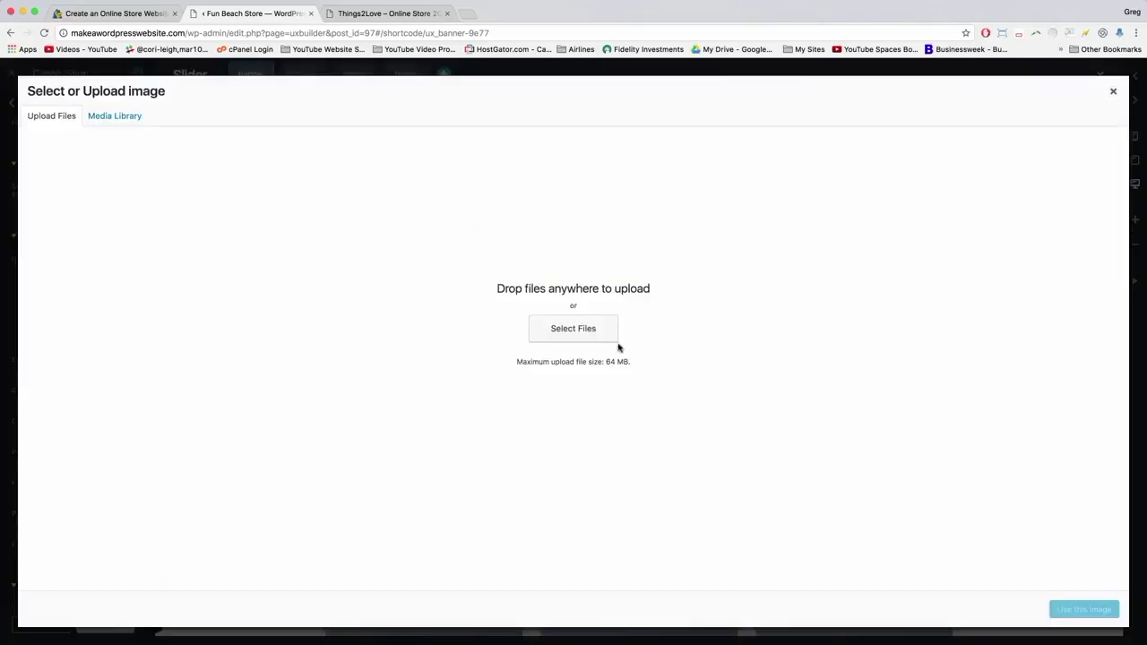
Step: Browse to the Desktop's Make an Online Store - 2017 folder and sort files by name
click(555, 331)
key(super+shift+d)
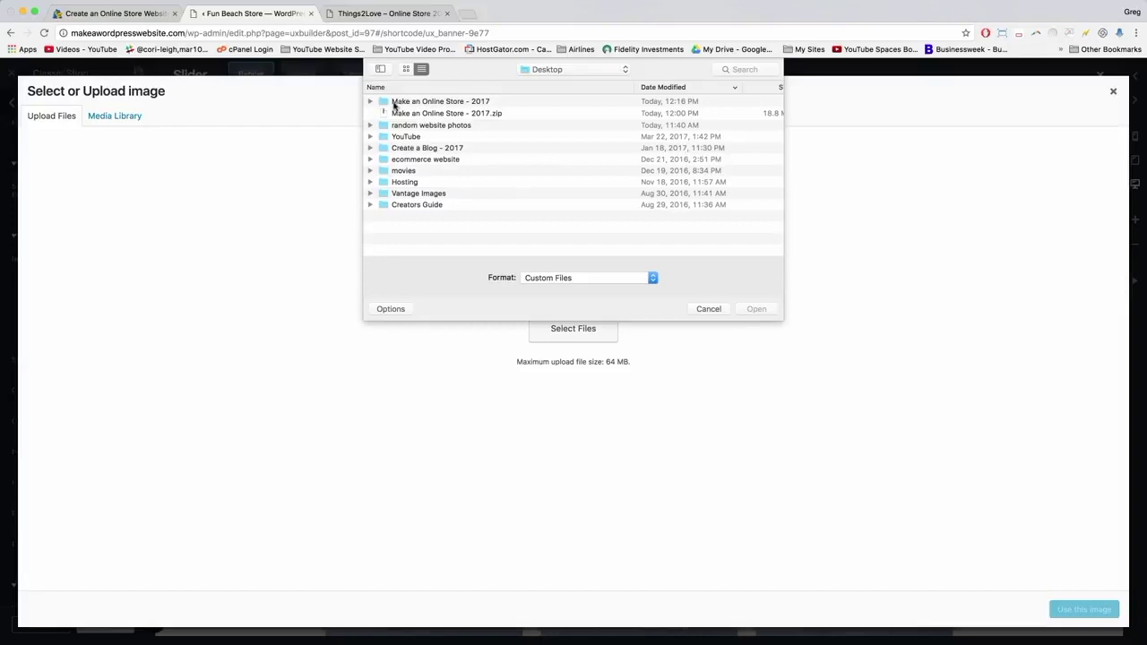
double_click(394, 104)
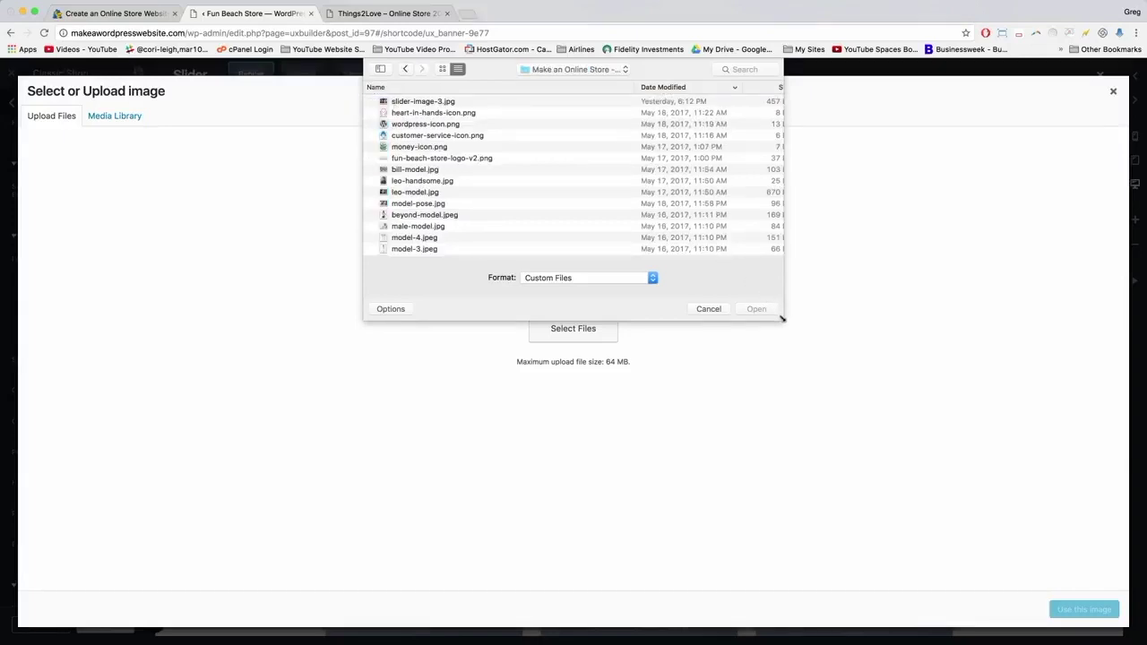
drag(782, 319, 983, 566)
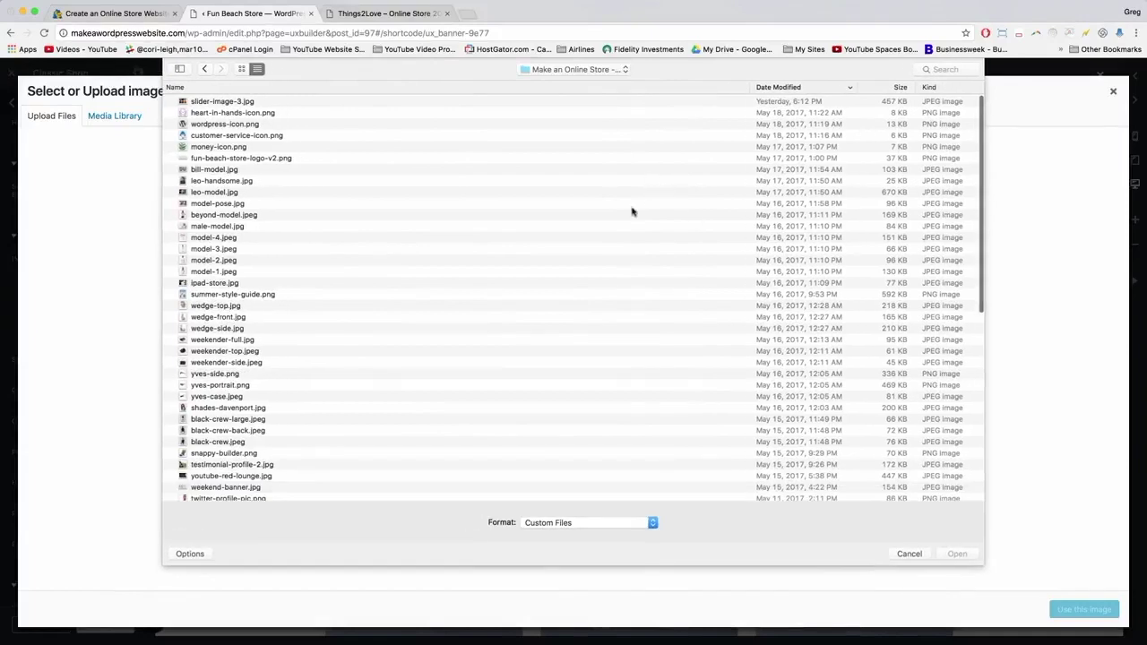
key(super+a)
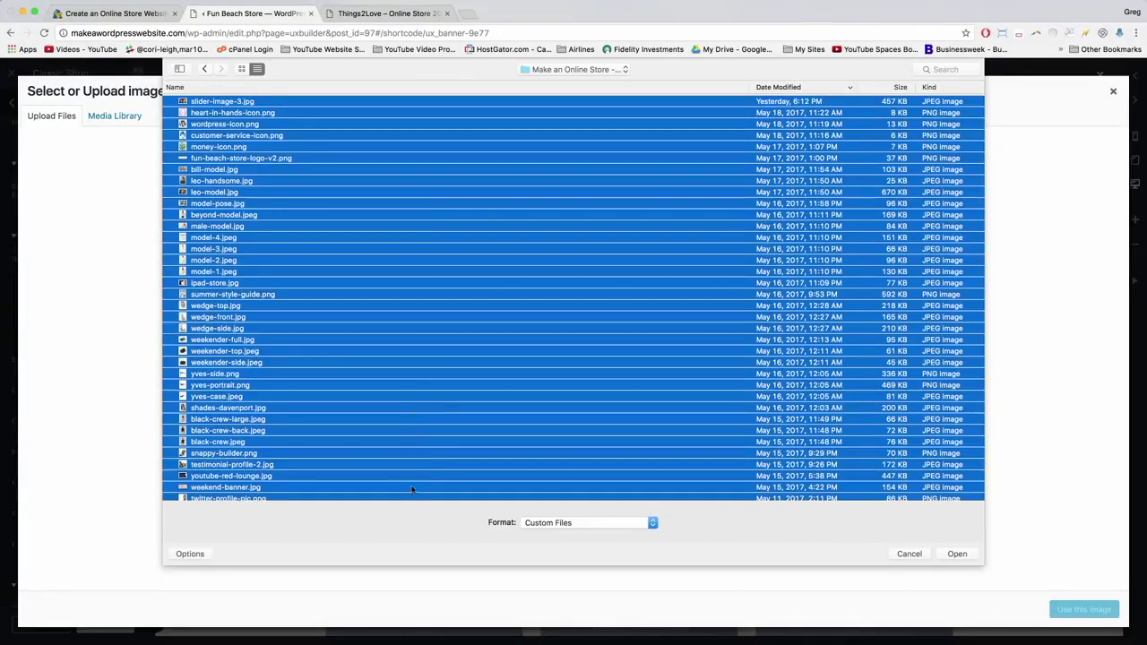
click(392, 388)
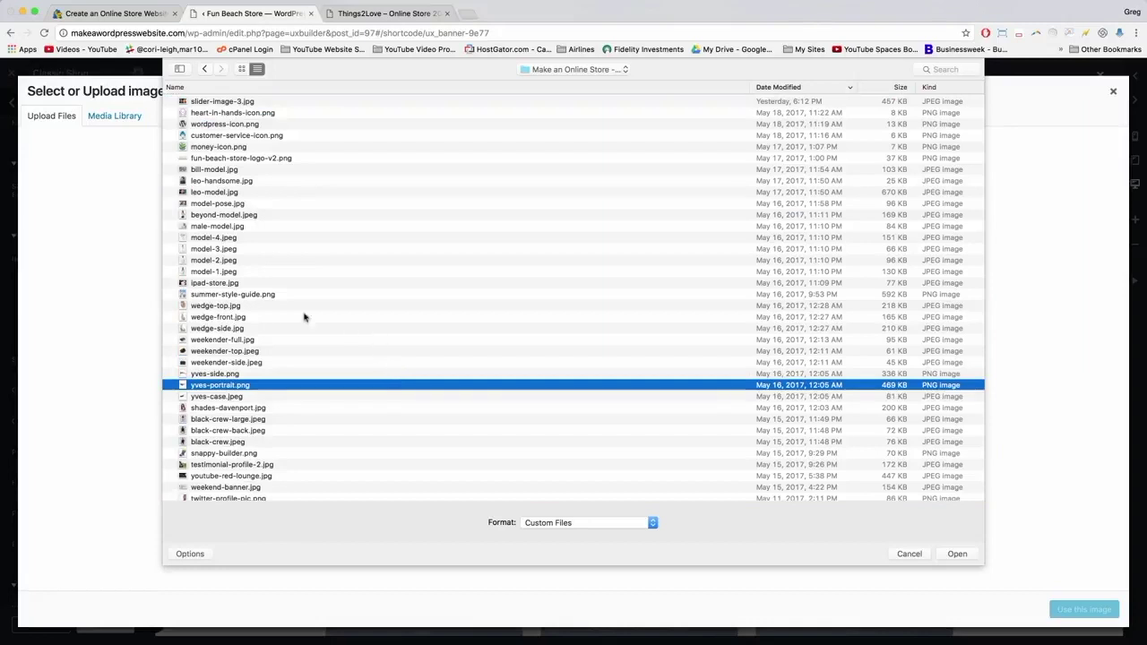
click(234, 282)
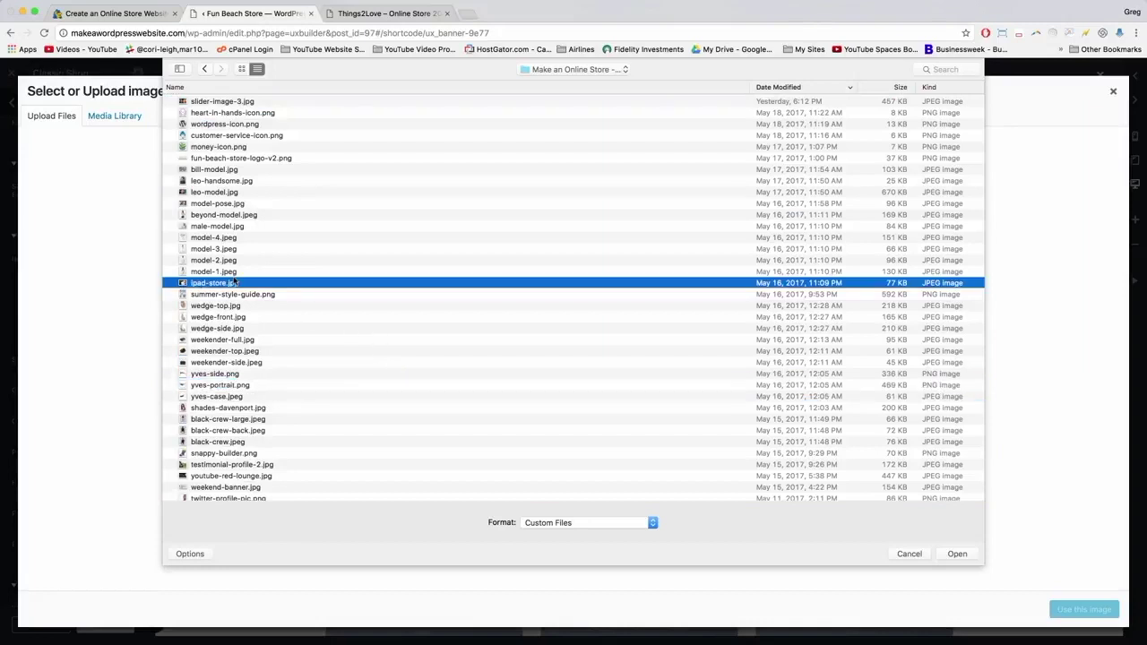
click(216, 160)
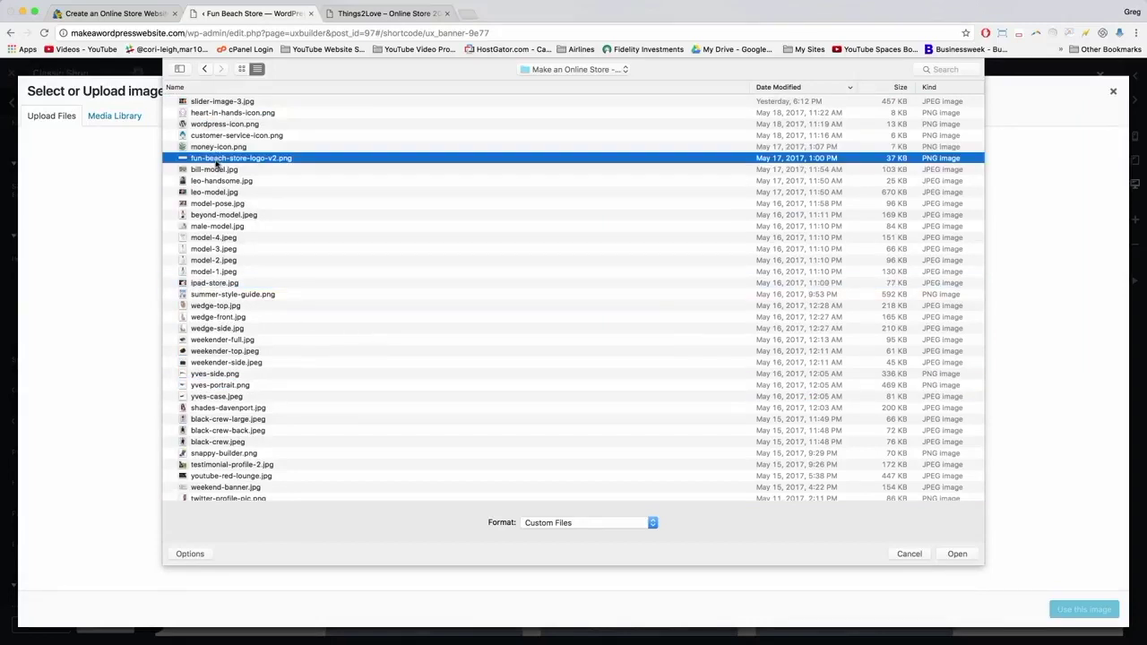
click(291, 87)
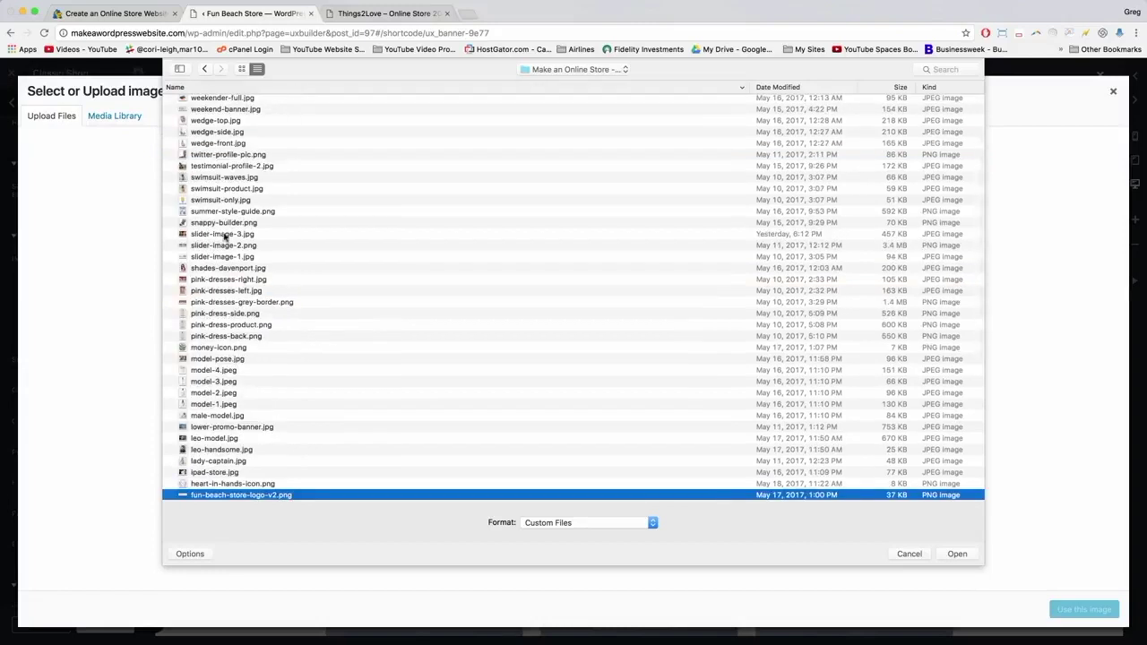
Step: Upload slider-image-1.jpg from that folder to the media library
click(210, 258)
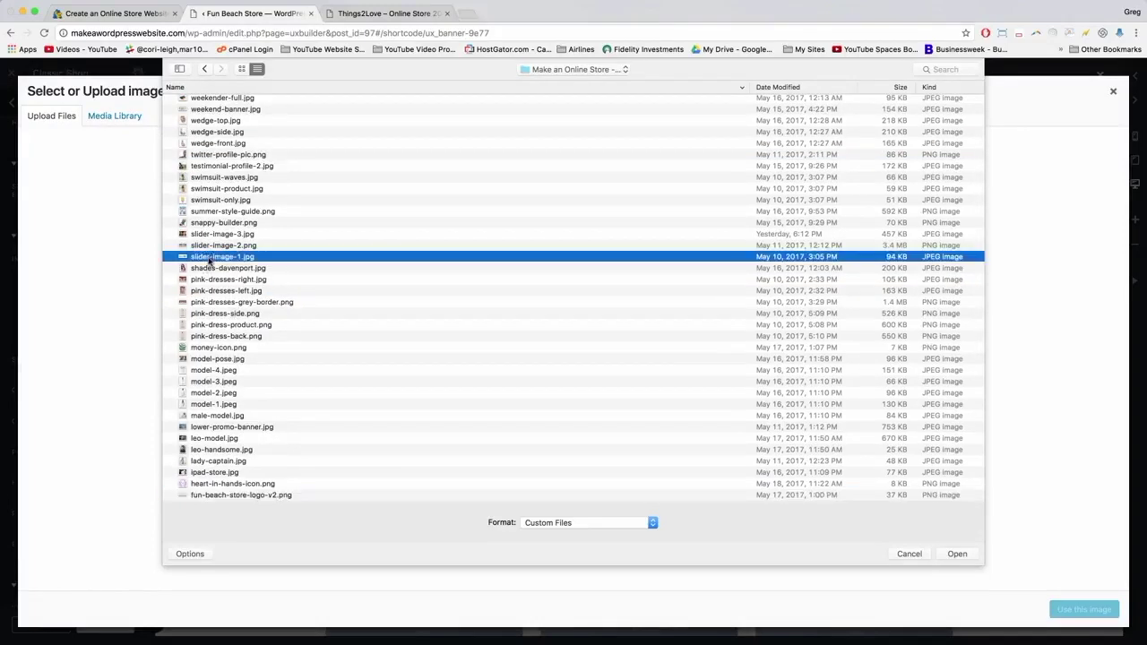
click(220, 245)
click(222, 235)
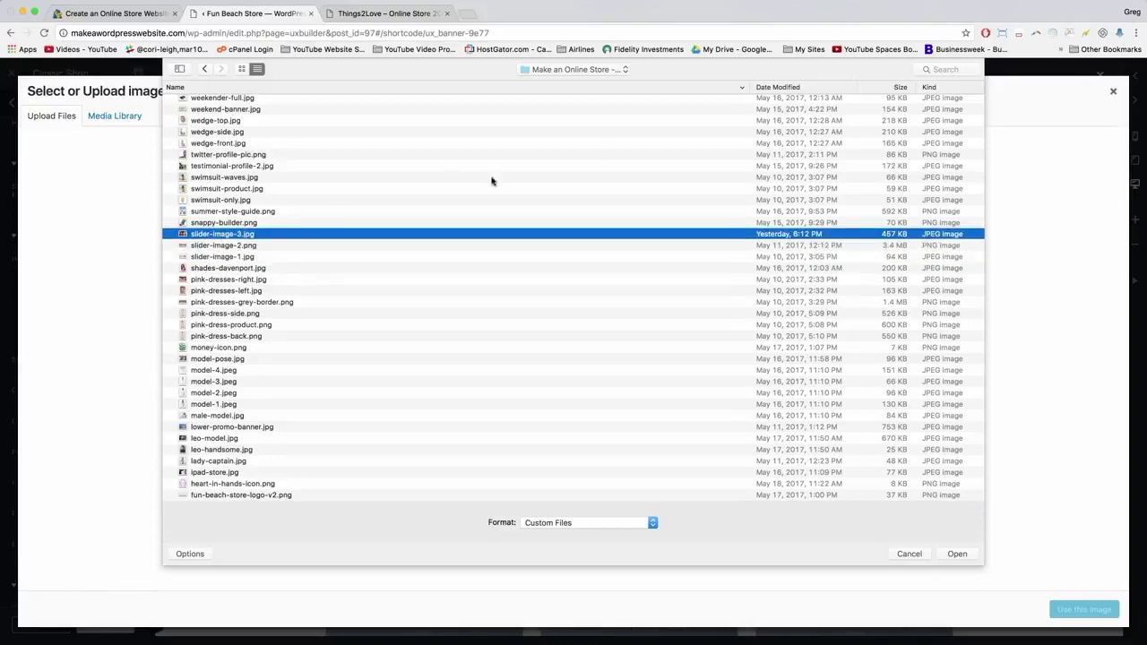
click(934, 69)
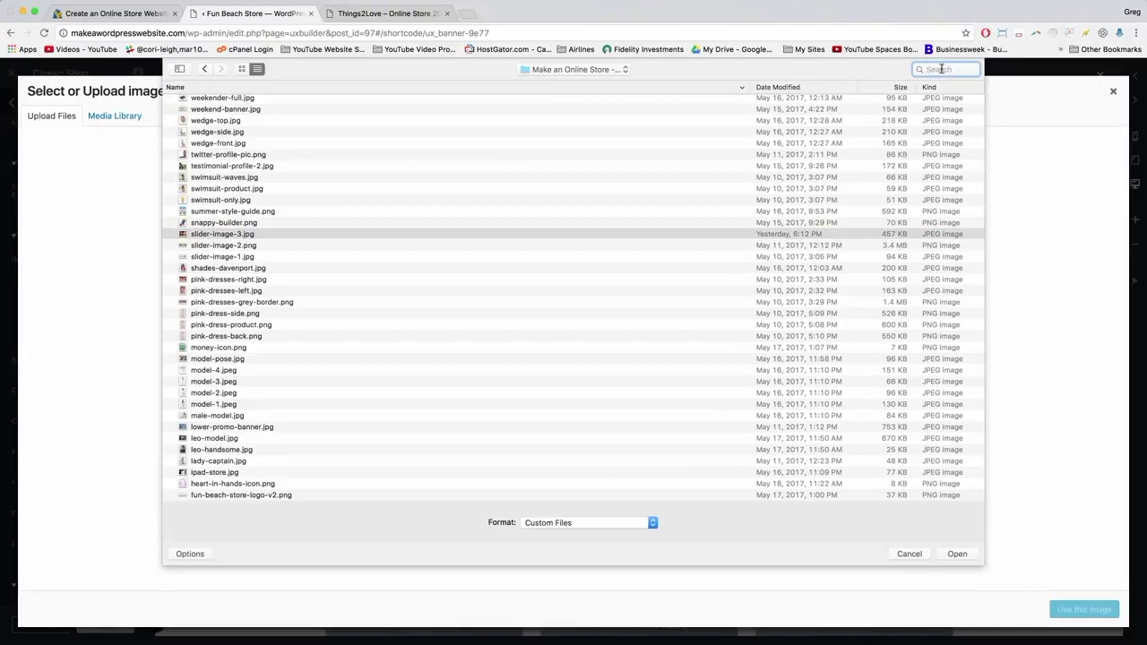
click(218, 248)
click(218, 236)
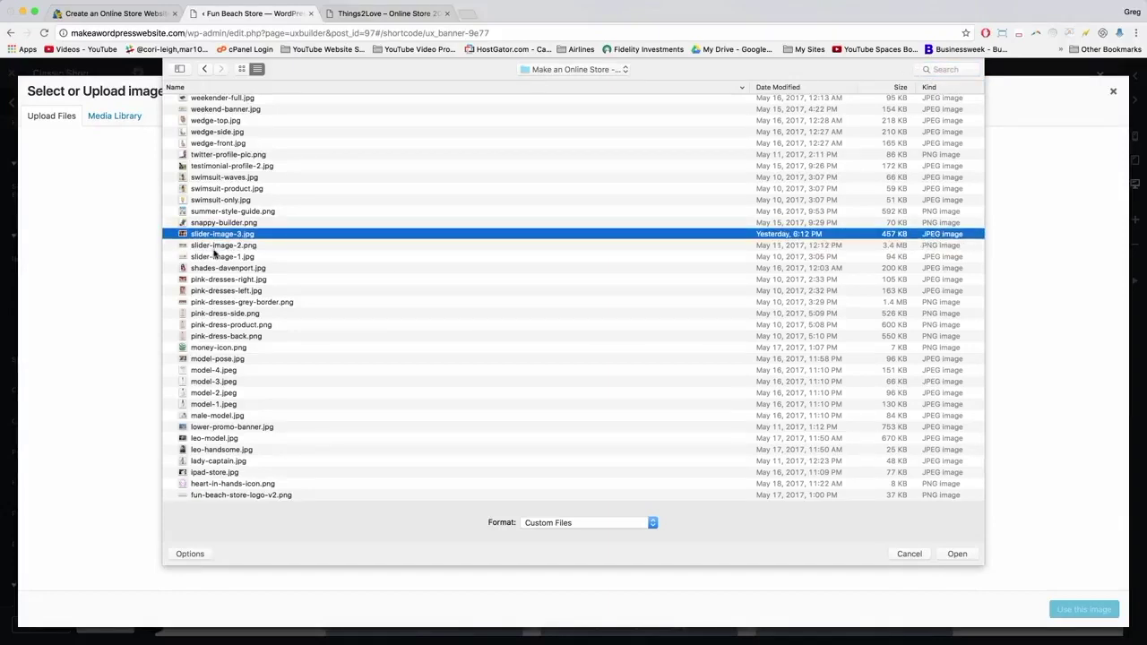
click(219, 246)
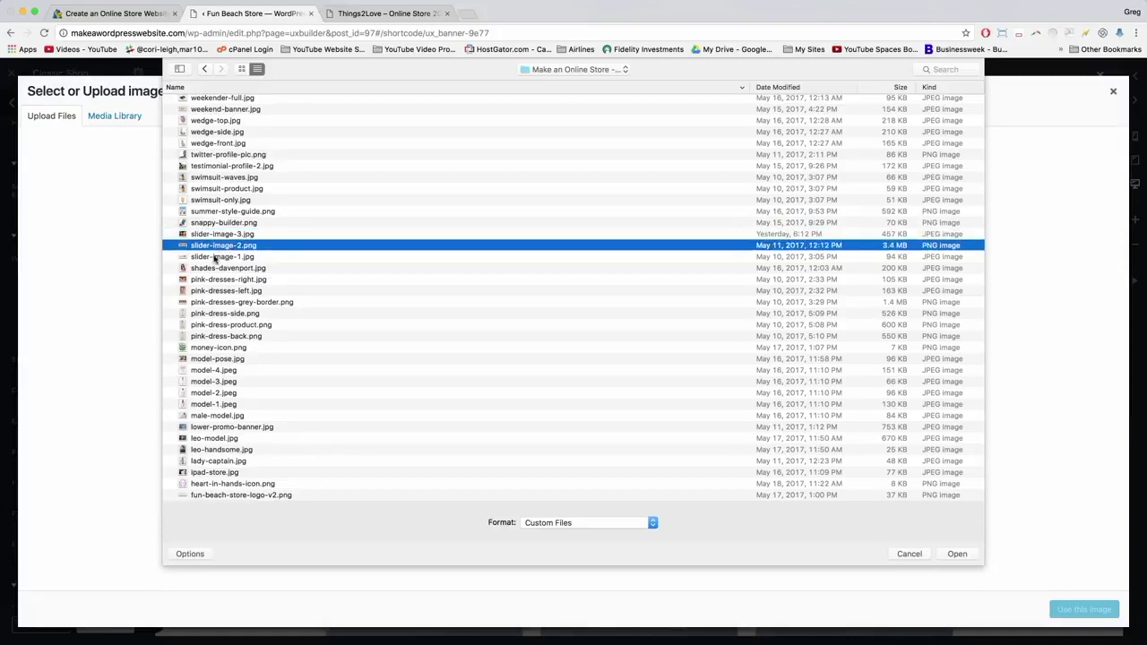
click(209, 258)
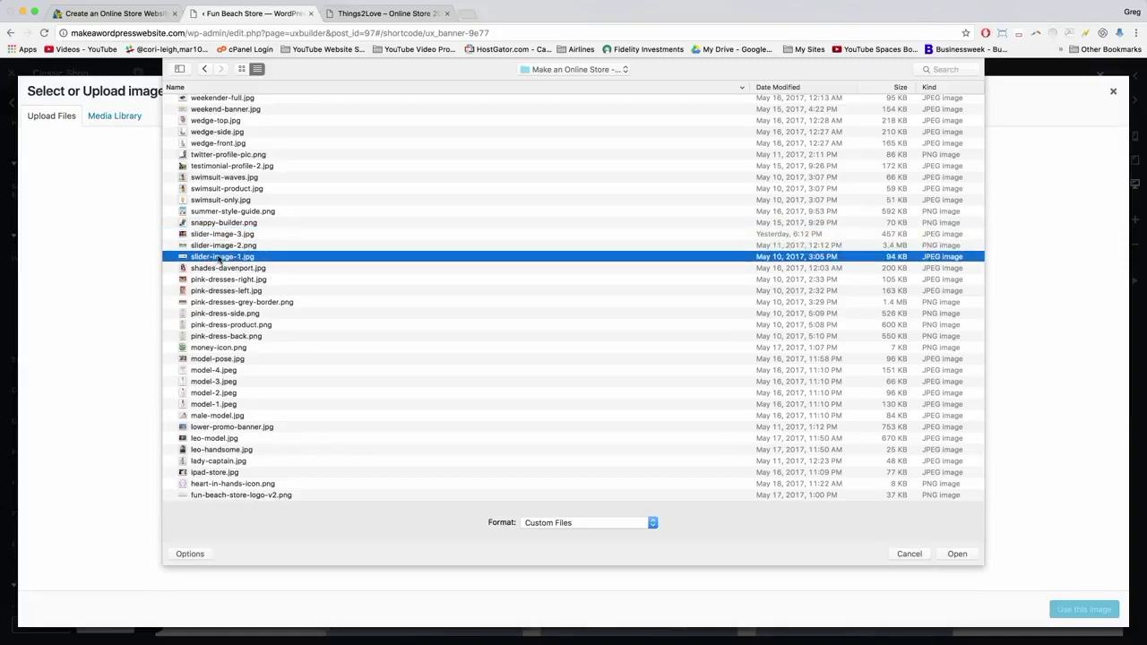
double_click(219, 258)
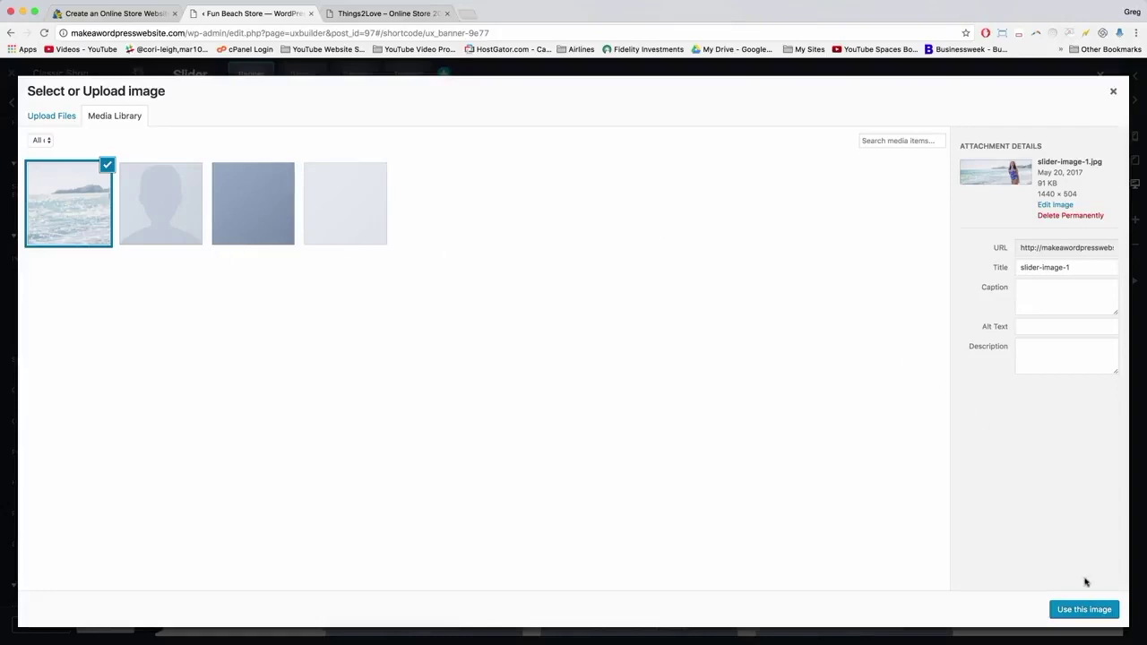
Step: Apply the uploaded slider-image-1 photo as the banner's background image
click(1083, 610)
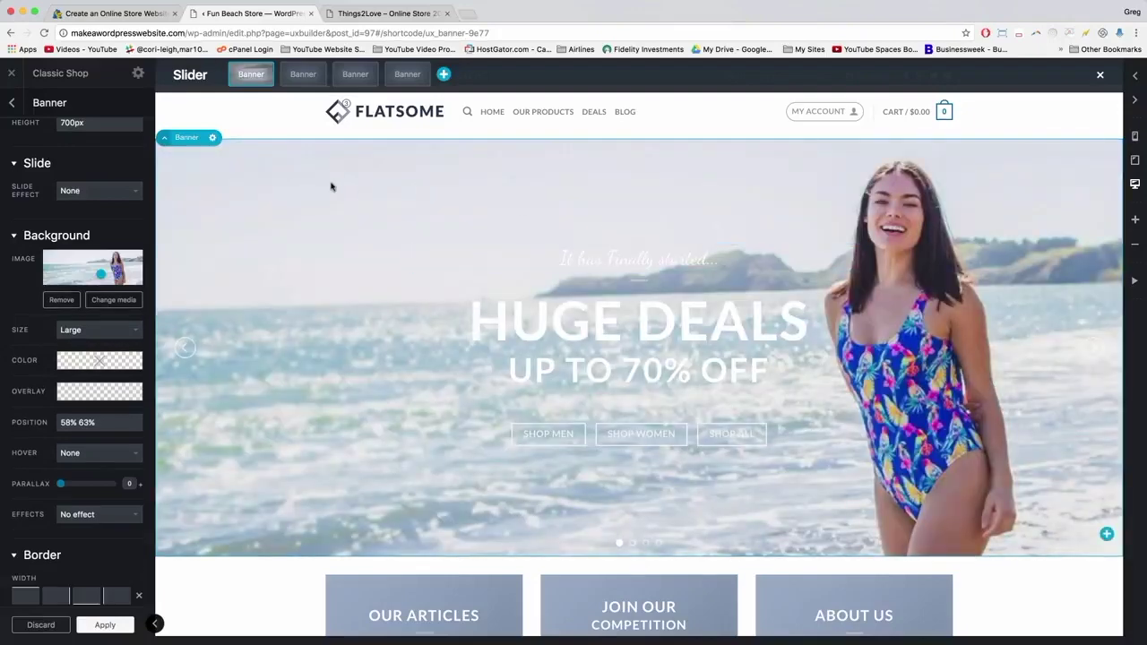
click(116, 13)
scroll(133, 231, down, 3)
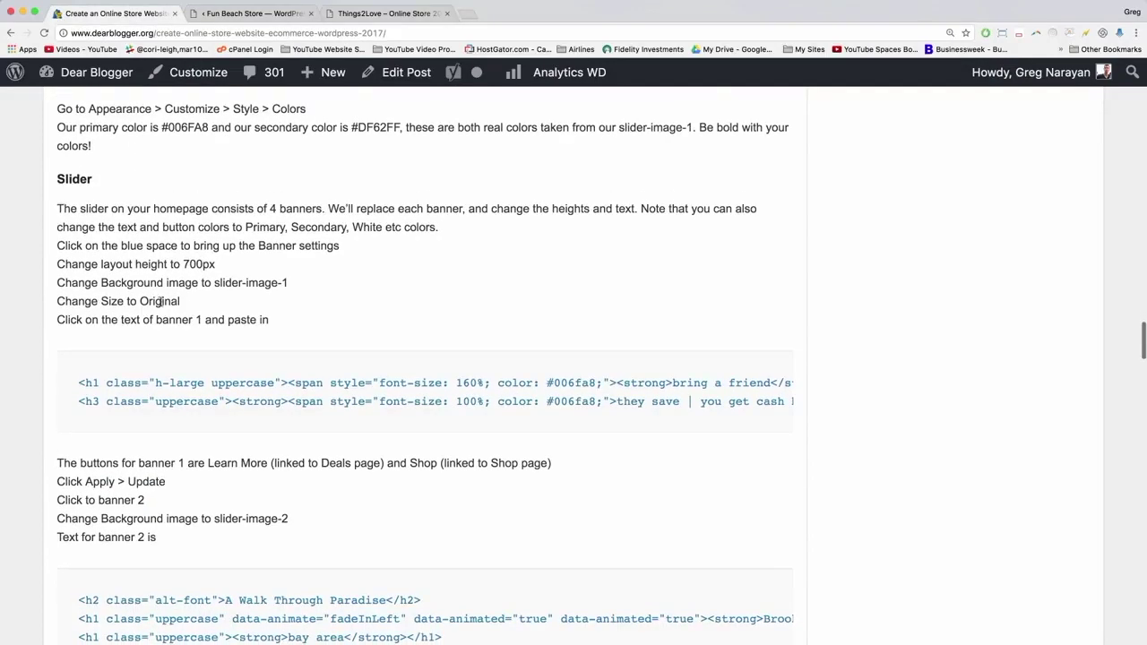
click(279, 15)
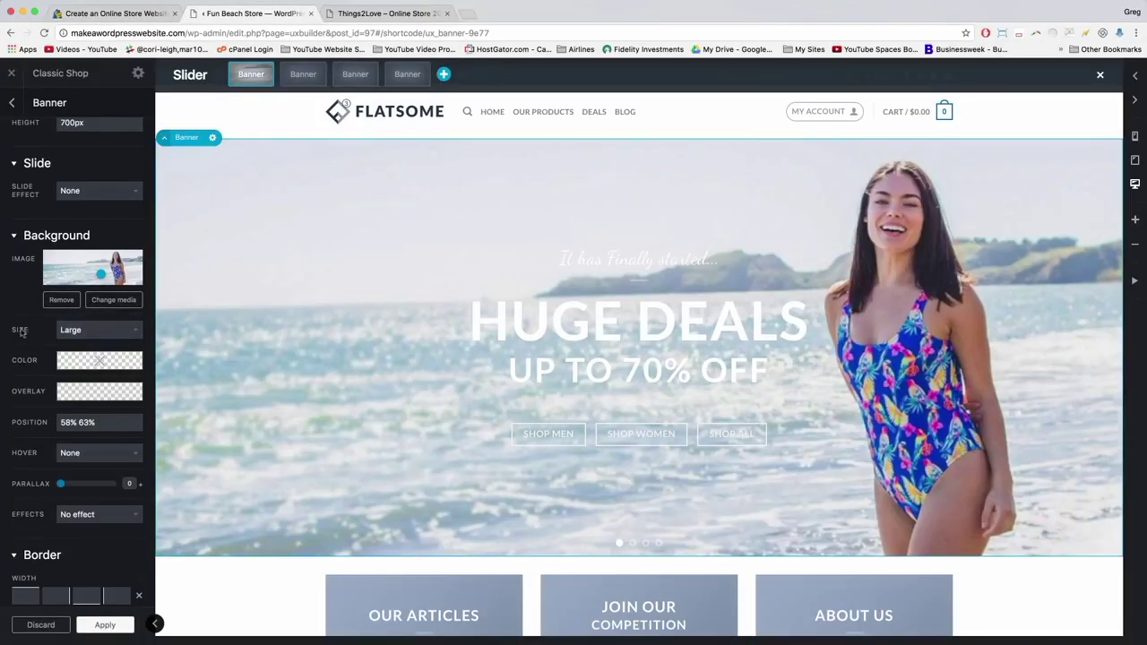
Step: Change the banner's Background Size from Large to Original
click(91, 331)
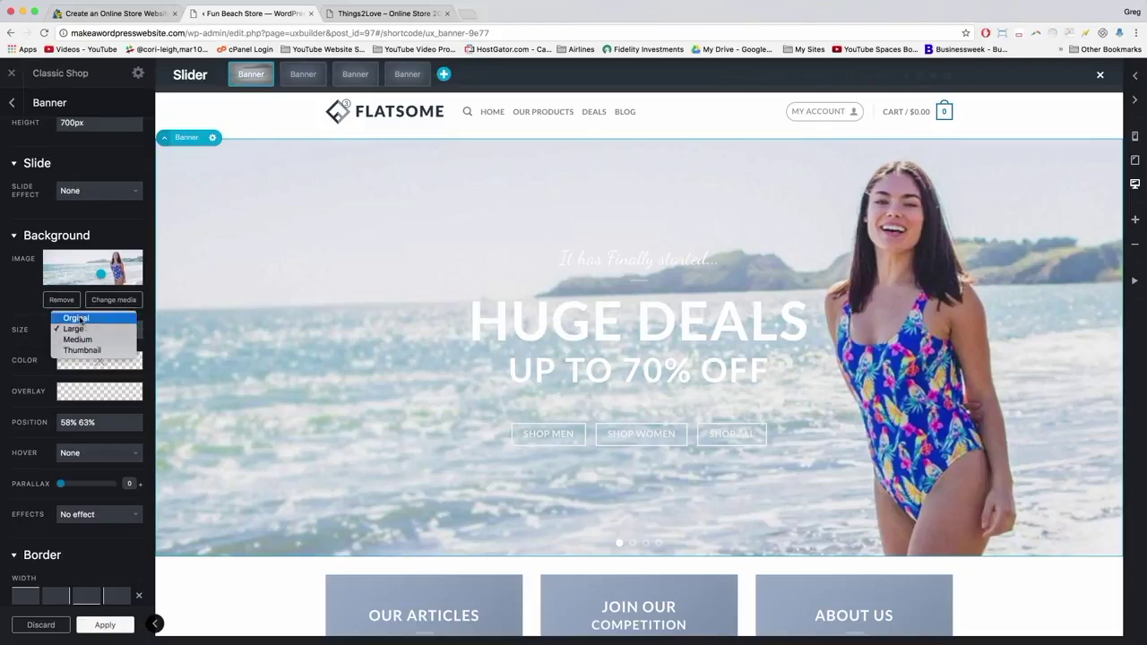
click(79, 318)
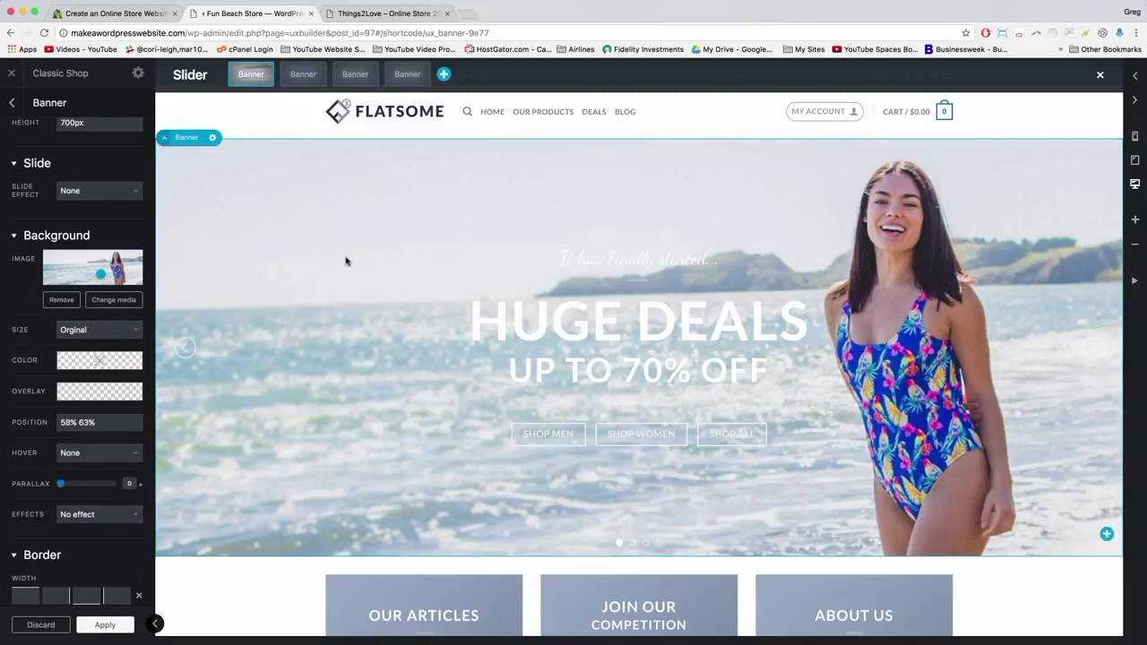
scroll(346, 261, down, 3)
scroll(347, 259, up, 3)
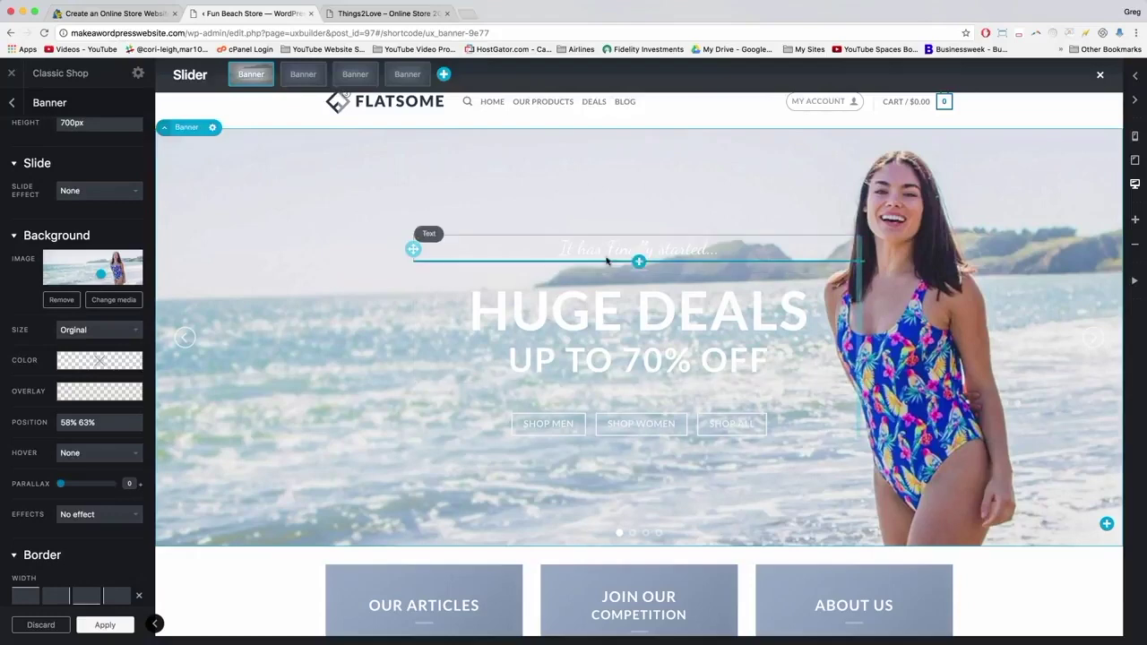
scroll(390, 299, down, 2)
scroll(390, 300, up, 3)
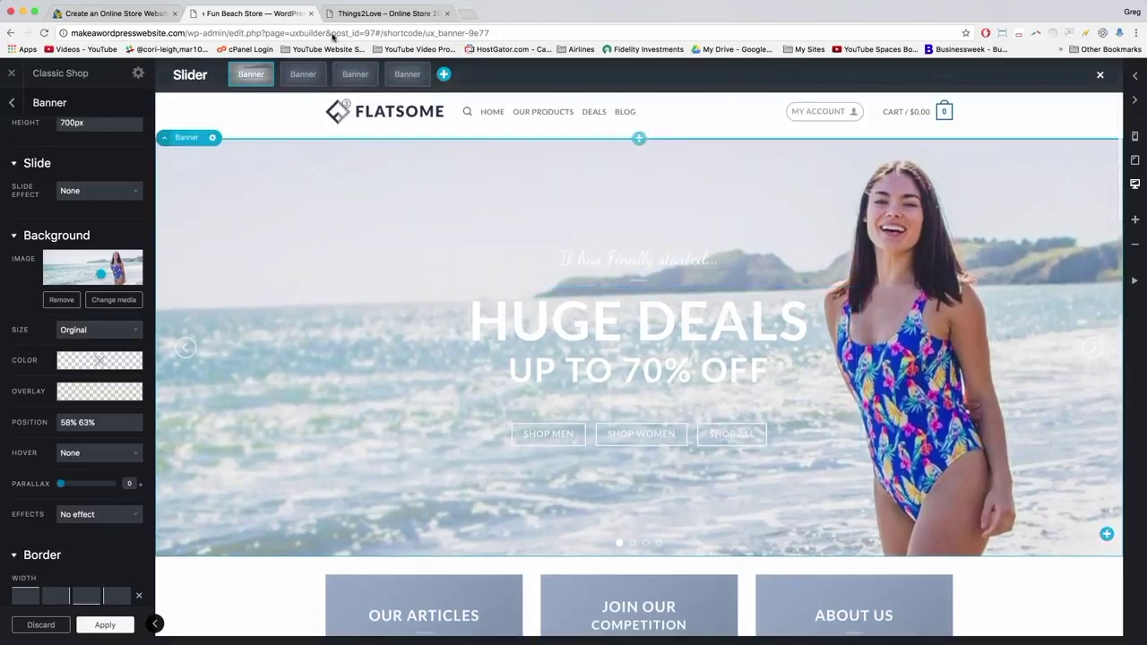
Step: Load the live store at startawordpresswebsite.com in a new browser tab
click(471, 17)
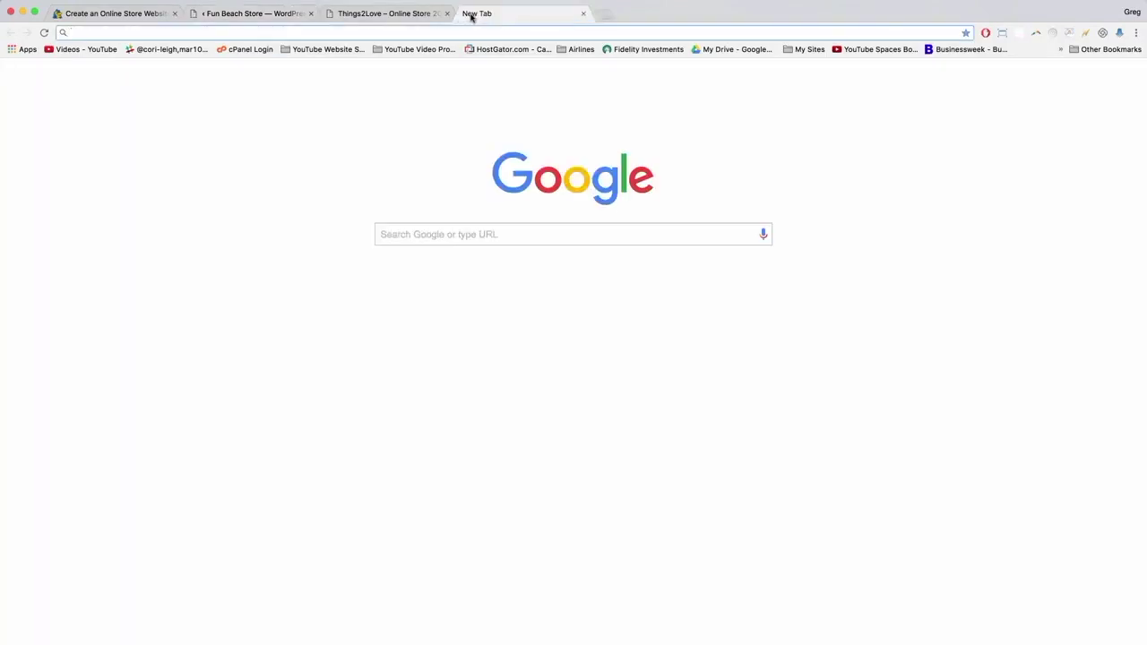
text(star)
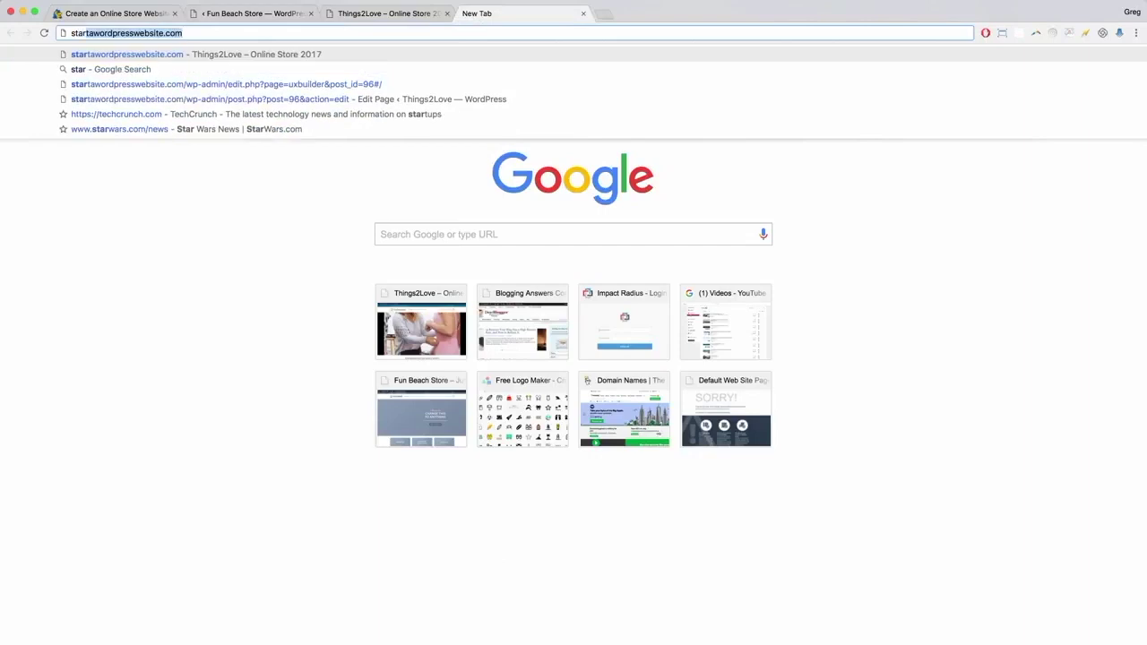
key(Return)
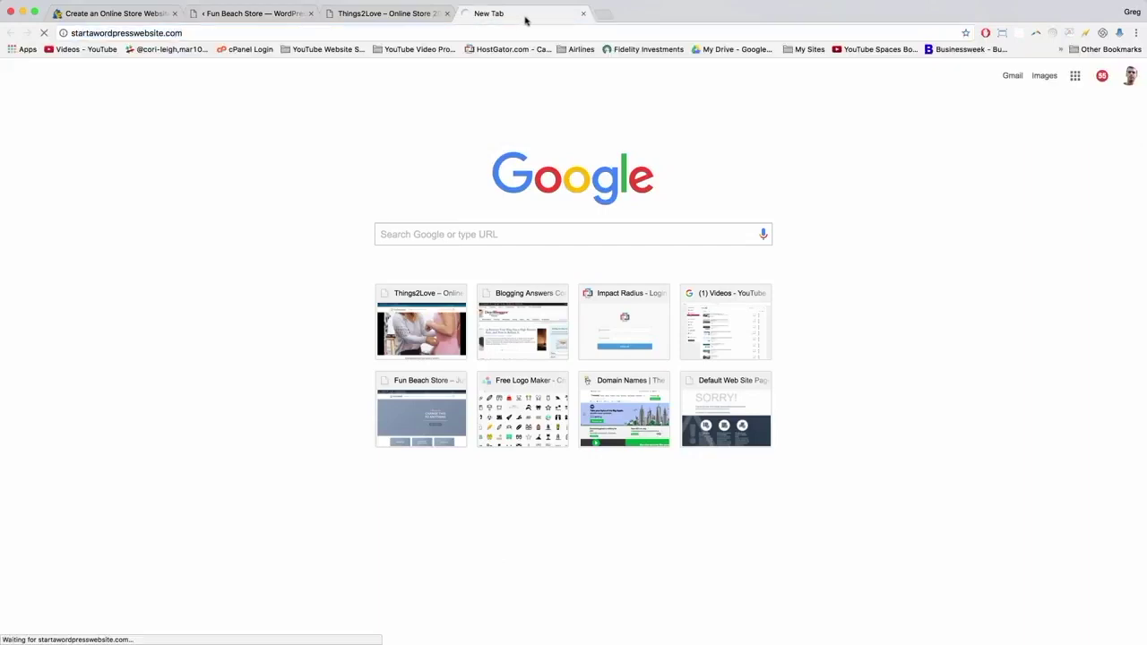
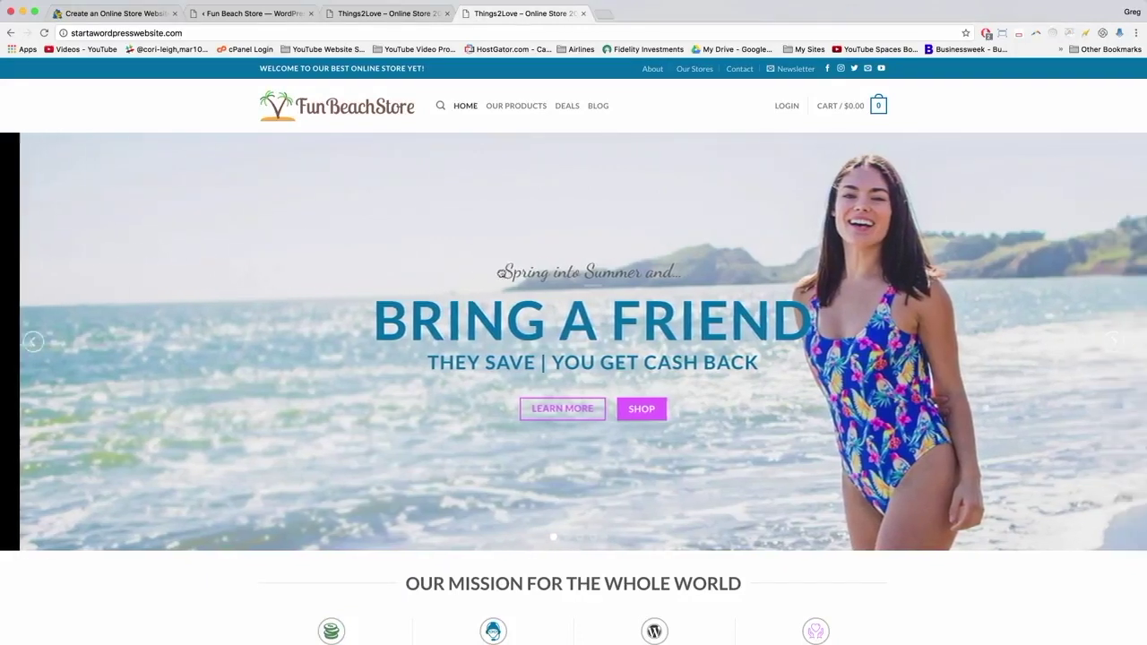
Step: Replace the script line 'It has finally started...' with 'Spring into Summer and....' in the code
click(106, 13)
click(255, 14)
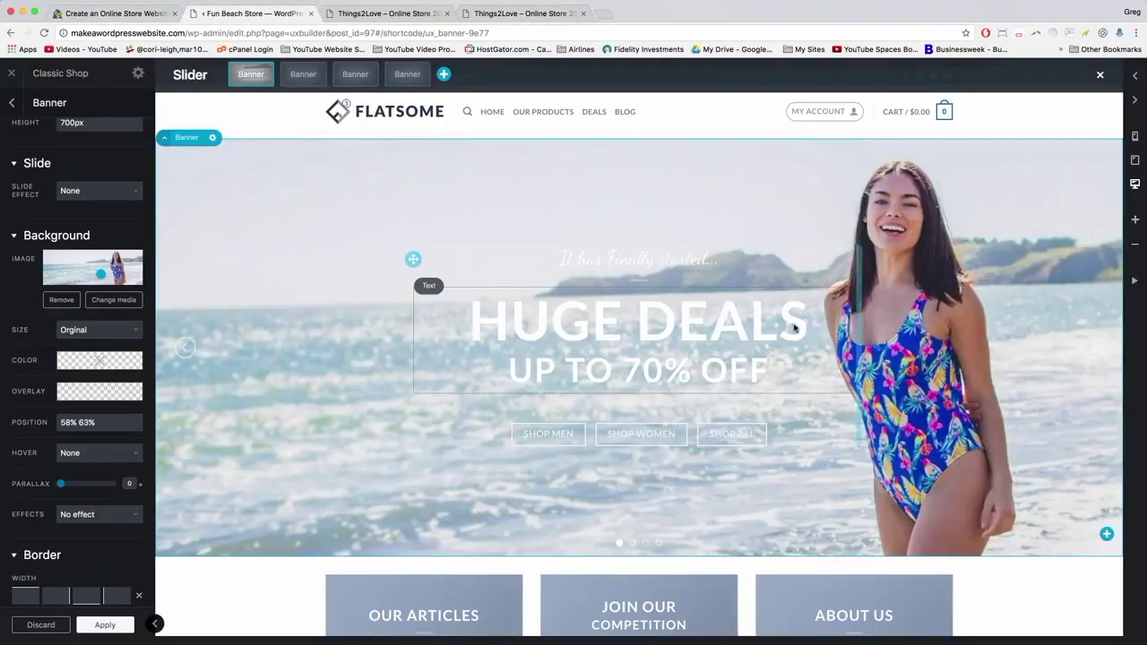
click(610, 266)
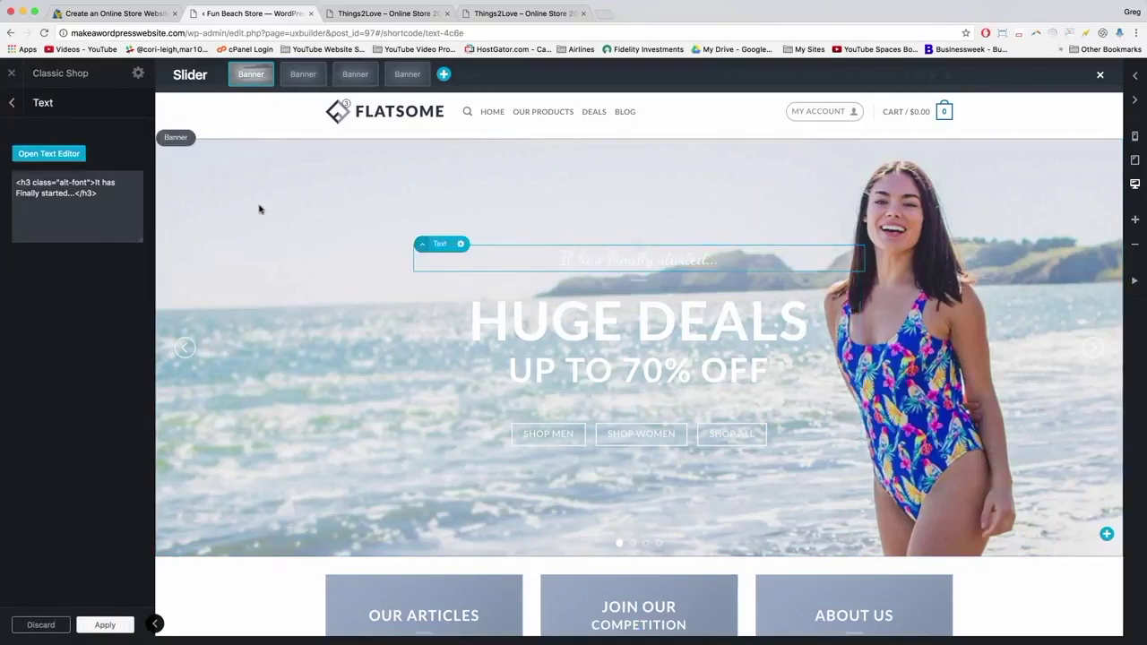
drag(75, 192, 96, 182)
text(Spring into )
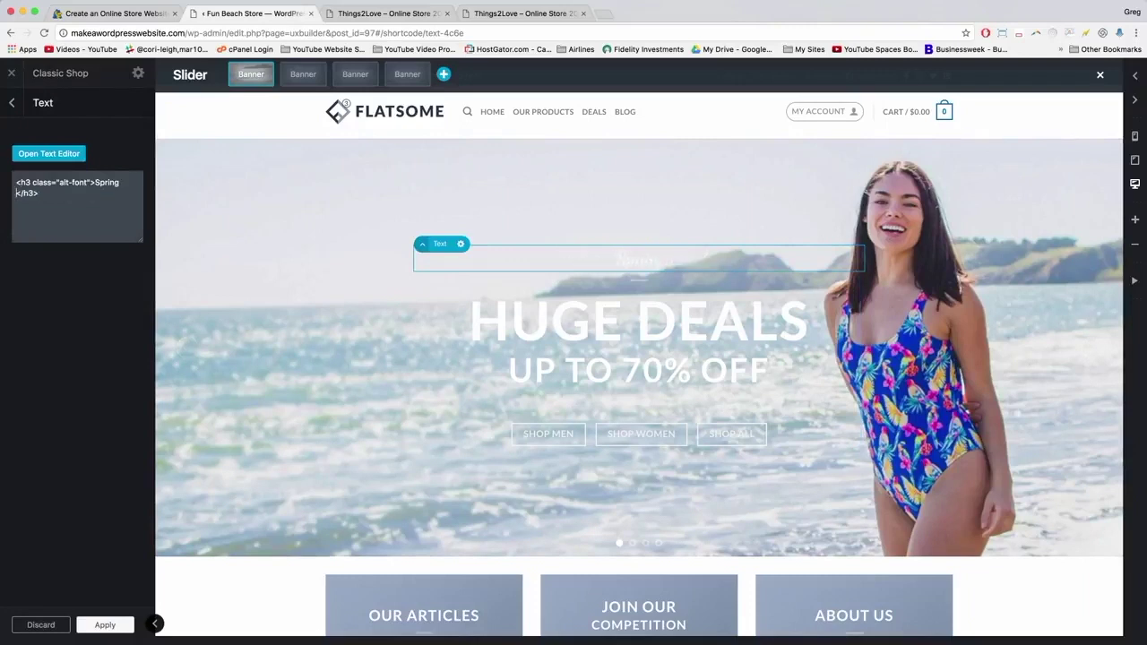
text(Summer and...)
text(.)
Step: Verify the new script line in the visual text editor against the live site and keep it
drag(16, 182, 93, 182)
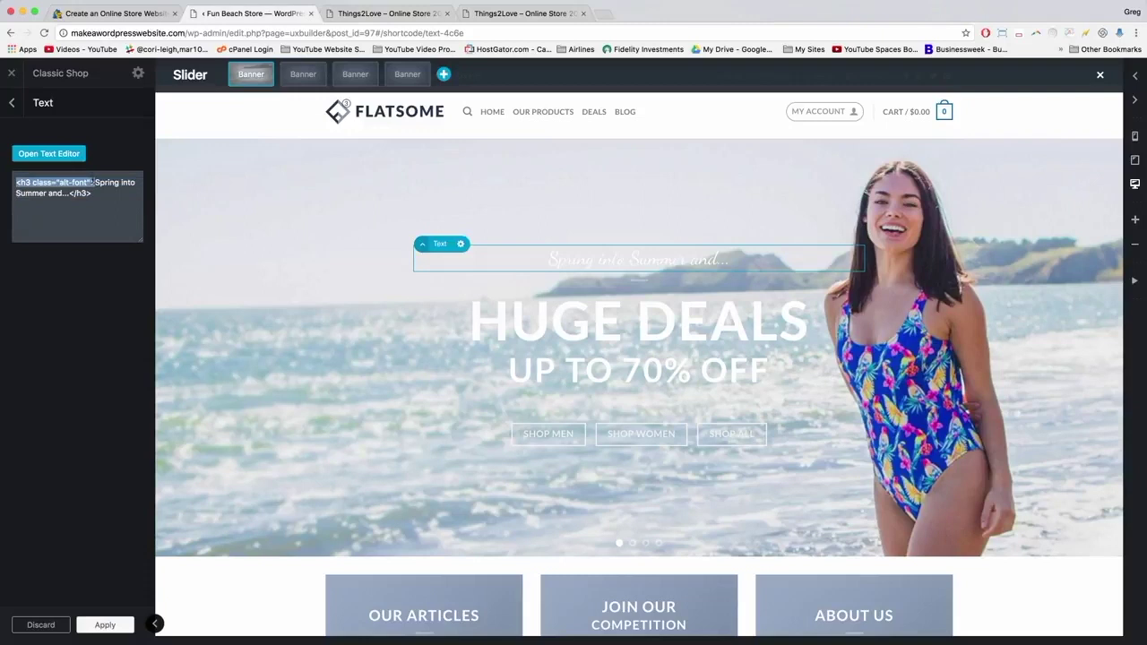
click(92, 182)
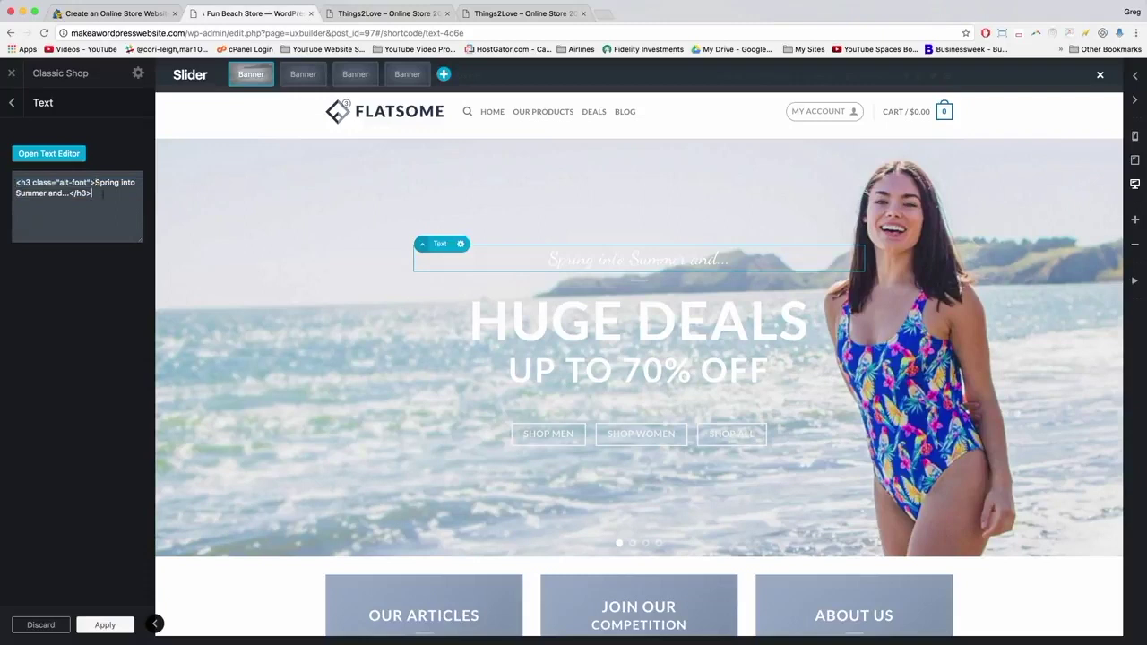
click(49, 155)
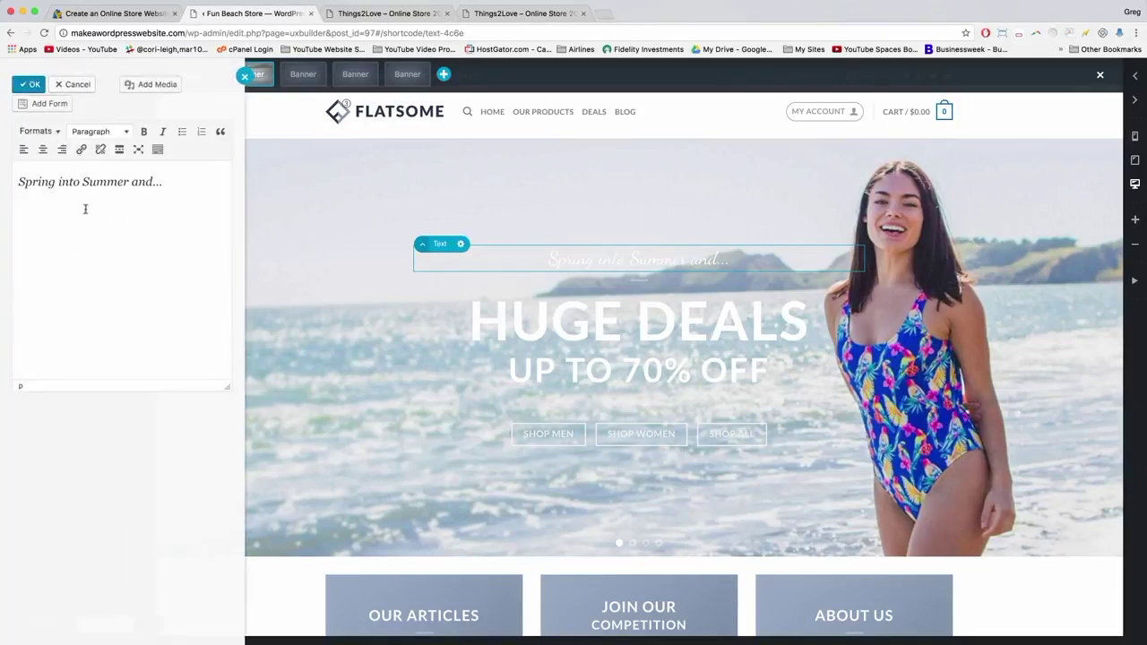
click(534, 12)
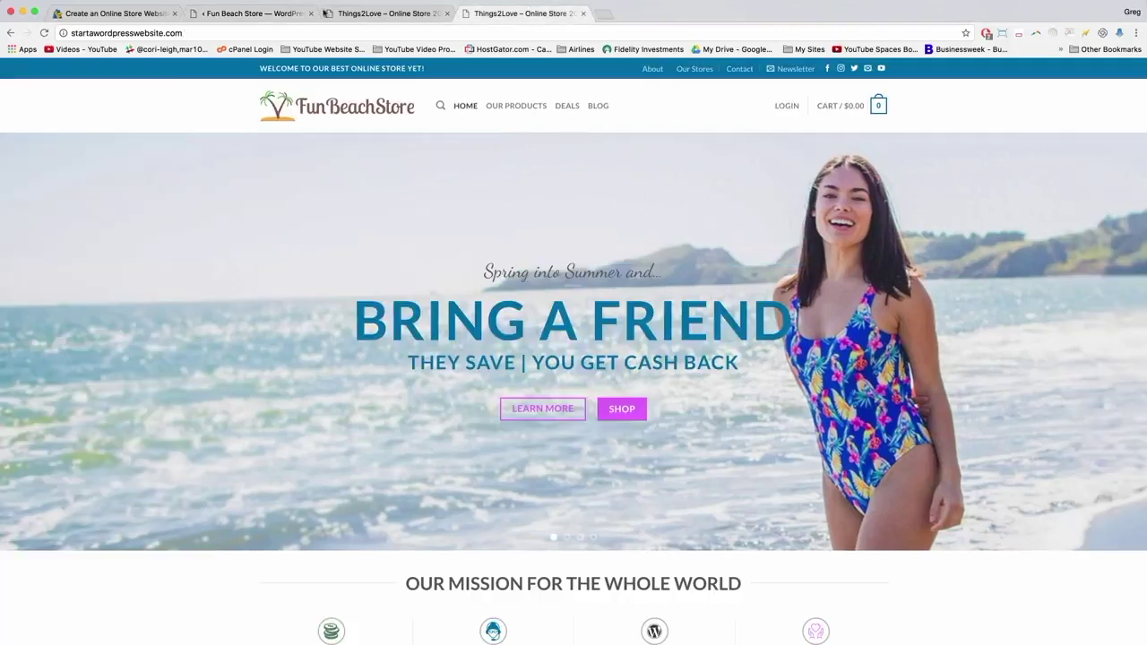
click(260, 14)
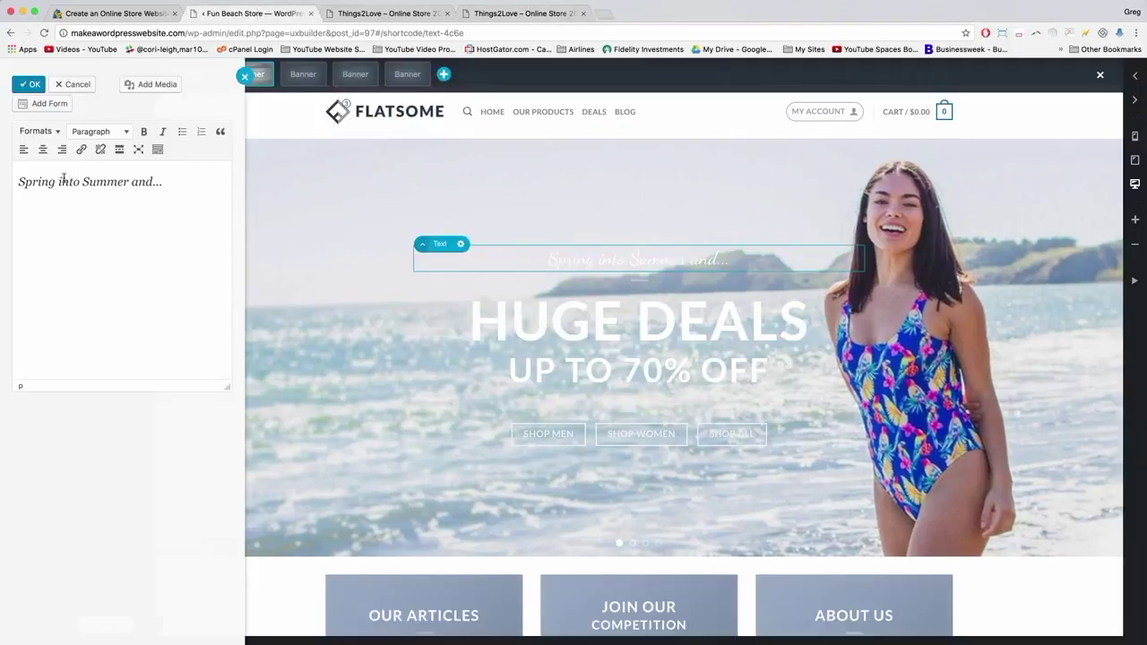
click(29, 84)
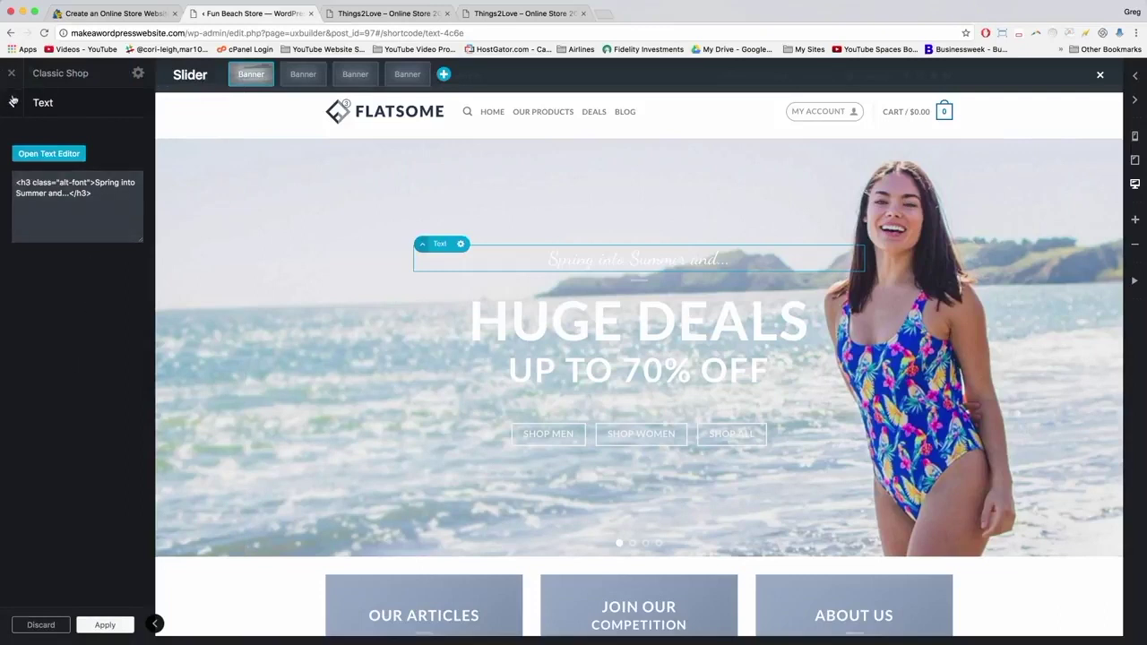
click(14, 101)
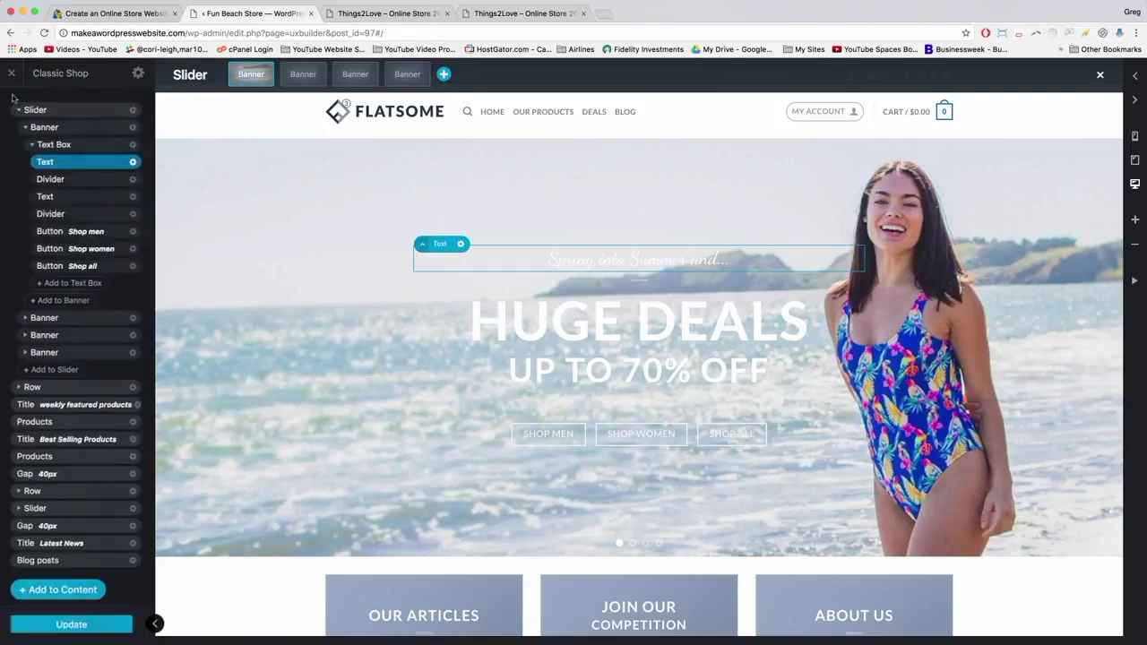
Step: With HUGE DEALS selected, copy both lines of banner 1's heading code from the tutorial
click(604, 324)
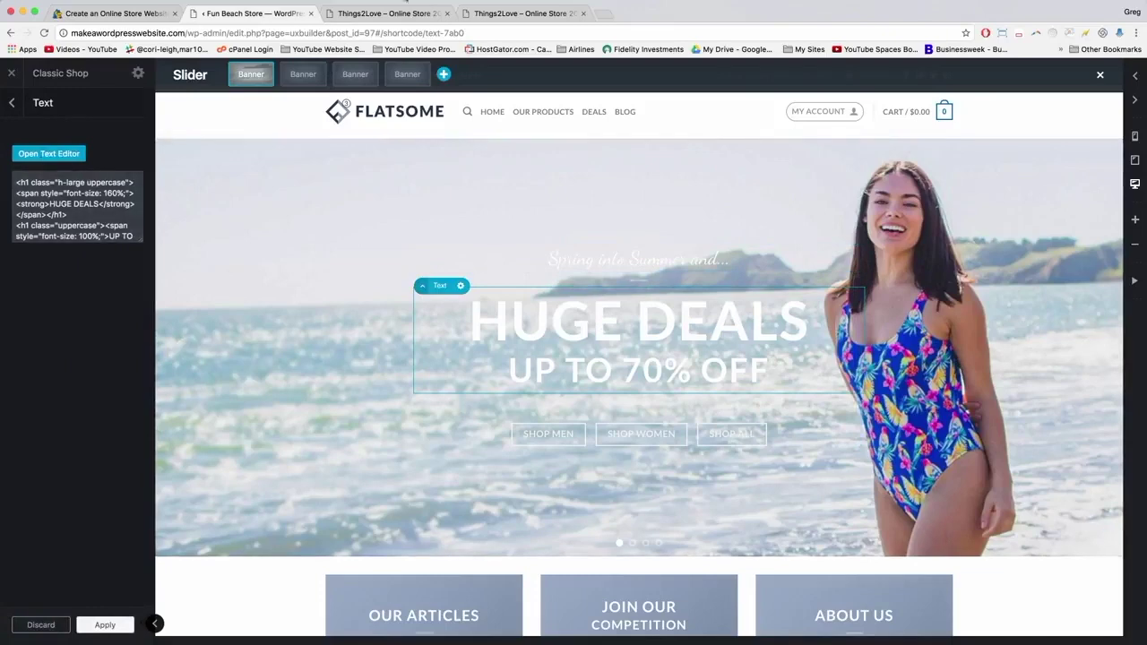
click(117, 20)
scroll(327, 307, down, 1)
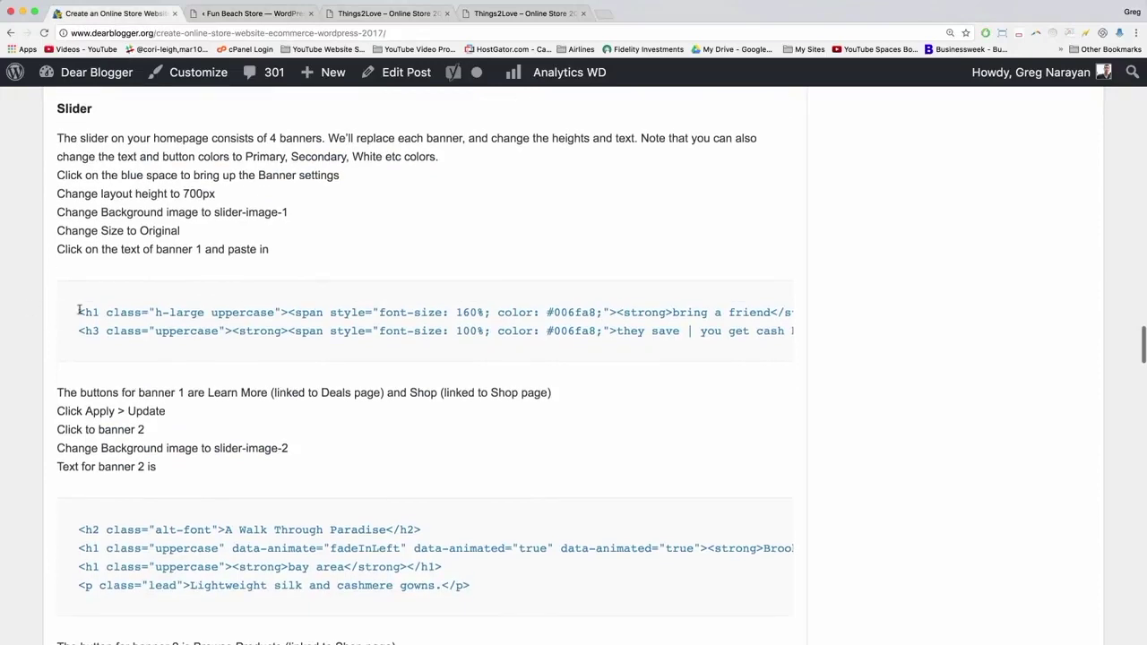
drag(78, 310, 455, 332)
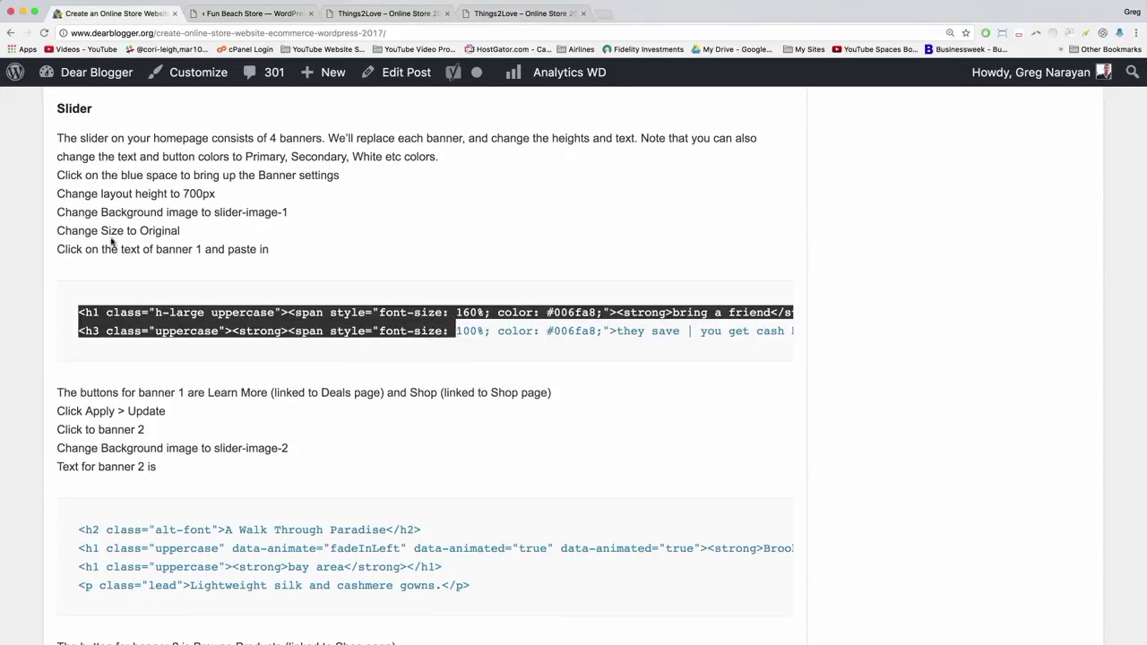
click(79, 305)
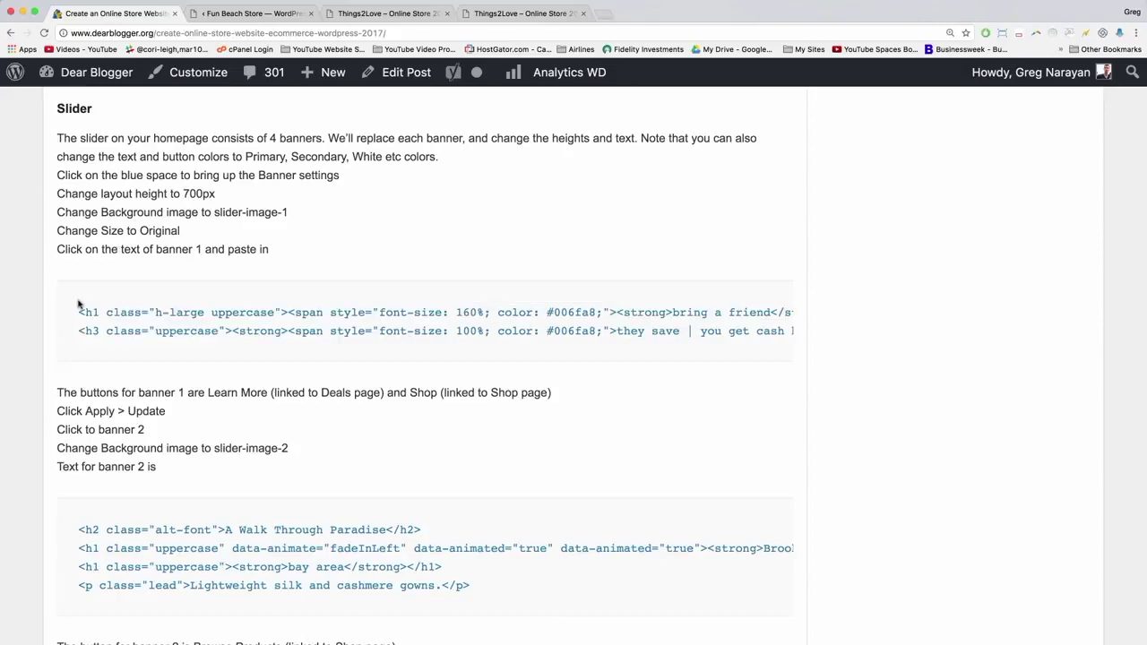
drag(79, 310, 772, 330)
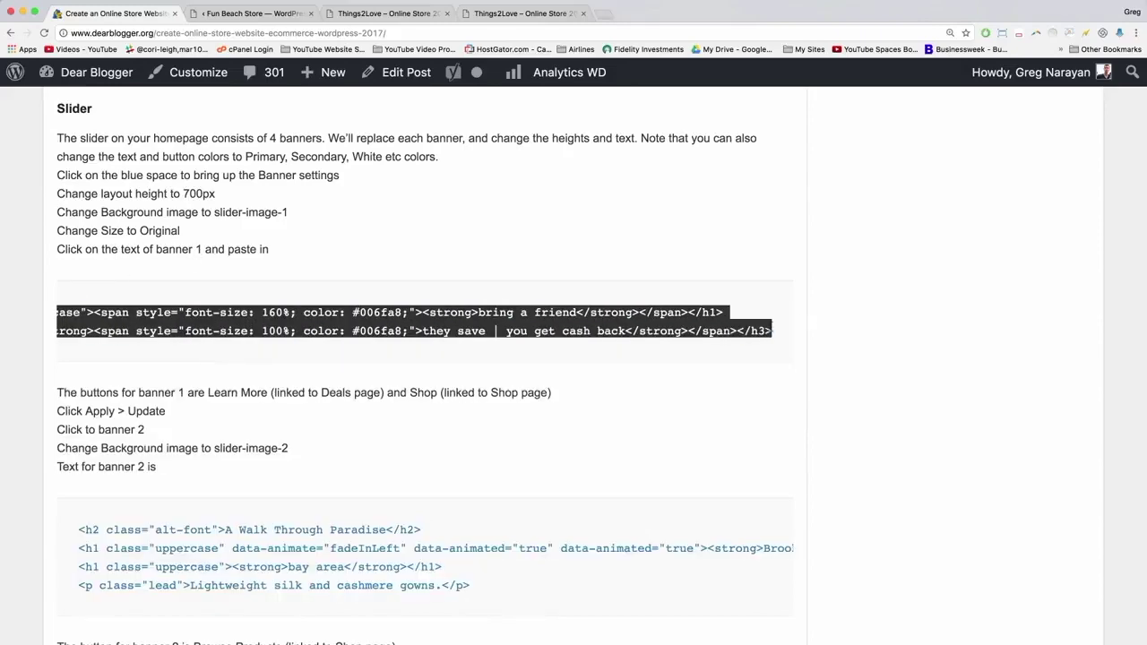
right_click(697, 332)
click(719, 347)
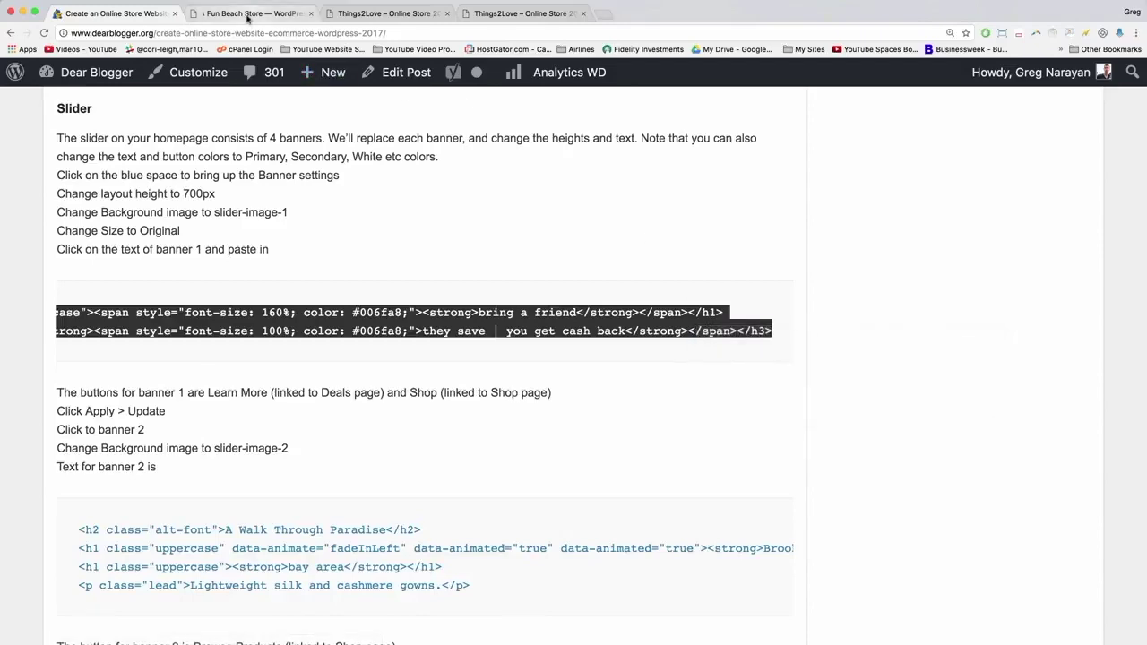
click(248, 14)
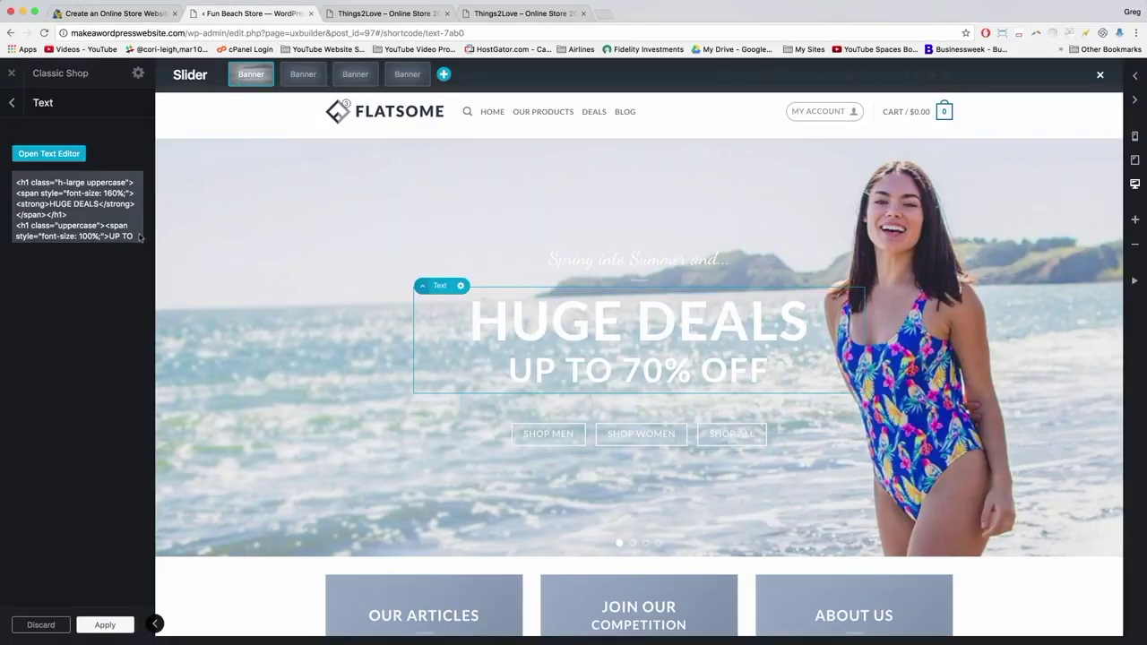
Step: Replace the headline code with the copied BRING A FRIEND banner 1 HTML
drag(141, 242, 166, 372)
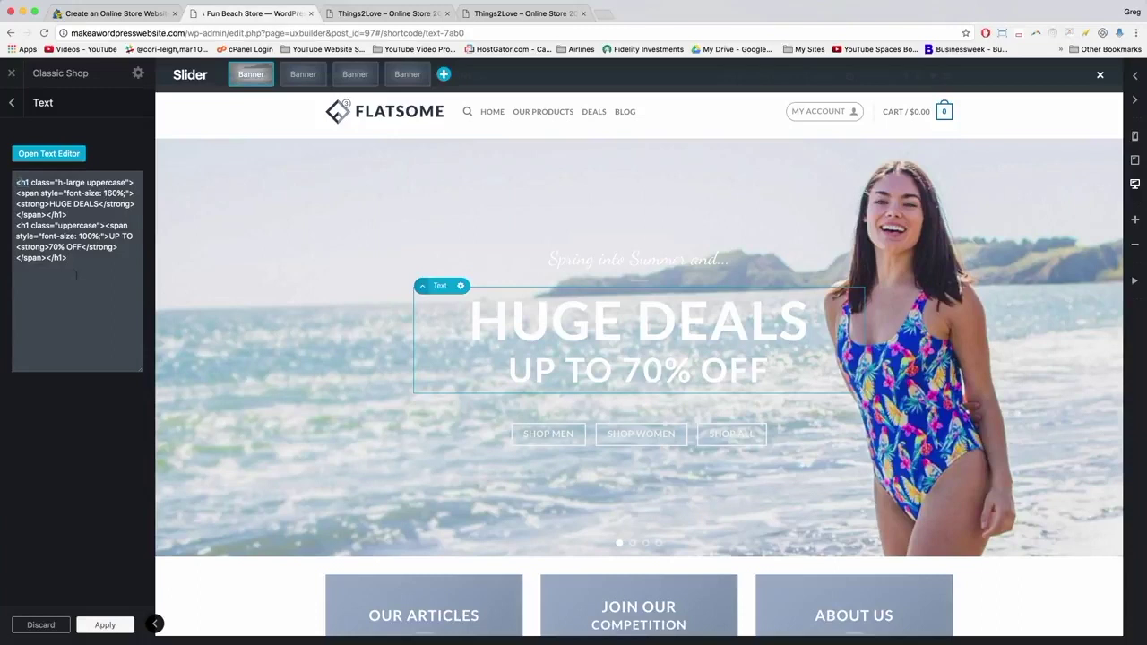
drag(70, 258, 16, 181)
right_click(56, 192)
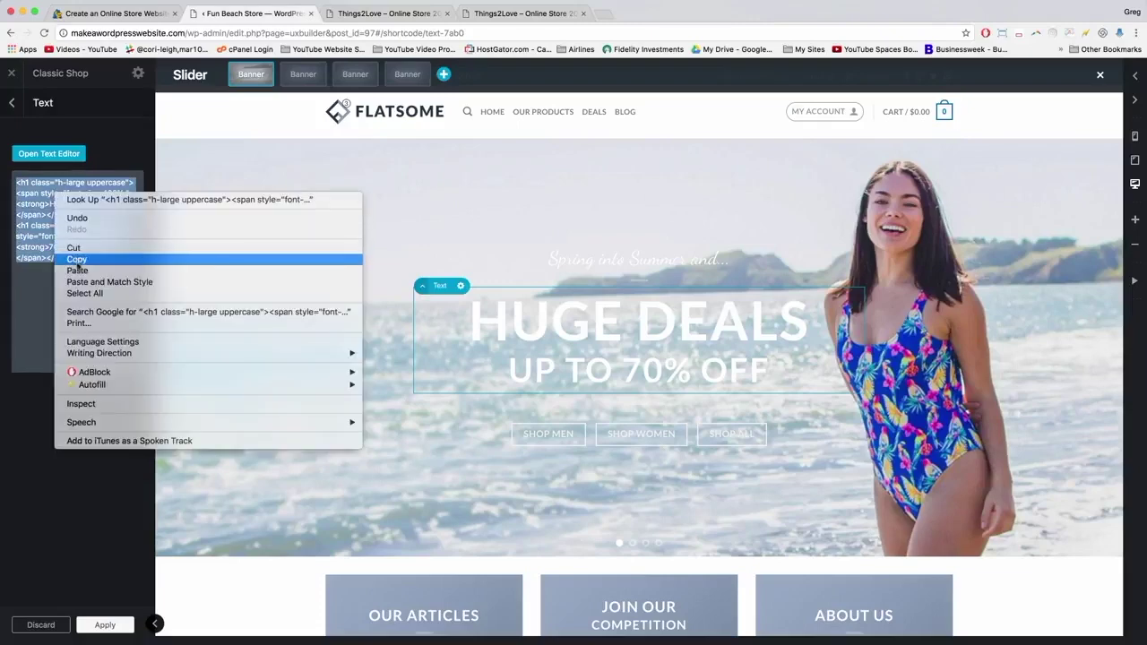
click(77, 269)
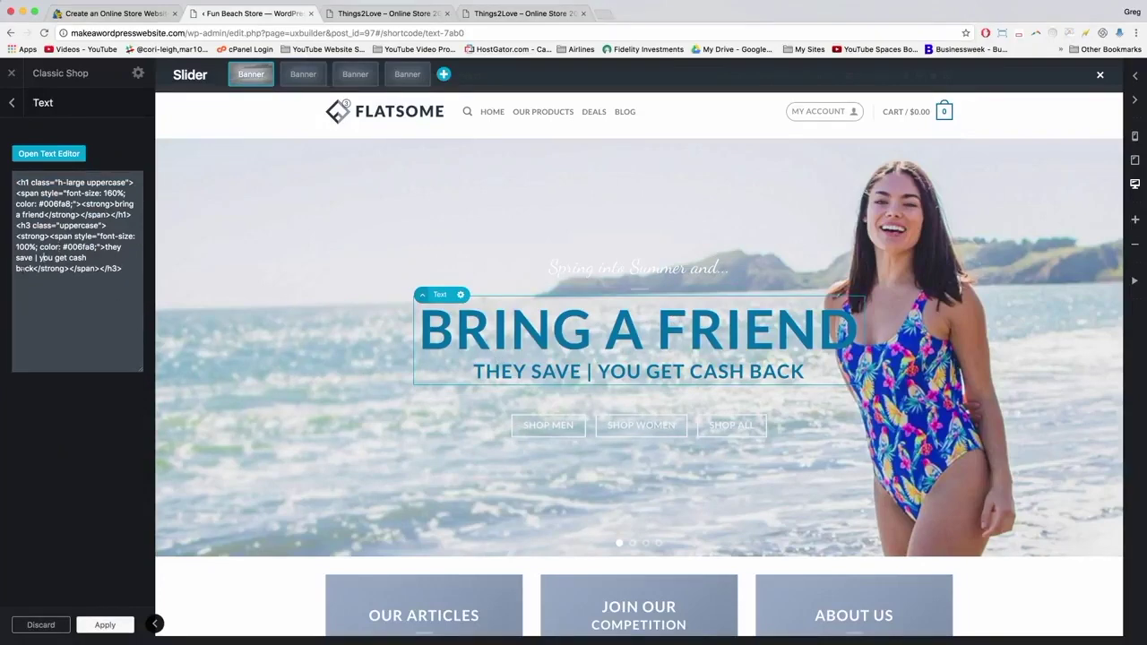
Step: Retype the word 'cash' in the pasted code, undoing an accidental deletion
double_click(72, 257)
text(money)
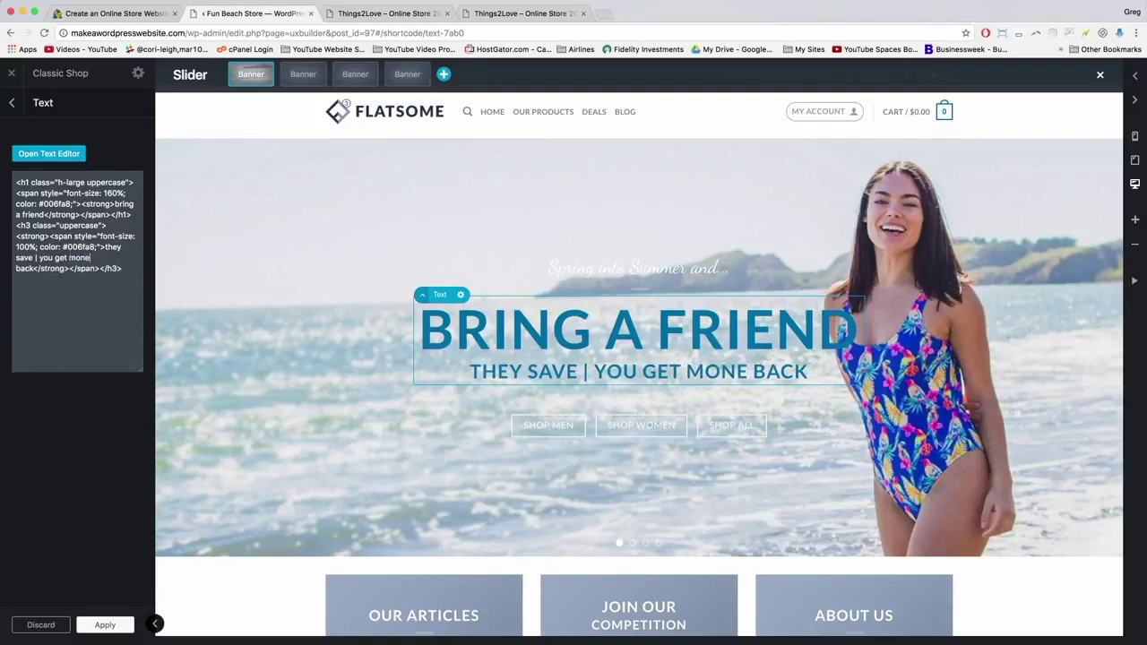
key(BackSpace)
key(BackSpace)
key(BackSpace)
key(BackSpace)
key(BackSpace)
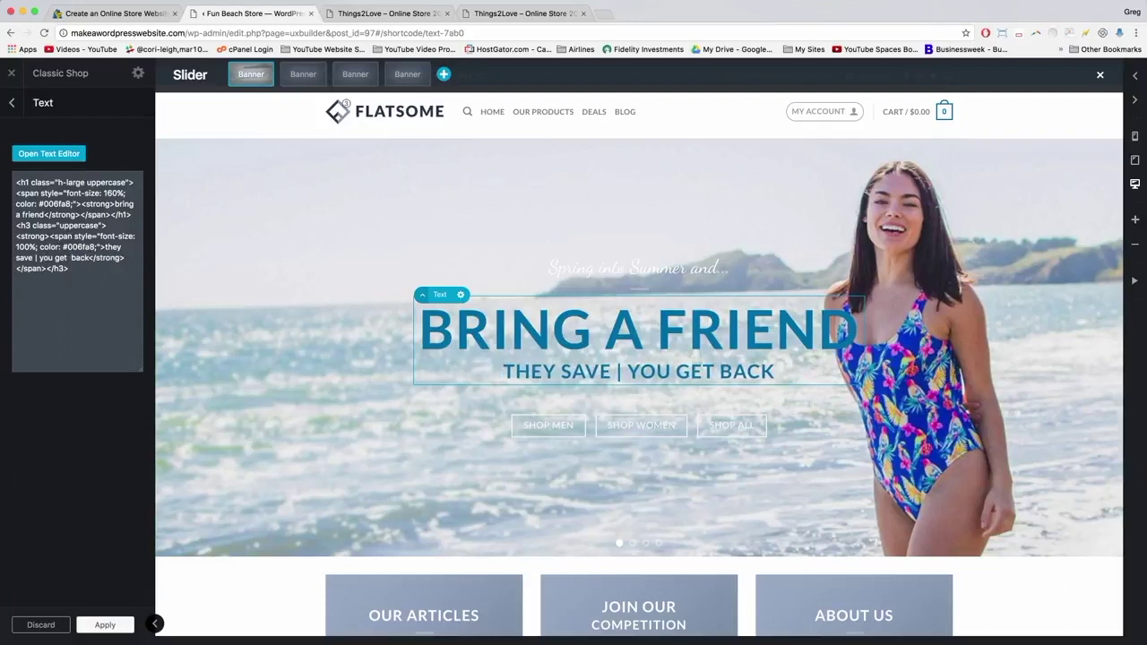
text(cash)
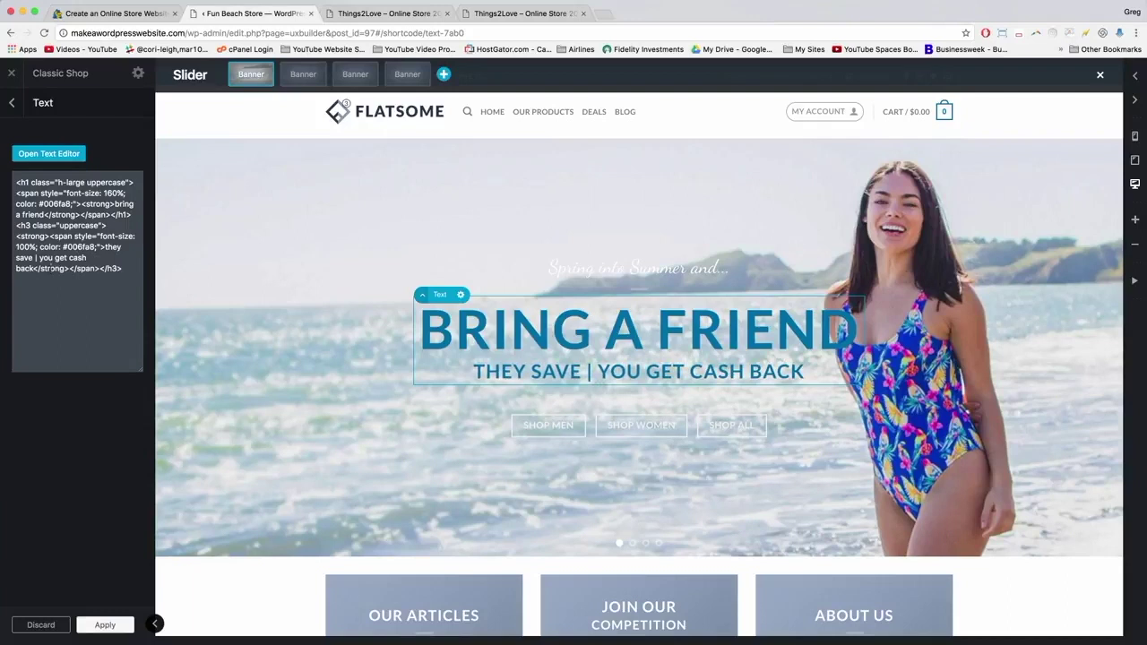
double_click(54, 268)
click(83, 268)
key(BackSpace)
key(BackSpace)
key(super+z)
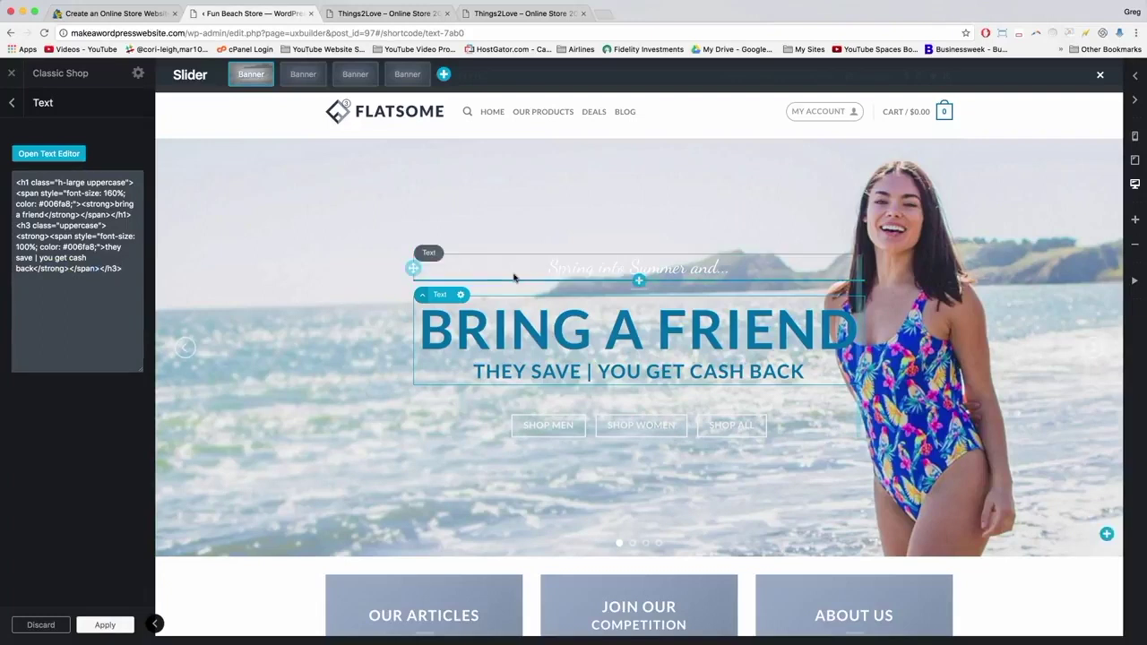
Step: Delete the SHOP MEN button from the first slide
click(520, 14)
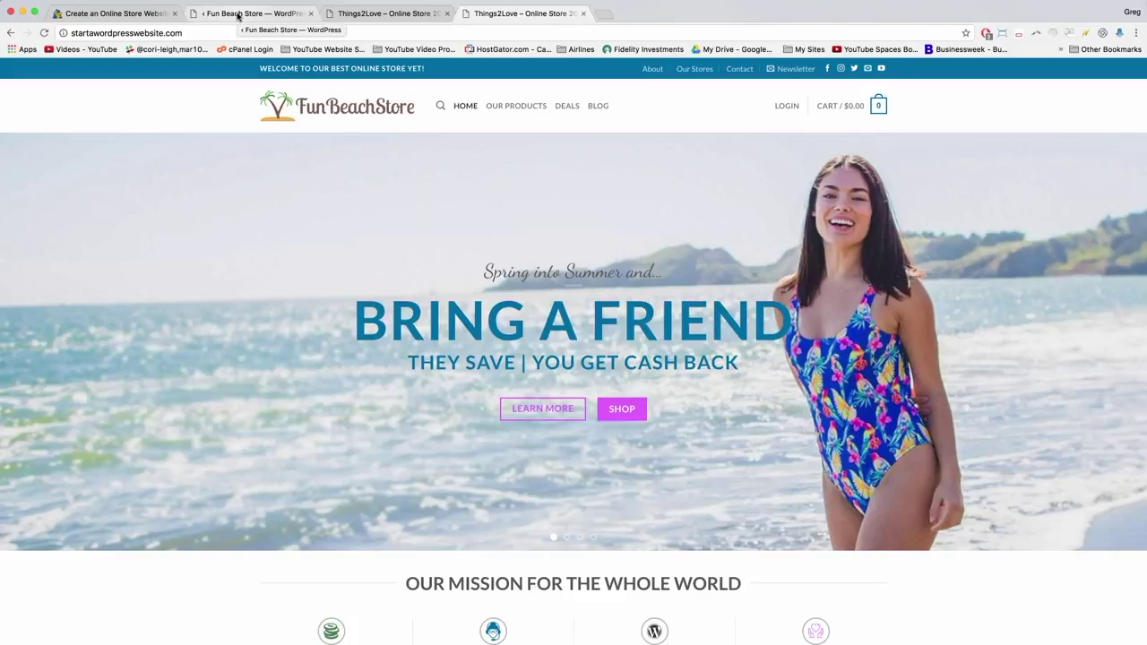
click(238, 14)
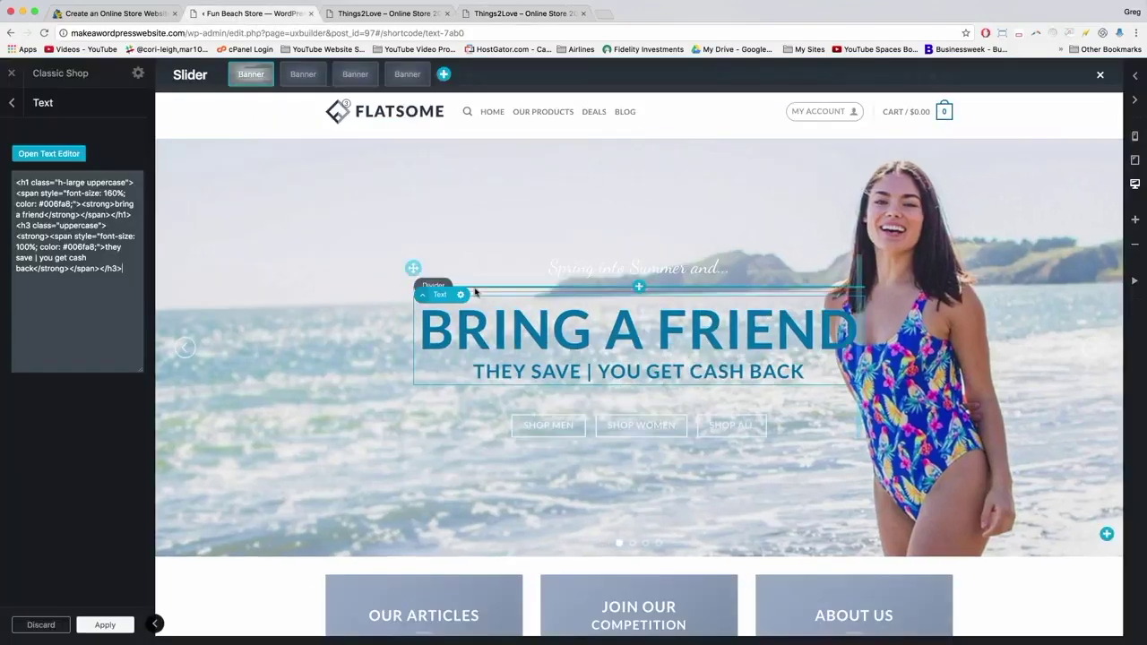
scroll(475, 287, down, 3)
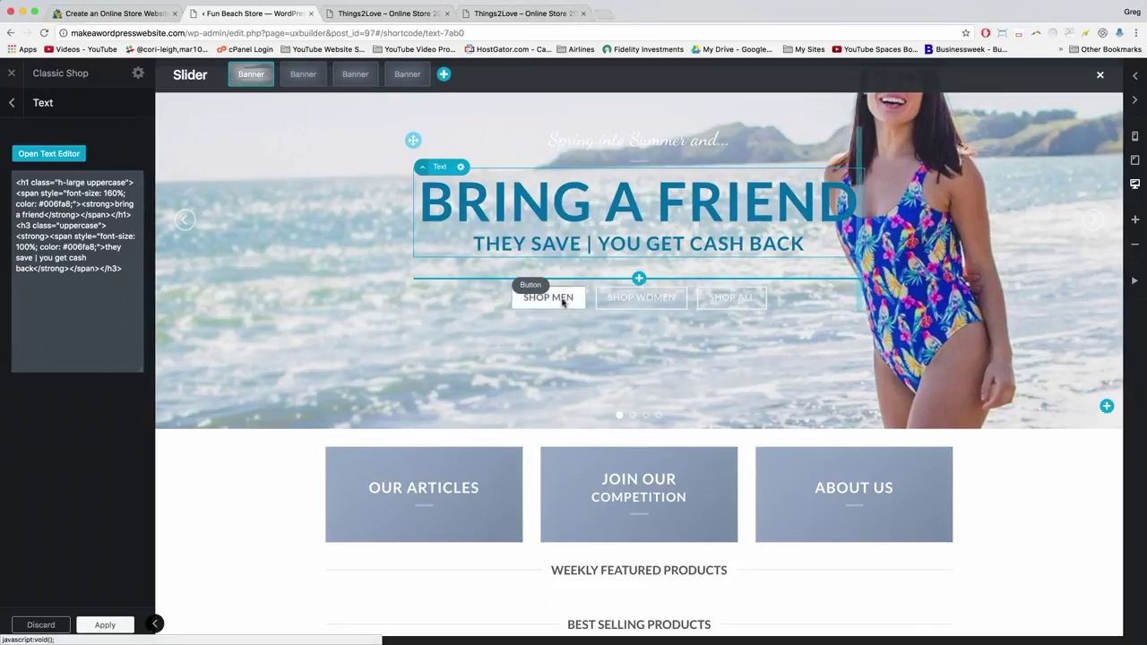
click(563, 302)
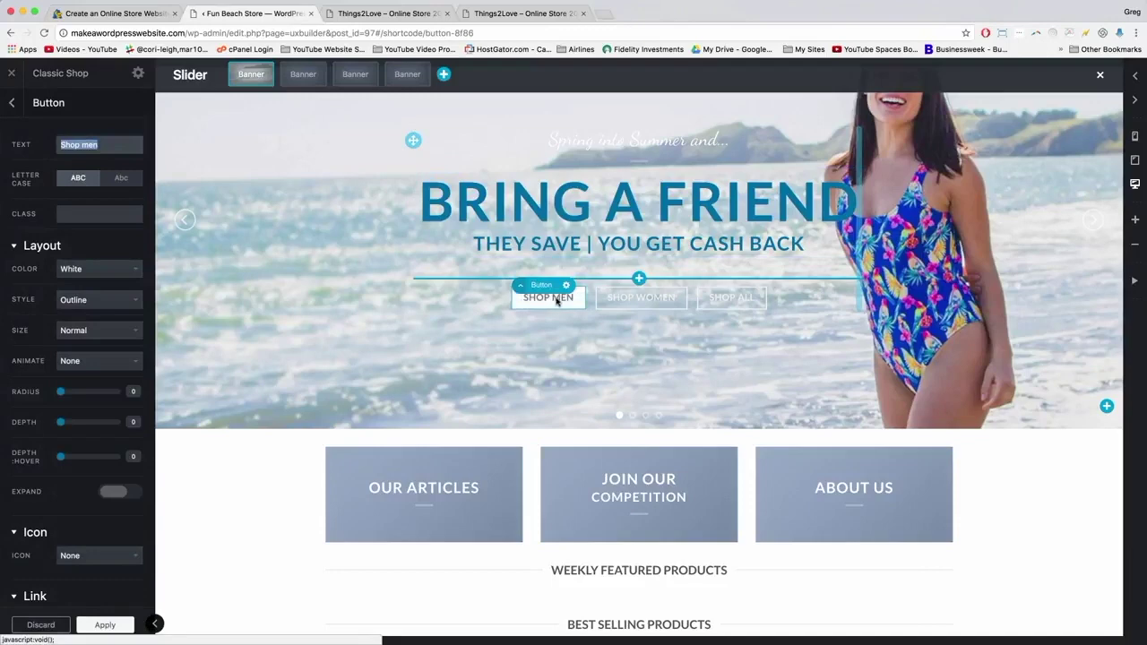
click(566, 285)
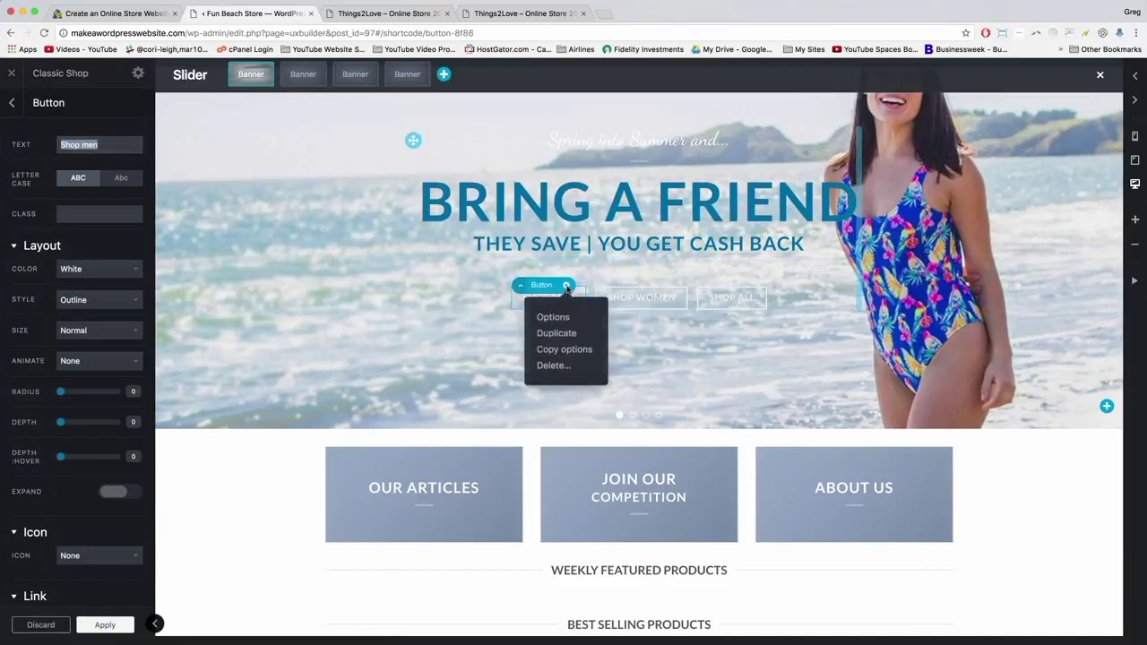
click(550, 367)
click(677, 120)
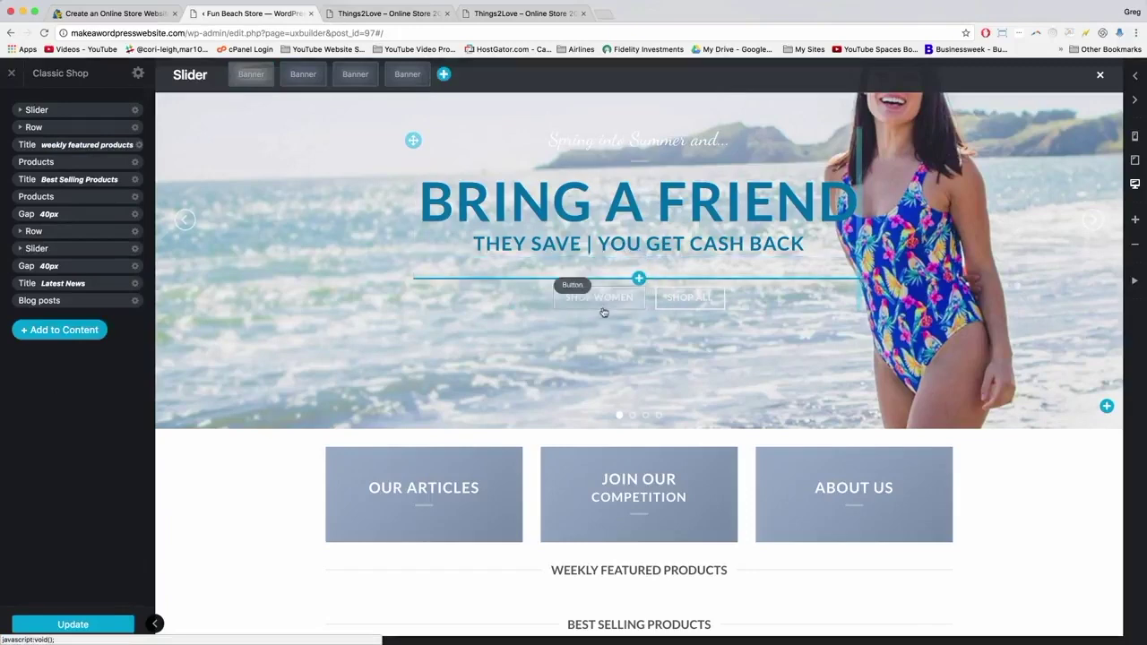
Step: Change the SHOP WOMEN button's label from 'Shop women' to 'learn more'
click(520, 13)
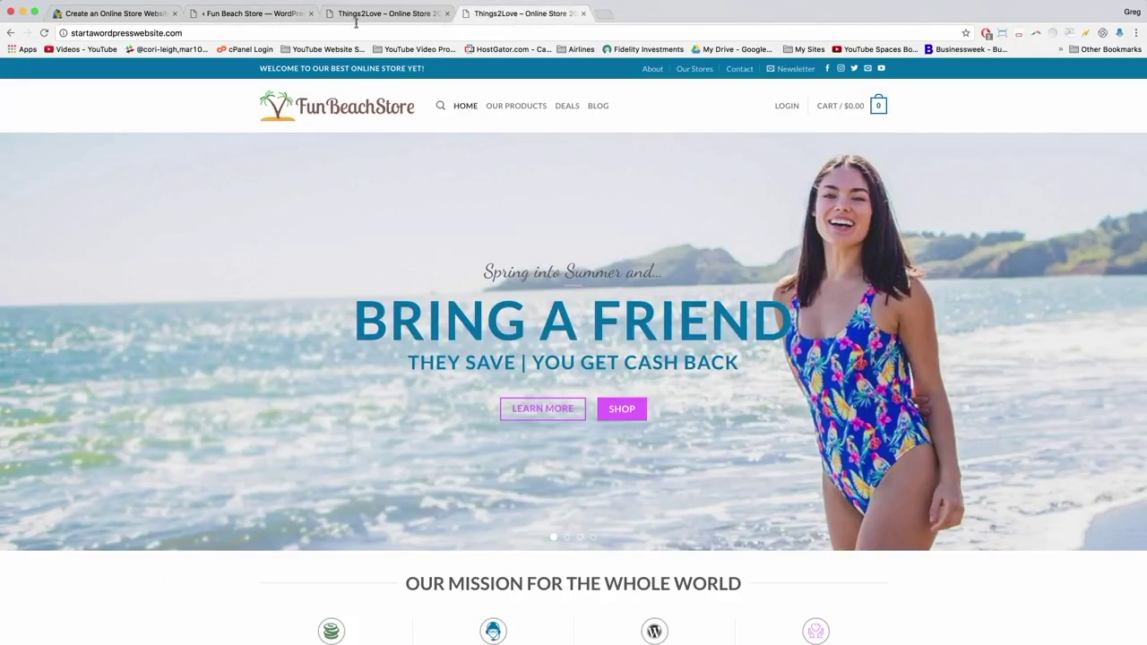
click(262, 13)
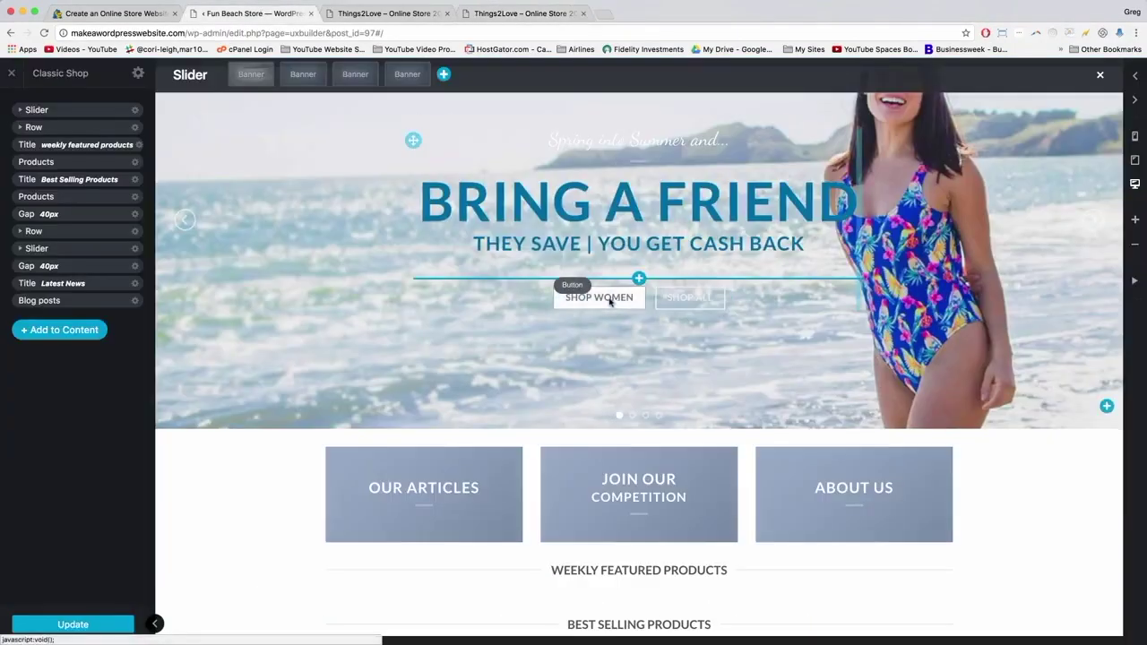
click(609, 302)
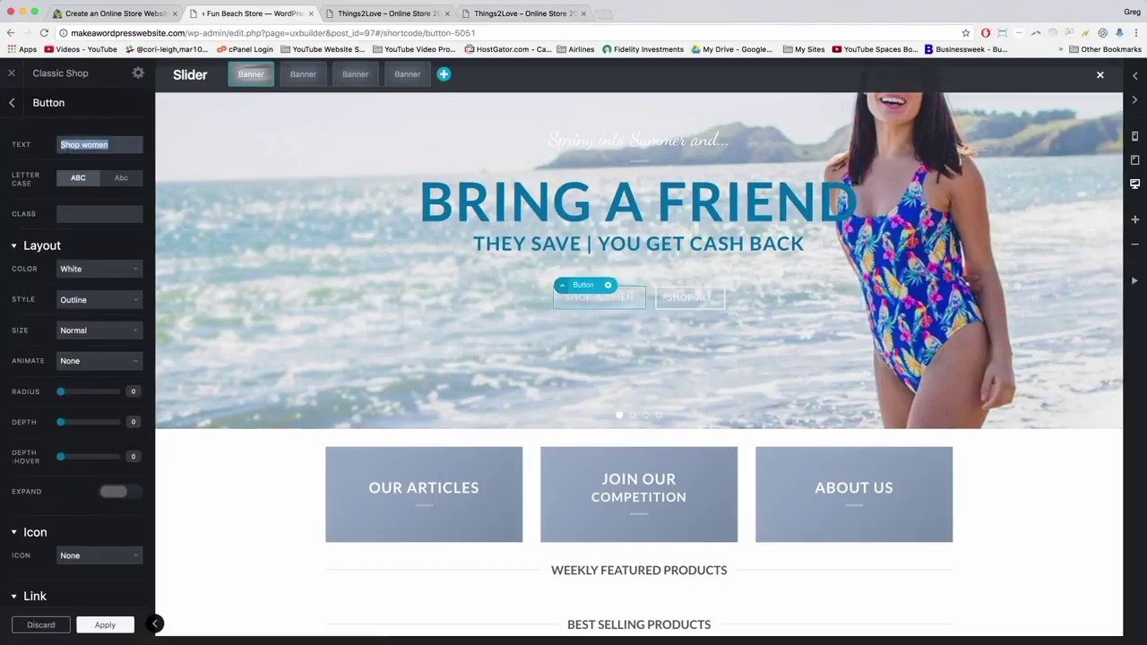
click(109, 144)
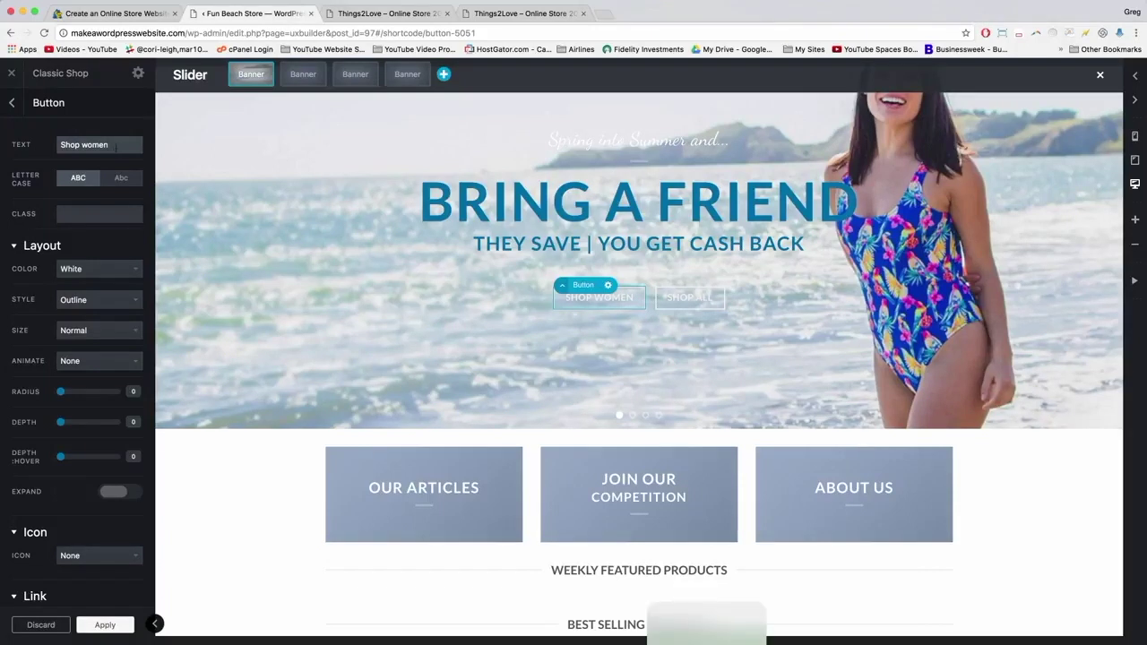
drag(109, 145, 62, 145)
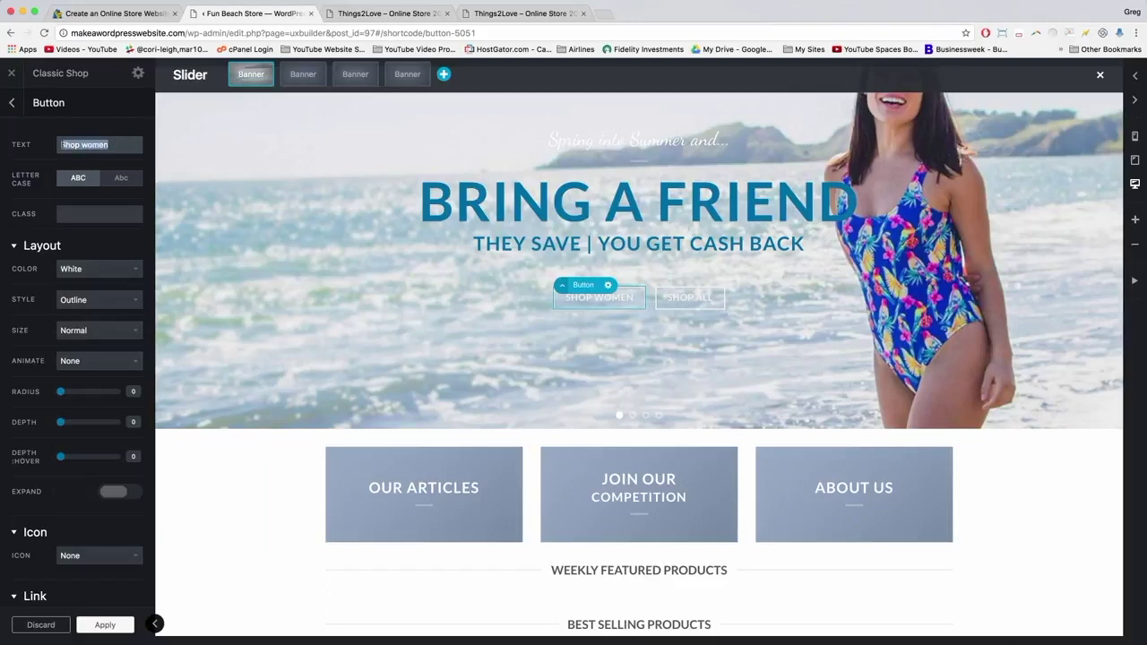
text(learn more)
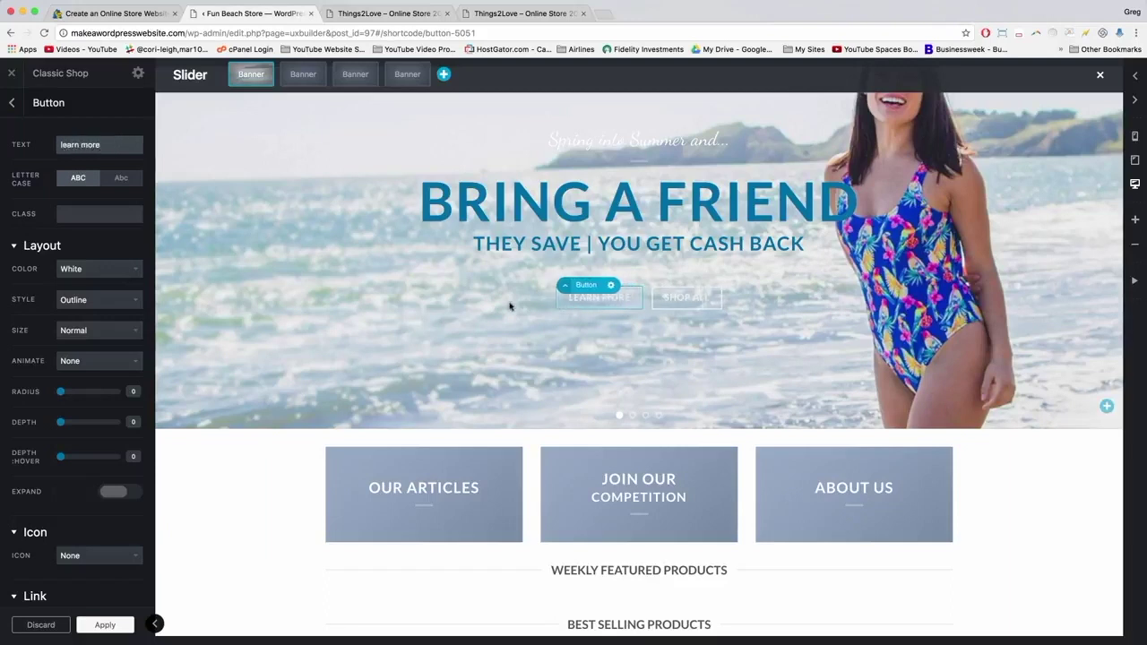
Step: Shorten the SHOP ALL button's label to 'Shop'
click(641, 324)
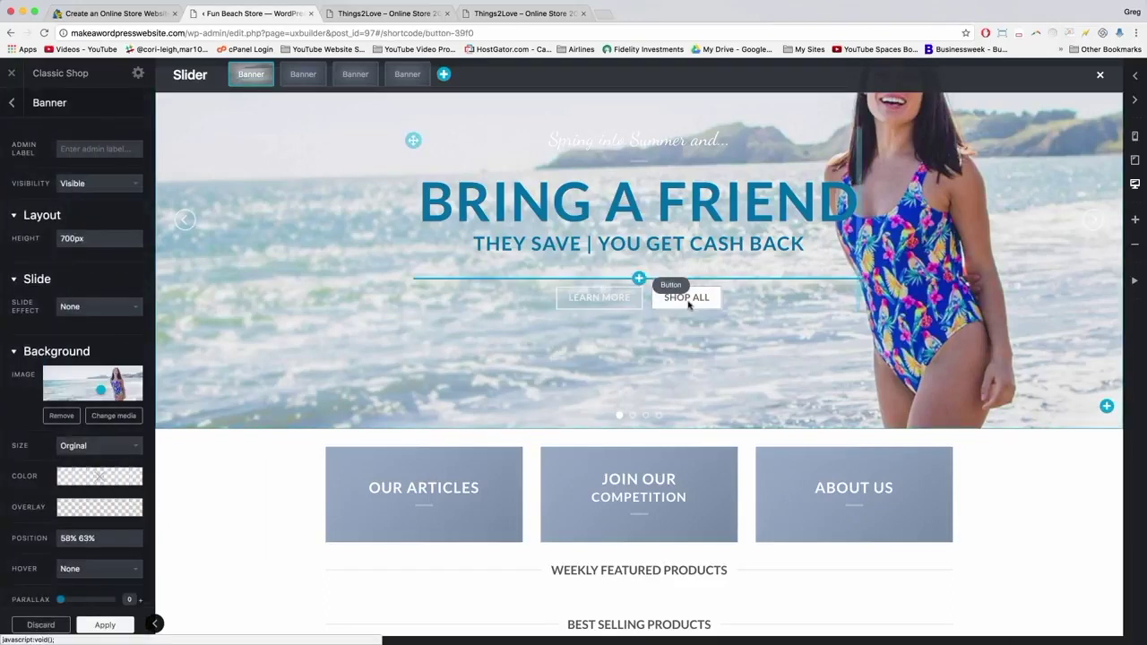
click(688, 301)
key(Right)
key(BackSpace)
key(BackSpace)
key(BackSpace)
key(BackSpace)
key(BackSpace)
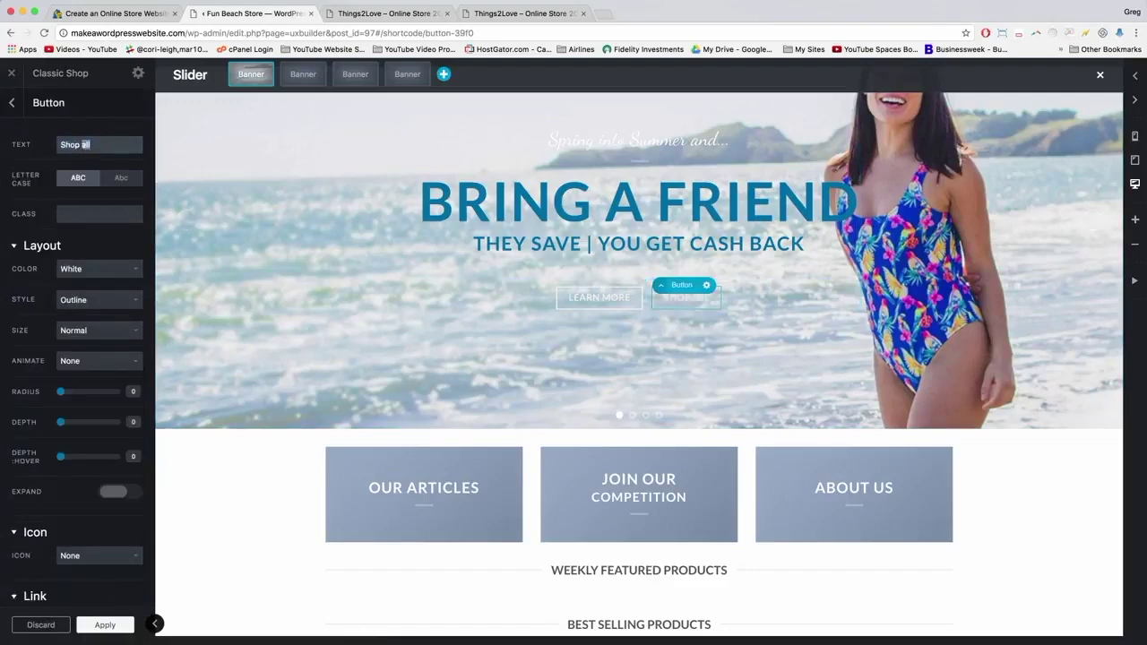
click(632, 345)
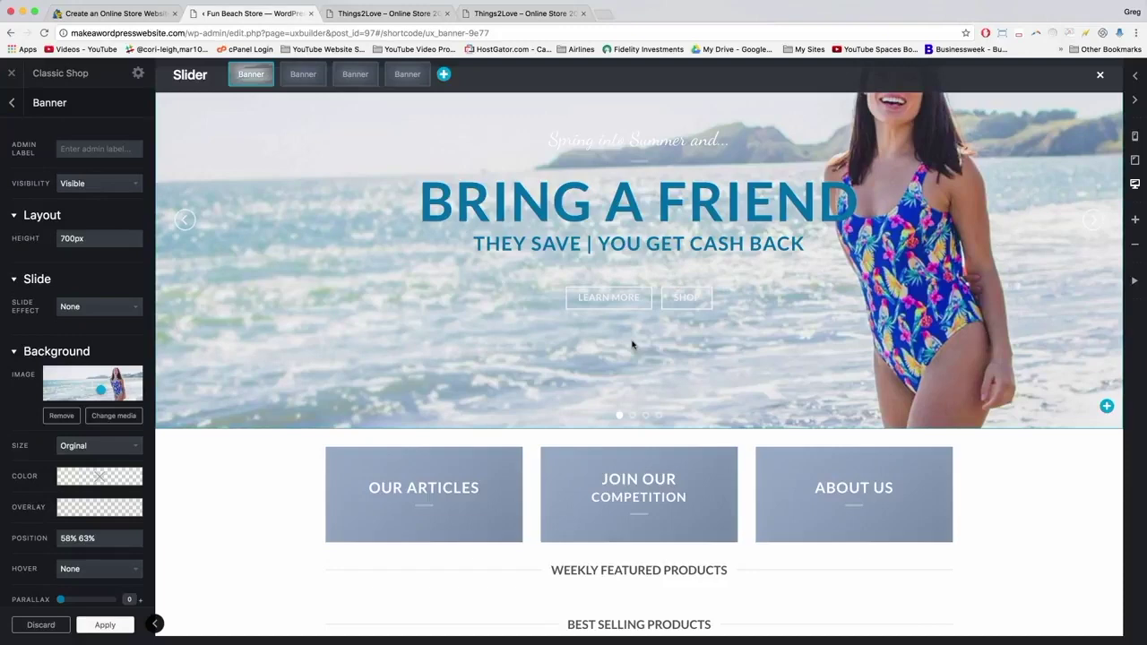
scroll(645, 349, up, 3)
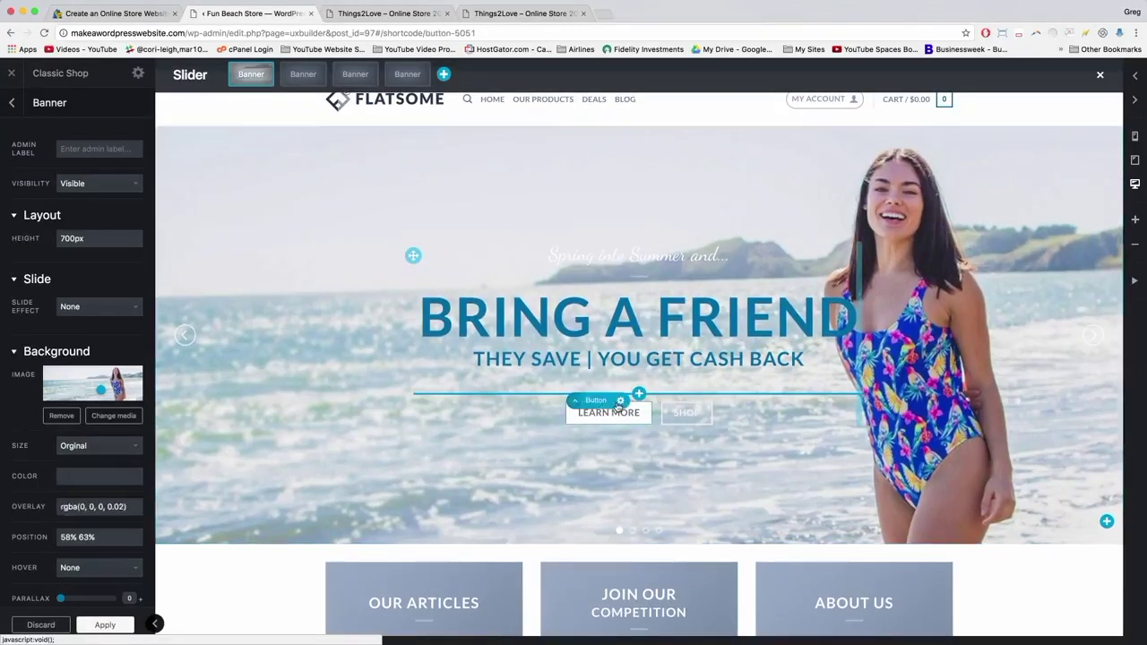
Step: Give LEARN MORE and SHOP the Secondary colour, make SHOP Default style, and apply
click(594, 408)
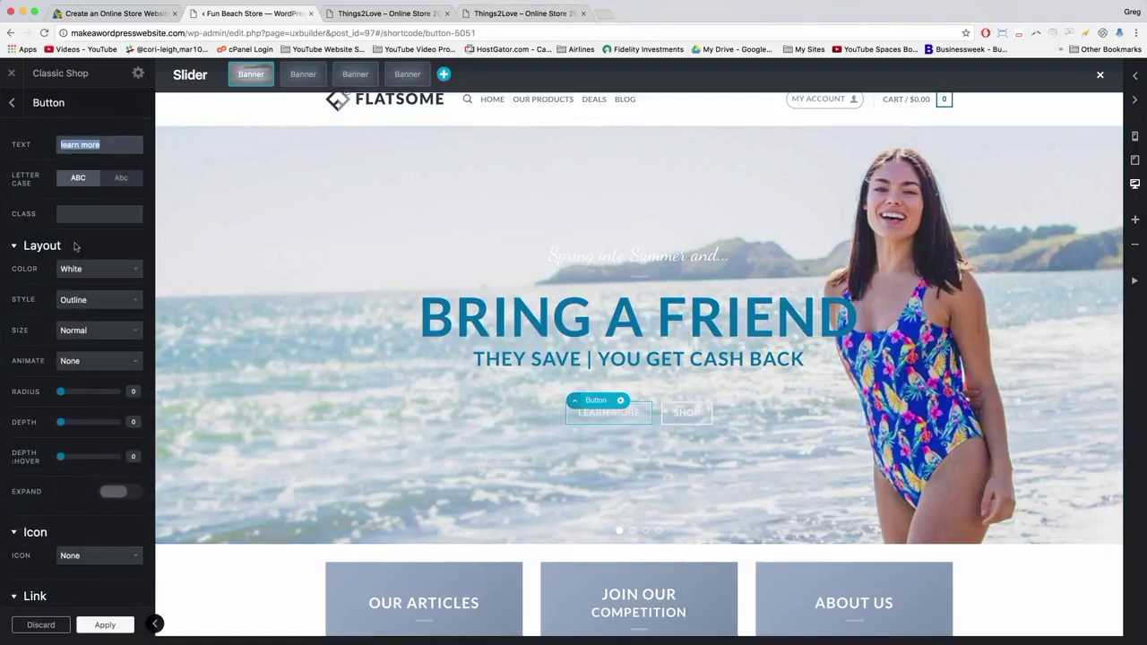
click(94, 268)
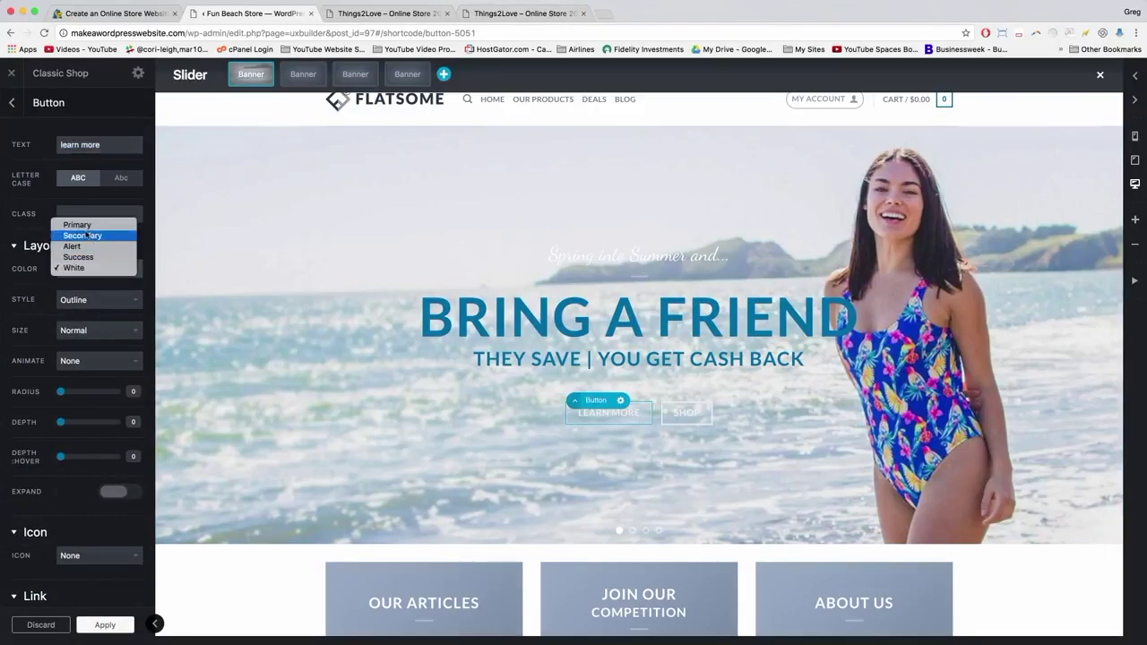
click(86, 237)
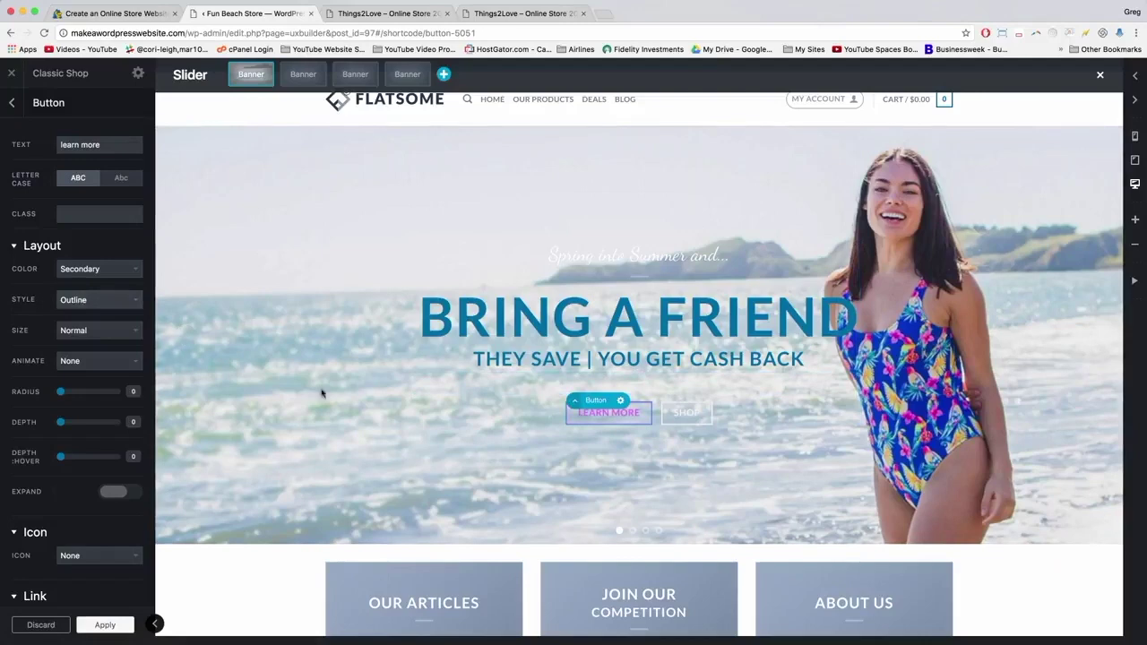
click(688, 412)
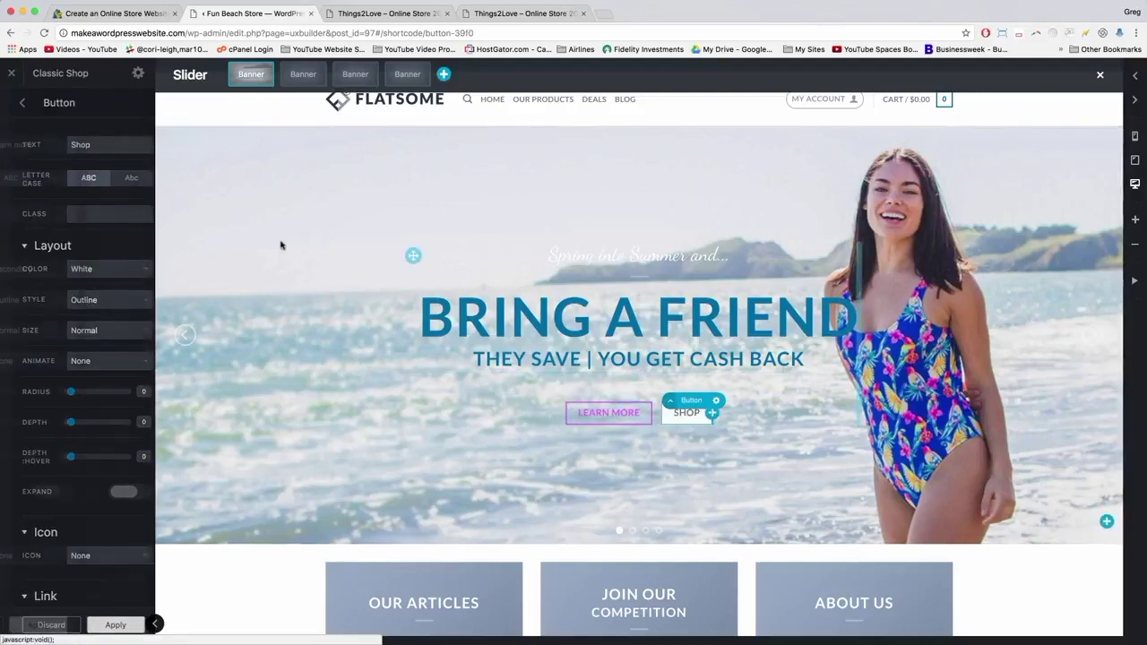
click(107, 269)
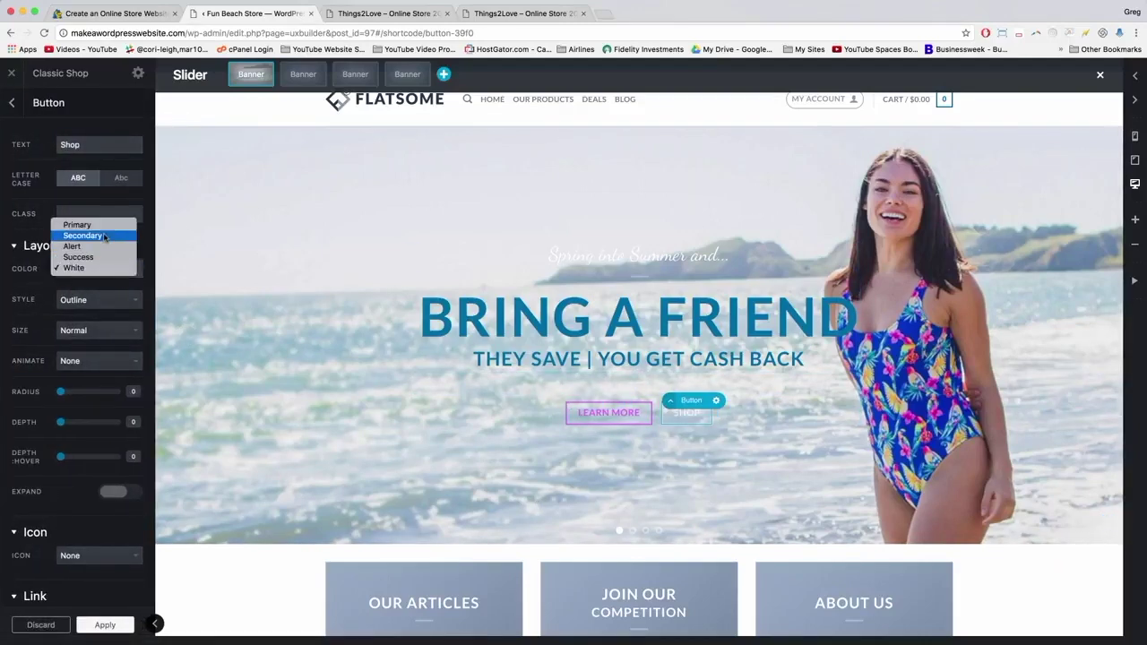
click(104, 235)
click(124, 301)
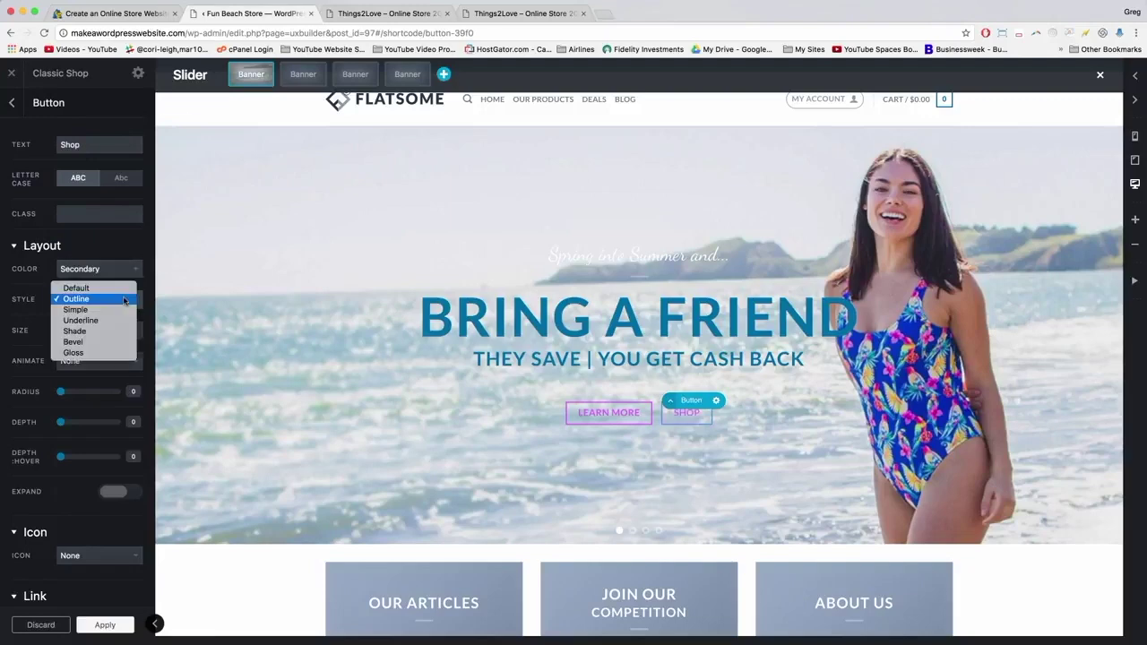
click(75, 287)
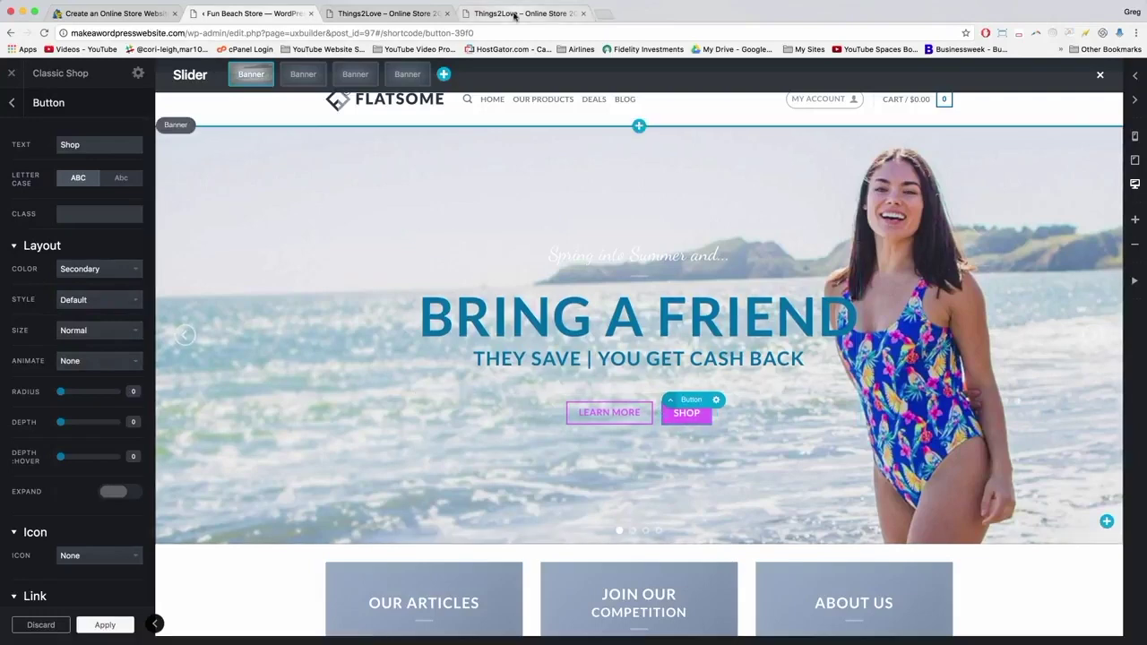
click(516, 13)
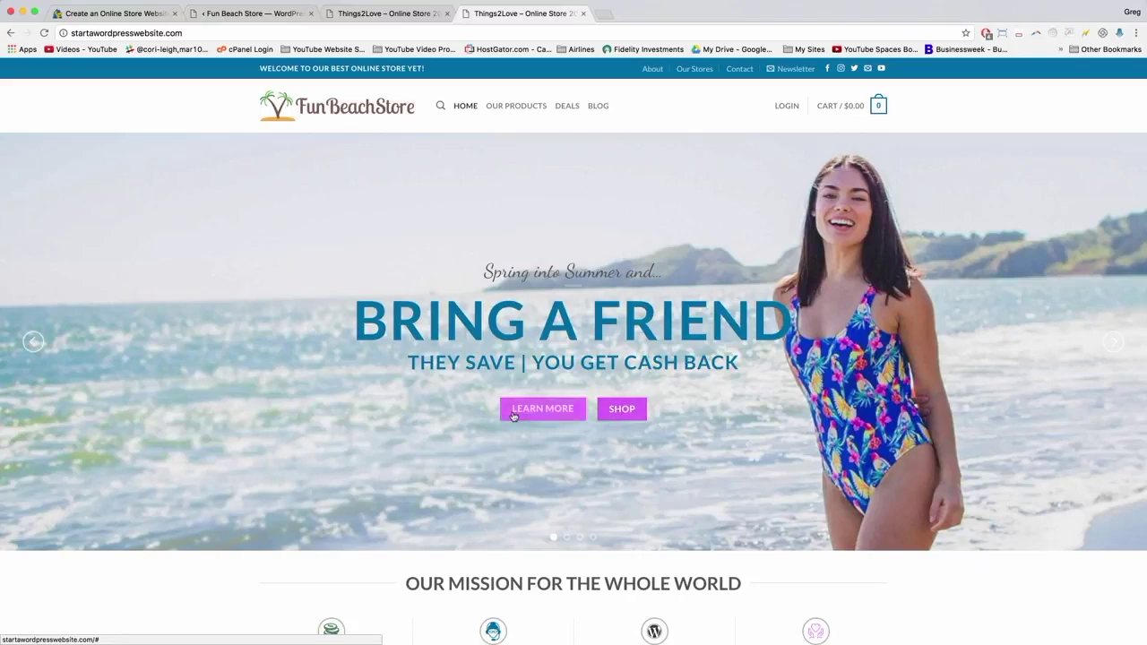
click(248, 14)
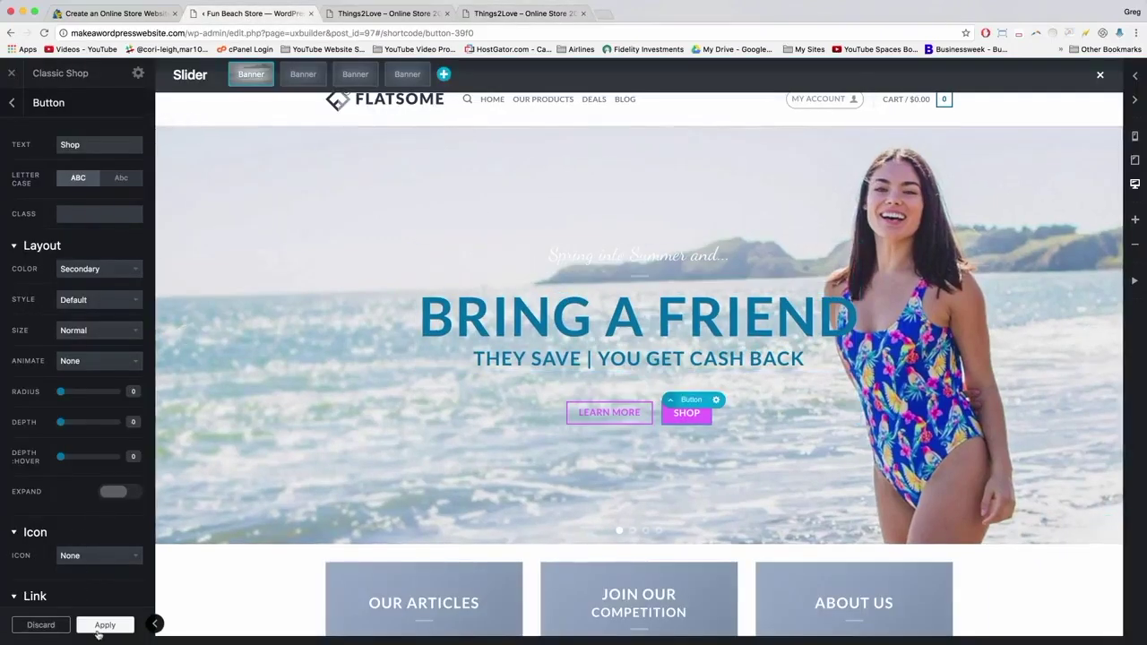
click(103, 625)
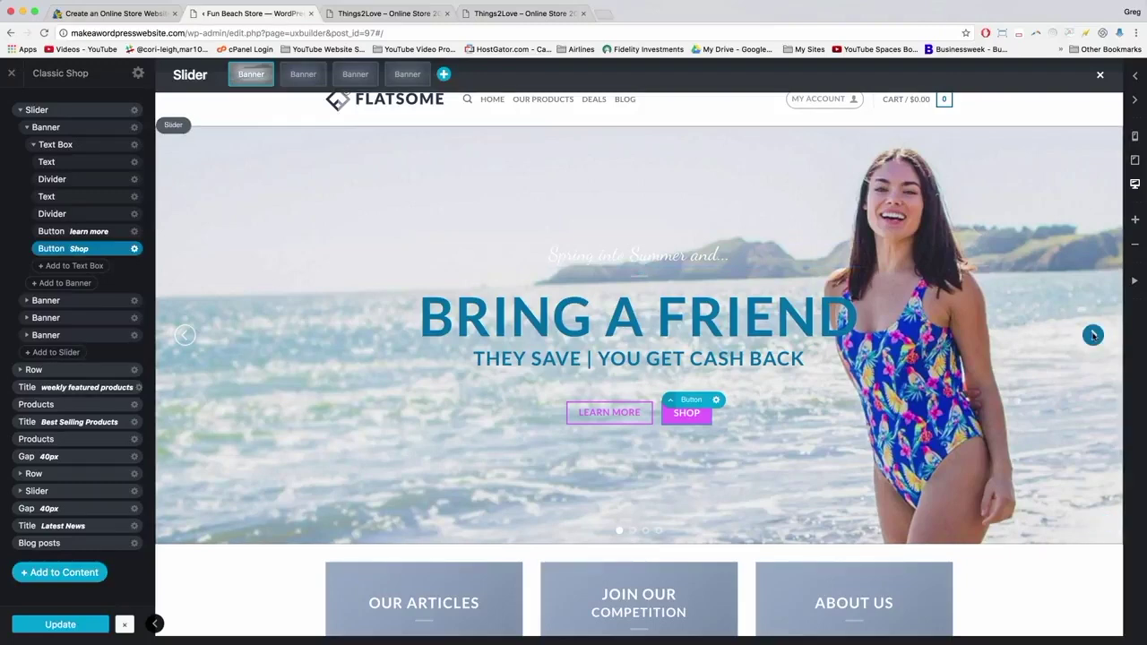
Step: Raise the AWESOME VIDEO BANNER slide's height from 600px to 700px
double_click(1092, 334)
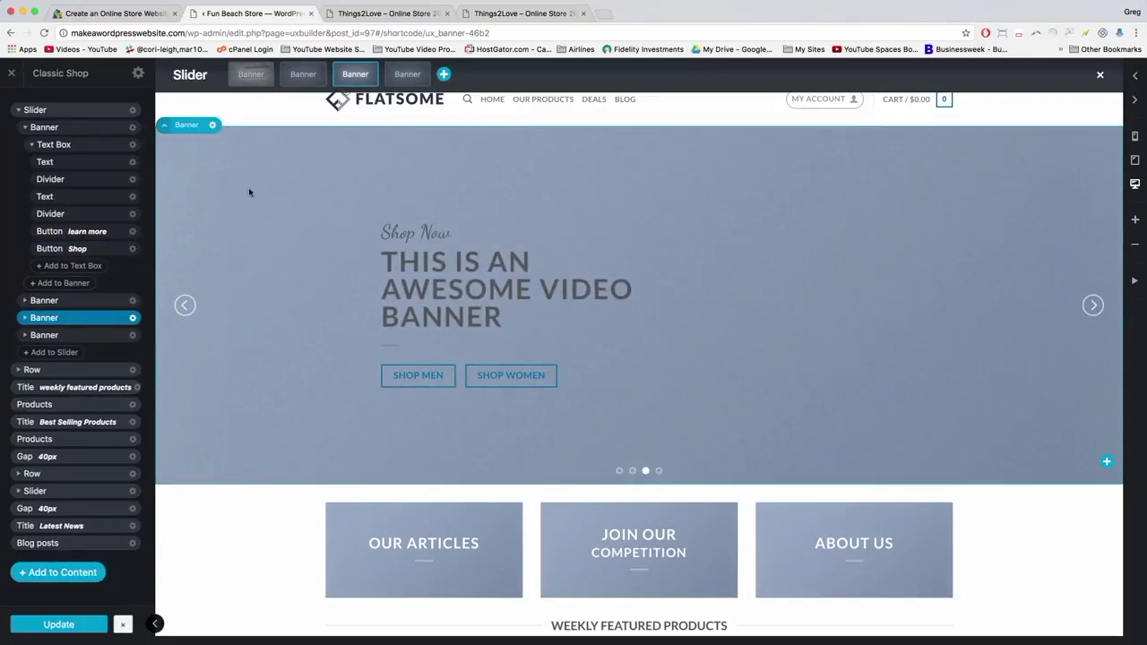
mouse_move(79, 240)
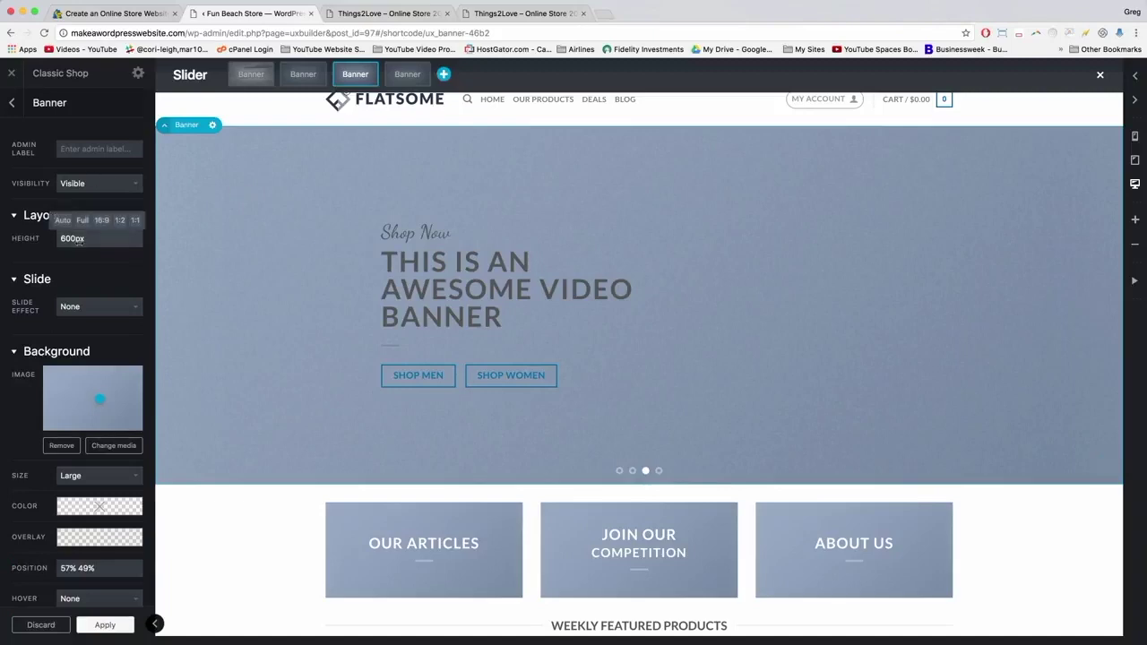
key(BackSpace)
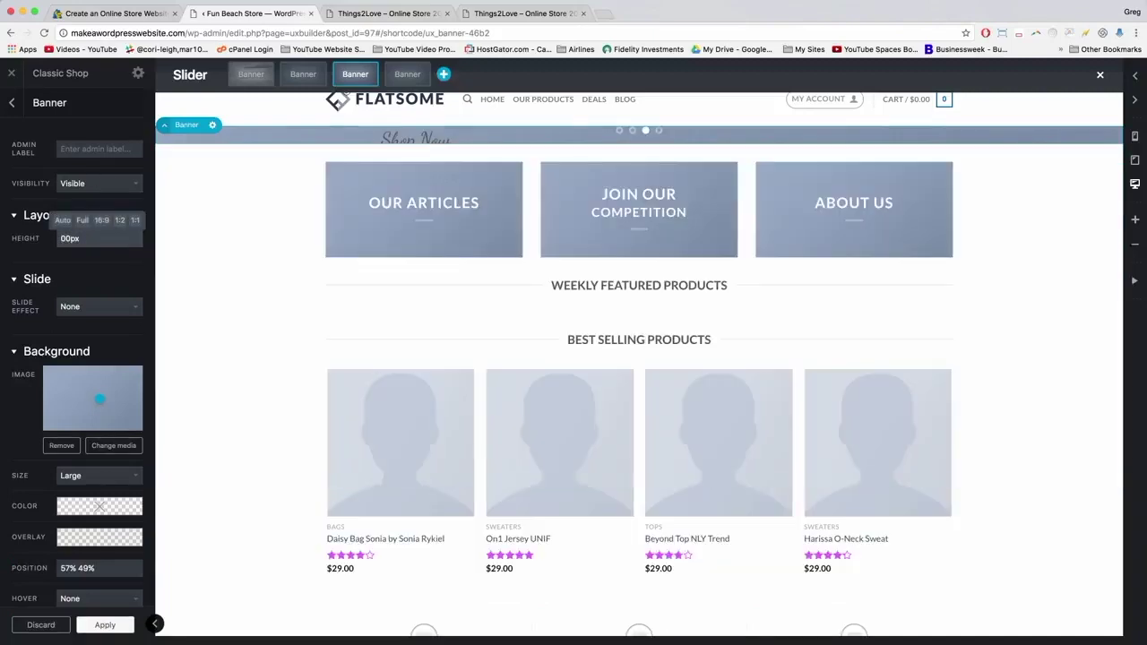
text(7)
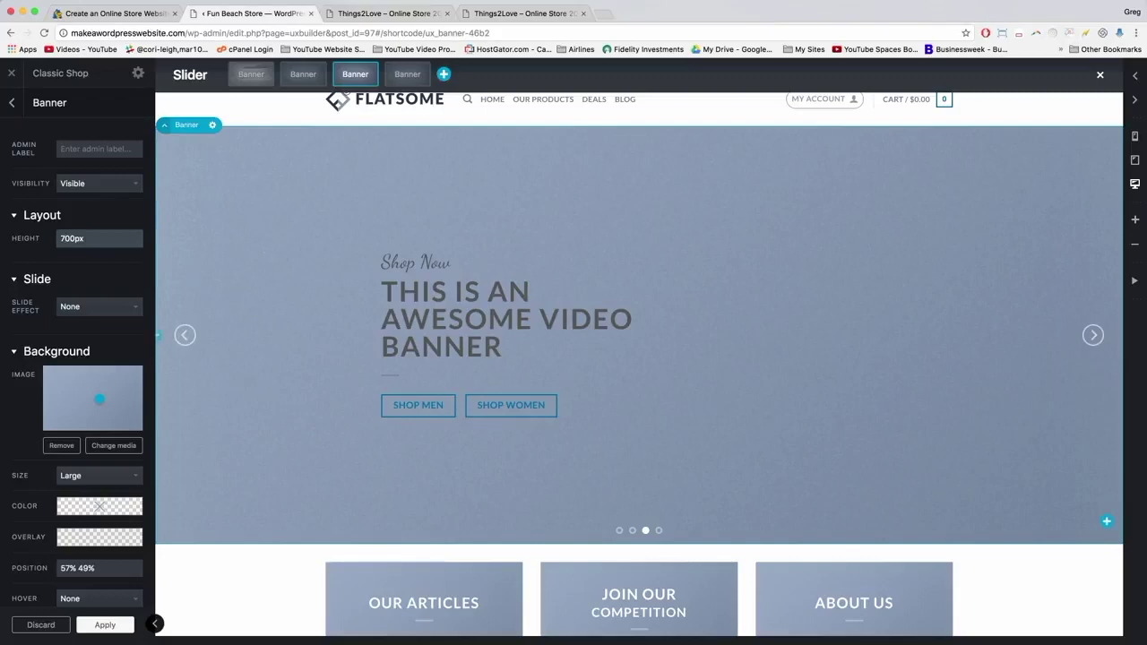
click(14, 104)
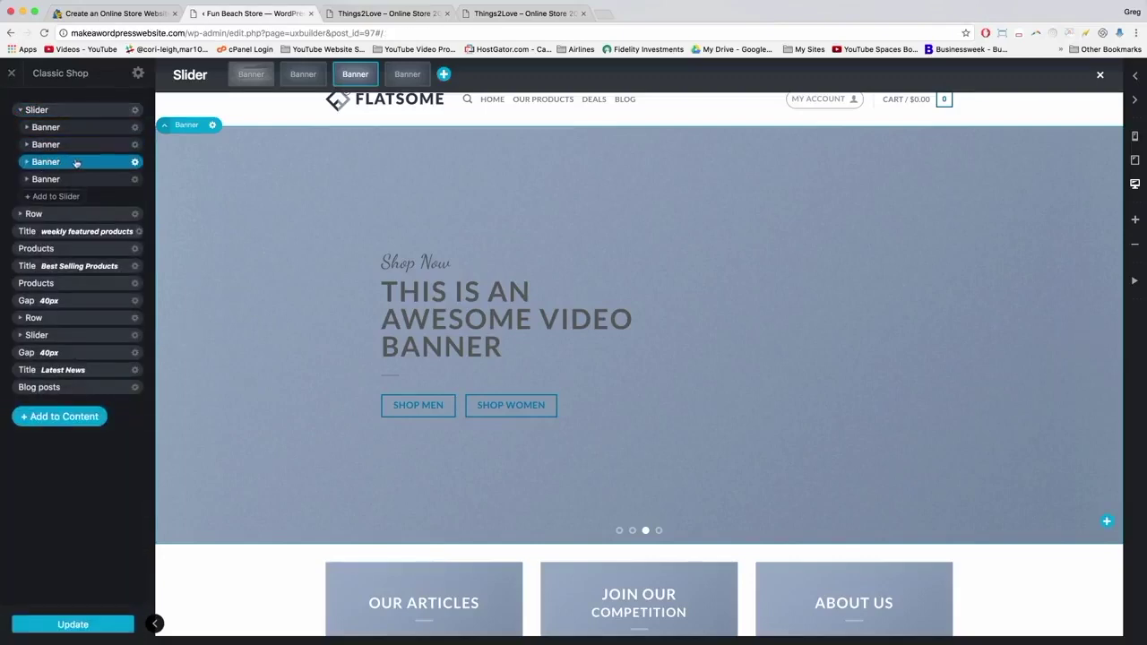
Step: Try moving the third banner to the slider's end, then bring up the HOT SUMMER FASHION slide
drag(52, 163, 48, 186)
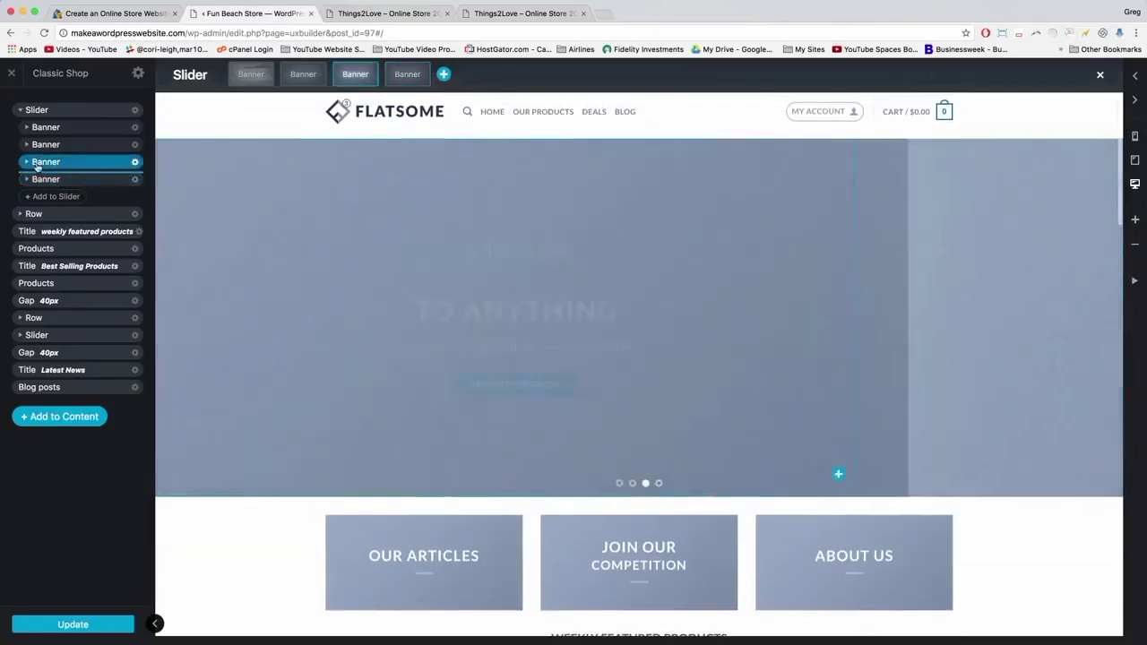
click(44, 144)
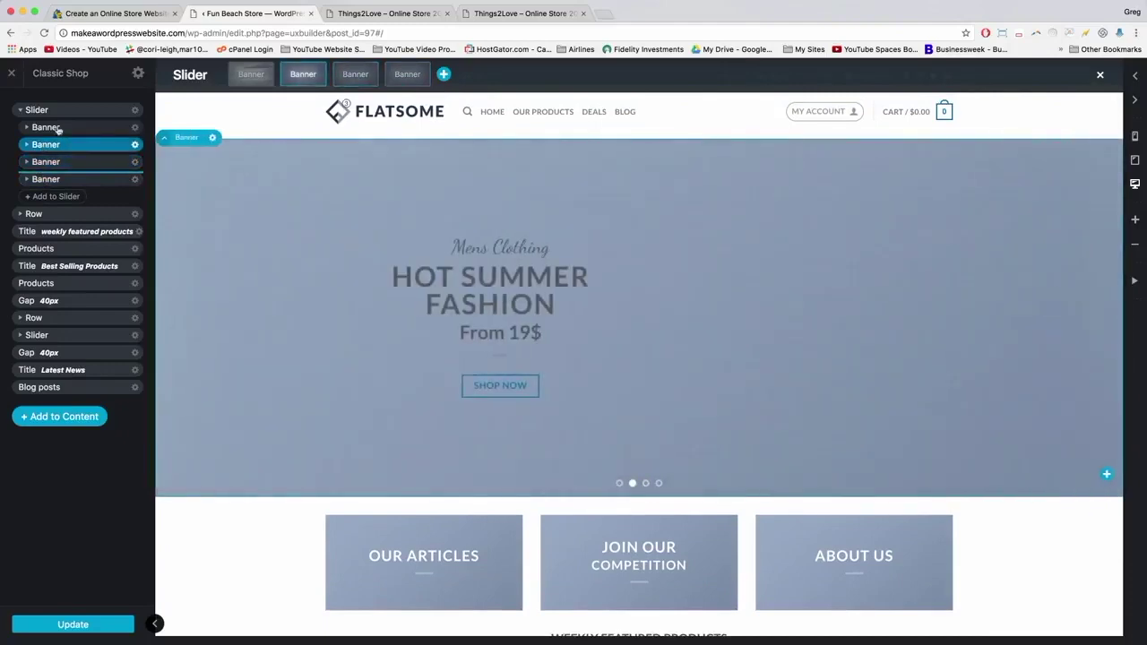
click(44, 127)
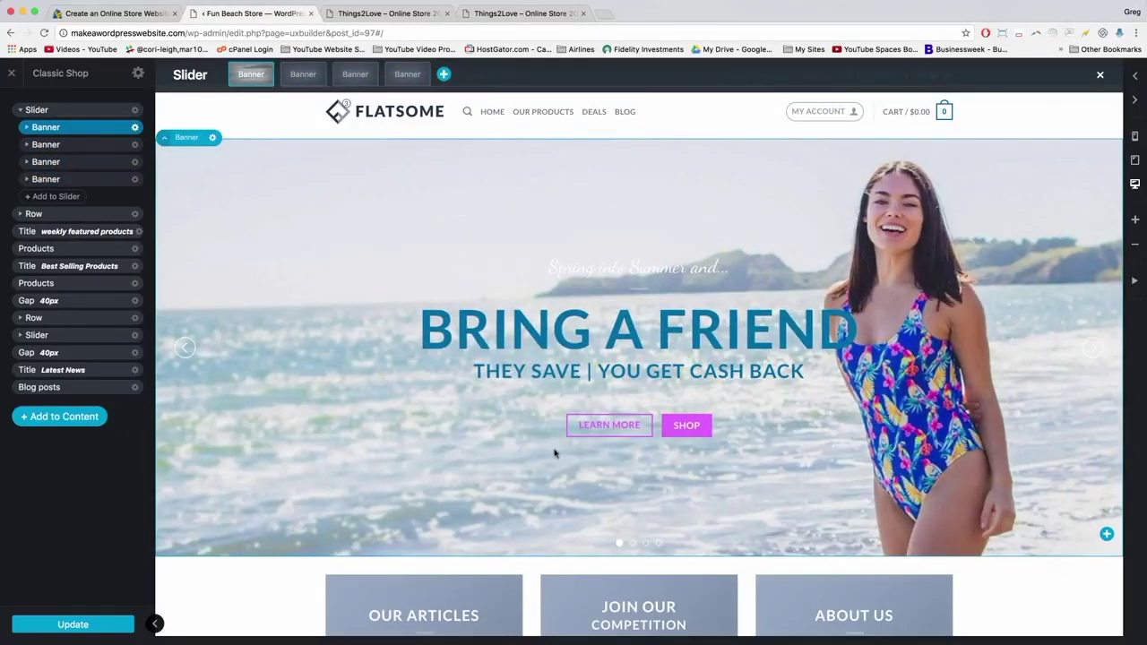
click(38, 144)
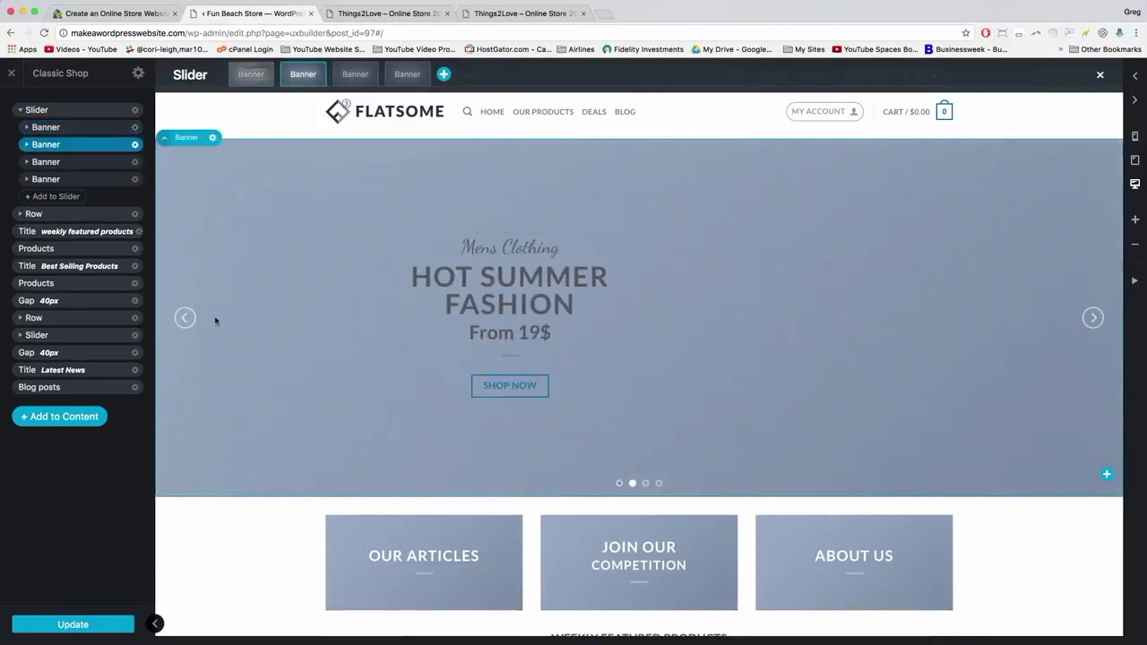
Step: Set the HOT SUMMER FASHION banner's height to 700px and open its background image picker
click(276, 237)
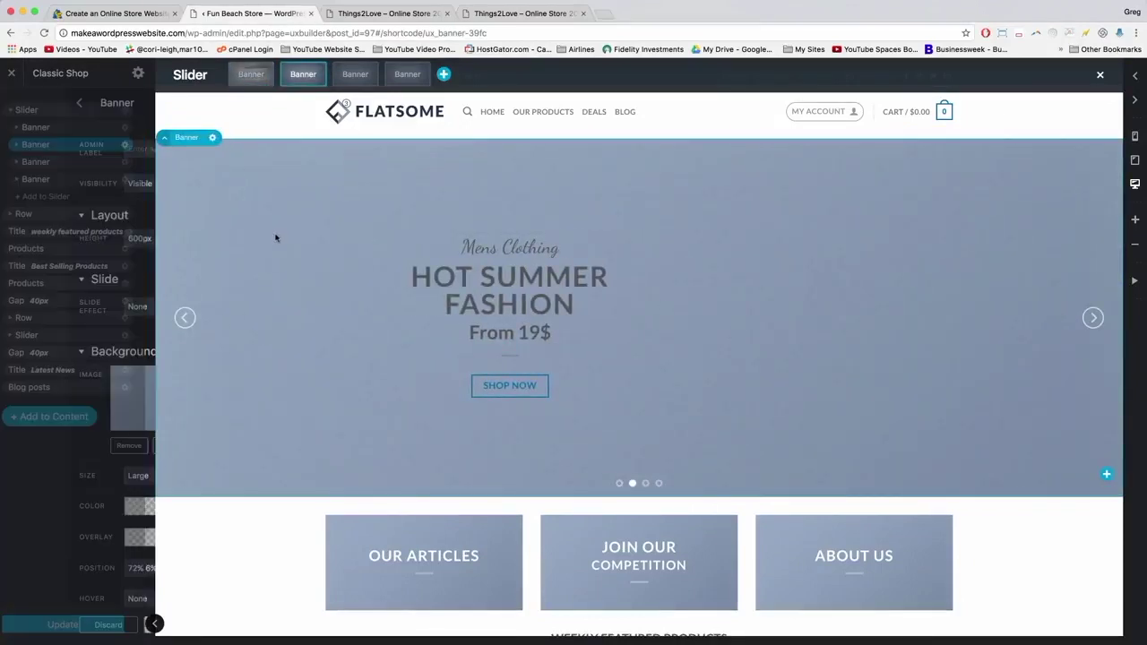
click(63, 238)
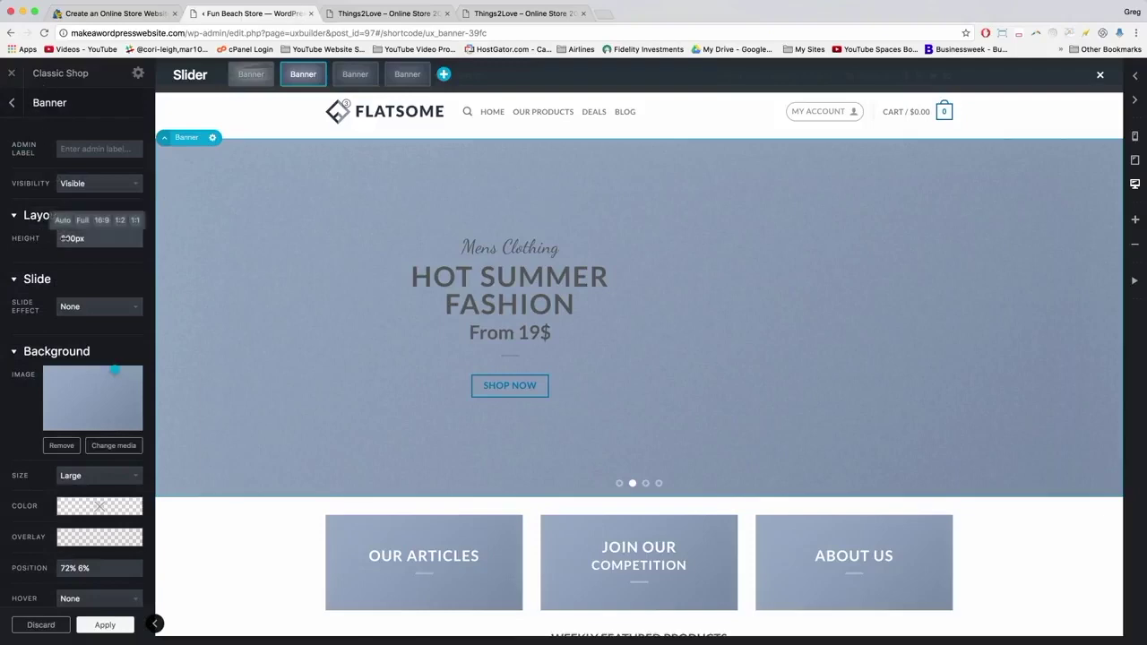
key(BackSpace)
text(7)
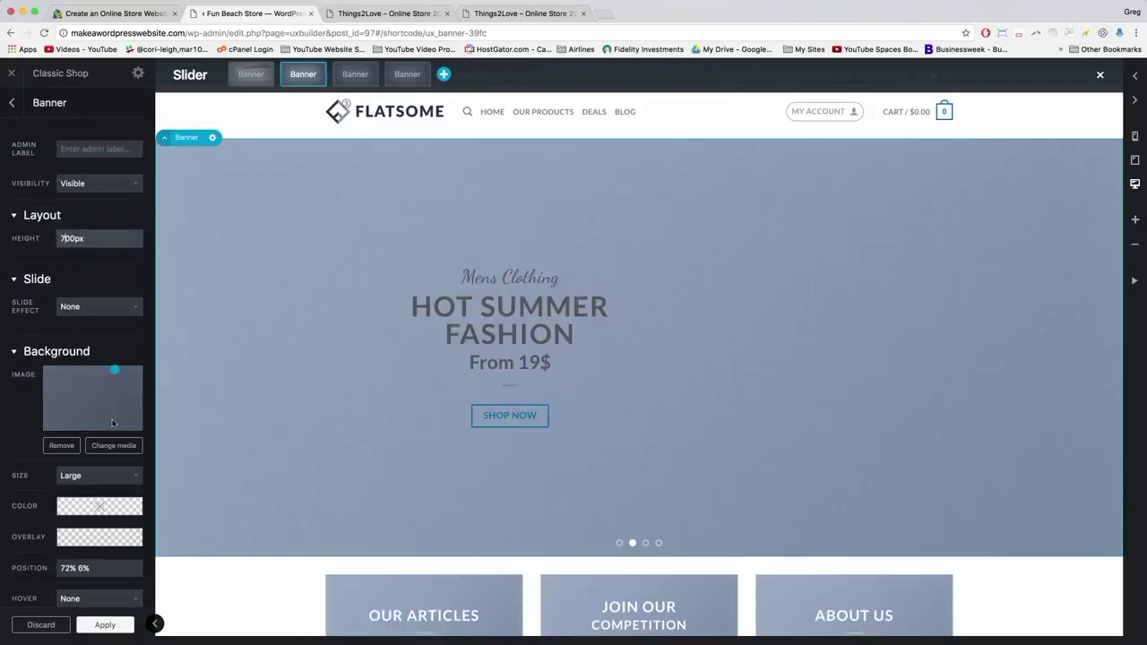
click(115, 445)
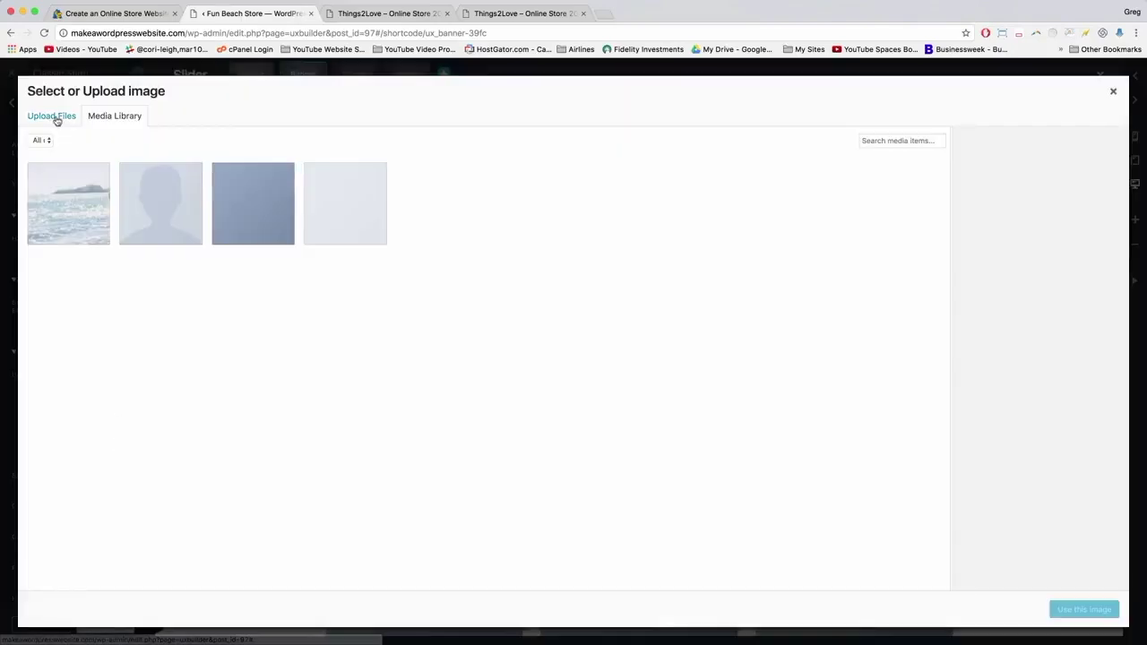
Step: Upload slider-image-2.png as the banner background and set its size to Original
click(52, 116)
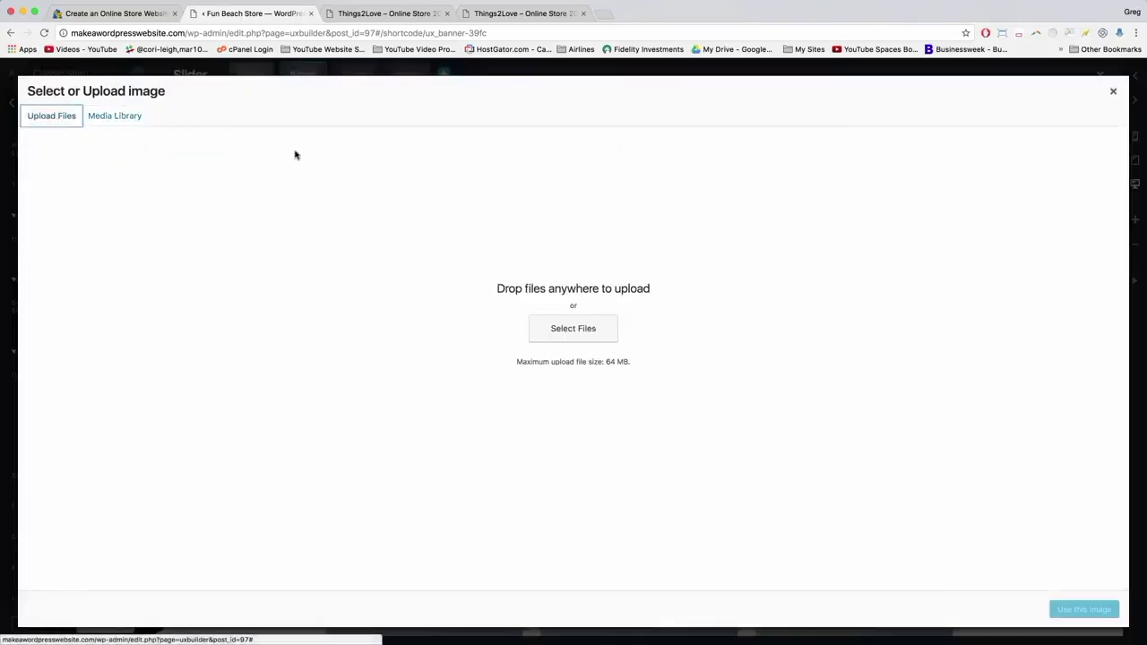
click(579, 334)
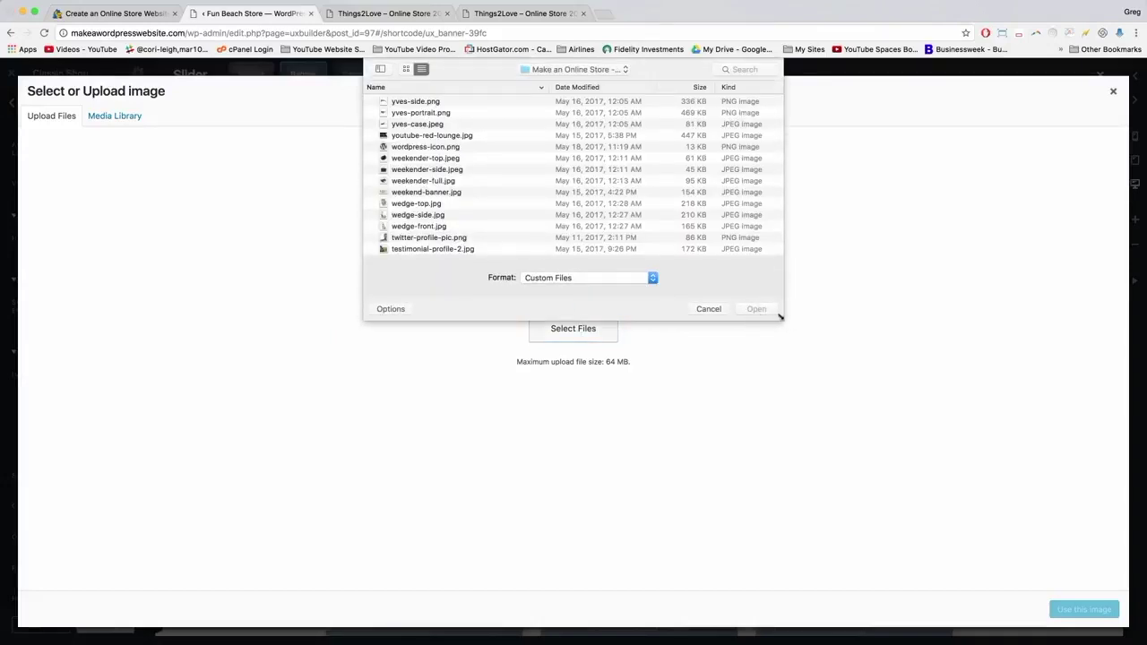
drag(856, 452, 946, 572)
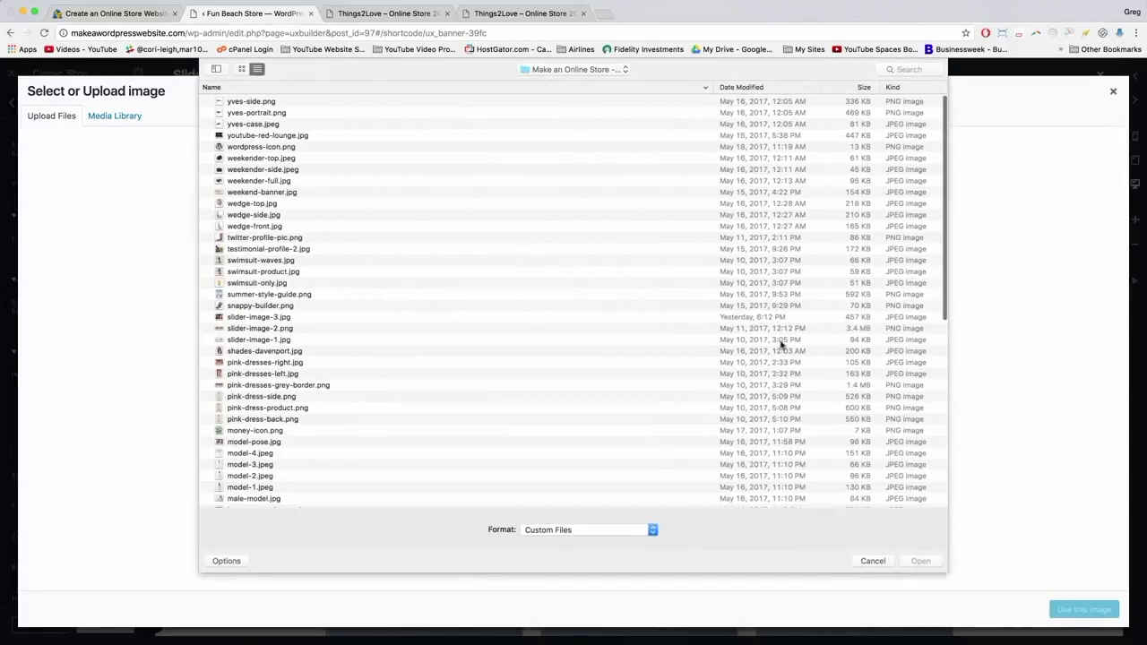
scroll(262, 311, down, 1)
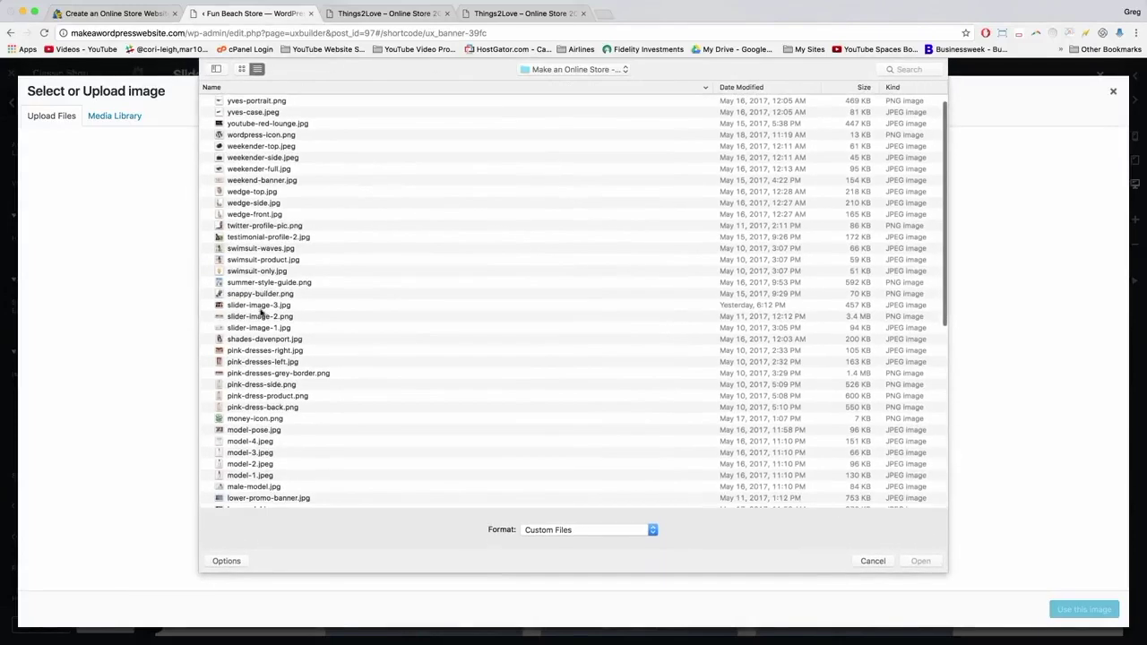
double_click(260, 317)
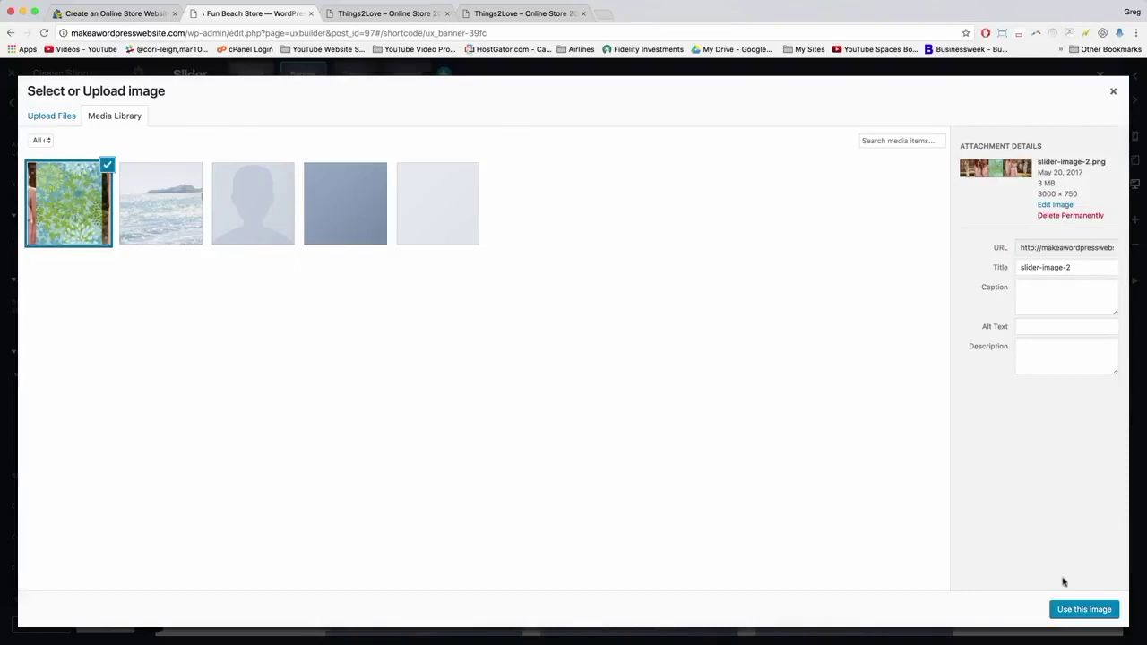
click(1075, 609)
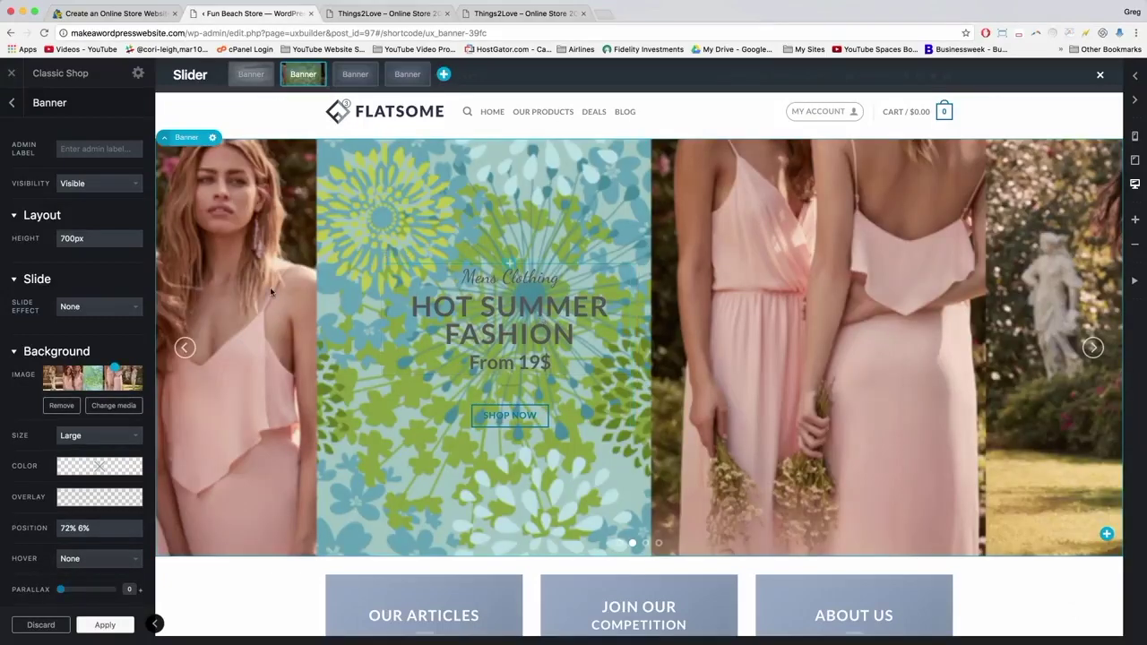
click(124, 437)
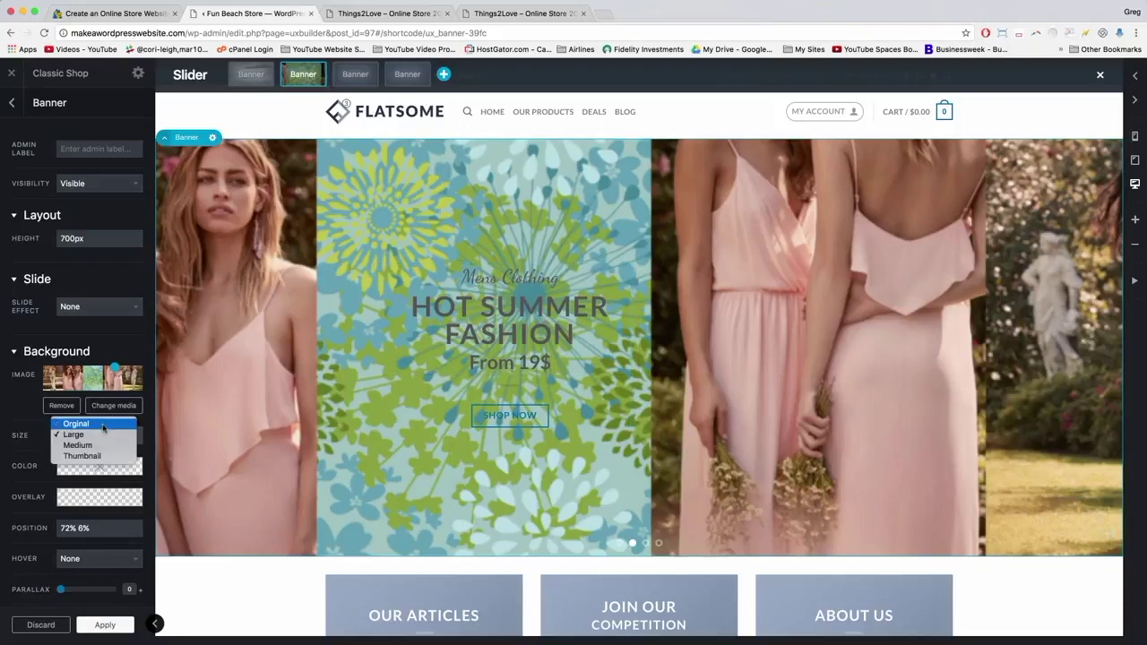
click(104, 425)
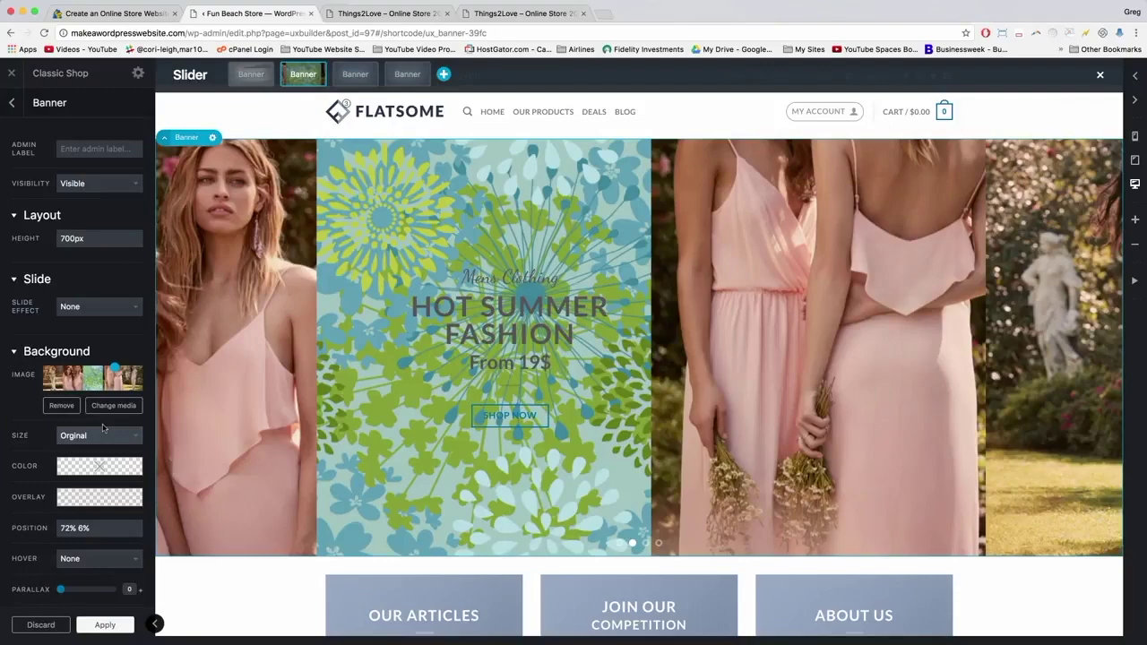
click(131, 18)
scroll(189, 449, down, 3)
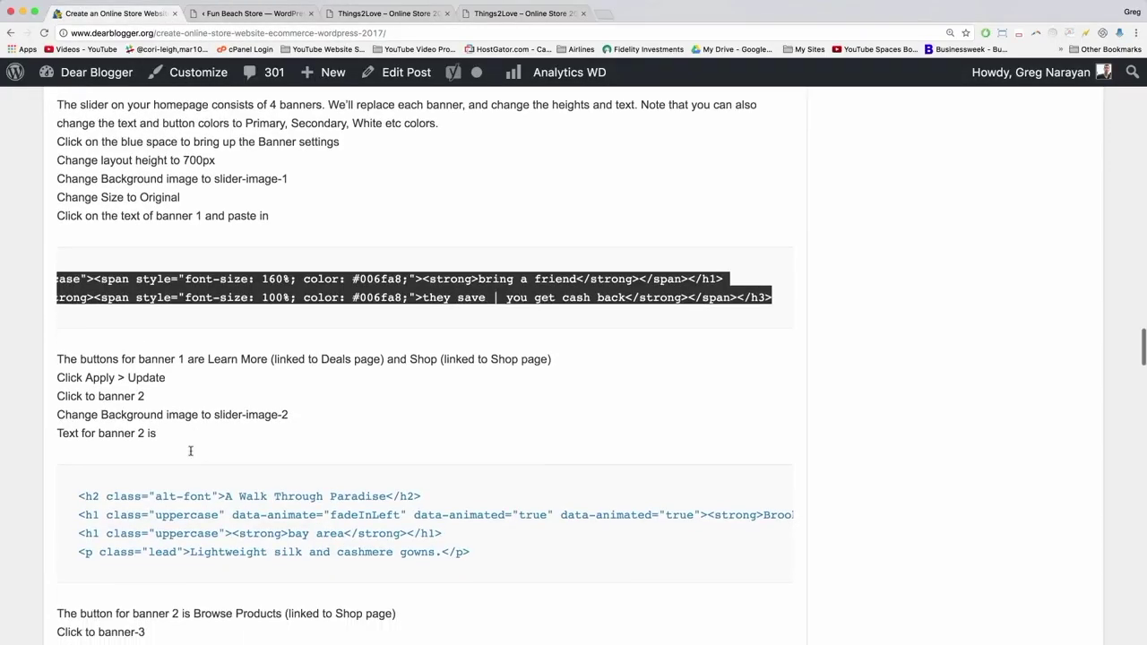
scroll(190, 449, down, 1)
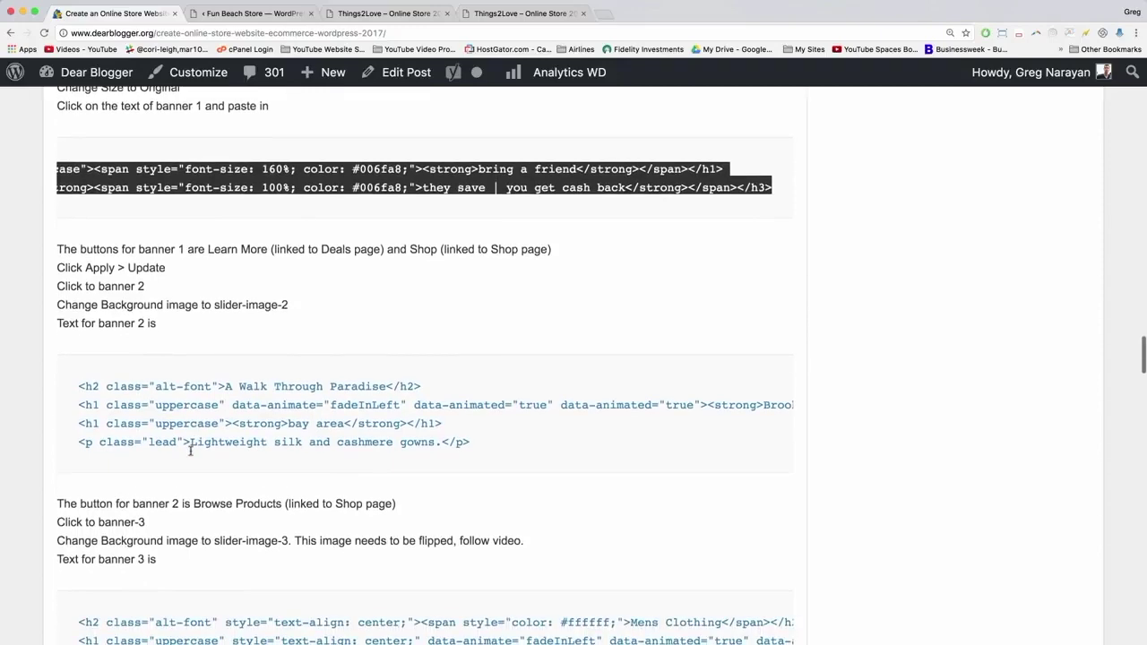
scroll(190, 450, down, 2)
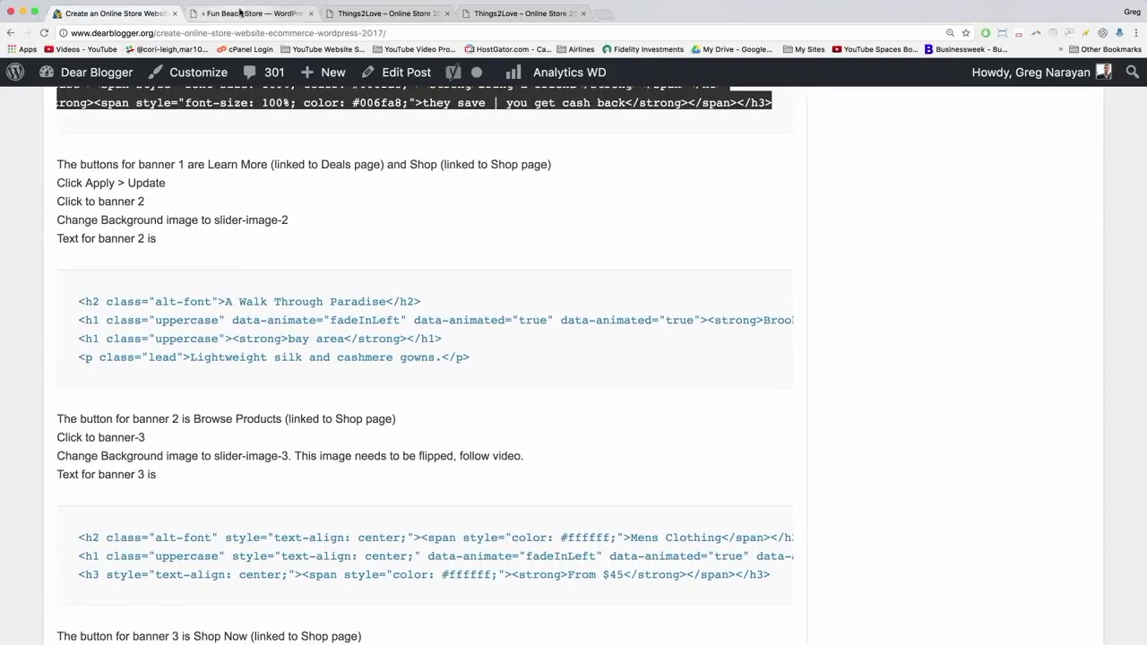
click(240, 13)
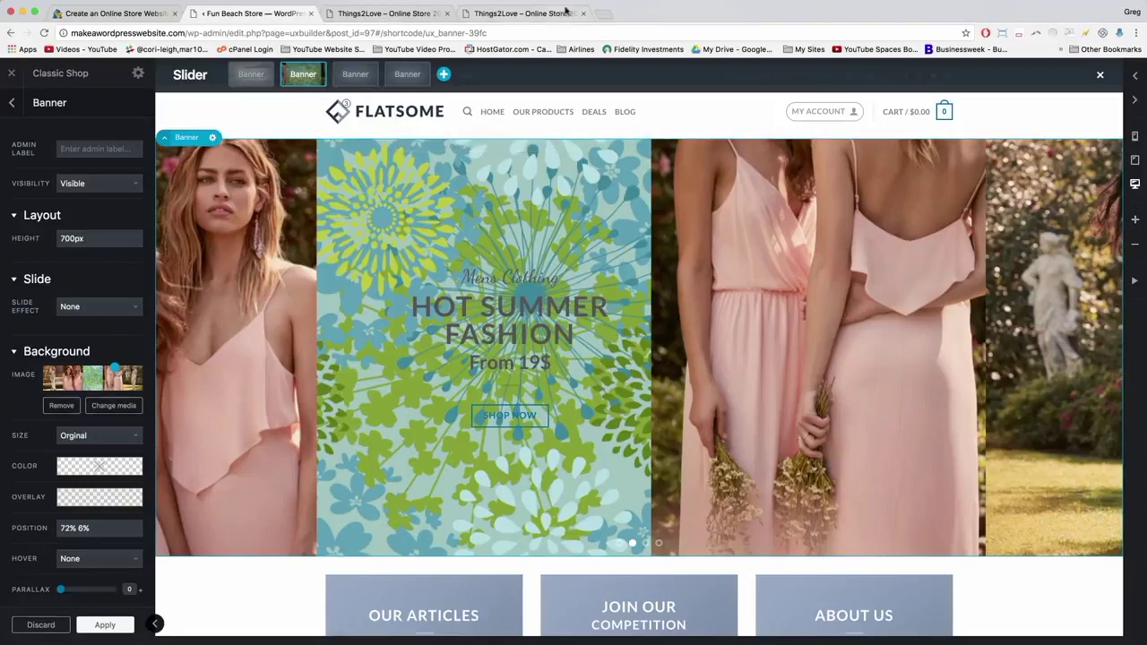
Step: Go to picmonkey.com in a new browser tab and start a new collage
click(609, 16)
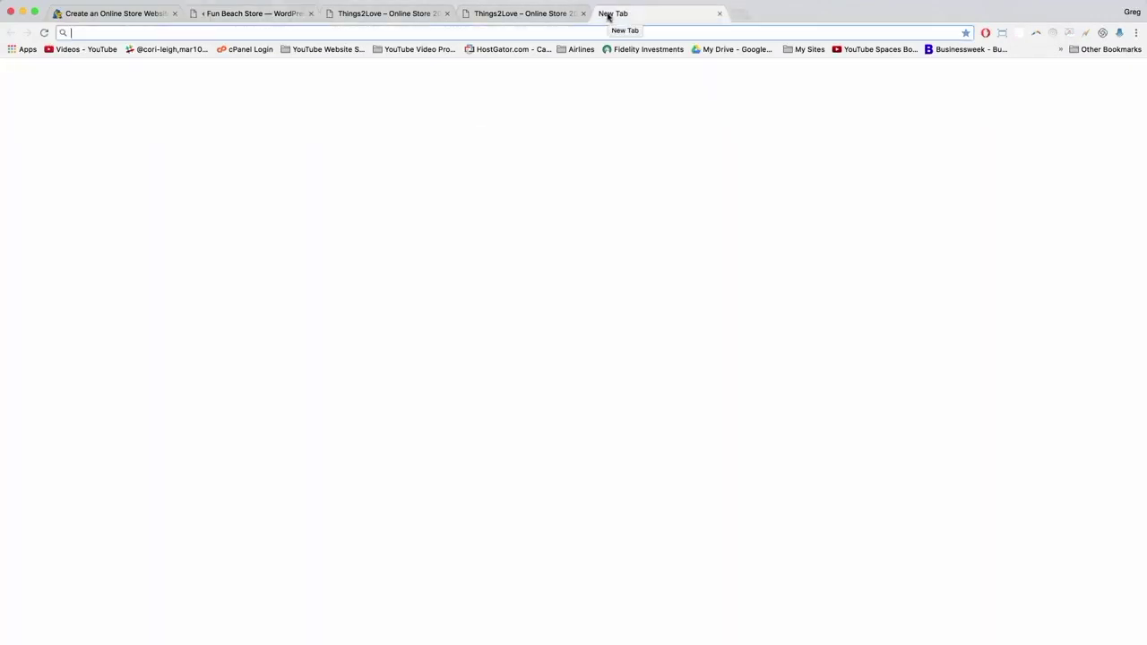
text(picmonkey.com/)
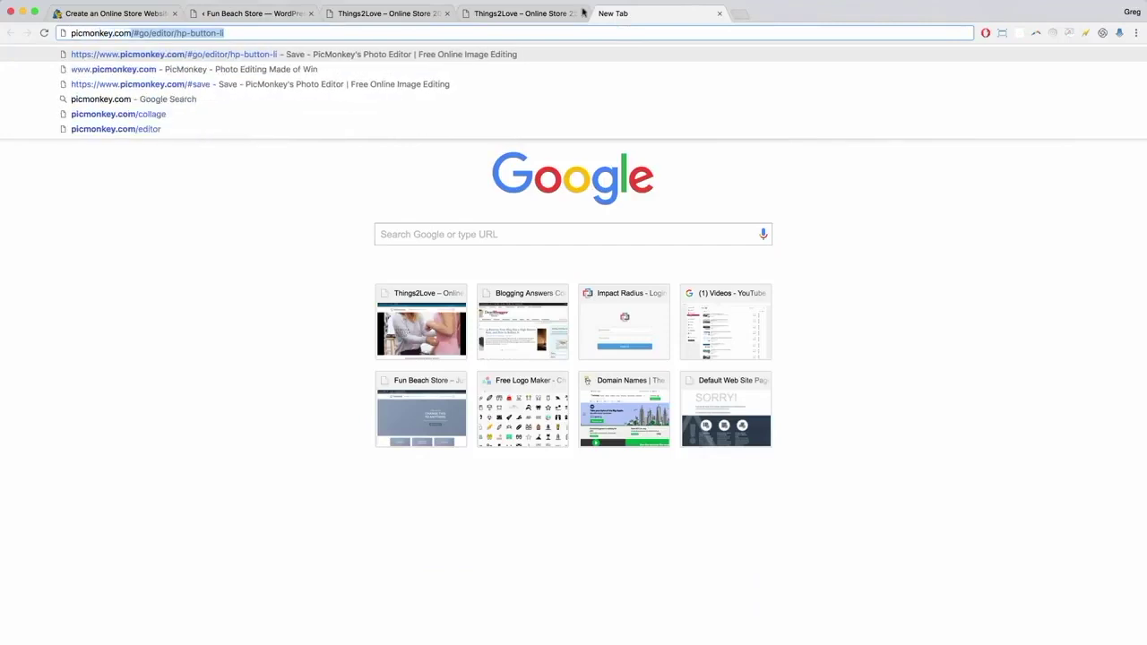
key(BackSpace)
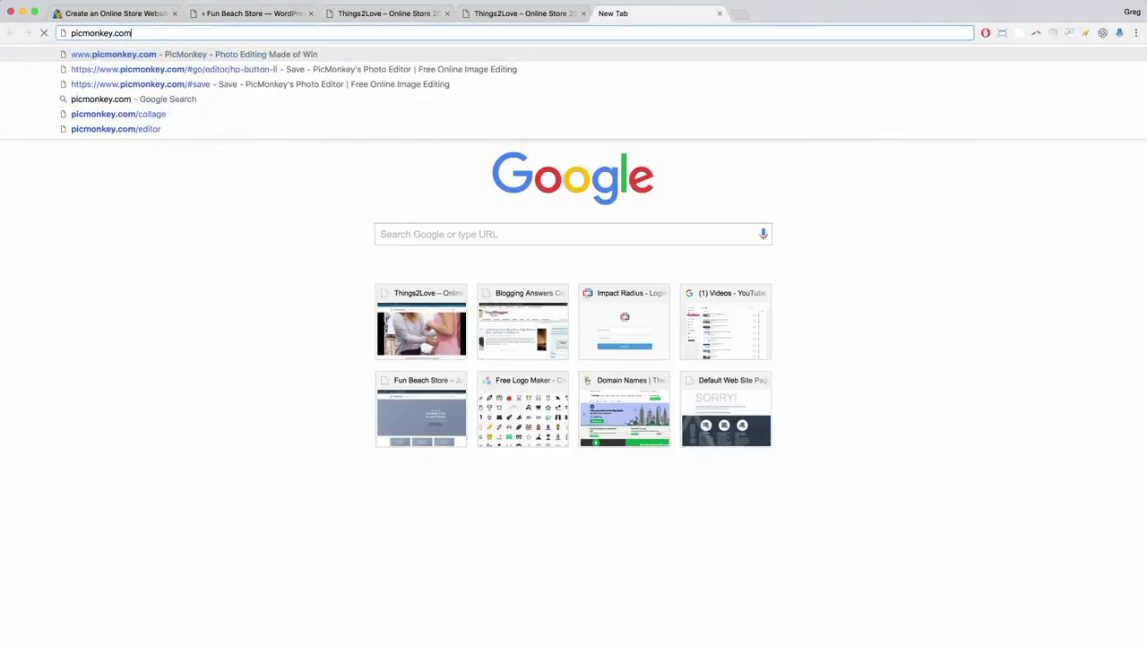
key(Return)
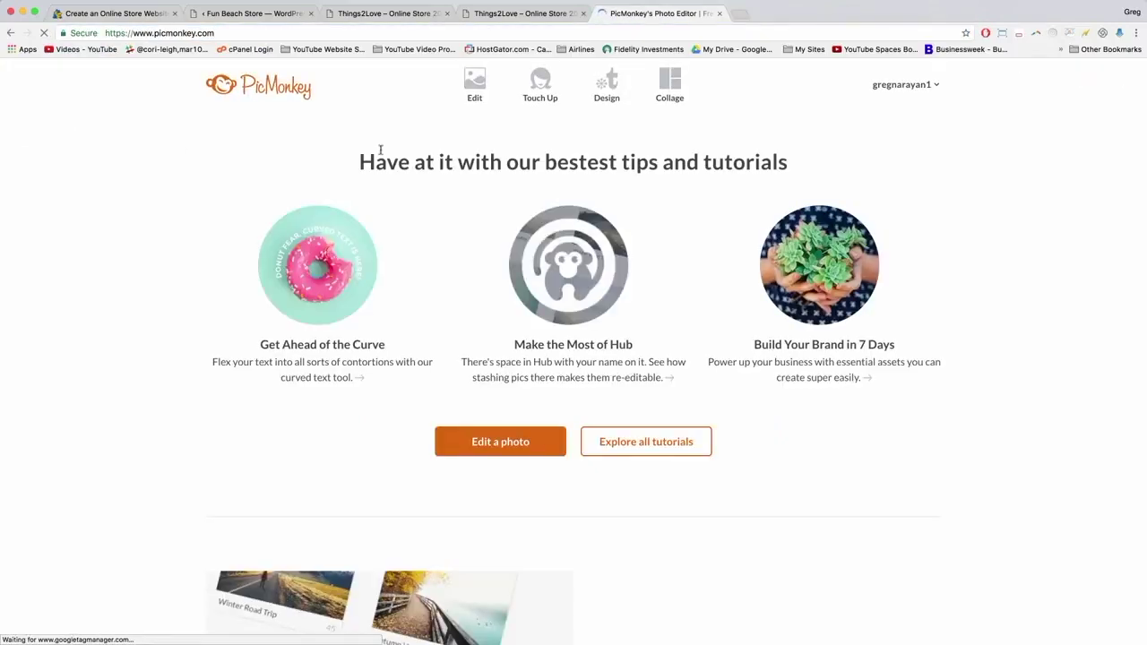
mouse_move(492, 129)
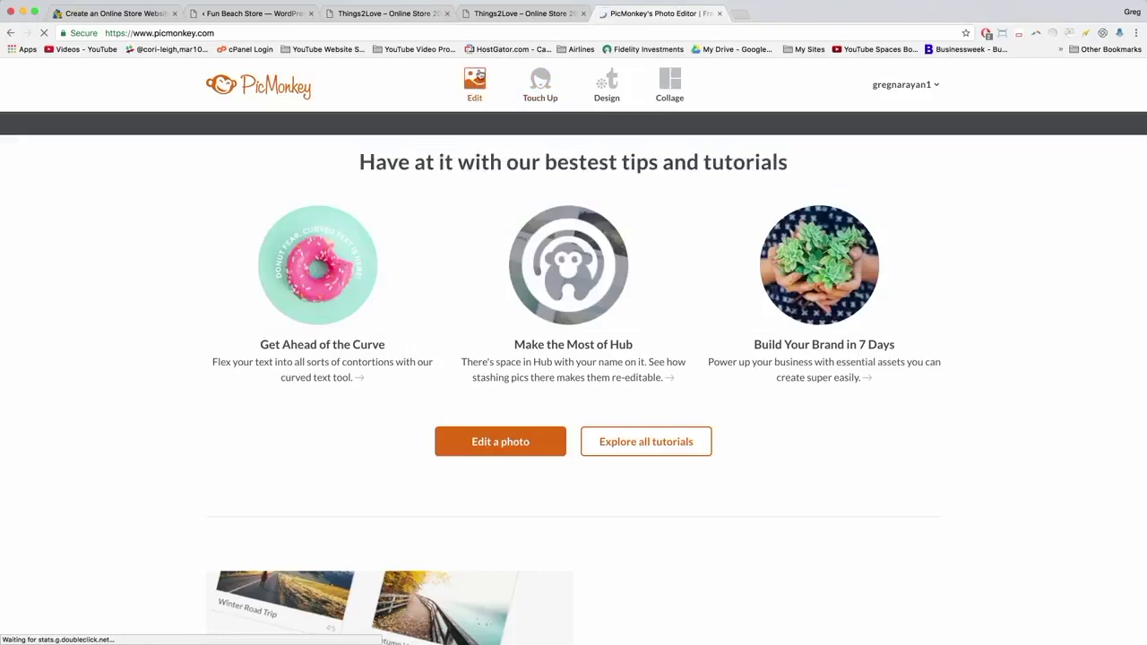
click(678, 85)
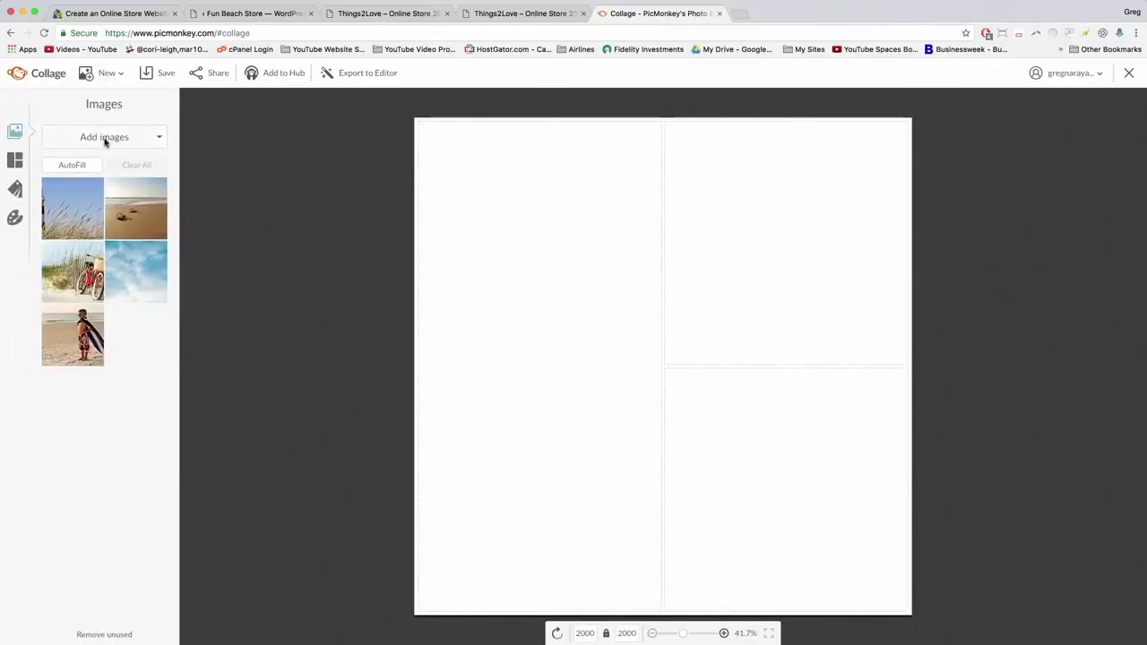
Step: Switch the collage to the five-cell Ducks in a Row 3000×600 layout
click(15, 159)
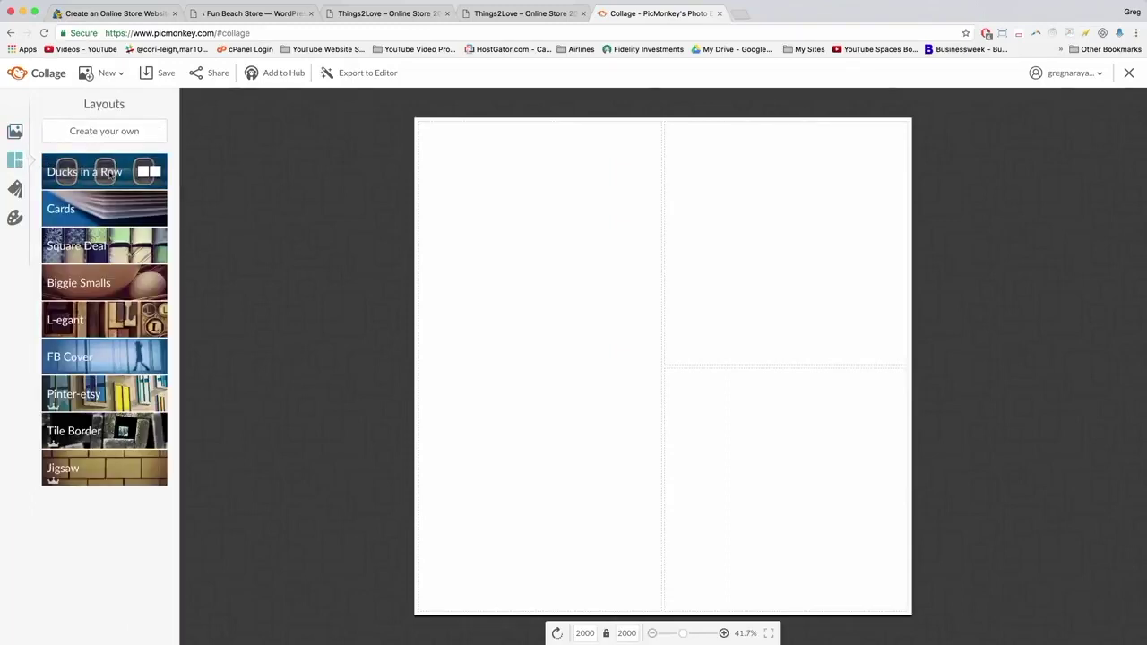
click(108, 176)
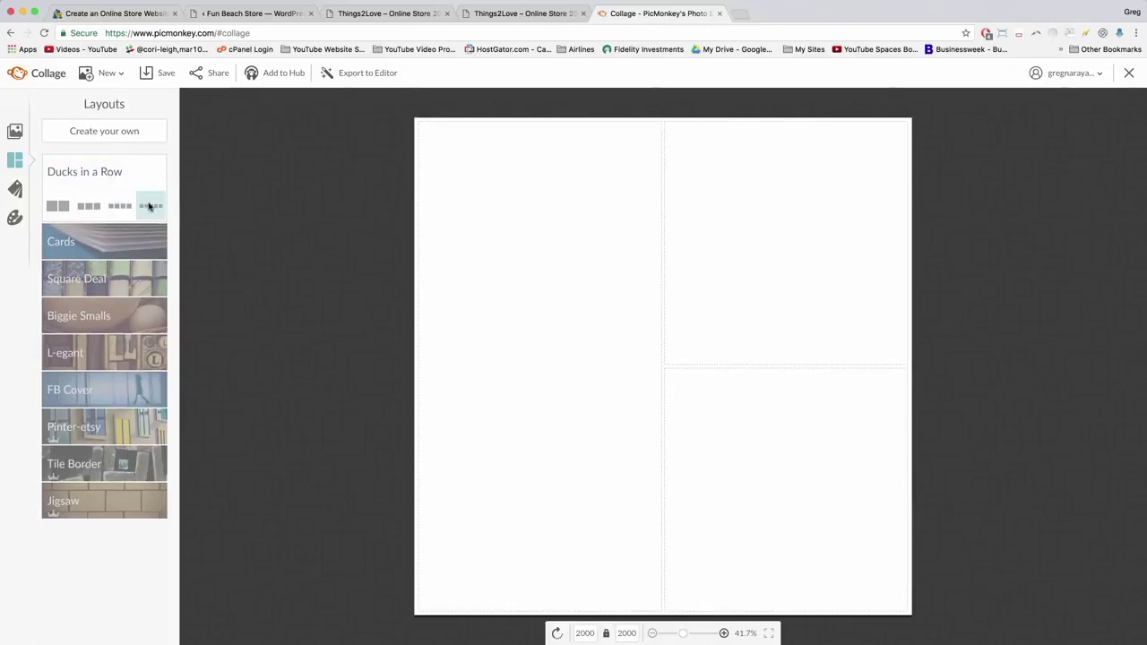
click(150, 206)
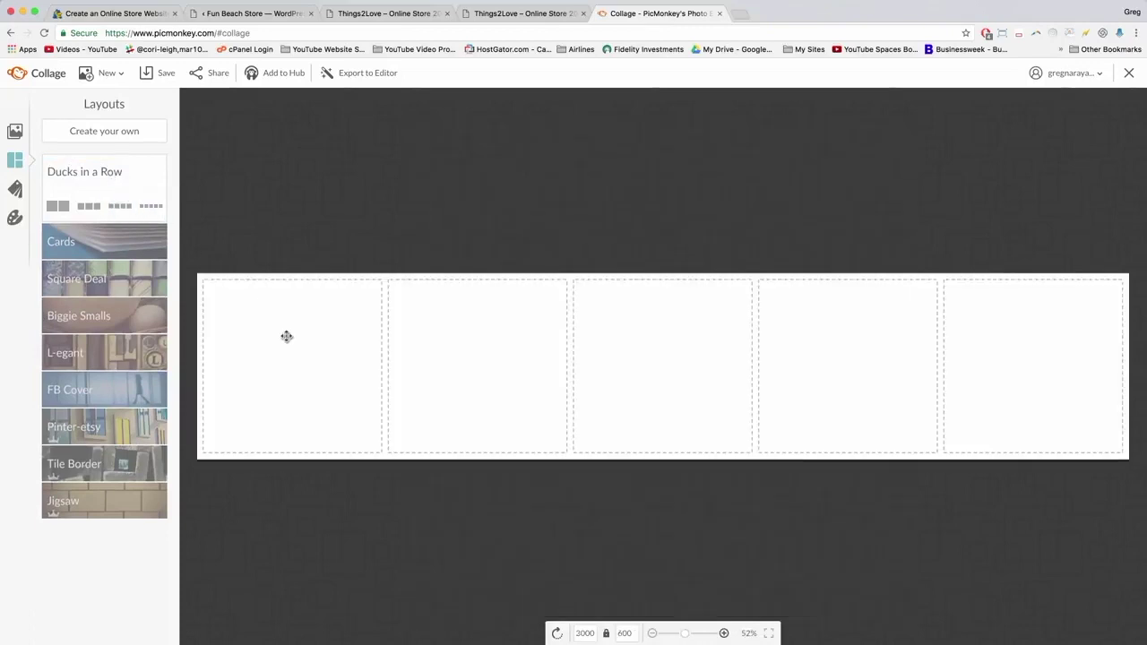
Step: Place the beach, dune grass and red bicycle photos in cells 1–3, then close the tab
click(15, 131)
click(109, 140)
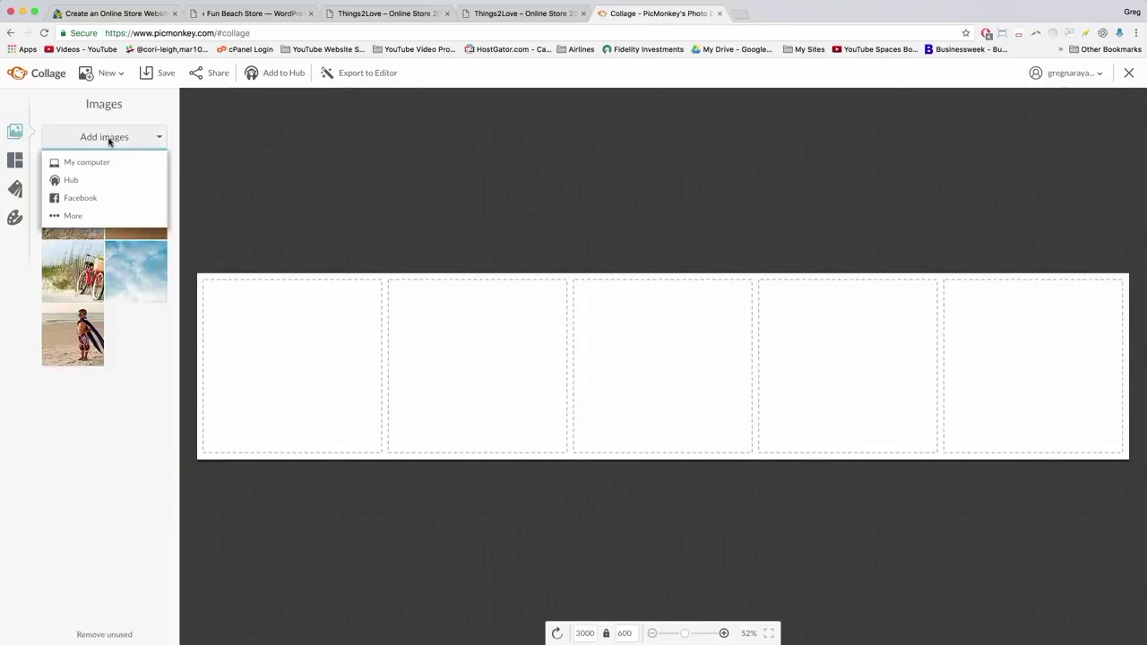
click(310, 175)
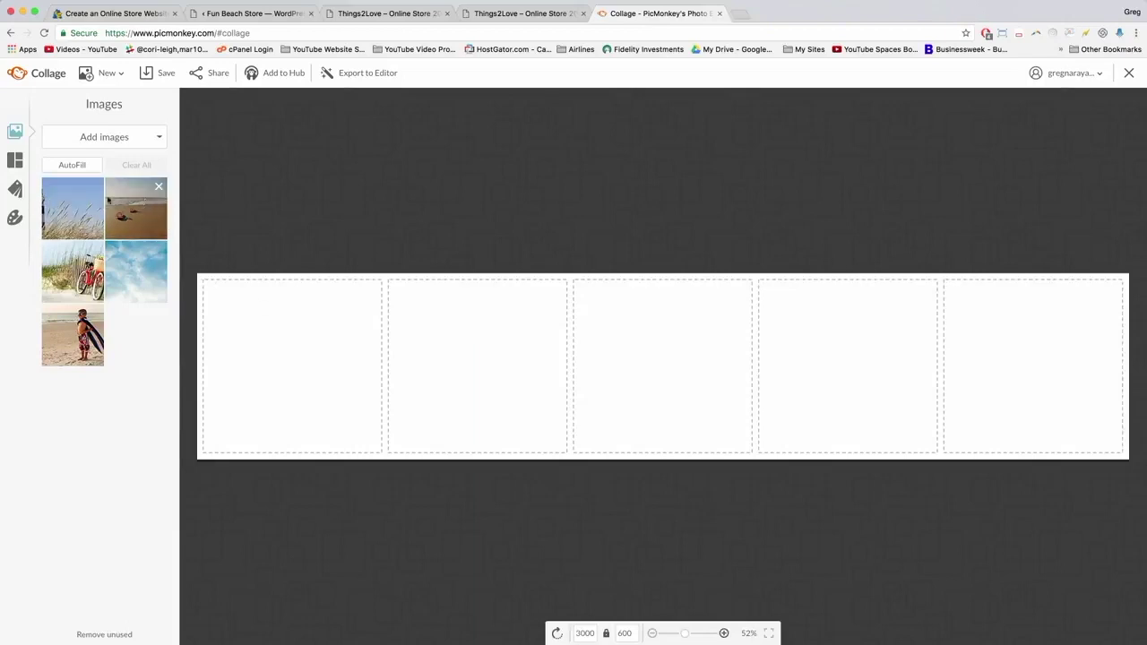
drag(146, 202, 269, 377)
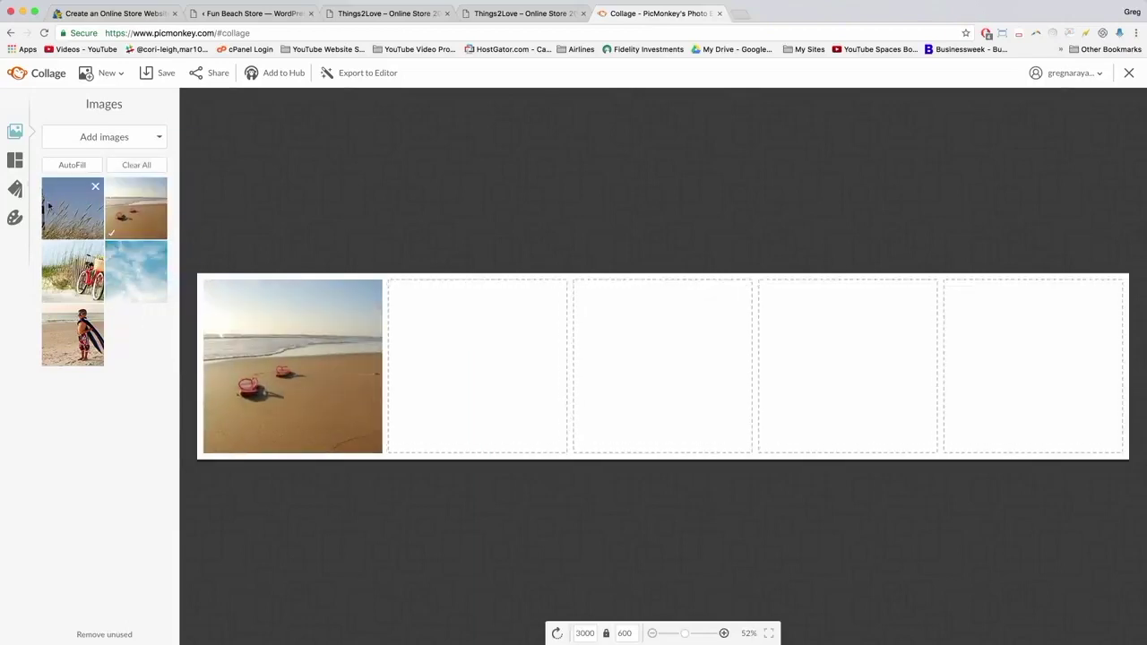
drag(74, 164, 475, 368)
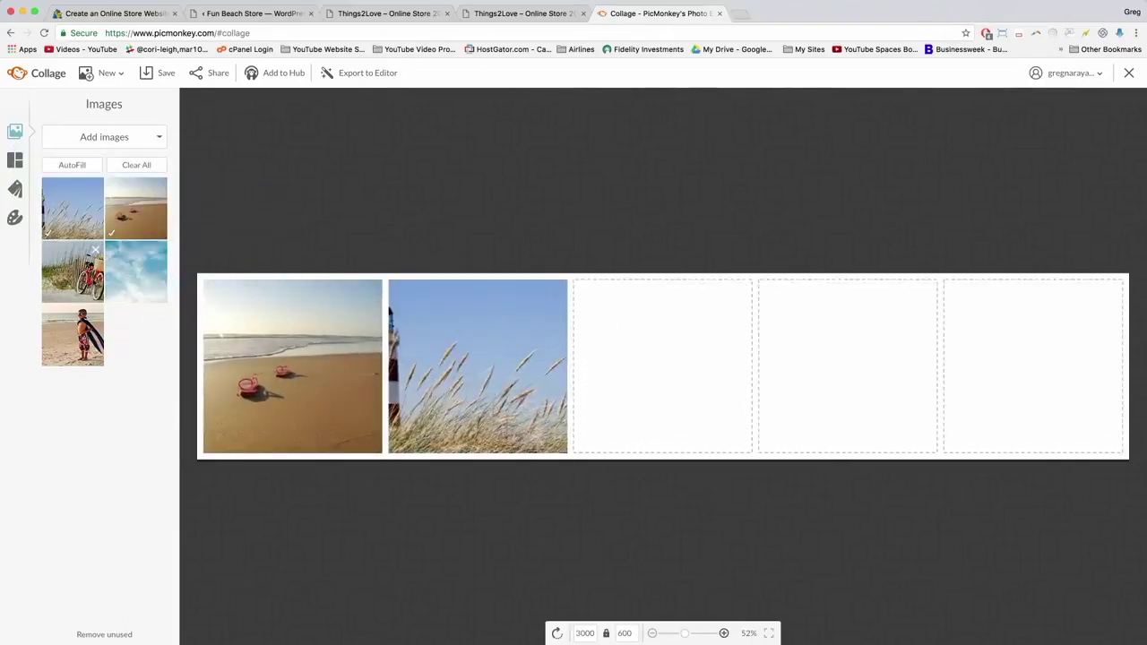
drag(72, 270, 634, 395)
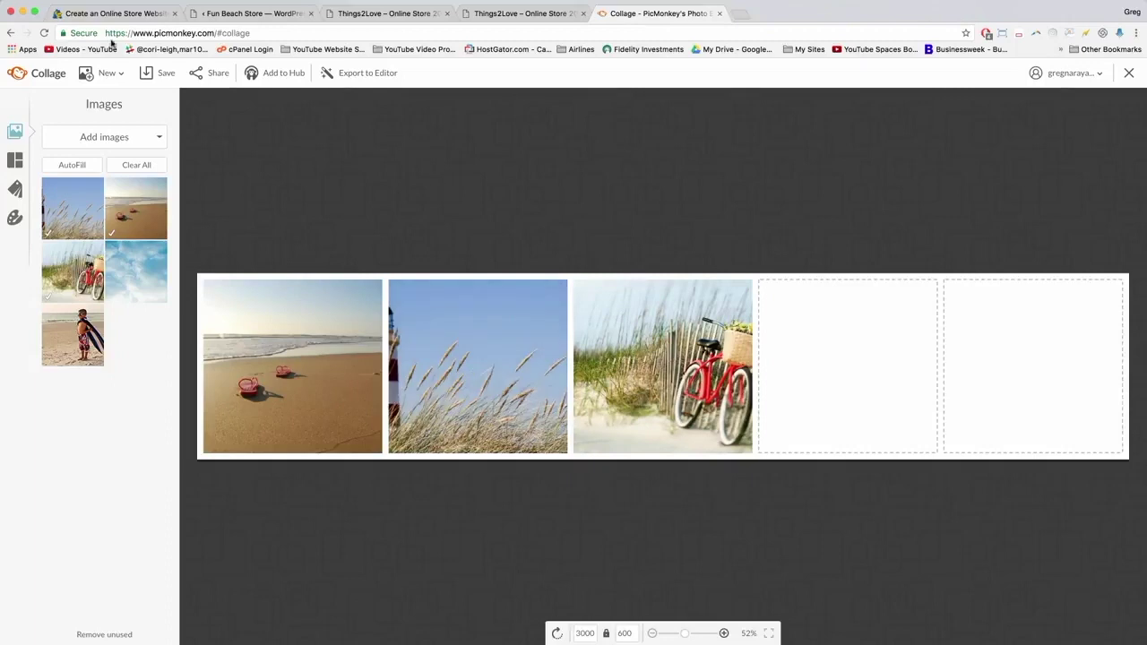
click(719, 14)
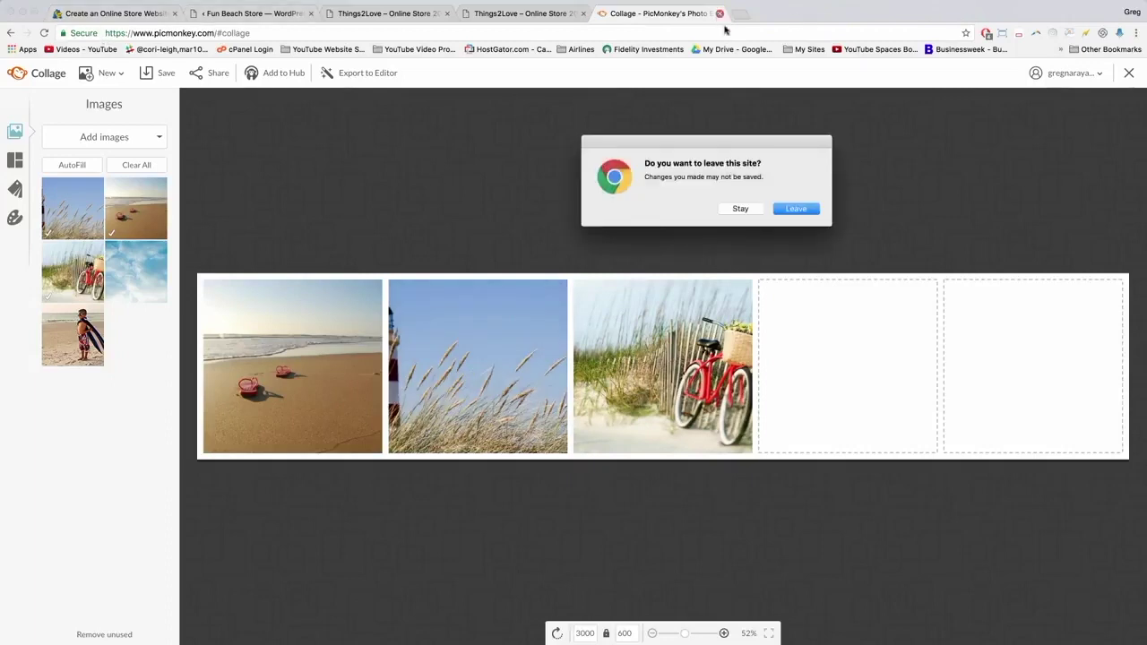
Step: Close the PicMonkey tab, check banner 2's text block in the builder, then return to the Dear Blogger tutorial
click(809, 209)
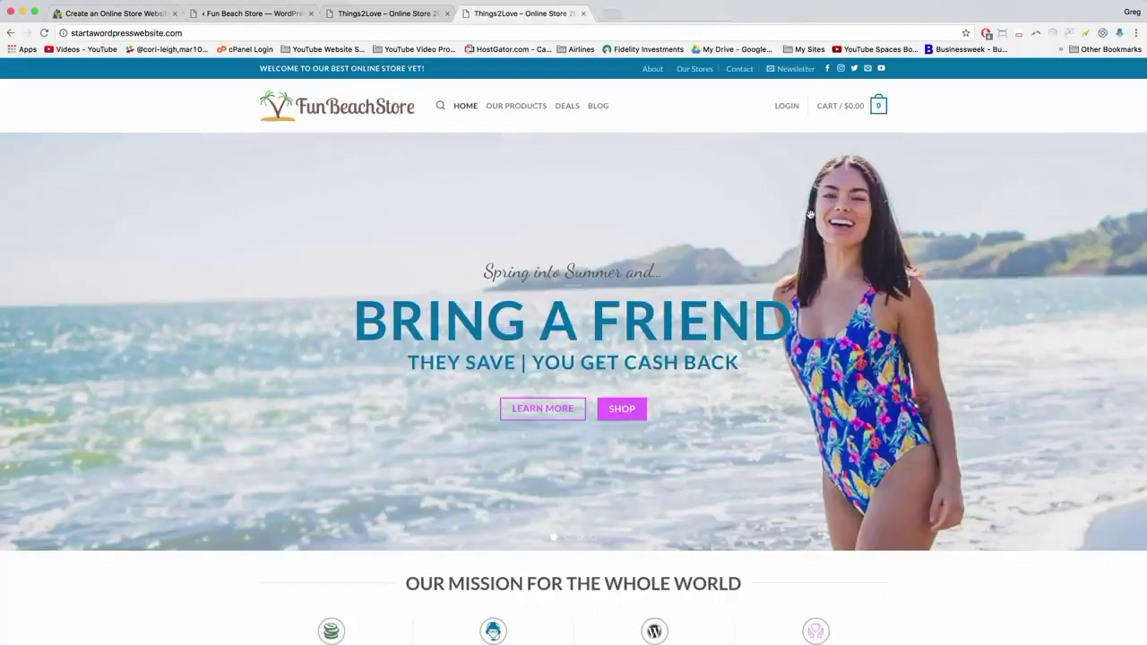
click(124, 11)
click(222, 15)
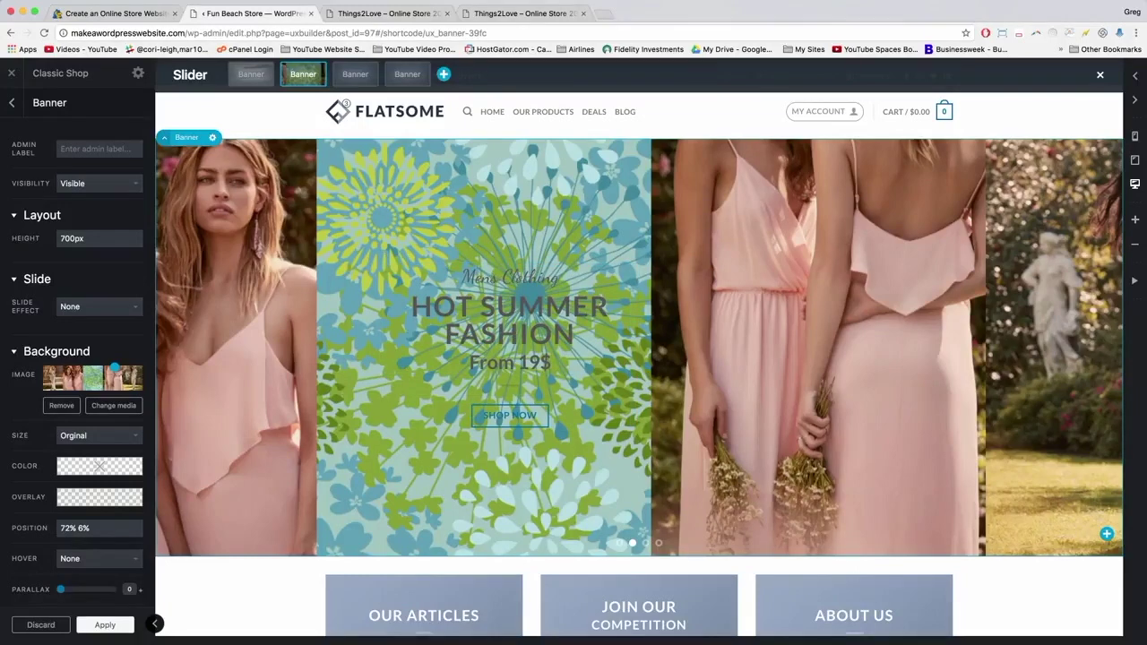
click(497, 280)
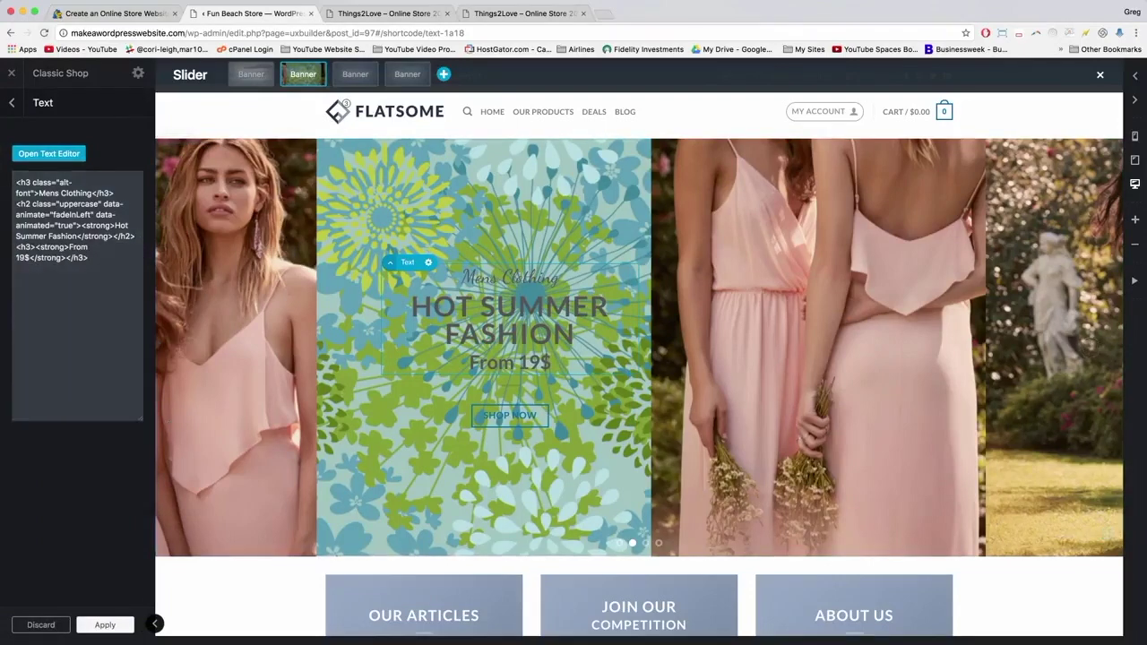
click(124, 13)
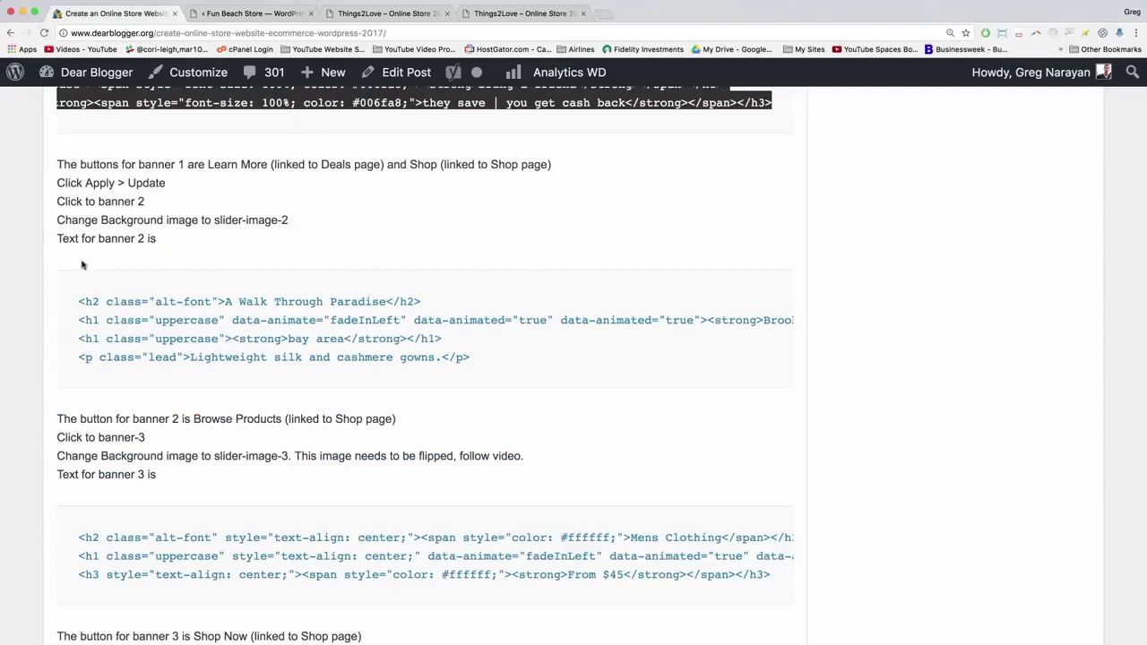
Step: Copy the four-line 'A Walk Through Paradise' banner 2 code and go back to the Fun Beach Store builder
drag(75, 307, 550, 359)
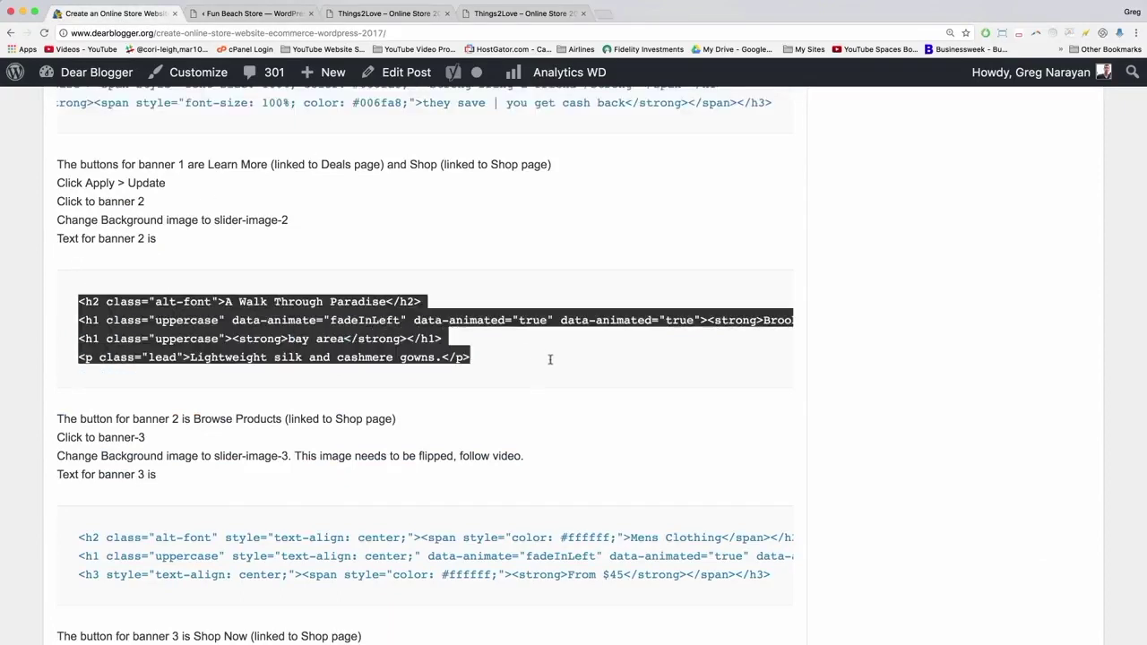
right_click(345, 342)
click(372, 375)
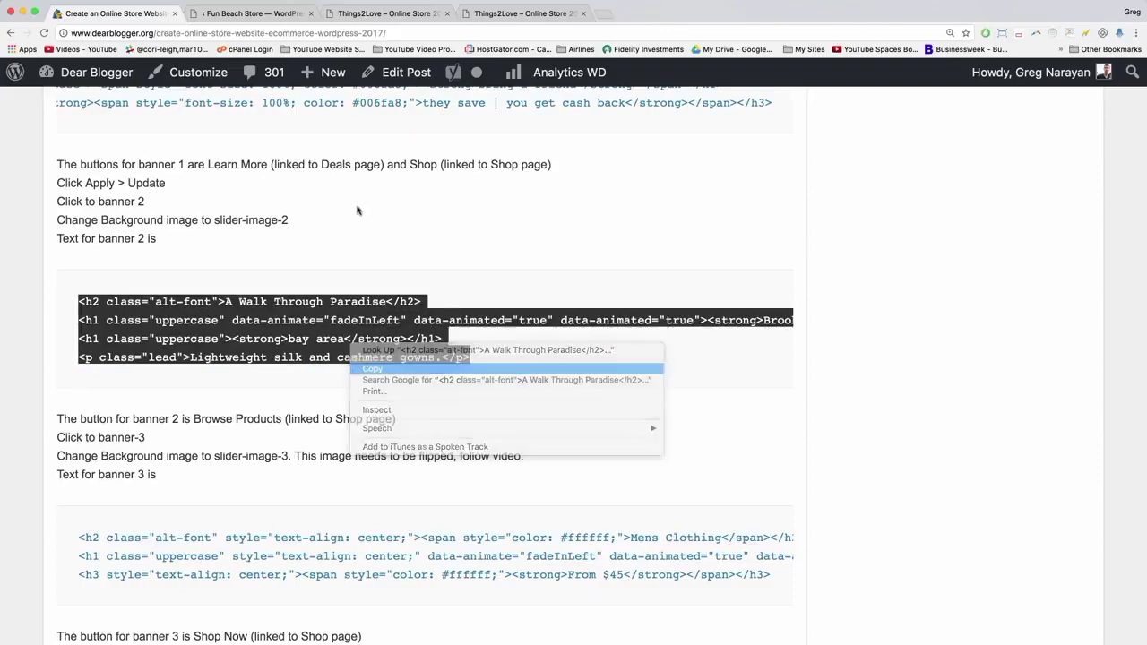
click(250, 14)
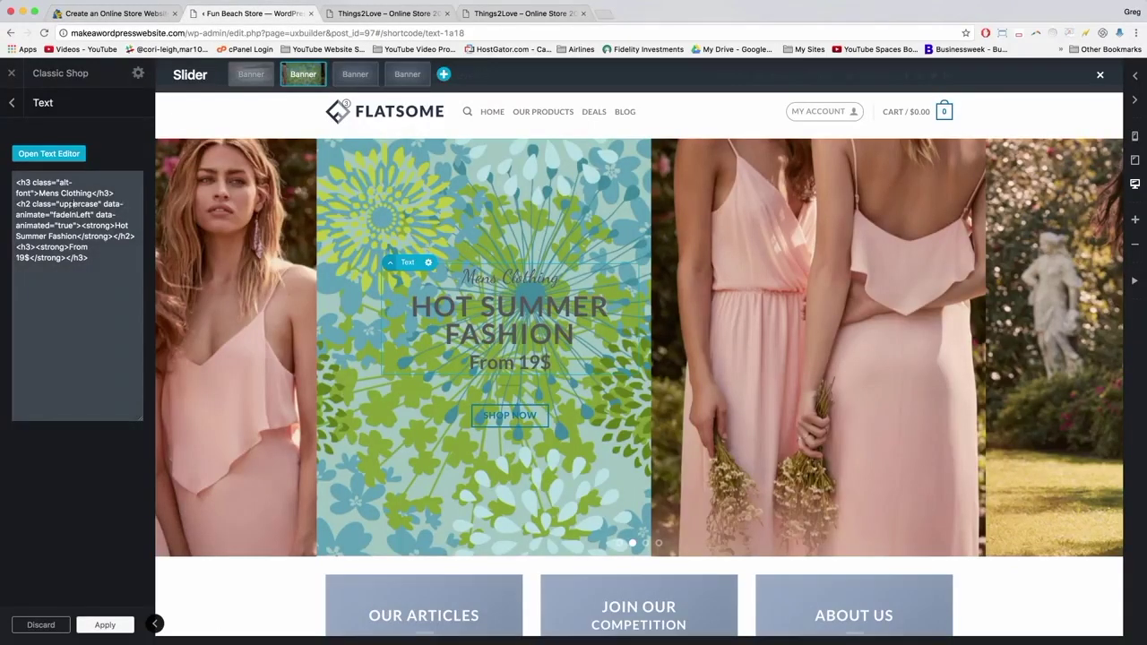
Step: Replace the old code in the banner's Text box with the copied banner 2 code
drag(103, 258, 16, 181)
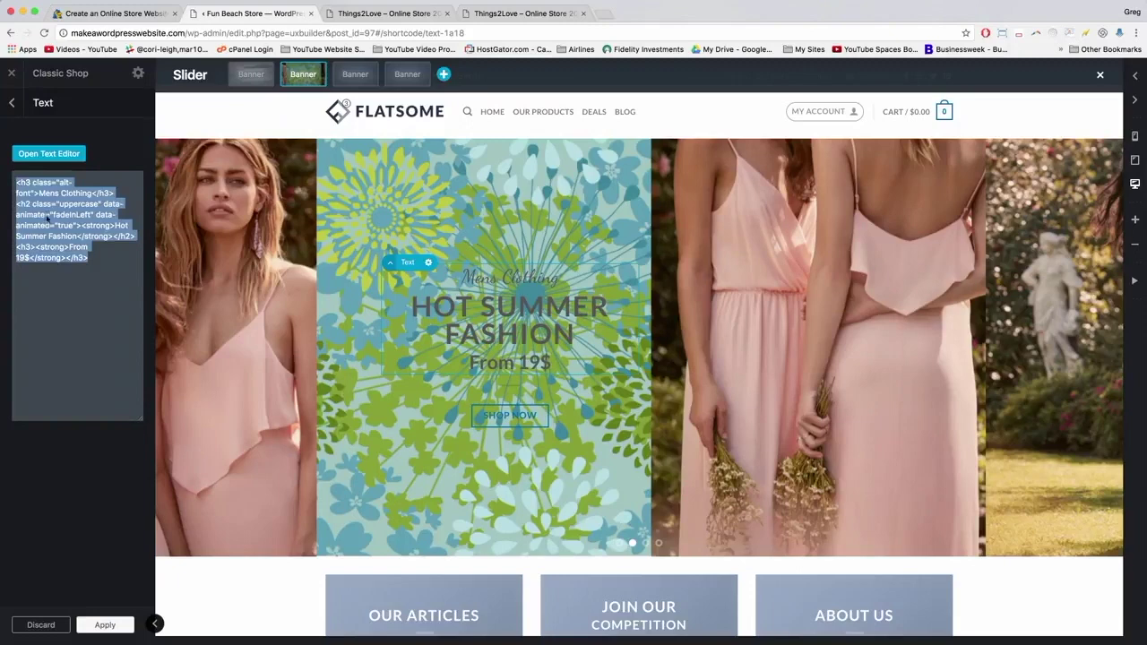
right_click(47, 217)
click(91, 293)
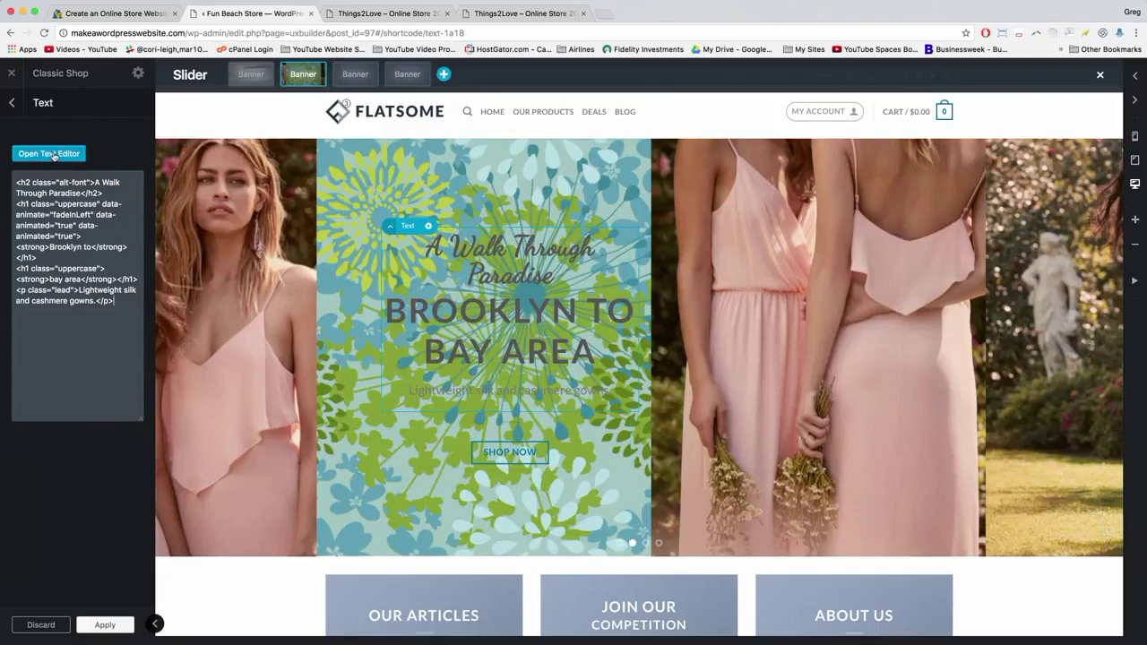
Step: Colour all four lines of banner text white (#ffffff) in the visual text editor
click(53, 155)
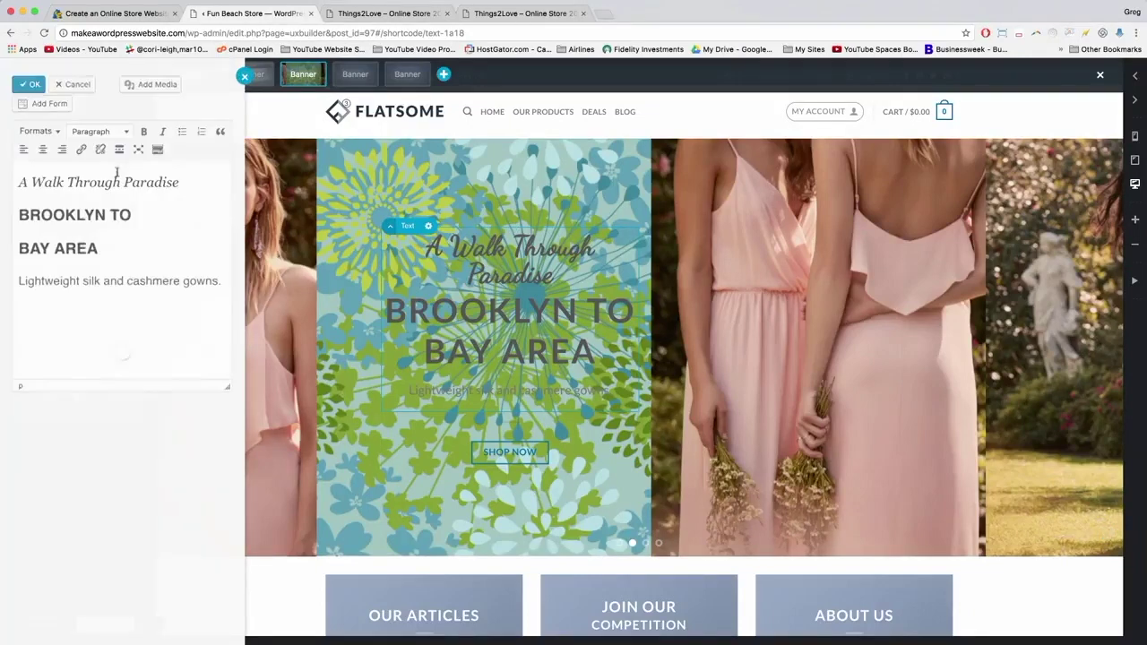
drag(224, 280, 16, 182)
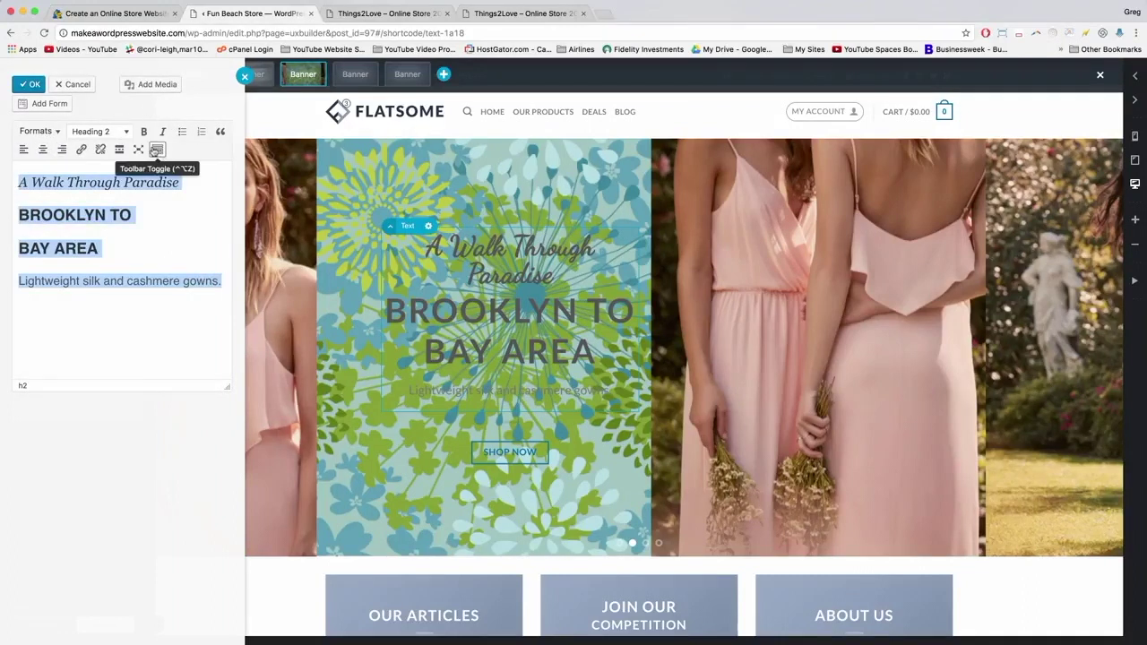
click(158, 151)
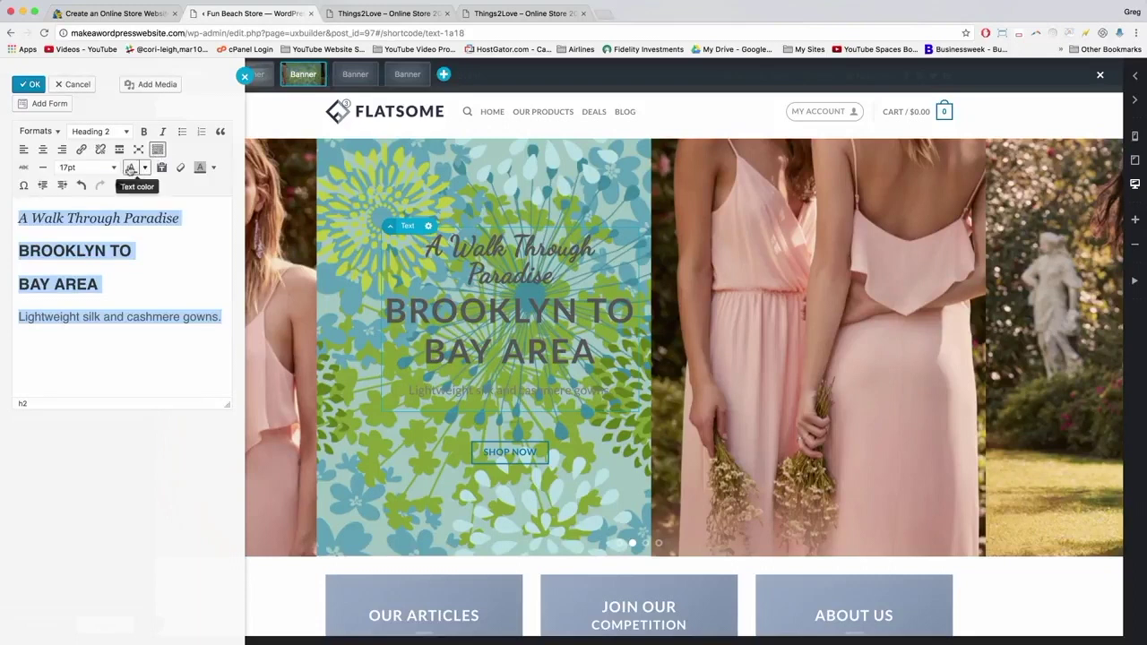
click(144, 171)
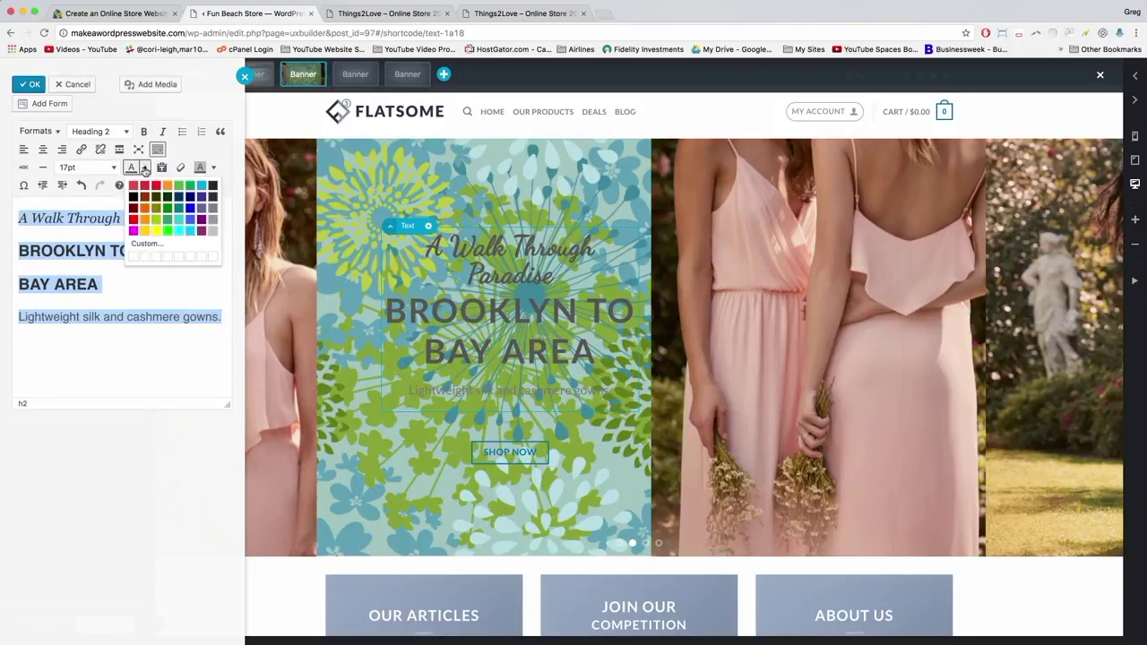
click(157, 247)
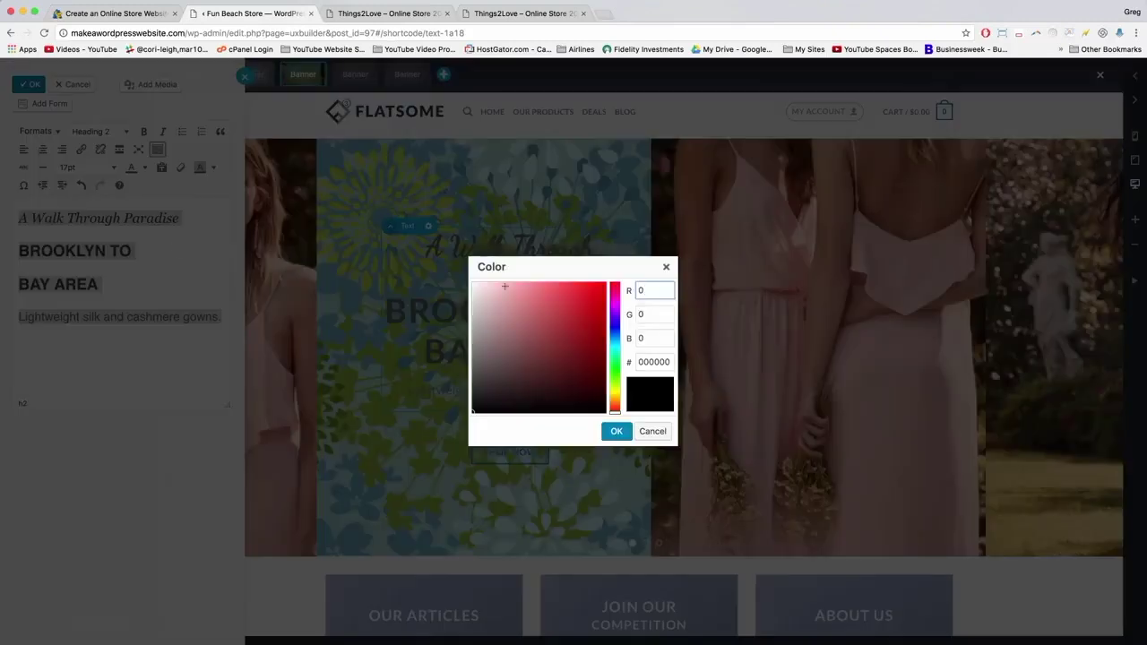
mouse_move(495, 334)
mouse_down()
mouse_move(475, 333)
mouse_move(462, 271)
mouse_move(488, 296)
mouse_move(461, 279)
mouse_up()
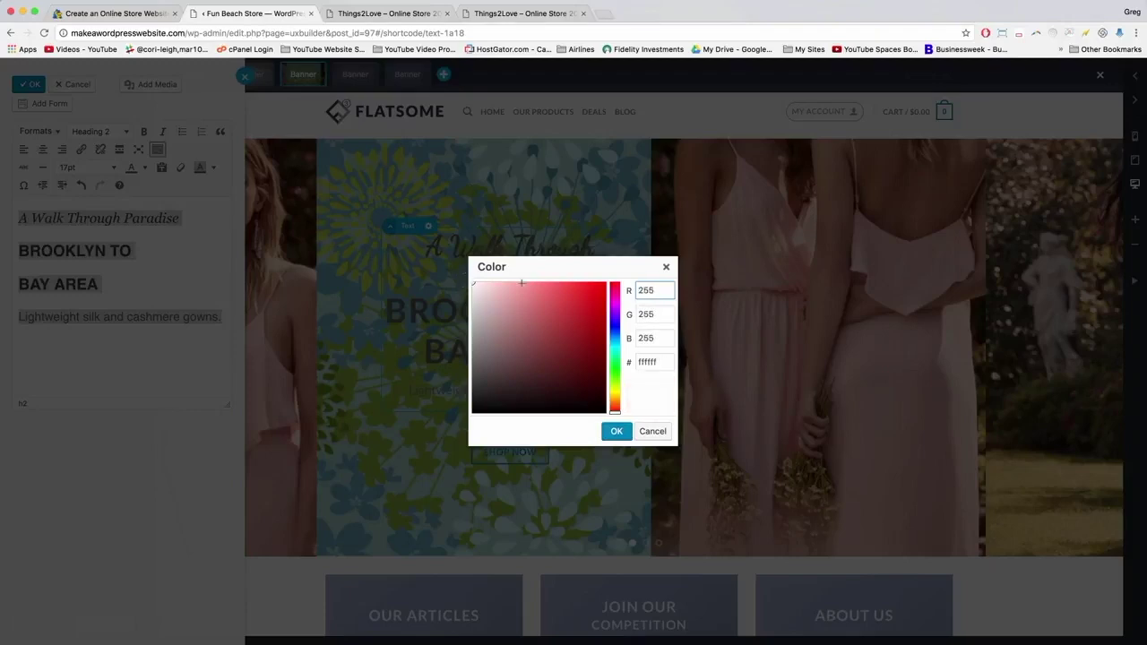
click(618, 431)
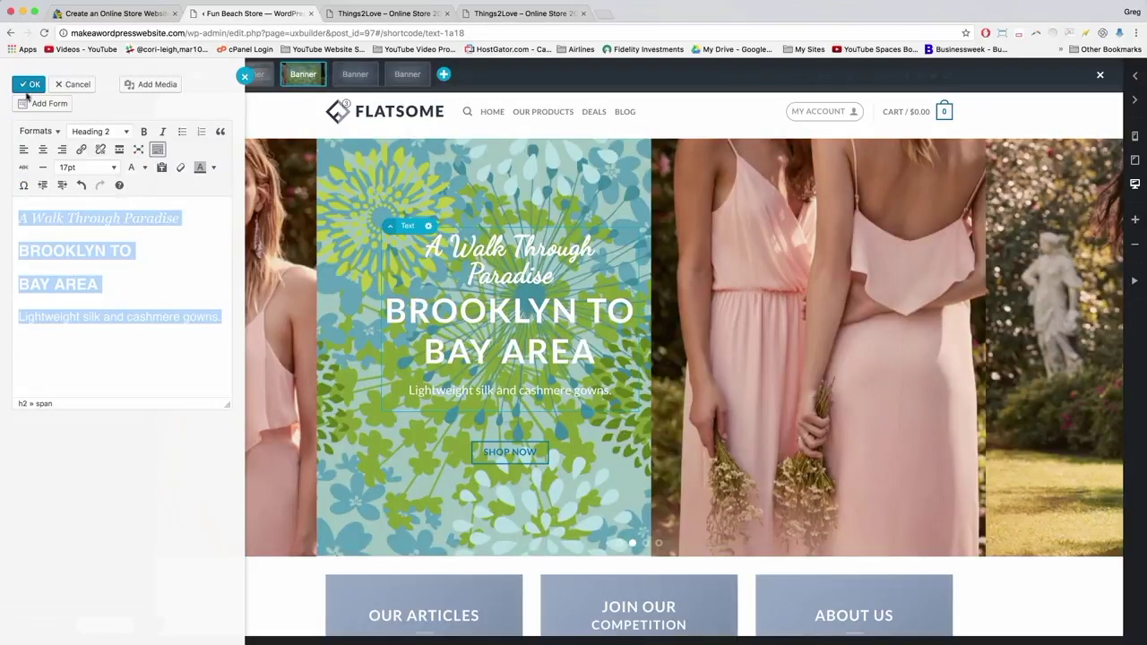
click(34, 85)
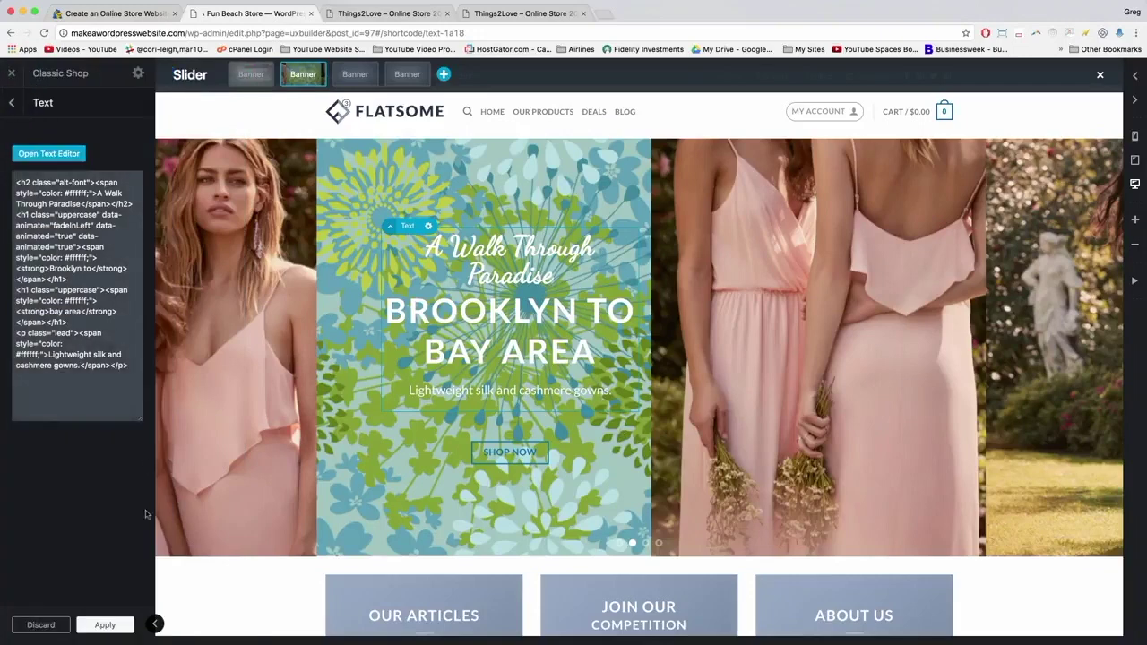
Step: Apply and save the banner text, then relabel the Shop Now button 'Browse products'
click(102, 626)
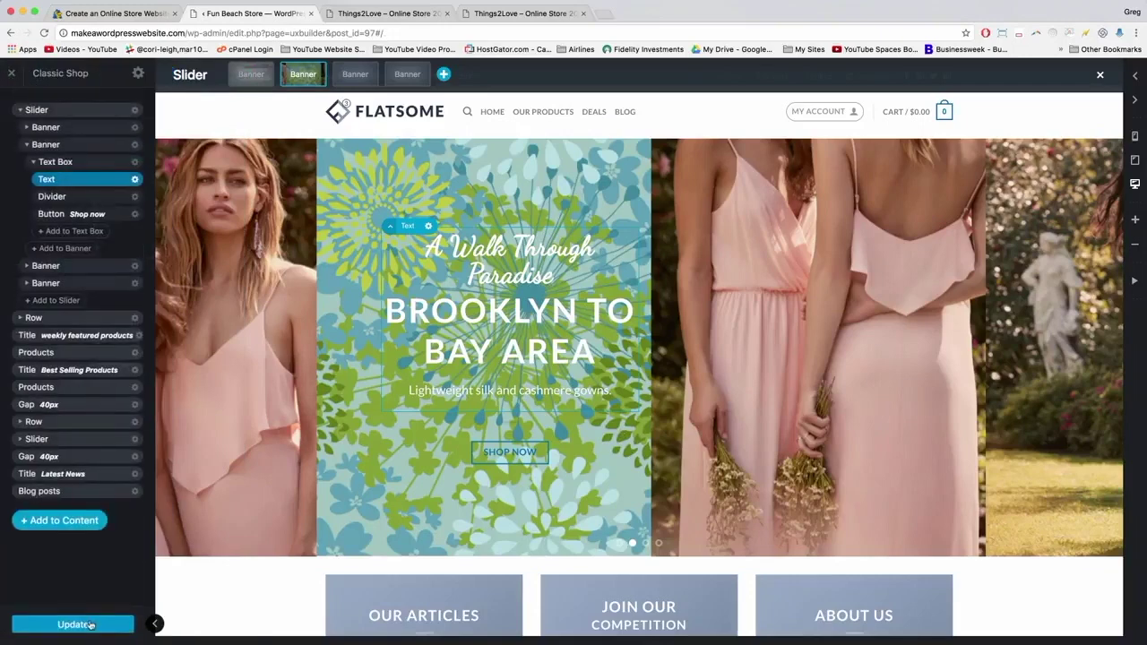
click(89, 624)
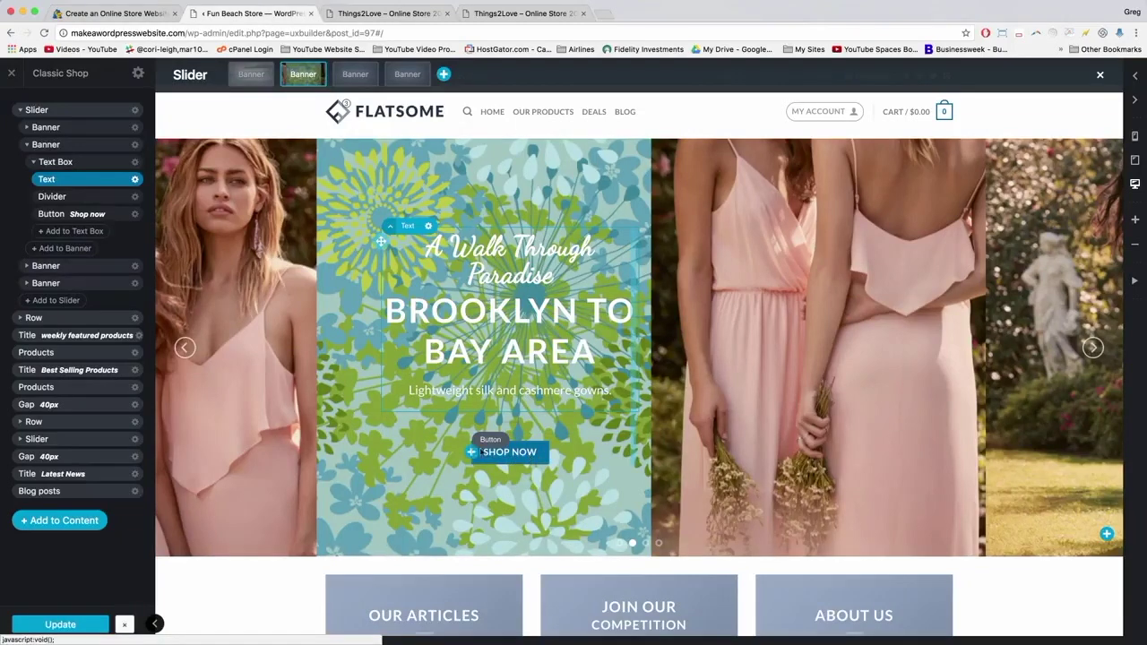
click(509, 451)
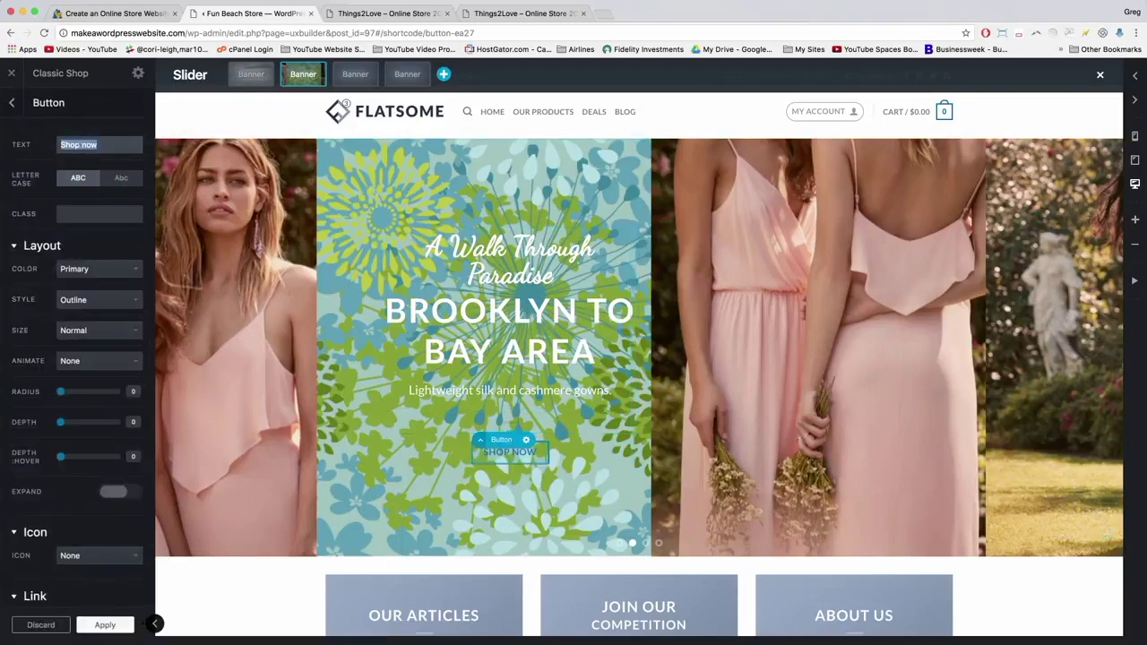
text(Browse produc)
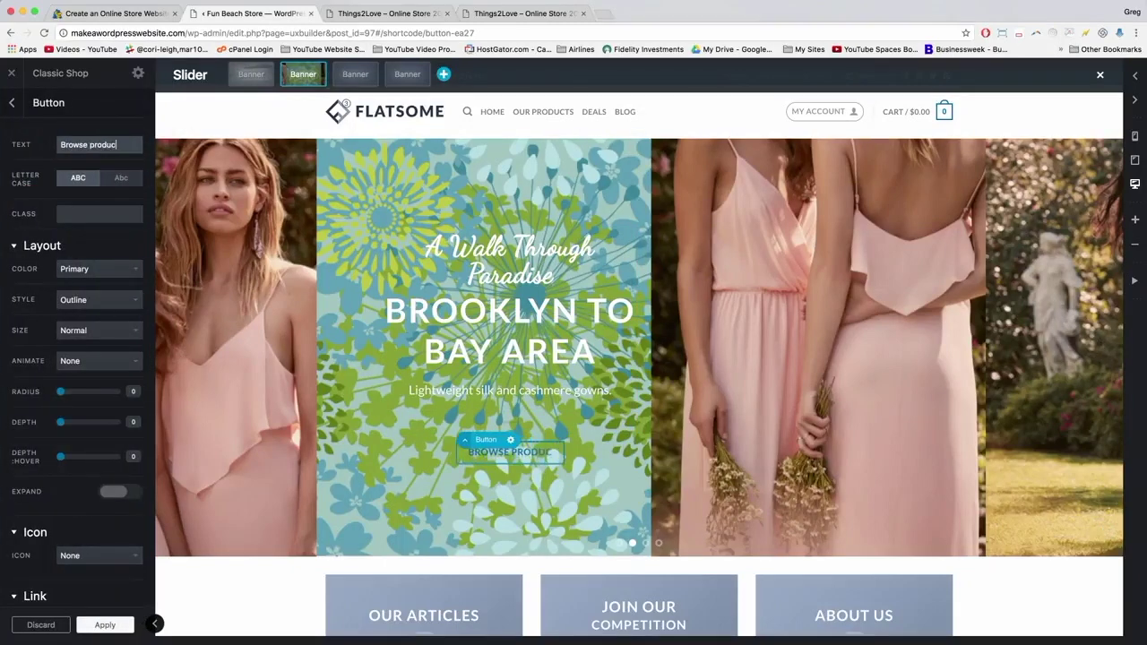
text(ts)
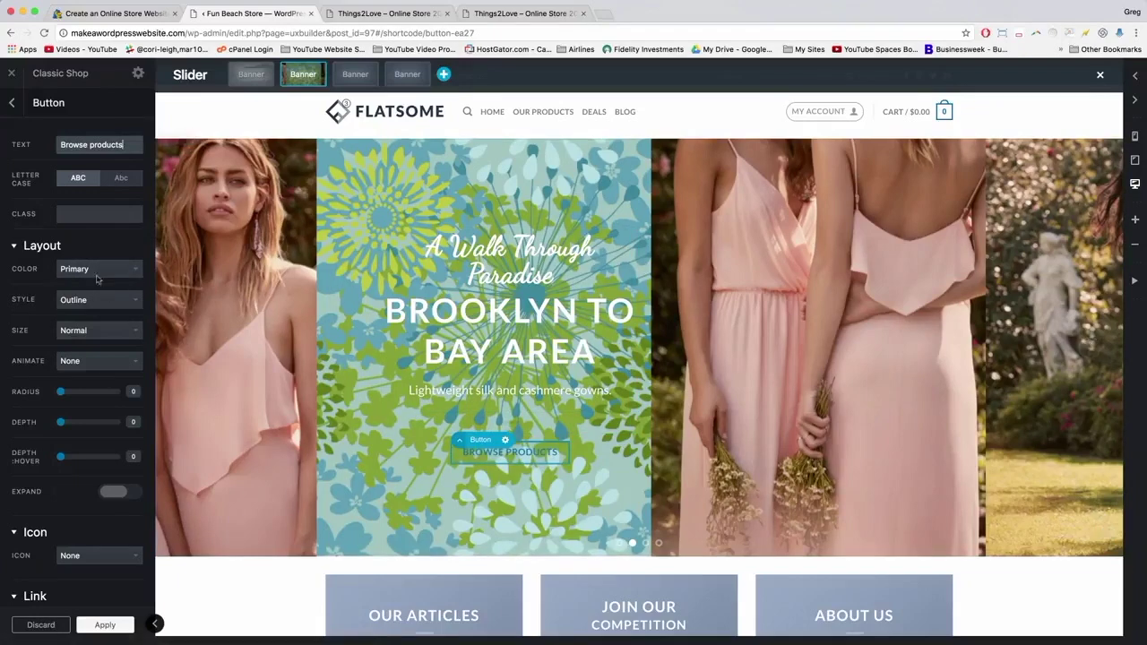
Step: Give the button the filled Default style, then apply and save the page
click(130, 301)
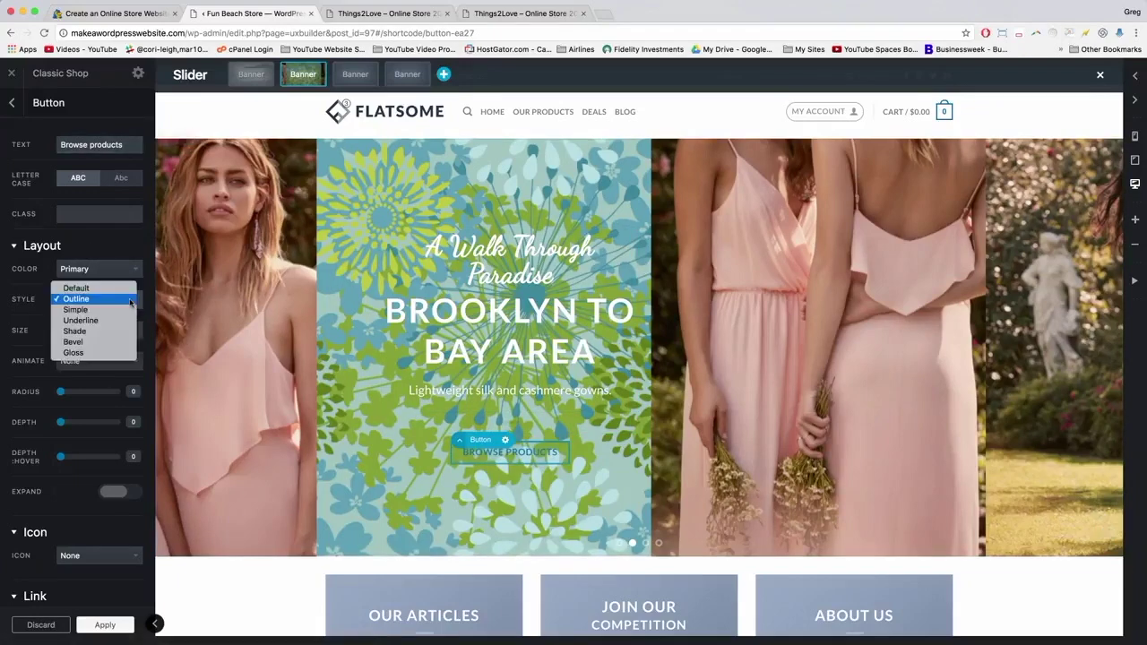
click(80, 288)
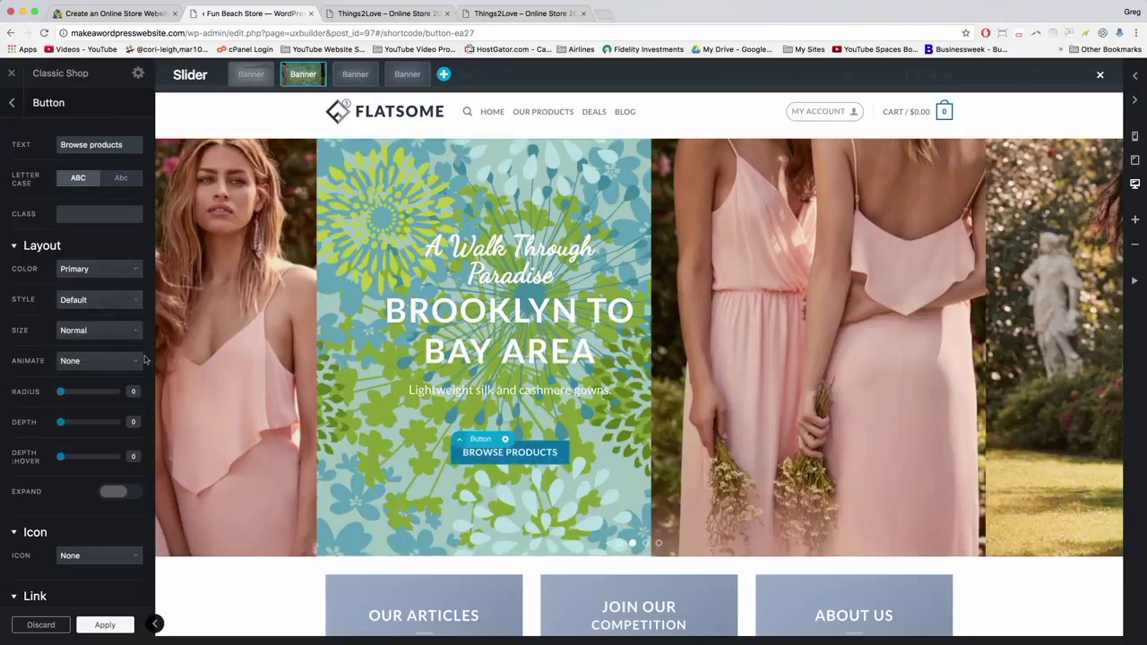
scroll(144, 359, down, 3)
click(105, 625)
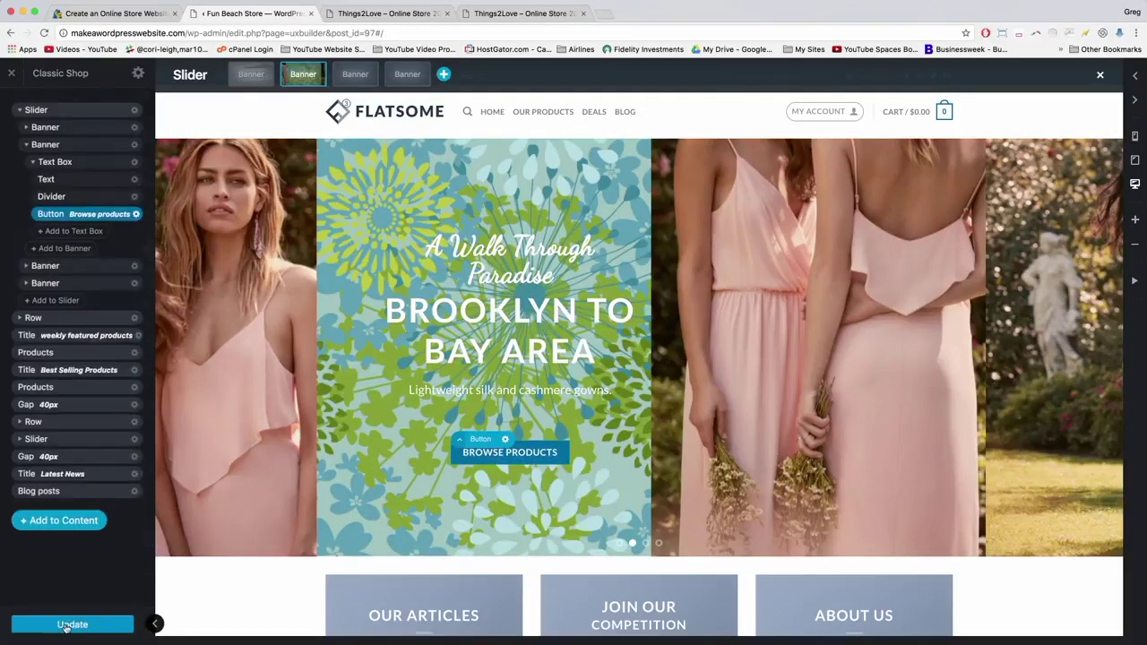
click(64, 625)
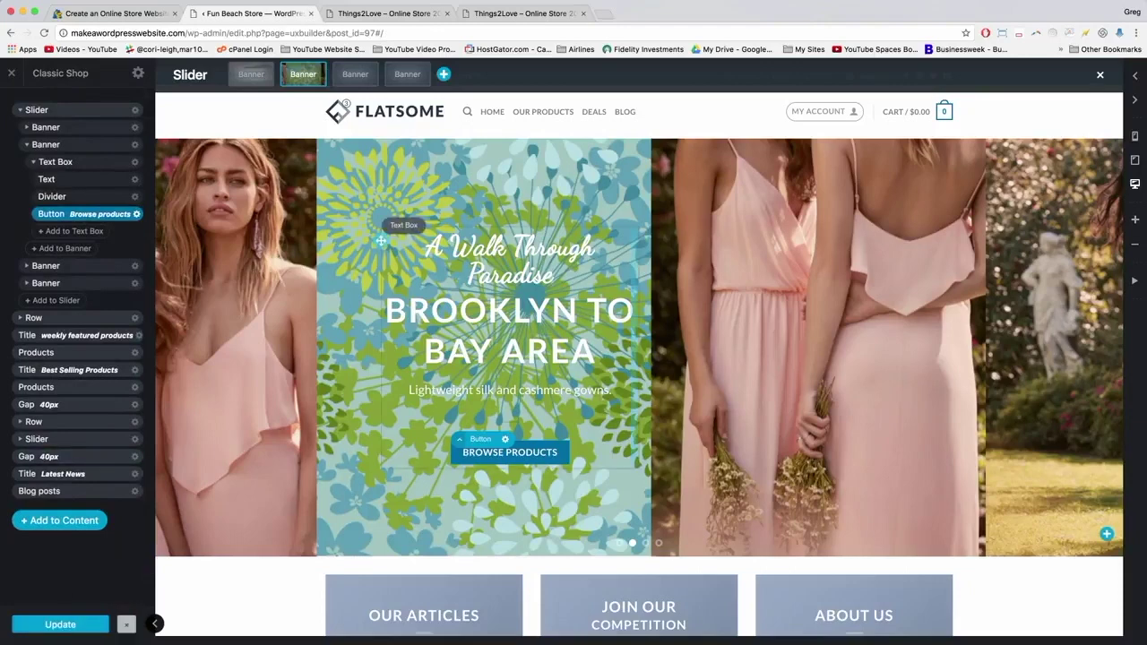
Step: Change the third banner's height from 600px to 700px
click(691, 356)
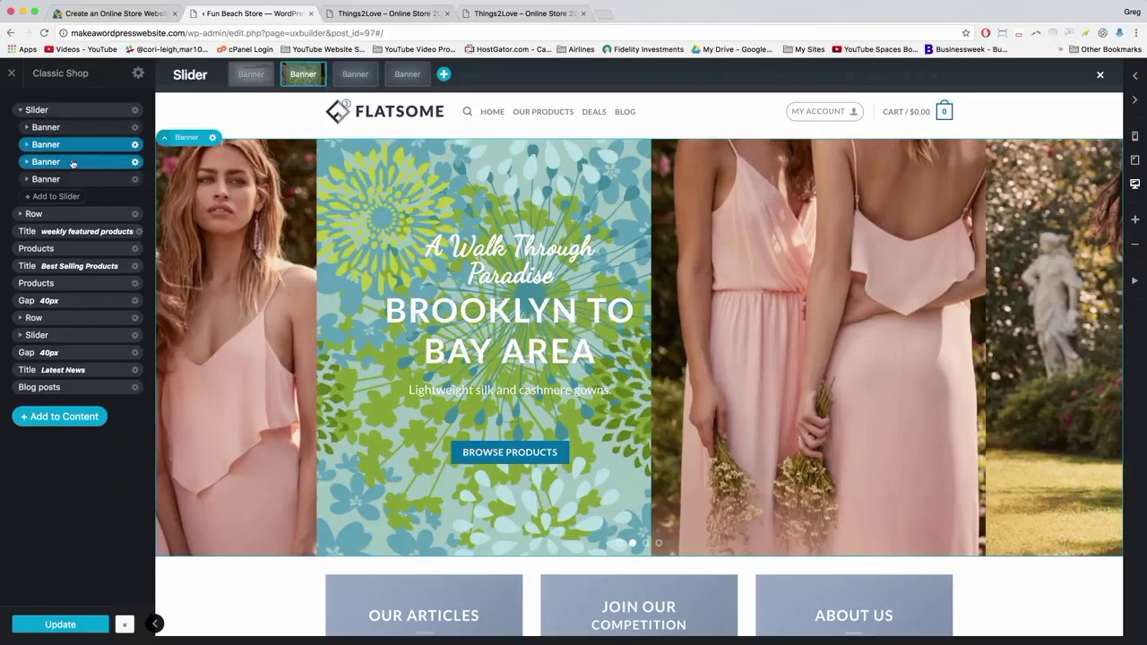
click(72, 163)
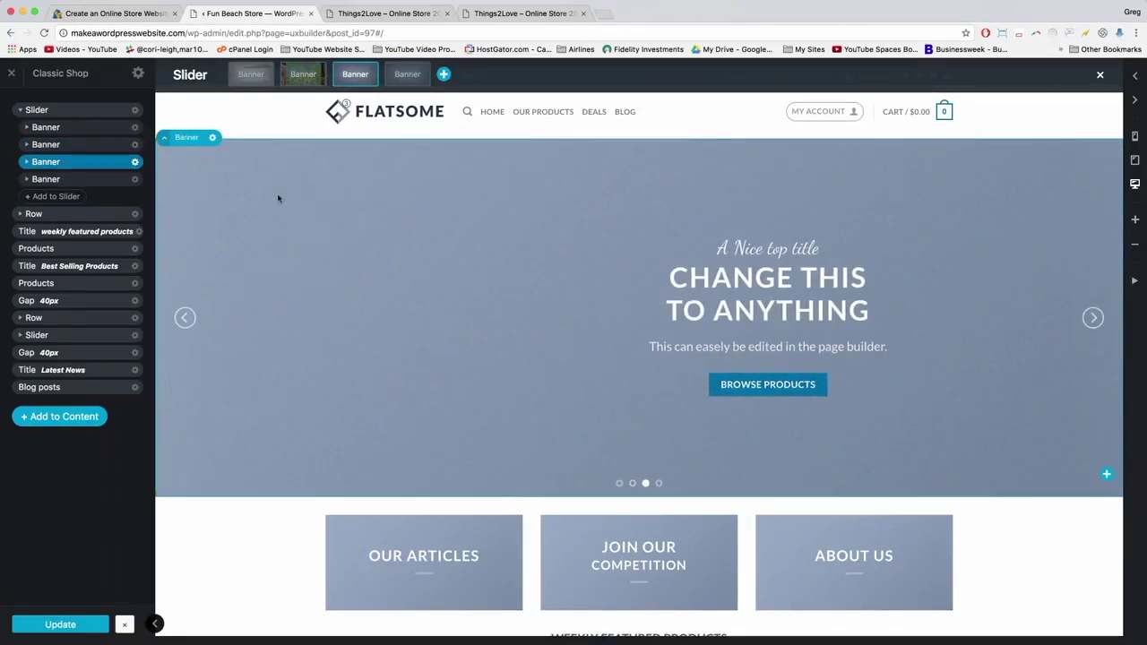
click(297, 239)
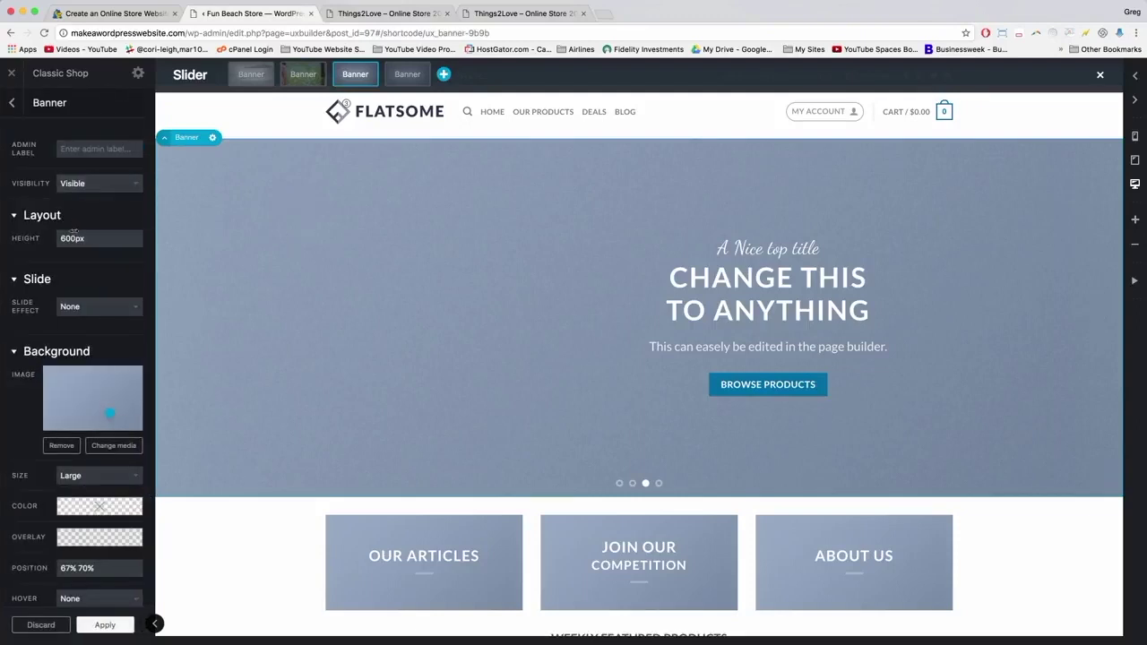
click(64, 239)
key(BackSpace)
text(7)
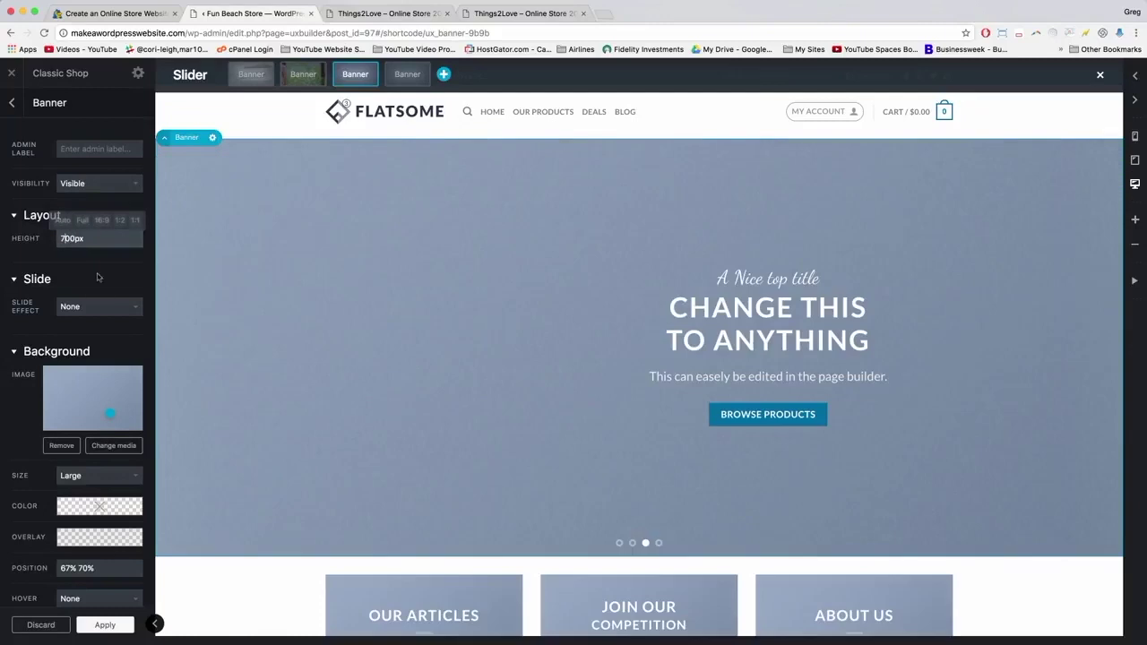
scroll(109, 386, down, 3)
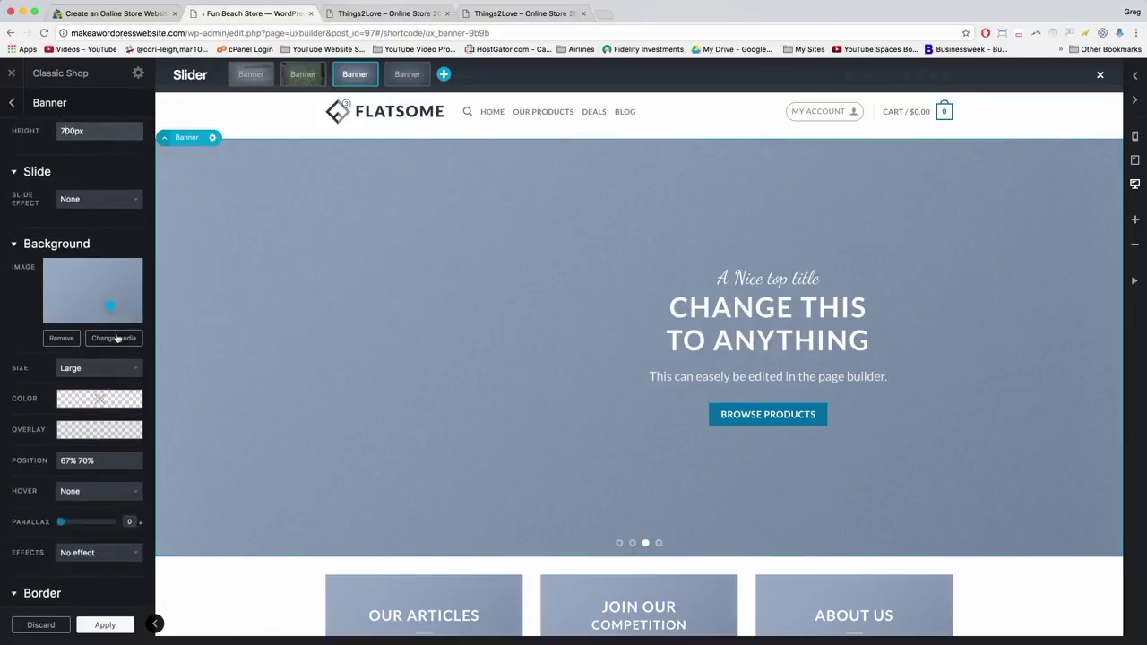
Step: Upload slider-image-3.jpg and use it as the third banner's background image
click(115, 337)
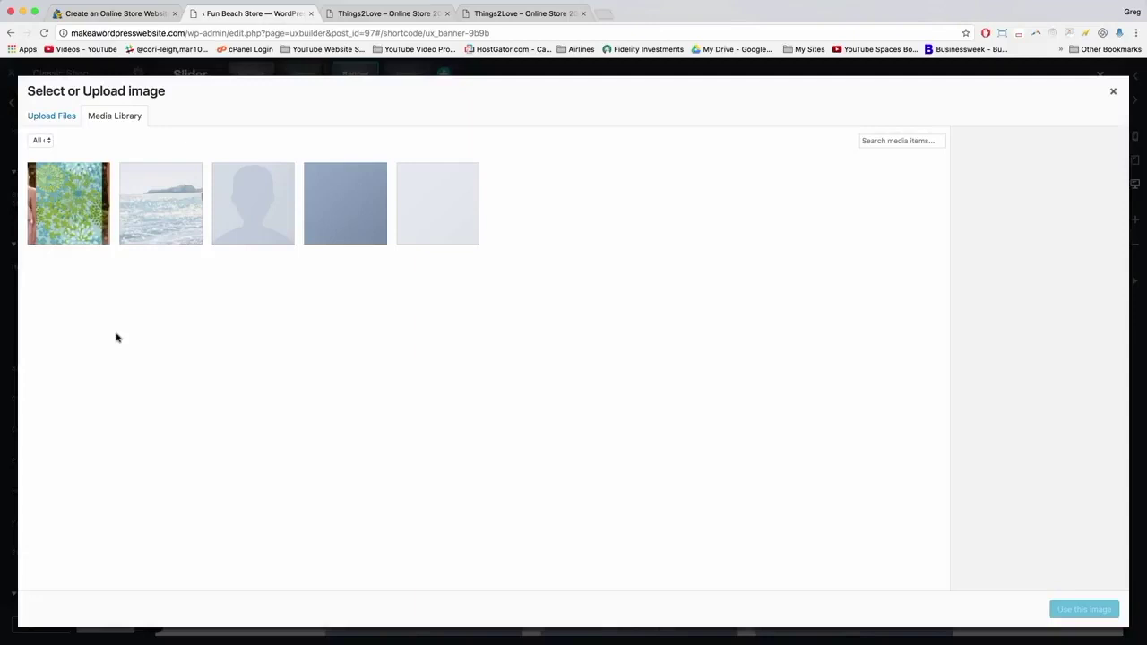
click(53, 118)
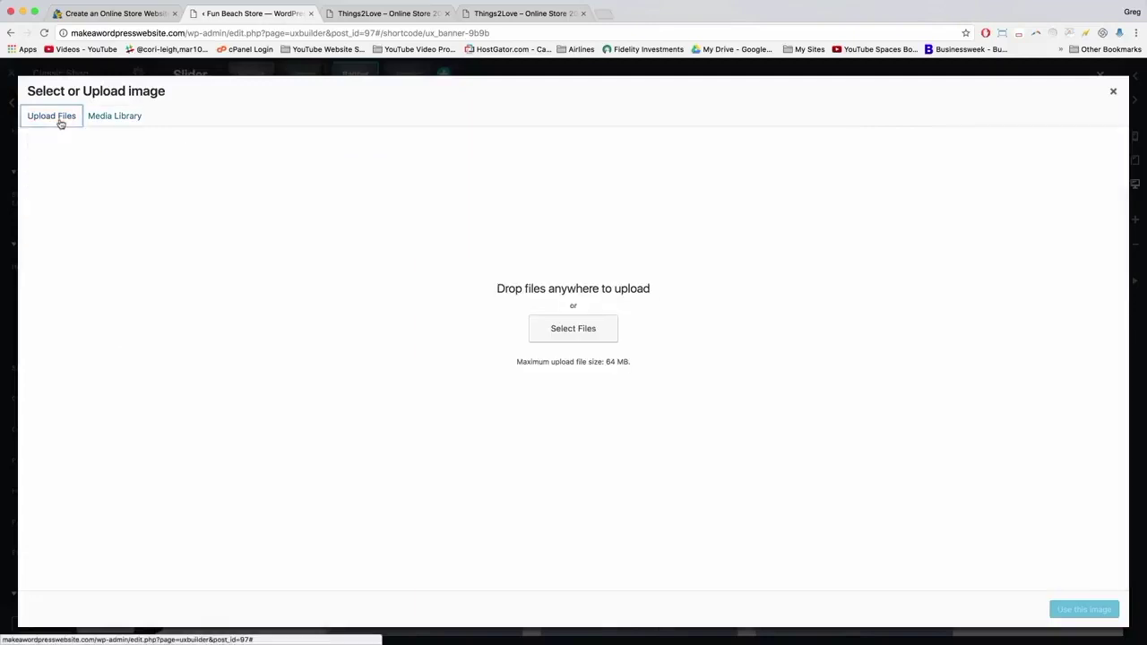
click(578, 331)
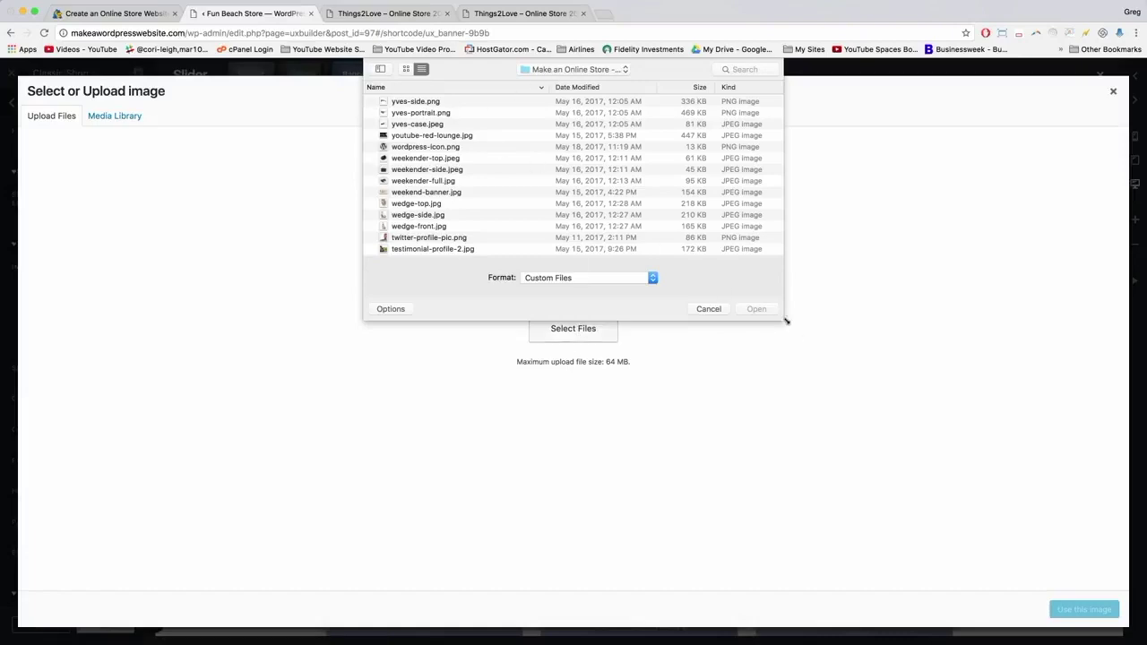
drag(779, 317, 1002, 588)
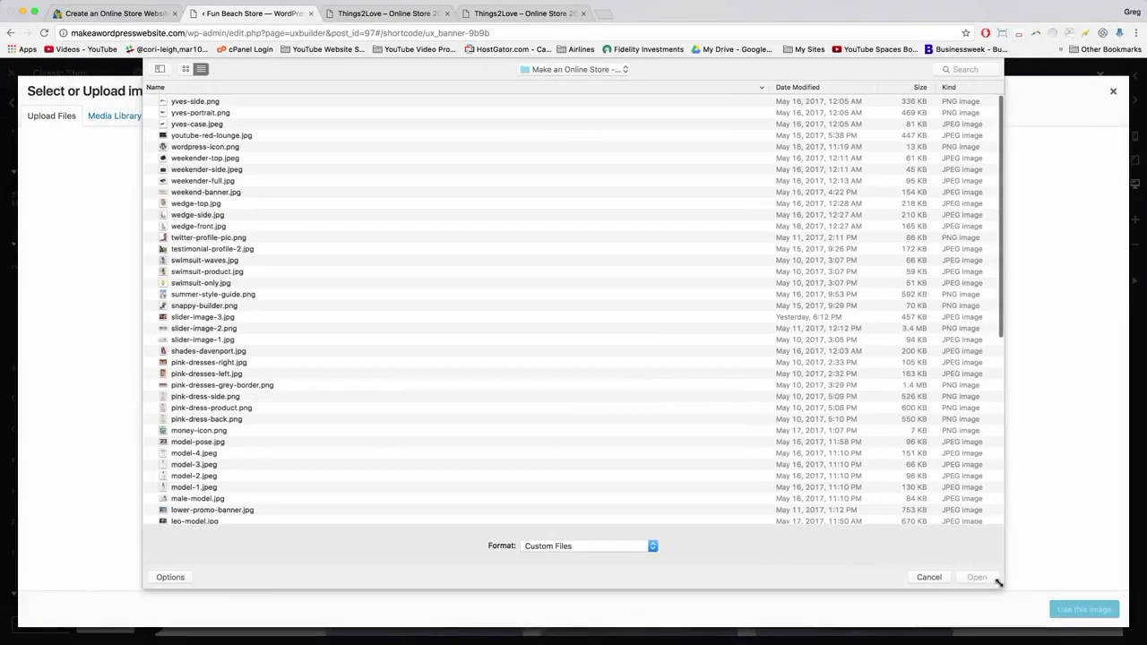
double_click(182, 318)
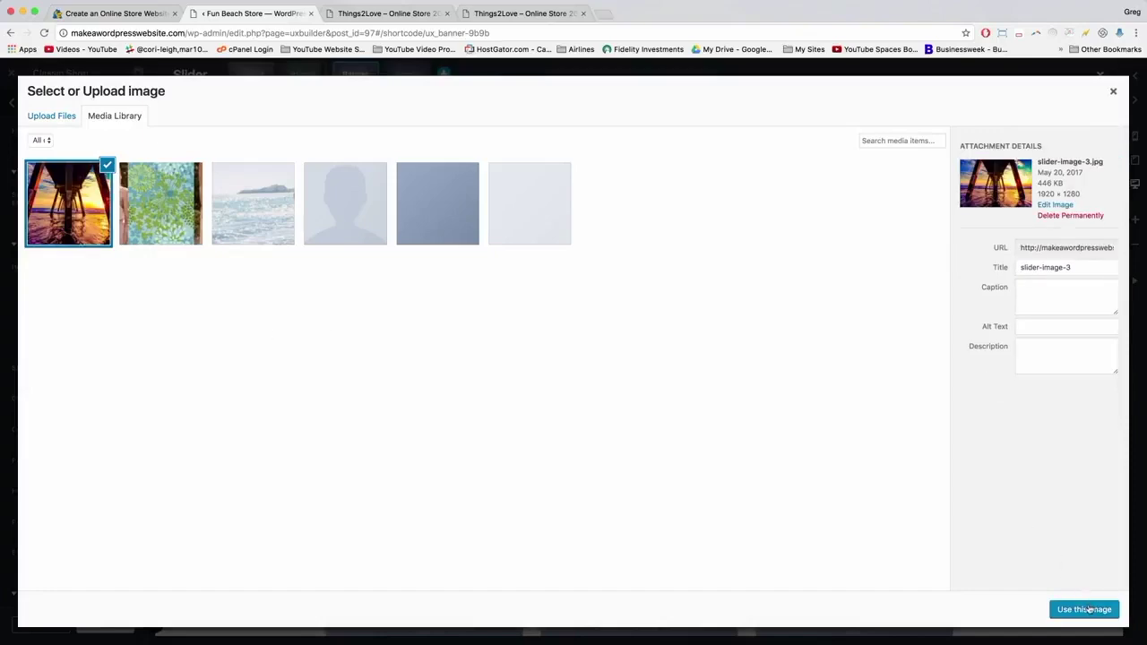
click(1084, 609)
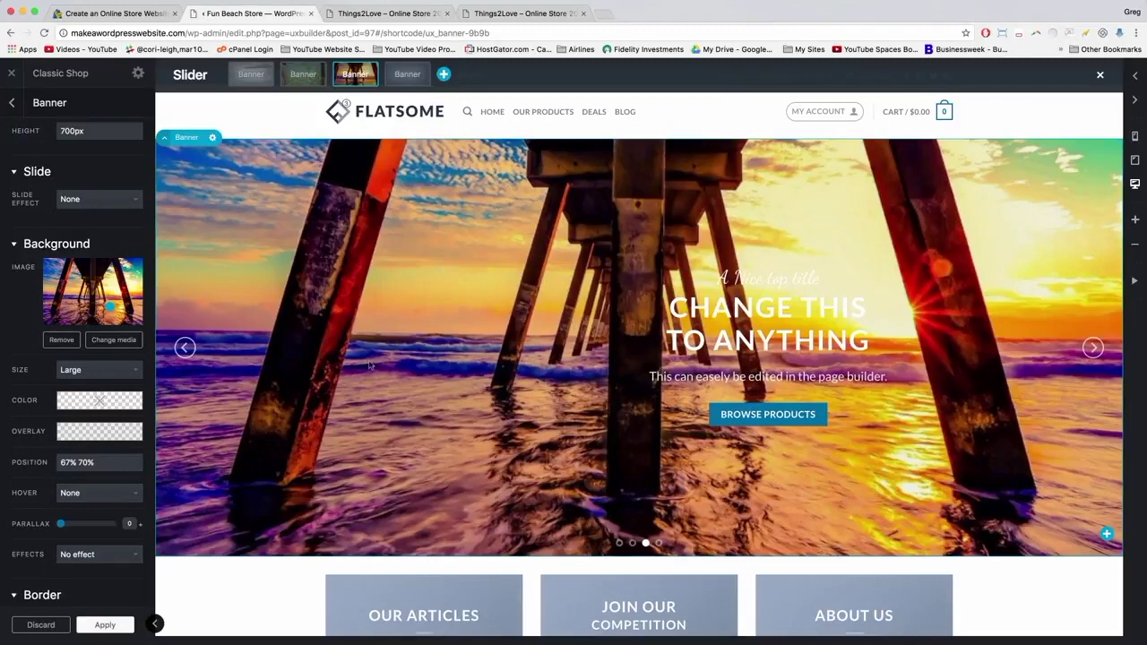
Step: Open the Pixabay photo page in a new tab, then close that tab again
click(611, 17)
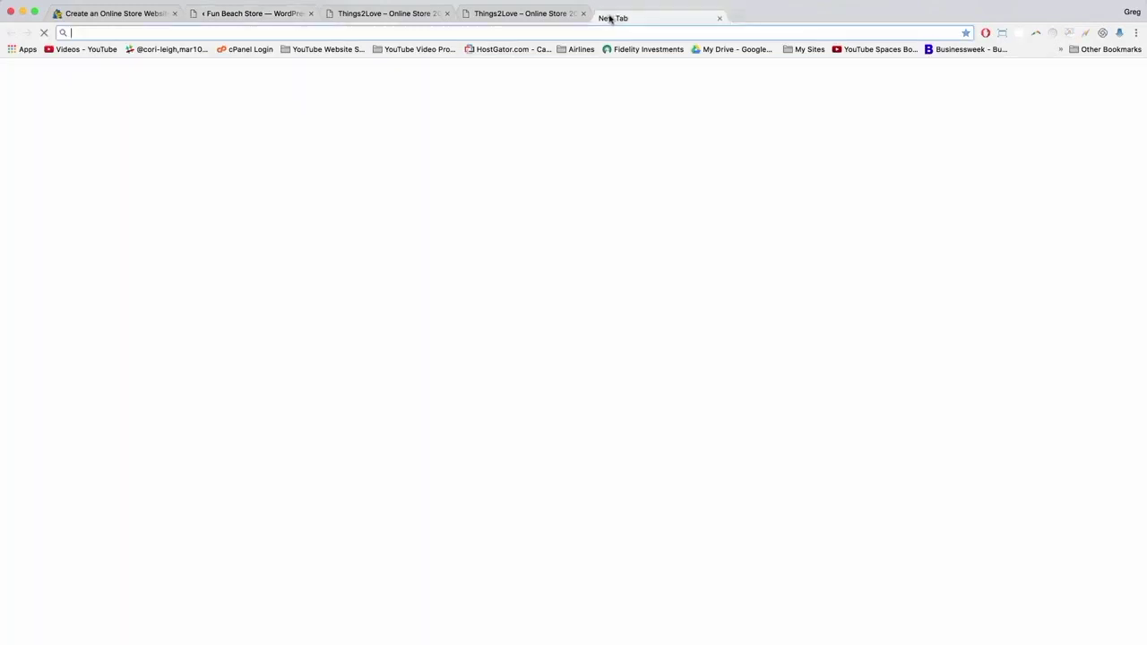
text(pixab)
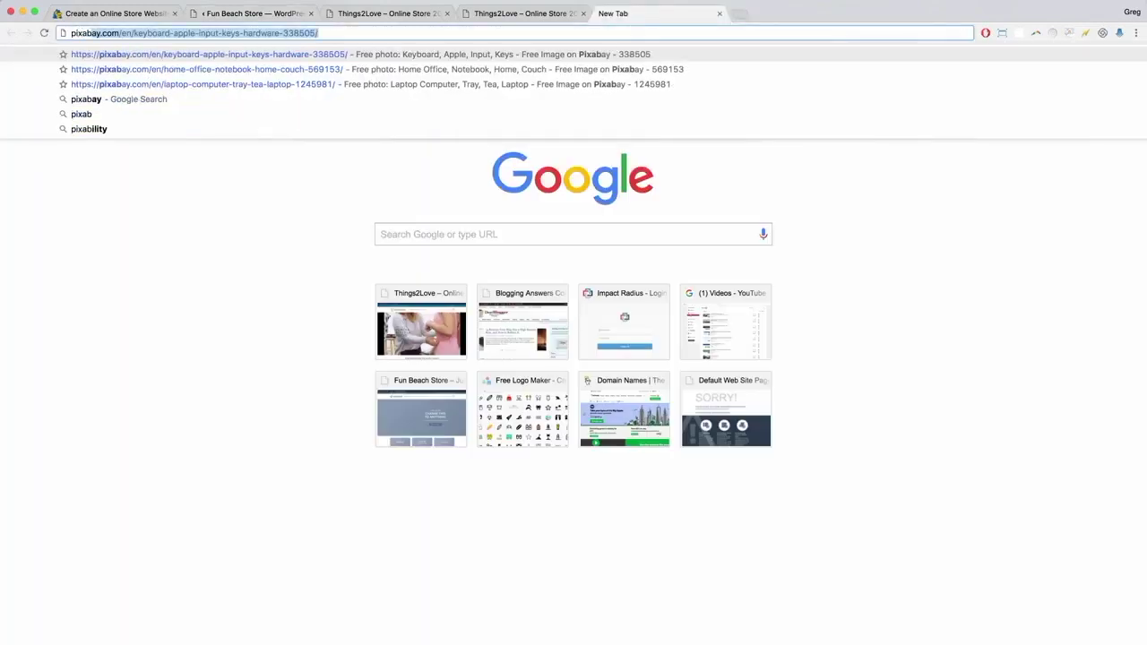
click(293, 32)
key(Return)
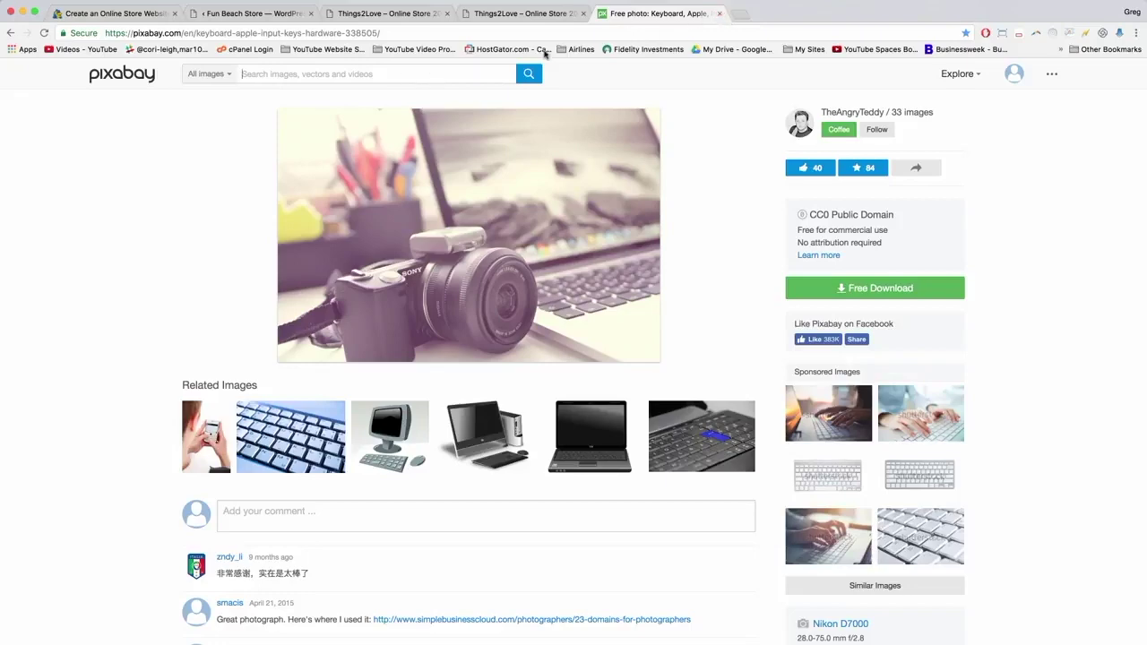
click(718, 13)
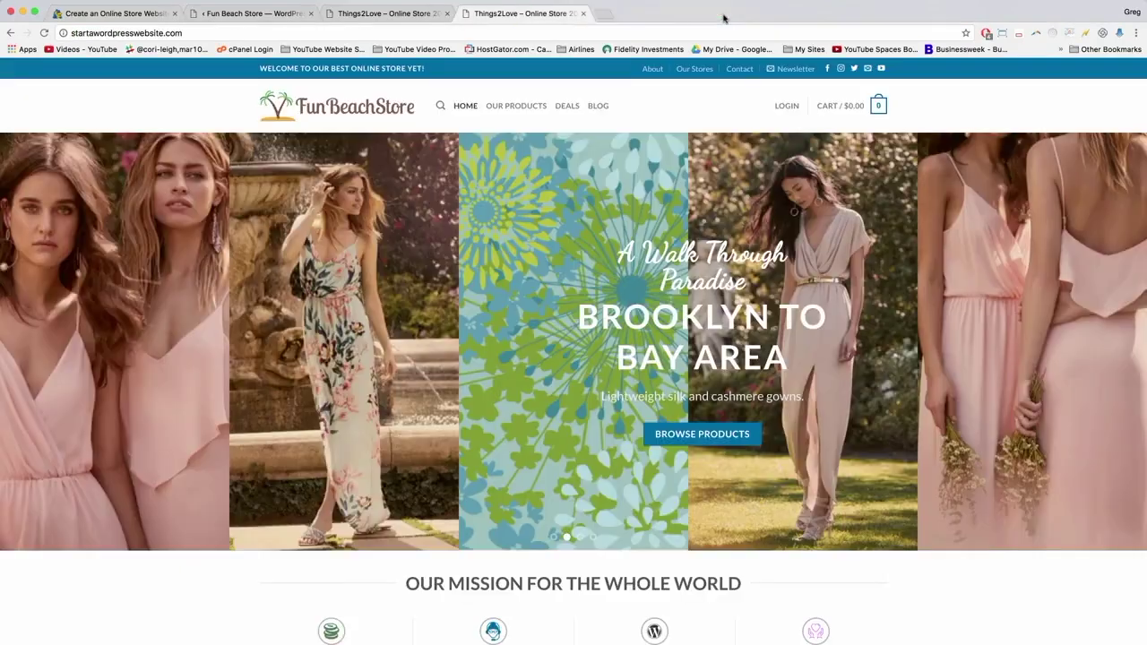
Step: Set the third banner's background image size to Original
click(212, 14)
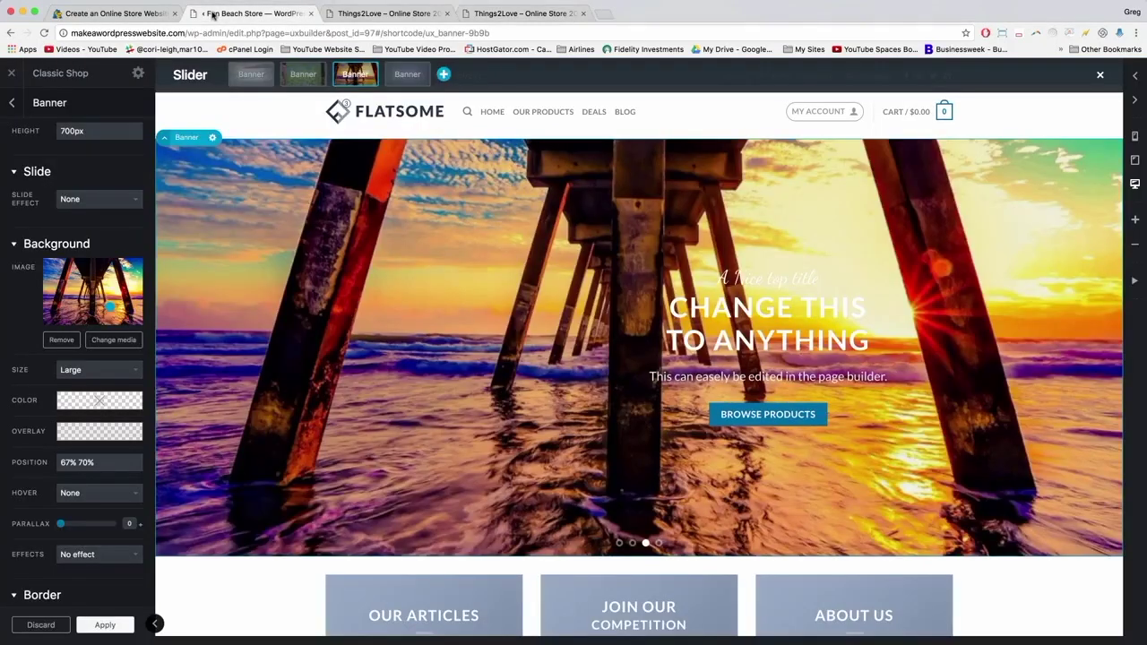
click(98, 369)
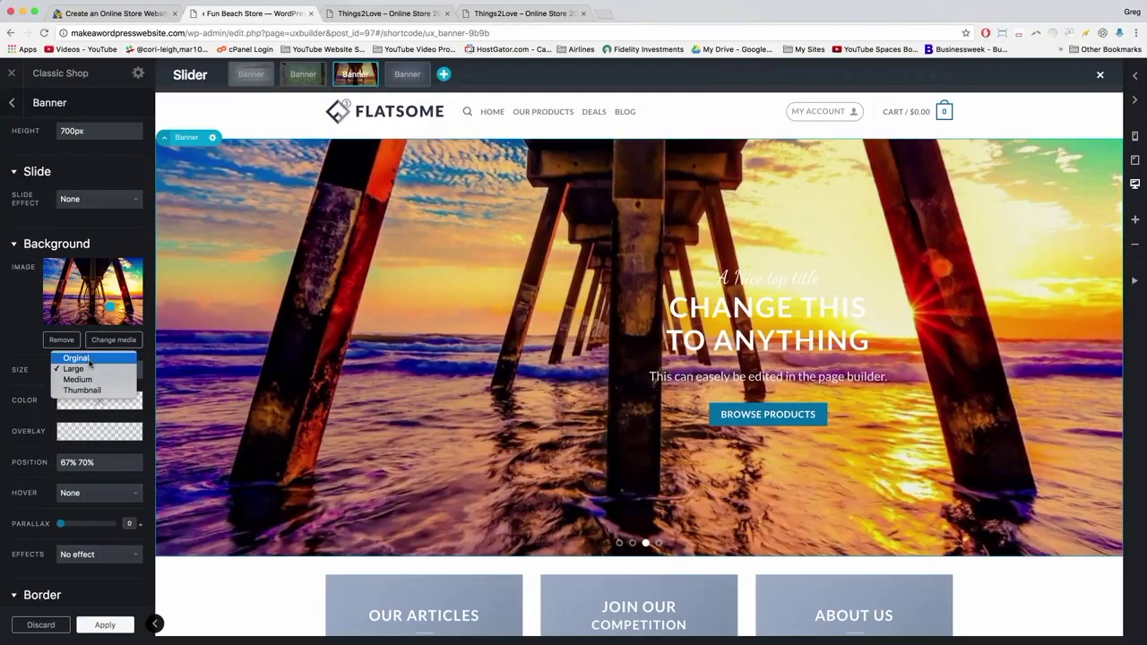
click(89, 361)
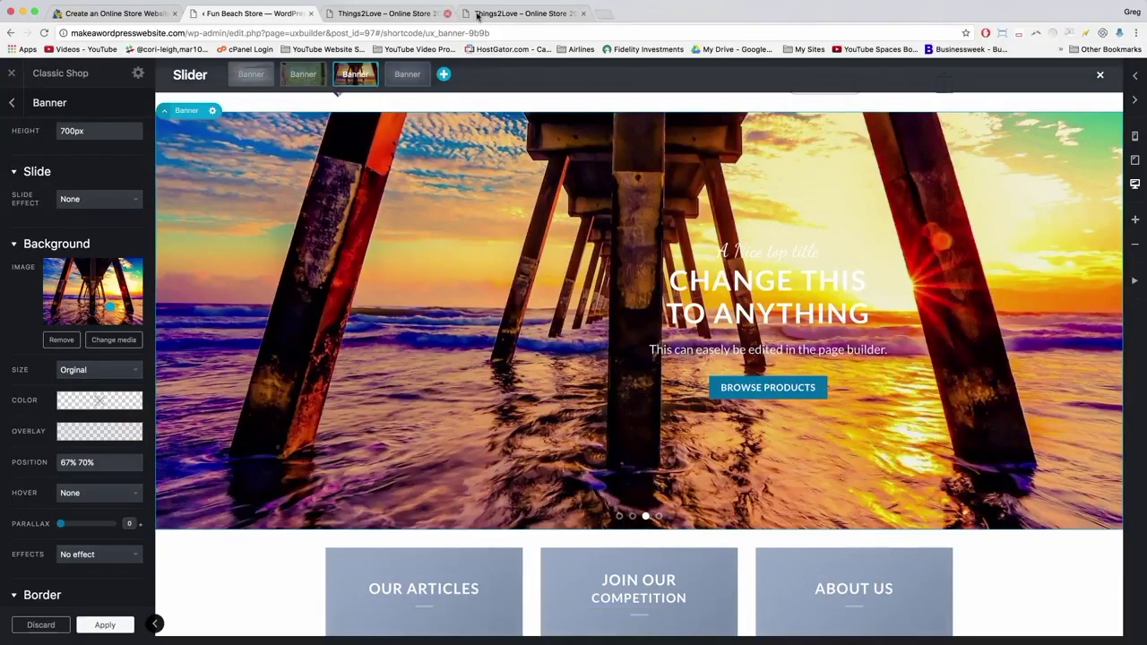
Step: Compare the builder's banner with the live store homepage slider
click(522, 14)
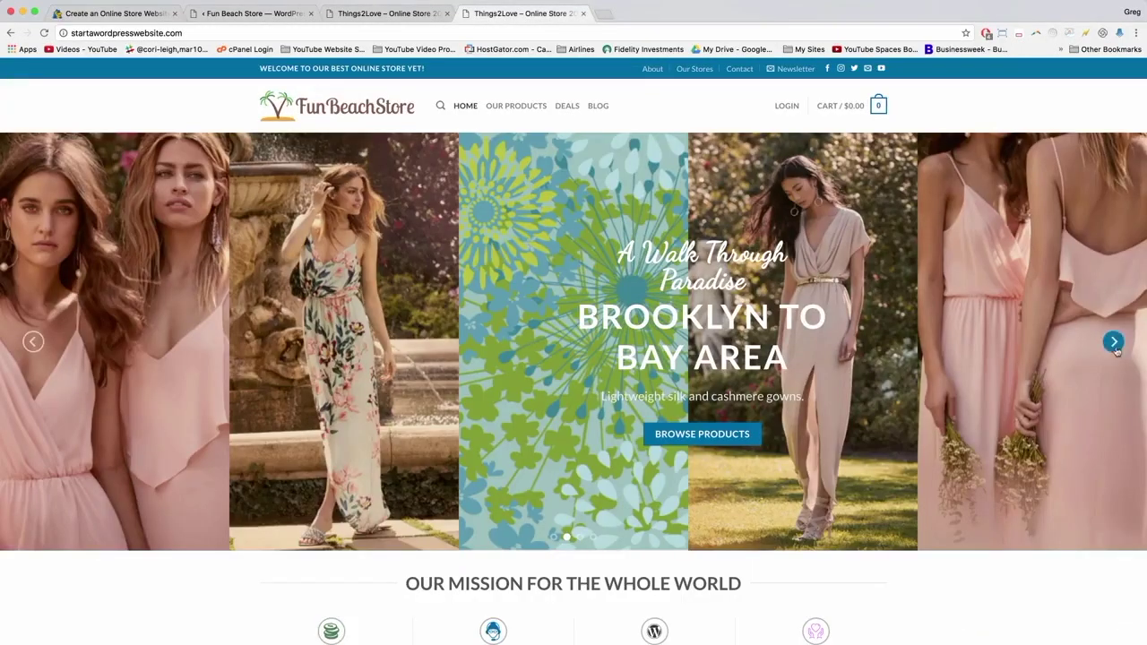
click(1112, 341)
click(257, 14)
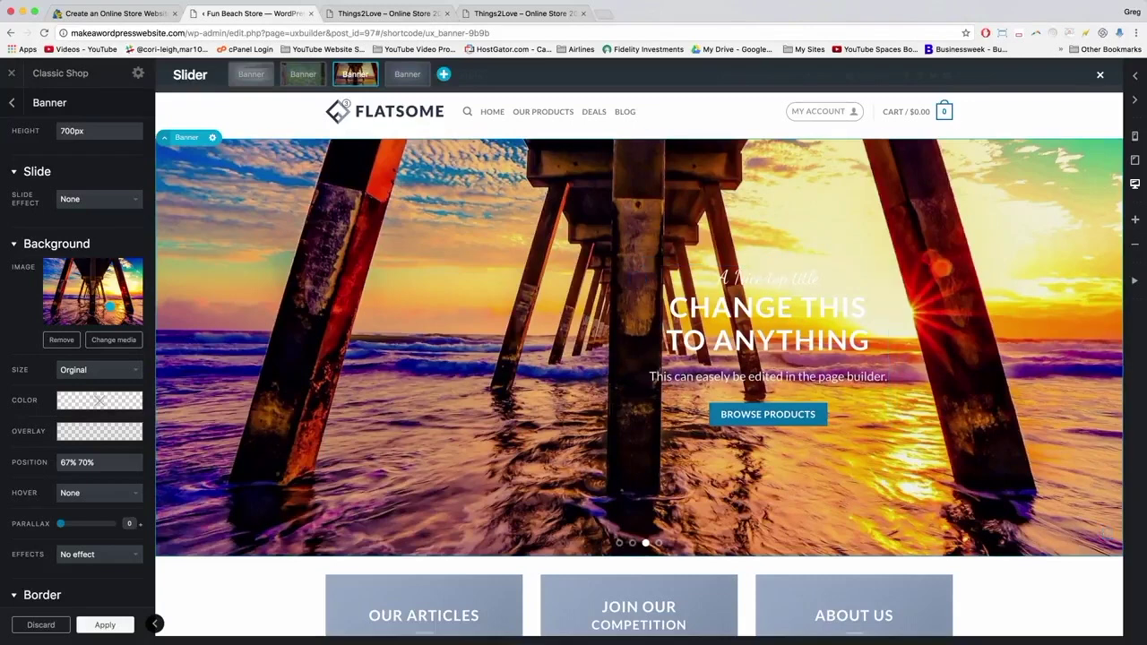
click(544, 15)
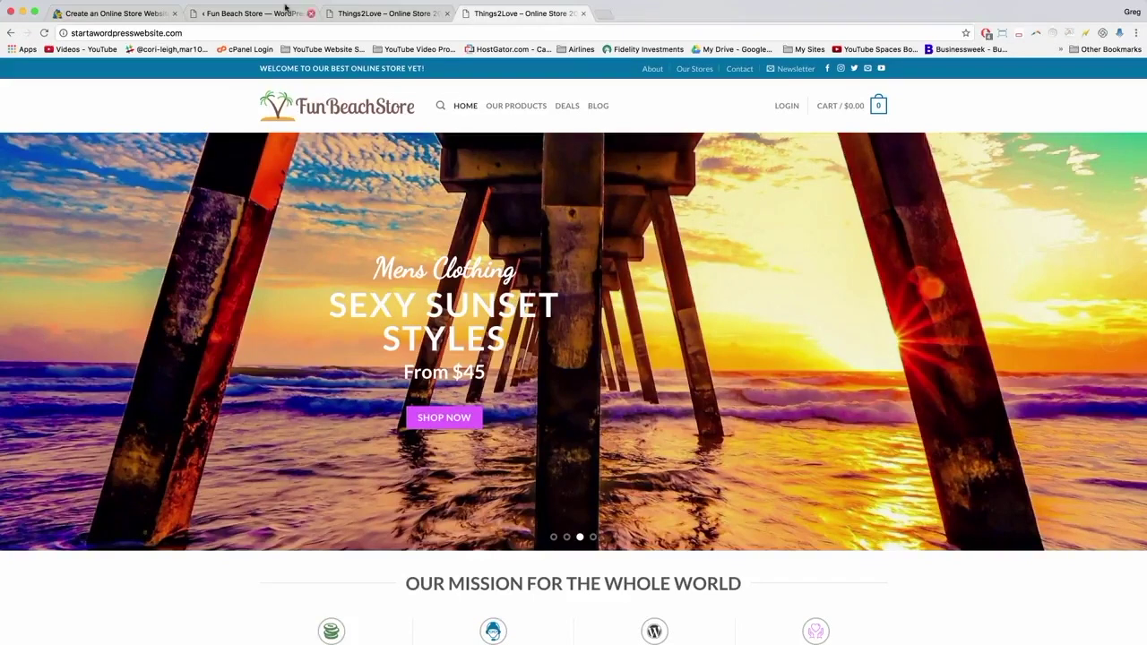
click(260, 13)
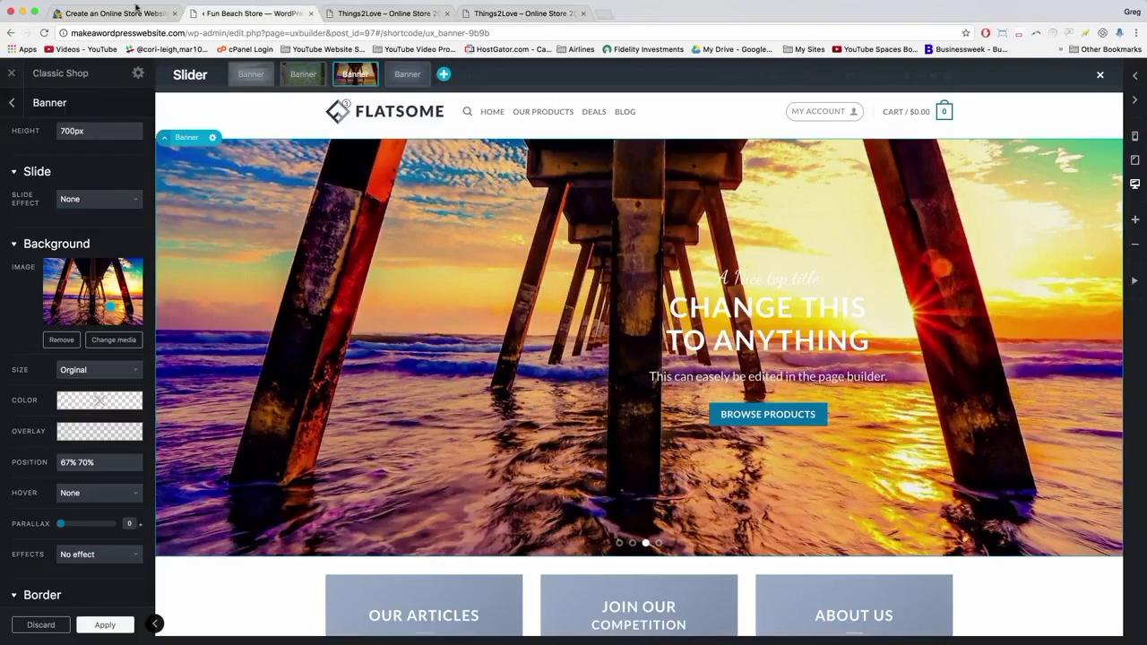
Step: Apply the third banner's edits and return to the layer list
click(681, 304)
click(105, 625)
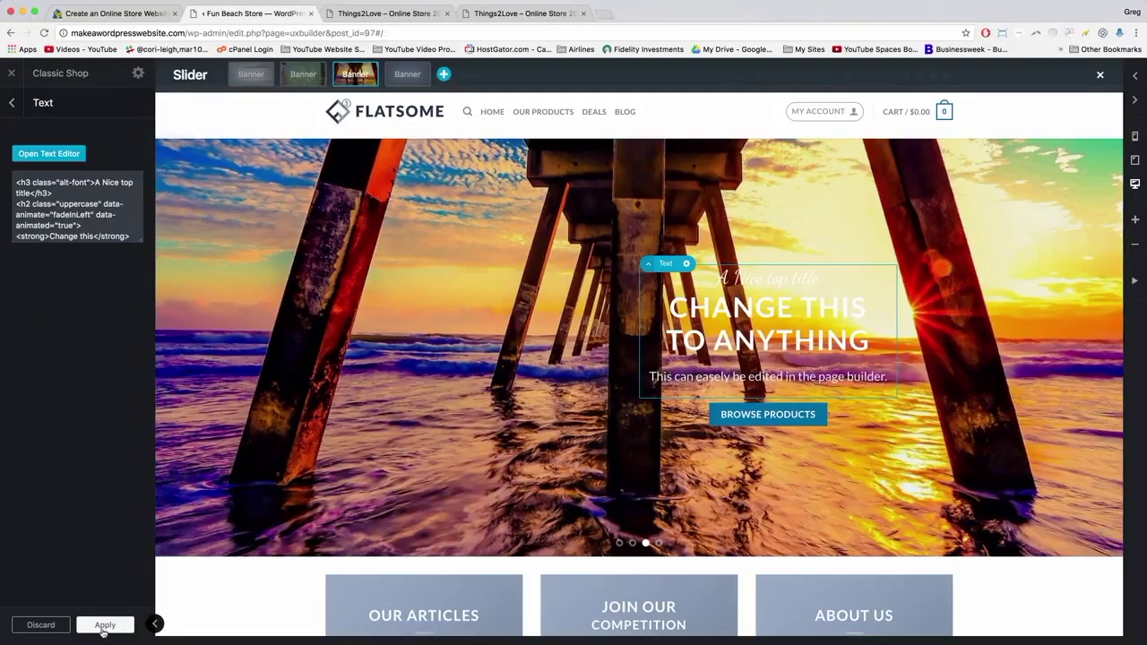
click(72, 624)
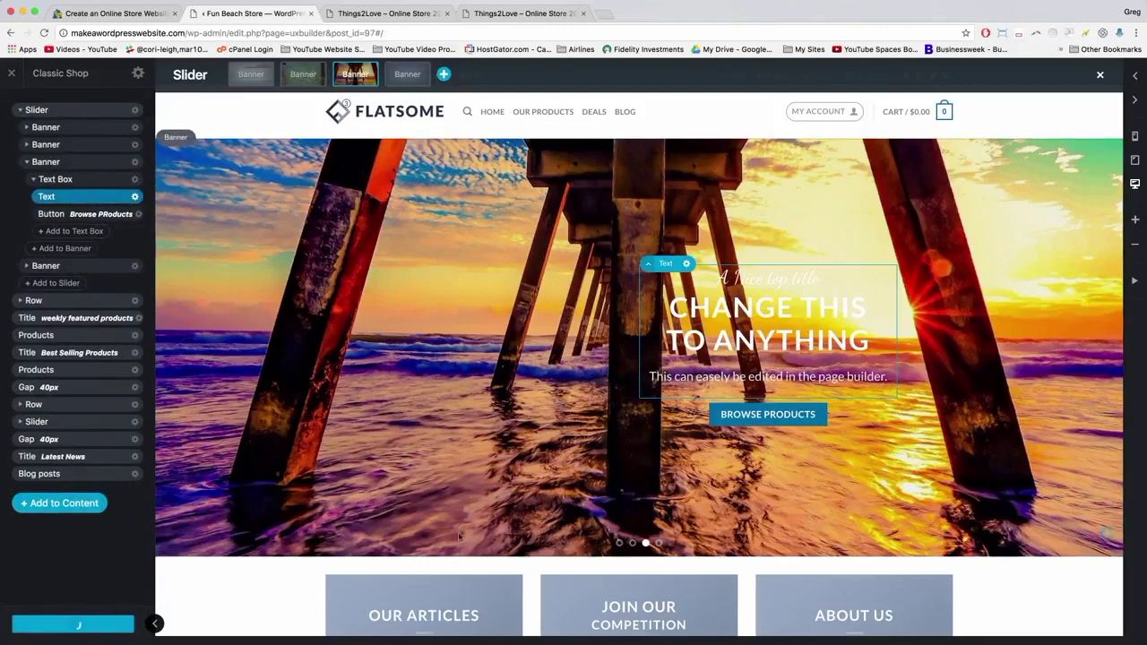
click(522, 15)
Step: Go to makeawordpresswebsite.com's dashboard and open slider-image-3.jpg in the Media Library
click(511, 36)
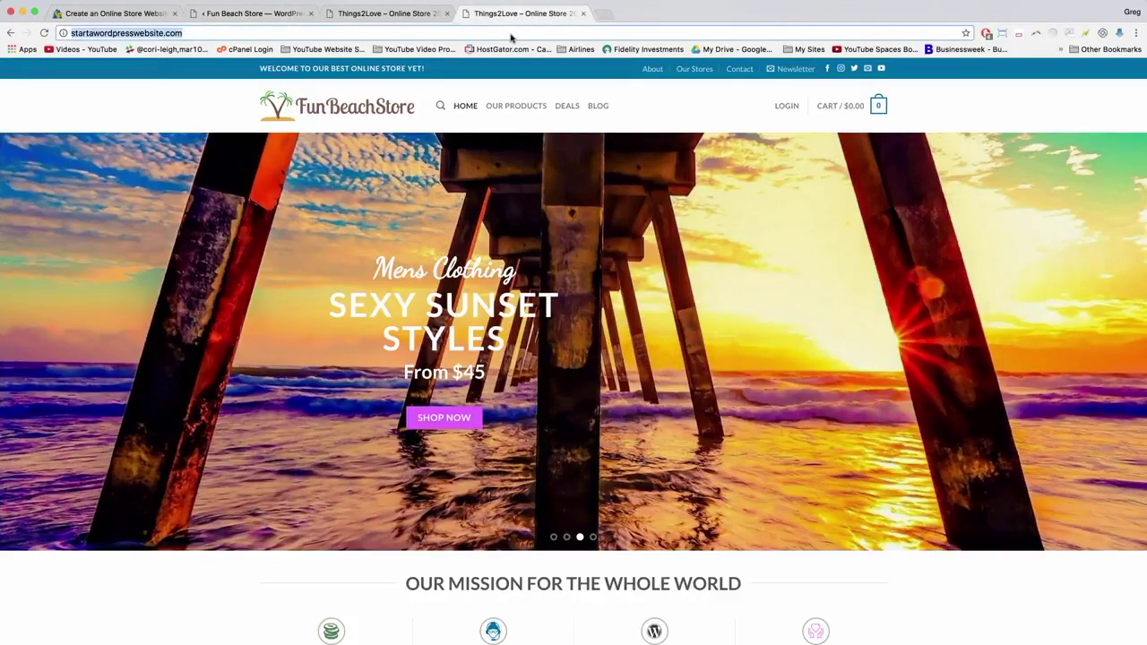
text(makeawordpresswebsite.com)
key(Return)
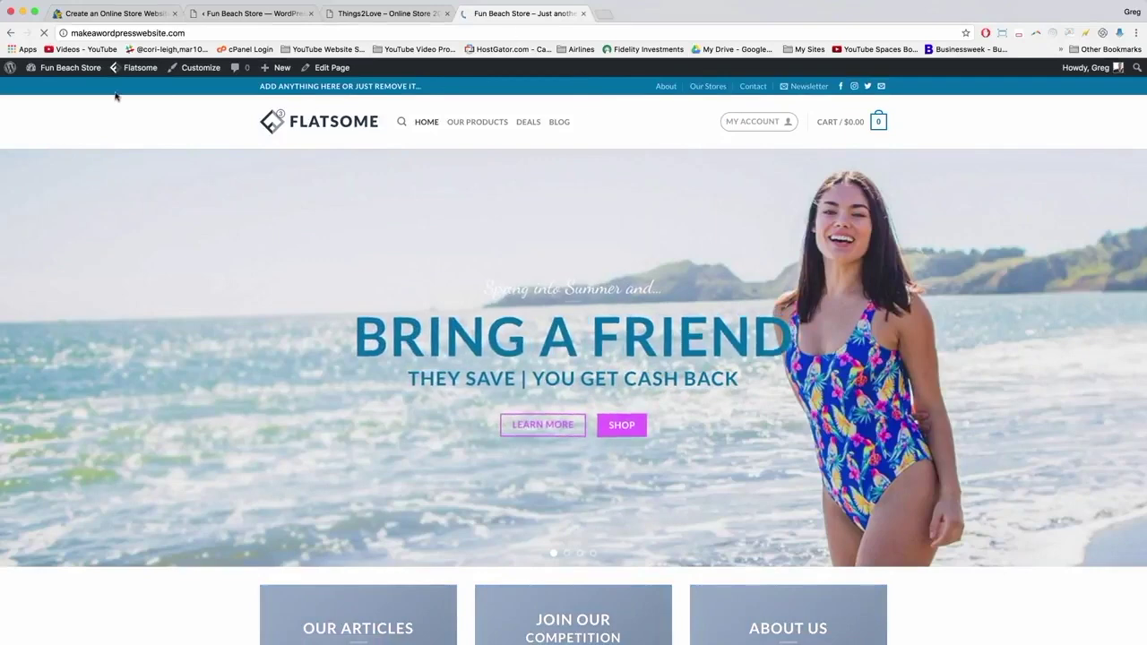
mouse_move(76, 69)
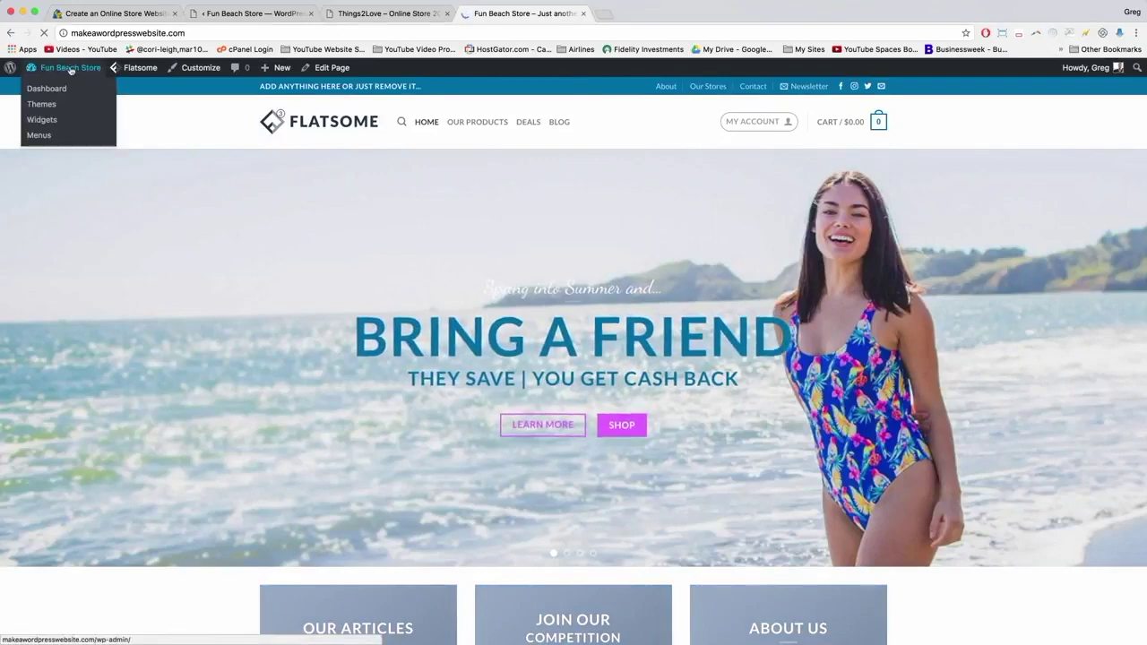
click(71, 69)
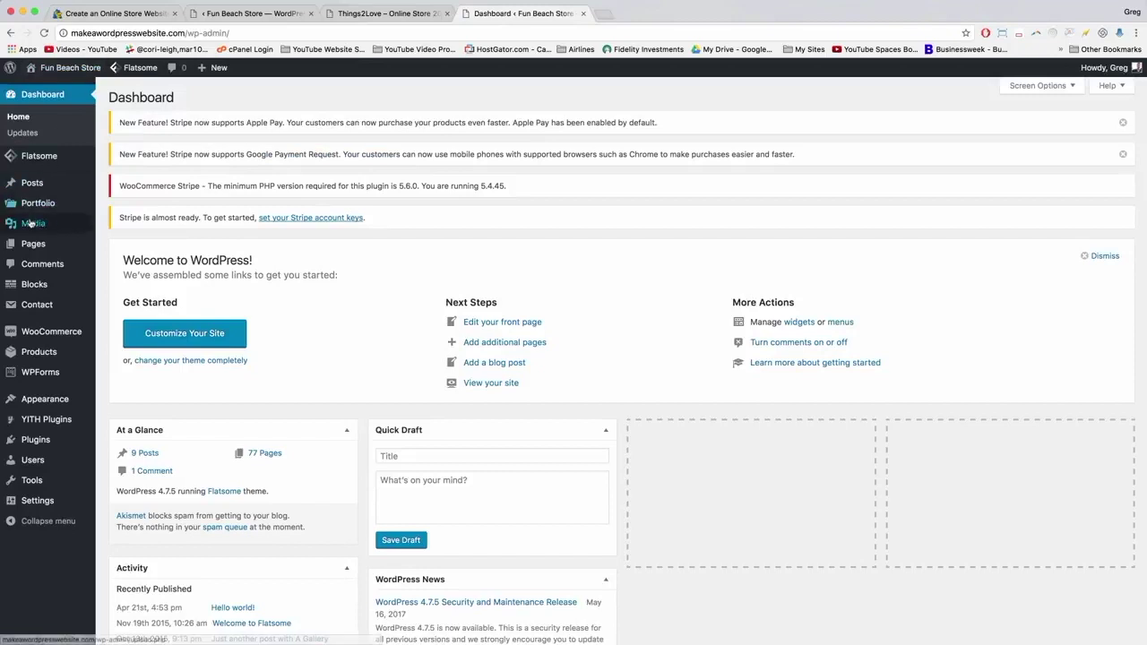
click(31, 224)
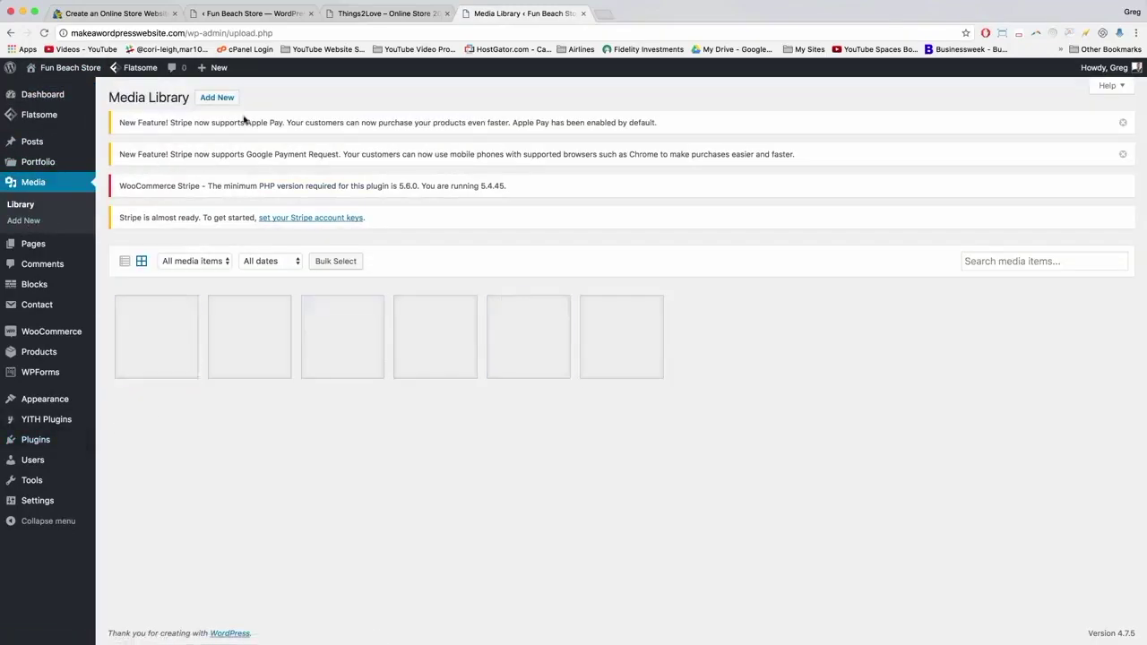
click(138, 337)
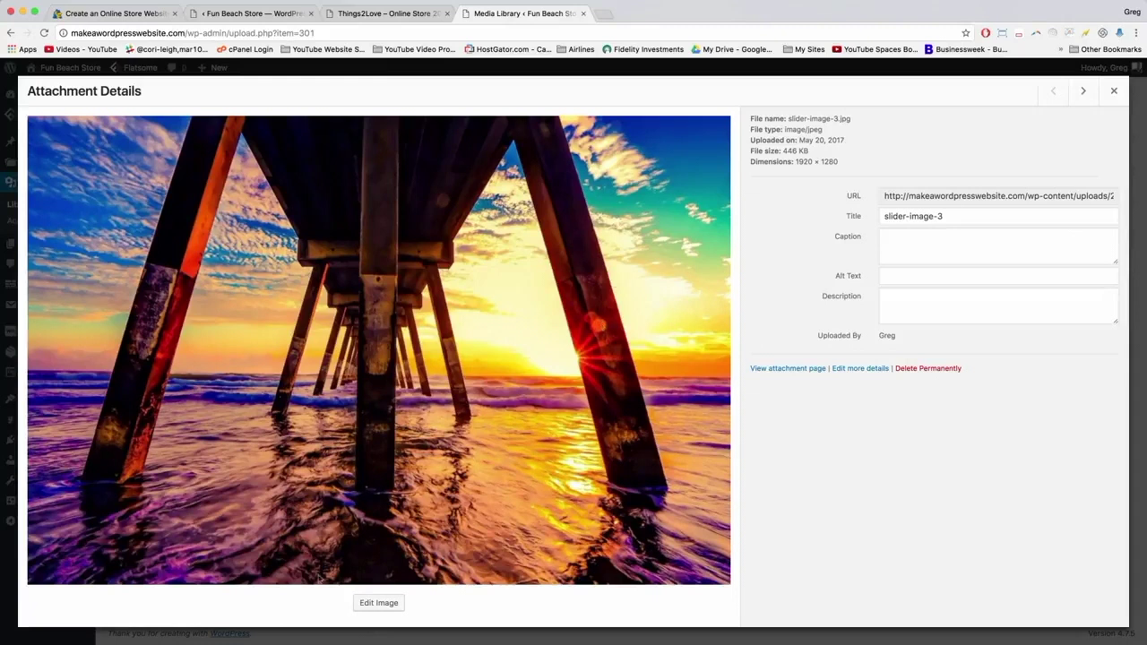
Step: Flip the slider-image-3 pier photo horizontally, save it, and close the attachment details
click(377, 604)
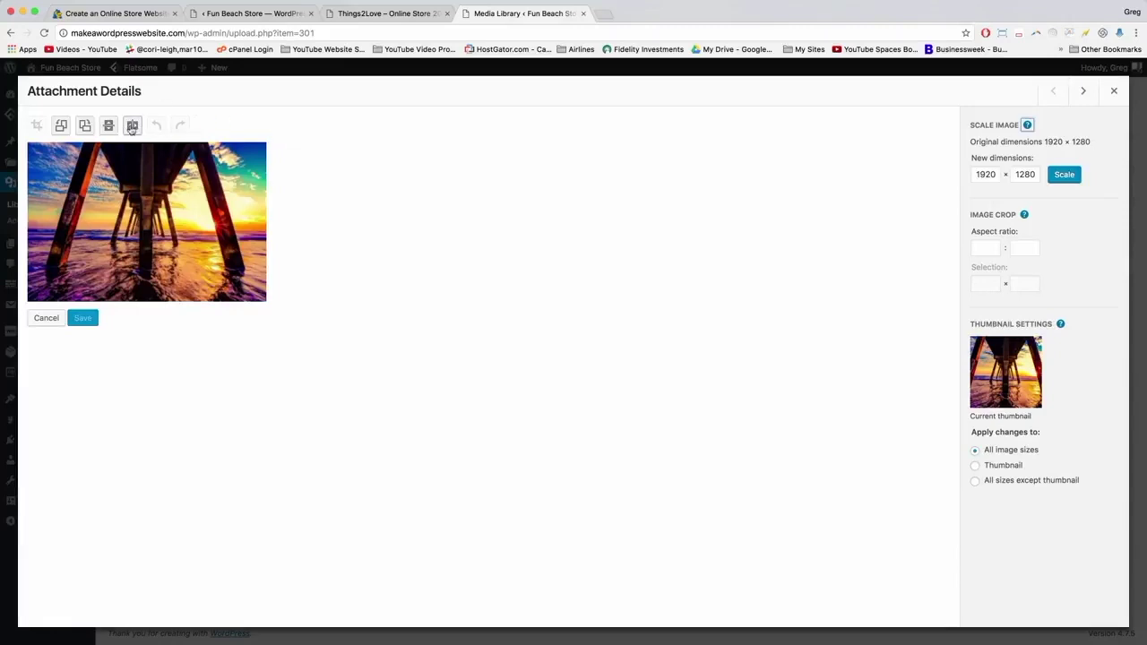
click(132, 127)
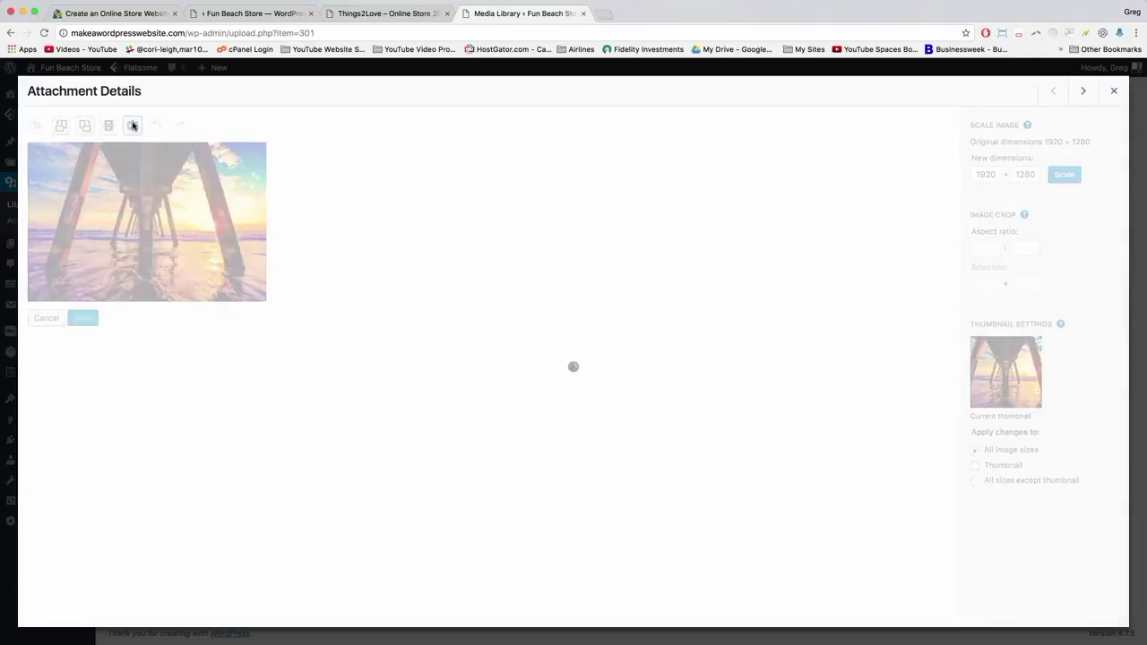
click(83, 319)
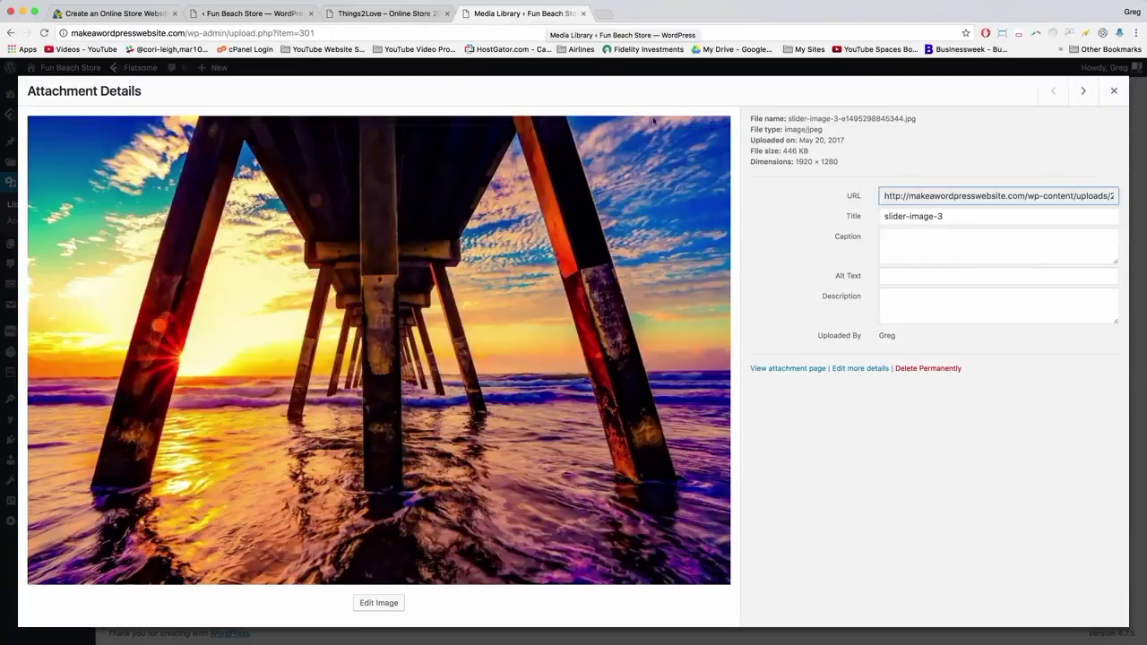
click(1113, 90)
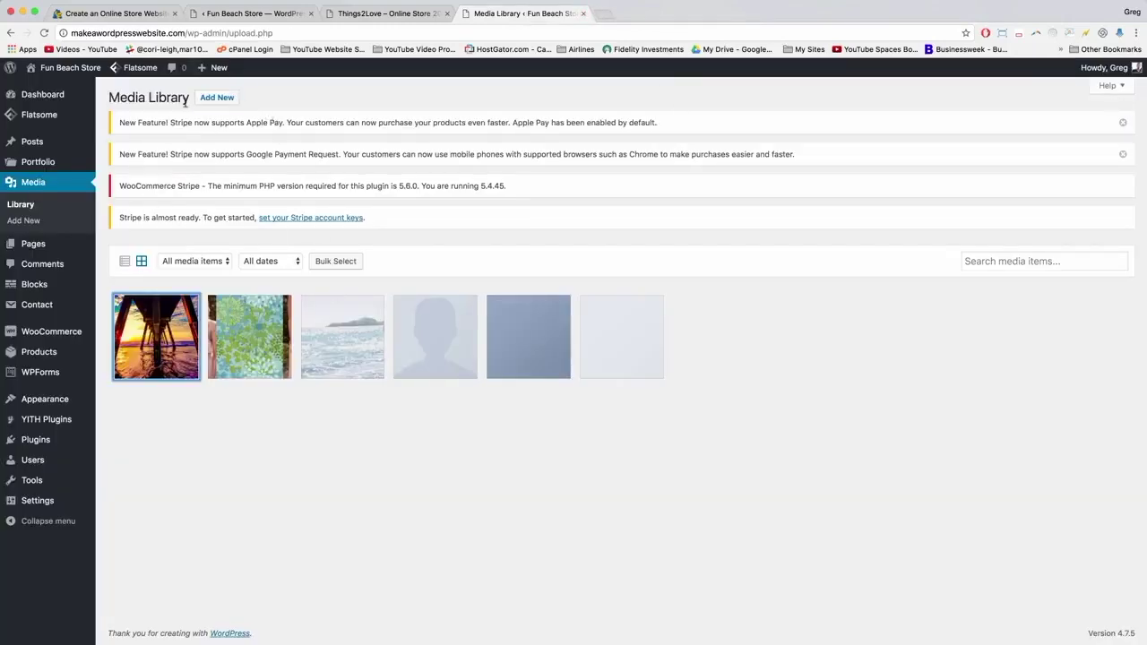
Step: Deactivate the WooCommerce Stripe Gateway plugin on the Installed Plugins page
mouse_move(34, 441)
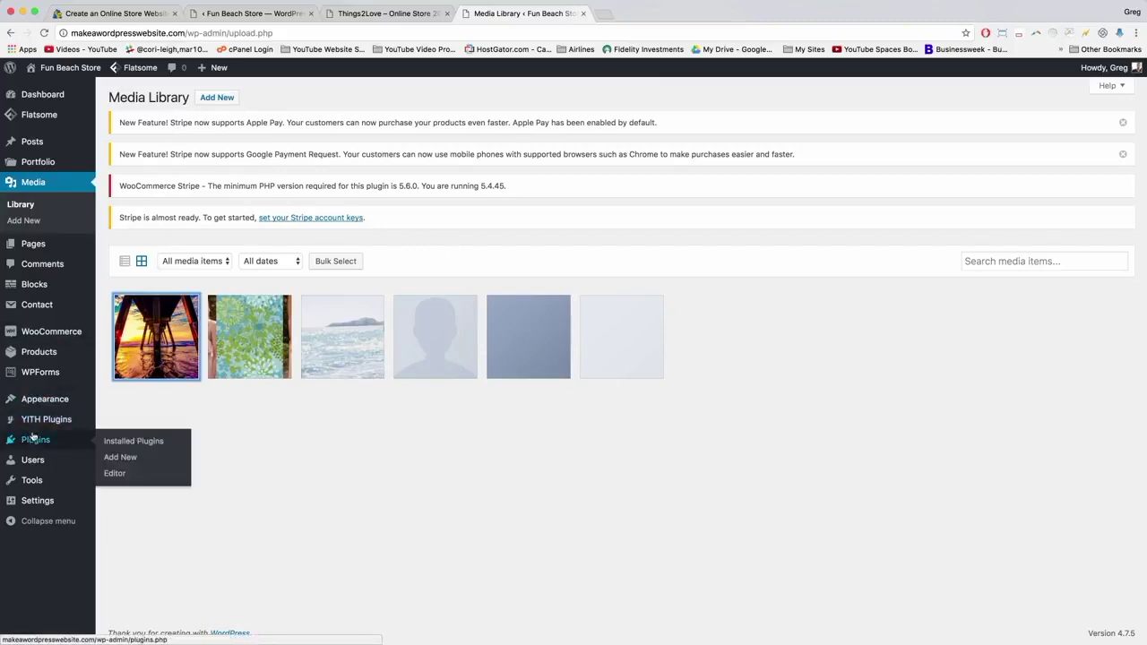
click(34, 440)
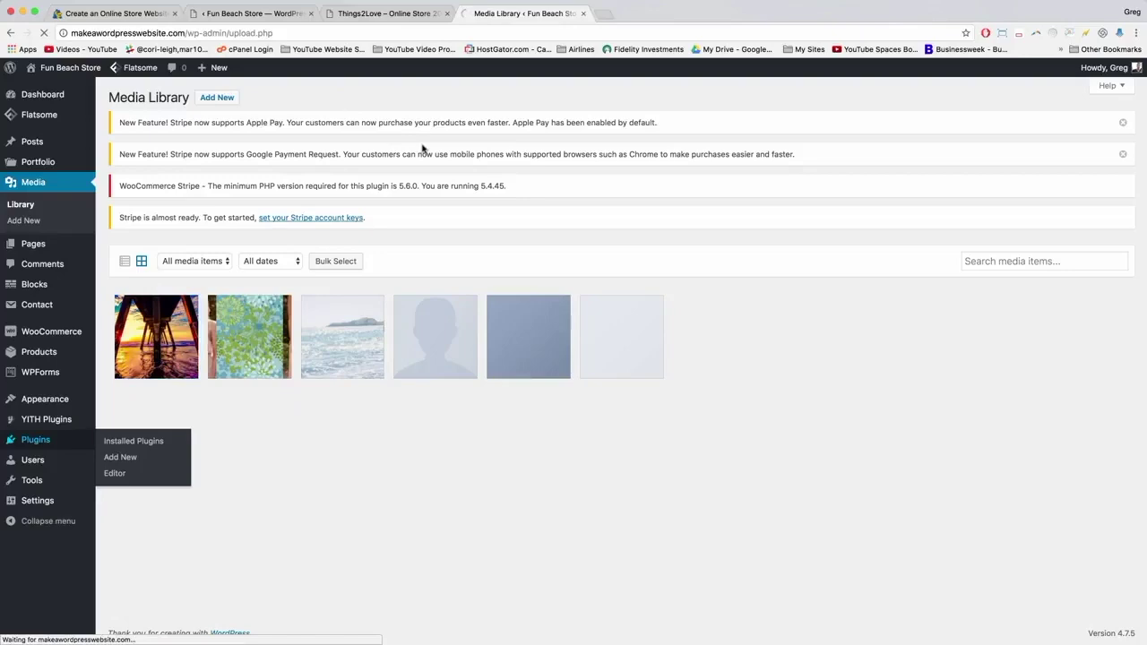
scroll(465, 388, down, 2)
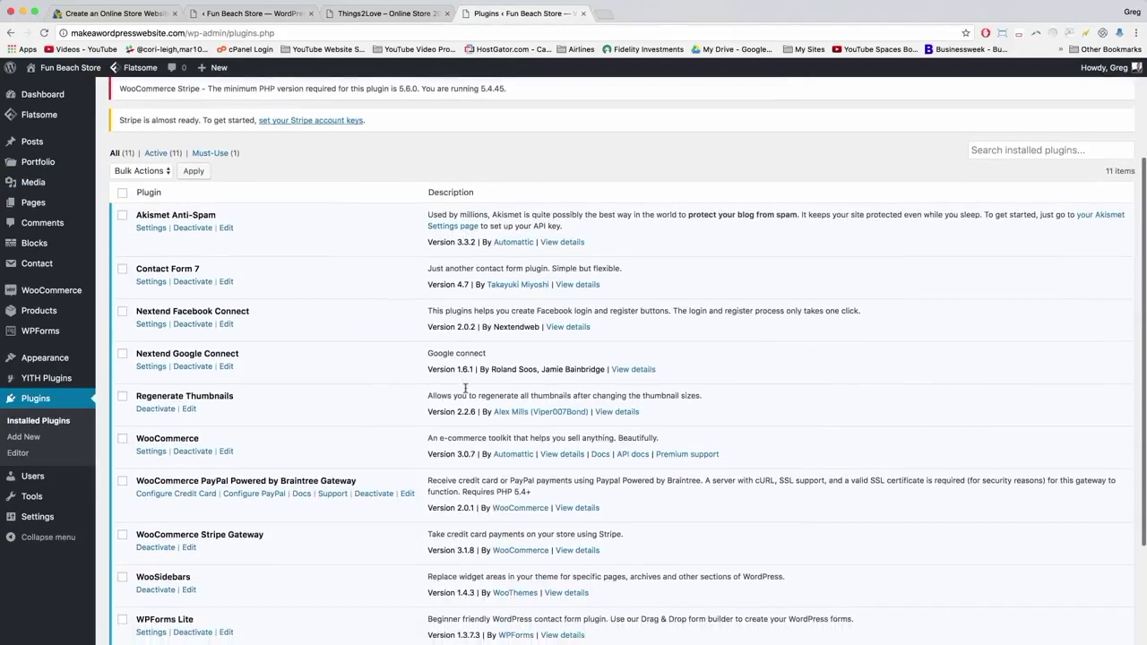
scroll(465, 388, down, 3)
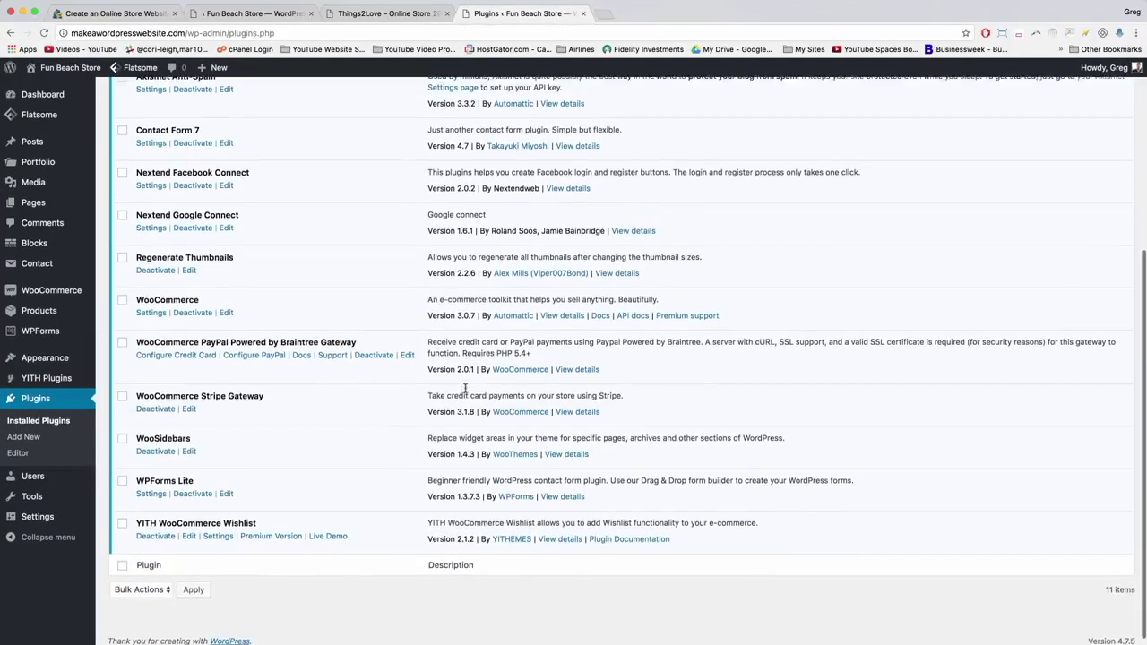
scroll(465, 388, up, 1)
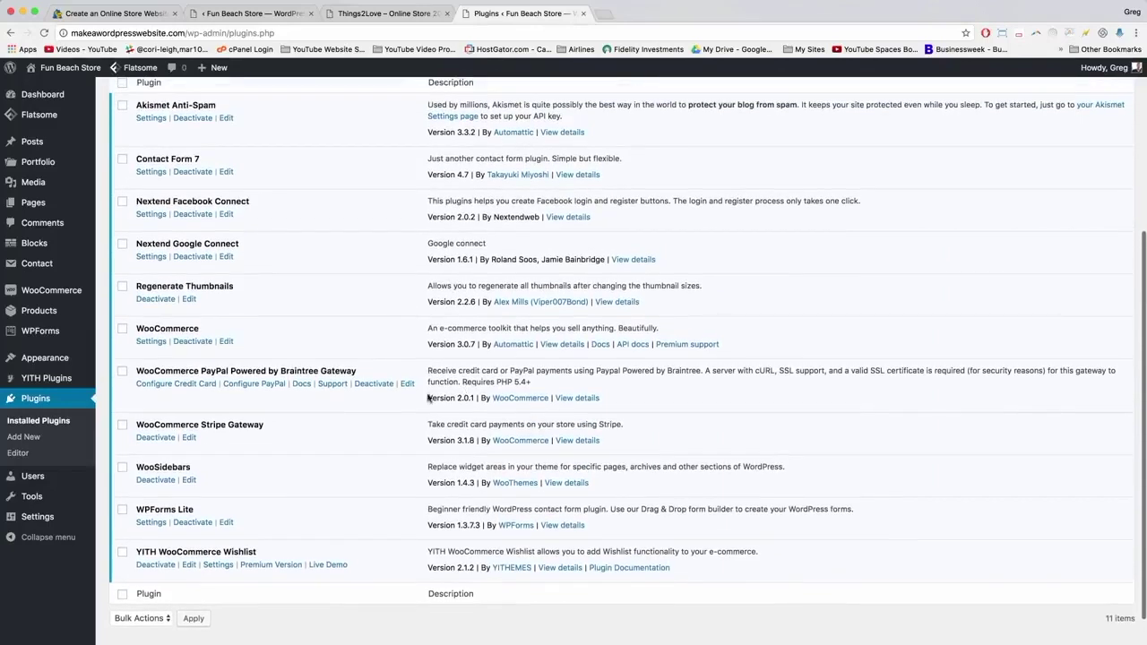
click(157, 438)
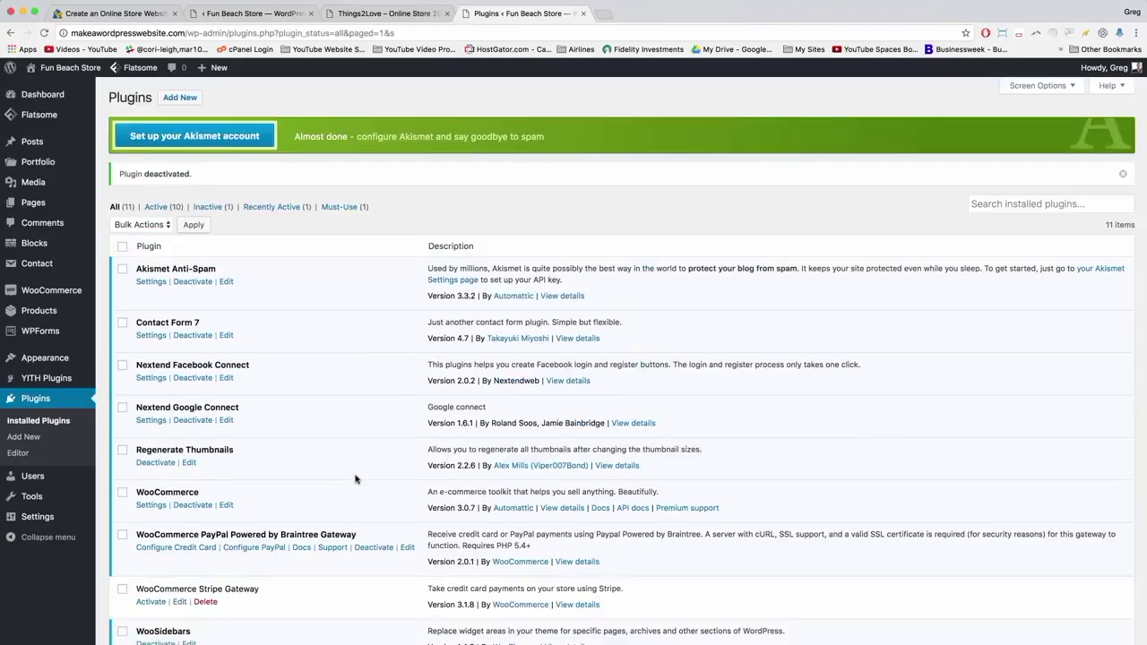
Step: Go to the Media Library from the admin sidebar
scroll(356, 479, down, 5)
scroll(357, 478, up, 5)
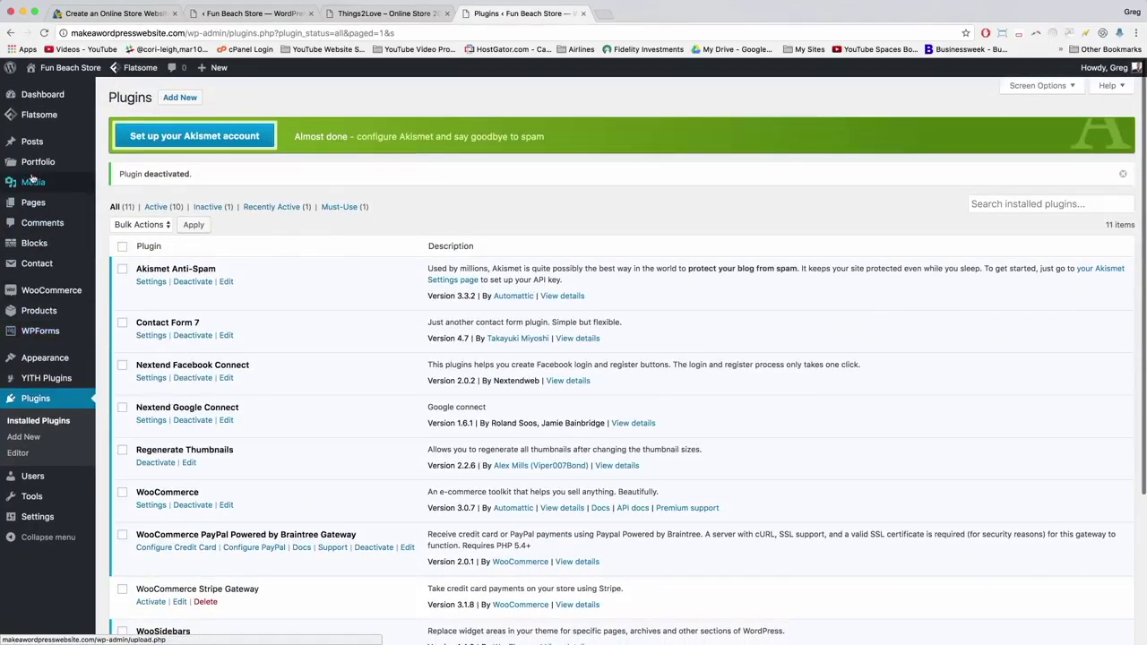
click(31, 177)
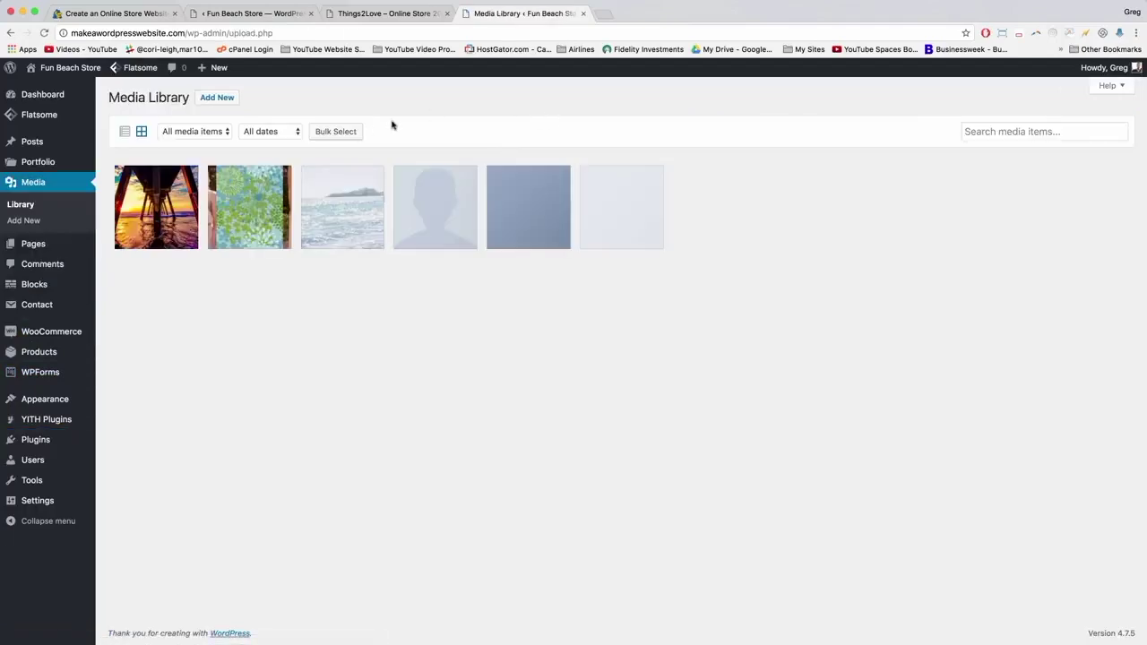
Step: Close the Media Library tab and reload the UX Builder page
click(584, 13)
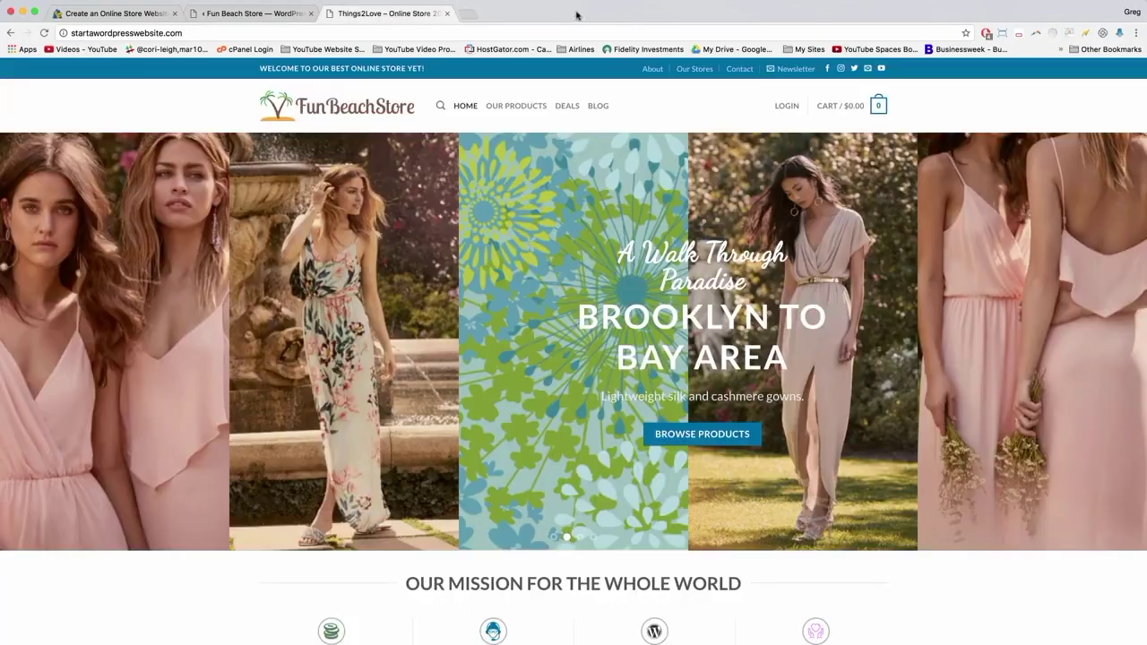
click(231, 13)
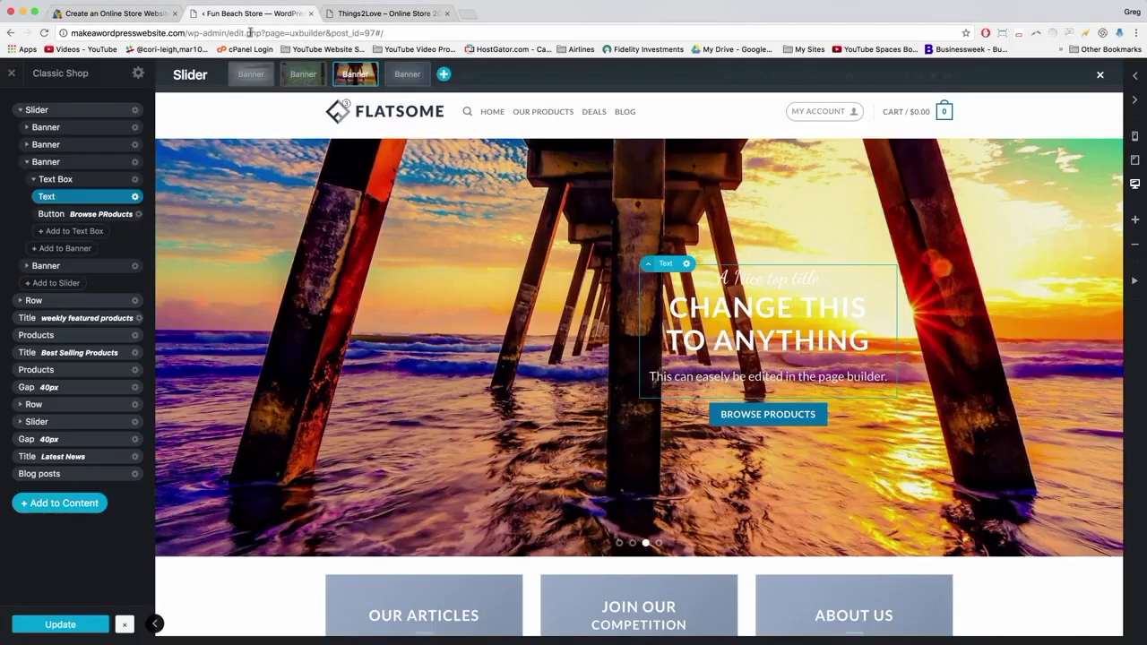
click(241, 32)
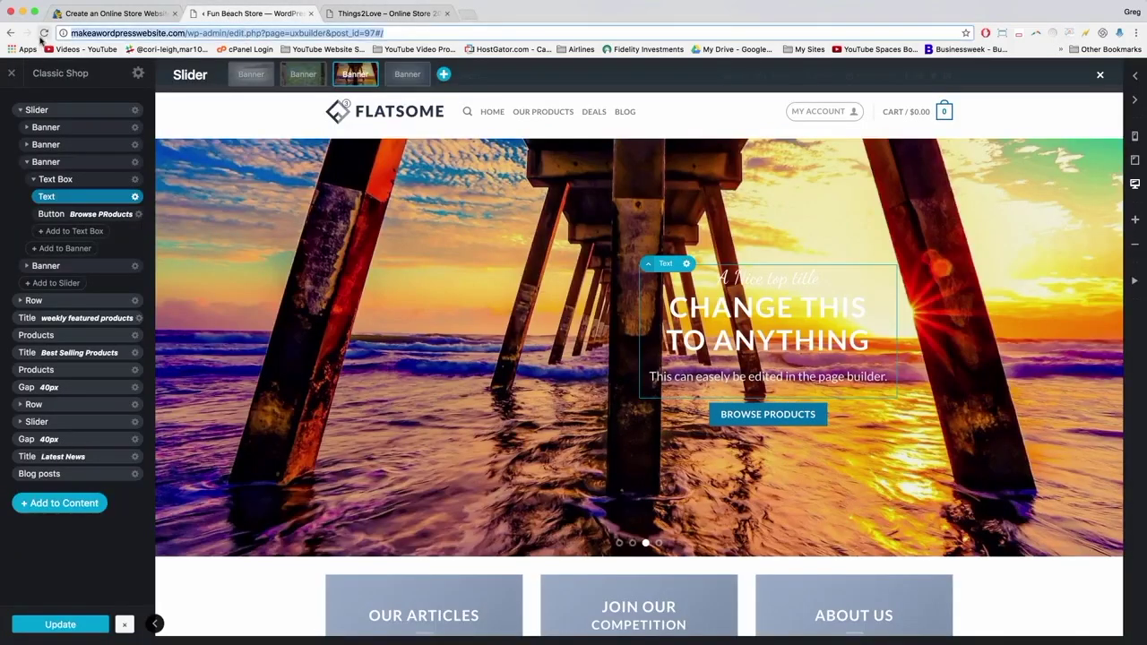
click(42, 34)
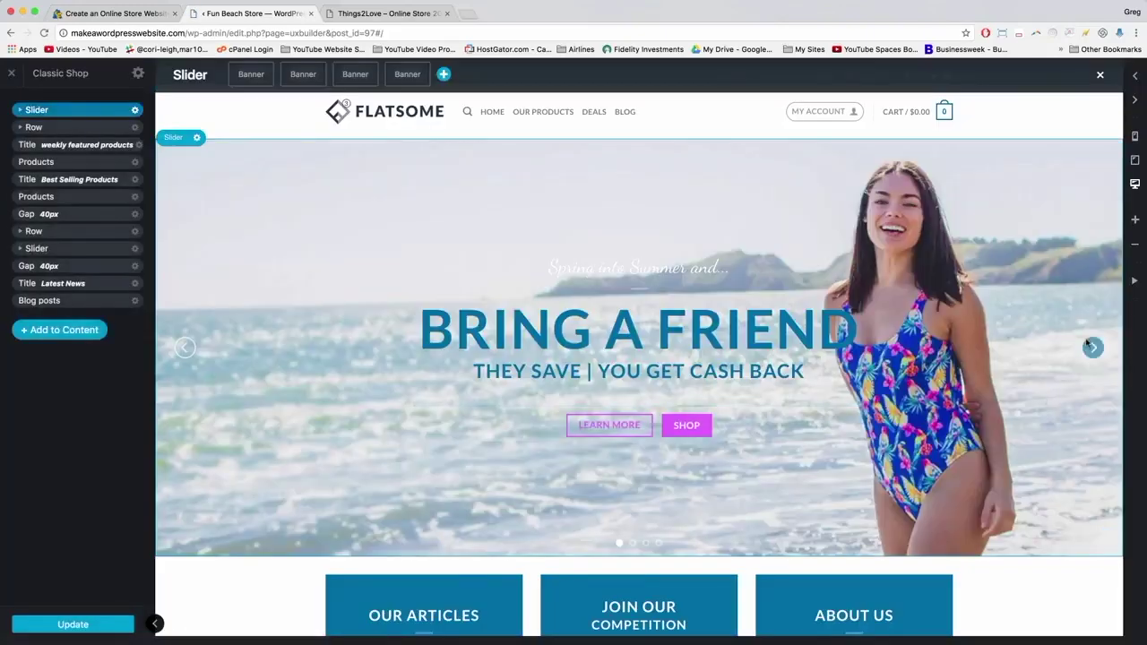
Step: Cycle the builder slider through all four banners back to the pier slide, then view the live store
click(1092, 348)
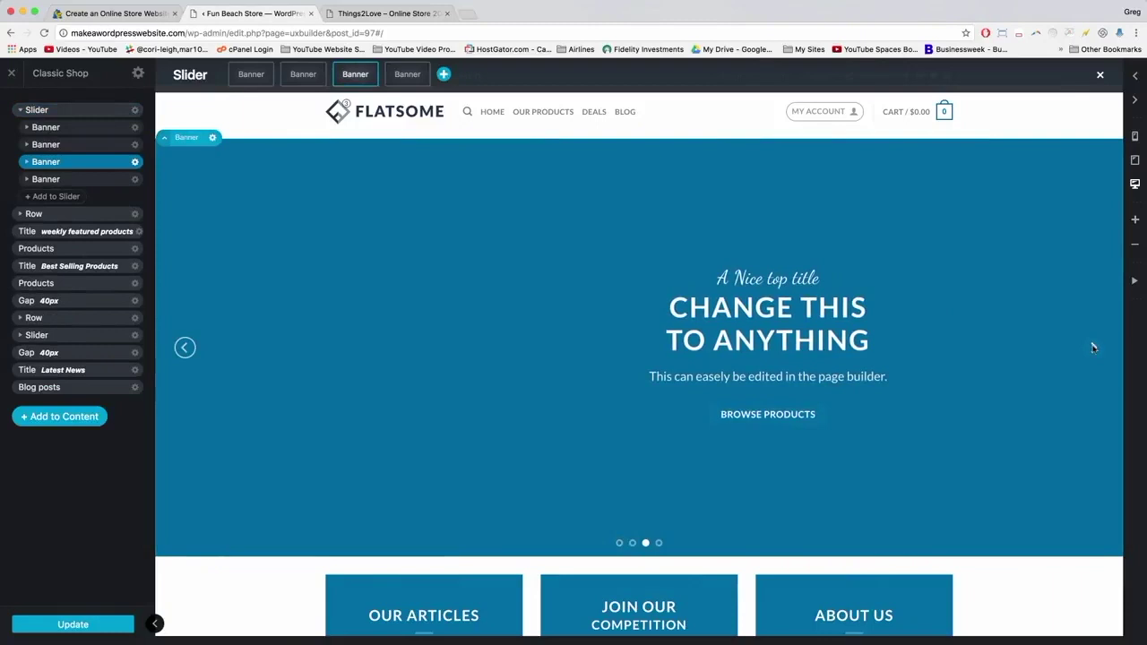
click(1092, 348)
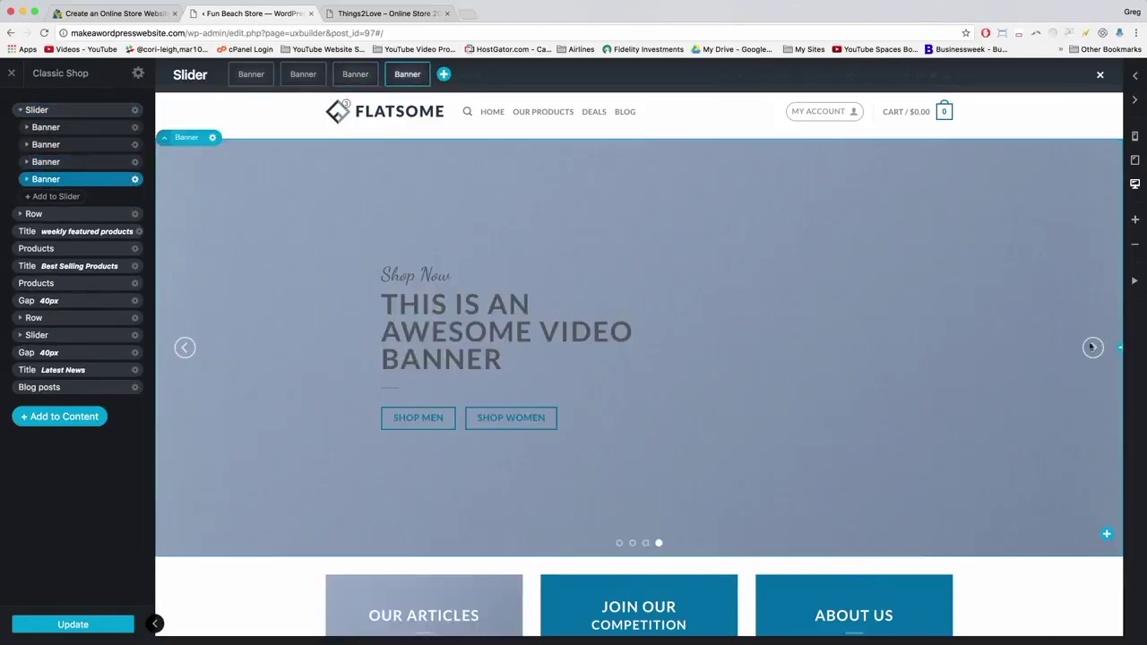
click(1092, 348)
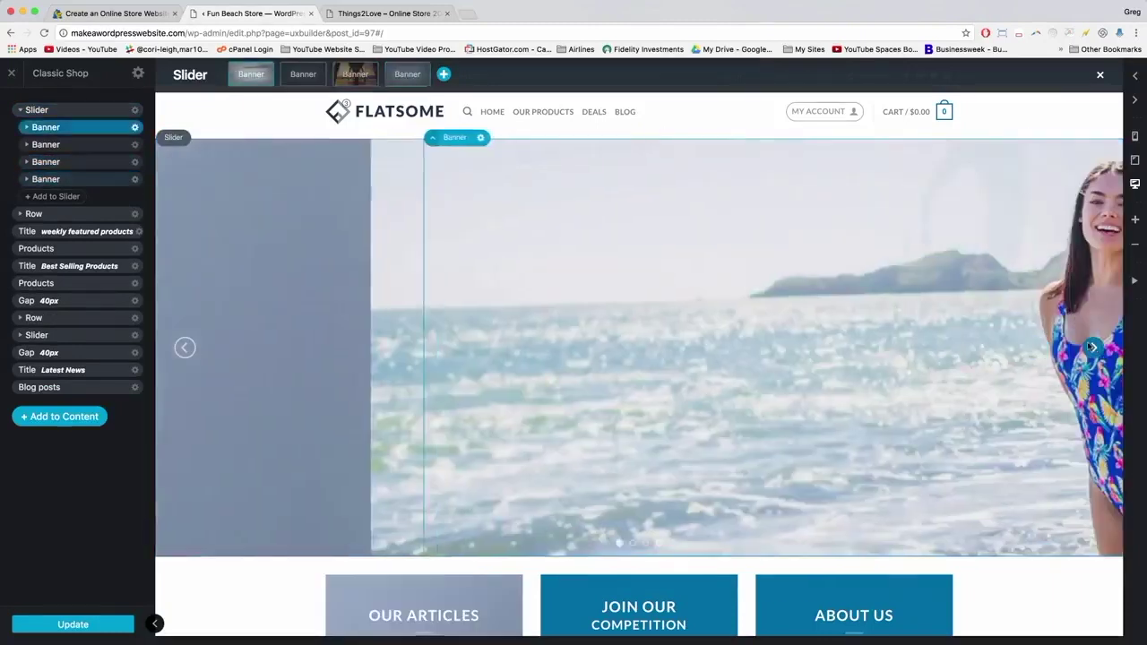
click(1092, 347)
click(1092, 348)
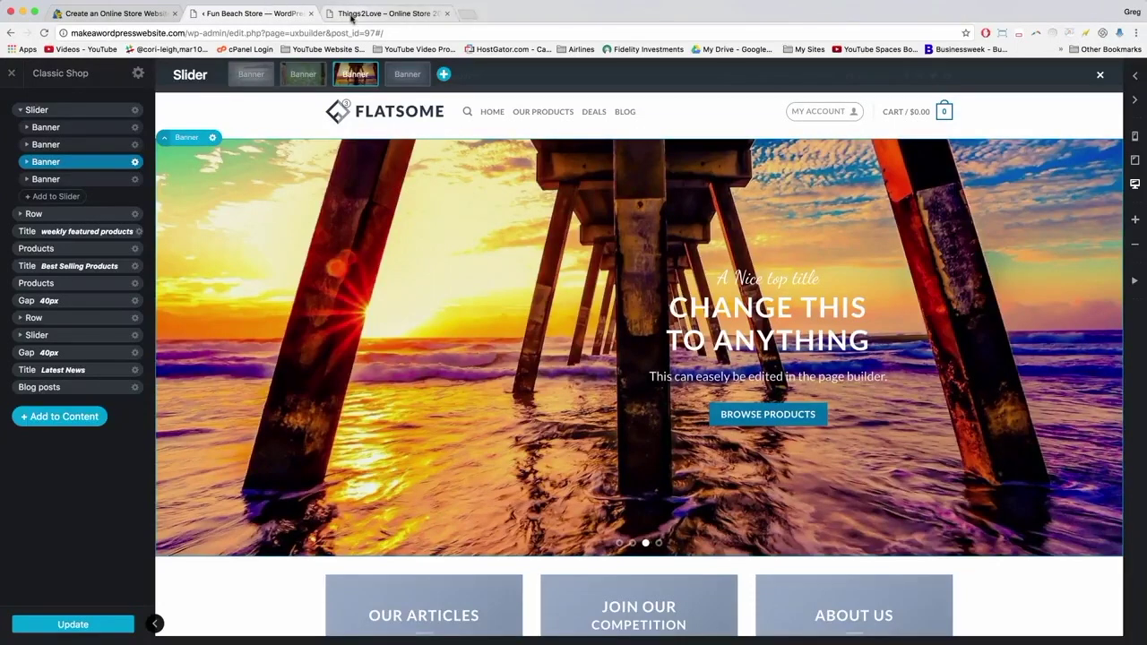
click(348, 14)
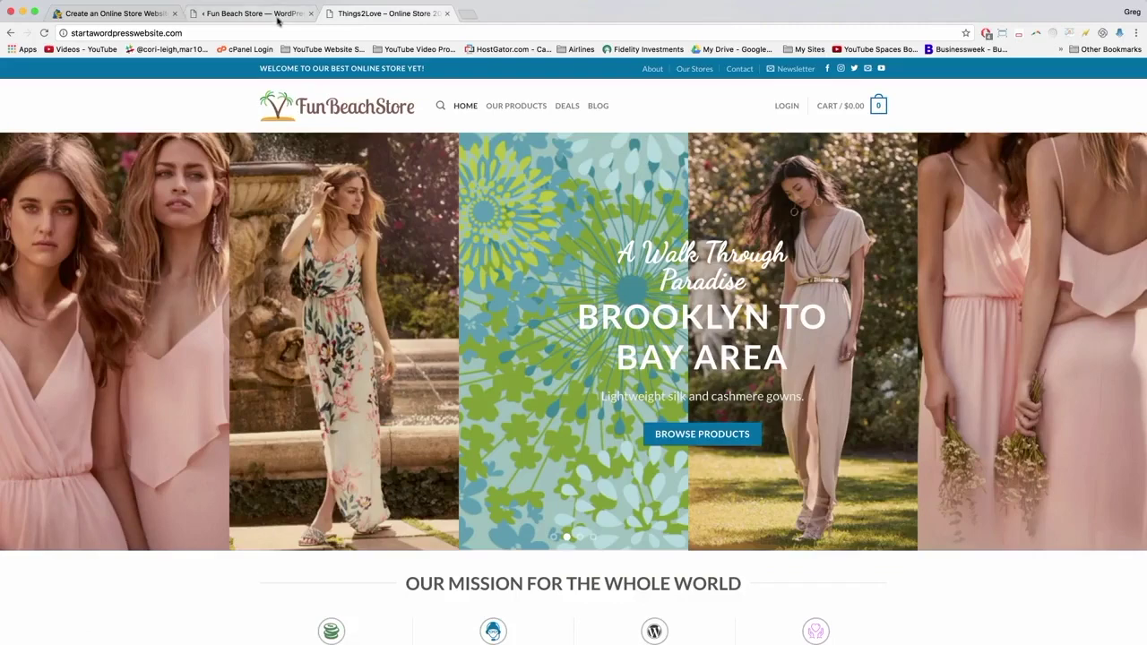
Step: Copy the banner 3 text HTML from the tutorial article
click(276, 16)
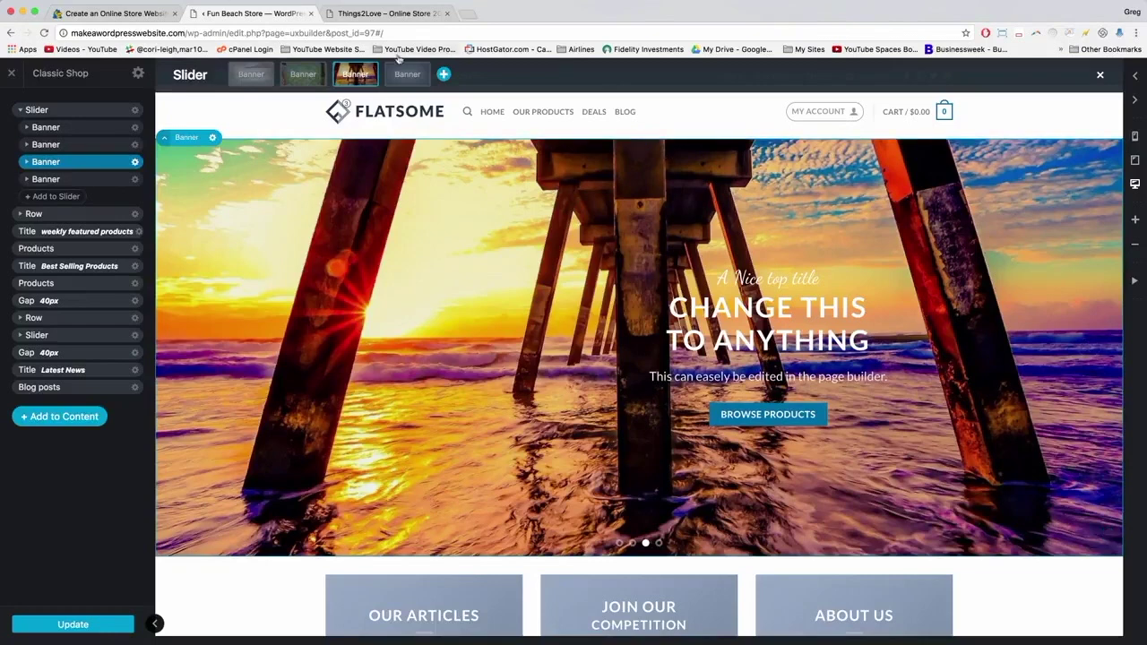
click(112, 13)
scroll(244, 421, down, 5)
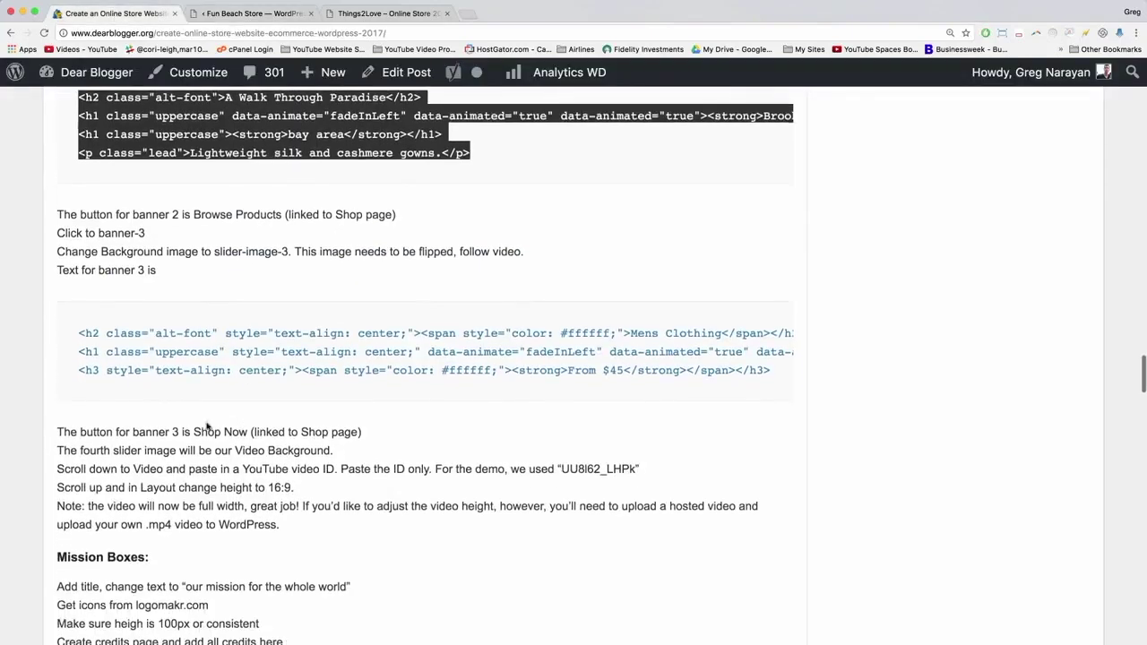
click(81, 272)
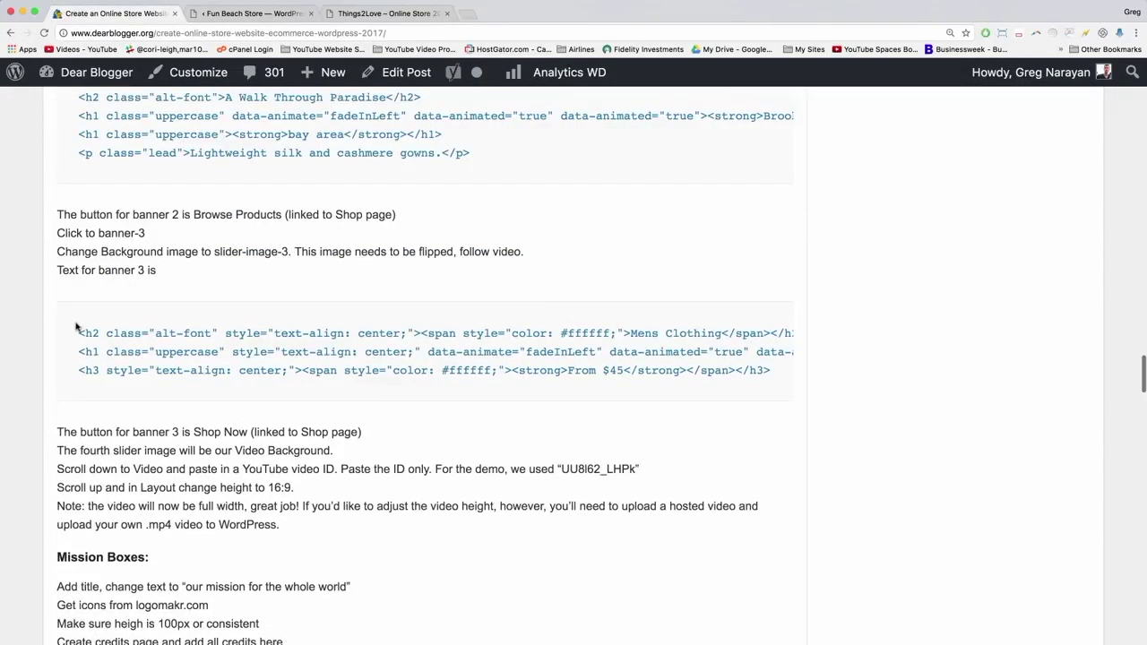
drag(77, 328, 772, 370)
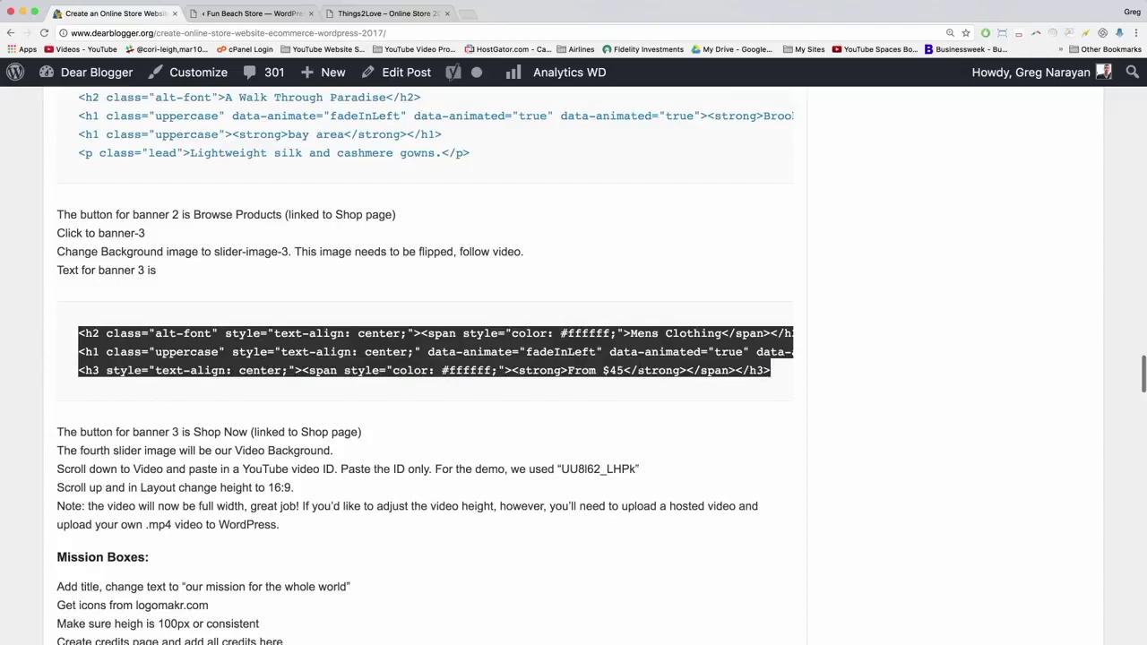
right_click(641, 362)
click(664, 391)
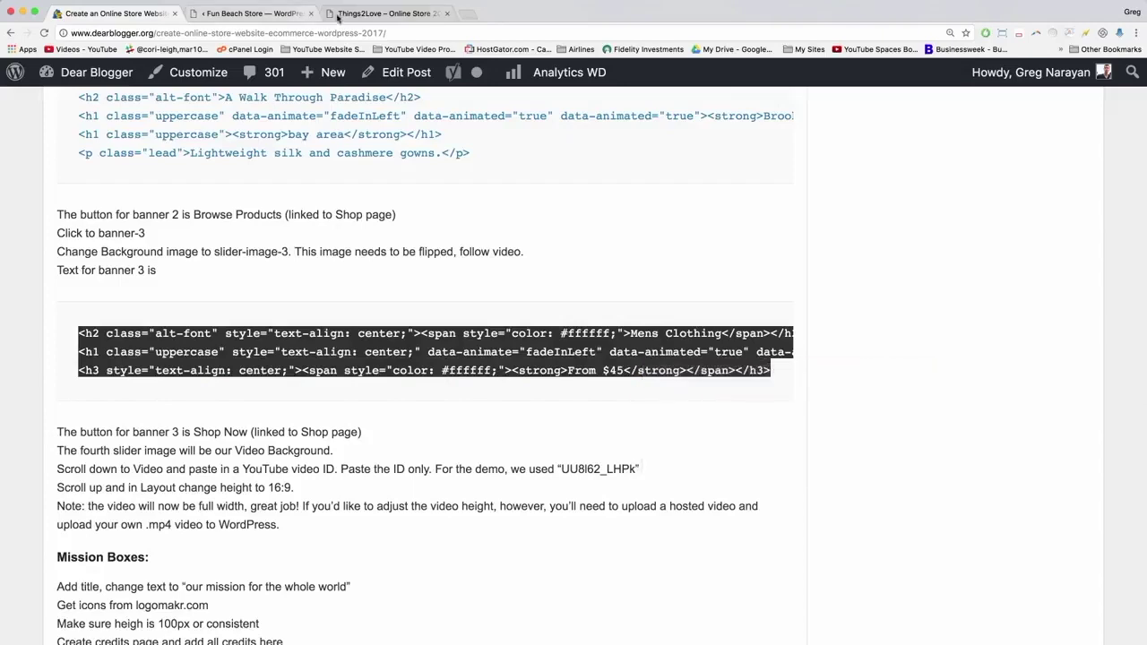
Step: Replace the third banner's Text element HTML with the copied banner 3 code
click(353, 16)
click(254, 19)
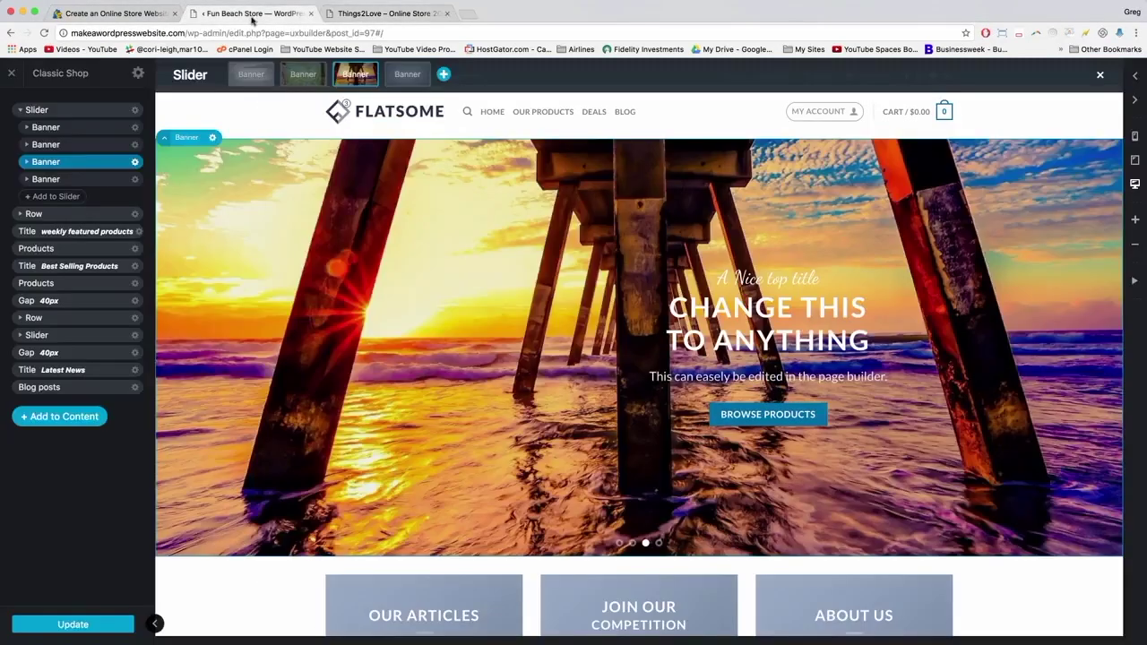
click(653, 264)
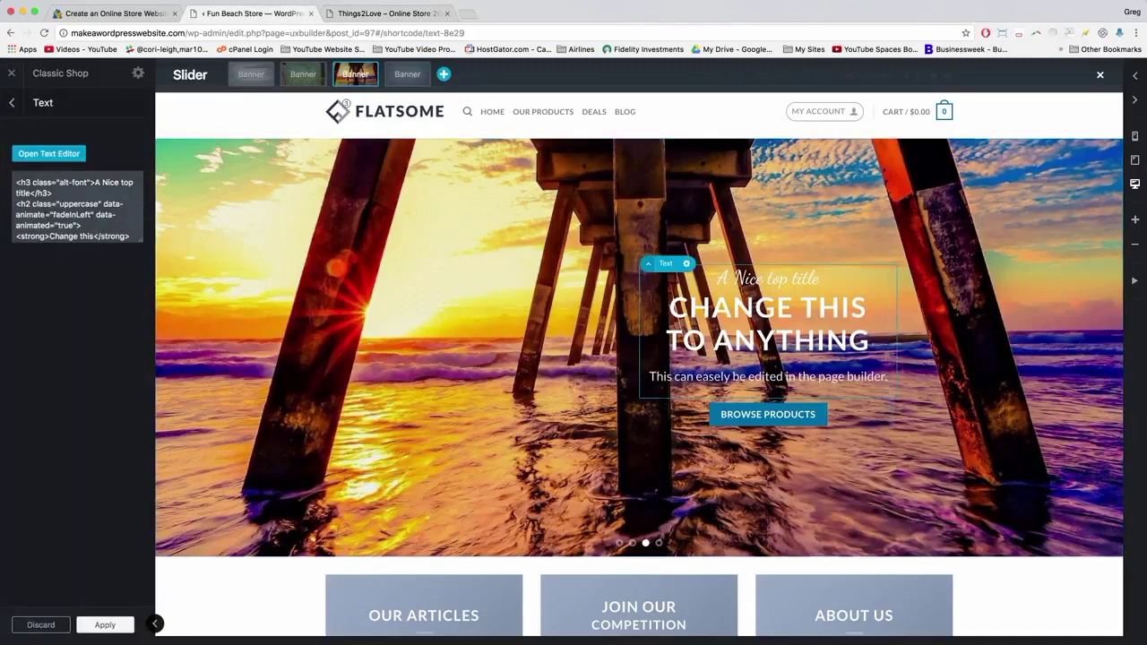
click(47, 215)
key(super+a)
key(super+v)
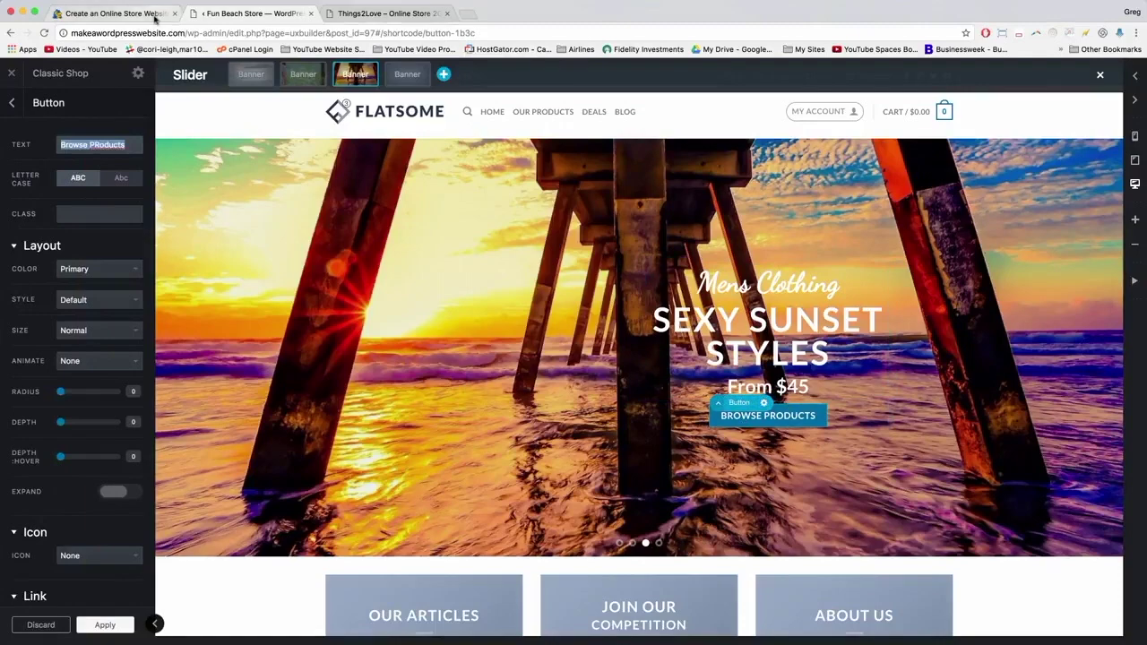
Step: Check the live store and clear the leftover code selection in the tutorial
click(386, 13)
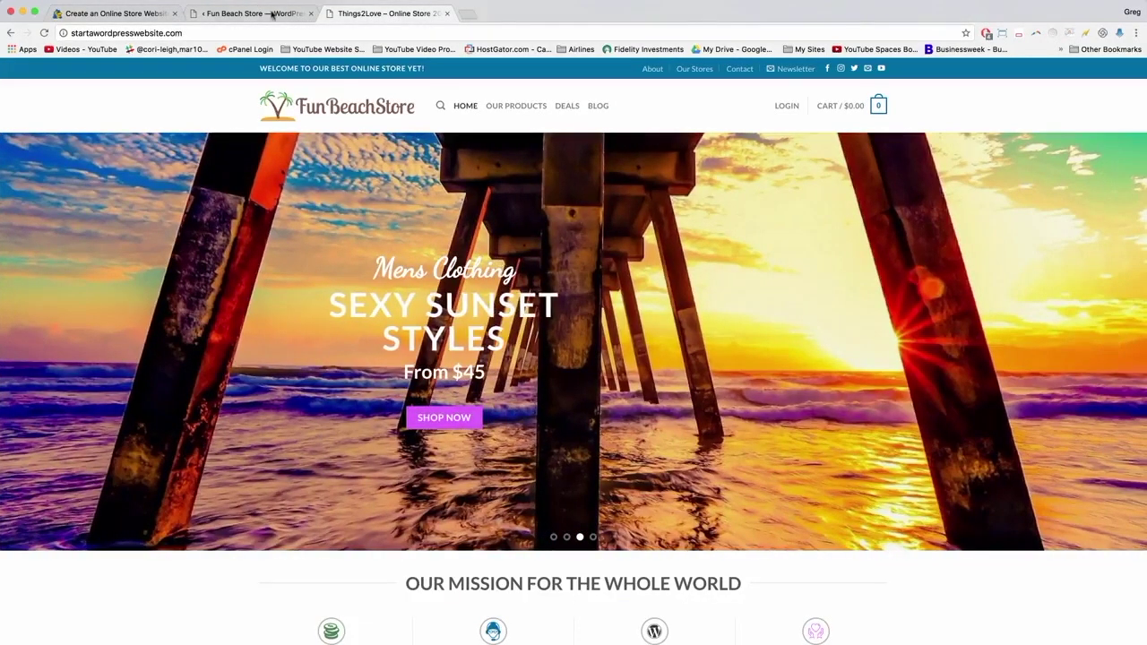
click(273, 14)
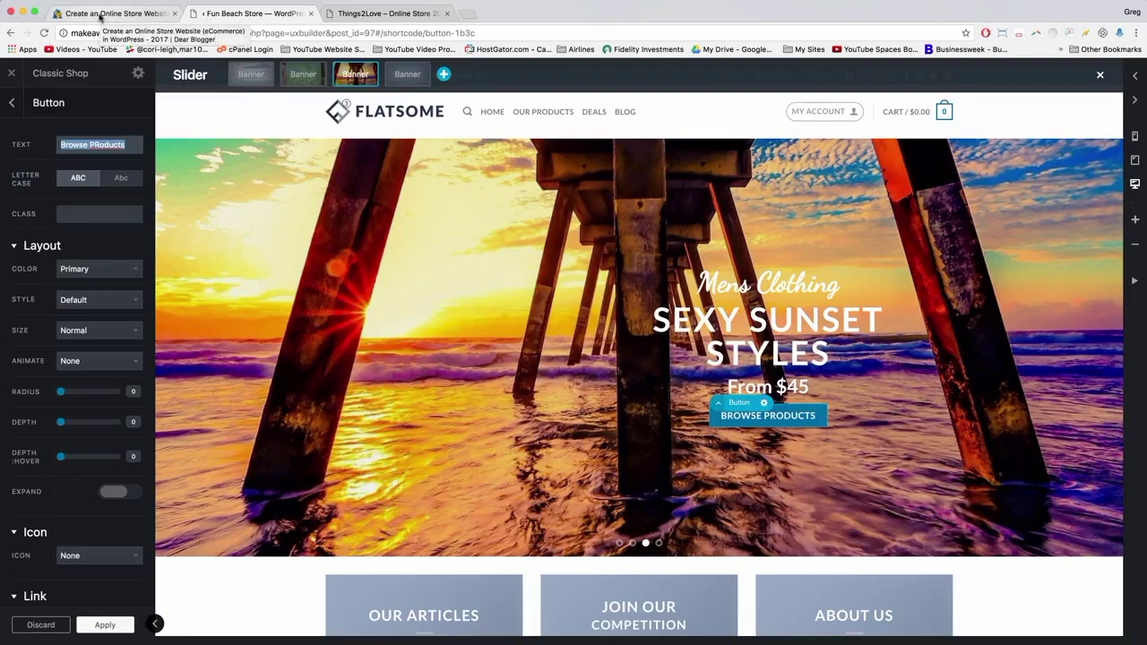
click(101, 14)
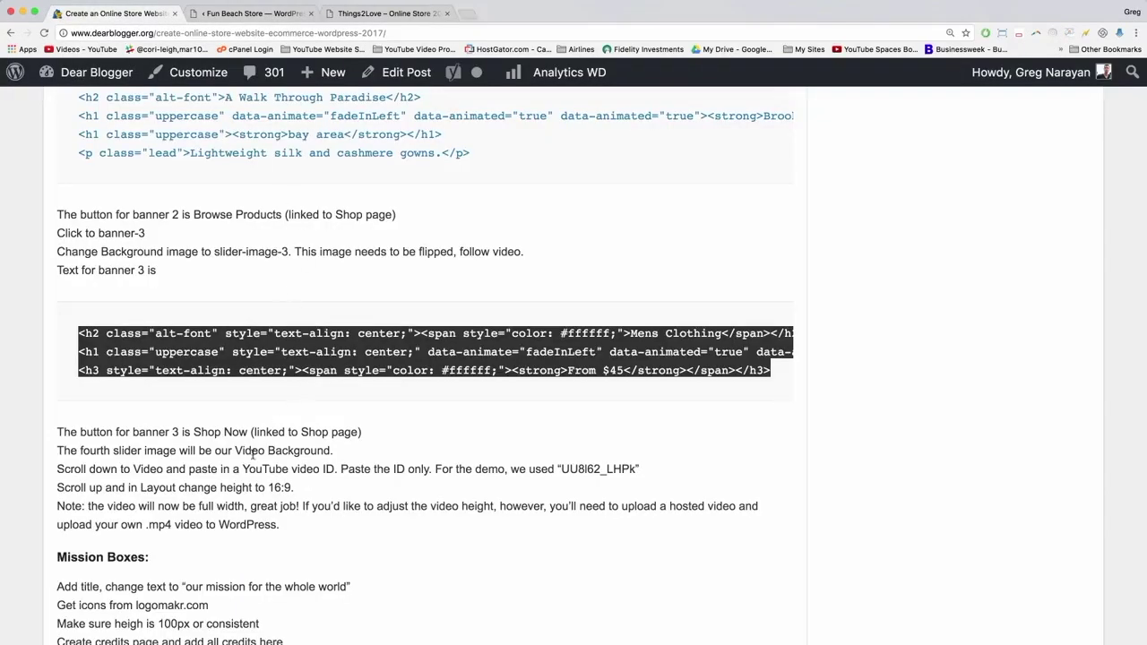
click(251, 452)
scroll(242, 444, down, 2)
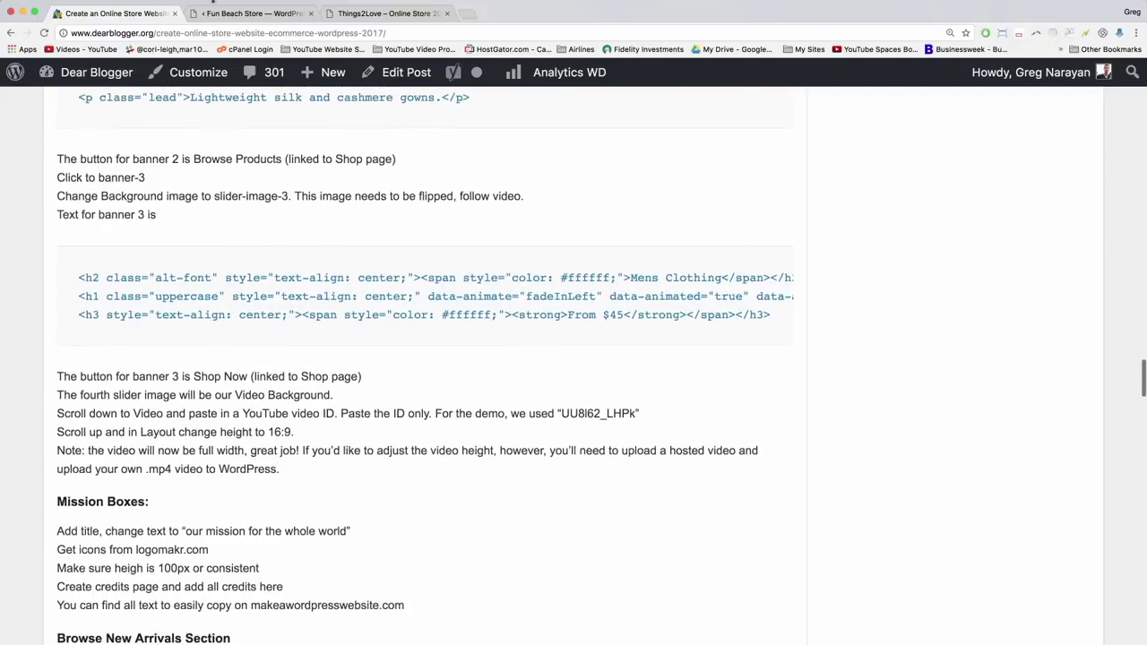
click(225, 13)
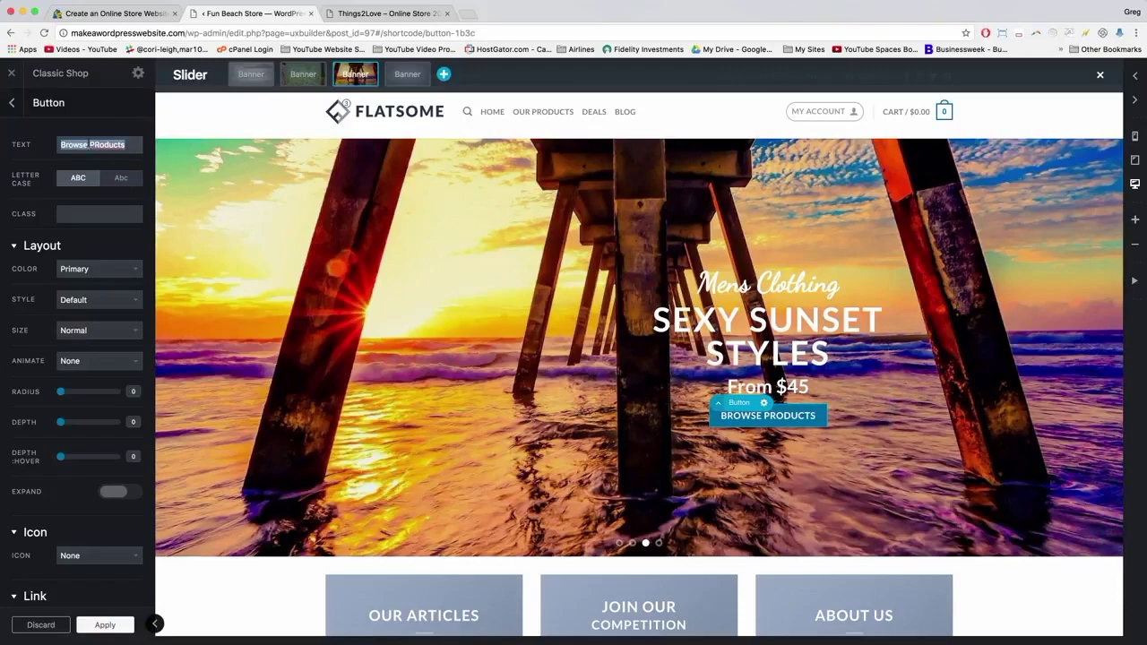
Step: Label the third banner's button 'shop now' and give it the Secondary colour
text(shop now)
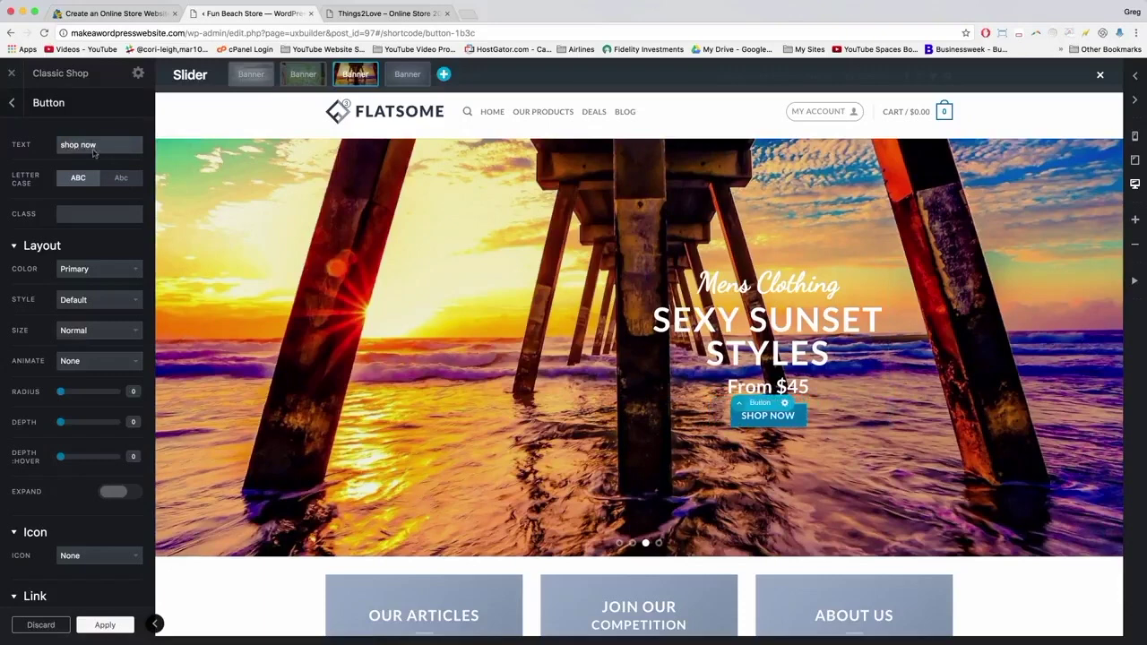
click(77, 271)
click(75, 269)
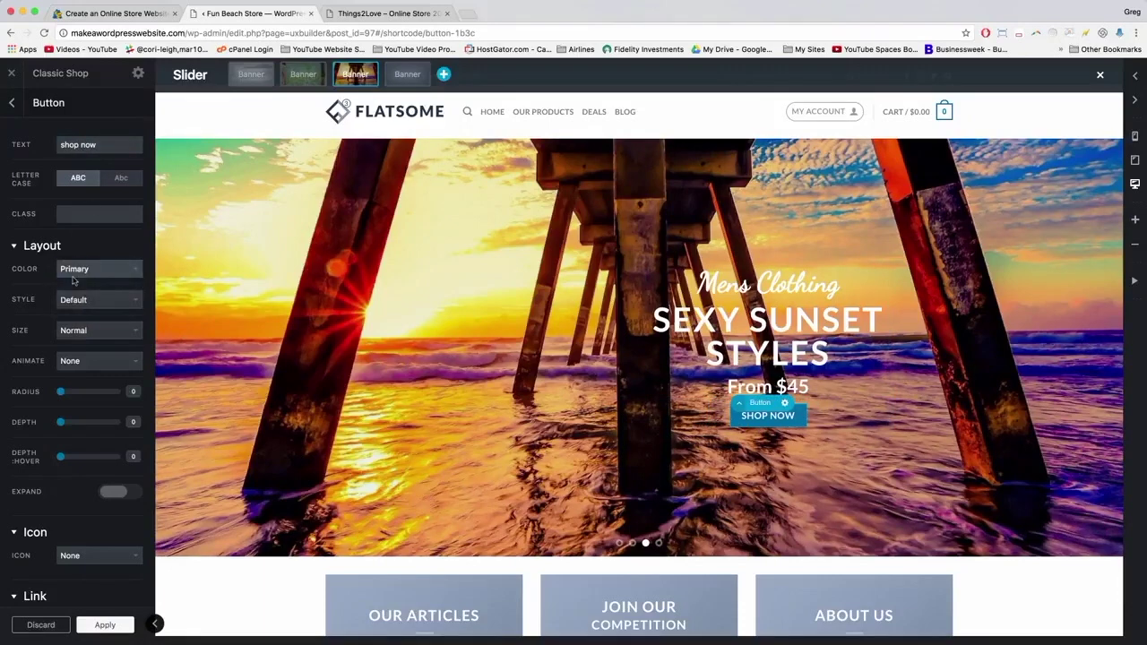
click(73, 269)
click(74, 285)
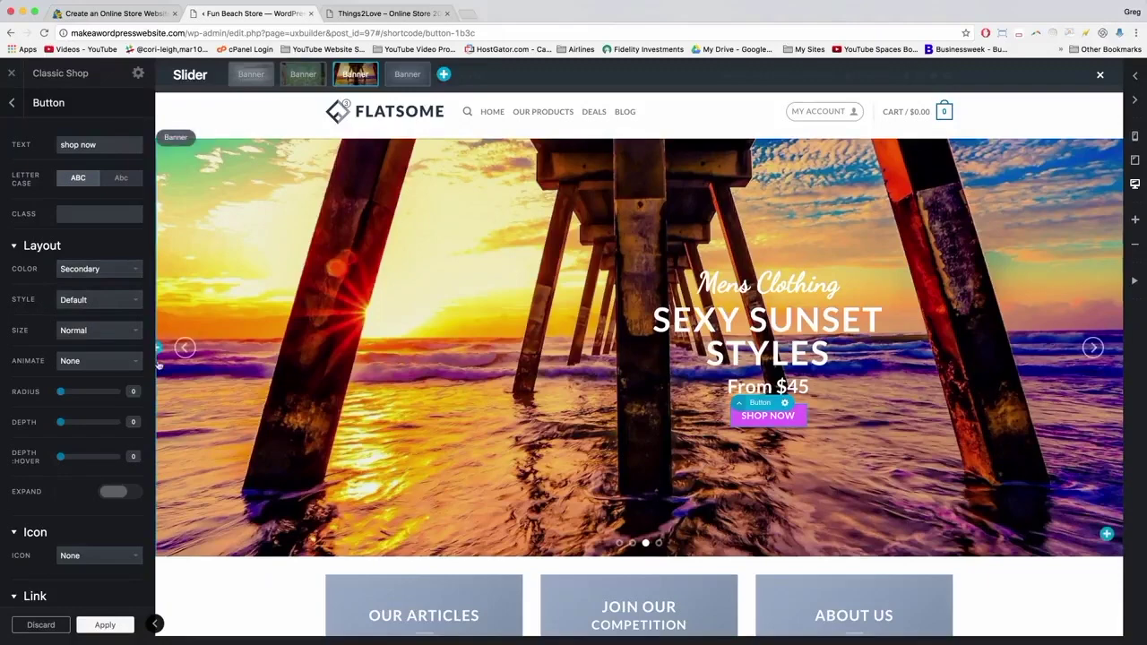
scroll(235, 497, down, 5)
scroll(237, 498, up, 5)
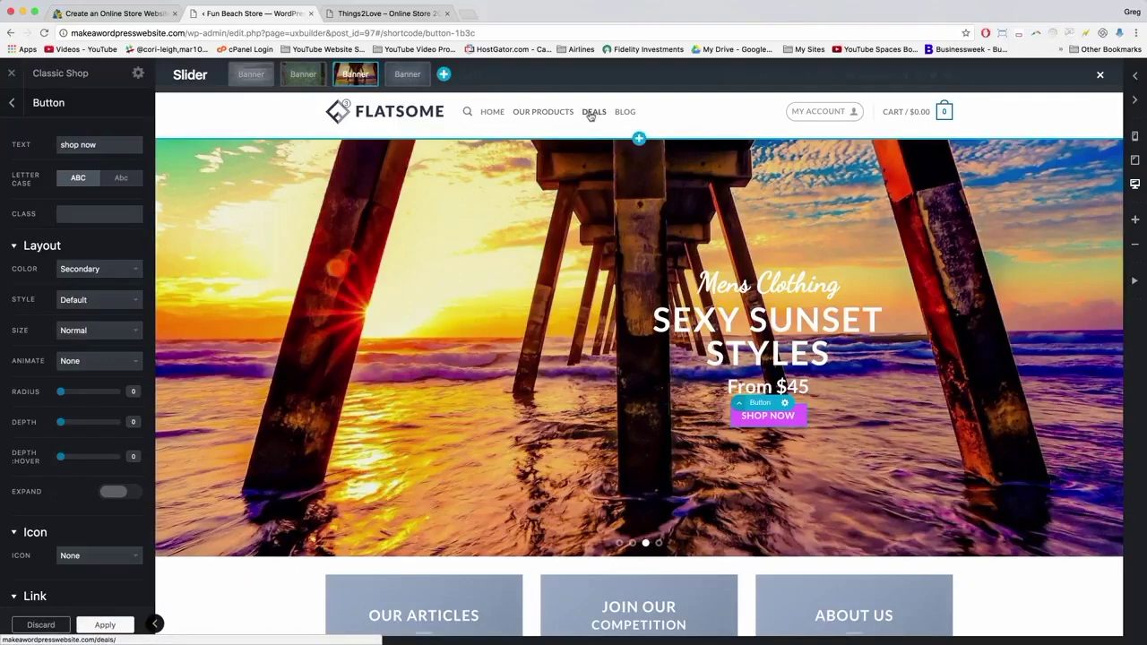
Step: Copy the Our Products link address and paste it as the SHOP NOW button's link
right_click(529, 114)
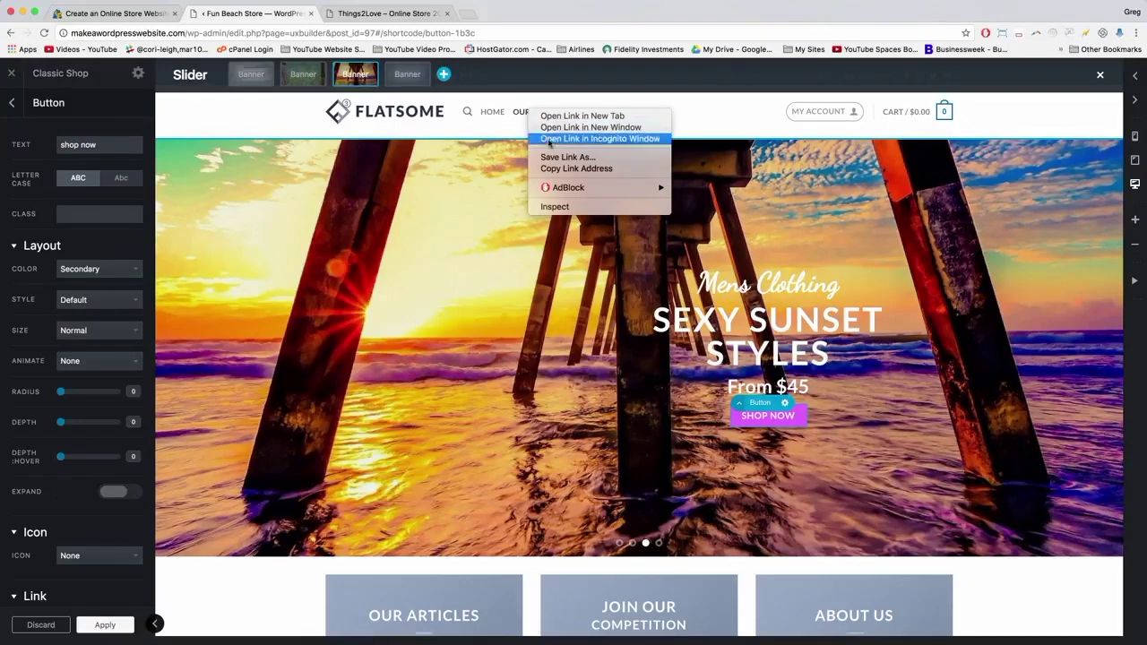
click(556, 169)
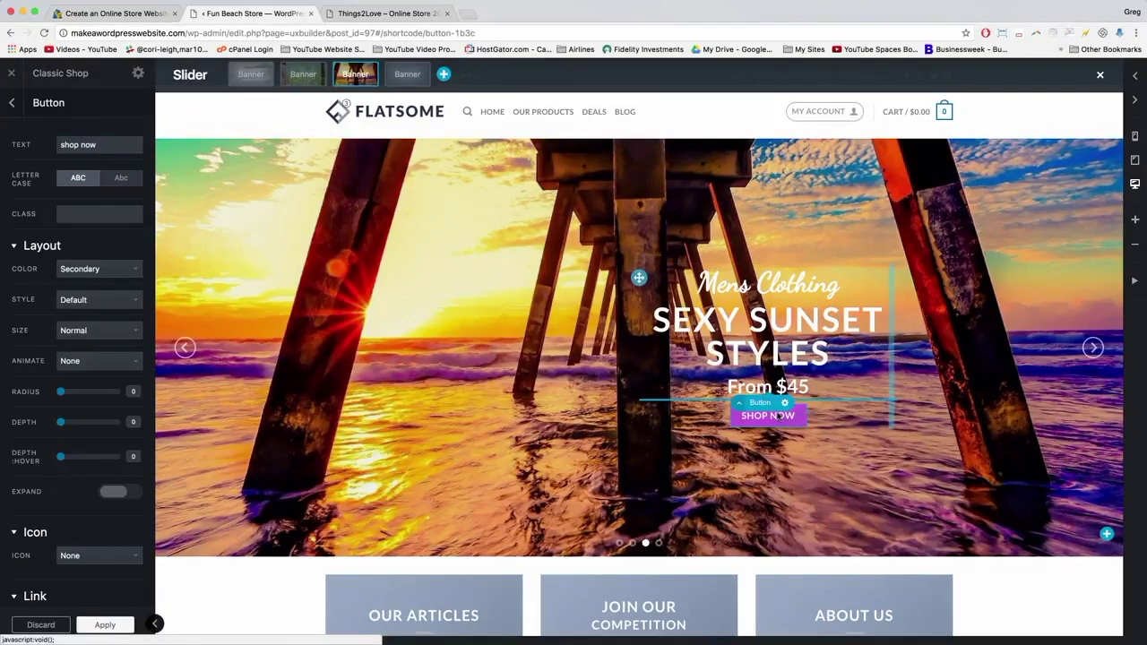
scroll(69, 316, down, 3)
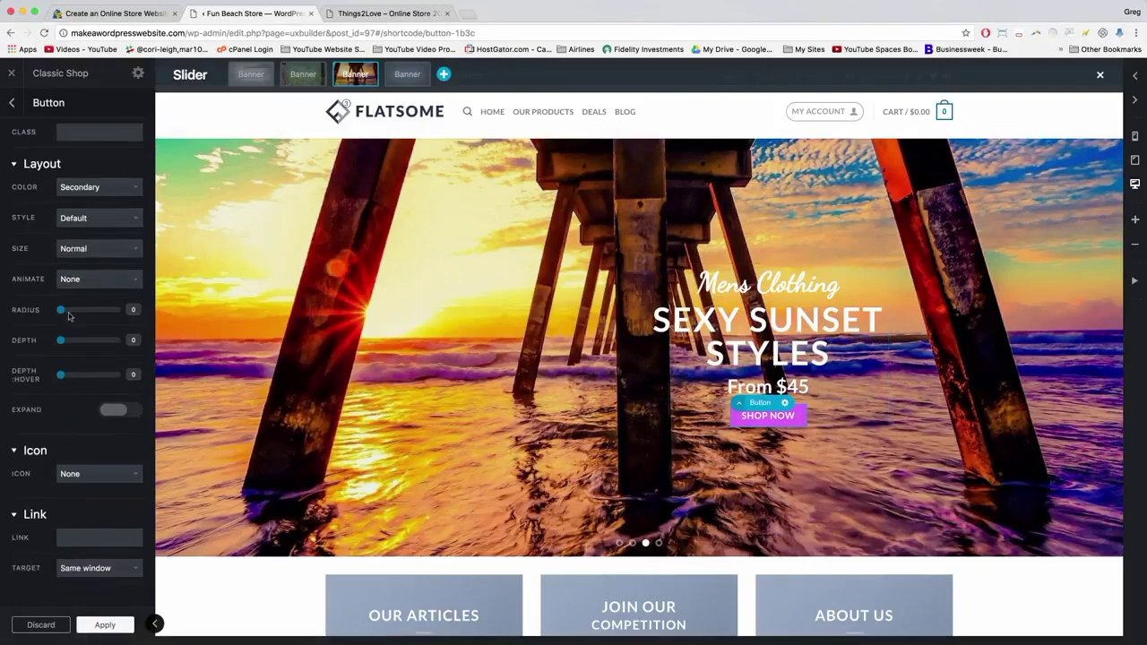
click(66, 538)
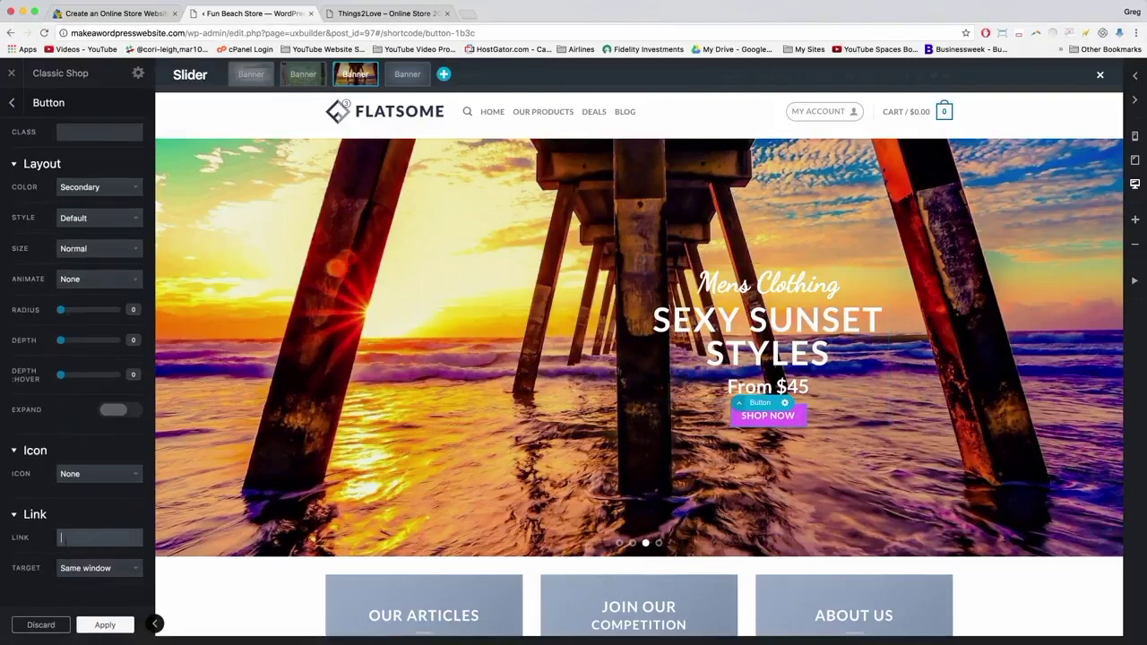
right_click(64, 539)
click(89, 600)
click(199, 324)
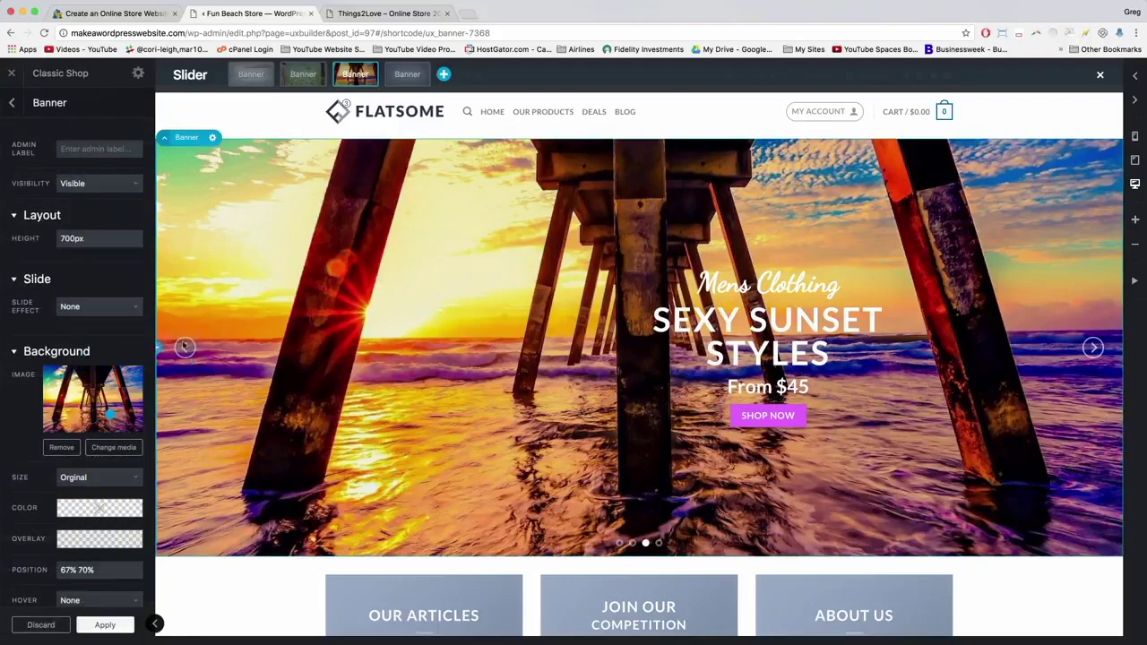
Step: Replace the Bring a Friend SHOP button's # link with the shop page address
click(184, 346)
click(183, 347)
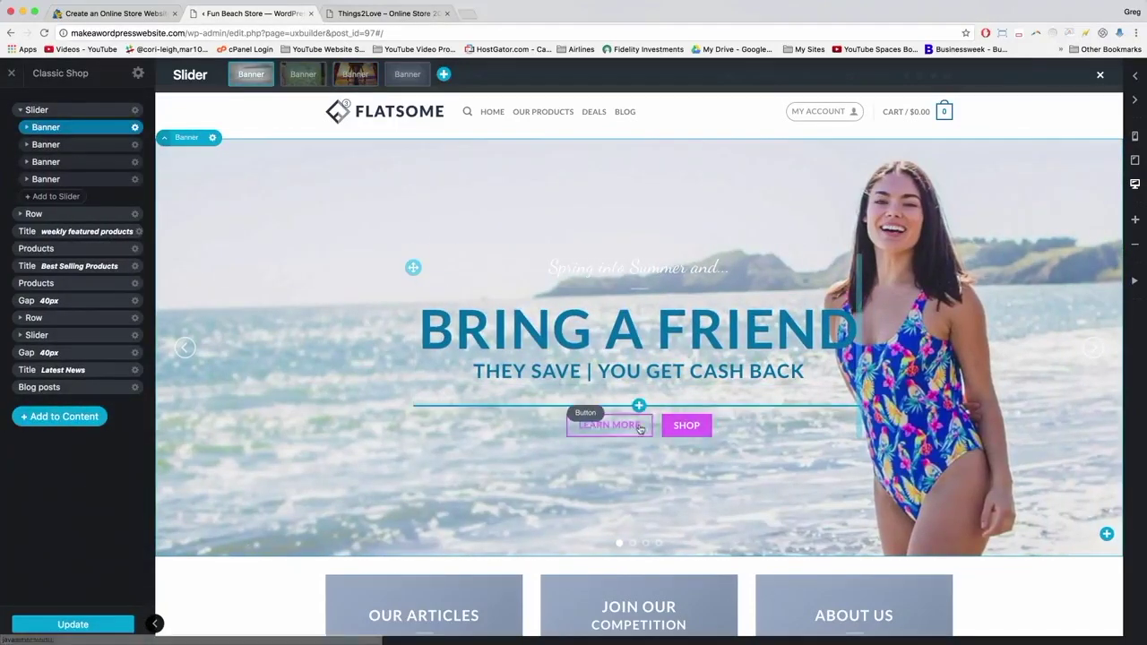
click(687, 426)
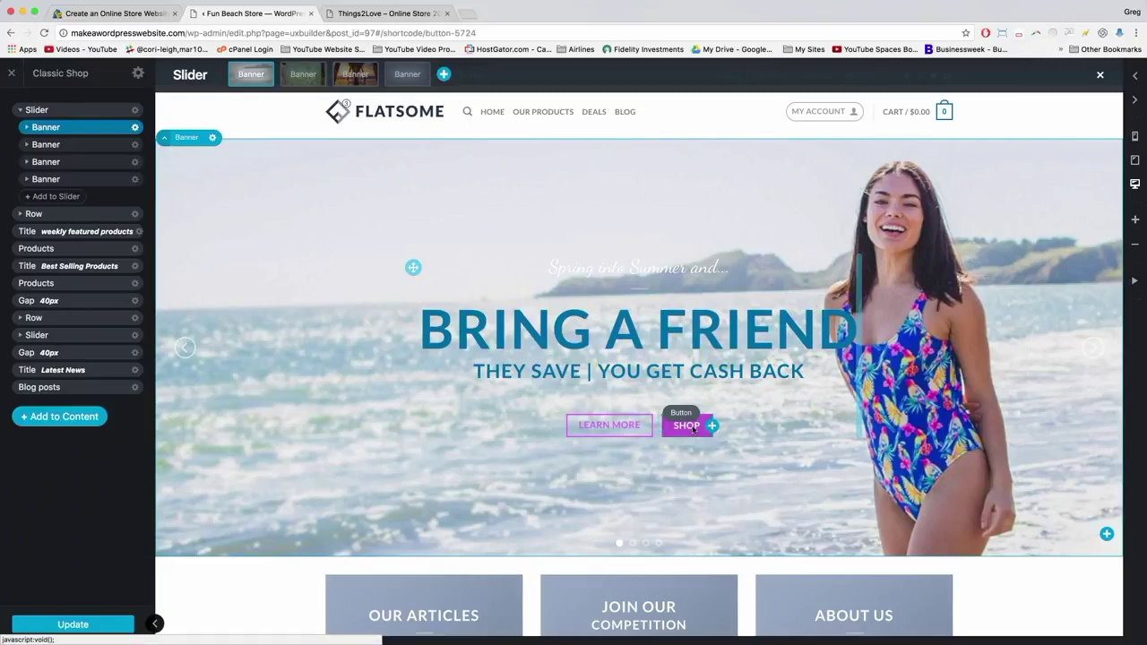
scroll(77, 358, down, 2)
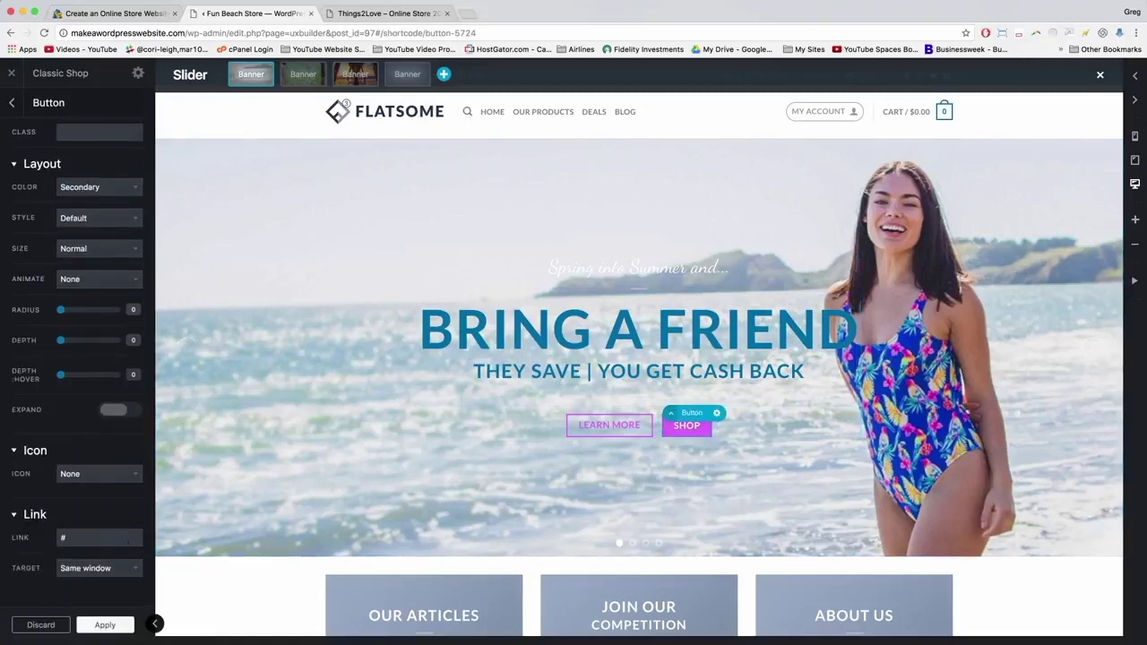
double_click(77, 537)
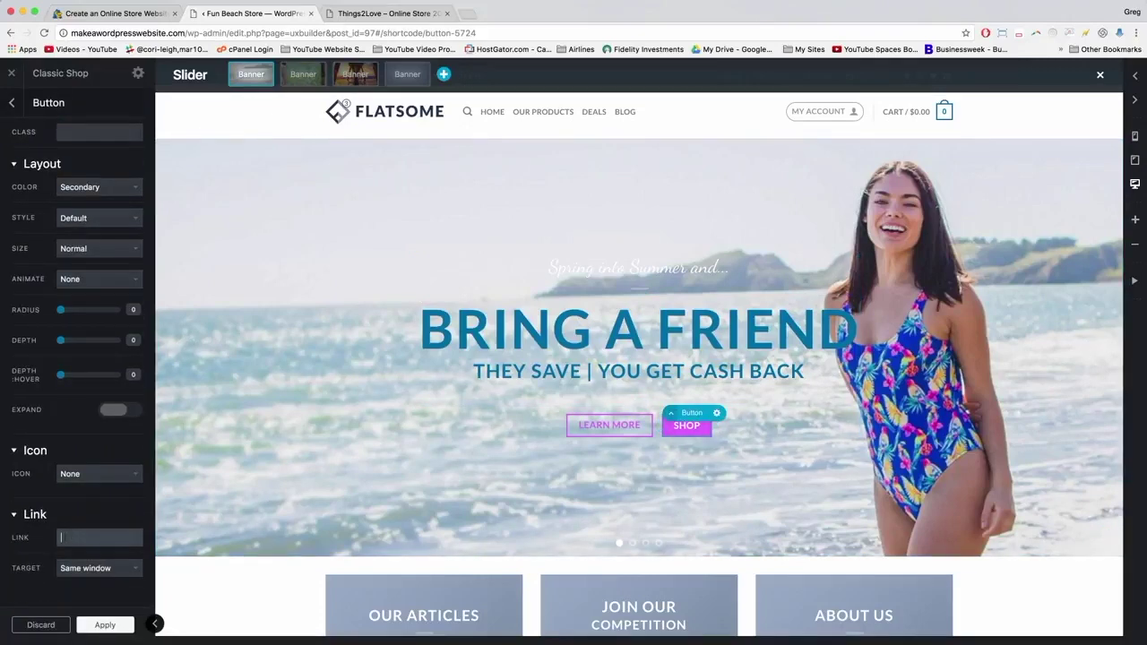
right_click(80, 539)
click(89, 594)
key(Up)
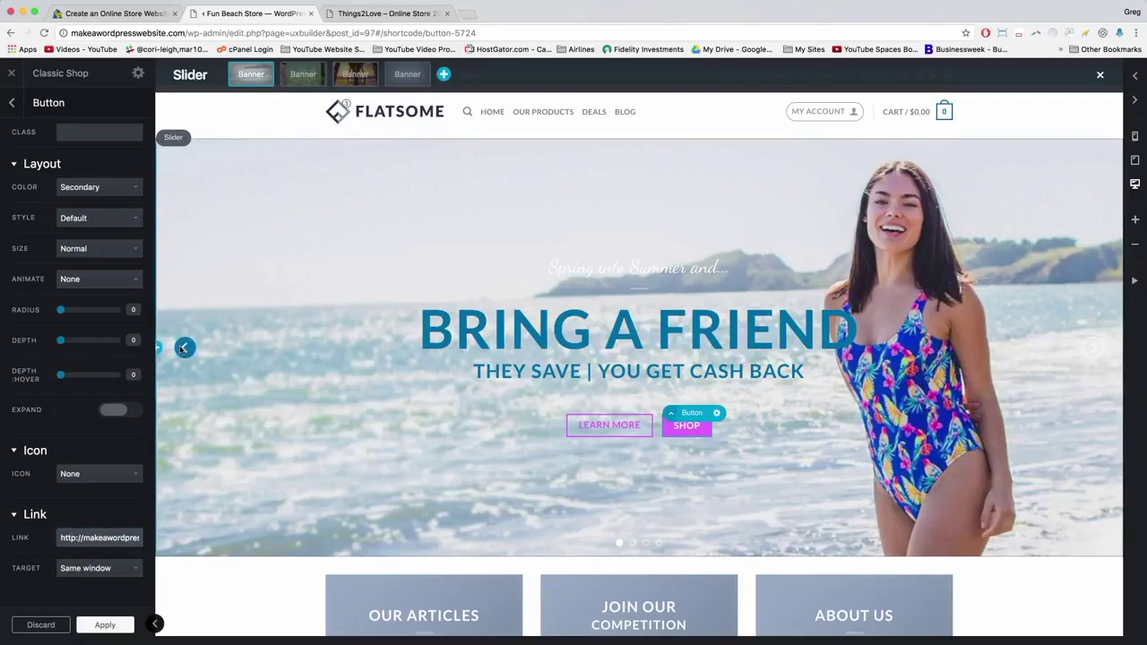
Step: Link the Brooklyn to Bay Area BROWSE PRODUCTS button to the shop page address
click(183, 348)
click(184, 347)
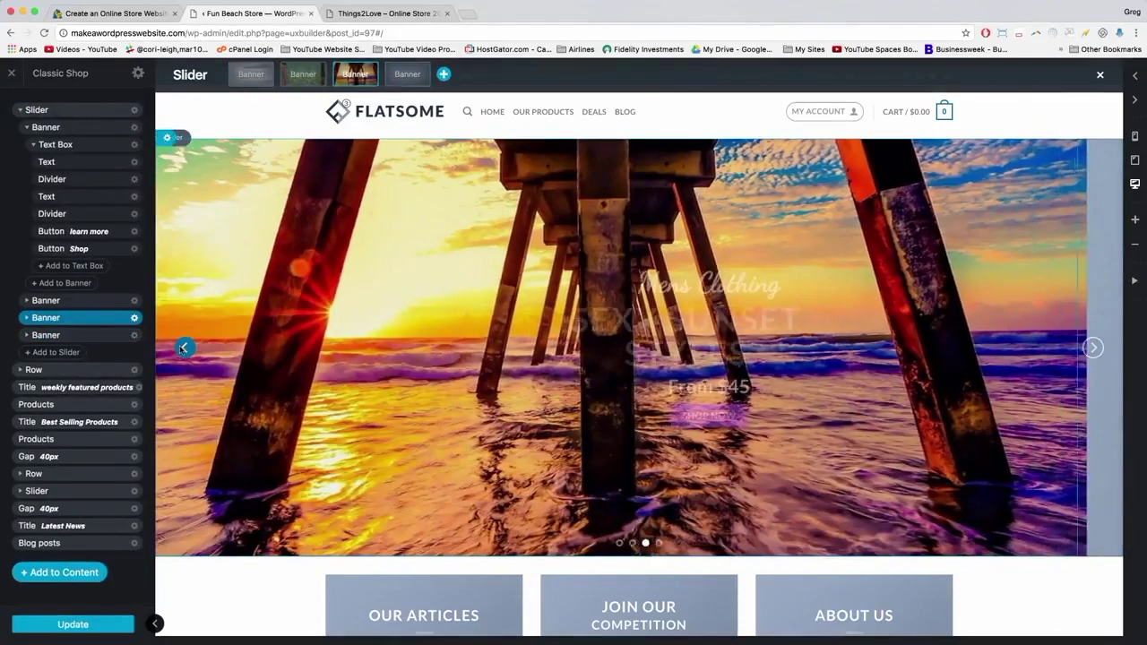
click(184, 348)
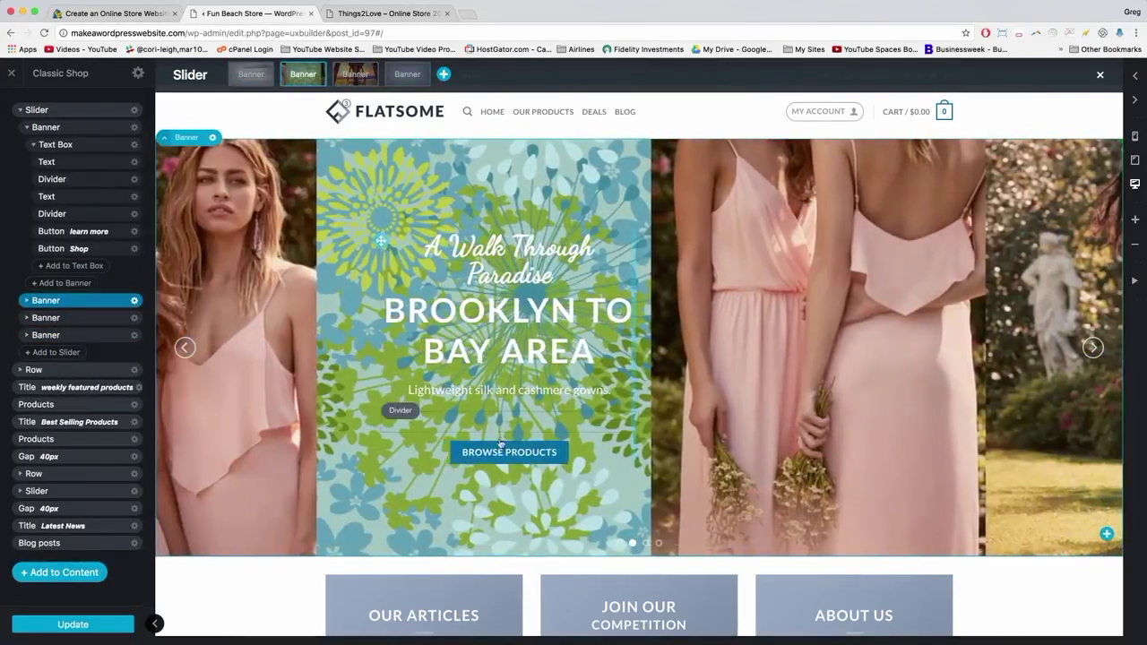
click(510, 454)
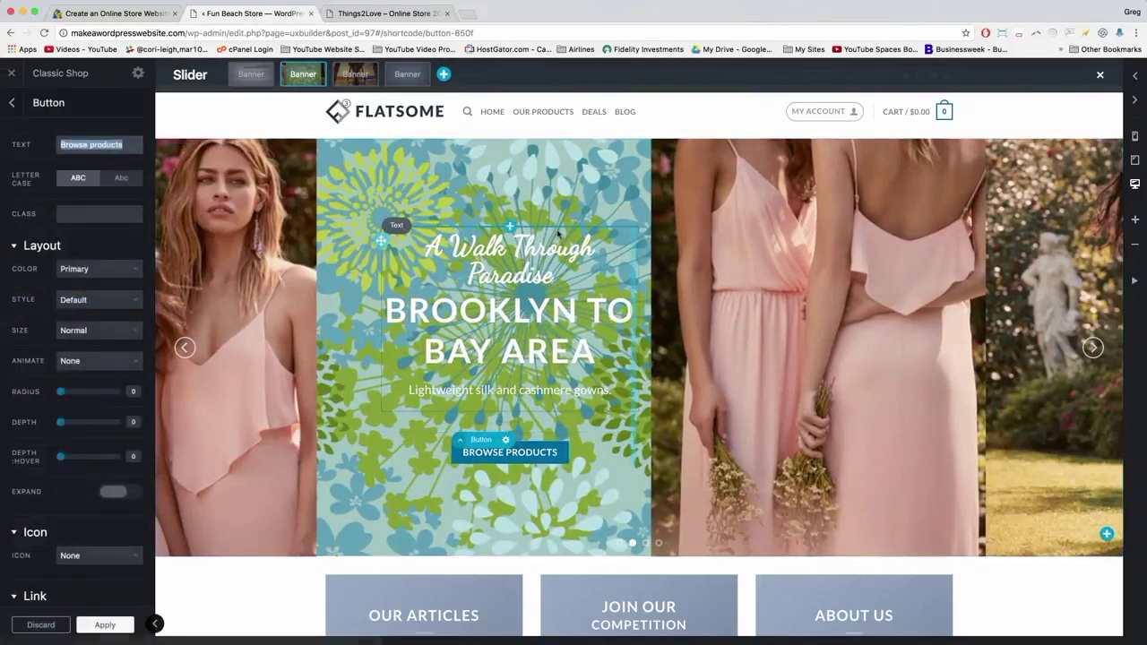
scroll(74, 505, down, 2)
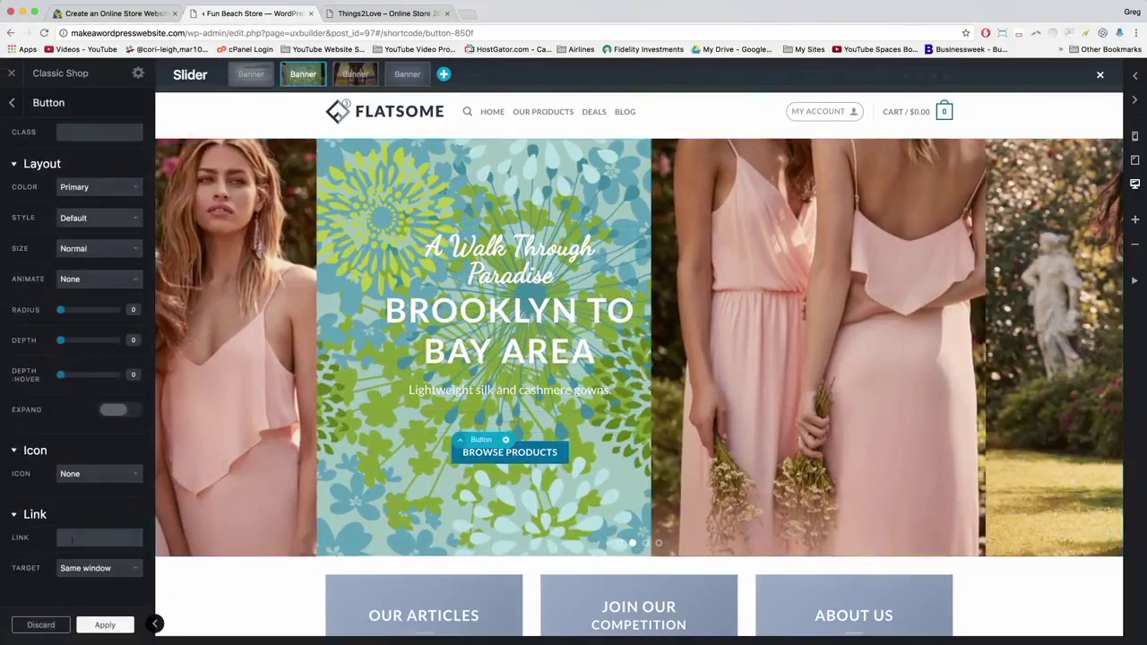
right_click(71, 538)
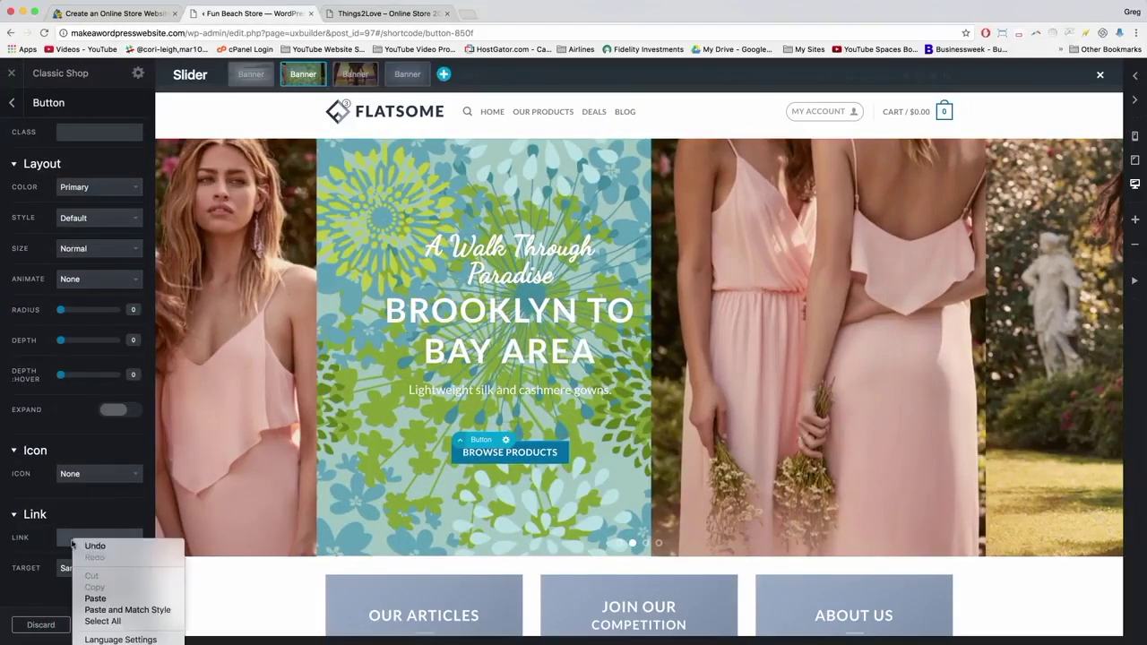
click(90, 597)
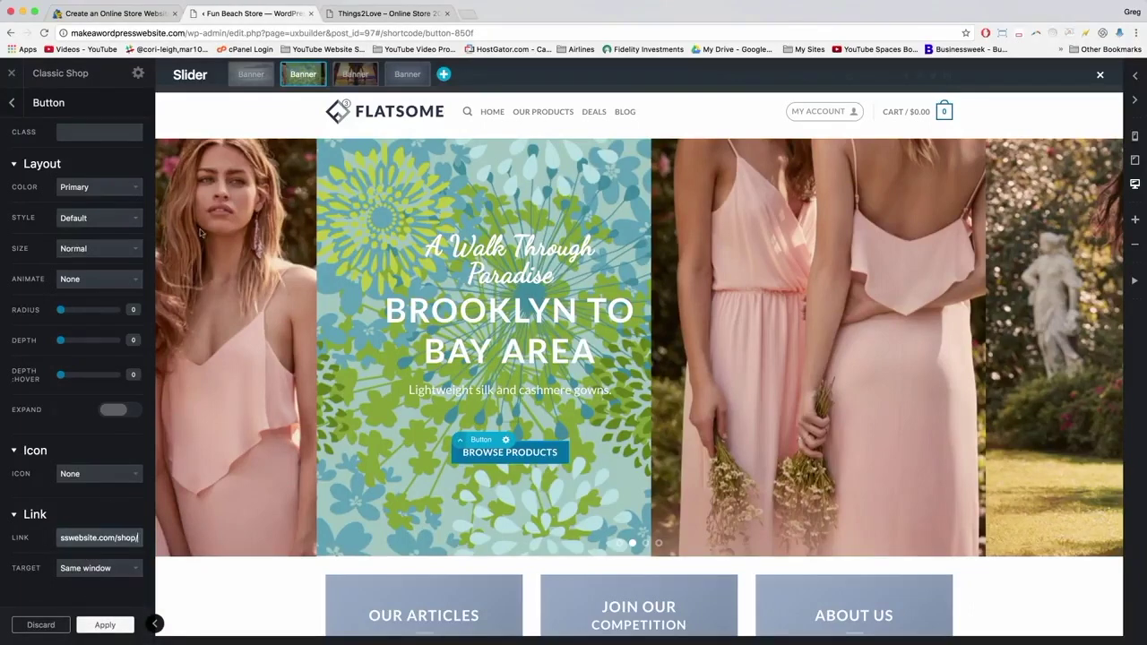
click(364, 311)
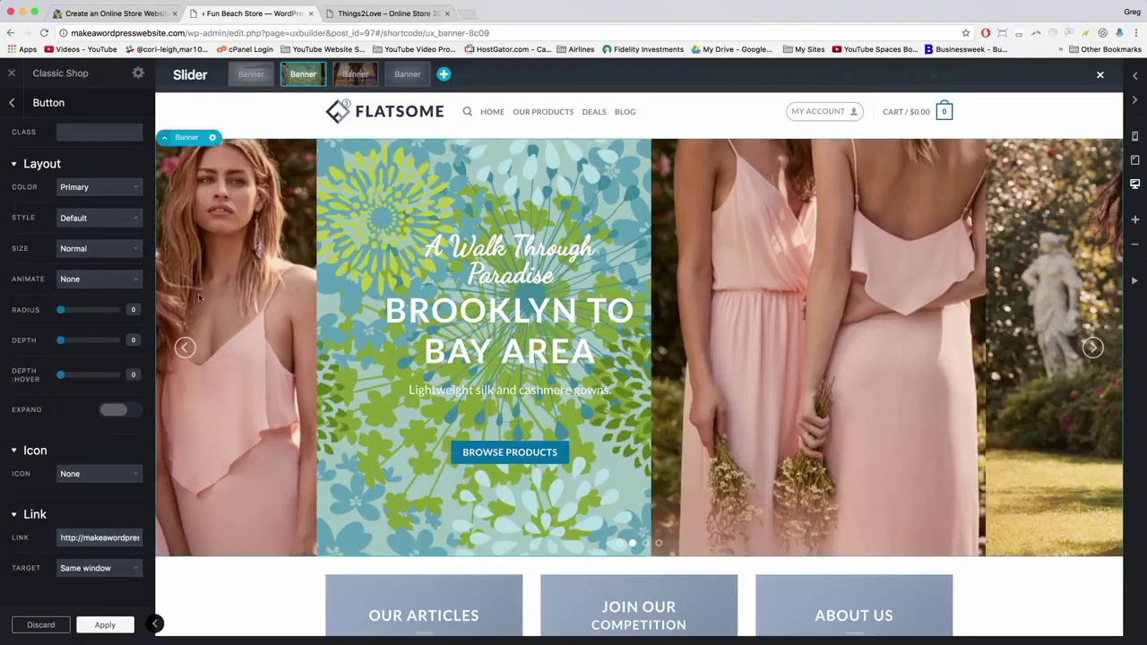
click(186, 346)
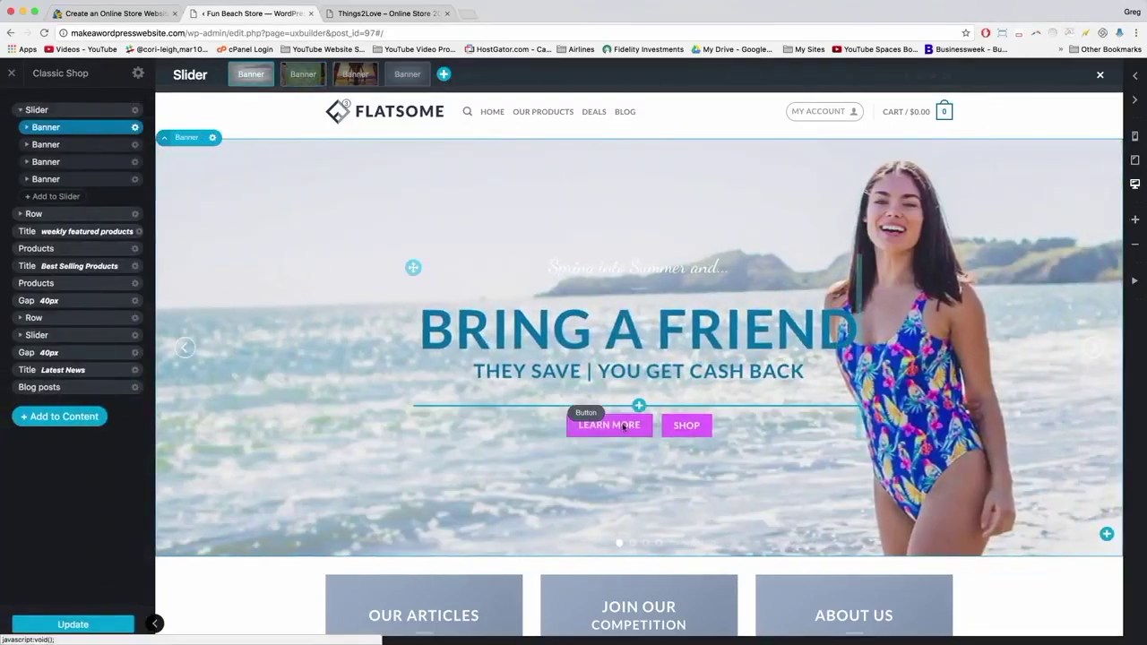
Step: Copy the DEALS menu link, paste it into the LEARN MORE button's Link field, and apply
right_click(587, 115)
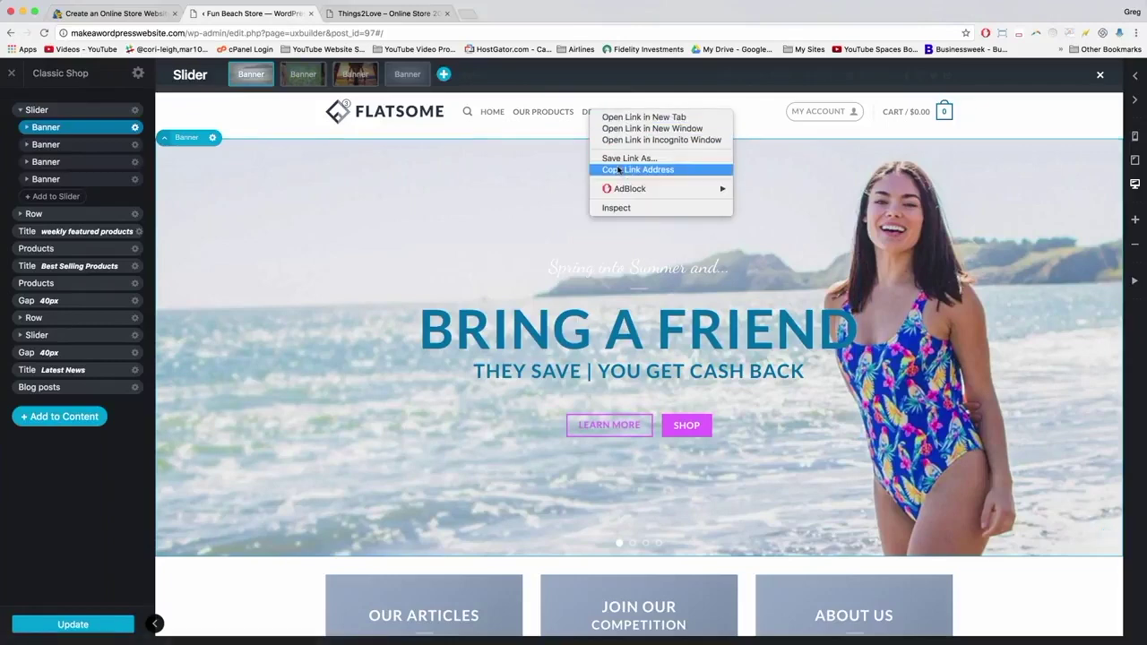
click(627, 171)
click(609, 425)
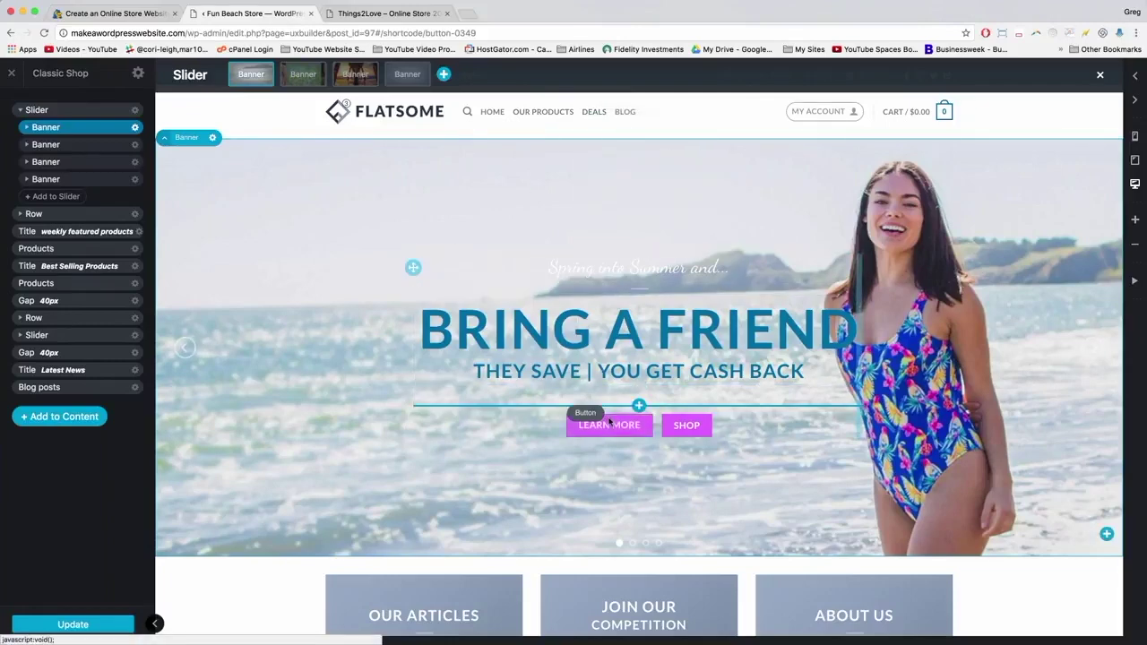
scroll(137, 336, down, 3)
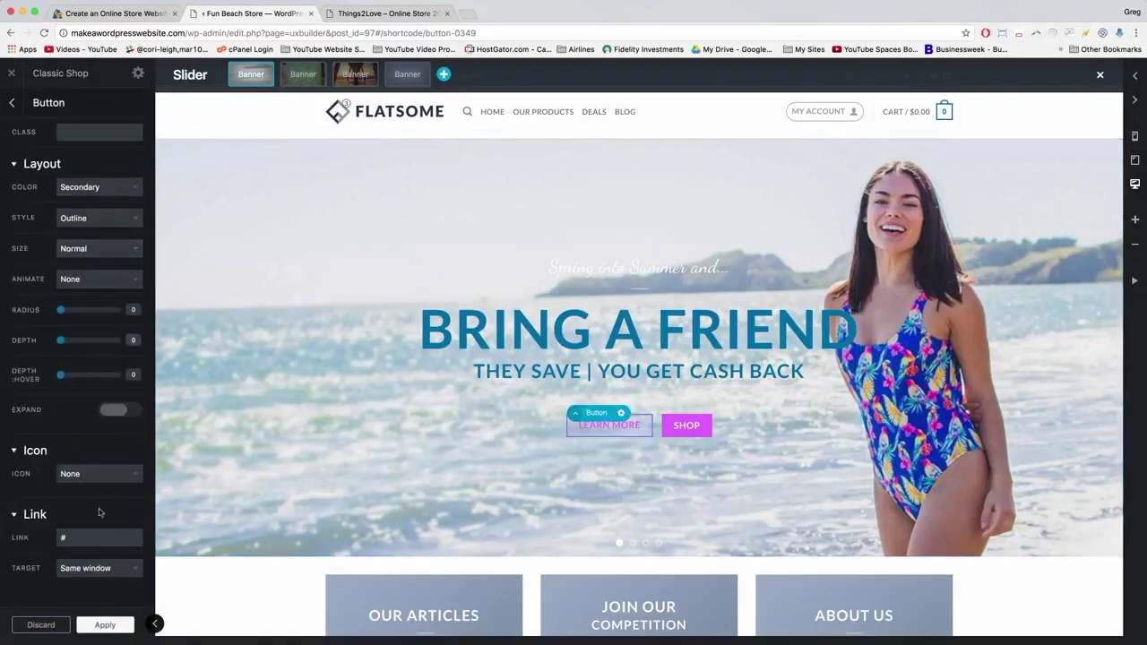
click(79, 537)
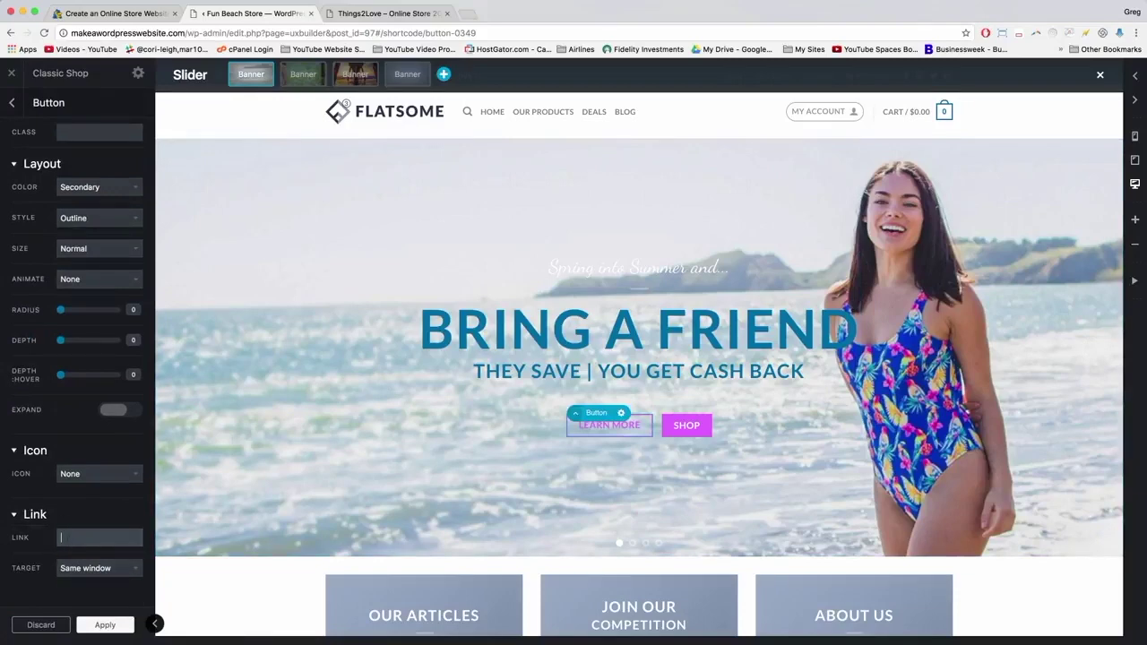
right_click(61, 537)
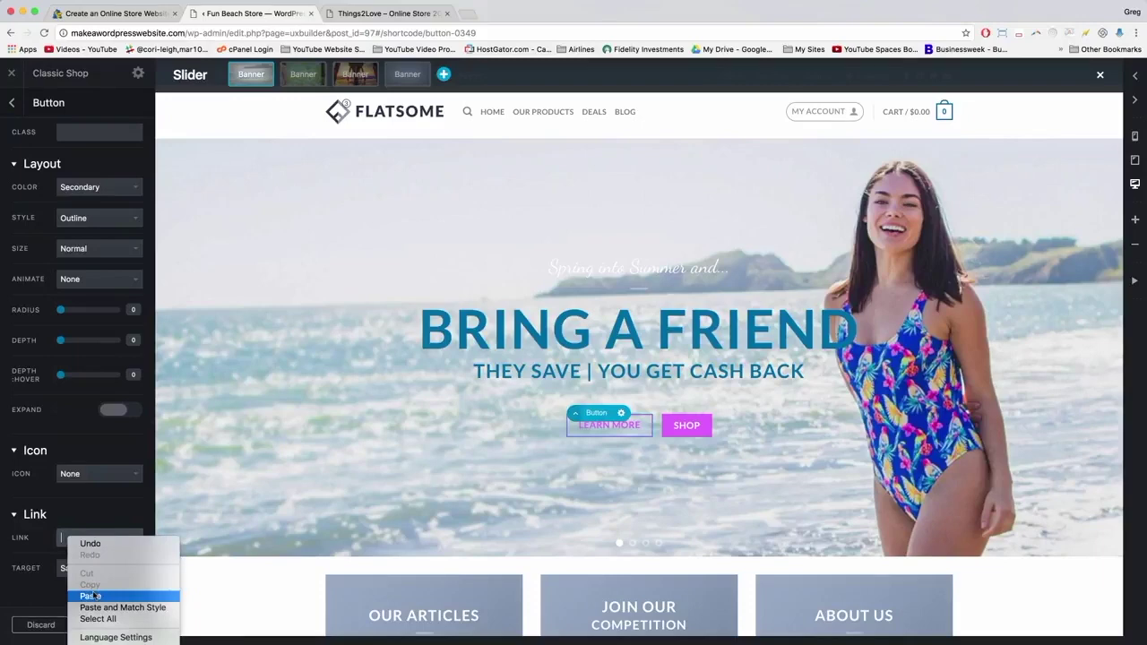
click(92, 596)
click(100, 625)
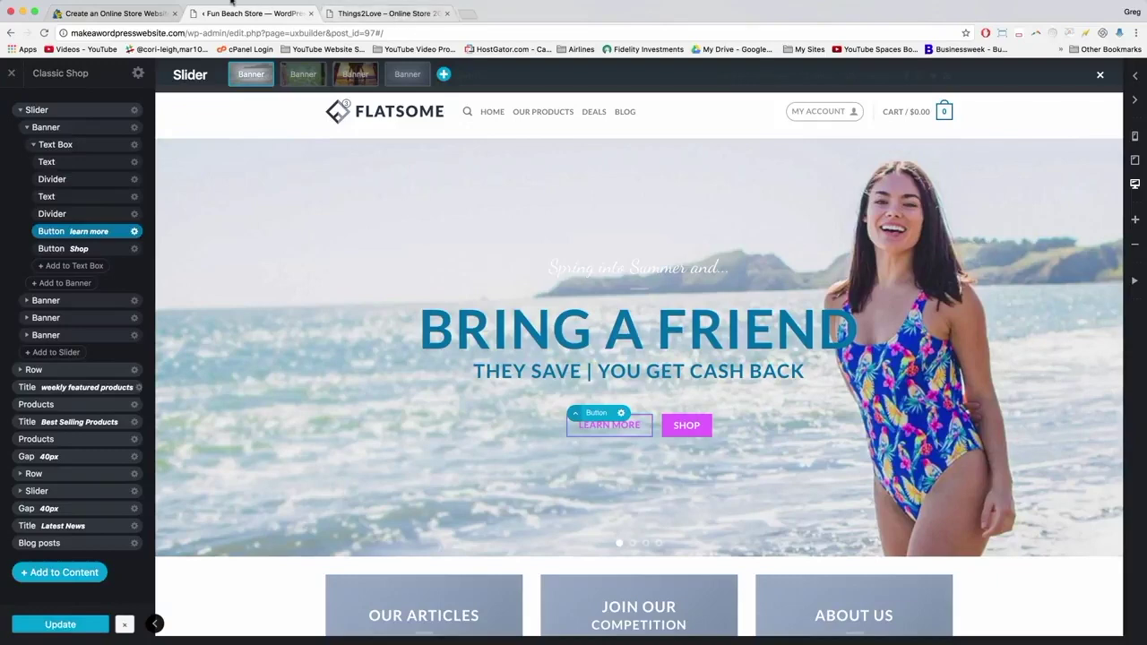
Step: Open the live store homepage in a new tab placed before the Things2Love tab
click(468, 13)
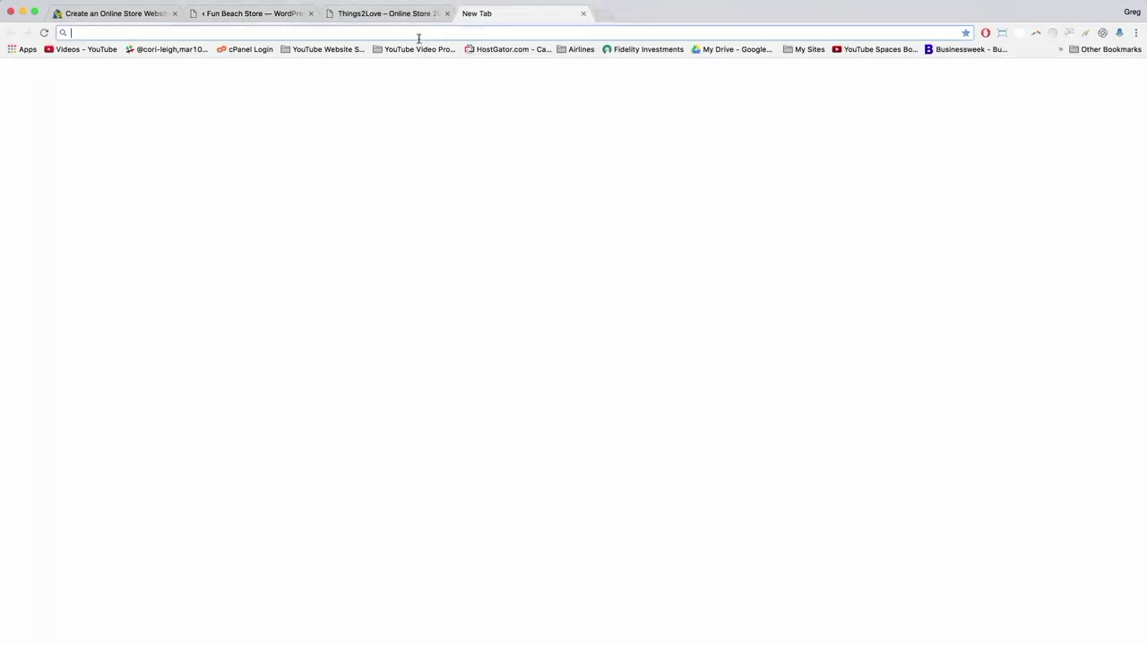
text(makeawordpresswebsite.com)
key(Return)
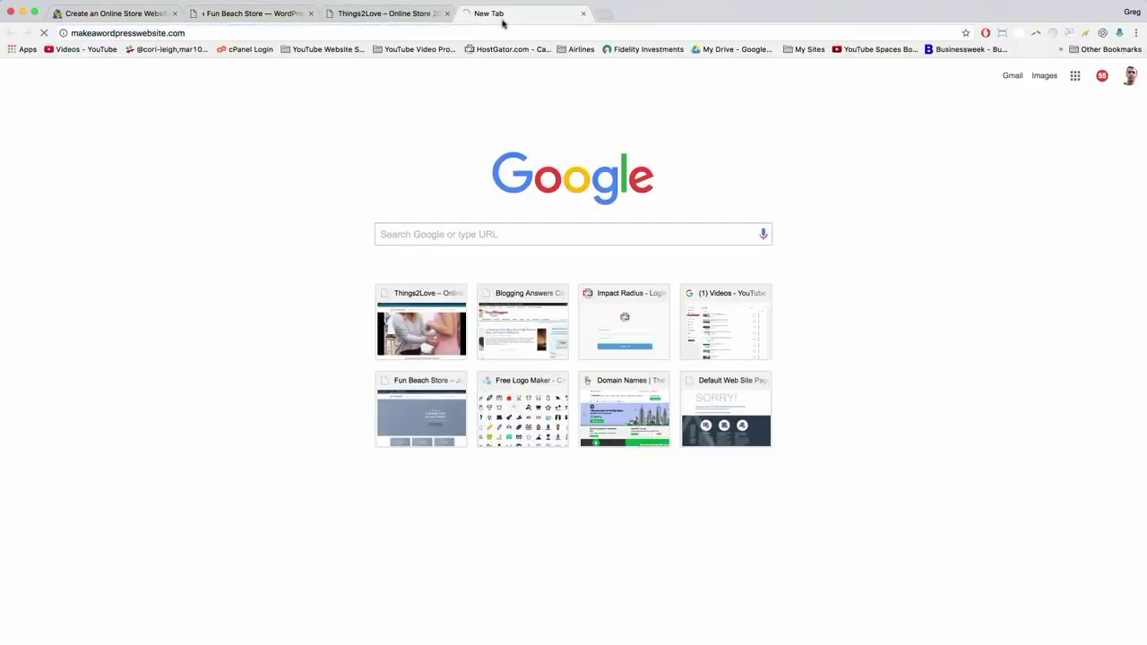
drag(512, 18, 376, 13)
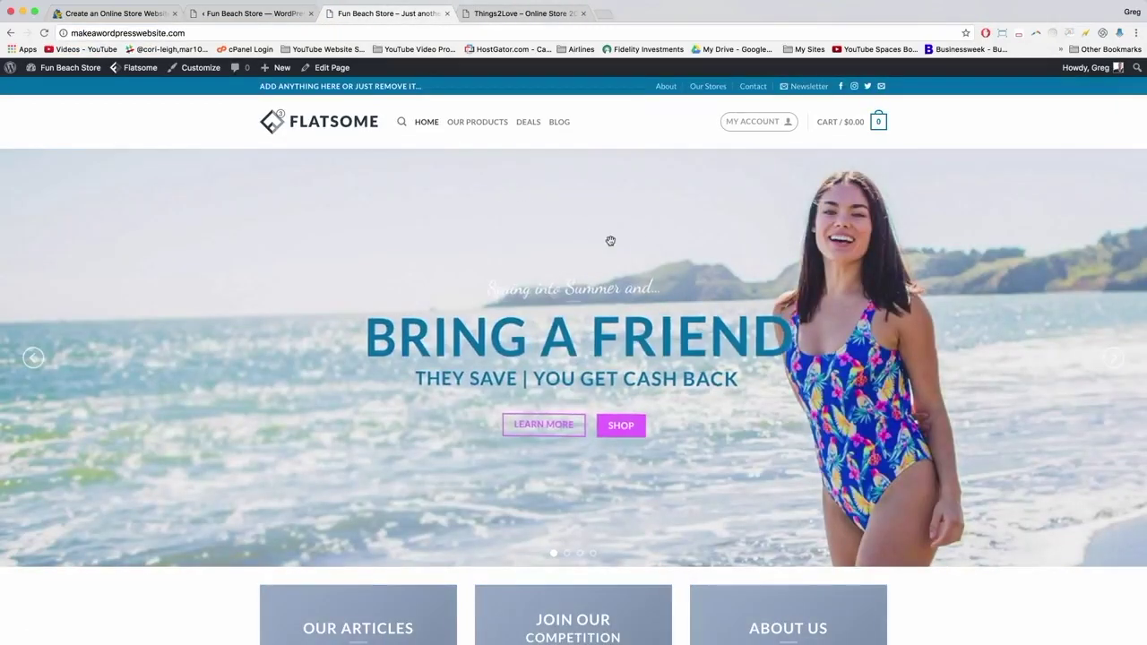
Step: Cycle the live slider, follow SHOP to the shop page, then review the Things2Love demo
click(1115, 359)
click(1115, 359)
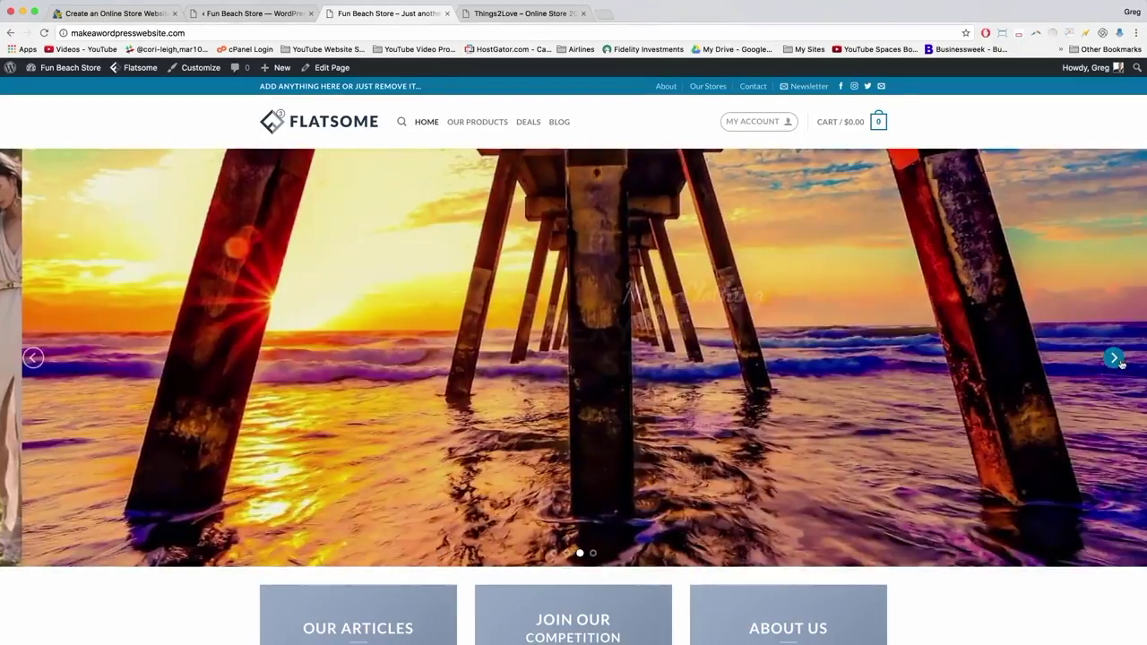
click(1113, 359)
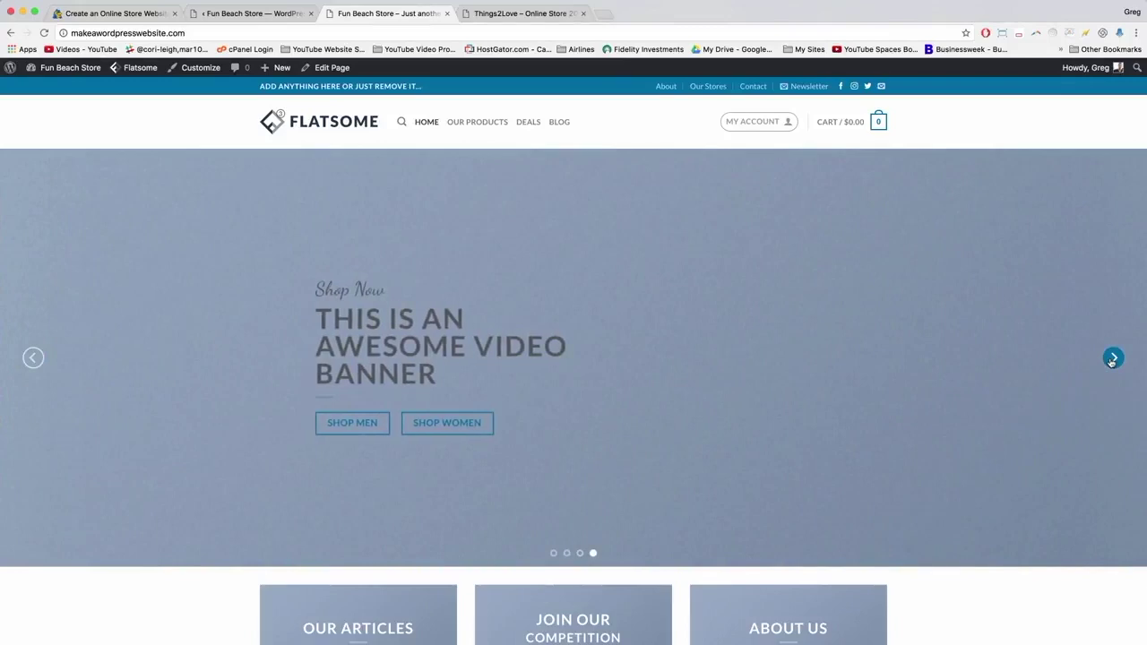
click(1112, 359)
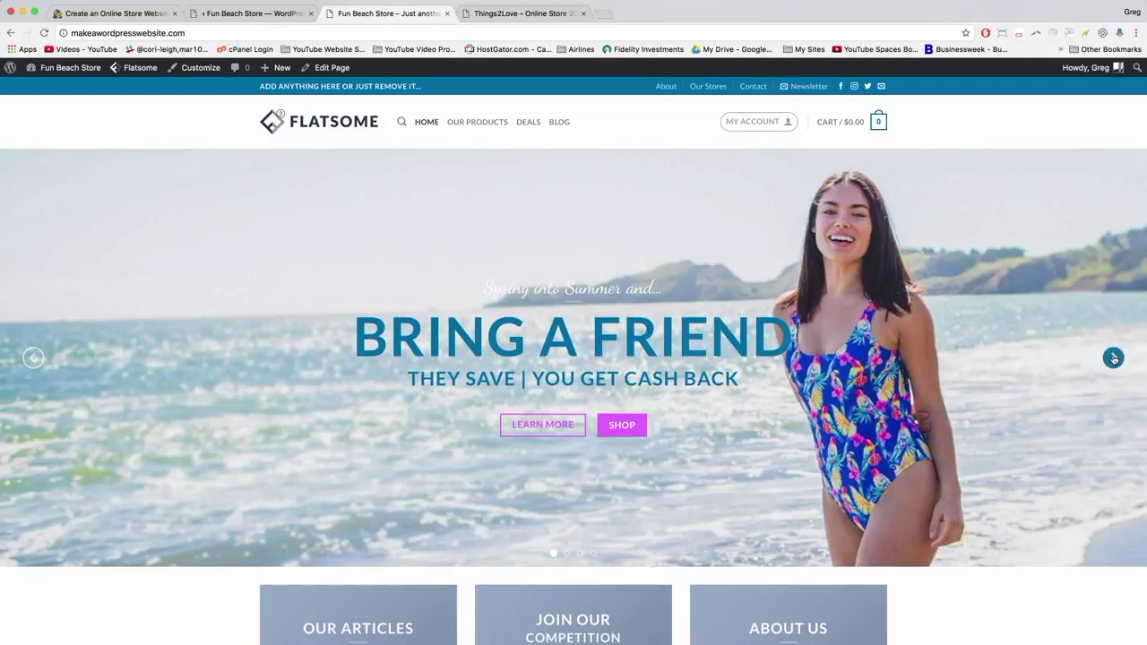
click(619, 429)
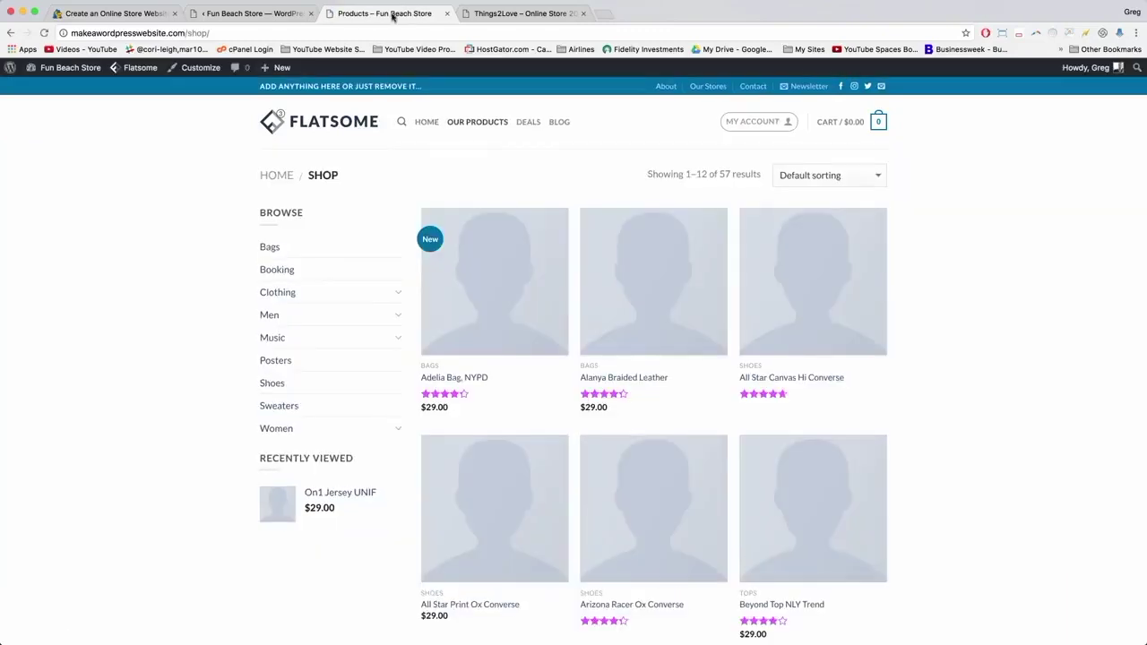
click(507, 16)
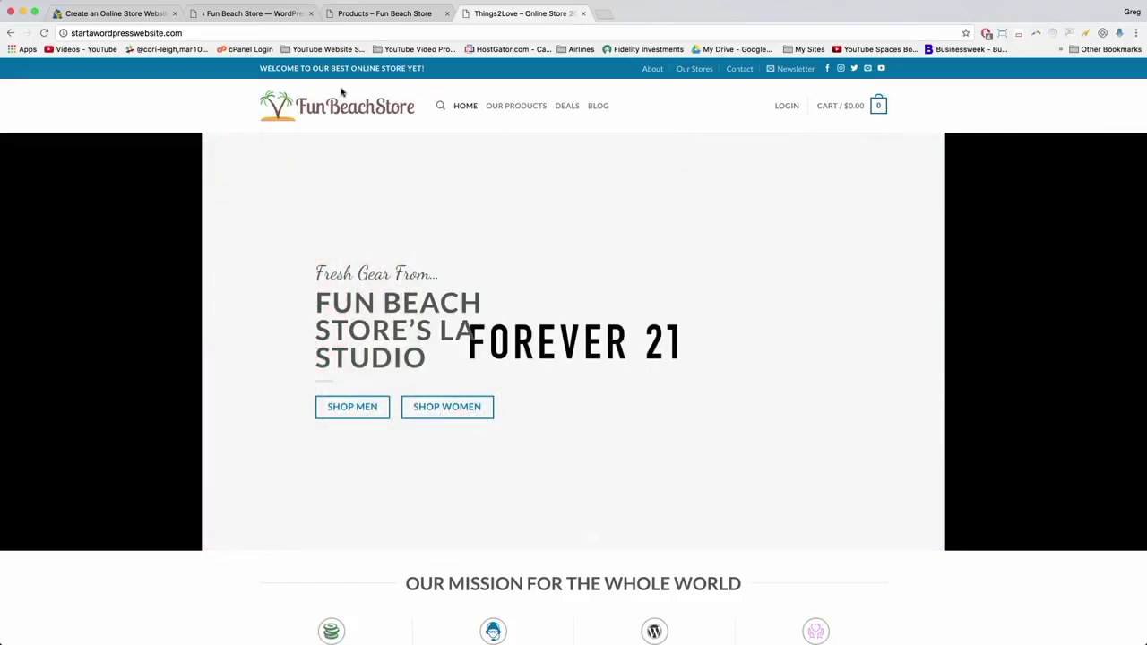
click(227, 14)
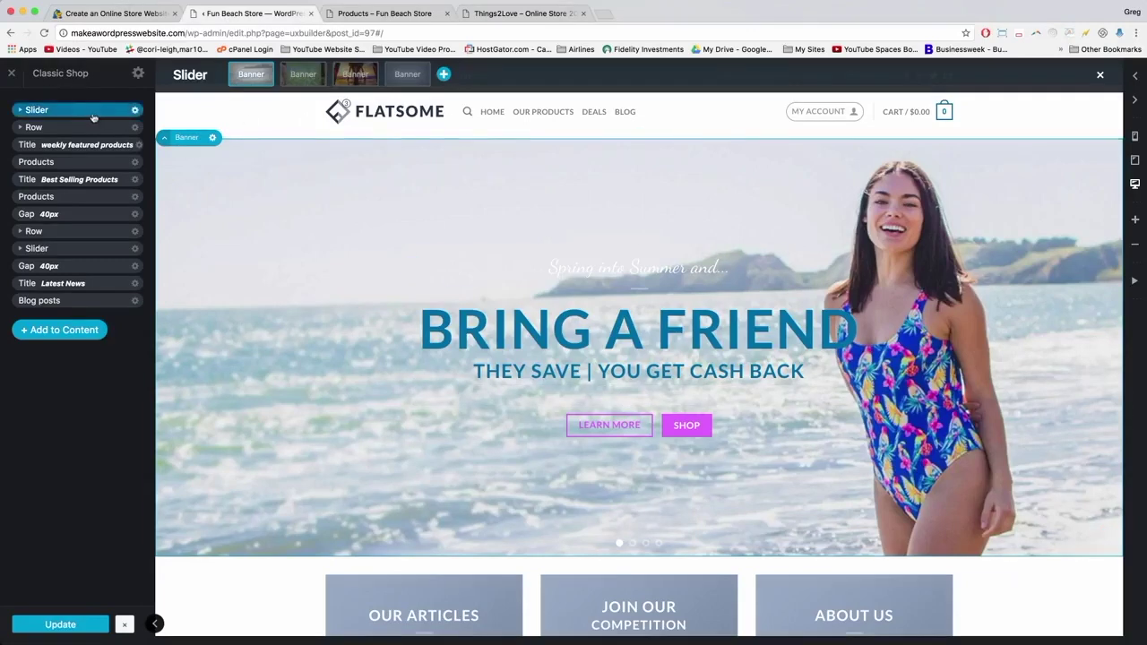
Step: Expand the slider and open the fourth video banner's settings
click(19, 110)
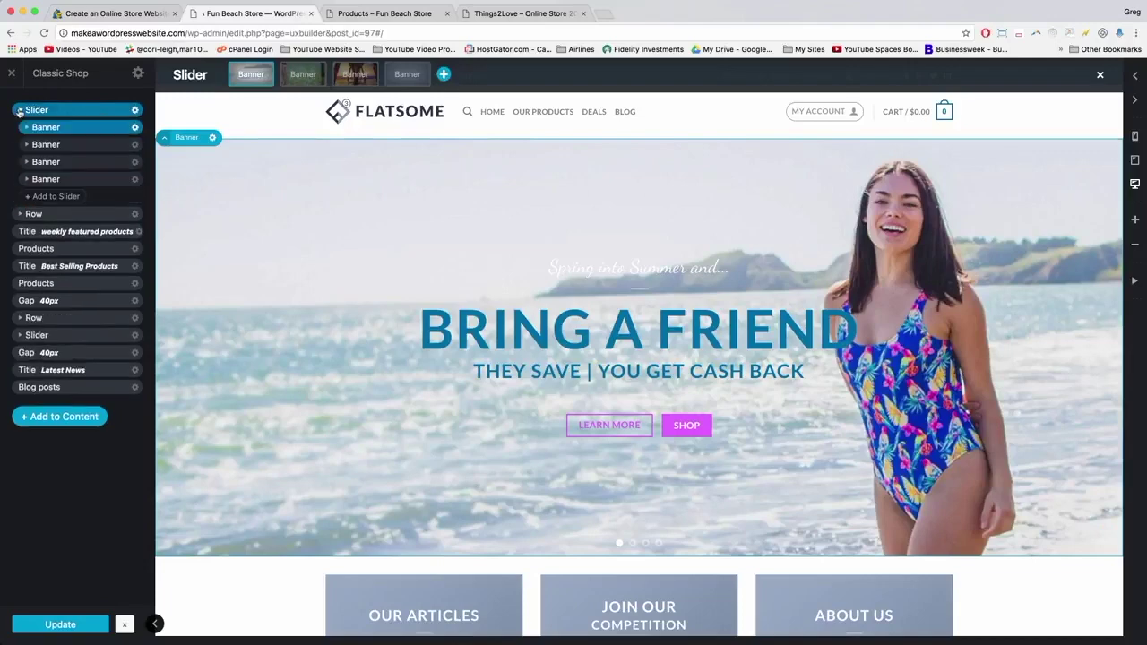
click(66, 180)
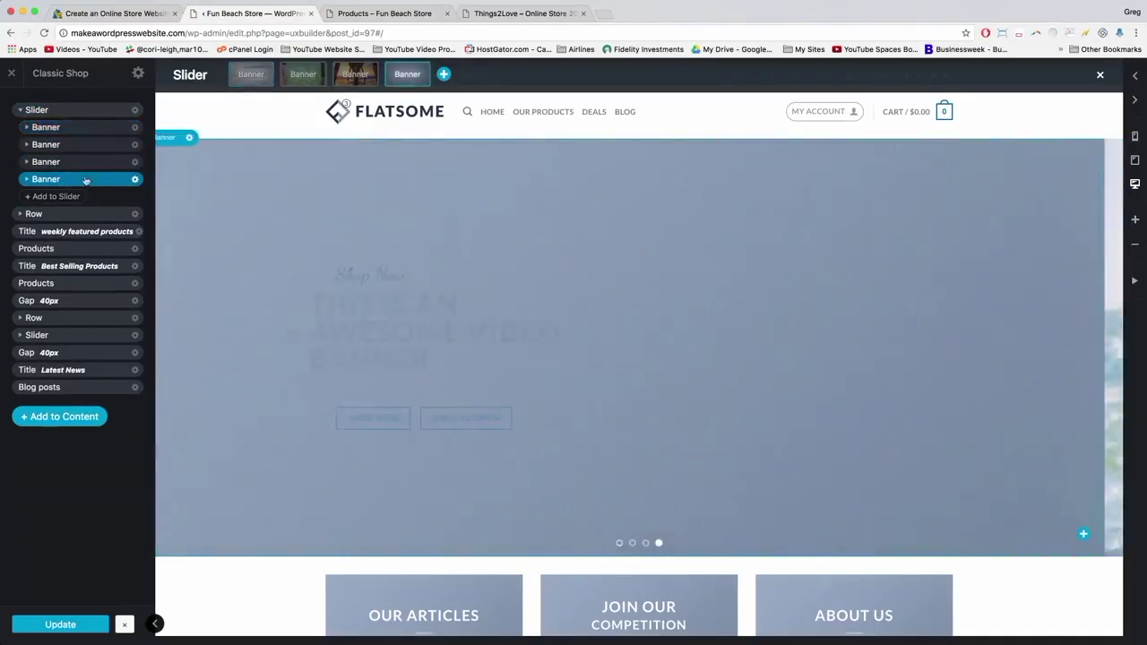
double_click(274, 266)
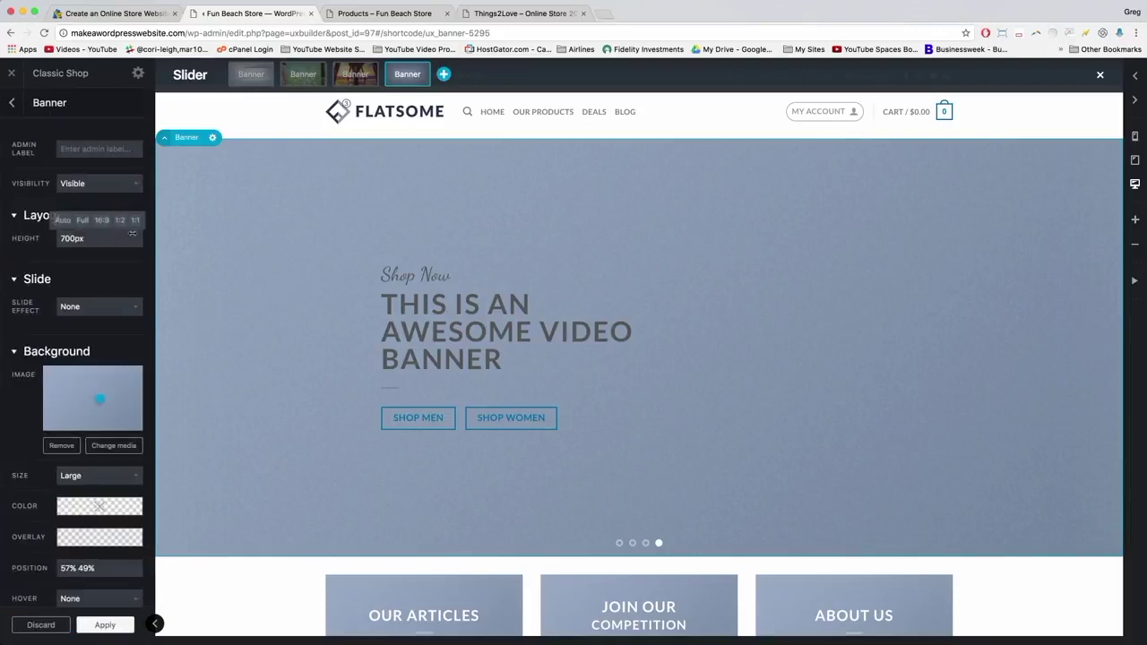
scroll(148, 261, down, 10)
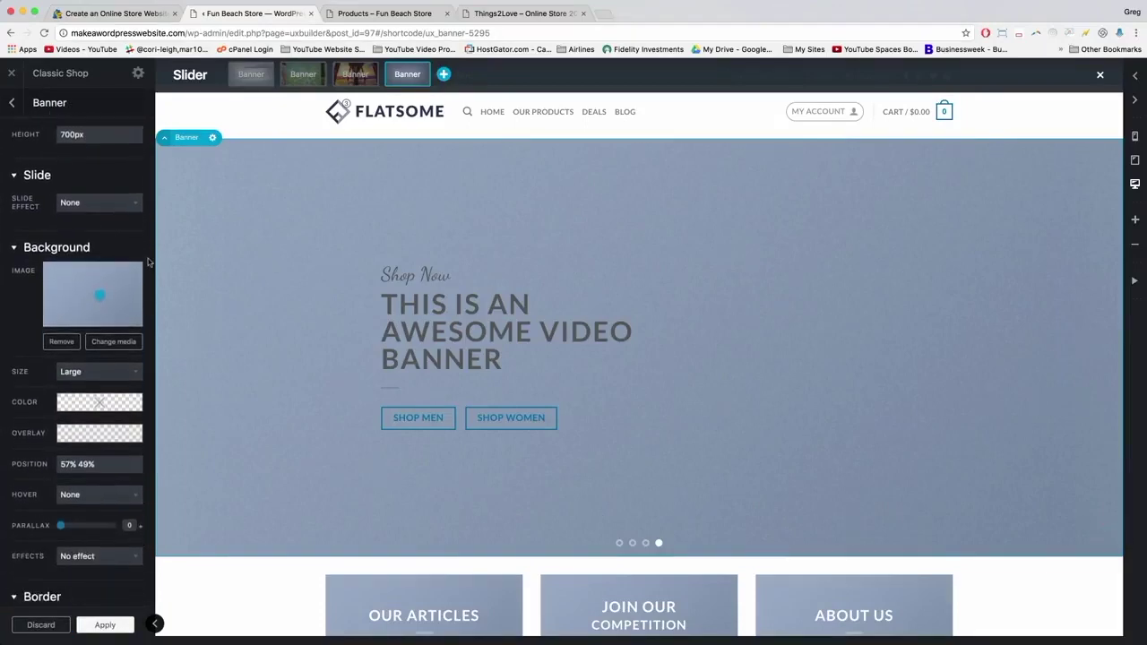
scroll(147, 262, down, 5)
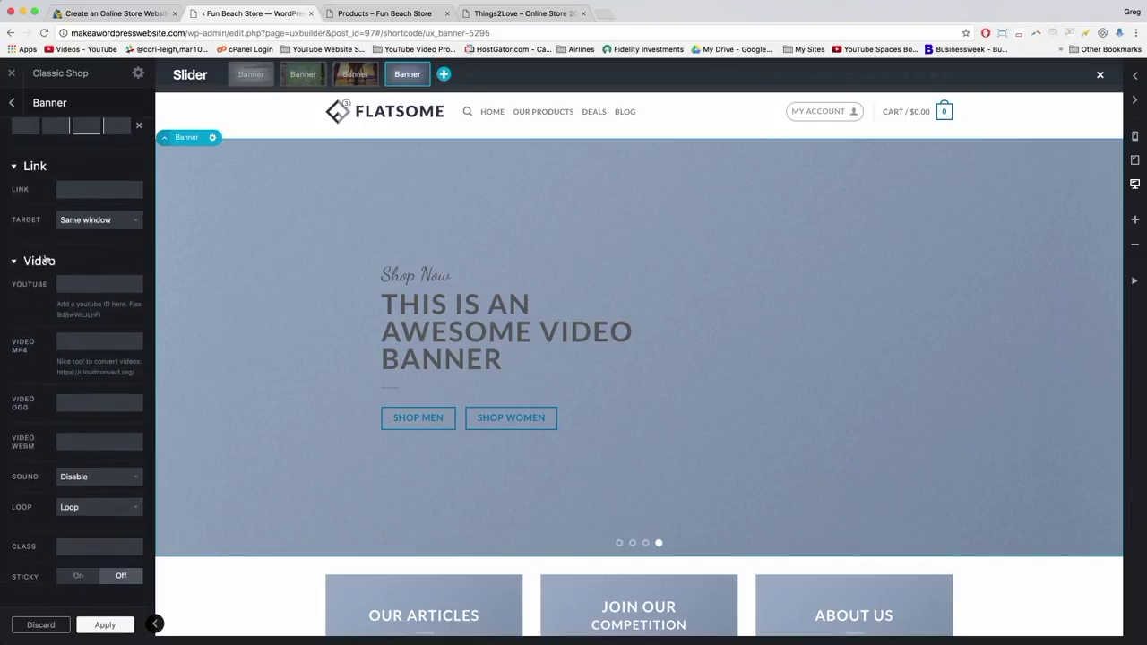
Step: Inspect the banner's YouTube, MP4 and OGG video fields before consulting the tutorial
click(16, 262)
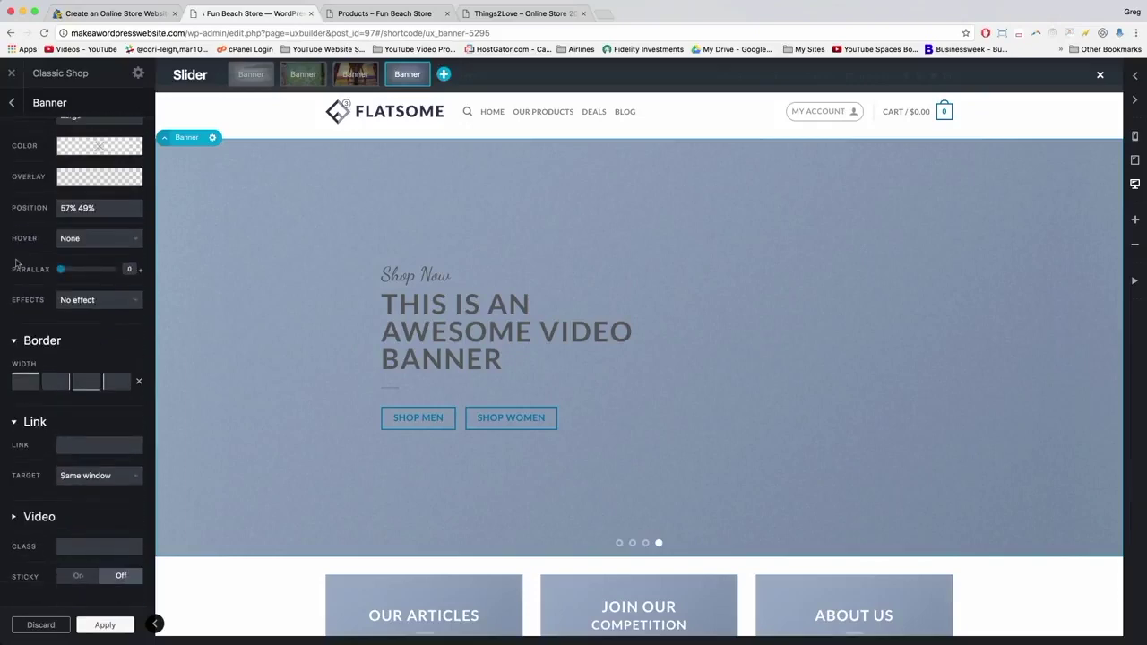
click(17, 518)
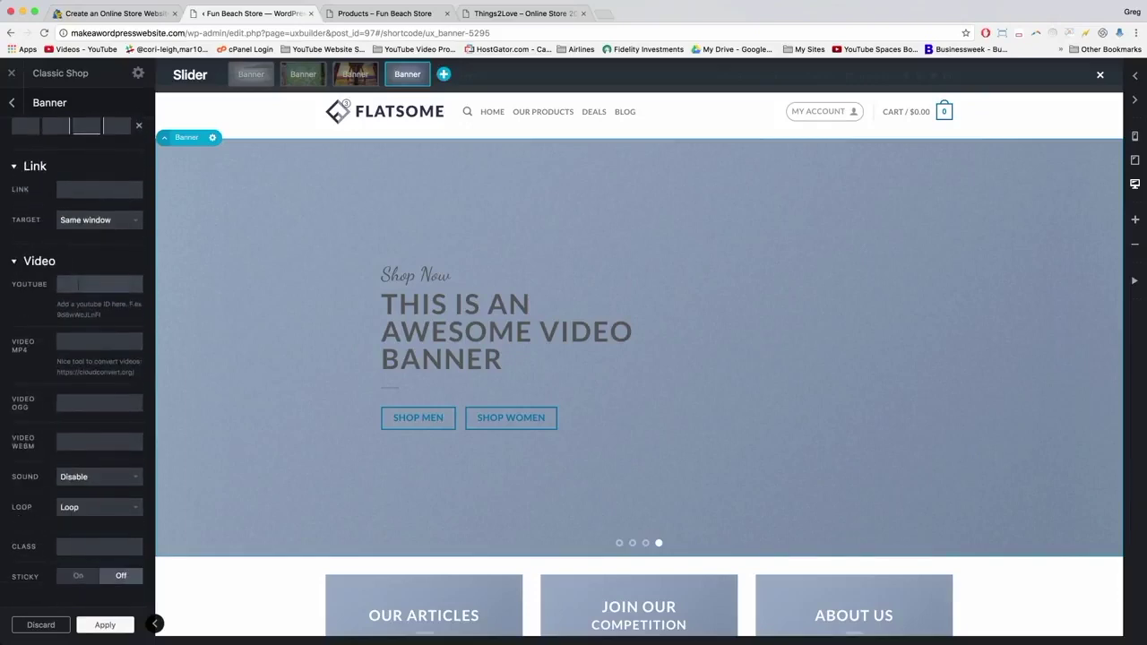
click(89, 341)
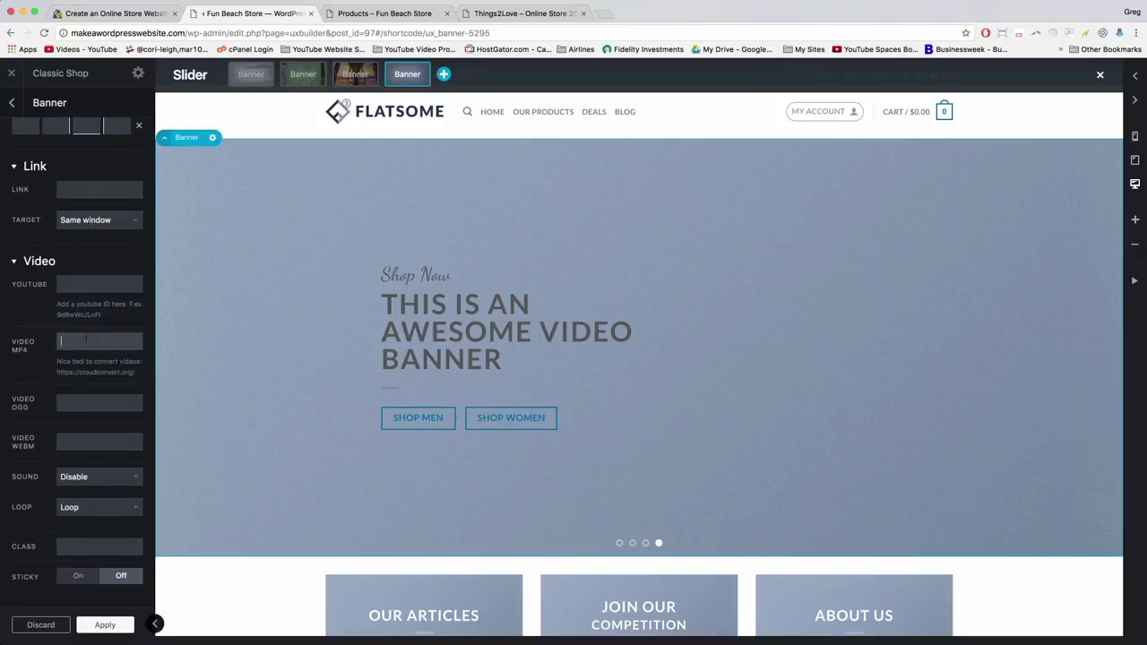
click(85, 402)
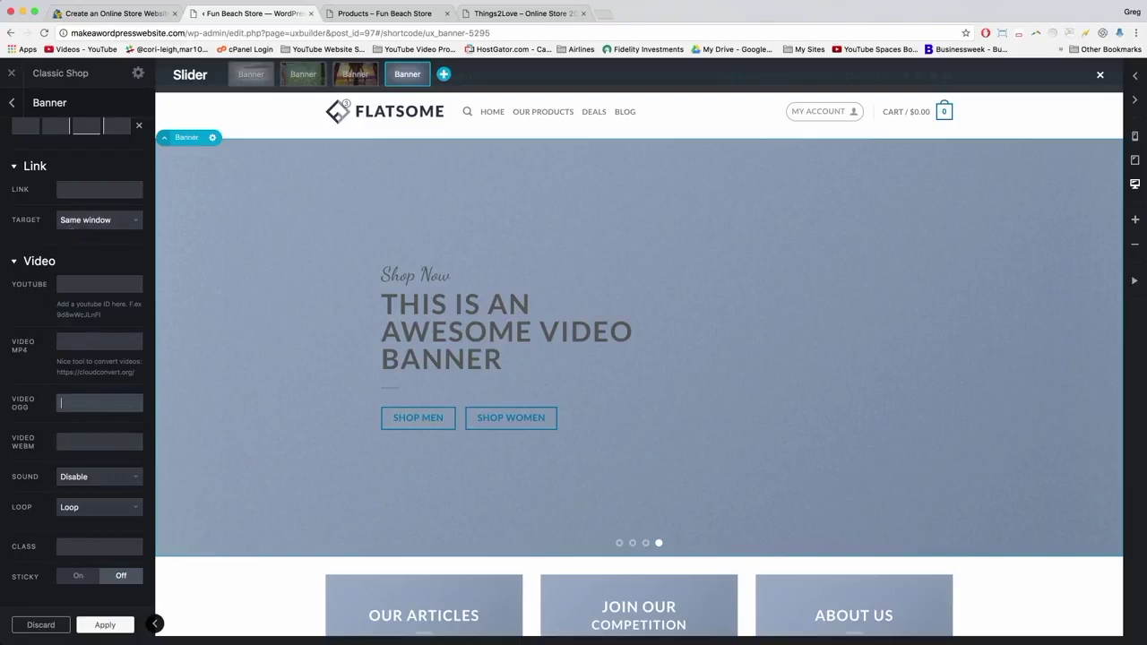
click(85, 284)
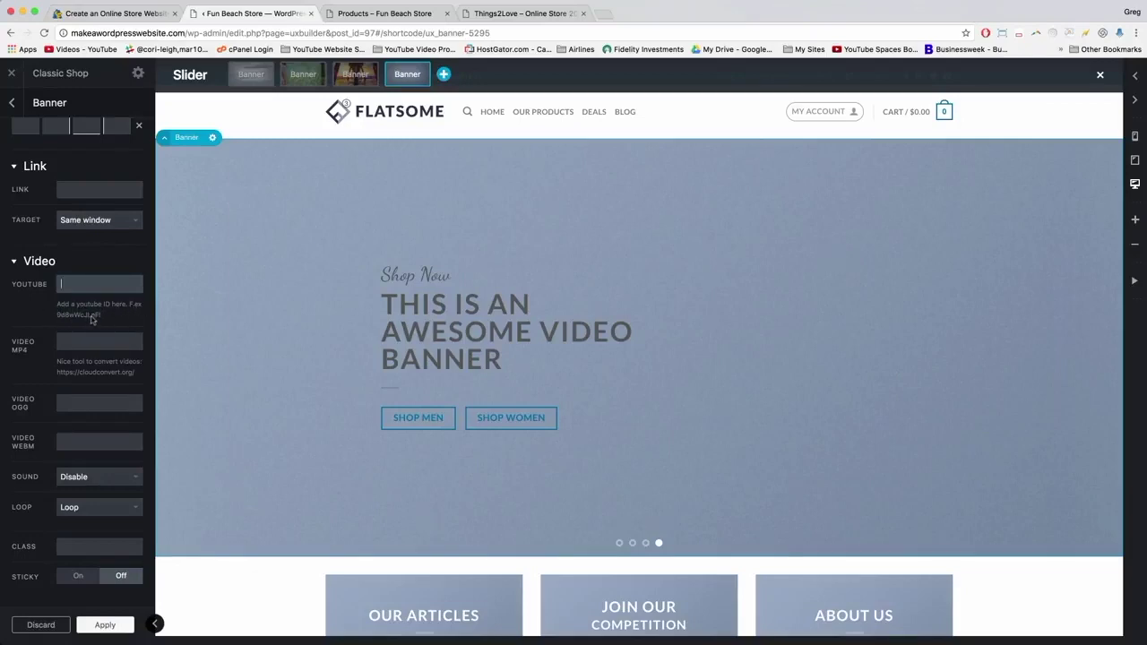
click(166, 14)
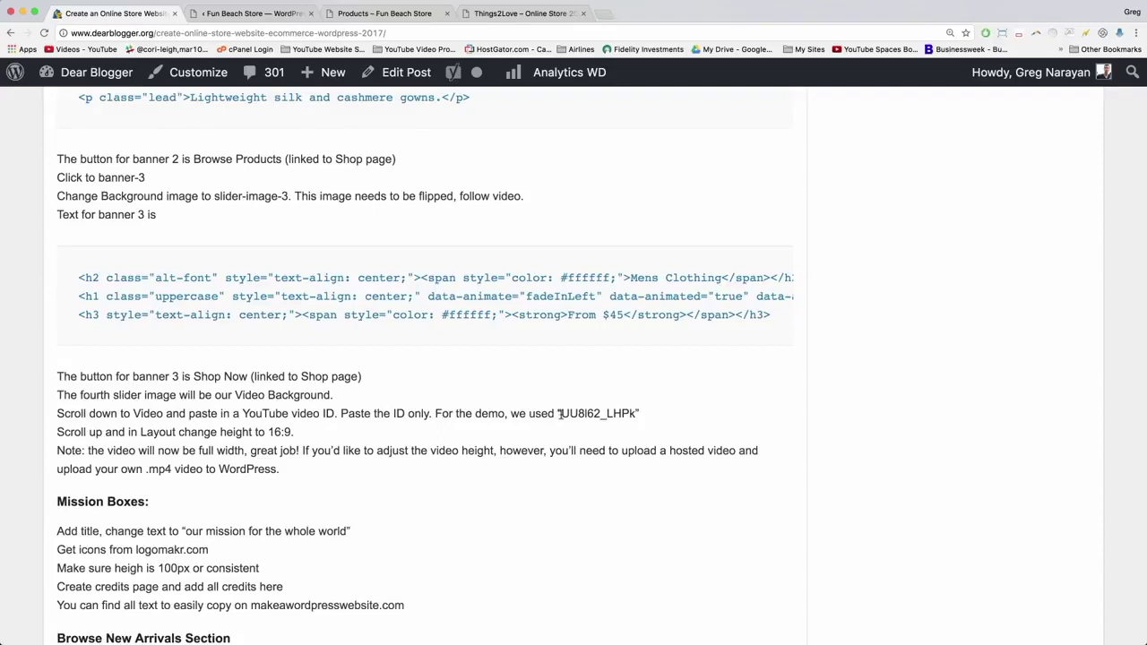
Step: Copy the demo YouTube video ID UU8l62_LHPk from the tutorial text
drag(559, 413, 635, 413)
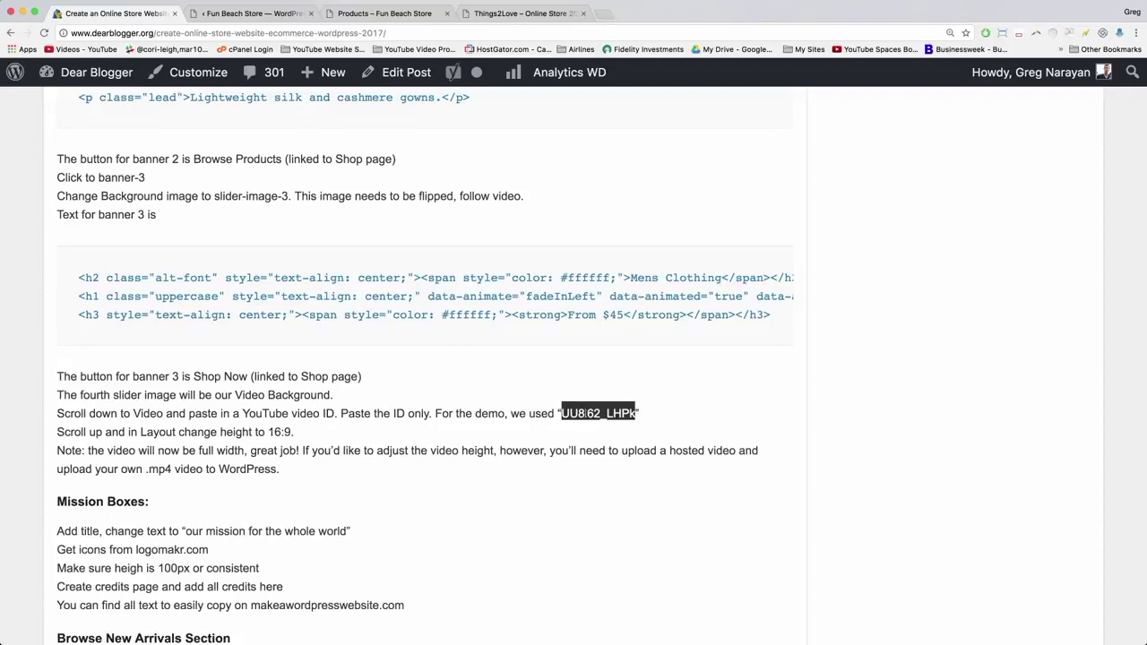
right_click(586, 413)
click(606, 438)
Step: Paste UU8l62_LHPk into the fourth banner's YouTube field and apply the video settings
click(253, 16)
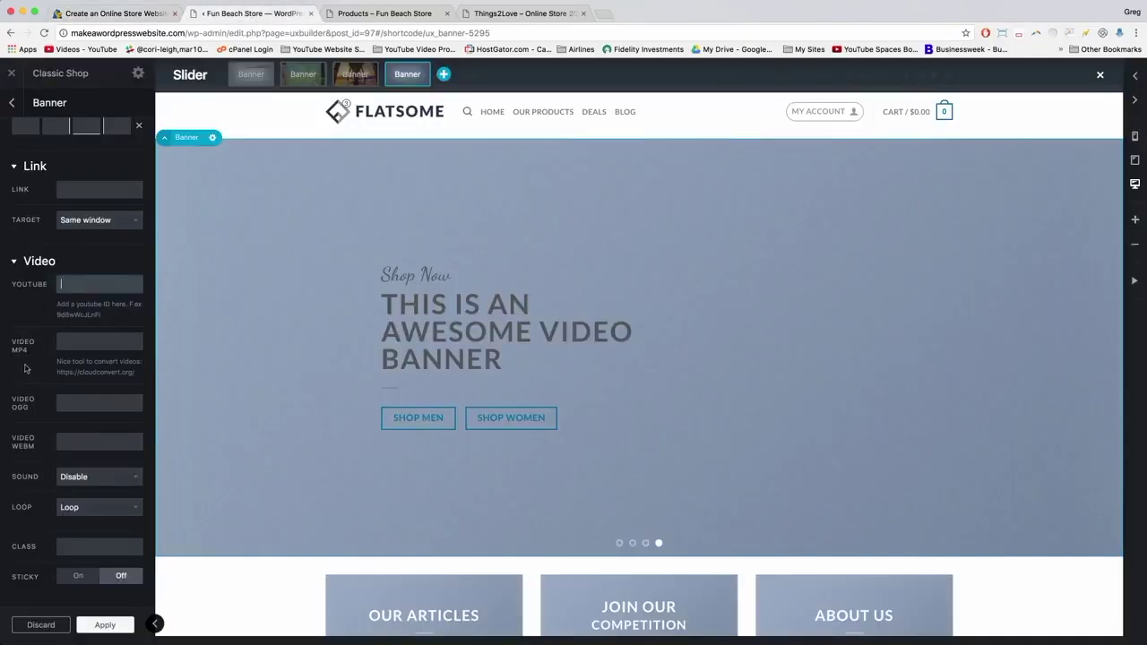
right_click(59, 283)
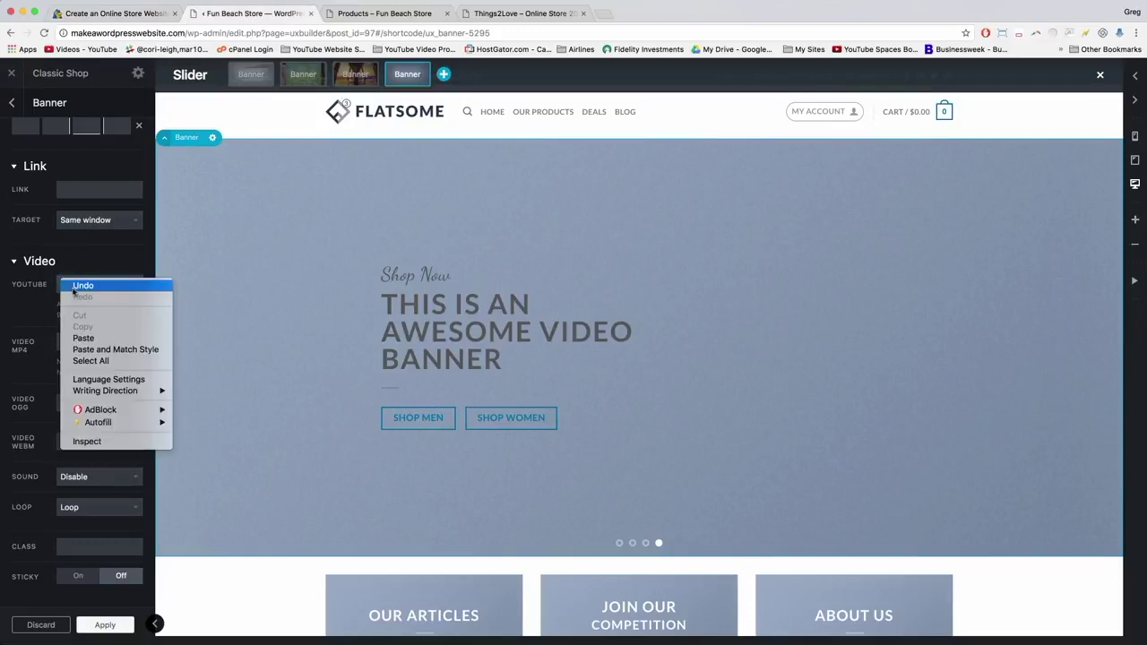
click(85, 336)
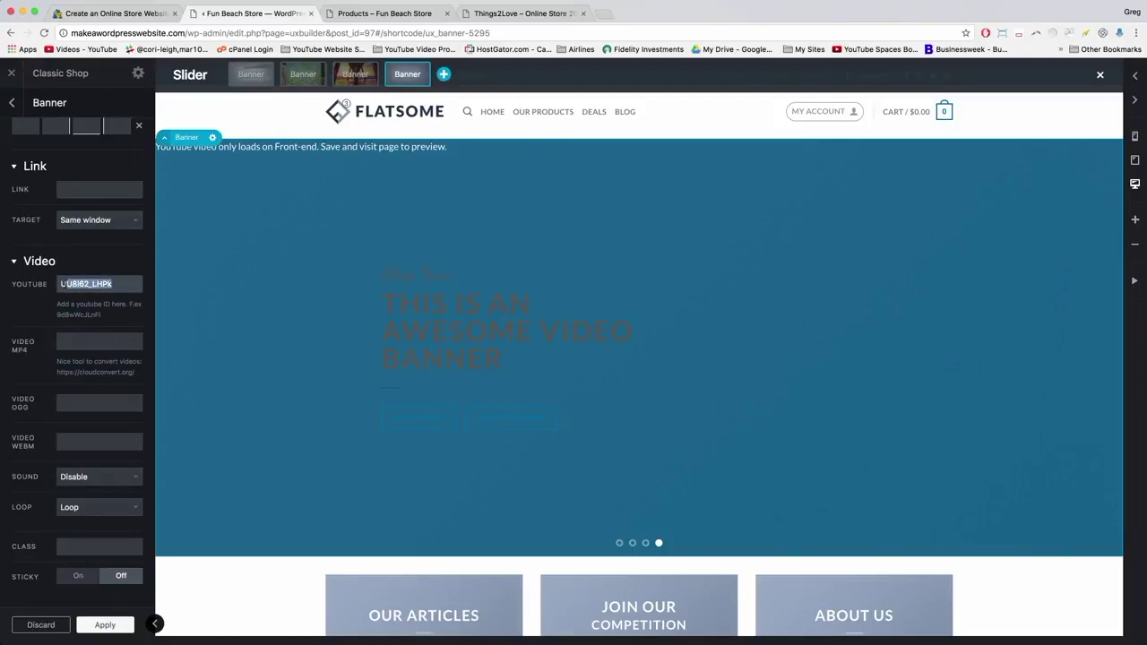
drag(113, 283, 54, 281)
key(Right)
click(105, 624)
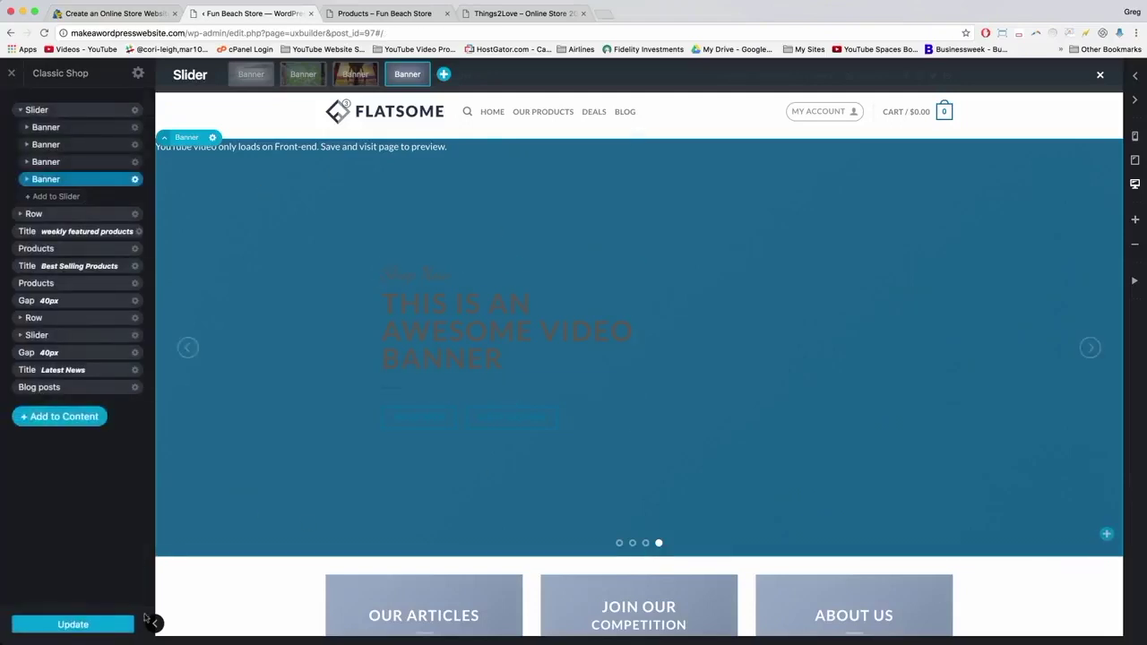
Step: Save the homepage and advance the live site's slider to the fourth banner
click(102, 624)
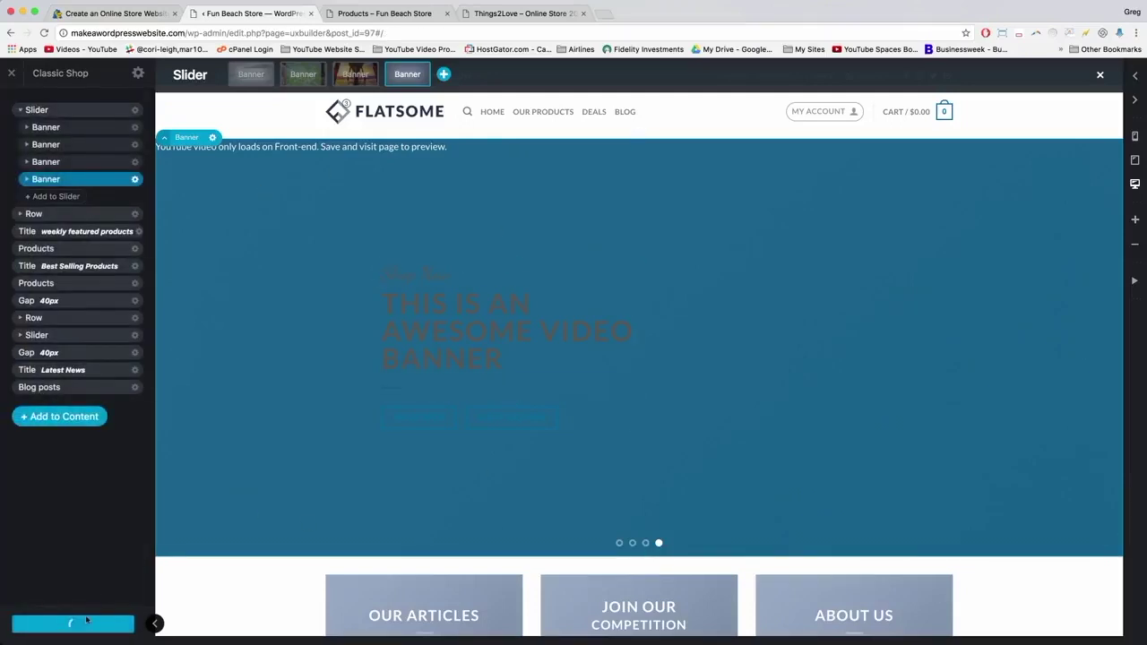
click(358, 14)
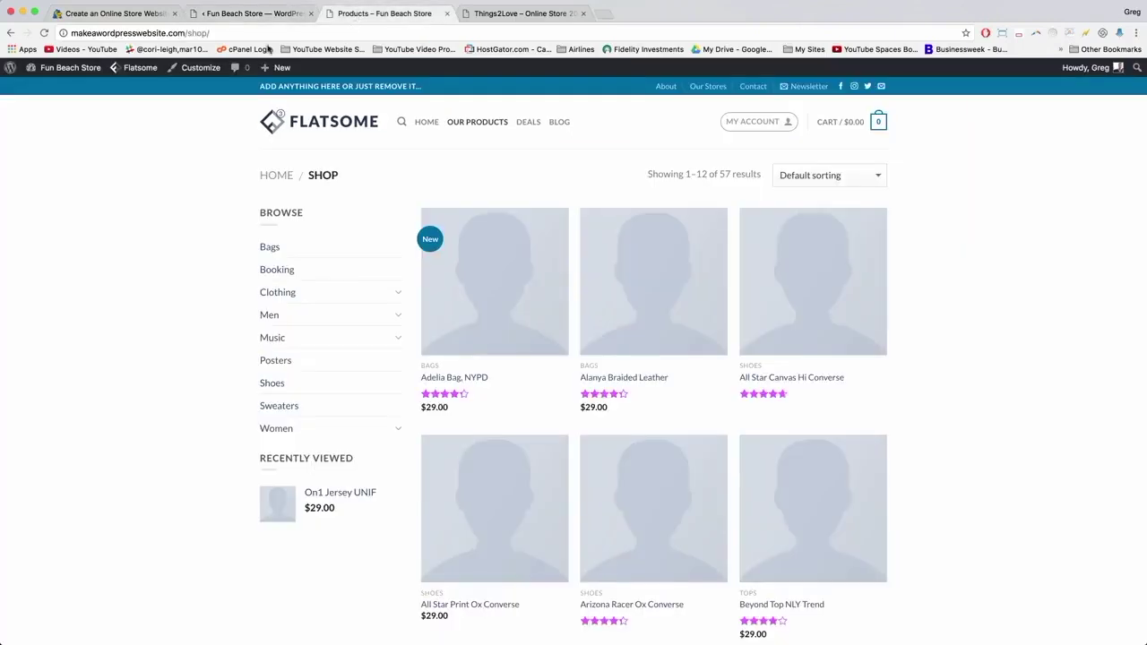
click(313, 123)
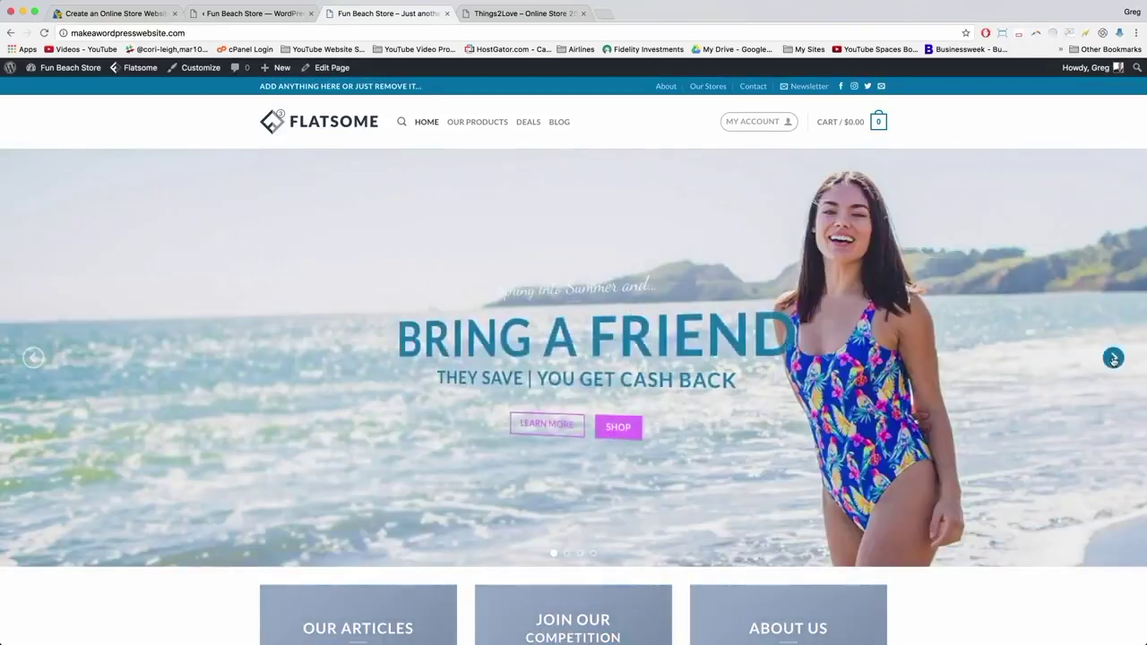
click(1113, 359)
click(1113, 358)
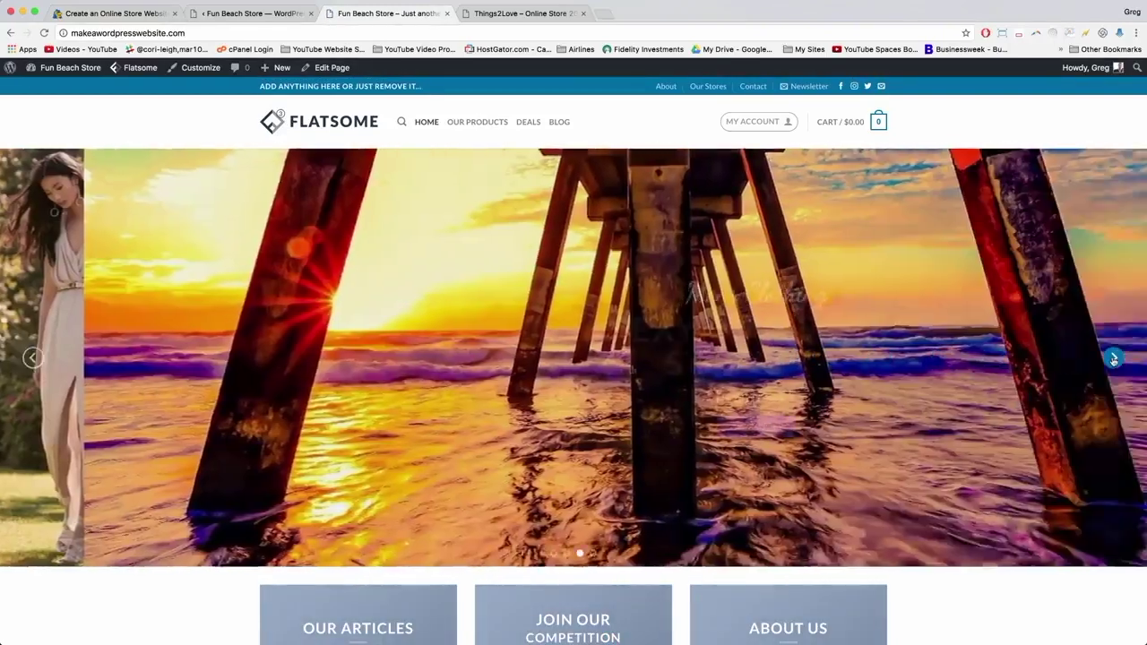
click(1113, 359)
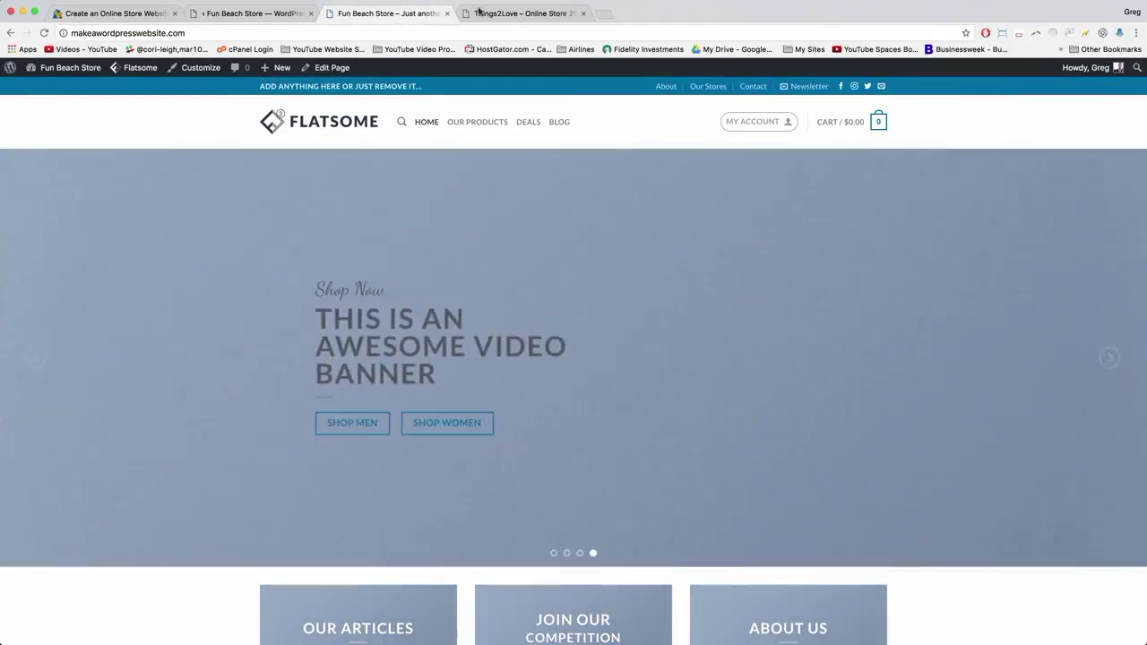
Step: Reload the live home page, which still shows the plain fourth banner, then return to UX Builder
click(225, 14)
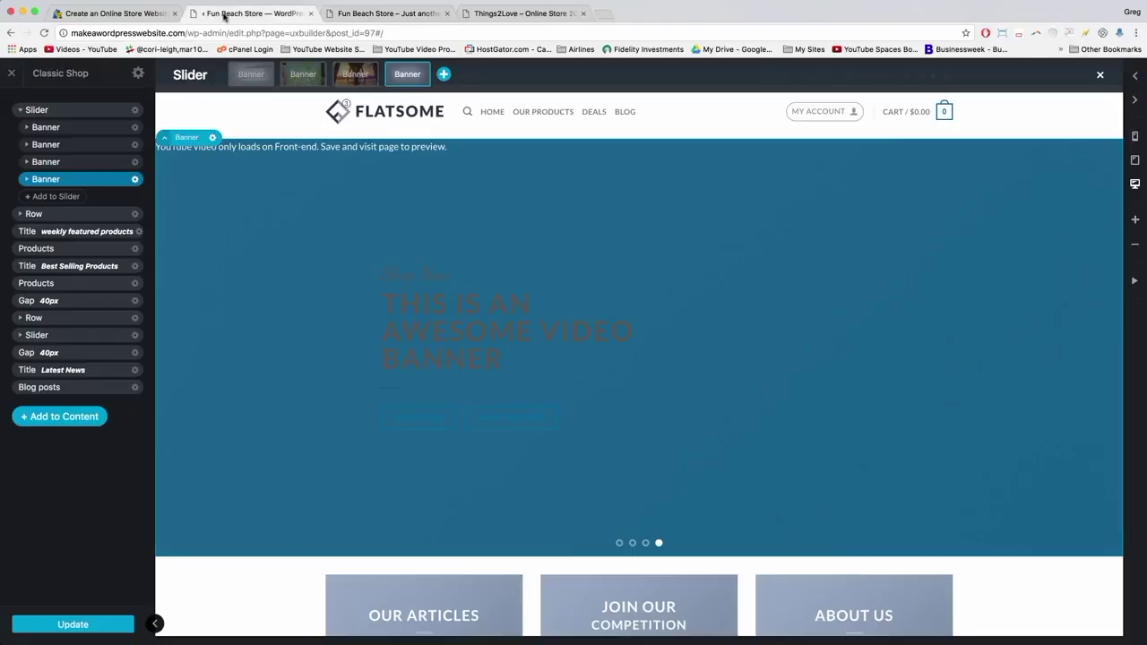
click(359, 14)
key(super+l)
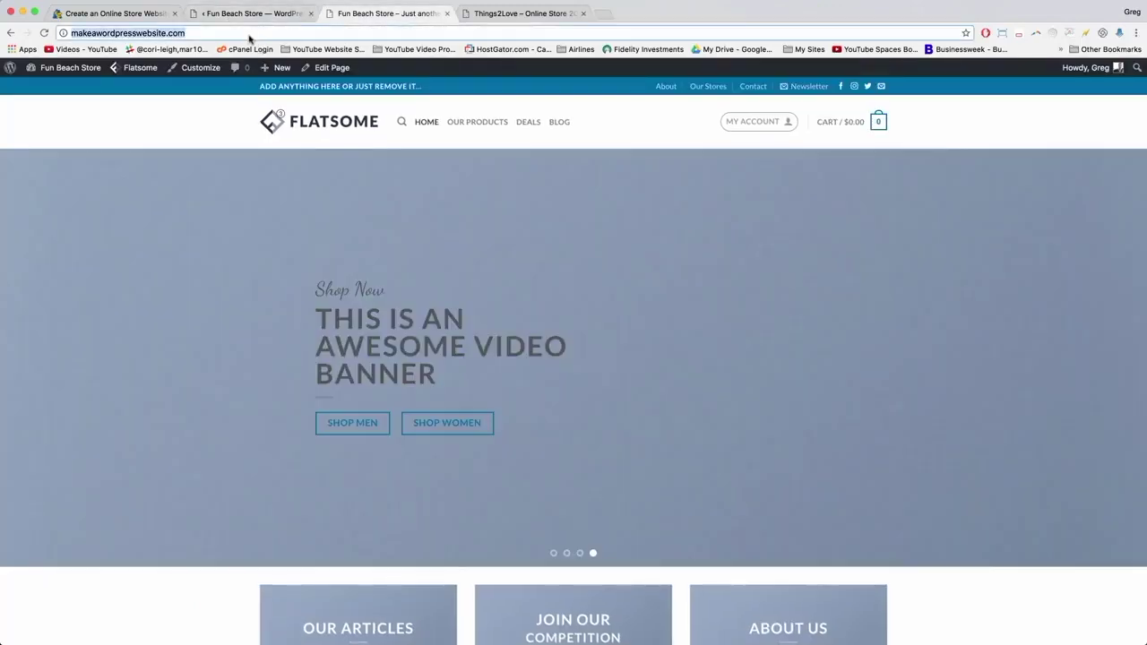
key(Return)
click(215, 13)
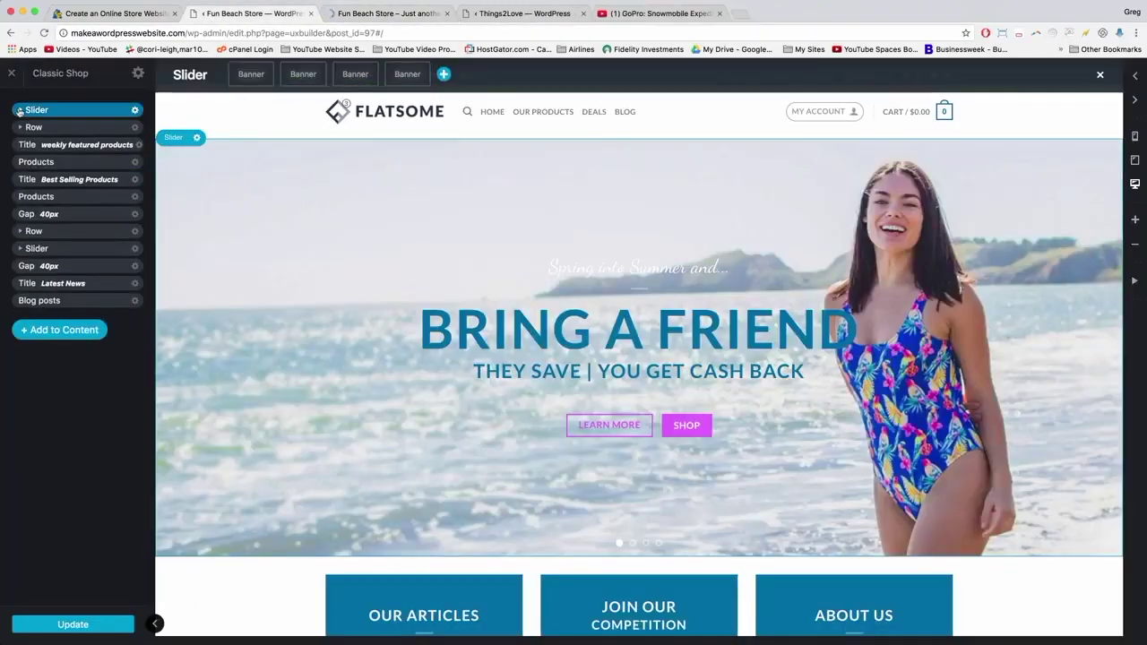
Step: Reopen the fourth banner's settings and bring its Video options into view
click(43, 180)
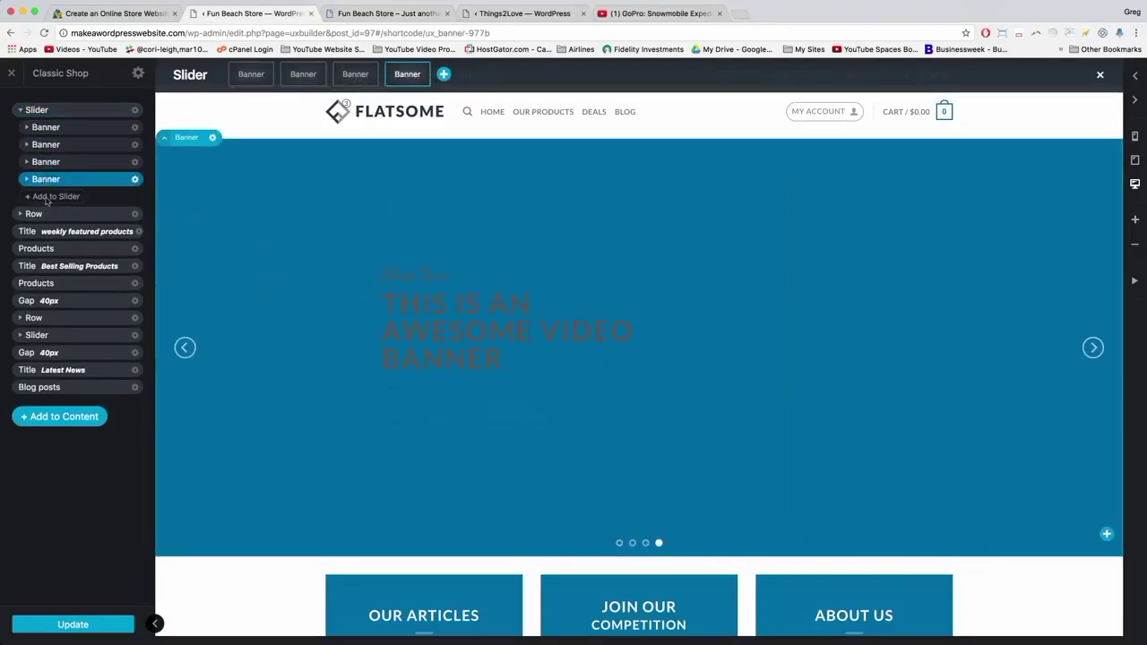
double_click(33, 183)
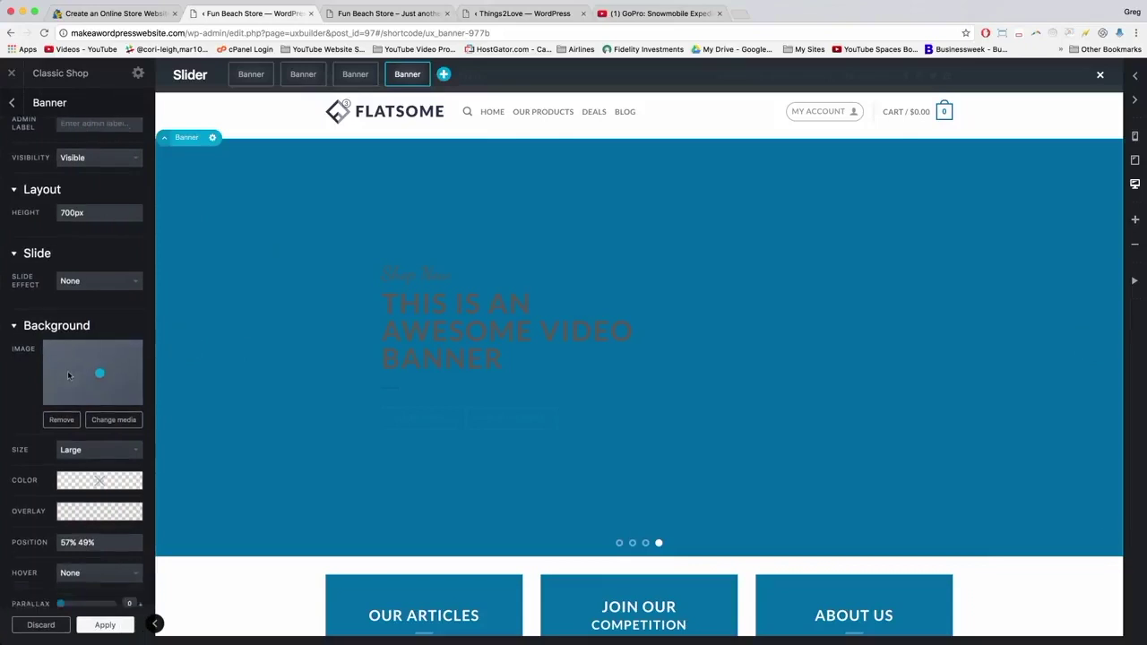
scroll(68, 375, down, 10)
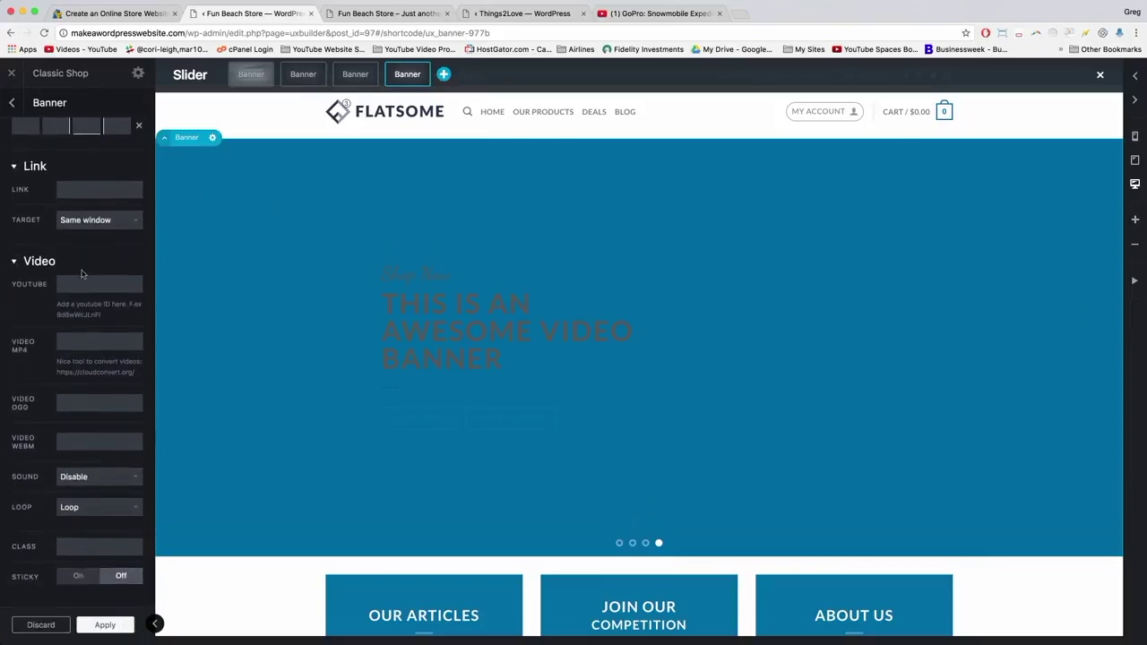
scroll(81, 273, up, 6)
scroll(130, 295, down, 3)
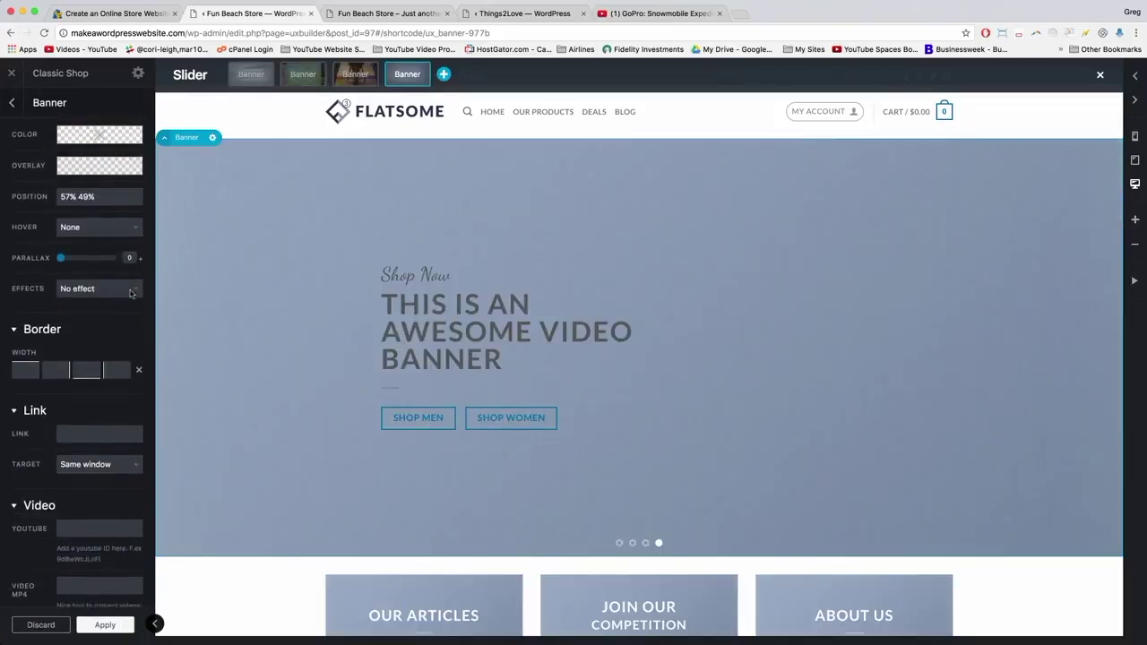
scroll(131, 294, down, 1)
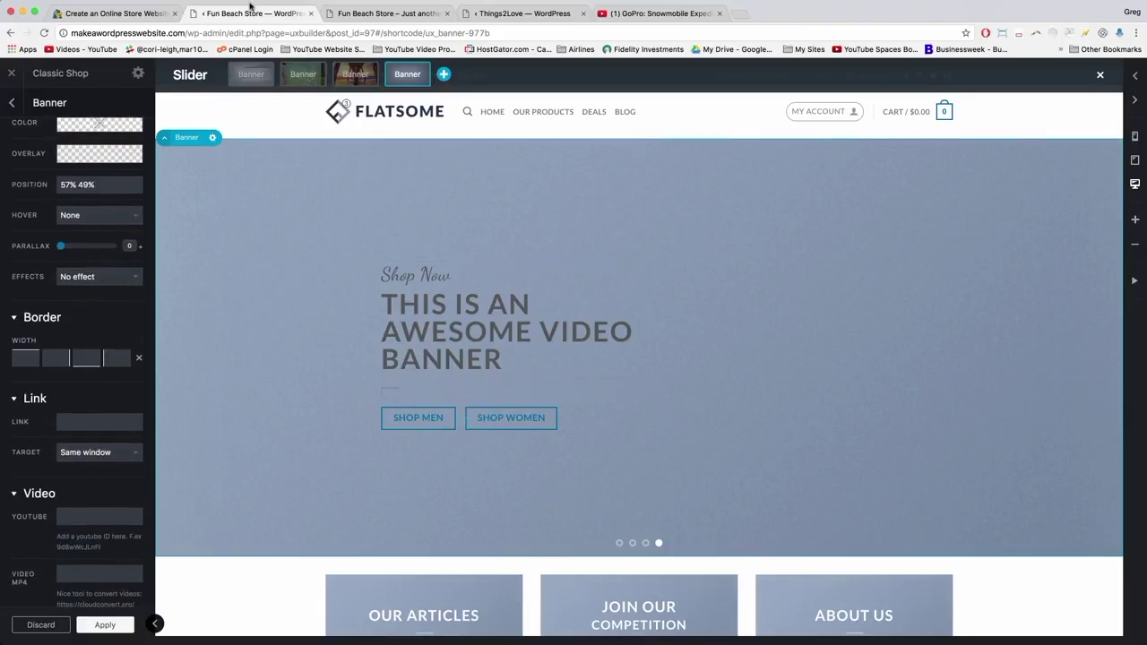
scroll(145, 285, down, 10)
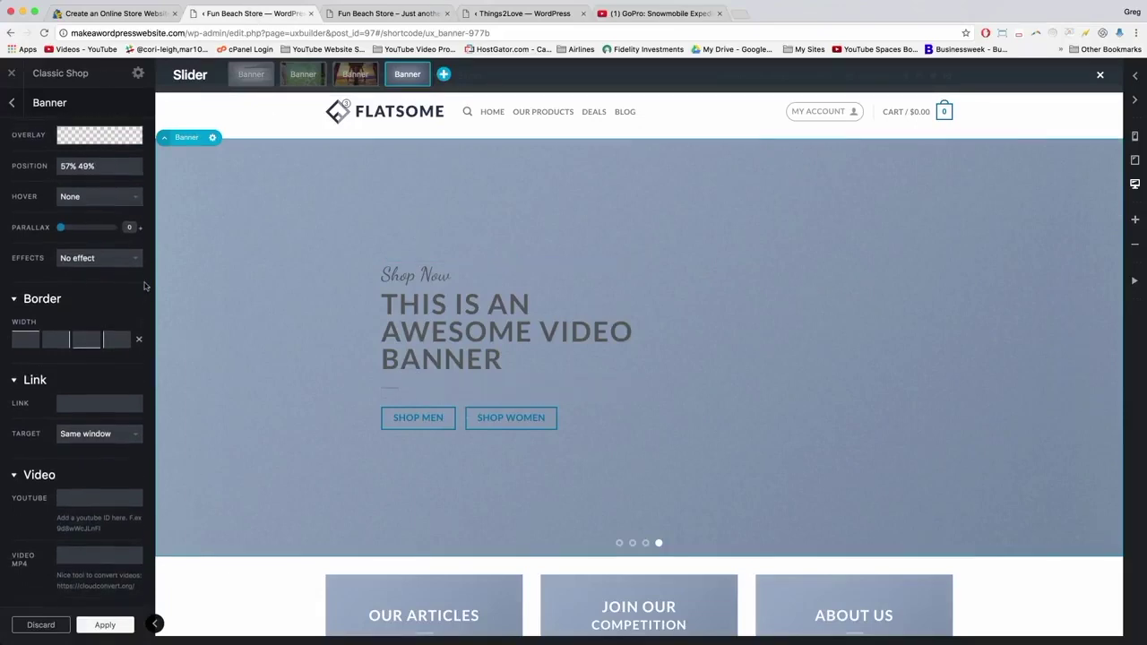
scroll(144, 286, down, 7)
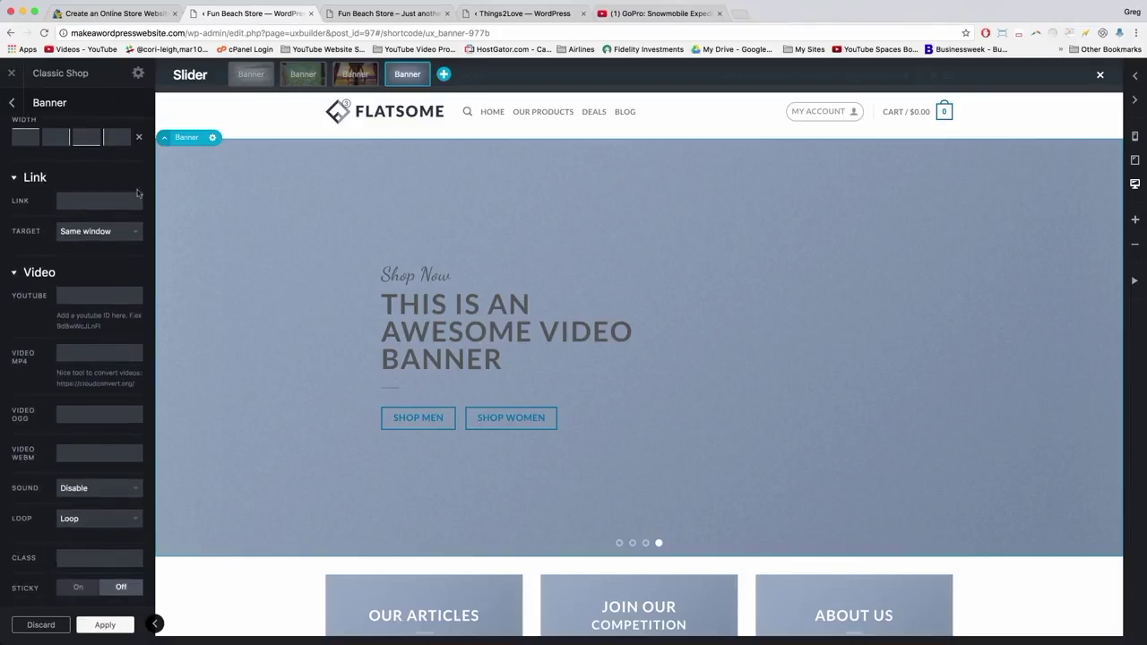
scroll(125, 174, down, 1)
Step: Paste the YouTube video ID UU8l62_LHPk into the banner's YouTube field and apply
click(71, 280)
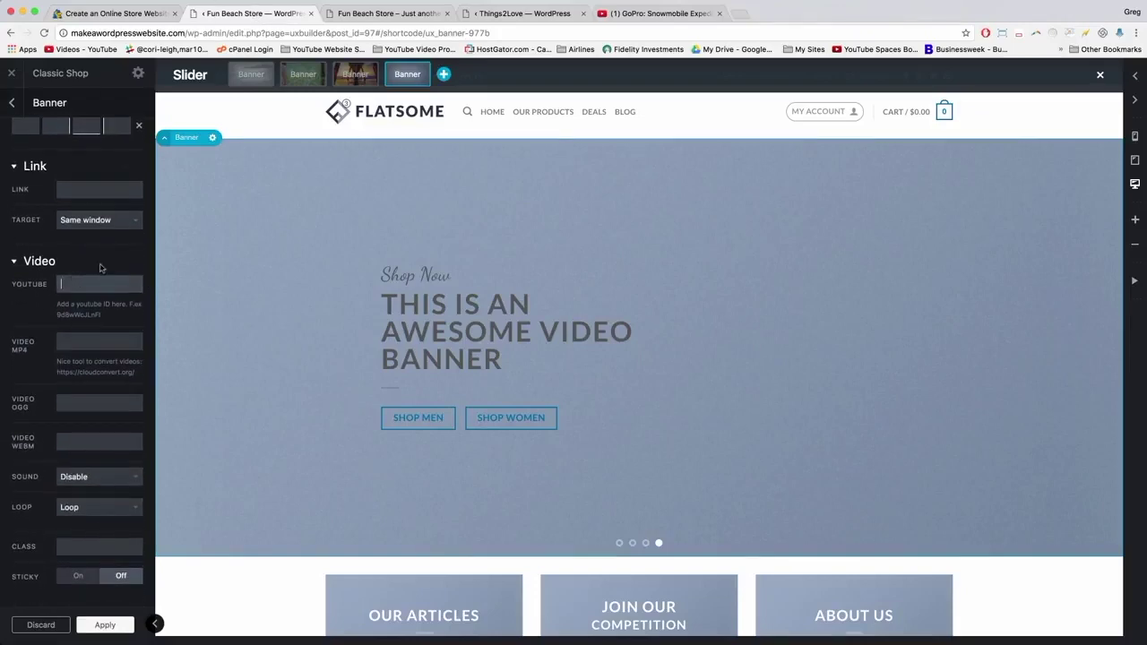
click(171, 68)
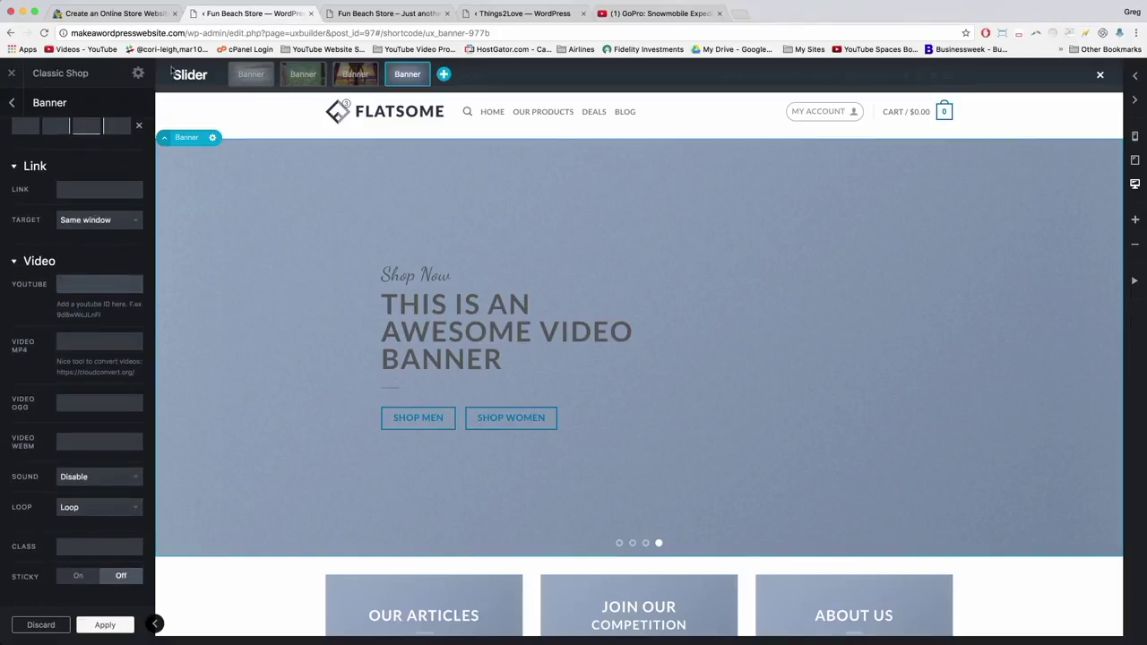
click(257, 13)
click(60, 283)
right_click(65, 285)
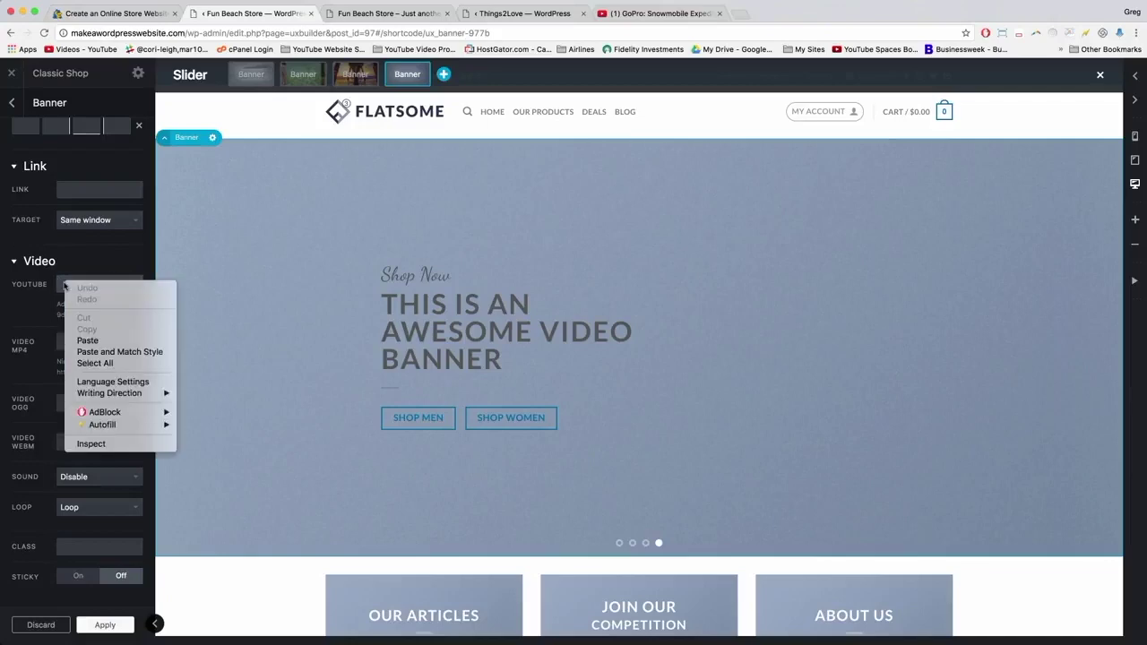
click(87, 341)
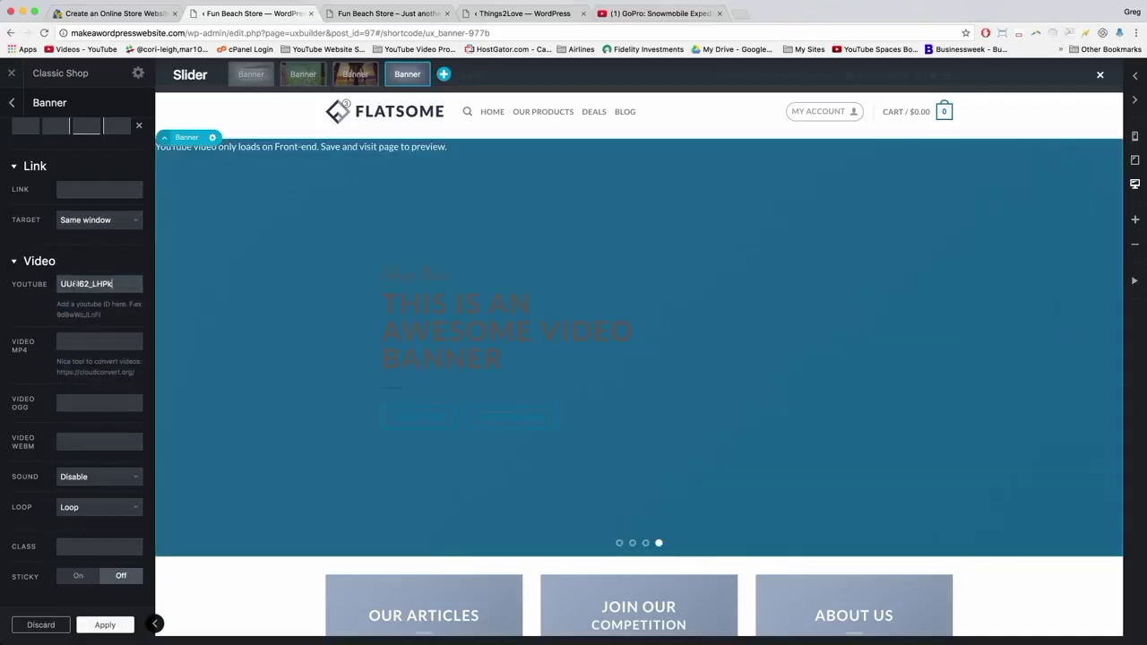
click(105, 625)
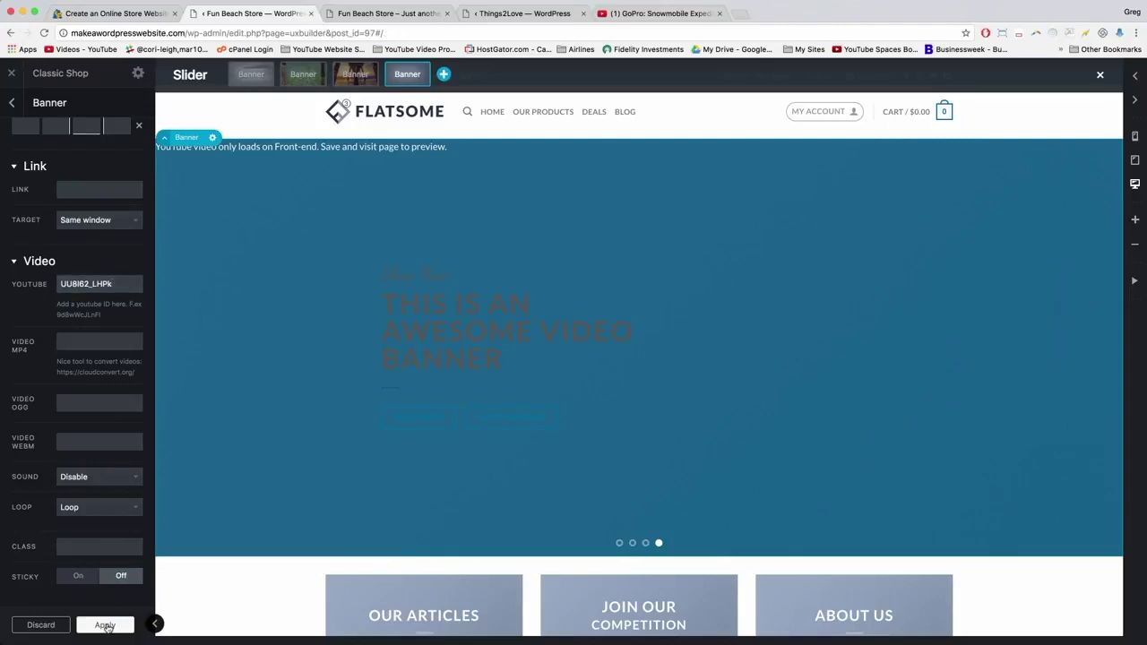
click(75, 628)
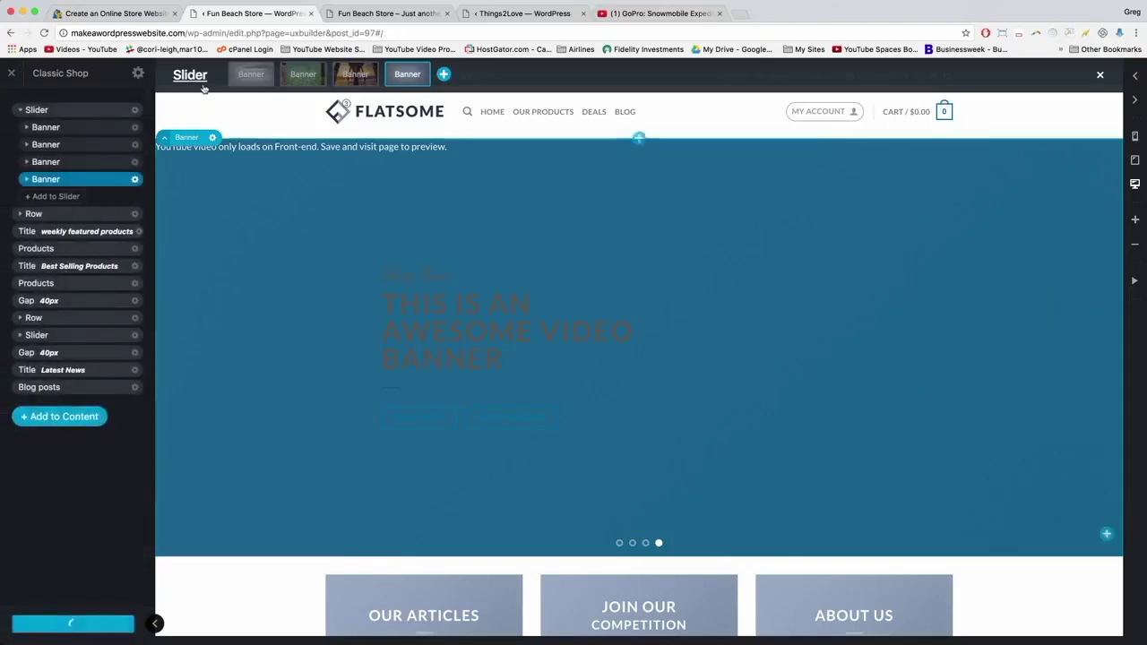
click(354, 21)
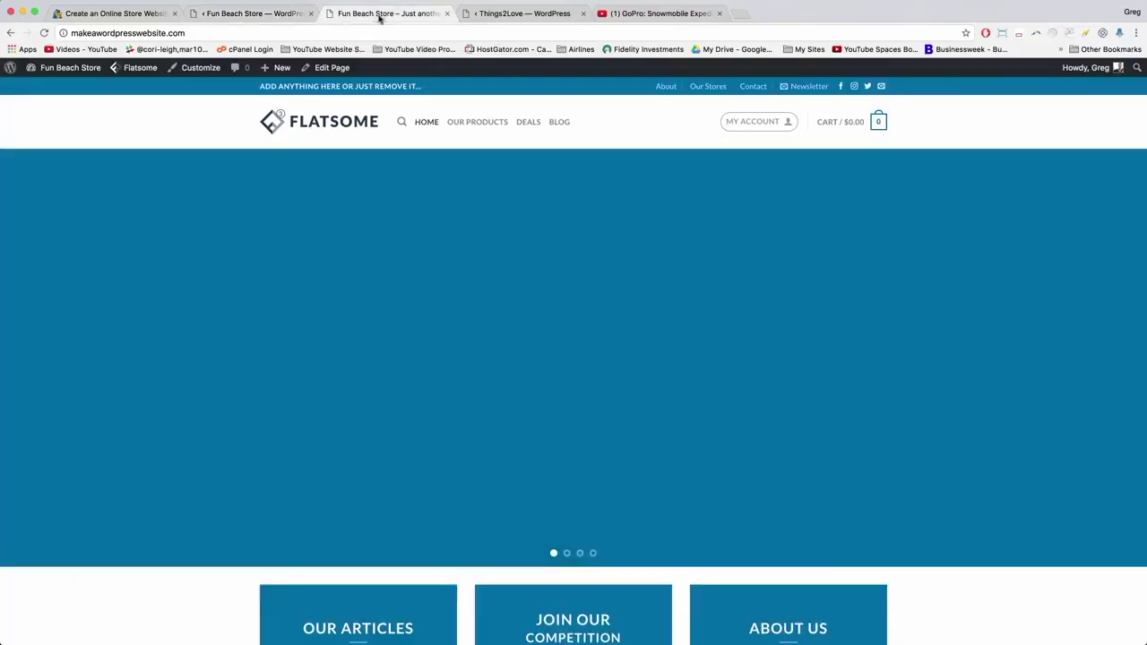
click(251, 14)
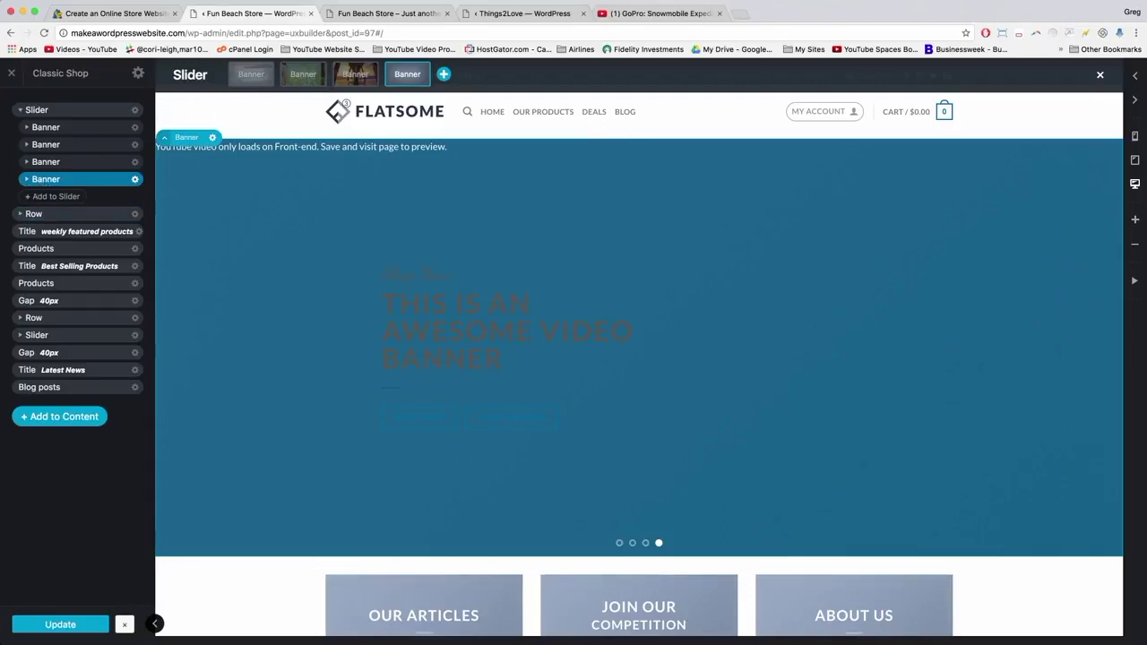
click(381, 13)
click(362, 33)
key(Return)
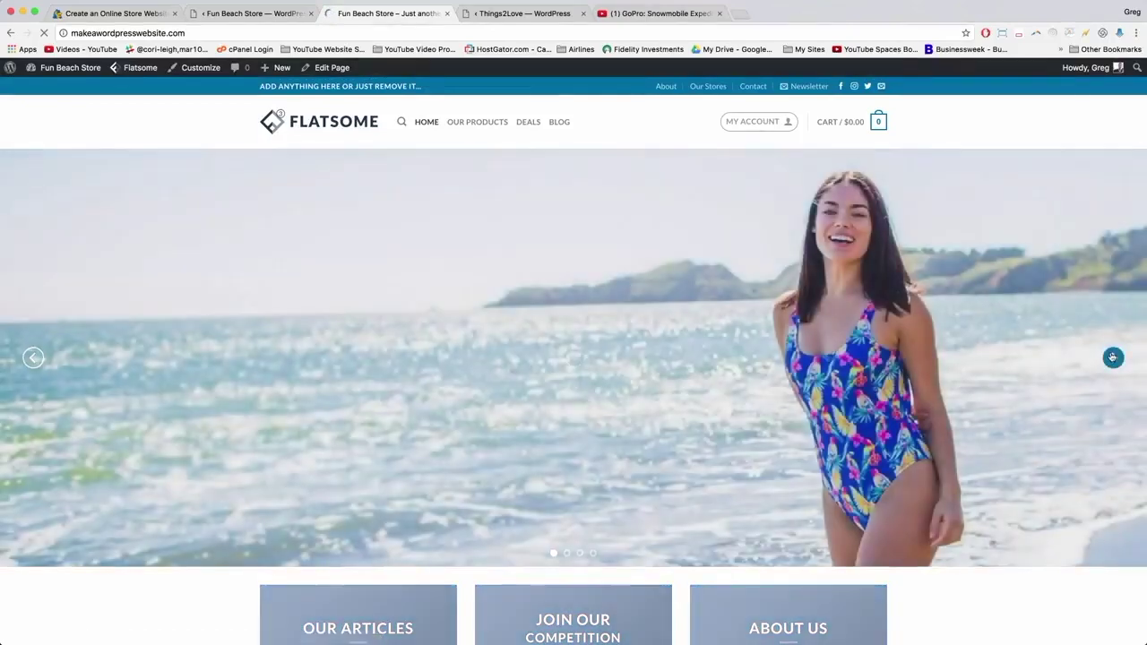
click(1111, 358)
click(1112, 357)
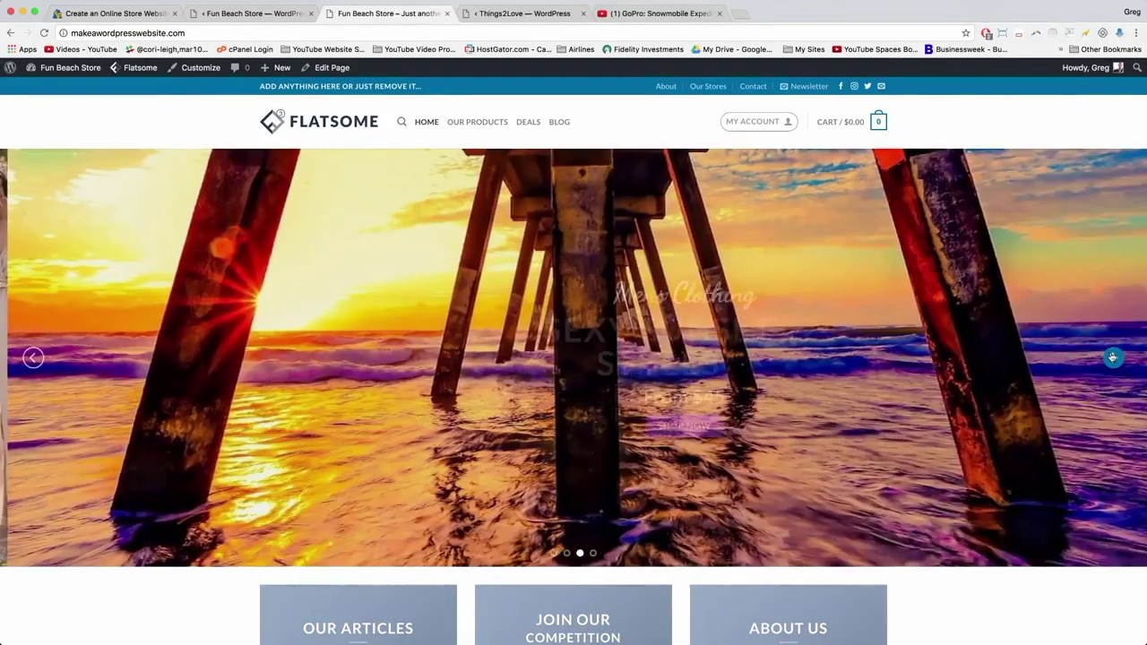
click(1111, 357)
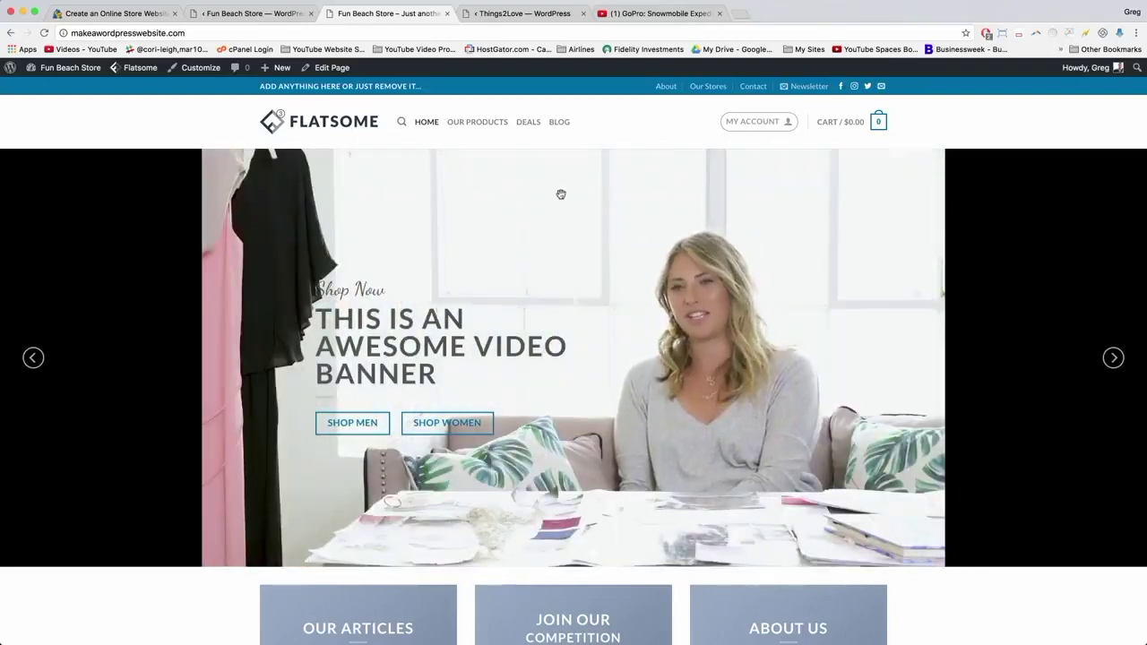
click(255, 14)
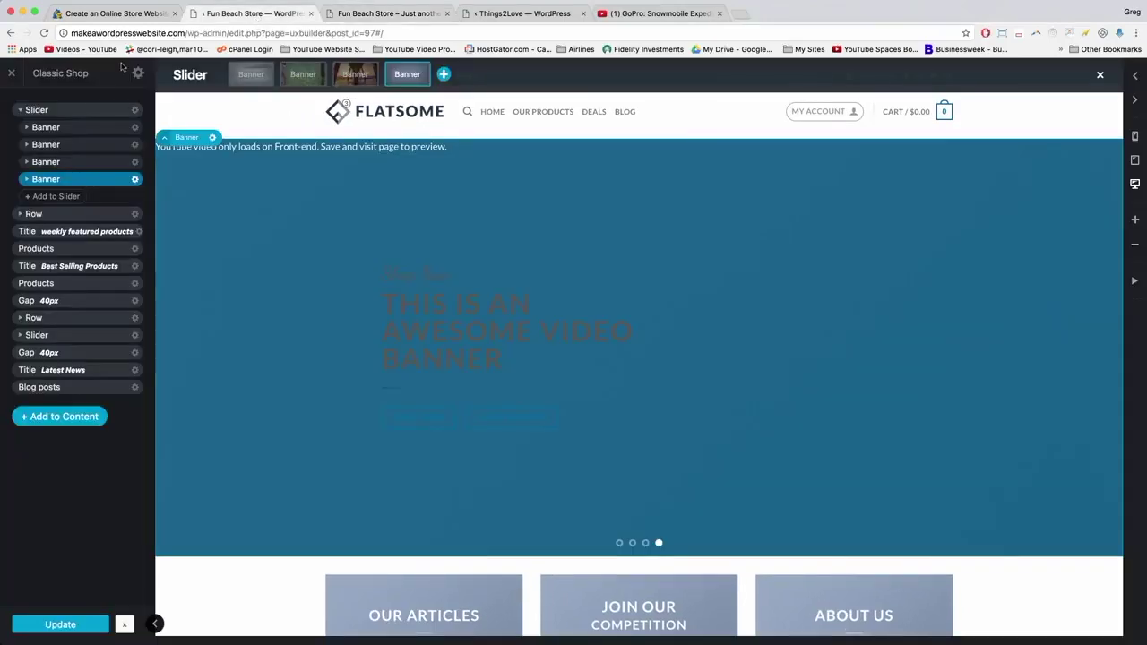
Step: Change the fourth banner's height from 700px to the 16:9 preset (56.25%), apply and update
click(135, 180)
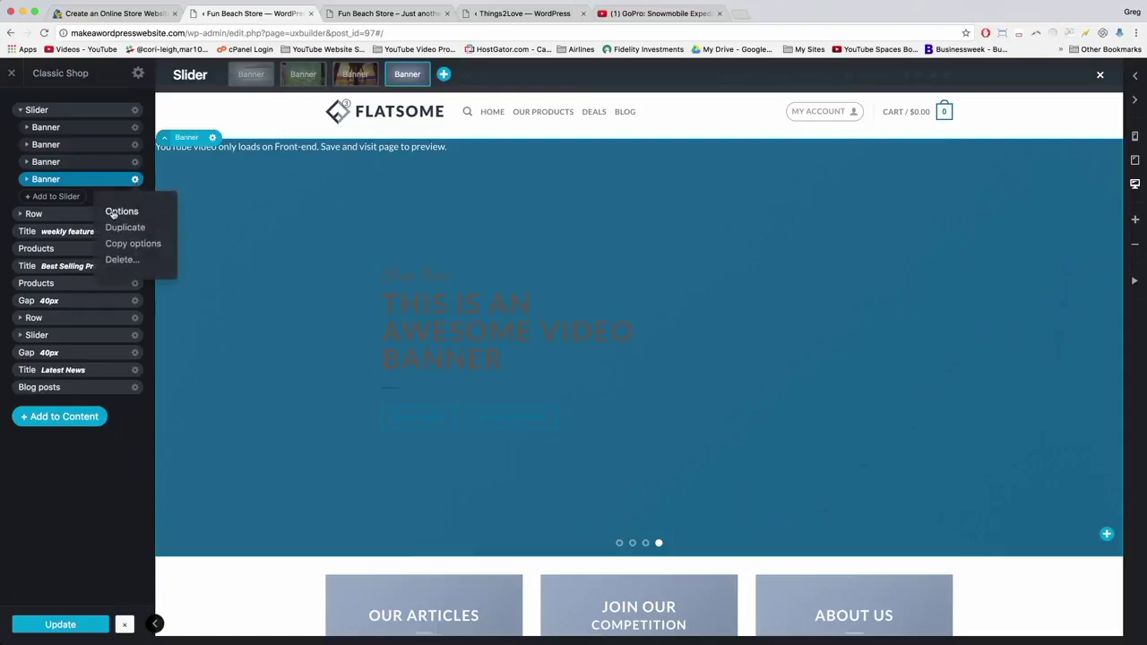
click(112, 212)
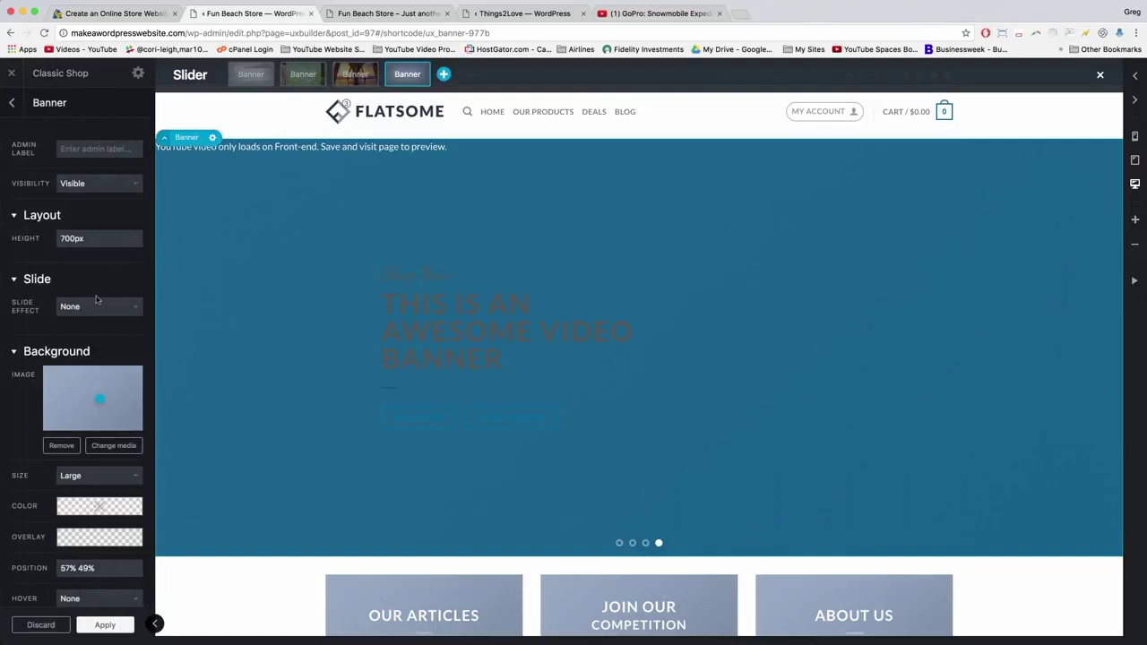
click(68, 238)
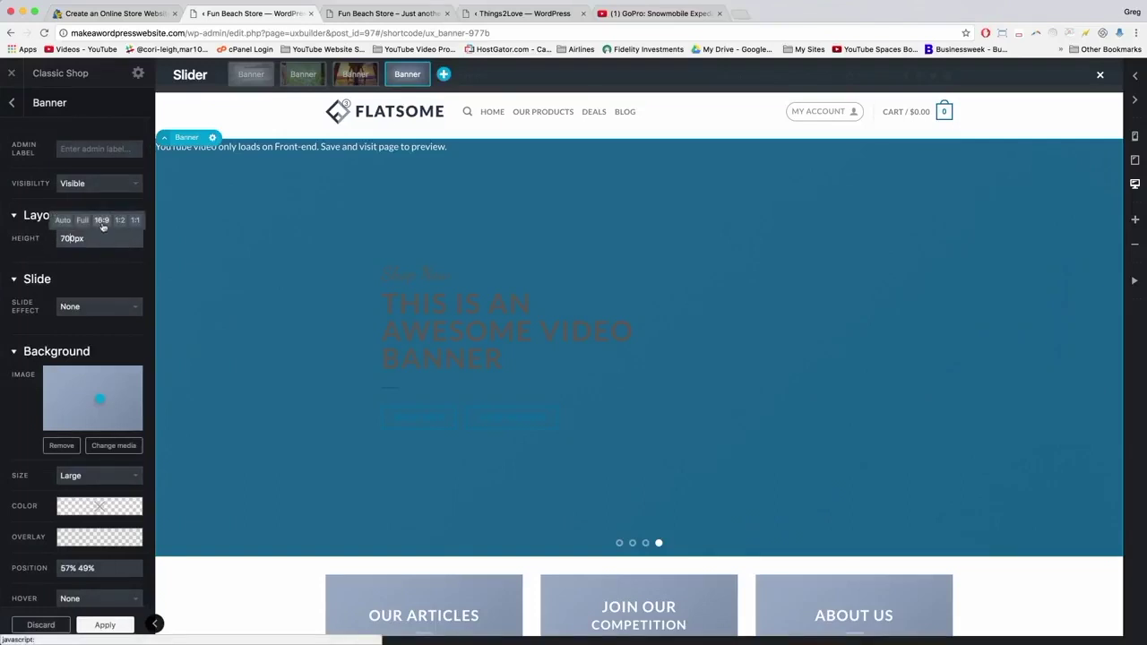
click(100, 220)
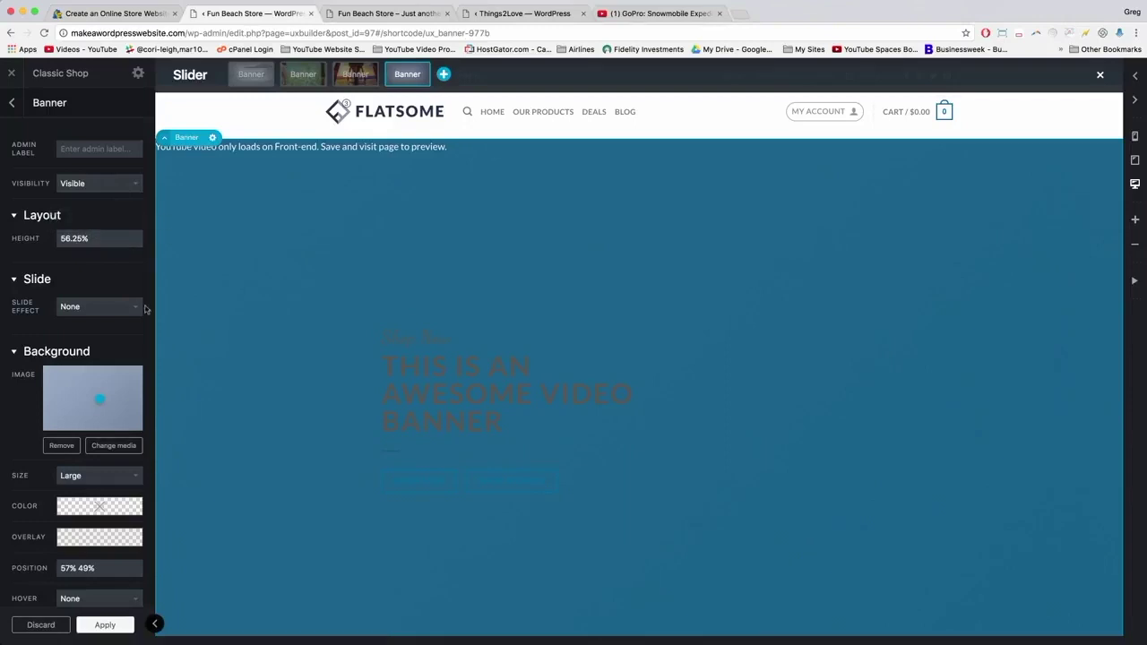
scroll(146, 309, down, 5)
click(115, 624)
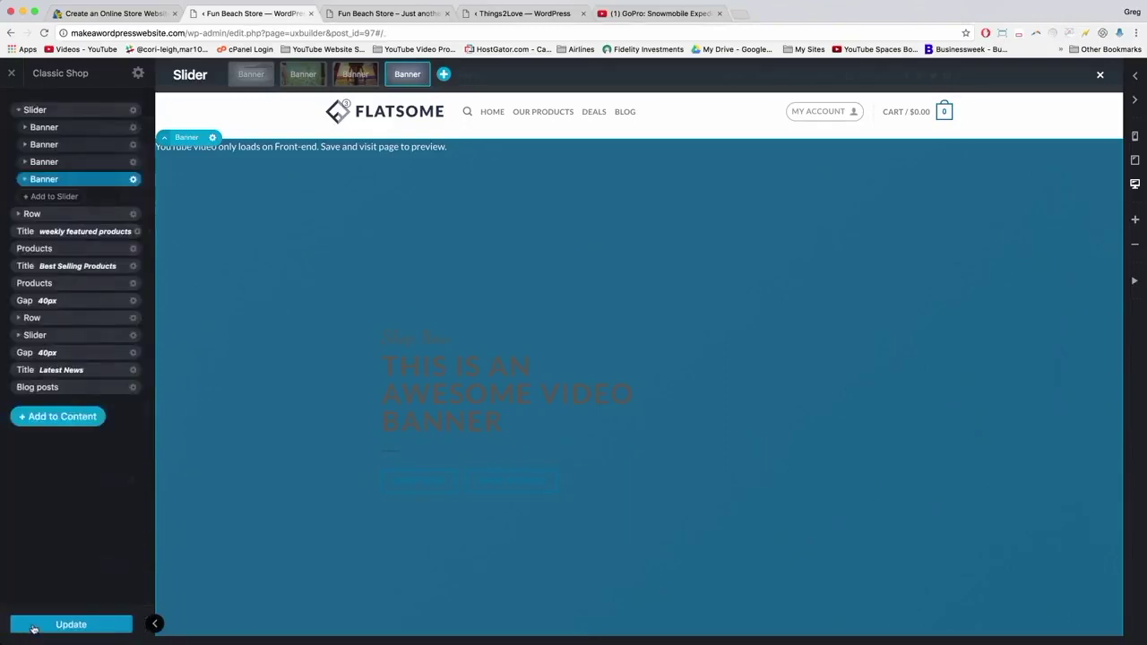
click(27, 626)
Step: Reload the live homepage and advance the slider to the video banner
click(363, 24)
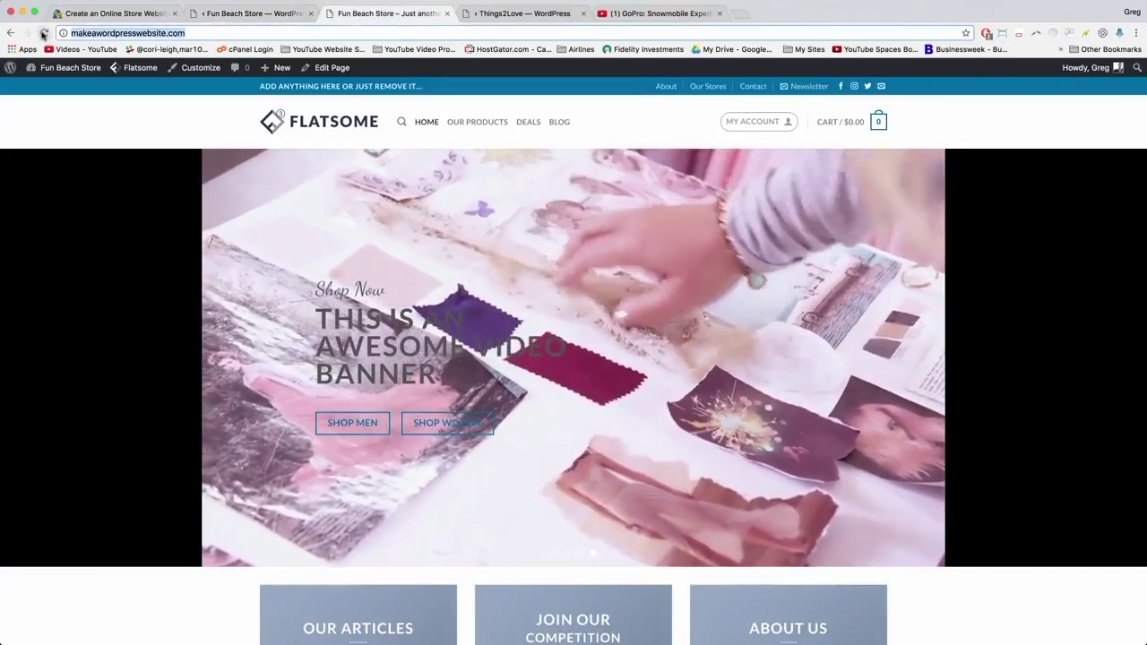
click(43, 33)
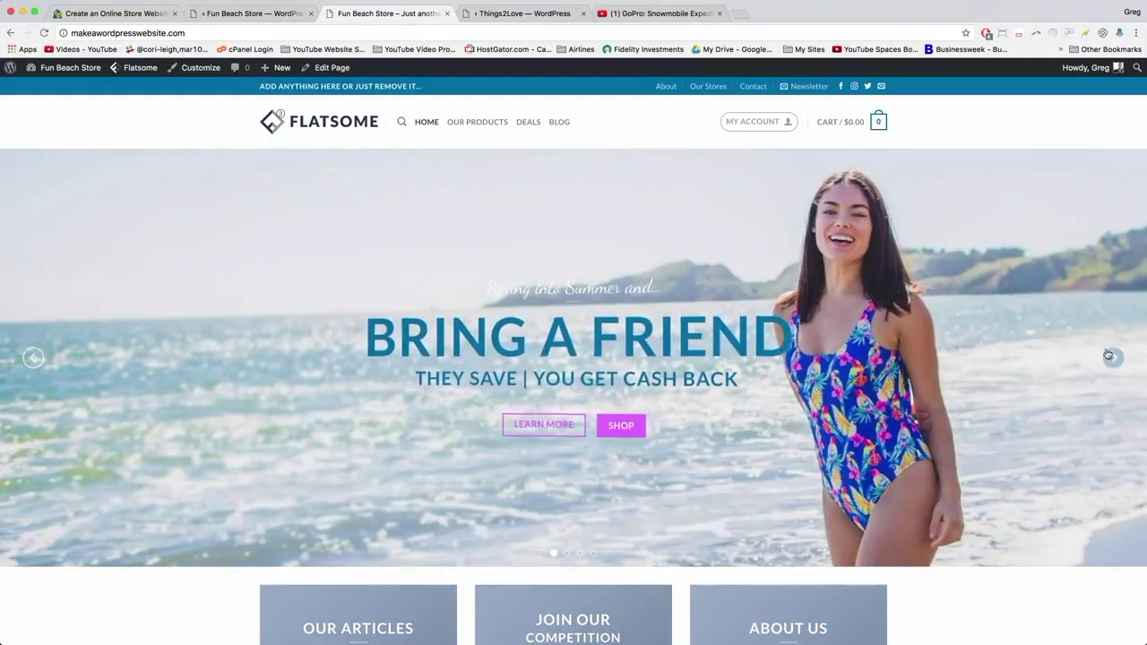
click(1112, 358)
click(1112, 358)
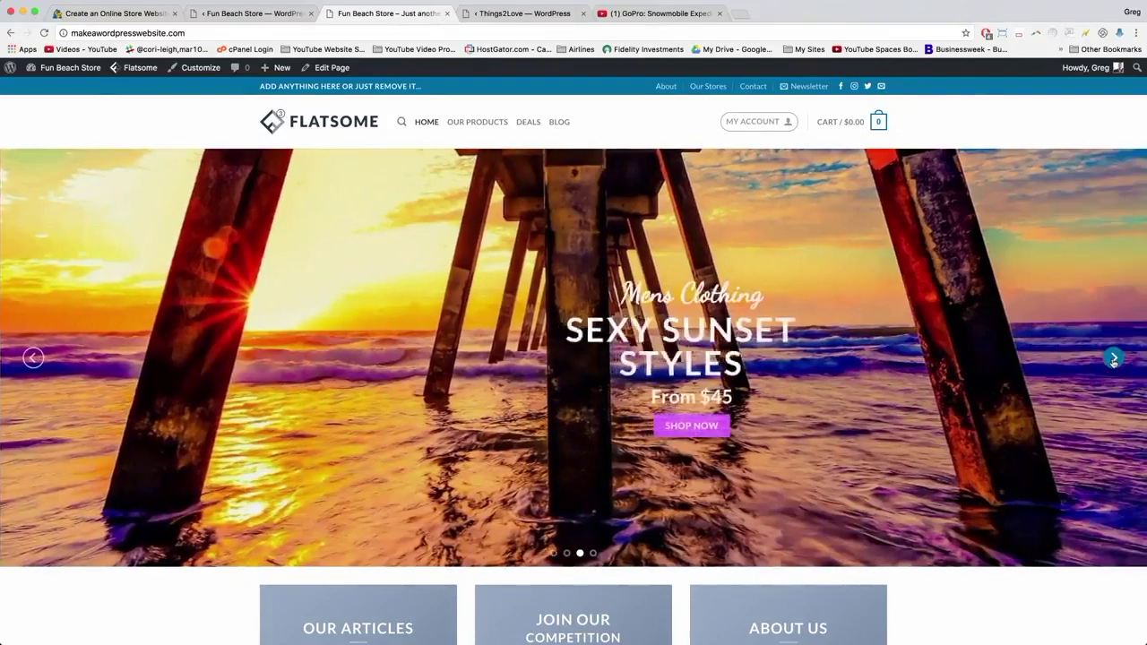
click(1113, 358)
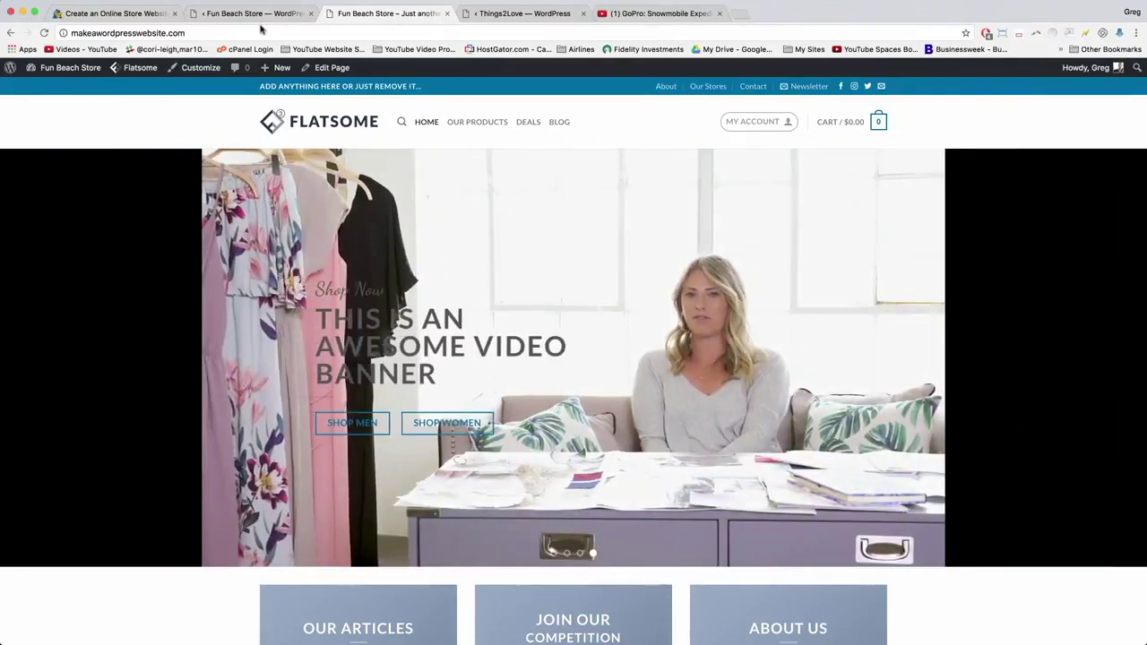
Step: Reload again and confirm the fourth slide's video fills the full banner width at 16:9 height
click(276, 29)
key(Return)
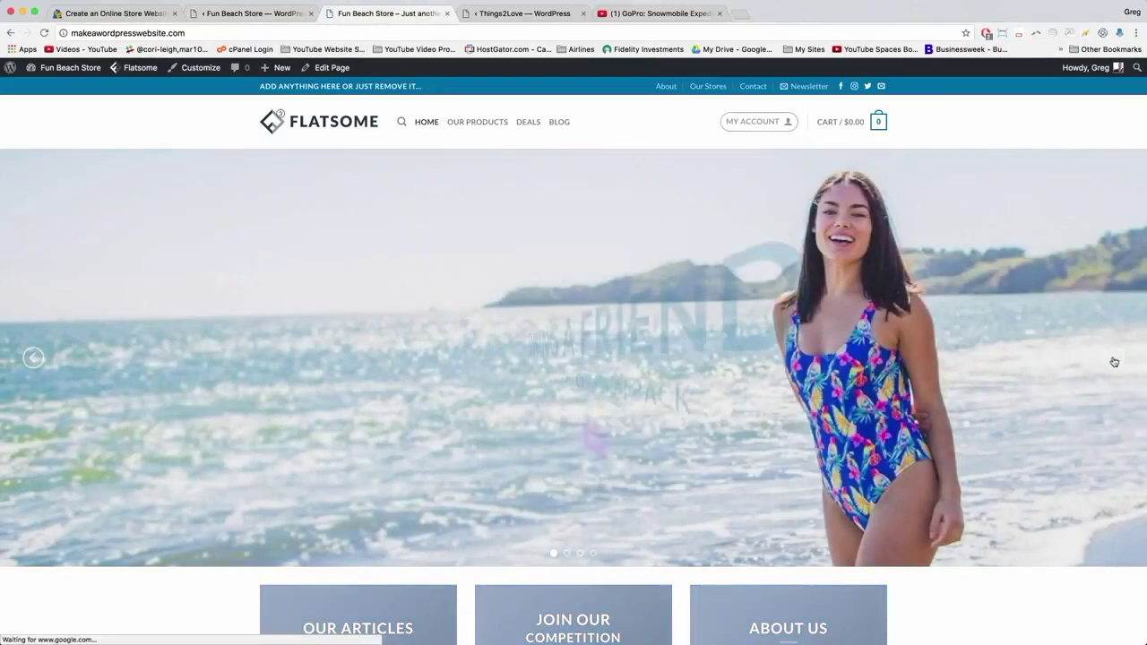
click(1112, 358)
click(1112, 358)
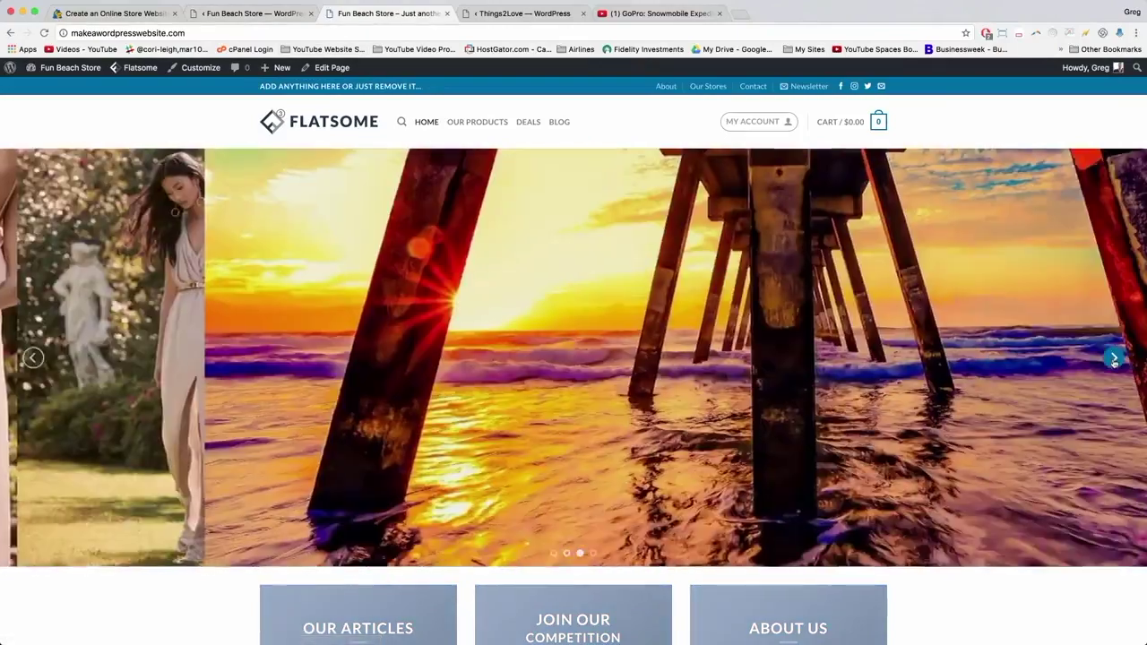
click(1113, 358)
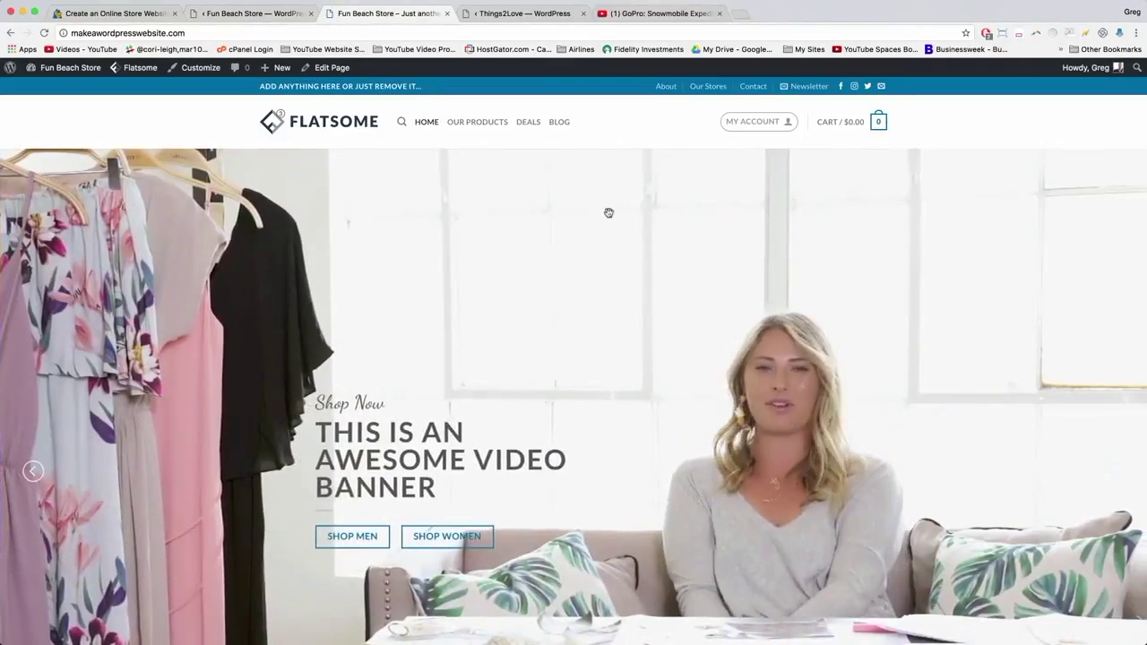
scroll(548, 208, down, 3)
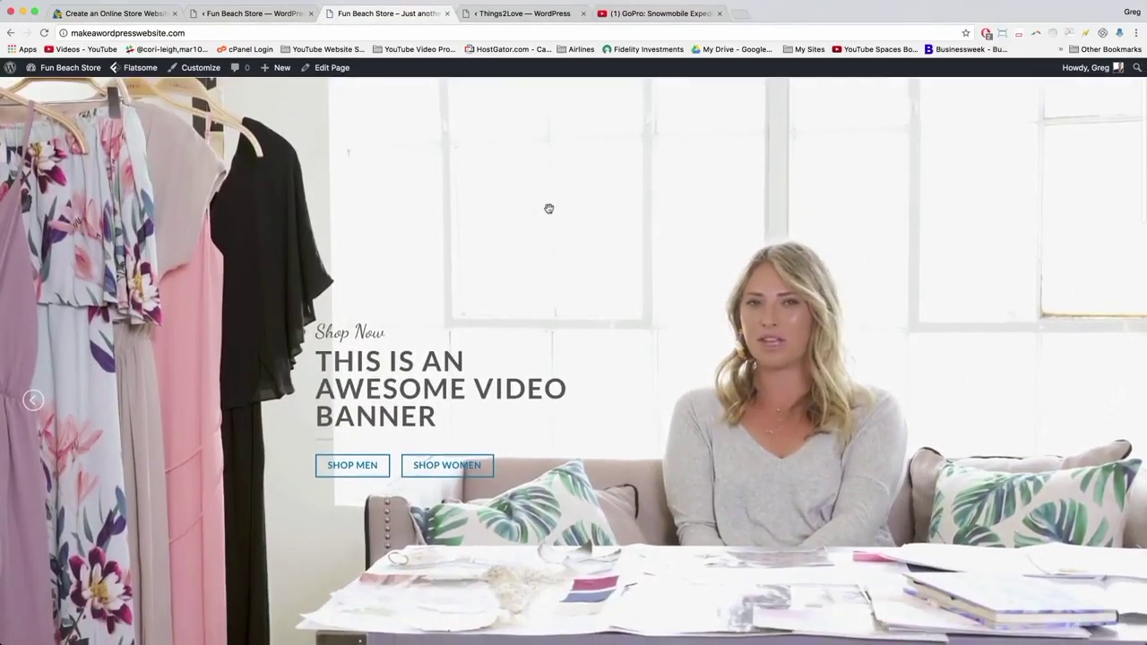
scroll(549, 208, down, 5)
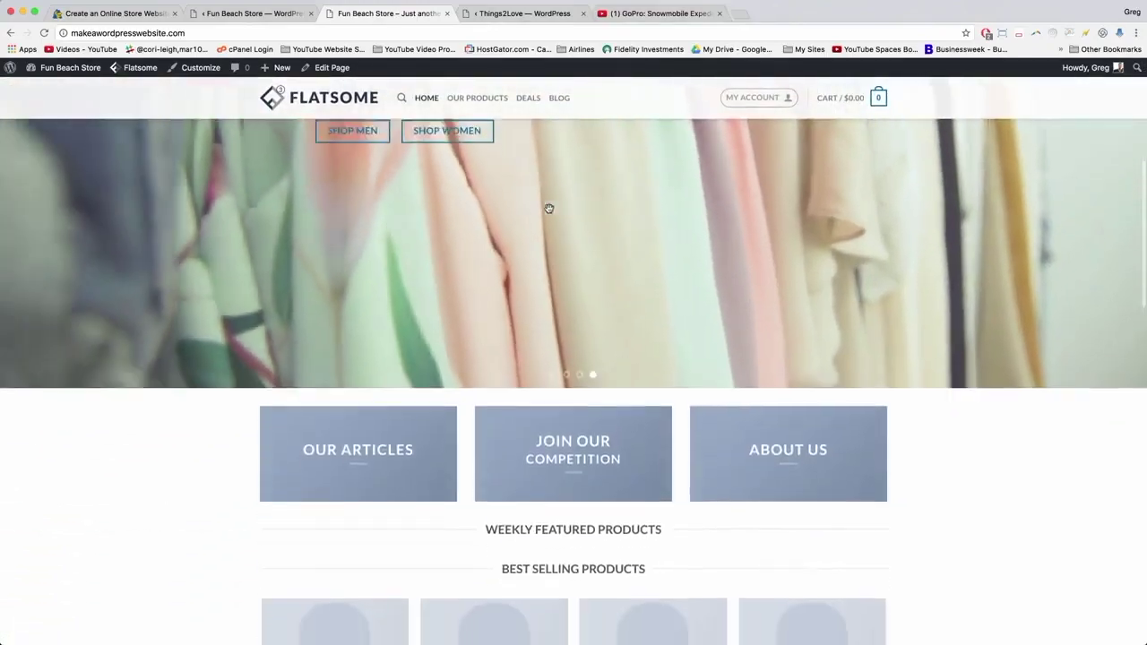
scroll(548, 208, up, 2)
scroll(548, 208, up, 2)
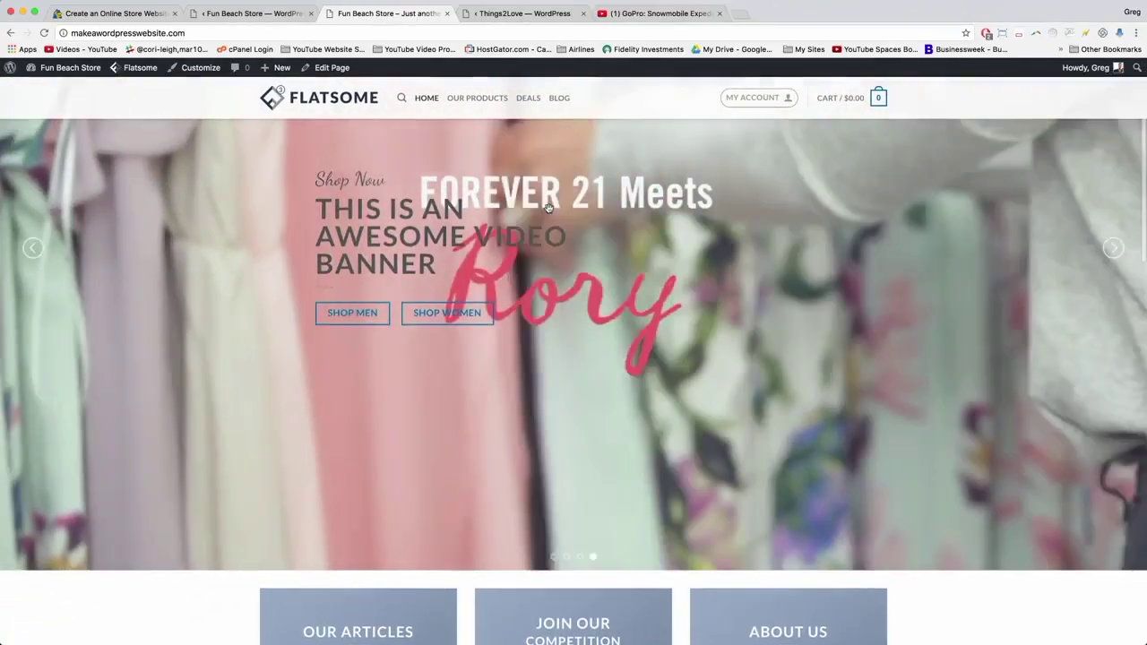
scroll(548, 208, up, 2)
scroll(548, 207, up, 1)
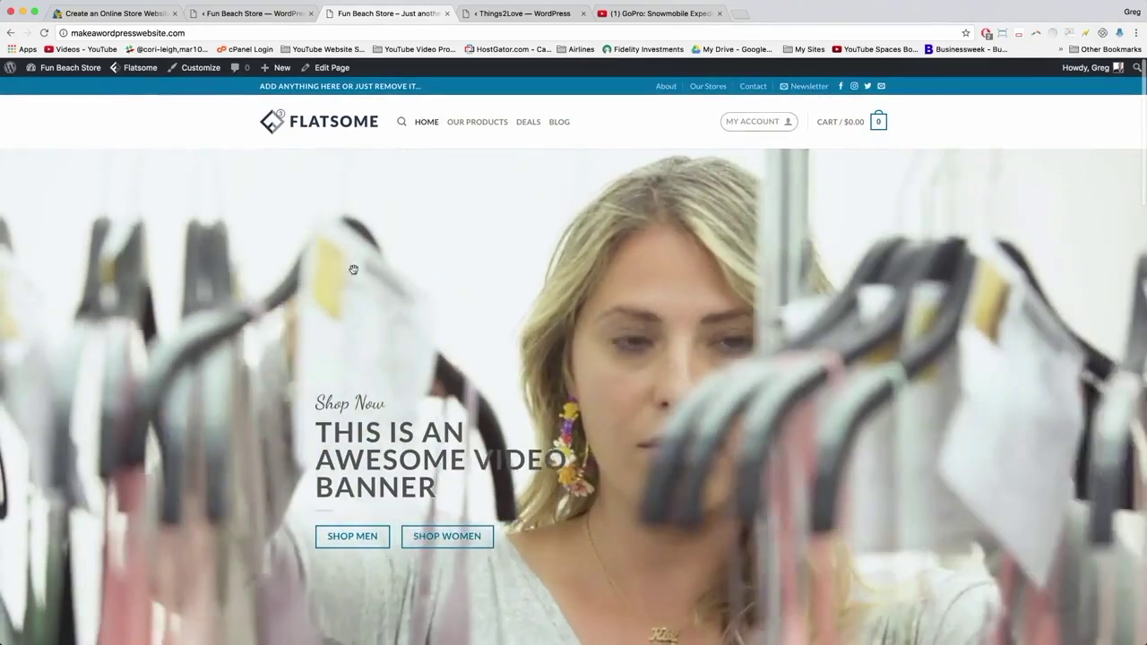
scroll(648, 361, down, 3)
scroll(648, 361, up, 3)
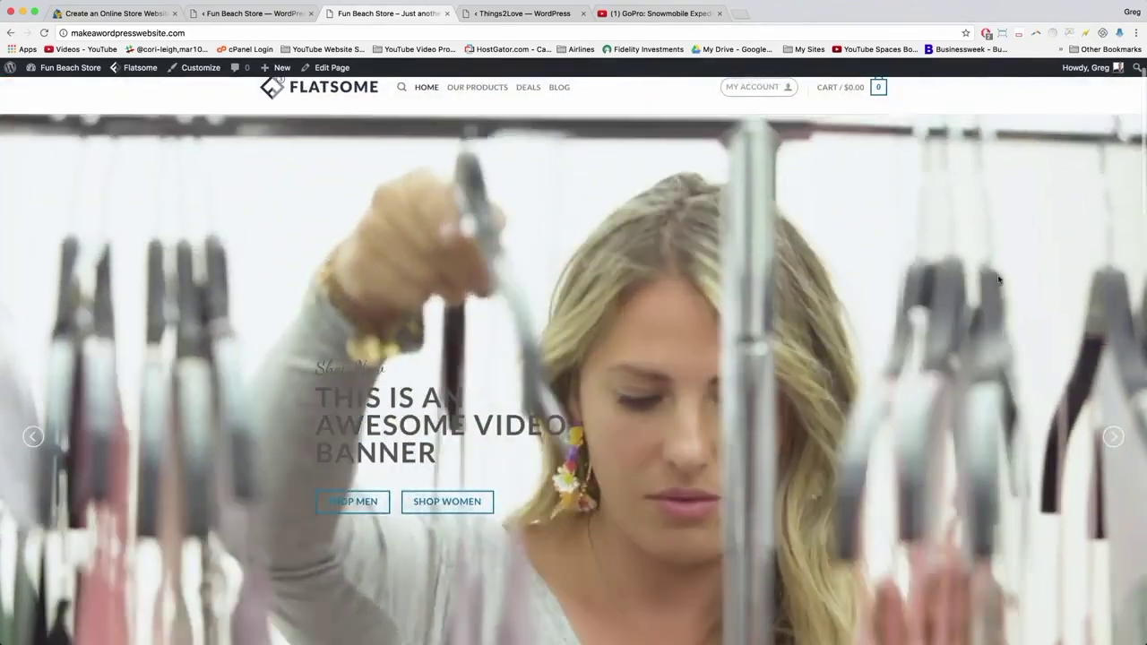
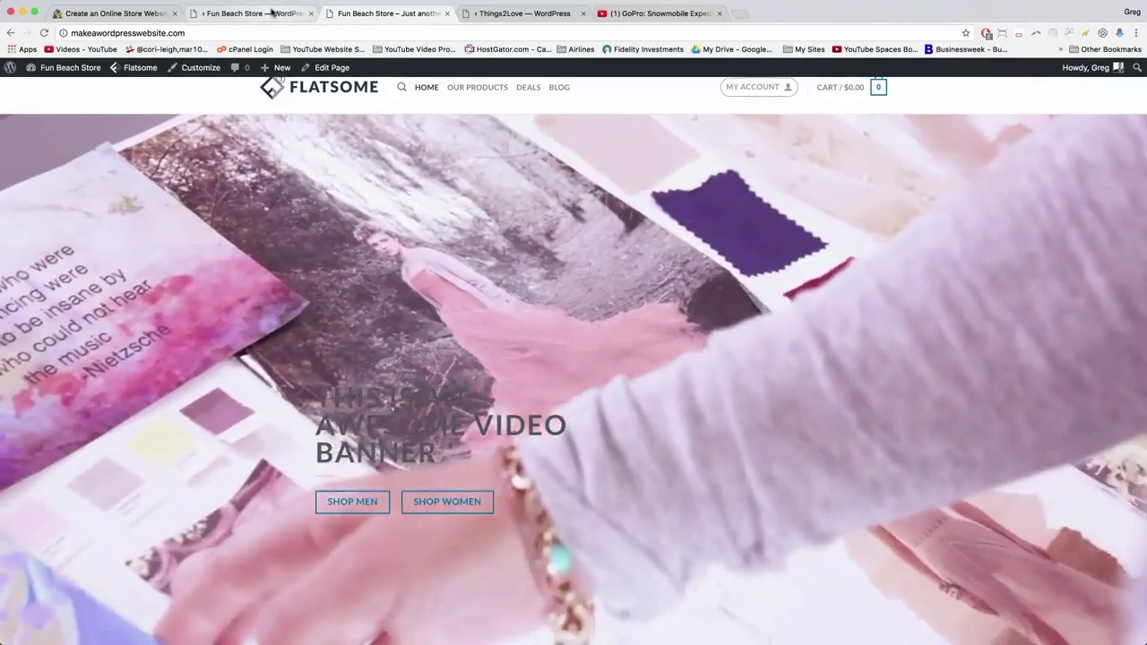
Step: Open the fourth slider banner's options, which show a YouTube video ID as background
click(272, 13)
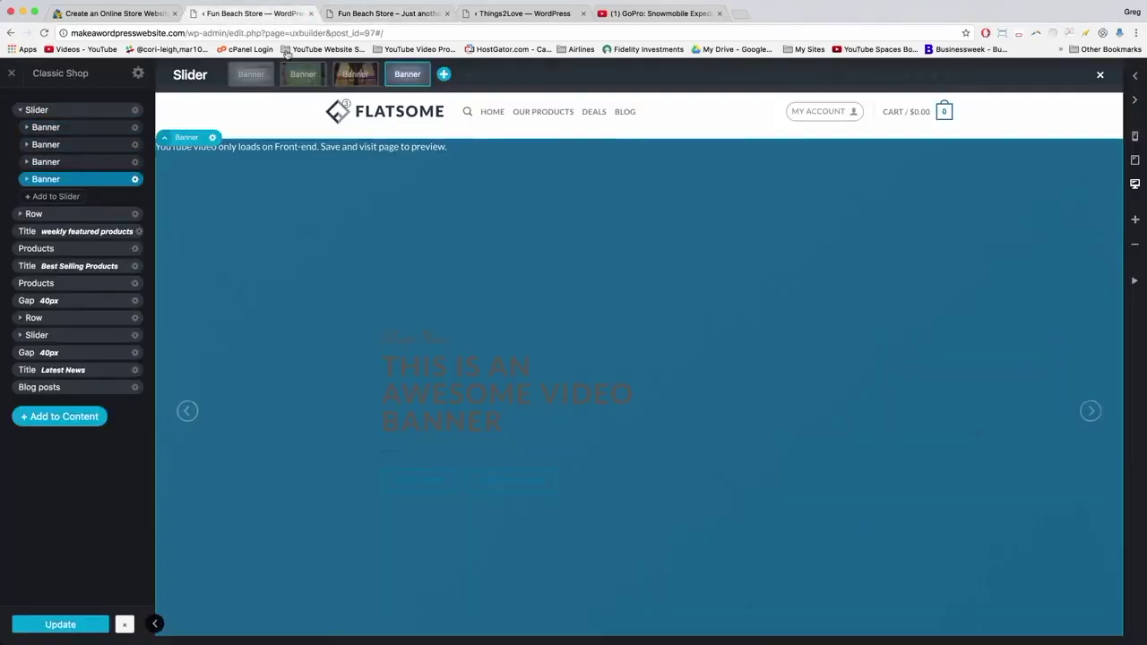
click(27, 179)
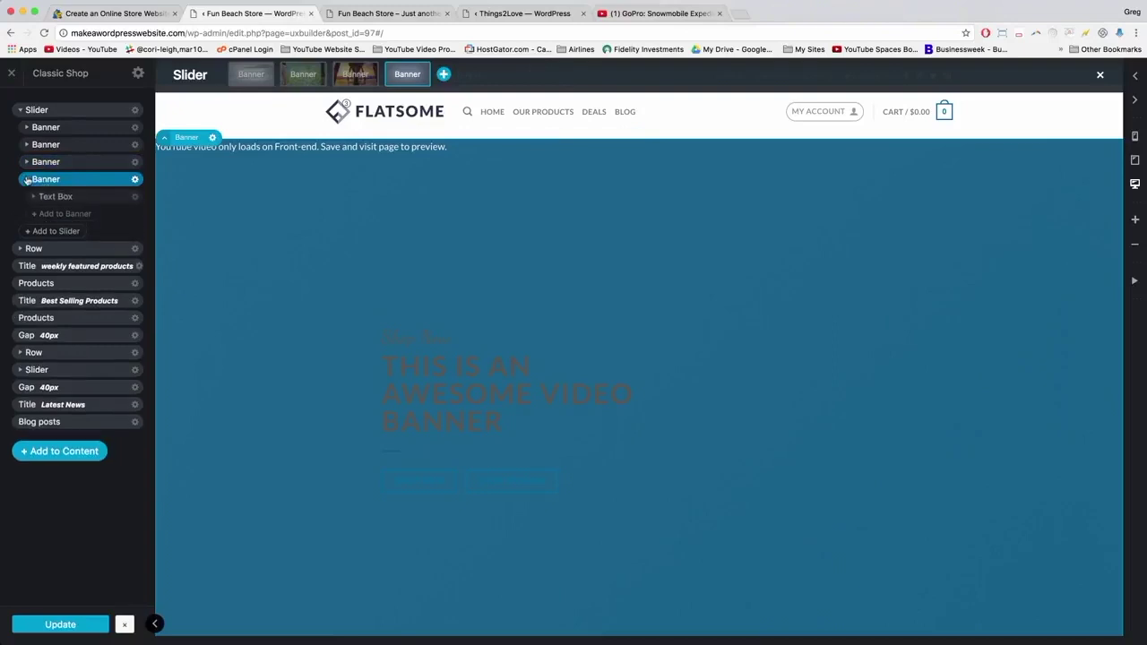
click(216, 224)
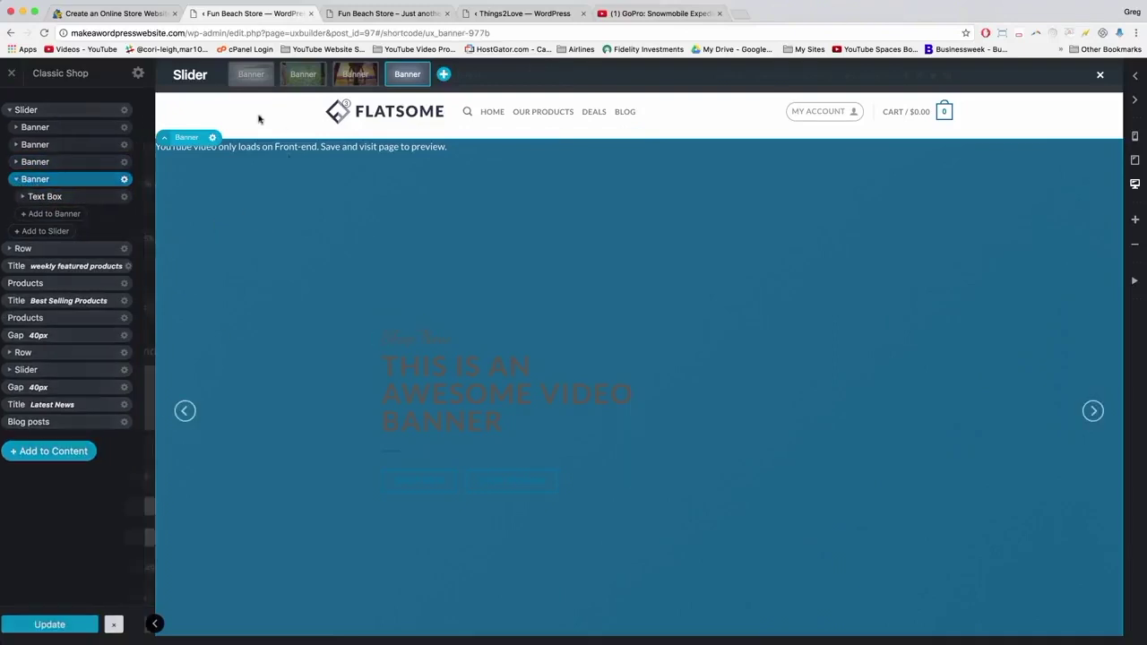
scroll(99, 376, down, 10)
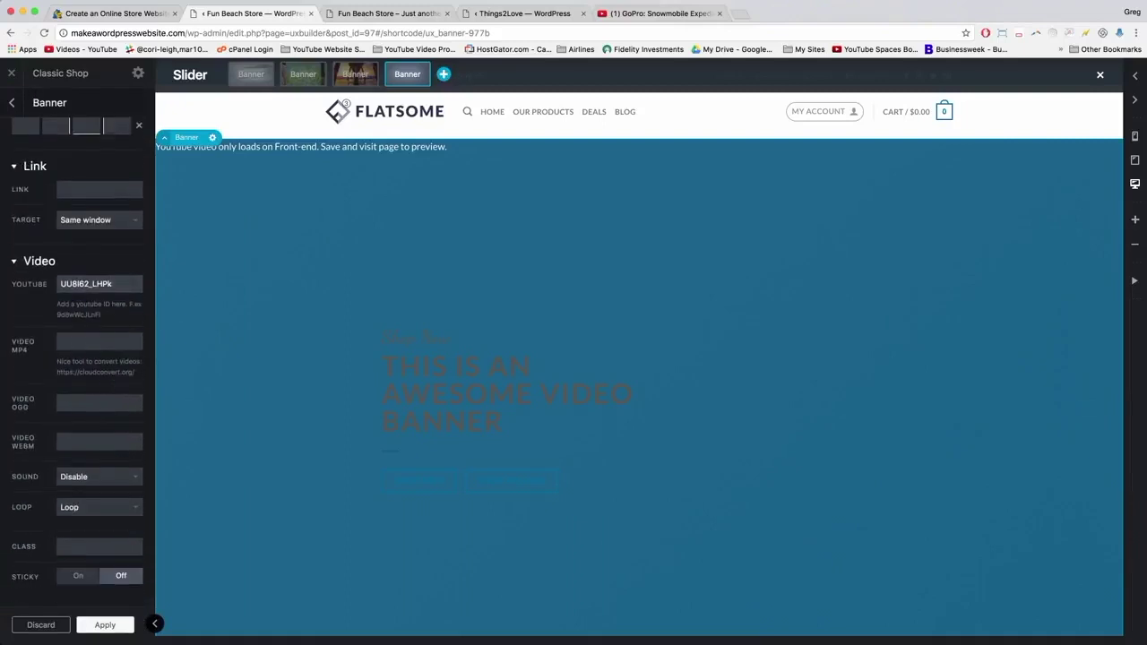
Step: Check the video banner's YouTube and Video MP4 fields
key(Tab)
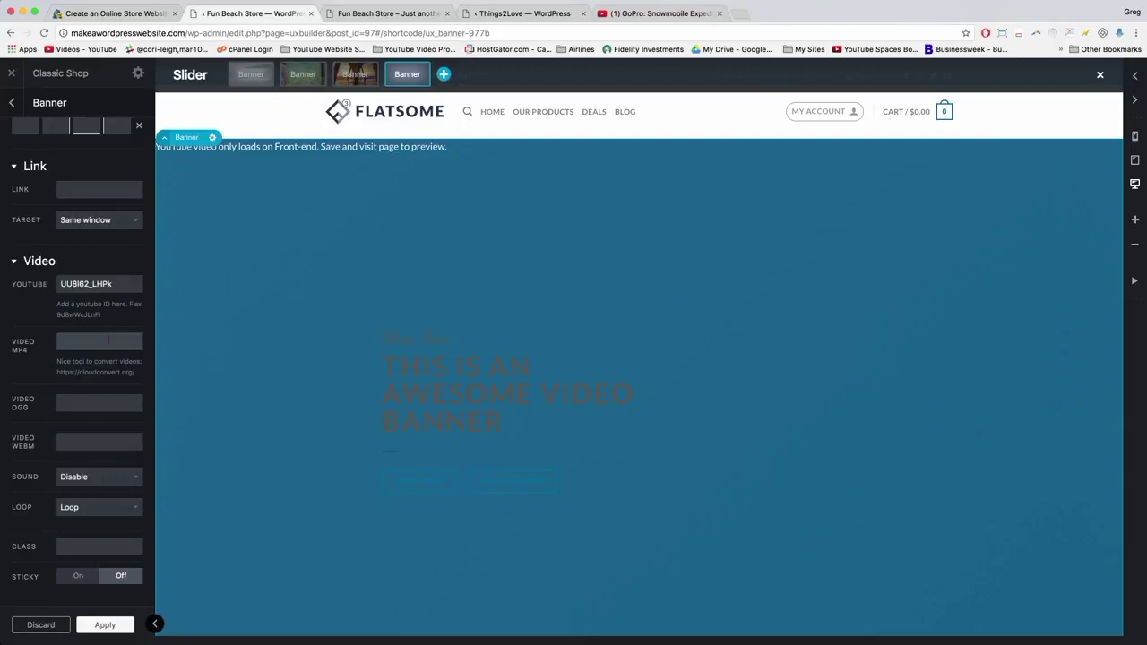
click(108, 341)
click(66, 342)
click(67, 342)
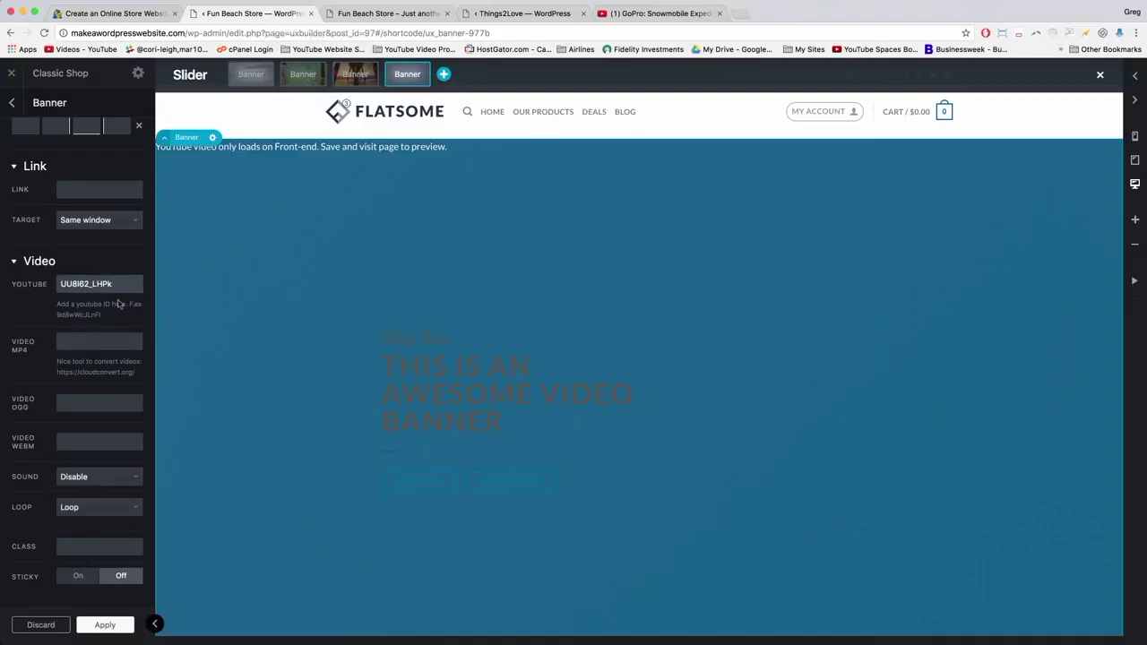
scroll(118, 304, up, 10)
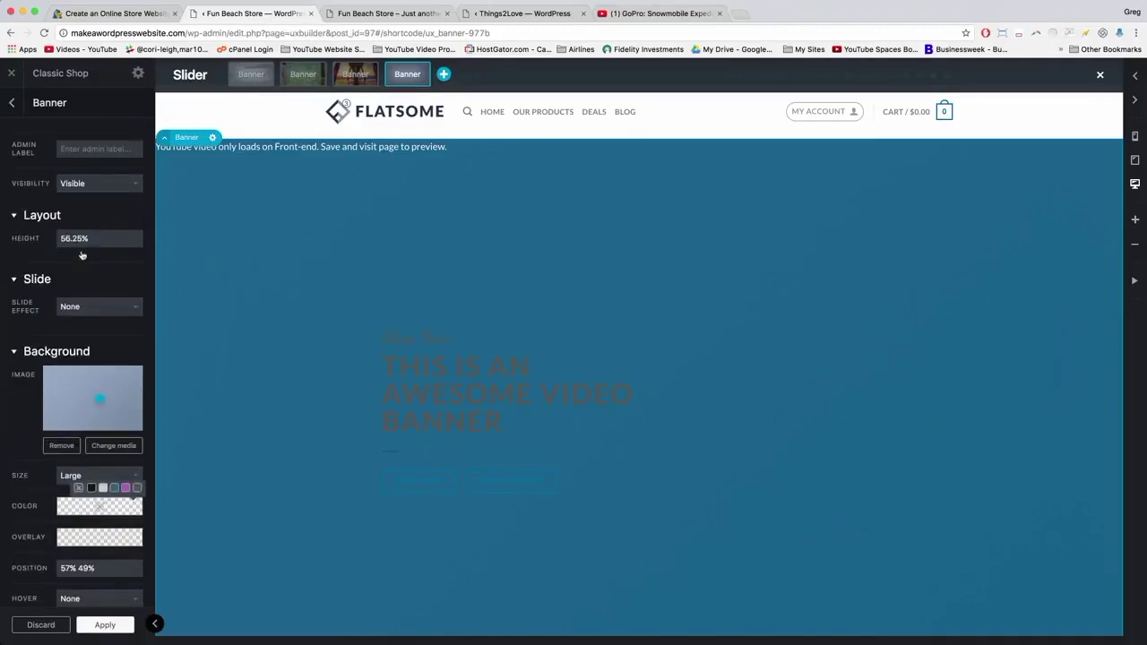
Step: Change the banner's layout height from 56.25% to 700px, apply it and update the homepage
mouse_move(80, 240)
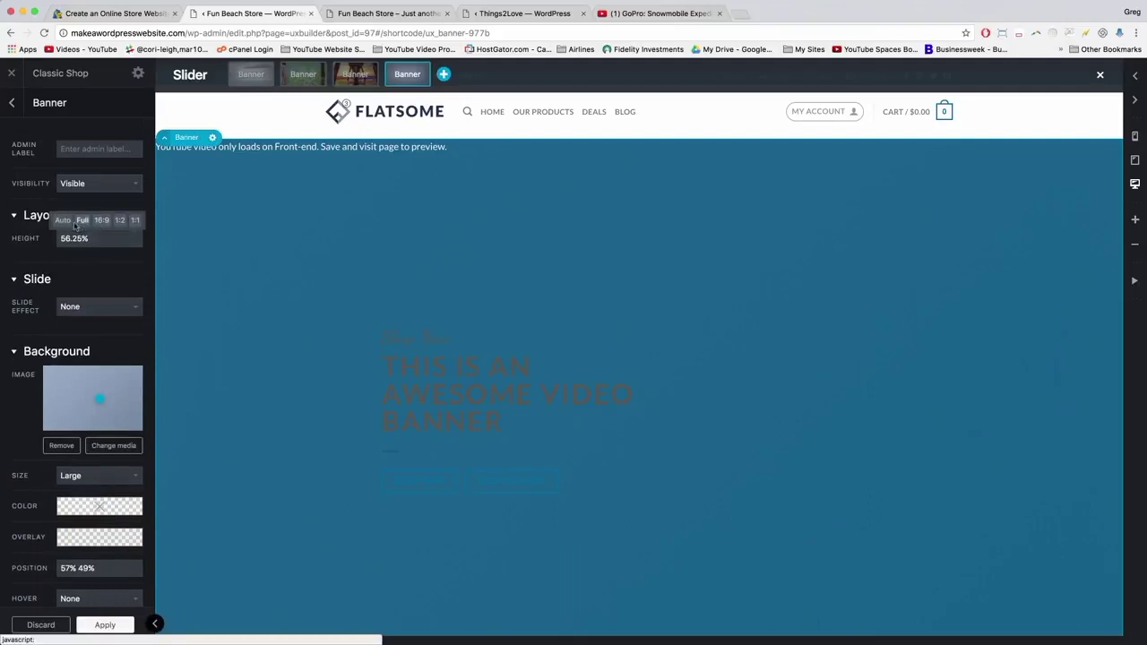
click(96, 237)
text(700)
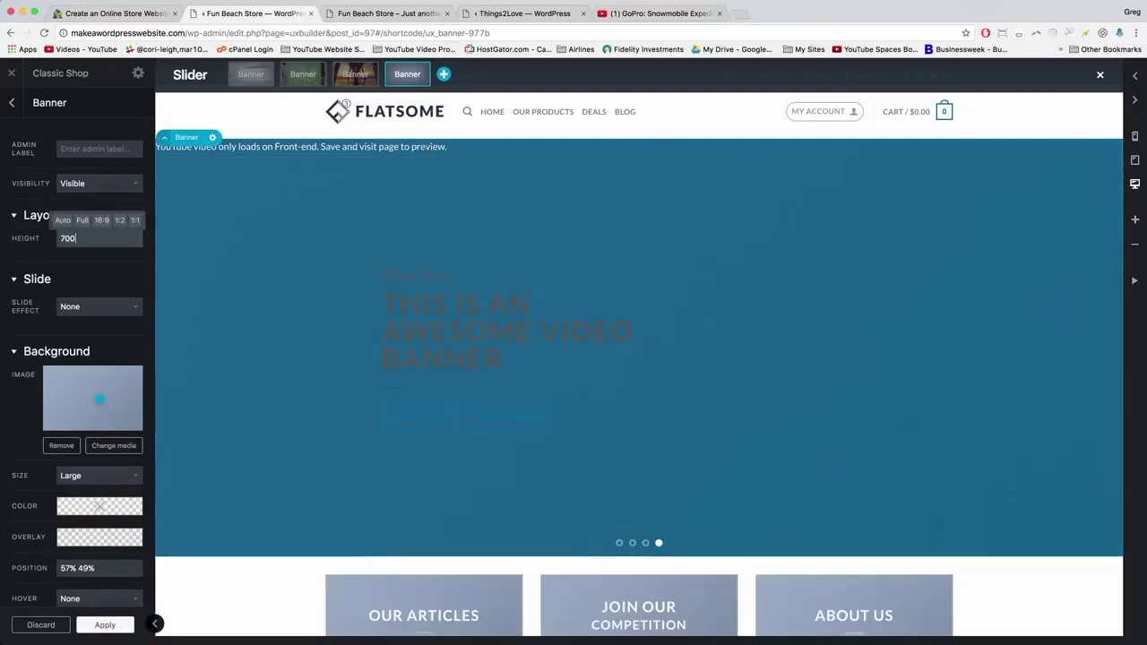
text(px)
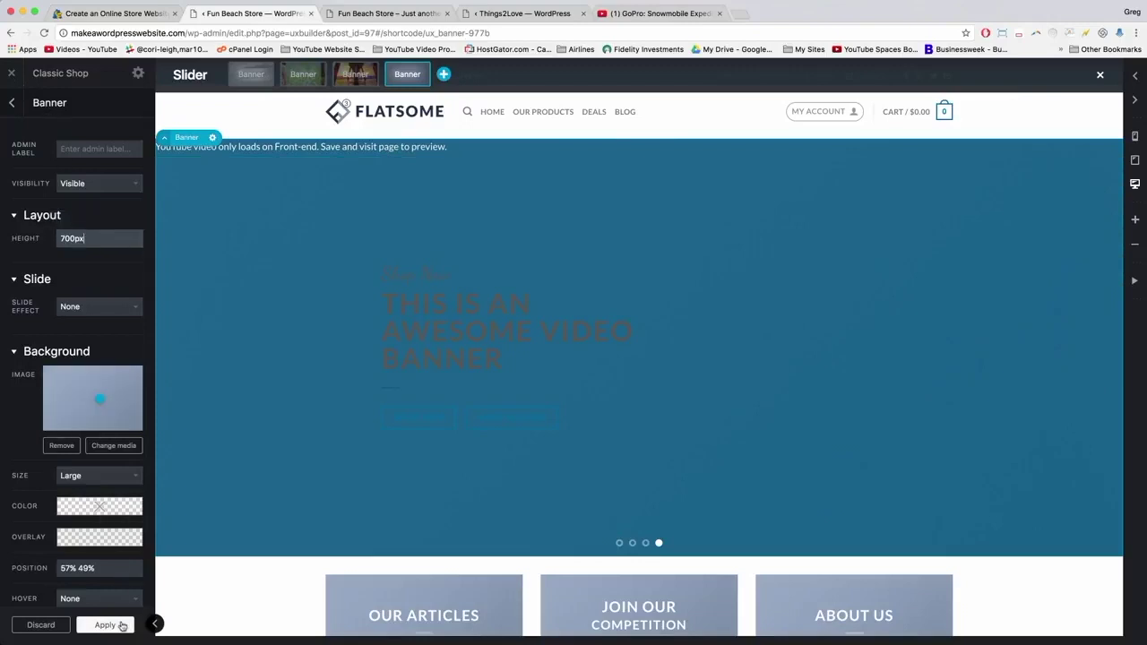
click(125, 625)
click(76, 625)
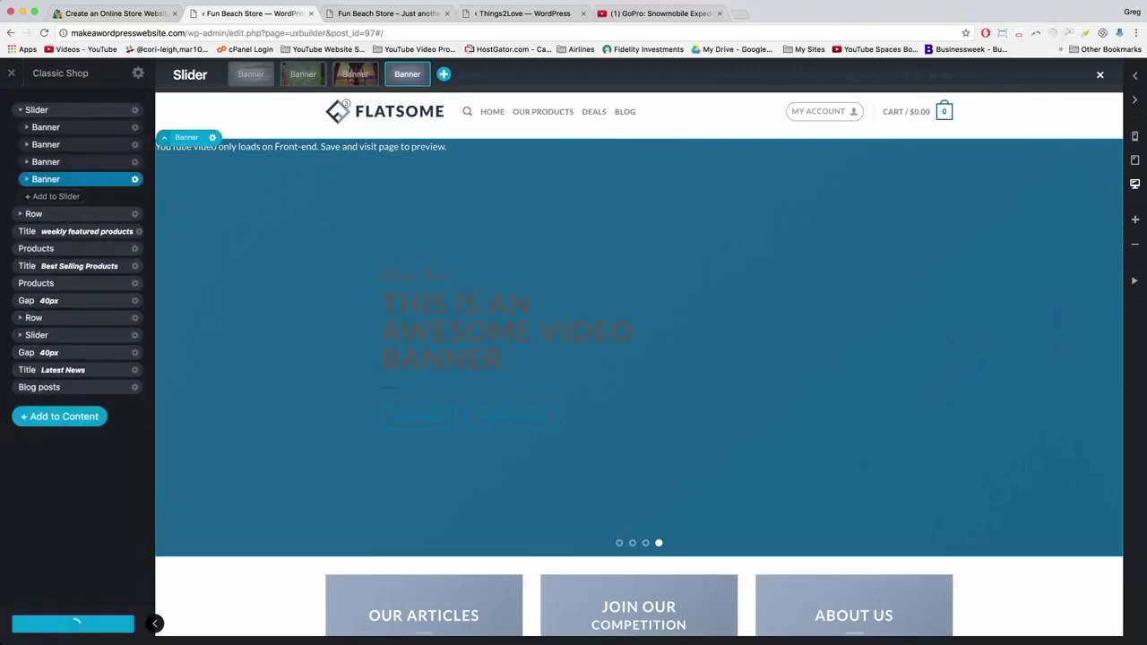
click(394, 14)
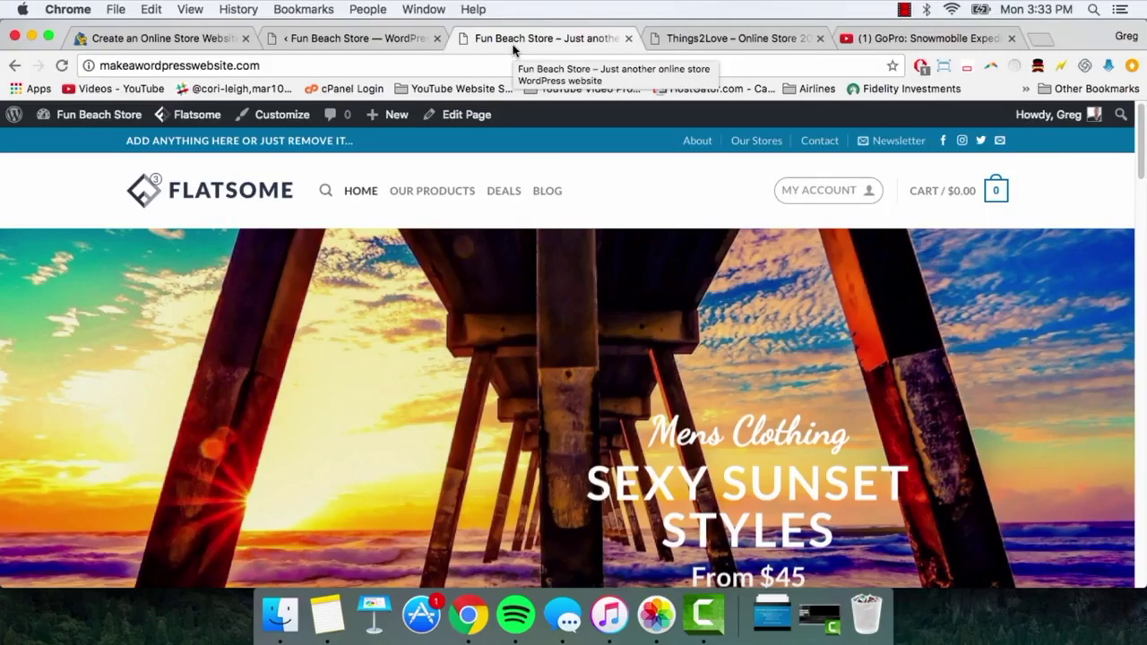
Step: Check the playing video banner on the live homepage, then go to the tutorial article
scroll(513, 365, down, 3)
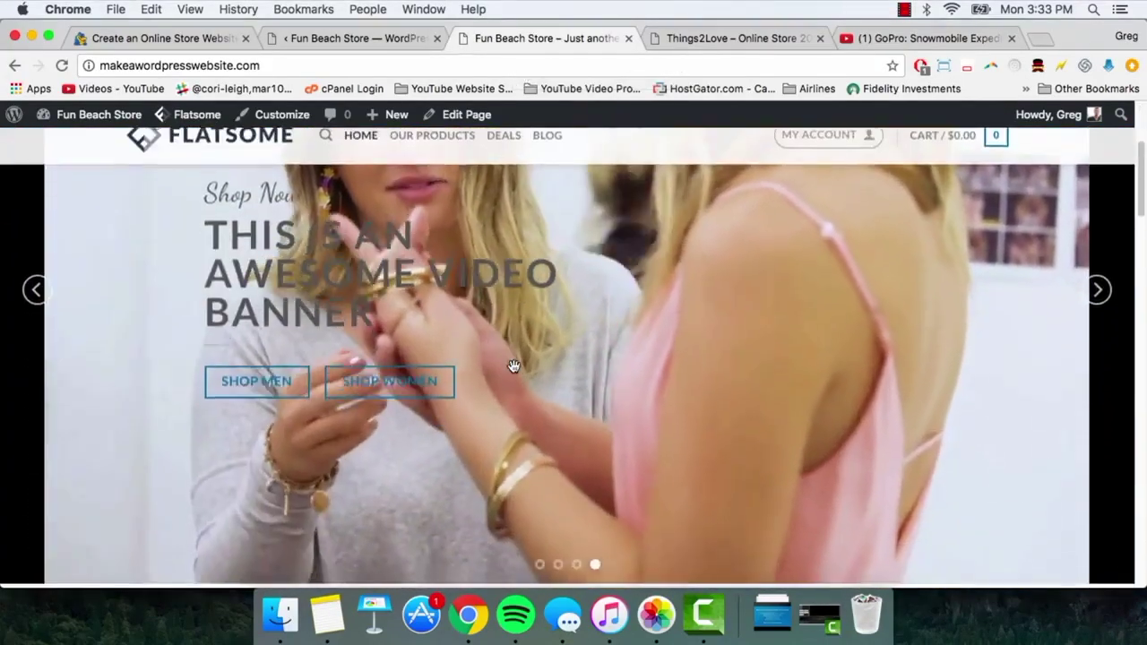
scroll(514, 365, down, 5)
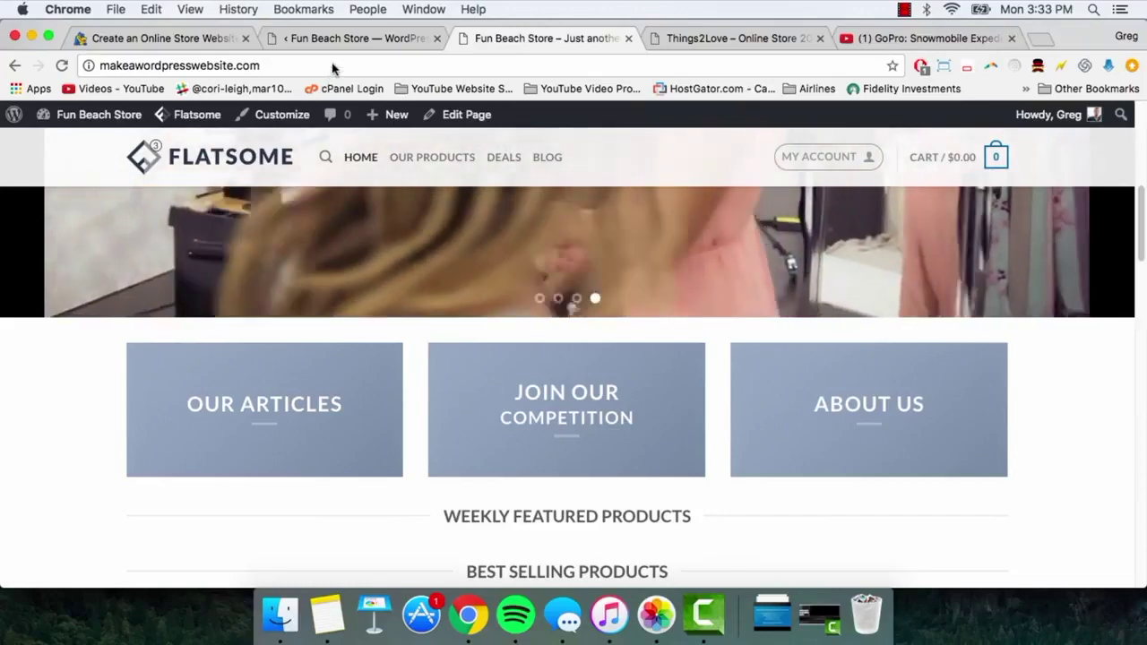
click(156, 40)
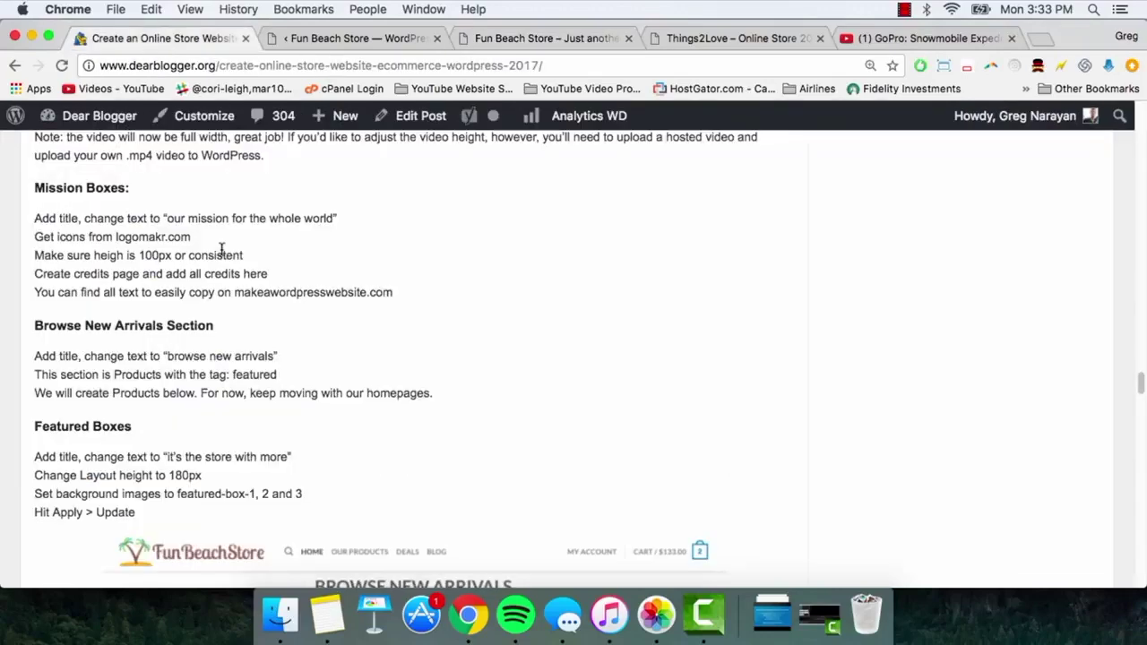
Step: Read the tutorial's Mission Boxes steps and return to the Flatsome homepage builder
scroll(221, 249, up, 4)
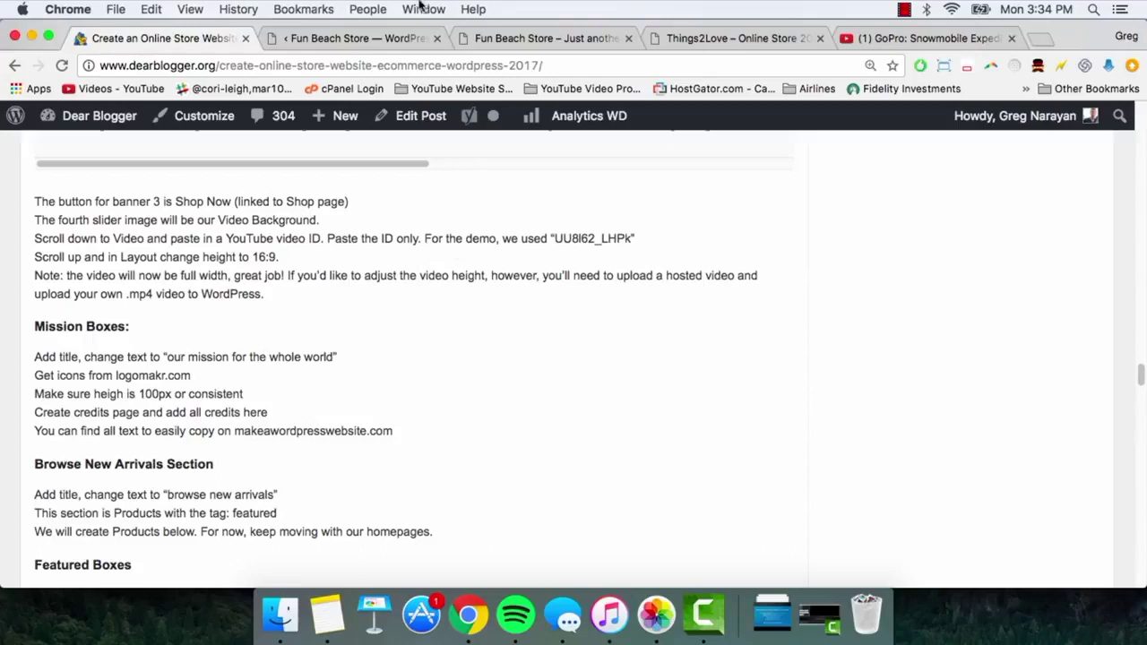
click(410, 38)
scroll(437, 320, up, 3)
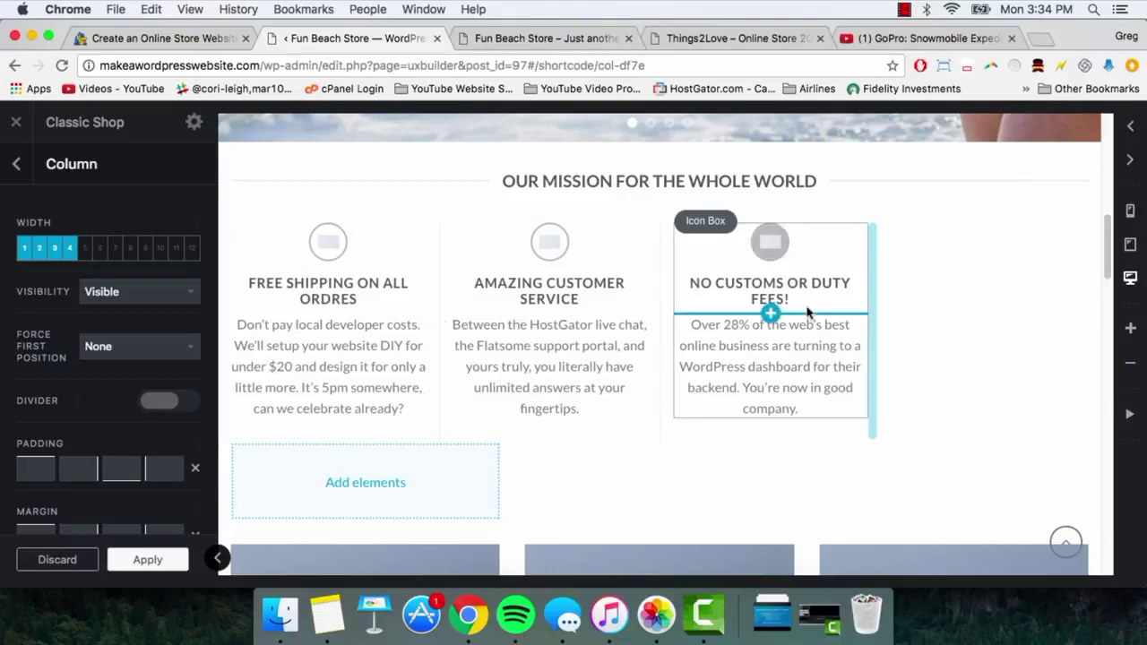
Step: Locate the Our Mission section in the builder's element list and on the live homepage
scroll(530, 402, up, 12)
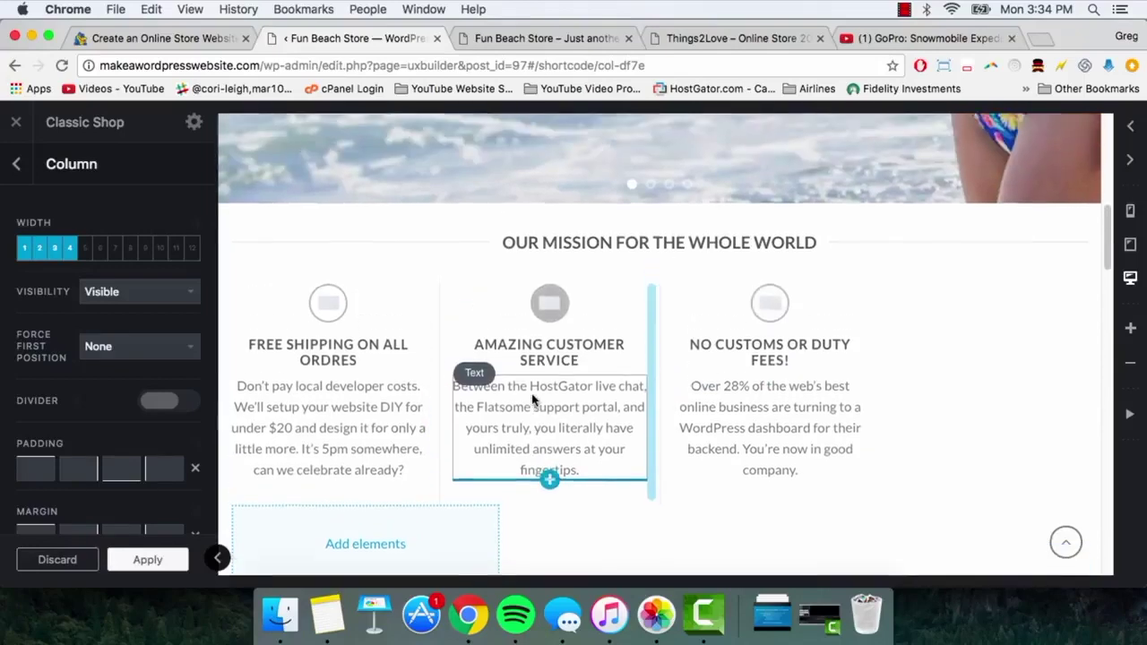
scroll(532, 399, up, 10)
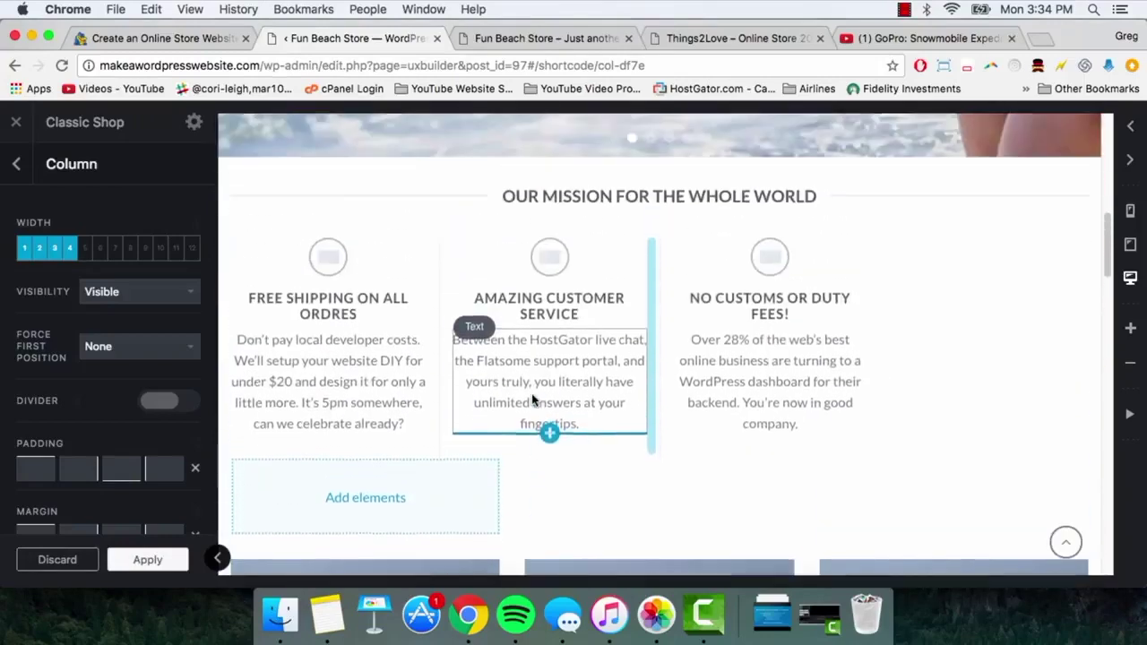
scroll(531, 400, down, 5)
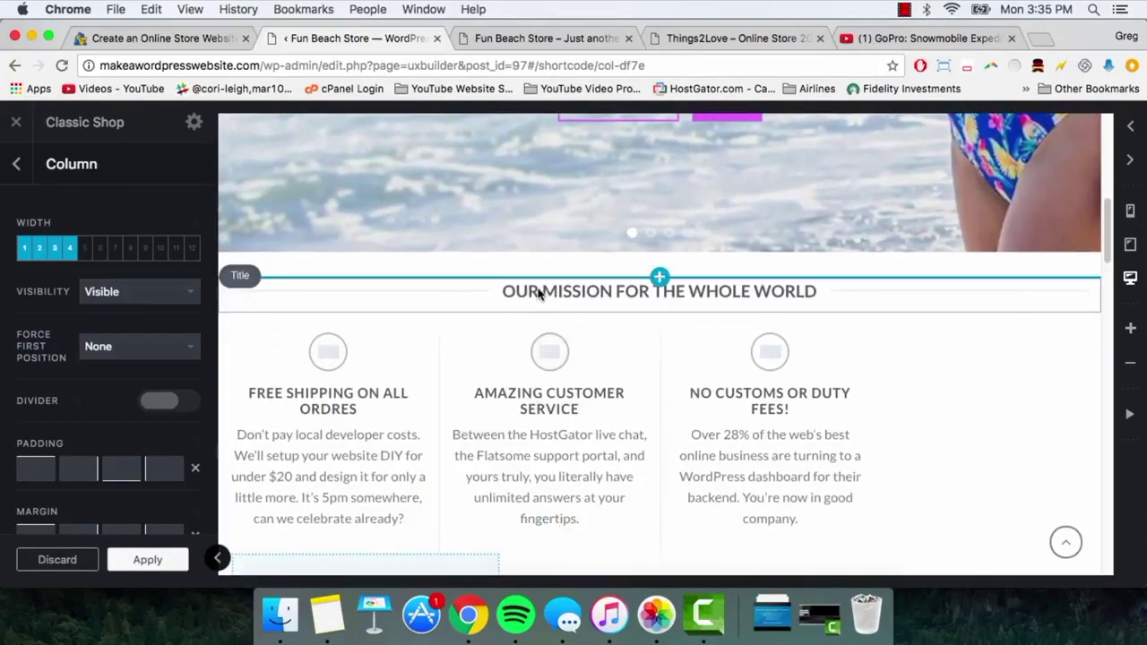
click(15, 167)
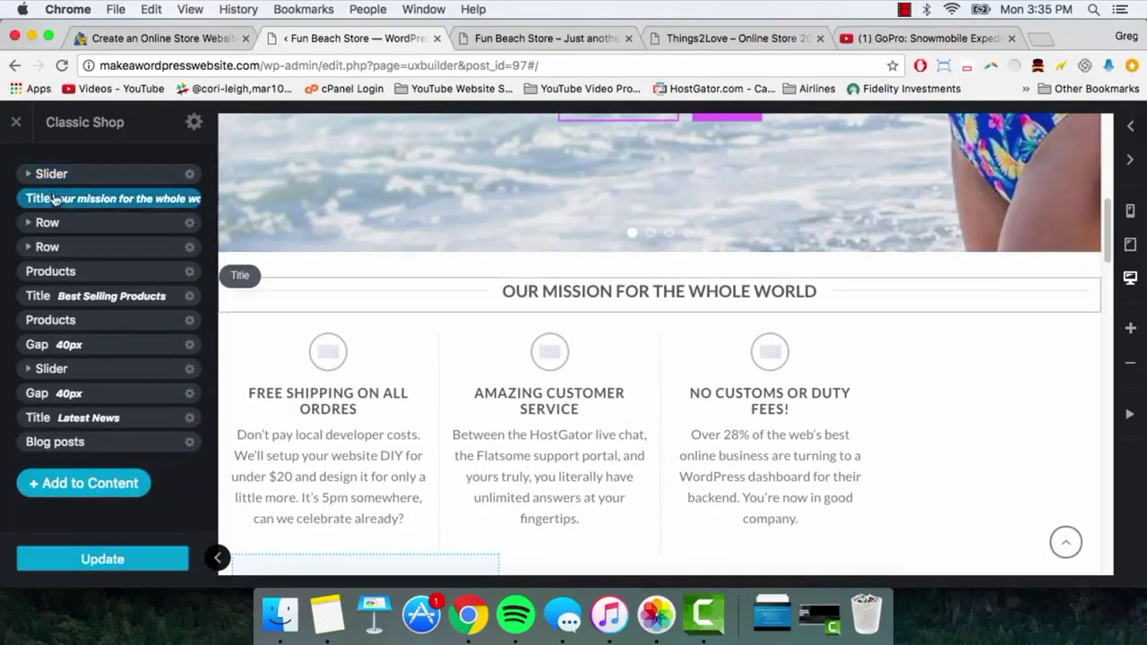
drag(85, 200, 63, 190)
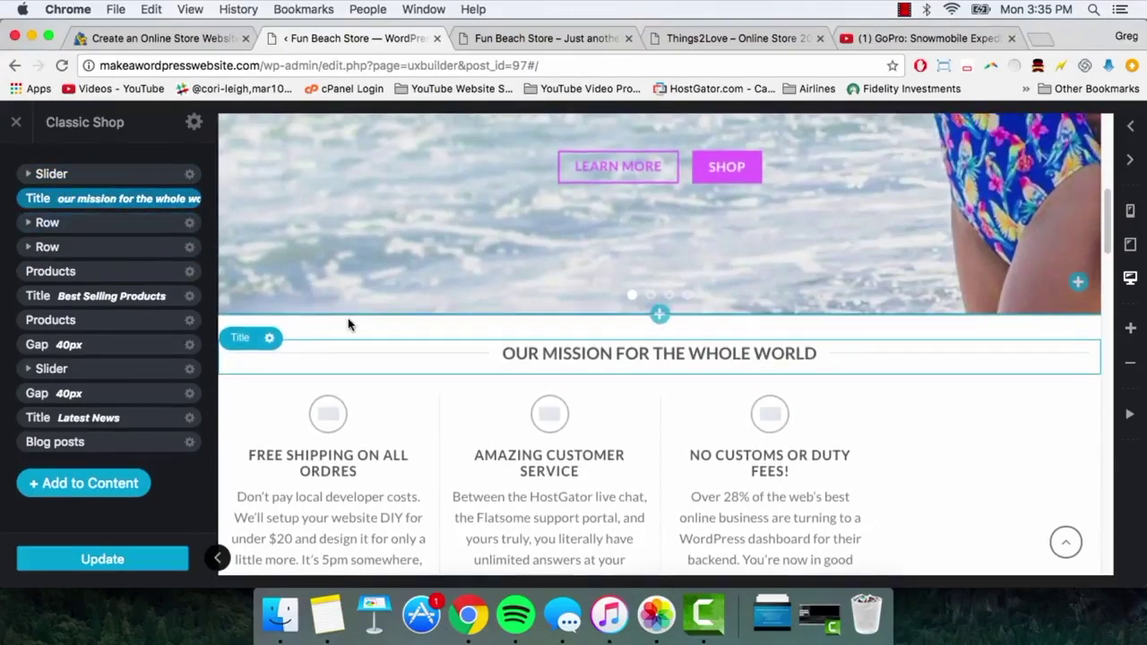
scroll(349, 323, down, 1)
scroll(374, 432, down, 4)
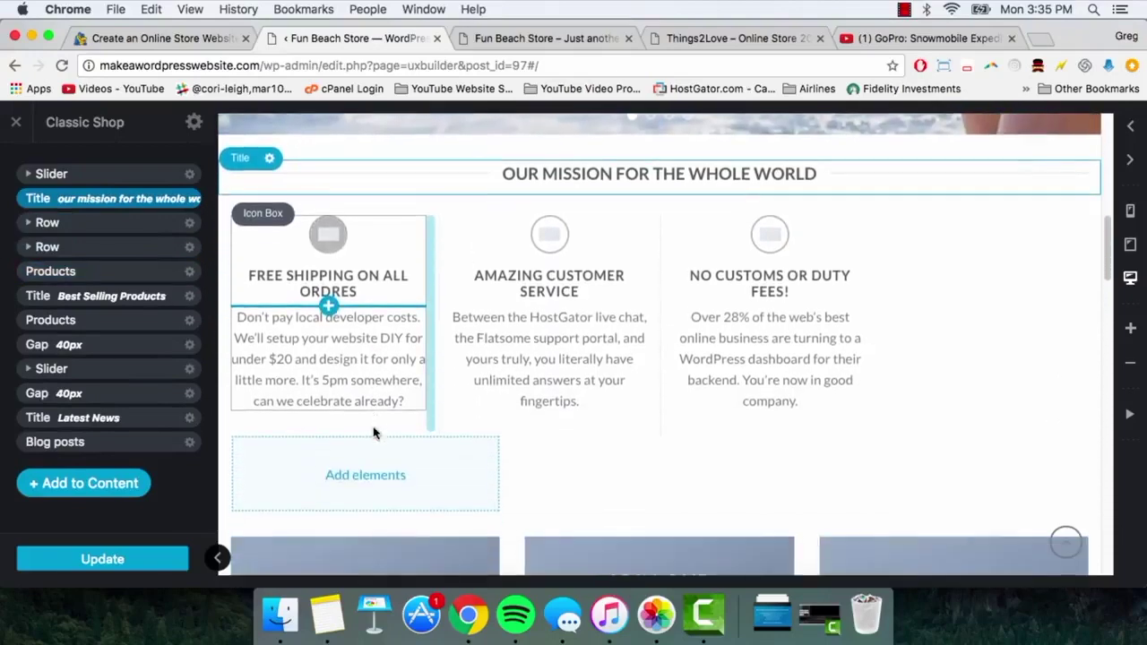
scroll(396, 332, down, 2)
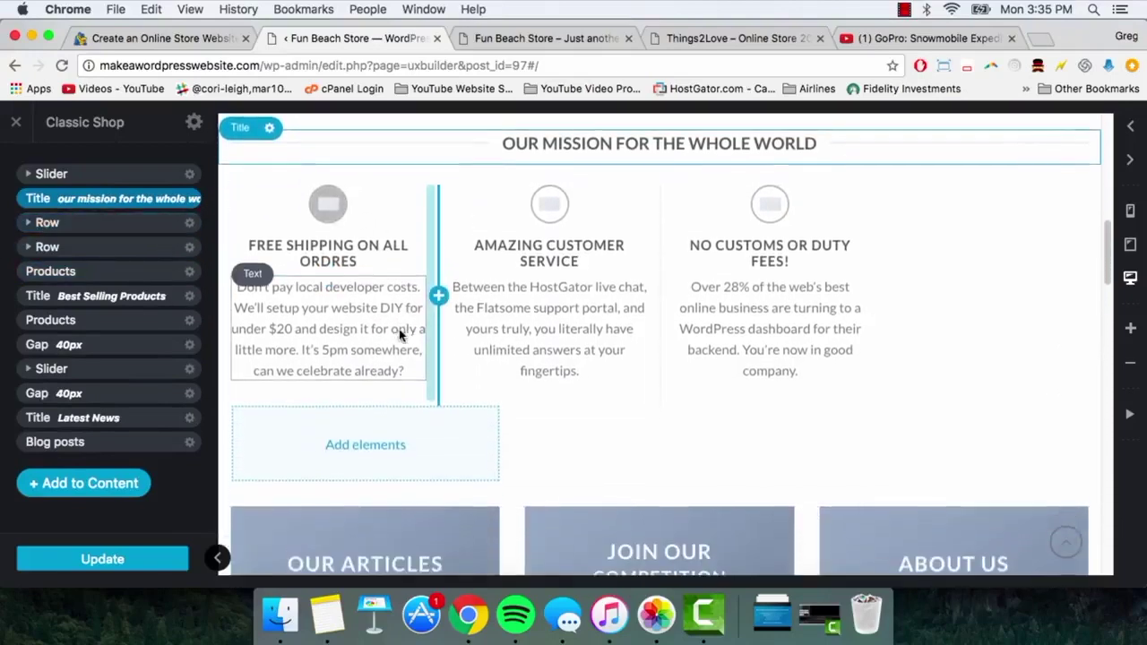
click(542, 38)
scroll(505, 196, down, 10)
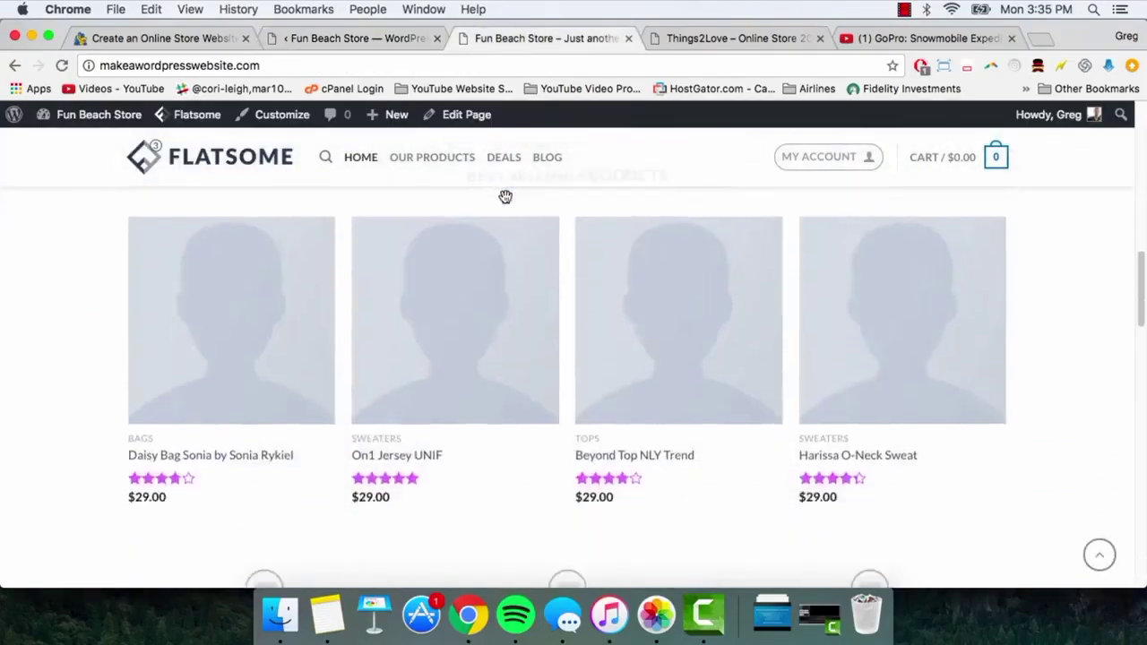
scroll(332, 256, up, 1)
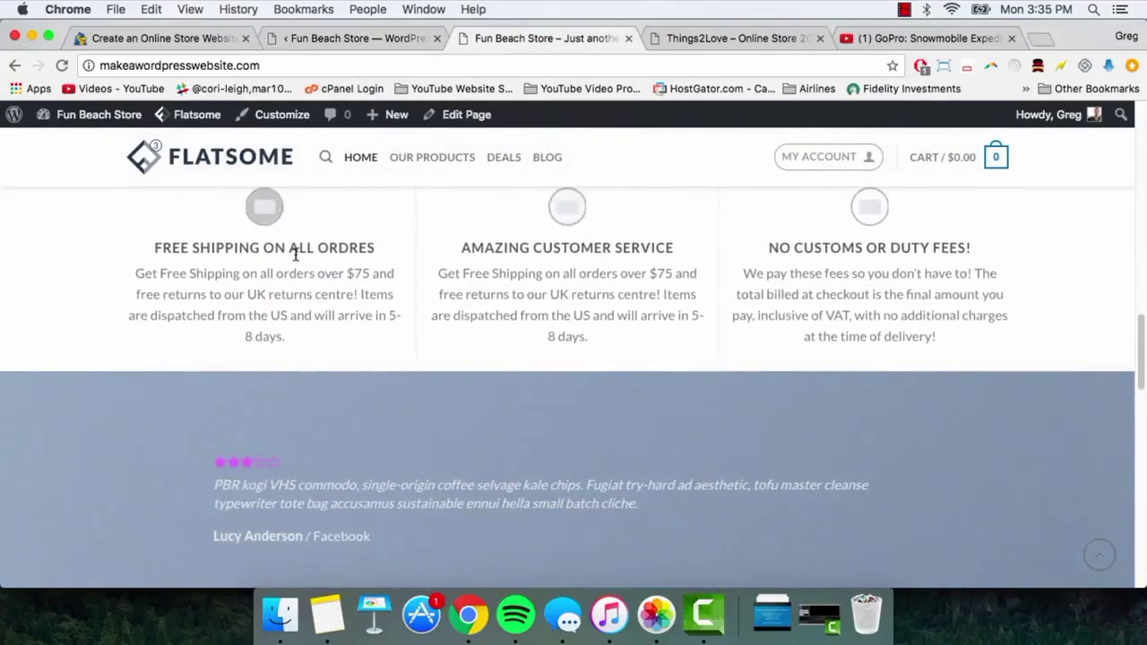
scroll(331, 256, up, 3)
scroll(295, 254, down, 3)
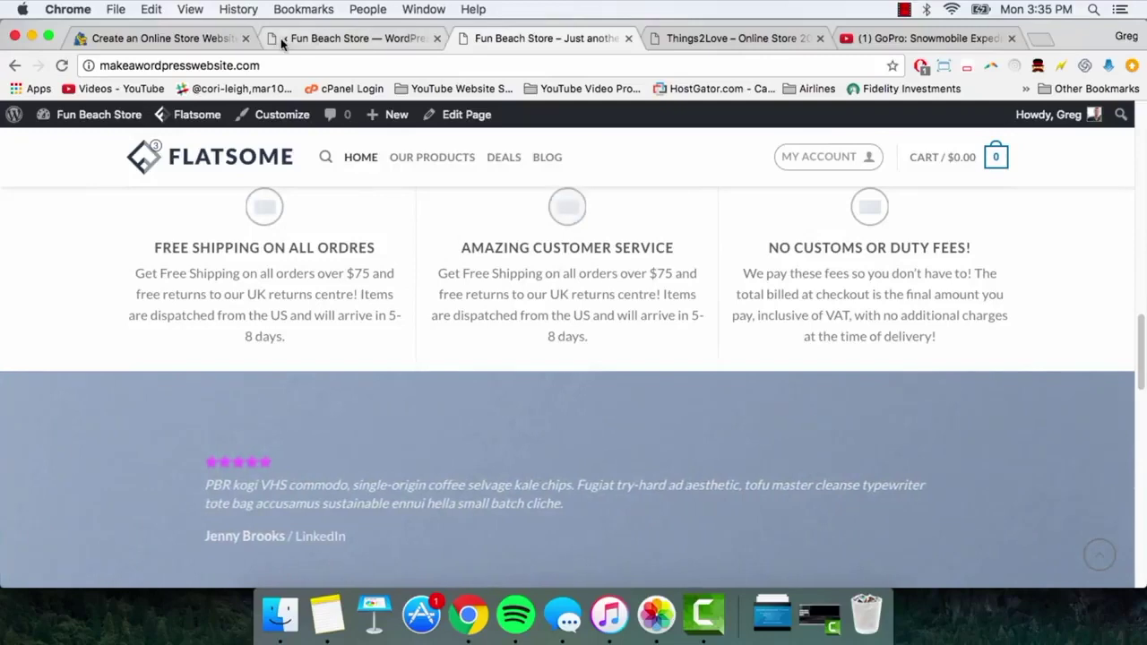
Step: Move the free-shipping row below the products and expand the mission row's columns
click(309, 38)
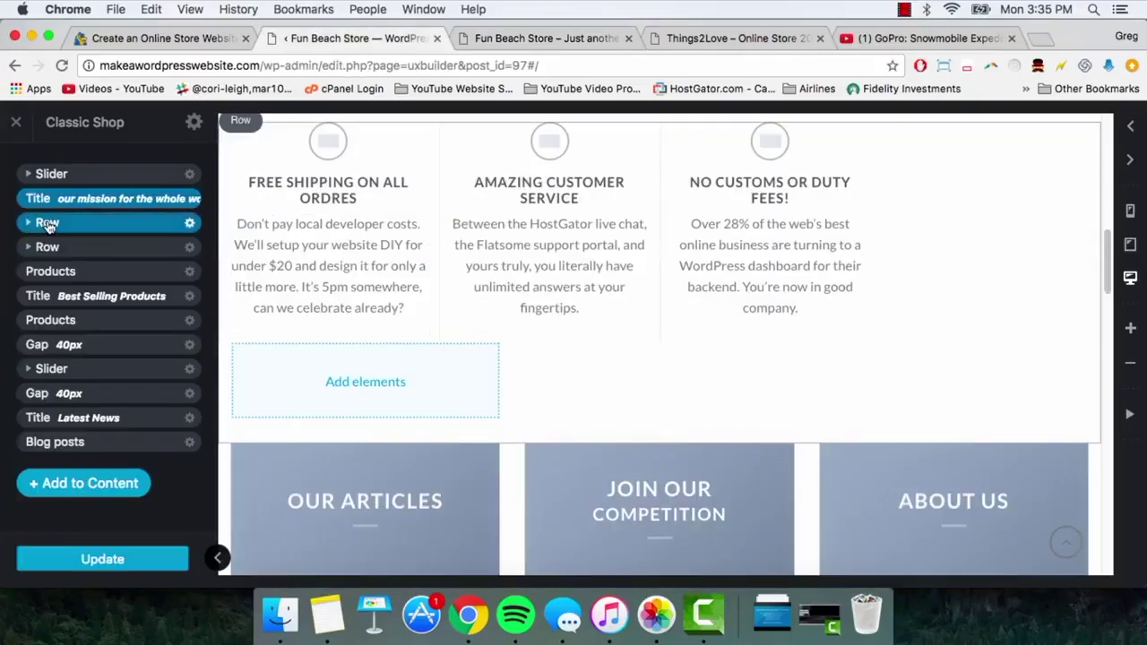
mouse_move(47, 224)
mouse_down()
mouse_move(52, 285)
mouse_move(59, 218)
mouse_move(55, 235)
mouse_up()
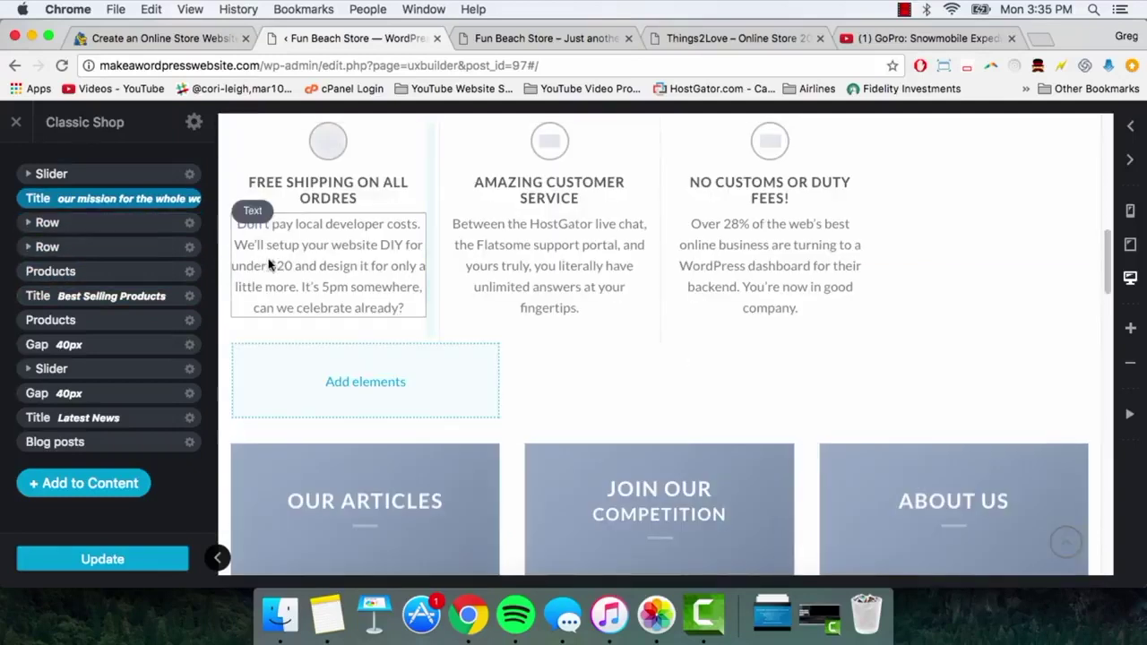
scroll(267, 265, up, 4)
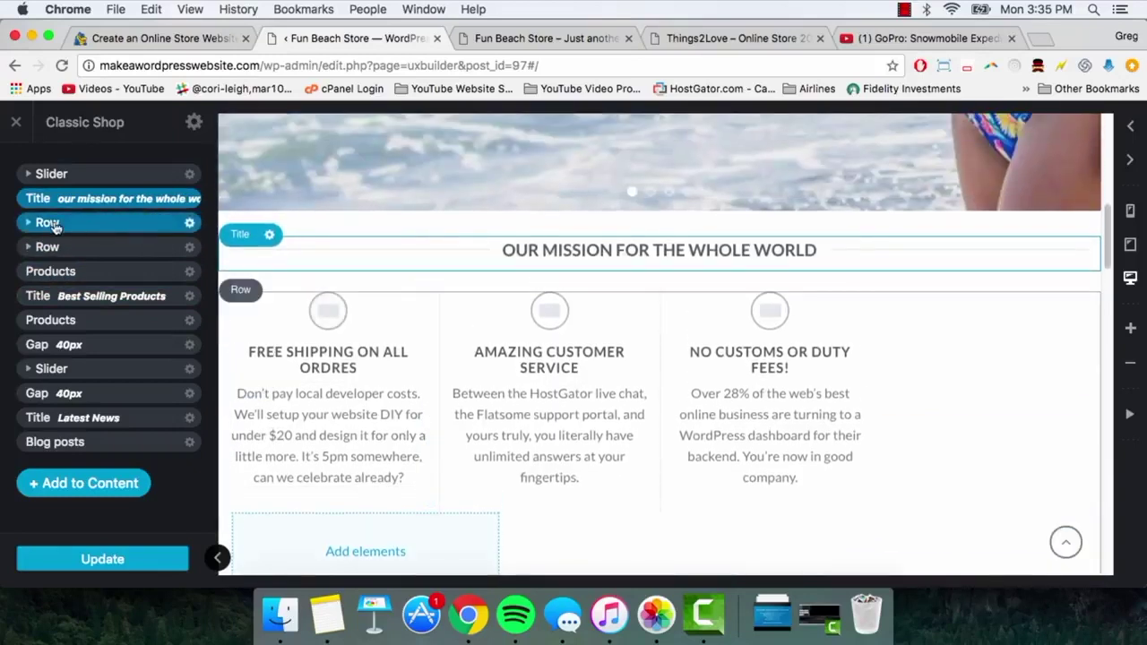
click(28, 224)
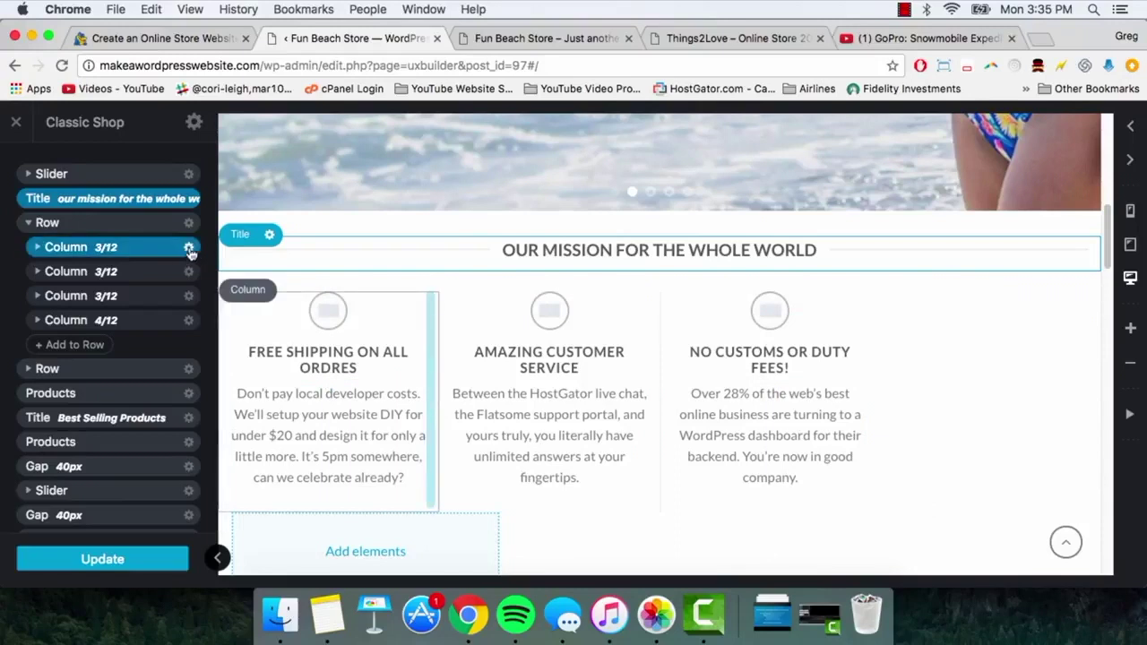
Step: Try resizing the first mission column, leaving it at 3 of 12
click(188, 249)
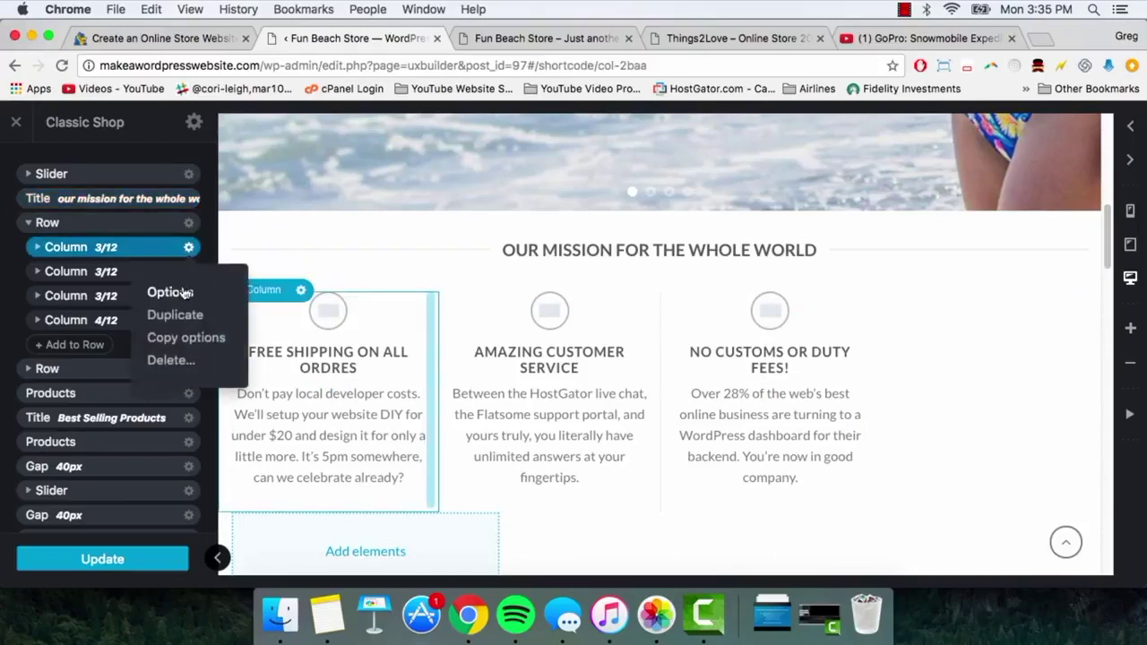
click(170, 292)
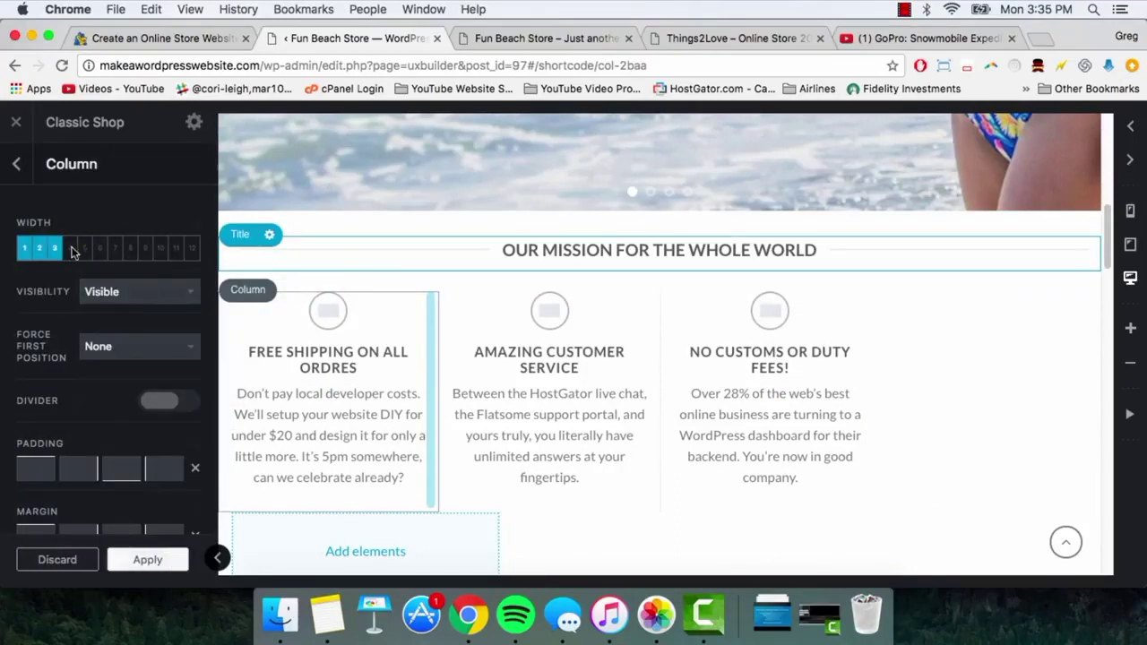
drag(73, 251, 99, 256)
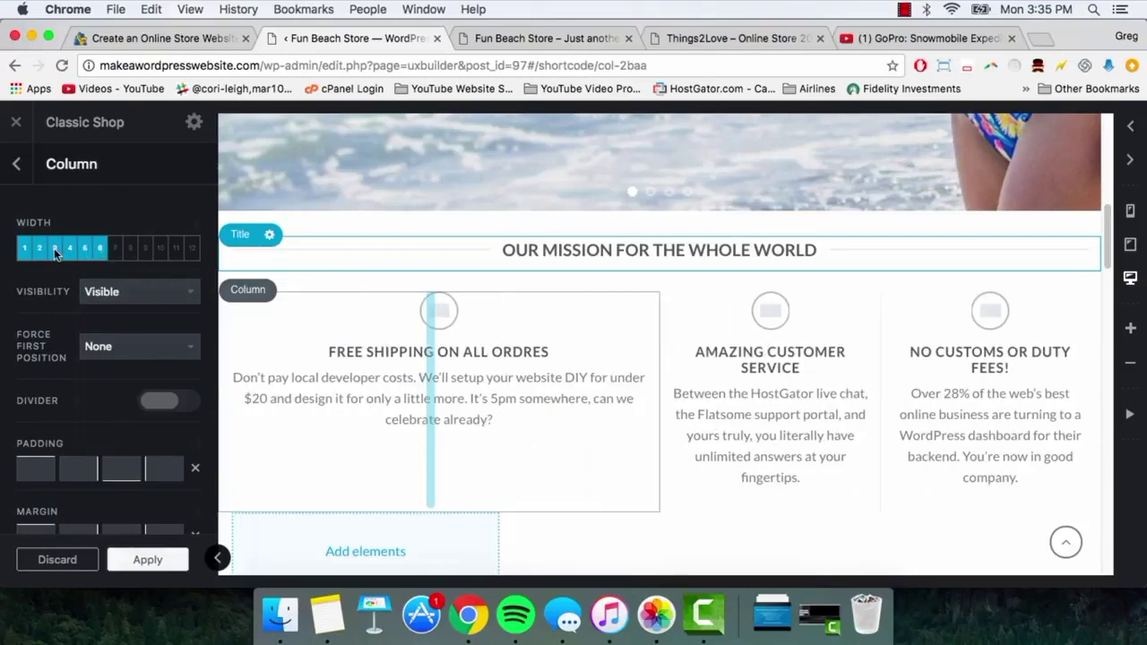
click(54, 248)
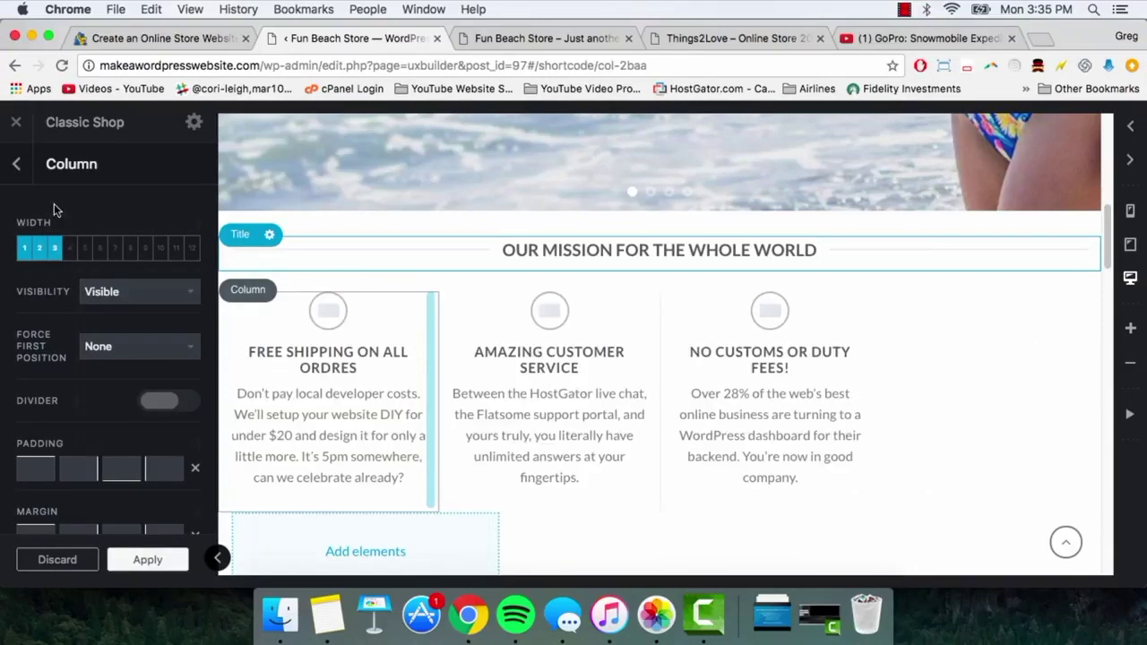
click(17, 165)
scroll(305, 246, down, 3)
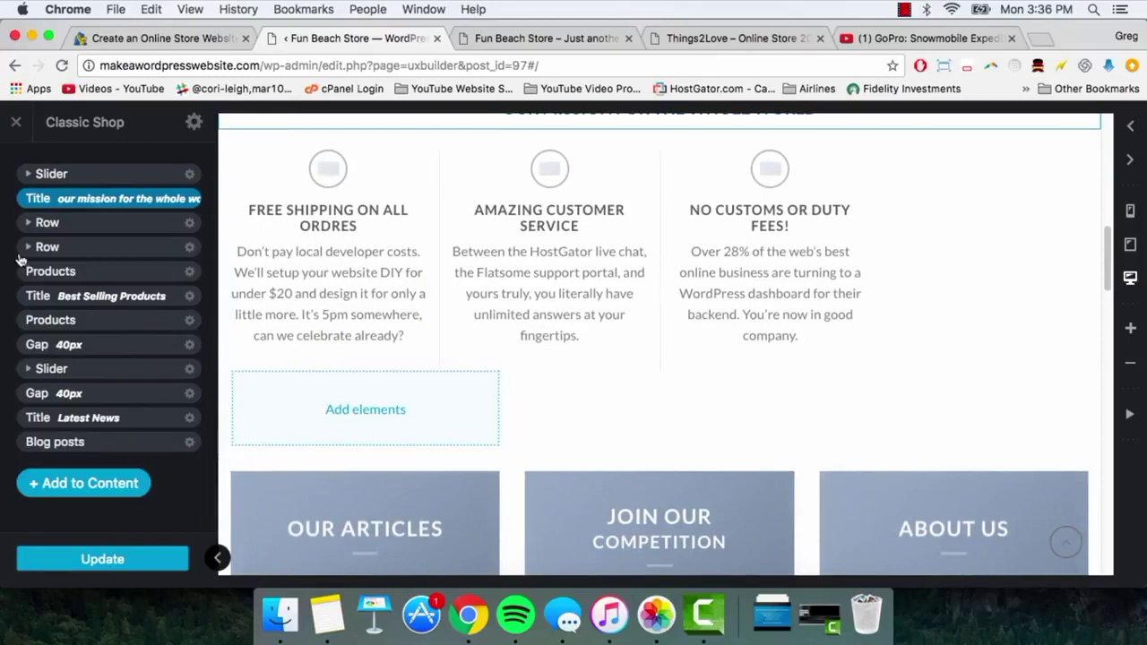
click(29, 224)
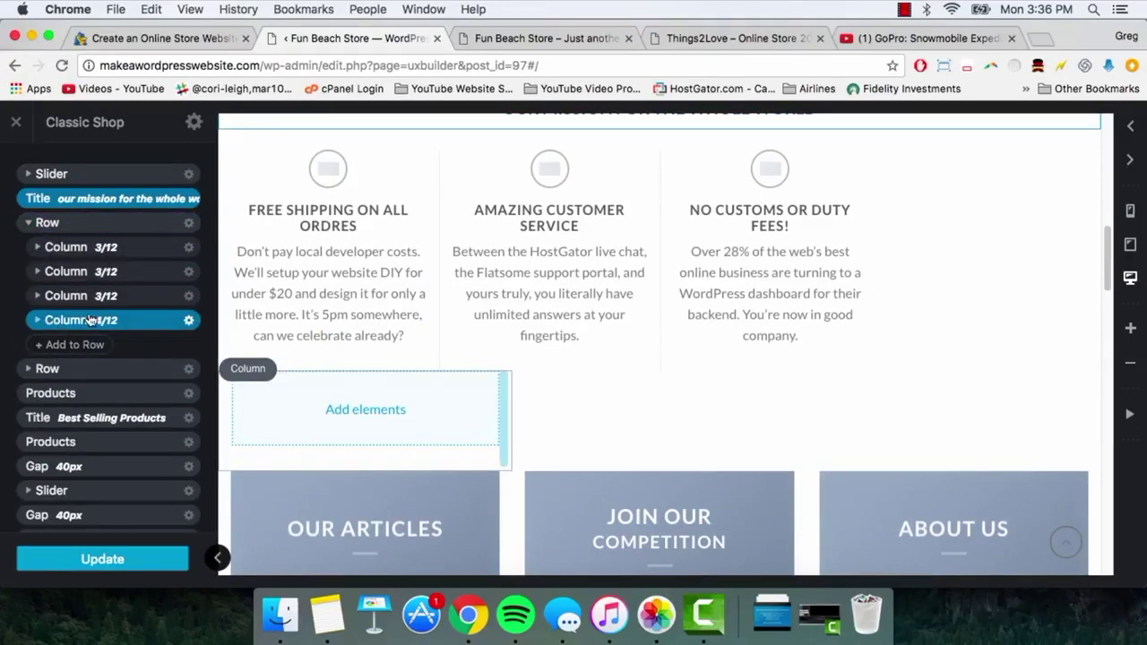
Step: Narrow the empty fourth column from 4/12 to 3/12, apply, update, and view the Things2Love store
click(188, 320)
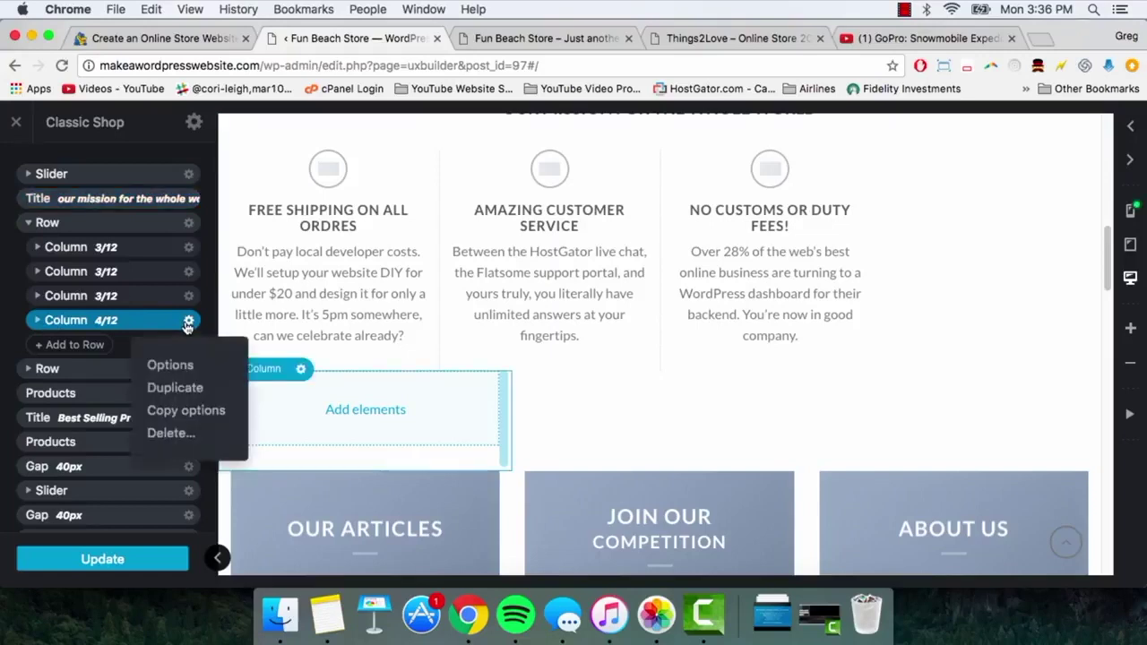
click(172, 366)
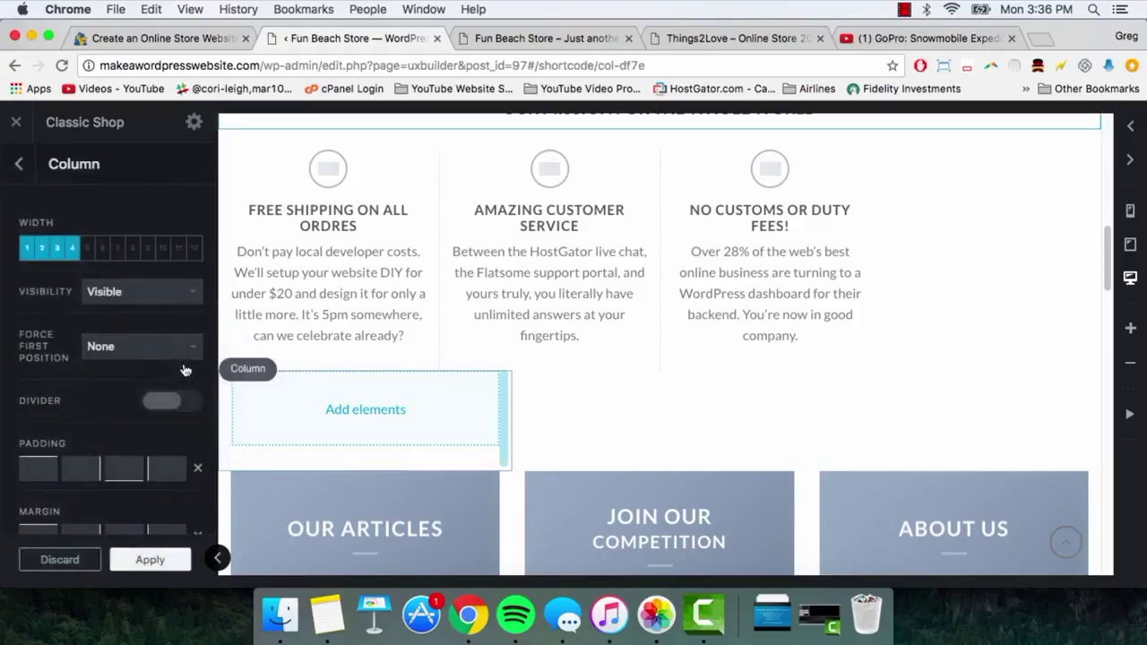
click(55, 248)
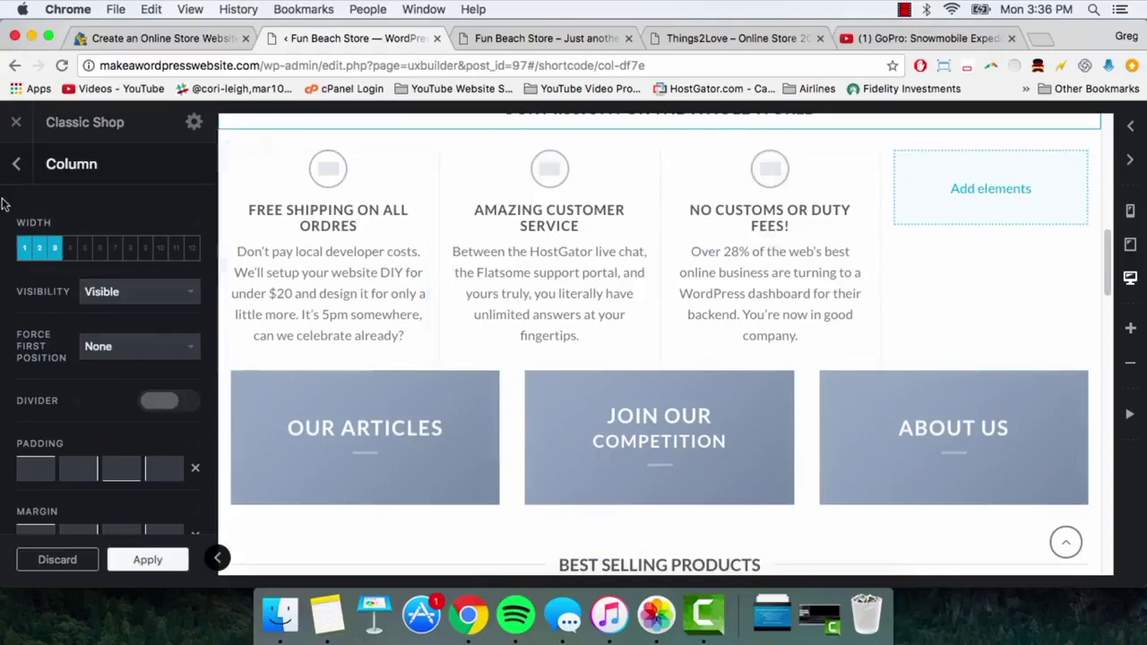
click(137, 561)
click(81, 559)
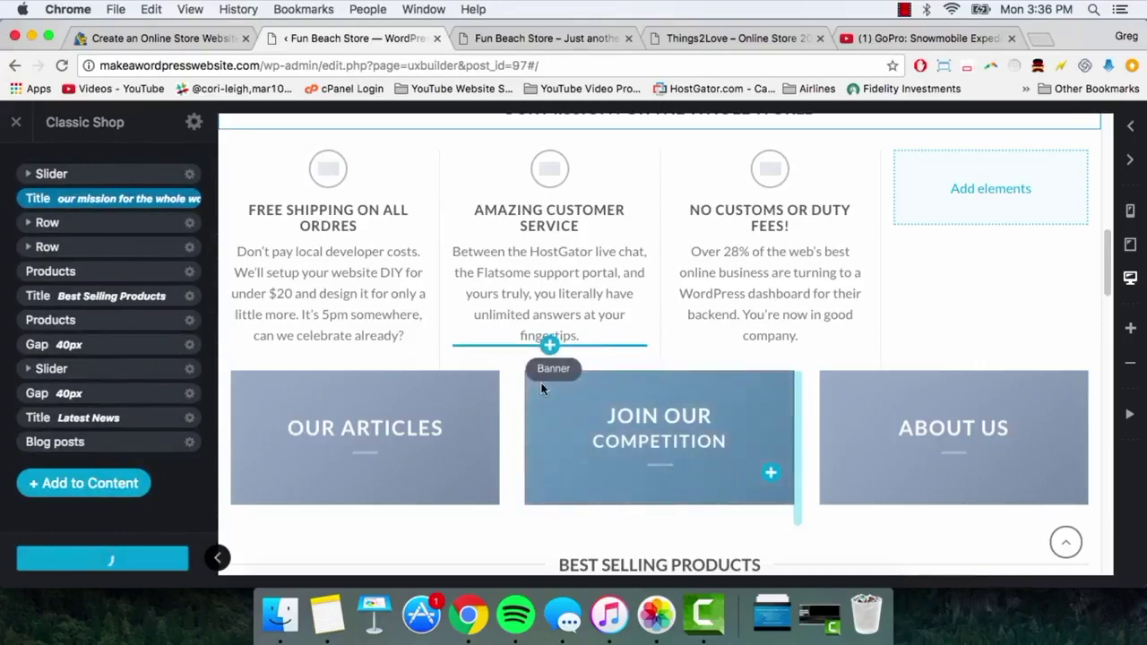
scroll(801, 346, up, 2)
scroll(802, 347, up, 1)
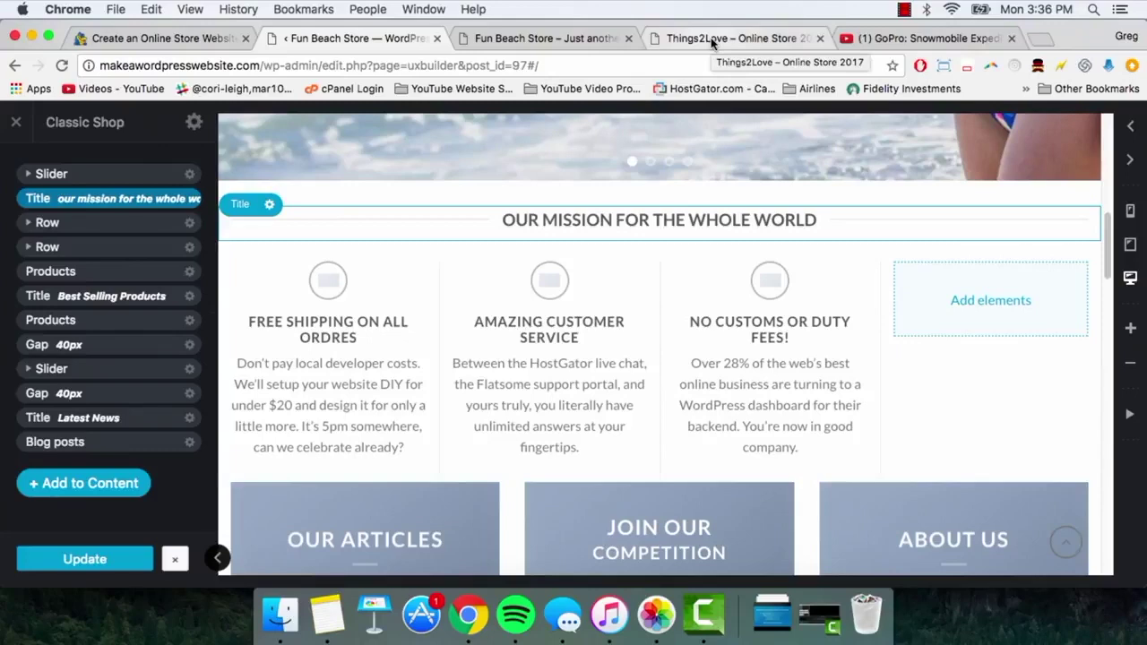
click(712, 38)
click(231, 68)
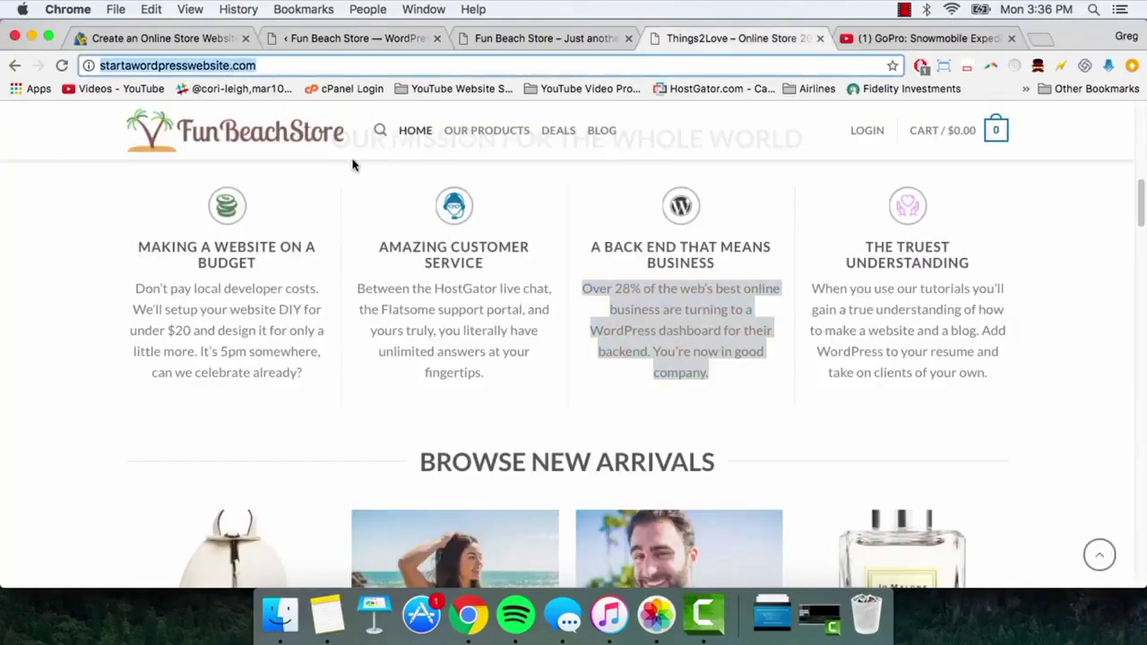
scroll(356, 167, up, 3)
Step: Copy the Truest Understanding paragraph from the Things2Love reference store
click(258, 65)
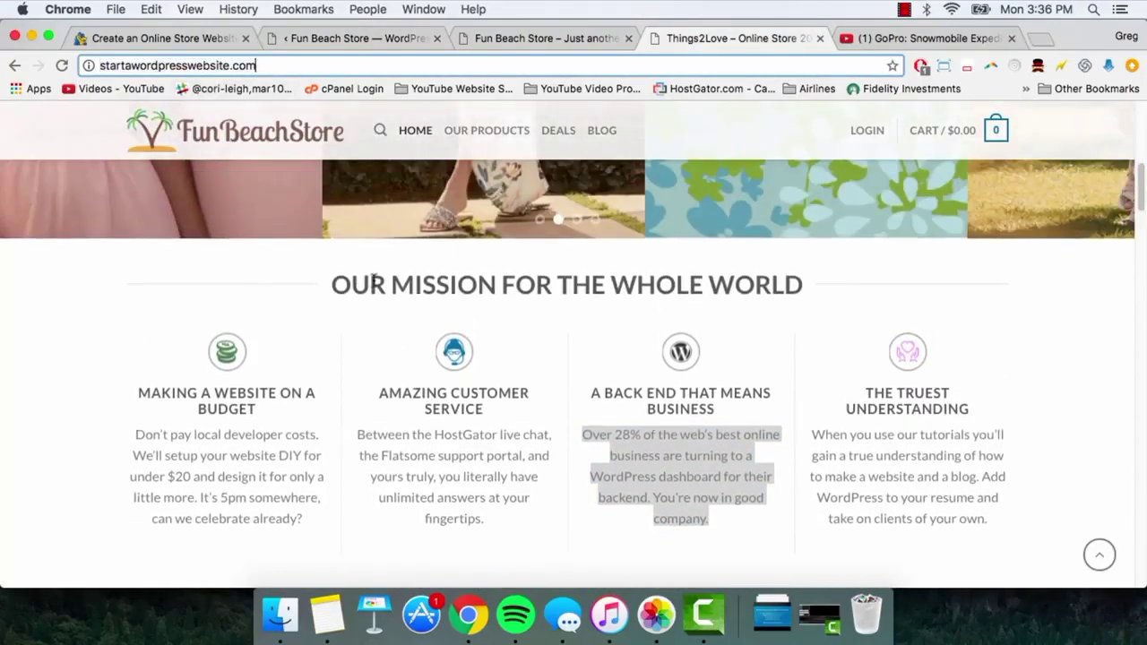
click(708, 493)
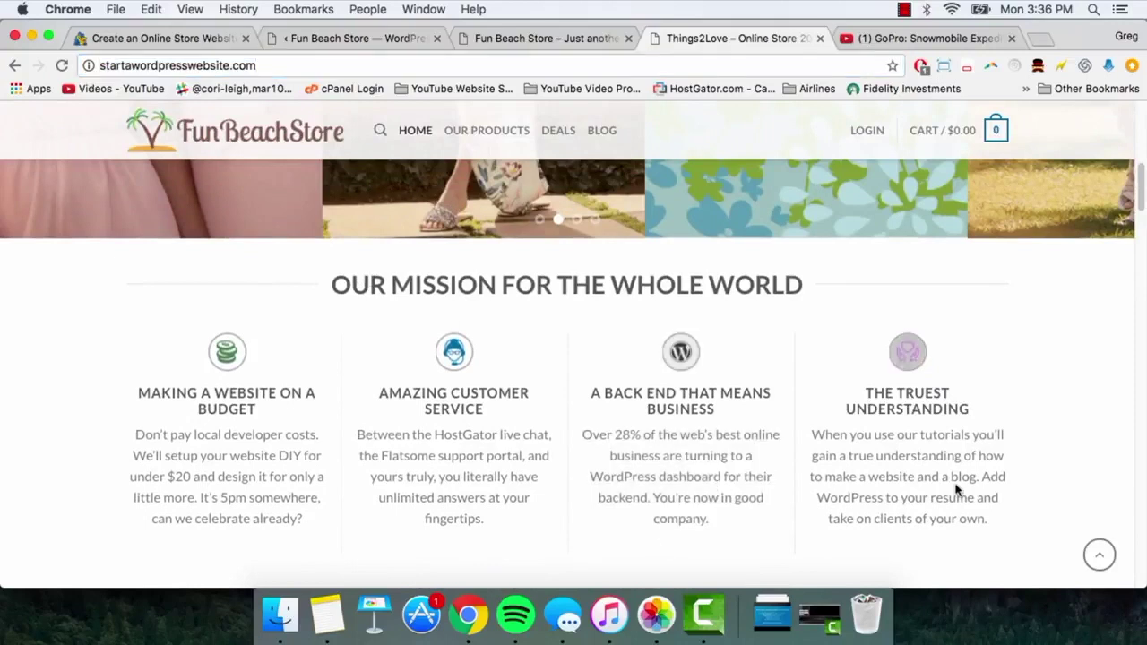
scroll(954, 488, down, 3)
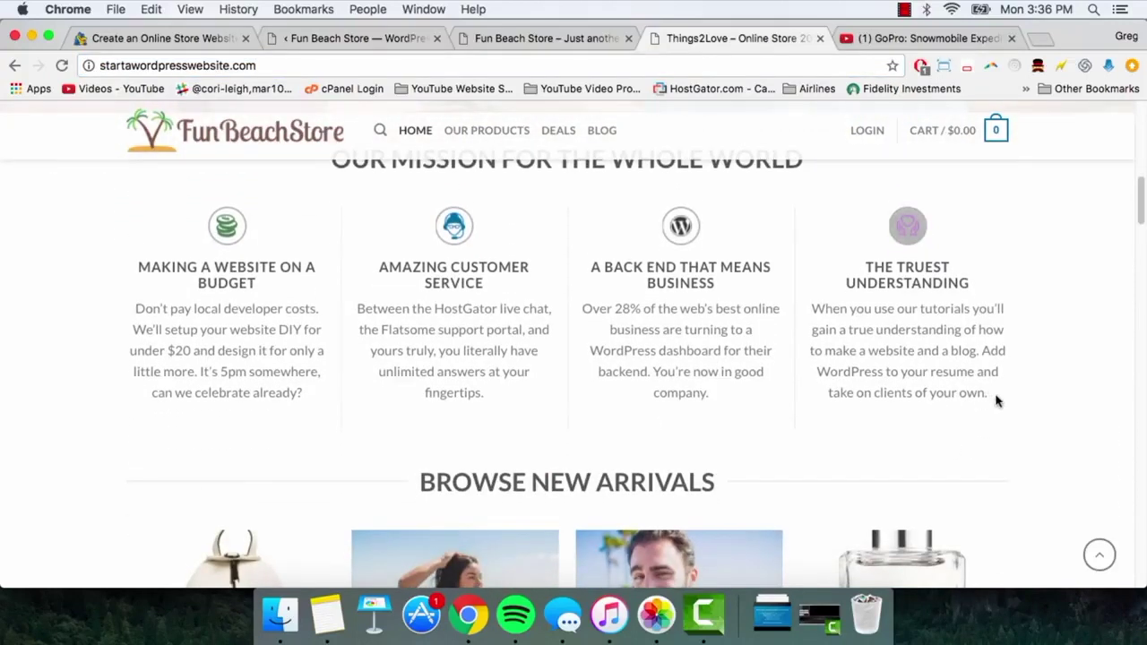
drag(996, 400, 811, 308)
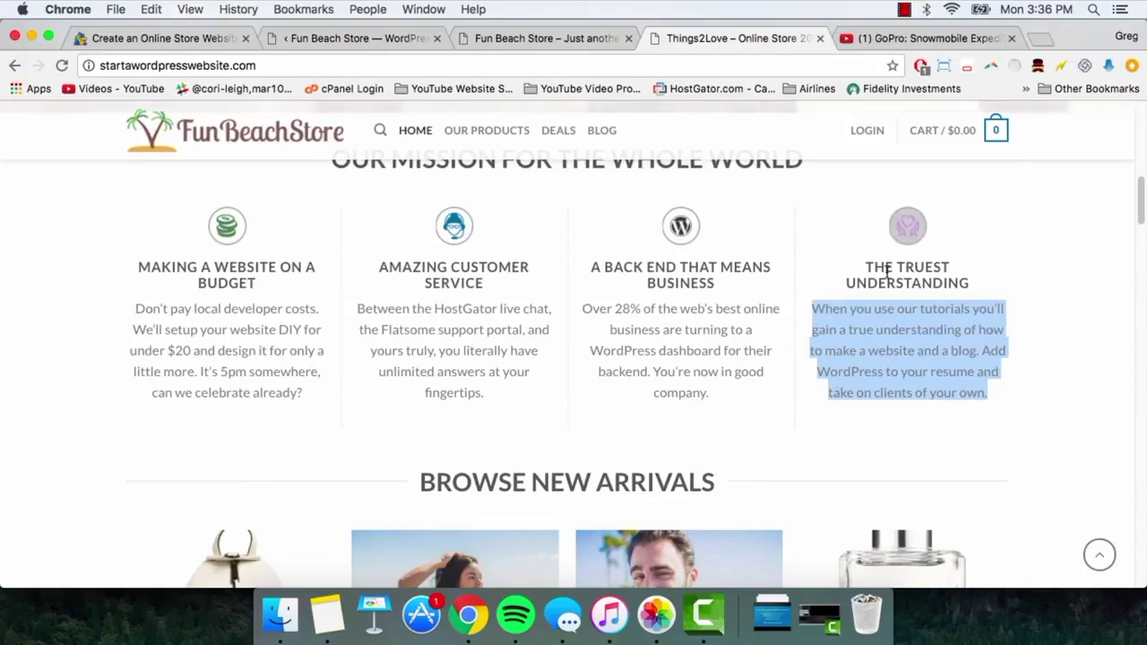
right_click(880, 339)
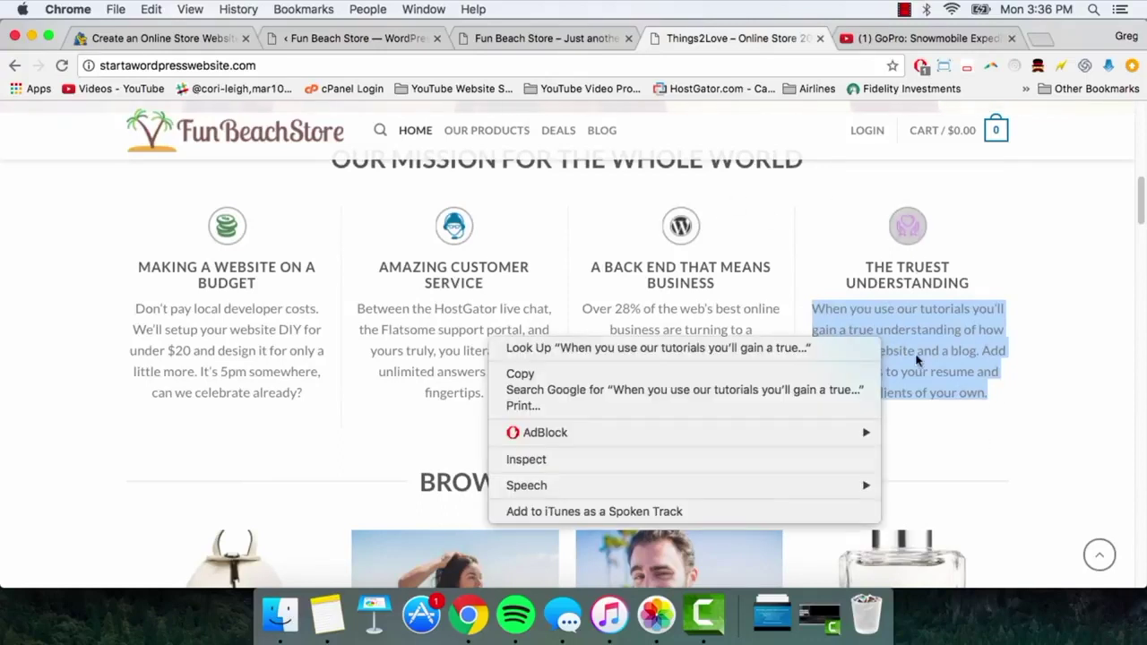
click(731, 373)
click(294, 37)
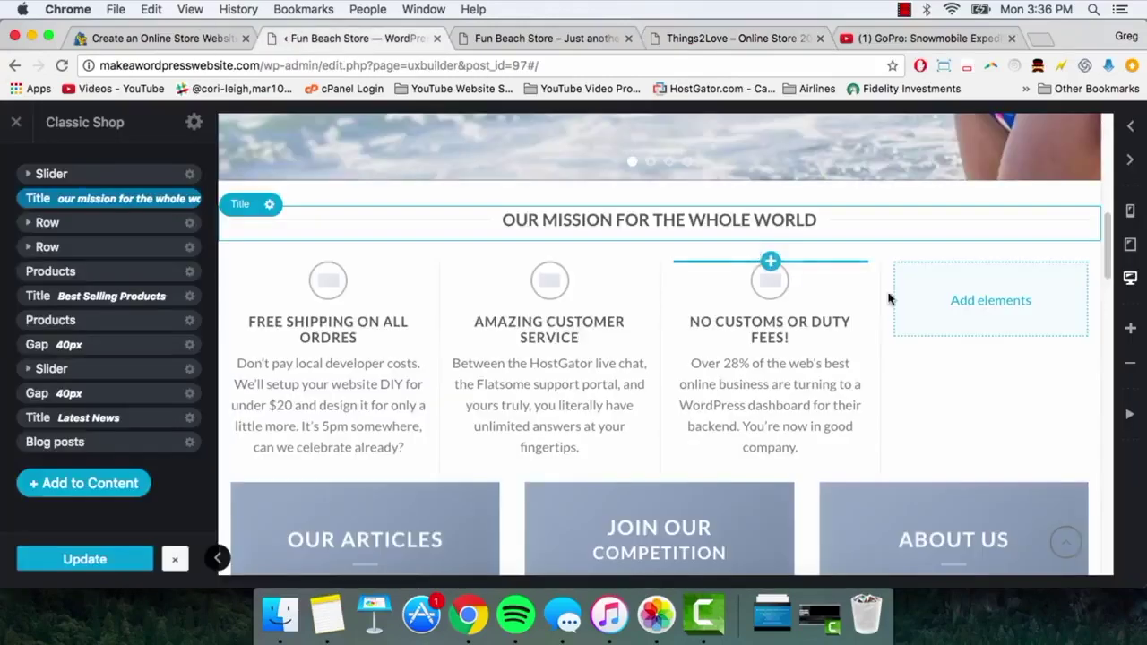
Step: Add an Icon Box element to the empty fourth mission column
click(966, 300)
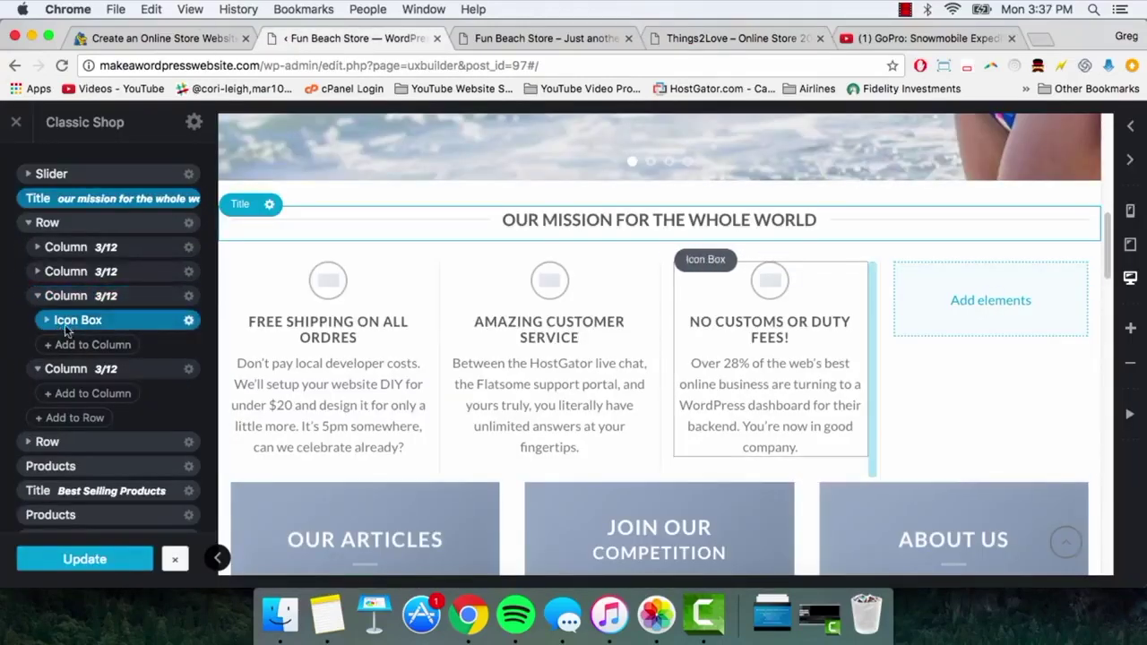
click(991, 301)
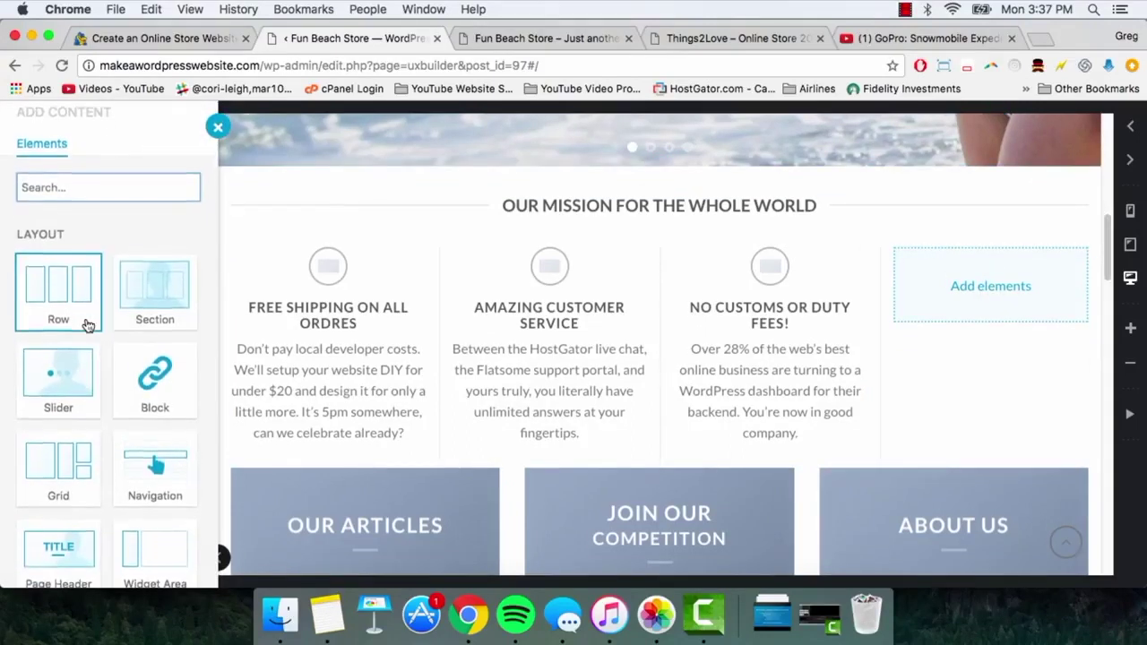
text(icon)
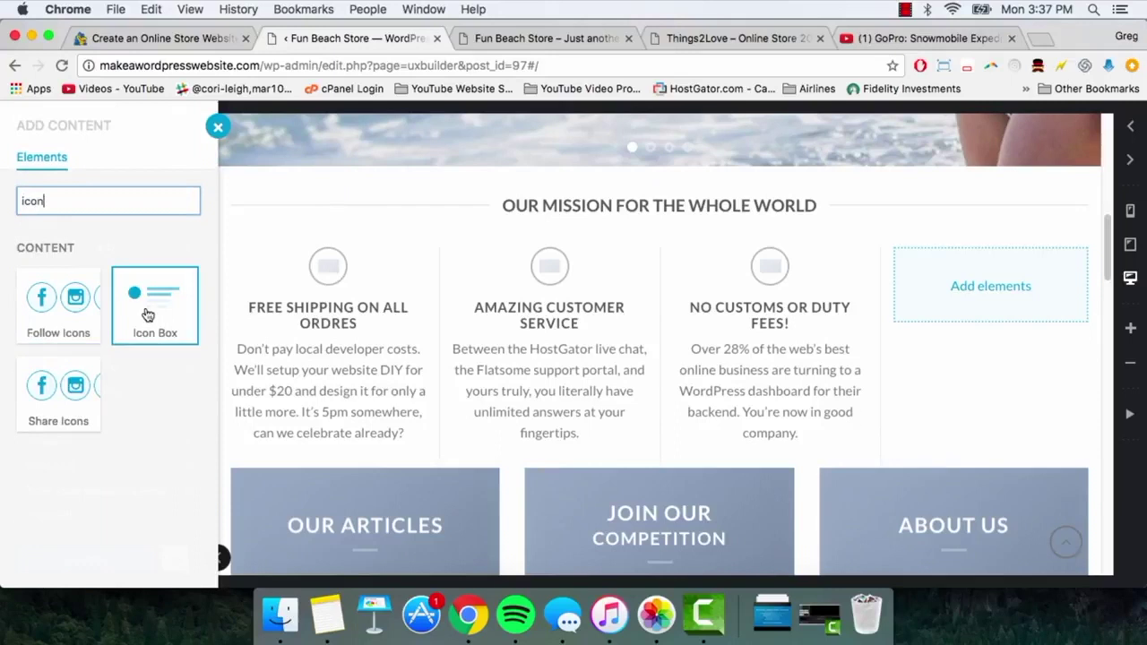
click(162, 286)
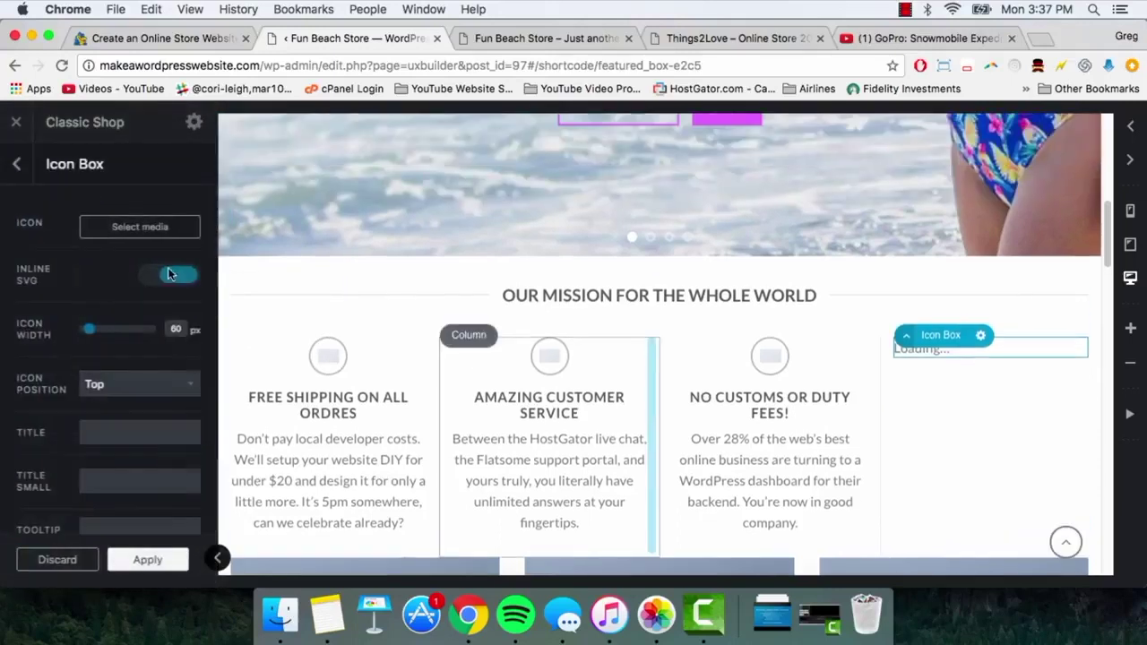
scroll(645, 341, down, 2)
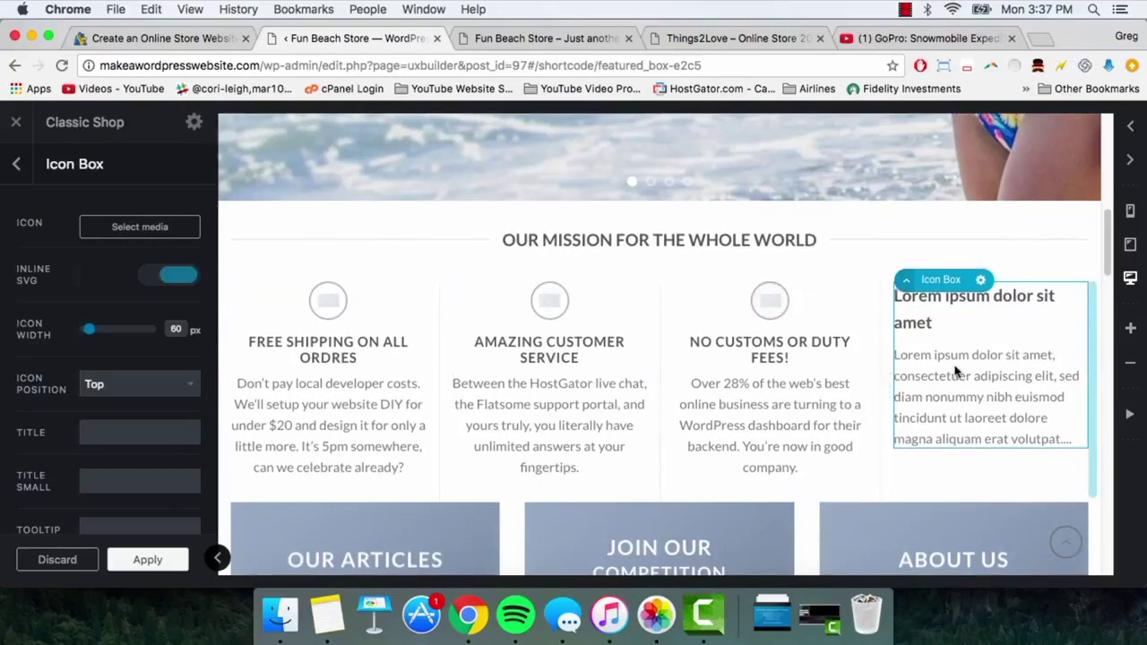
scroll(955, 372, down, 1)
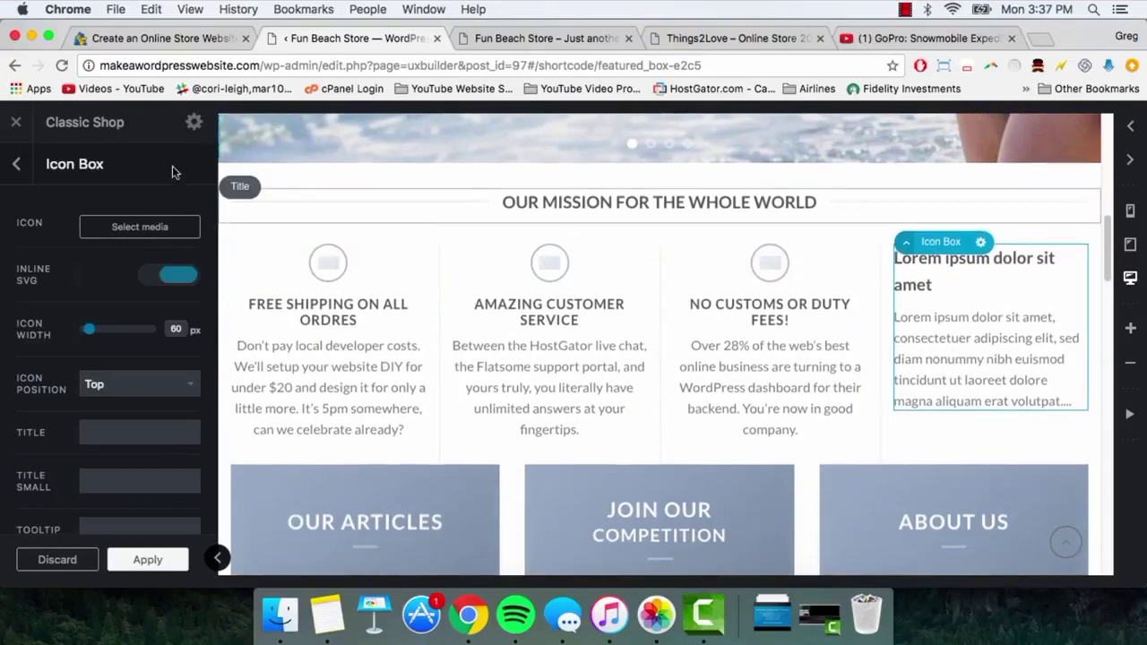
Step: Paste the copied icon box settings onto the fourth column's icon box
click(16, 167)
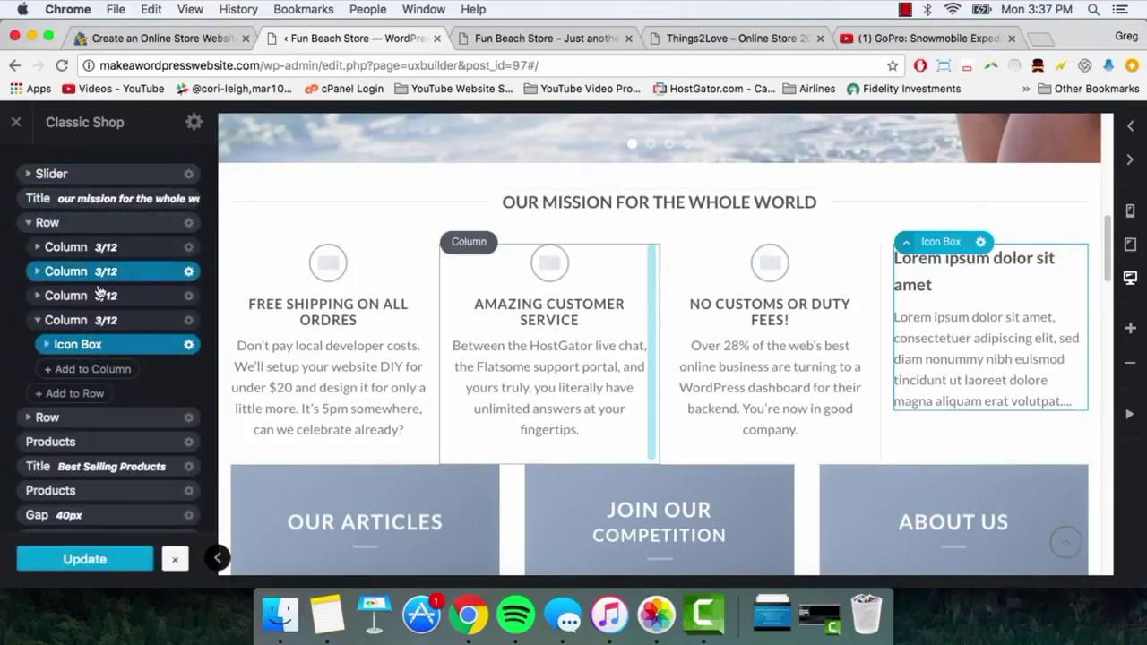
click(36, 296)
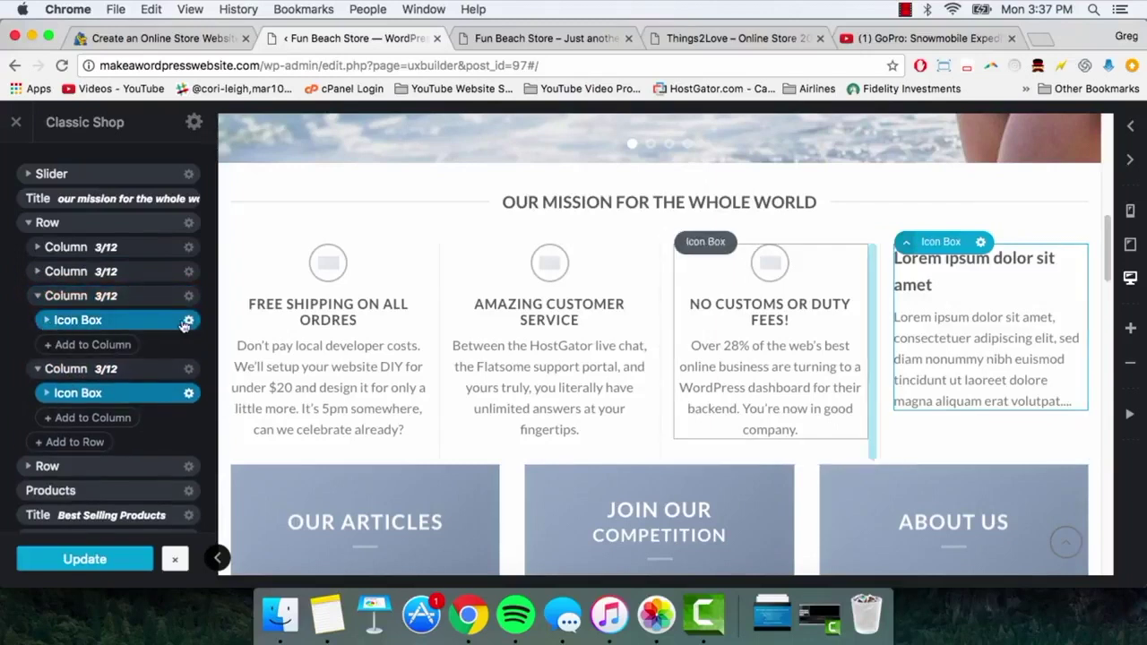
click(188, 321)
click(185, 410)
click(59, 393)
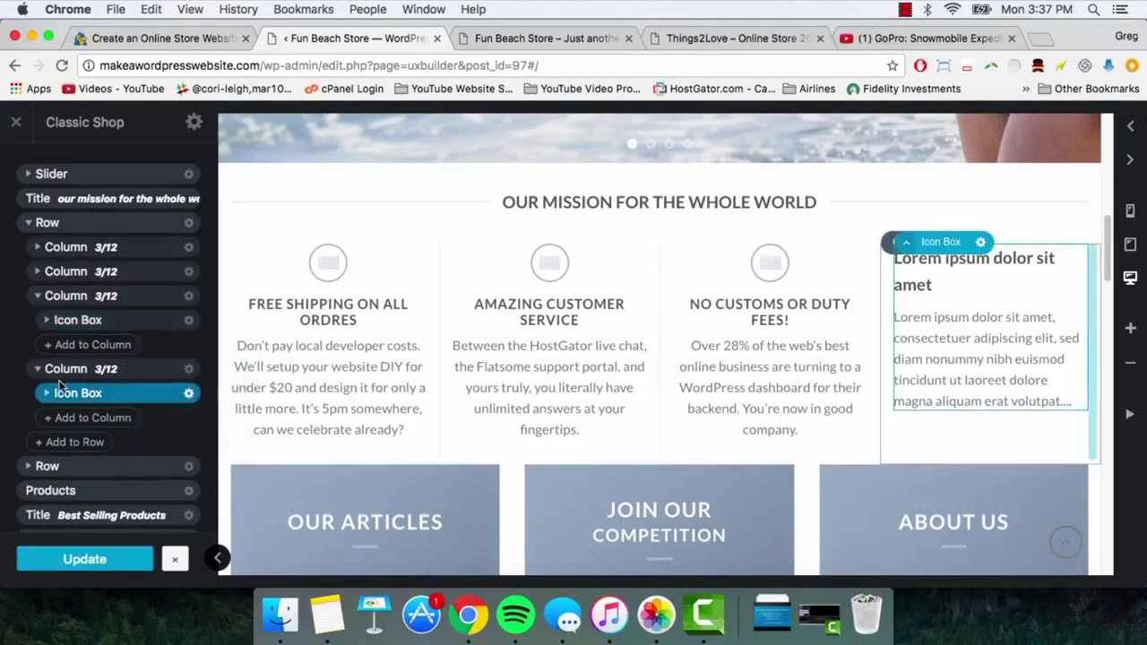
click(189, 395)
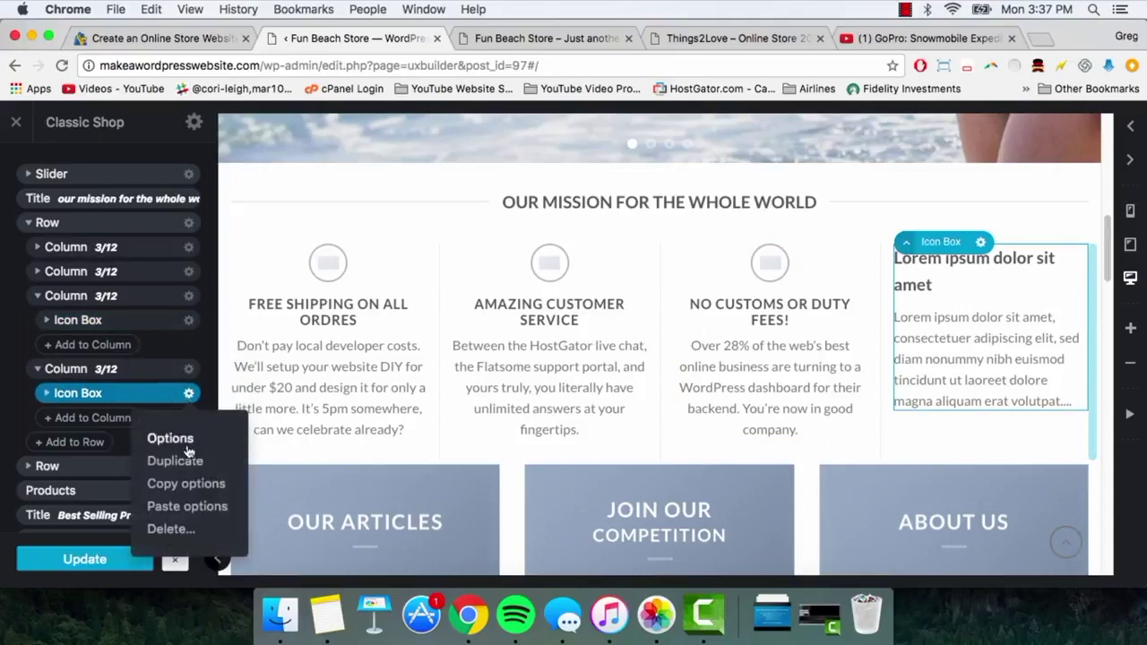
click(187, 506)
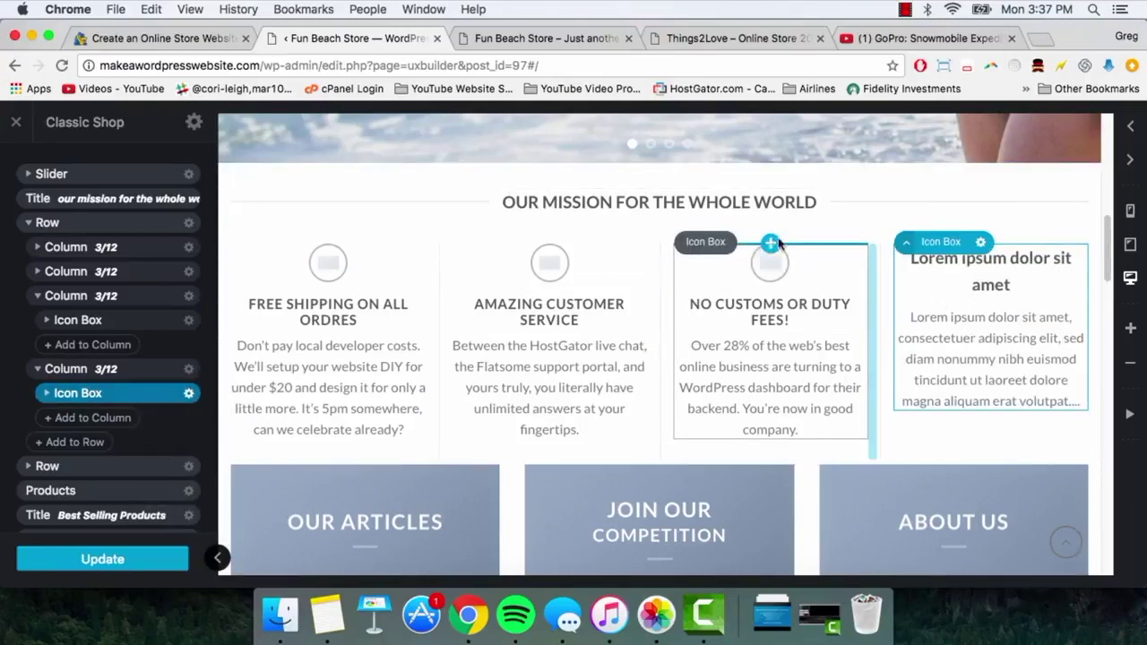
Step: Replace the Lorem ipsum paragraph HTML with the copied tutorials description
click(979, 354)
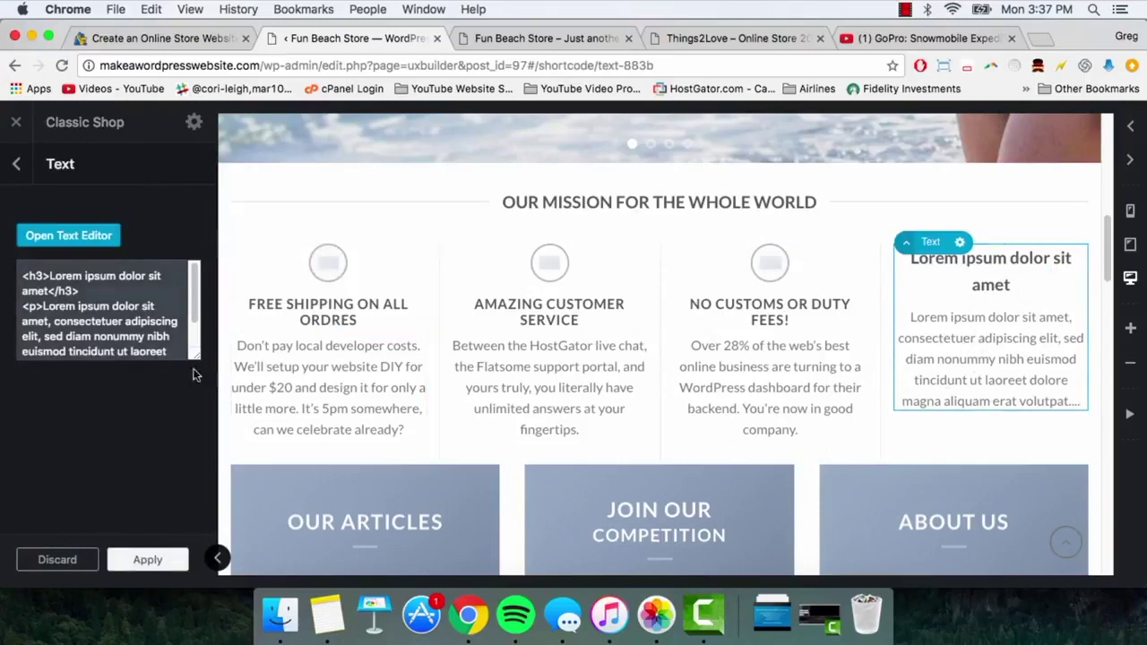
click(143, 376)
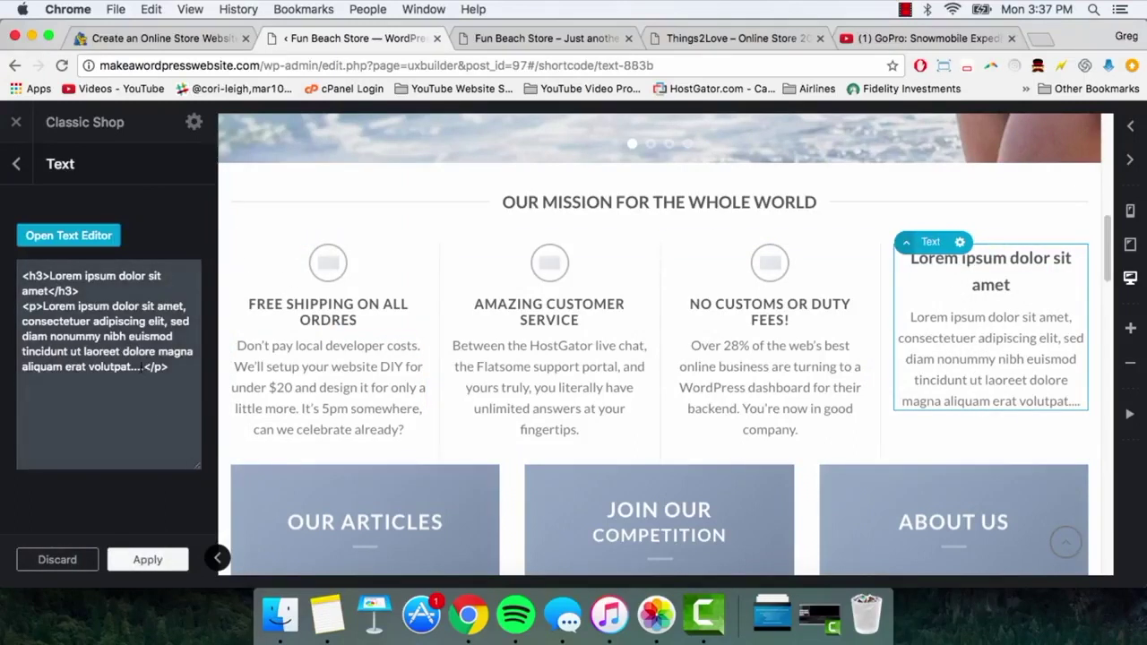
drag(140, 366, 39, 307)
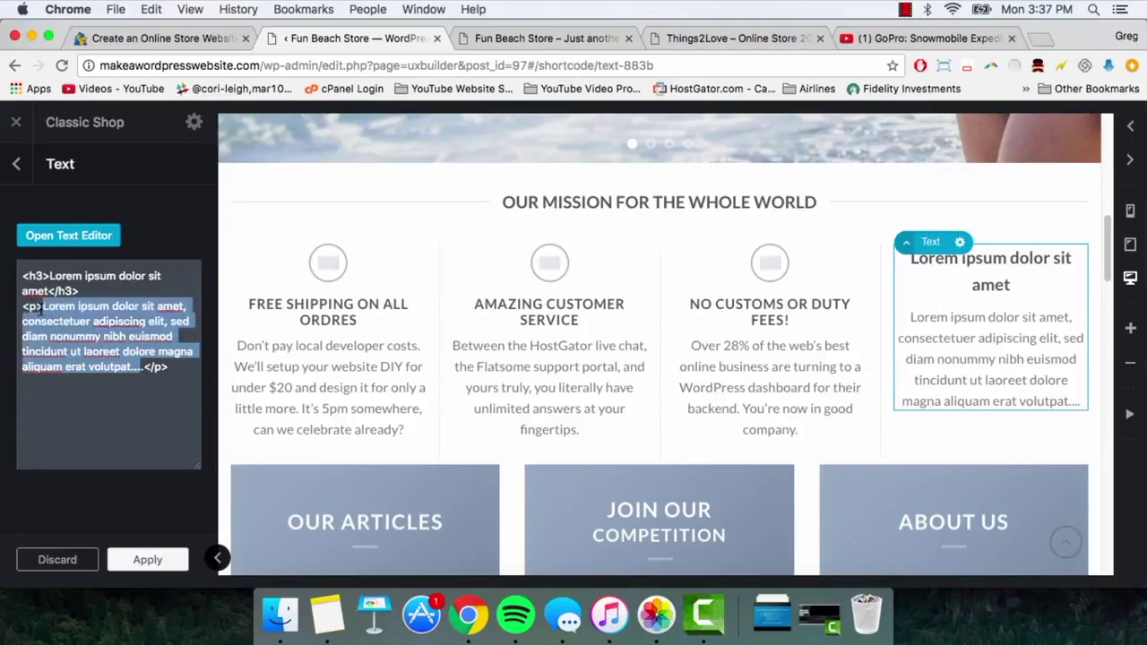
key(super+v)
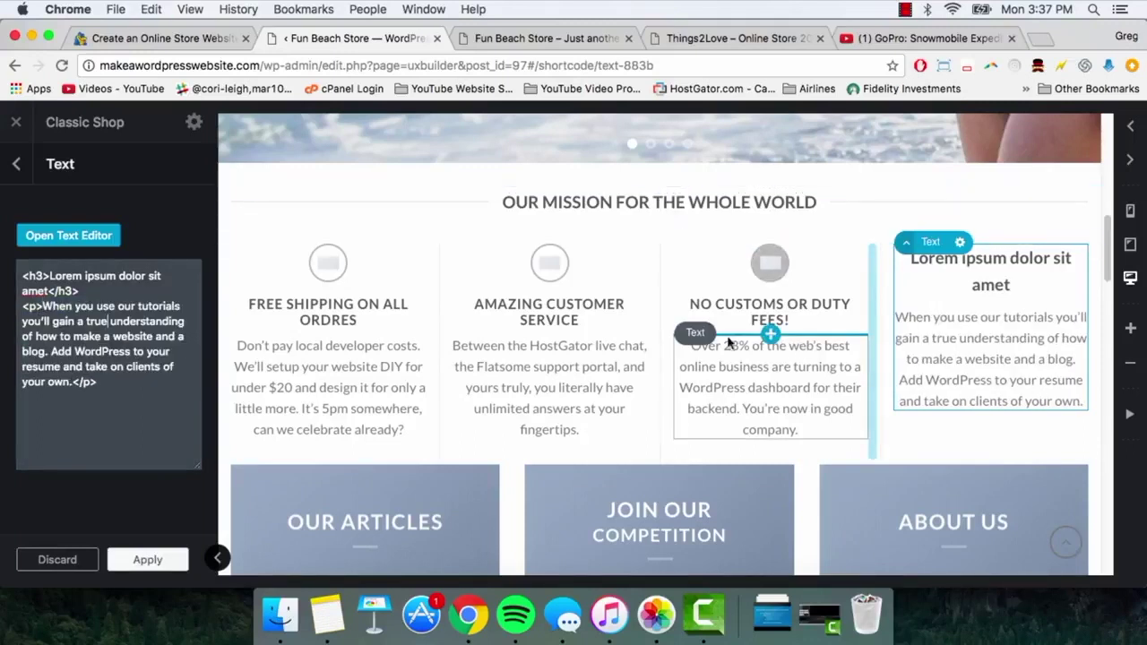
click(743, 374)
click(16, 164)
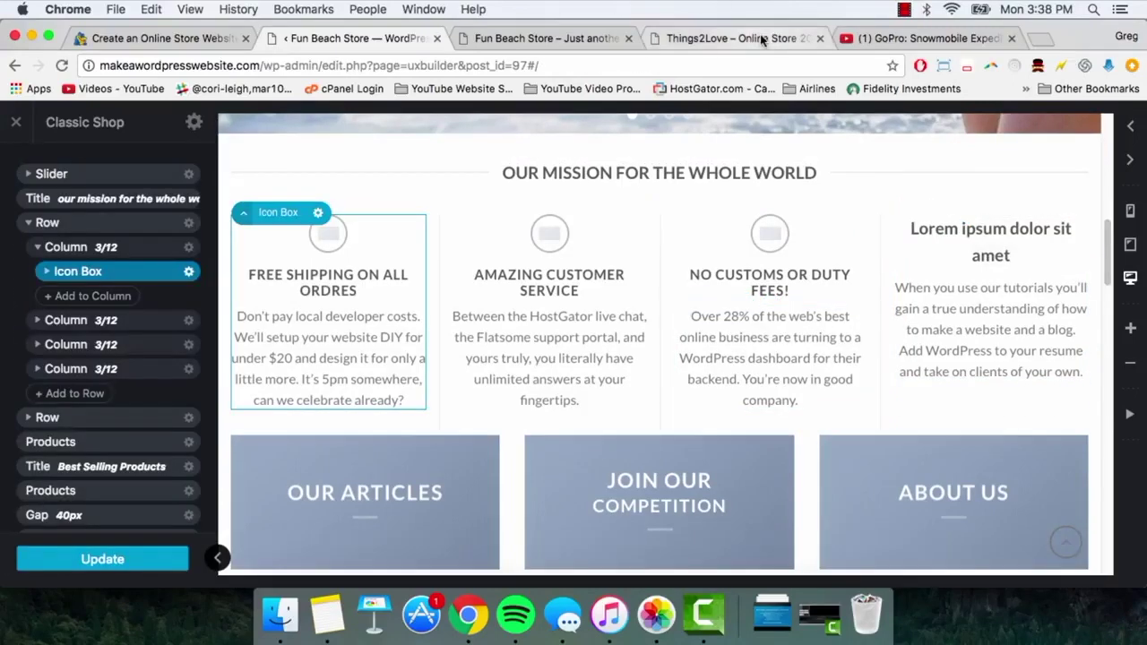
Step: Title the first column's icon box MAKING A WEBSITE ON A BUDGET, copied from the live store
click(722, 39)
scroll(305, 336, up, 2)
click(251, 351)
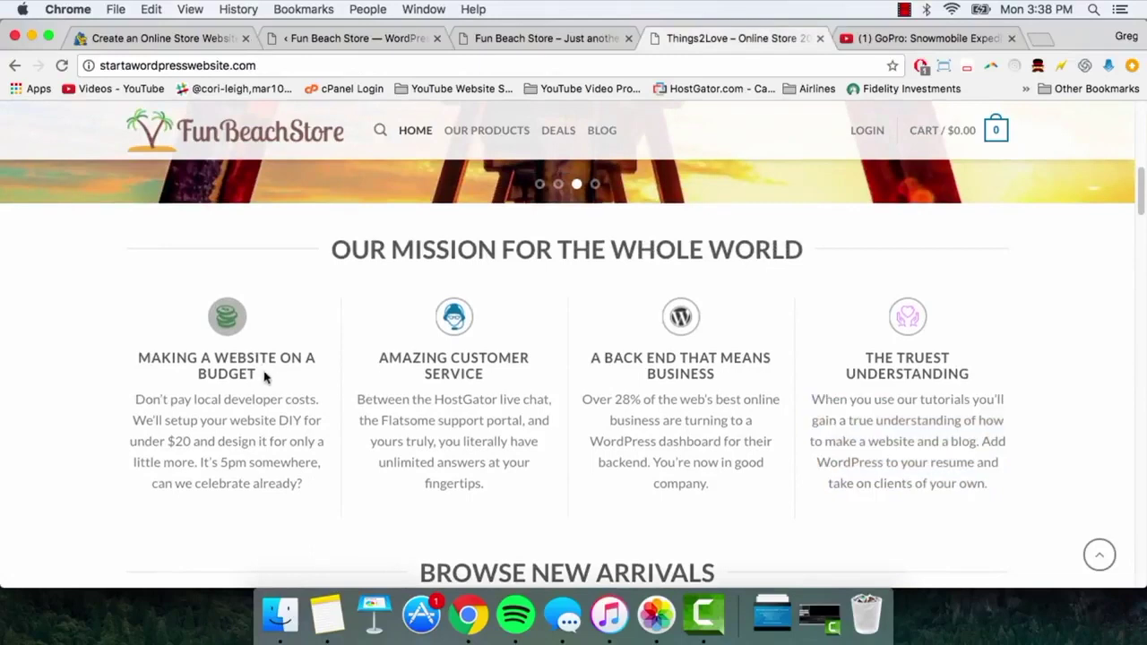
drag(180, 370, 142, 355)
right_click(198, 359)
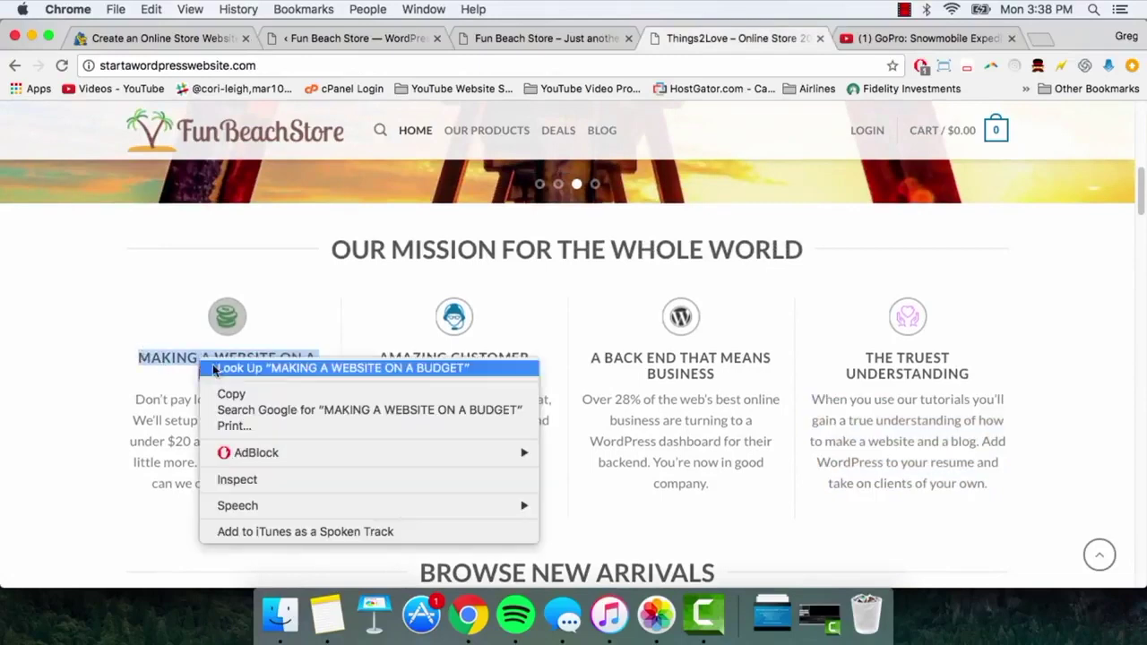
click(226, 392)
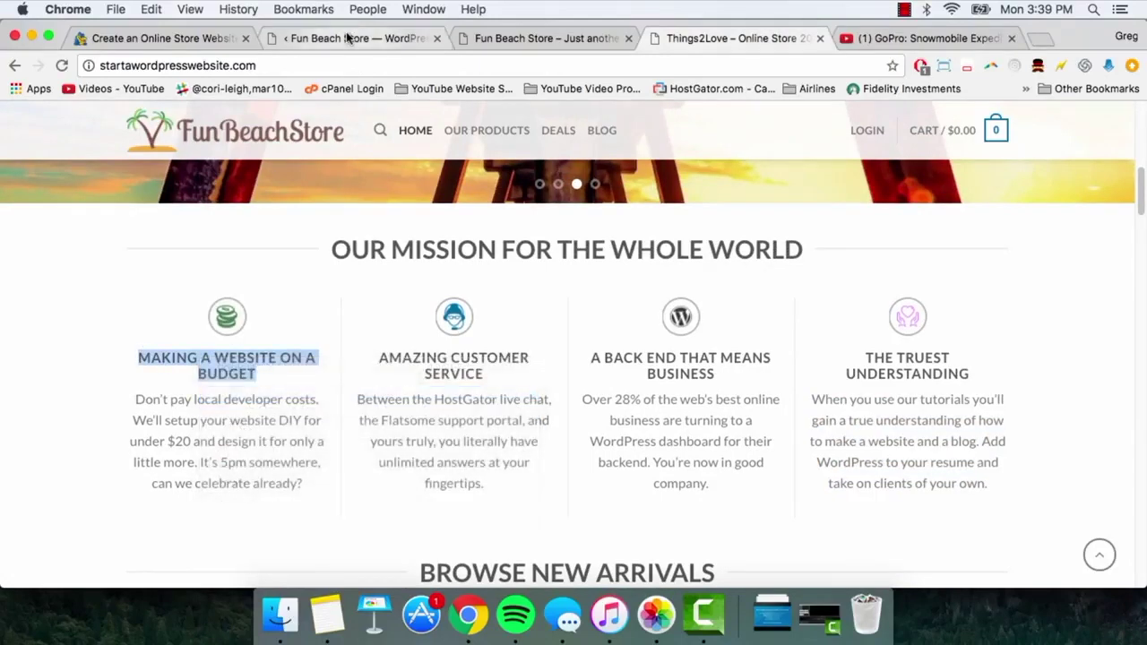
click(353, 38)
click(102, 272)
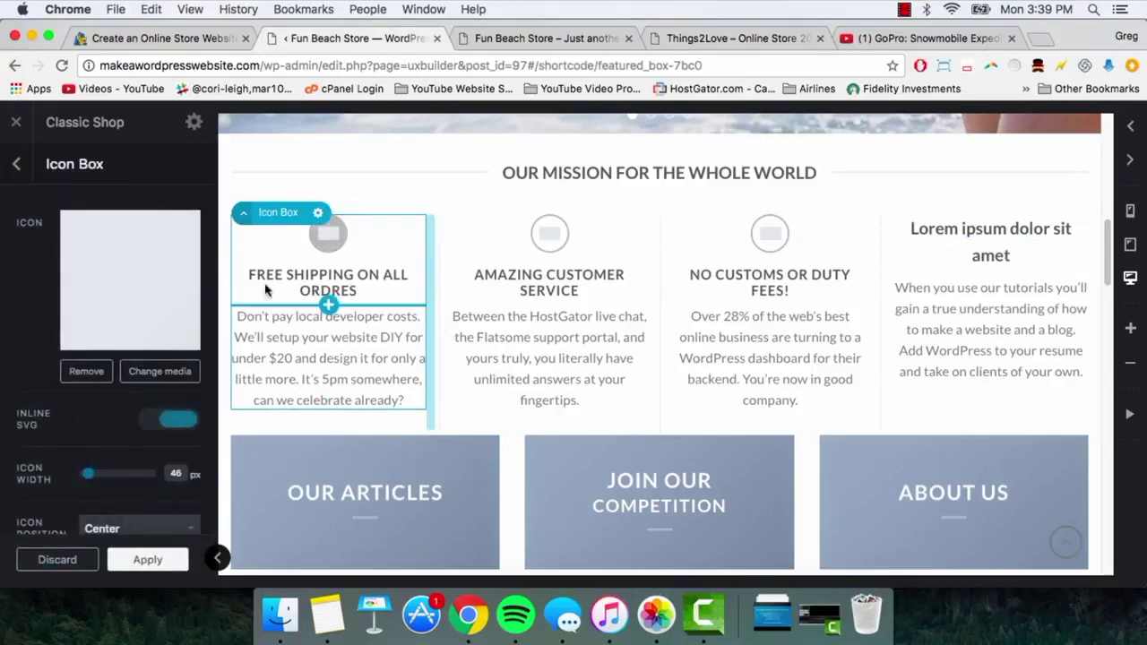
scroll(61, 210, down, 5)
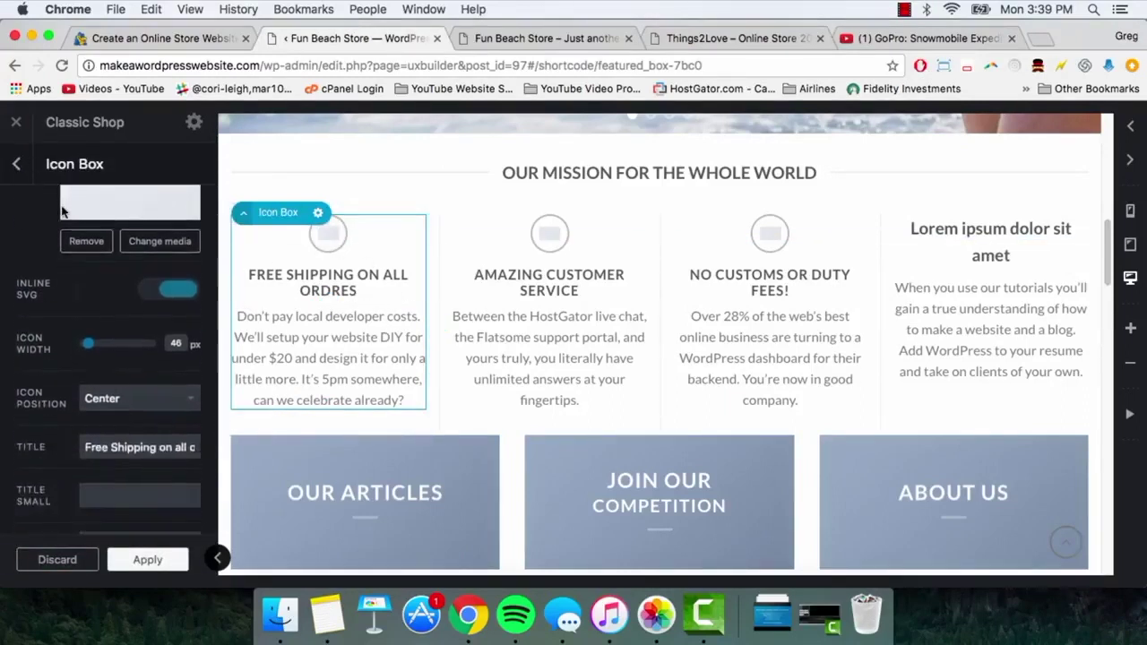
triple_click(91, 383)
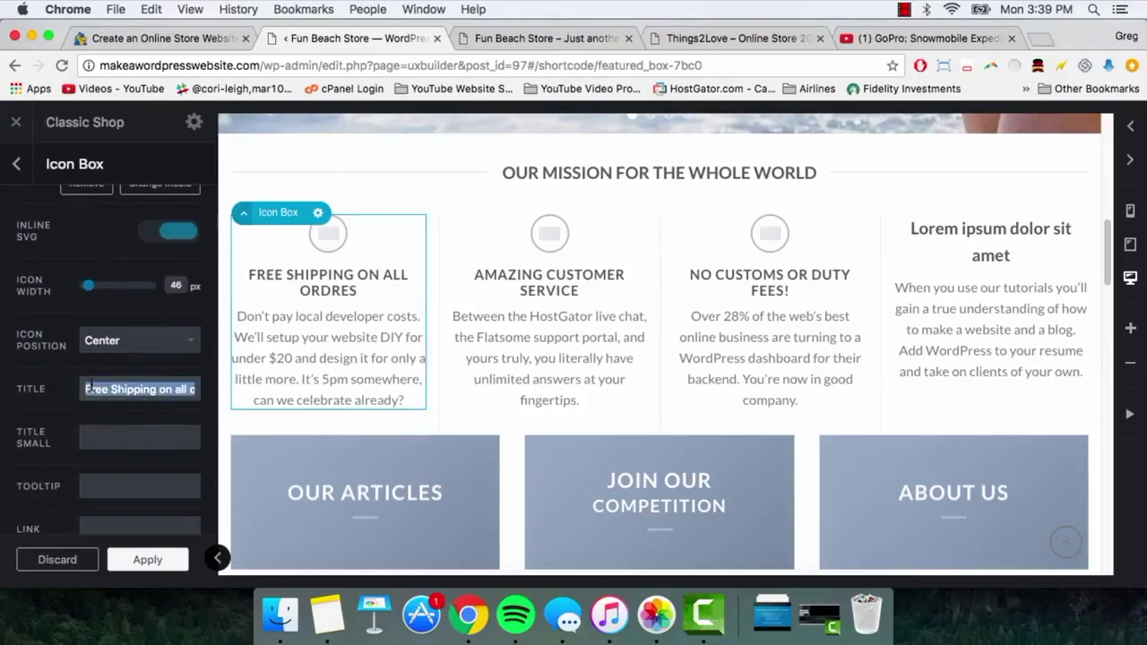
right_click(91, 389)
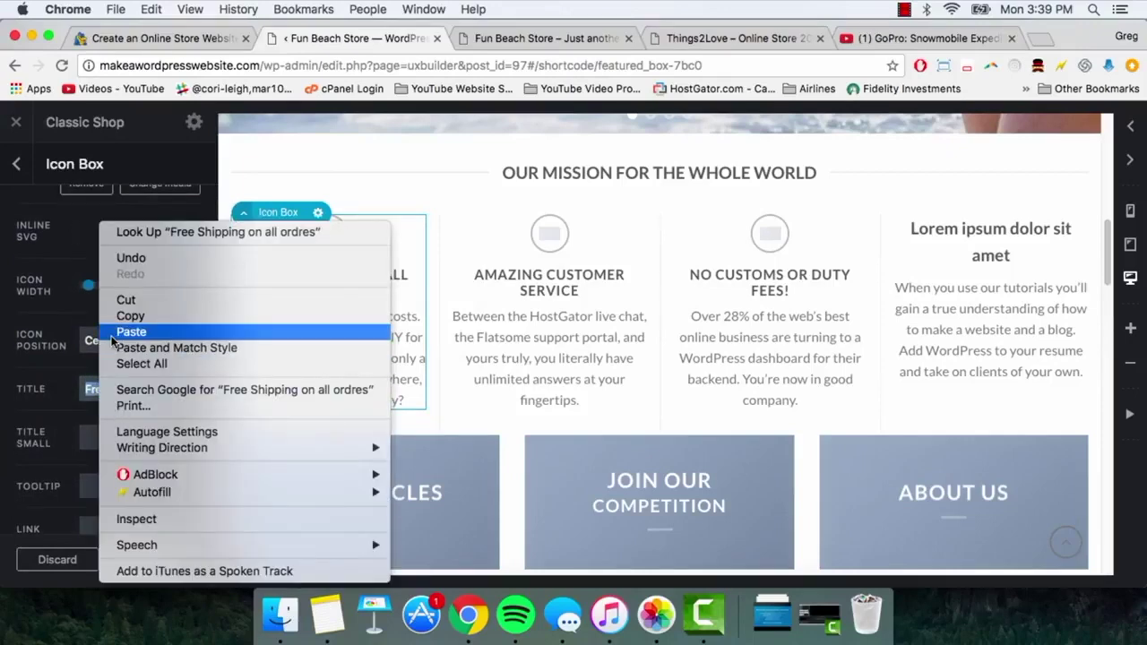
click(112, 336)
Step: Title the second column's icon box AMAZING CUSTOMER SERVICE, copied from the live store
click(725, 36)
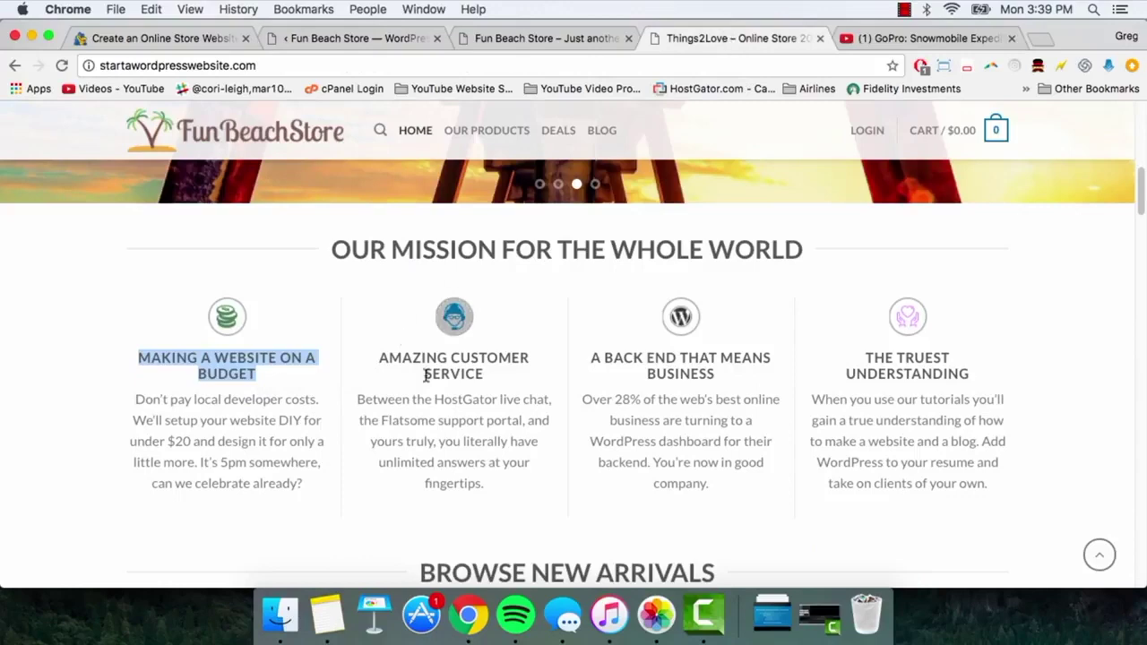
drag(520, 373, 389, 357)
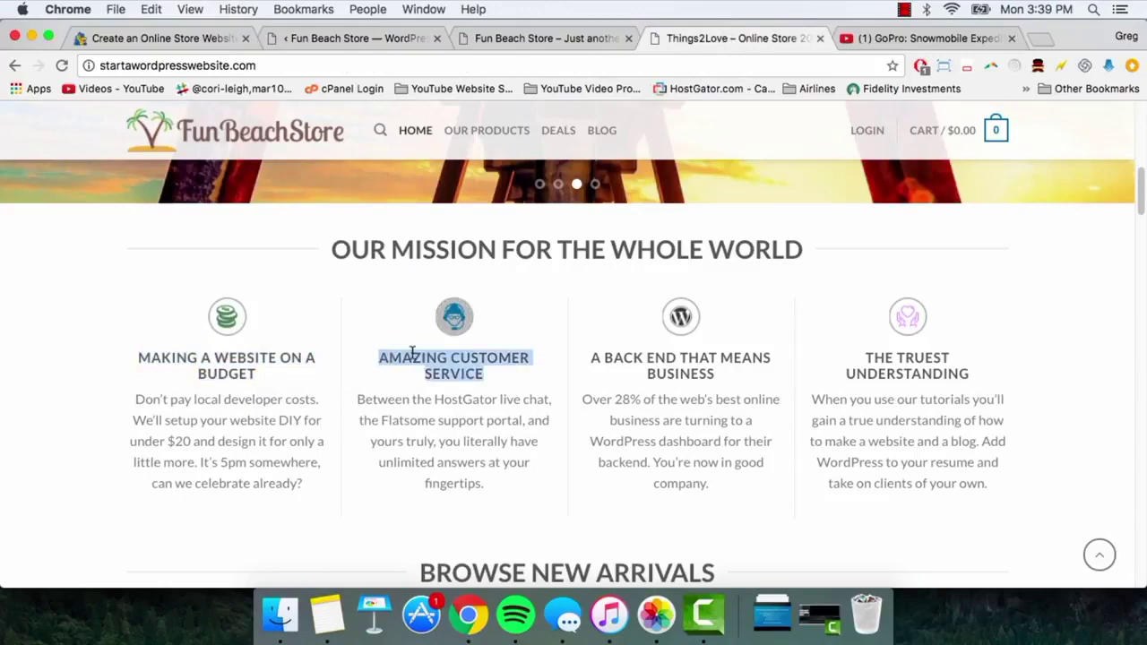
right_click(412, 351)
click(435, 387)
click(340, 38)
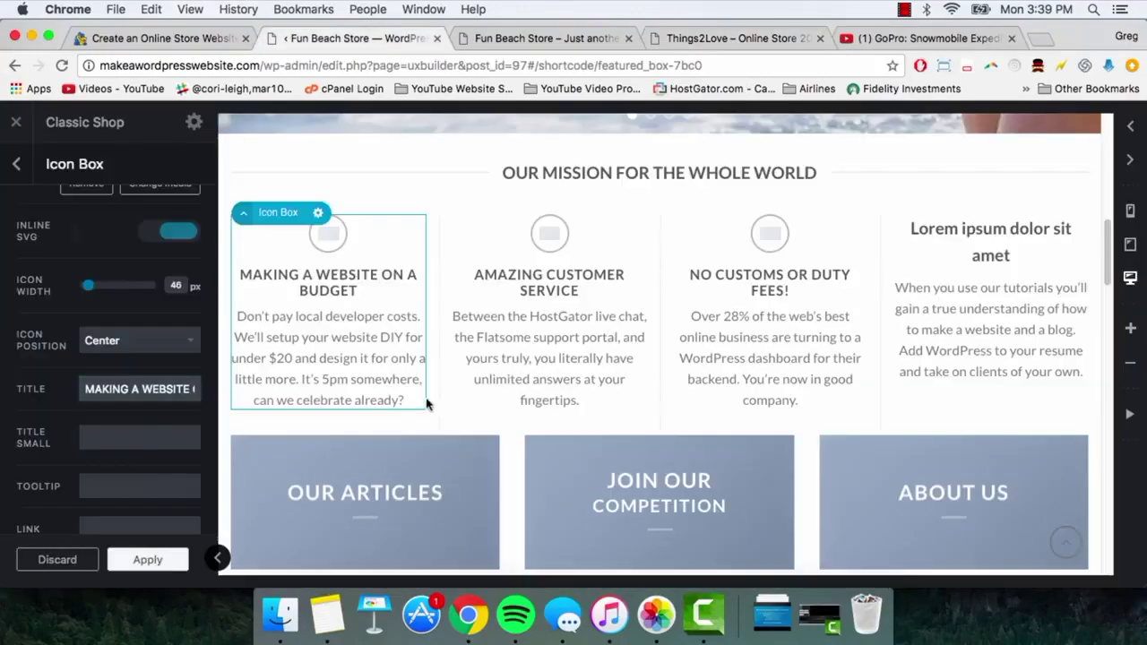
click(516, 322)
click(462, 303)
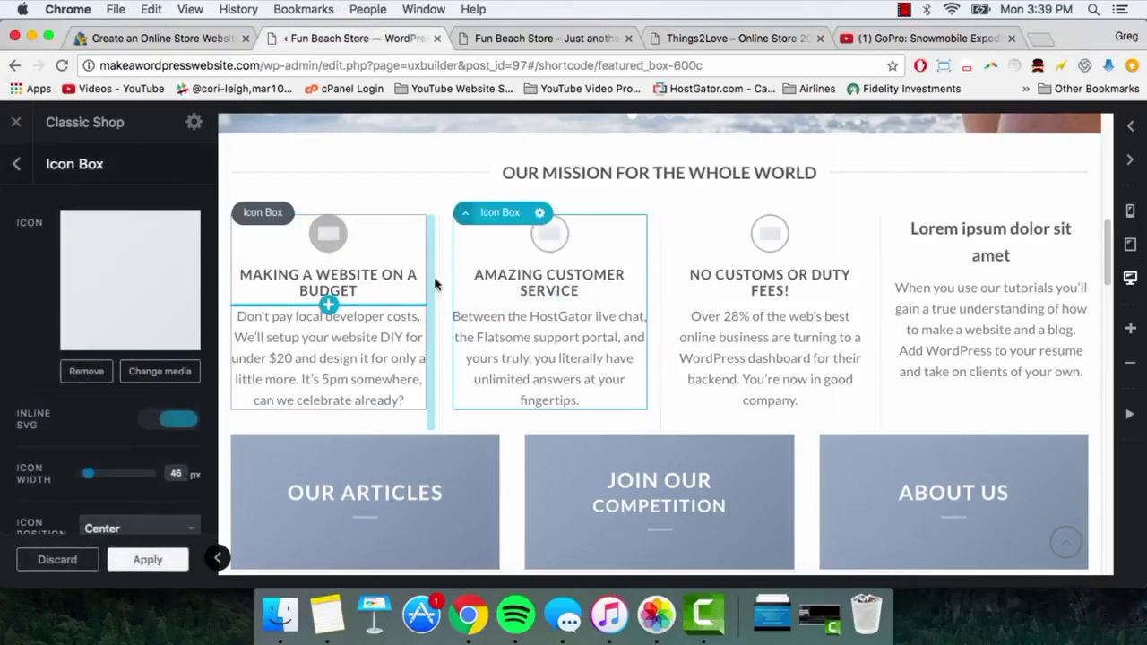
scroll(81, 430, down, 5)
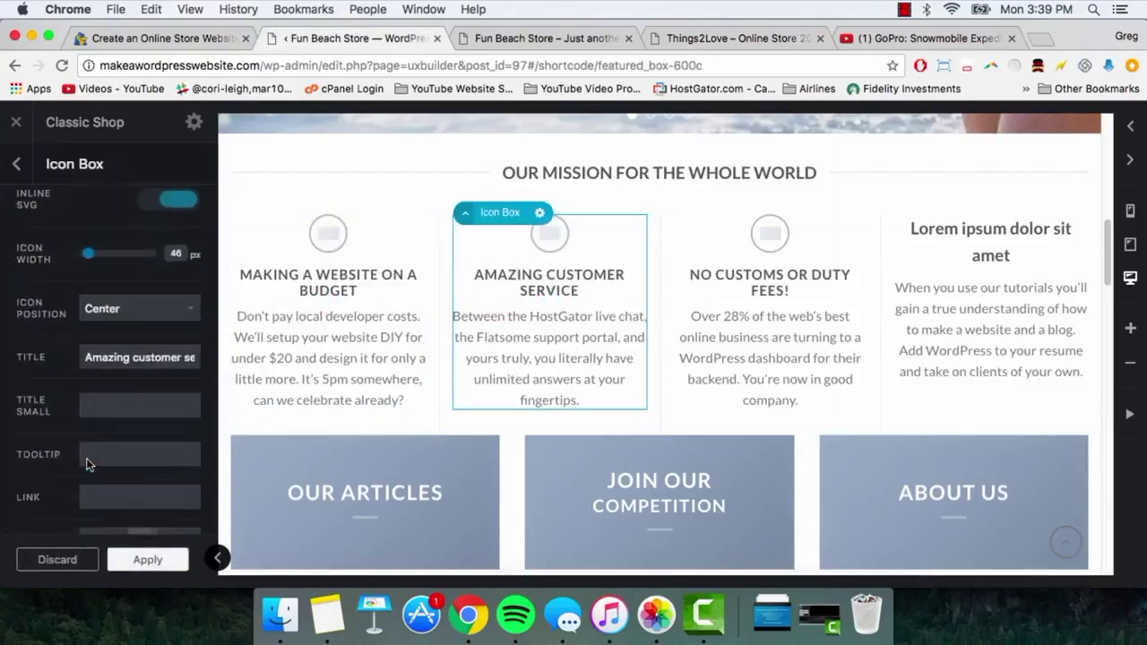
triple_click(102, 352)
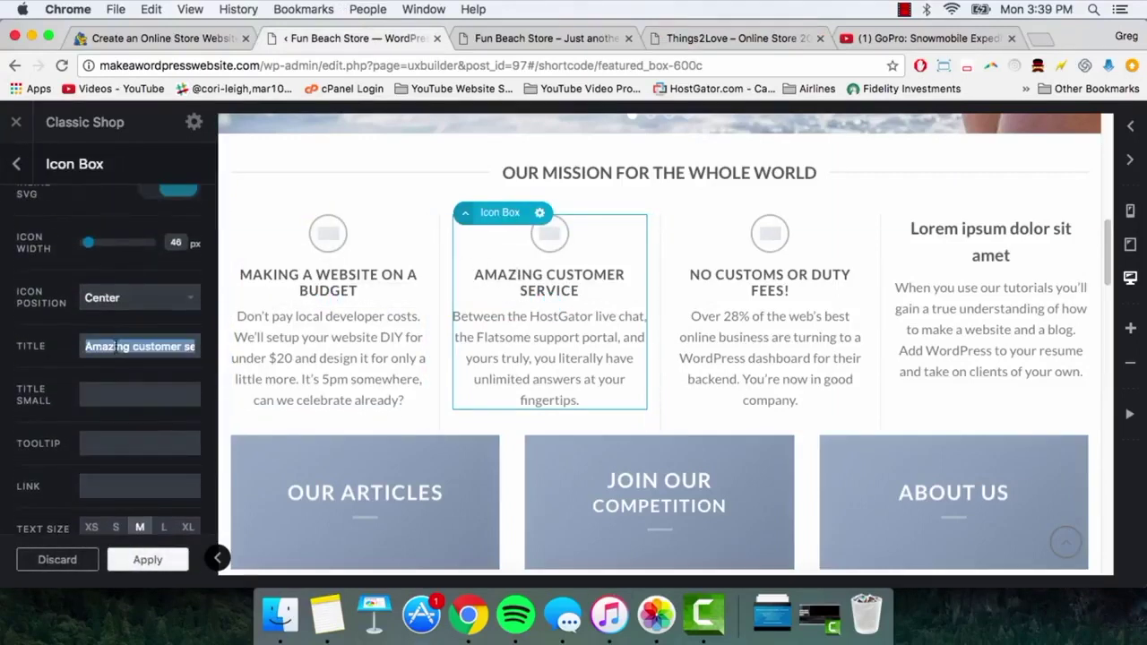
right_click(112, 348)
click(153, 332)
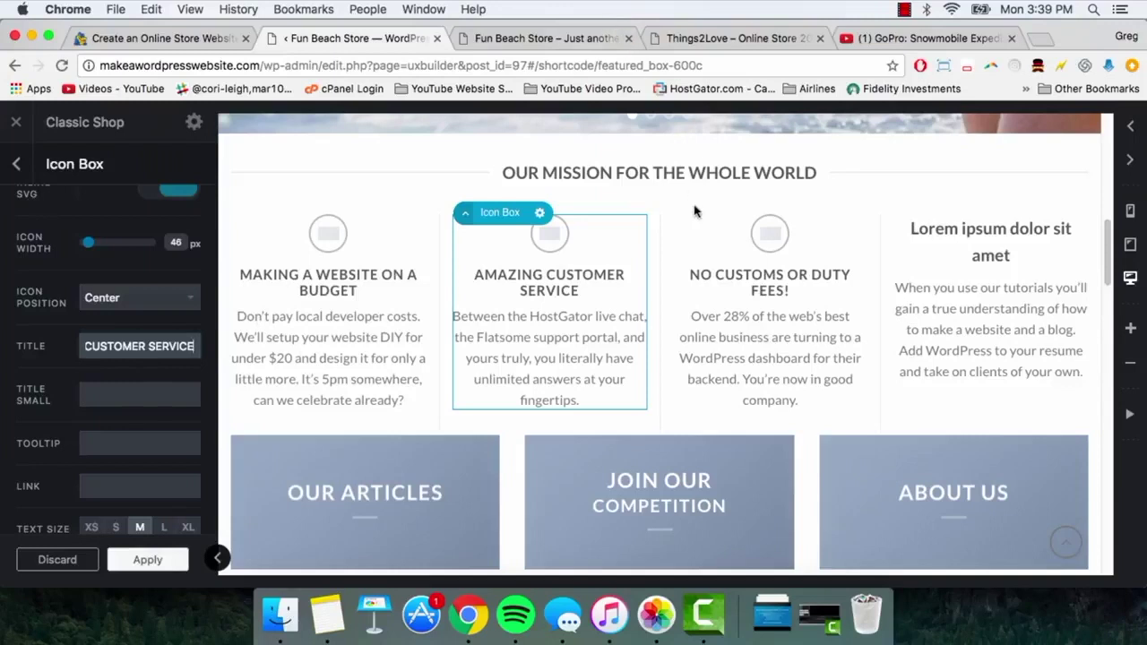
Step: Title the third column's icon box A BACK END THAT MEANS BUSINESS
click(745, 294)
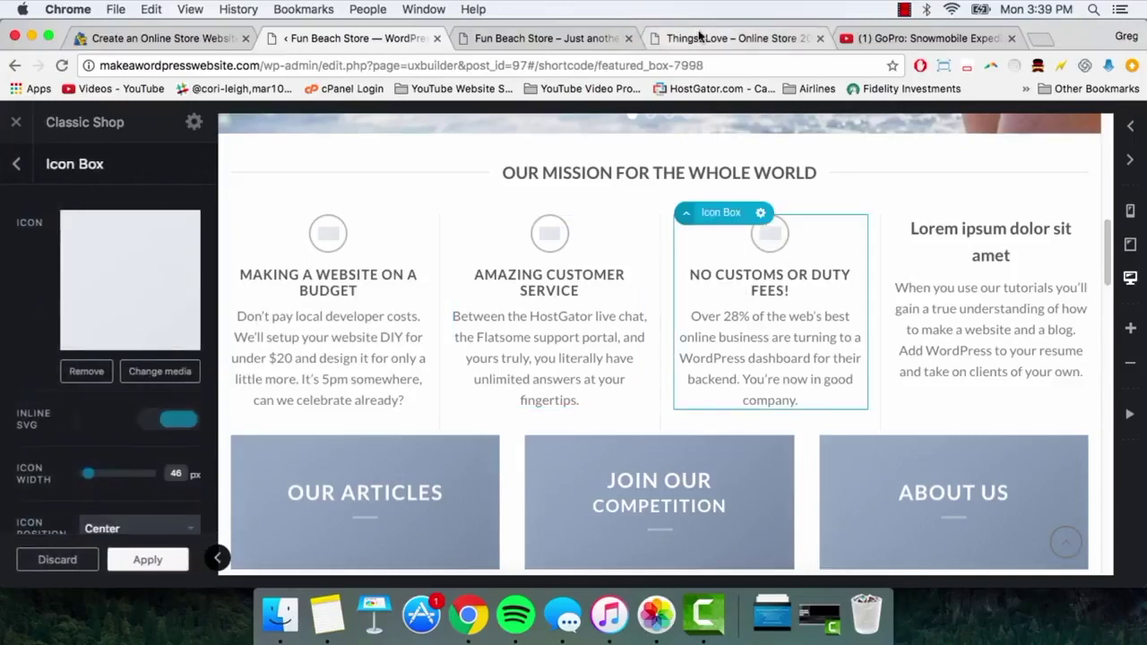
click(699, 35)
click(730, 387)
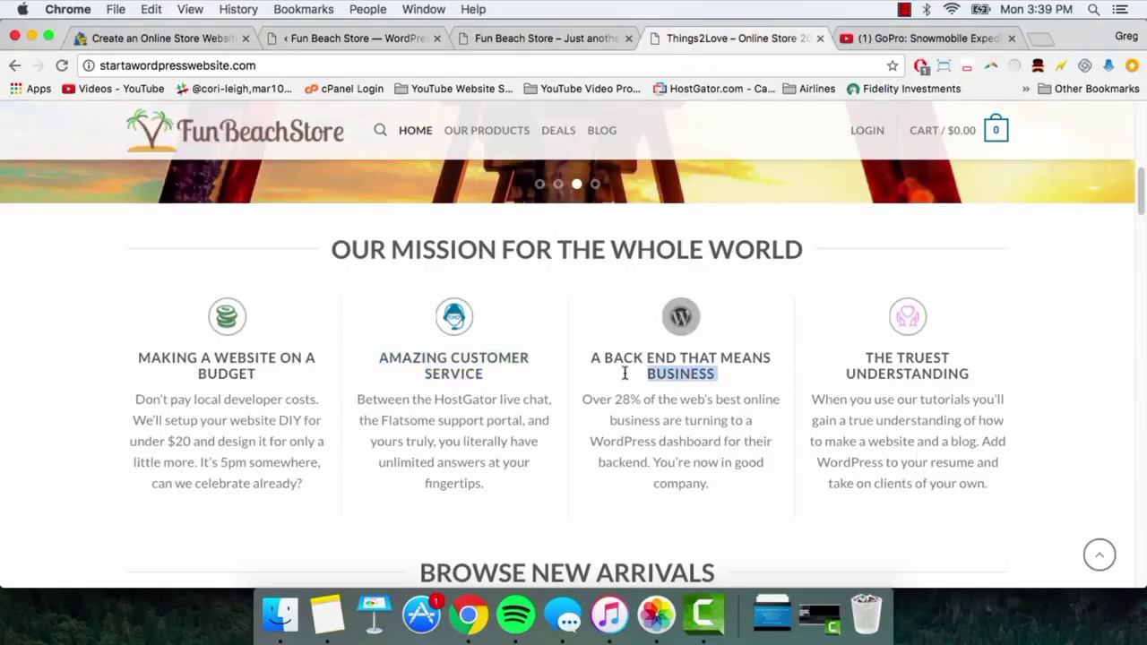
drag(624, 373, 591, 358)
right_click(648, 357)
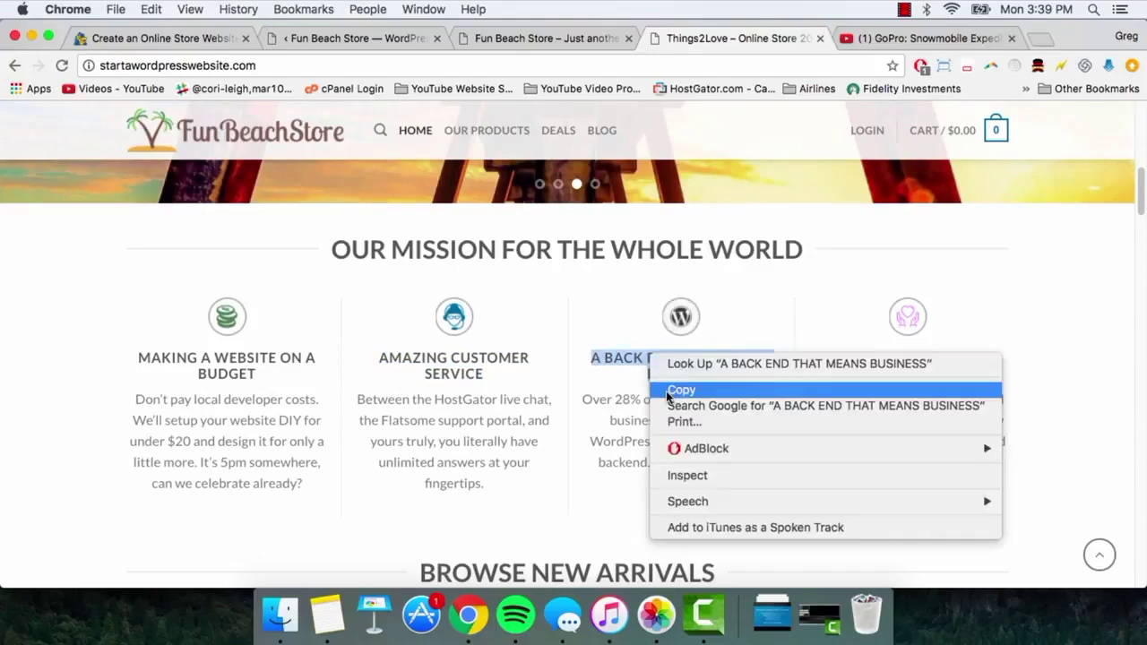
click(670, 389)
click(358, 38)
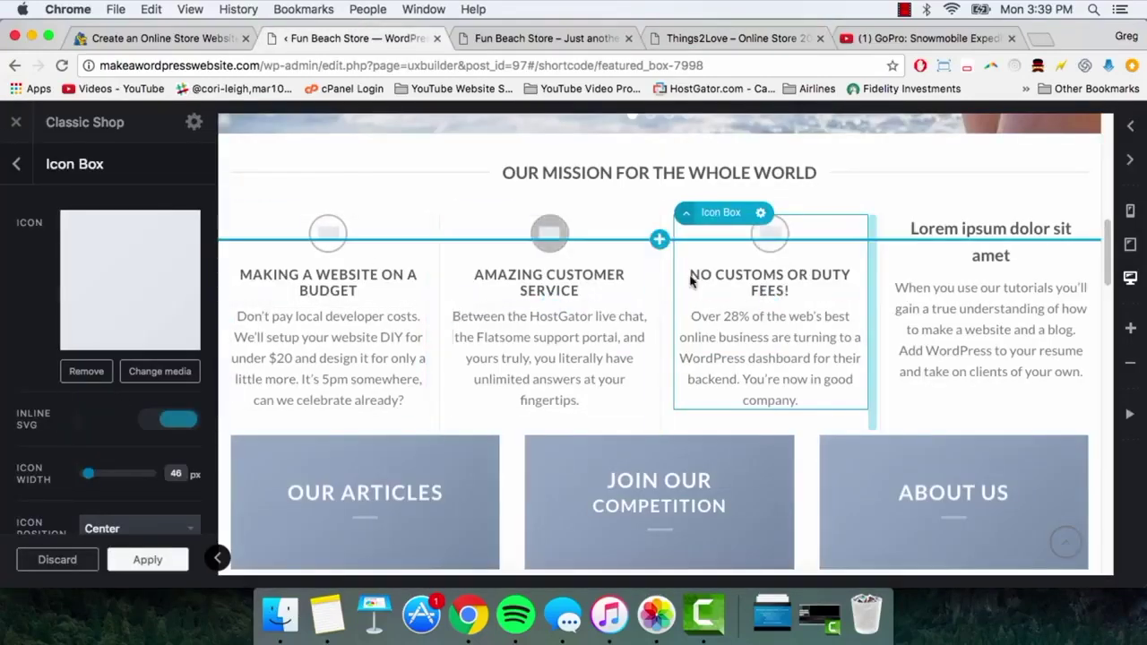
scroll(172, 321, down, 4)
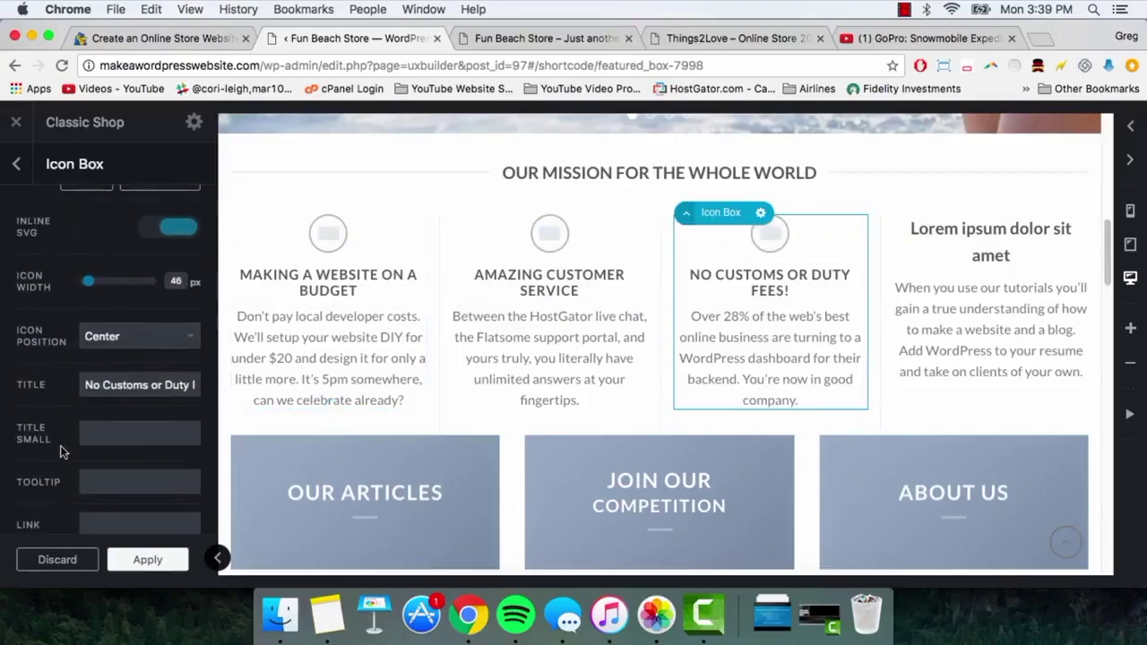
right_click(107, 386)
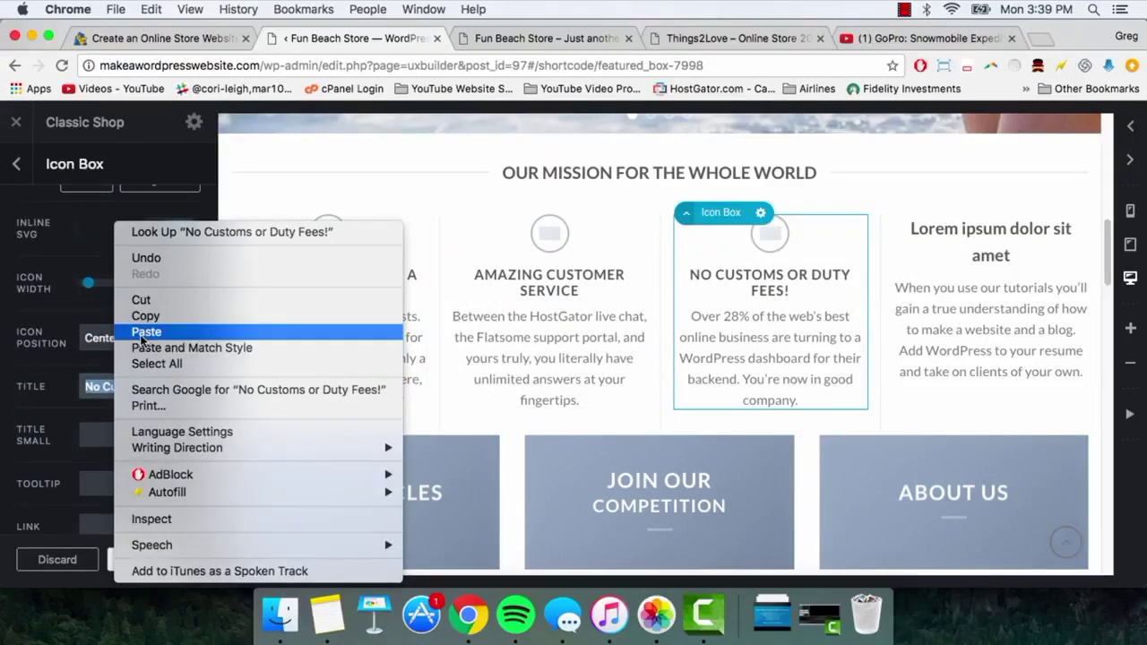
click(143, 330)
Step: Delete the Lorem ipsum heading line from the fourth column's text and apply
click(970, 260)
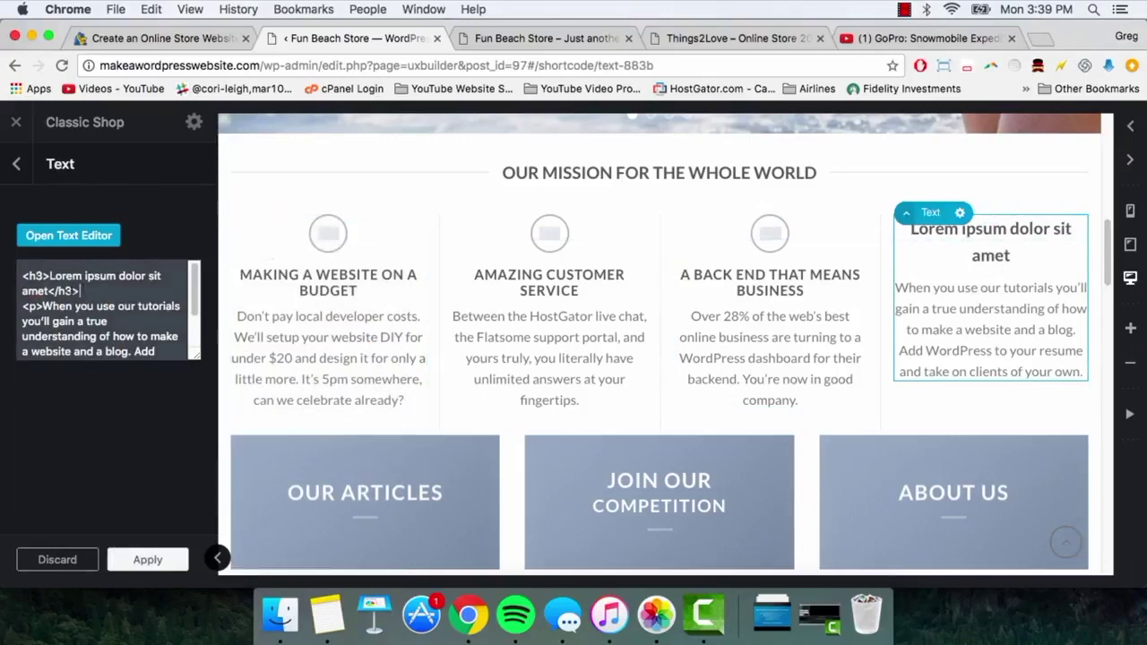
drag(79, 290, 13, 271)
key(BackSpace)
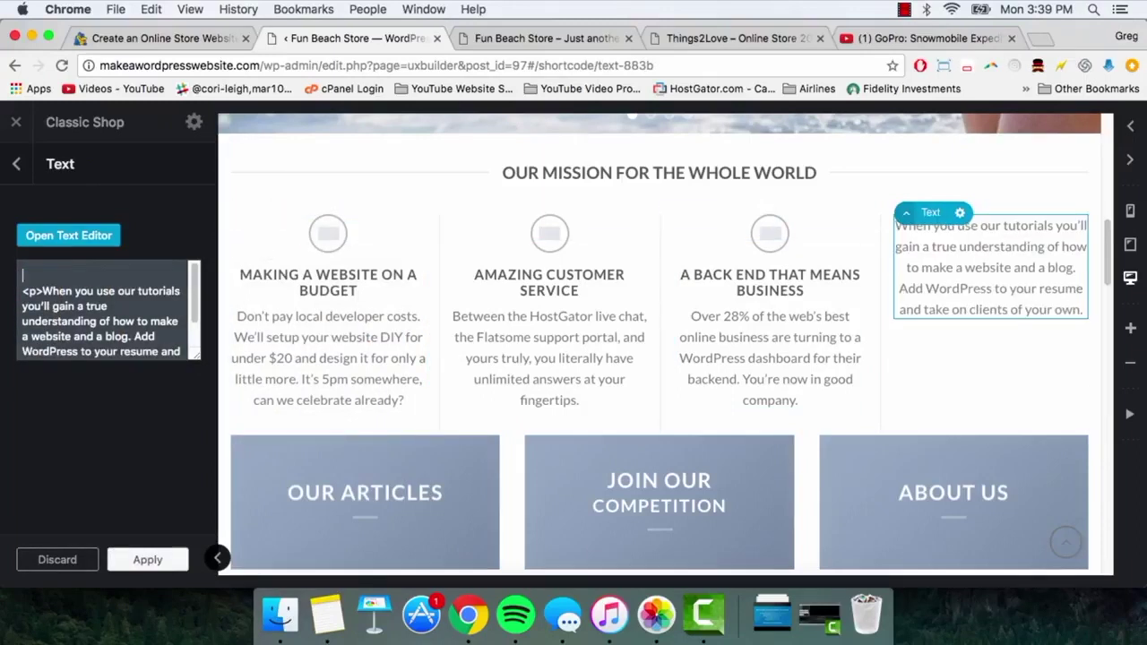
key(BackSpace)
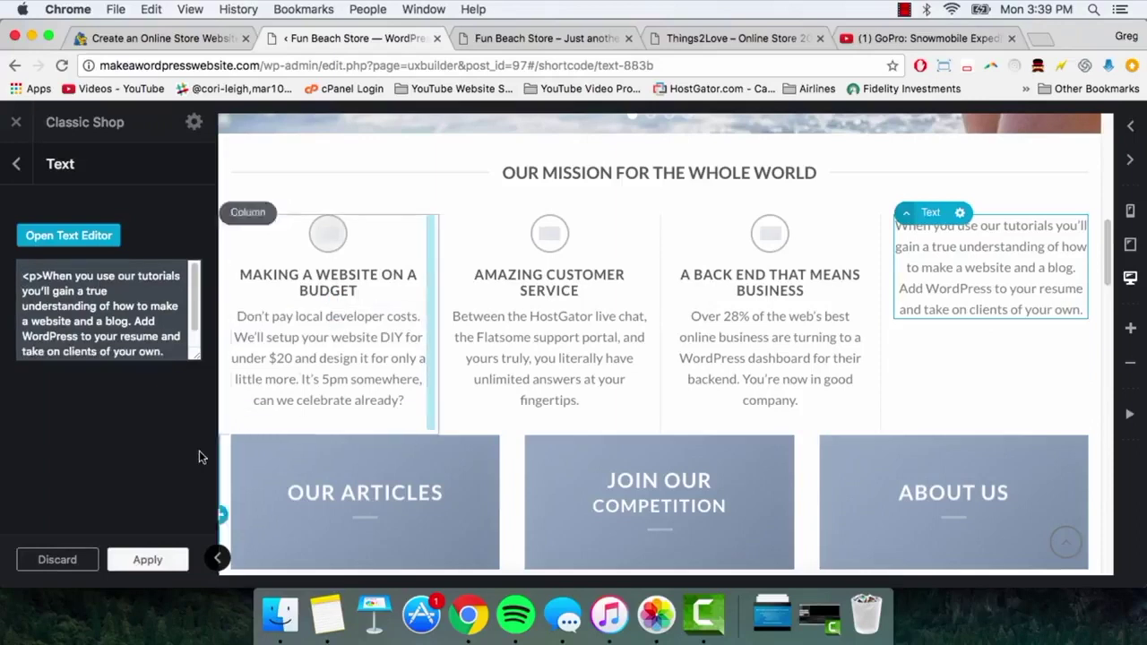
click(132, 560)
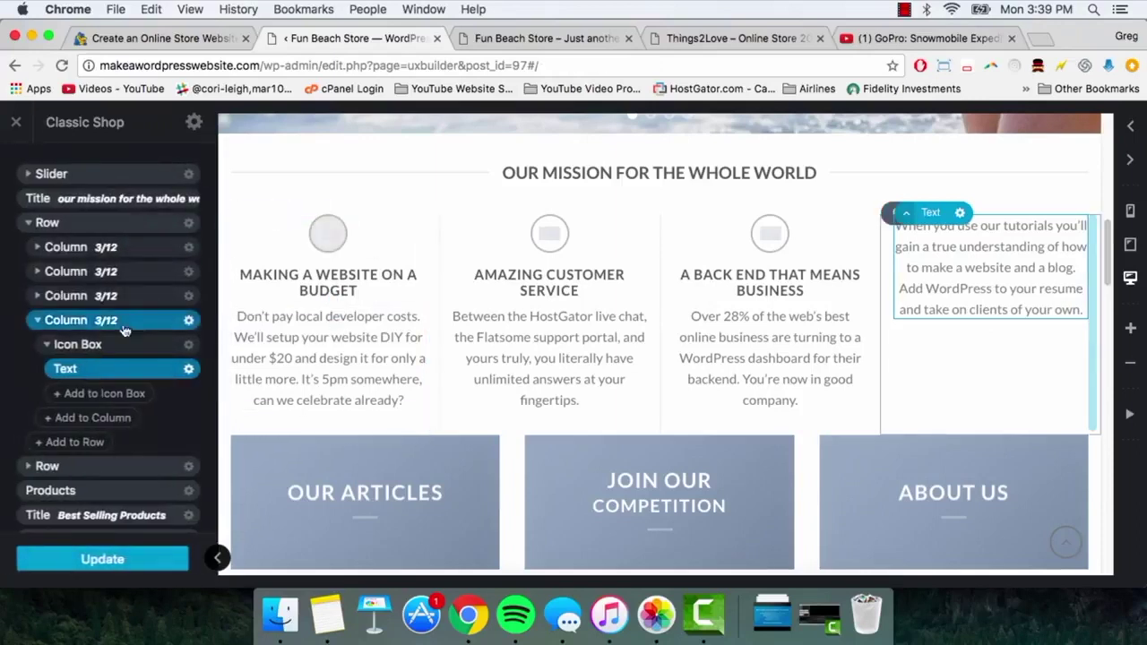
Step: Title the fourth column's icon box THE TRUEST UNDERSTANDING, copied from the live store
click(79, 349)
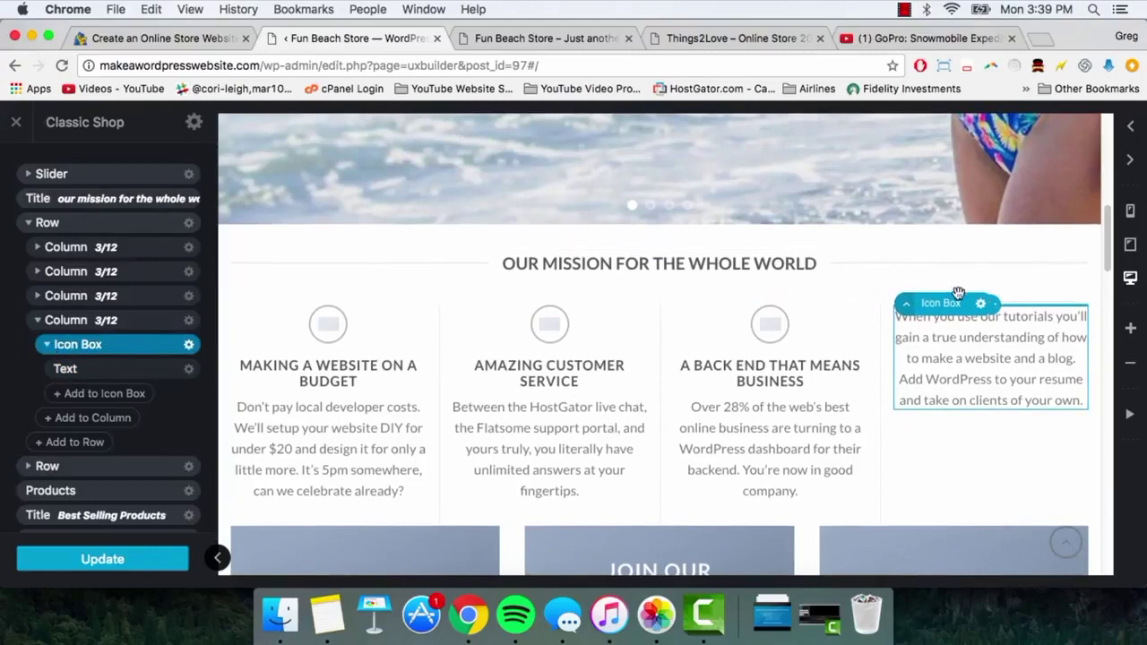
click(187, 345)
click(169, 389)
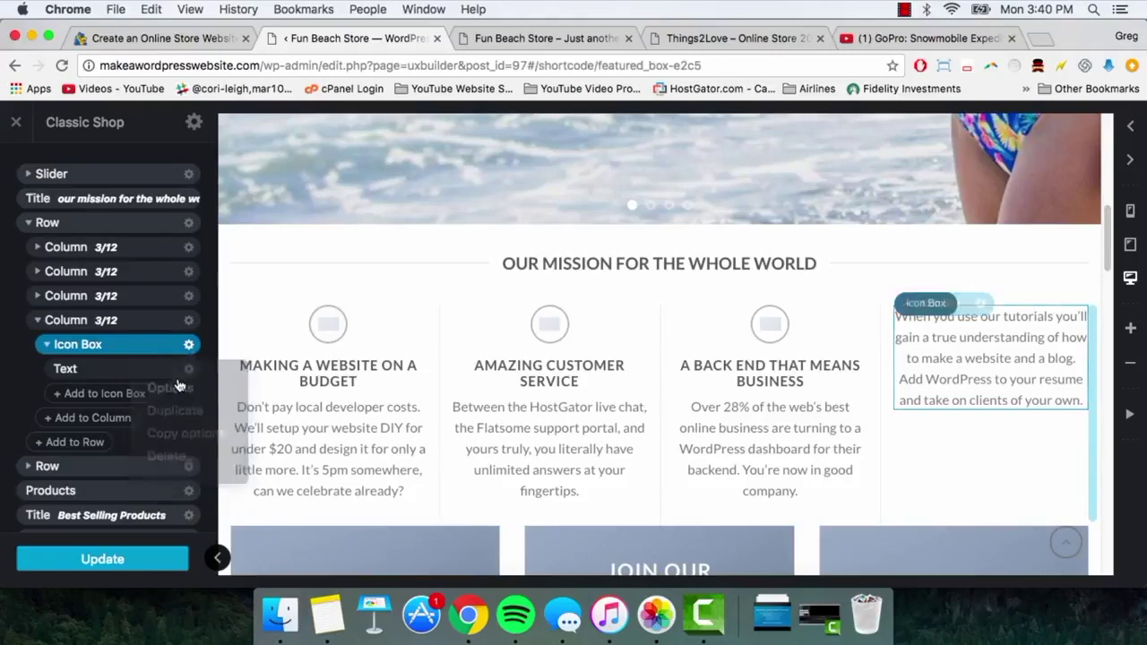
scroll(167, 318, down, 1)
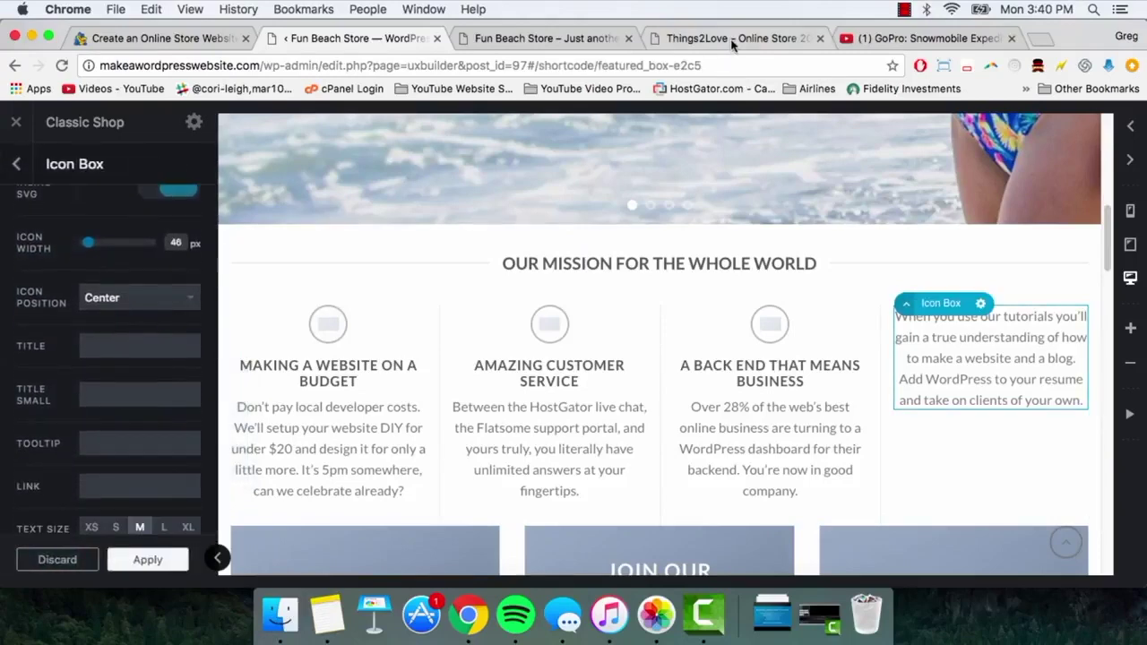
click(728, 39)
click(958, 369)
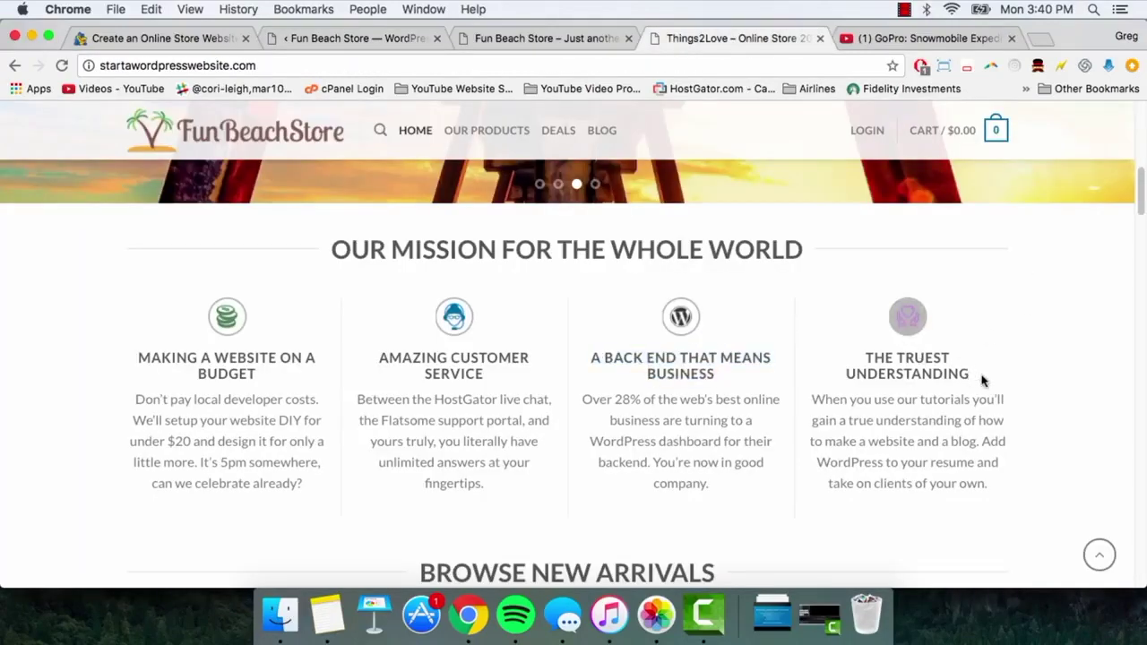
drag(982, 380, 865, 354)
right_click(894, 358)
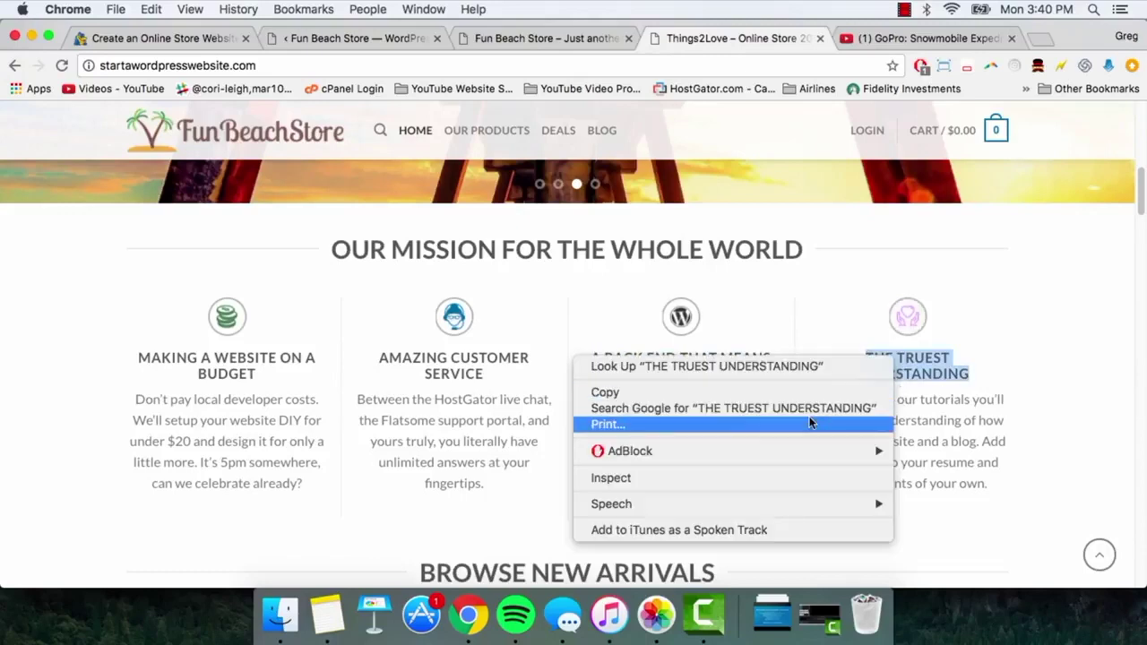
click(768, 391)
click(377, 36)
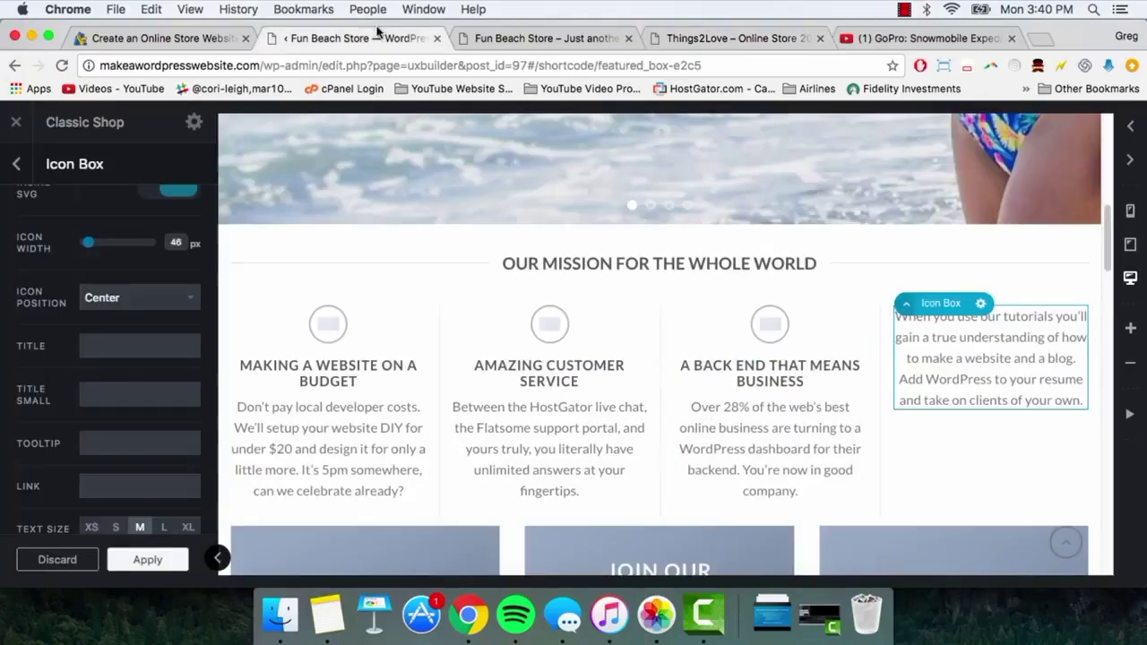
click(100, 345)
right_click(101, 344)
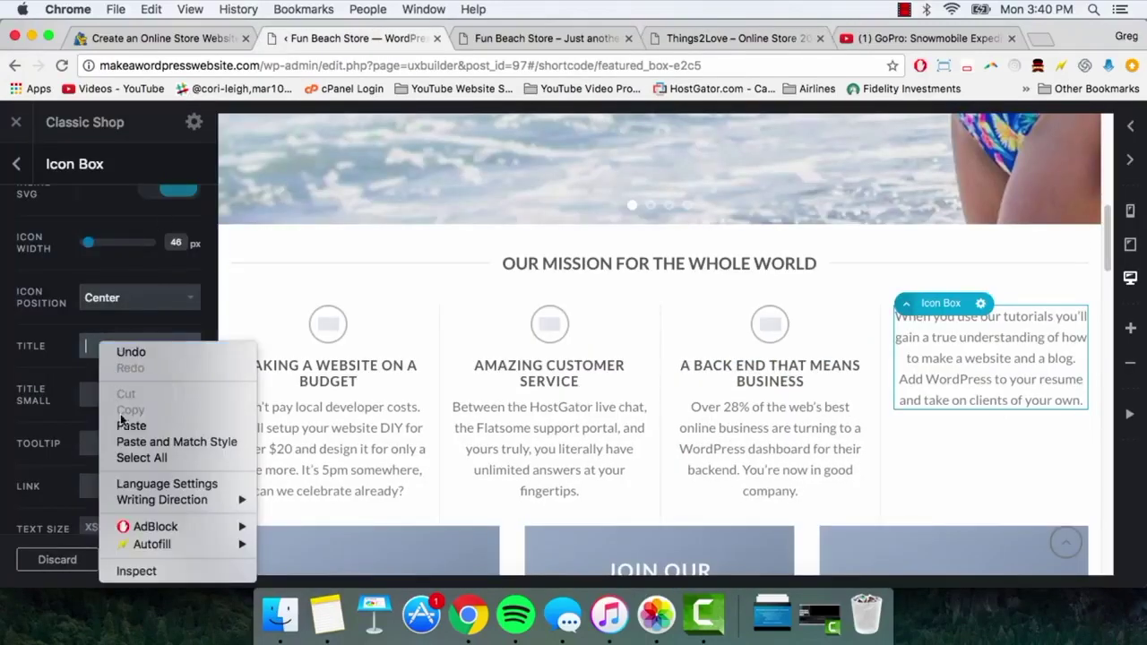
click(126, 425)
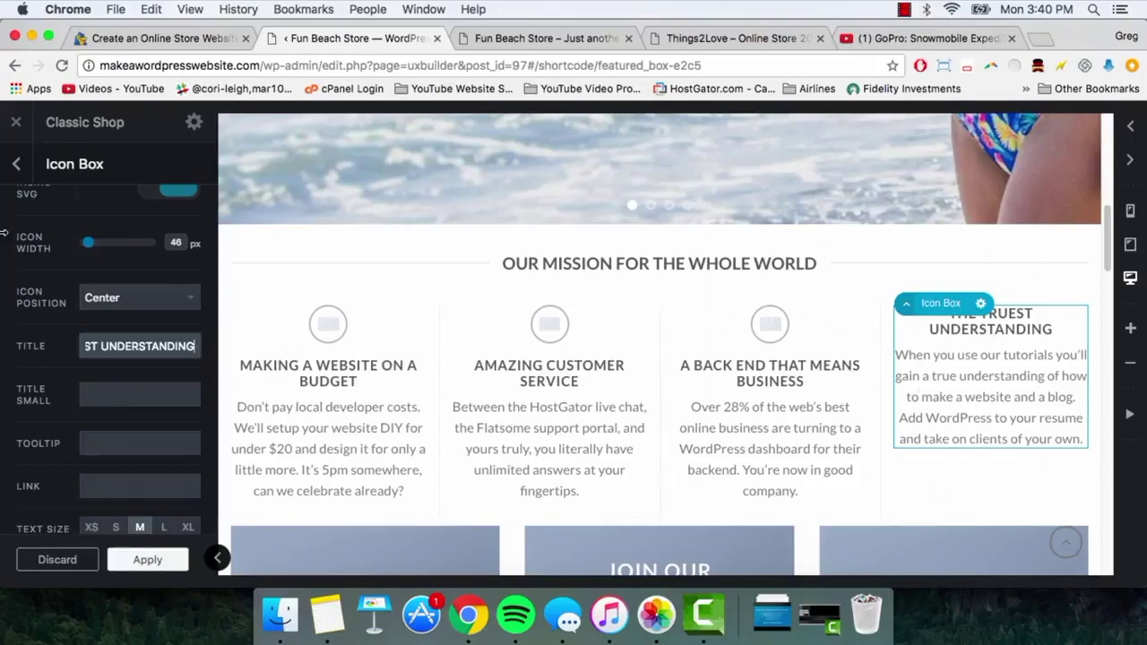
click(324, 330)
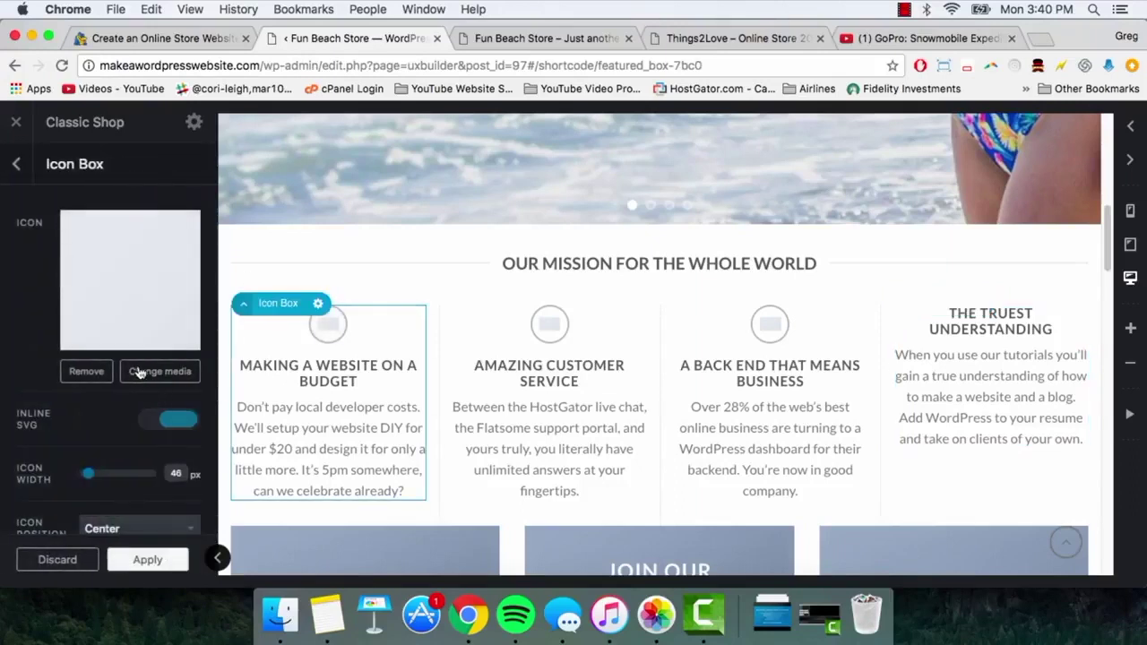
Step: Replace the first mission box's placeholder icon with the uploaded money-icon.png coins icon
click(83, 371)
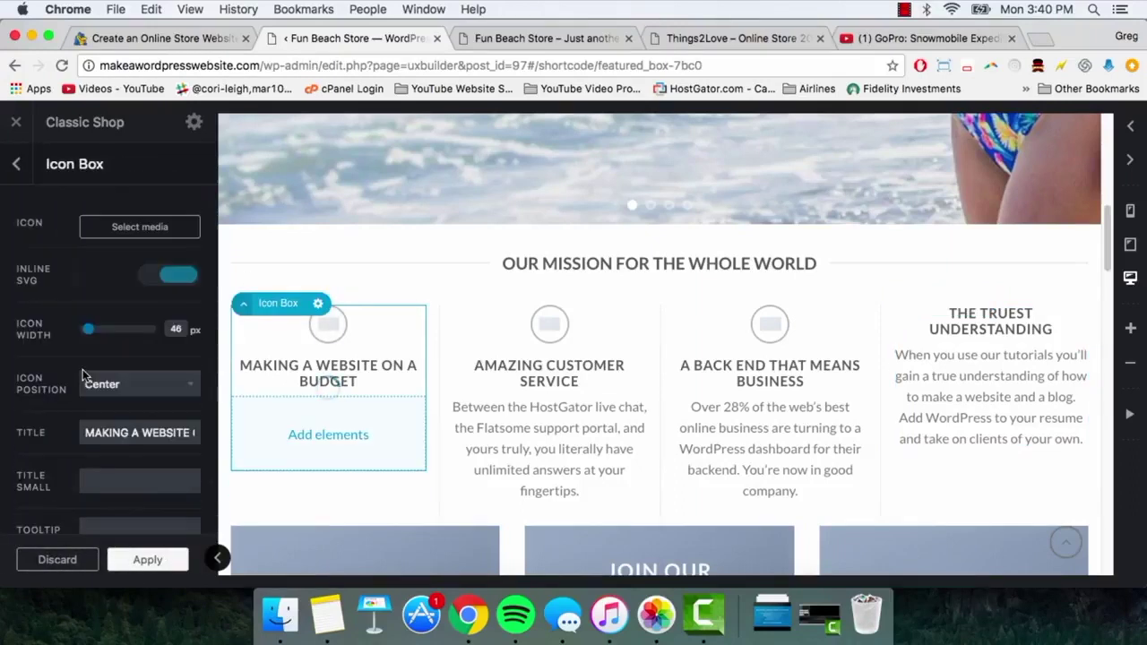
click(140, 228)
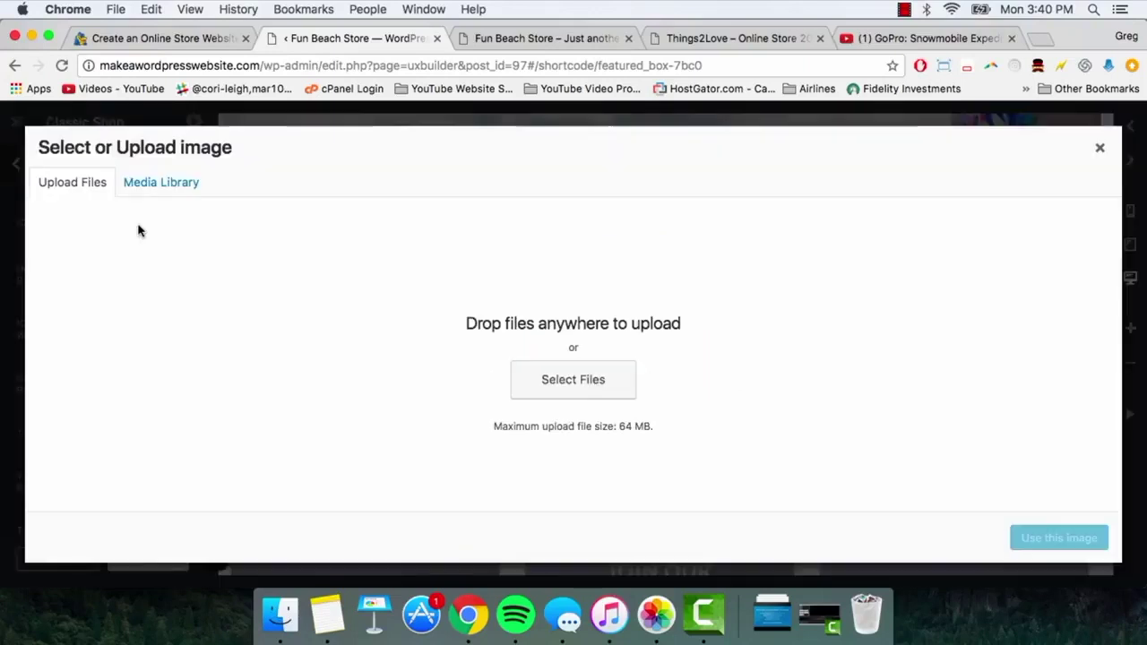
click(559, 384)
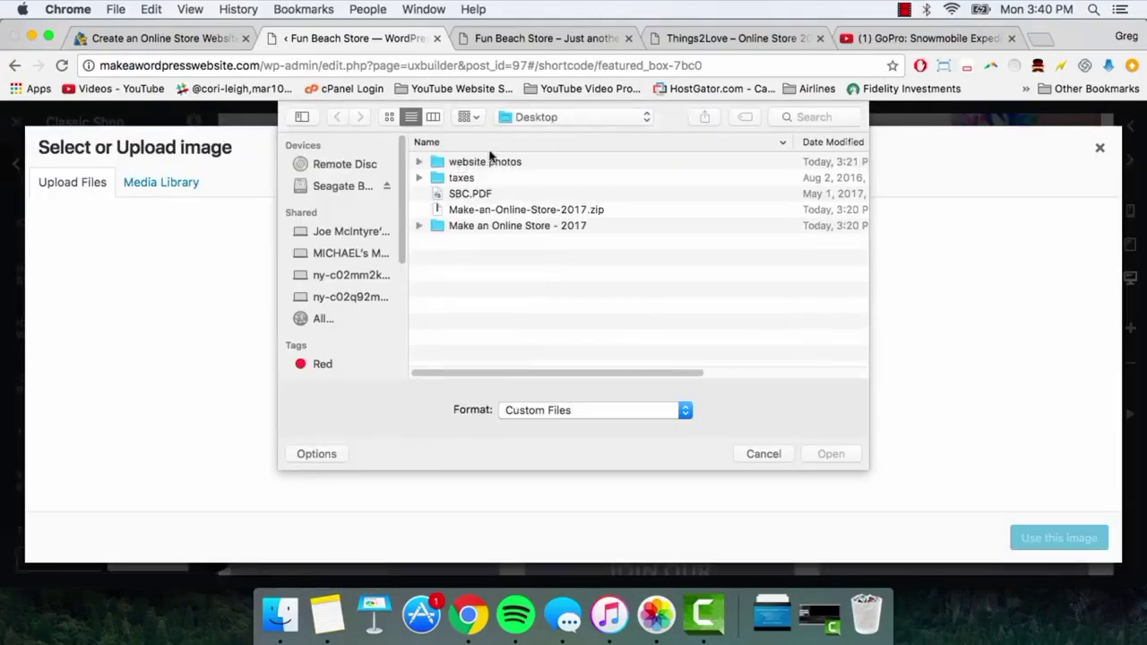
double_click(457, 225)
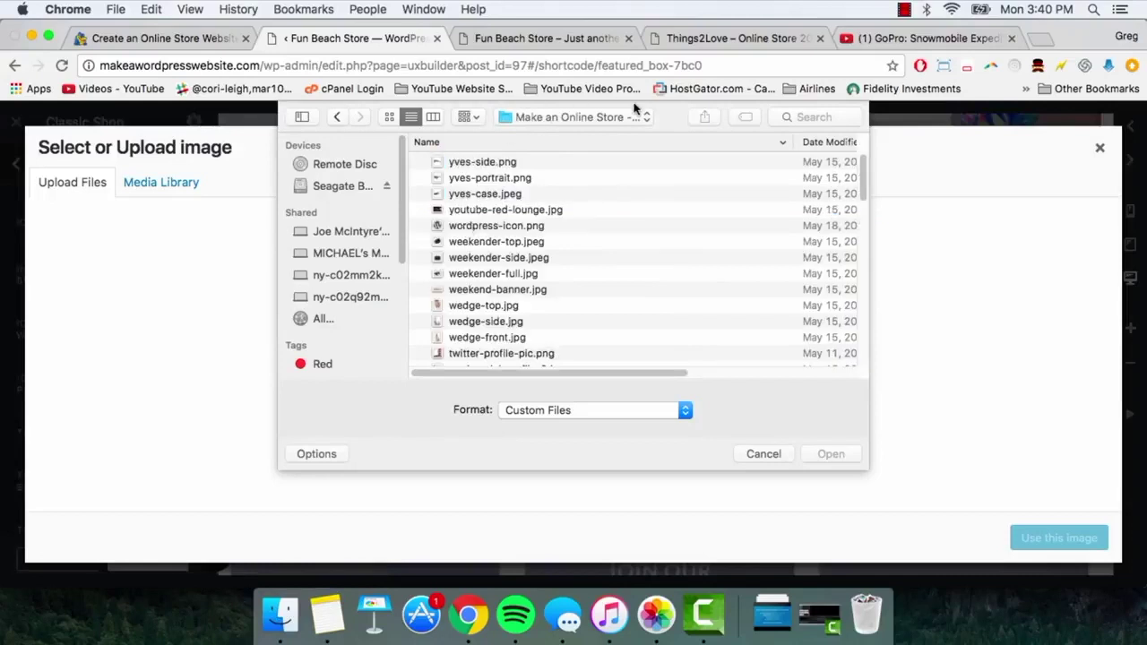
scroll(584, 254, down, 15)
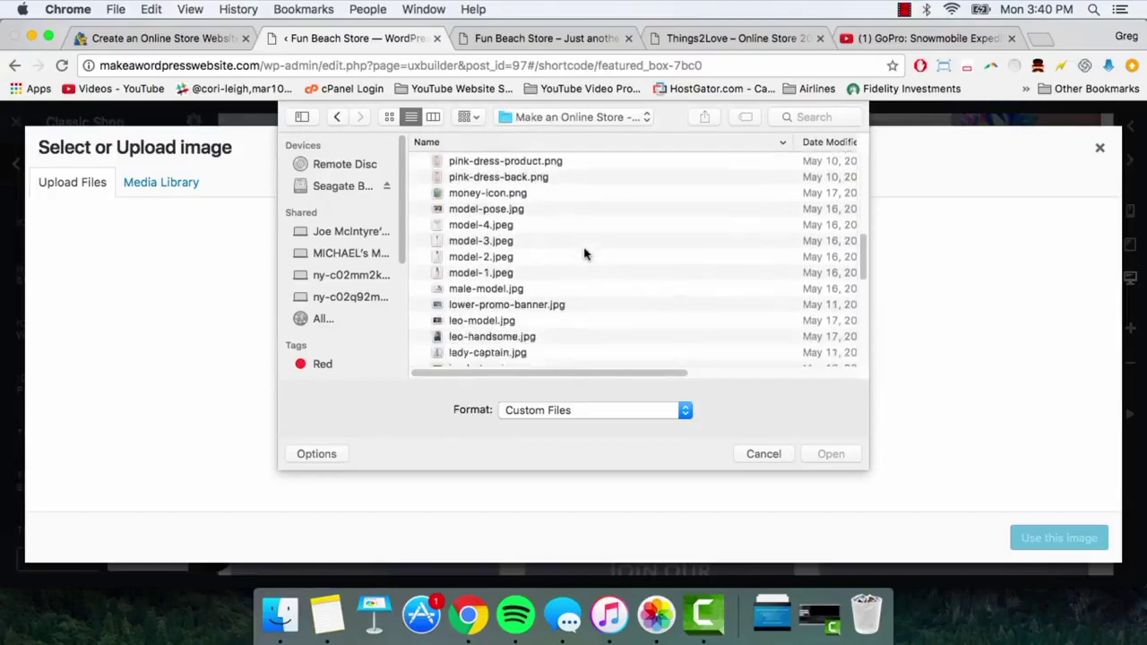
scroll(584, 254, down, 2)
scroll(515, 226, up, 8)
scroll(494, 231, down, 3)
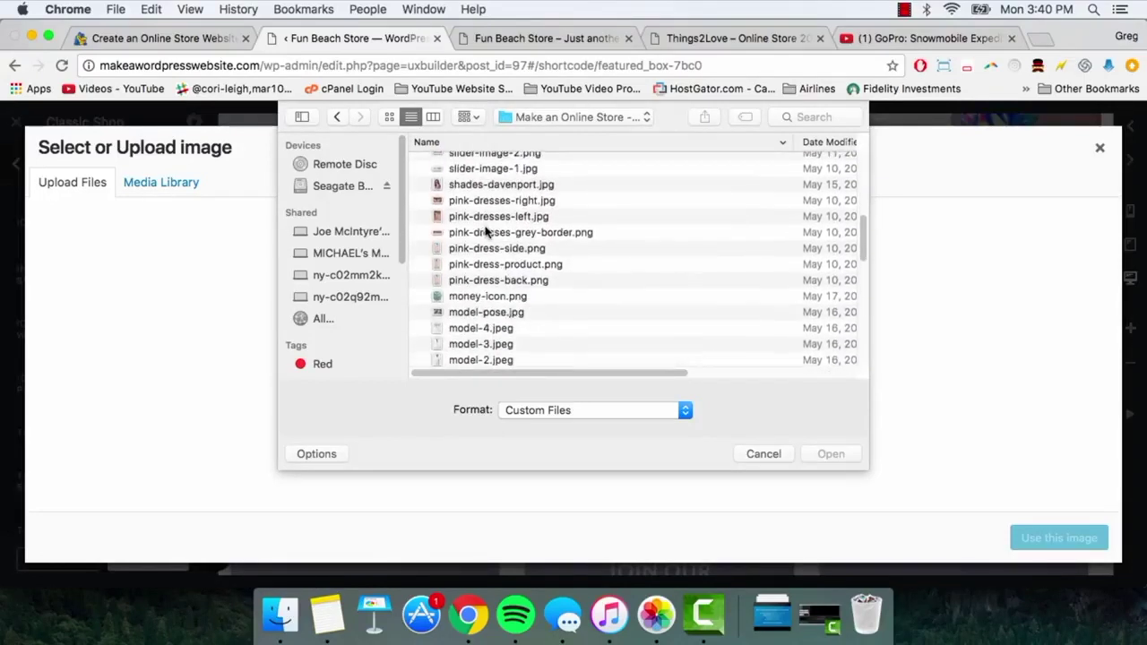
click(464, 298)
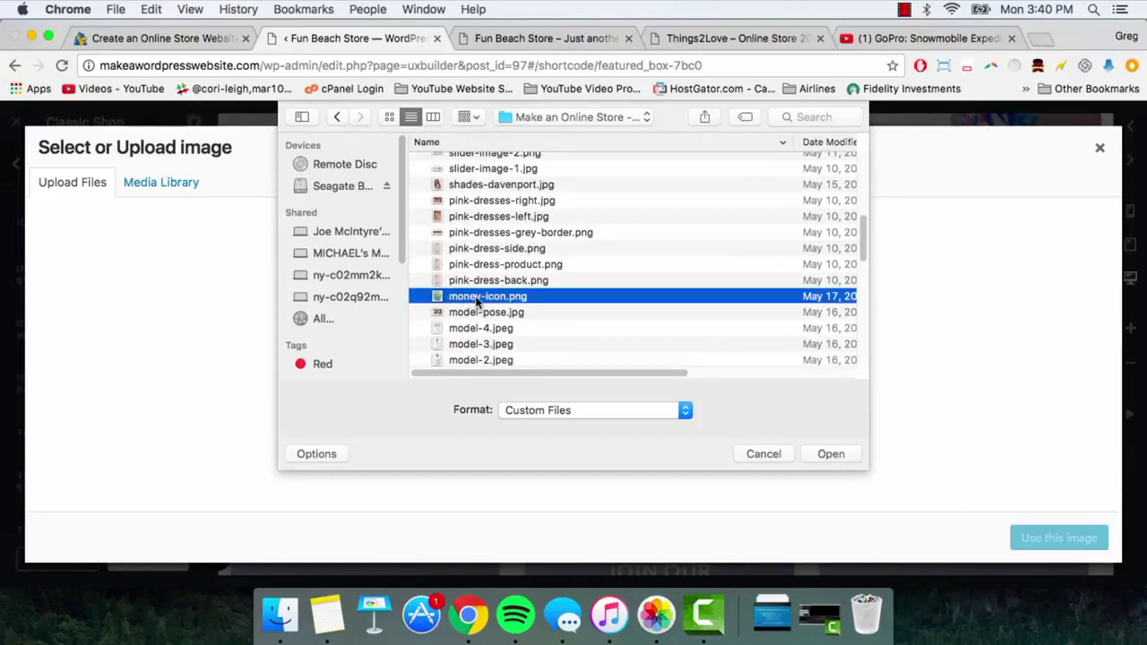
double_click(475, 301)
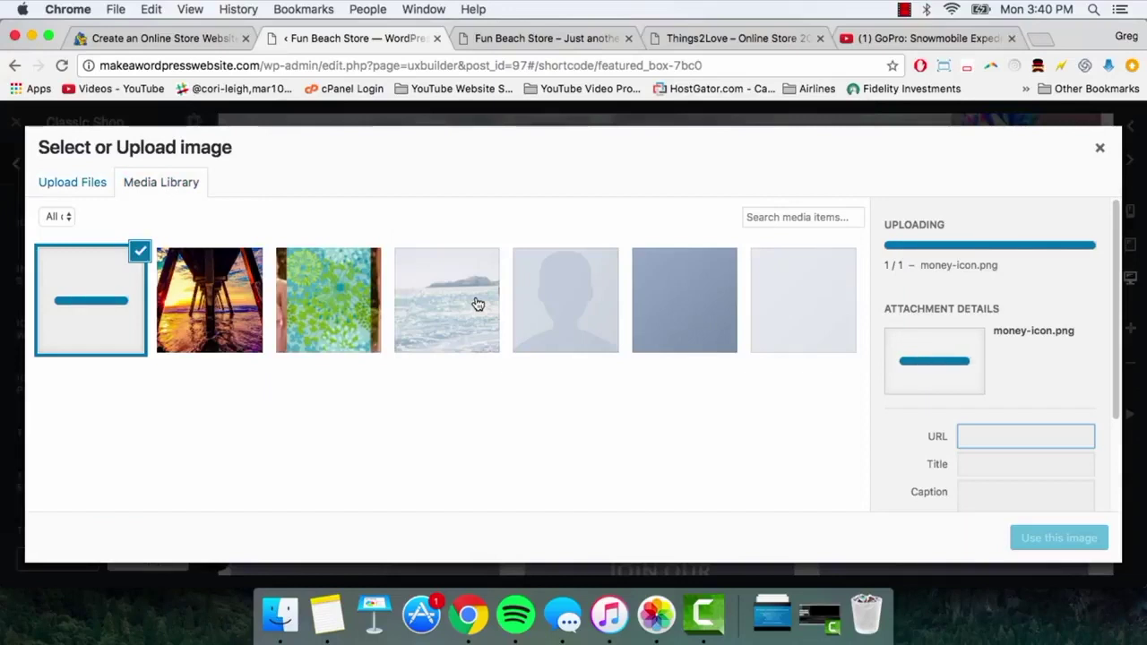
click(1061, 538)
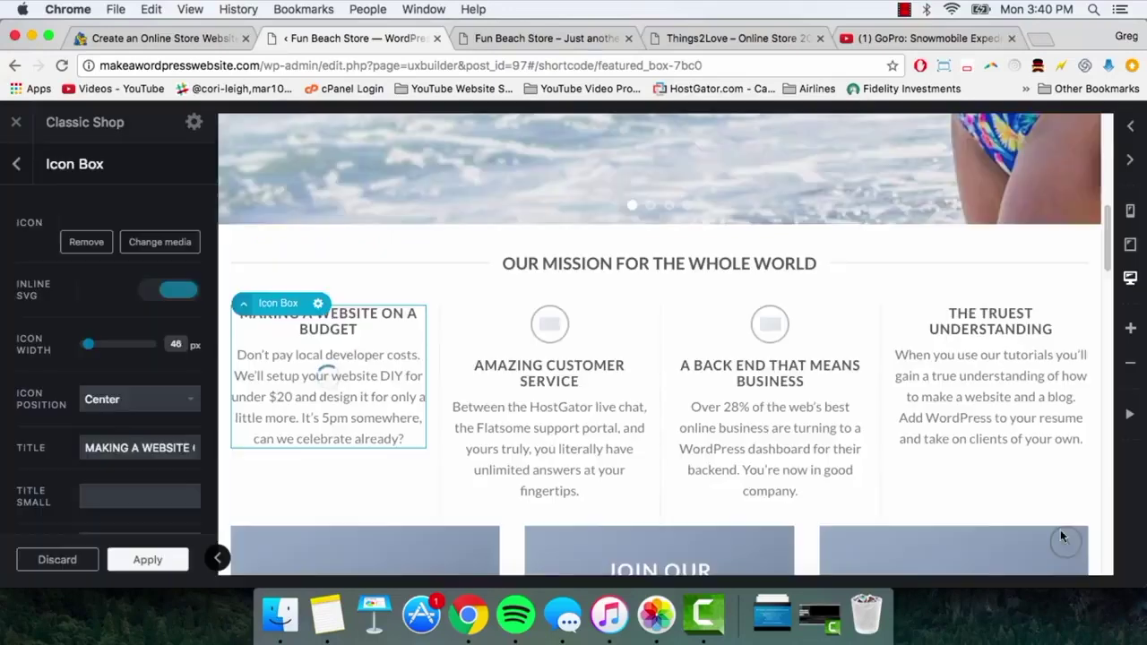
Step: Upload customer-service-icon.png, heart-in-hands-icon.png and wordpress-icon.png to the media library
click(553, 330)
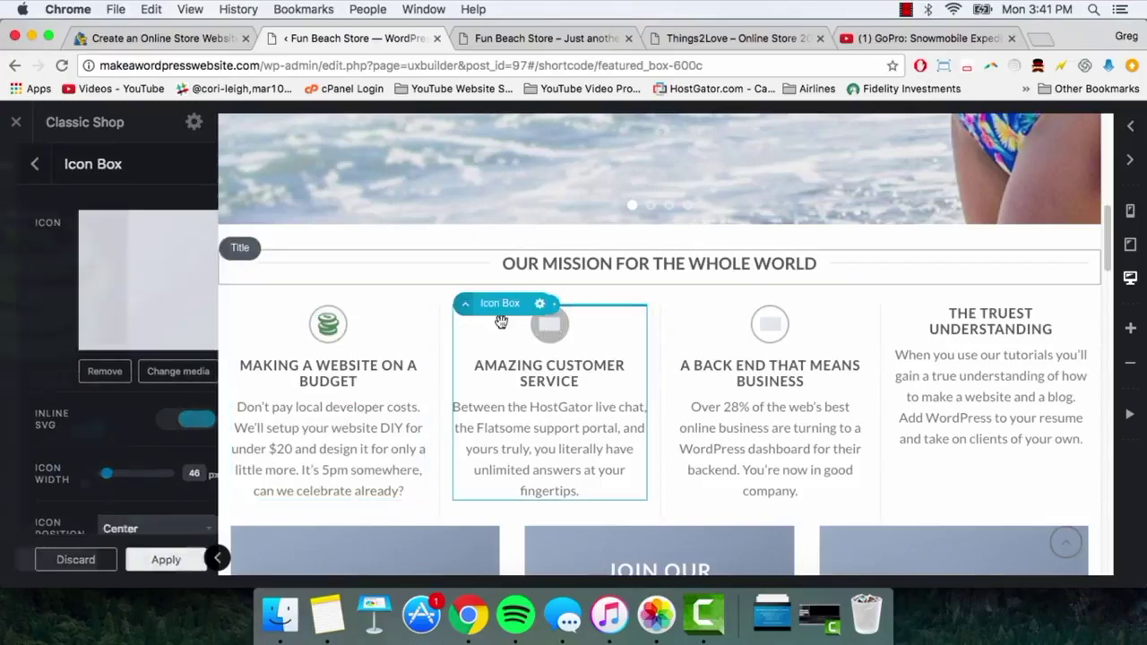
click(144, 380)
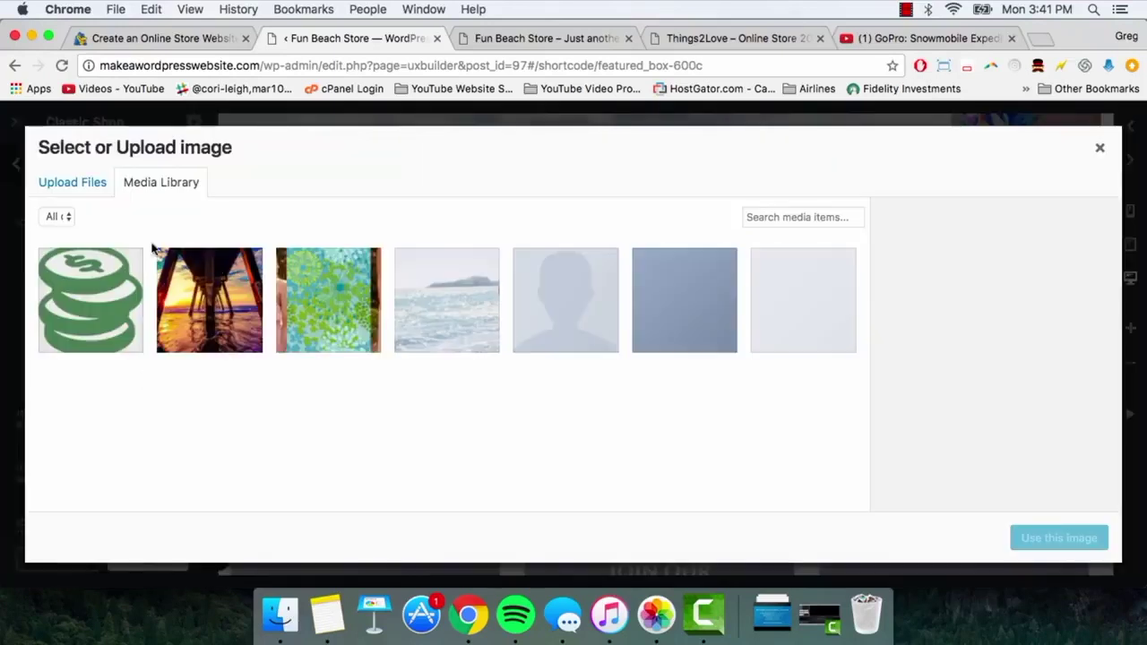
click(75, 183)
click(572, 379)
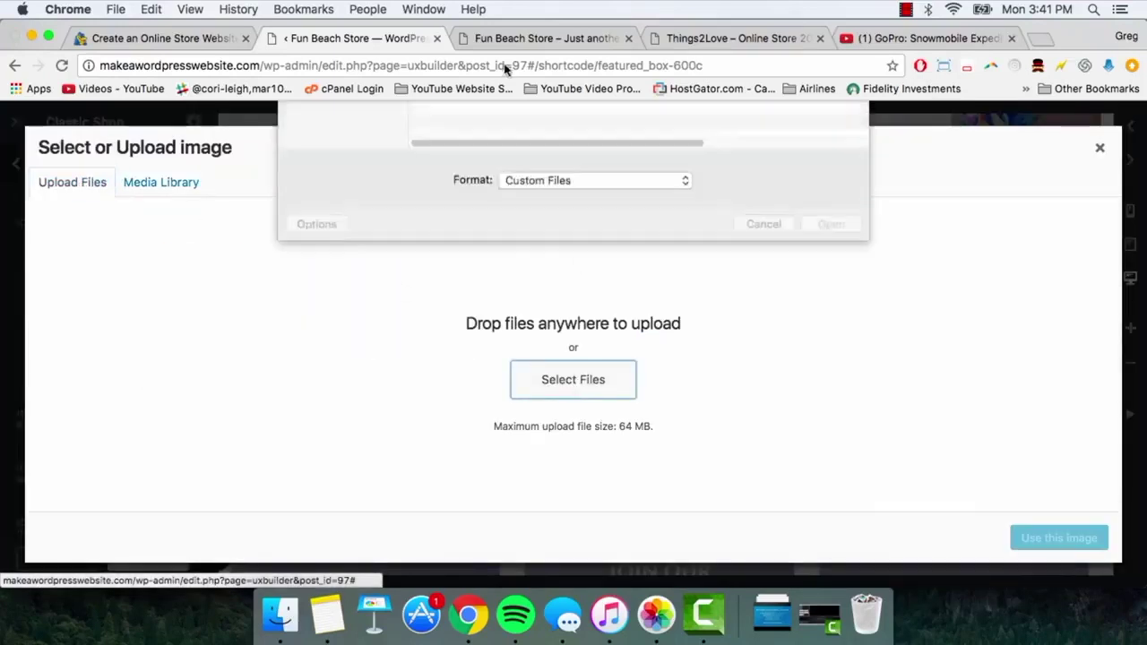
scroll(480, 269, down, 2)
scroll(479, 268, down, 3)
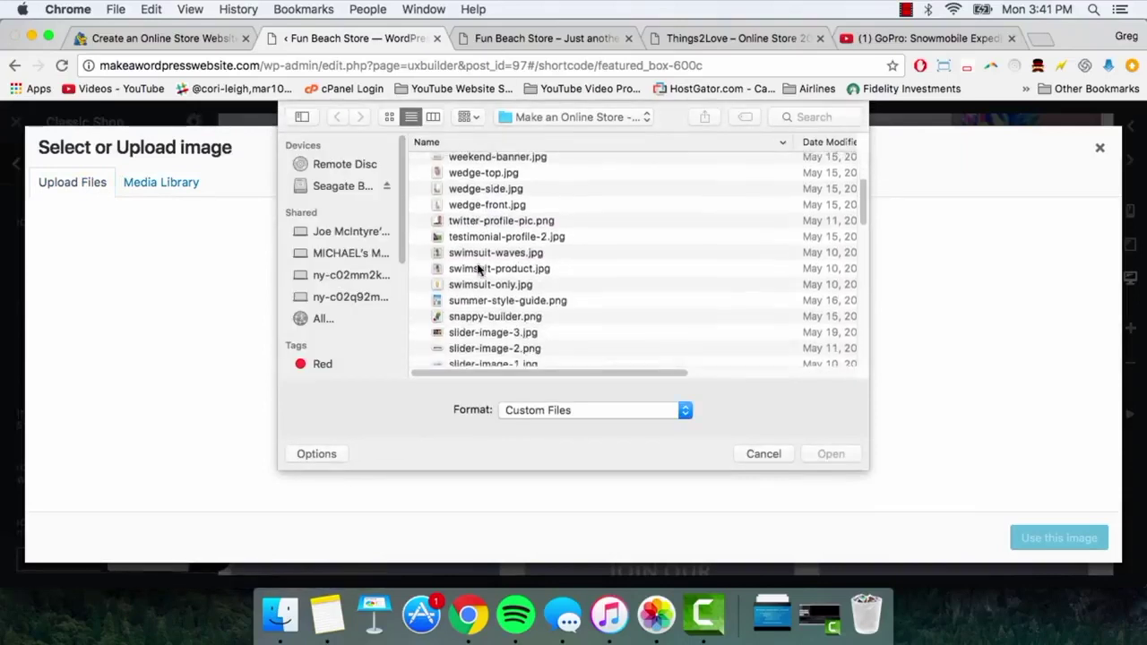
click(816, 117)
text(icon)
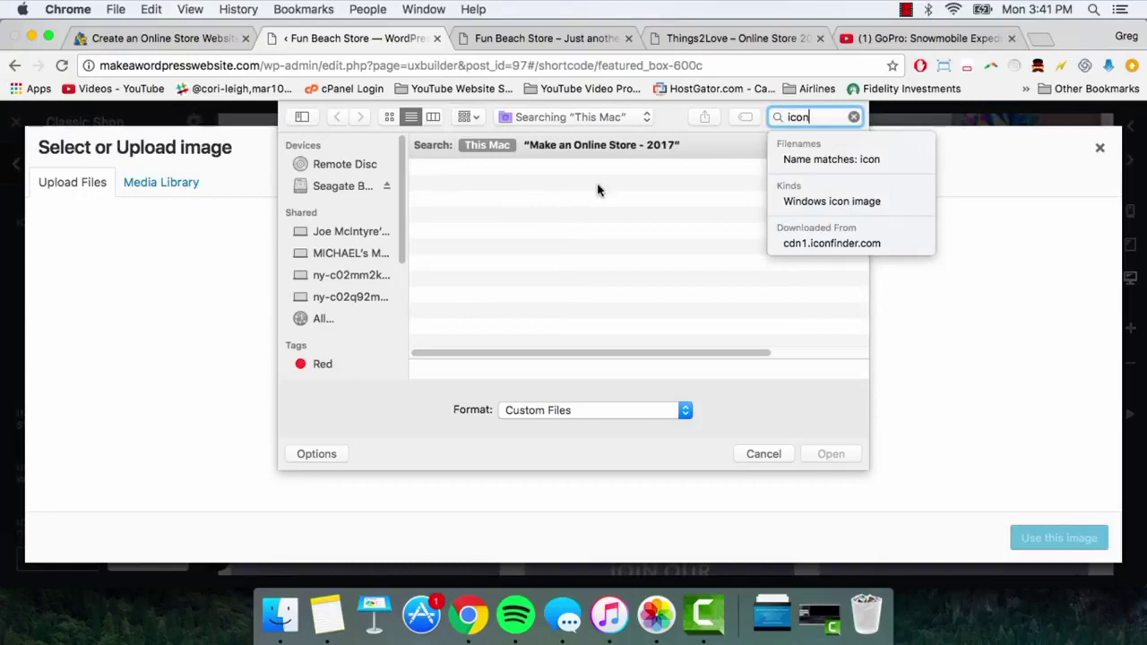
click(474, 243)
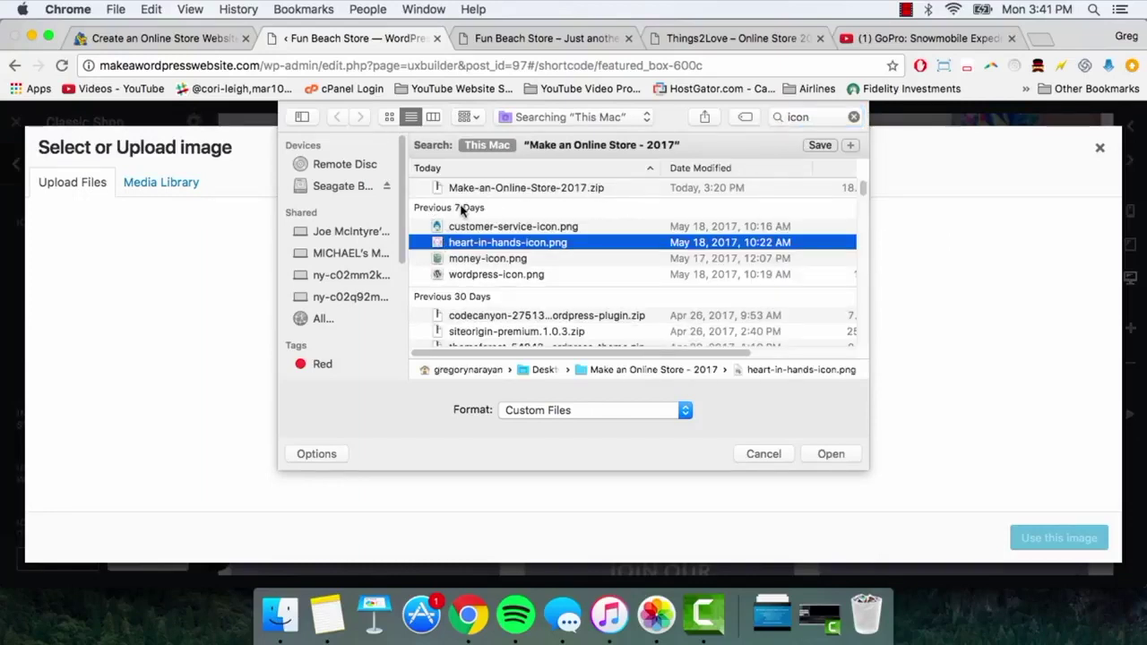
click(483, 225)
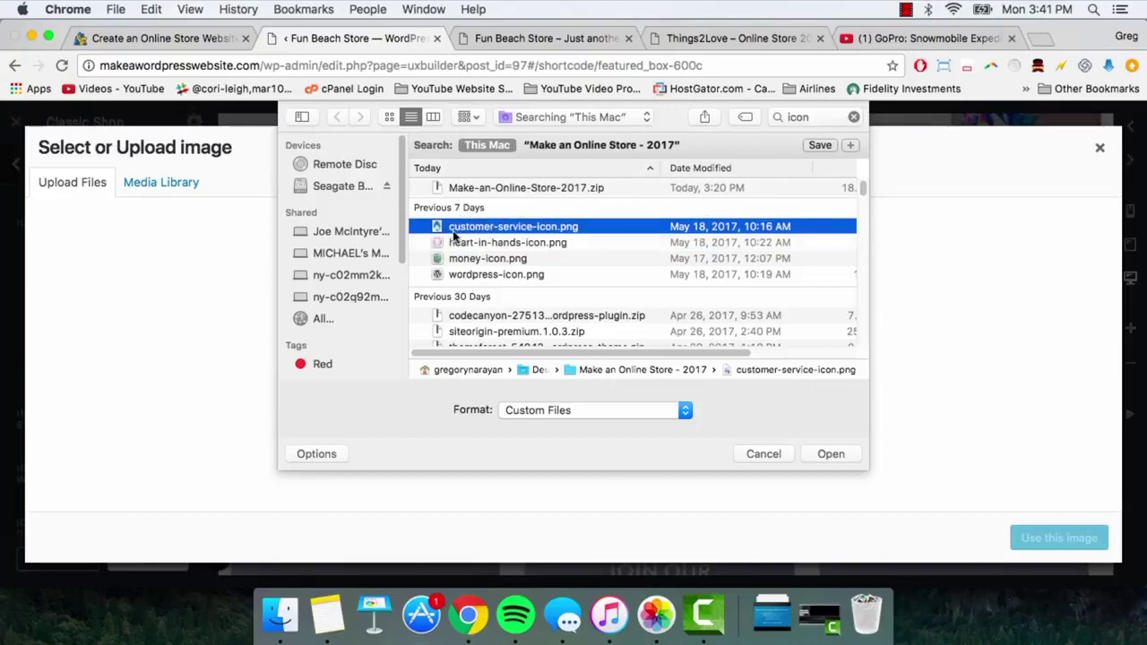
shift+click(466, 243)
super+click(461, 275)
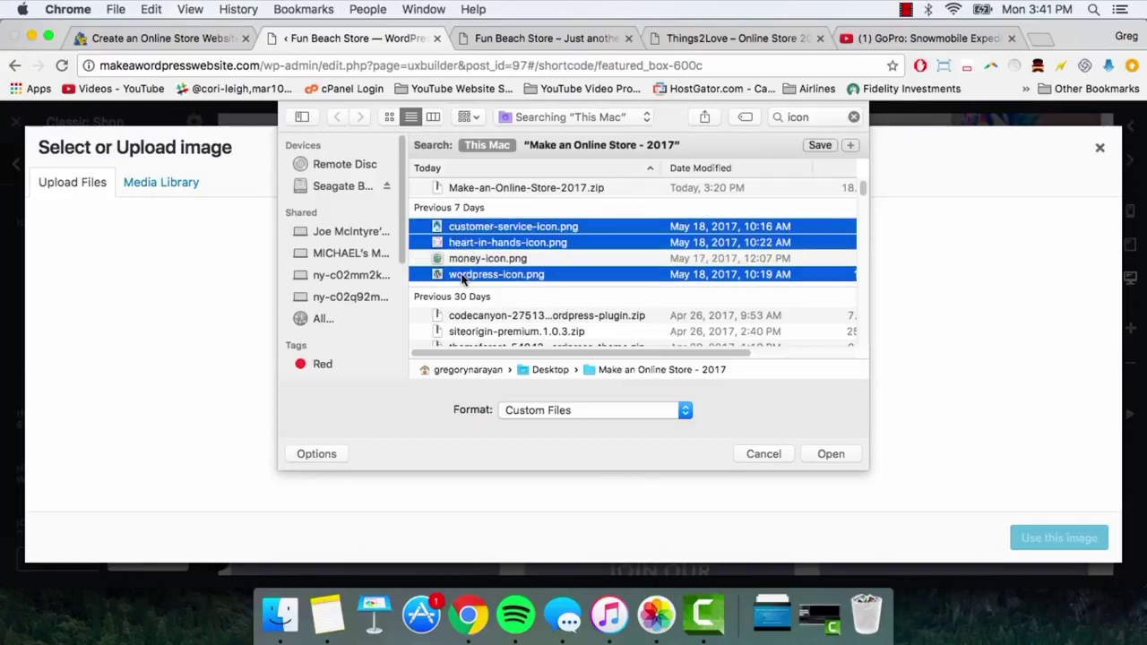
key(Return)
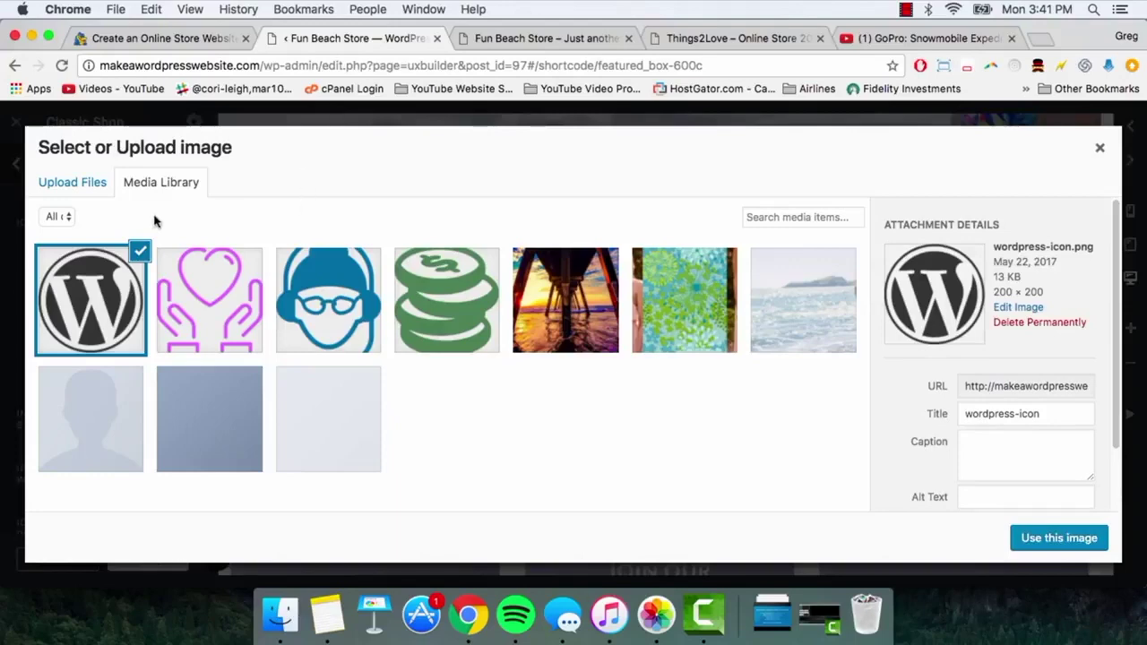
Step: Set the second mission box's icon to the blue customer-service headset
click(681, 38)
click(372, 38)
click(327, 307)
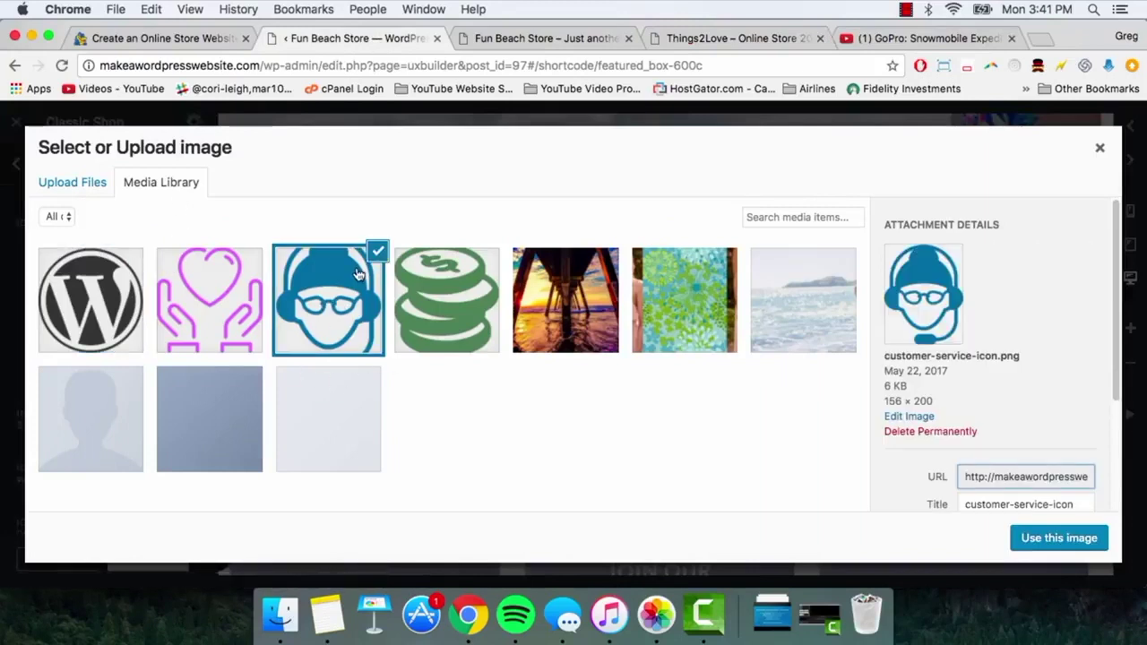
click(1043, 539)
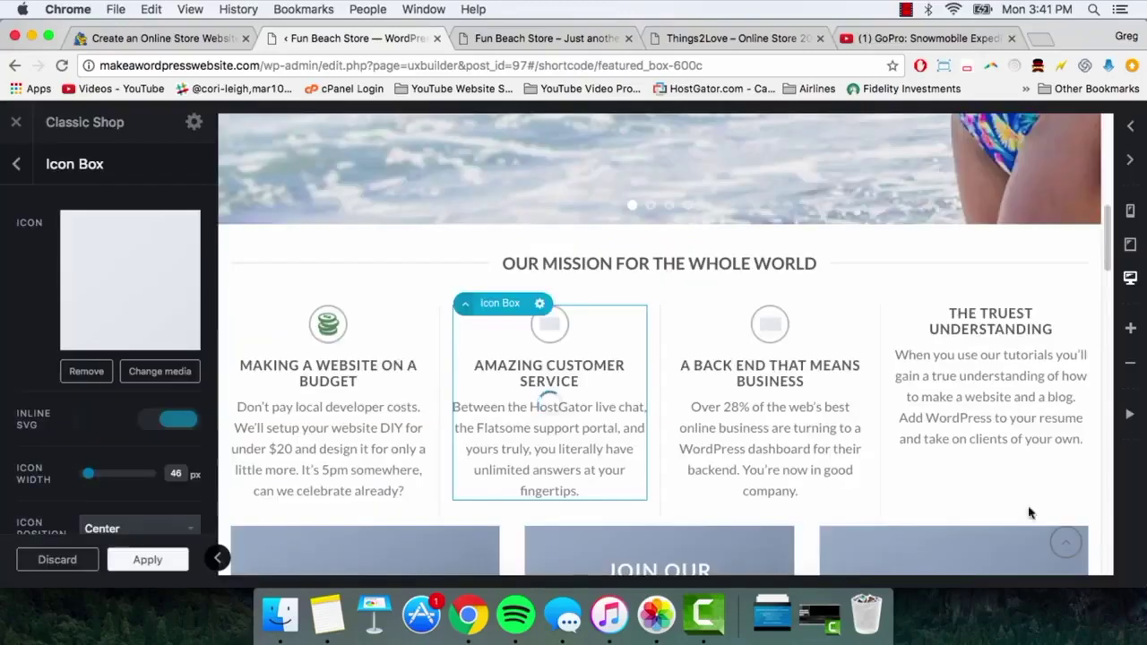
Step: Replace the third mission box's icon with the WordPress logo
click(774, 330)
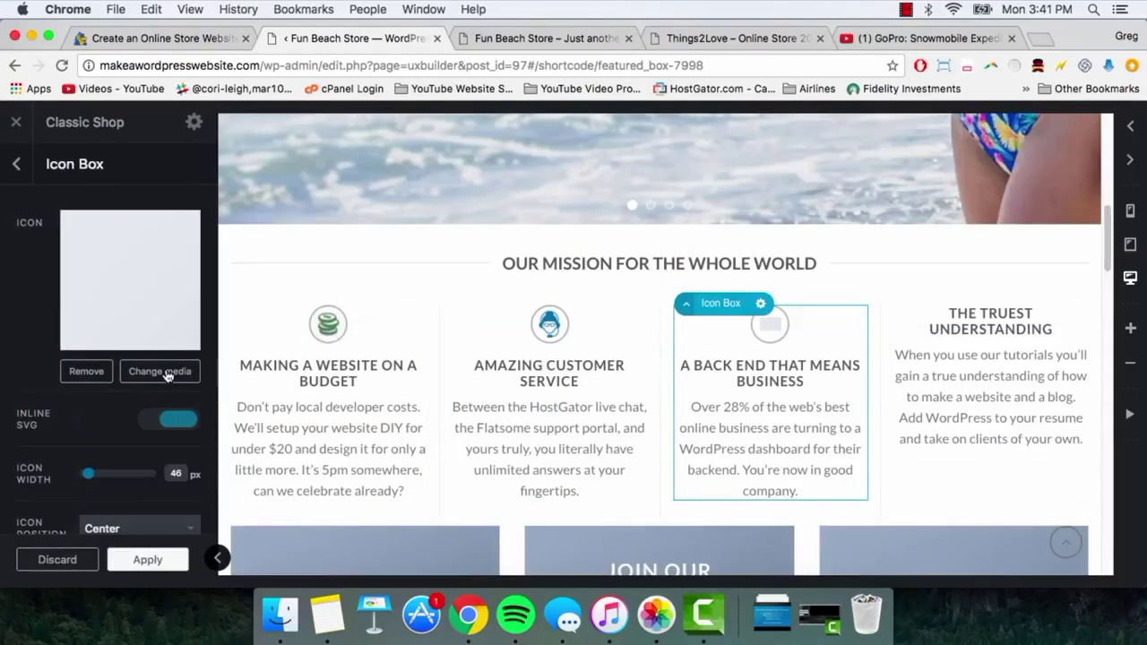
click(170, 372)
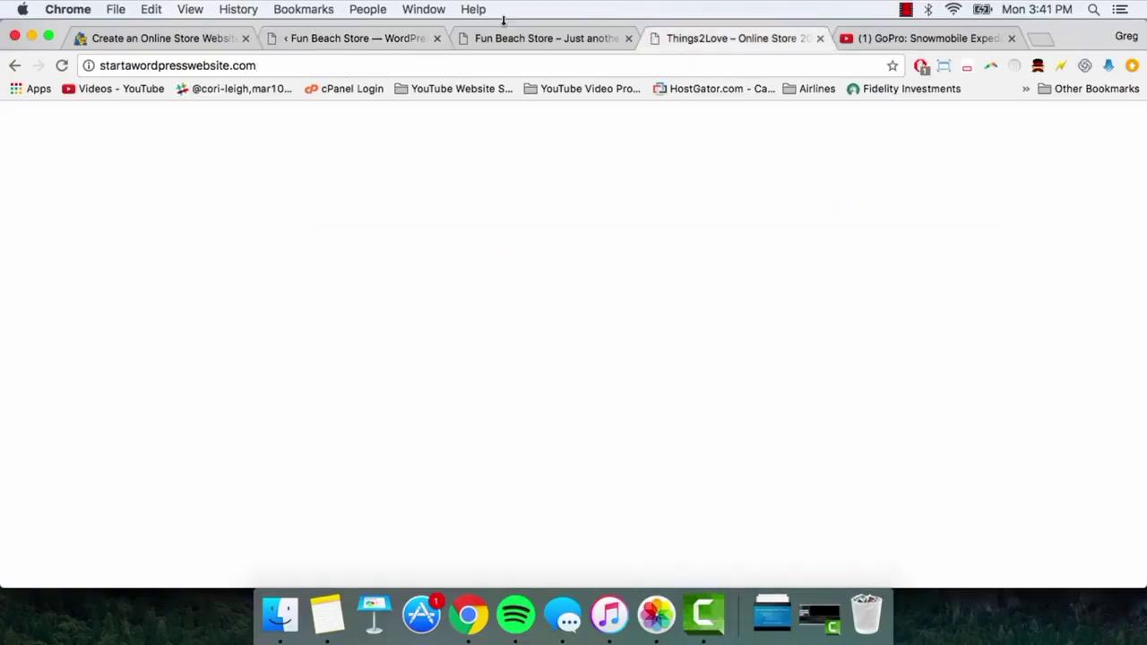
click(371, 39)
click(110, 295)
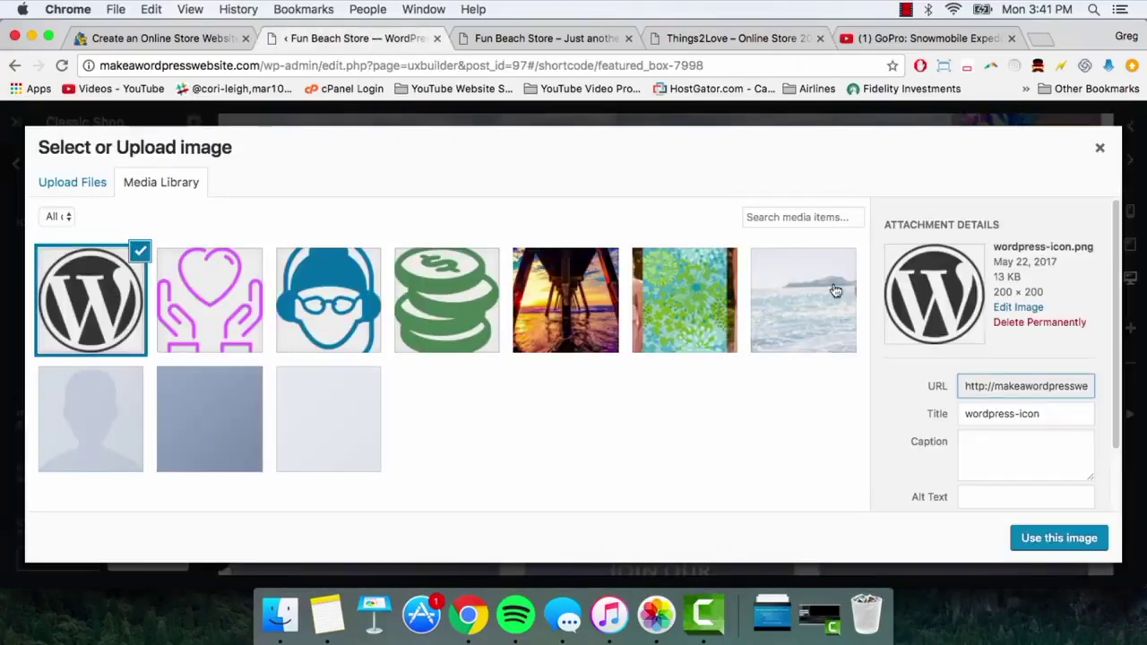
click(1048, 536)
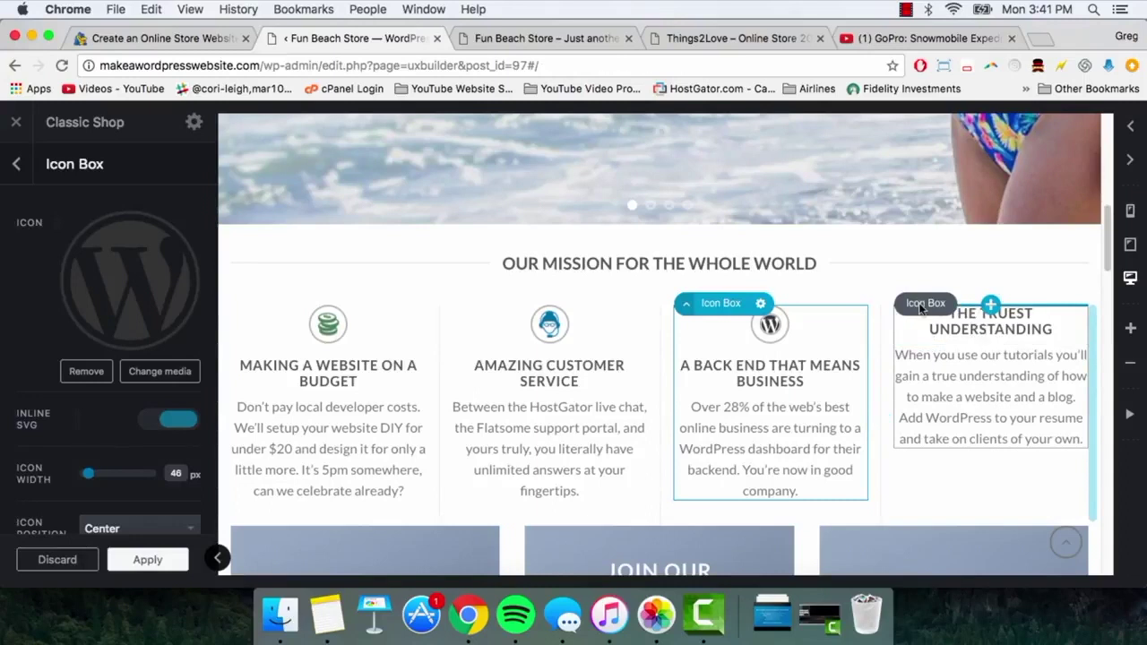
Step: Give the fourth mission box the heart-in-hands icon and apply the change
key(Escape)
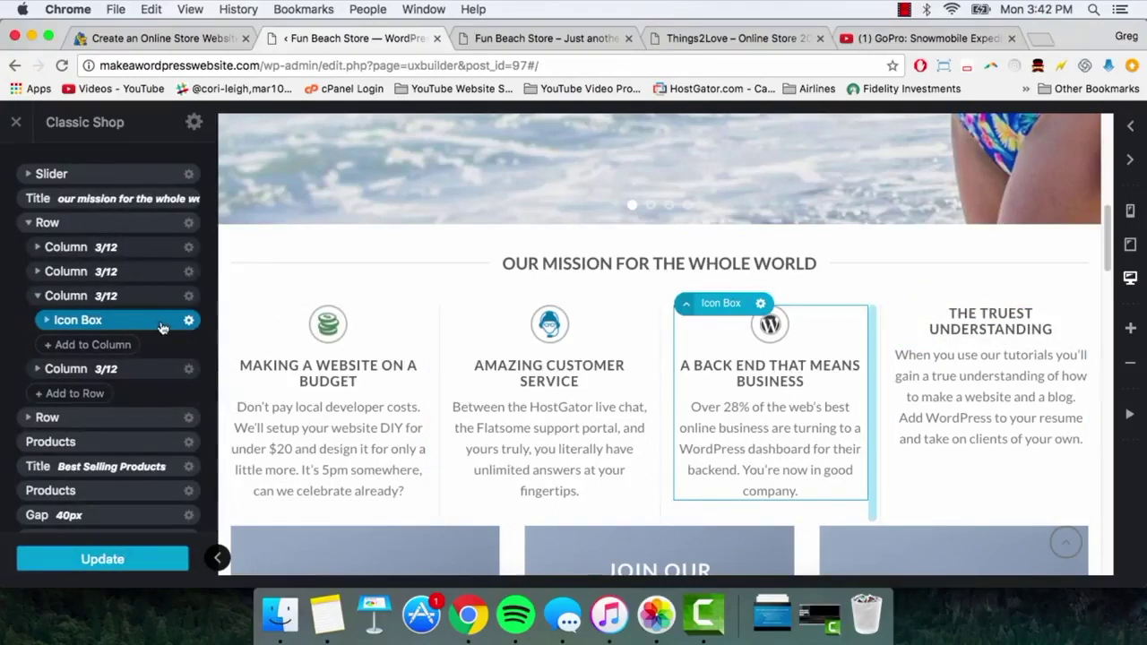
click(32, 370)
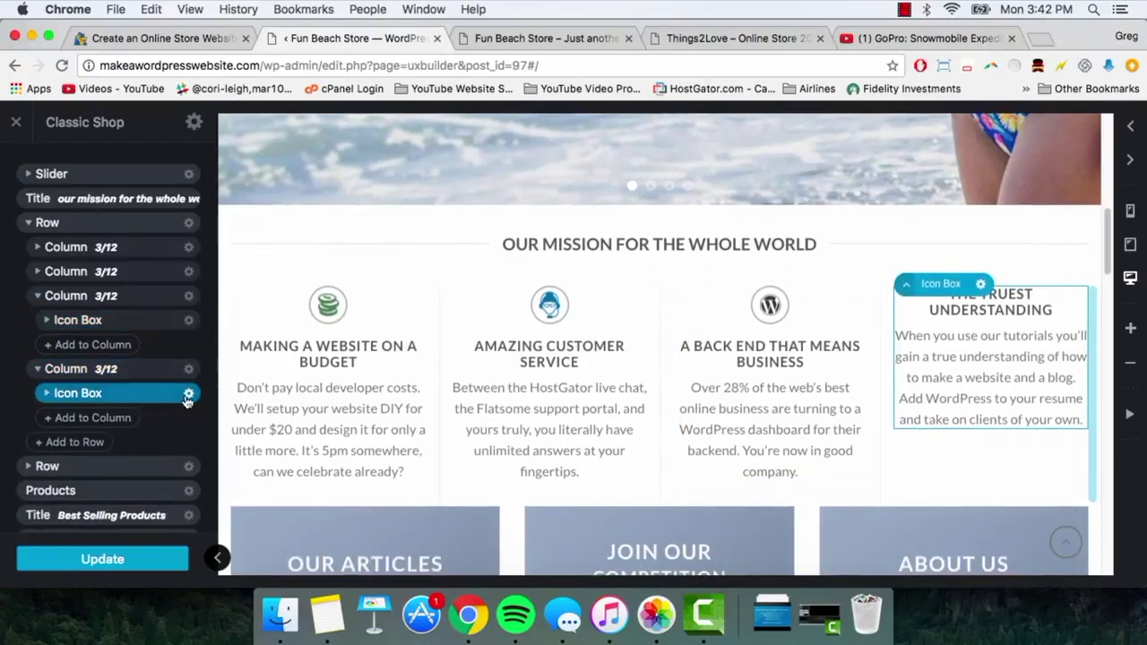
click(187, 395)
click(169, 438)
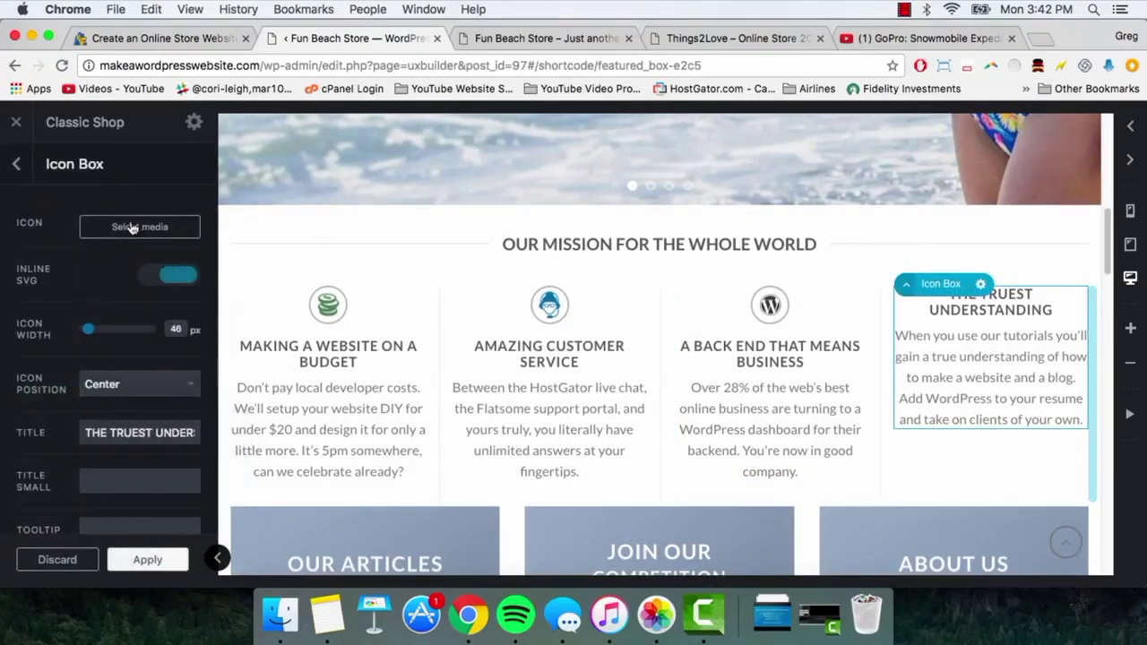
click(137, 230)
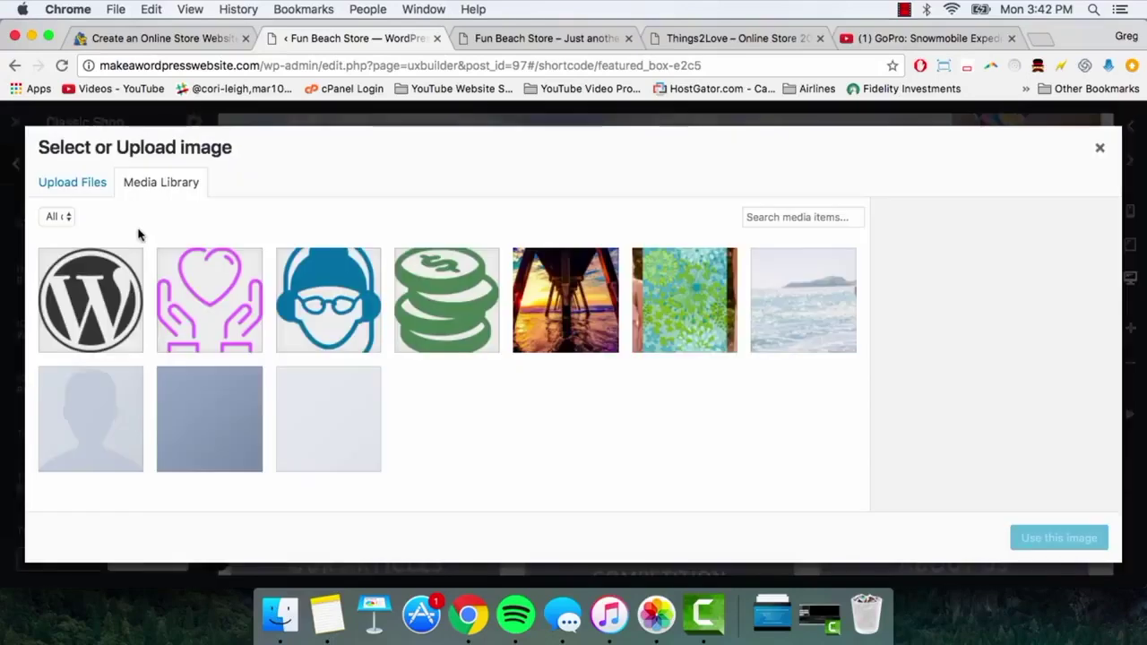
click(208, 305)
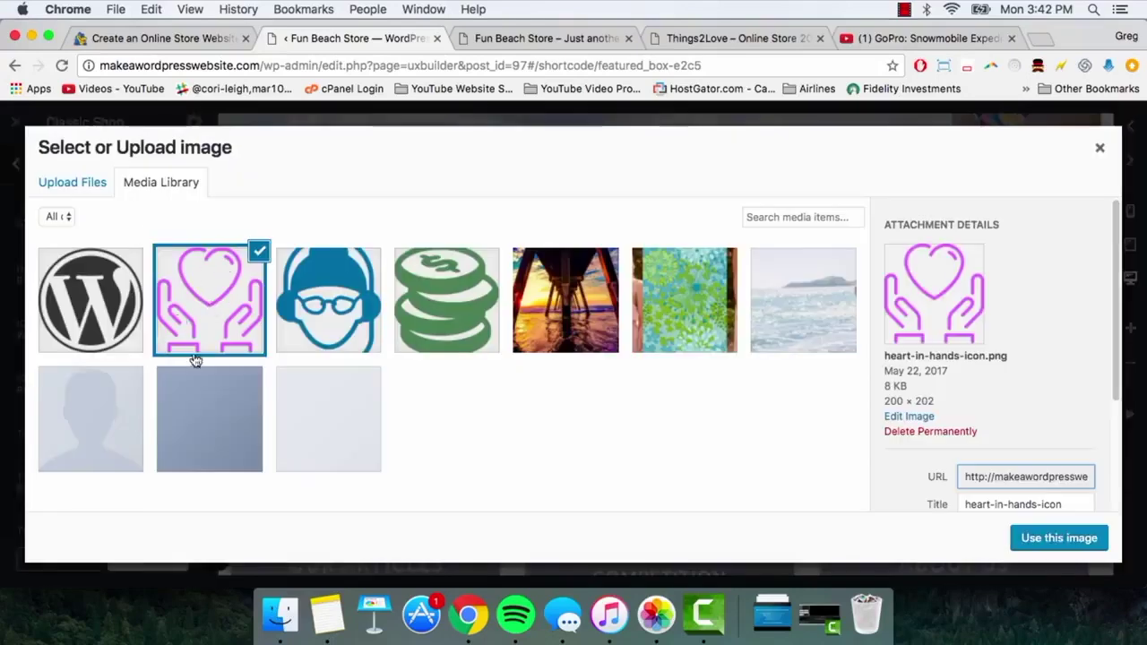
click(1048, 540)
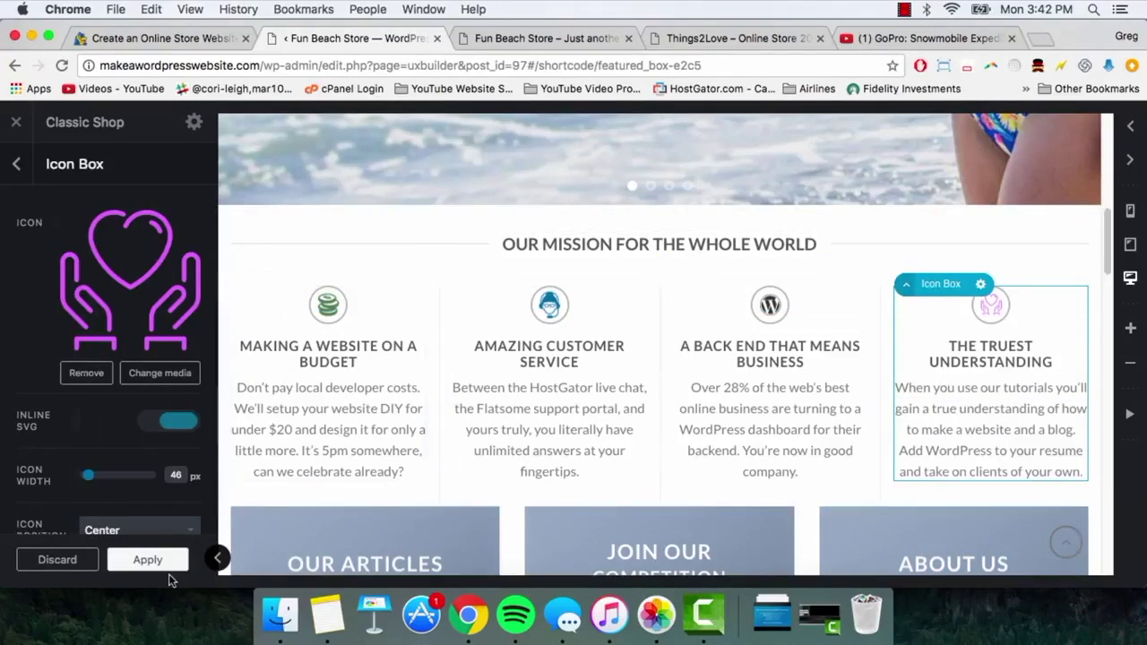
click(138, 563)
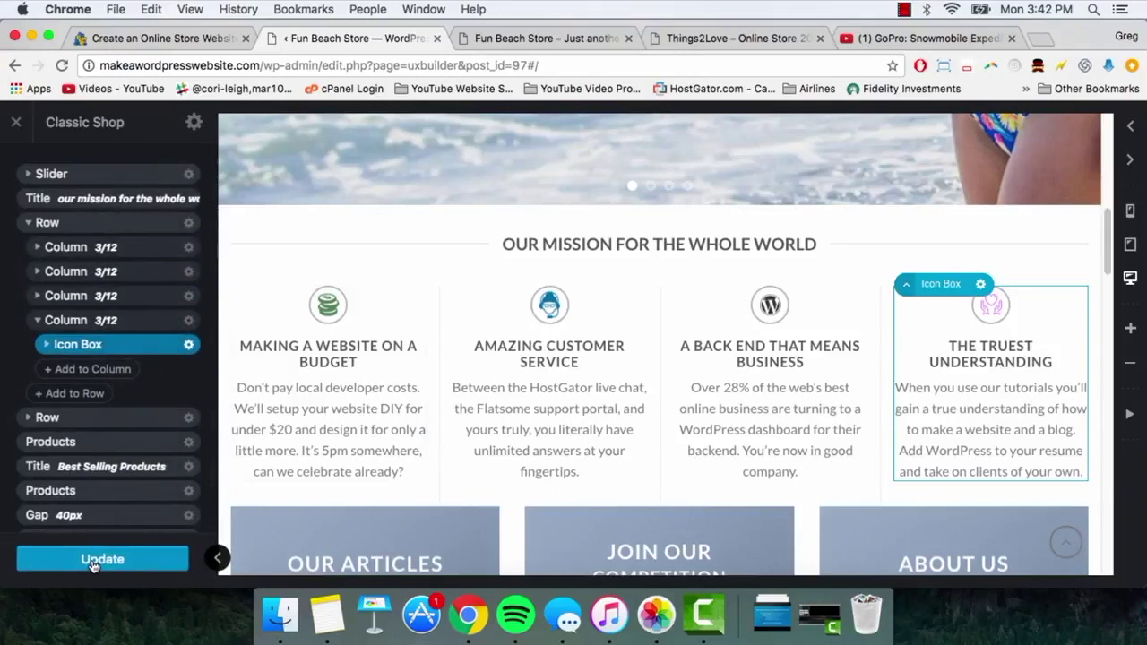
Step: Save the homepage with its four mission icons, then return to the DearBlogger tutorial
click(92, 558)
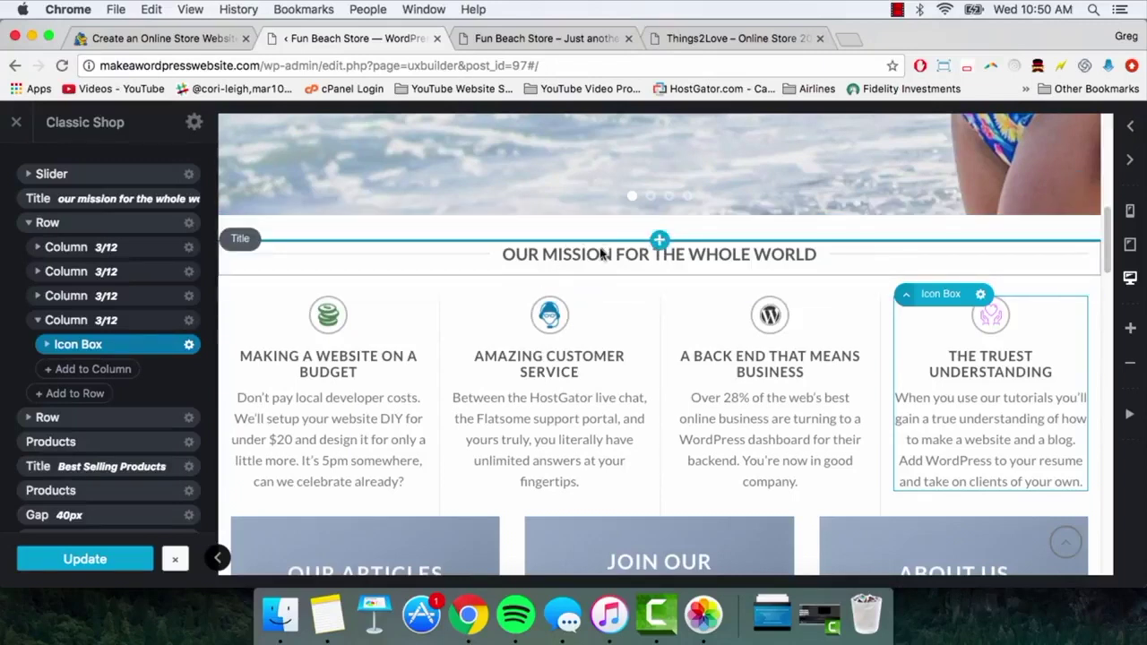
scroll(601, 255, down, 1)
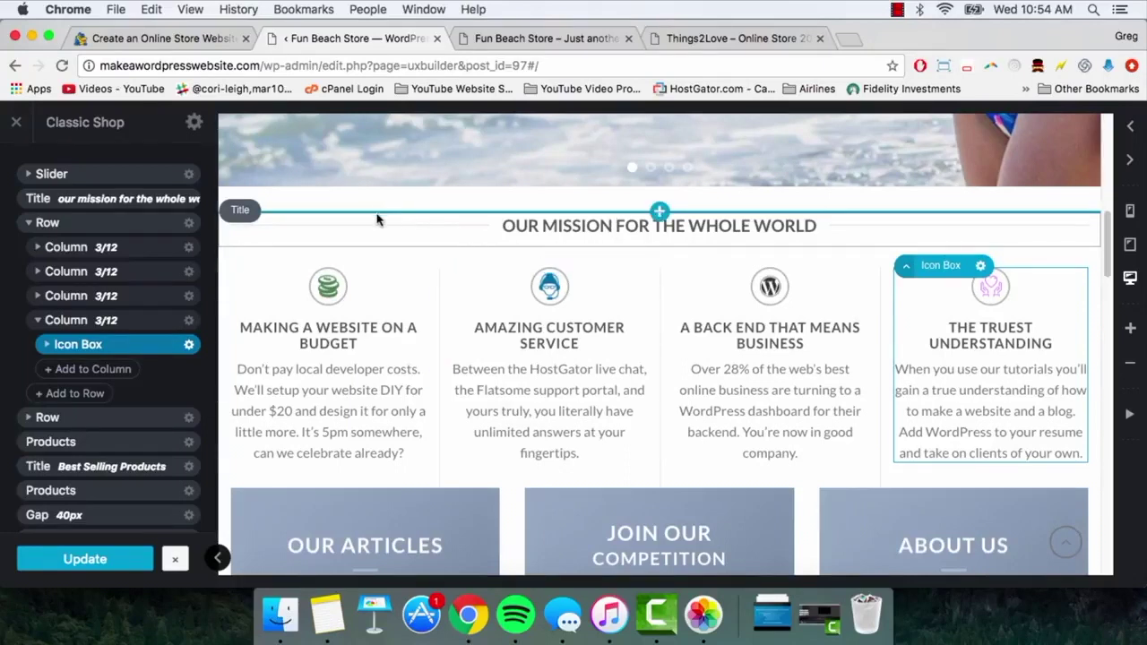
scroll(378, 218, down, 3)
scroll(378, 219, down, 1)
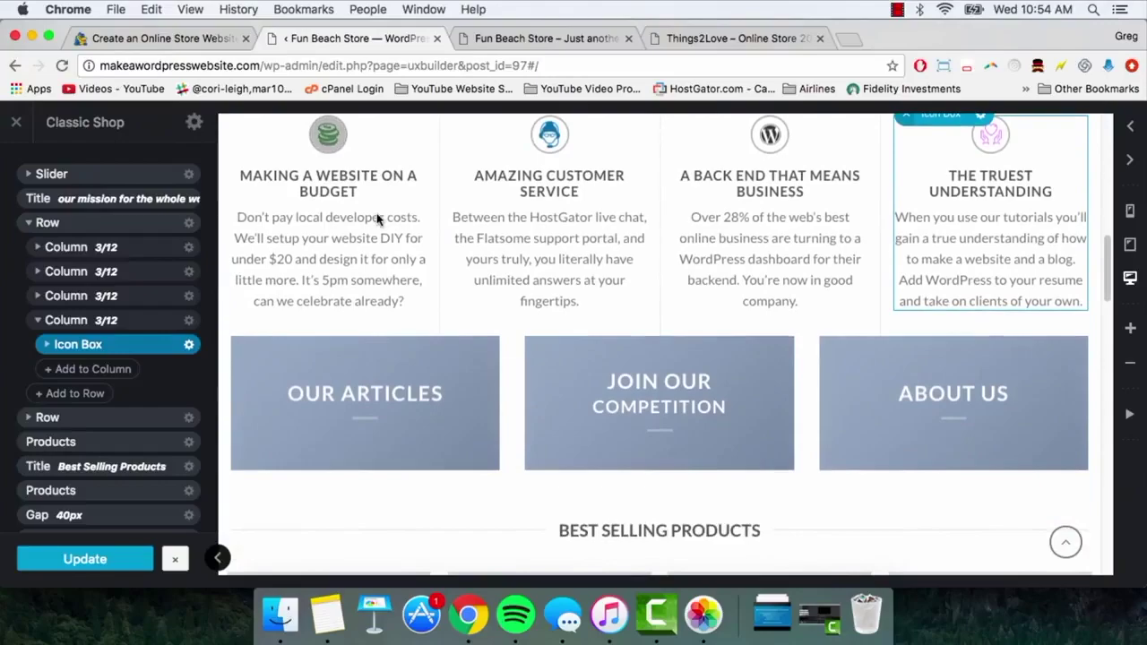
click(204, 38)
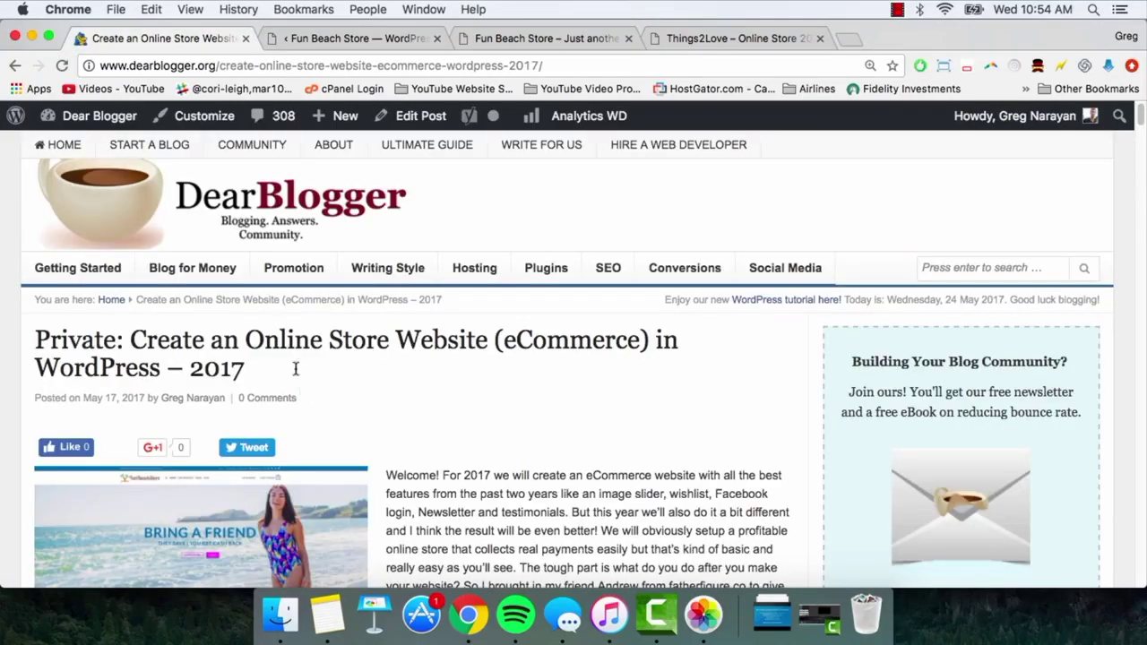
Step: Read the tutorial's Mission Boxes through Featured Boxes sections, then go back to the Fun Beach Store builder
scroll(423, 379, down, 20)
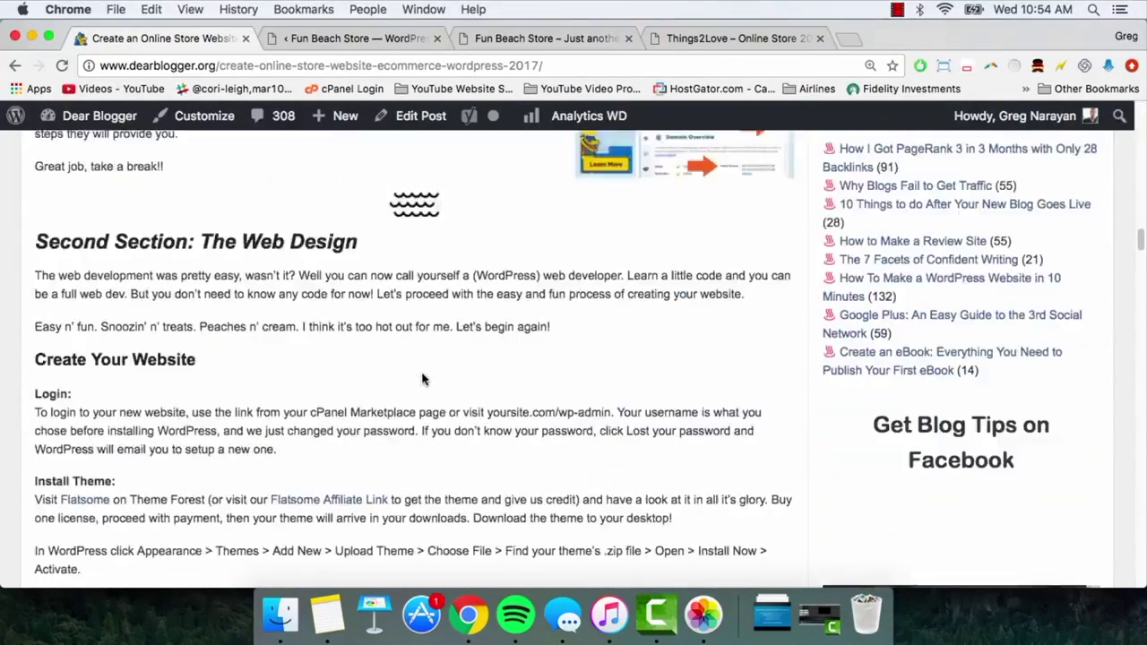
scroll(423, 379, down, 20)
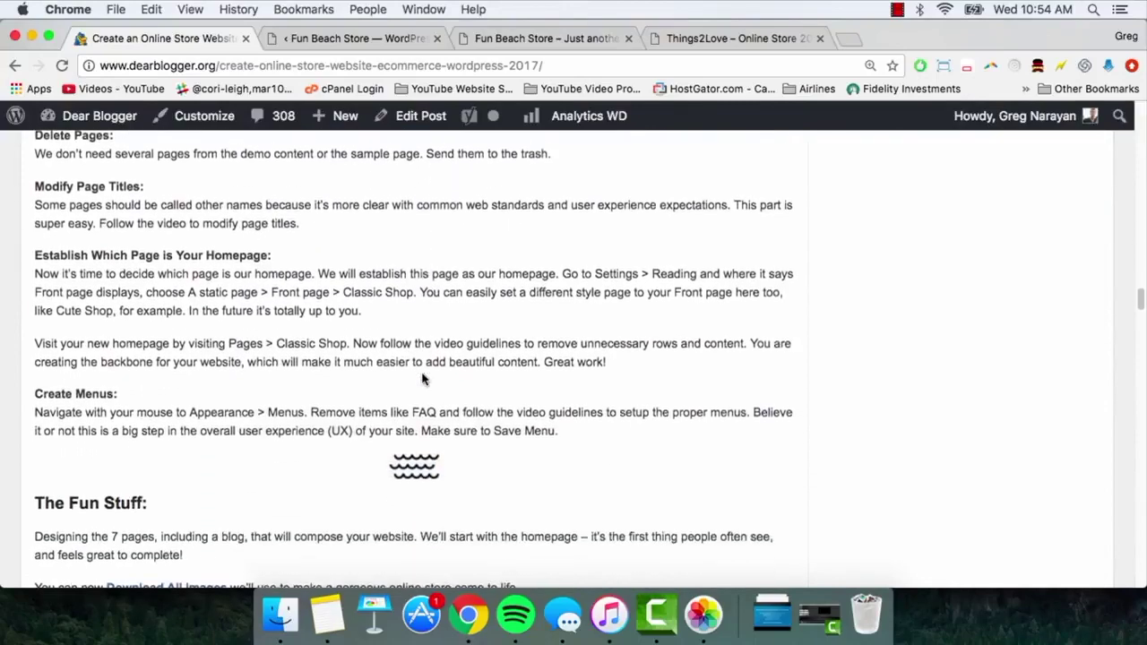
scroll(423, 379, down, 10)
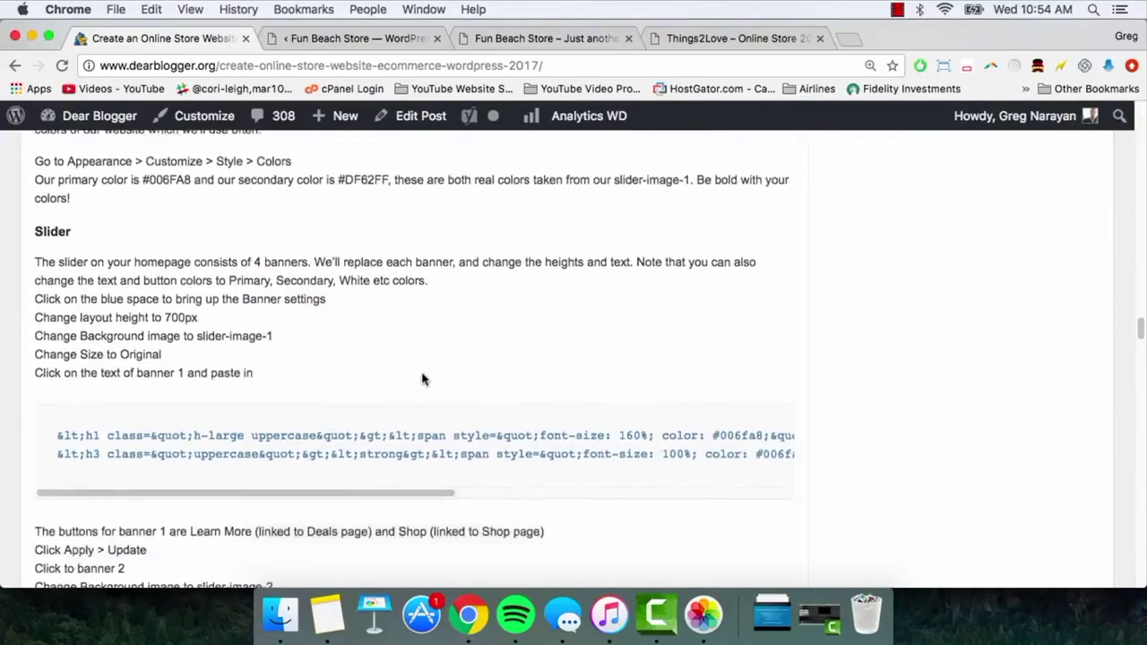
scroll(423, 379, down, 15)
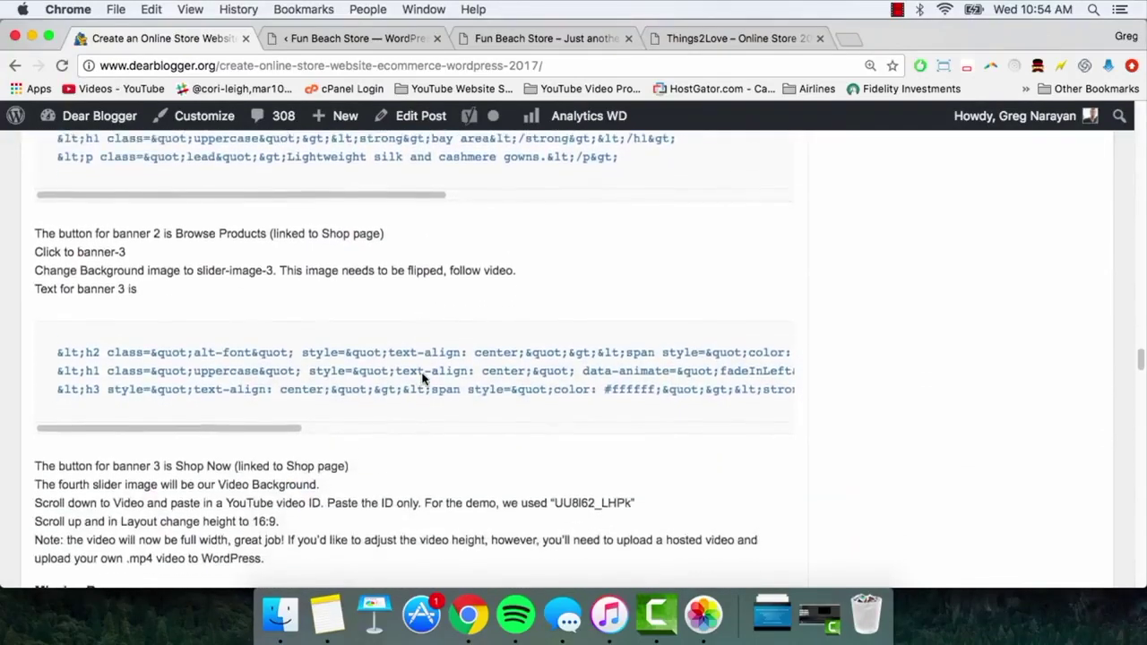
scroll(423, 379, down, 2)
scroll(423, 379, up, 4)
scroll(423, 378, down, 3)
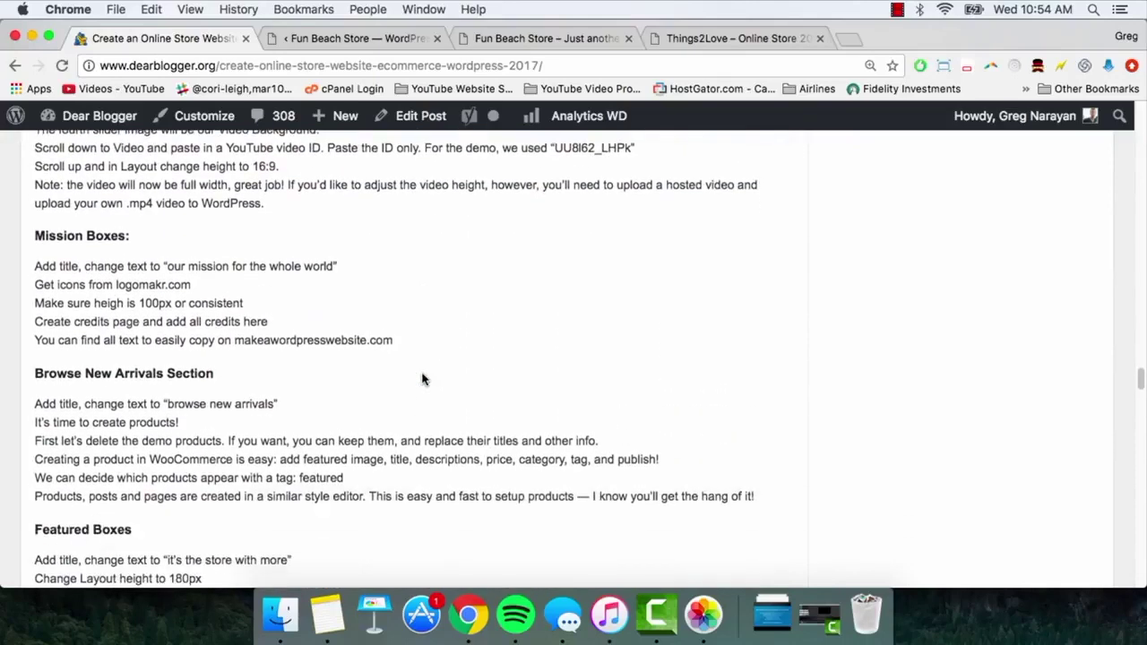
scroll(423, 379, down, 1)
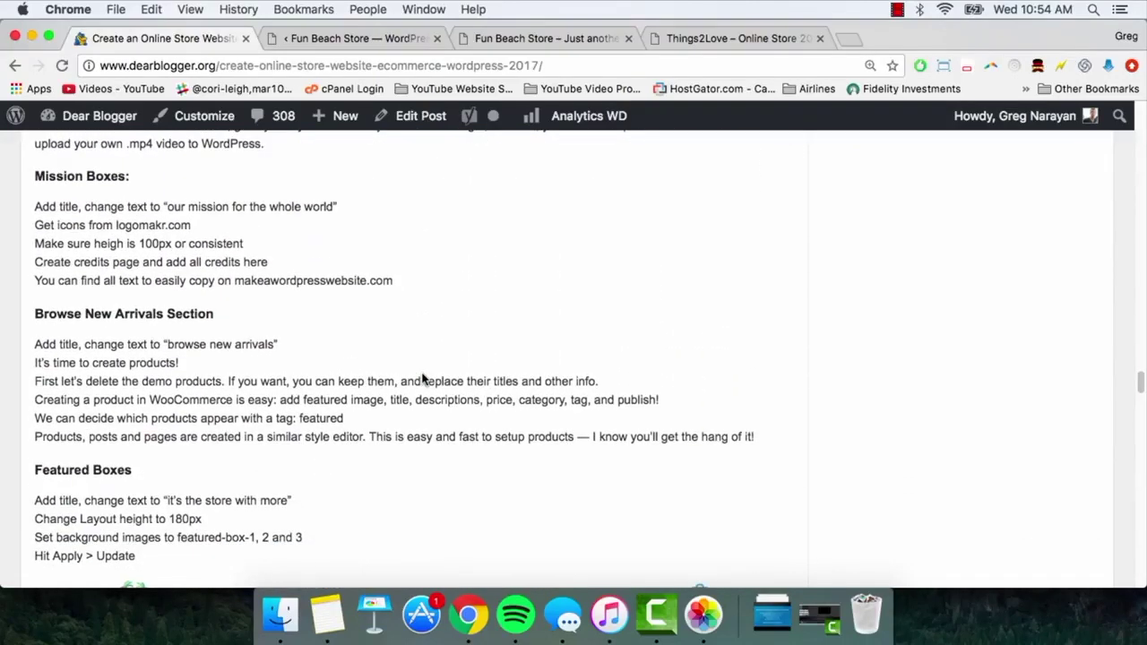
scroll(278, 316, down, 5)
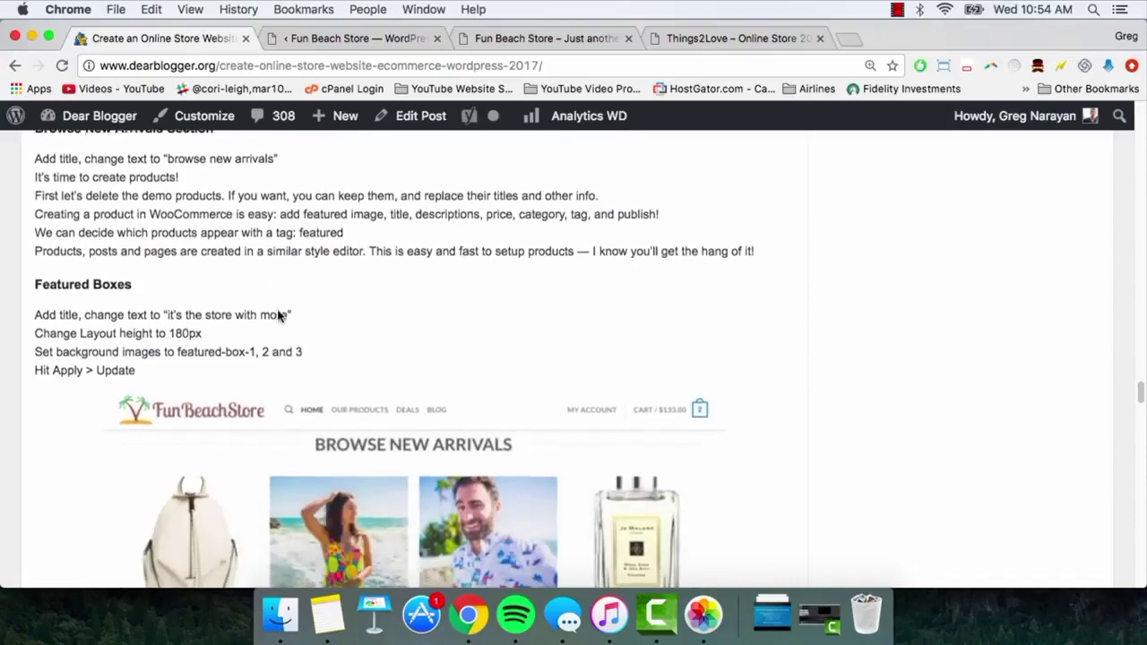
scroll(278, 315, up, 4)
scroll(278, 315, up, 4)
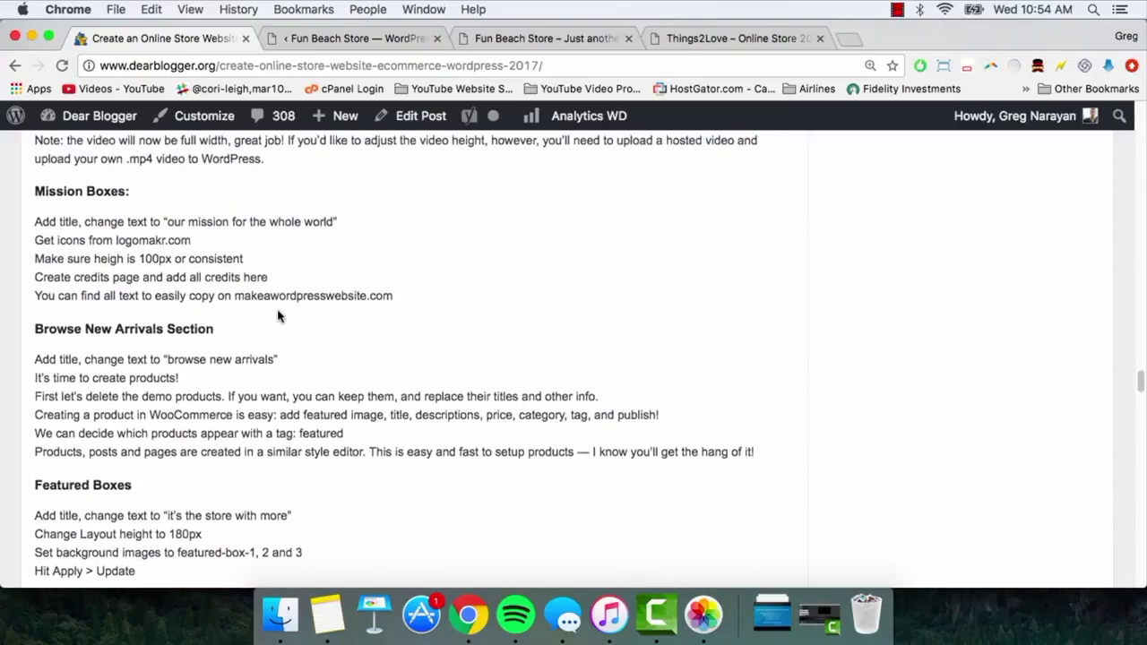
scroll(278, 315, down, 1)
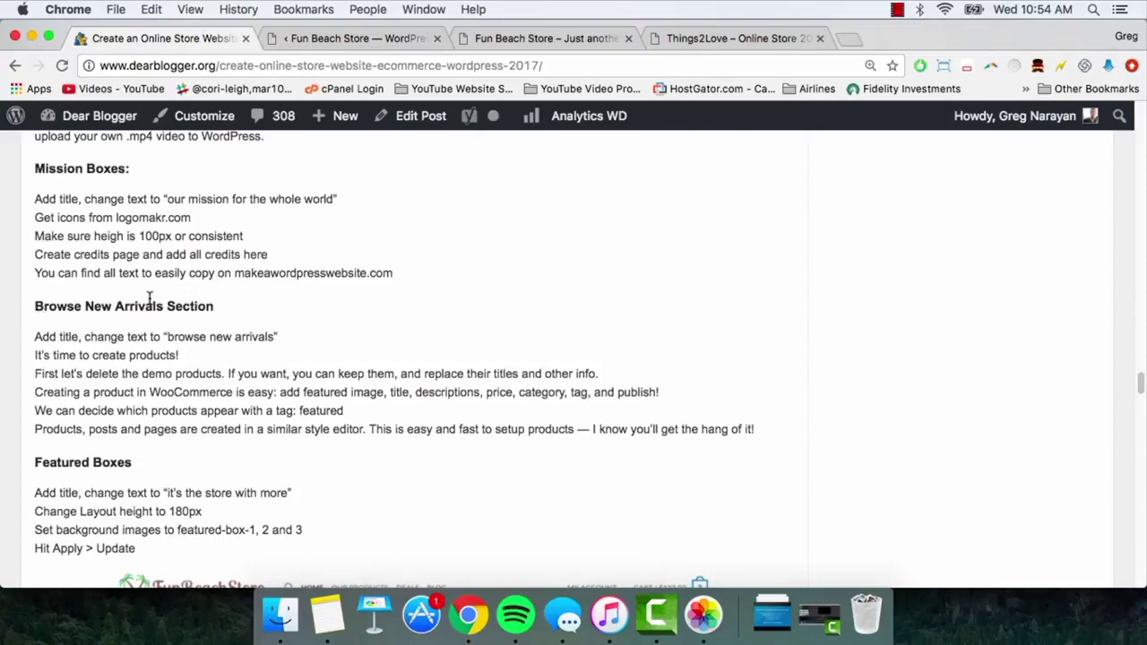
scroll(149, 299, down, 6)
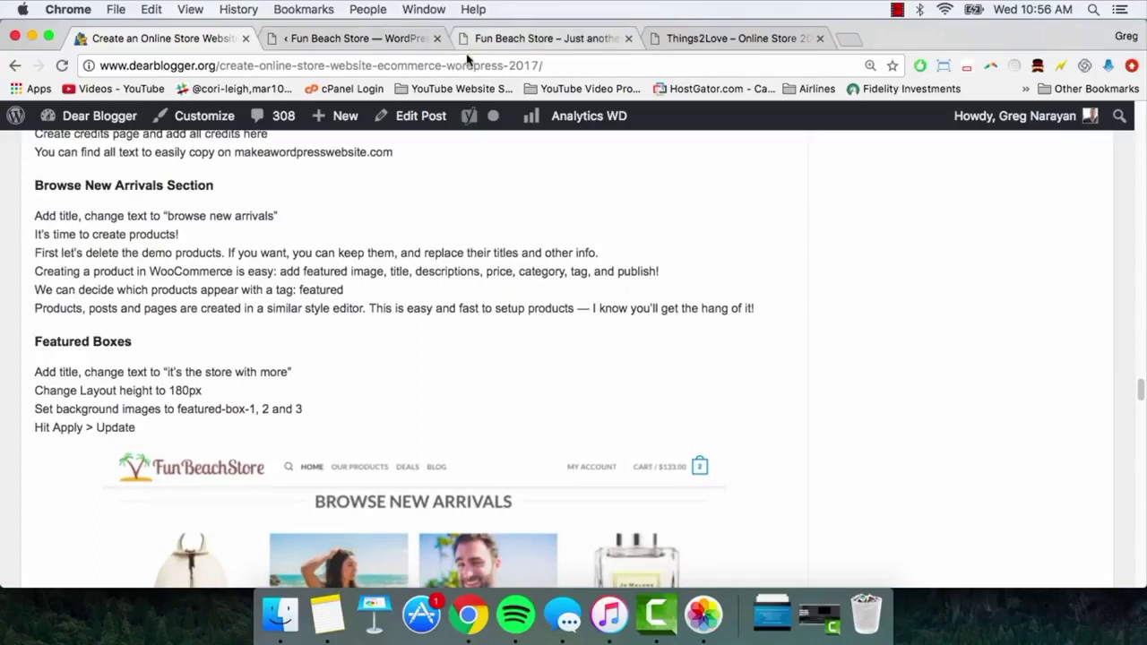
click(401, 40)
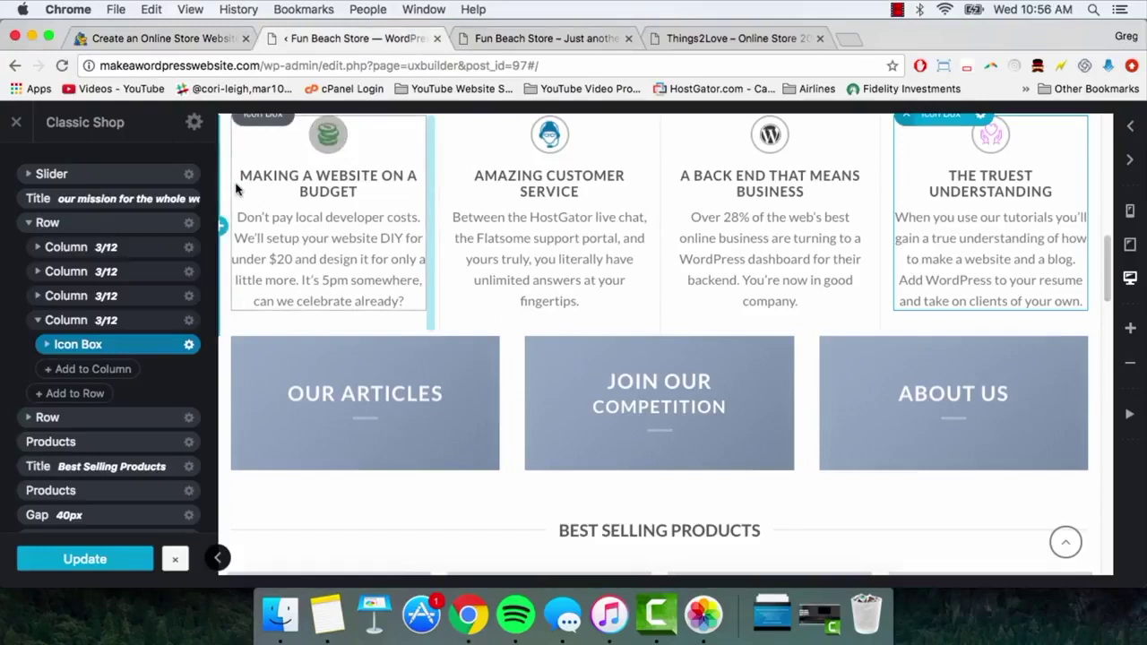
Step: Collapse the mission icon-box row and move it beneath the category boxes in the layer tree
scroll(302, 249, up, 2)
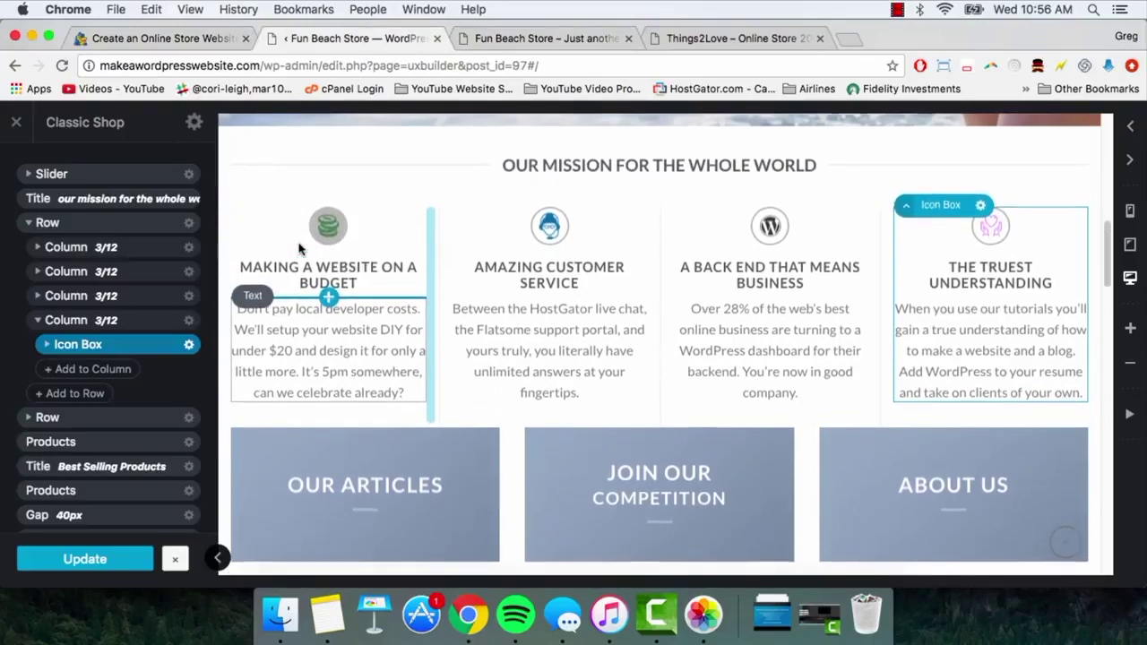
scroll(436, 225, down, 5)
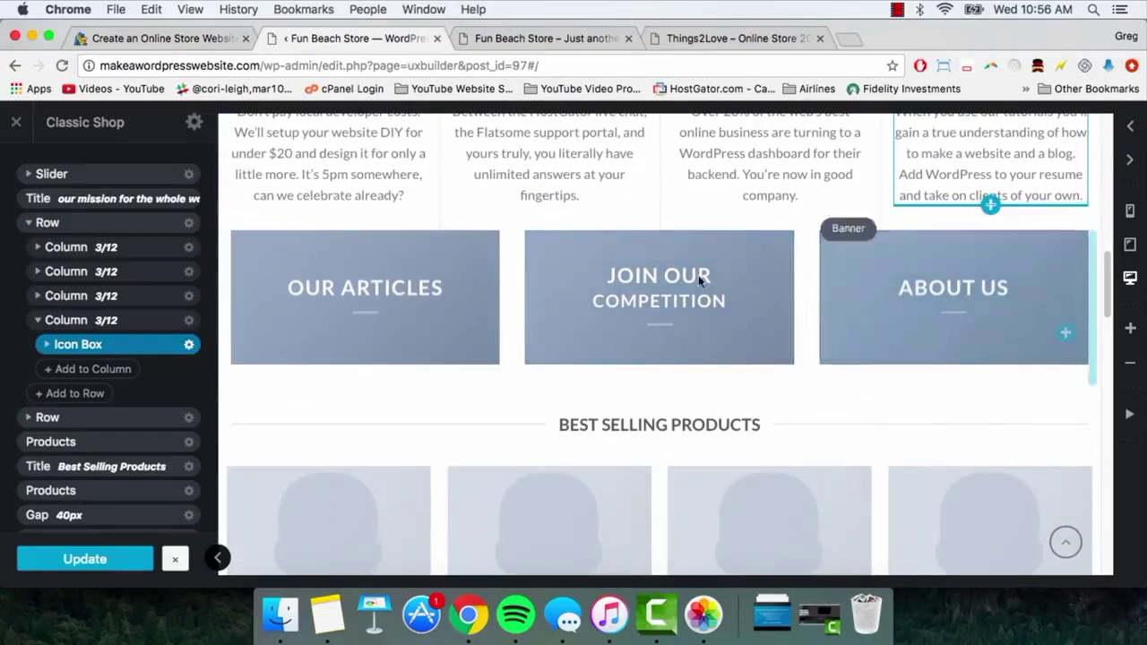
click(30, 223)
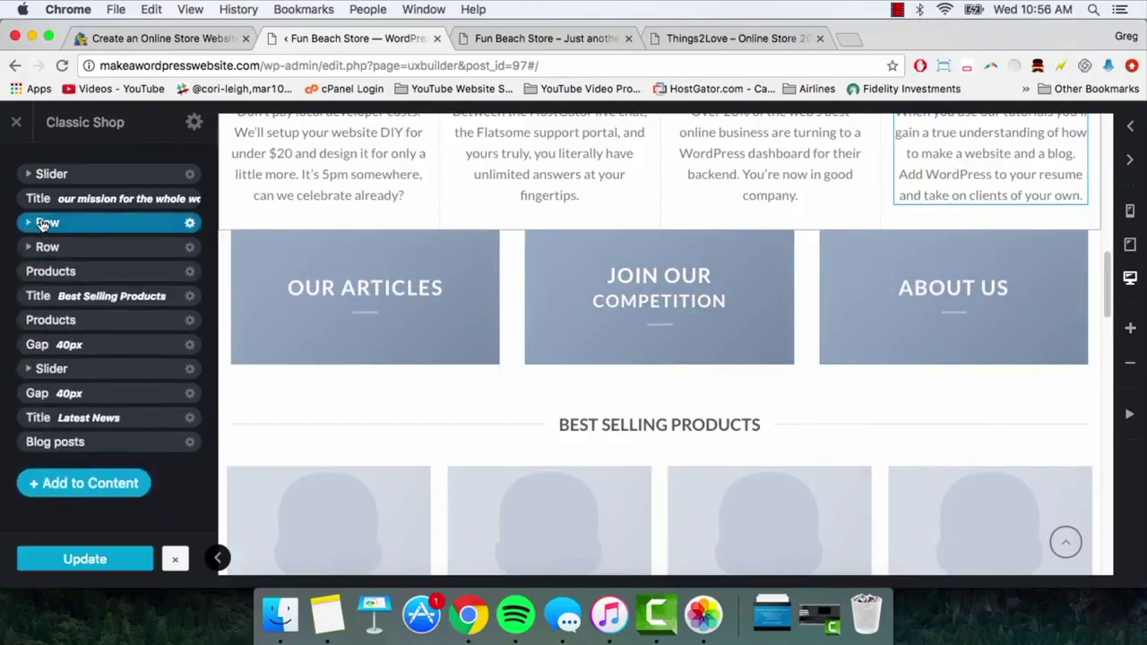
drag(42, 223, 42, 277)
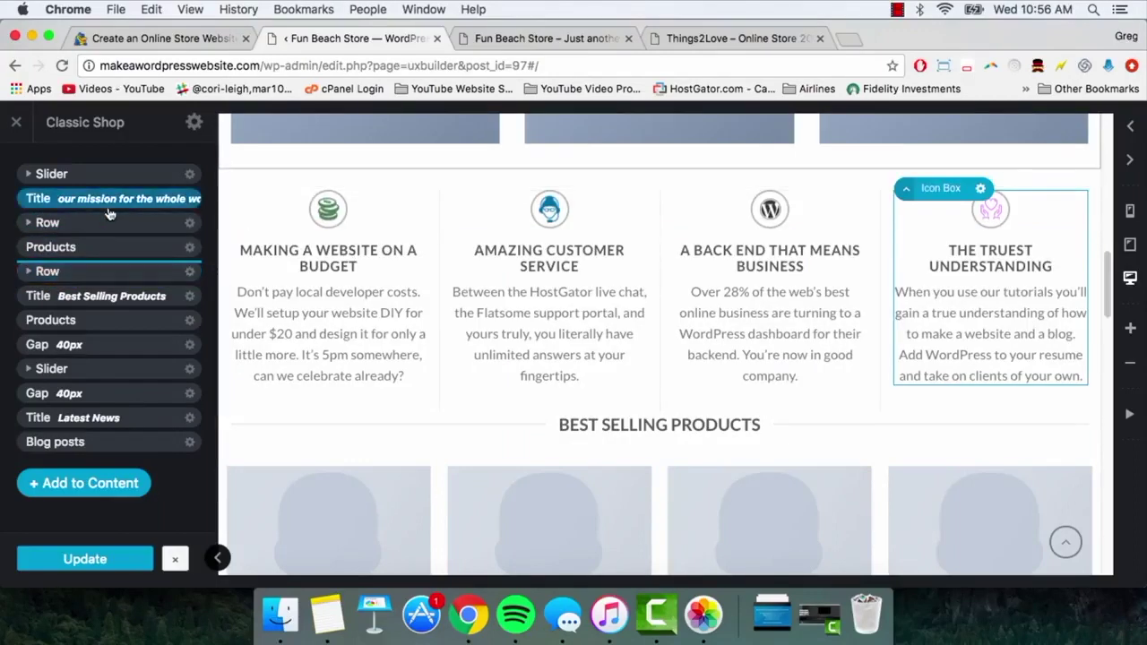
scroll(533, 314, down, 5)
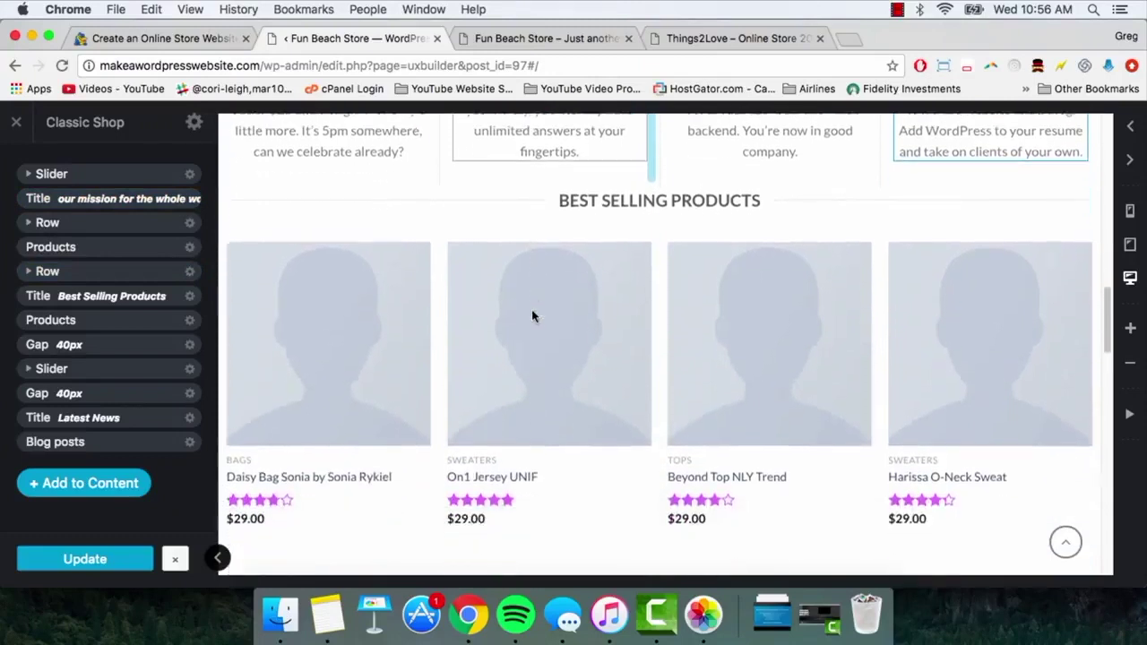
scroll(624, 247, up, 2)
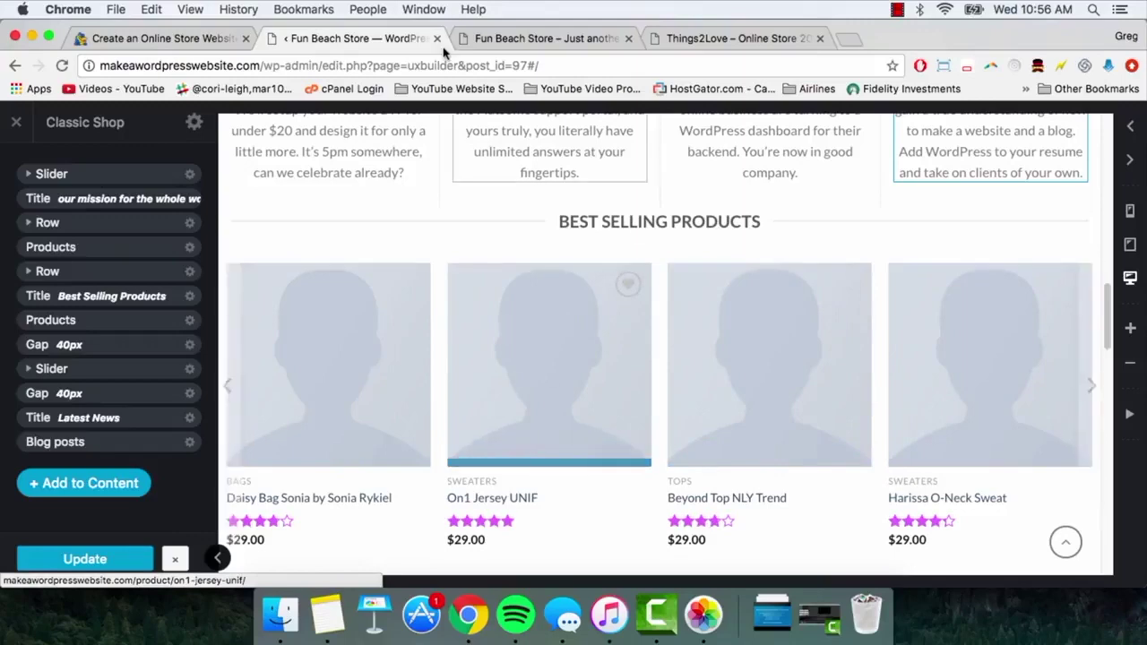
Step: Change the Best Selling Products heading title to 'browse new arrivals' and apply it
click(193, 39)
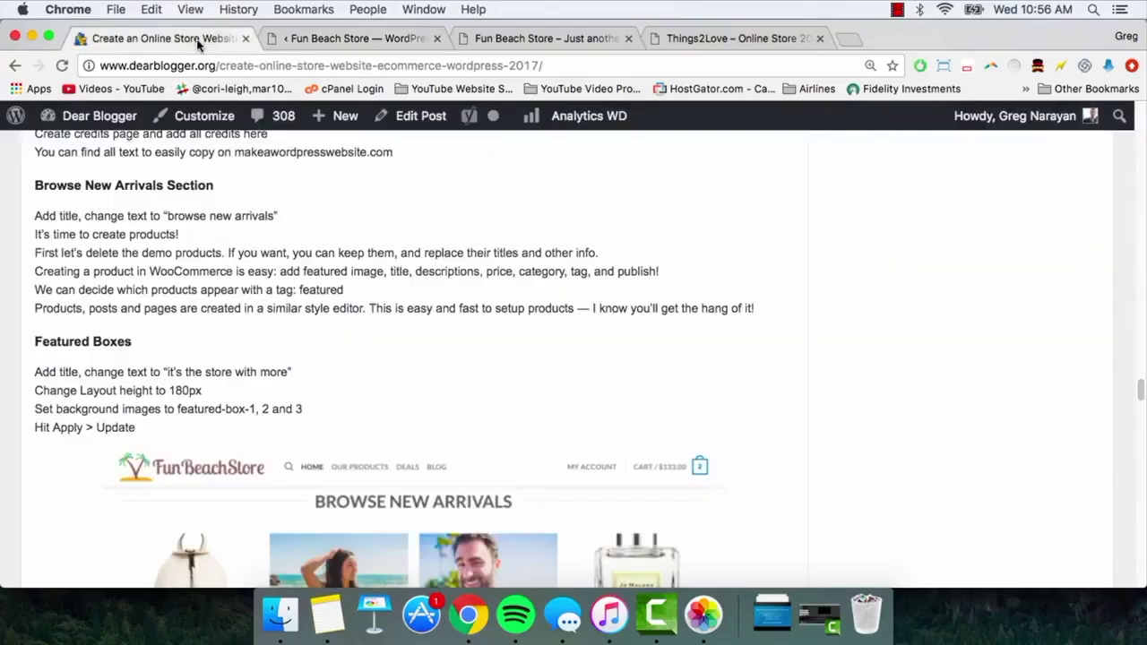
click(309, 36)
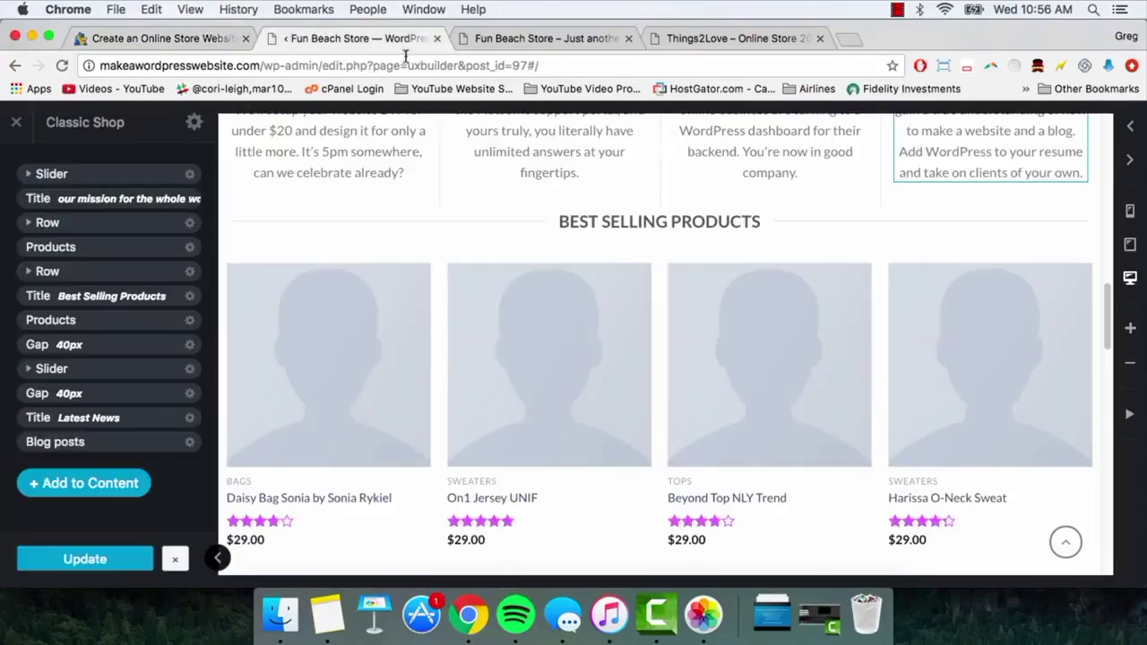
click(649, 227)
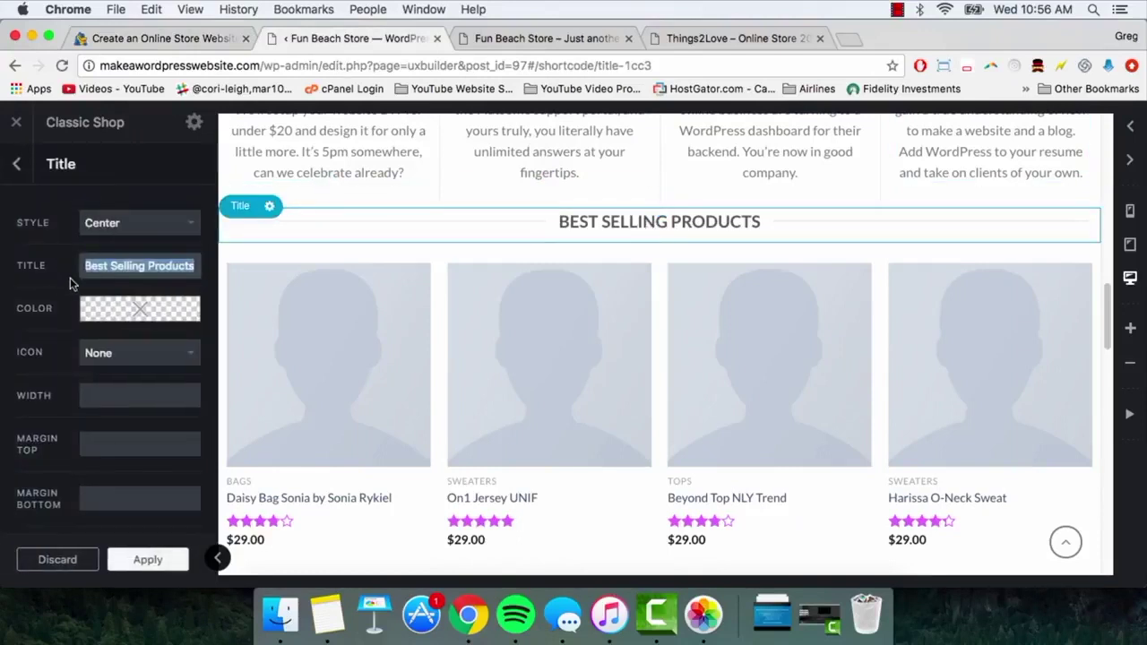
text(browse new arrivsl)
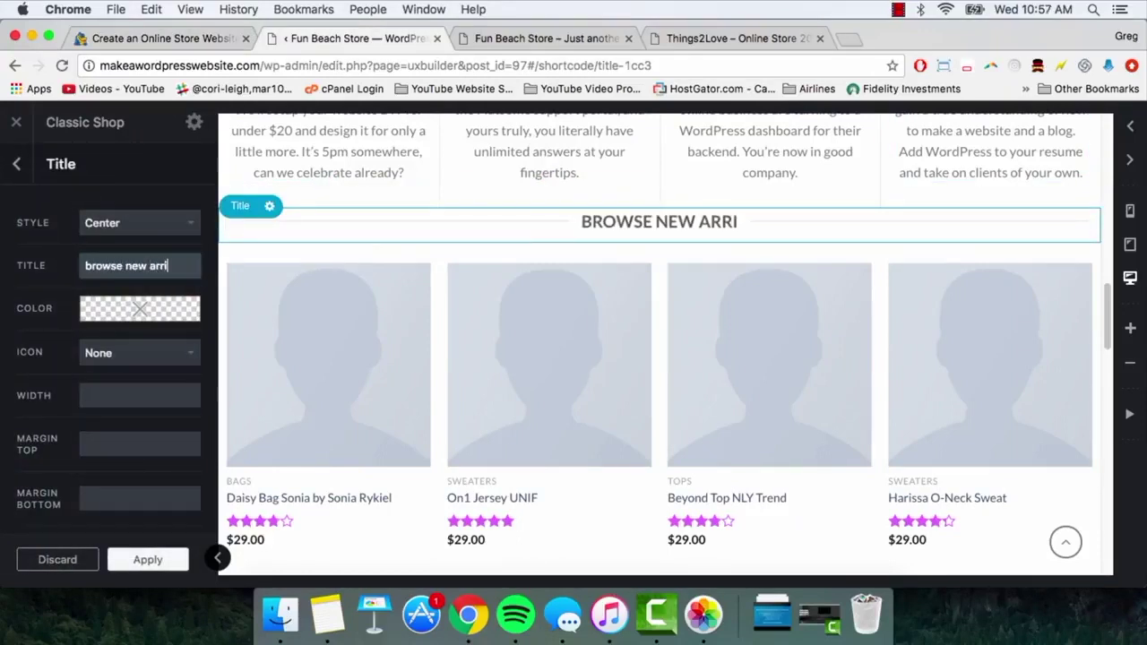
key(BackSpace)
key(BackSpace)
text(als)
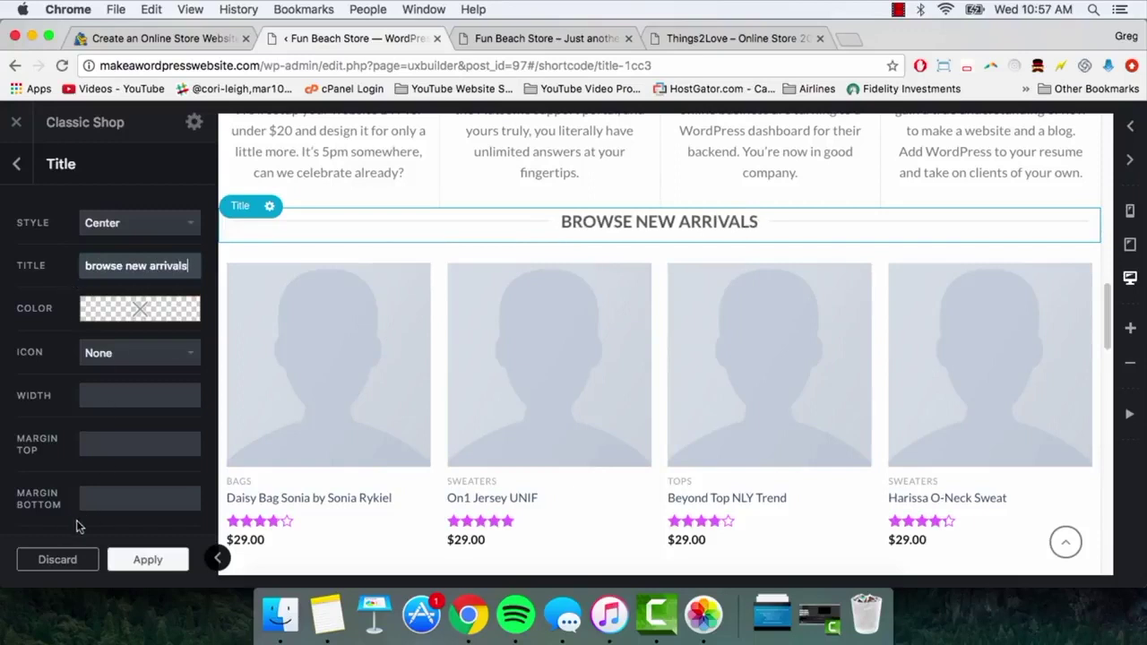
click(126, 558)
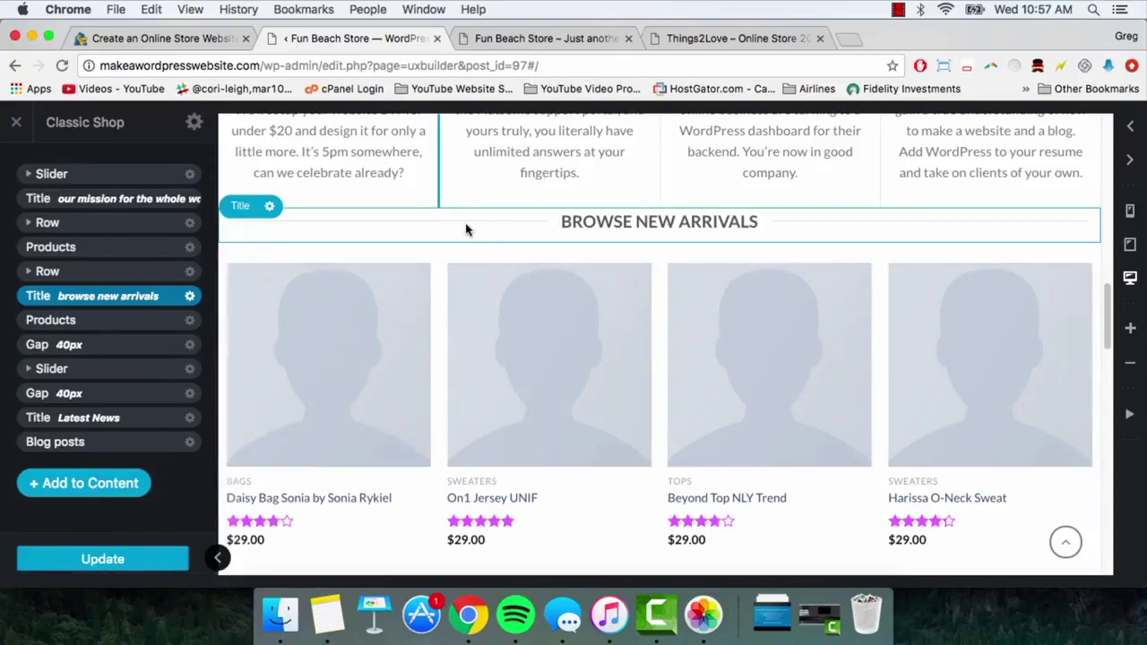
scroll(464, 230, down, 2)
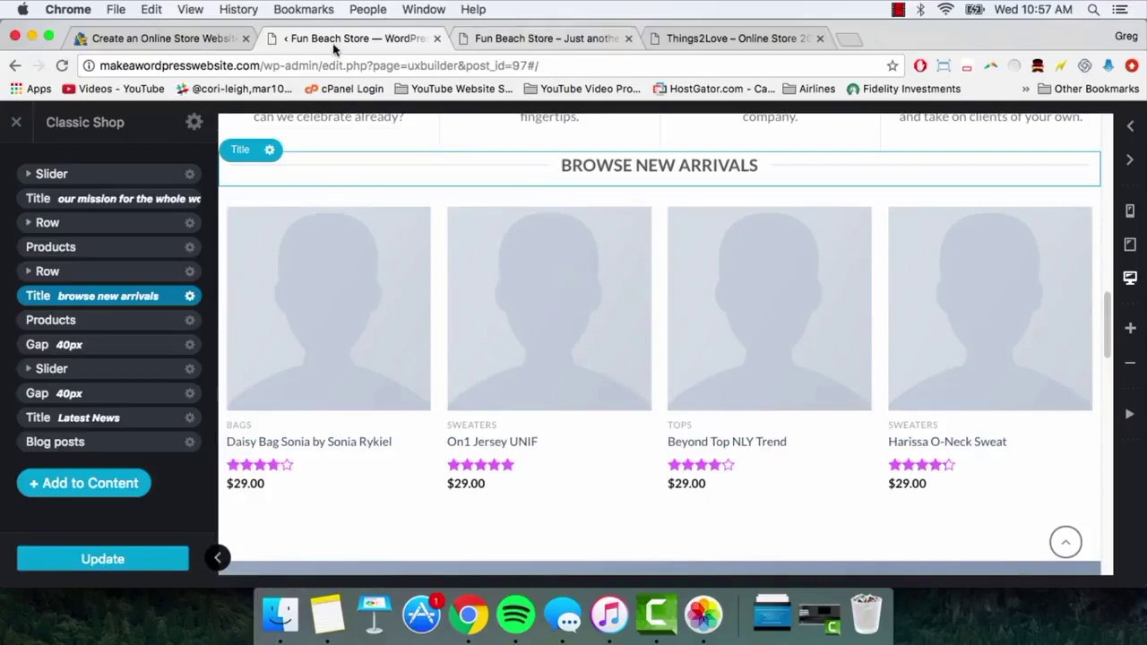
Step: Go from the storefront through the admin Dashboard to the 57-item Products list
click(516, 39)
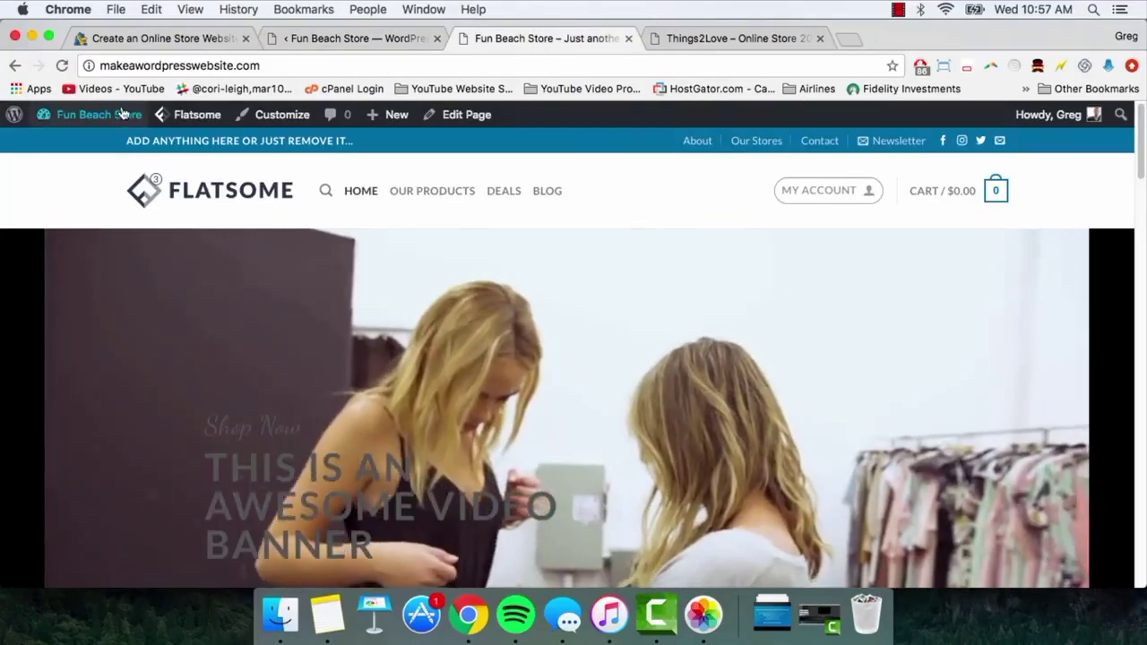
click(116, 115)
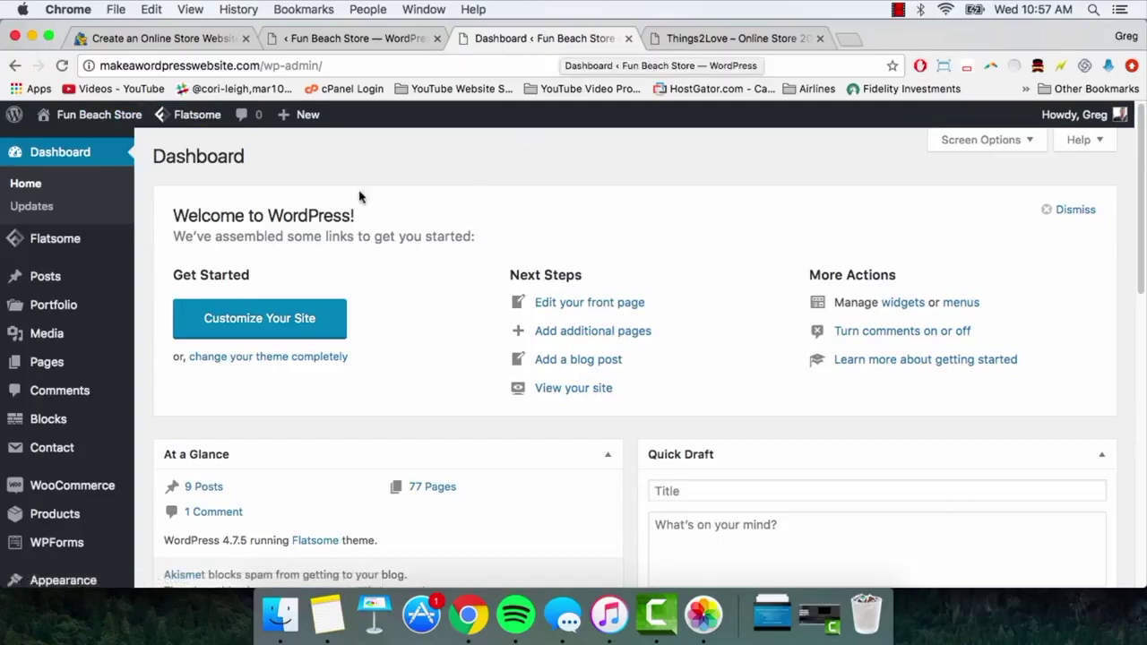
scroll(61, 211, down, 1)
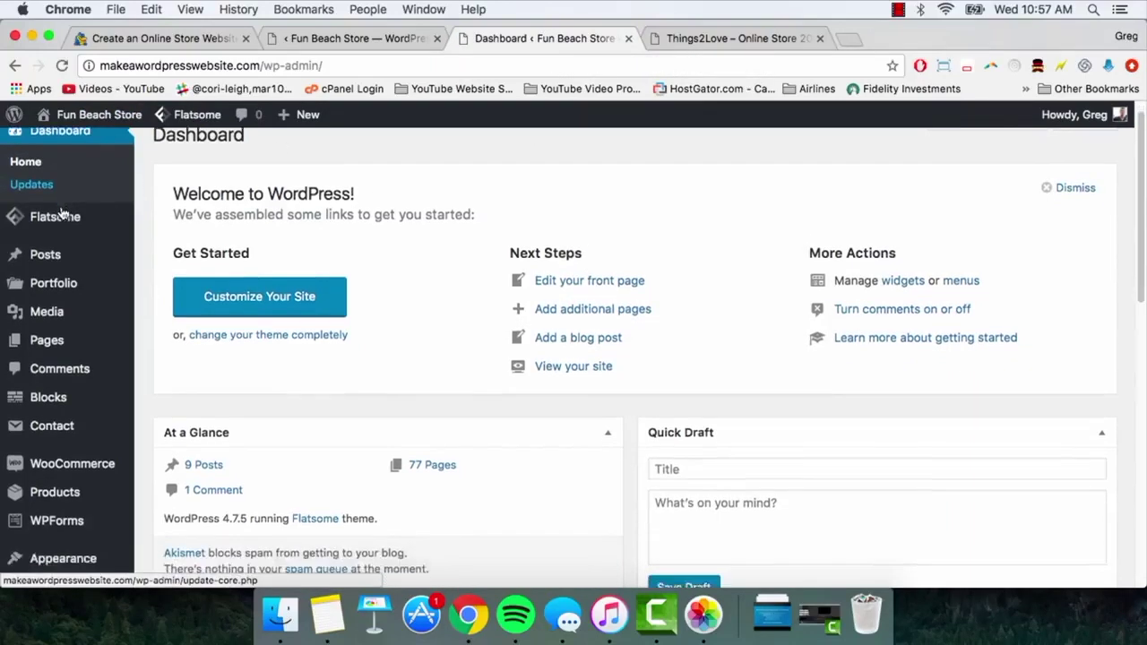
scroll(27, 217, down, 5)
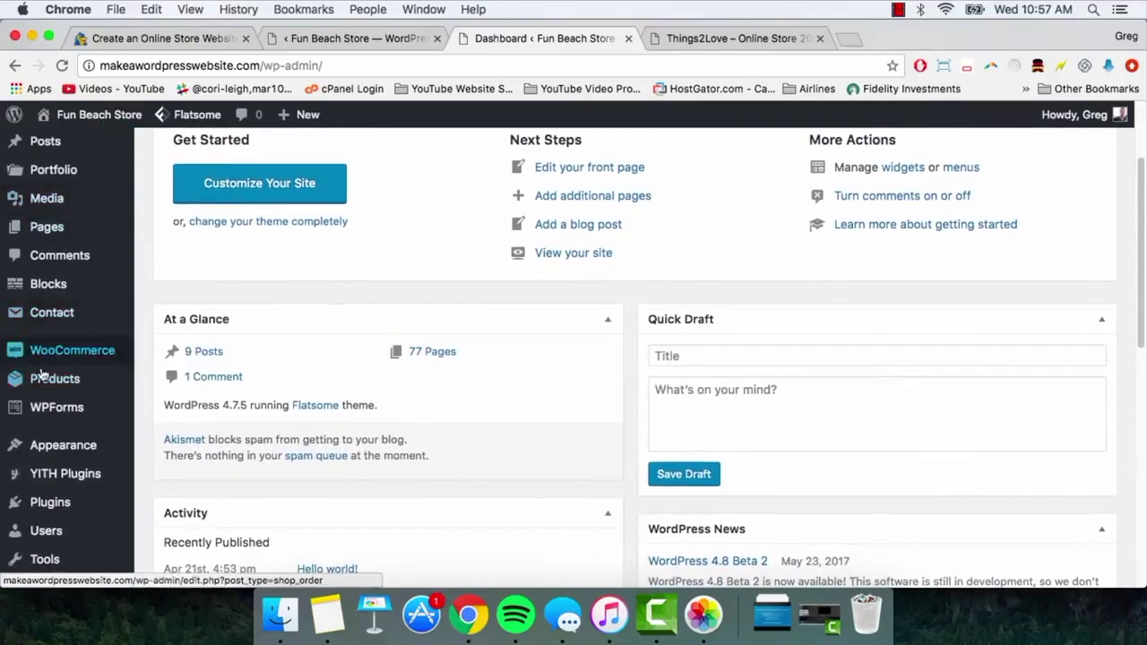
click(56, 384)
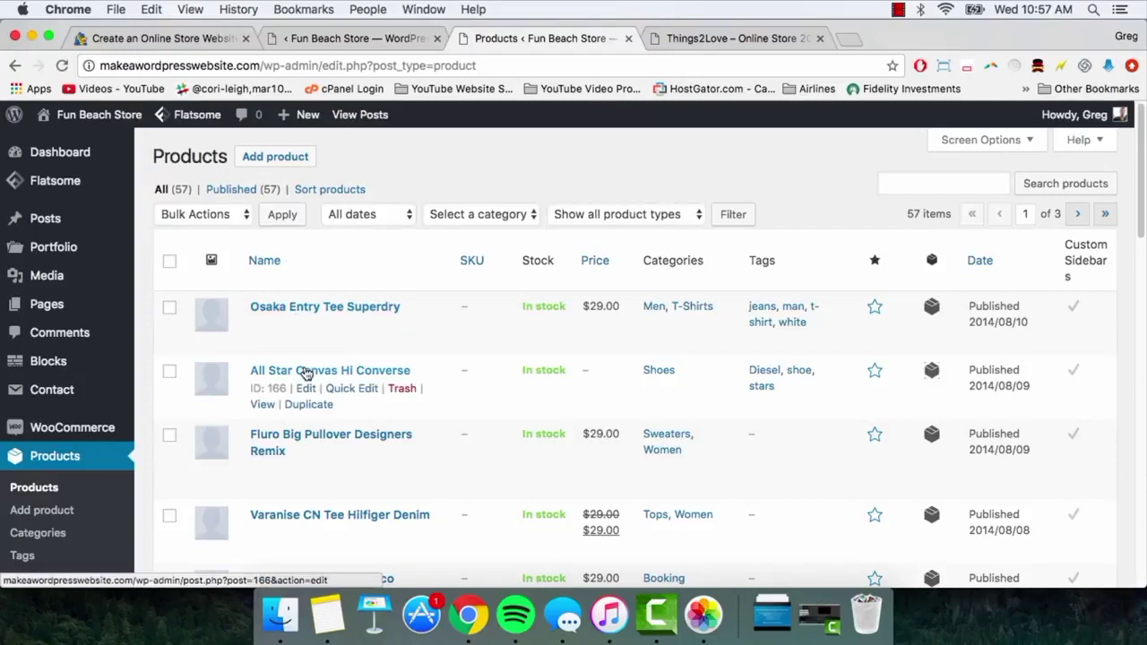
click(306, 310)
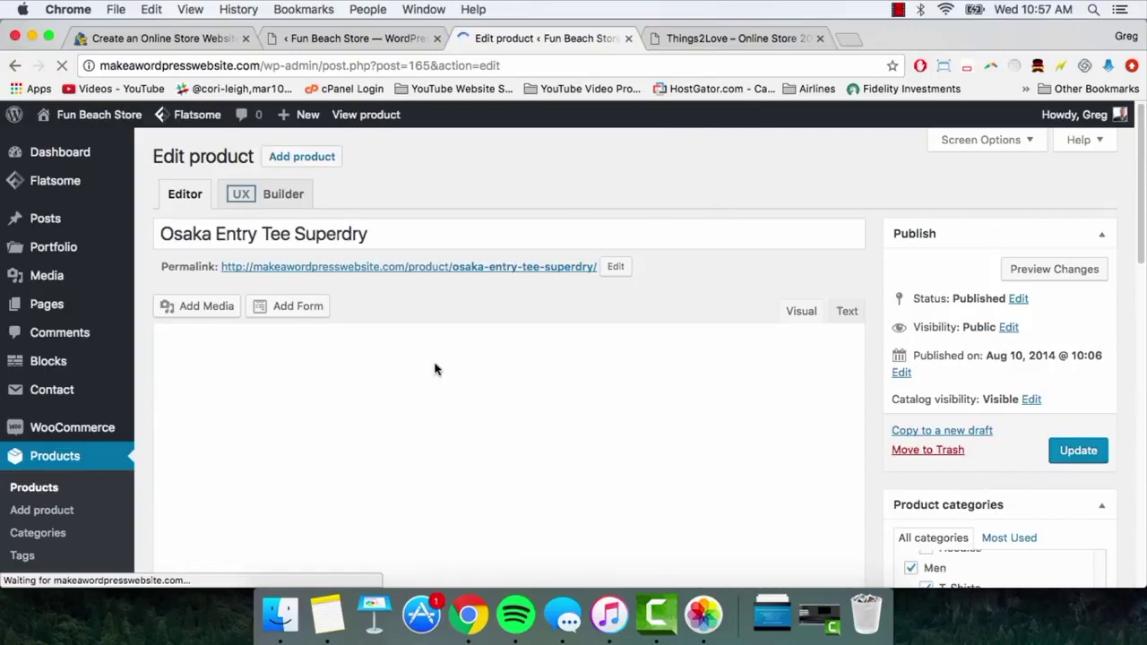
scroll(430, 372, down, 2)
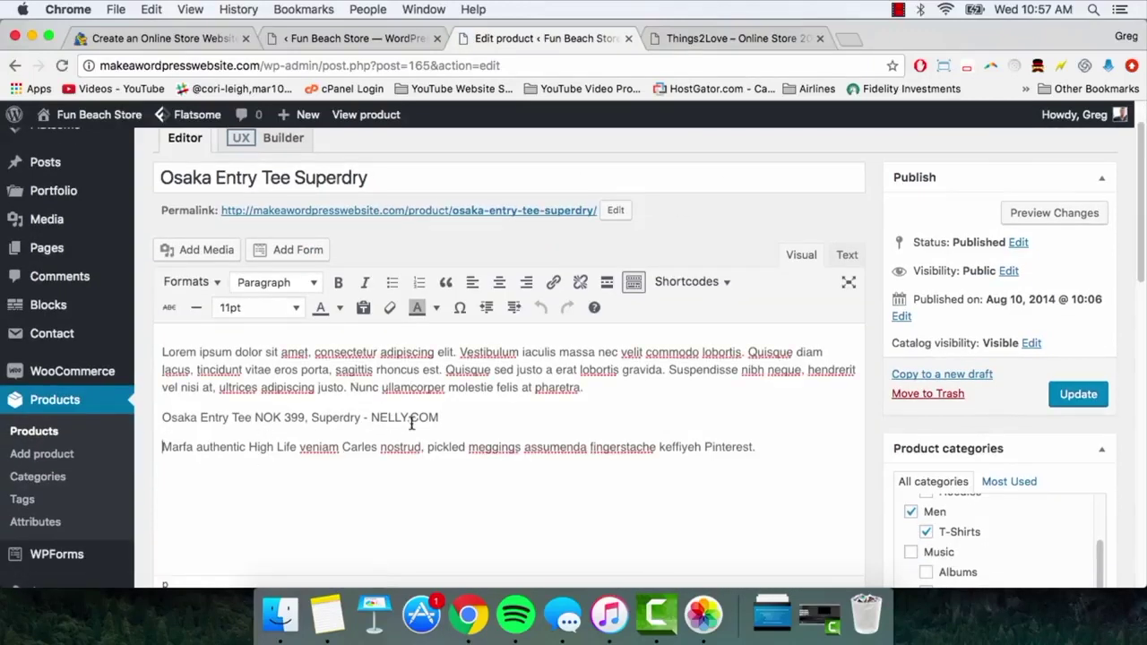
drag(765, 451, 484, 367)
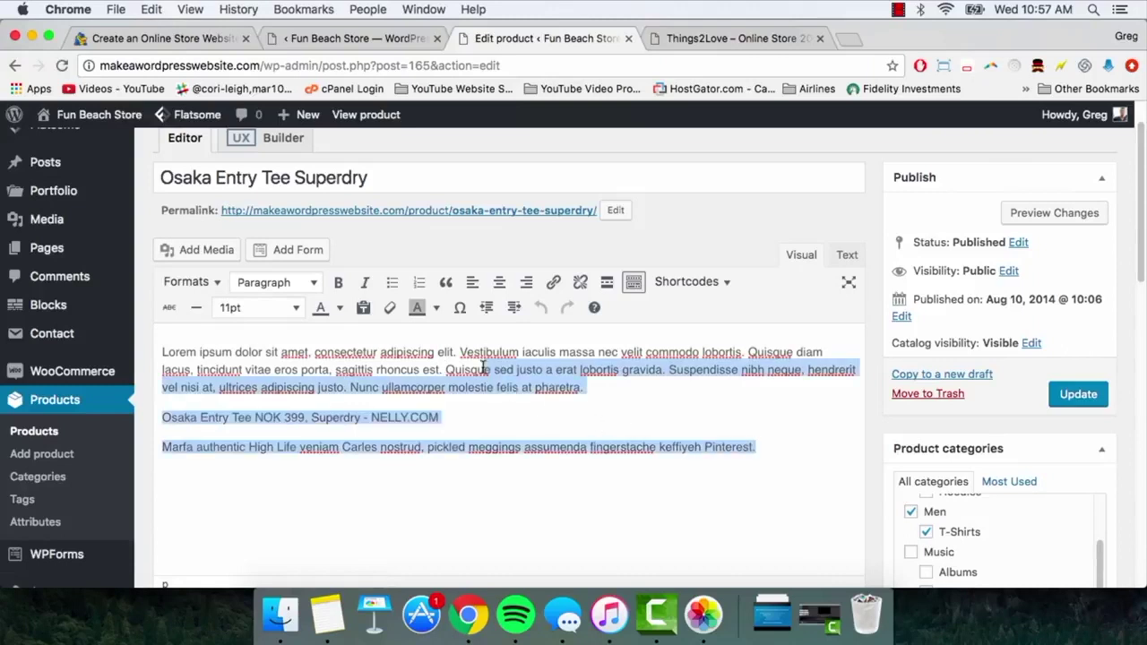
click(626, 389)
scroll(626, 388, down, 2)
scroll(626, 389, down, 1)
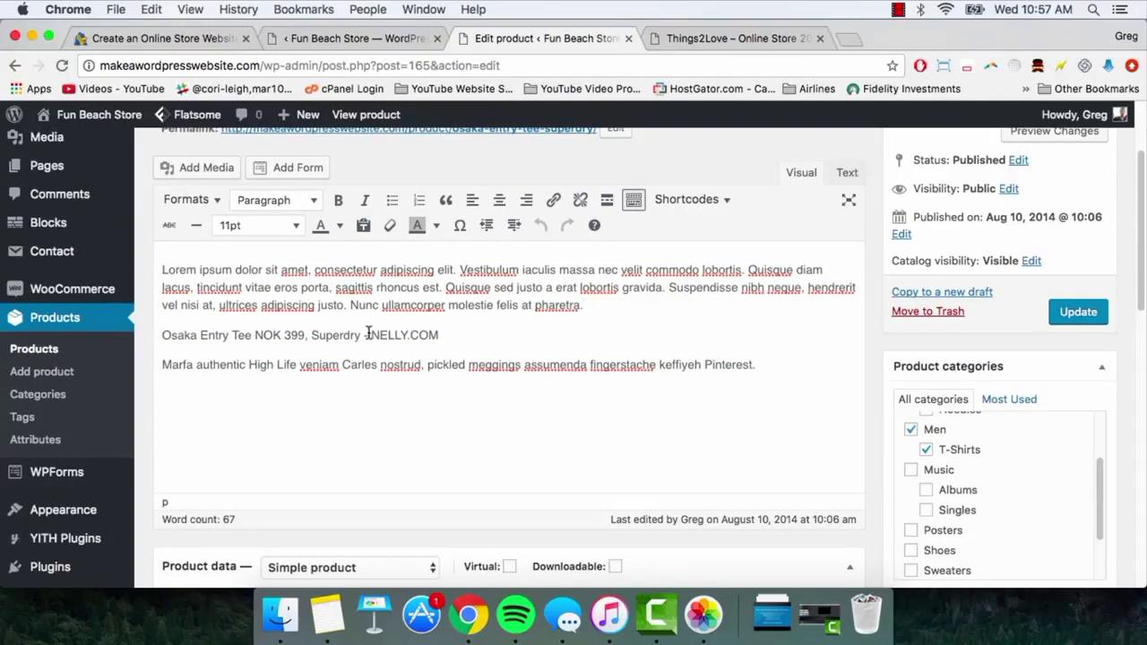
scroll(788, 352, down, 2)
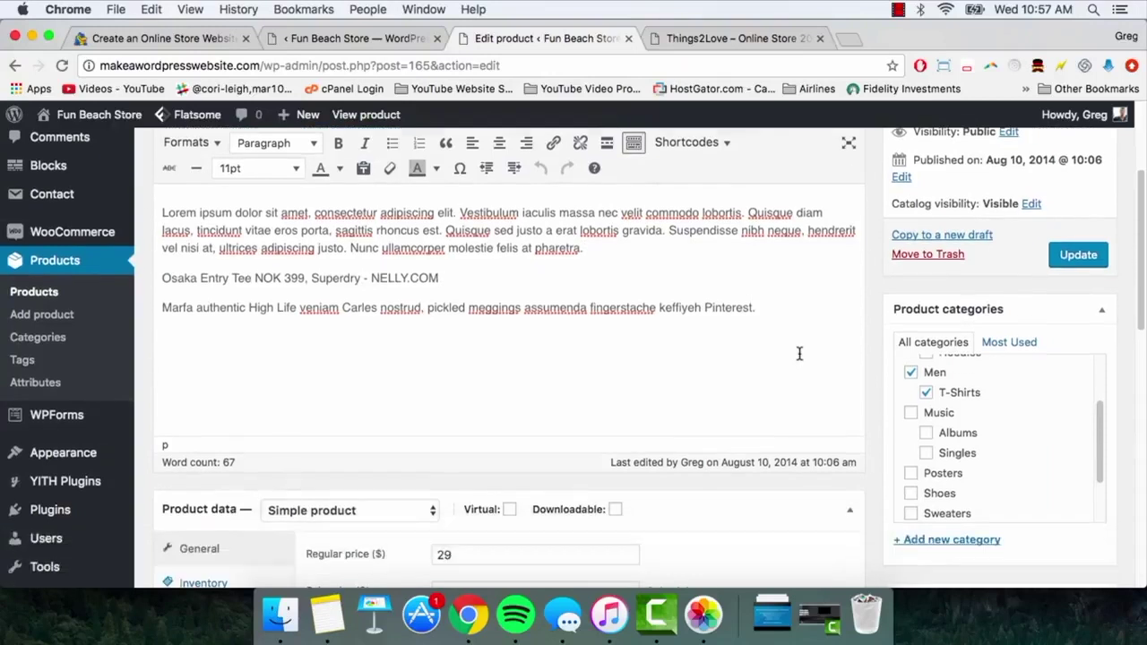
scroll(931, 332, up, 5)
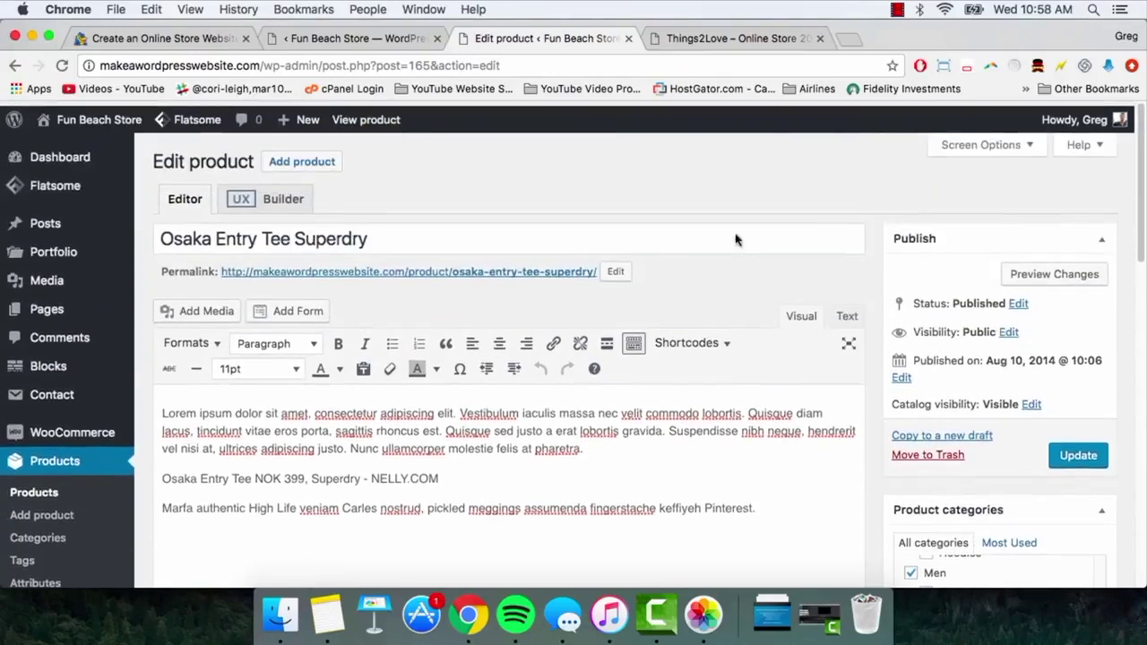
click(342, 233)
drag(377, 231, 170, 237)
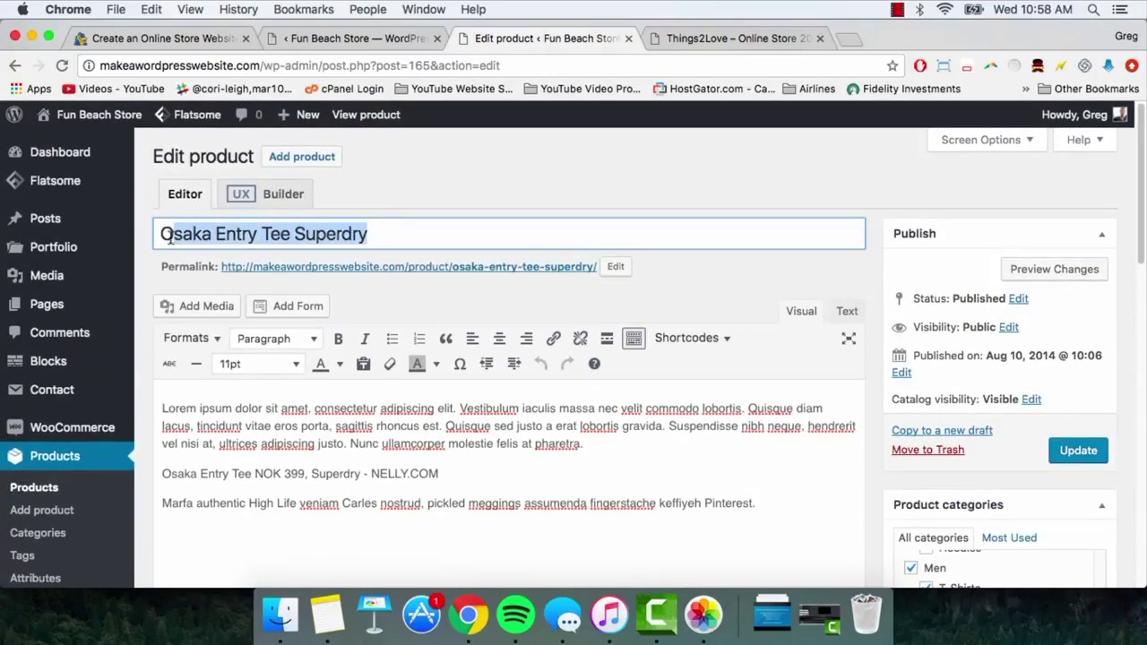
click(331, 232)
scroll(422, 235, down, 10)
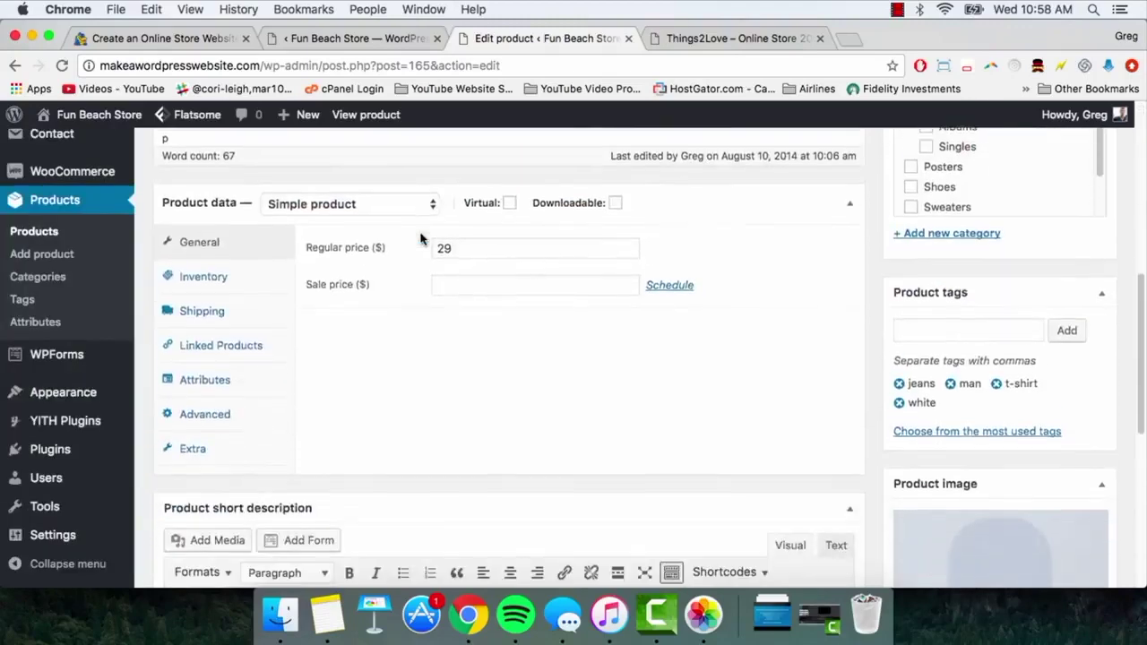
scroll(421, 237, up, 3)
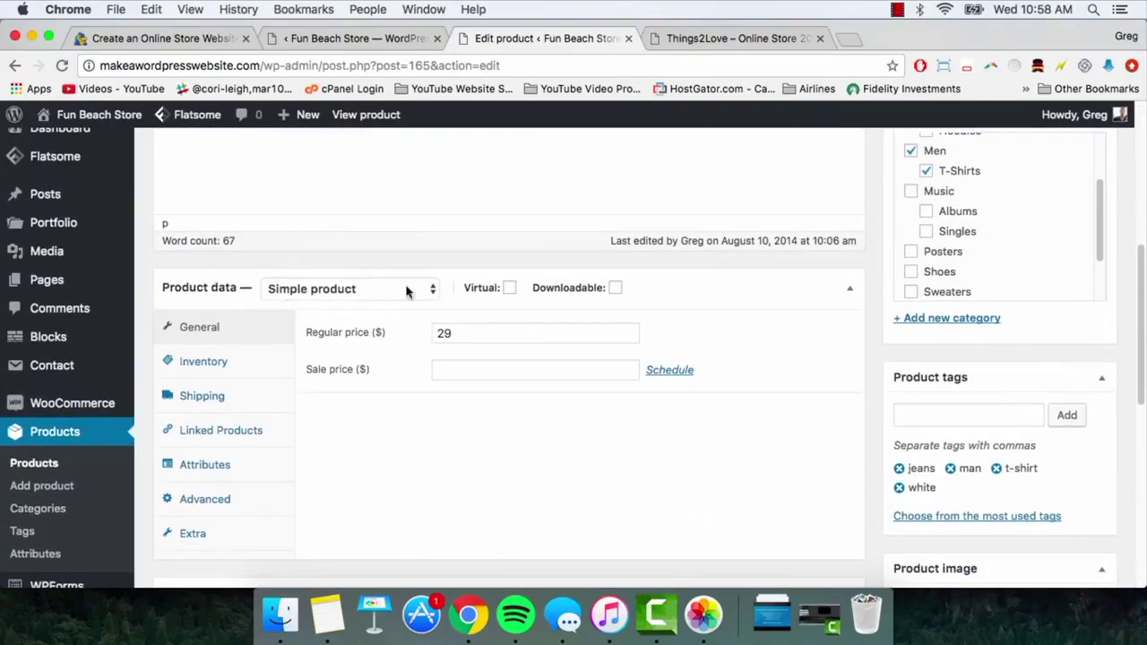
click(456, 327)
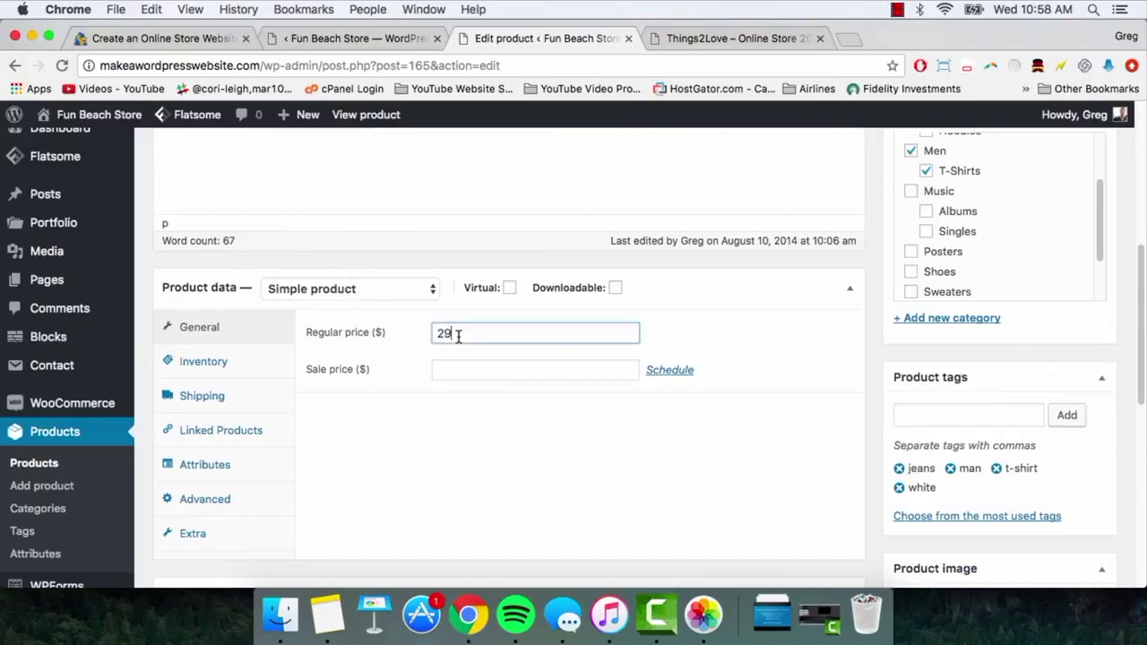
scroll(461, 468, down, 1)
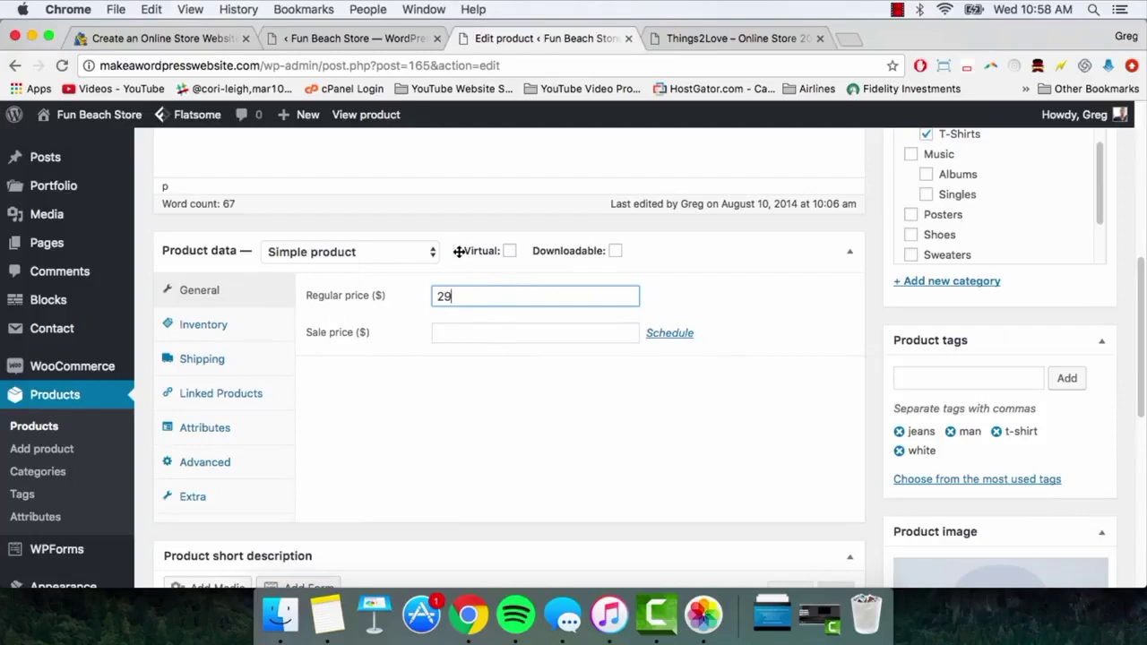
click(415, 255)
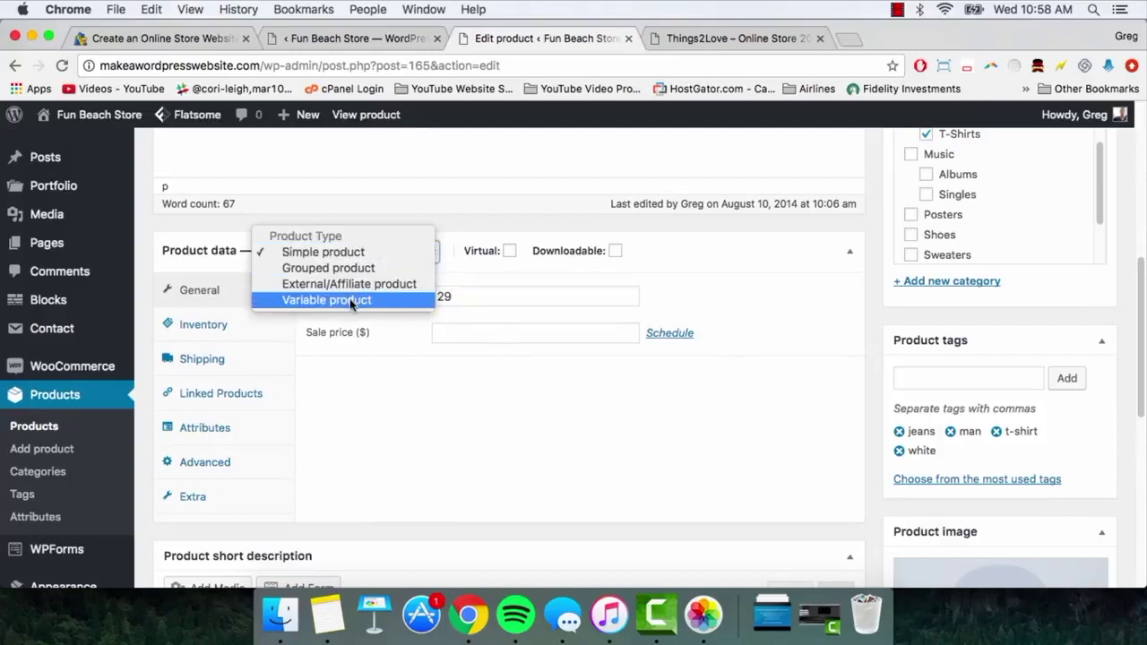
click(502, 412)
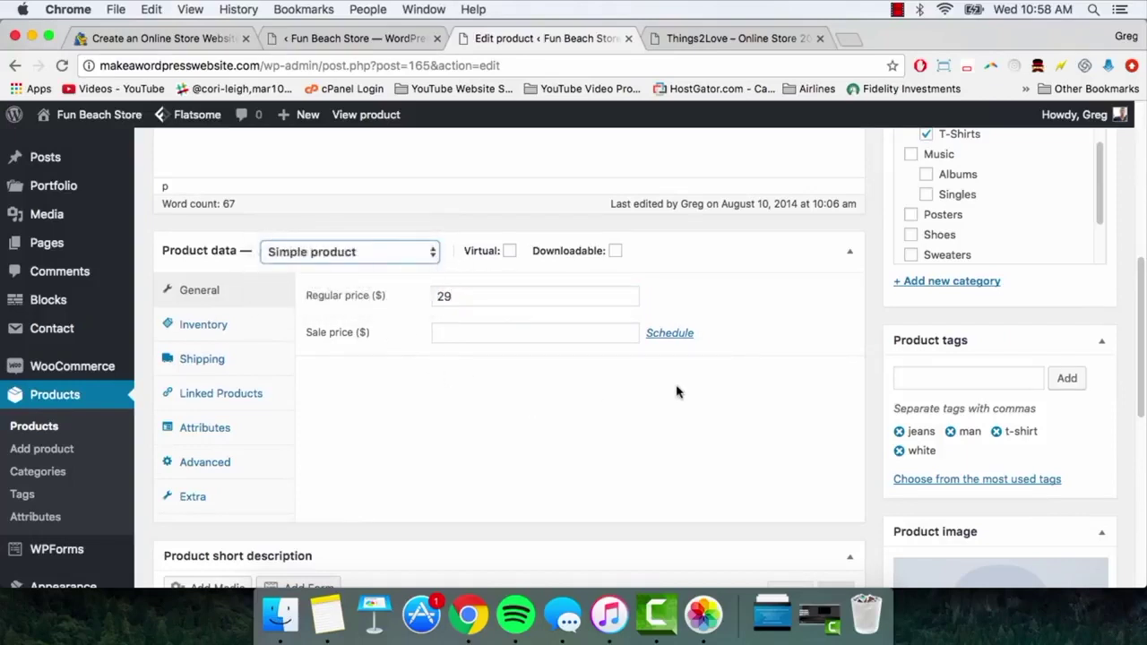
scroll(676, 391, down, 5)
scroll(473, 361, down, 3)
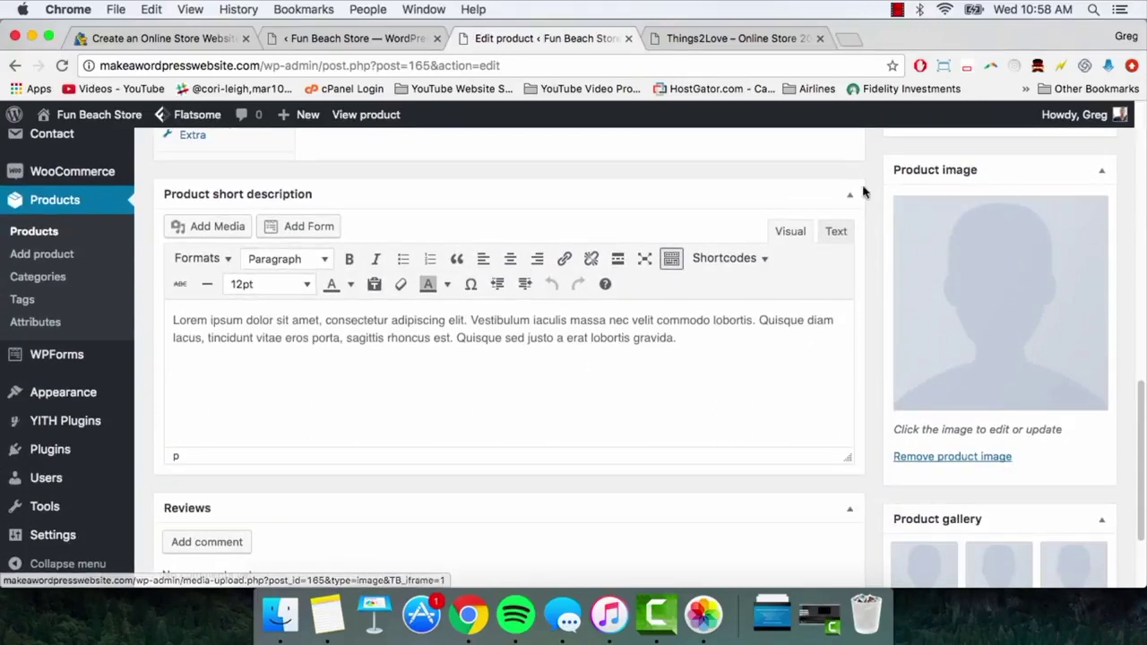
scroll(904, 279, down, 3)
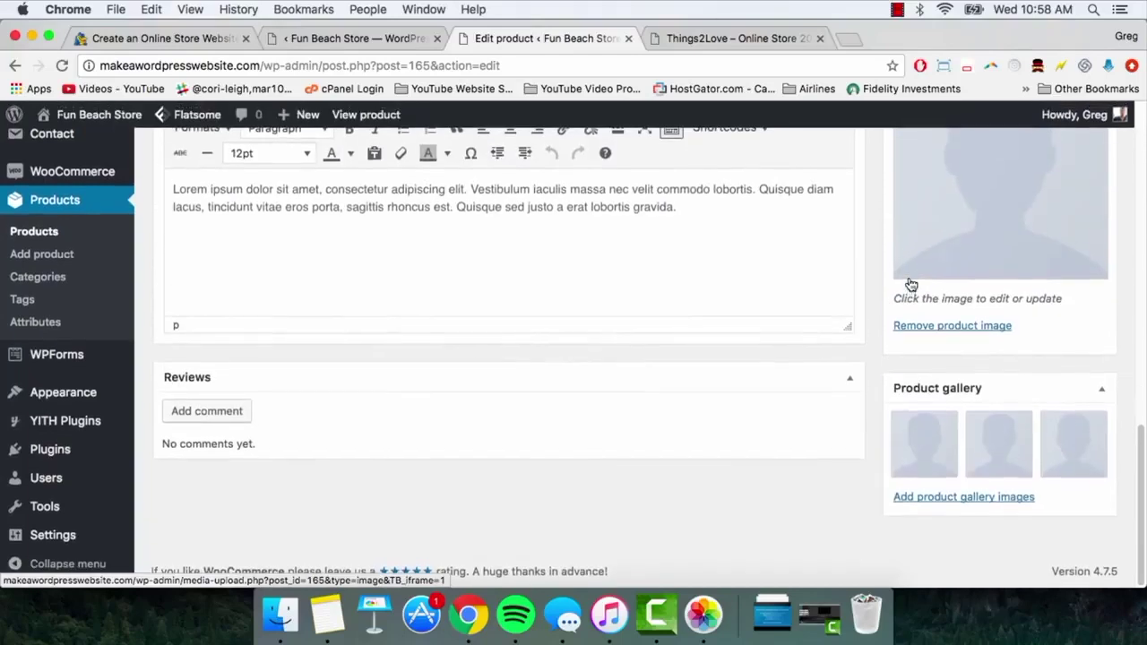
scroll(819, 410, up, 20)
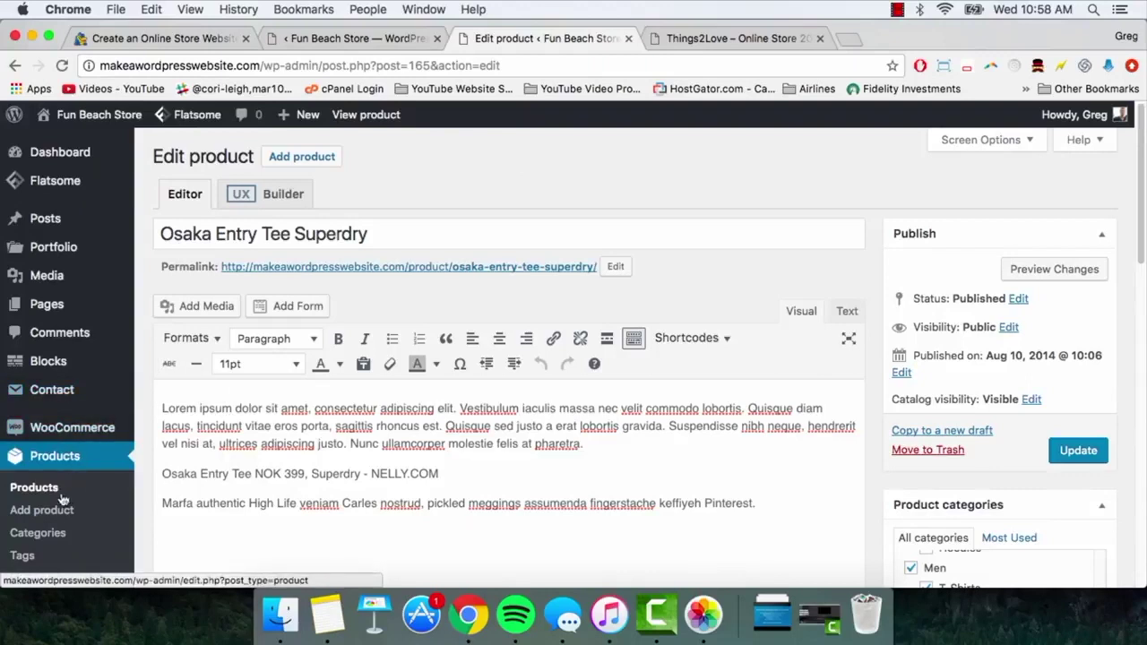
Step: Bulk-move every sample product to the Trash, page by page, using select-all and Move to Trash
click(45, 462)
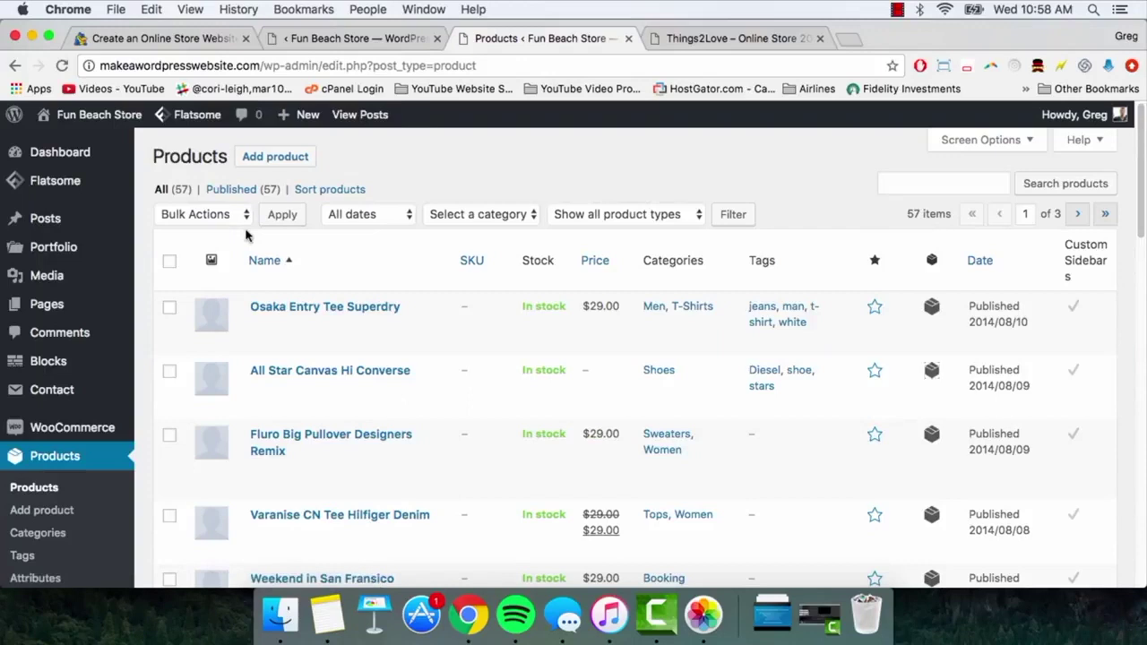
click(169, 263)
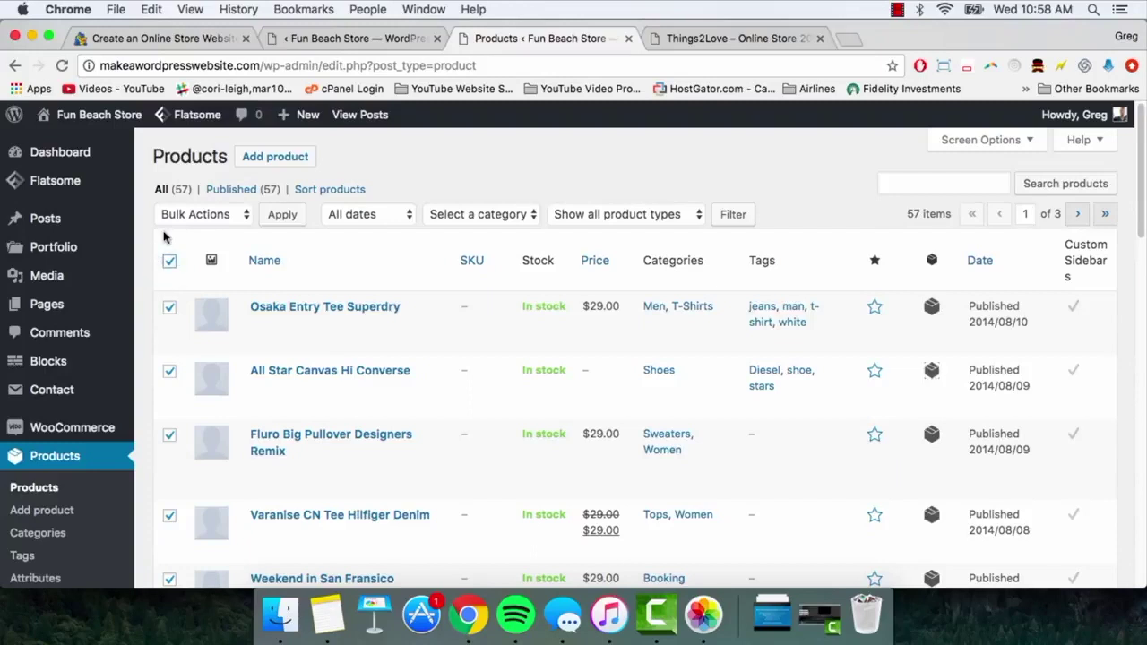
click(208, 214)
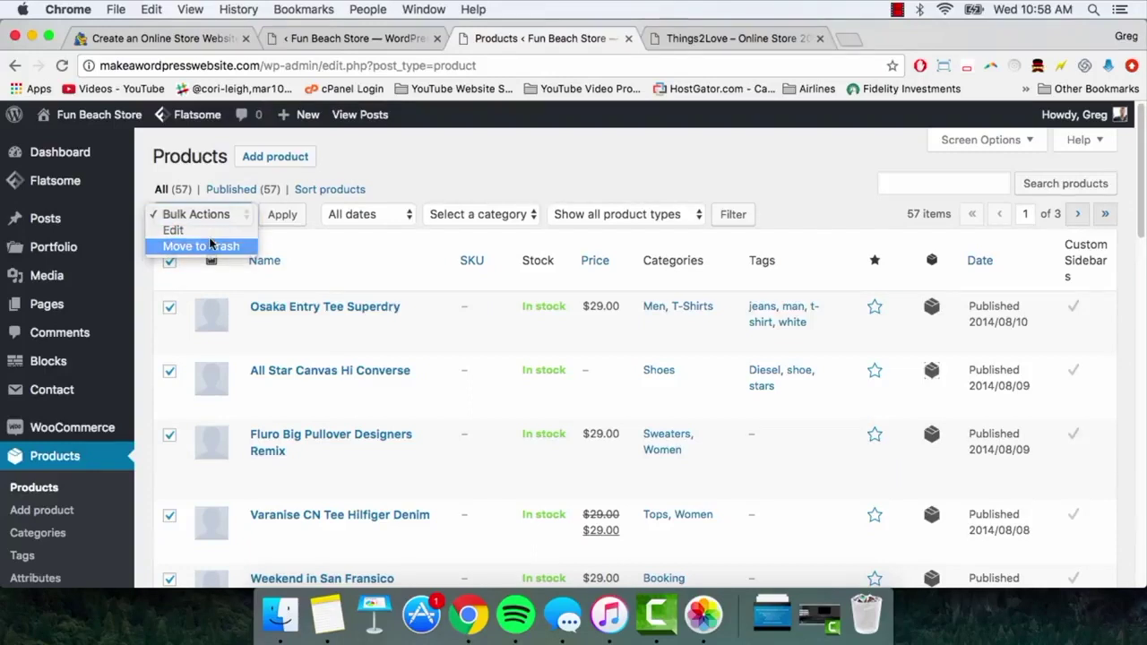
click(206, 246)
click(267, 224)
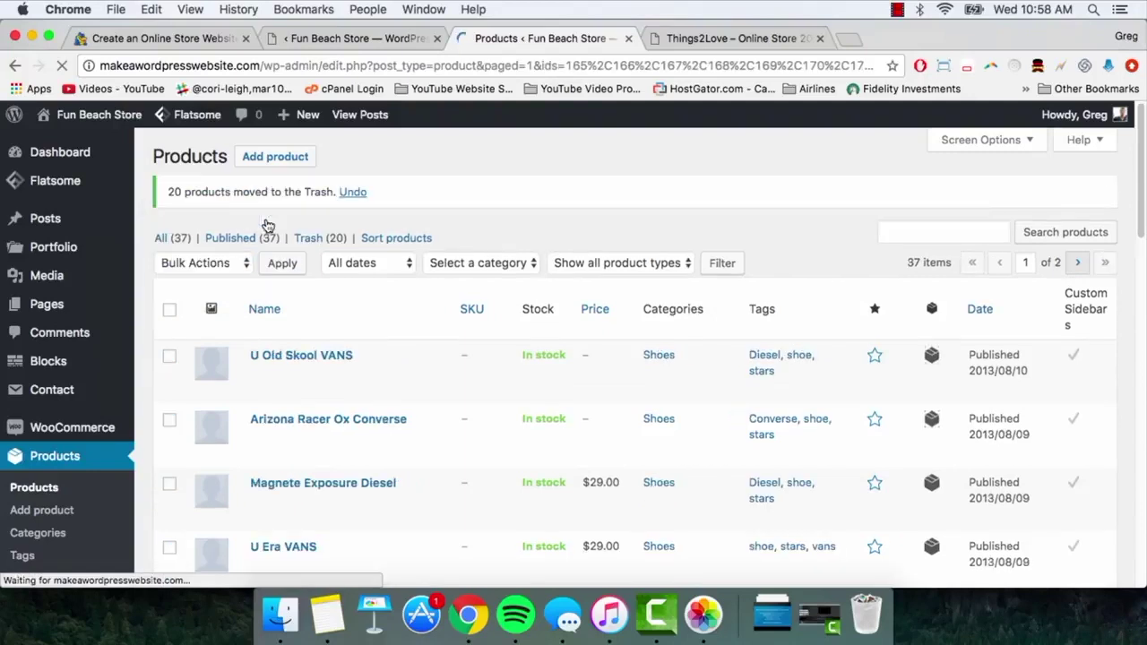
click(218, 264)
click(215, 296)
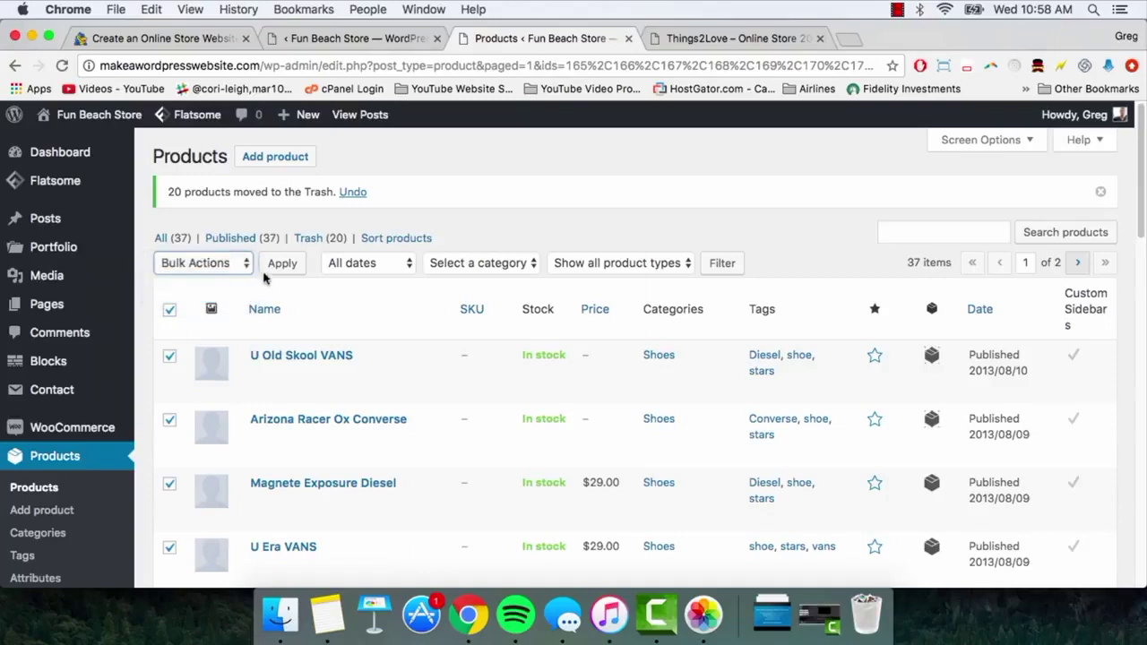
click(280, 264)
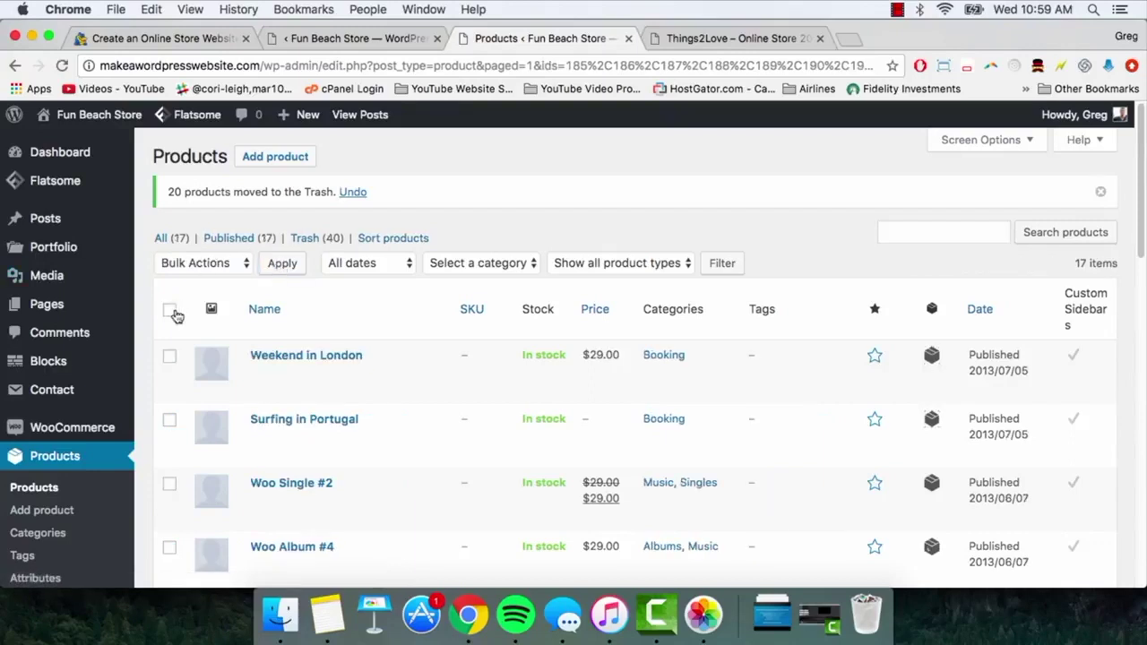
click(215, 264)
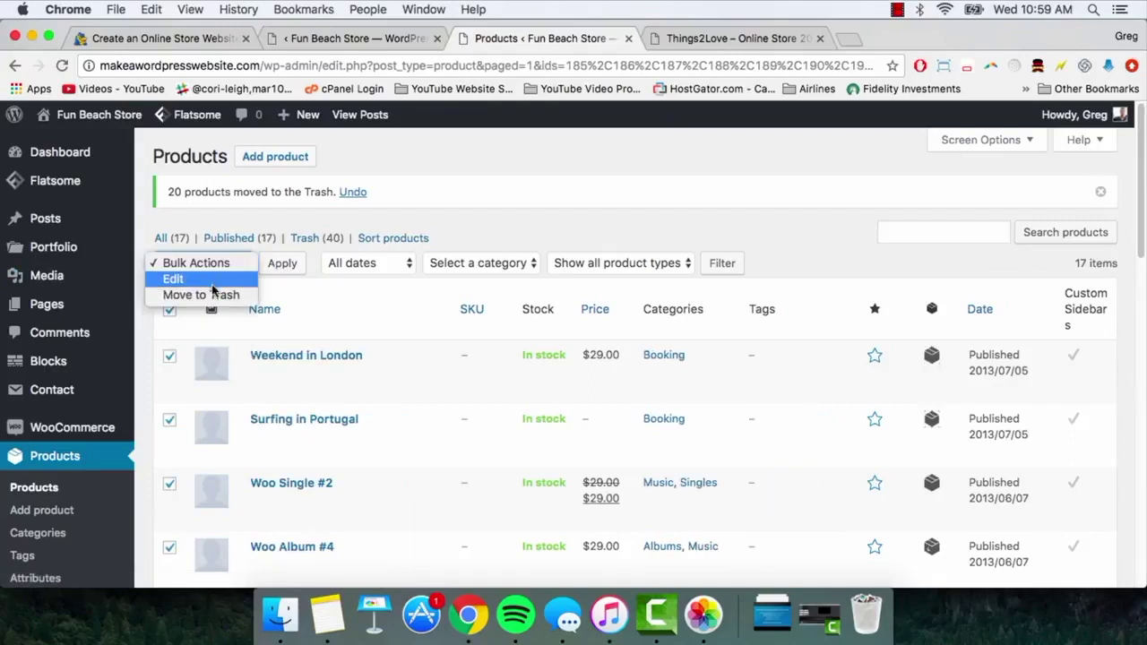
click(210, 294)
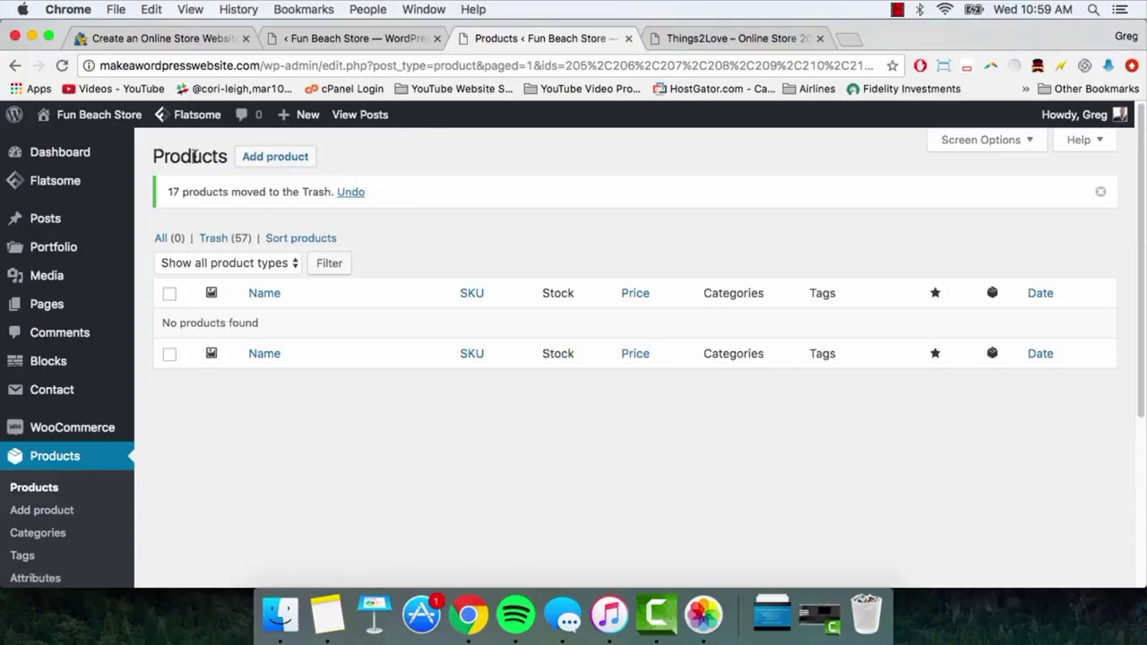
Step: Start a new product named 'The Captain' and open The Captain's page on the reference store
click(303, 160)
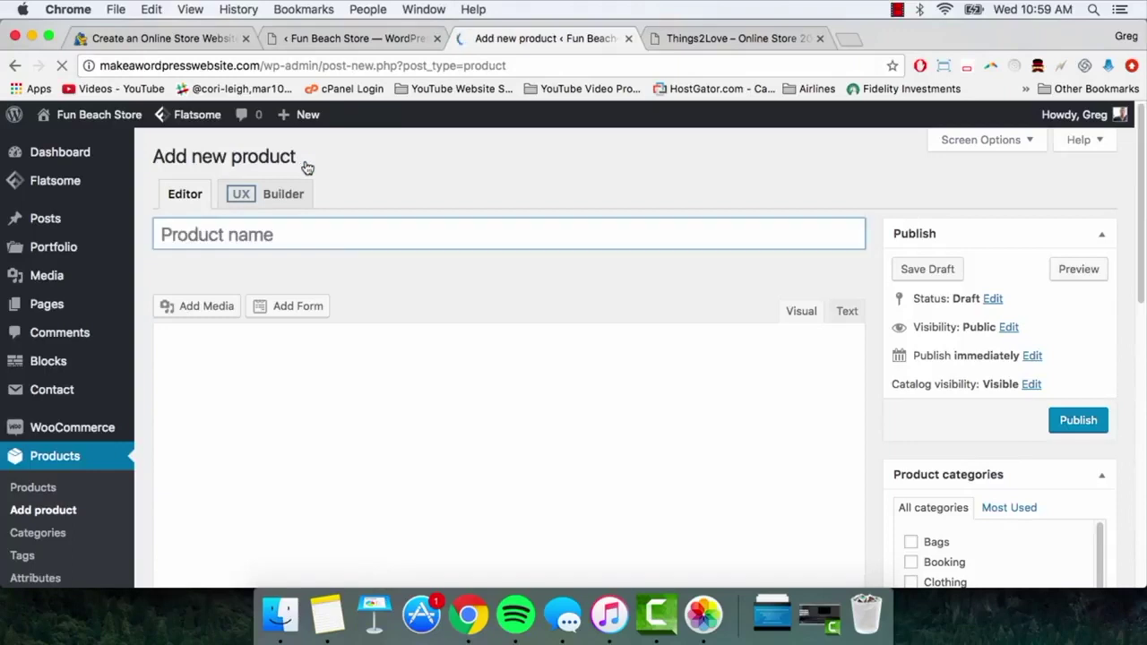
click(740, 49)
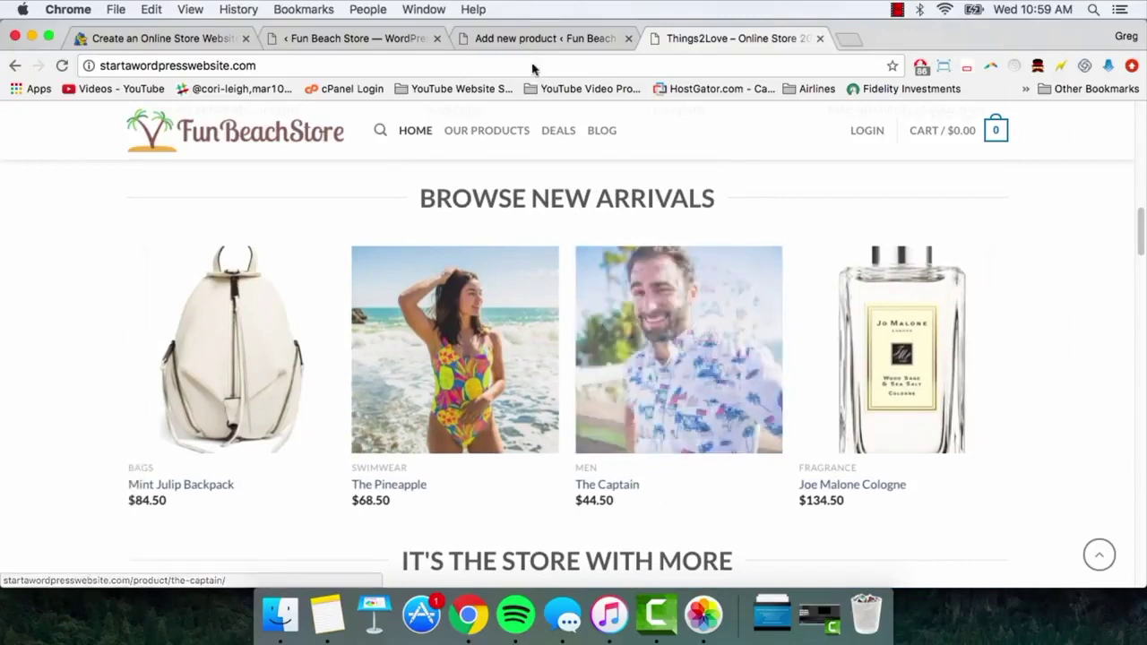
click(553, 41)
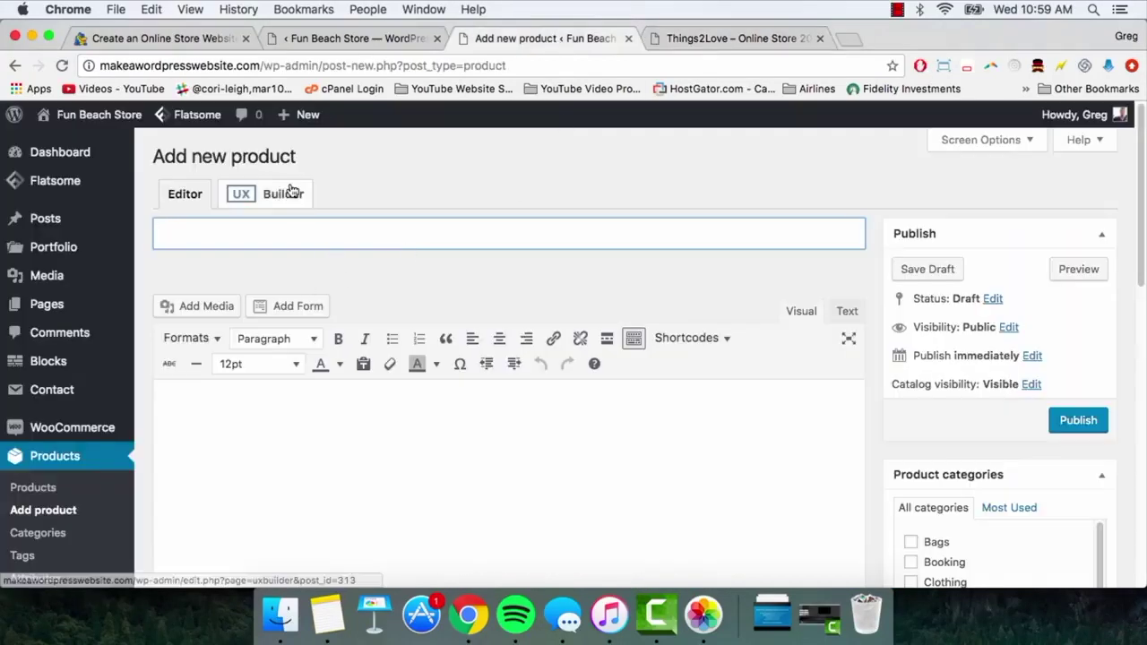
text(The Cpa)
key(BackSpace)
key(BackSpace)
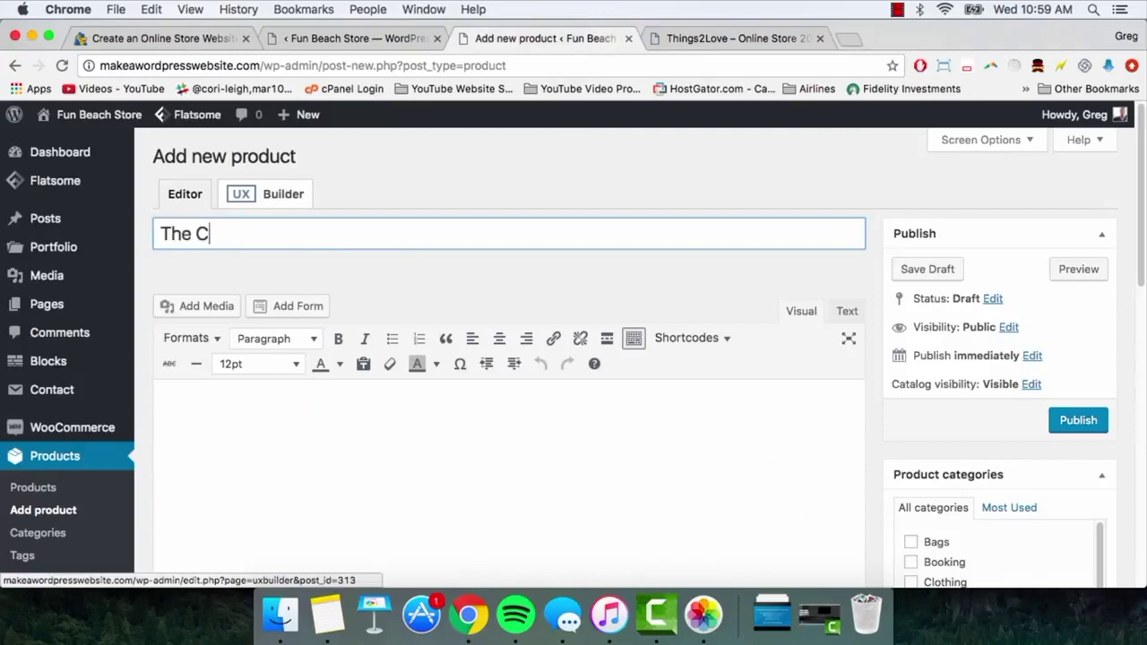
text(aptain)
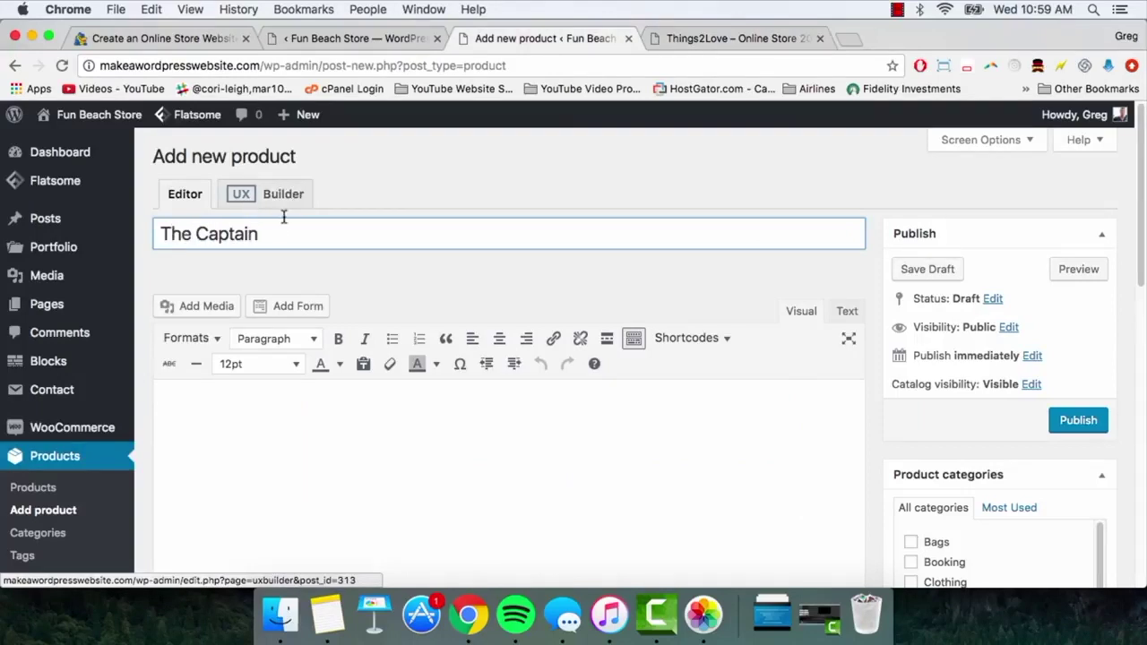
click(732, 38)
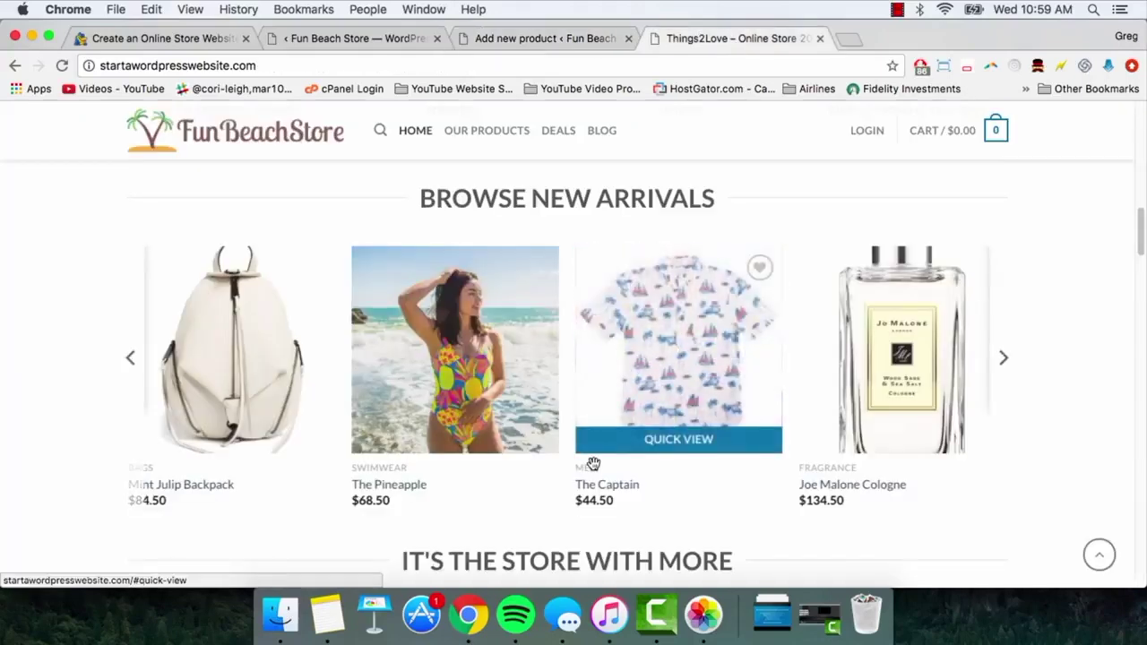
click(663, 368)
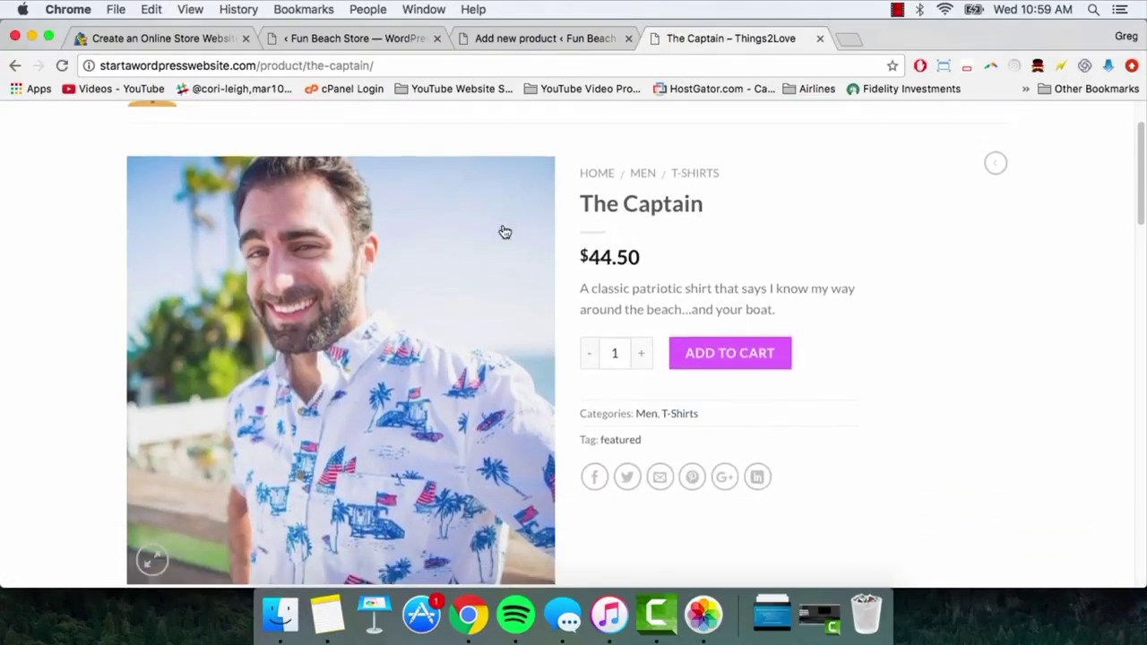
Step: Copy the reference product's short description sentence into the new product's short description
drag(785, 312, 583, 292)
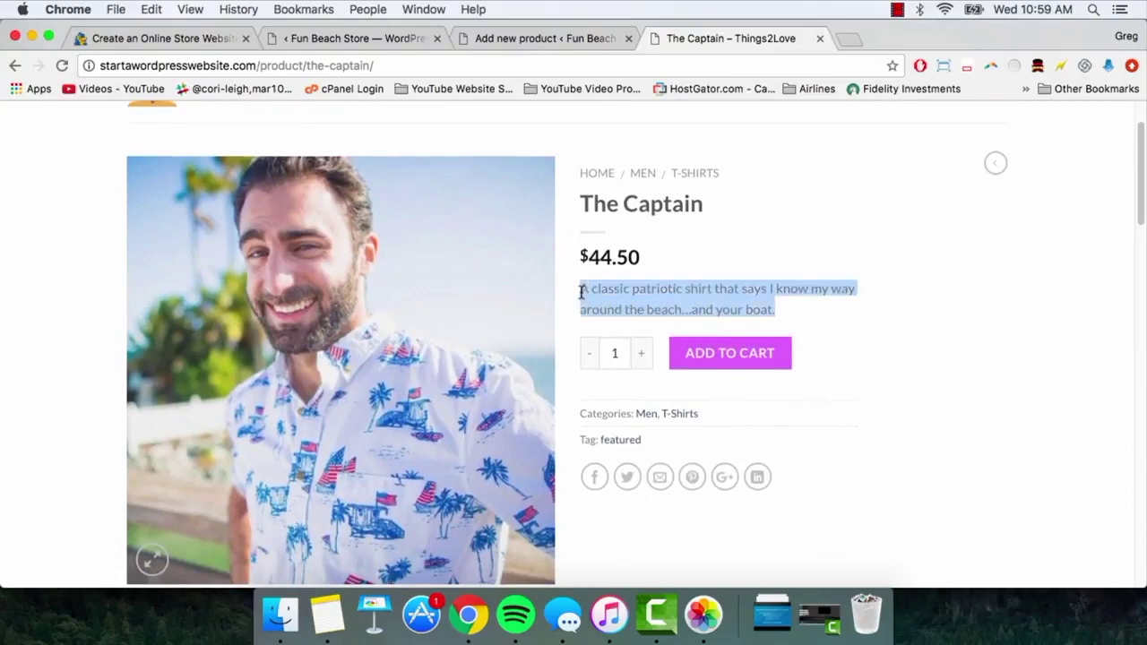
right_click(627, 314)
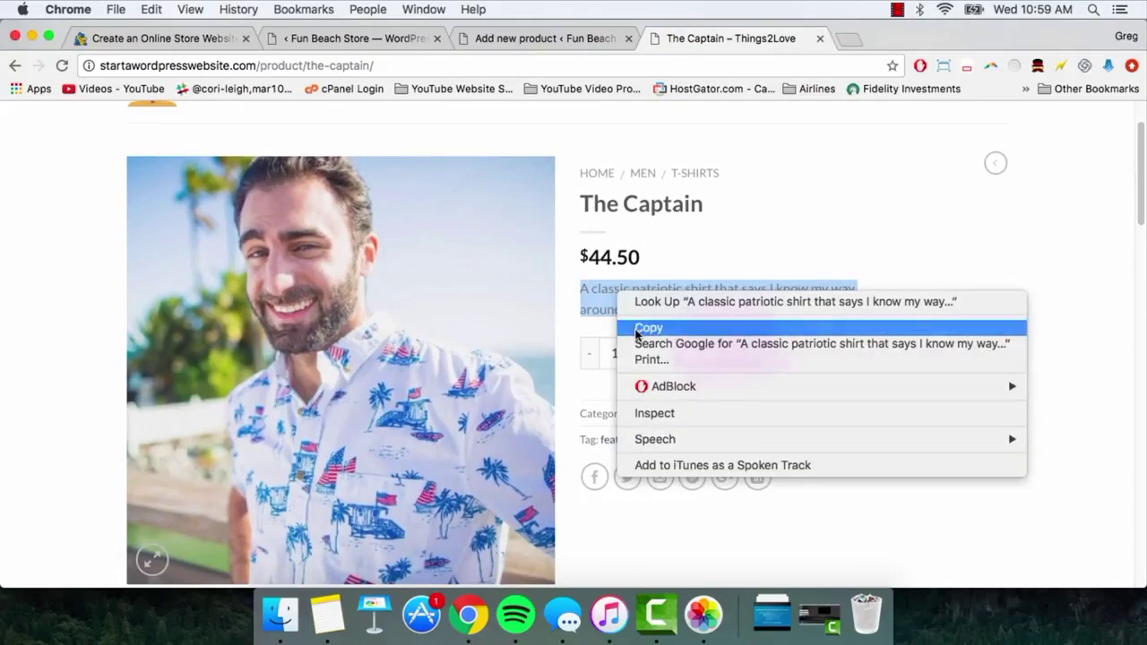
click(637, 331)
click(525, 38)
scroll(346, 267, down, 5)
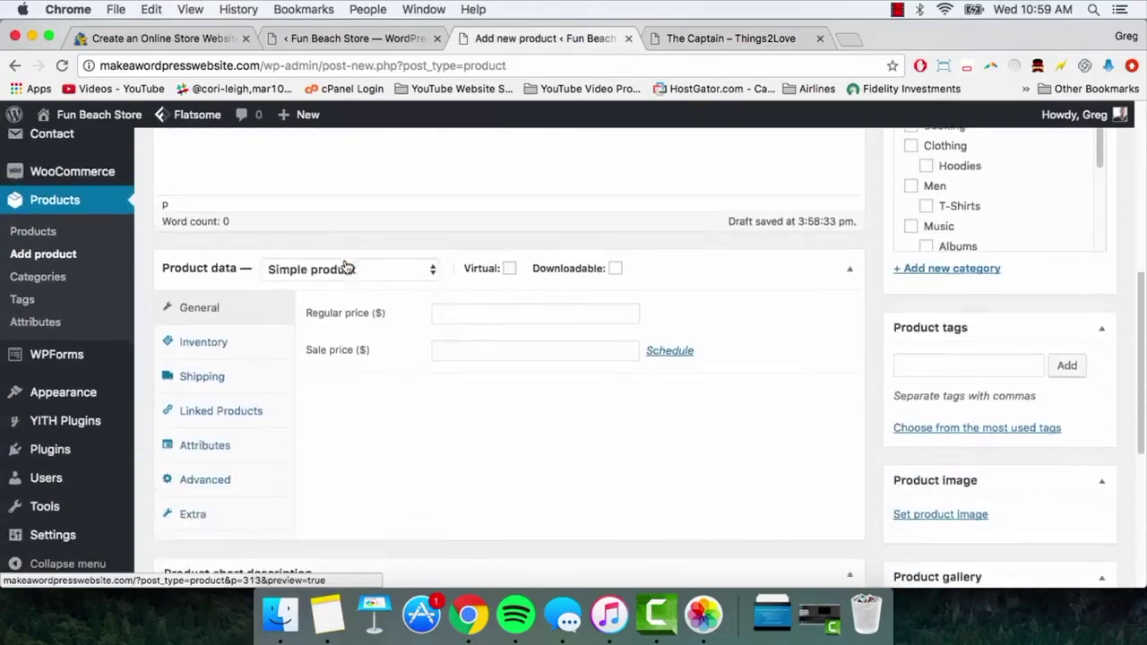
scroll(346, 267, down, 5)
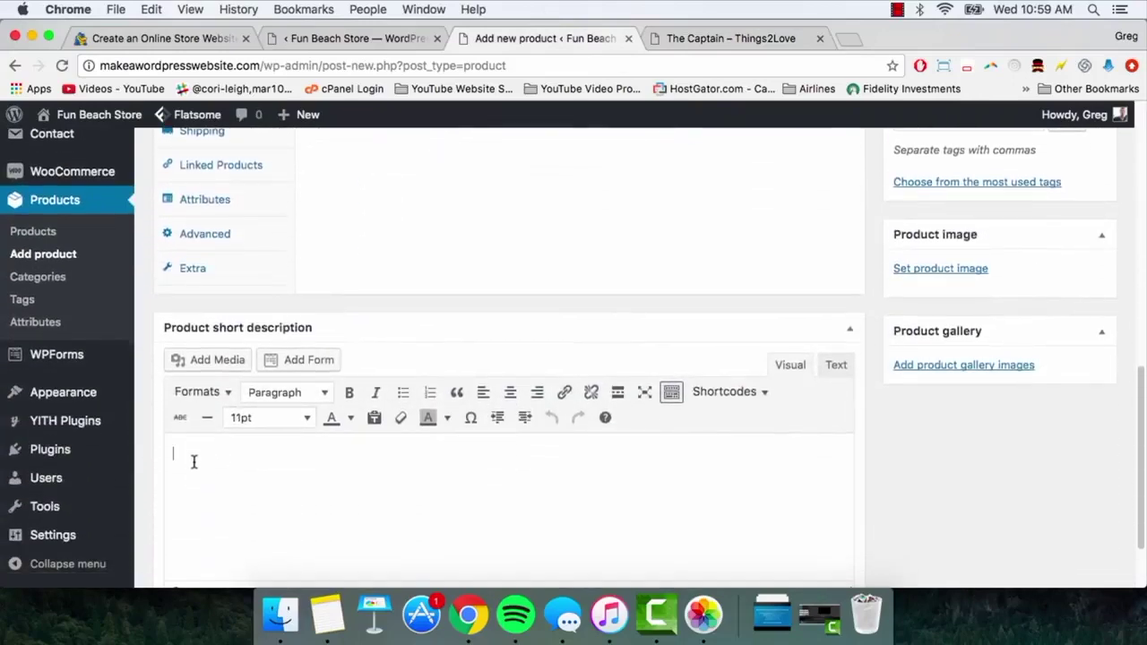
right_click(194, 461)
click(215, 425)
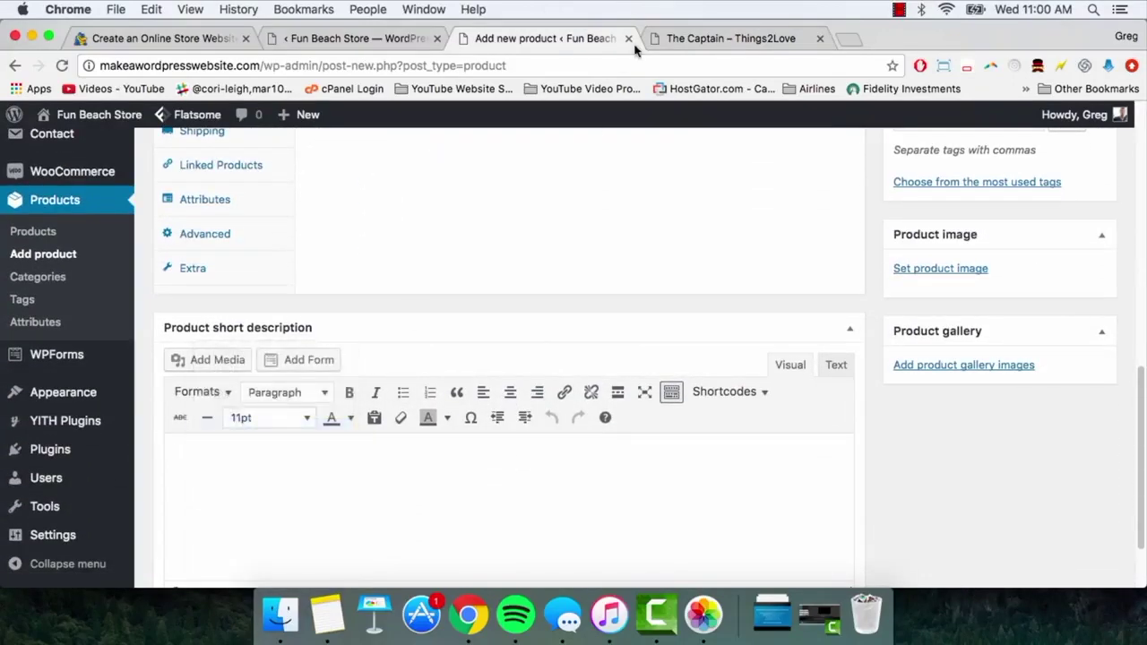
Step: Copy both description paragraphs from The Captain's store page into the product description
click(732, 38)
scroll(622, 328, down, 10)
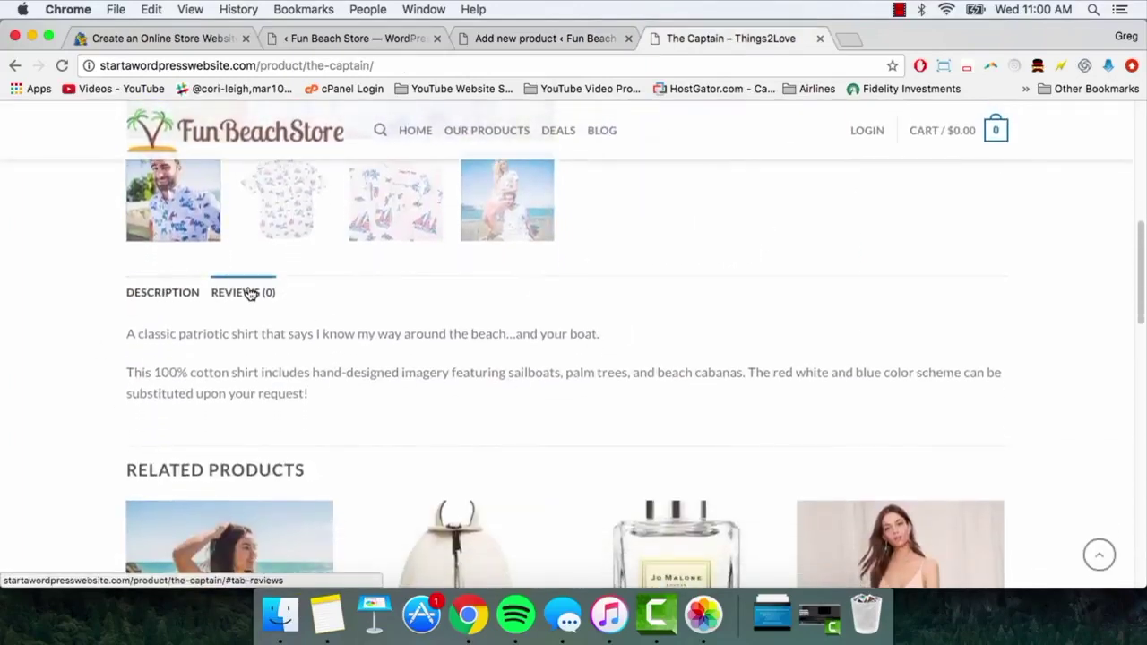
click(247, 293)
click(184, 297)
drag(312, 394, 123, 334)
right_click(143, 334)
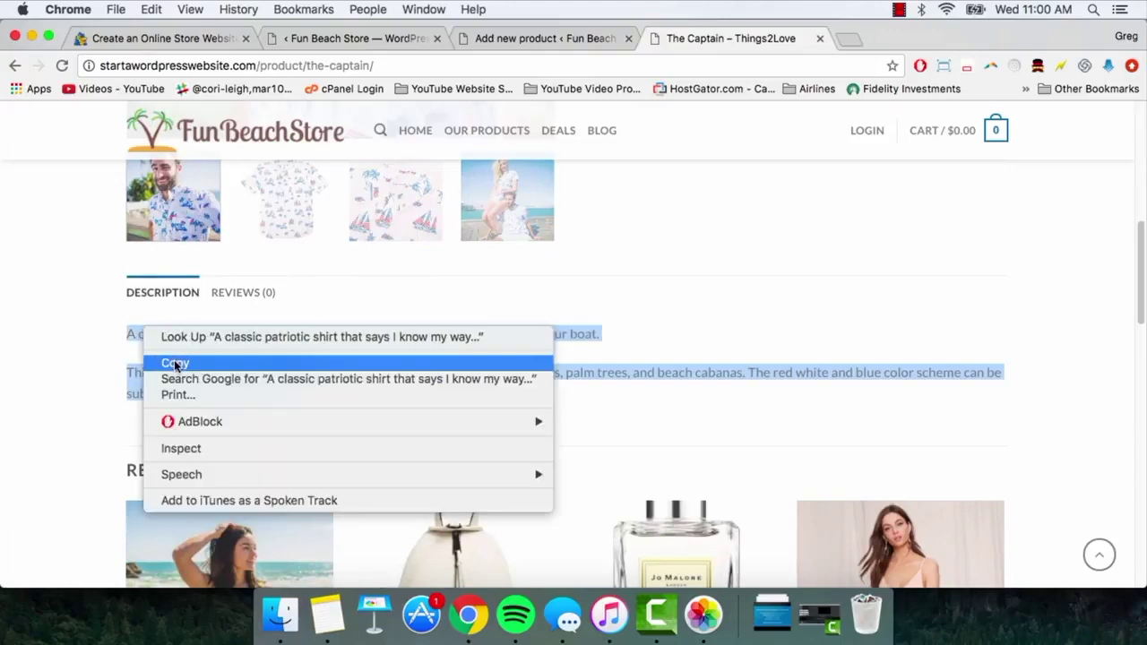
click(172, 361)
click(377, 45)
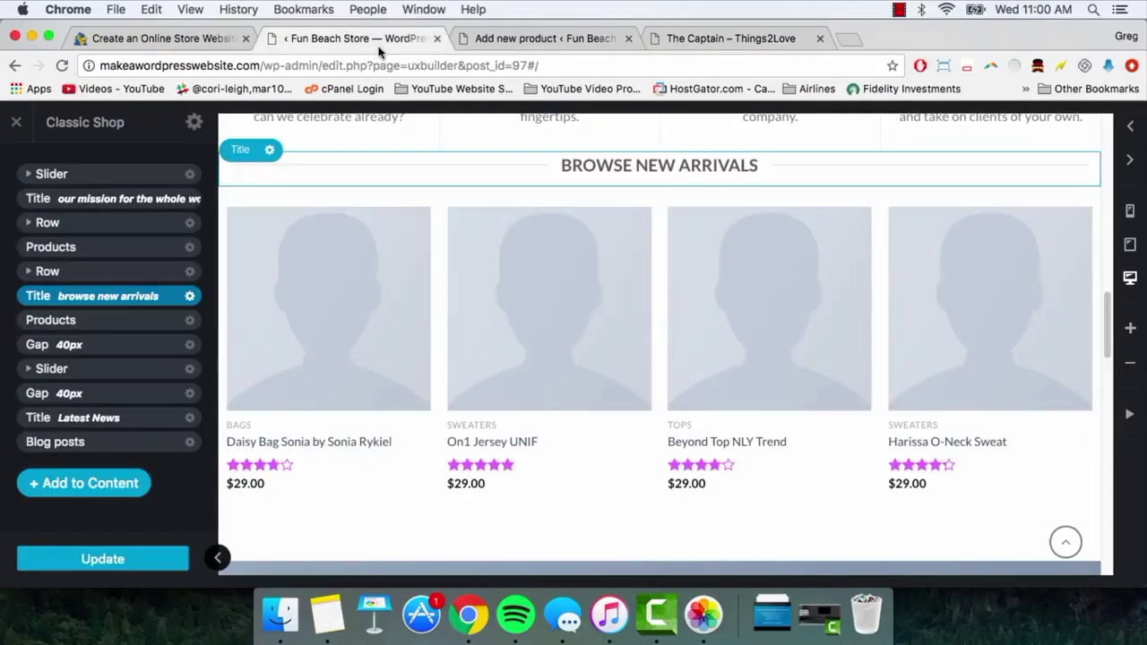
click(512, 41)
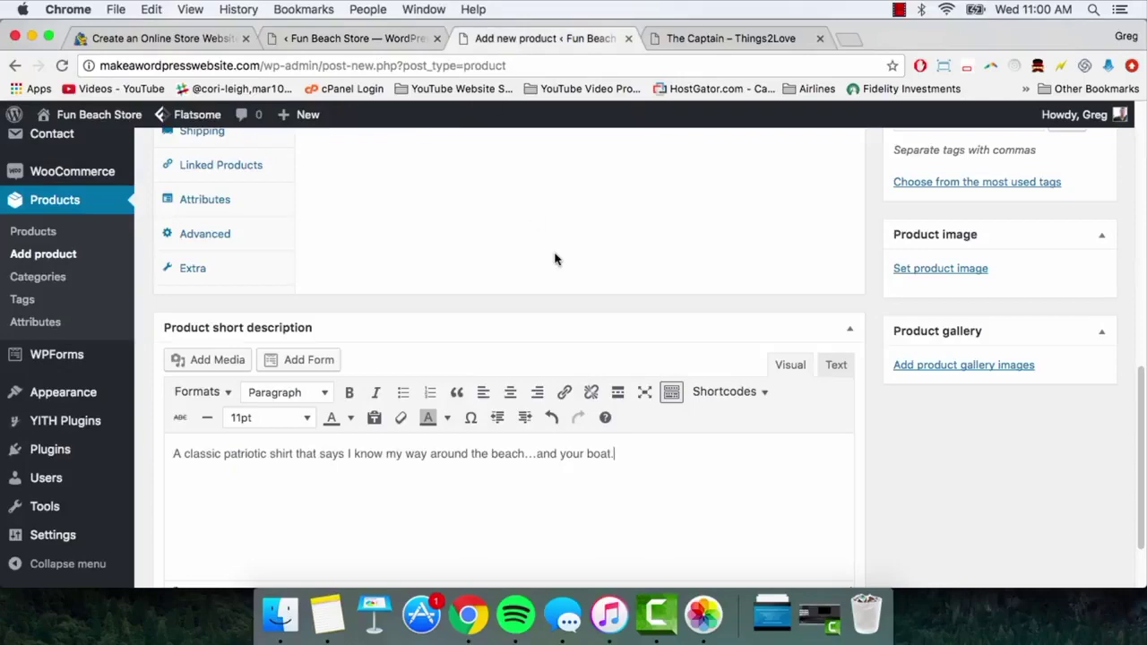
scroll(553, 256, up, 10)
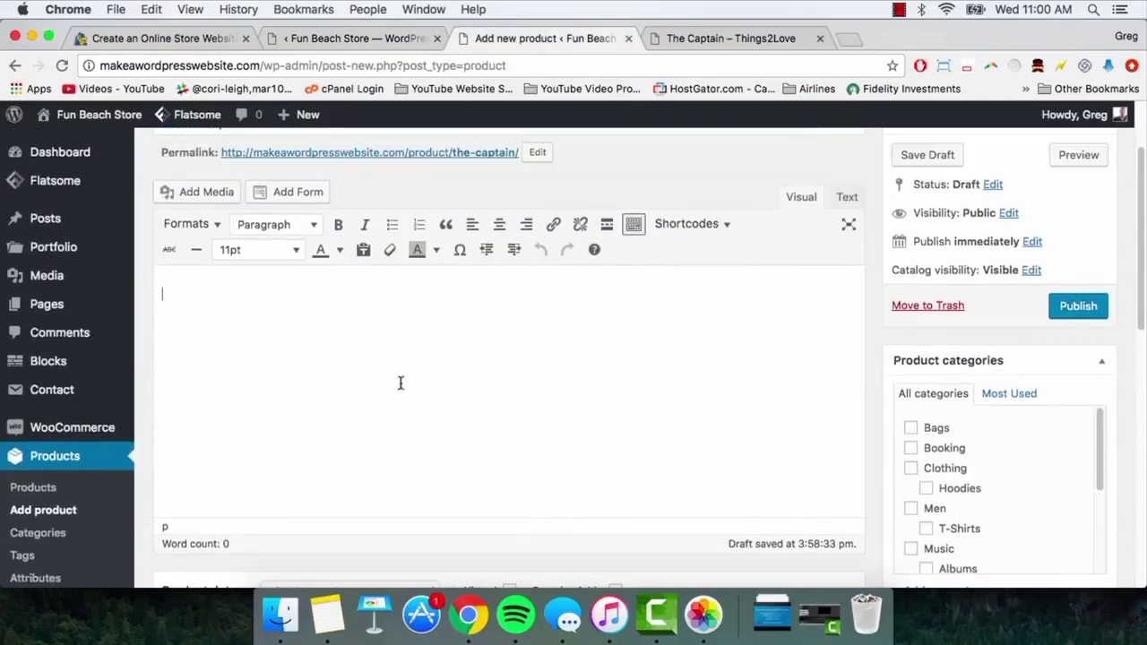
scroll(397, 381, up, 3)
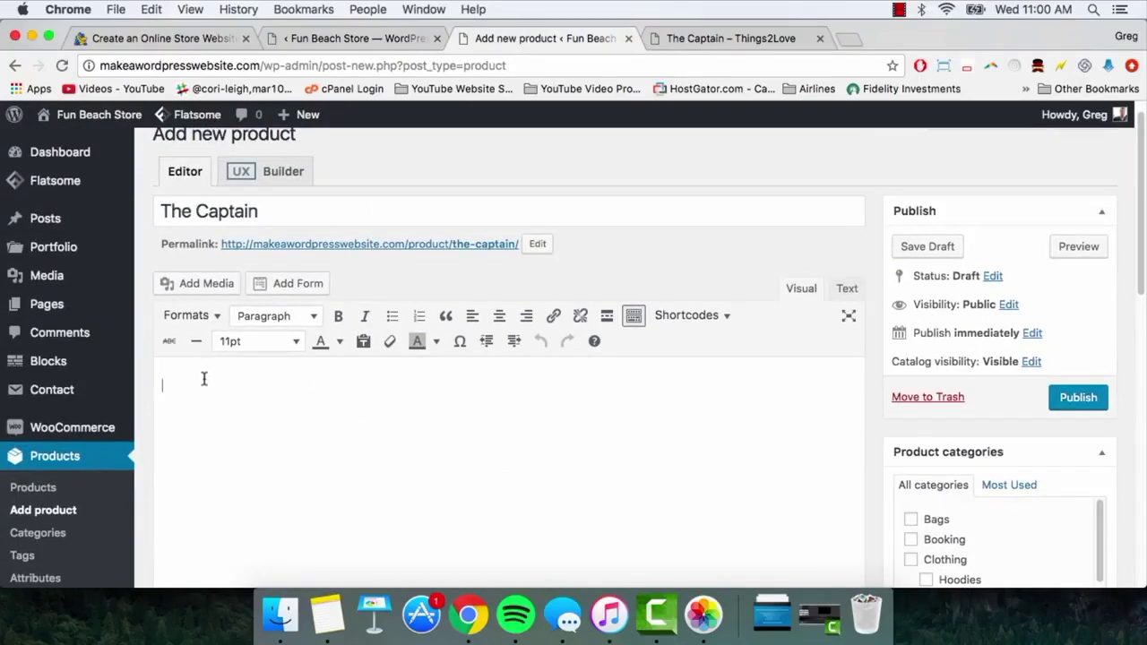
right_click(205, 379)
click(230, 425)
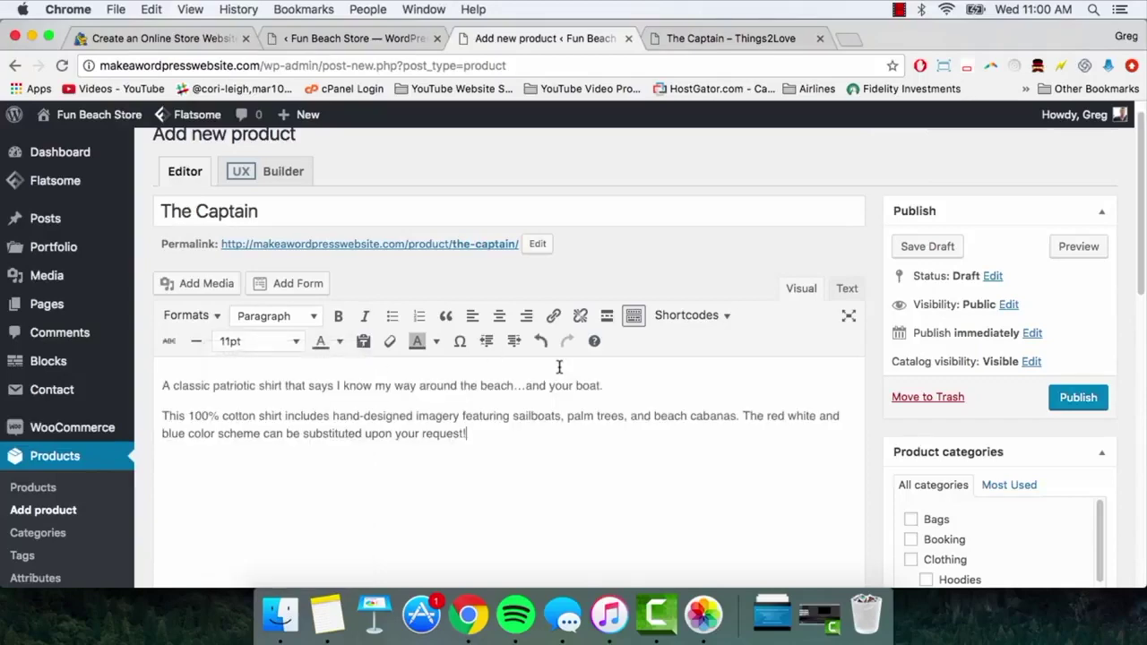
Step: Compare the new product form against the reference product page
click(709, 40)
click(600, 302)
scroll(599, 296, up, 5)
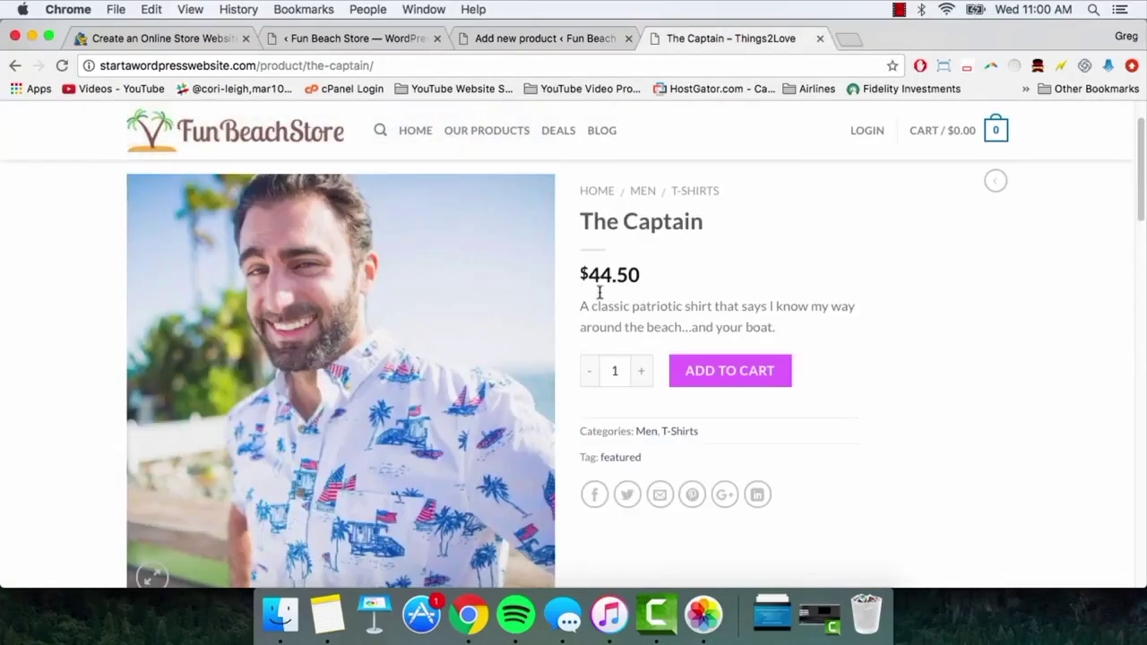
click(540, 40)
scroll(539, 307, down, 10)
scroll(540, 308, down, 2)
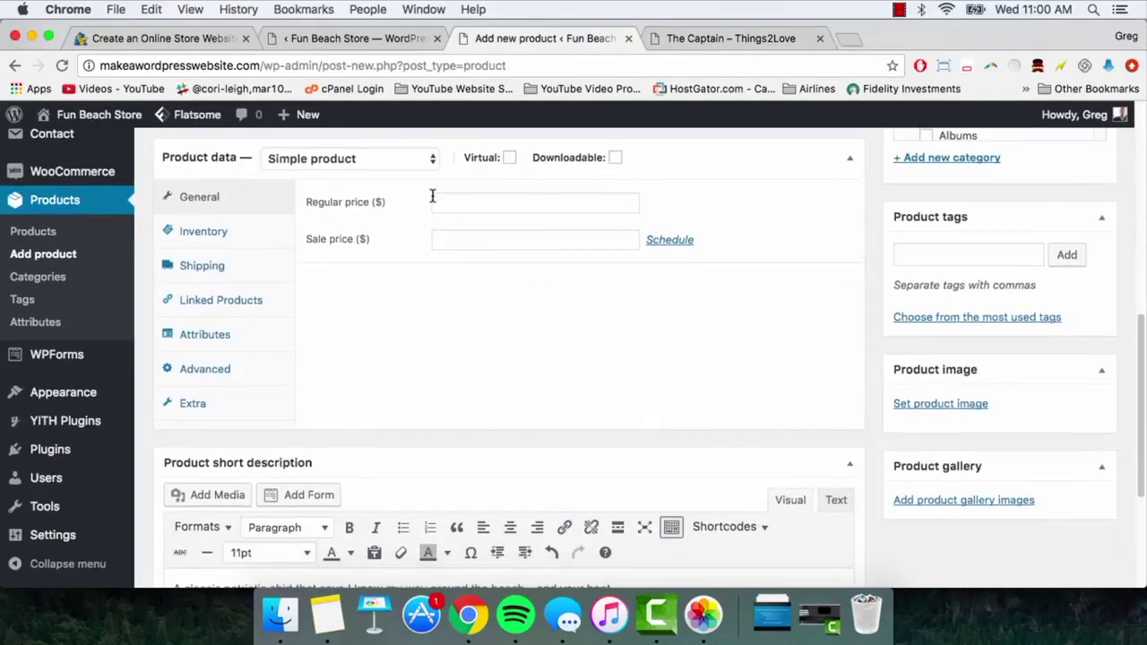
Step: Set The Captain's regular price to 44.50
click(456, 206)
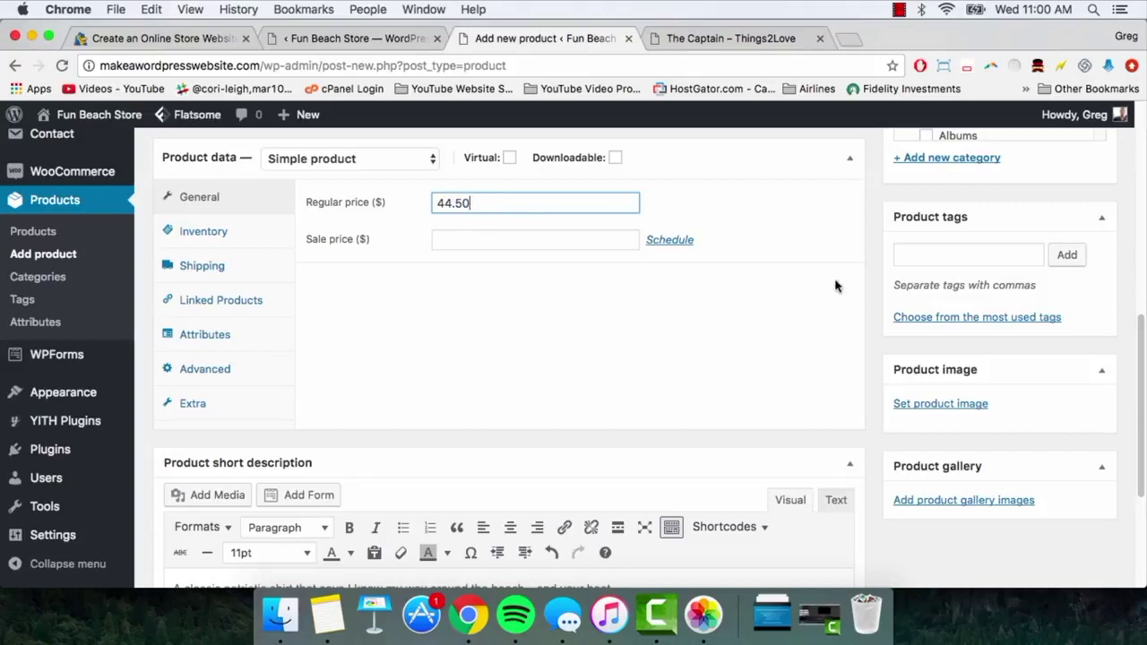
click(547, 332)
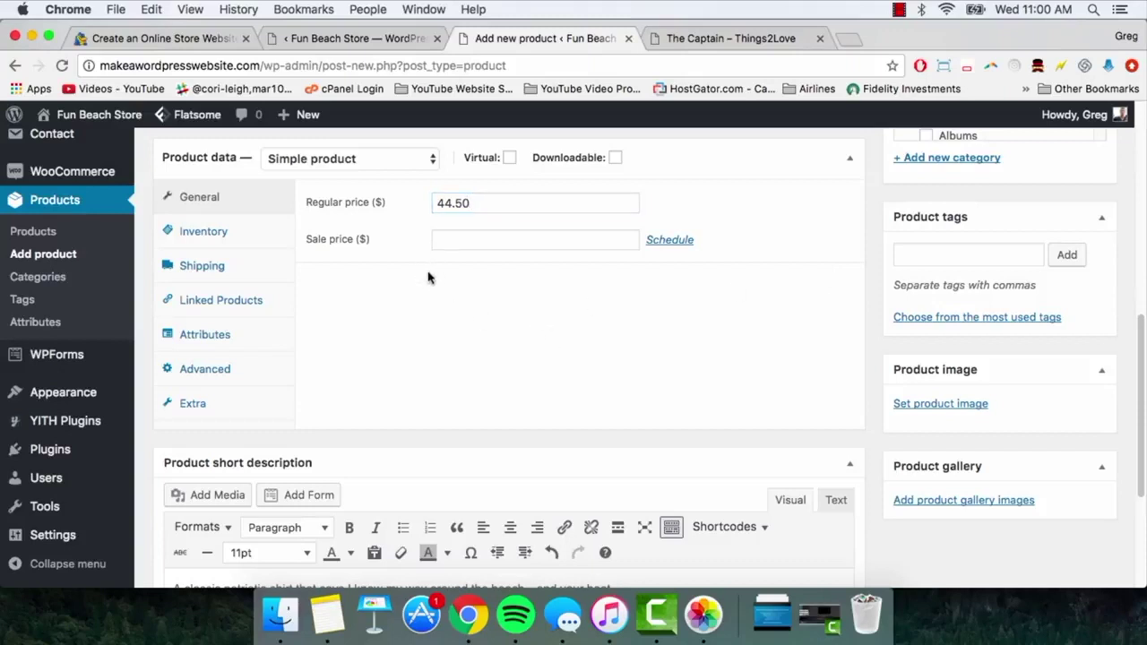
click(456, 240)
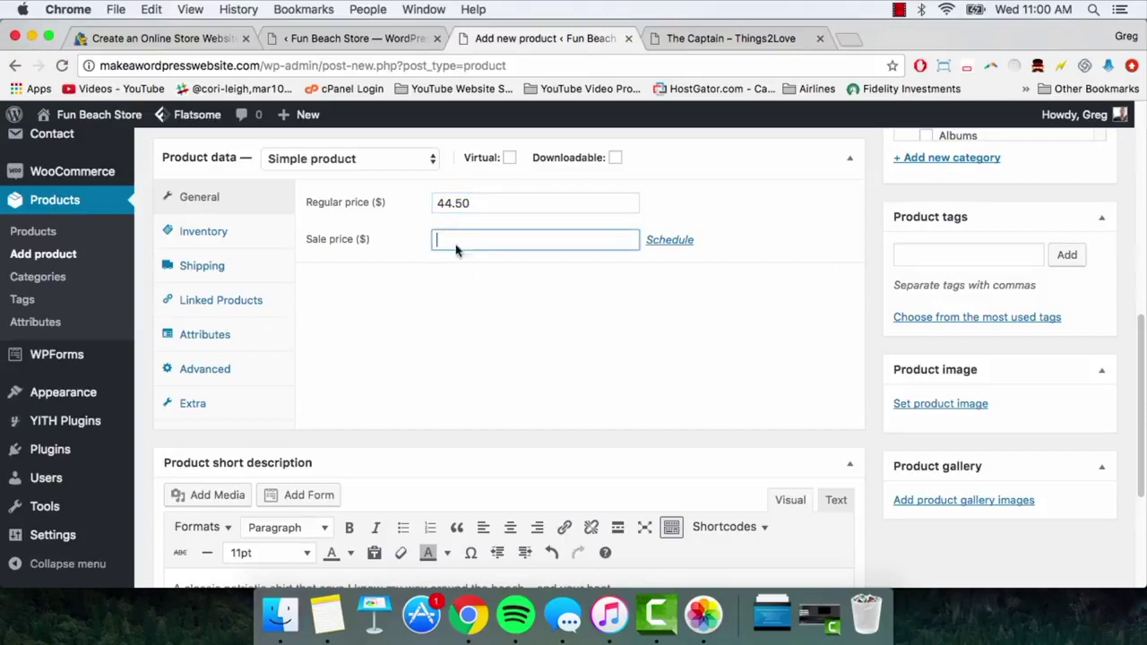
Step: File The Captain under the Men and T-Shirts product categories
scroll(519, 367, up, 1)
scroll(519, 368, up, 2)
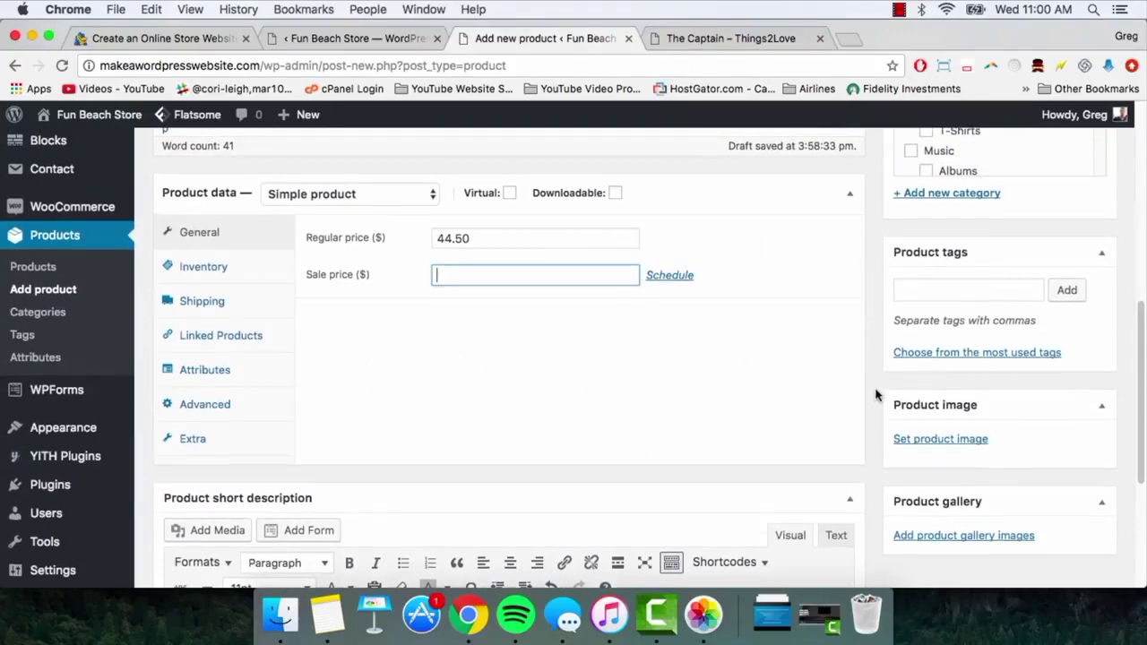
scroll(878, 396, up, 5)
scroll(876, 394, up, 8)
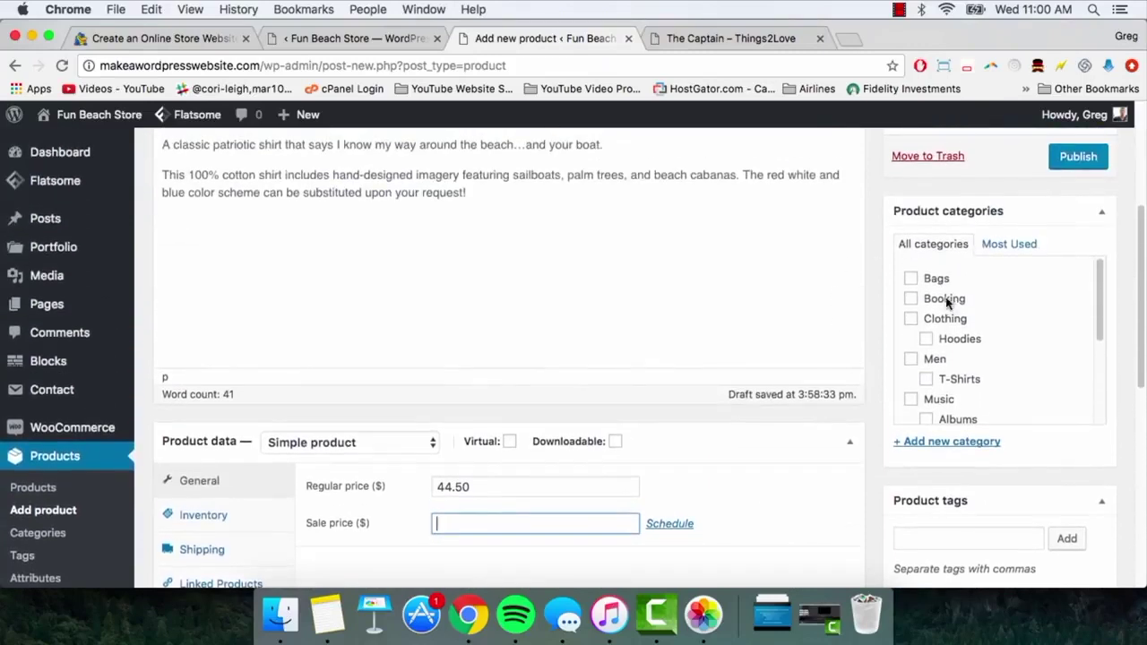
scroll(923, 326, down, 3)
scroll(925, 325, down, 3)
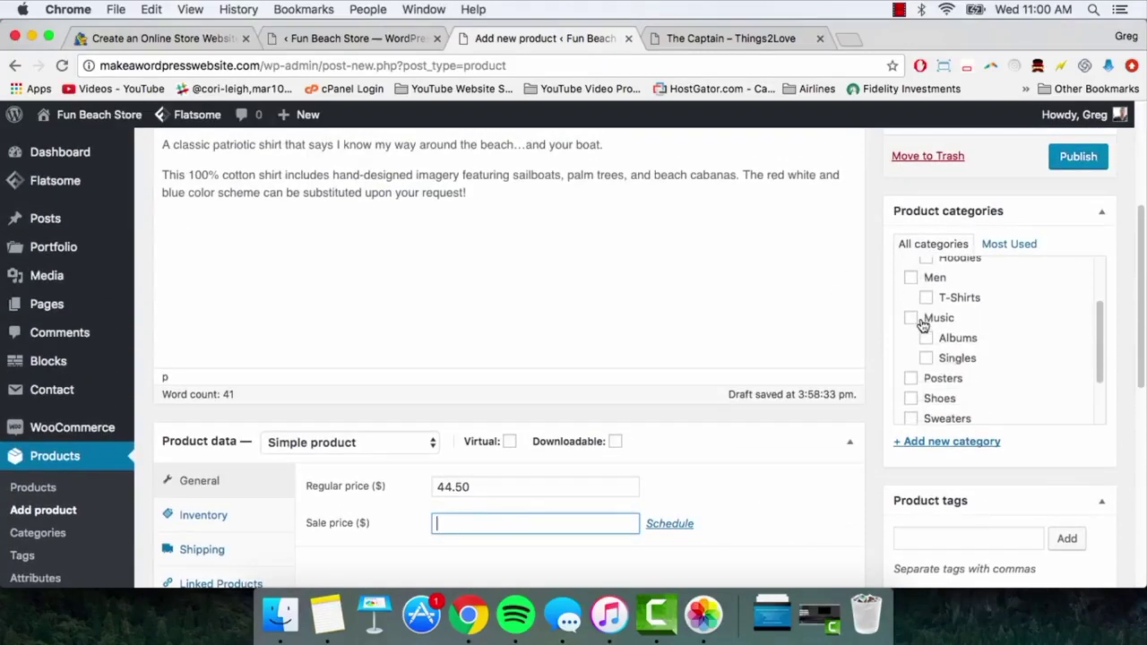
scroll(925, 322, up, 2)
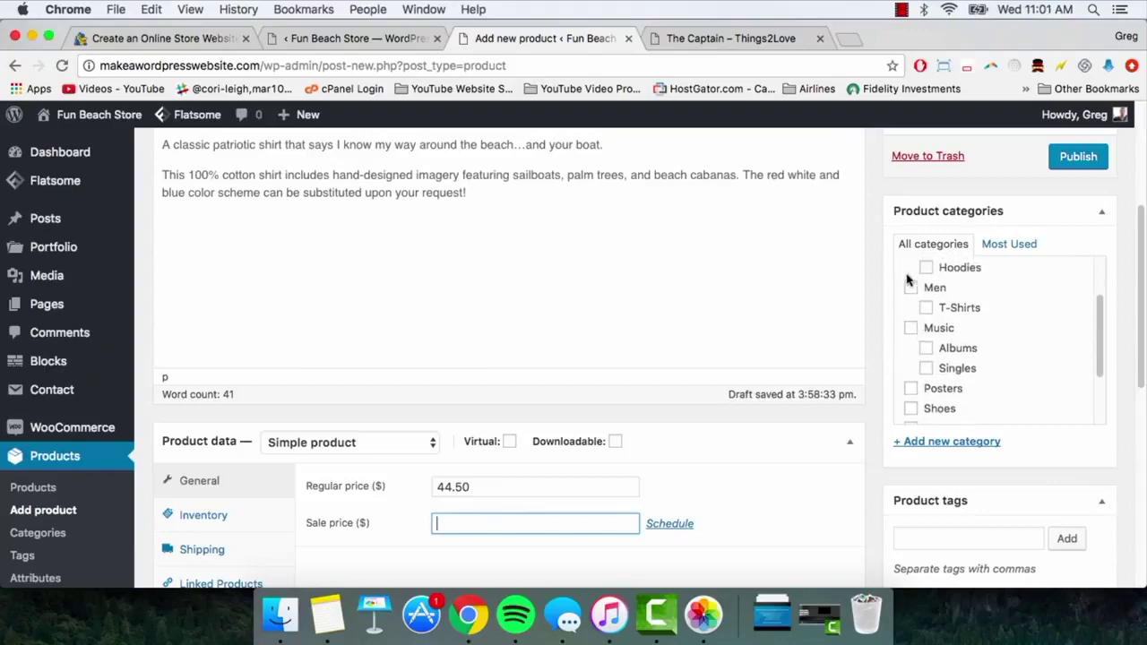
click(910, 287)
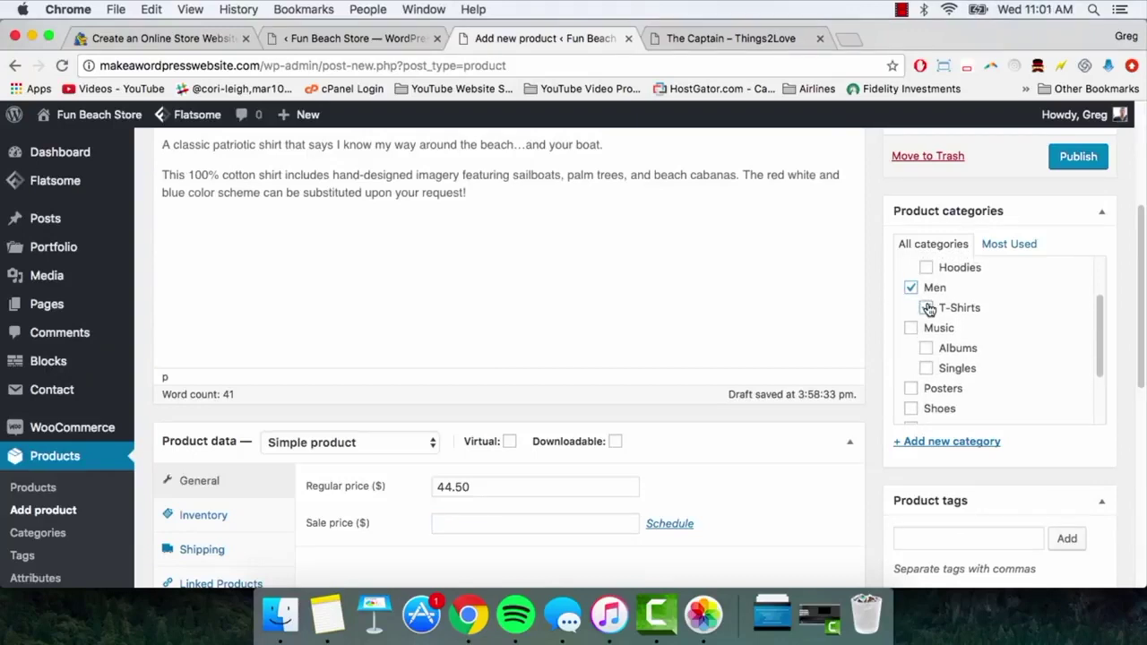
click(926, 307)
Step: Check the reference product page to confirm price and categories match
click(730, 38)
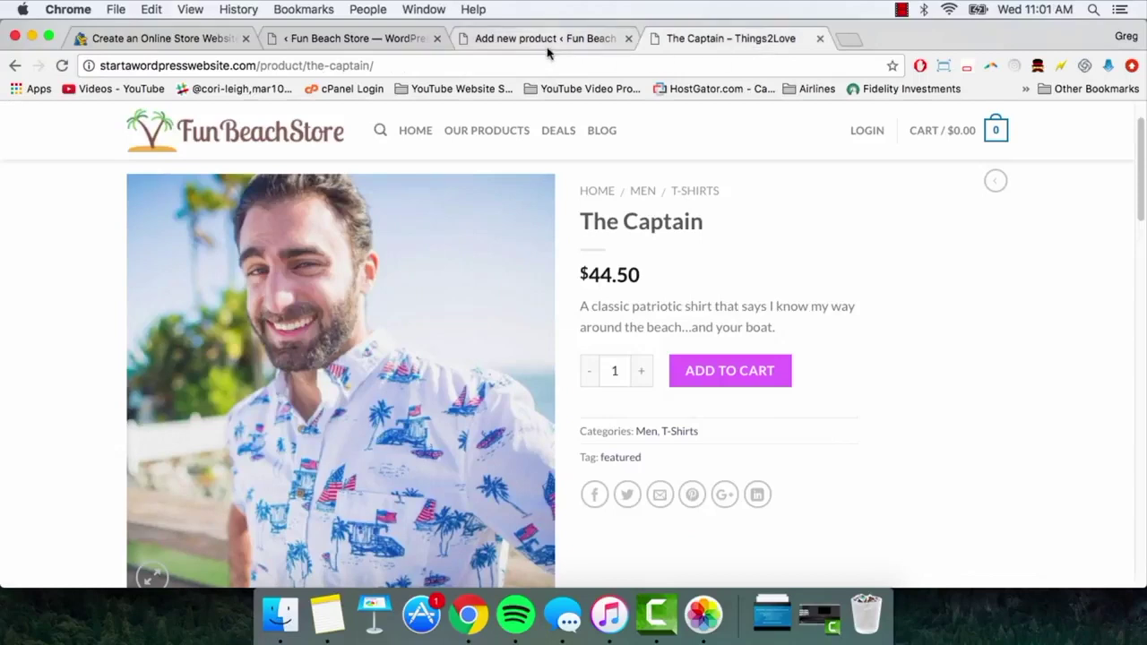
scroll(653, 211, down, 5)
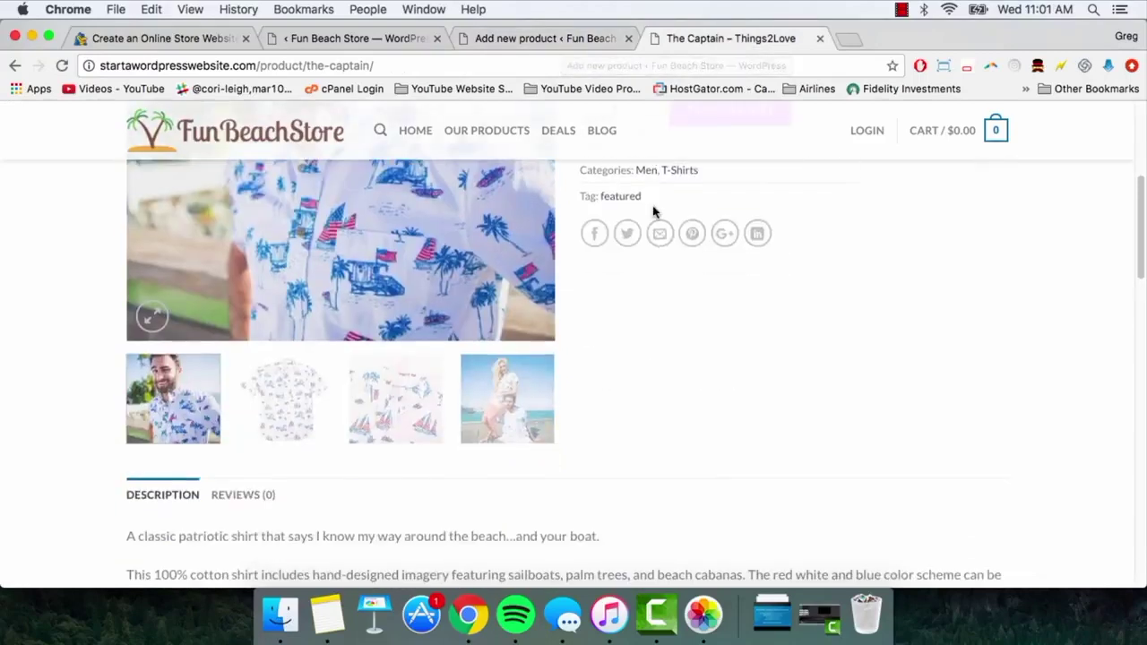
scroll(661, 251, up, 5)
click(550, 41)
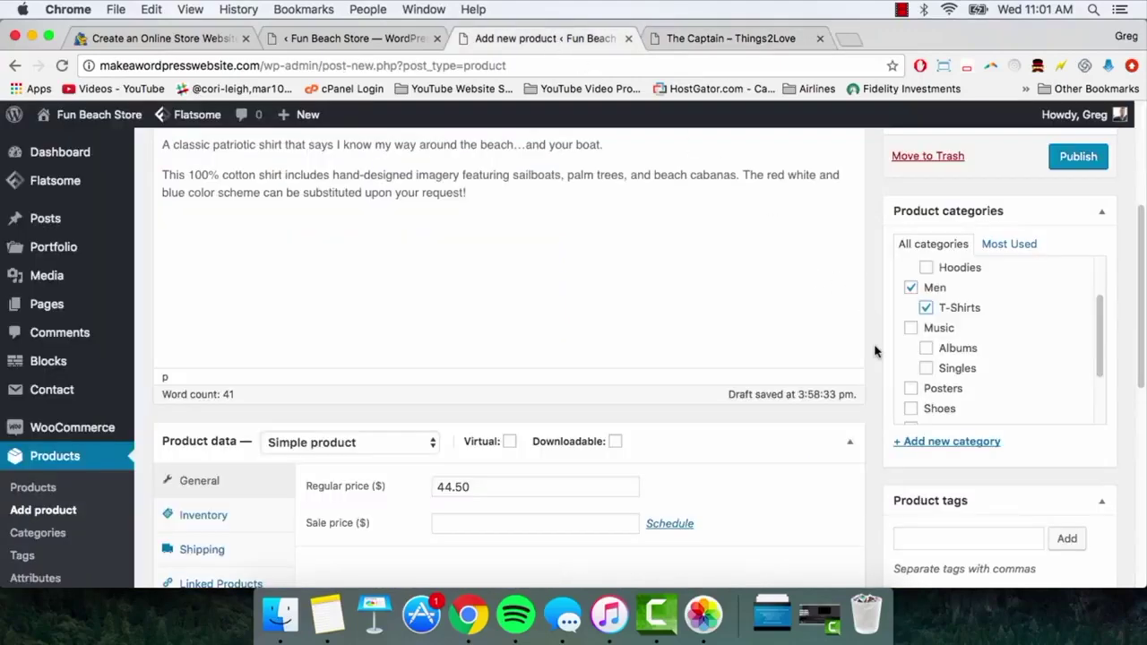
scroll(875, 351, down, 8)
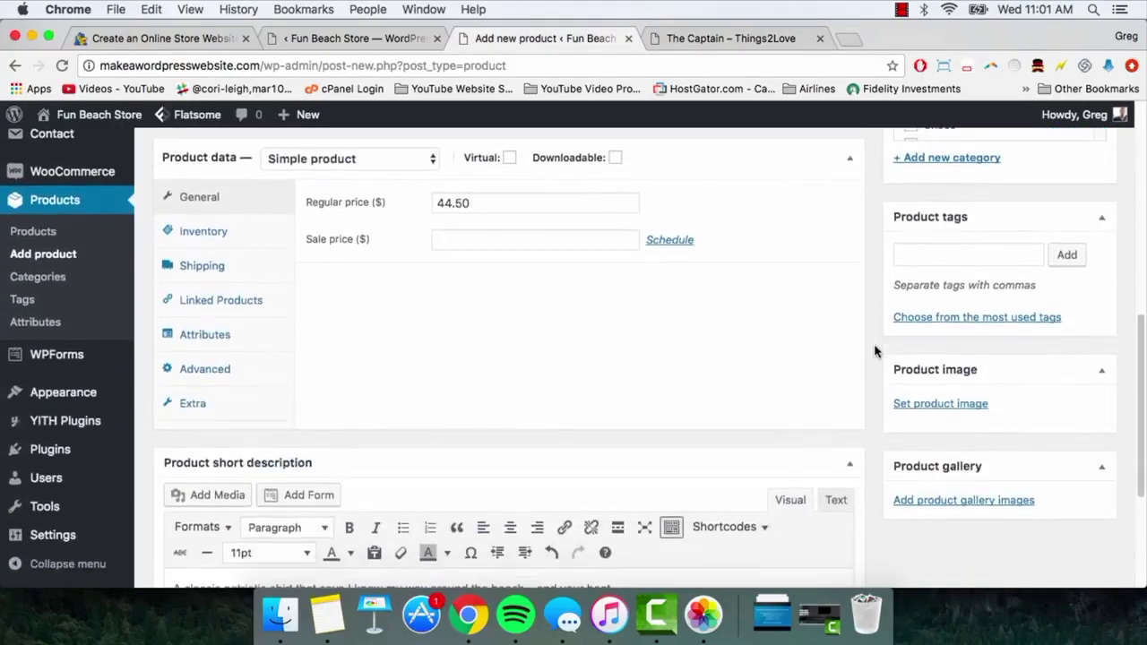
Step: Upload the six boat-tee shirt photos from the computer through Set product image
scroll(875, 351, down, 2)
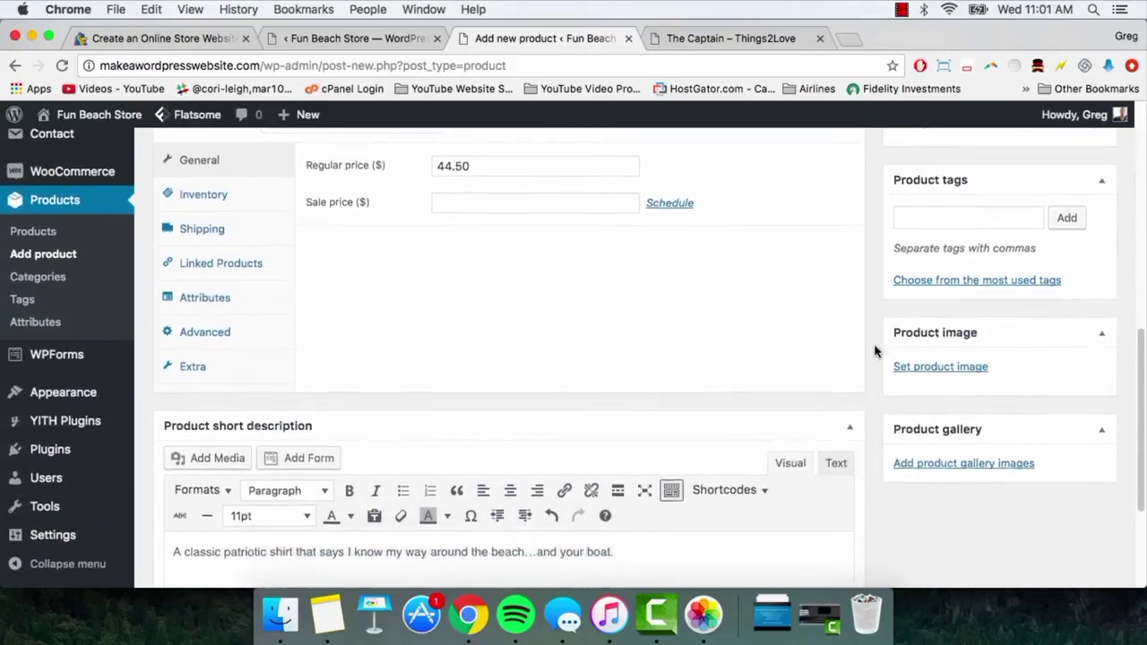
click(923, 324)
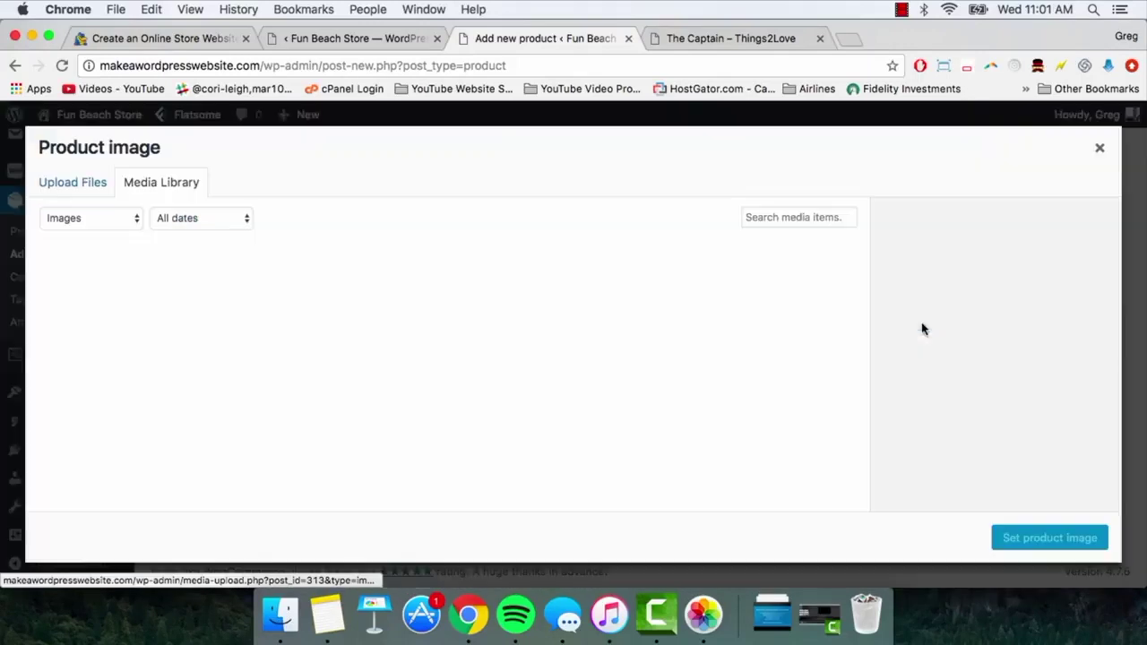
click(71, 183)
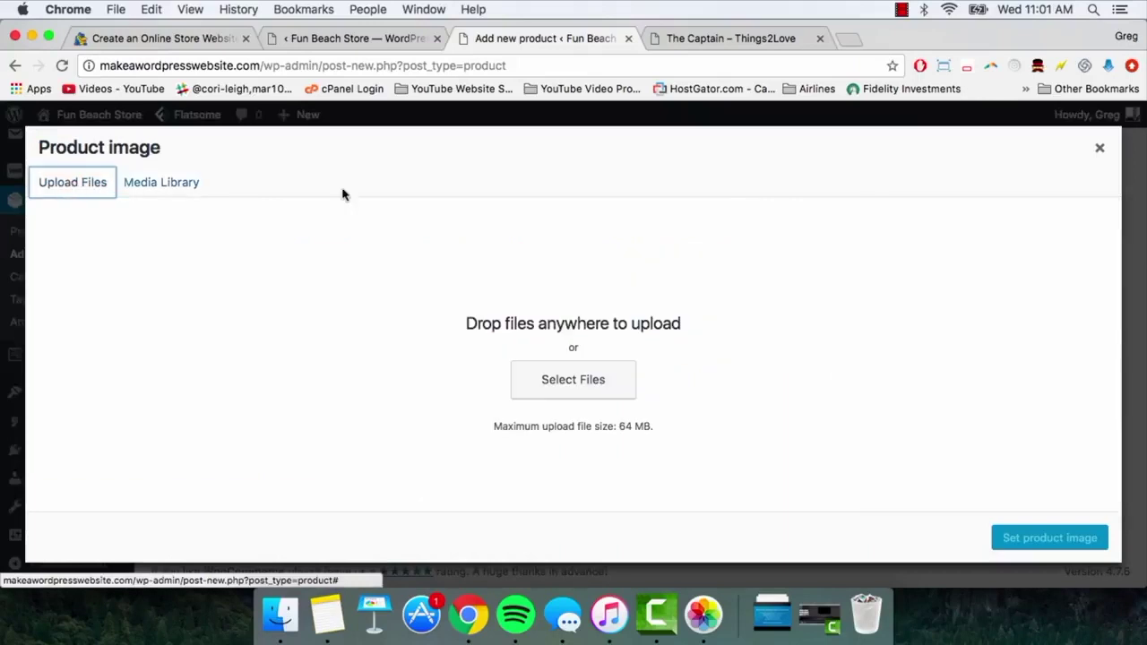
click(574, 385)
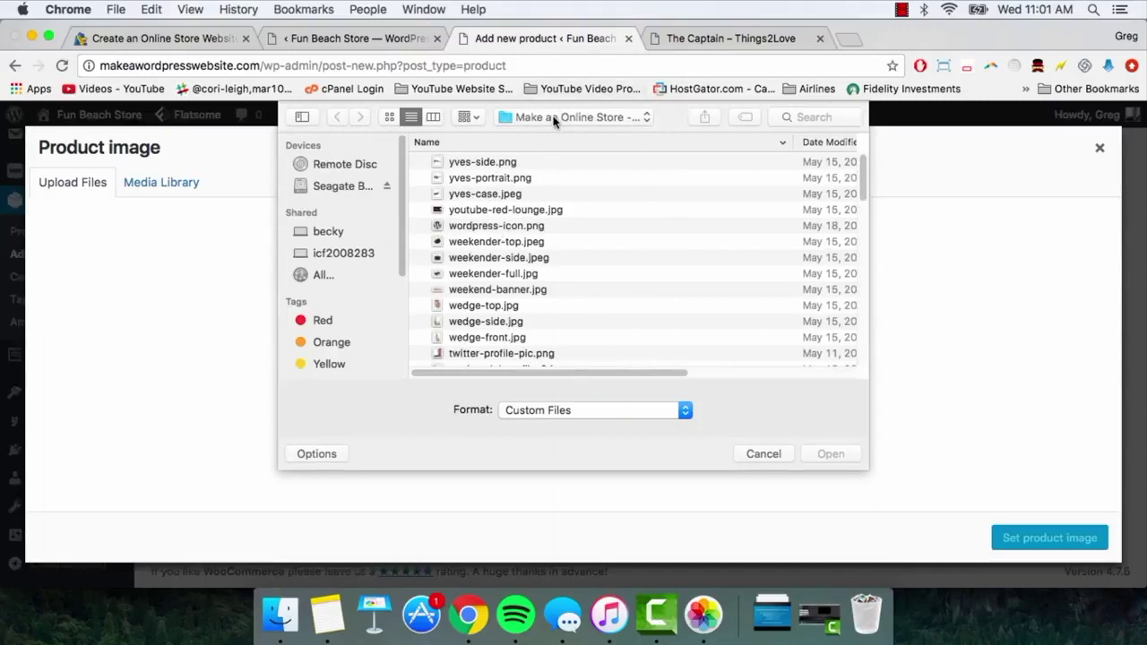
scroll(514, 301, down, 5)
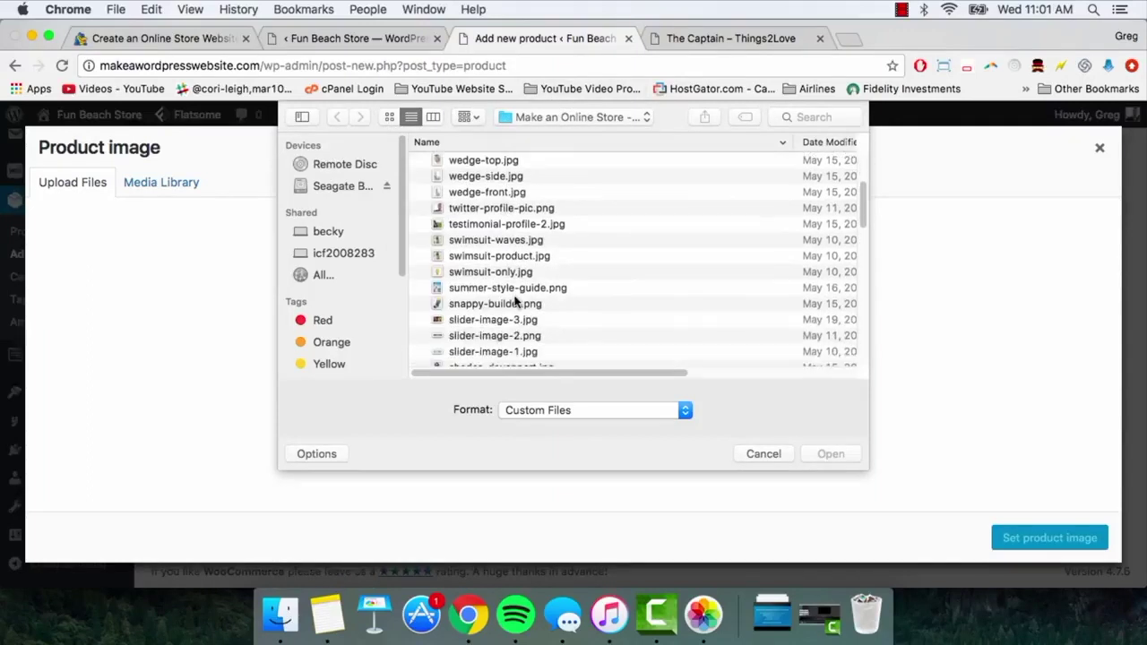
scroll(517, 302, down, 1)
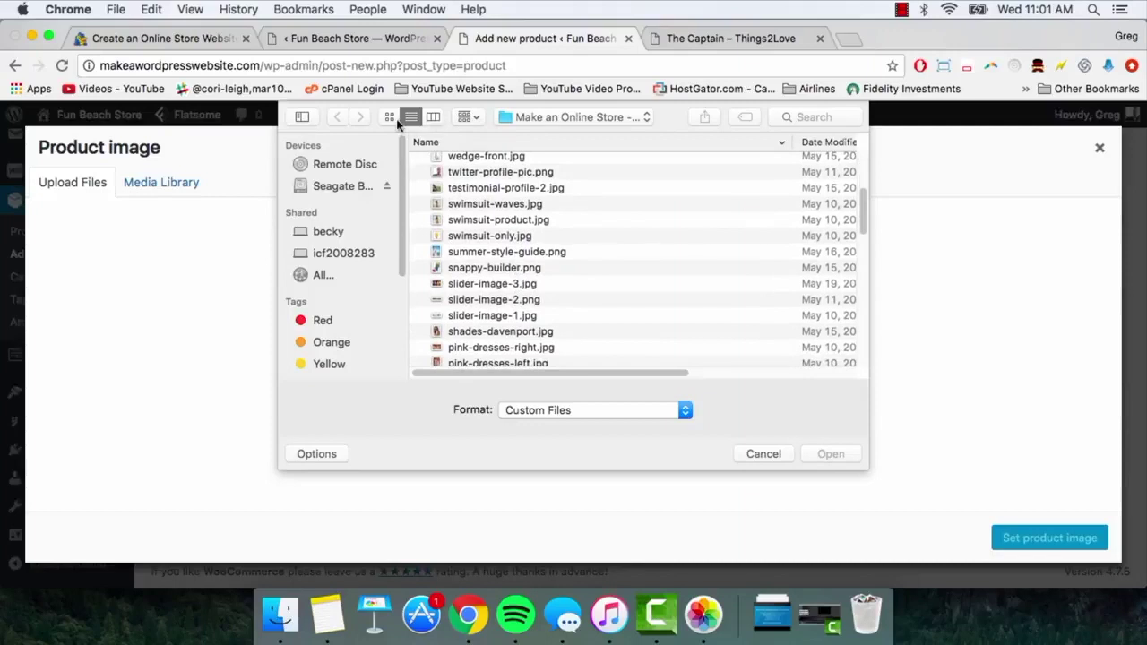
click(387, 118)
scroll(595, 251, down, 4)
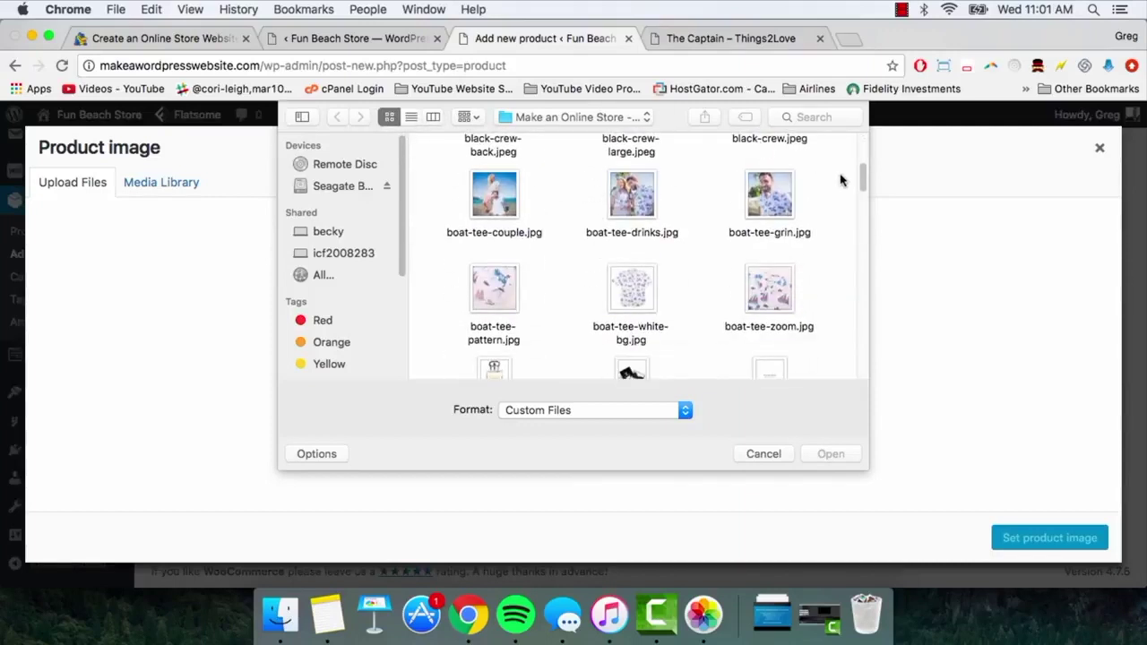
drag(840, 179, 439, 341)
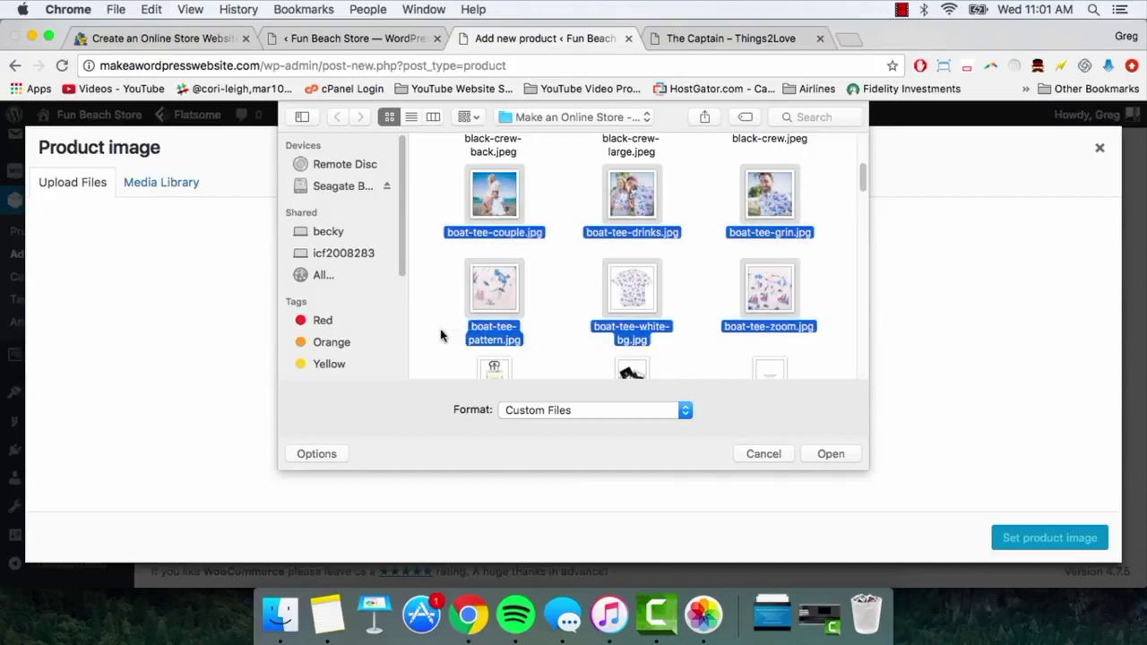
click(831, 454)
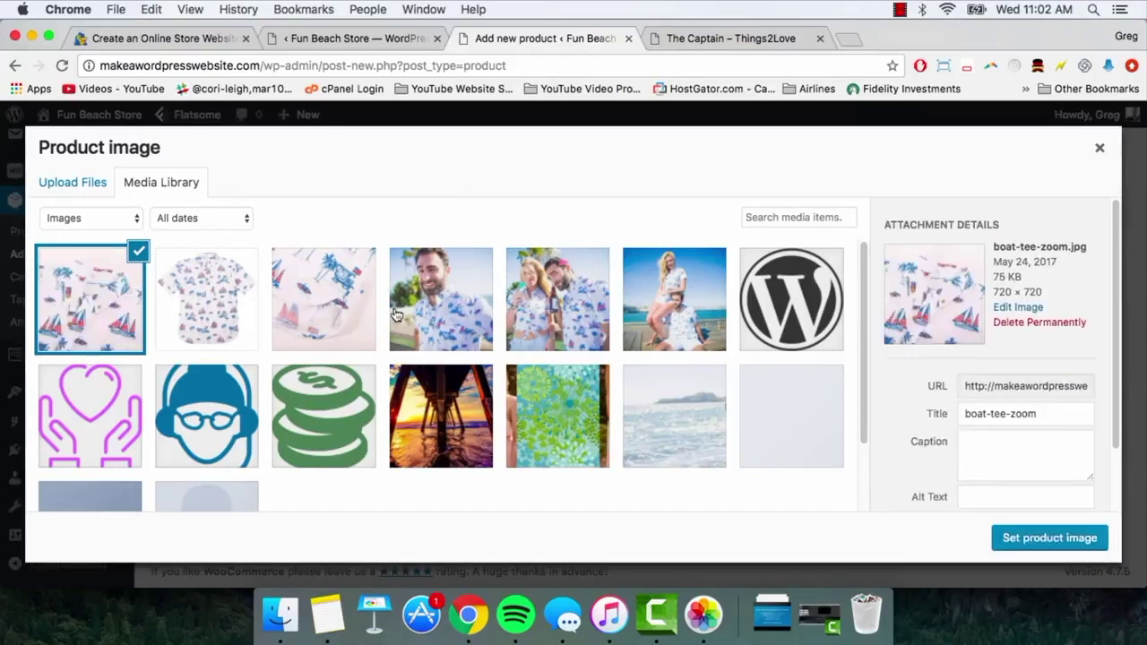
Step: Make boat-tee-grin.jpg, the smiling man in the boat shirt, the product image
click(445, 297)
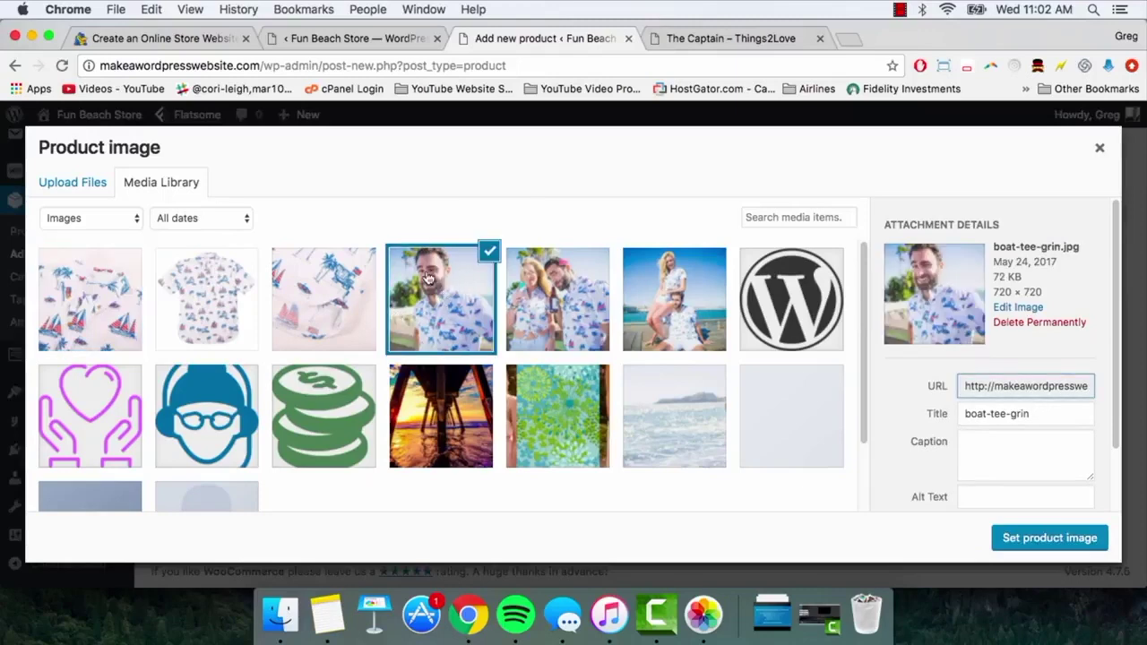
click(1055, 540)
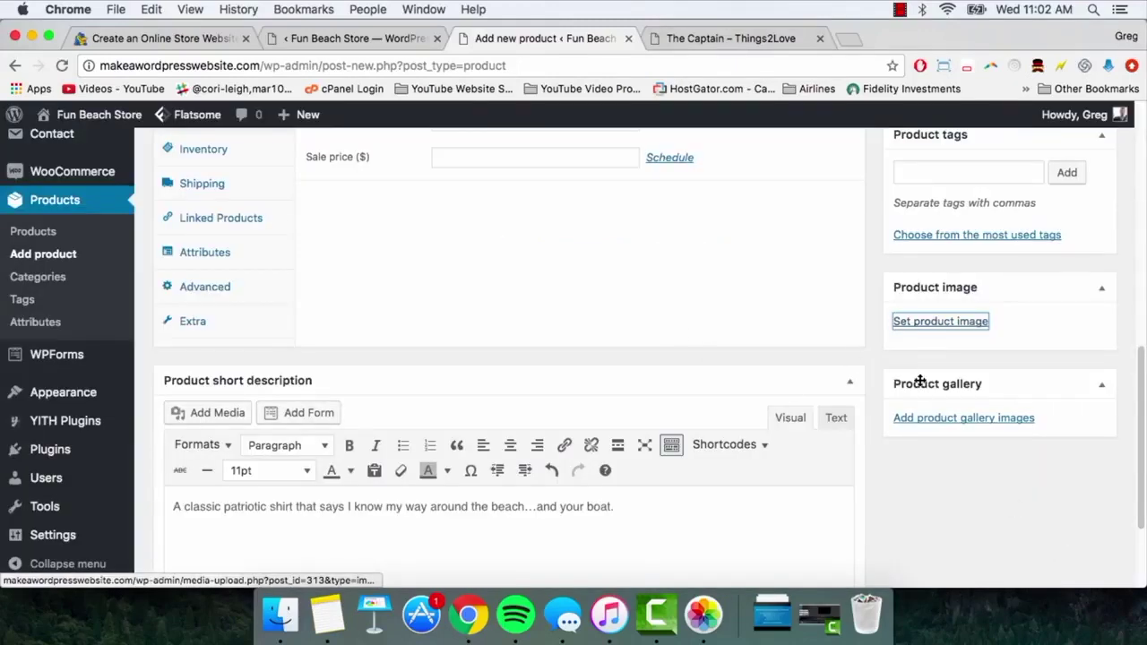
scroll(920, 385, down, 5)
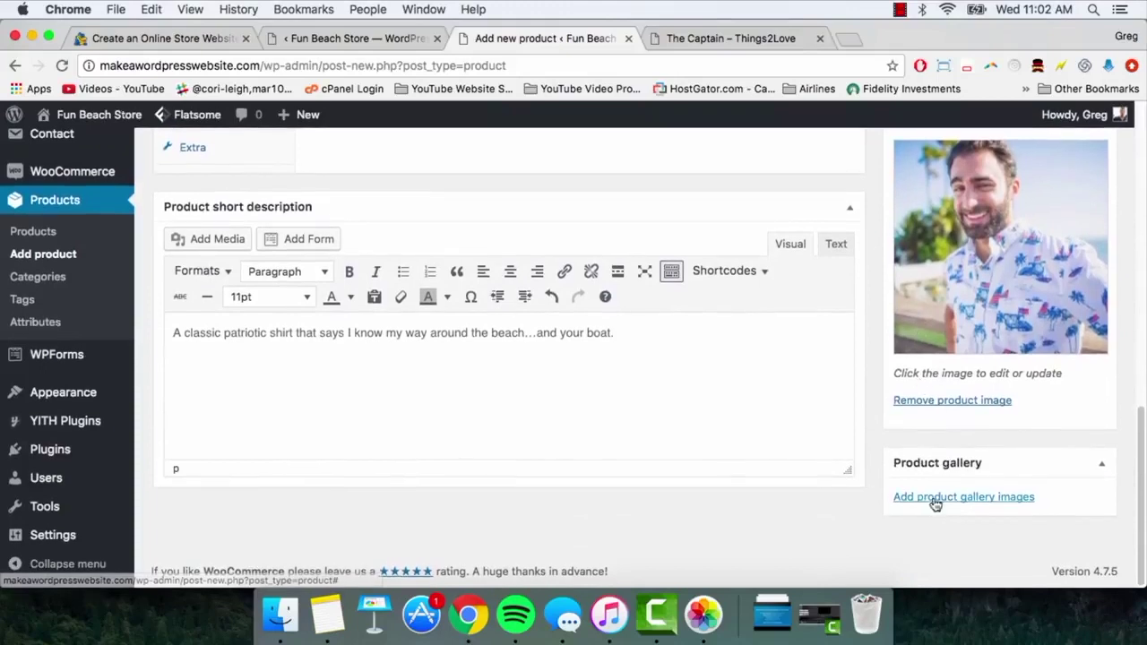
Step: Add the boat-tee white-bg, zoom, pattern, drinks and couple photos to the product gallery
click(973, 506)
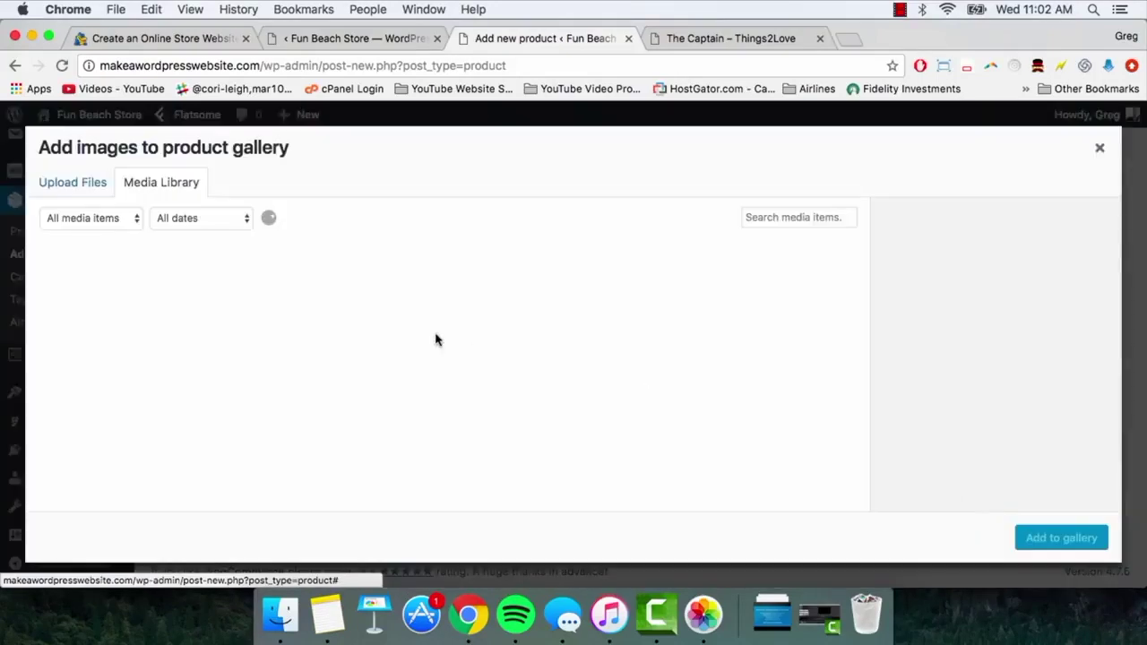
click(94, 297)
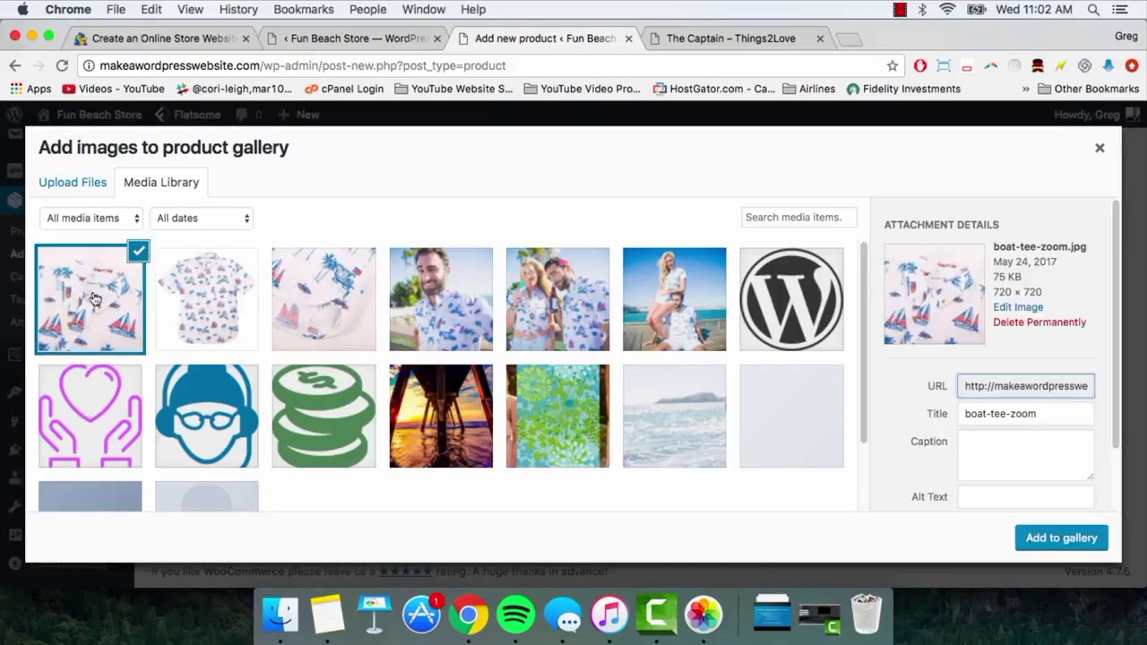
click(222, 295)
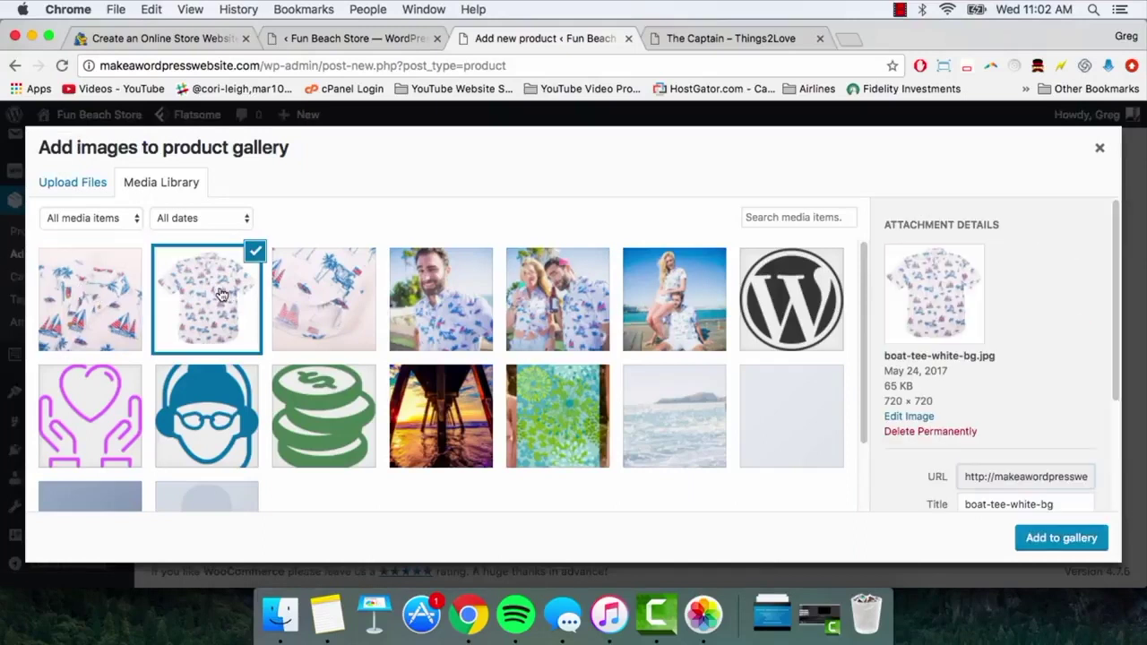
click(104, 297)
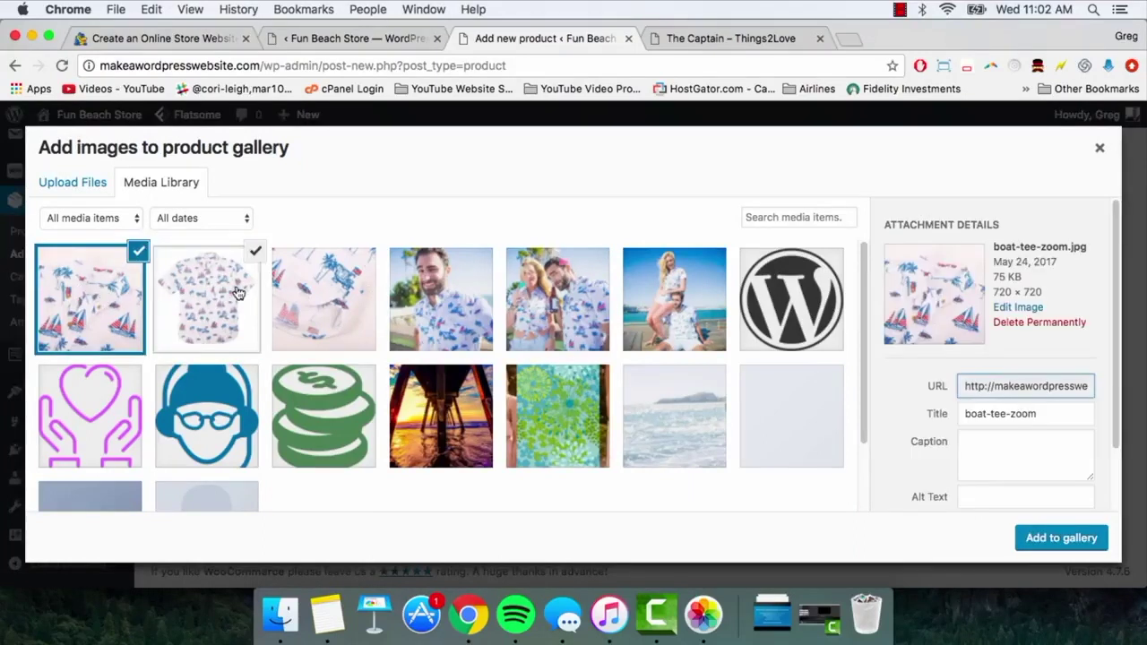
click(332, 299)
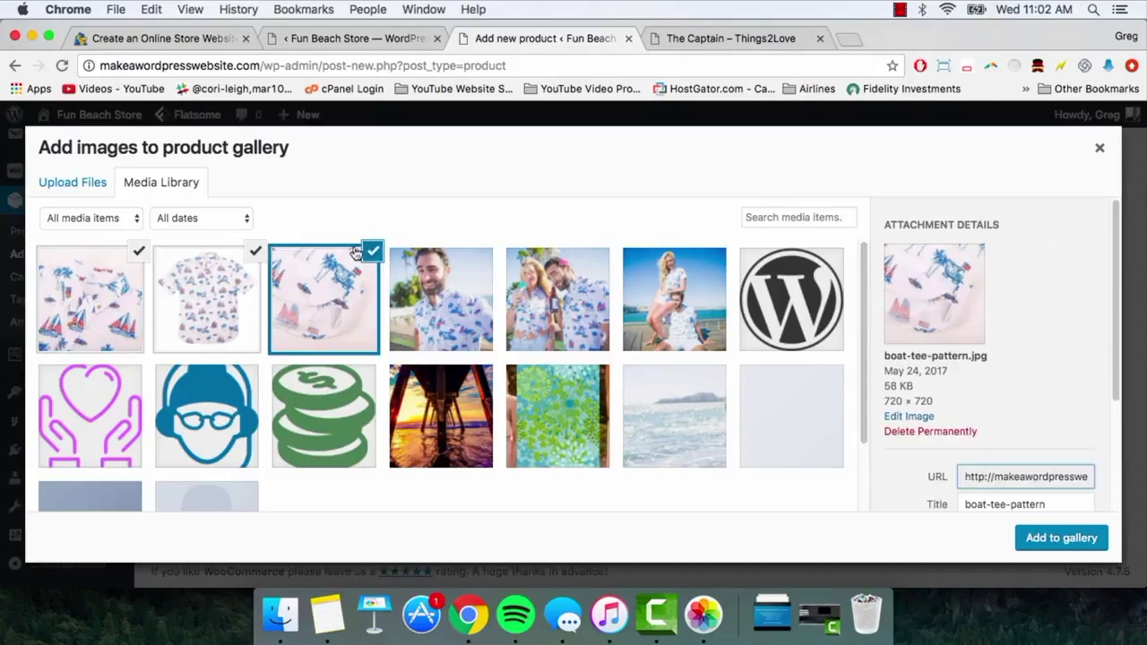
click(580, 307)
click(663, 305)
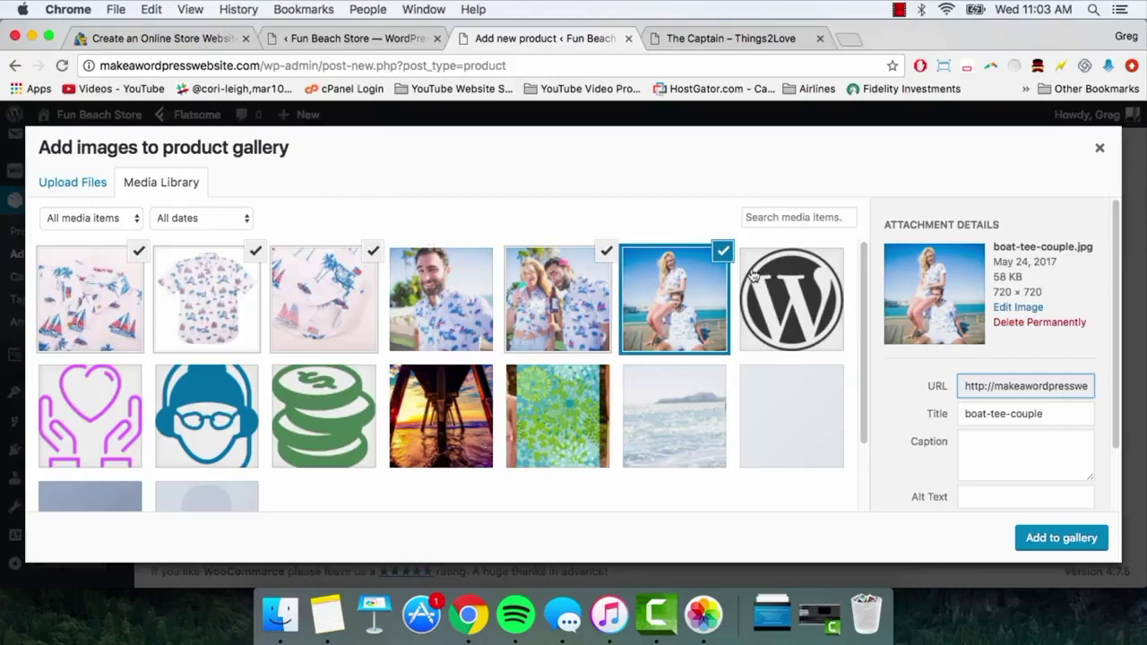
scroll(752, 281, down, 2)
scroll(901, 320, down, 2)
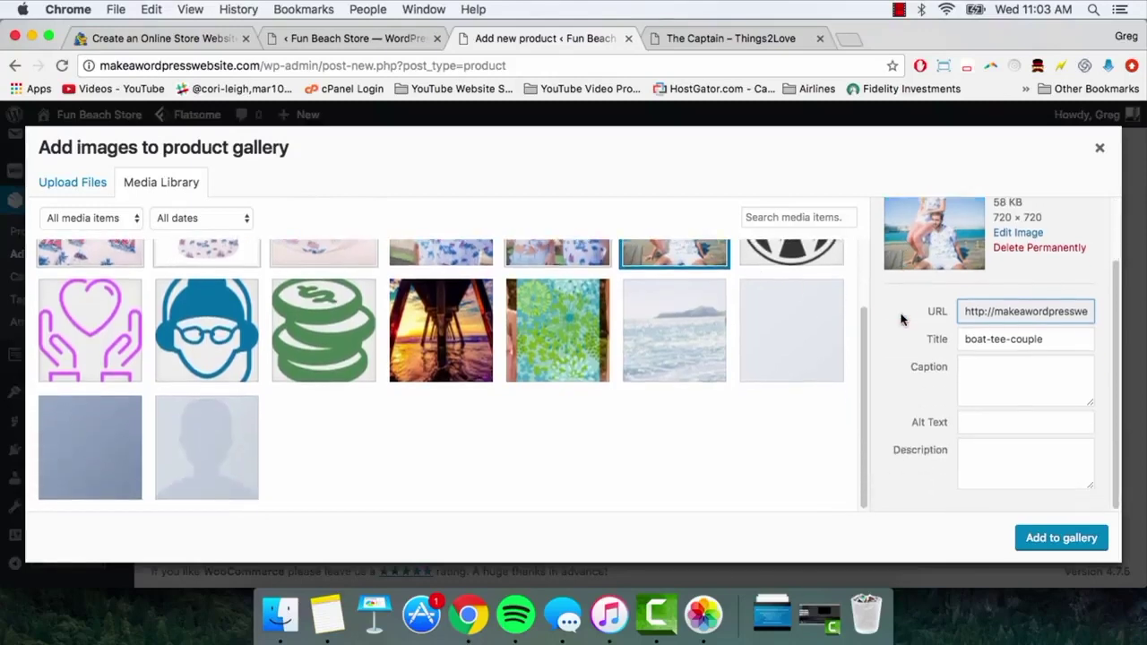
click(1052, 535)
scroll(868, 484, down, 3)
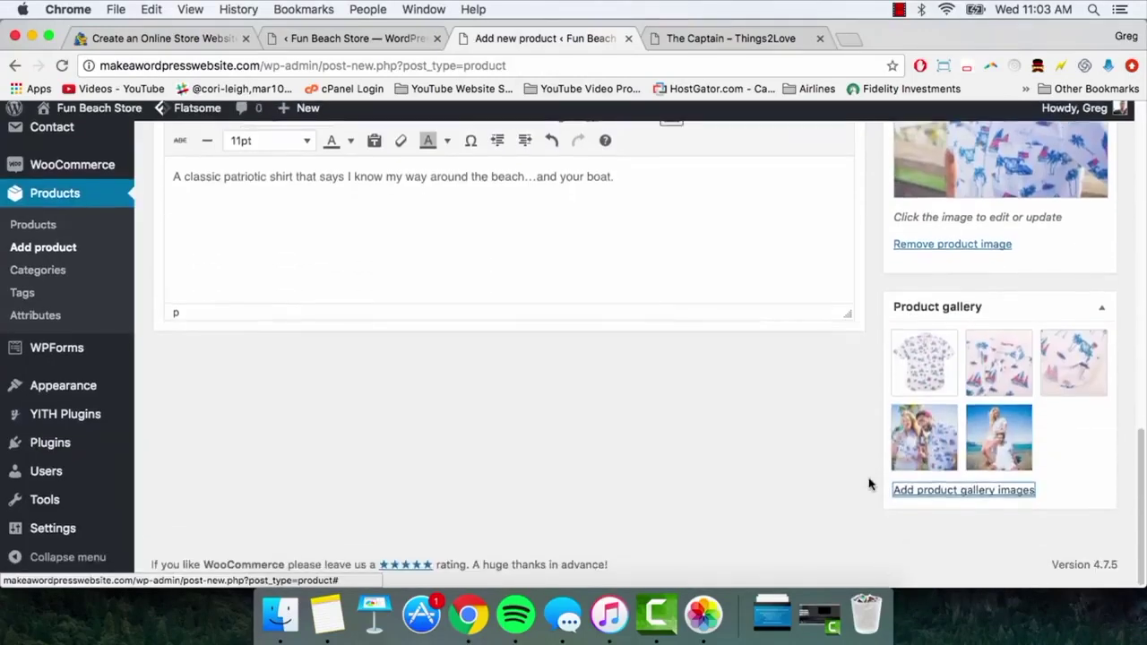
scroll(868, 484, up, 10)
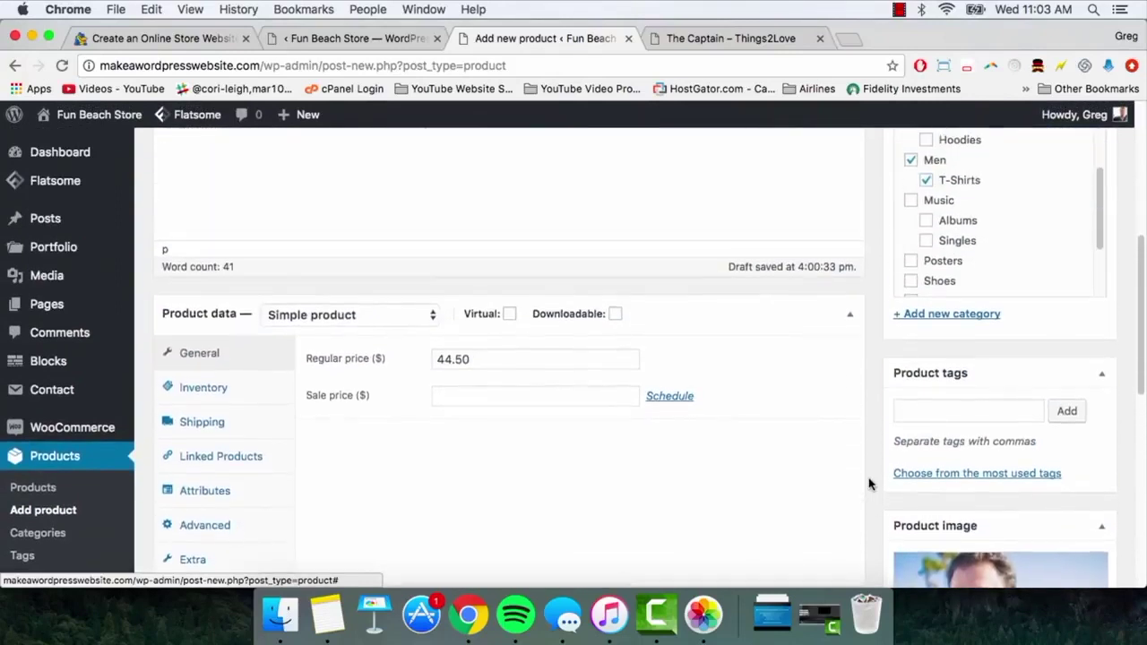
scroll(868, 483, up, 1)
Step: Add 'featured' as a product tag
click(931, 431)
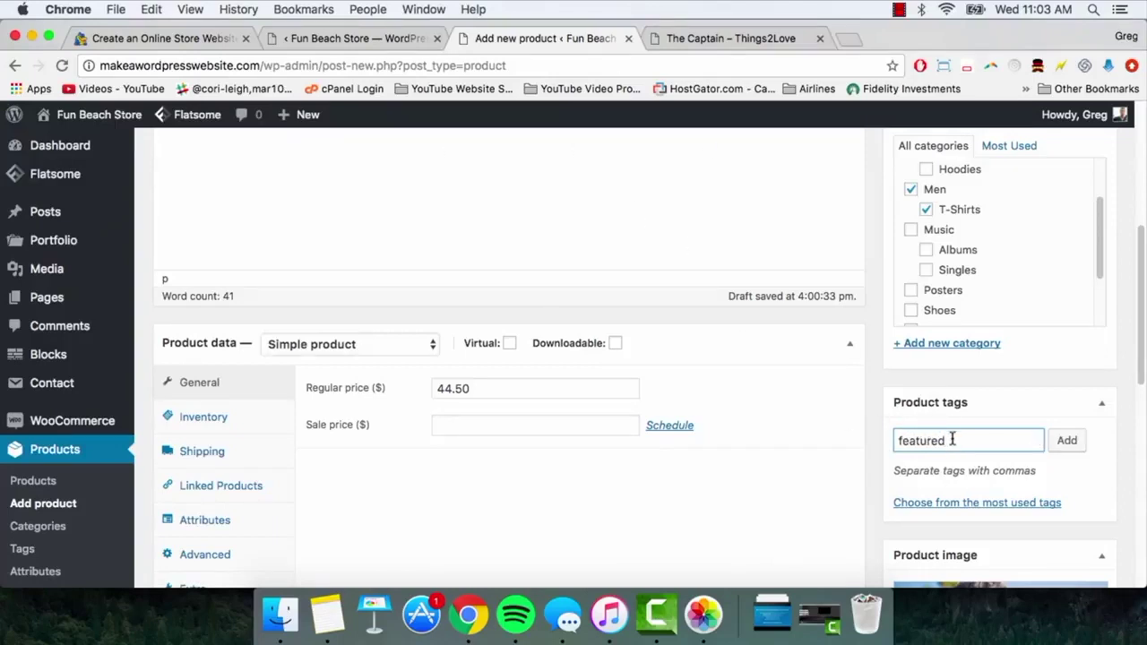
double_click(912, 445)
click(949, 439)
click(1069, 448)
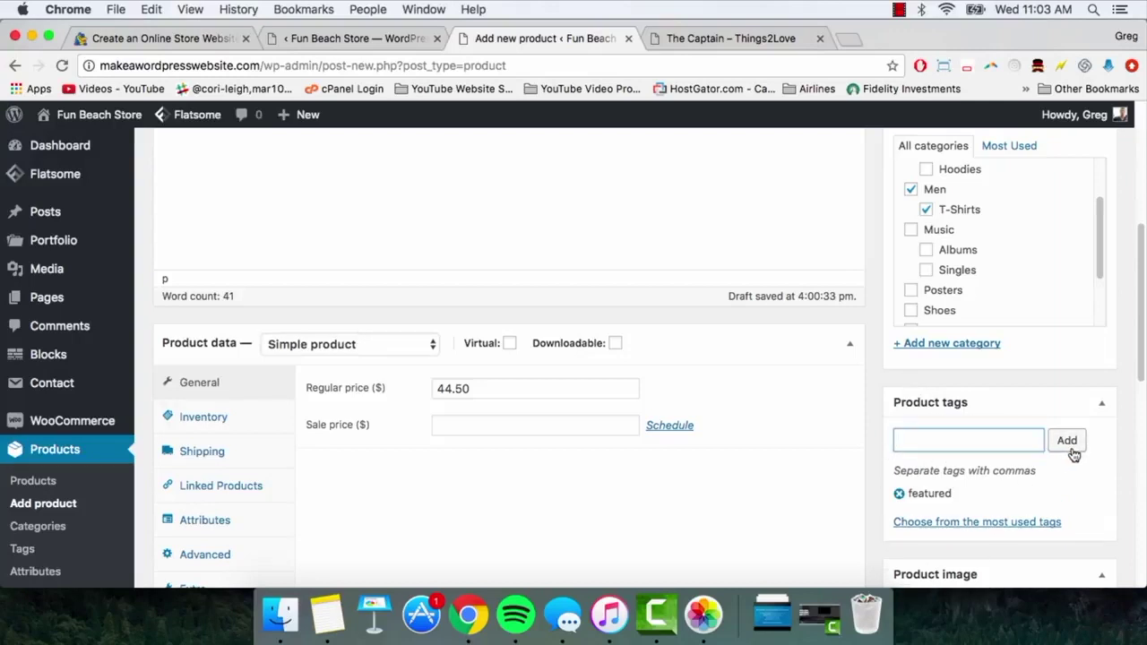
Step: Publish The Captain product
scroll(959, 459, up, 5)
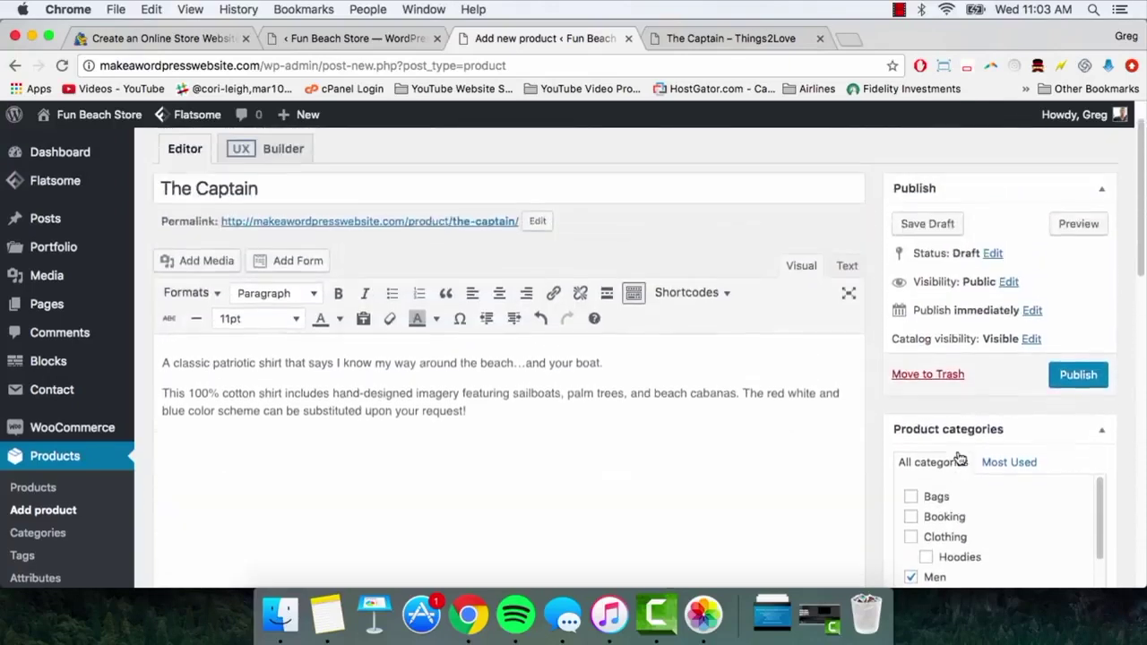
scroll(958, 459, up, 1)
click(636, 241)
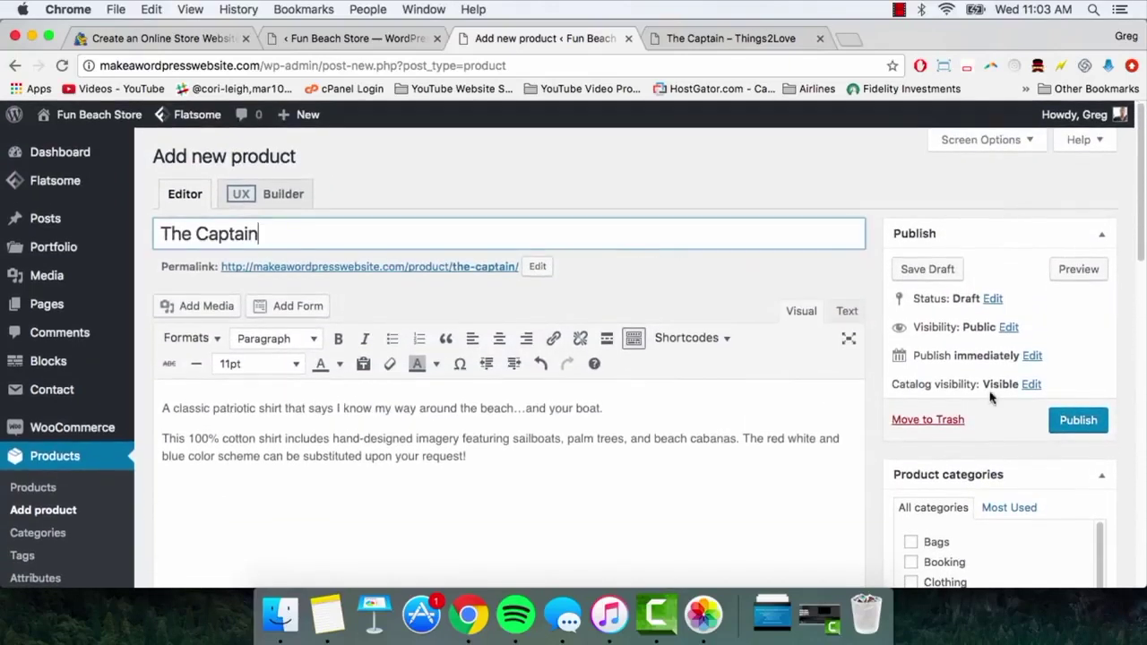
click(1079, 420)
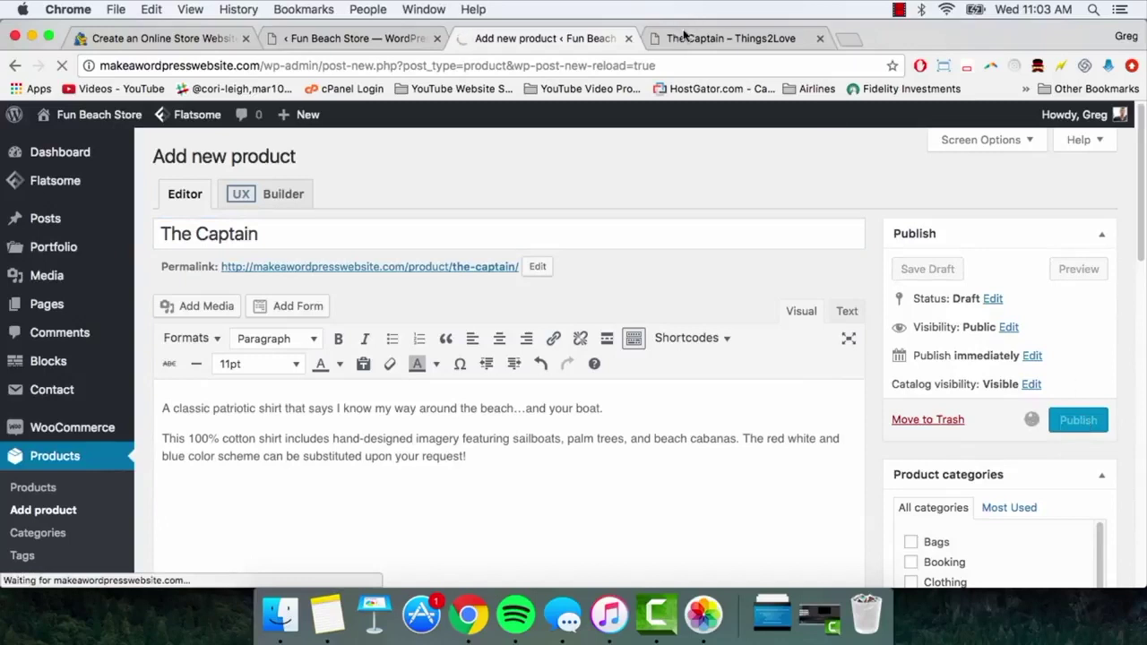
Step: Load the makeawordpresswebsite.com store homepage in a new browser tab
click(846, 39)
text(the)
key(BackSpace)
key(BackSpace)
key(BackSpace)
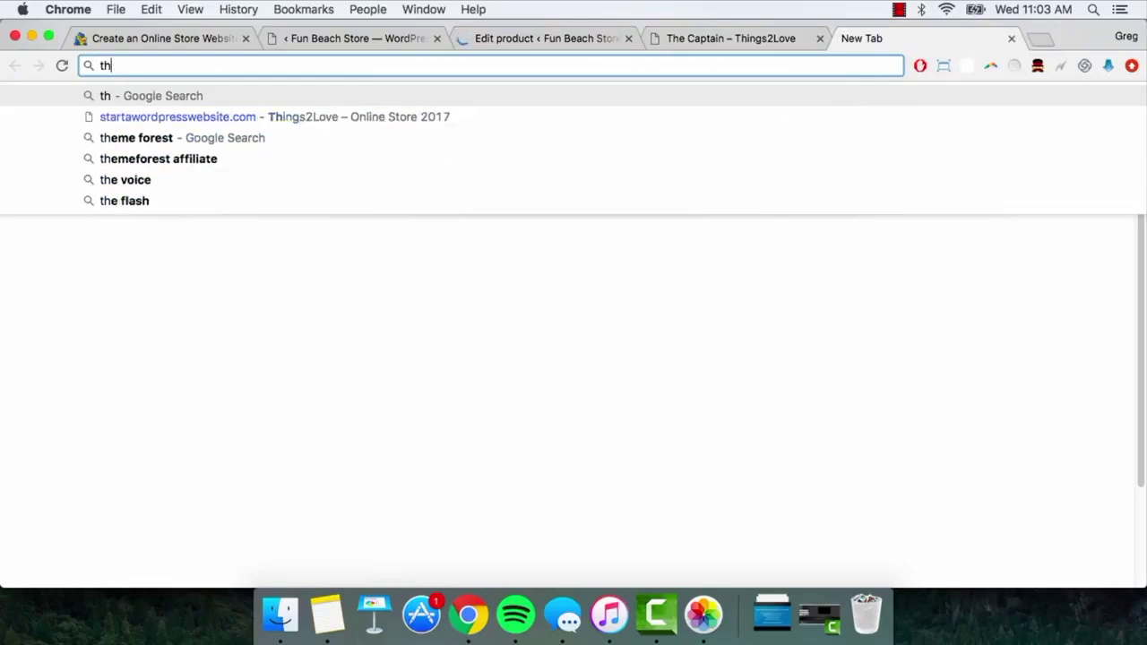
text(make)
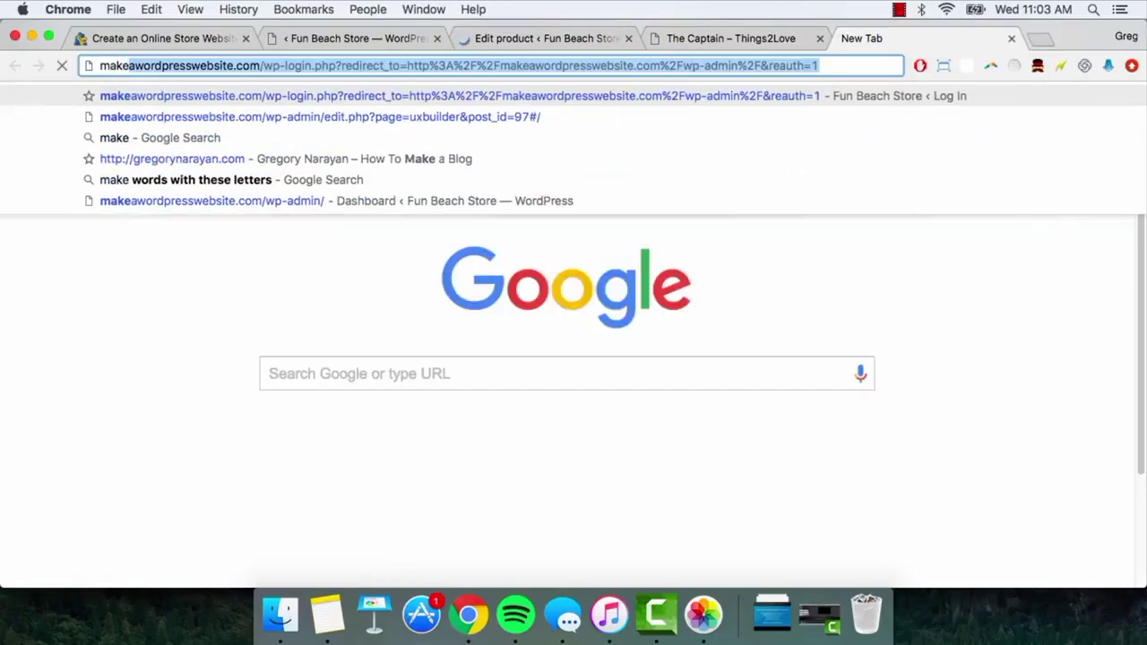
click(265, 66)
drag(264, 66, 758, 44)
key(BackSpace)
key(Return)
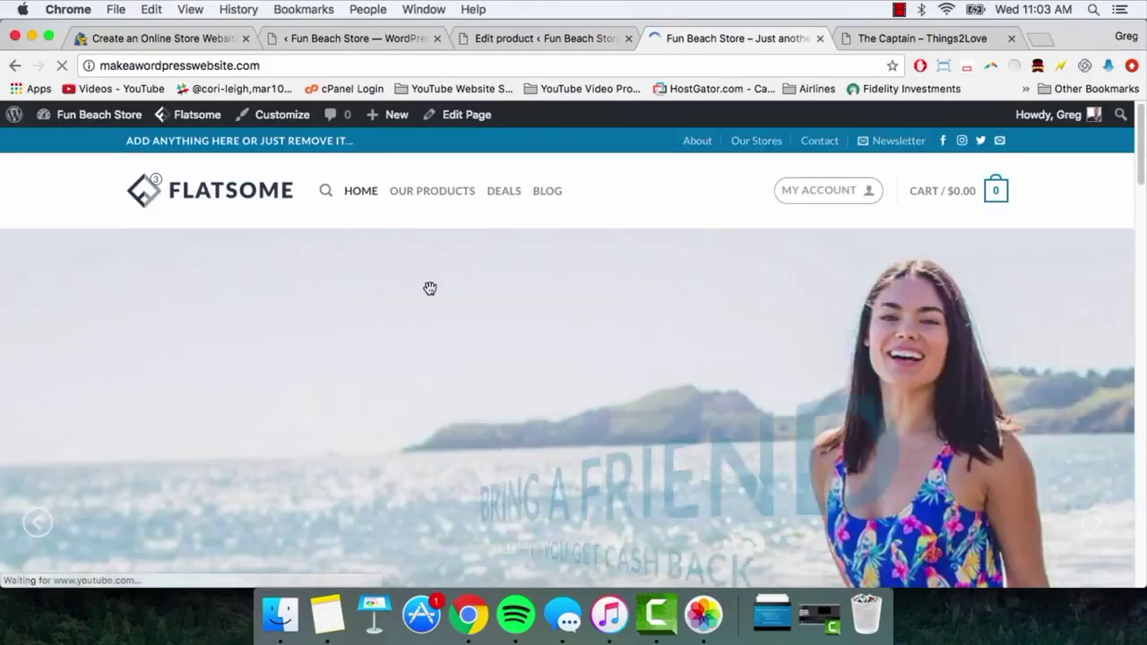
Step: Scroll the homepage down to The Captain under Best Selling Products
scroll(430, 287, down, 2)
scroll(430, 287, down, 15)
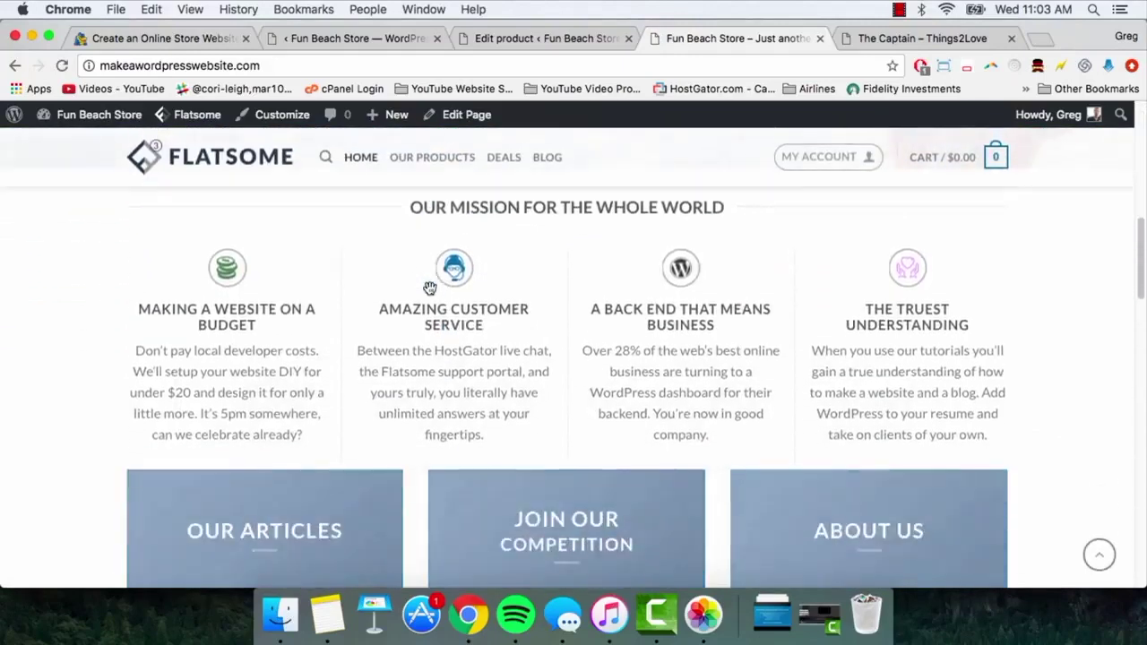
scroll(430, 291, up, 5)
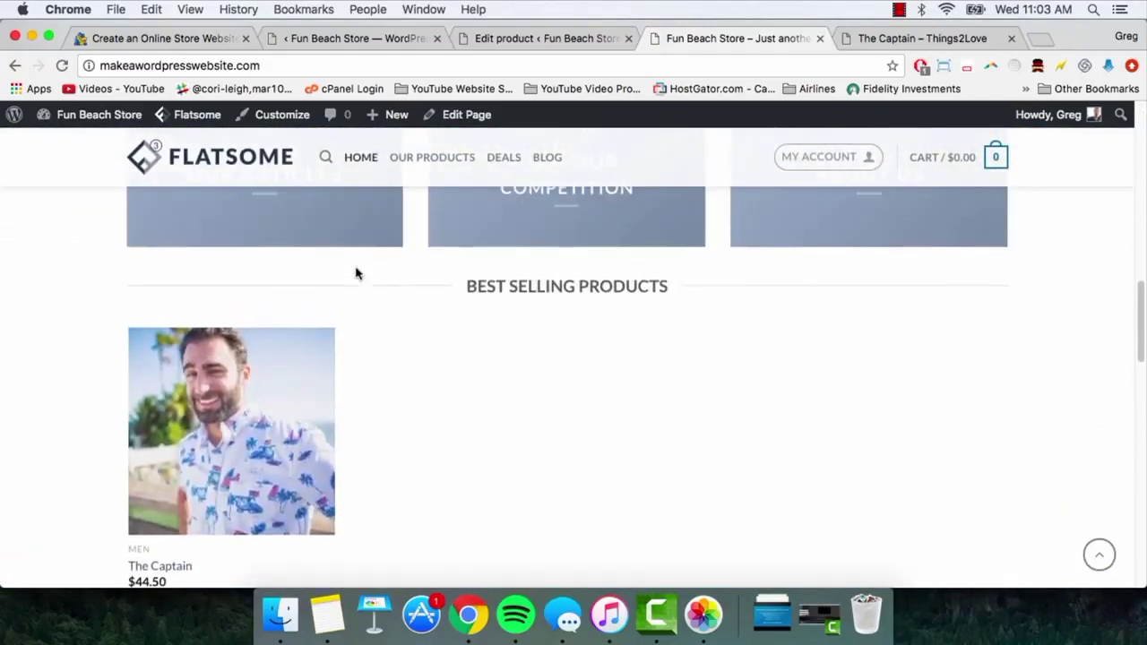
scroll(358, 274, down, 2)
mouse_move(307, 389)
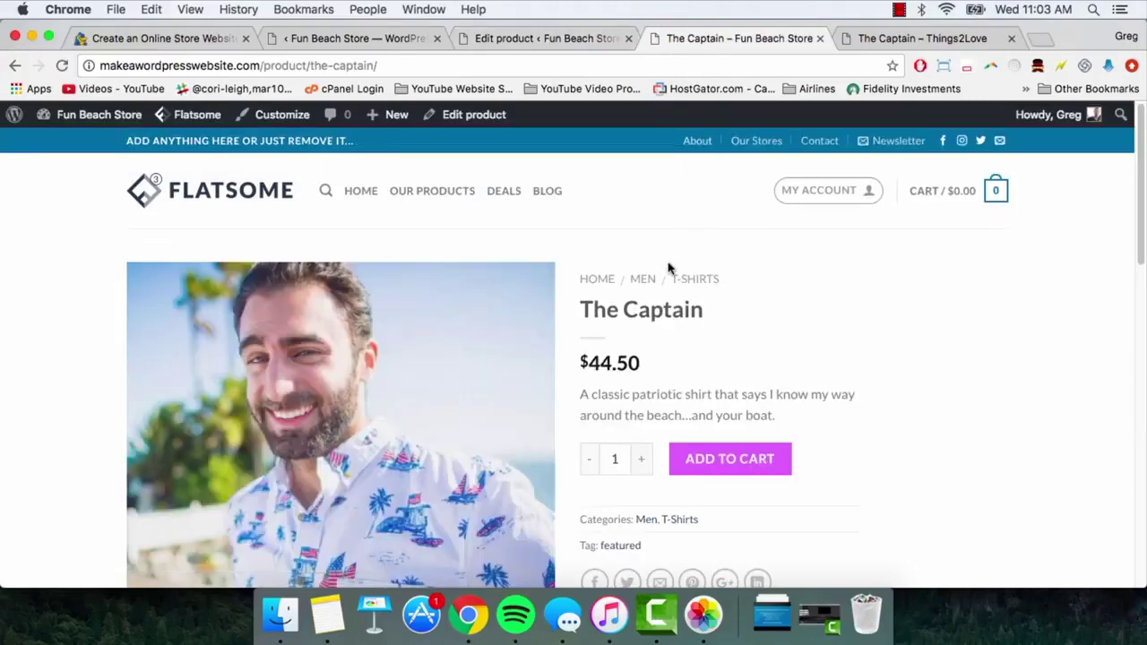
Step: Add The Captain to the cart
scroll(668, 267, down, 1)
click(718, 404)
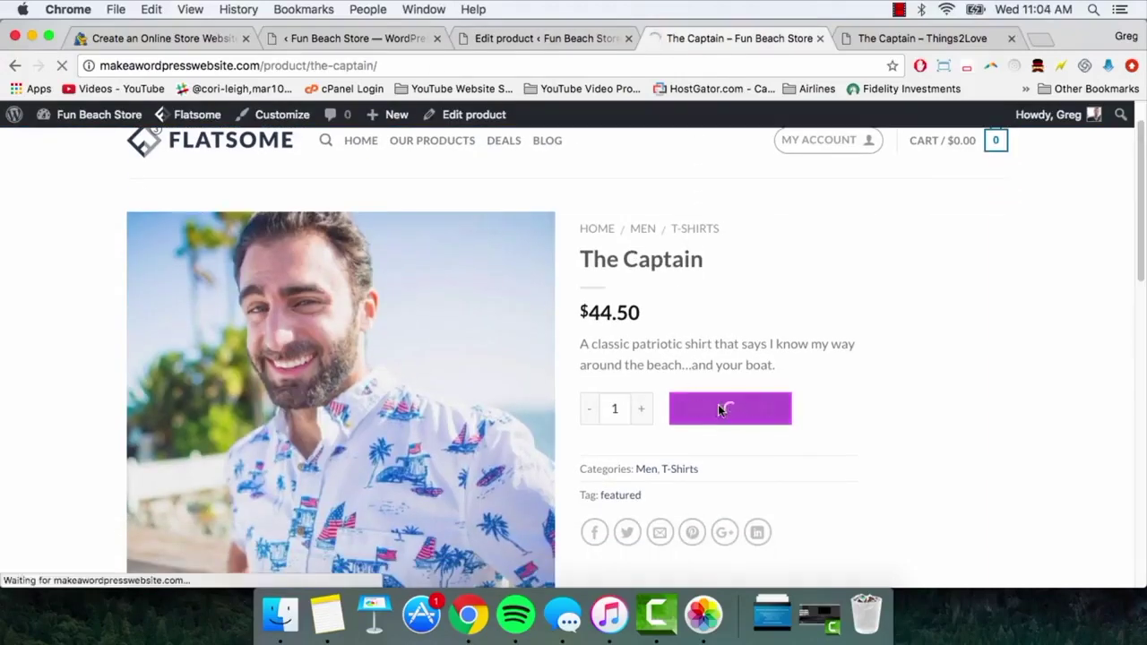
scroll(647, 404, down, 10)
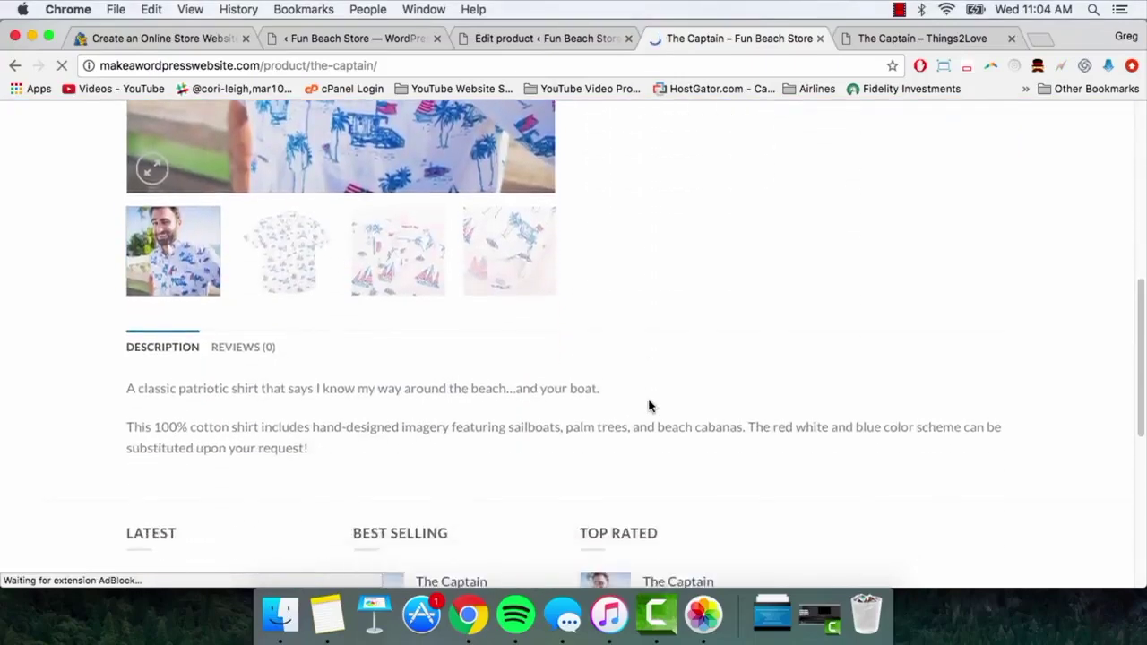
Step: Submit a 4-star review reading 'Great design but I'm only the skipper!'
click(245, 328)
scroll(363, 456, down, 3)
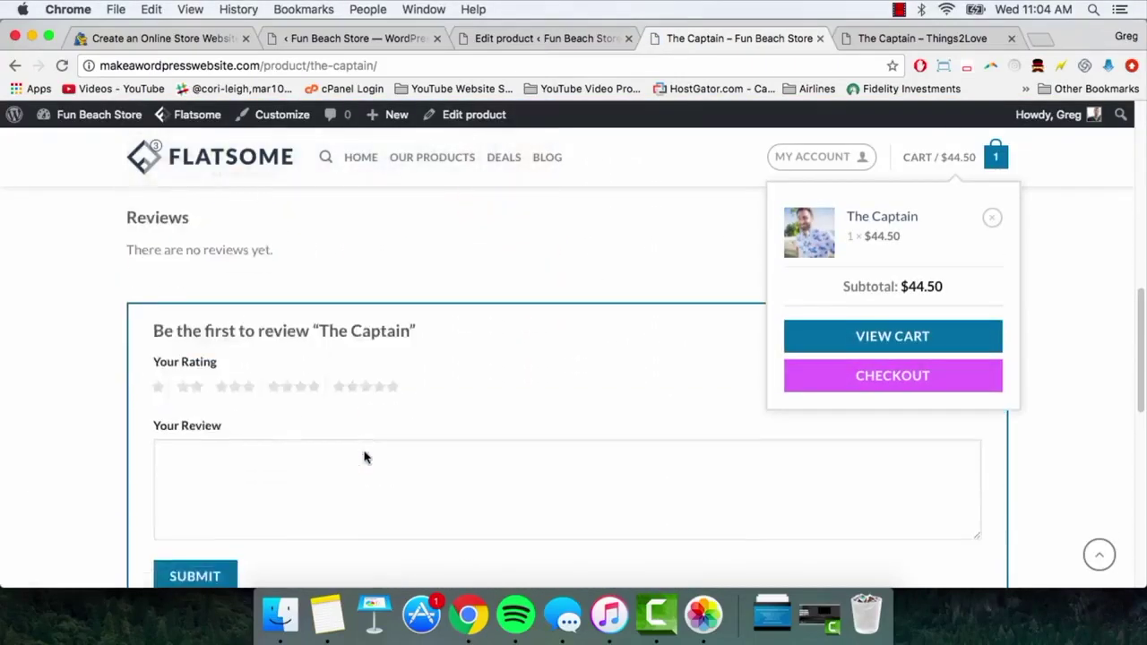
scroll(363, 457, down, 3)
click(315, 223)
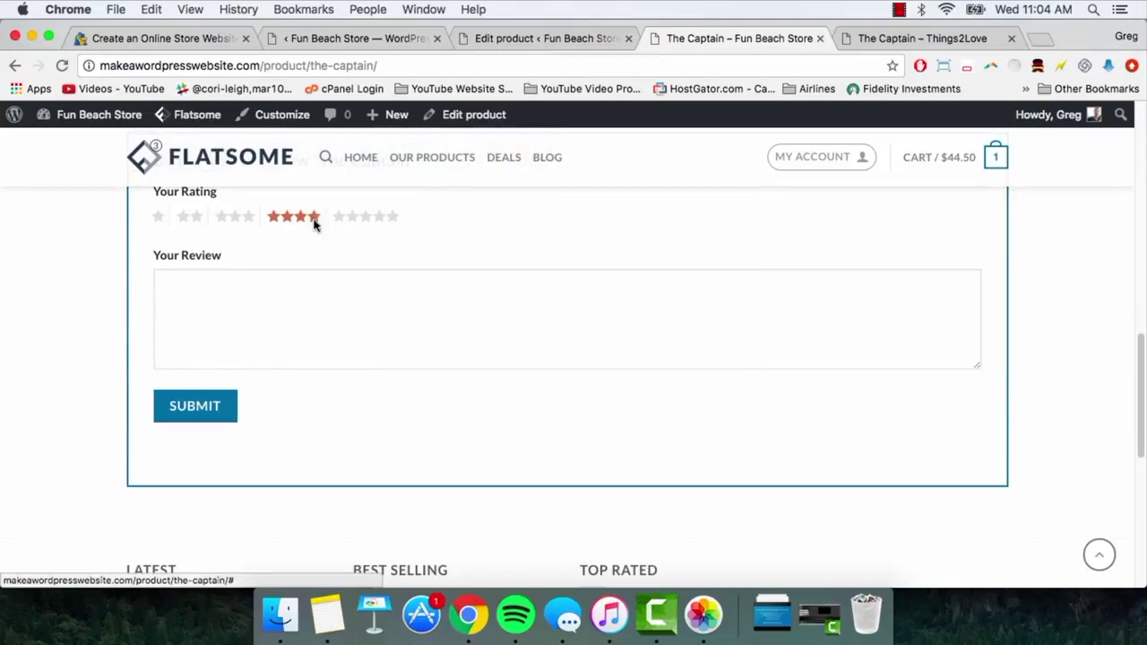
click(312, 293)
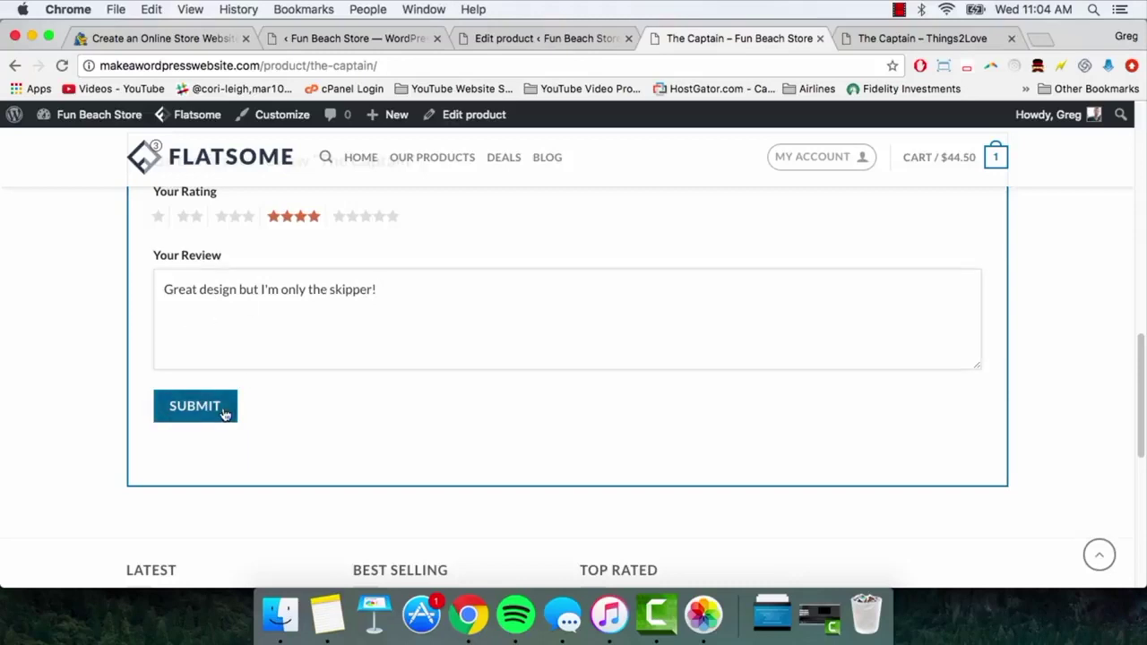
click(186, 409)
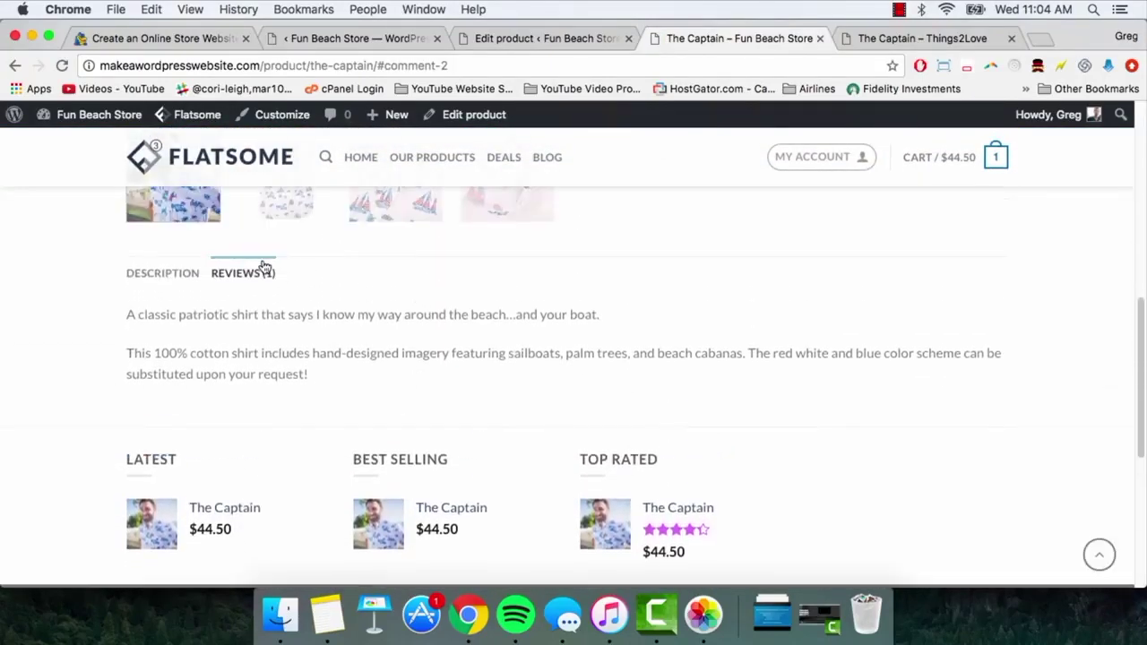
click(179, 278)
click(243, 273)
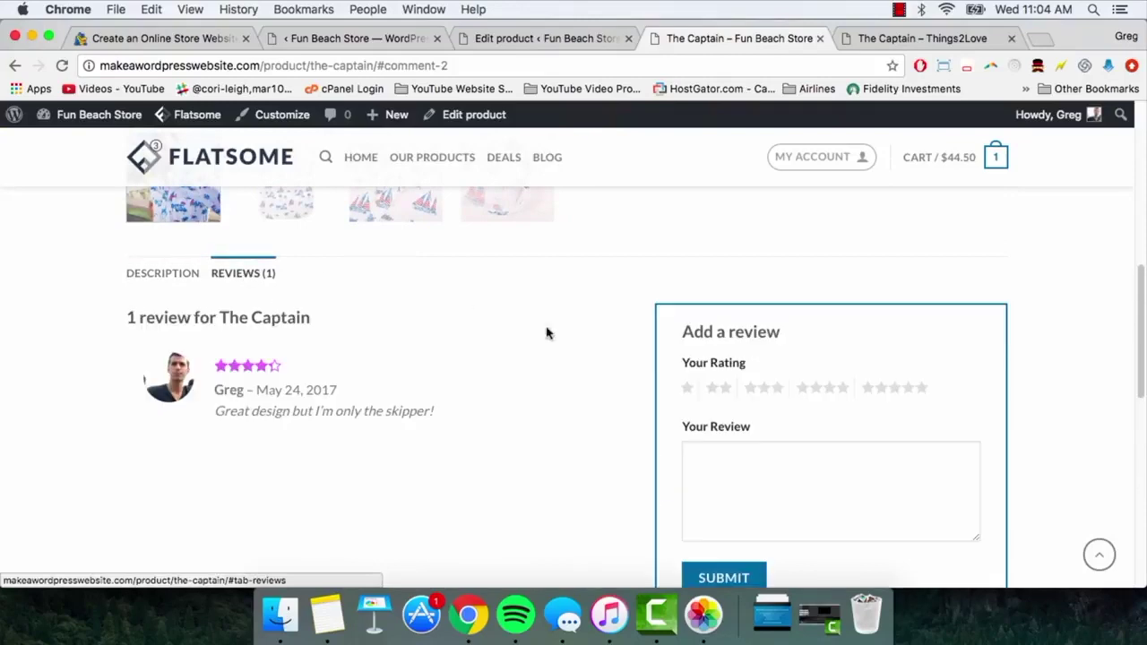
scroll(577, 350, down, 3)
scroll(582, 341, up, 10)
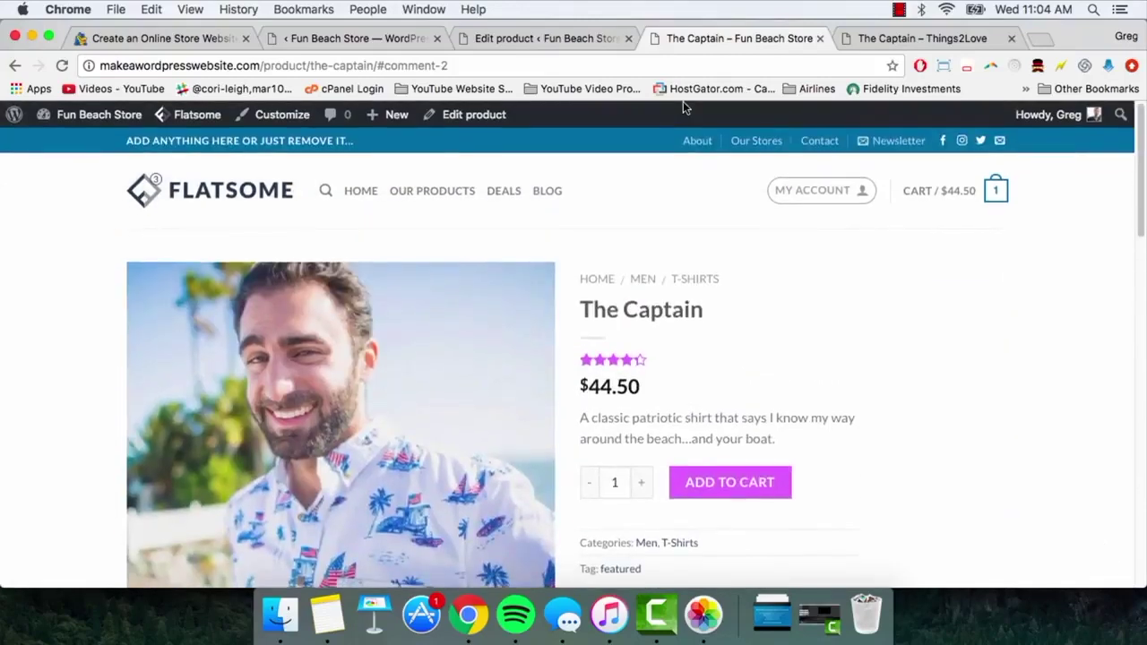